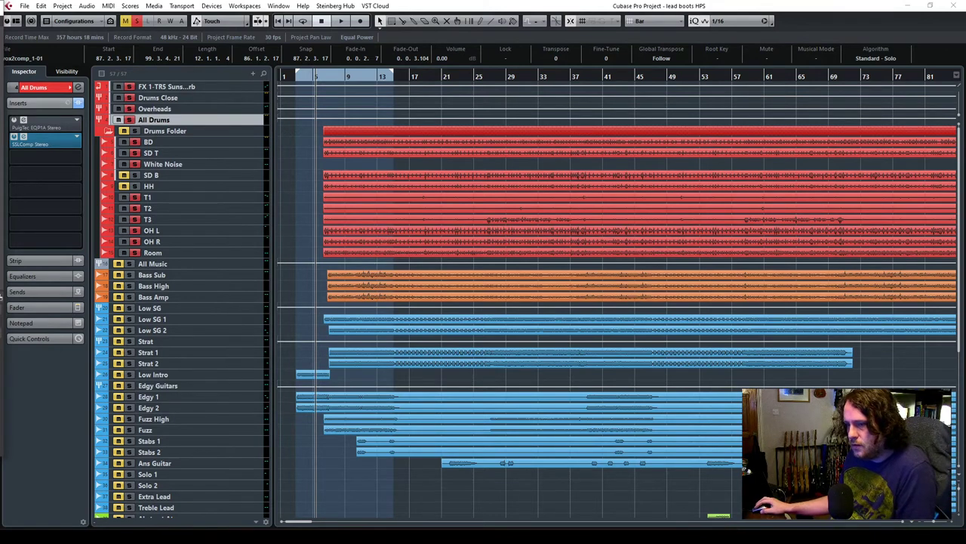
Arrange the PuigTec EQ and SSLComp windows over the project and audition the soloed drums from bar 6.
left_click(318, 80)
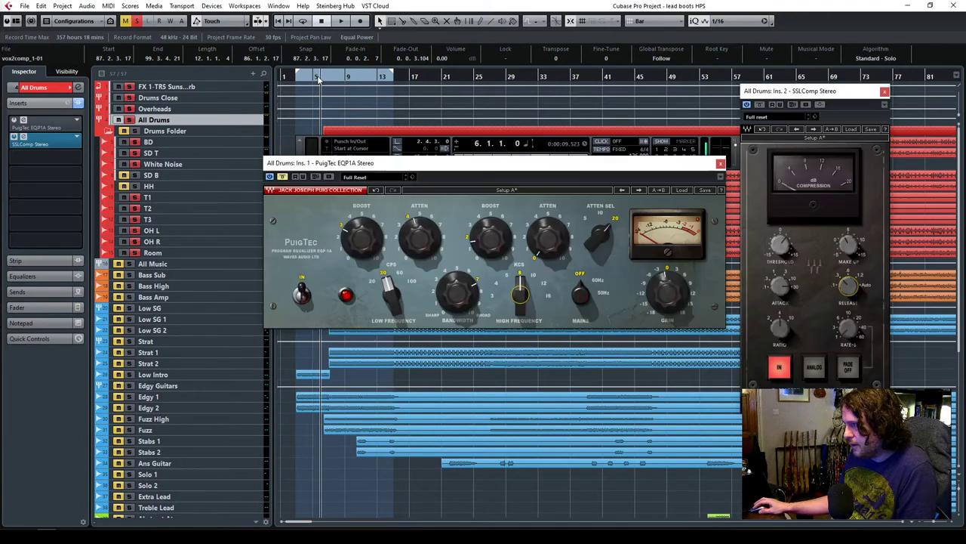
left_click_drag(378, 165, 360, 223)
left_click_drag(812, 93, 787, 136)
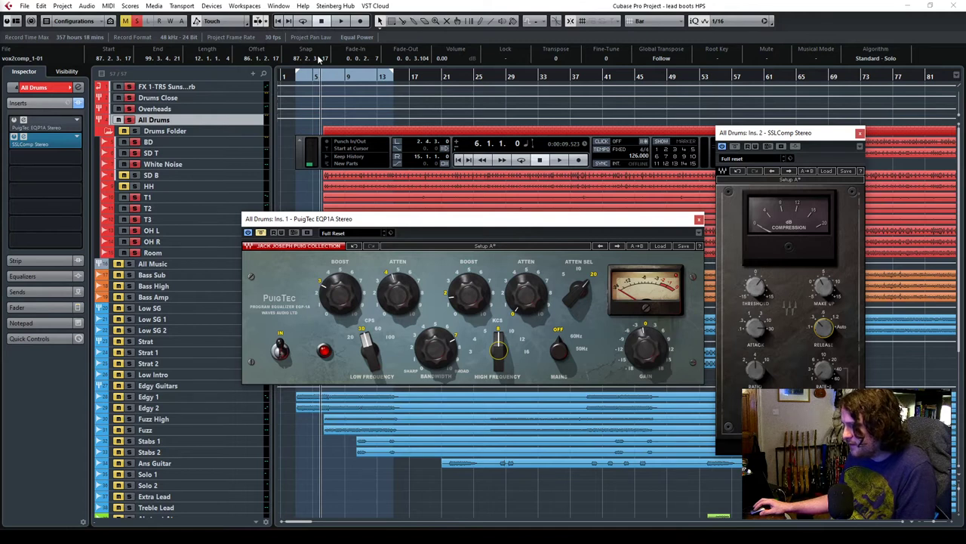
left_click(344, 23)
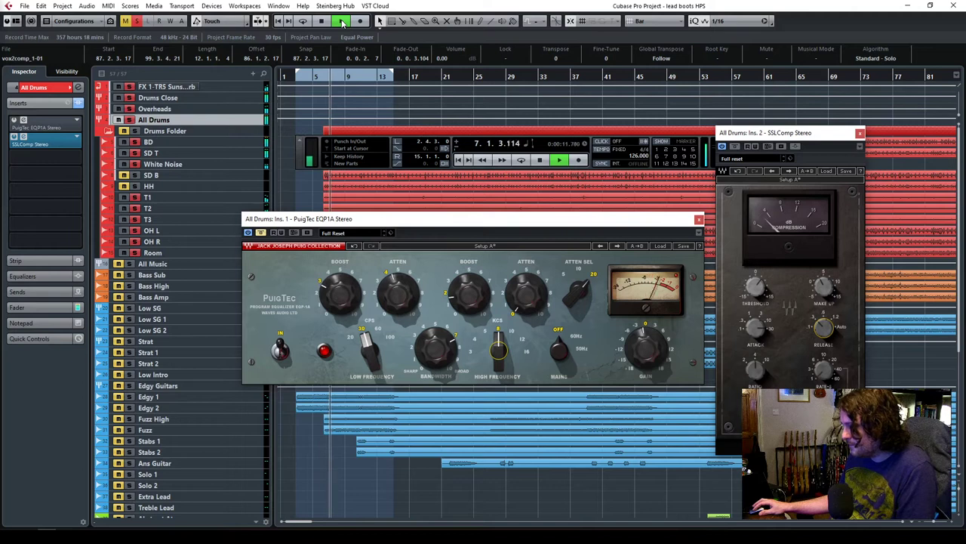
left_click(321, 22)
left_click(325, 80)
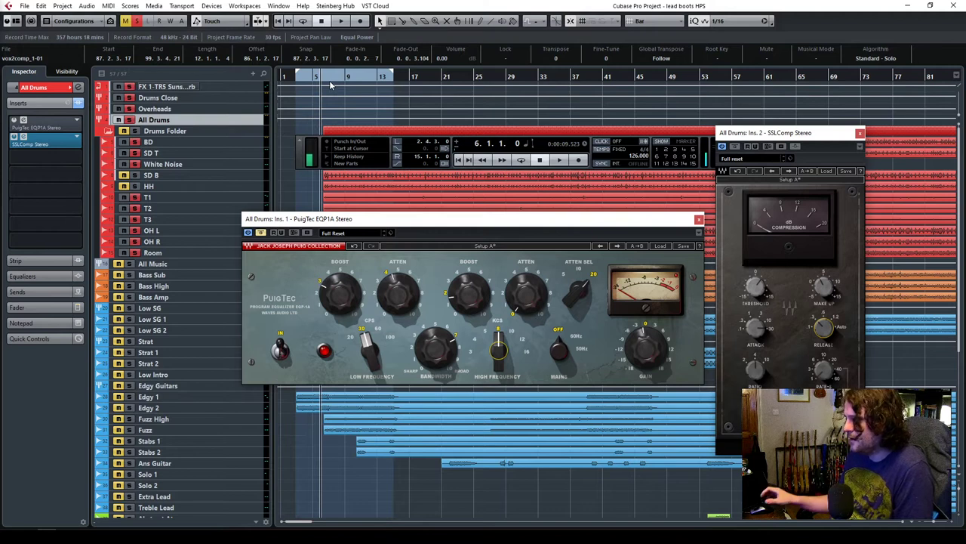
Compare the All Drums bus with the PuigTec EQ bypassed and active during playback, leaving the EQ active.
left_click_drag(508, 219, 457, 208)
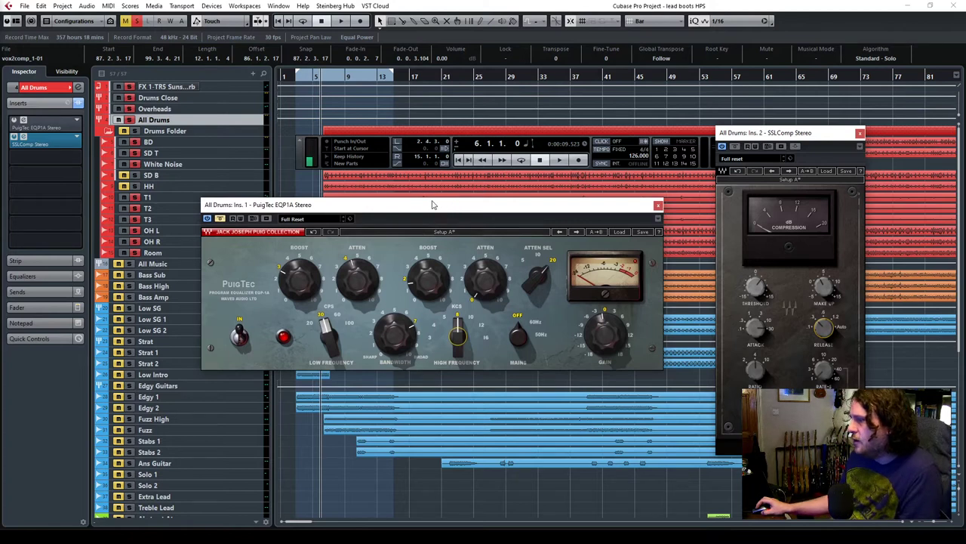
left_click_drag(417, 204, 425, 228)
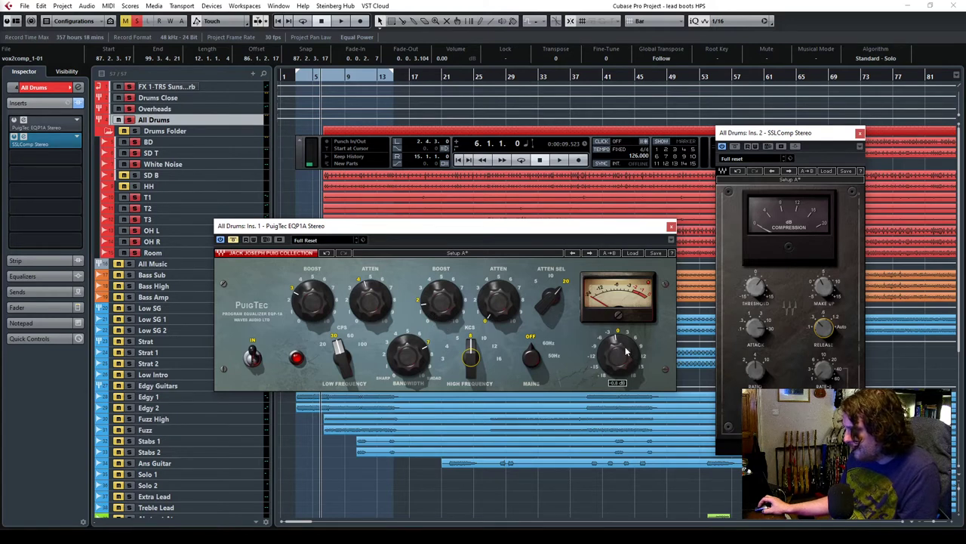
left_click(234, 240)
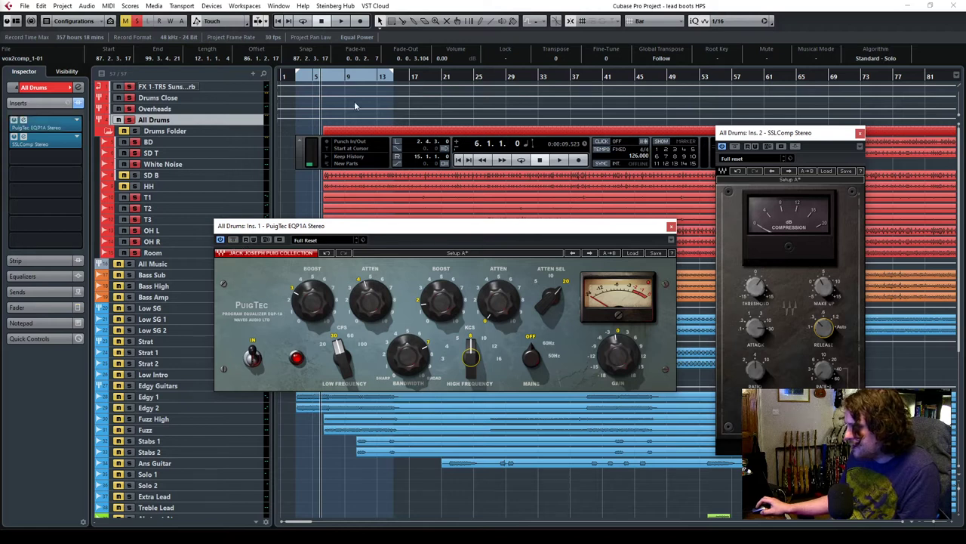
left_click(231, 241)
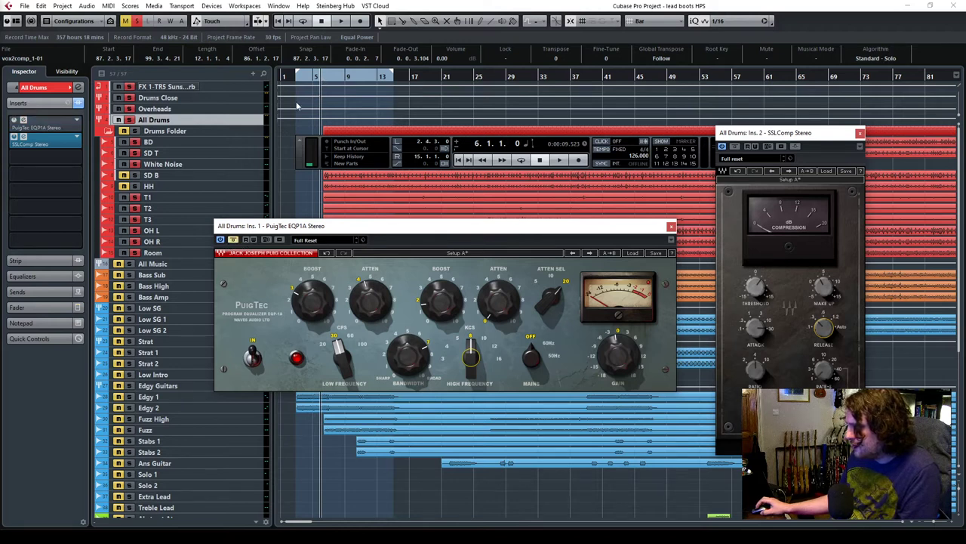
key("space")
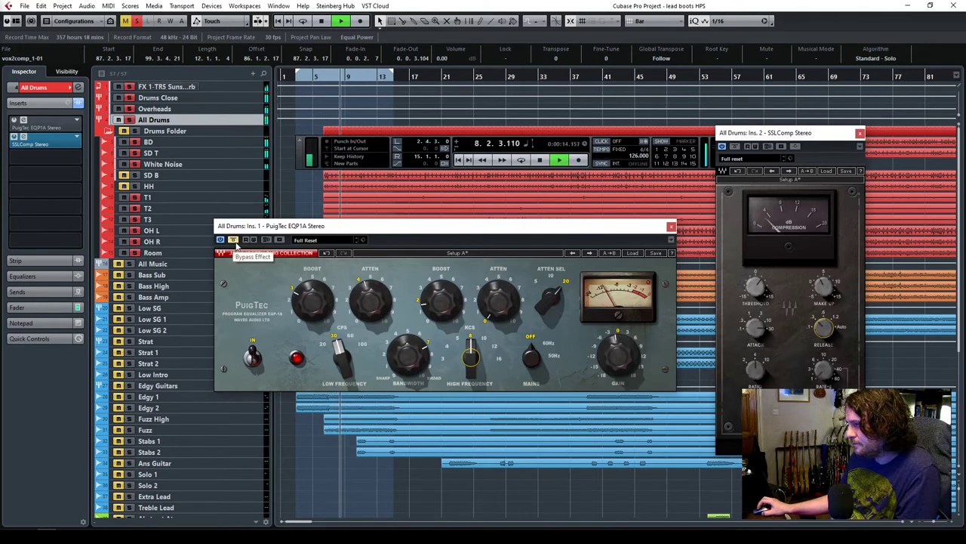
left_click(234, 242)
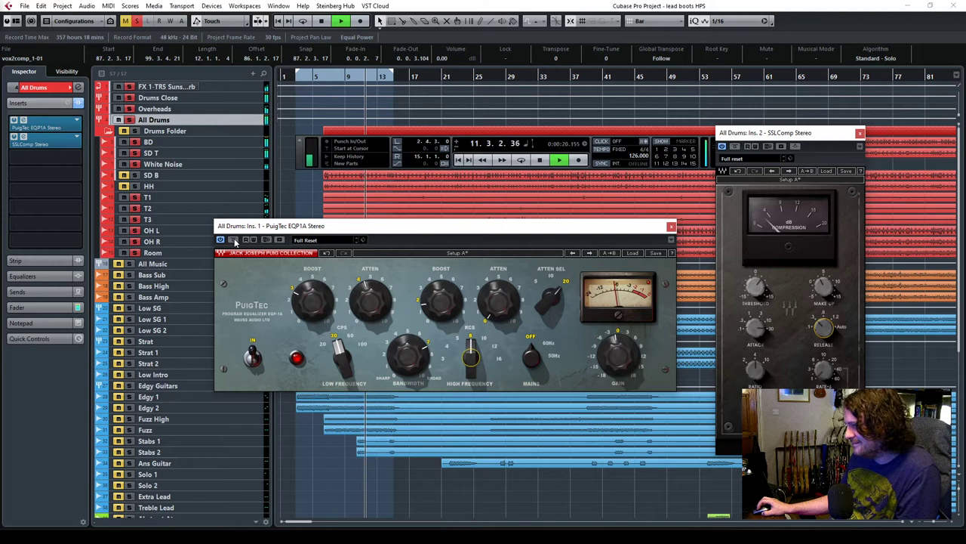
left_click(234, 241)
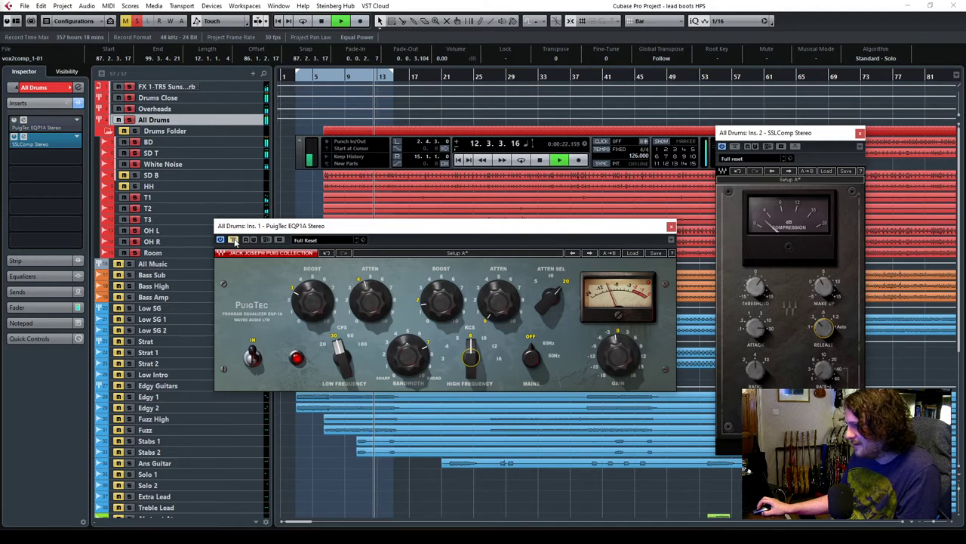
left_click(234, 241)
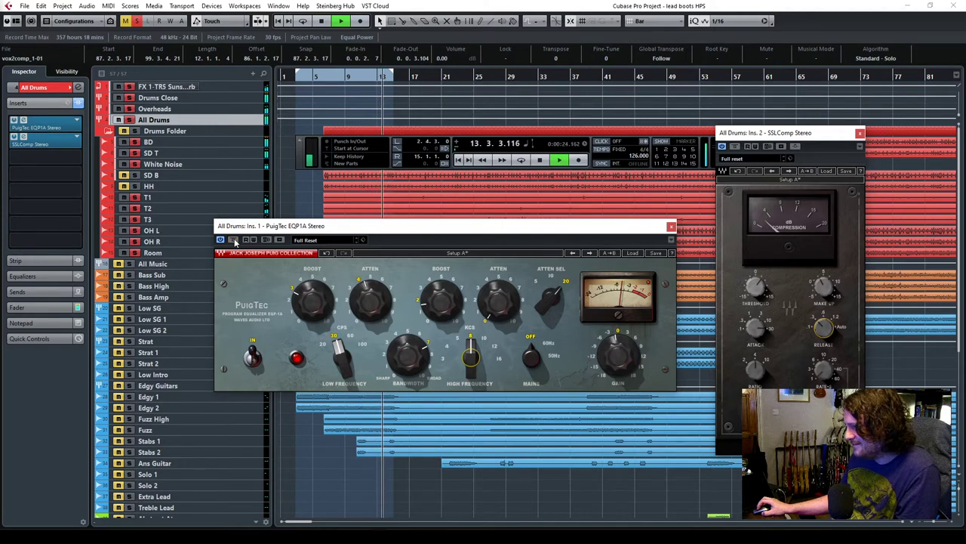
left_click(541, 160)
Bring the SSLComp window forward and play the drums from bar 6 to examine its compression and release setting.
left_click(324, 81)
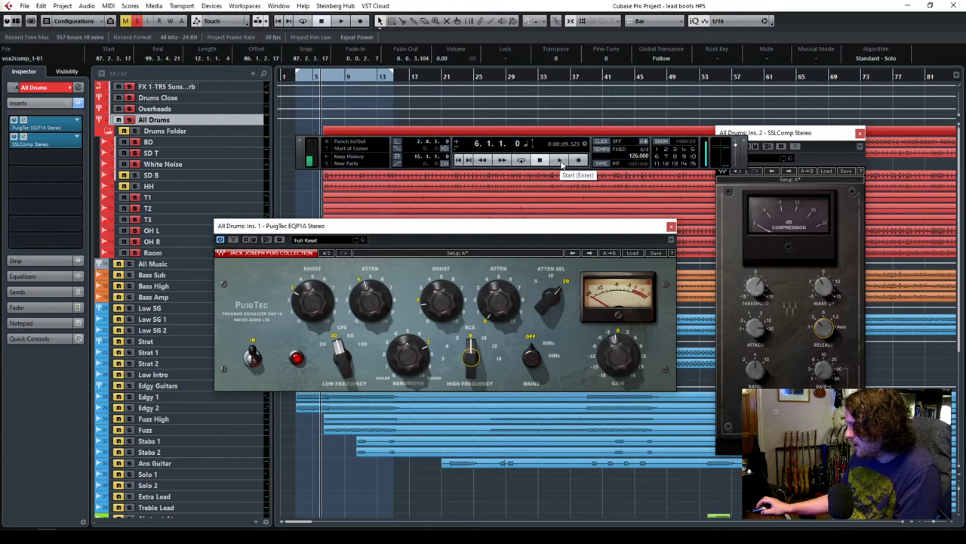
left_click_drag(781, 133, 326, 117)
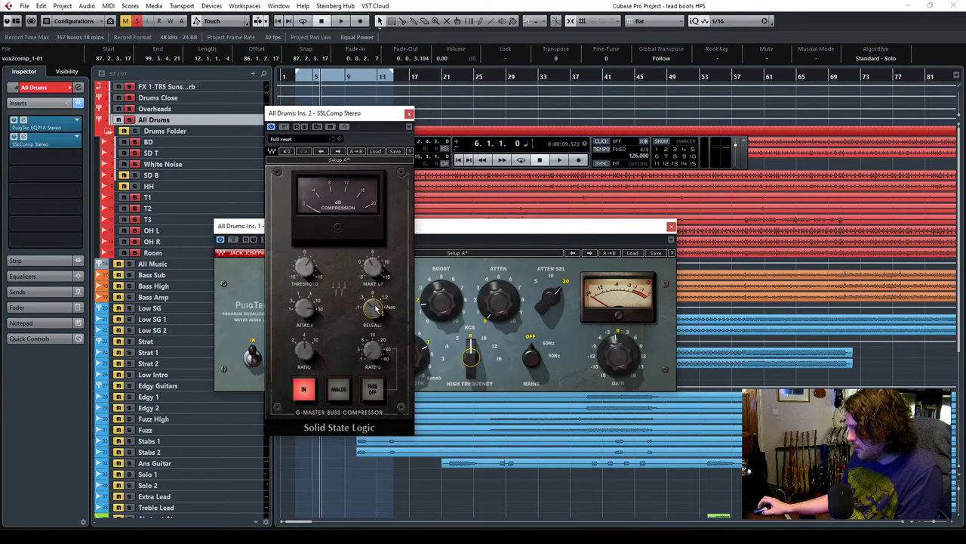
left_click(558, 159)
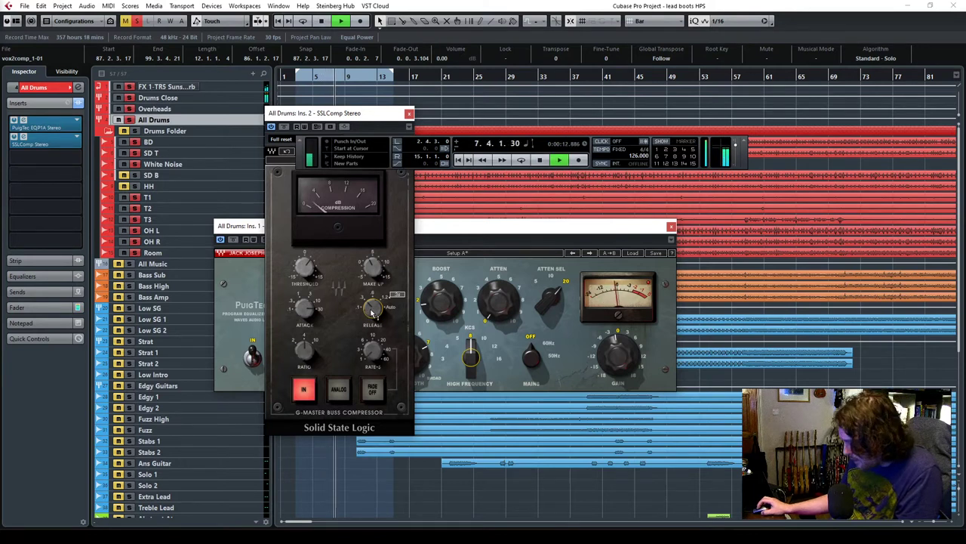
left_click(372, 314)
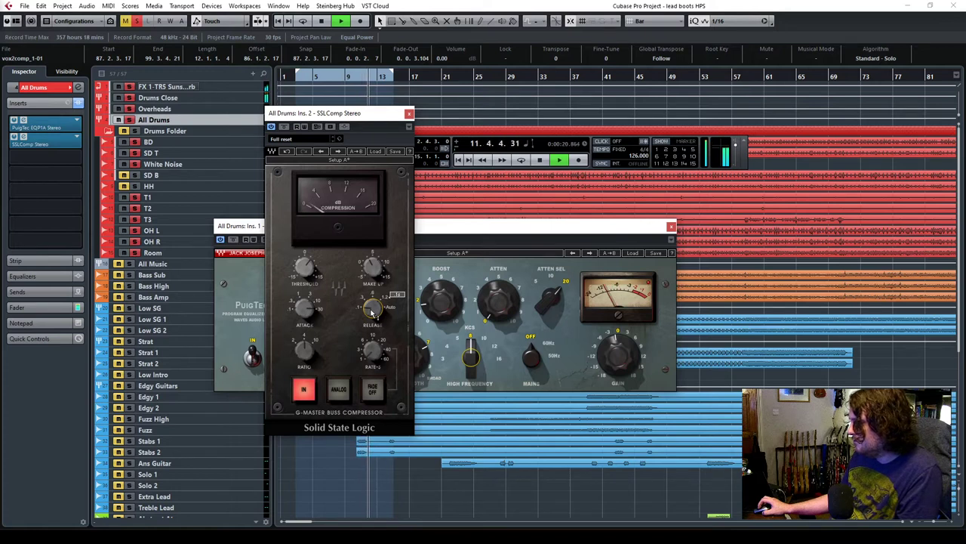
left_click(540, 160)
Close both All Drums plug-in windows and unsolo the drums.
left_click(408, 114)
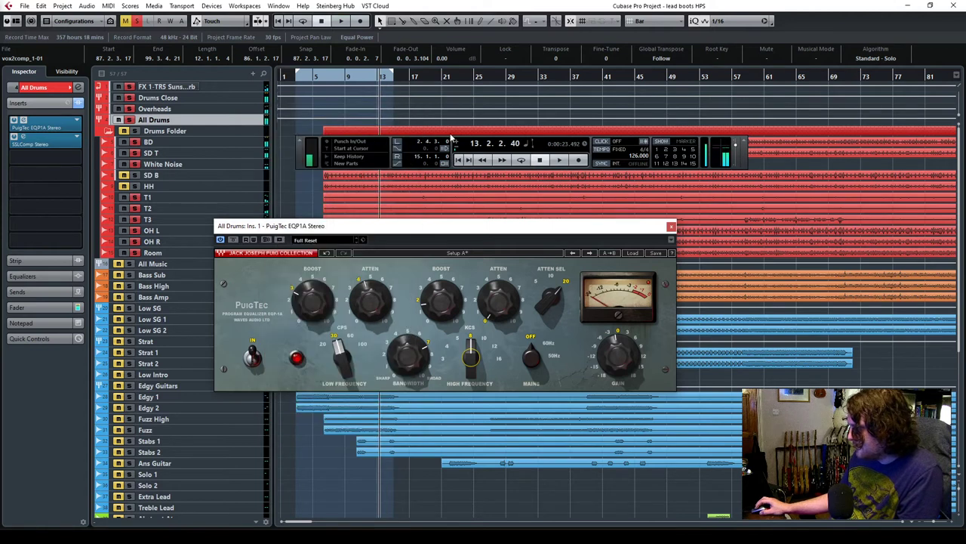
left_click(670, 225)
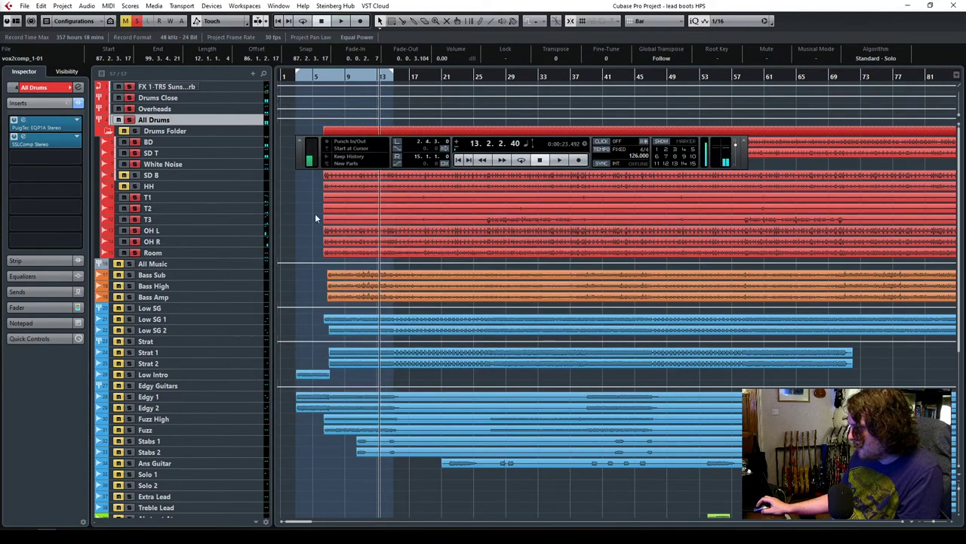
left_click(130, 120)
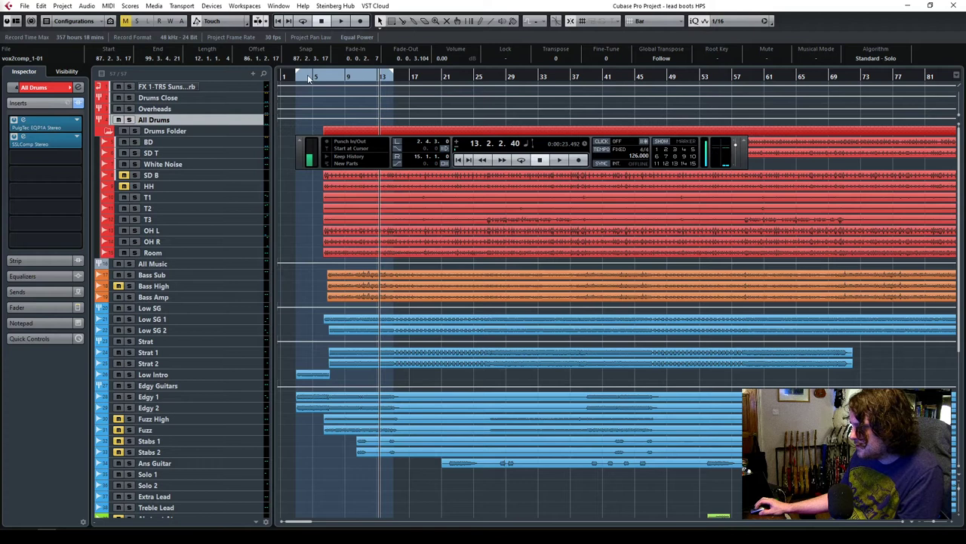
Play the full mix from the left locator.
left_click(398, 143)
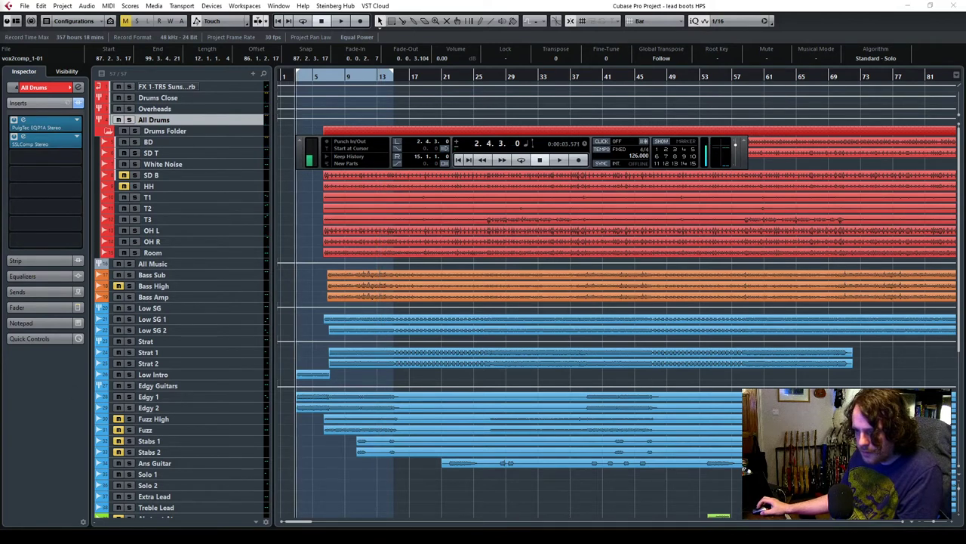
key("F2")
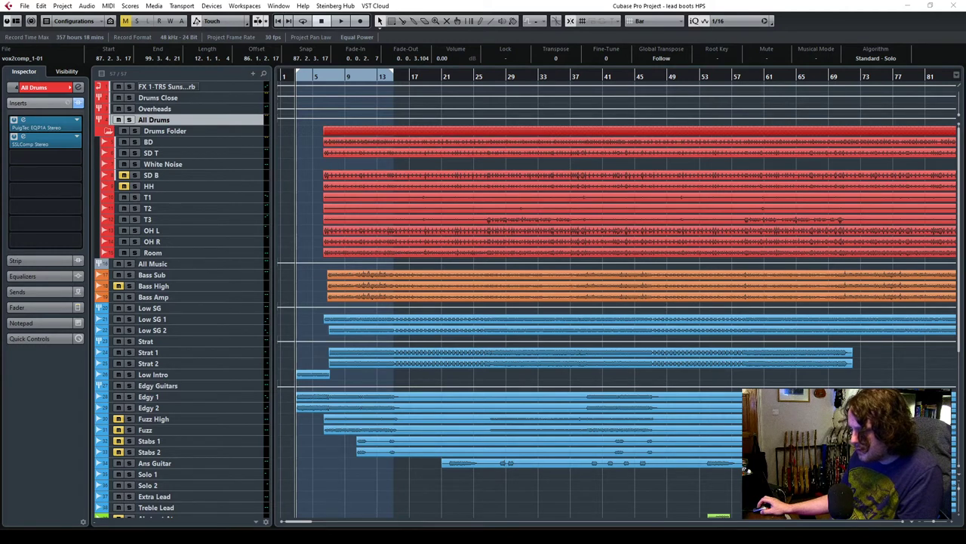
key("F2")
key("space")
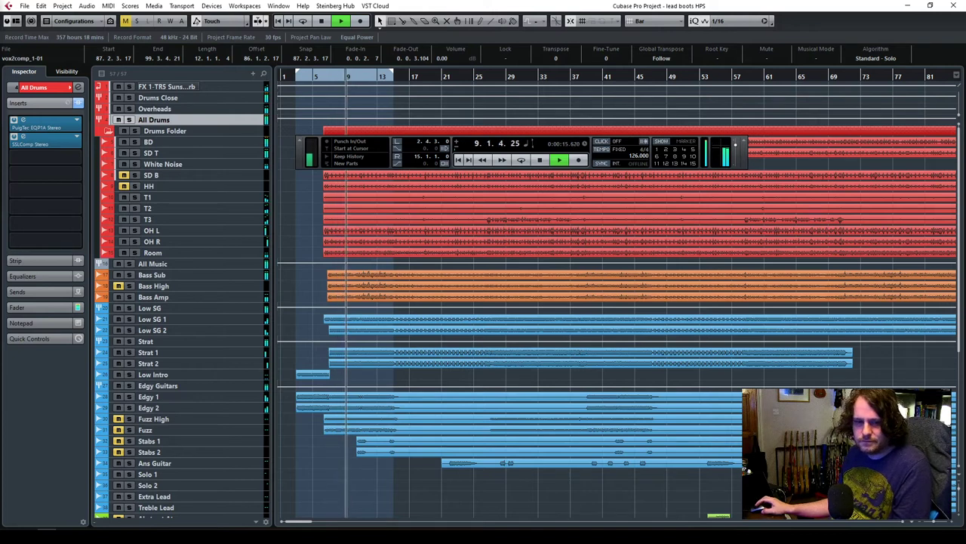
key("F2")
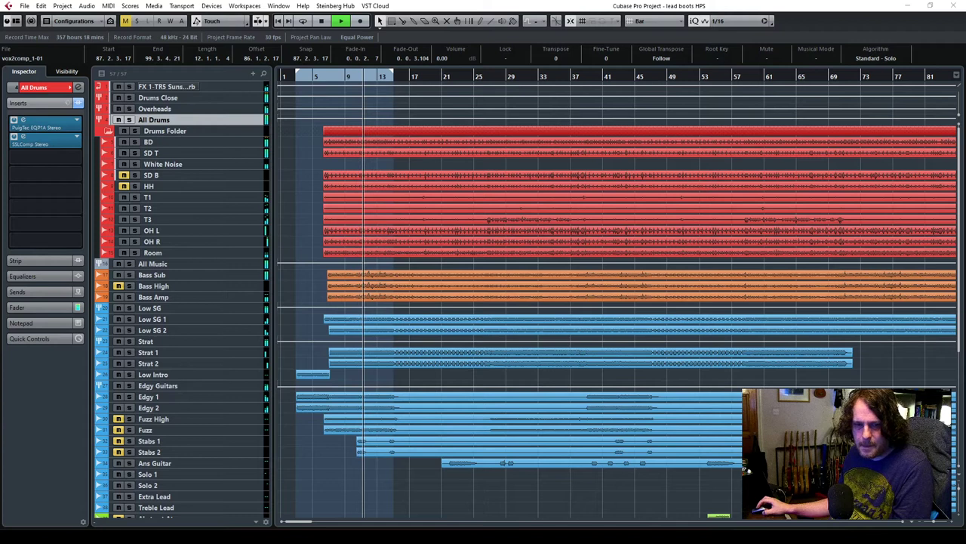
key("F2")
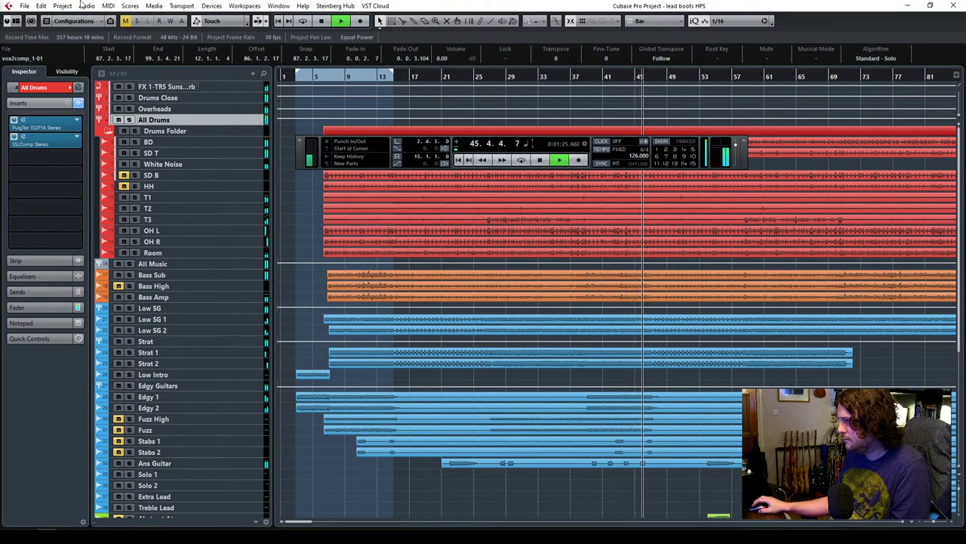
Lower the SD T track's fader to -4.55 dB during playback.
left_click(226, 153)
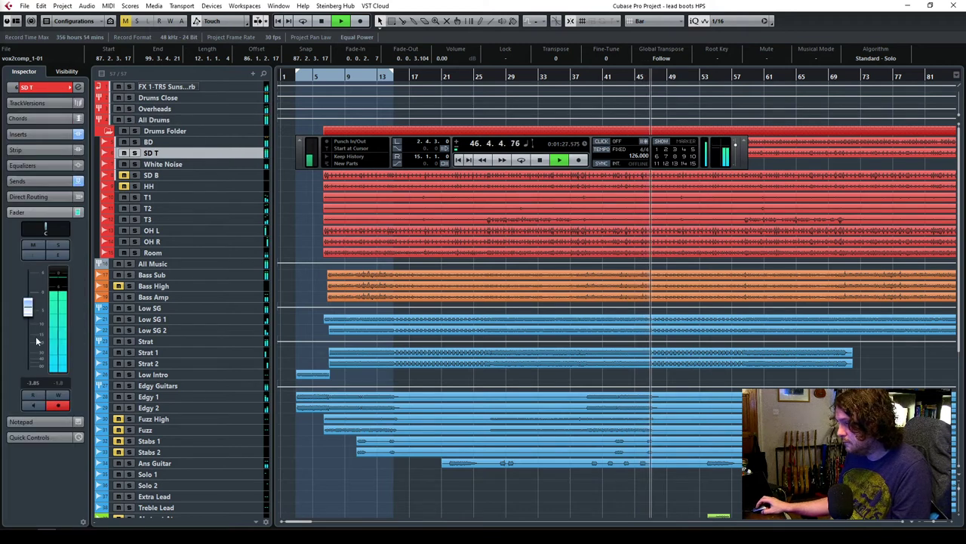
left_click_drag(28, 307, 26, 316)
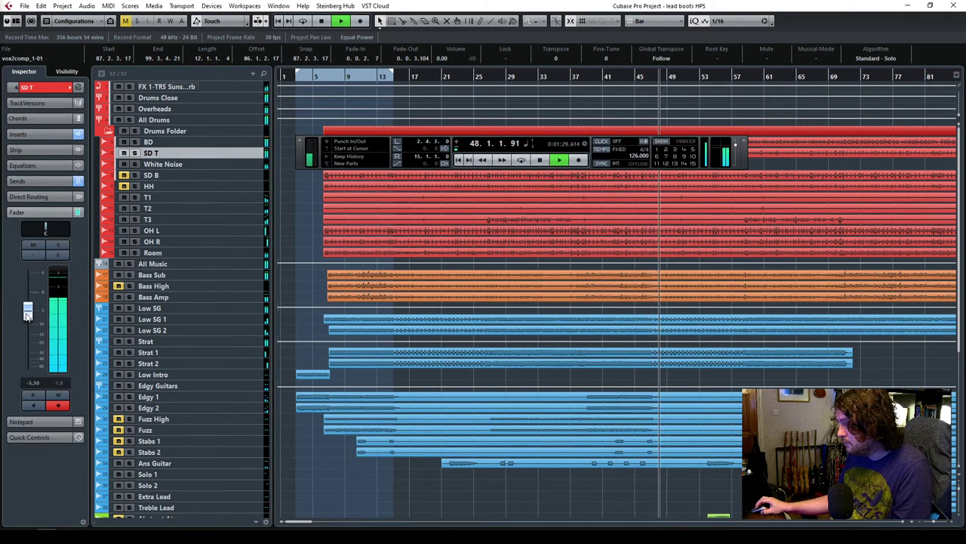
left_click_drag(27, 316, 29, 312)
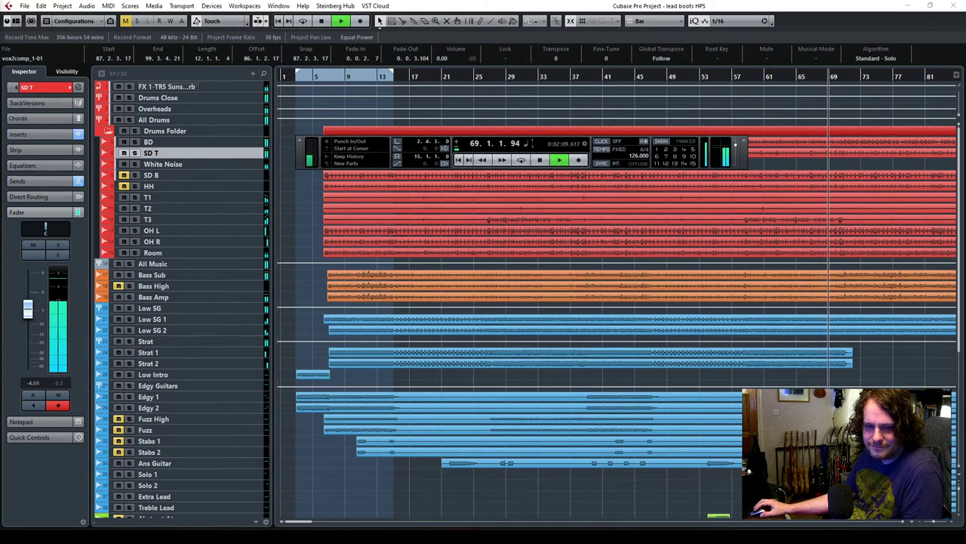
Listen through to the end of the song, then stop and return to the left locator.
key("F2")
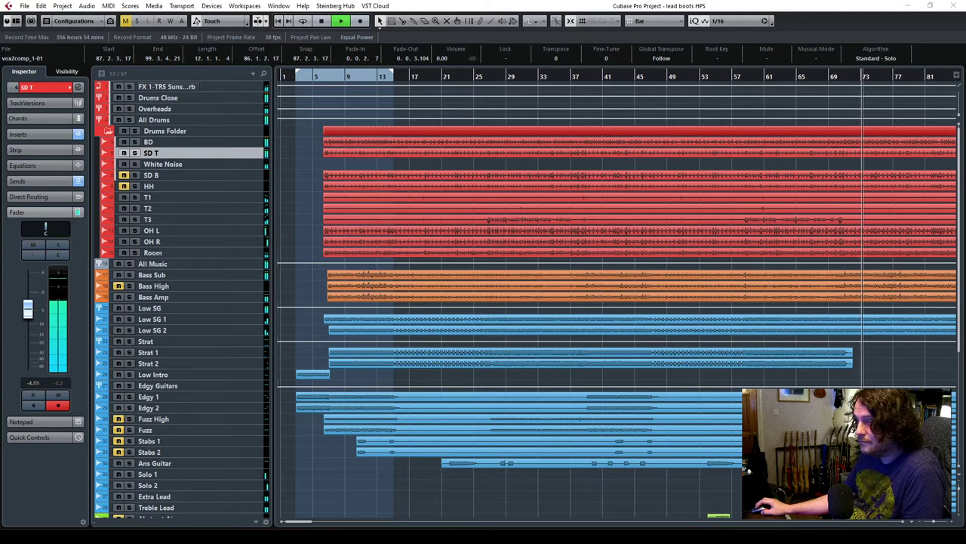
key("F2")
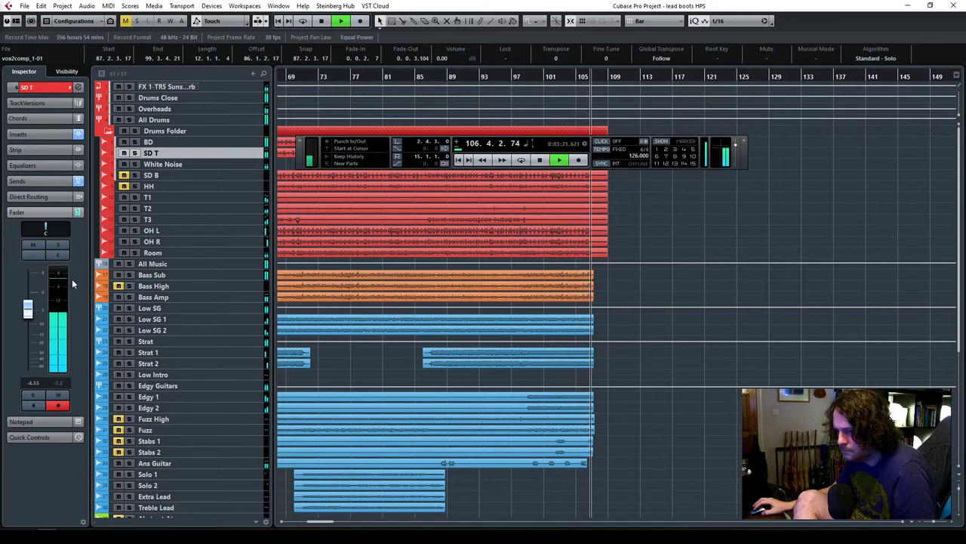
key("F2")
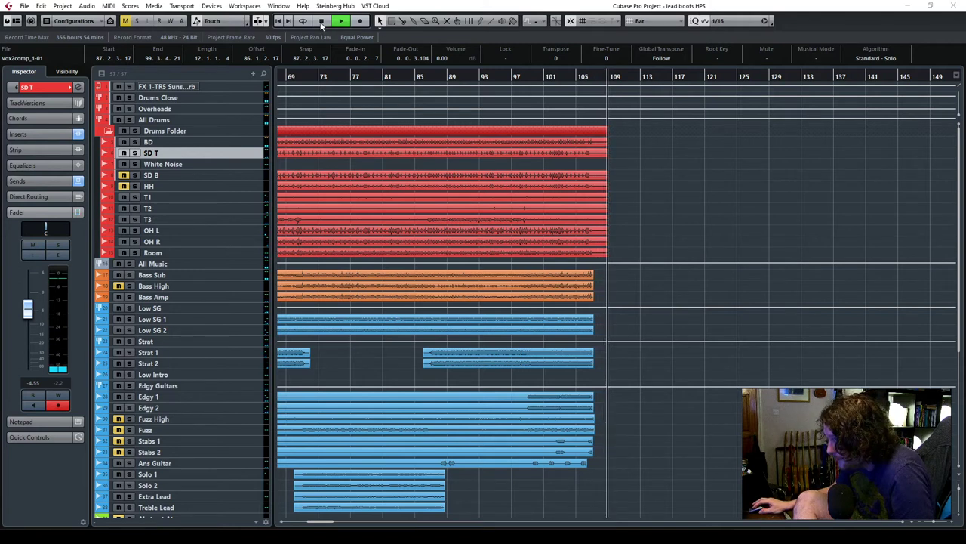
left_click(322, 22)
key("F2")
left_click(323, 23)
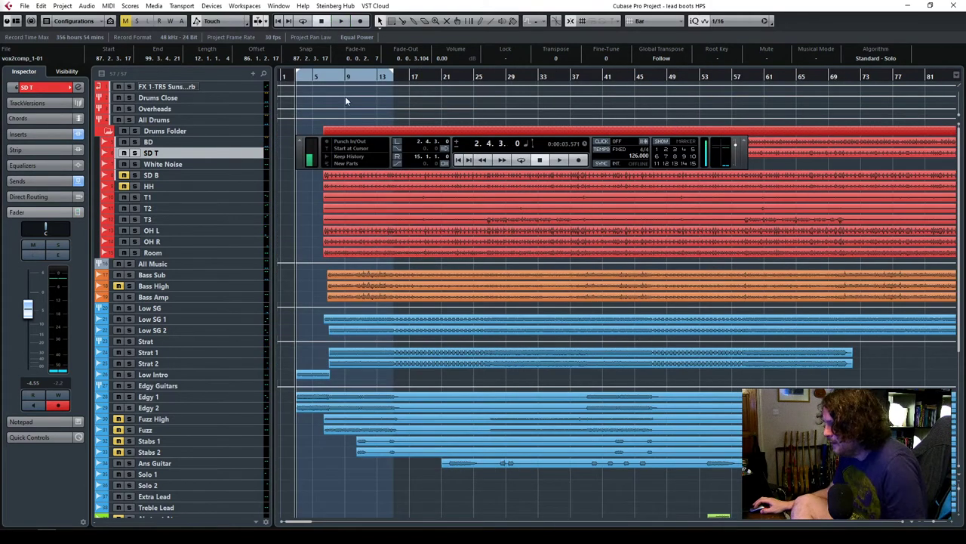
Move the transport panel lower over the arrangement, bring the vocal tracks into view, and place the playhead at bar 3.
left_click(321, 76)
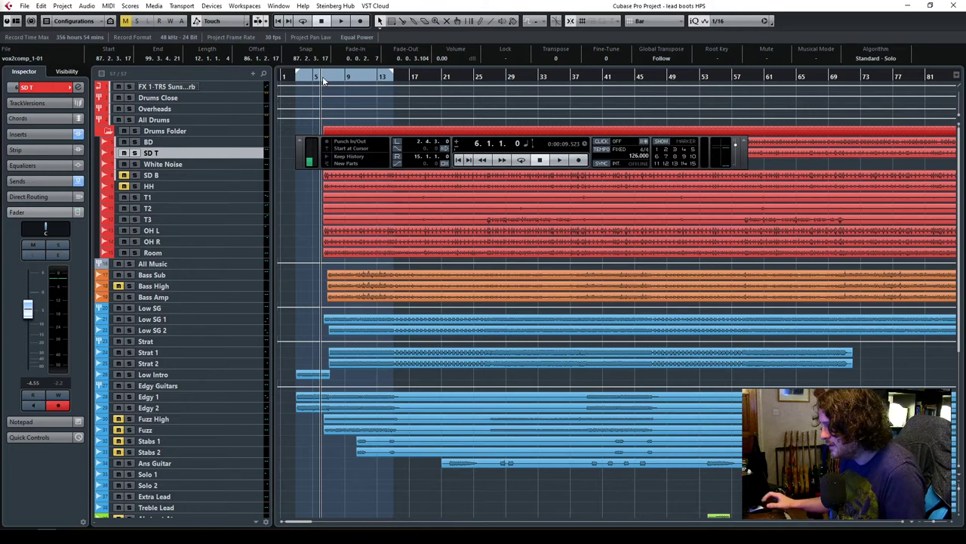
left_click_drag(743, 156, 746, 233)
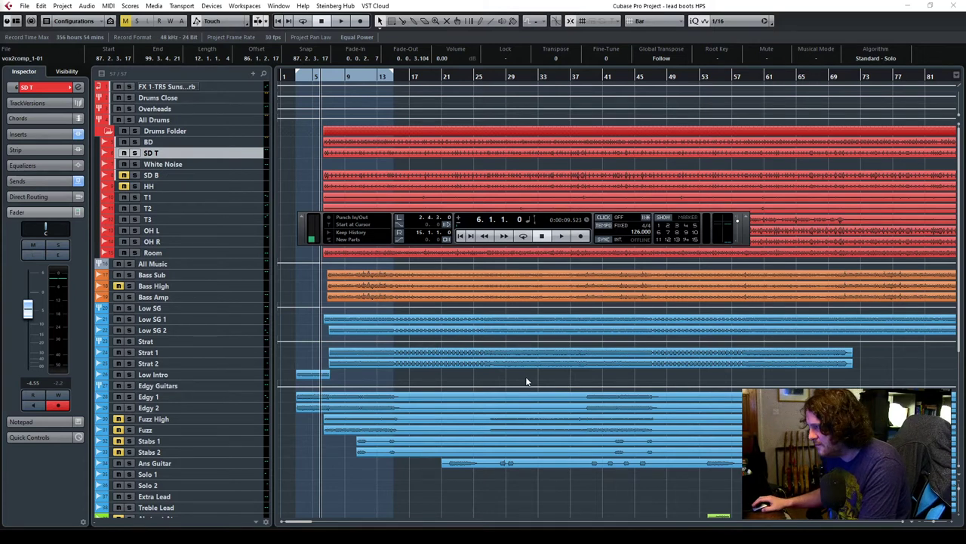
scroll(526, 380, "down", 5)
scroll(526, 379, "up", 4)
scroll(527, 380, "down", 4)
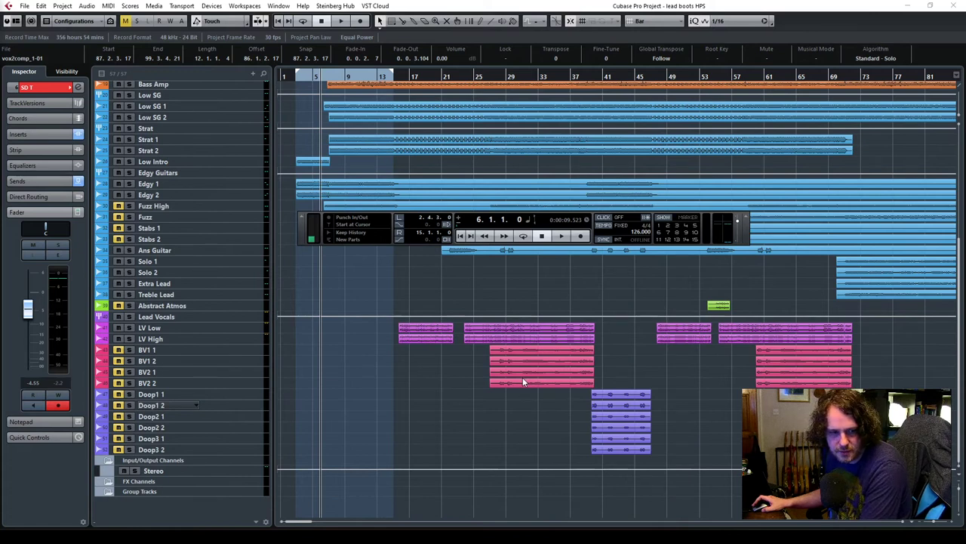
left_click(297, 78)
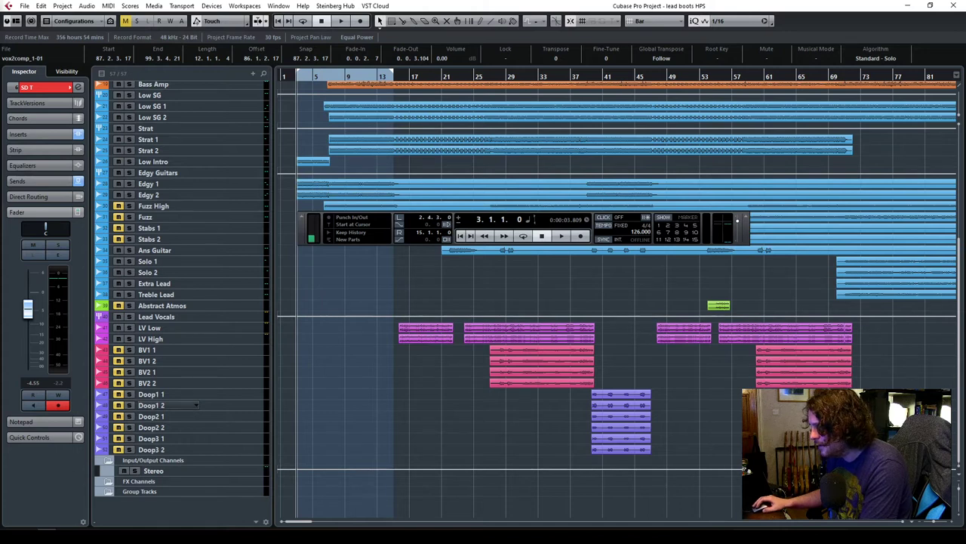
Solo the Low Intro track and listen to its guitar part from bar 3, stopping back at bar 3.
left_click_drag(746, 230, 756, 342)
left_click_drag(936, 521, 937, 523)
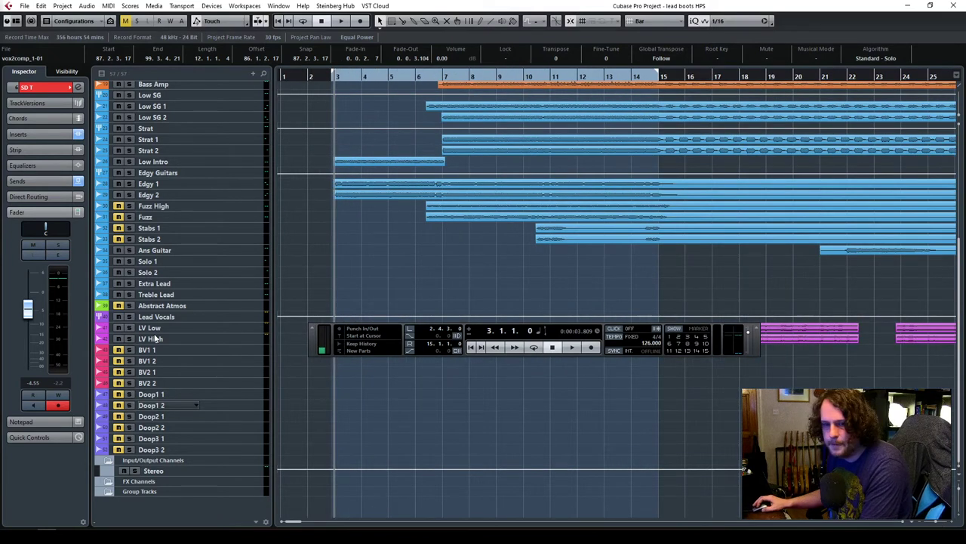
left_click(129, 162)
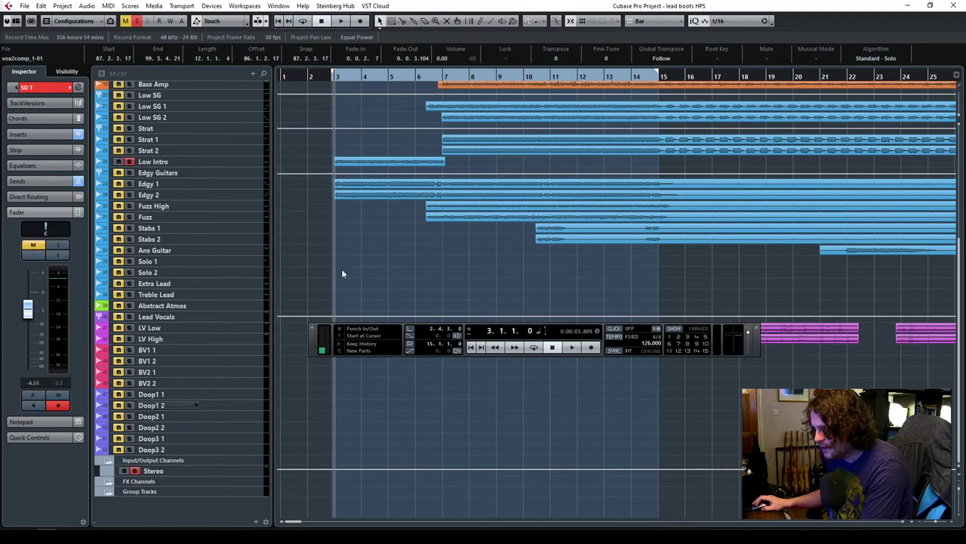
key("space")
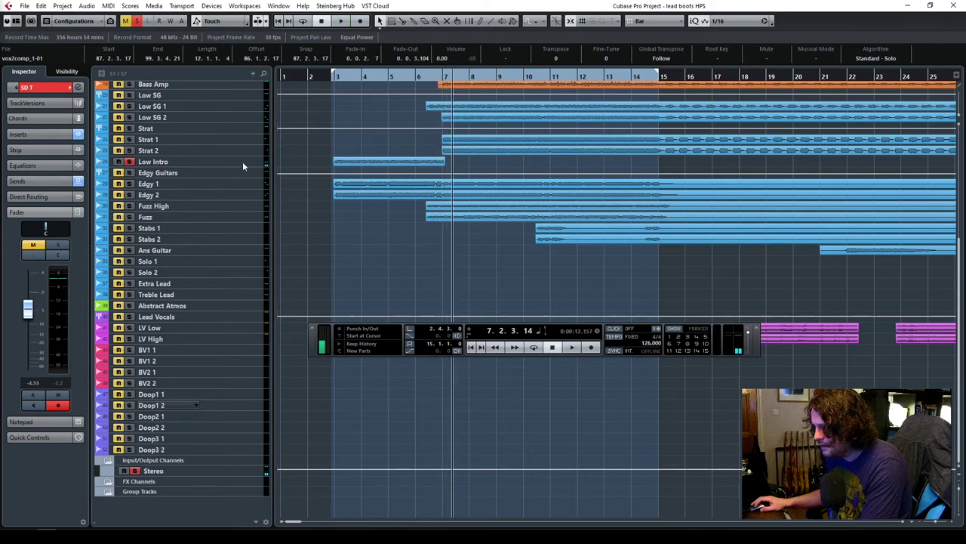
left_click(336, 77)
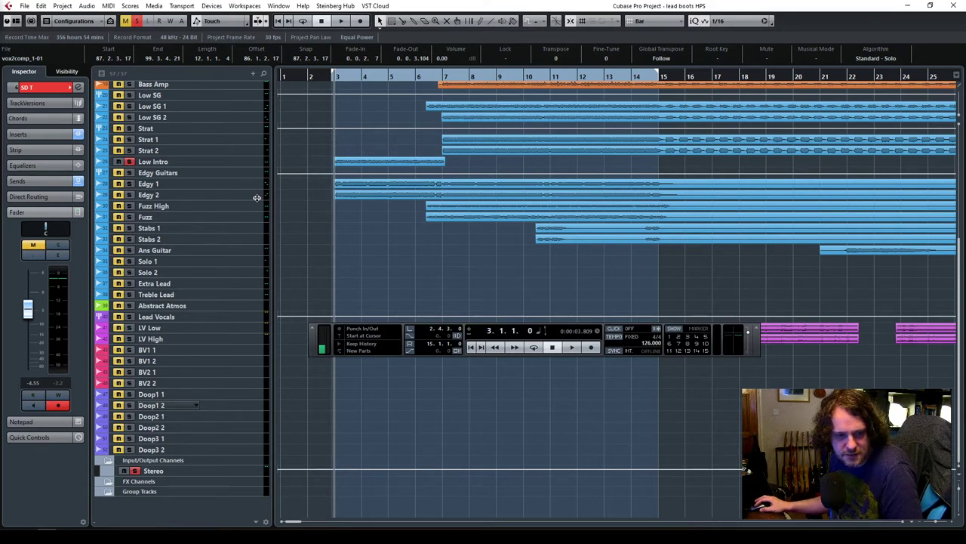
Add the CLA Effects Stereo plug-in to the first insert slot of the Low Intro track.
left_click(214, 163)
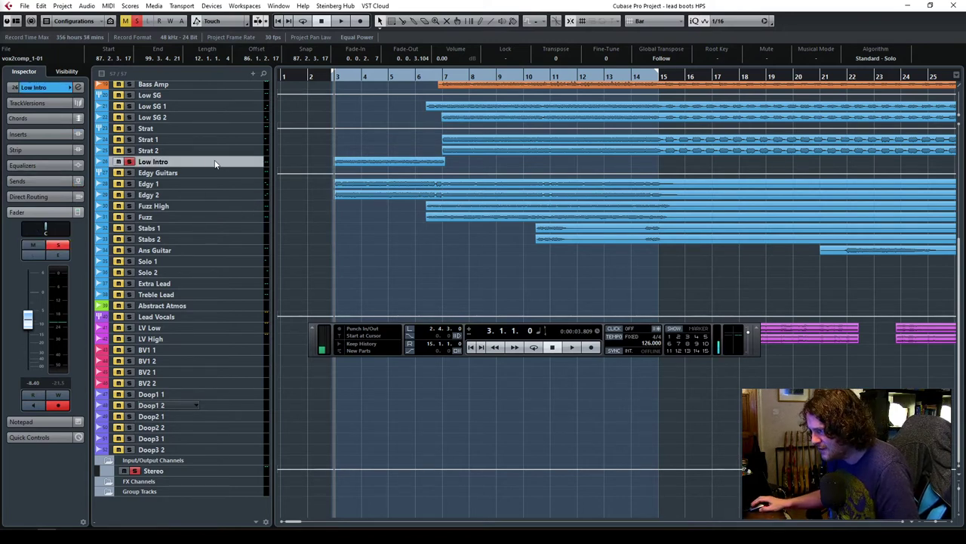
left_click(41, 135)
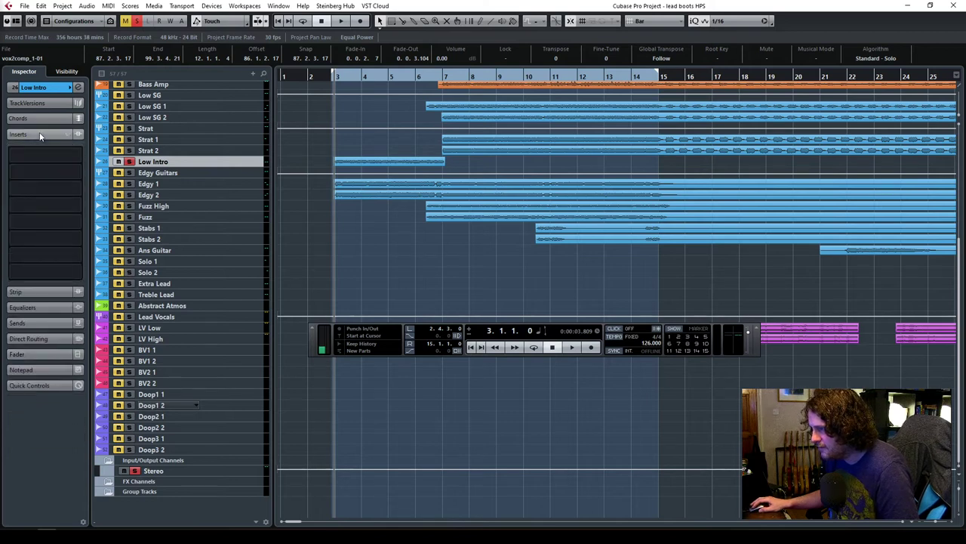
left_click(48, 157)
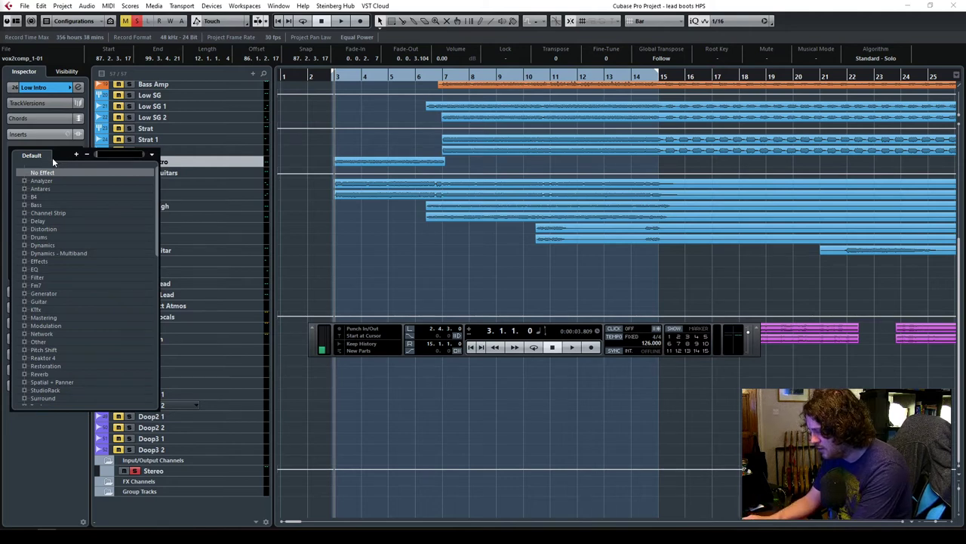
type("cla eff")
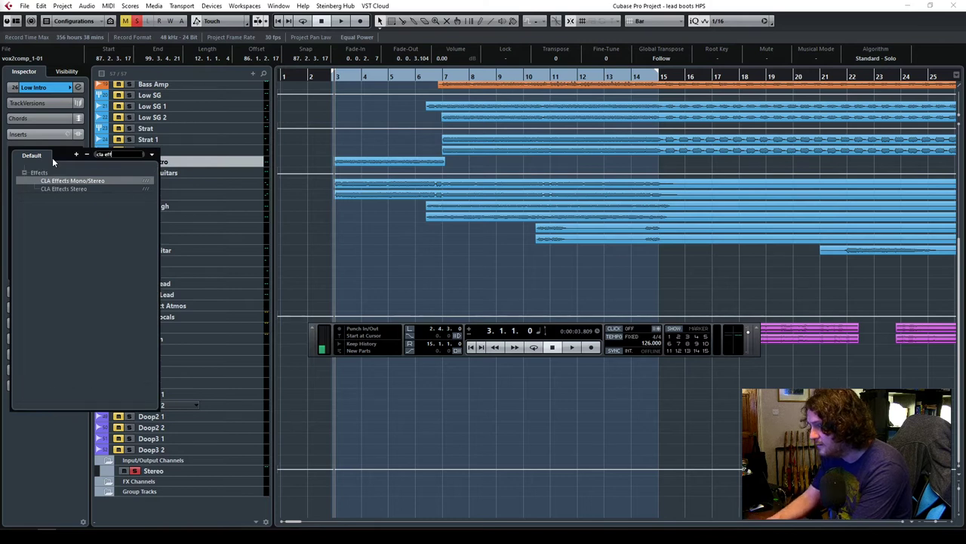
left_click(65, 185)
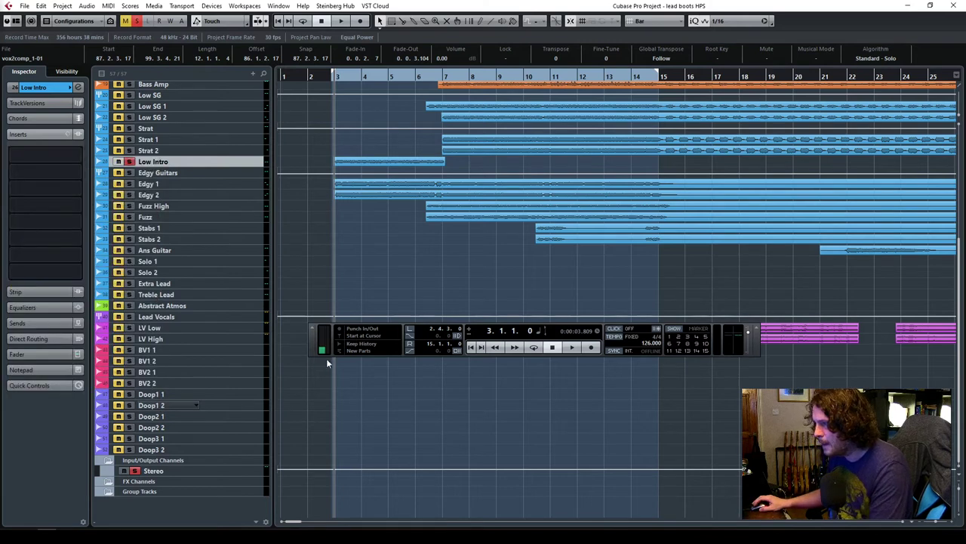
left_click_drag(317, 200, 404, 123)
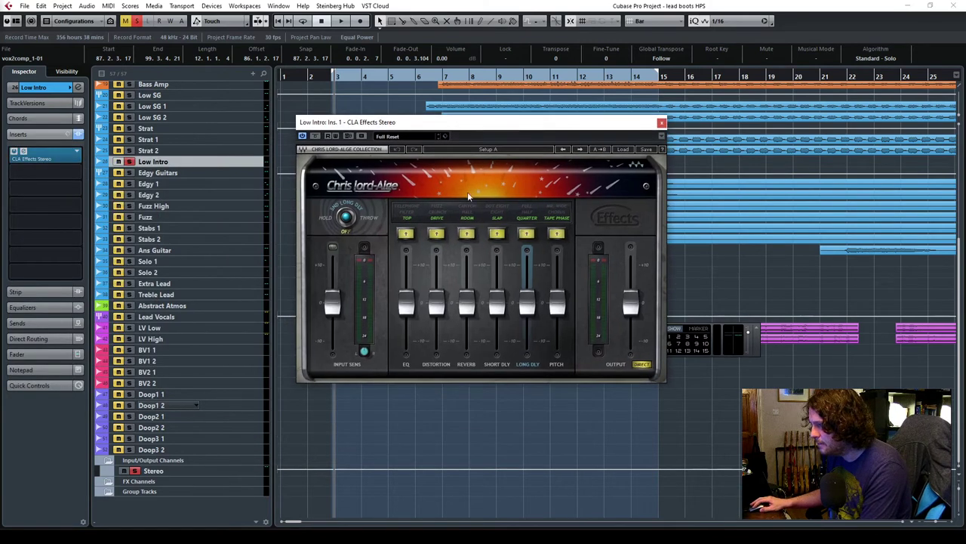
Switch off the Distortion, Reverb, Short Dly, Long Dly and Pitch sections in CLA Effects, leaving only EQ active.
left_click(501, 218)
left_click(526, 218)
left_click(559, 218)
left_click_drag(445, 124, 578, 165)
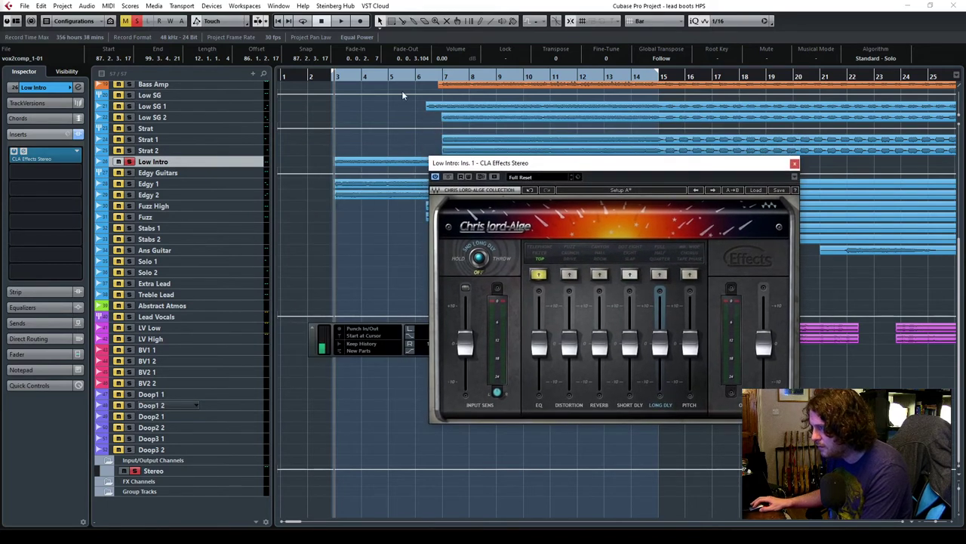
Set the CLA Effects EQ to Telephone and raise its EQ fader slightly while listening to the intro.
left_click(542, 251)
left_click_drag(538, 343, 538, 325)
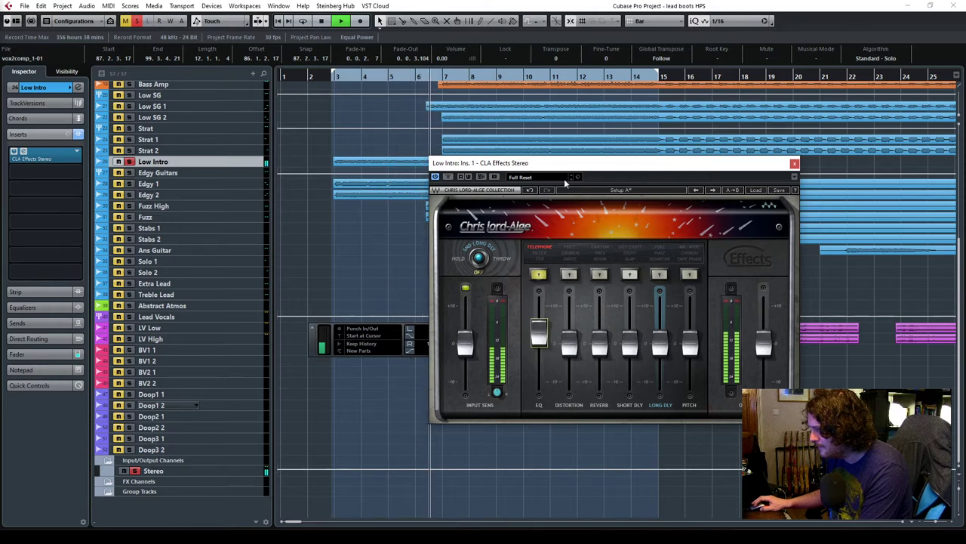
left_click_drag(558, 163, 552, 202)
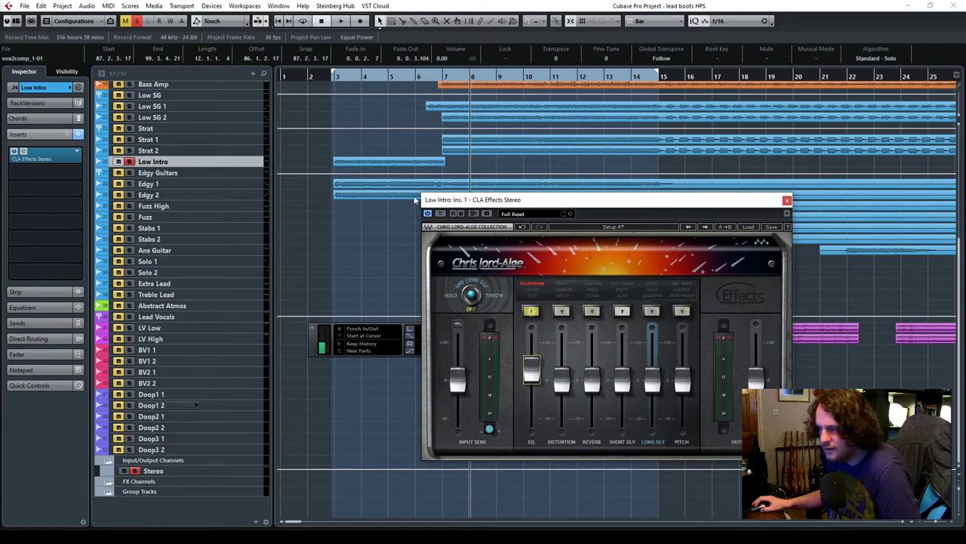
Replay the intro from bar 3, comparing the Filter and Telephone EQ modes, and stop with Telephone selected.
left_click(332, 80)
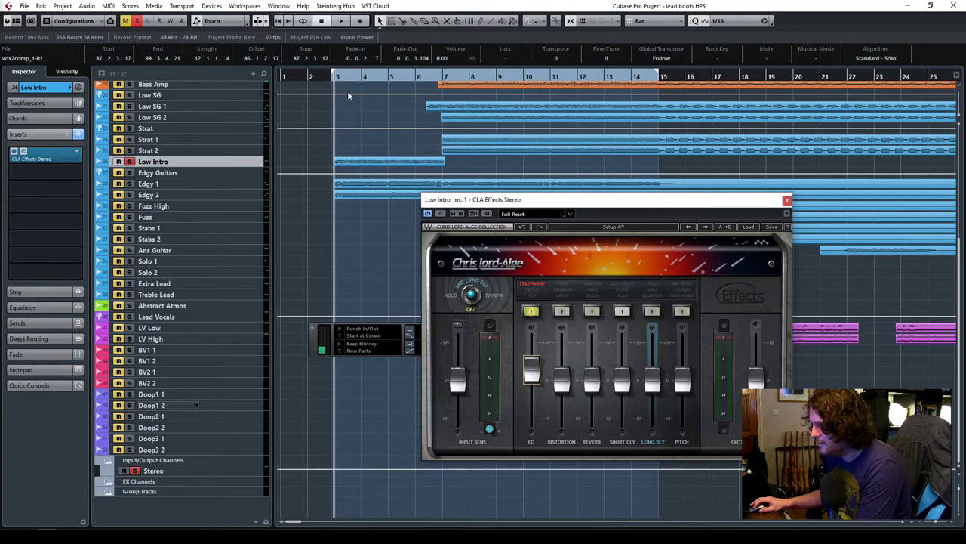
key("space")
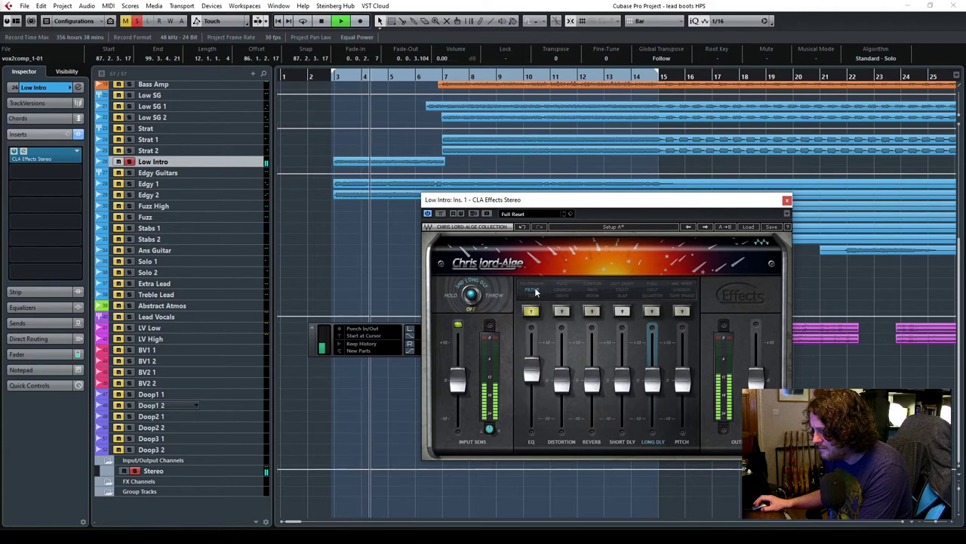
left_click(538, 289)
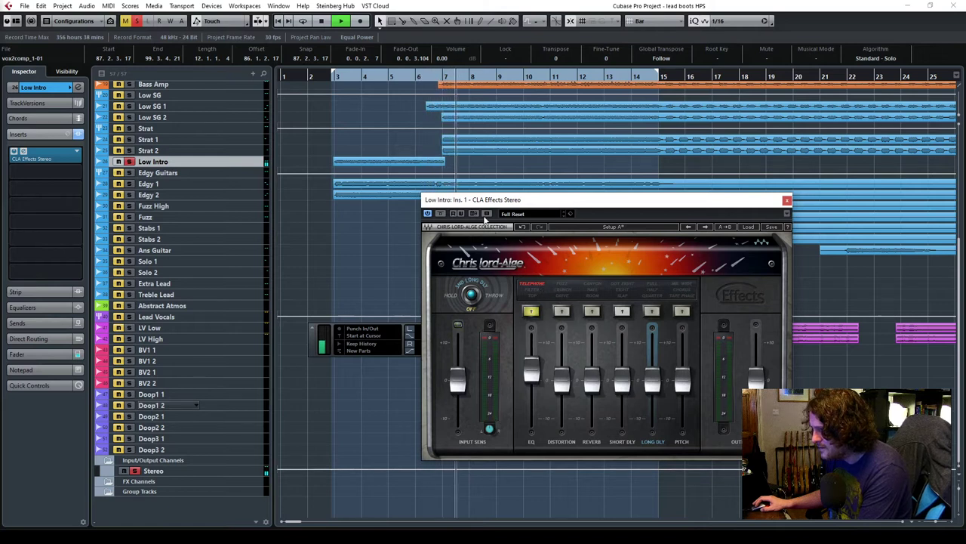
key("space")
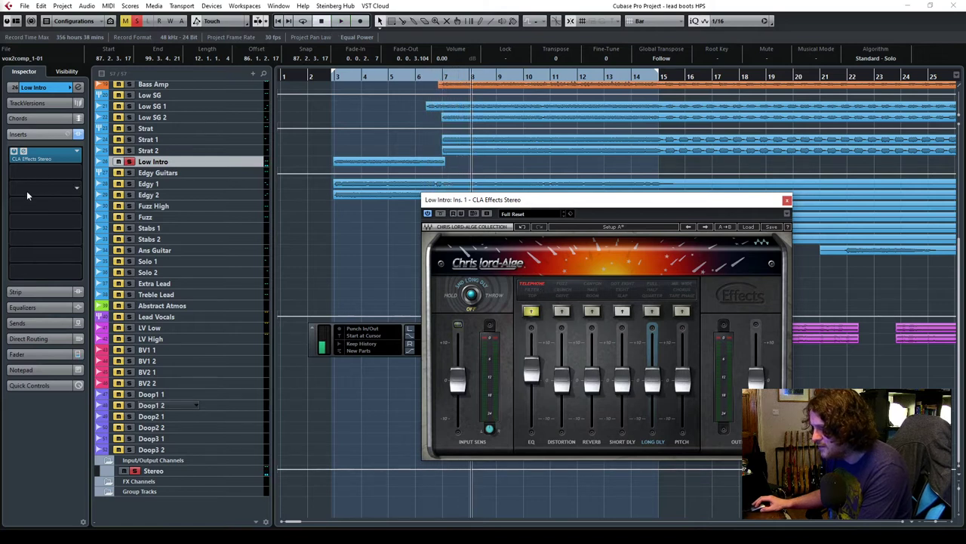
Add the RoomMachine844 reverb to the second insert slot of the Low Intro track.
left_click(45, 173)
type("room")
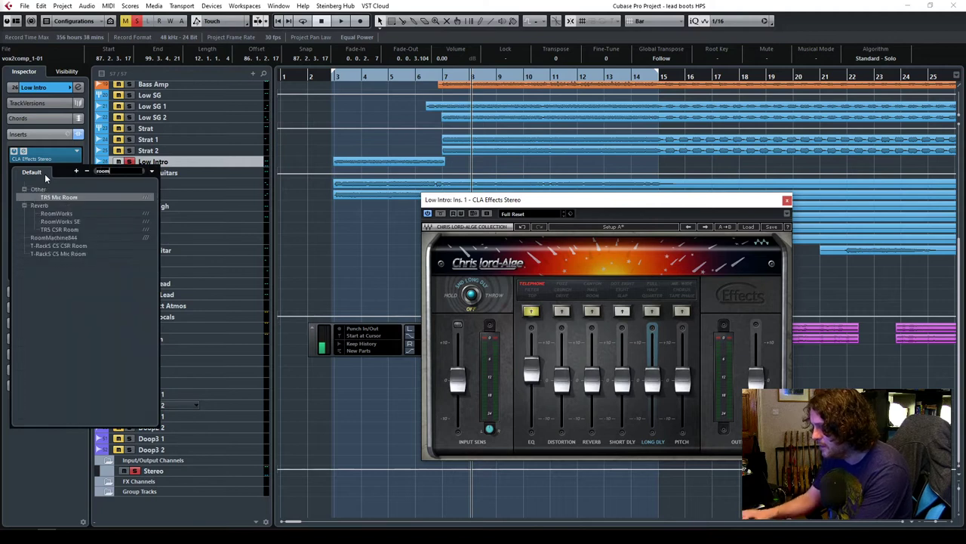
left_click(71, 236)
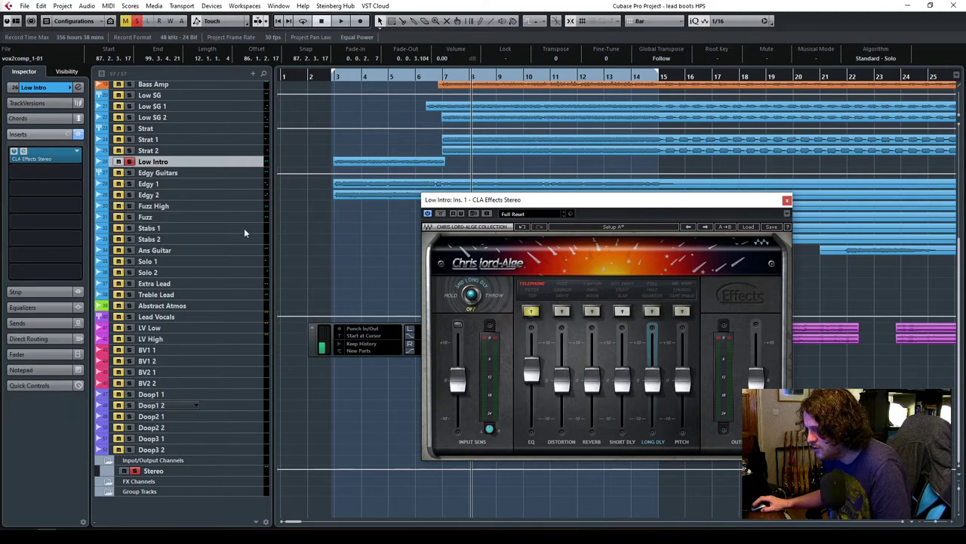
left_click_drag(447, 184, 480, 171)
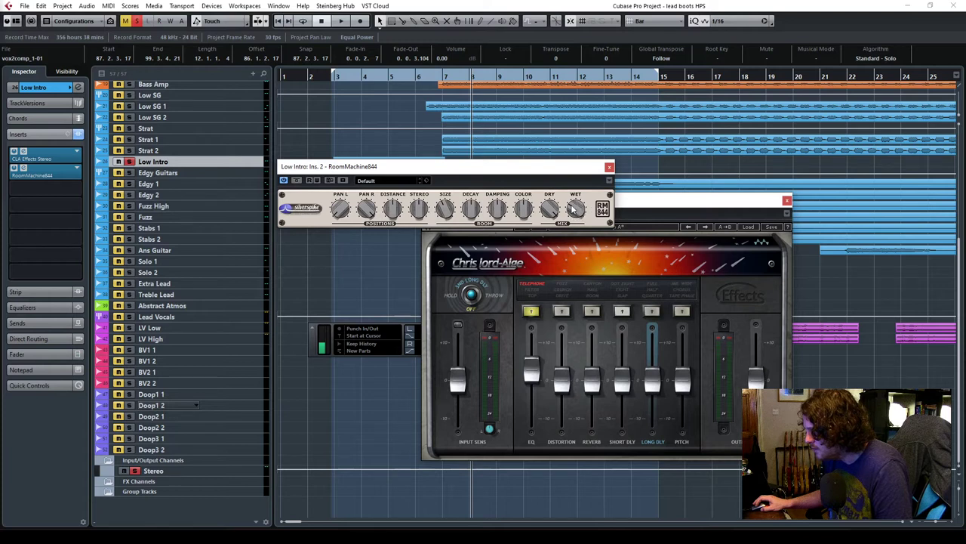
Listen to the processed Low Intro guitar from bar 3, closing the RoomMachine844 and CLA Effects windows.
left_click(330, 78)
key("space")
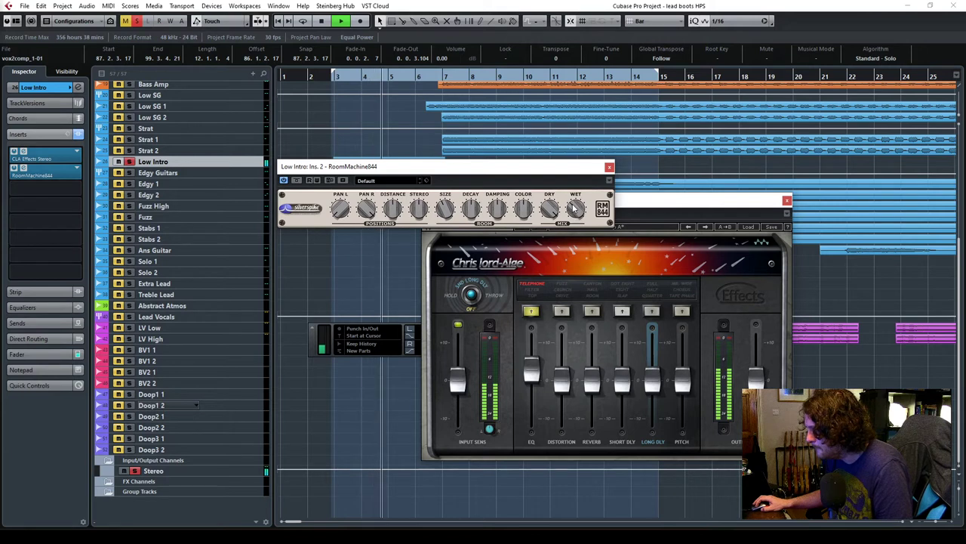
left_click(609, 166)
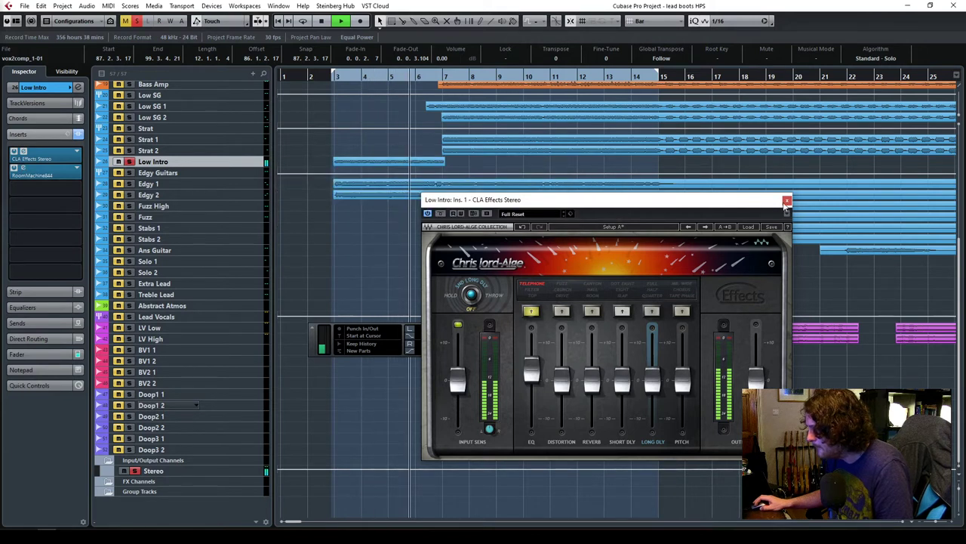
left_click(787, 200)
Replay from bar 3 with the Edgy Guitars also soloed, and set the Low Intro fader to -8.21 dB.
left_click(331, 77)
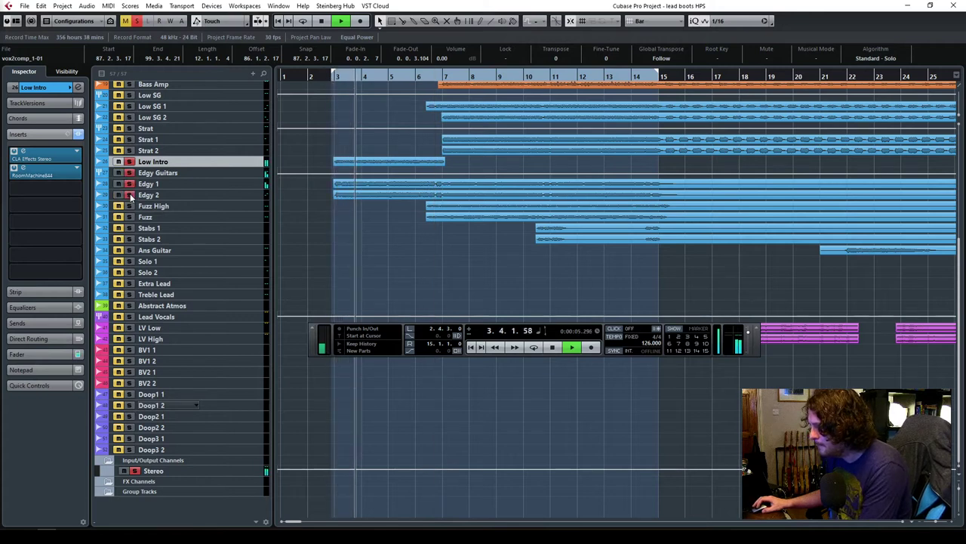
left_click(46, 354)
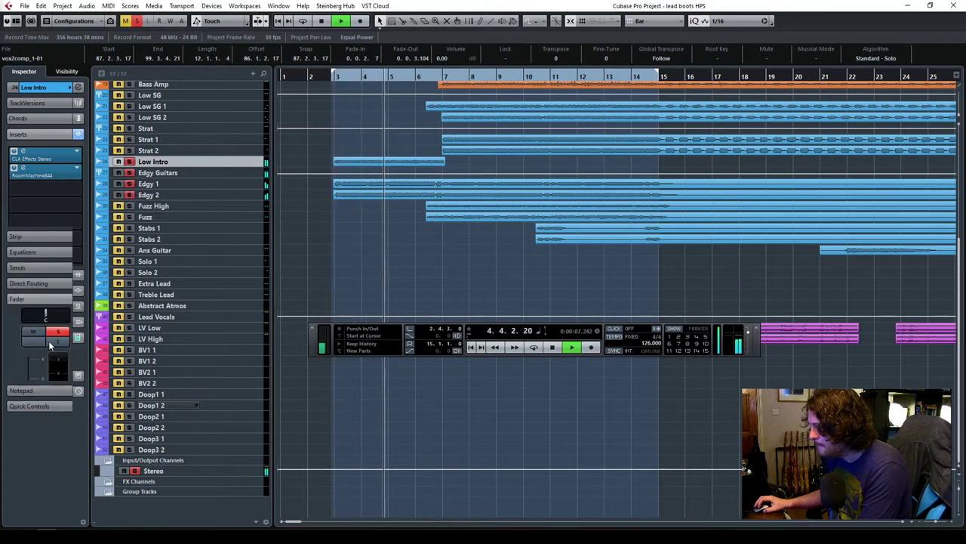
left_click_drag(28, 318, 28, 320)
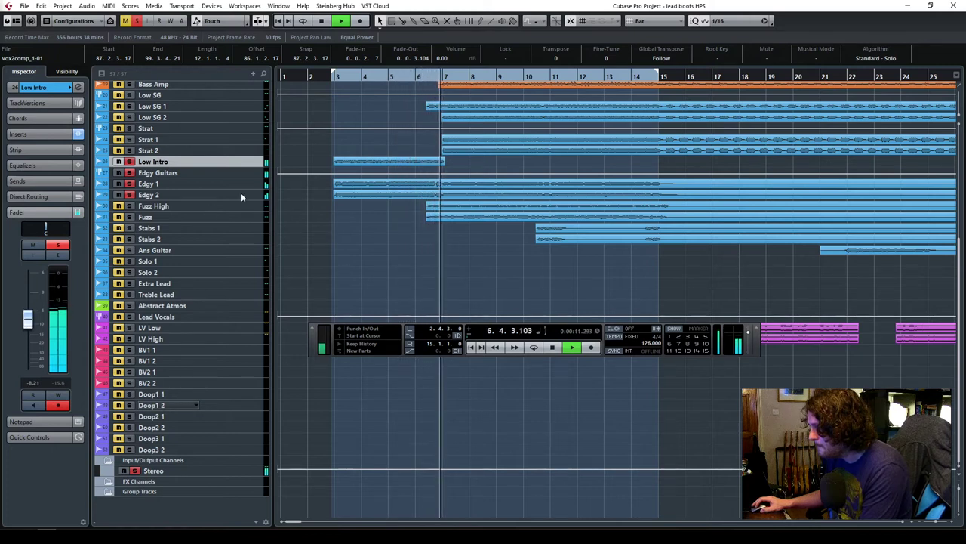
Stop playback, clear all solos and return the playhead to the start of the song at bar 3.
key("space")
left_click(137, 21)
key("KP_1")
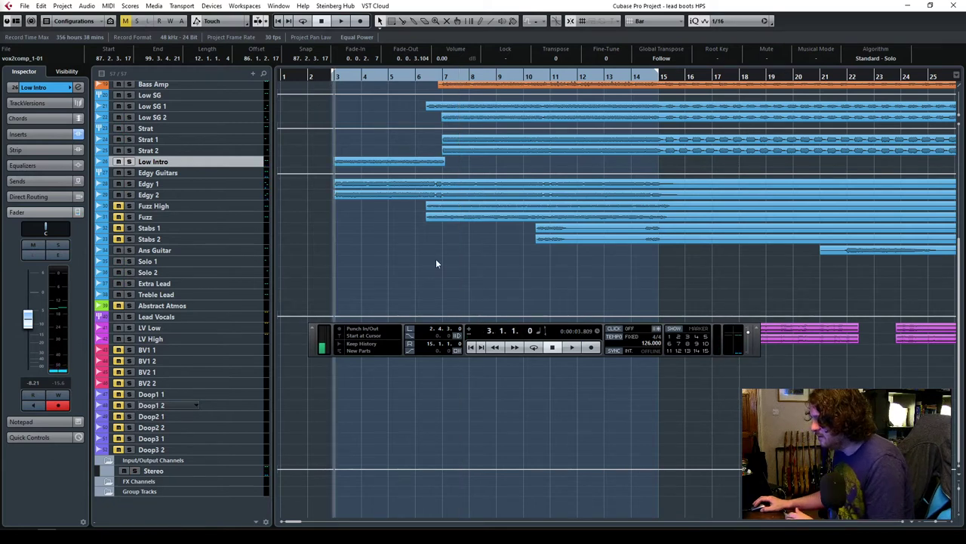
Move the transport panel higher over the arrangement and place the playhead in bar 15, where the first lead vocal parts start.
scroll(442, 262, "up", 5)
scroll(437, 271, "down", 5)
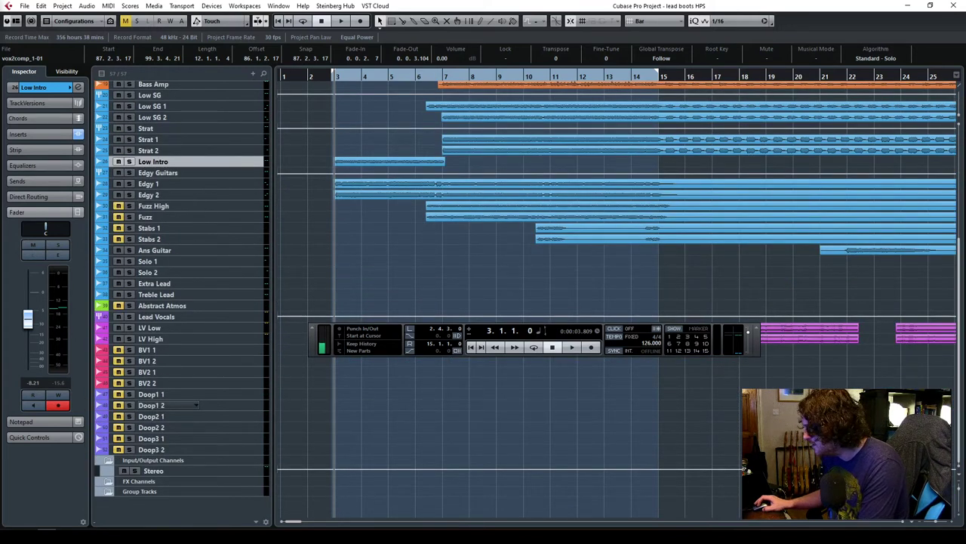
left_click(935, 523)
left_click(935, 523)
left_click_drag(769, 341, 785, 126)
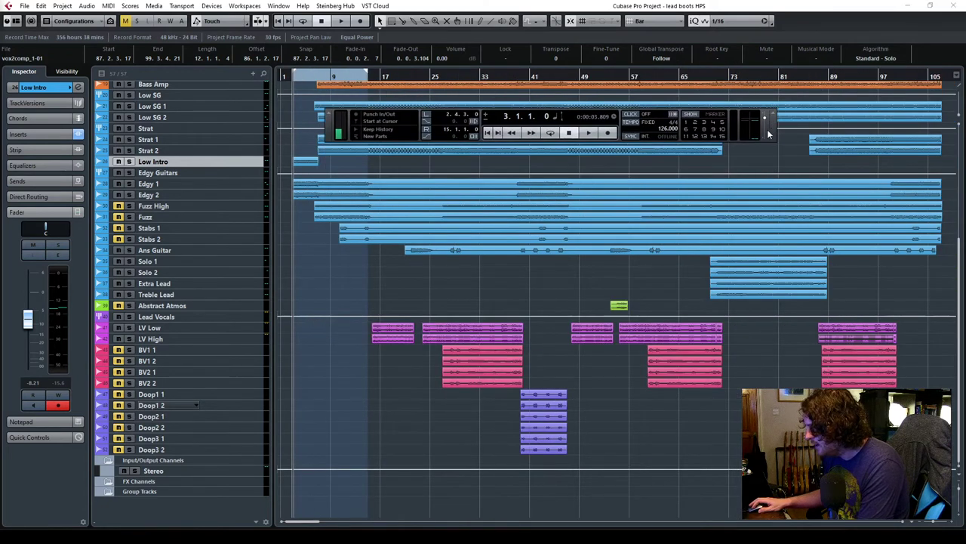
left_click(362, 76)
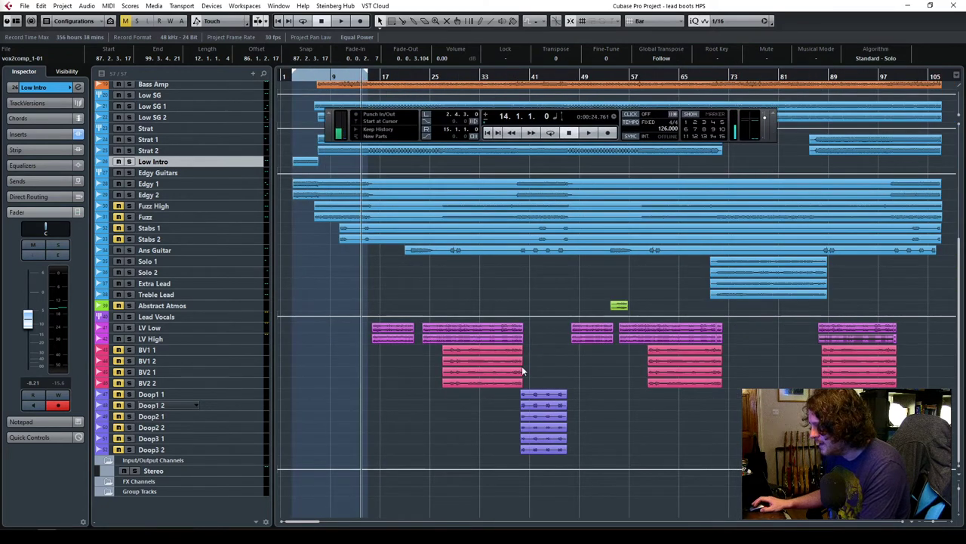
left_click(935, 523)
left_click(678, 79)
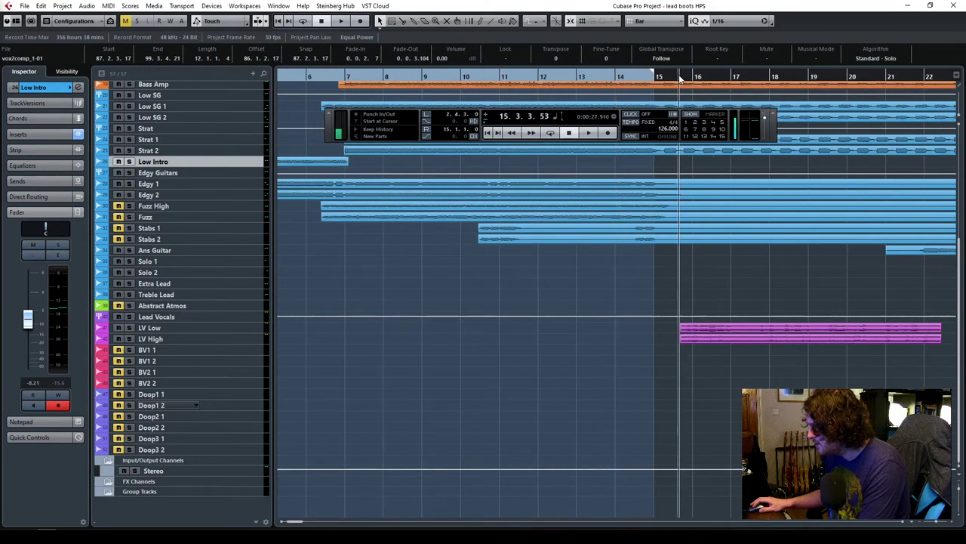
Solo the Lead Vocals group, play it from bar 15 while displaying its insert effects, and stop.
left_click(129, 317)
left_click(654, 77)
key("space")
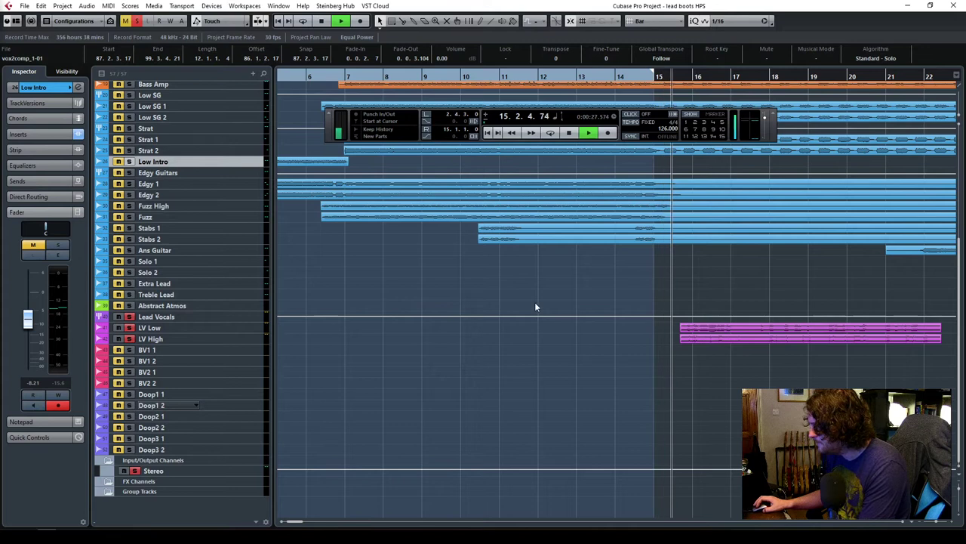
left_click(226, 317)
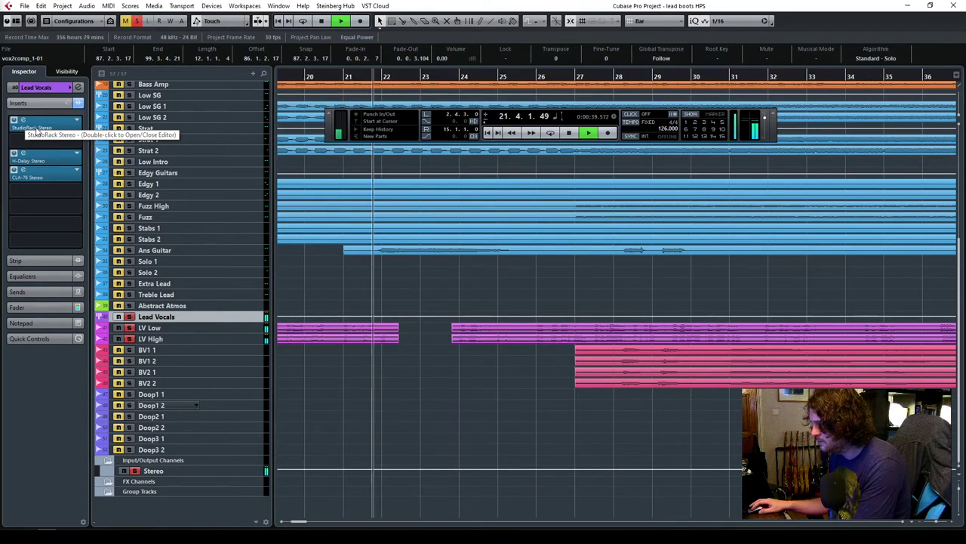
key("space")
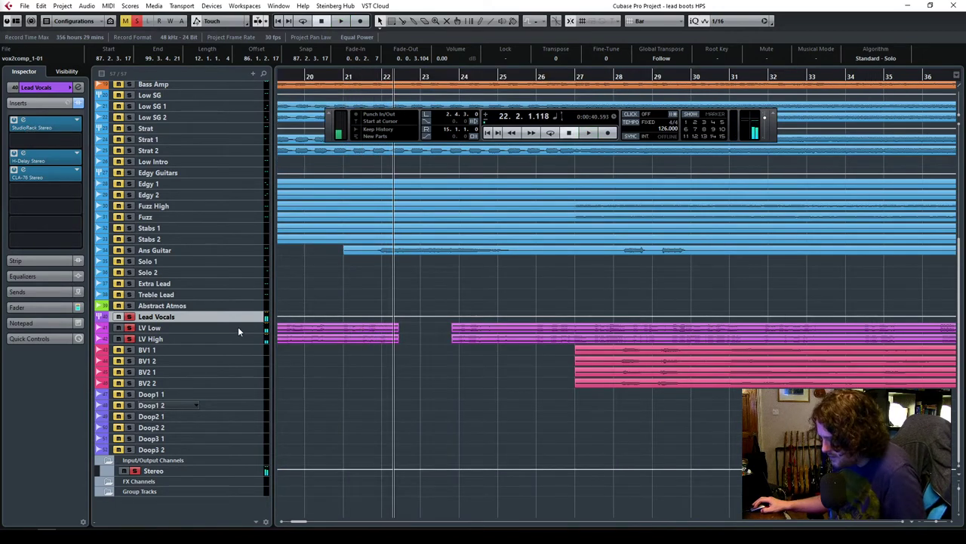
Select the LV Low track and display its insert effects.
left_click(238, 327)
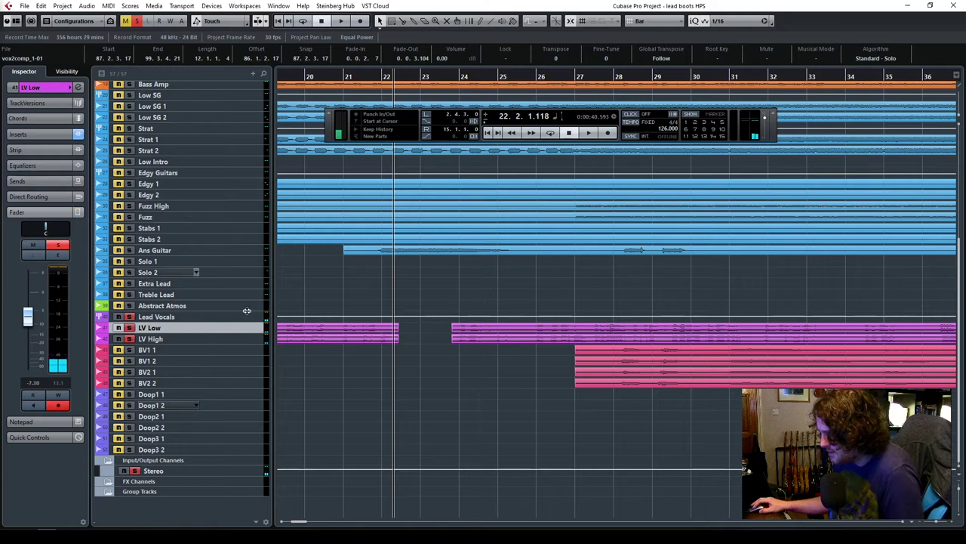
left_click(39, 135)
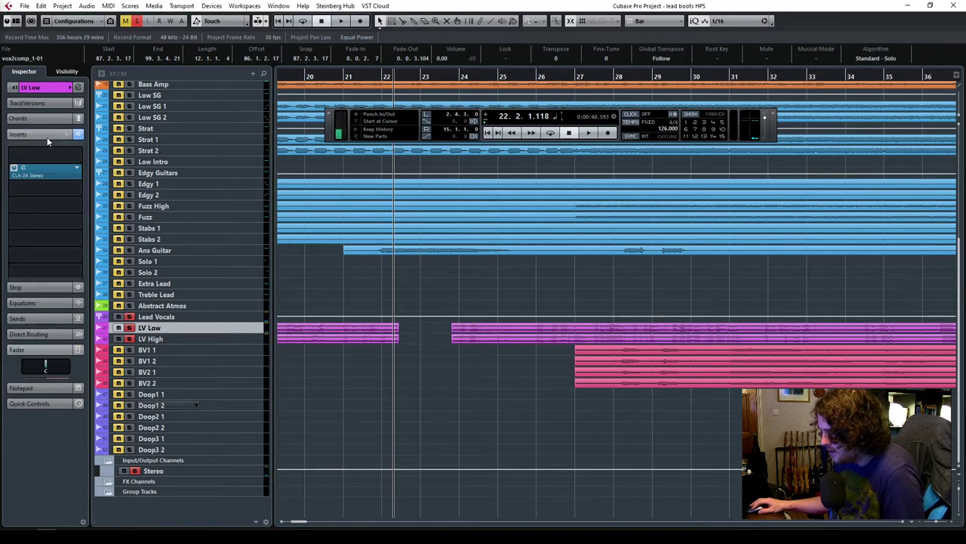
Add the DeEsser to the empty insert slot ahead of the CLA-2A on the LV Low track.
left_click(76, 156)
type("dess")
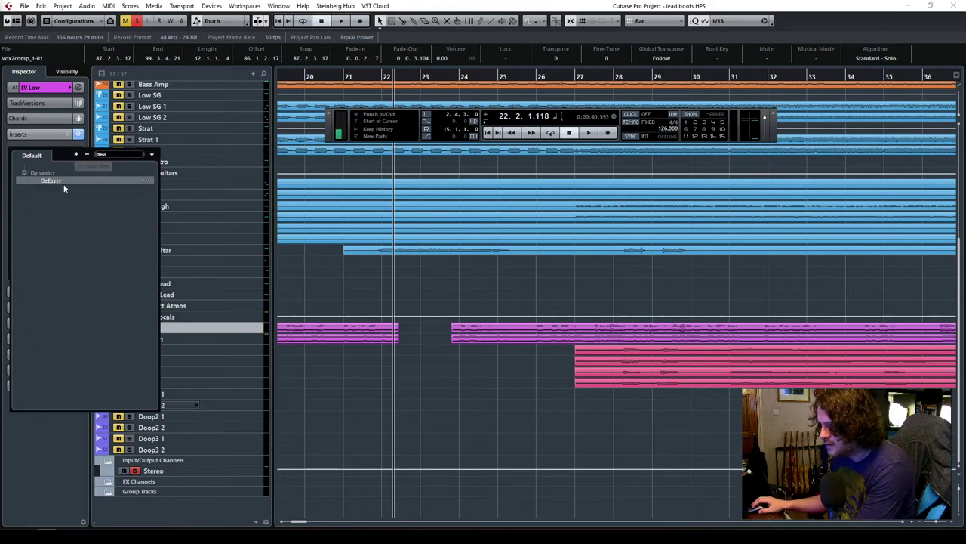
left_click(63, 183)
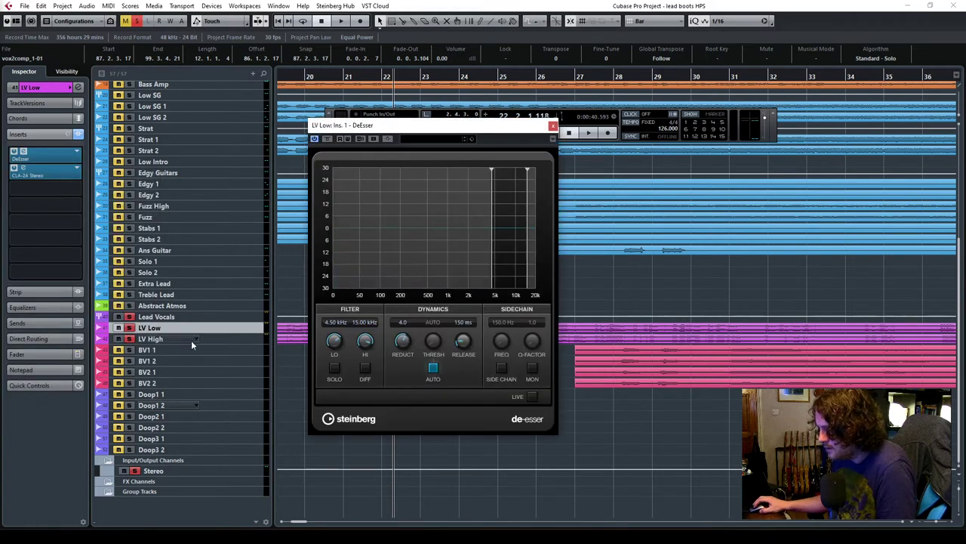
Select the LV High track and add the DeEsser to its insert slot ahead of the CLA-2A.
left_click(191, 340)
left_click(52, 153)
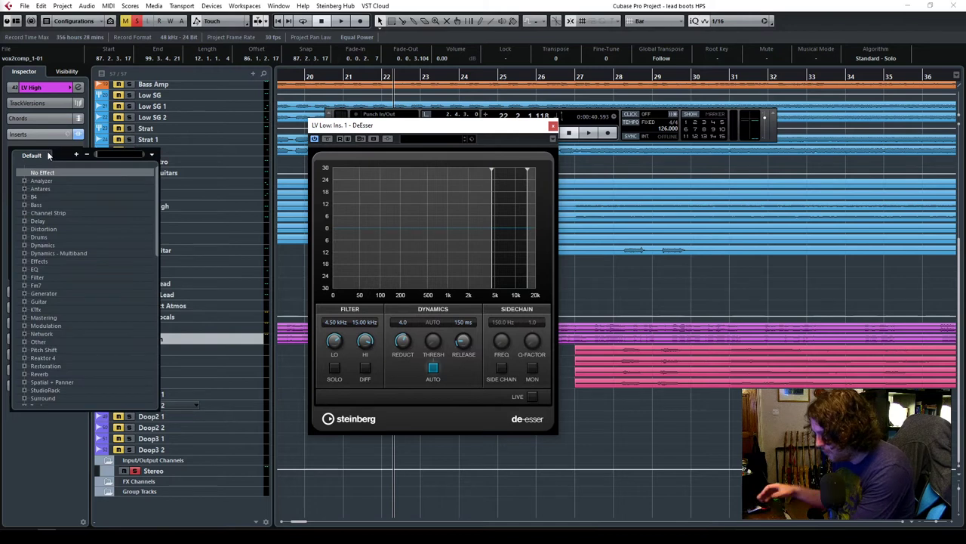
type("dees")
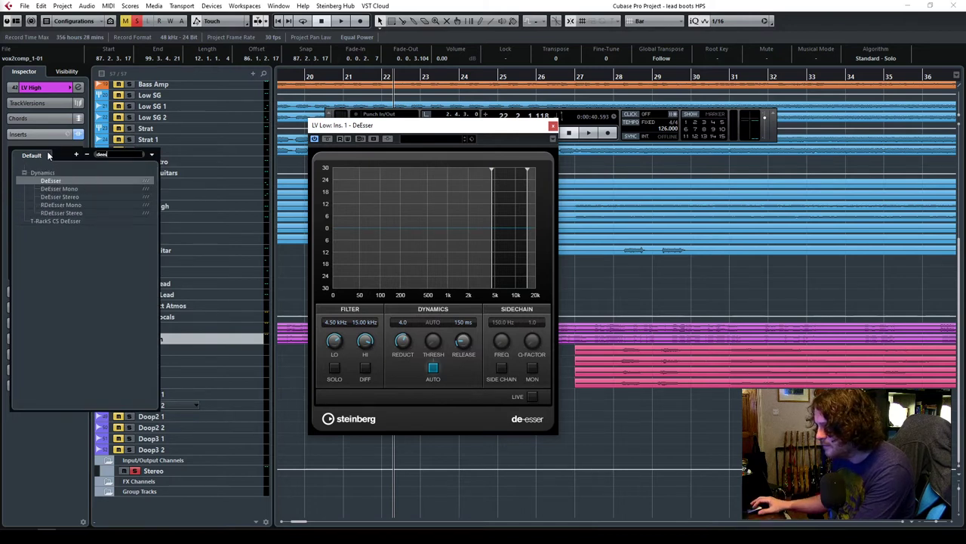
left_click(58, 181)
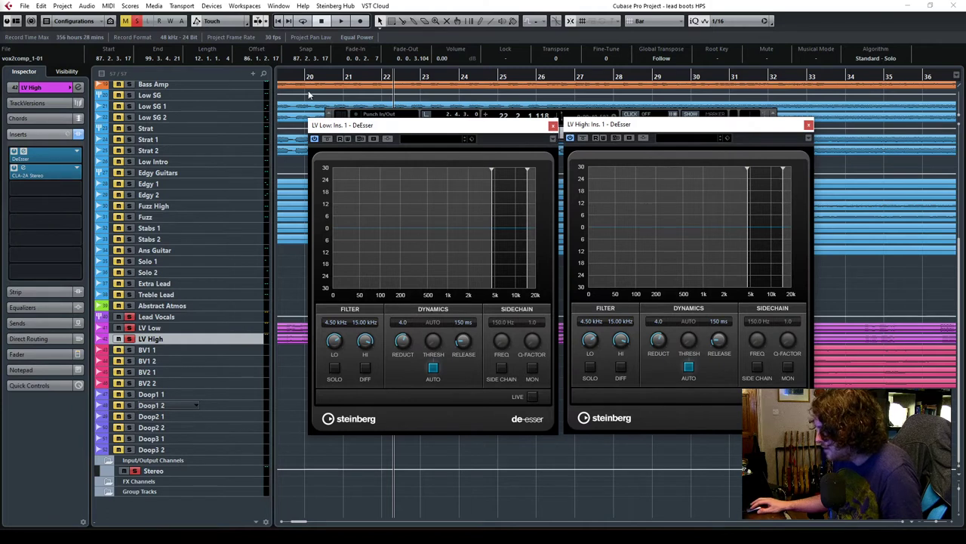
Play the soloed lead vocals from bar 15, set DeEsser reduction to 6.8 on LV Low and 6.4 on LV High, and close both plug-ins.
left_click_drag(312, 79, 536, 76)
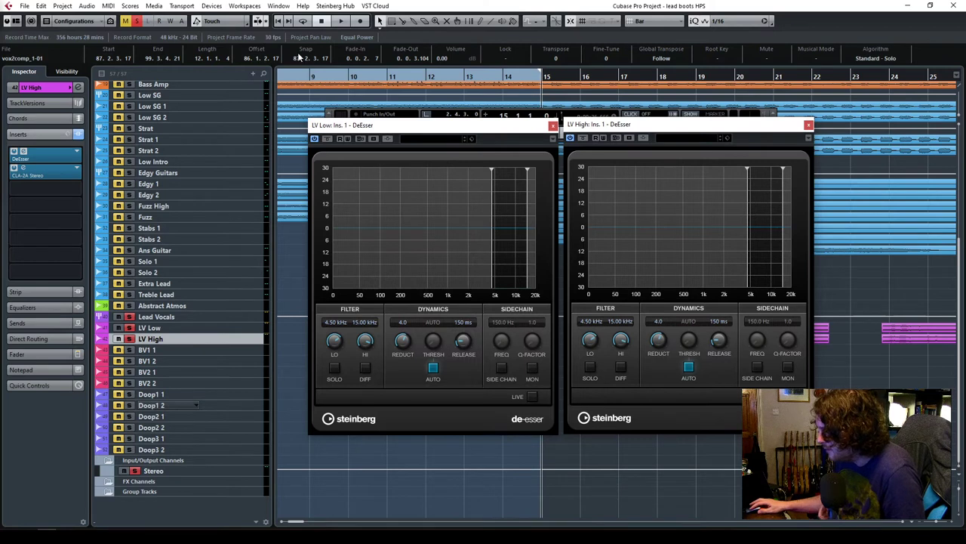
left_click(340, 21)
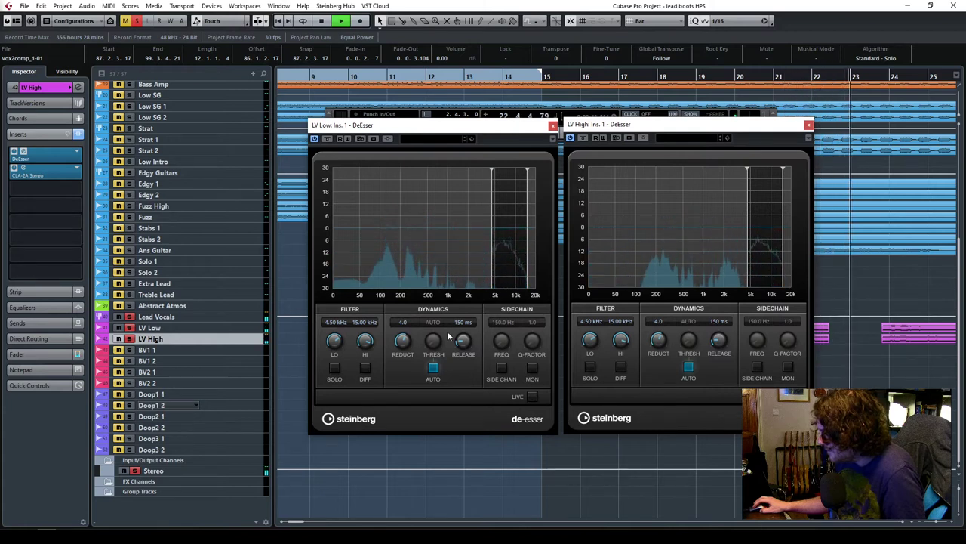
left_click_drag(401, 346, 403, 326)
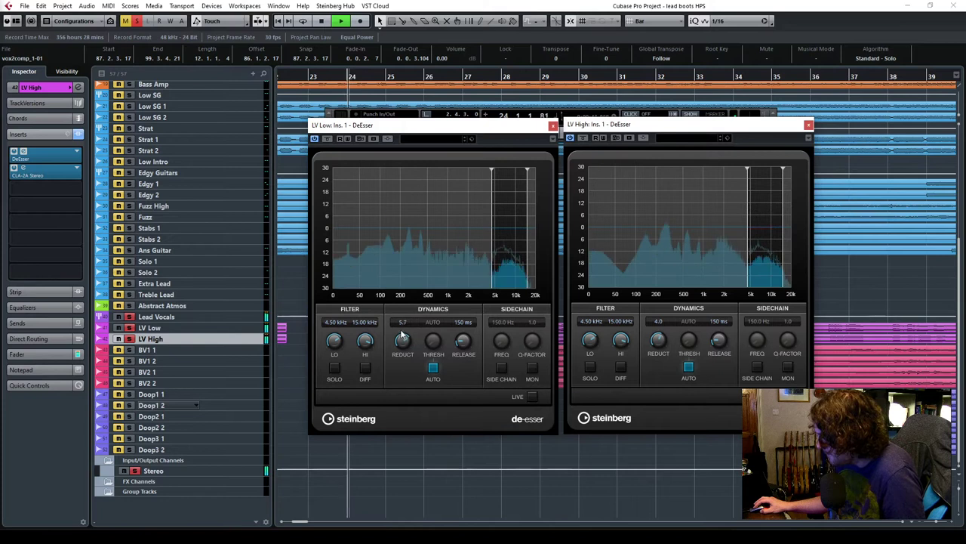
mouse_move(659, 344)
left_mouse_down()
mouse_move(658, 323)
mouse_move(659, 344)
left_mouse_up()
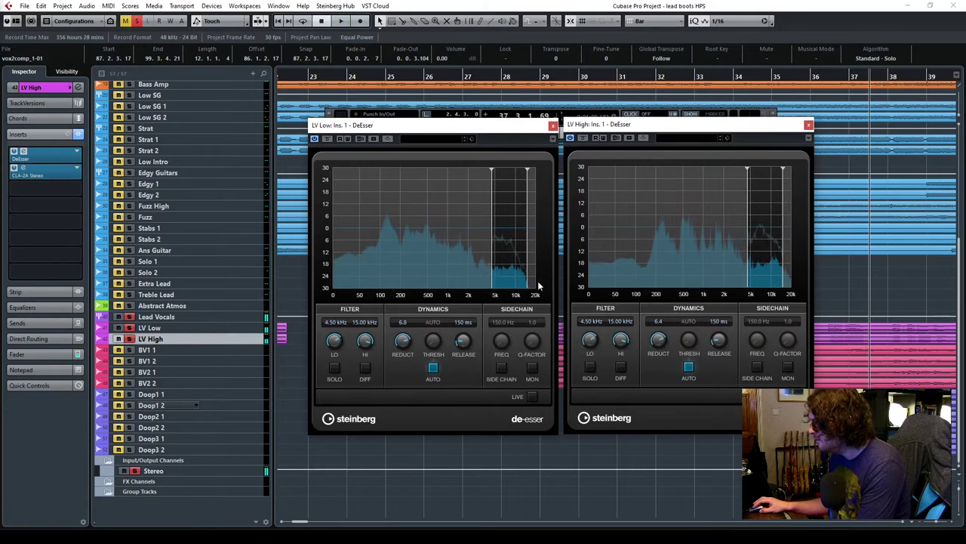
left_click(552, 126)
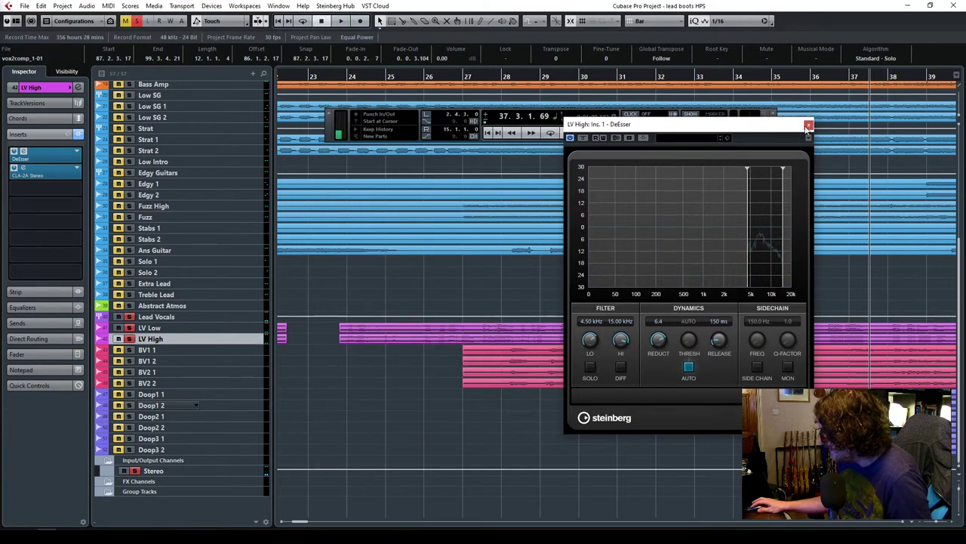
left_click(808, 123)
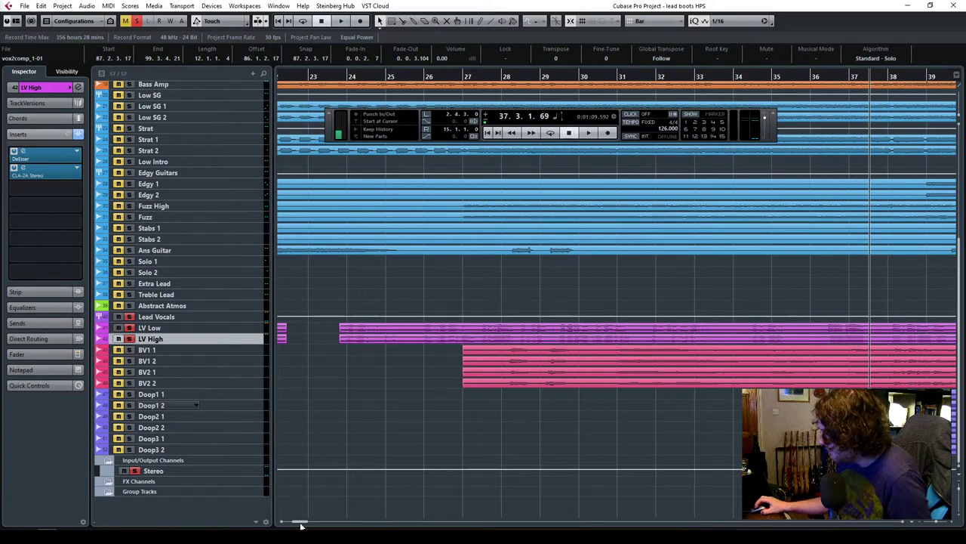
Return the playhead to bar 15 and clear all solos.
left_click_drag(301, 522, 294, 522)
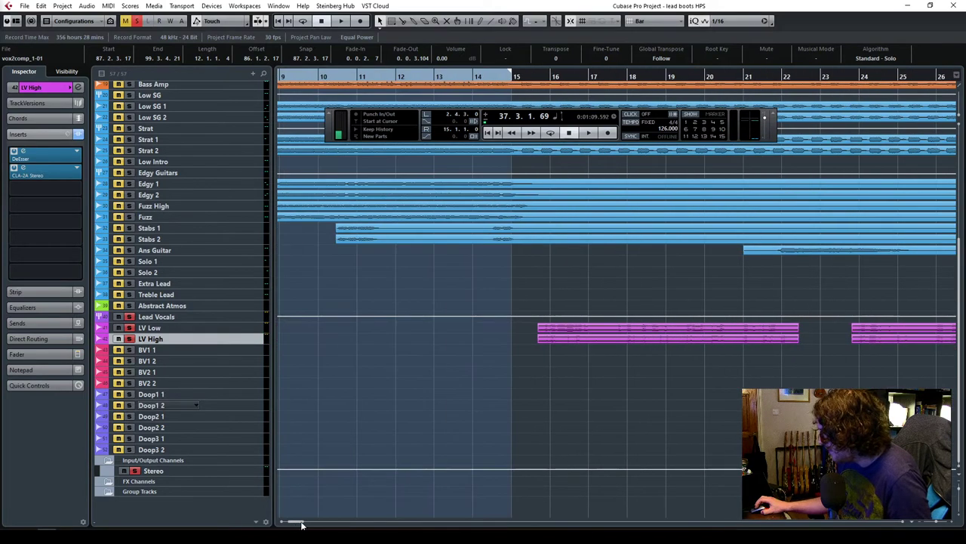
left_click(519, 81)
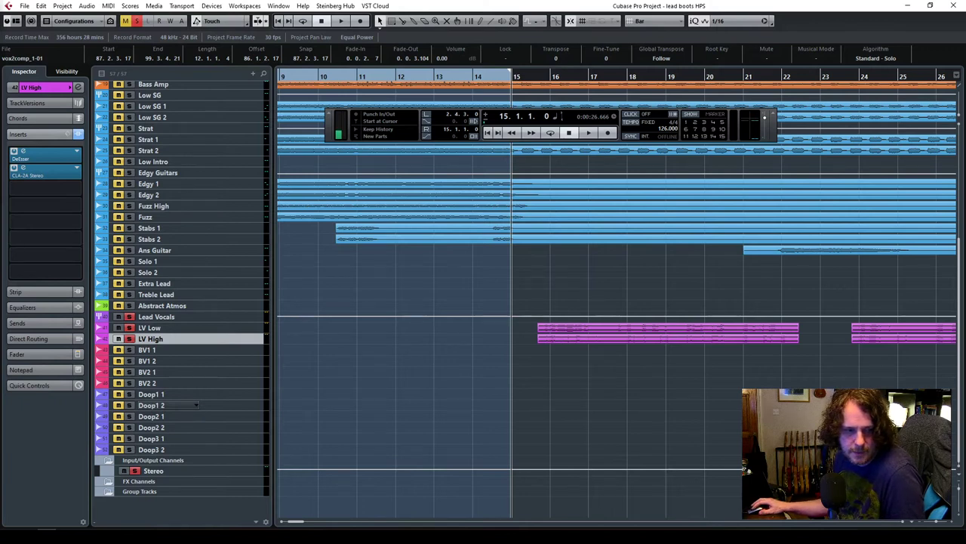
key("F2")
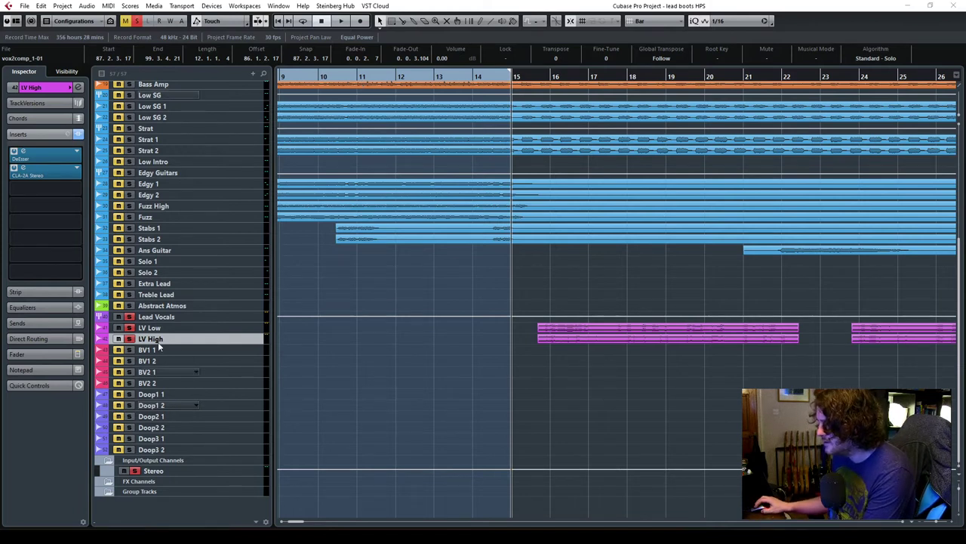
key("F2")
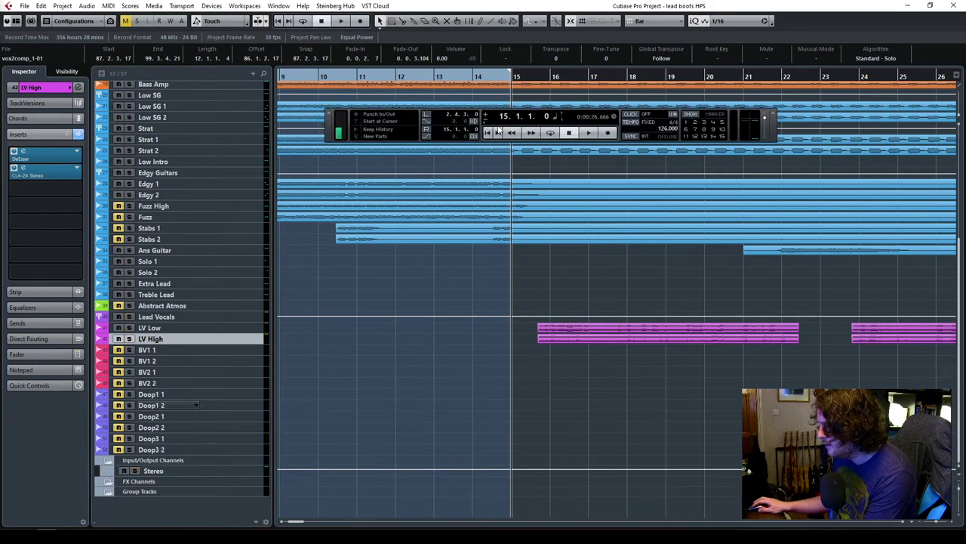
Play the full mix from bar 13 through the first lead vocal sections and stop.
left_click(489, 134)
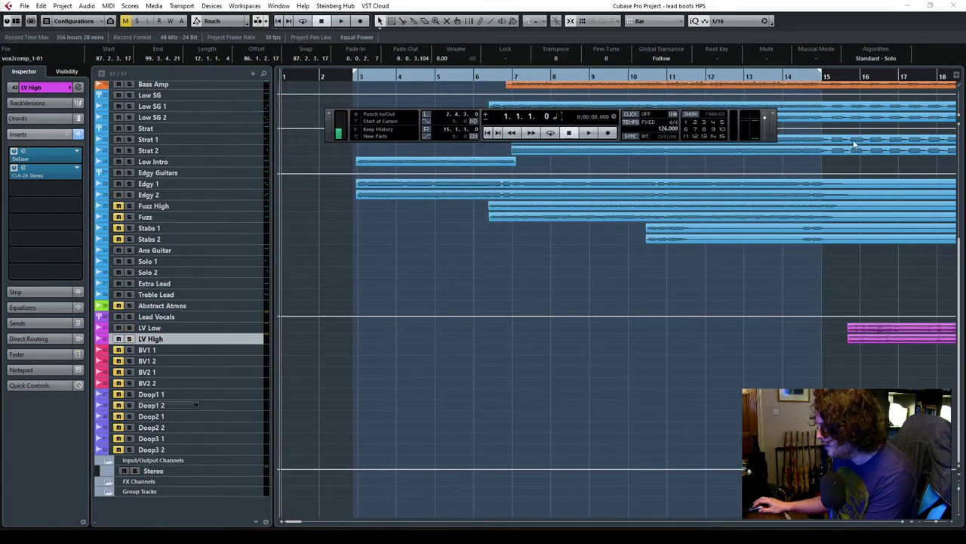
left_click(751, 80)
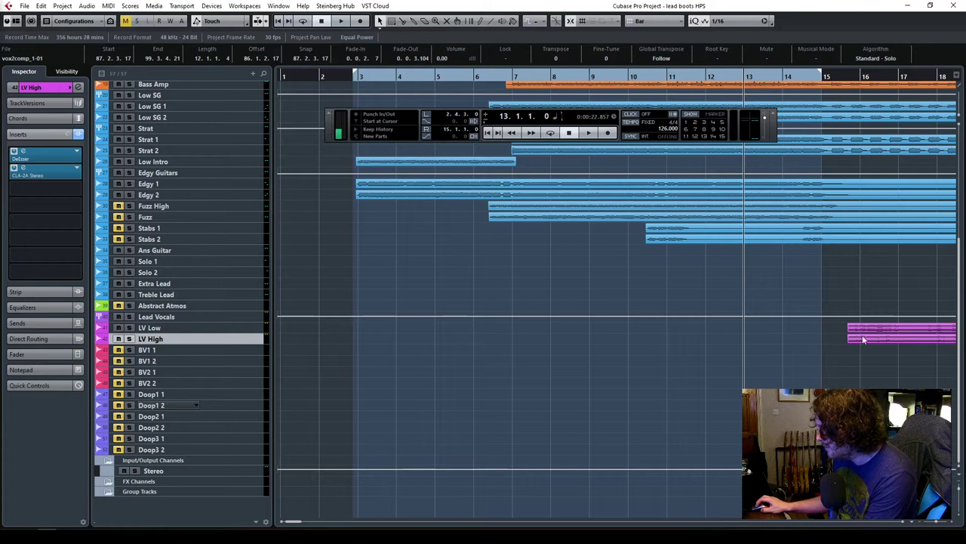
key("space")
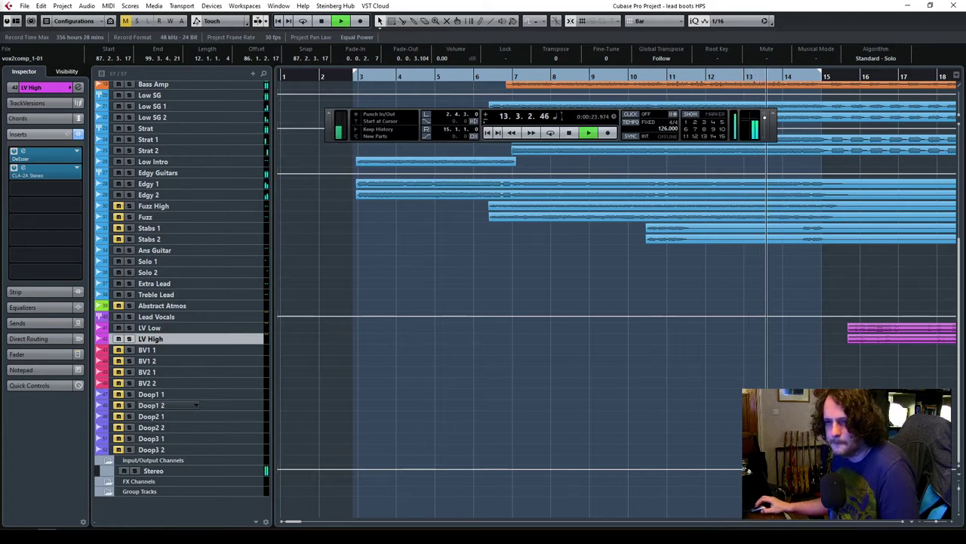
key("F2")
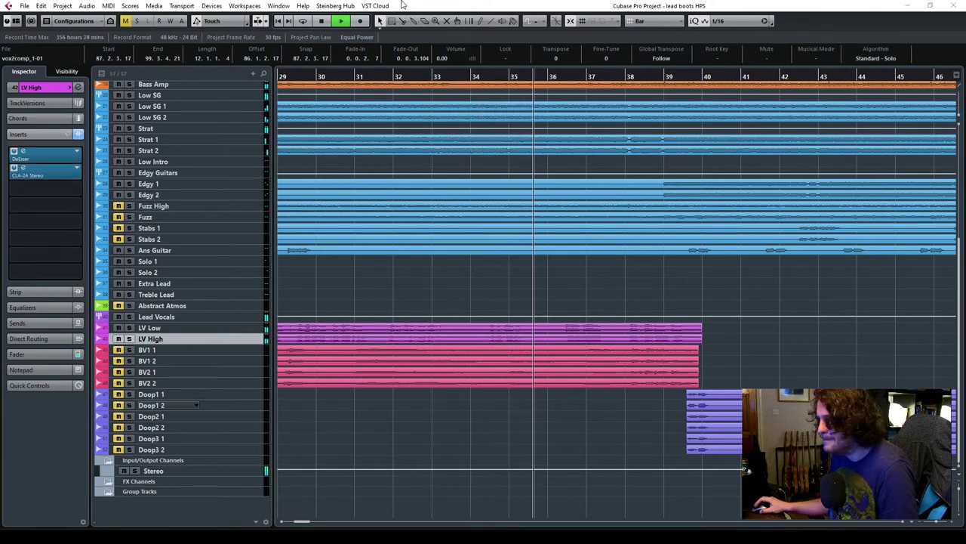
key("F2")
left_click(321, 22)
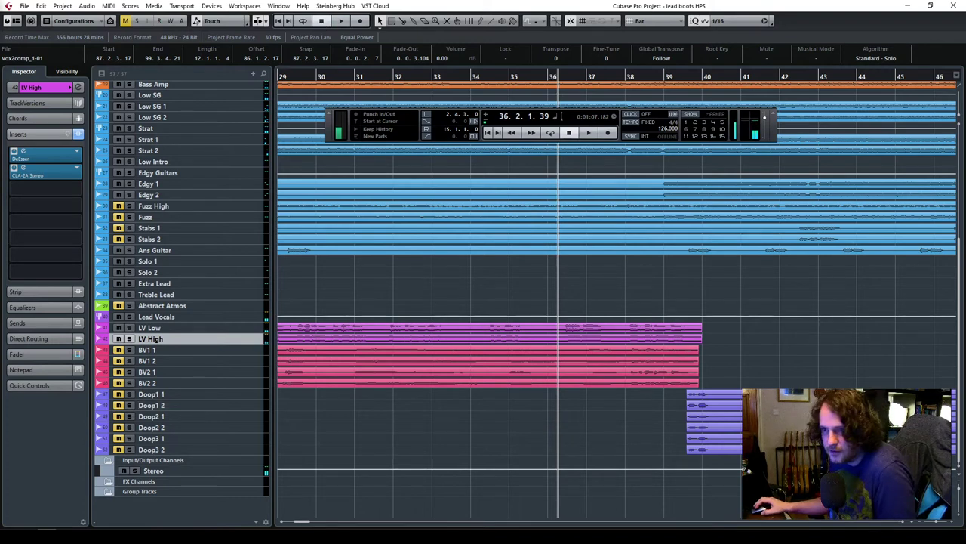
Go back to the intro and place the playhead at bar 3.
key("F2")
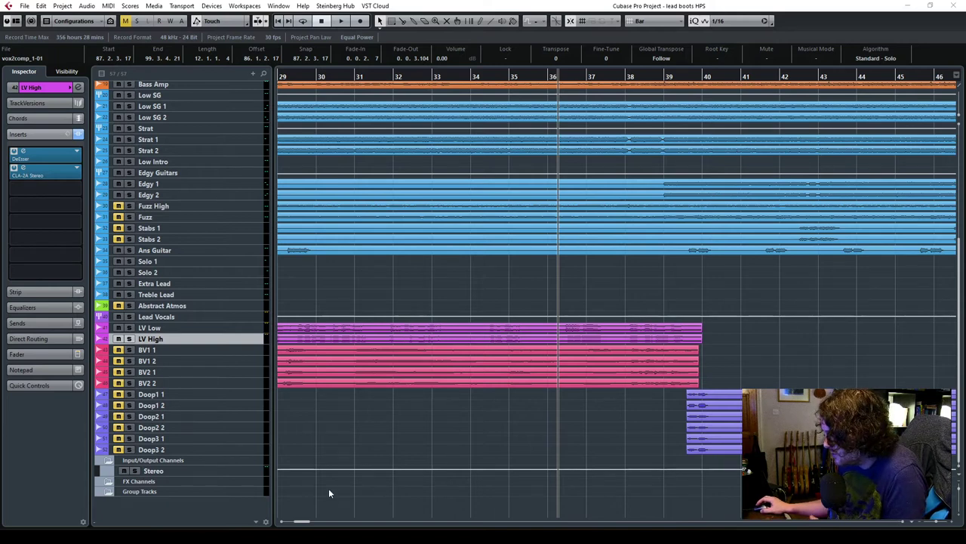
key("F2")
left_click_drag(304, 523, 296, 526)
left_click(350, 76)
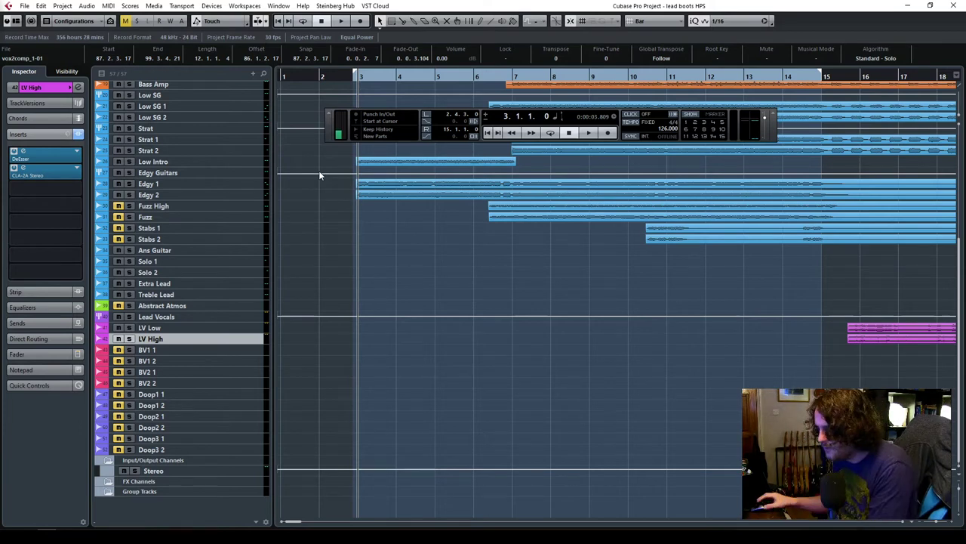
Examine the CLA Effects Stereo settings on the Low Intro track and close the plug-in.
left_click(213, 172)
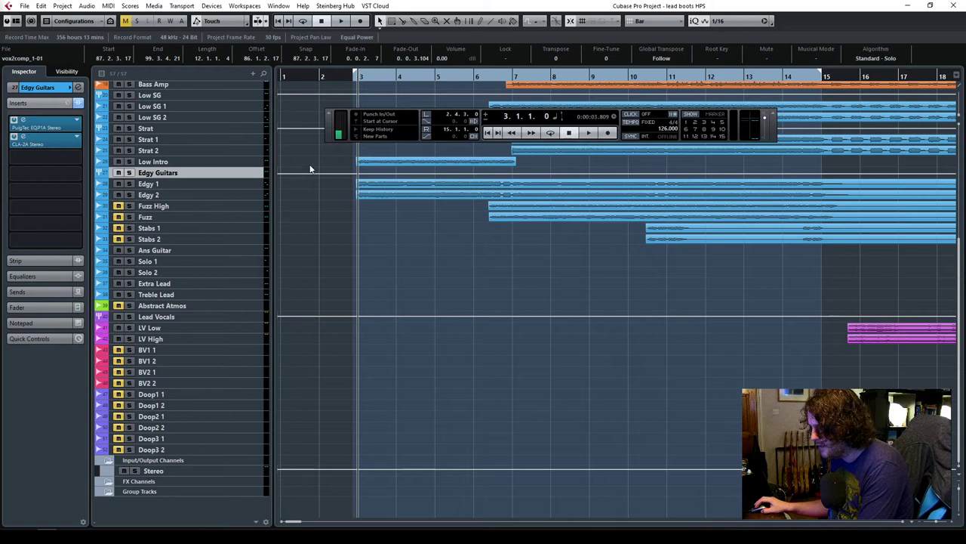
left_click(217, 165)
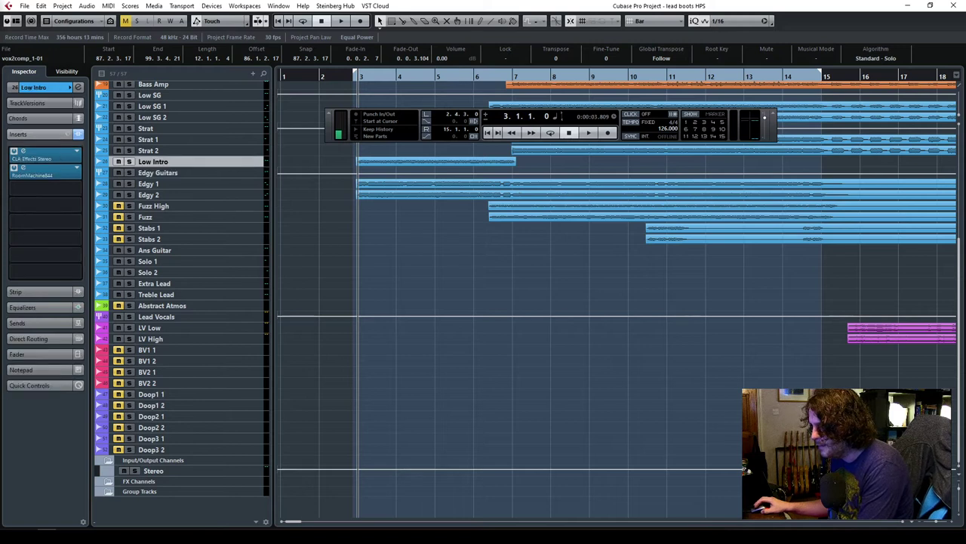
left_click(24, 156)
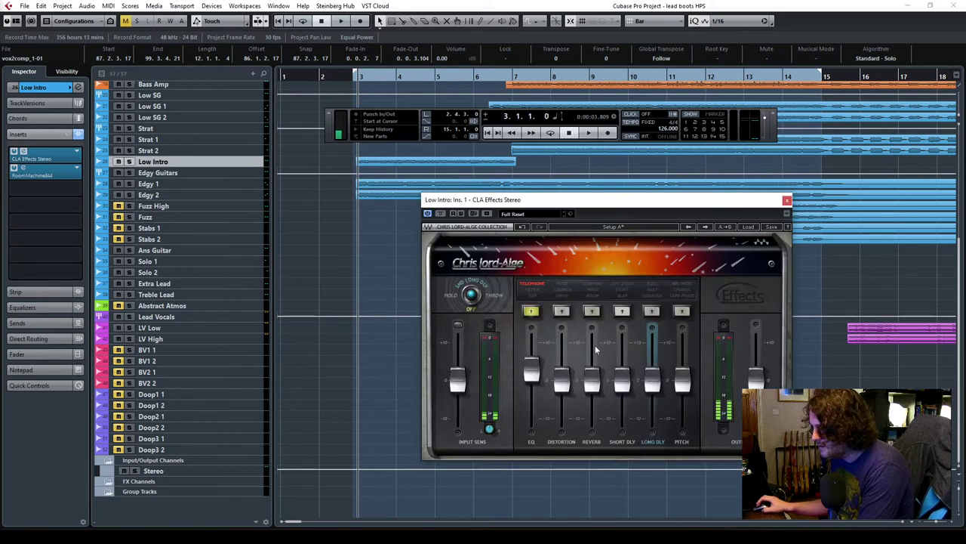
left_click(787, 201)
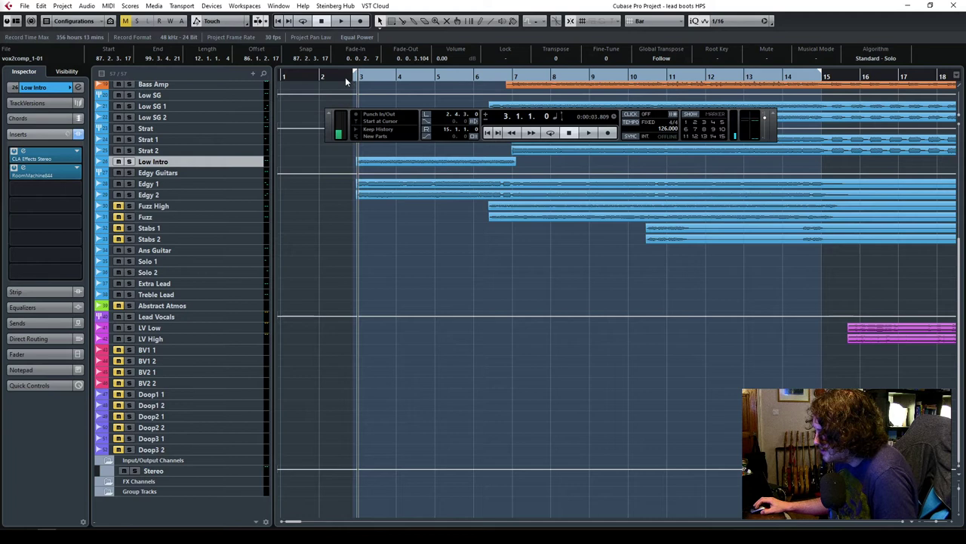
Select the Ans Guitar track and place the playhead and locators at bar 21, where its part begins.
left_click(320, 77)
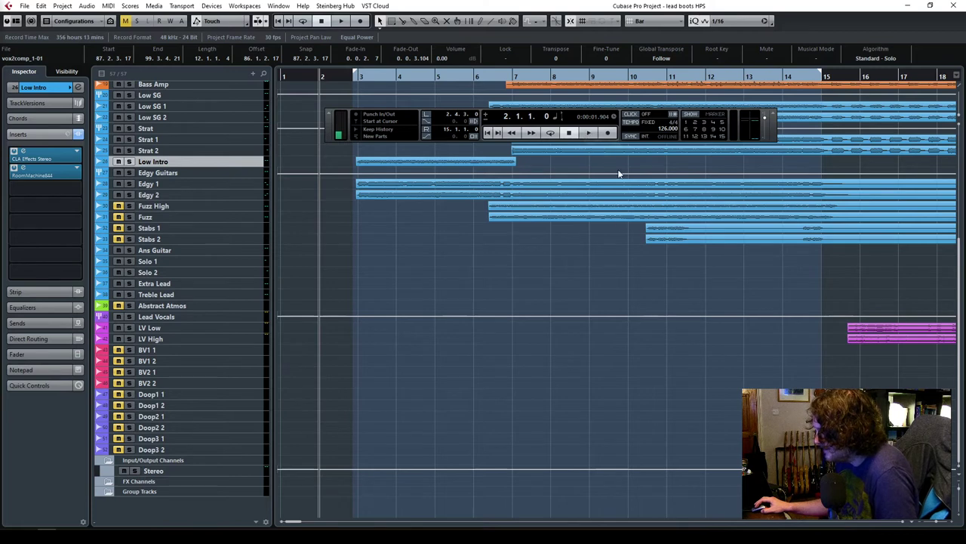
left_click_drag(936, 523, 933, 523)
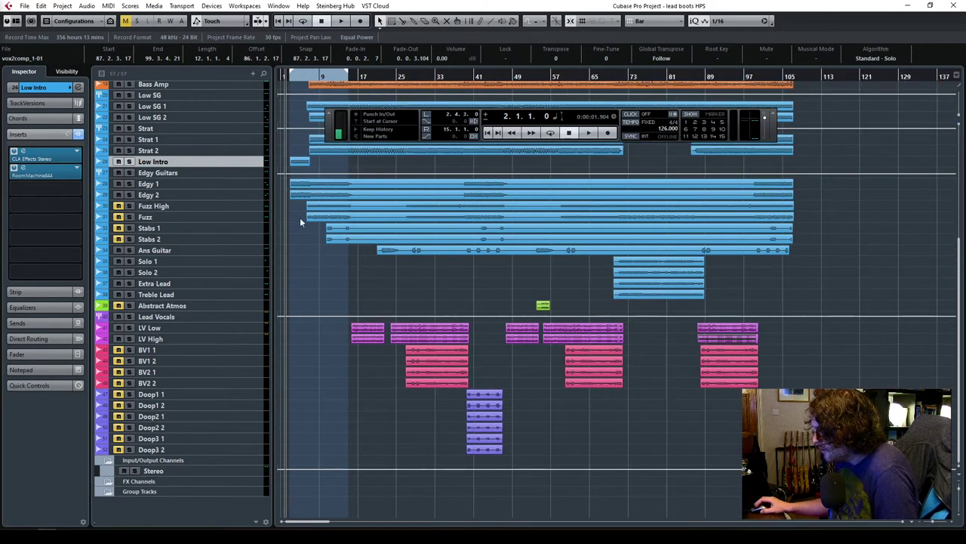
left_click(216, 250)
left_click(933, 521)
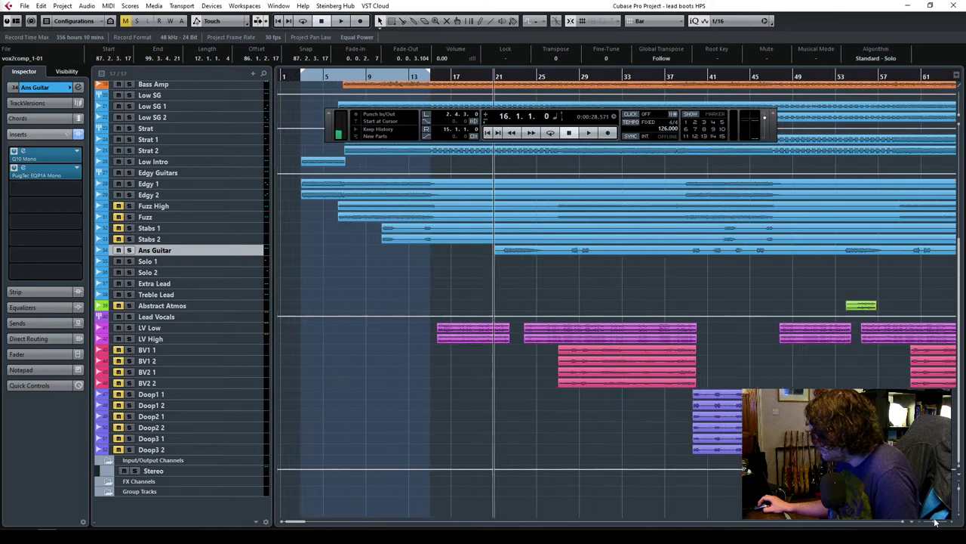
left_click(933, 520)
scroll(902, 523, "right", 3)
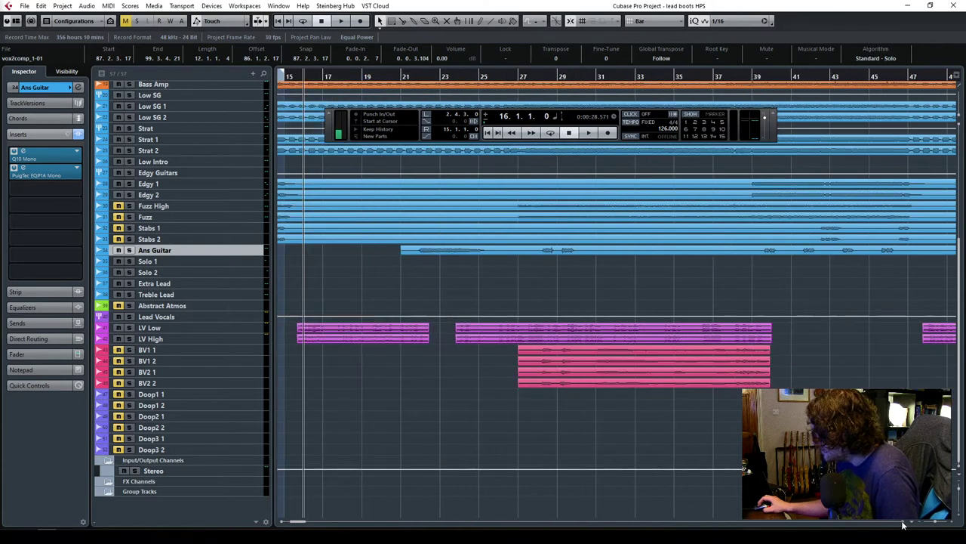
left_click(398, 78)
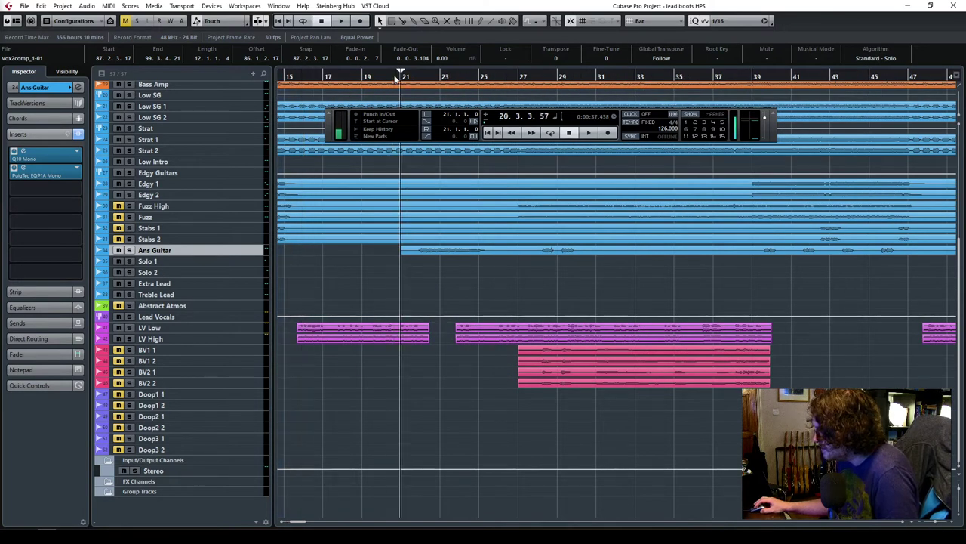
Solo the Ans Guitar track, make it taller, play it from bar 21 and set the locator range to bars 21–25.
left_click(130, 250)
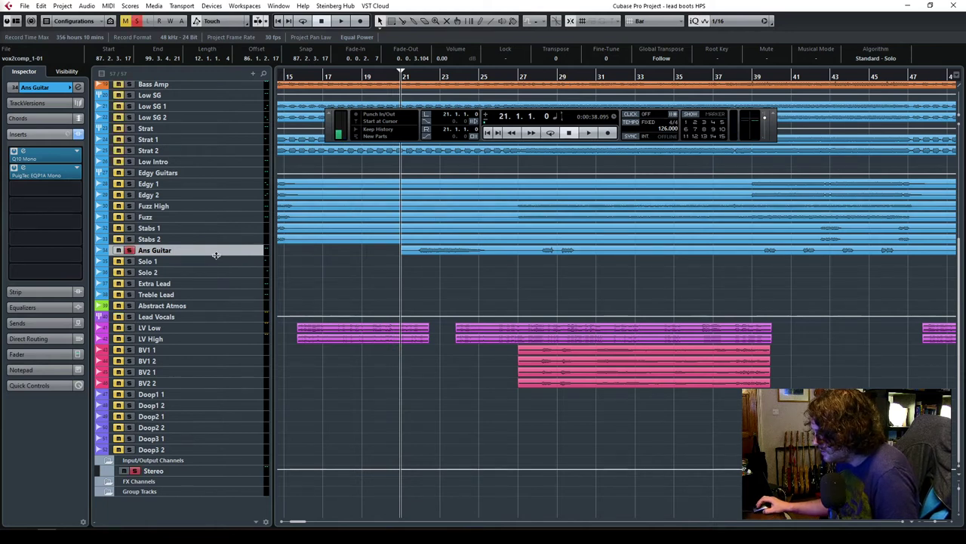
left_click_drag(216, 255, 211, 283)
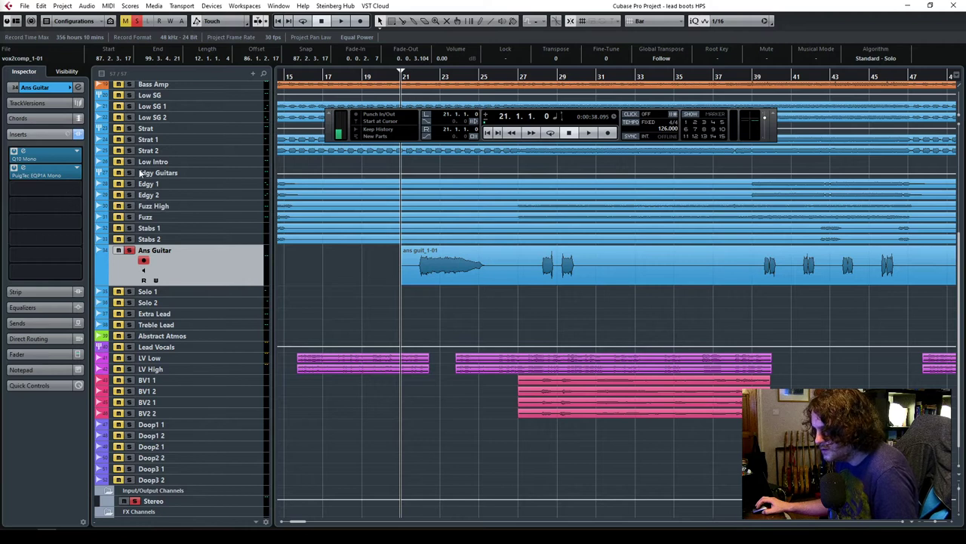
left_click(588, 134)
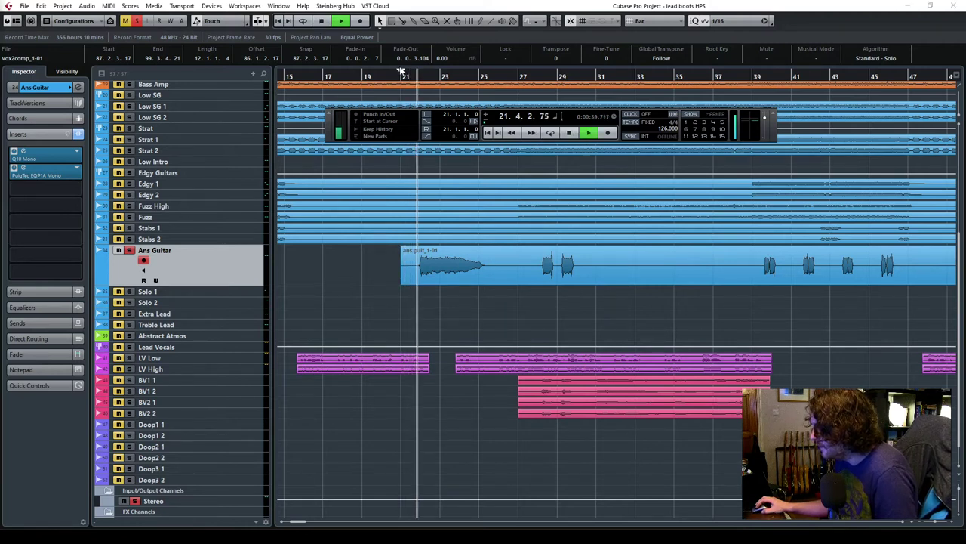
left_click_drag(406, 76, 479, 77)
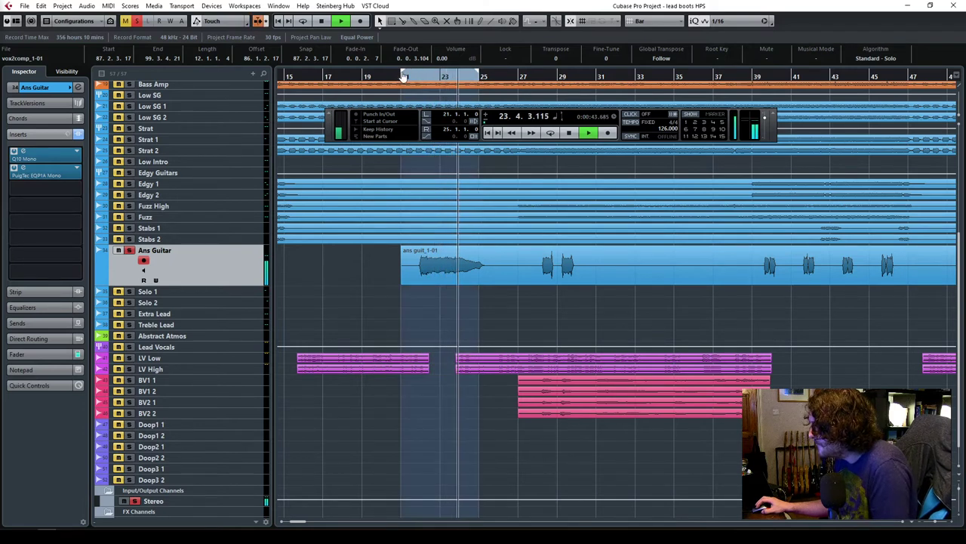
Move the left locator to 21.4.1 and loop playback of the soloed guitar phrase up to bar 25.
left_click_drag(403, 76, 416, 76)
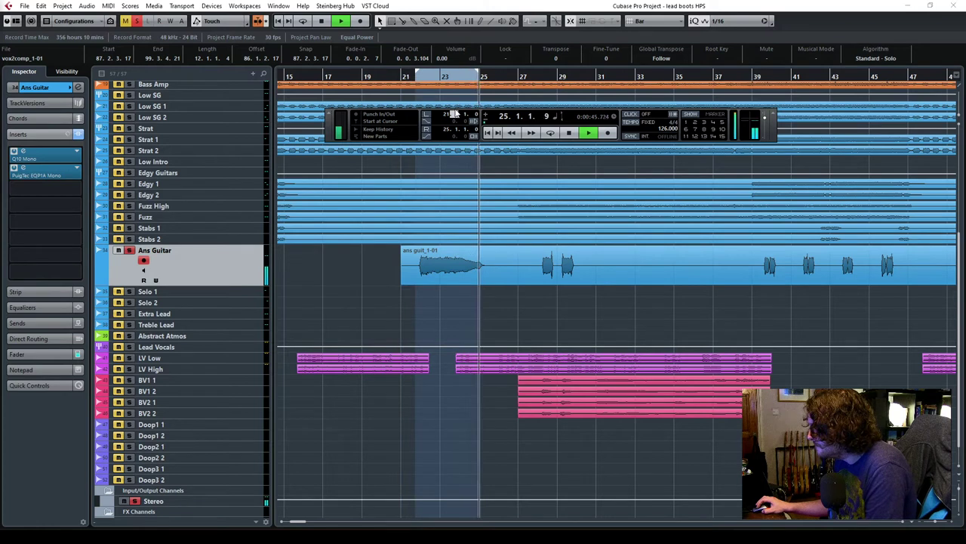
left_click(511, 131)
left_click(549, 132)
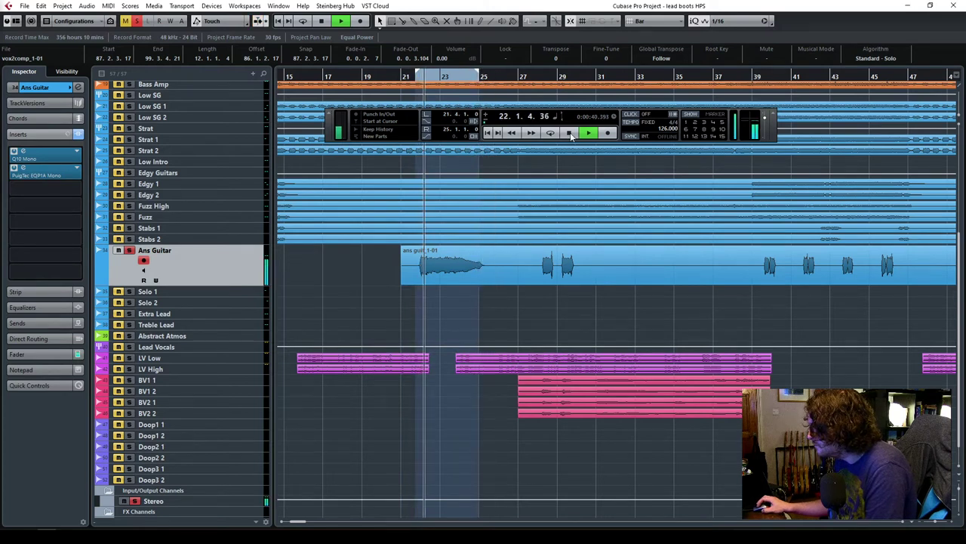
Load NLS Channel Mono as the third insert on the Ans Guitar track, try it during playback and close its window.
left_click(43, 194)
type("nls")
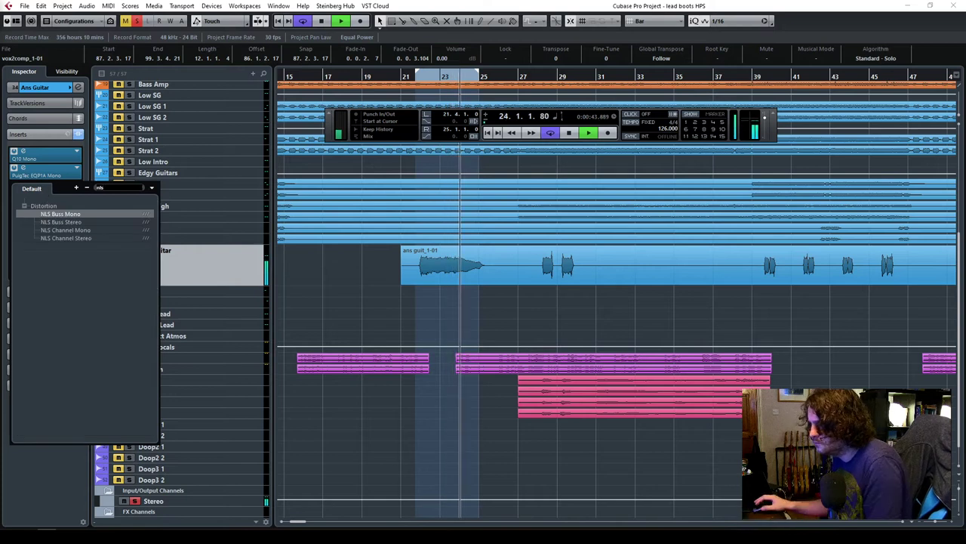
left_click(401, 238)
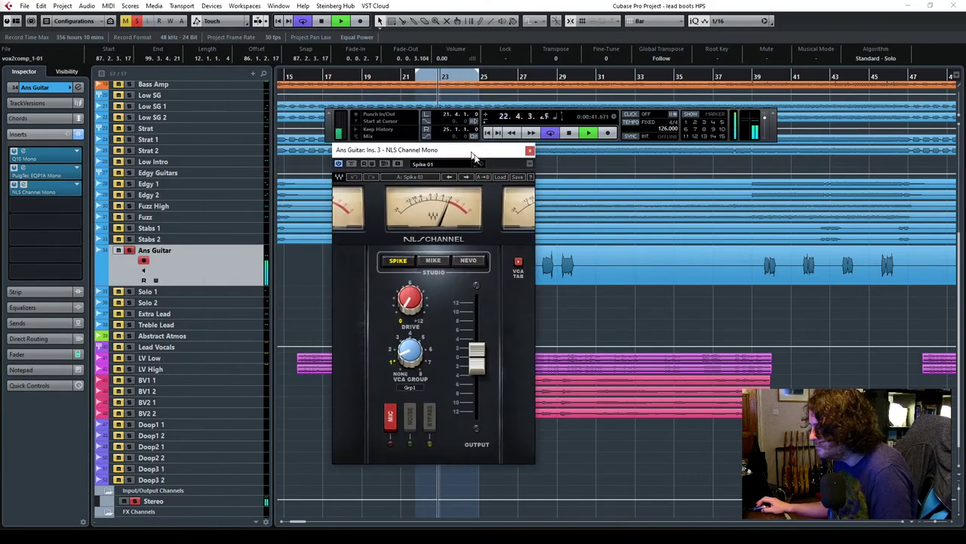
left_click_drag(474, 156, 503, 173)
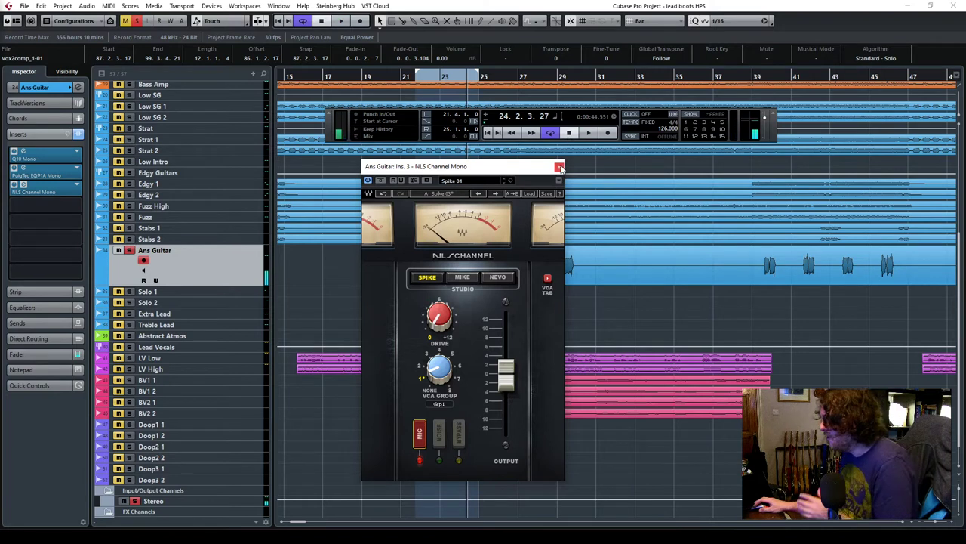
left_click(559, 167)
Replace the third insert on the Ans Guitar track with StudioRack Mono.
left_click(76, 188)
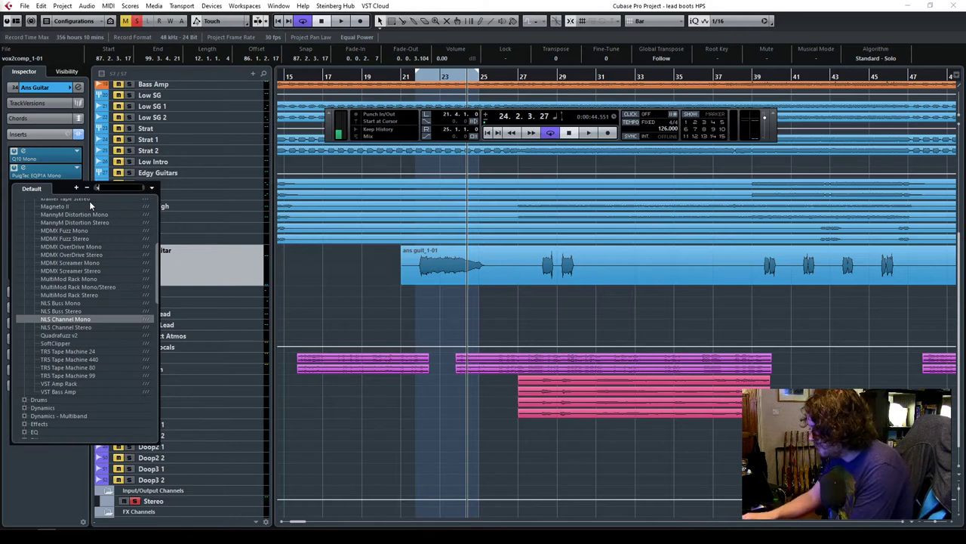
type("soundrac")
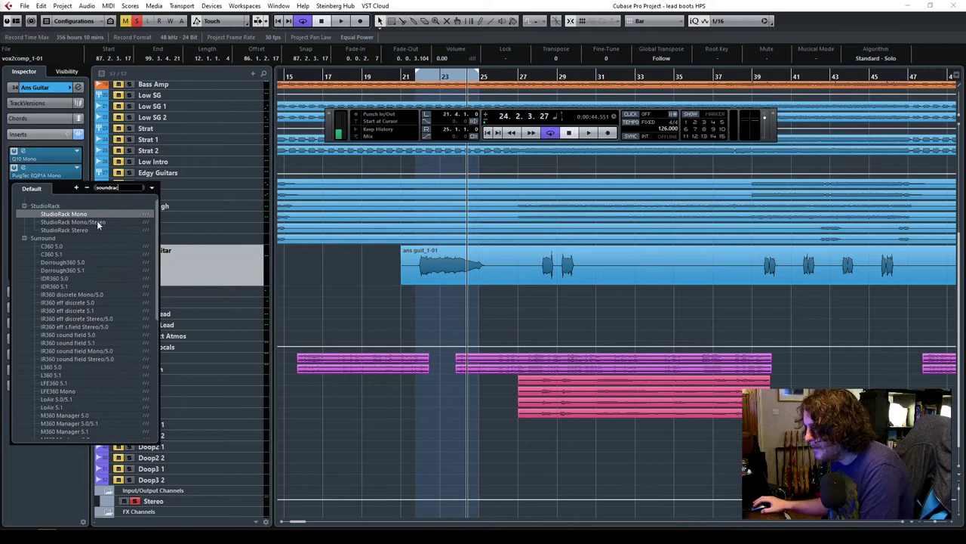
left_click(299, 309)
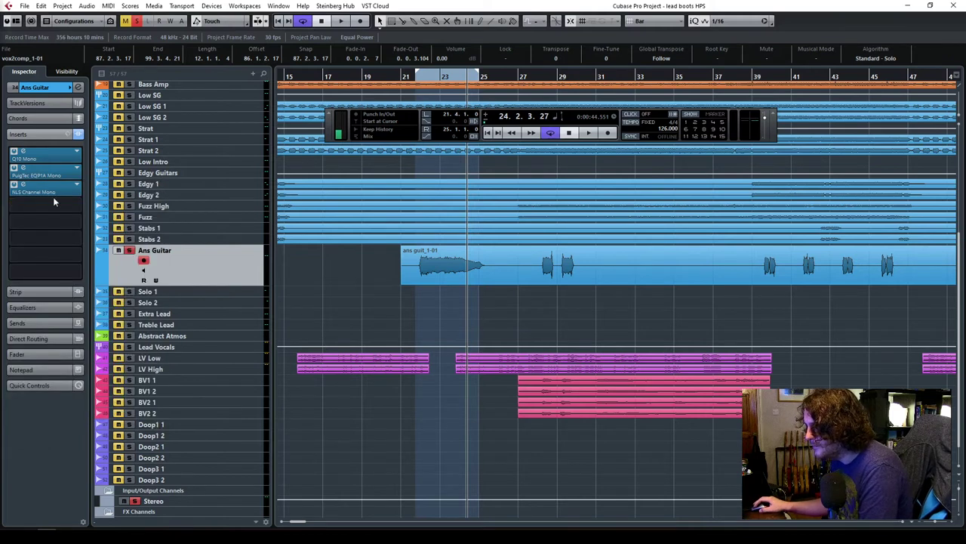
left_click_drag(474, 135, 407, 149)
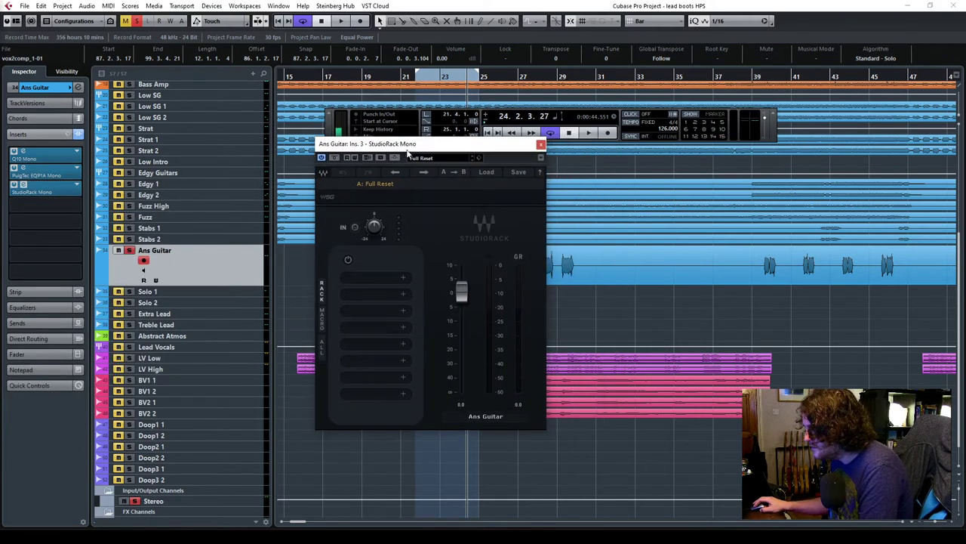
Add a Parallel Split to the first StudioRack slot and load NLS Channel on its second branch.
left_click(405, 283)
left_click(375, 330)
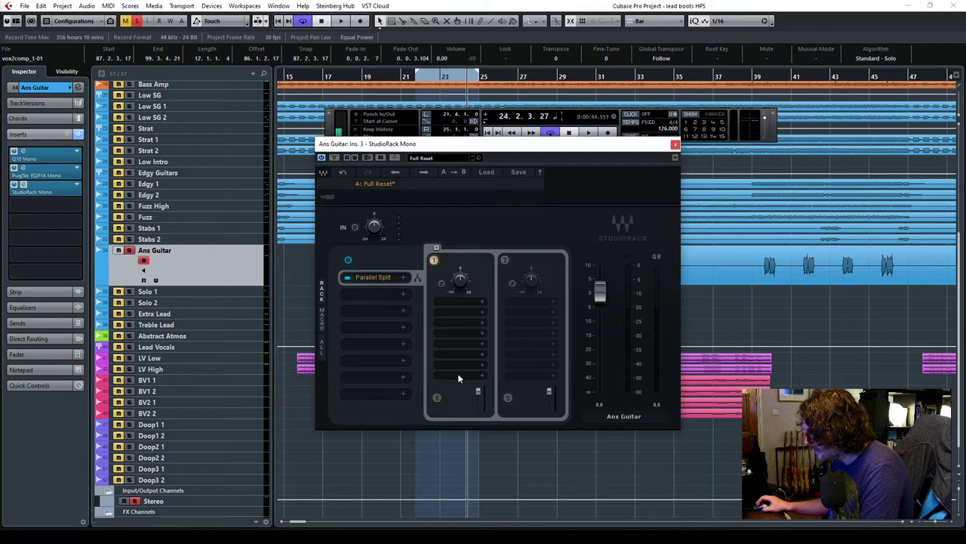
left_click(541, 300)
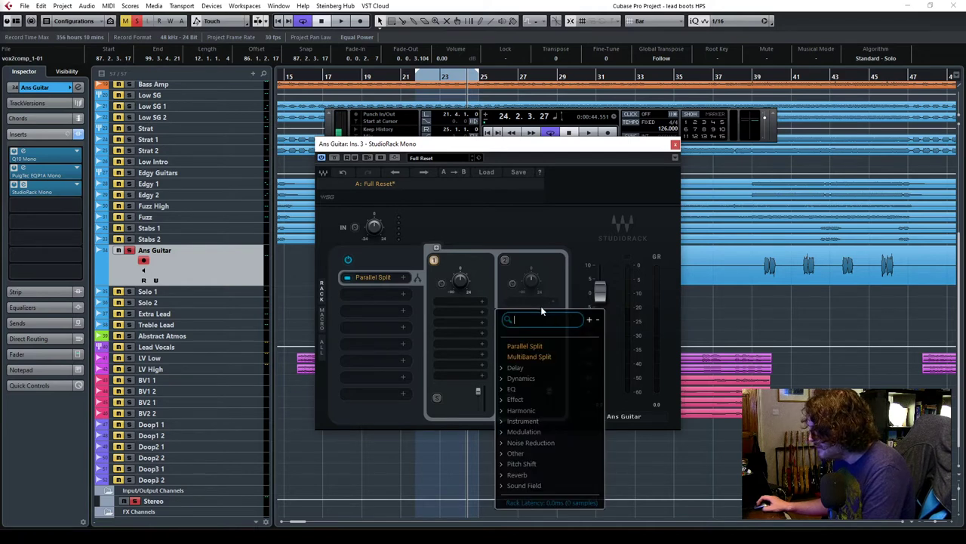
type("nls")
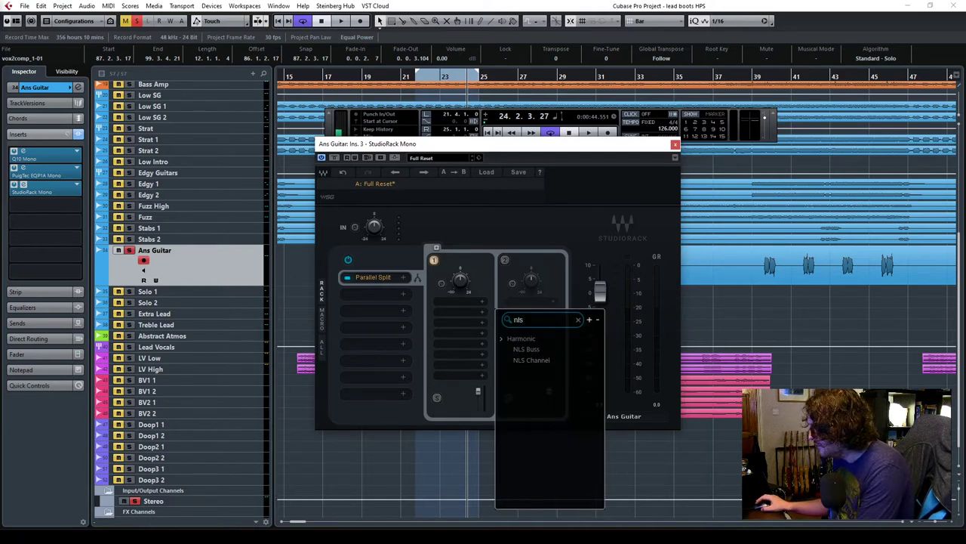
left_click(536, 362)
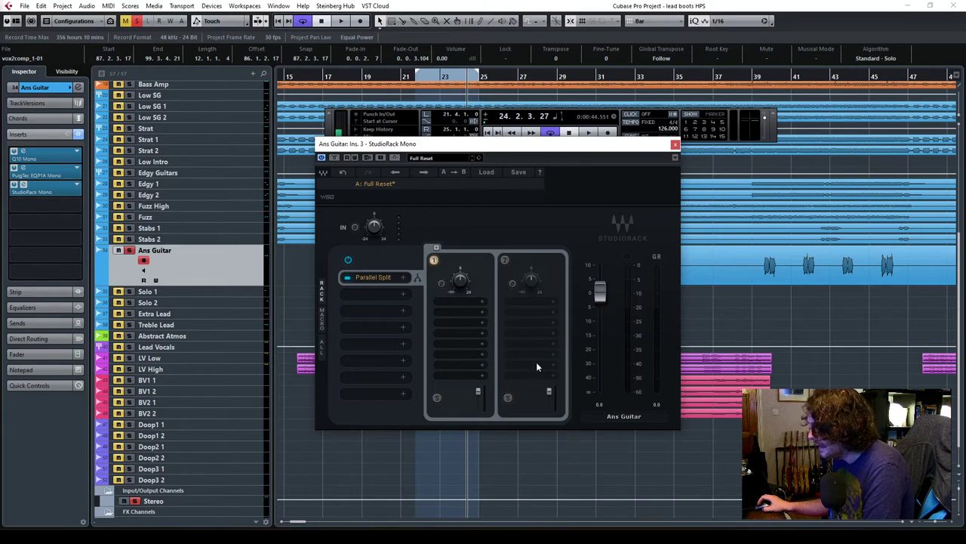
left_click_drag(474, 136, 356, 155)
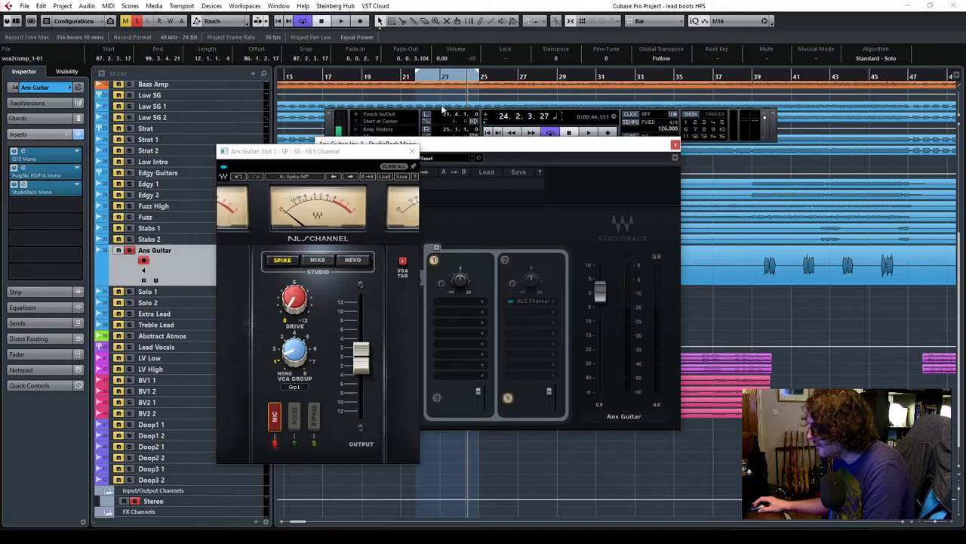
Play the loop from bar 22 and compare the dry and NLS Channel branches by soloing each in turn.
left_click(418, 80)
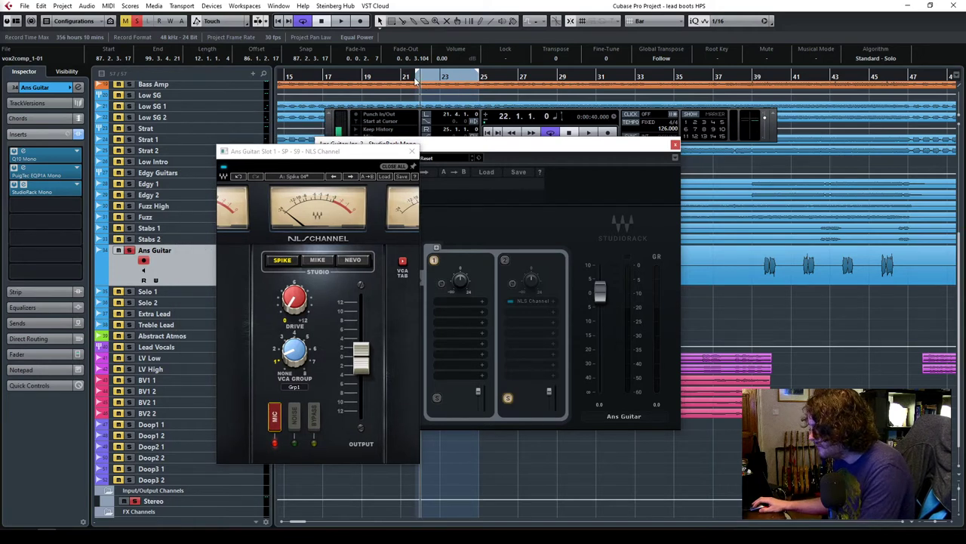
key("space")
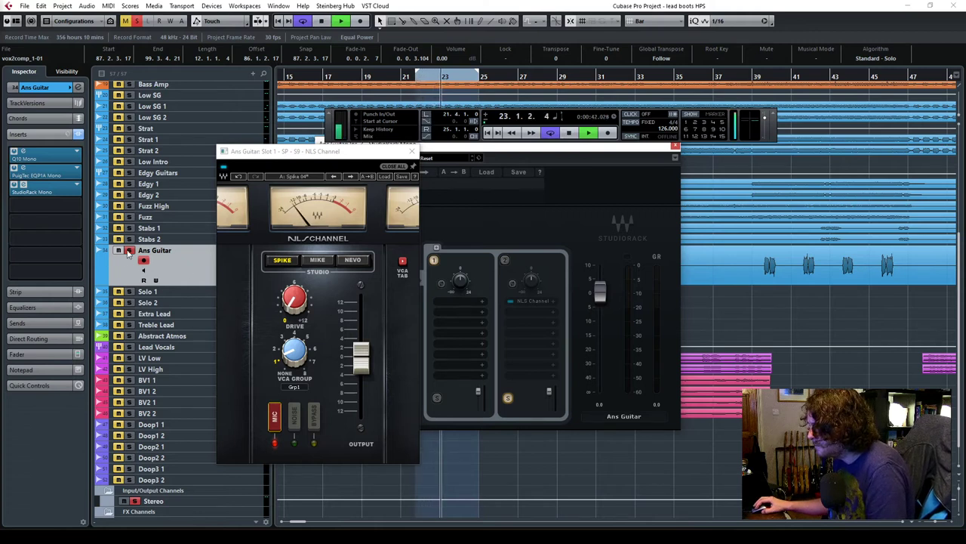
left_click_drag(300, 149, 663, 158)
left_click(506, 260)
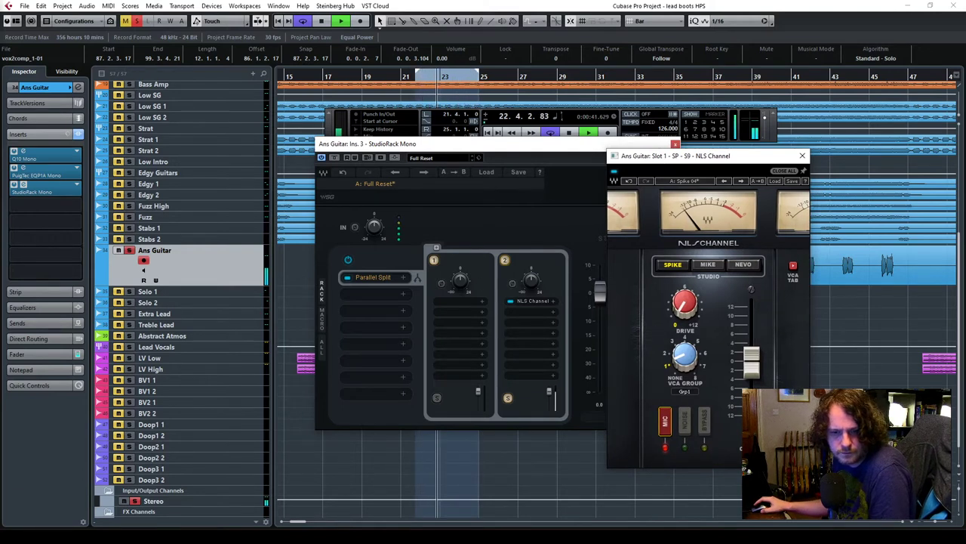
left_click(436, 399)
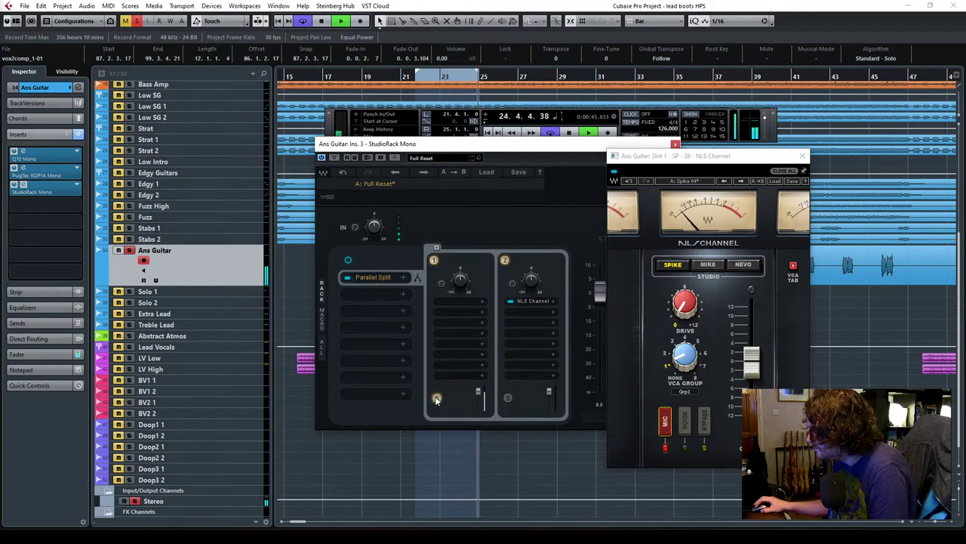
left_click(508, 399)
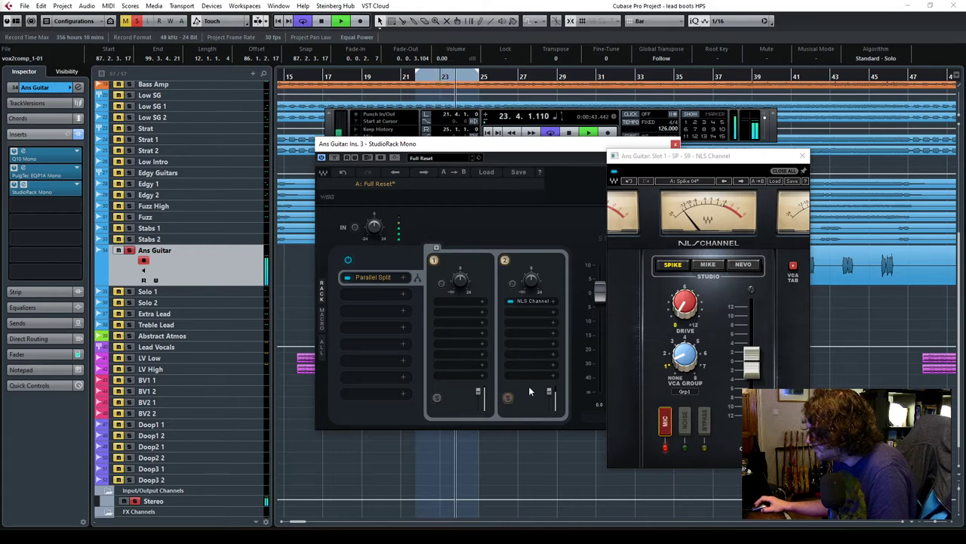
Lower the StudioRack output fader to about -8.1 dB and close the NLS Channel and StudioRack windows.
left_click_drag(603, 295, 600, 317)
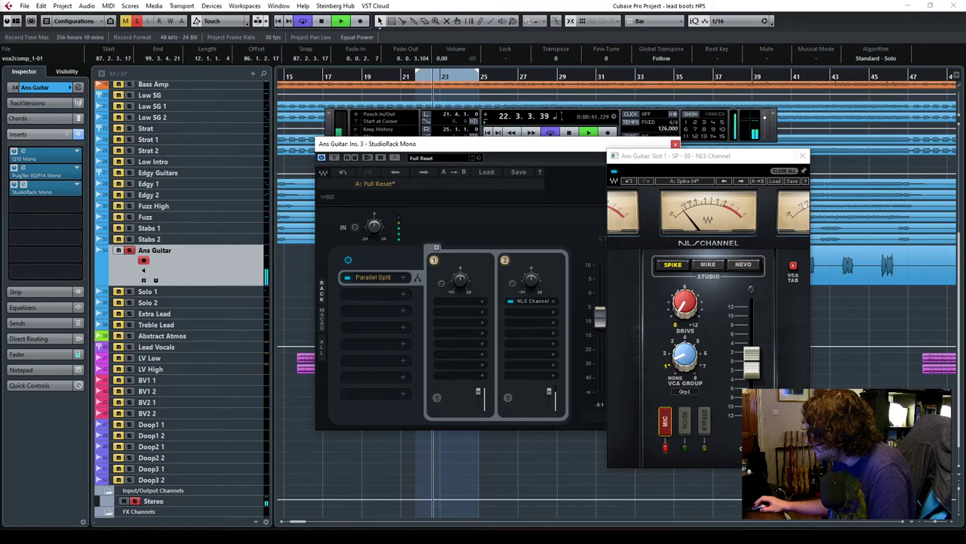
left_click(751, 361)
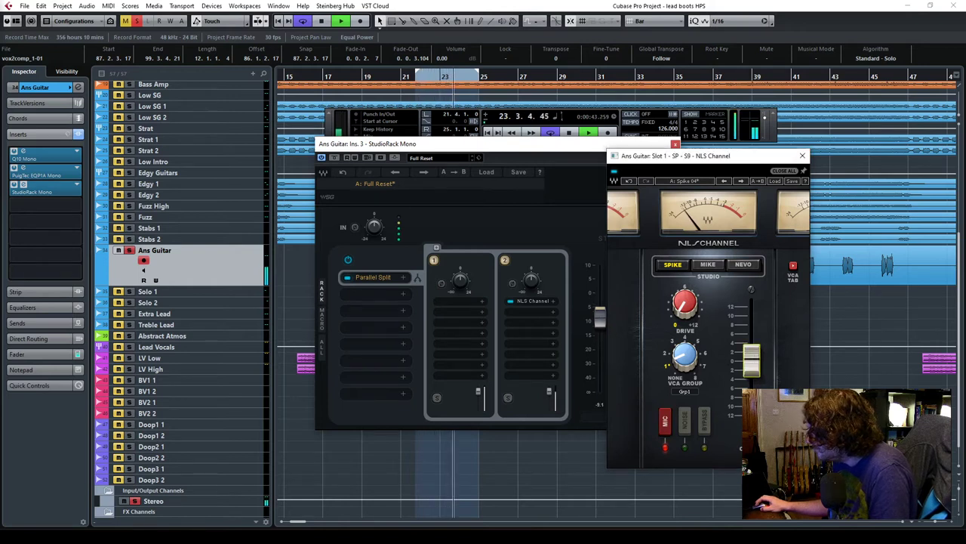
left_click(802, 156)
left_click(675, 143)
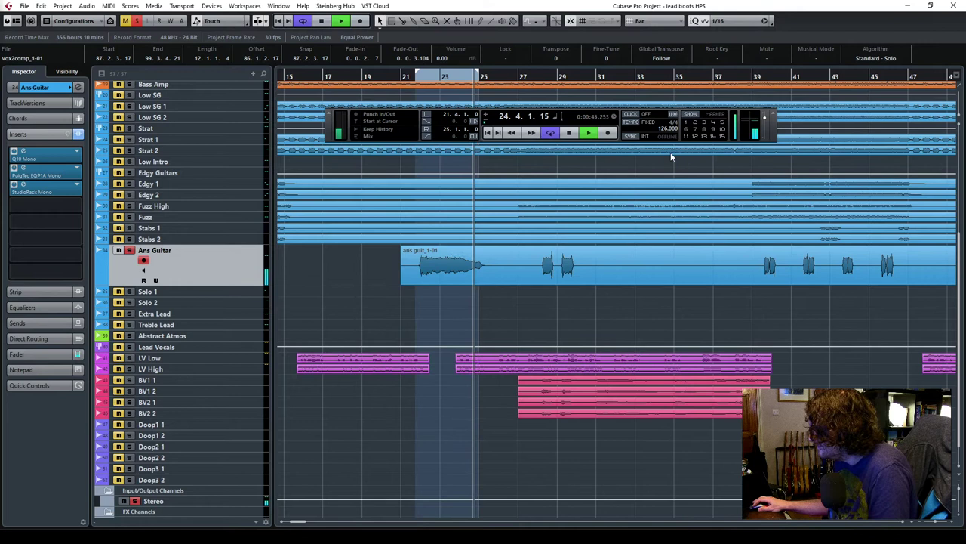
Compare the guitar with StudioRack bypassed and active, close the plug-in and stop playback.
left_click(24, 187)
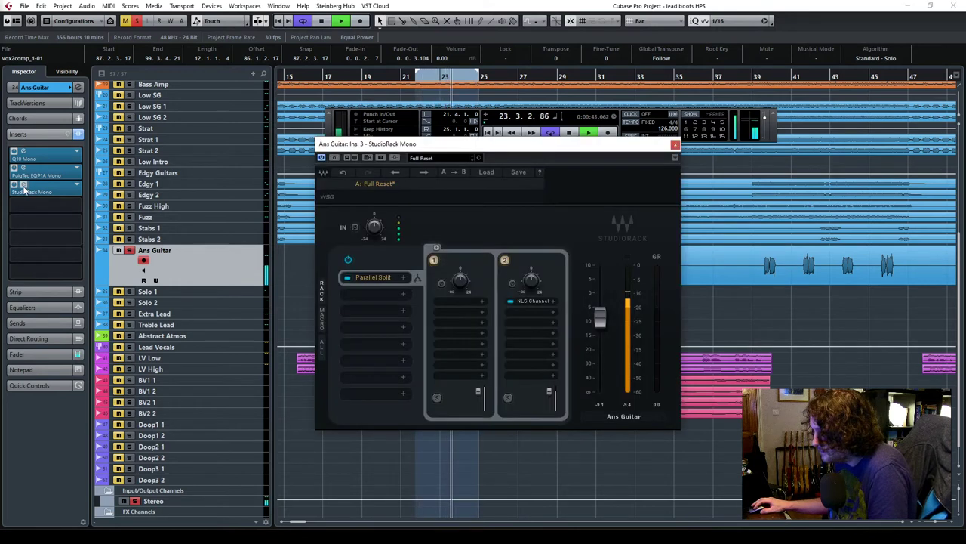
left_click(335, 158)
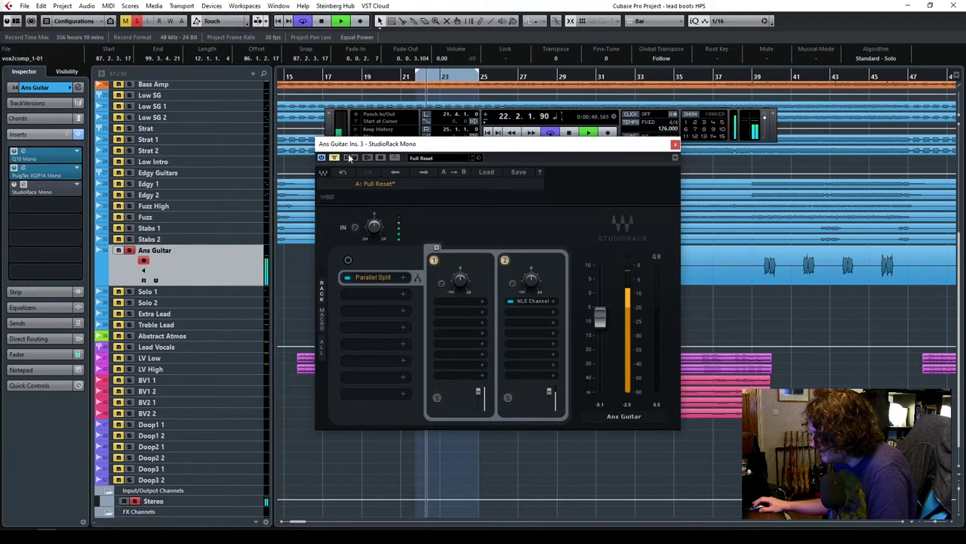
left_click(335, 157)
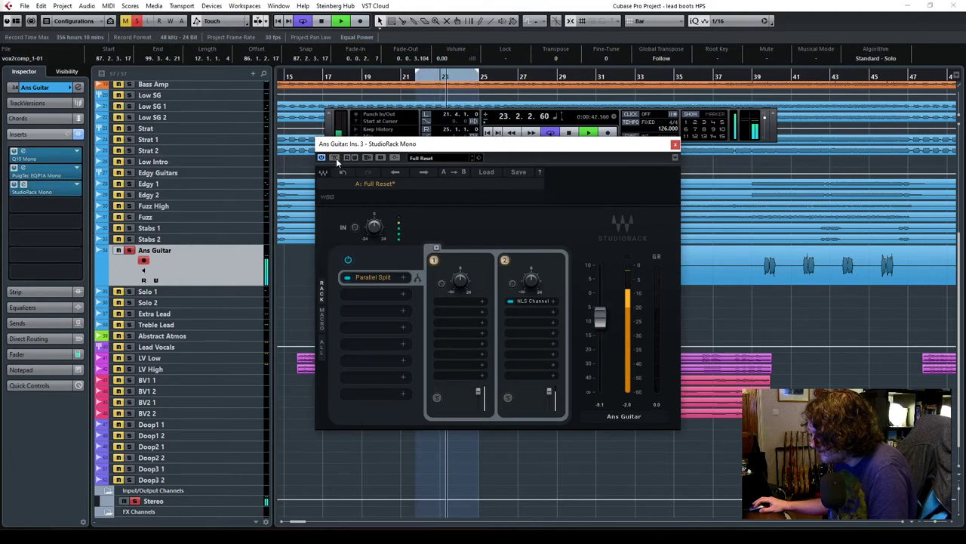
left_click(675, 144)
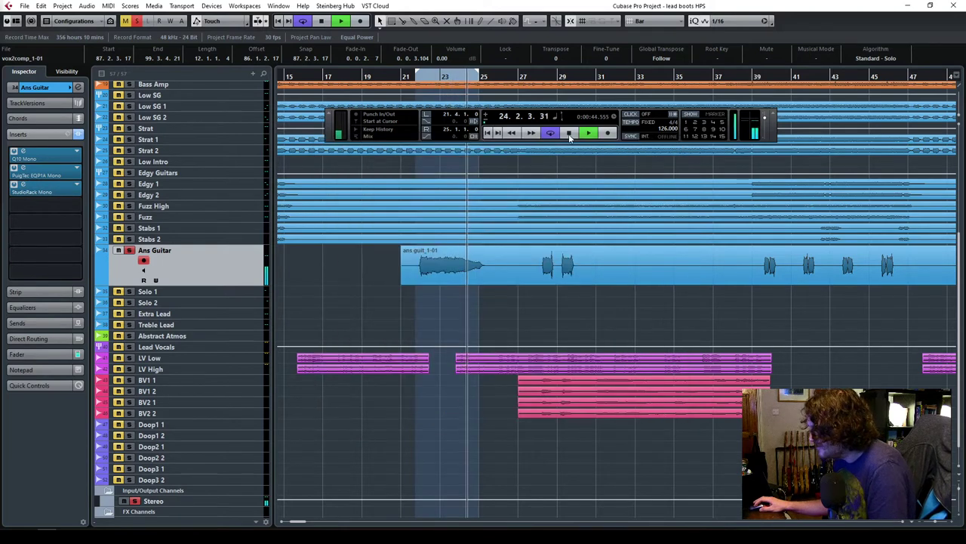
left_click(568, 134)
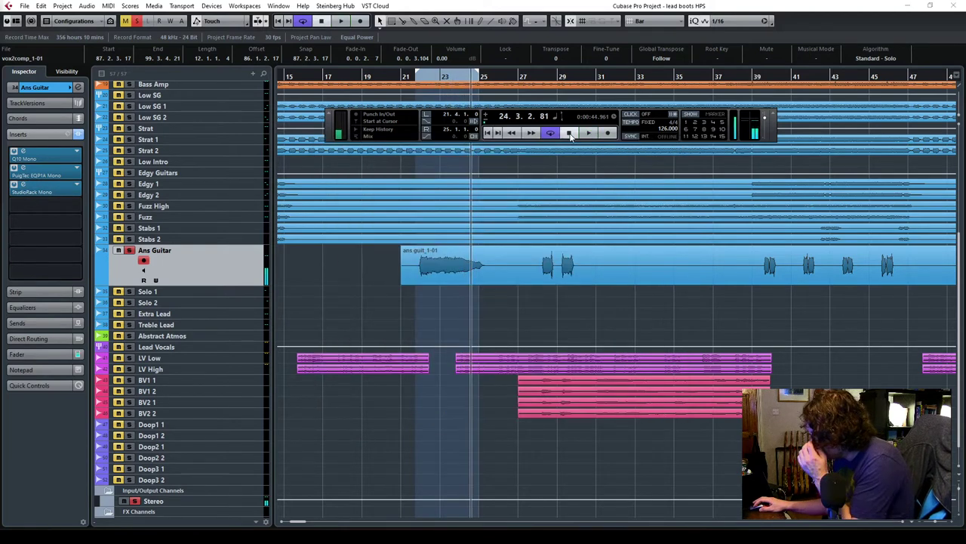
Unsolo the Ans Guitar track and play the full mix from bar 17 with looping off.
left_click(127, 251)
mouse_move(320, 79)
left_mouse_down()
mouse_move(299, 79)
mouse_move(323, 79)
left_mouse_up()
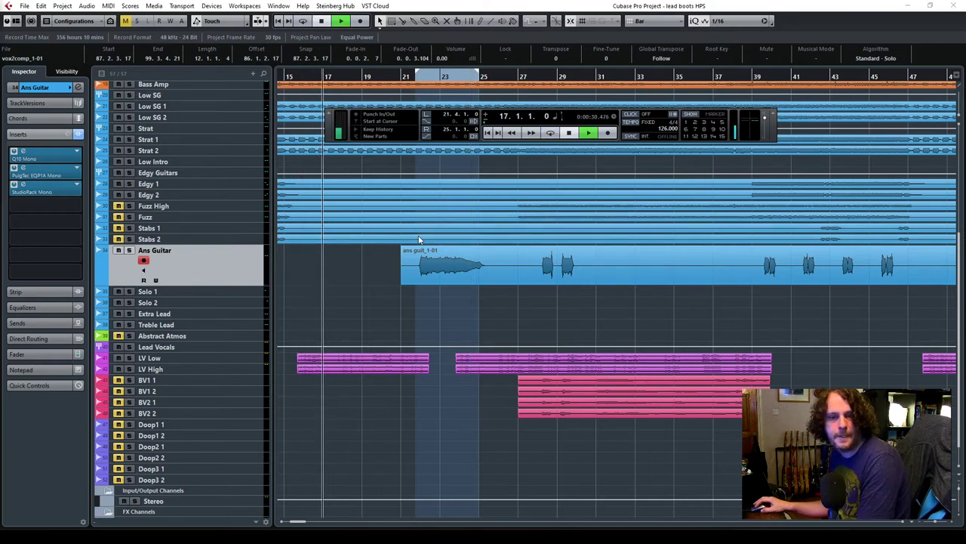
key("space")
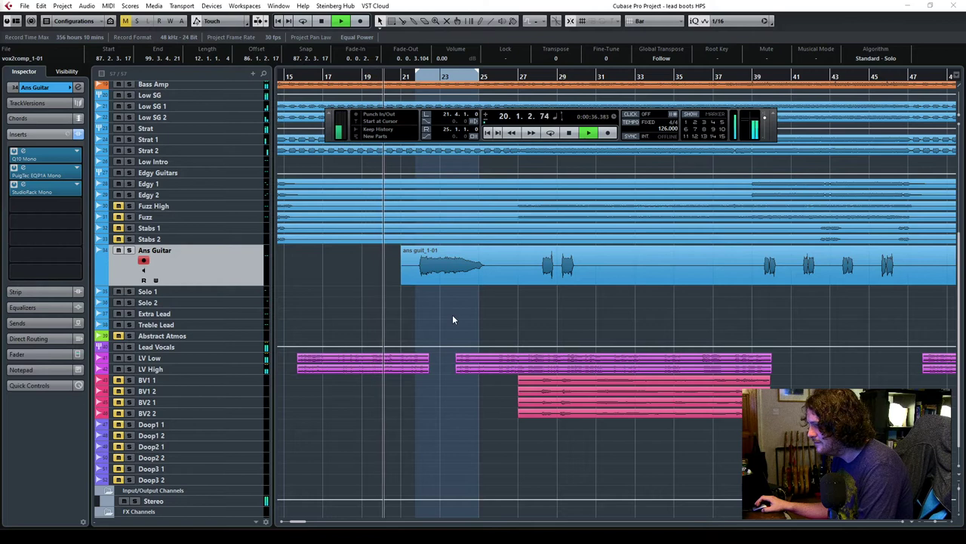
Raise the Ans Guitar fader to about -4.02 dB and replay the mix from bar 21.
left_click(31, 354)
left_click_drag(28, 319, 29, 307)
left_click(402, 78)
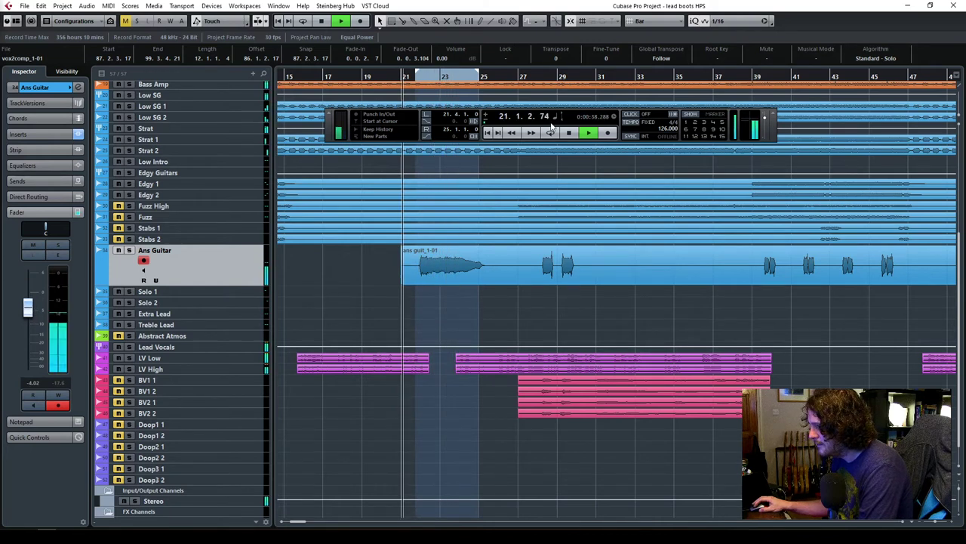
Set the low-frequency boost of the PuigTec EQP1A on the Ans Guitar track to about 6 and solo the track.
left_click(53, 136)
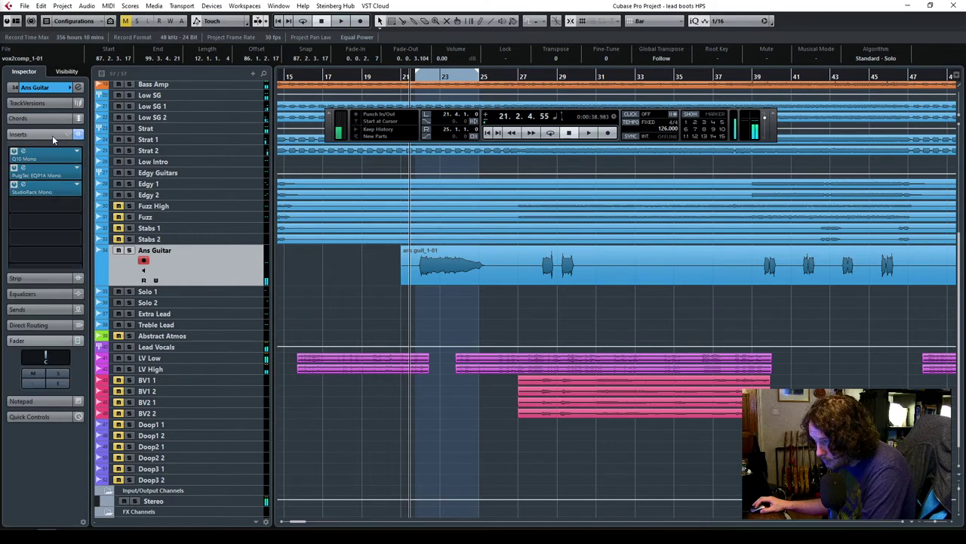
left_click(22, 168)
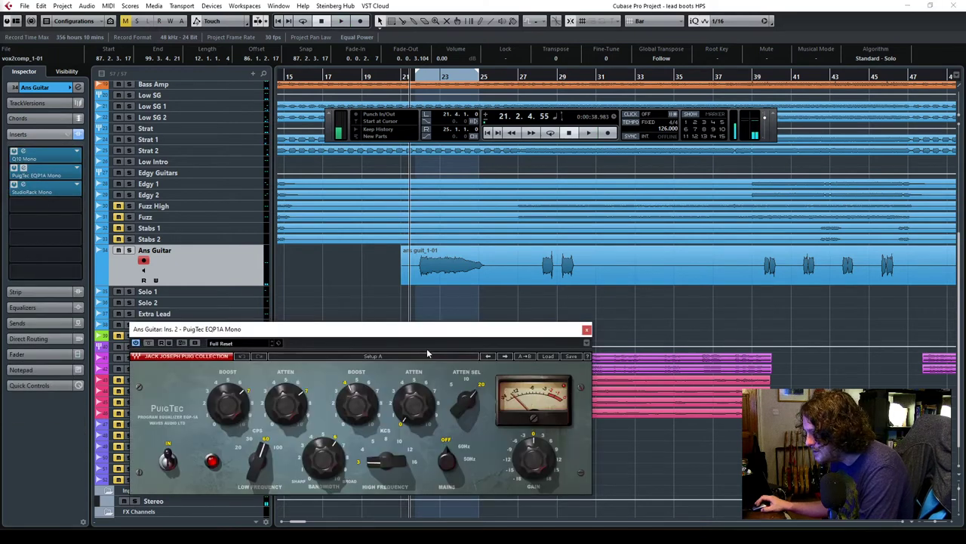
left_click_drag(425, 338, 473, 259)
left_click_drag(280, 345, 279, 336)
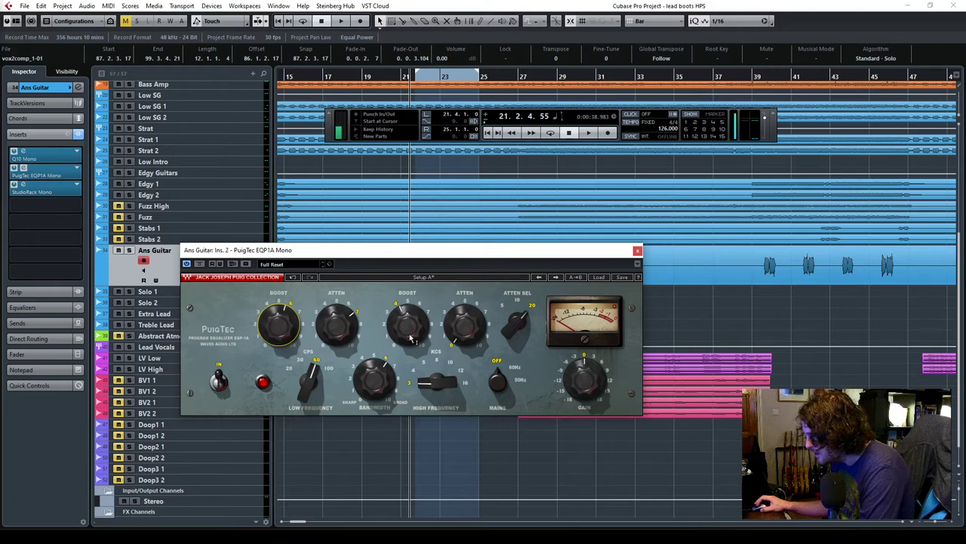
left_click_drag(431, 253, 431, 338)
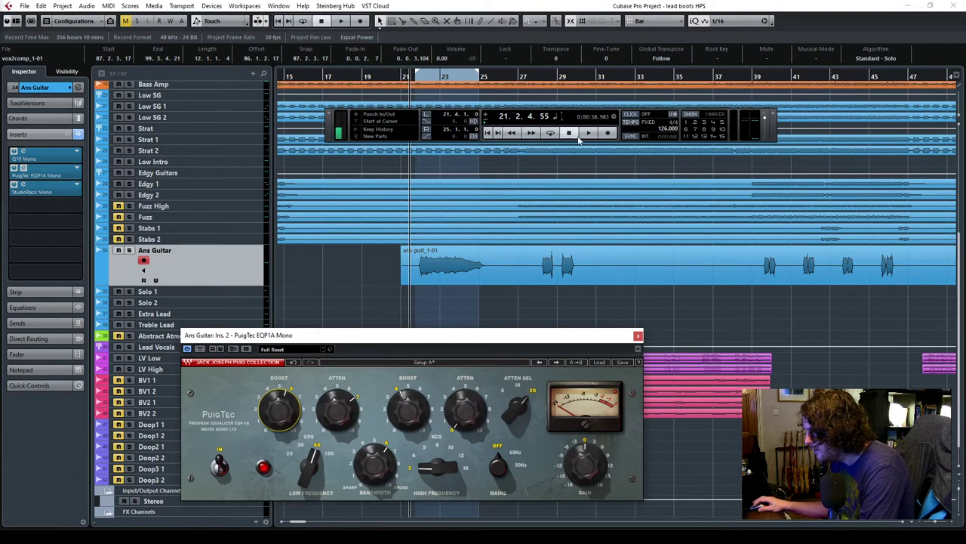
left_click(128, 250)
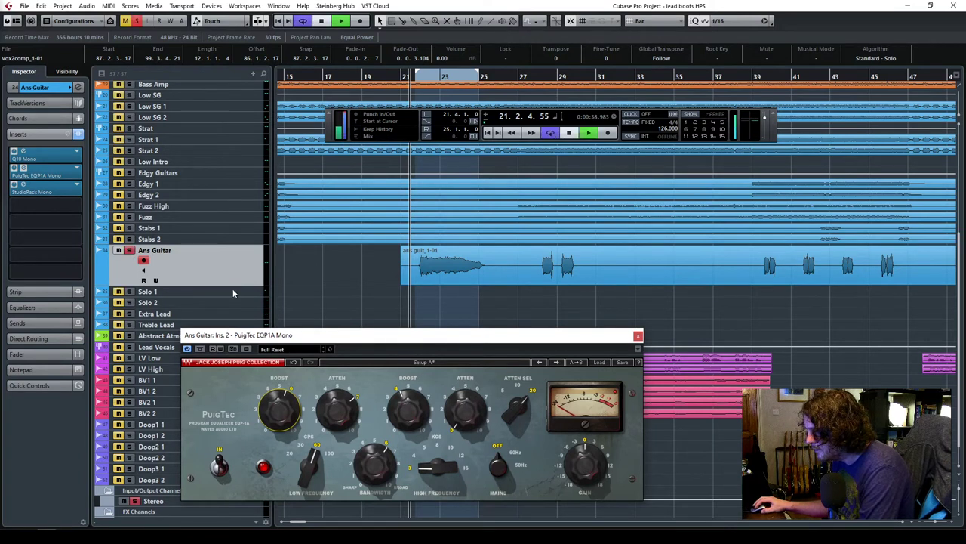
Set the PuigTec EQP1A high-frequency boost to about 8 at 3 kHz and the attenuation selector to 10 while the guitar plays.
key("space")
left_click(408, 409)
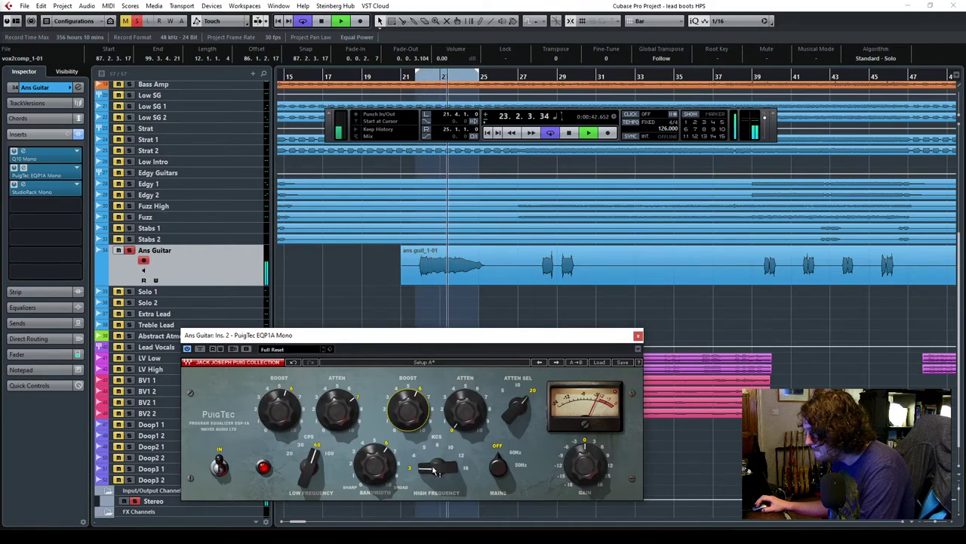
left_click_drag(435, 468, 435, 460)
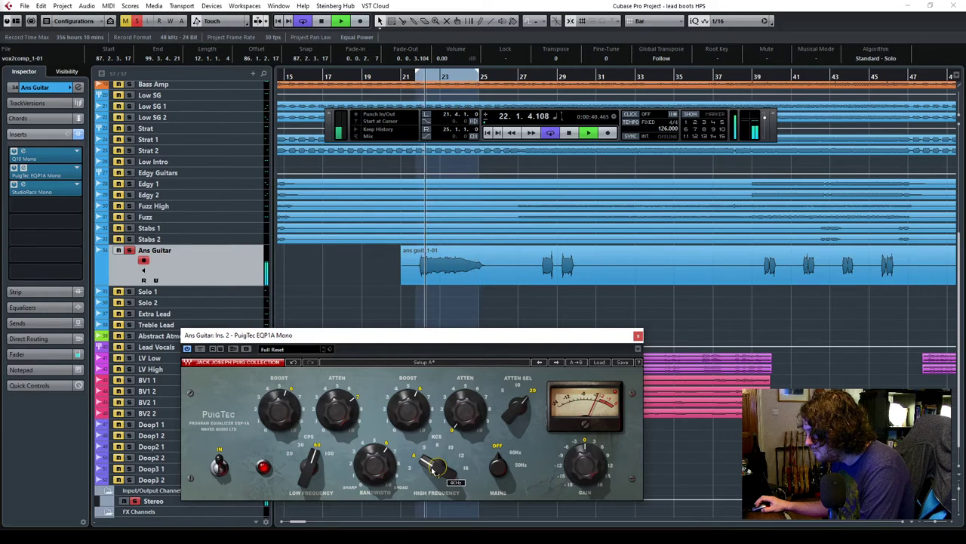
left_click(518, 415)
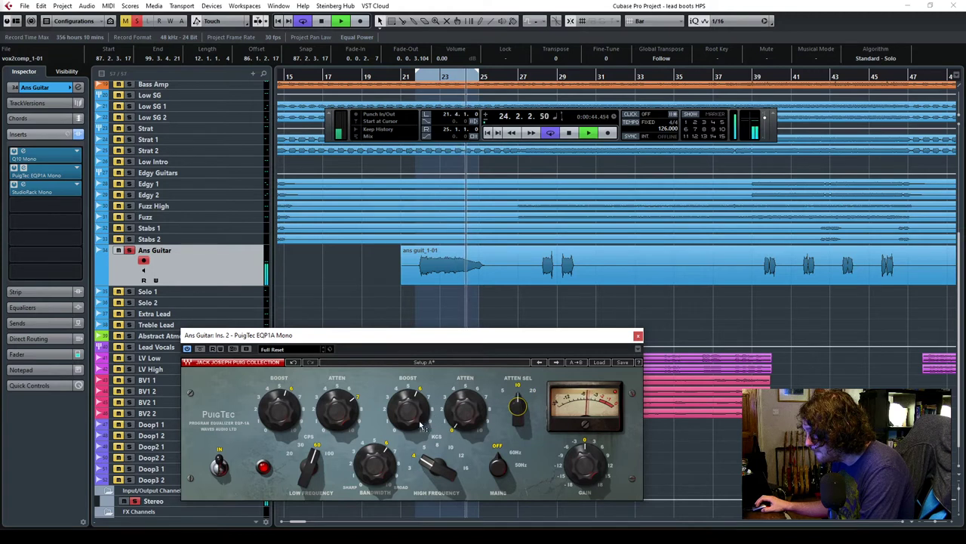
mouse_move(405, 417)
left_click_drag(406, 418, 410, 427)
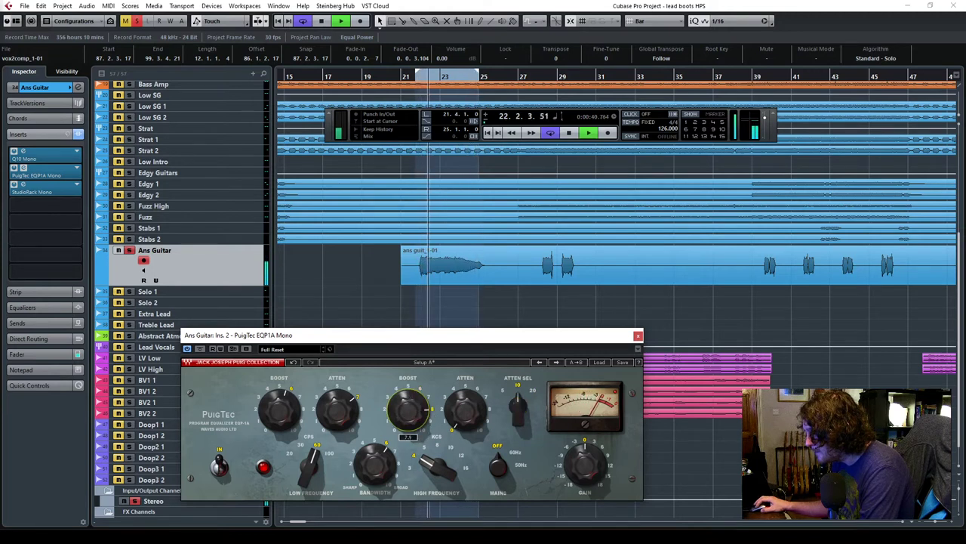
left_click(437, 466)
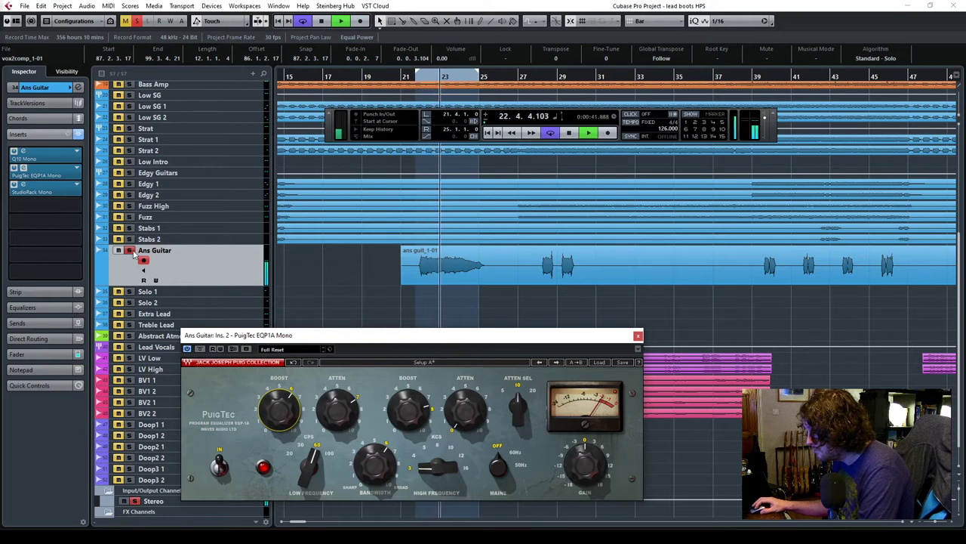
Close the PuigTec EQ, unsolo the Ans Guitar track, turn looping off and play the full mix with the track's fader shown.
left_click(638, 335)
left_click(381, 79)
key("slash")
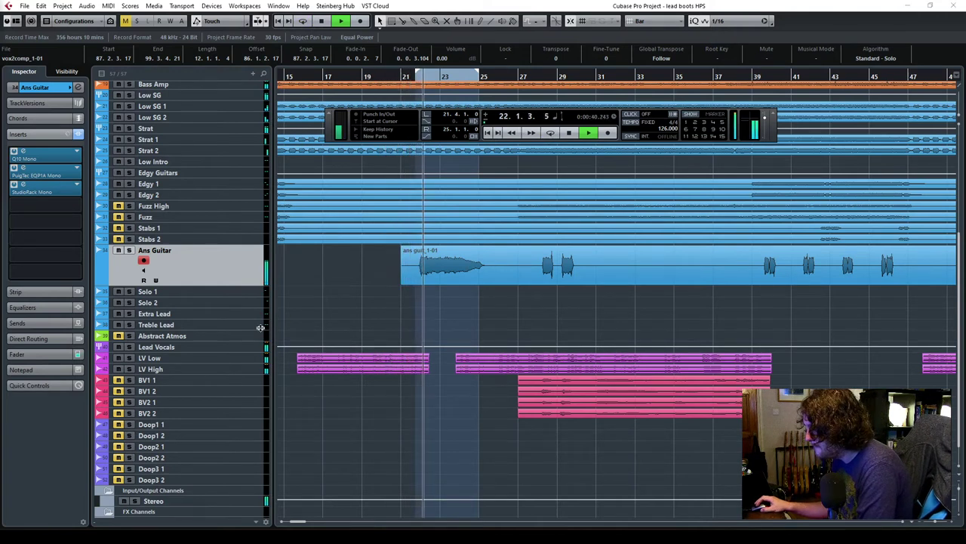
left_click(34, 354)
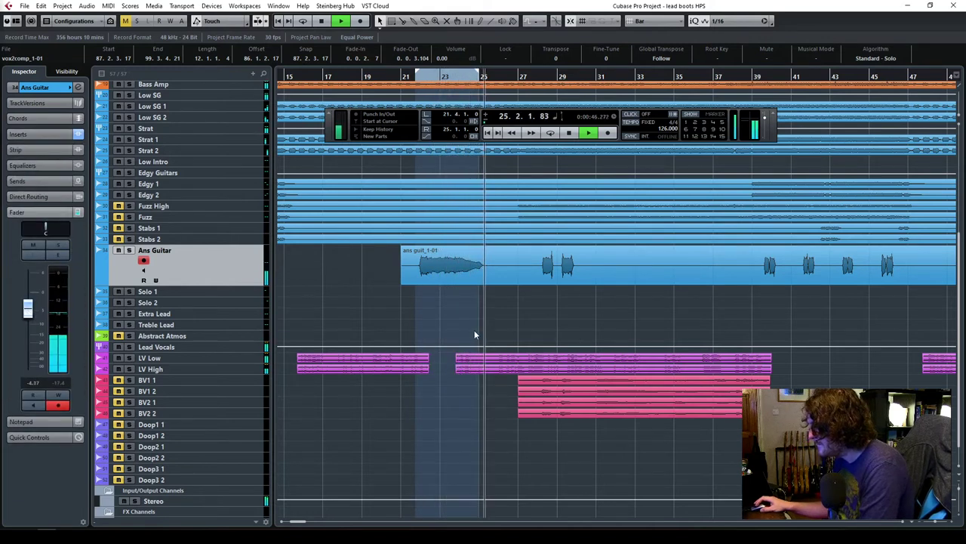
key("space")
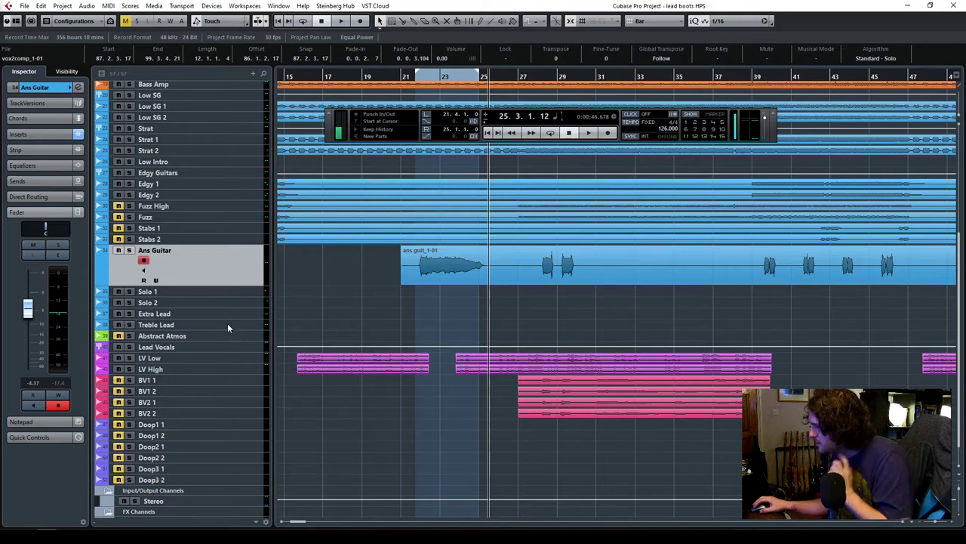
Reveal and enlarge the Ans Guitar automation lane and assign it to Standard Panner - Pan Left-Right.
left_click(98, 282)
left_click(161, 293)
left_click(121, 276)
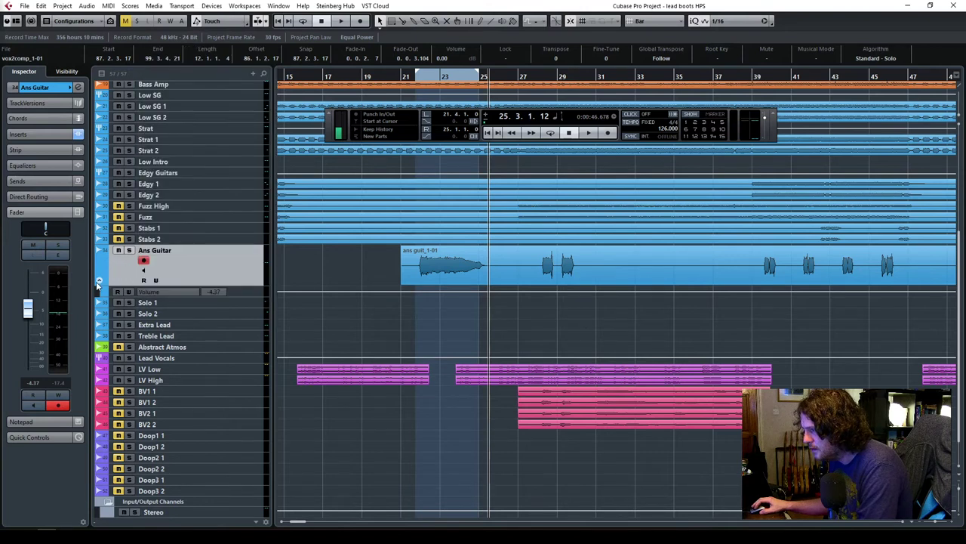
left_click(99, 281)
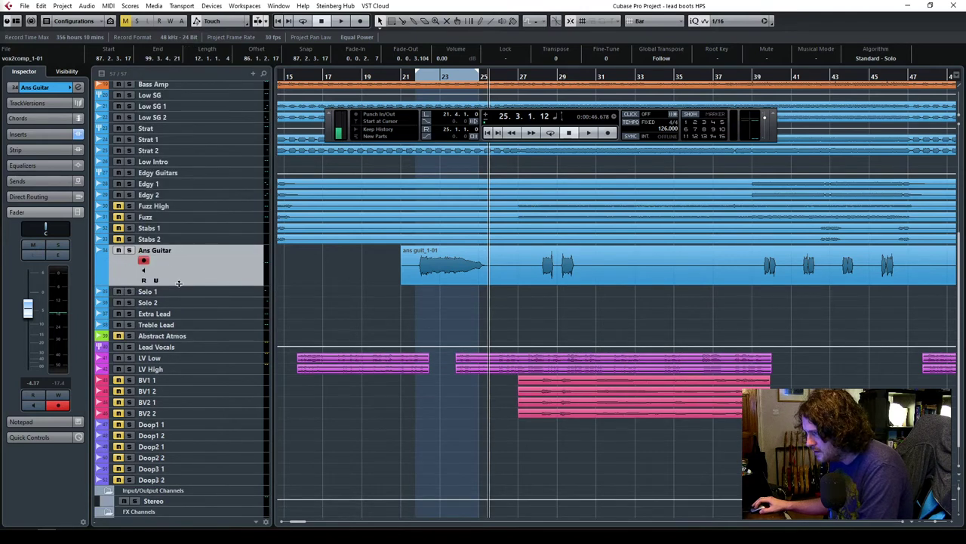
left_click(99, 281)
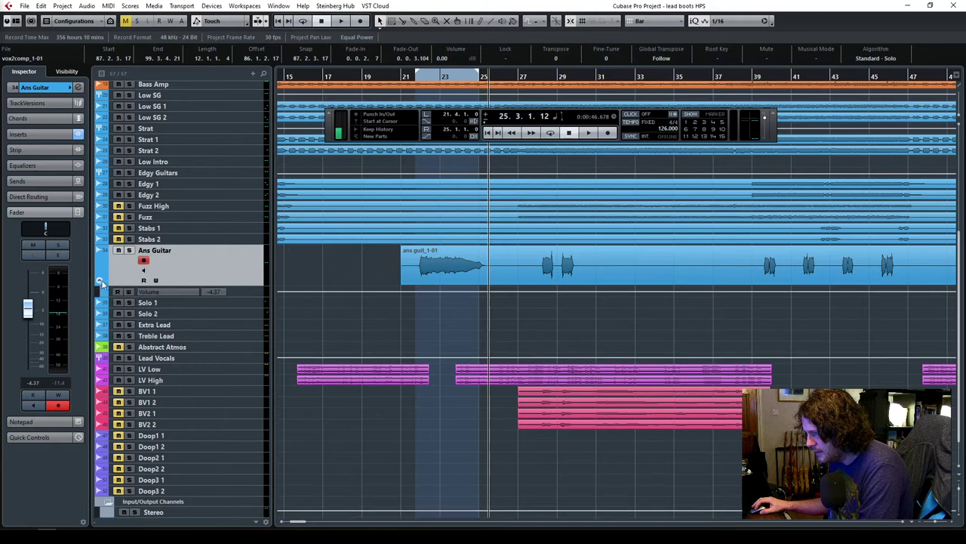
left_click_drag(243, 294, 236, 334)
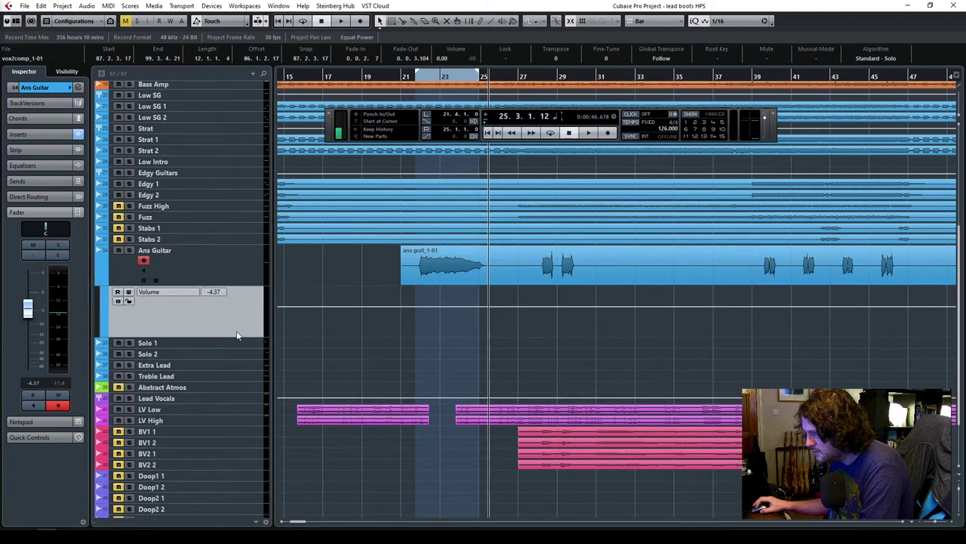
left_click(151, 296)
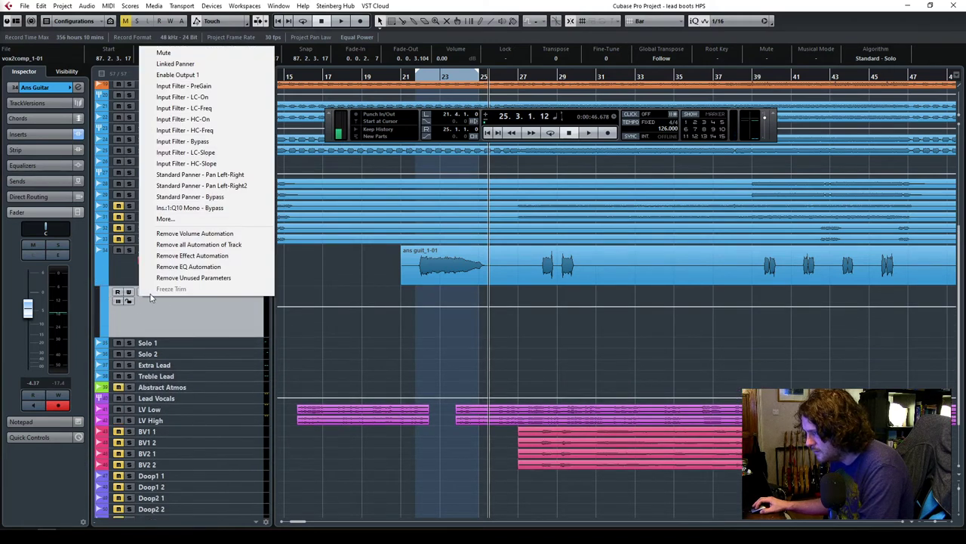
left_click(204, 174)
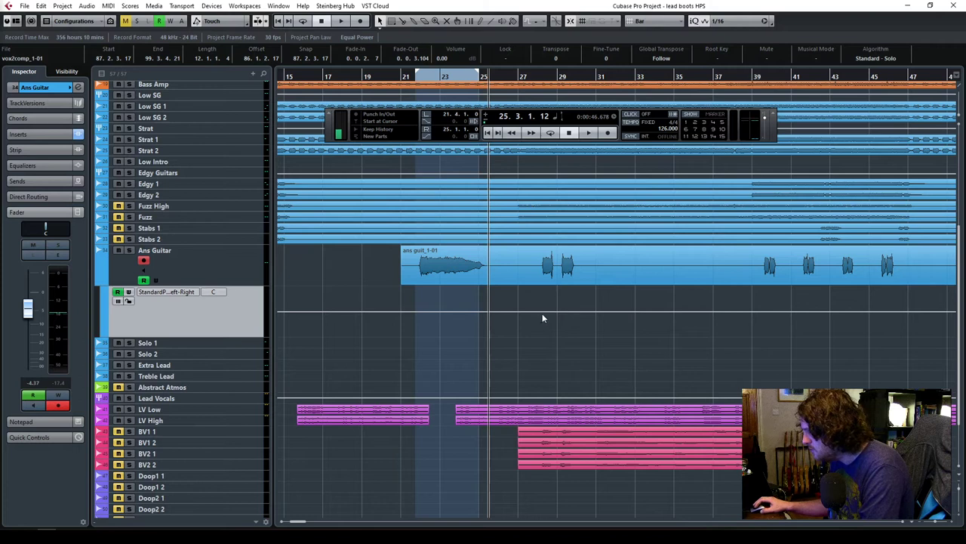
Listen to the Ans Guitar phrases from about bar 28, first in the full mix and again with the track soloed.
left_click(534, 79)
key("space")
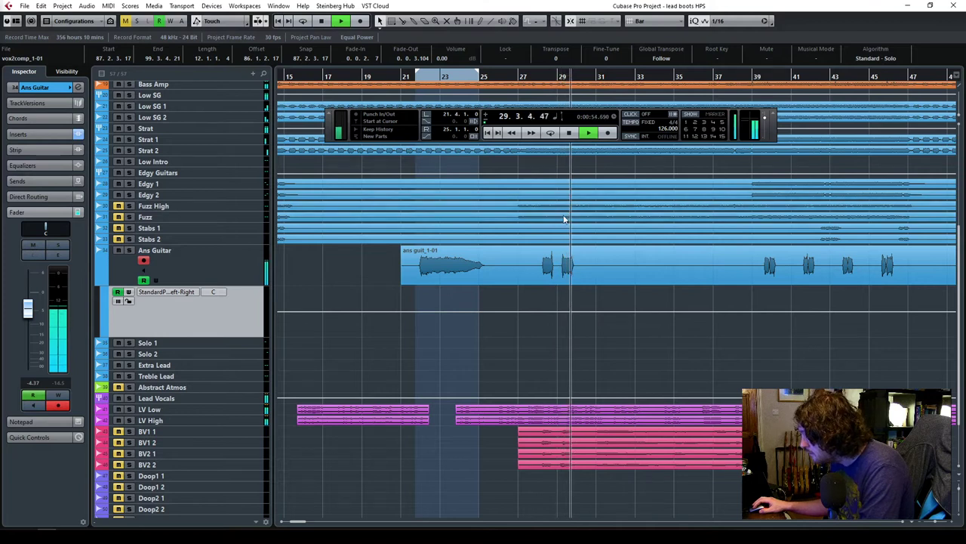
key("space")
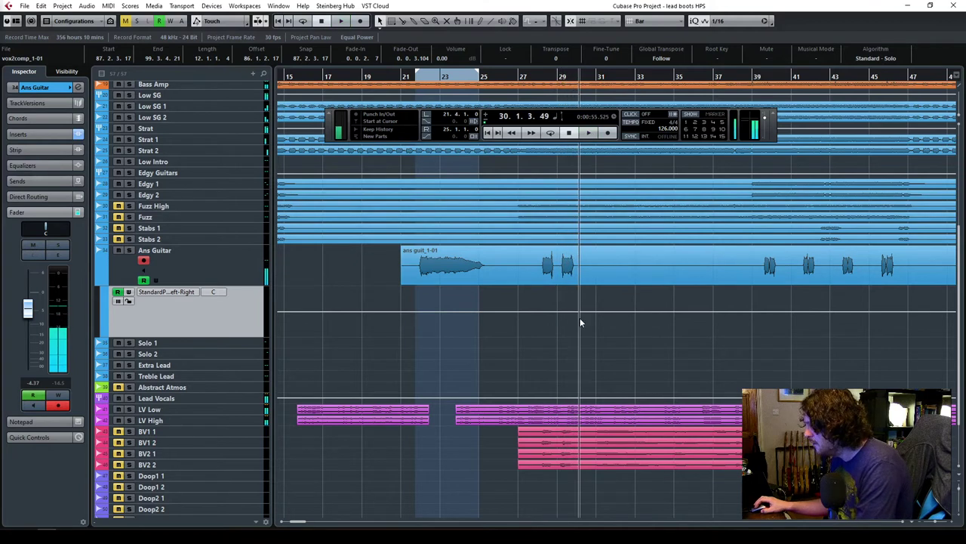
left_click(129, 251)
left_click(537, 79)
key("space")
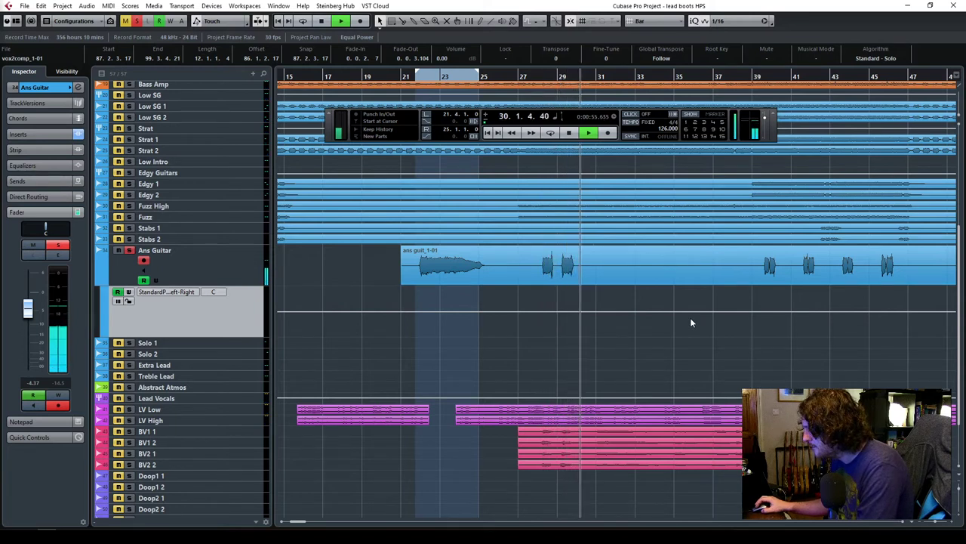
key("space")
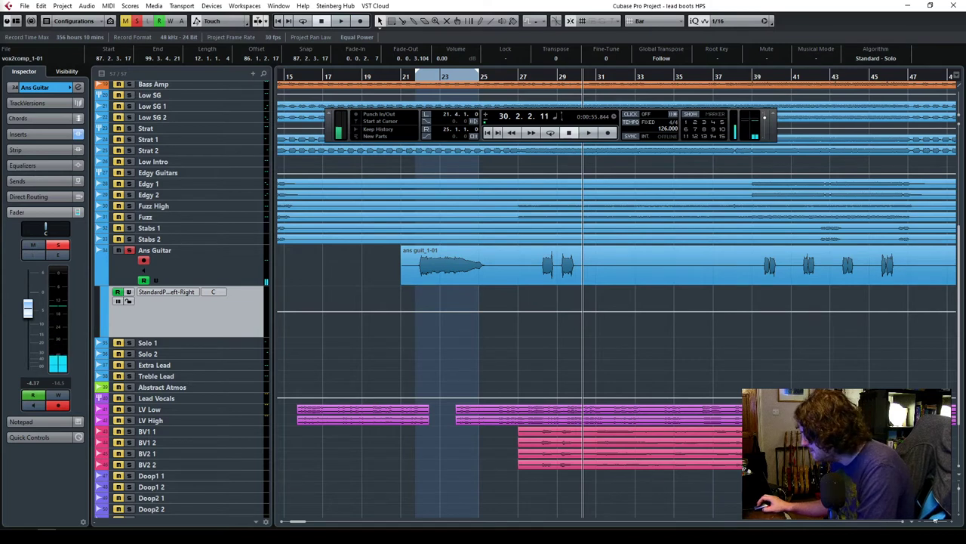
Automate the Ans Guitar pan hard left for bar 28, hard right for bar 29 and centred from bar 30.
key("h")
key("h")
key("h")
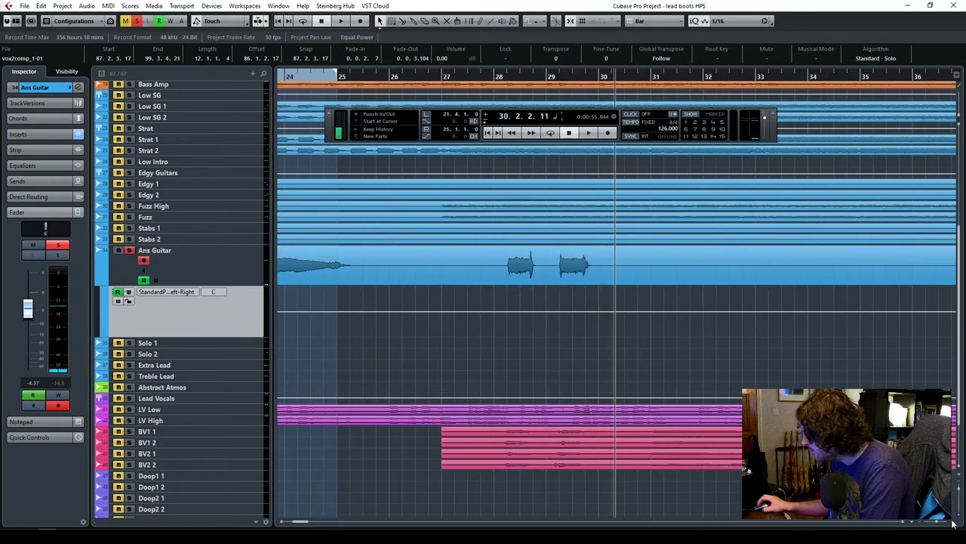
left_click_drag(474, 308, 540, 359)
left_click_drag(596, 333, 596, 317)
left_click_drag(251, 336, 600, 356)
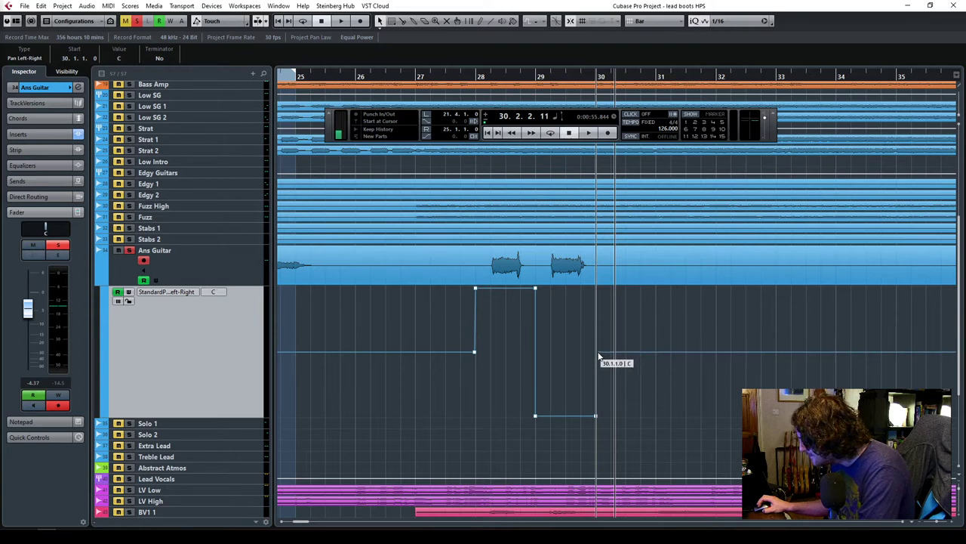
Unsolo the Ans Guitar track, replay the full mix from about bar 27 and raise its fader to about -3.85 dB.
left_click(936, 522)
left_click(571, 77)
key("space")
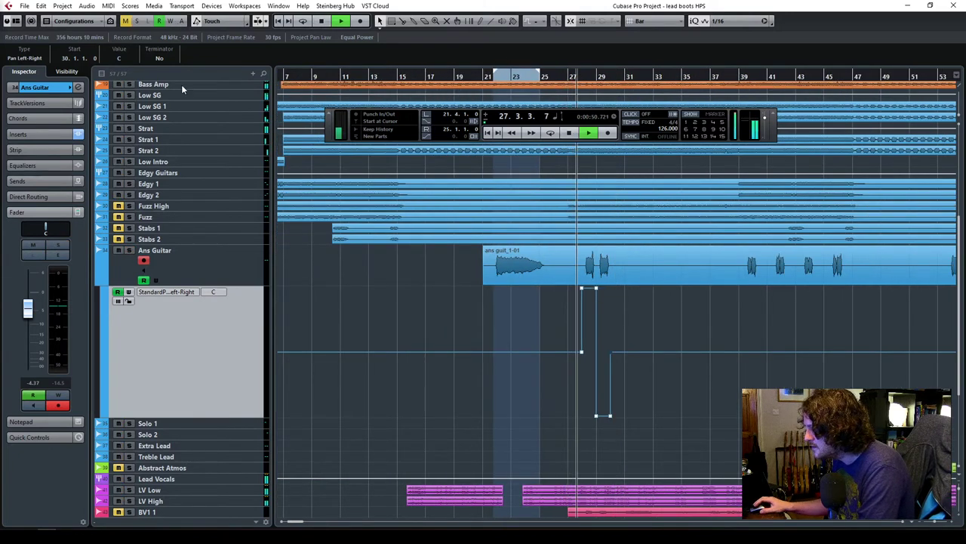
left_click(221, 259)
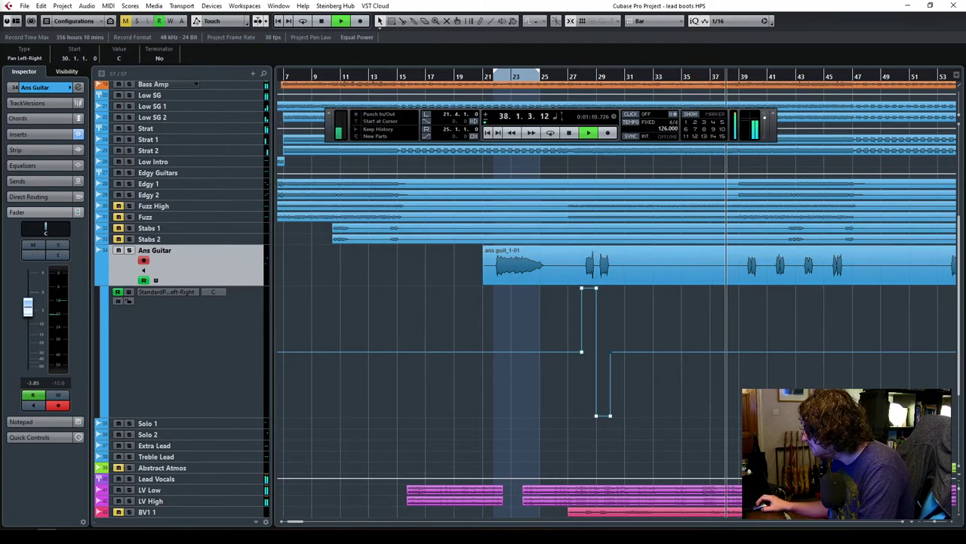
Listen to the Ans Guitar phrases around bars 39 to 42, in the mix and with the track soloed from bar 39.
left_click(939, 526)
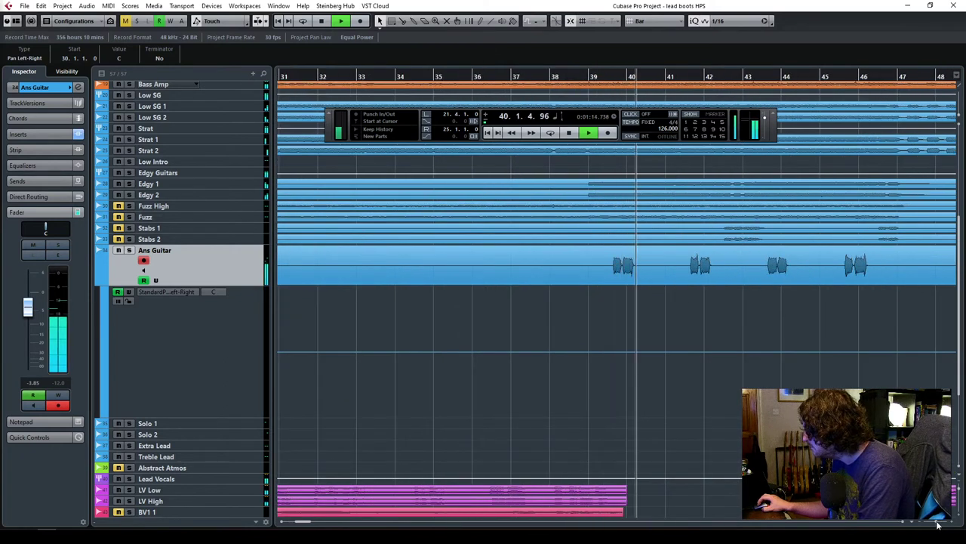
left_click(938, 526)
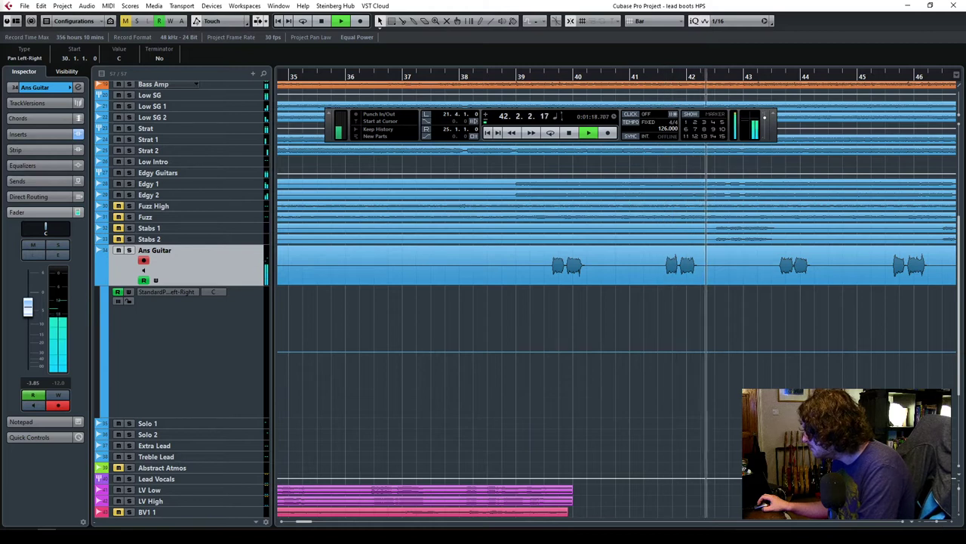
key("space")
left_click(953, 523)
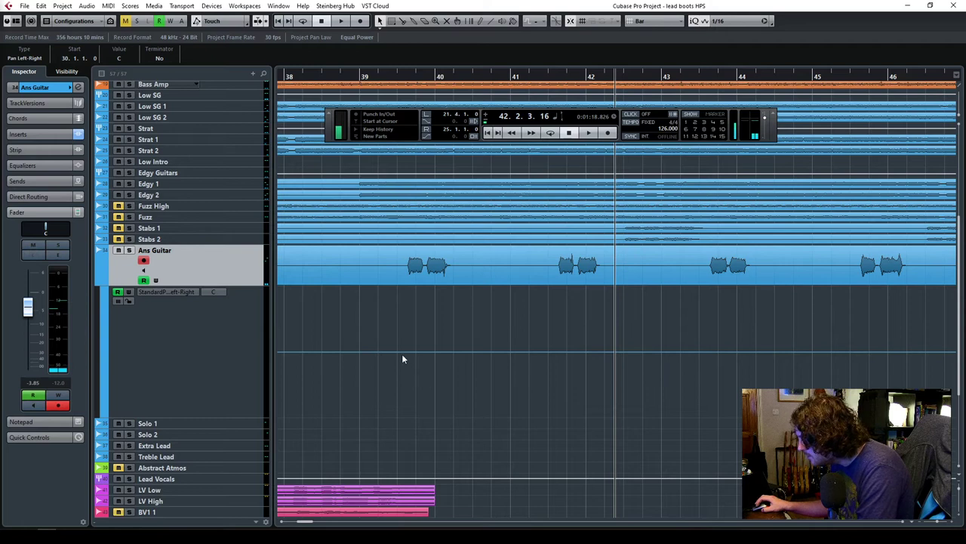
left_click(360, 77)
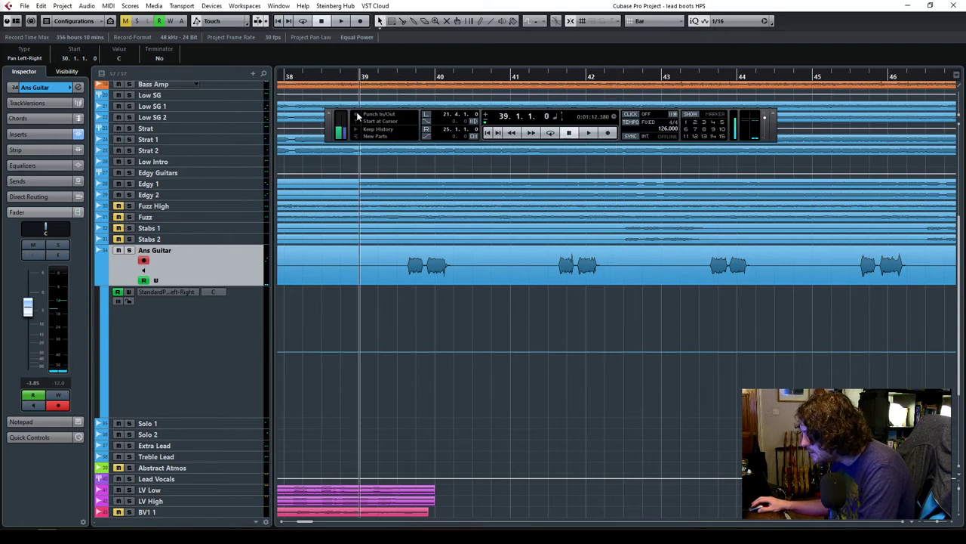
left_click(129, 250)
key("space")
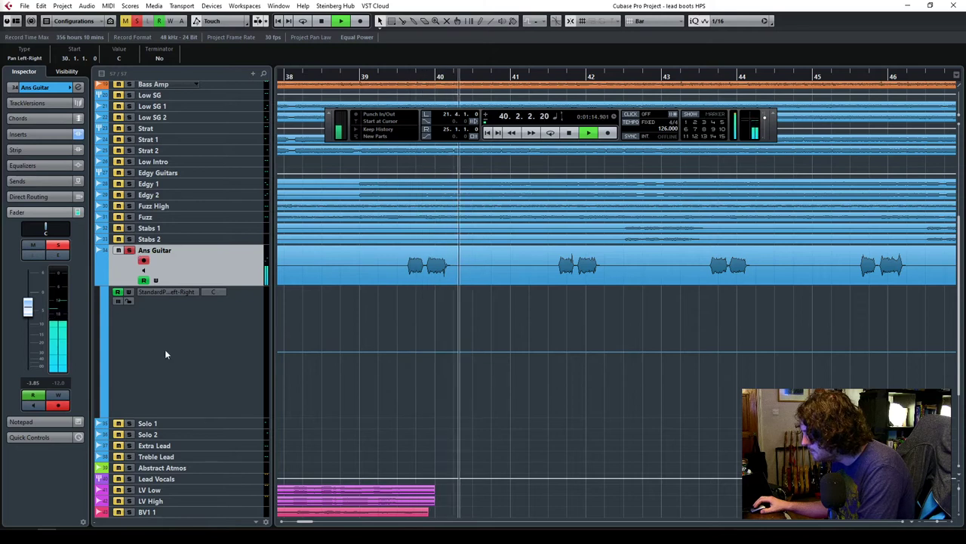
key("space")
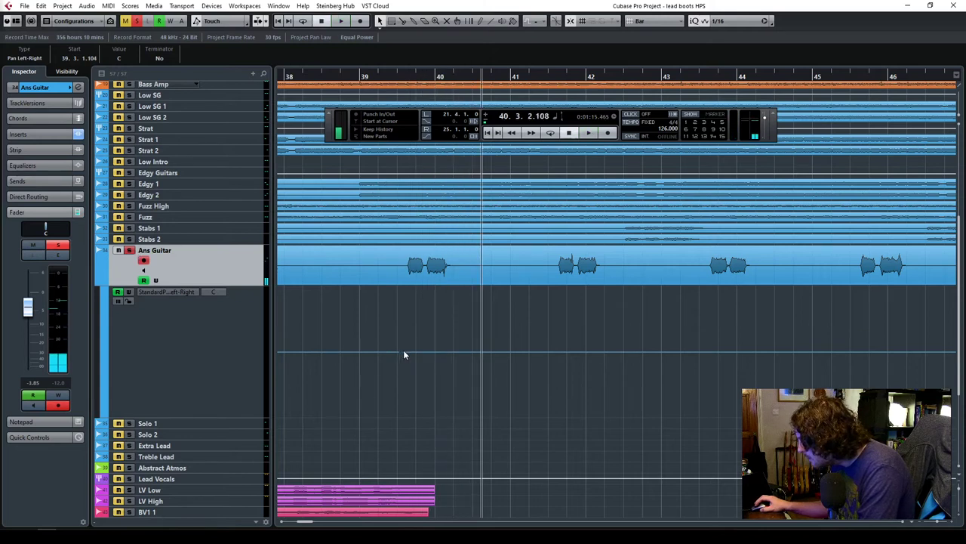
Automate the bar 39 guitar phrase to pan hard left on its first note, hard right on its second, and back to hard left.
left_click_drag(403, 351, 402, 287)
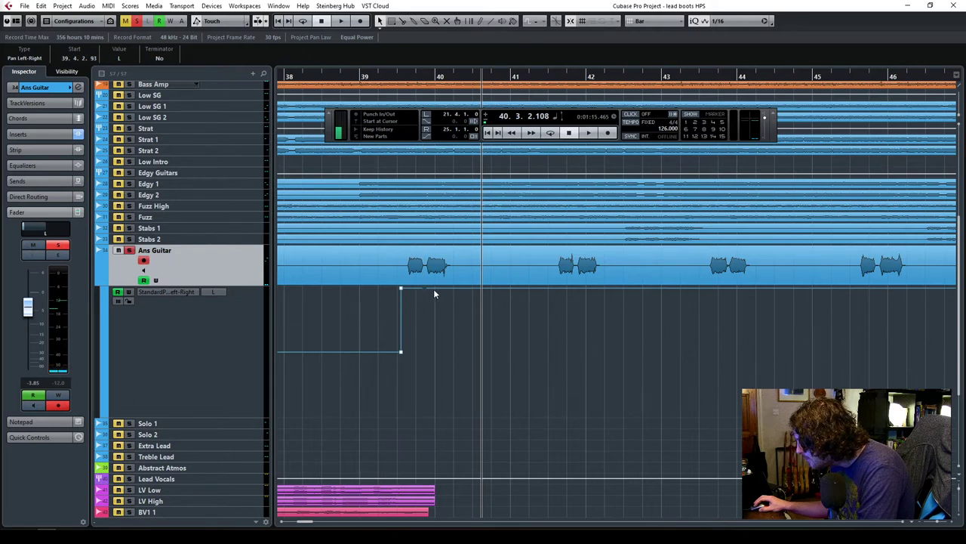
key("ctrl+z")
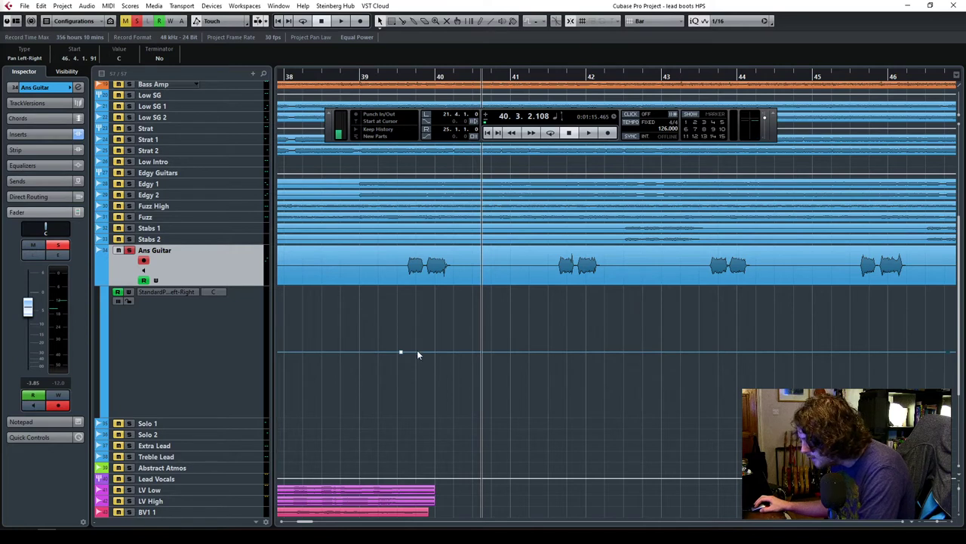
left_click_drag(401, 352, 389, 283)
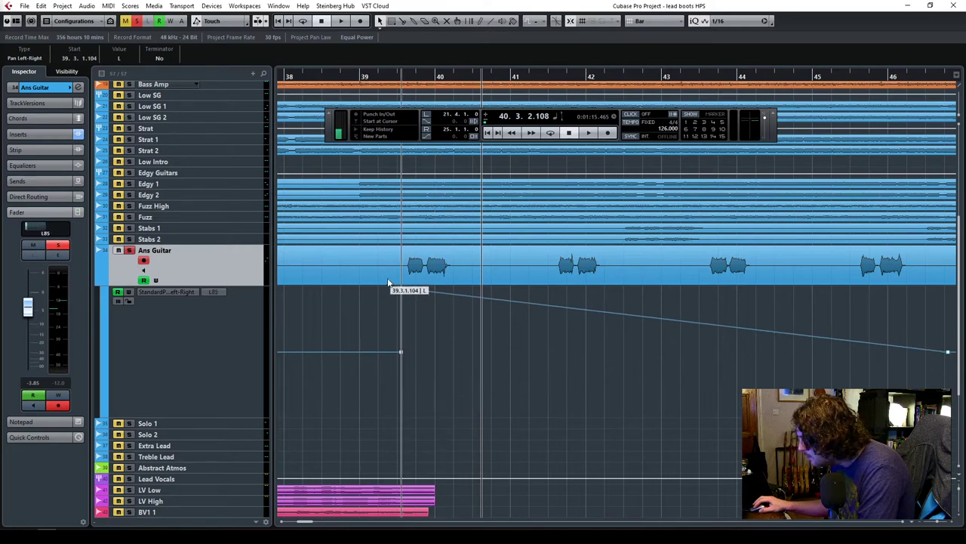
left_click(432, 288)
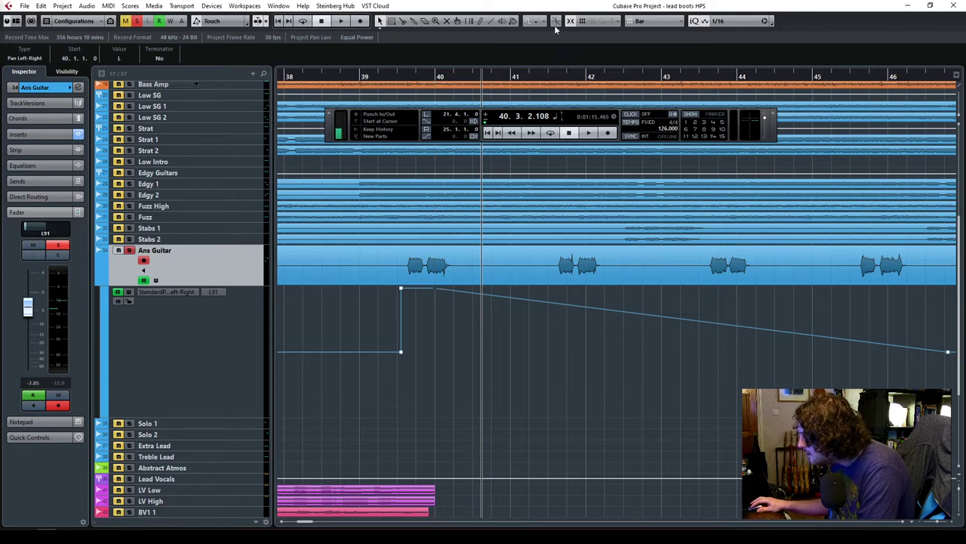
left_click_drag(433, 288, 415, 444)
left_click_drag(453, 415, 450, 286)
Automate the bar 41 guitar phrase to pan hard left on its first note, hard right on its second, and back to hard left.
left_click(557, 288)
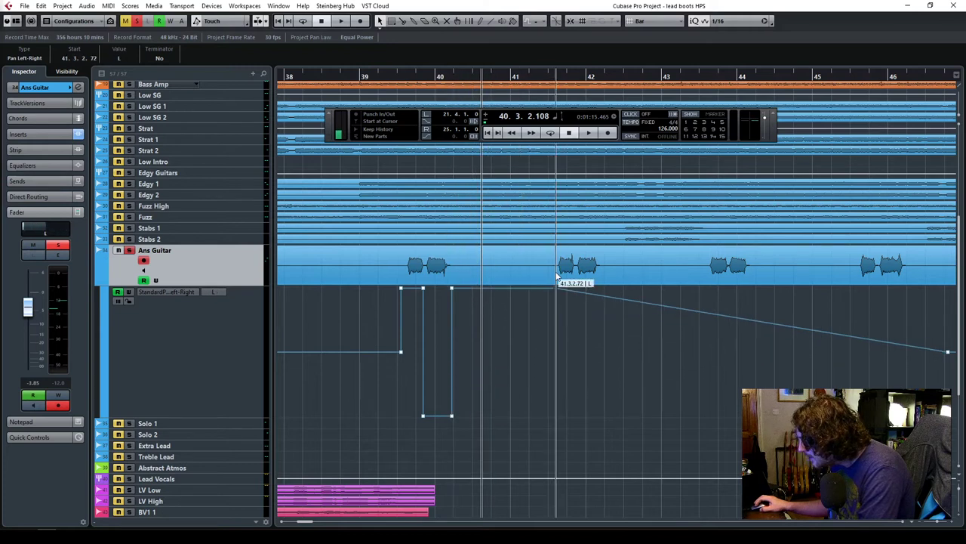
left_click_drag(576, 295, 581, 308)
left_click(574, 415)
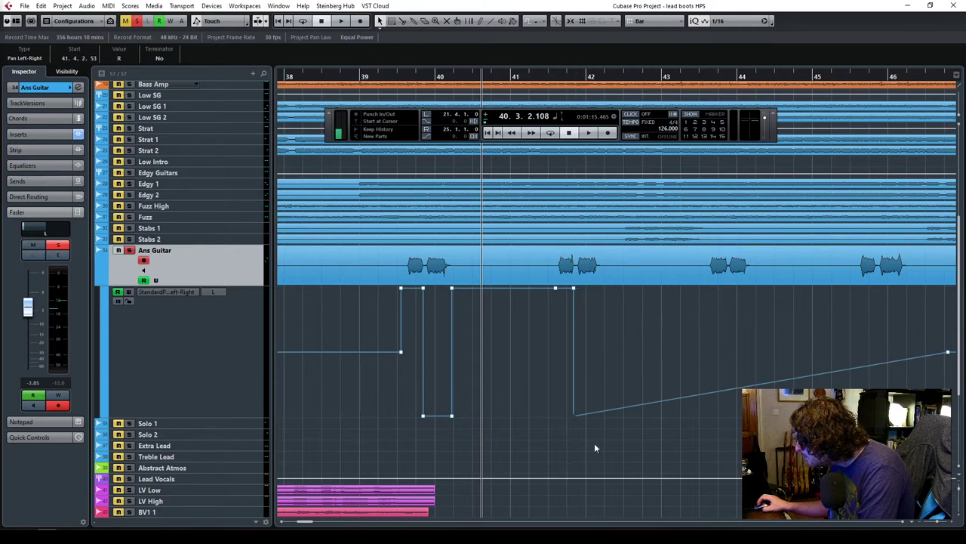
left_click(597, 415)
left_click_drag(599, 285, 604, 281)
left_click_drag(596, 416, 604, 415)
Pan the bar 43 guitar phrase hard right then hard left, and the bar 45 phrase hard left then hard right, returning near centre after bar 46.
left_click(705, 288)
left_click_drag(729, 296, 723, 446)
mouse_move(733, 412)
left_mouse_down()
mouse_move(733, 444)
mouse_move(742, 333)
mouse_move(729, 289)
mouse_move(752, 288)
mouse_move(758, 415)
left_mouse_up()
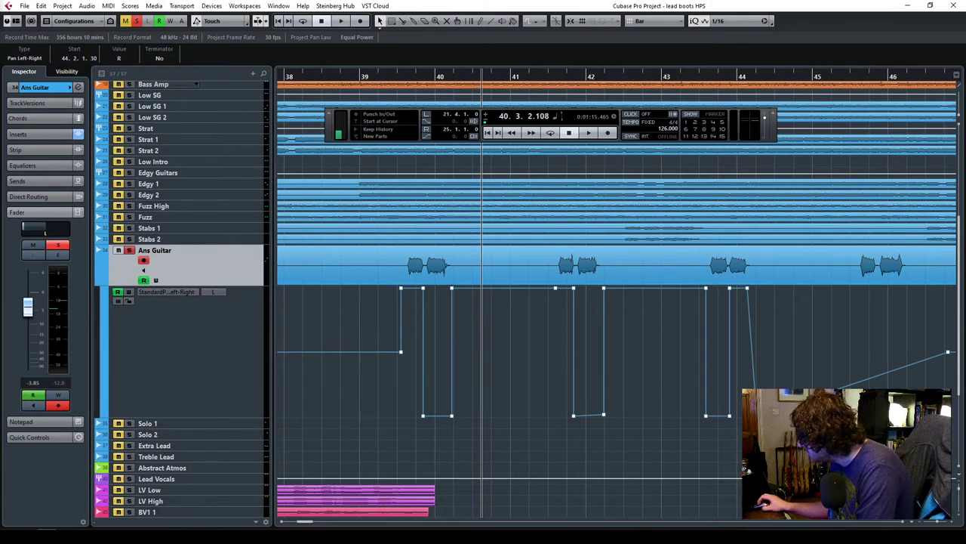
left_click_drag(758, 417, 753, 417)
left_click_drag(747, 290, 750, 292)
left_click_drag(754, 416, 909, 419)
left_click(920, 362)
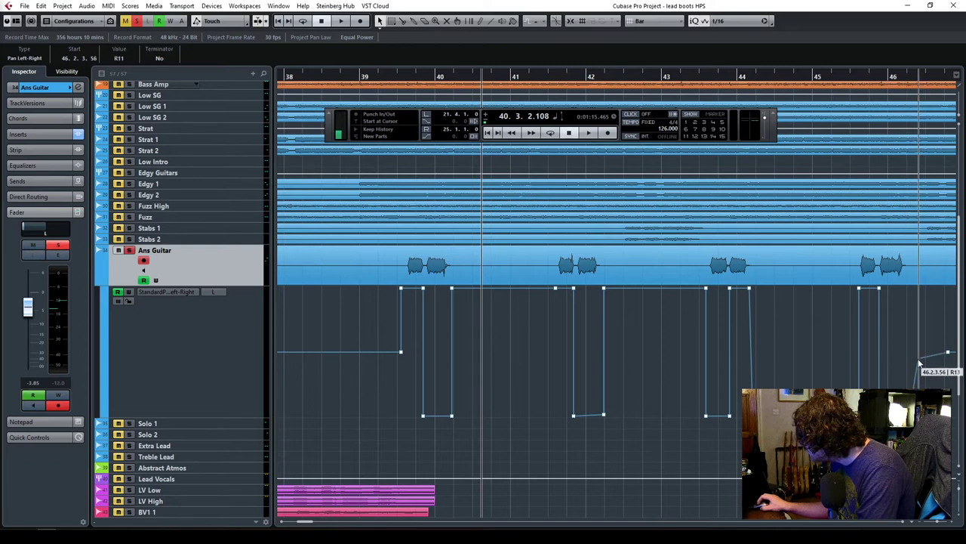
Listen to the soloed guitar phrases from bar 39, then replay from about bar 43 to check the panning.
left_click(360, 79)
key("space")
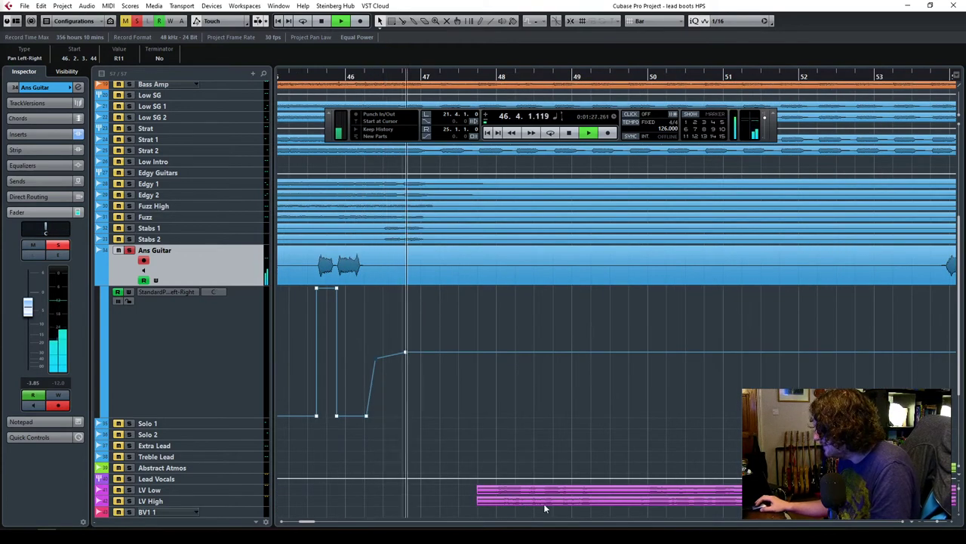
left_click(936, 522)
key("space")
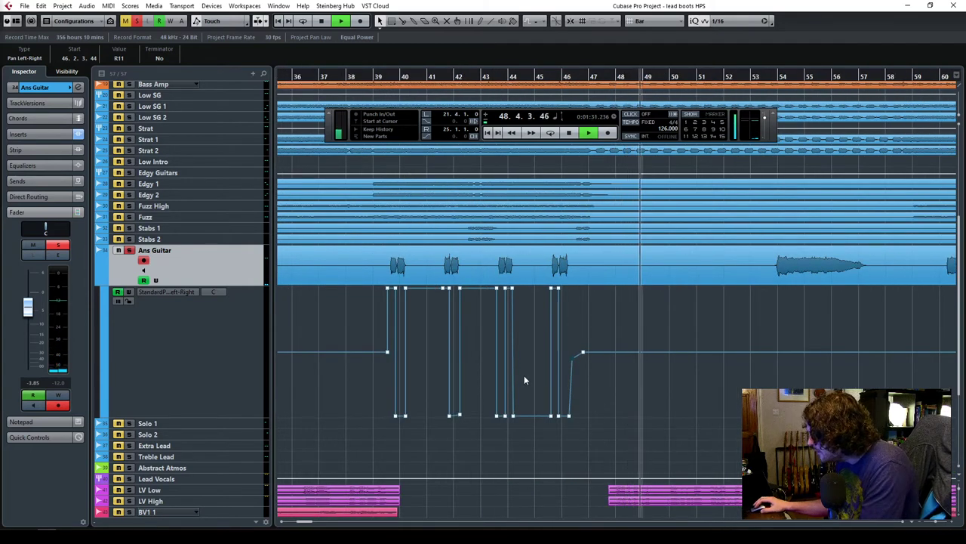
left_click(485, 77)
key("space")
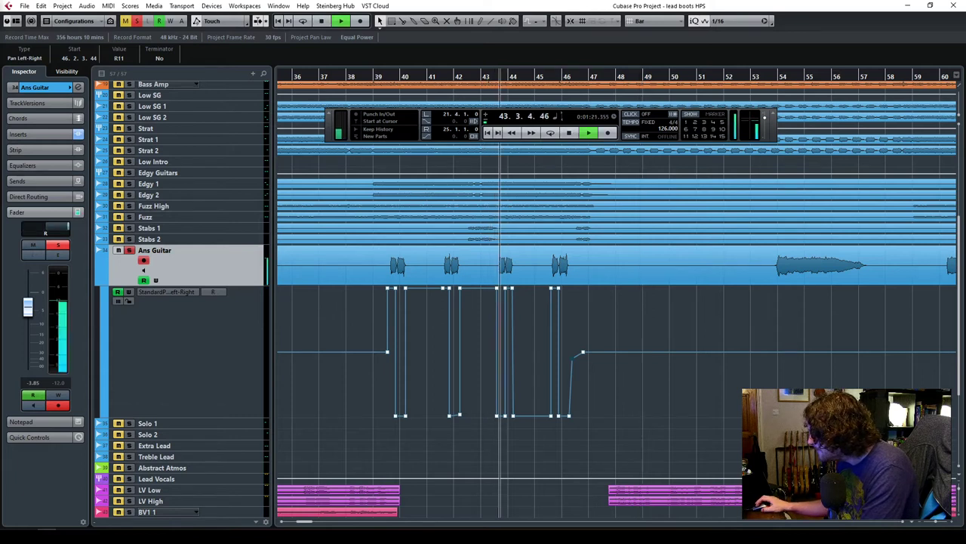
key("space")
Rework the bar 43 phrase's pan automation to hard left on its first note and hard right from its second note onwards.
left_click_drag(937, 523, 940, 523)
left_click(442, 419)
left_click_drag(530, 422, 528, 420)
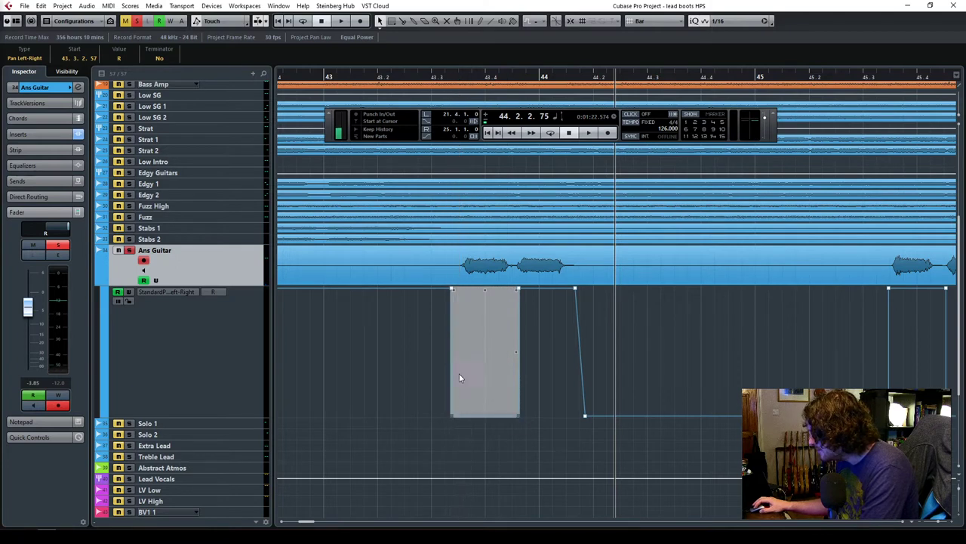
mouse_move(519, 415)
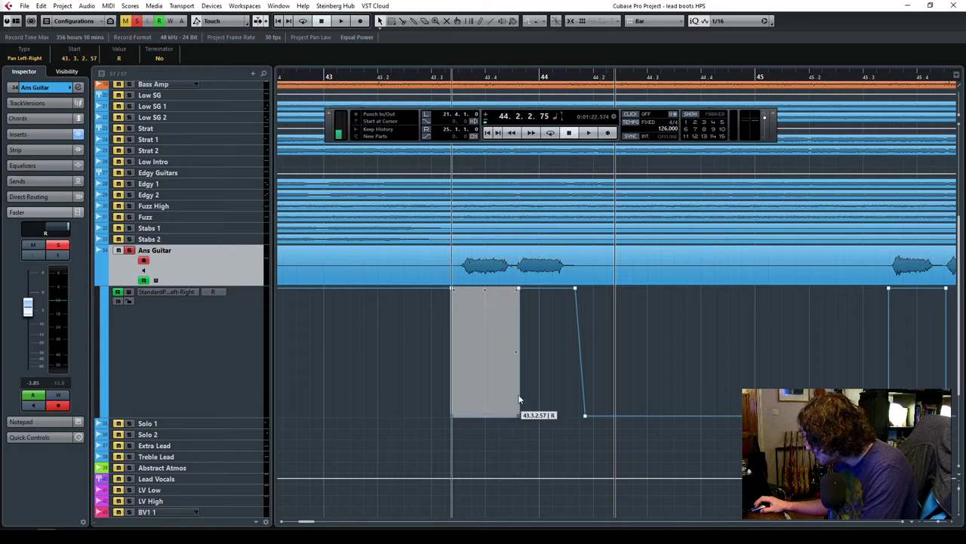
left_click(518, 421)
left_click_drag(519, 417, 521, 461)
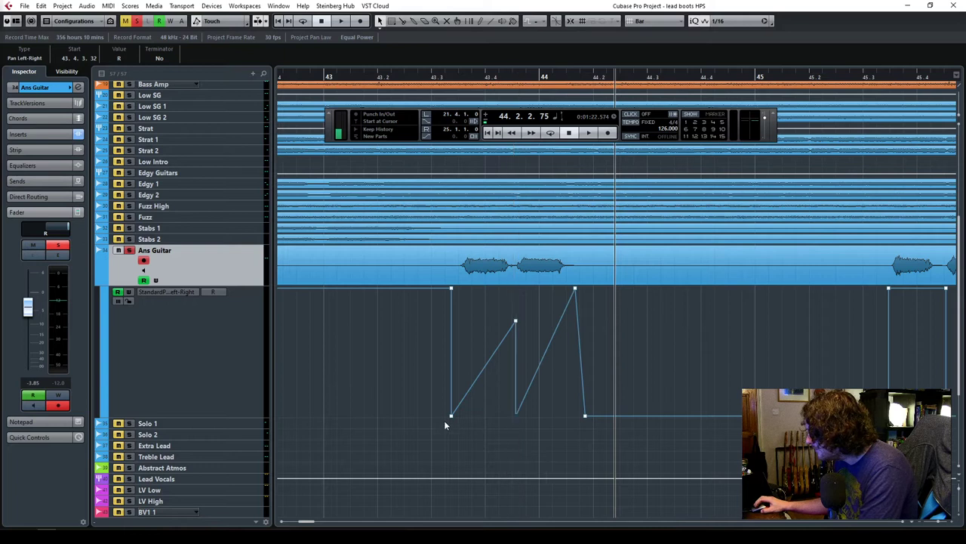
left_click_drag(452, 418, 455, 288)
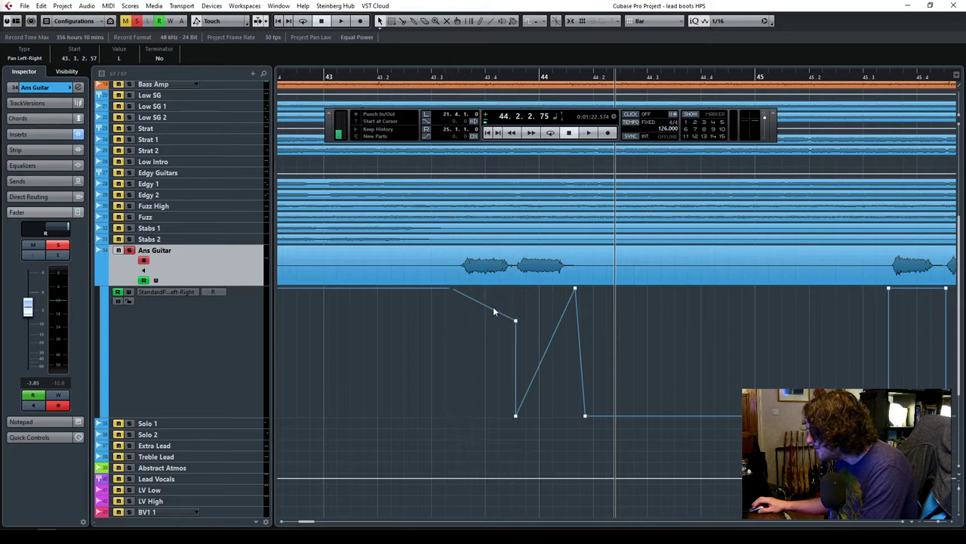
mouse_move(508, 270)
left_mouse_down()
mouse_move(519, 322)
mouse_move(514, 288)
left_mouse_up()
left_click_drag(576, 289, 584, 436)
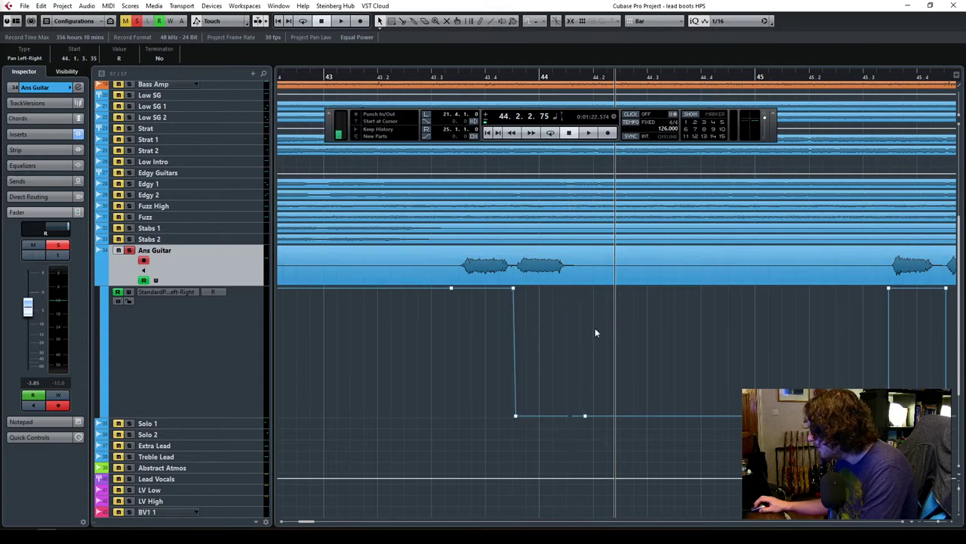
Replay the panned guitar from about bar 39 and audition its phrases around bars 54, 60 and 61.
left_click(940, 521)
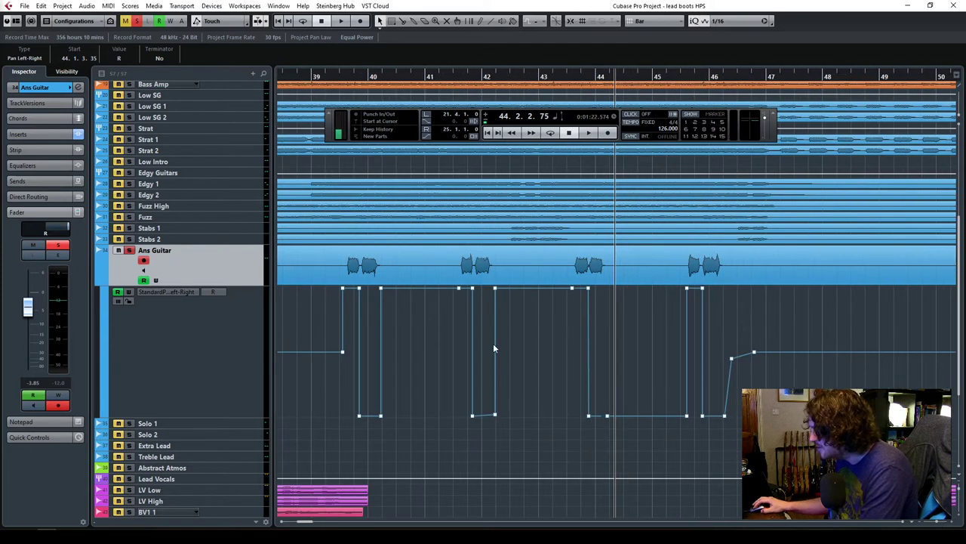
double_click(336, 81)
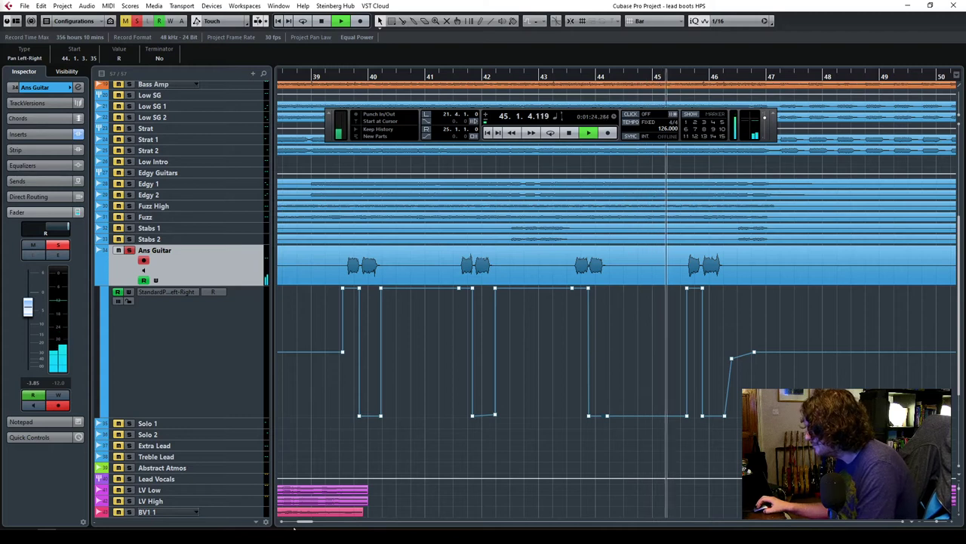
left_click_drag(296, 522, 308, 522)
left_click(539, 76)
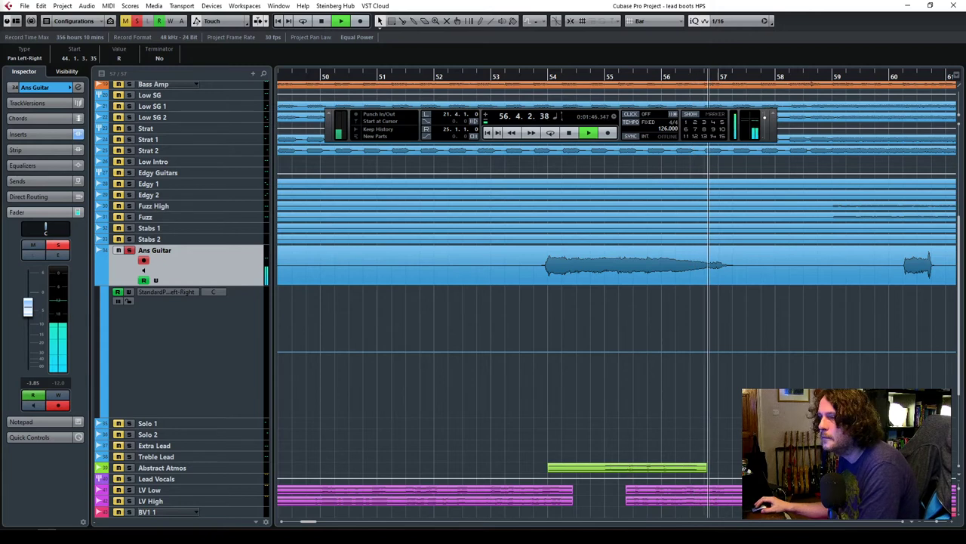
key("F2")
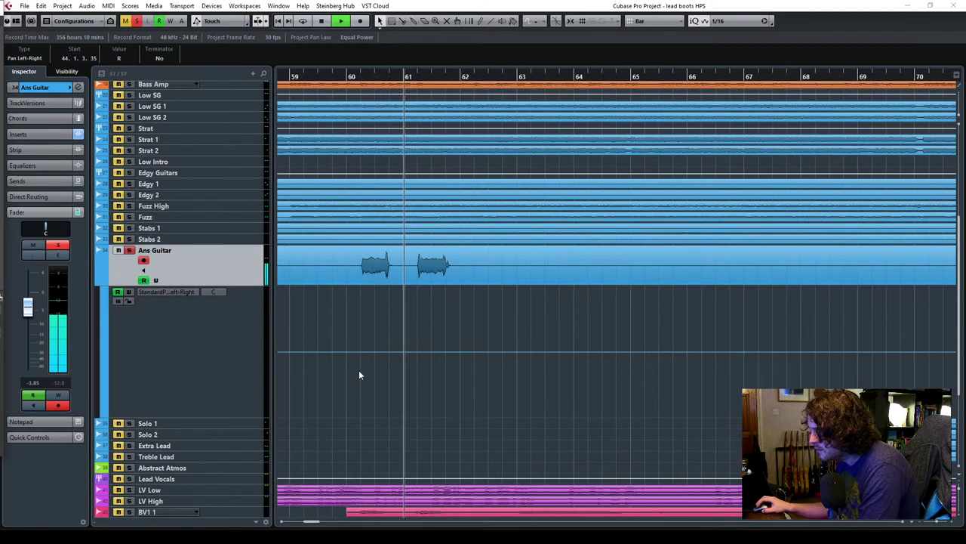
key("F2")
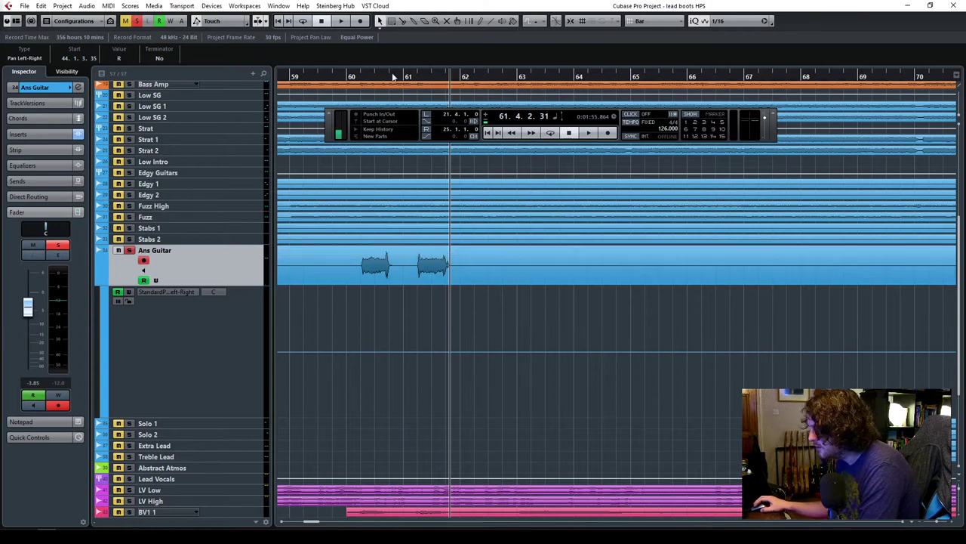
Automate the guitar pan hard left for the bar 60 note, hard right for the bar 61 note and back to centre, and play it back.
left_click(368, 80)
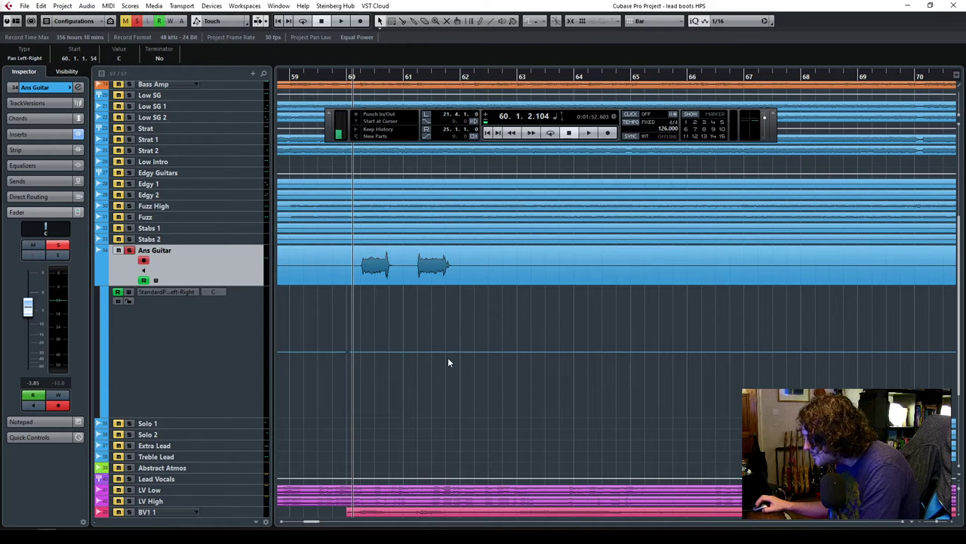
left_click_drag(358, 350, 397, 474)
left_click_drag(458, 373, 456, 446)
key("space")
left_click_drag(311, 522, 321, 522)
key("space")
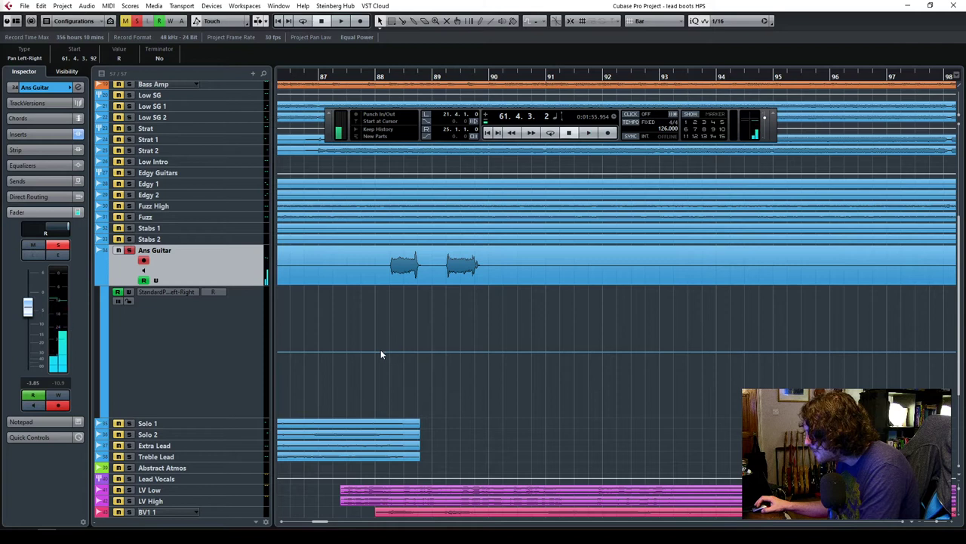
Automate the guitar pan hard left for the bar 88 note and hard right for the bar 89 note, returning to centre at 90.1.1.64.
left_click_drag(386, 353, 481, 417)
left_click(477, 416)
left_click(495, 416)
left_click_drag(496, 417, 485, 358)
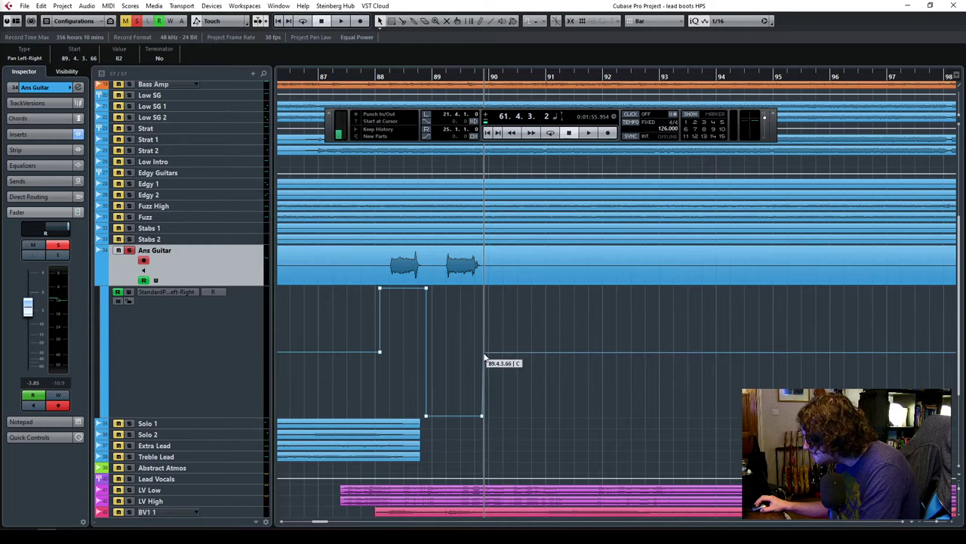
left_click_drag(476, 338, 498, 443)
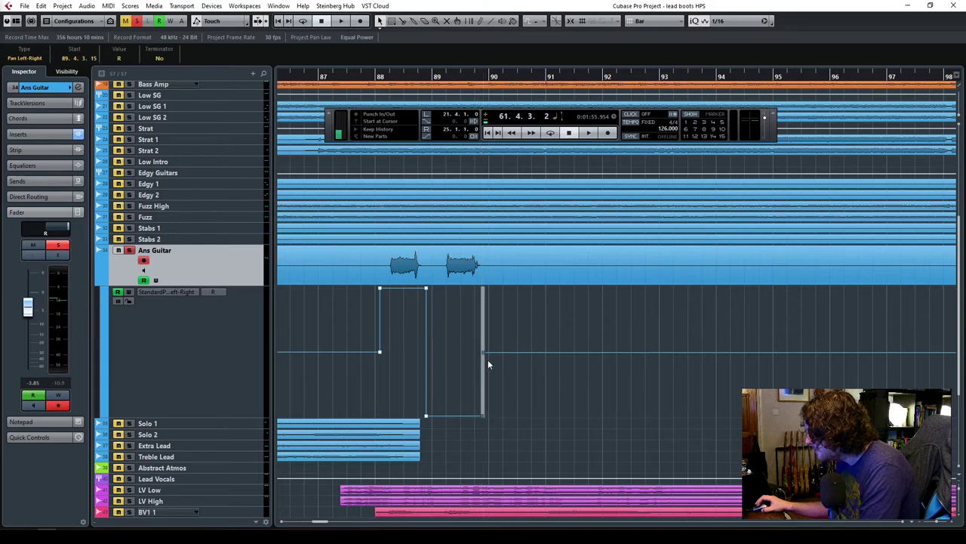
left_click_drag(481, 351, 492, 355)
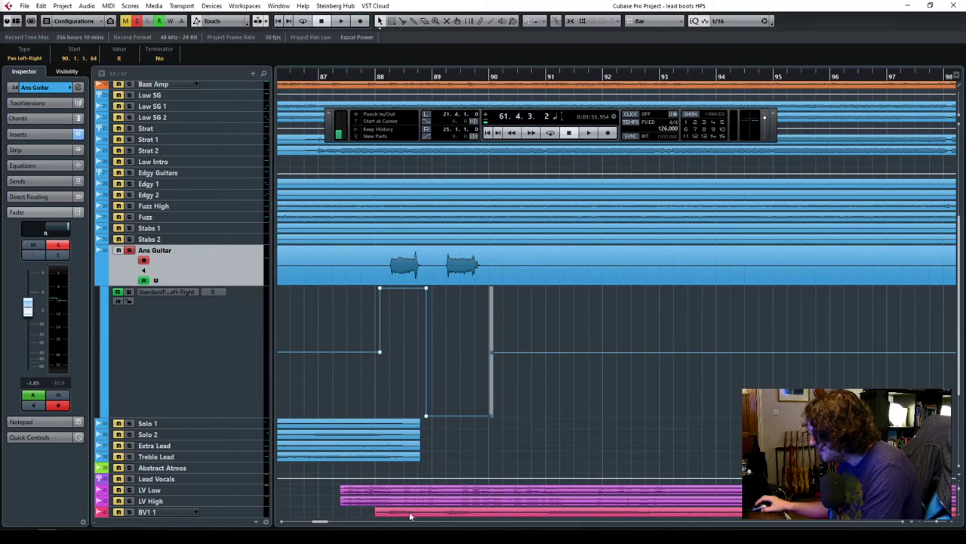
Select and copy the pan automation covering bars 39 to 46, and place the playhead at 99.2.4.94.
left_click_drag(323, 524, 325, 523)
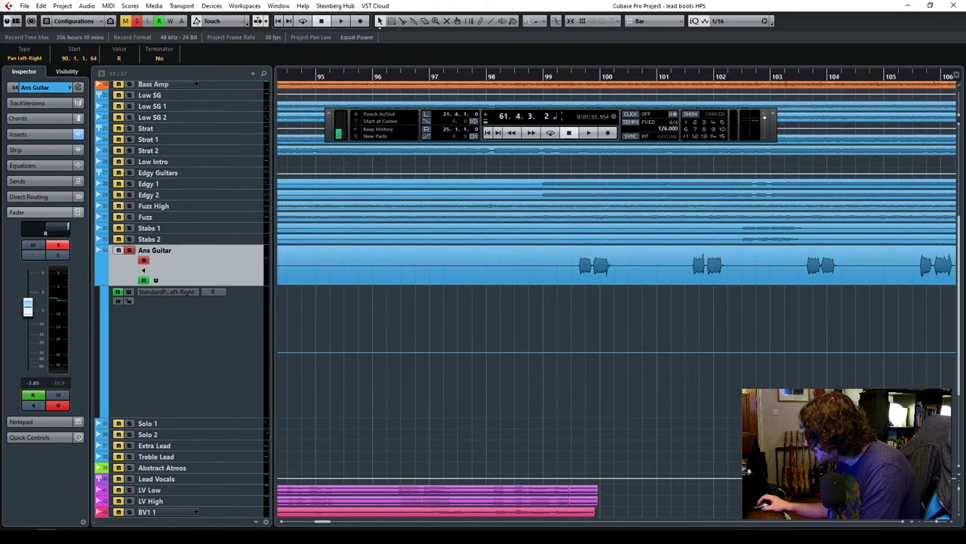
left_click_drag(940, 521, 935, 524)
left_click_drag(457, 427, 548, 285)
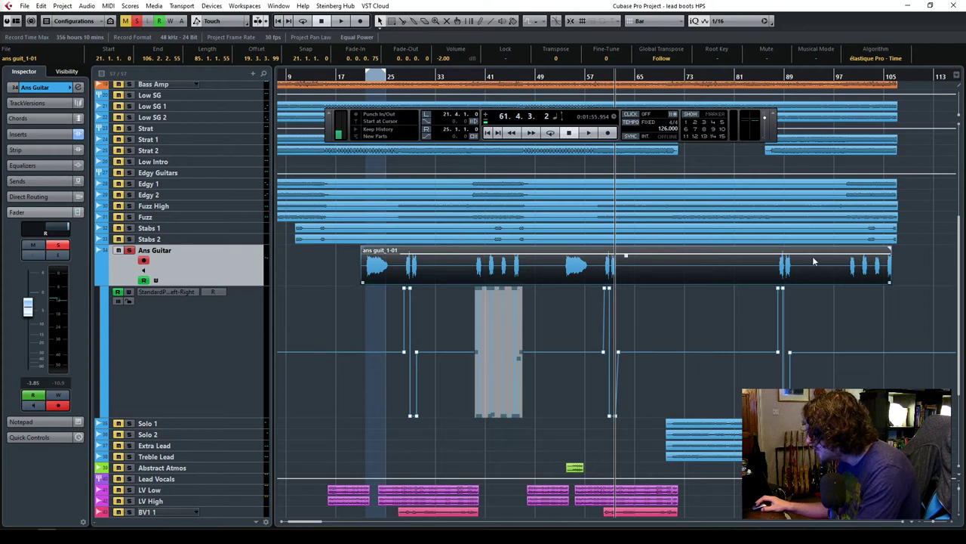
left_click(852, 78)
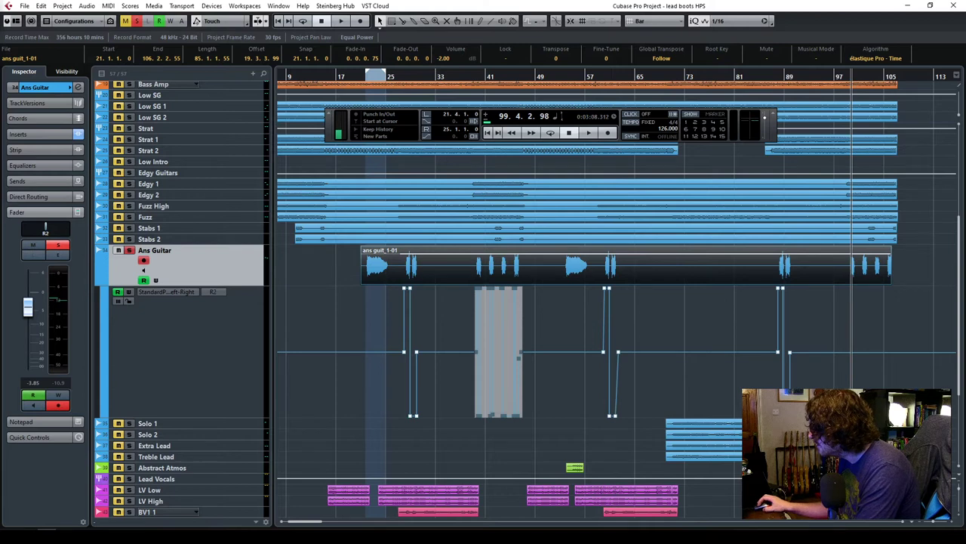
left_click_drag(934, 523, 940, 523)
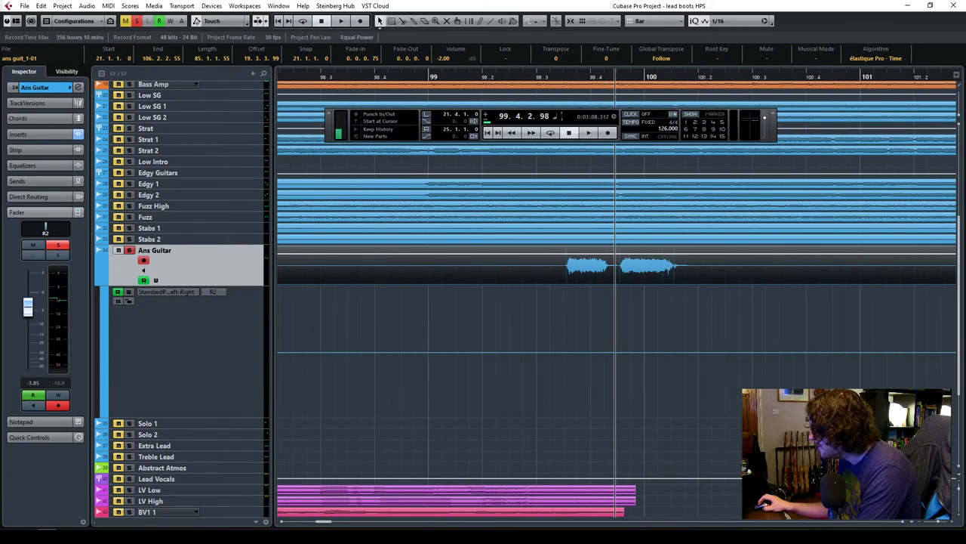
left_click(535, 78)
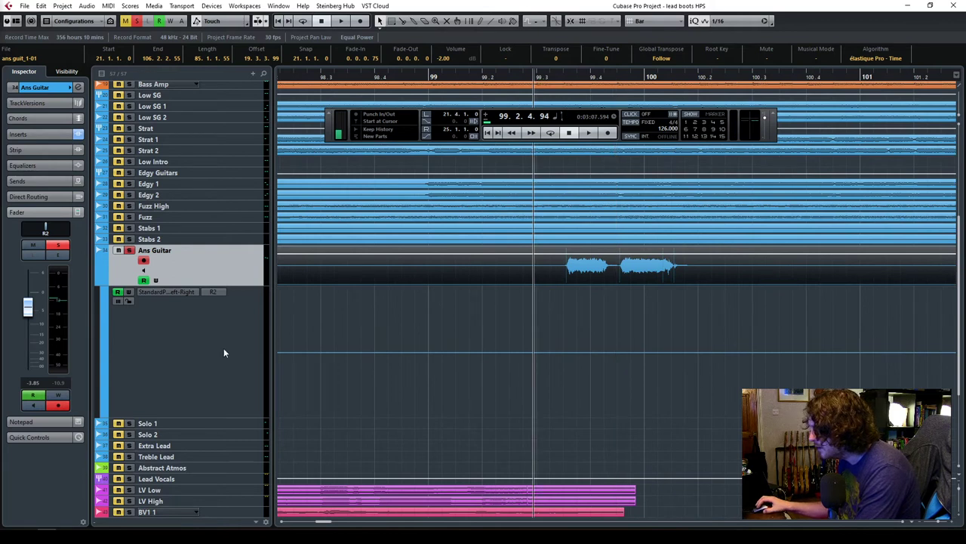
Try to paste the copied pan automation at the playhead, and undo the paste.
key("ctrl+v")
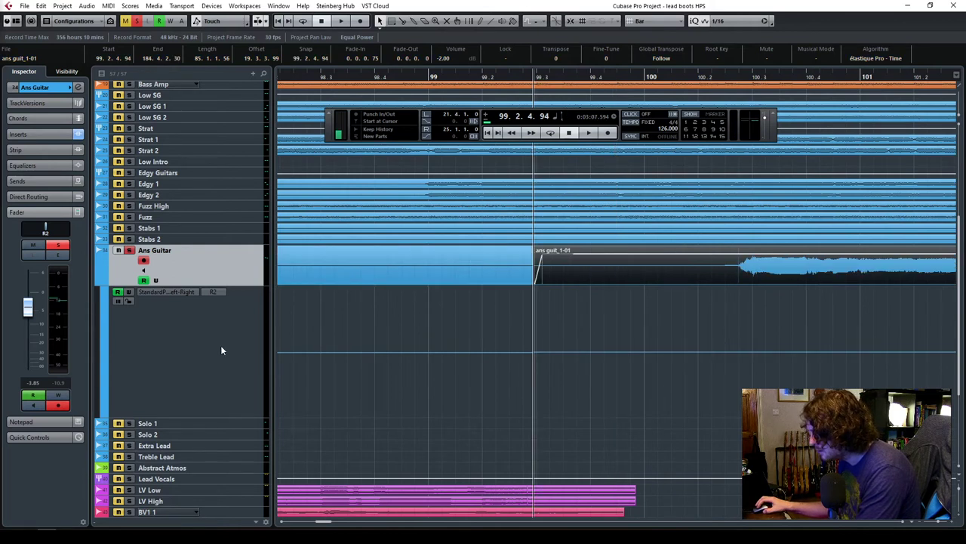
key("ctrl+z")
Copy the bars 39 to 46 pan automation again and paste it into the Ans Guitar pan lane at the playhead.
left_click_drag(941, 523, 935, 526)
left_click_drag(315, 285, 376, 420)
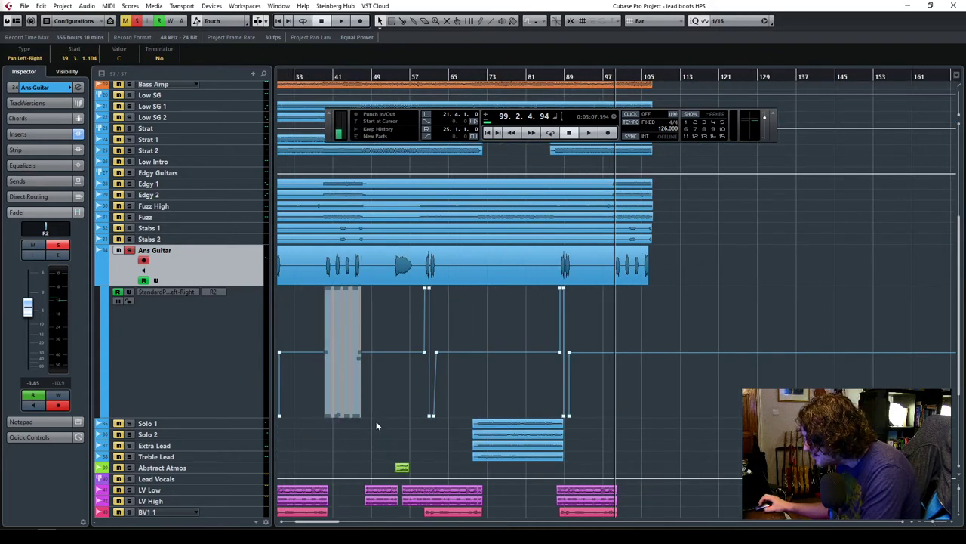
left_click(638, 320)
left_click(193, 359)
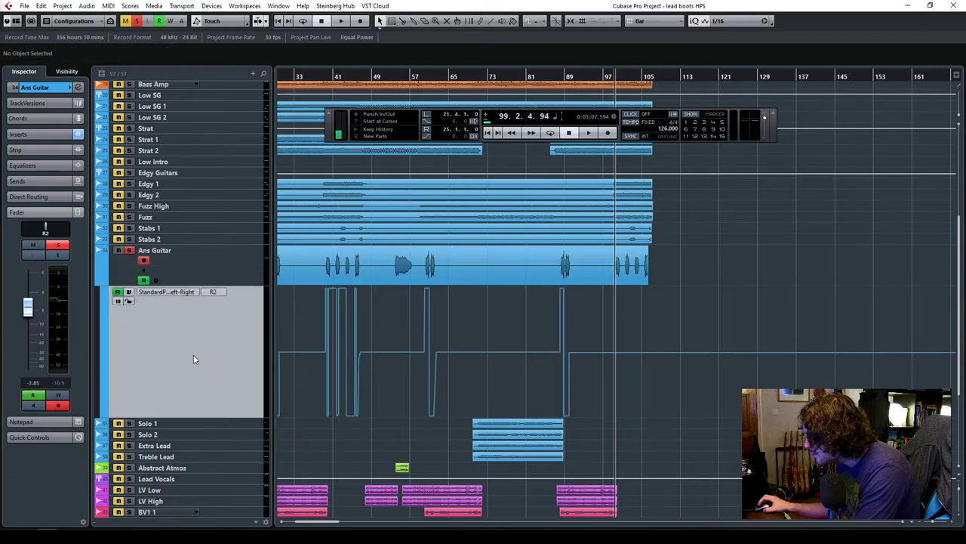
left_click_drag(934, 523, 937, 522)
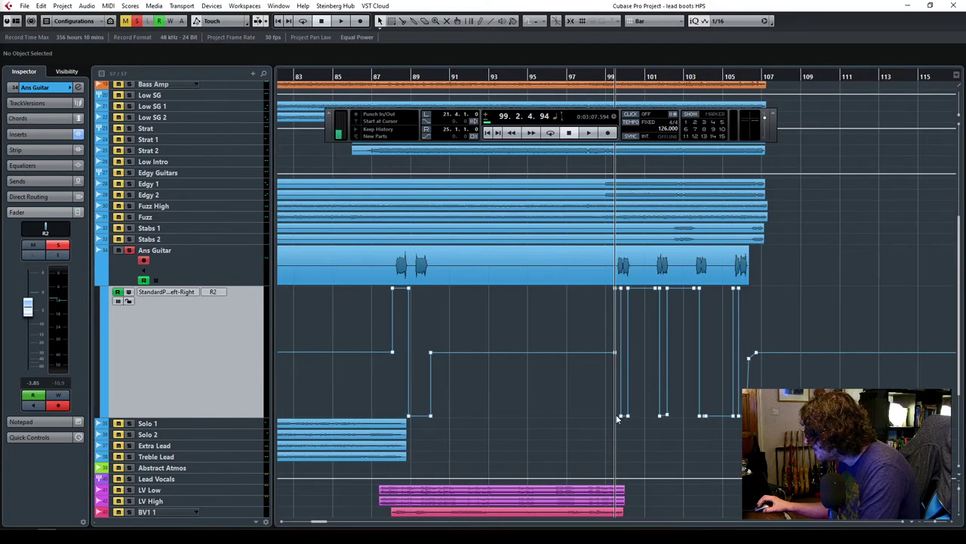
Shift the whole pasted pan automation block slightly later so it starts at 99.3.2.32.
left_click_drag(598, 428, 821, 291)
left_click_drag(938, 526, 941, 522)
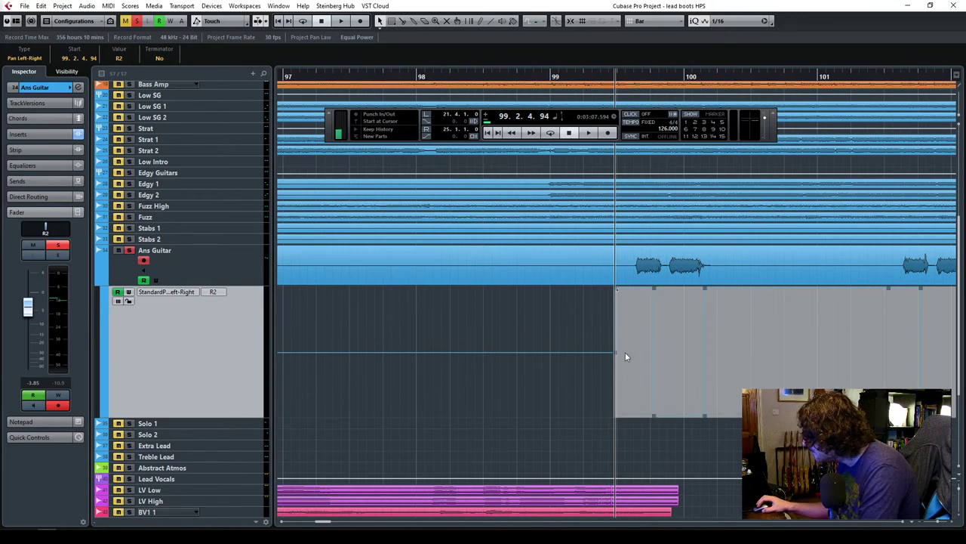
left_click_drag(616, 357, 629, 359)
Play the guitar phrases from bar 99 to bar 106 to check the pasted panning.
key("space")
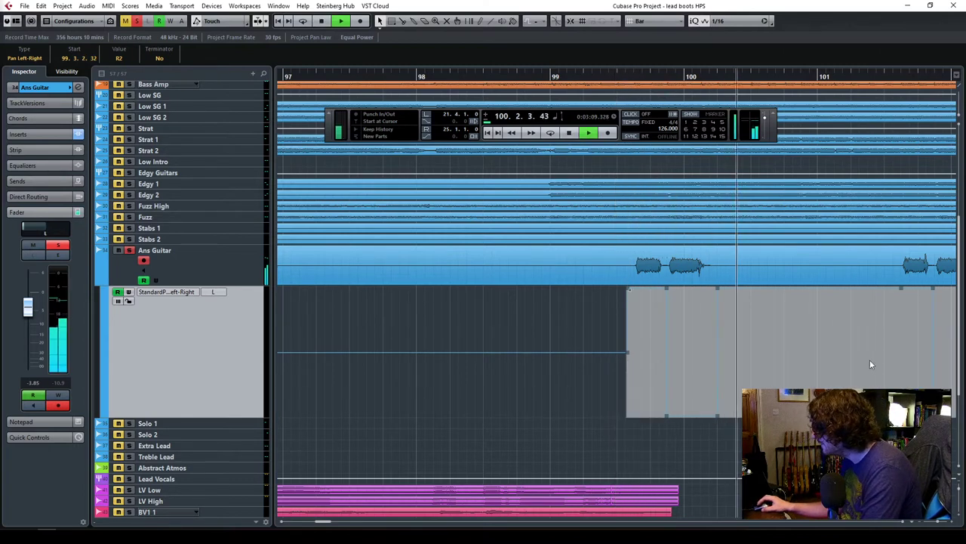
mouse_move(936, 520)
left_mouse_down()
mouse_move(923, 521)
mouse_move(940, 526)
left_mouse_up()
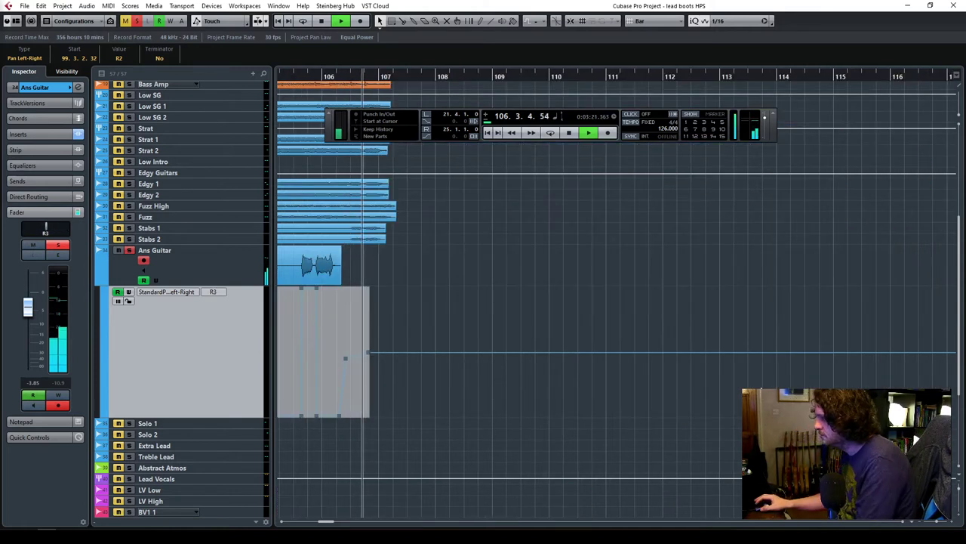
key("space")
Add a hard-right pan point at 105.3.2.4 in the Ans Guitar lane, just ahead of the last phrase.
left_click(301, 78)
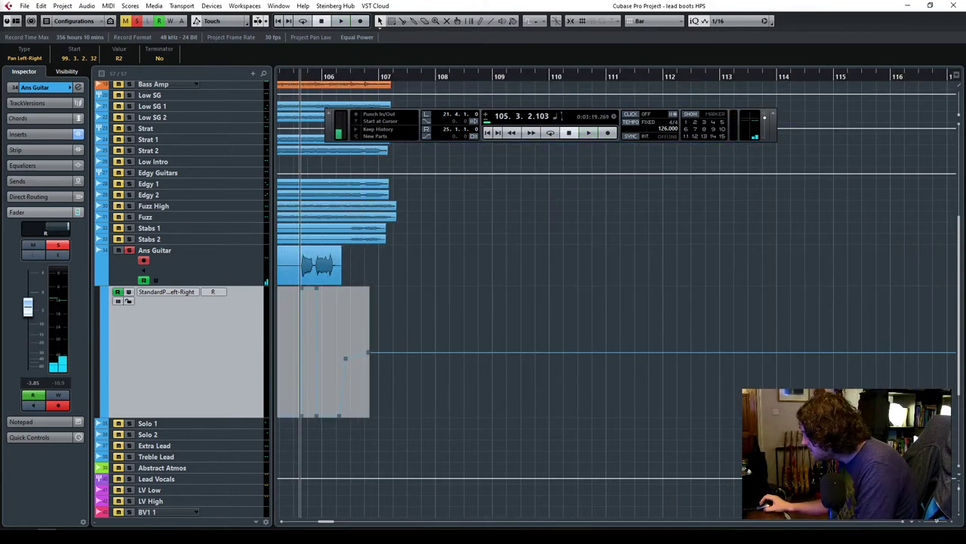
key("h")
key("h")
key("h")
key("h")
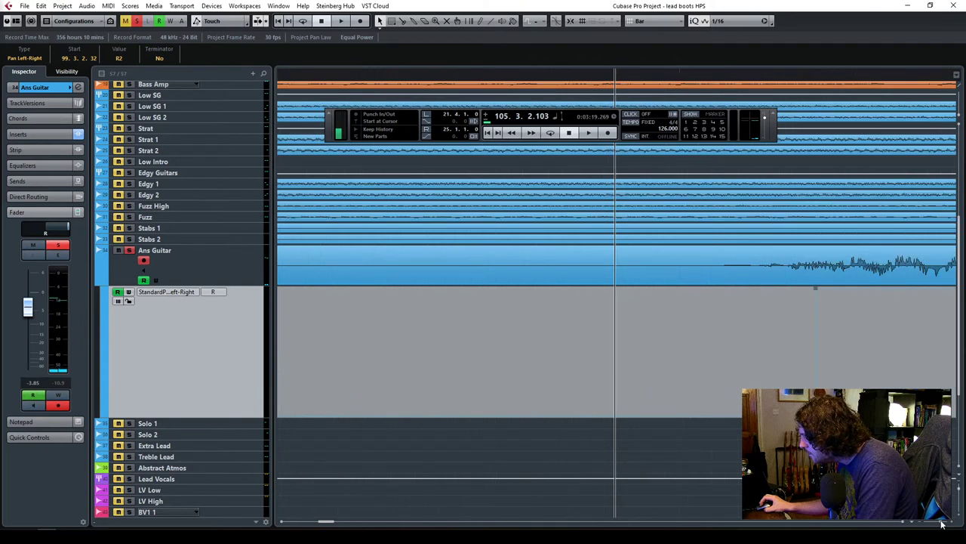
left_click(631, 442)
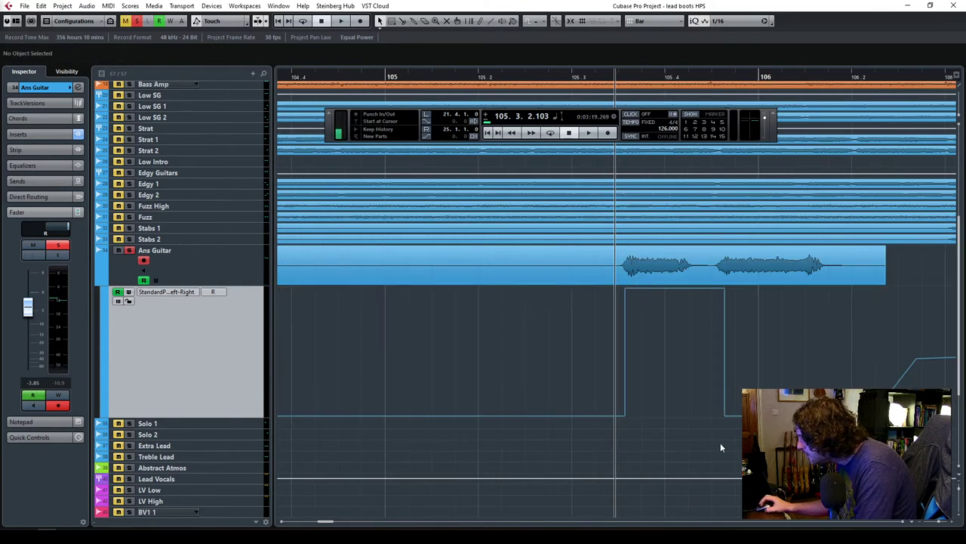
left_click_drag(604, 299, 605, 286)
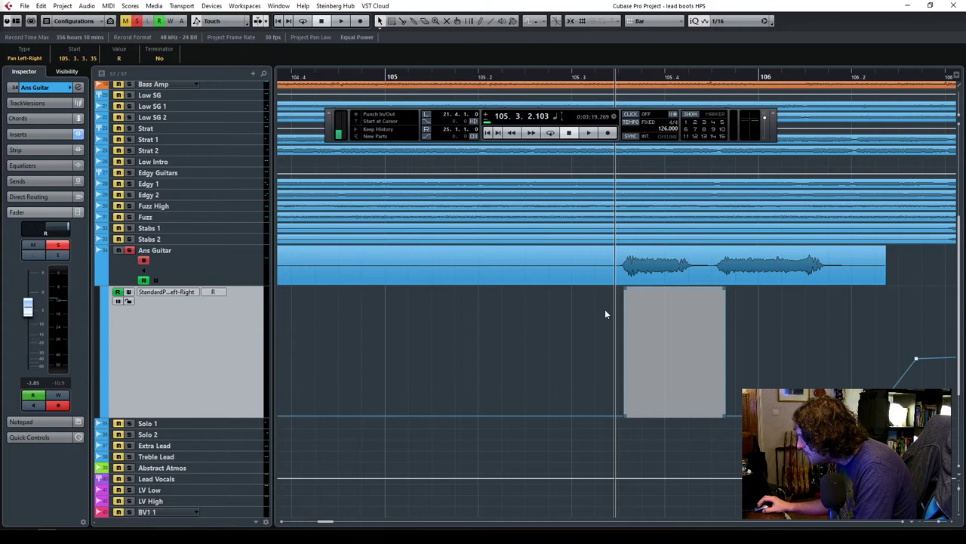
left_click(622, 412)
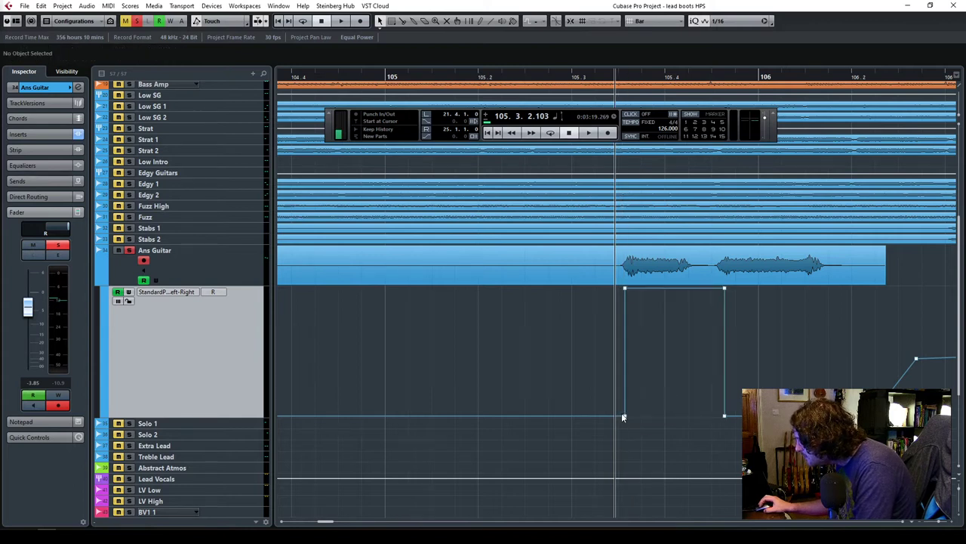
left_click(597, 415)
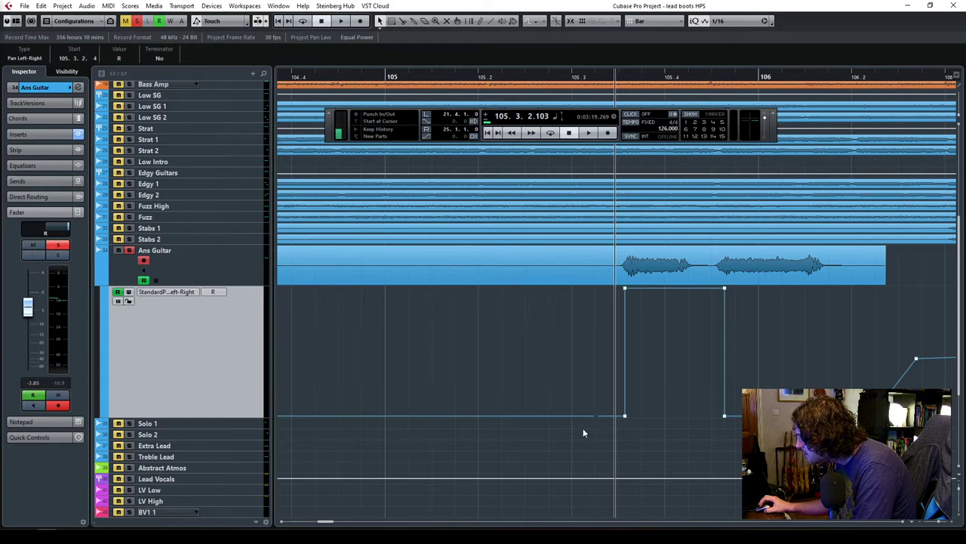
Move the last phrase's switch to hard left to 105.3.2.66 and its switch back to hard right to 105.4.2.88.
left_click_drag(761, 288, 761, 290)
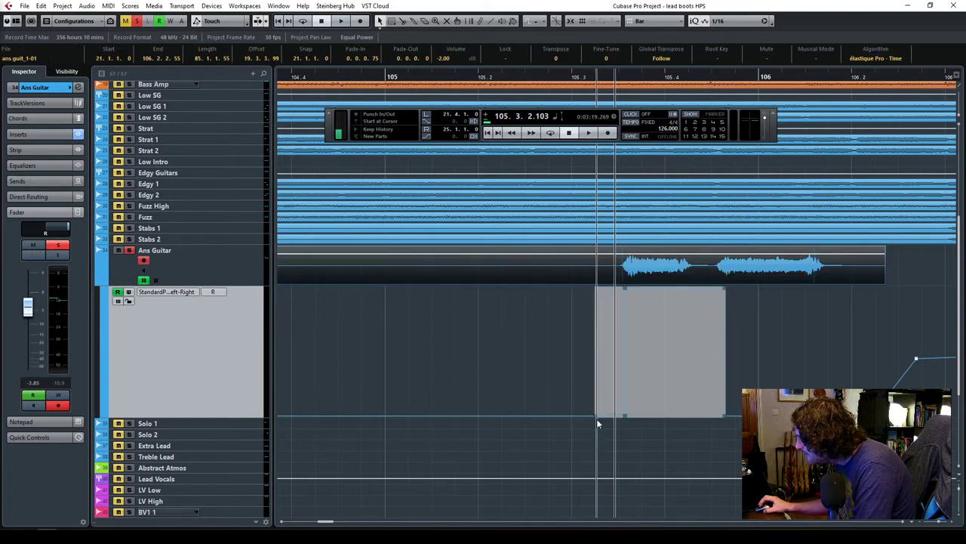
mouse_move(626, 415)
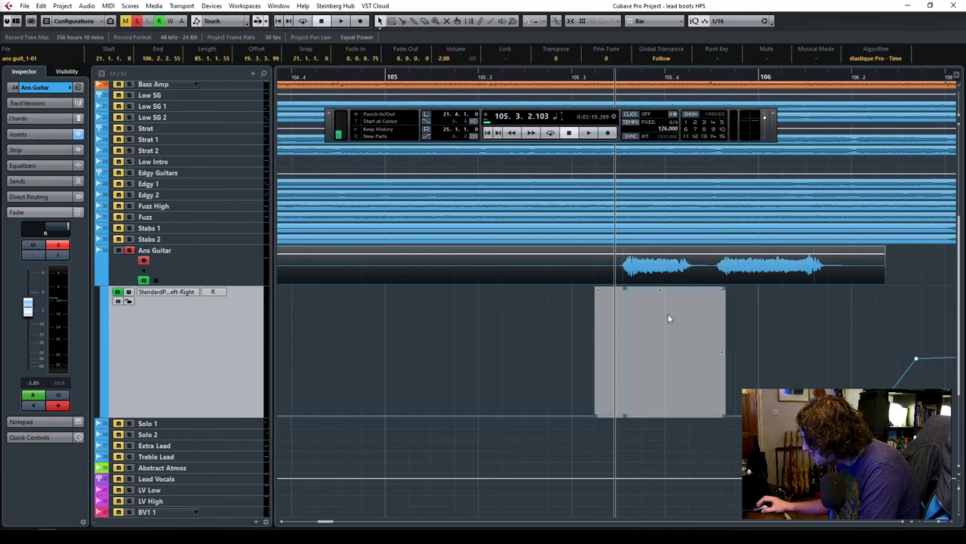
left_click(622, 303)
left_click_drag(625, 418, 608, 416)
left_click_drag(629, 291, 610, 289)
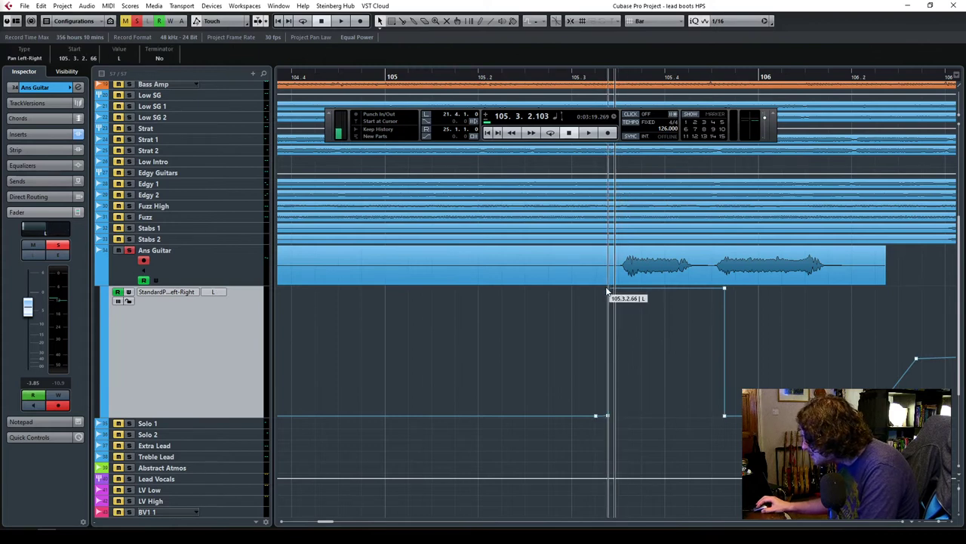
left_click_drag(723, 289, 705, 289)
left_click_drag(724, 416, 704, 418)
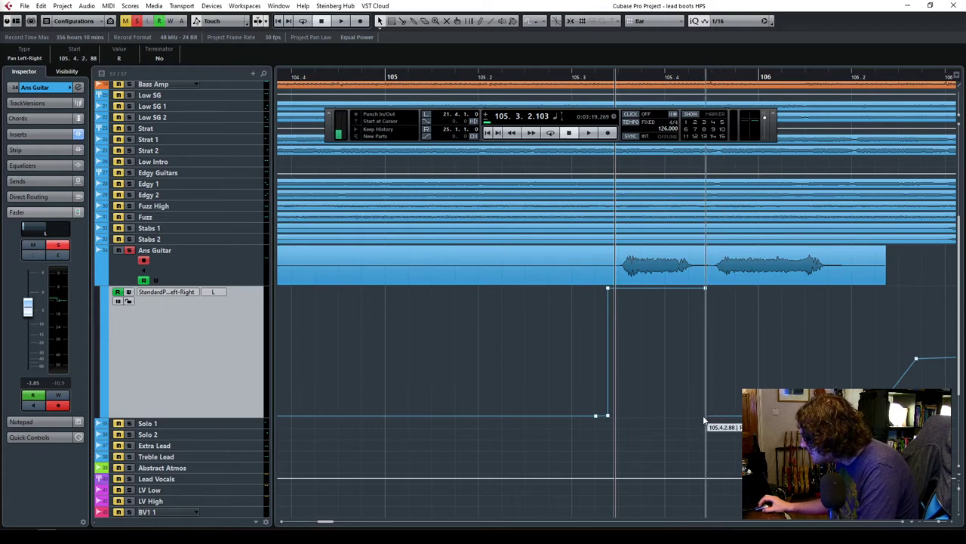
Play the final Ans Guitar phrase from 105.3 to check the adjusted pan switches.
left_click(591, 76)
key("space")
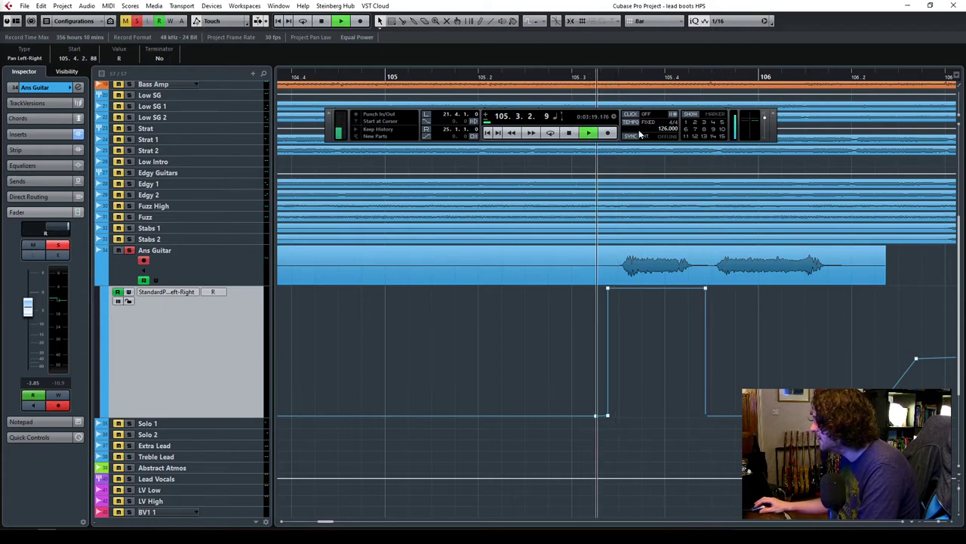
key("g")
key("g")
key("g")
key("g")
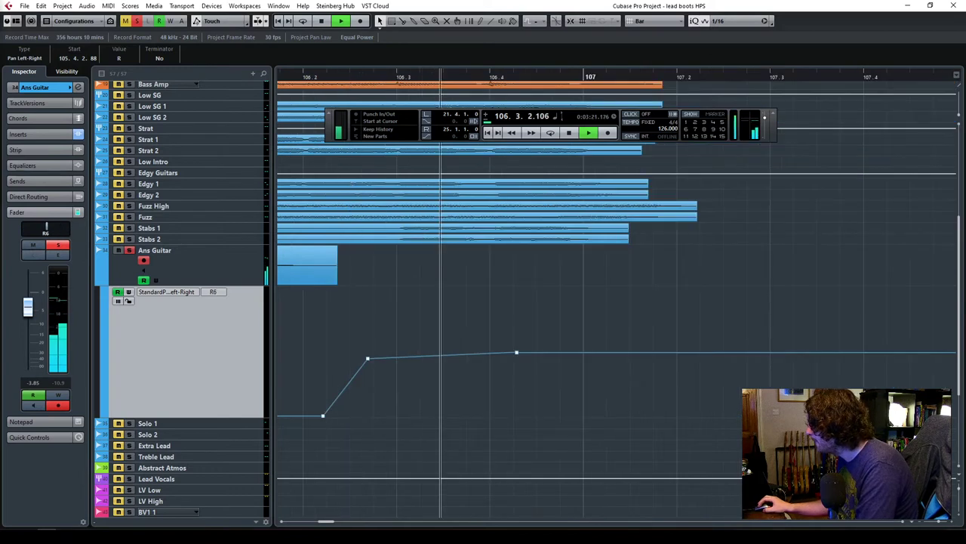
key("space")
Play the song from about bar 20 and unsolo Ans Guitar to bring back the rest of the mix.
key("g")
key("g")
key("g")
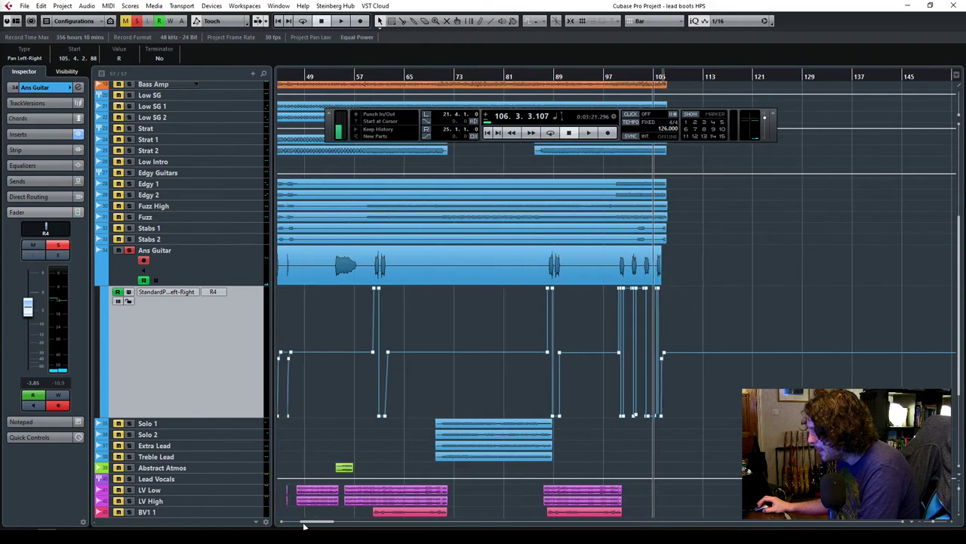
left_click_drag(317, 522, 298, 523)
left_click(400, 78)
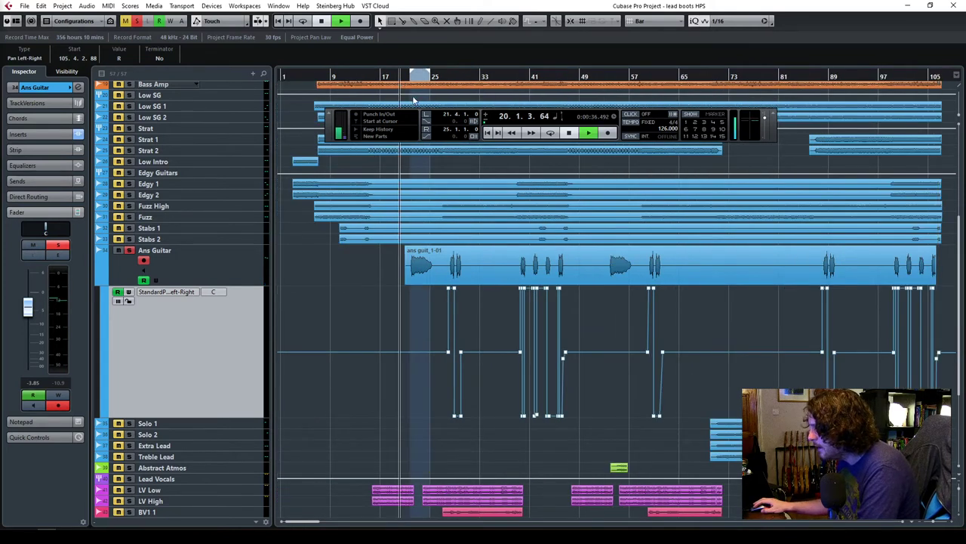
key("space")
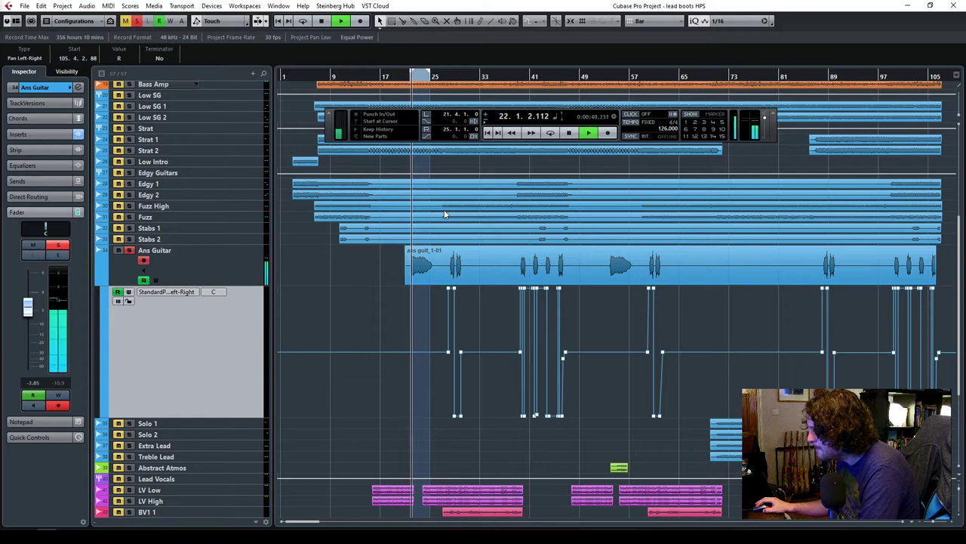
left_click(128, 250)
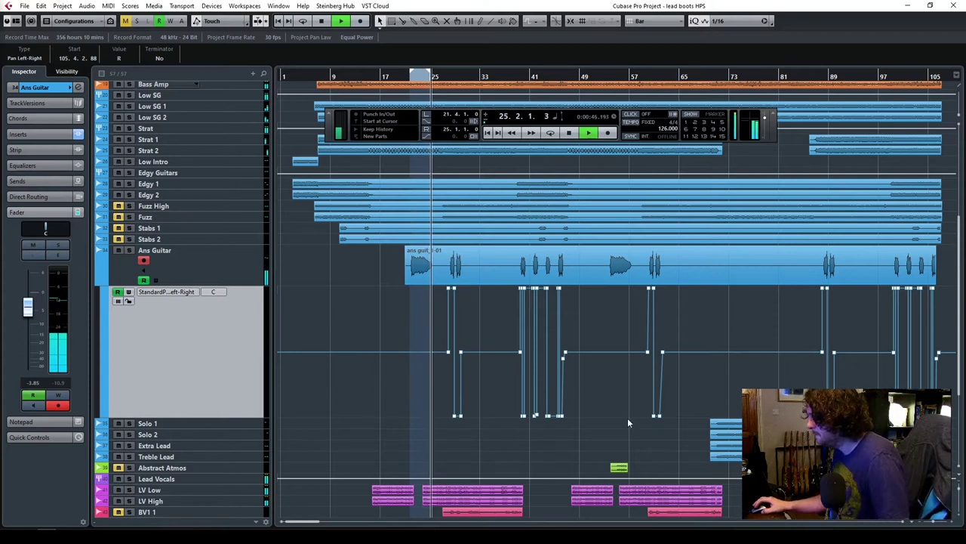
Listen to the panned Ans Guitar phrases from bar 27 to bar 49 within the mix.
left_click(939, 523)
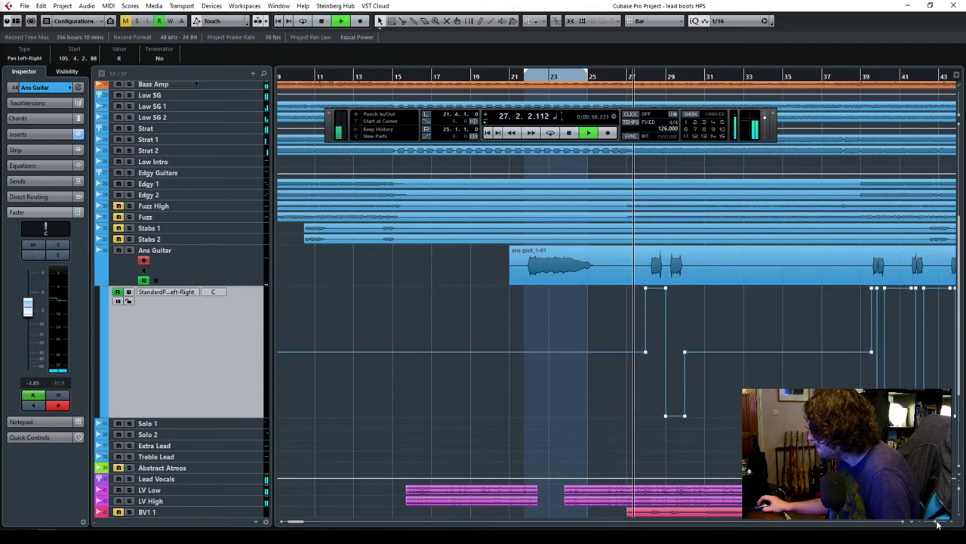
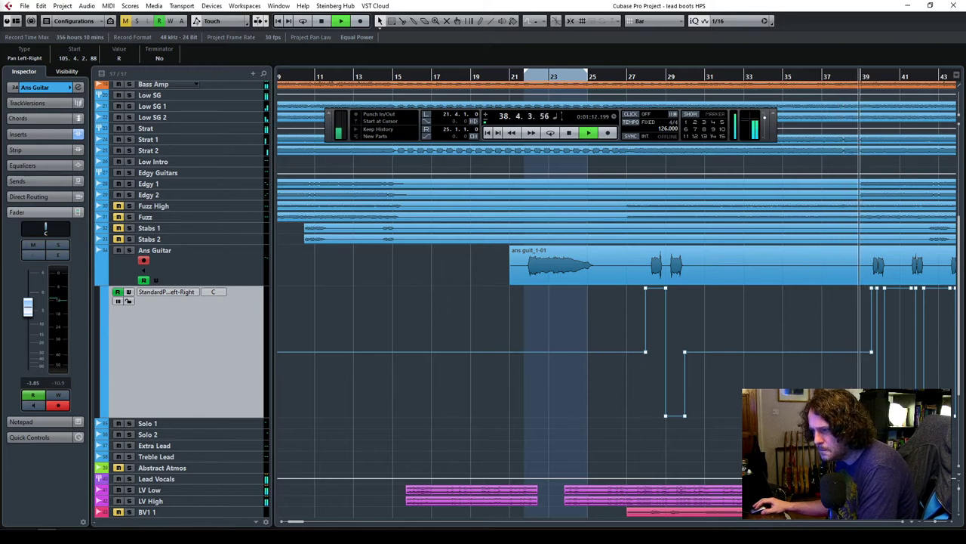
key("F2")
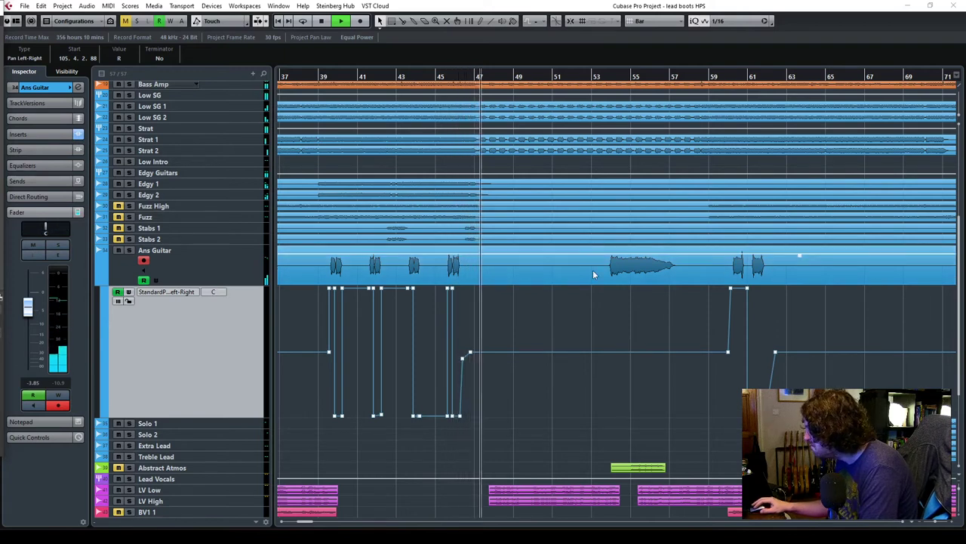
key("F2")
left_click(929, 523)
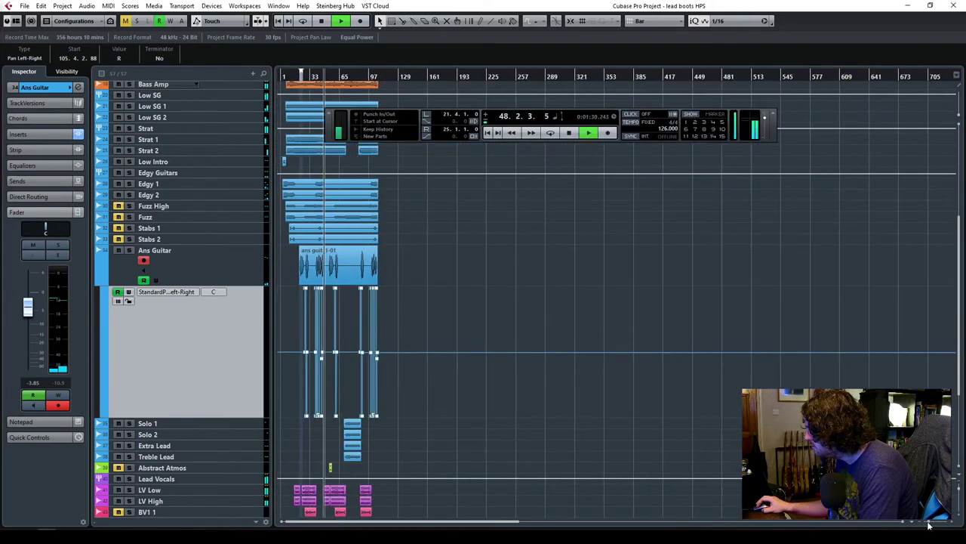
key("h")
key("h")
key("h")
key("h")
key("h")
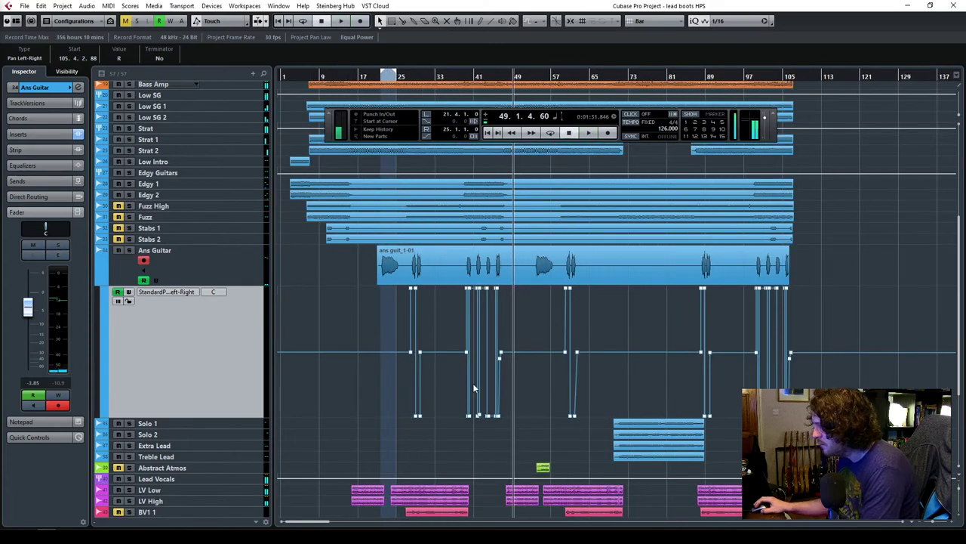
Solo the Fuzz High track and play it from the start of its part in bar 6.
scroll(534, 421, "down", 5)
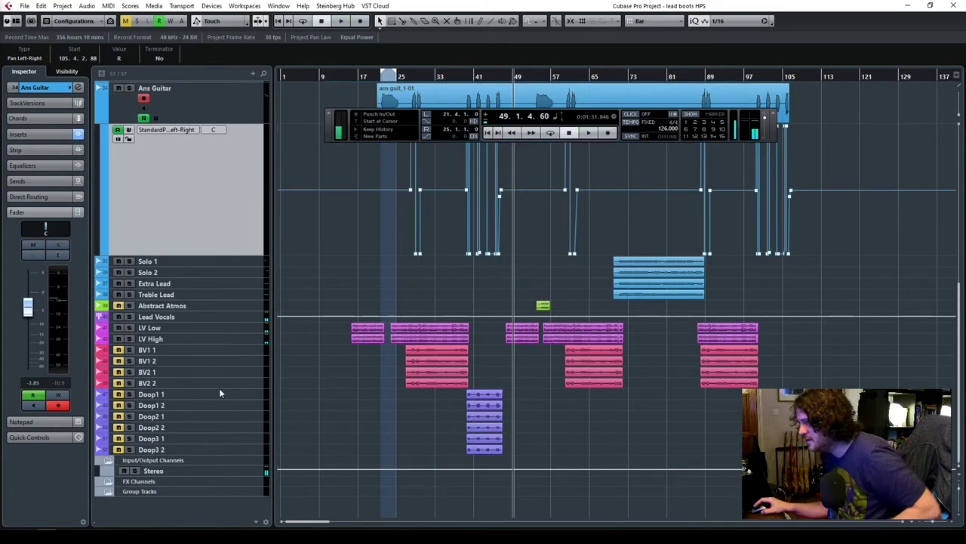
scroll(221, 387, "up", 8)
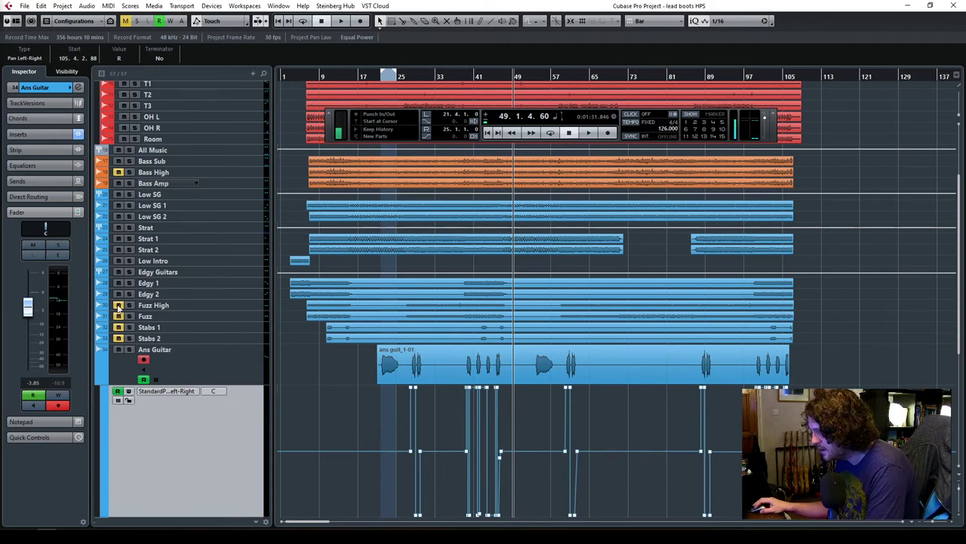
left_click(192, 307)
left_click(202, 317)
left_click(308, 79)
left_click(129, 306)
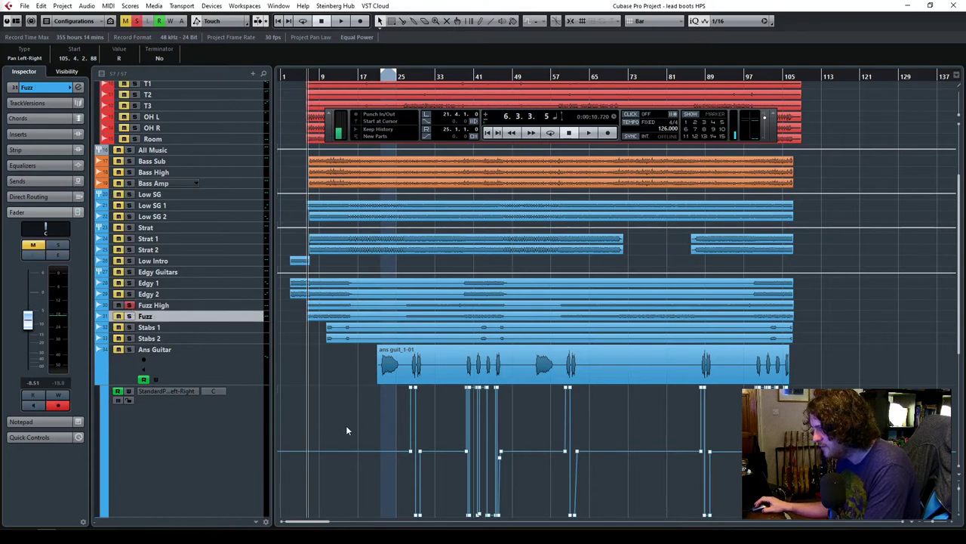
key("space")
Enlarge the track view and solo the Fuzz track to compare the two fuzz guitars from bar 6.
left_click_drag(933, 524, 924, 521)
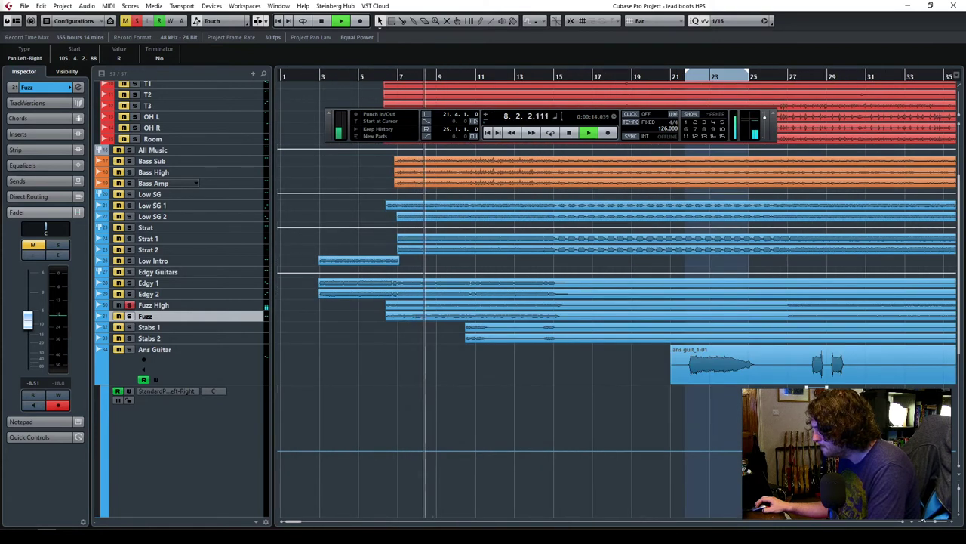
left_click(959, 518)
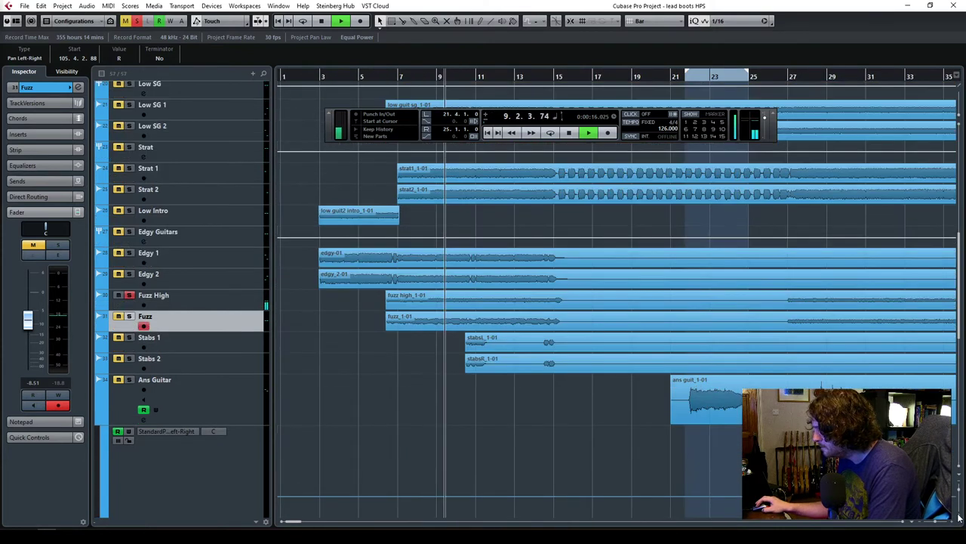
left_click(959, 518)
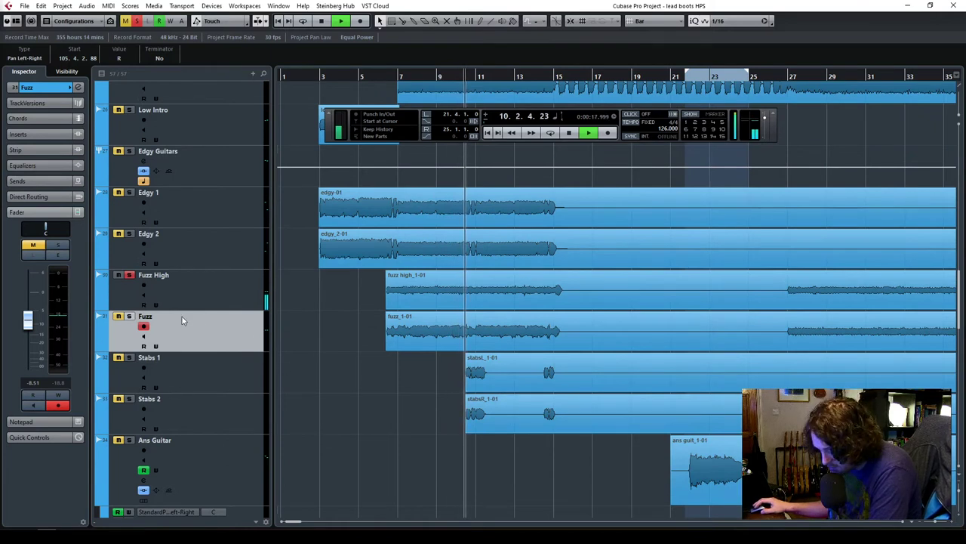
left_click(128, 316)
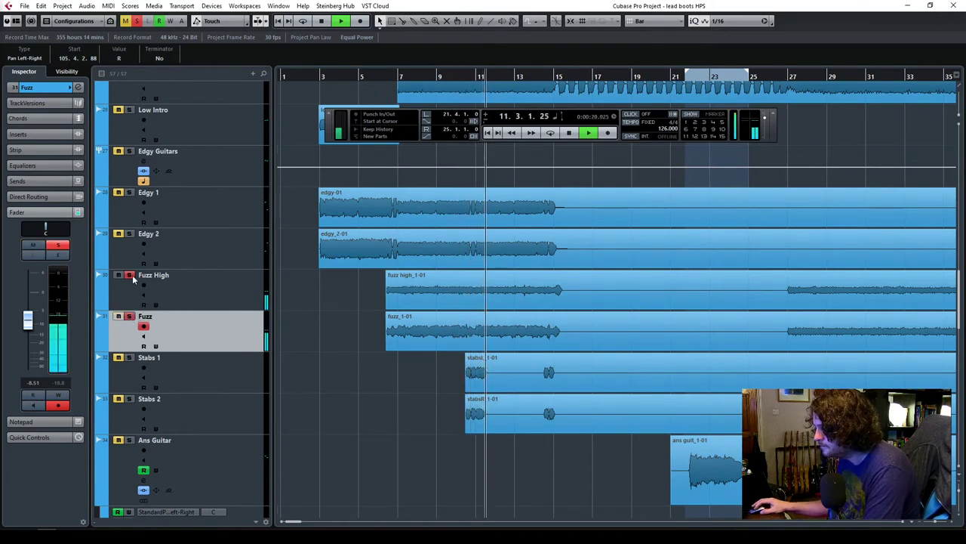
left_click(390, 79)
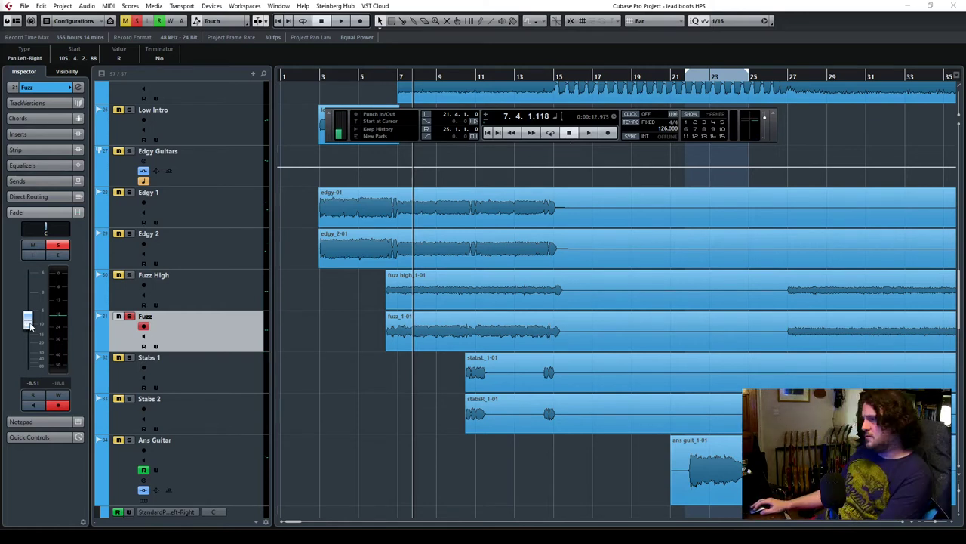
Route the outputs of the Fuzz High and Fuzz tracks to the All Music group.
left_click(209, 292)
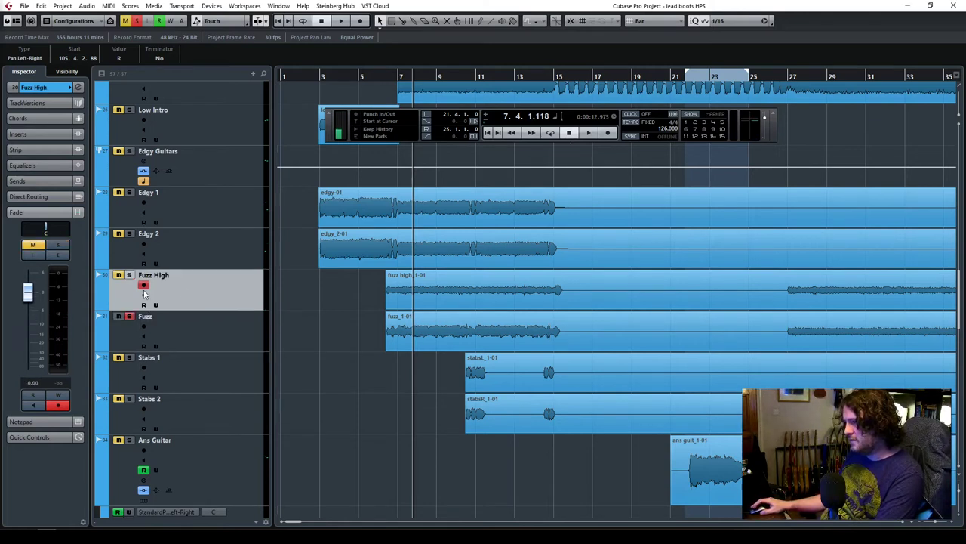
left_click(212, 249)
left_click(217, 298)
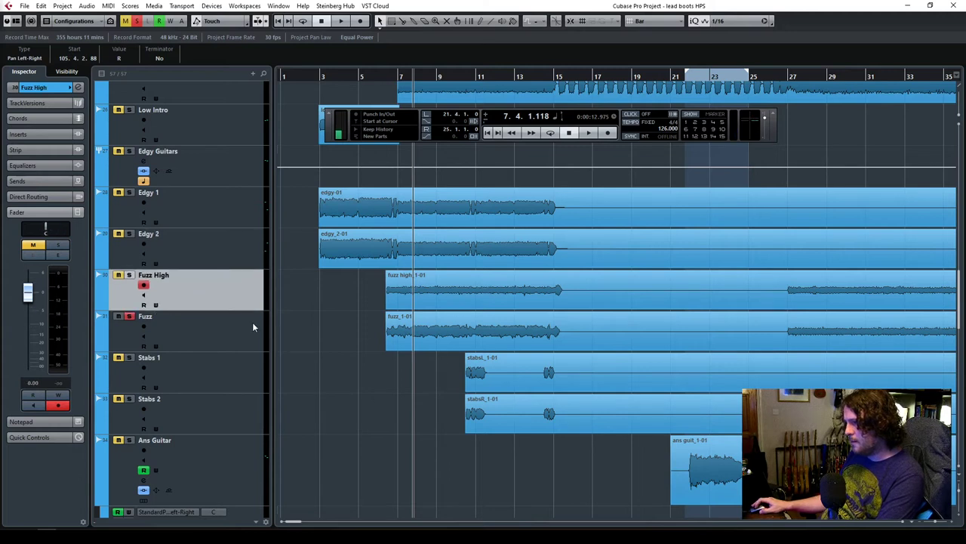
left_click(32, 86)
left_click(27, 184)
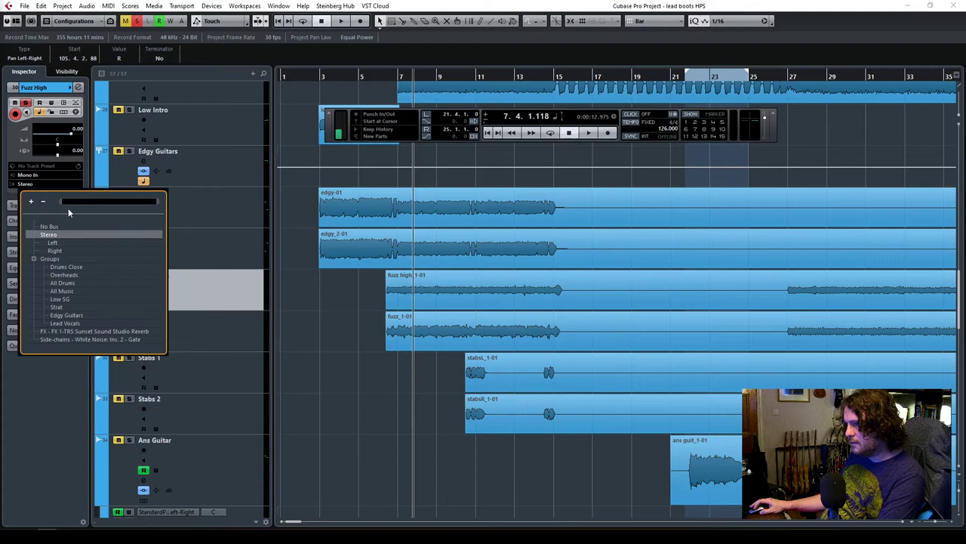
left_click(67, 292)
left_click(207, 326)
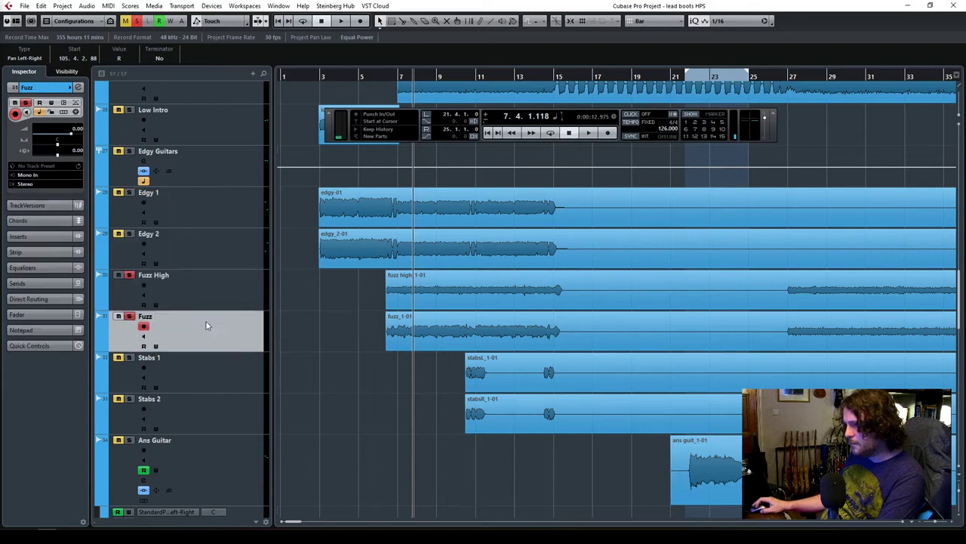
left_click(27, 184)
left_click(69, 293)
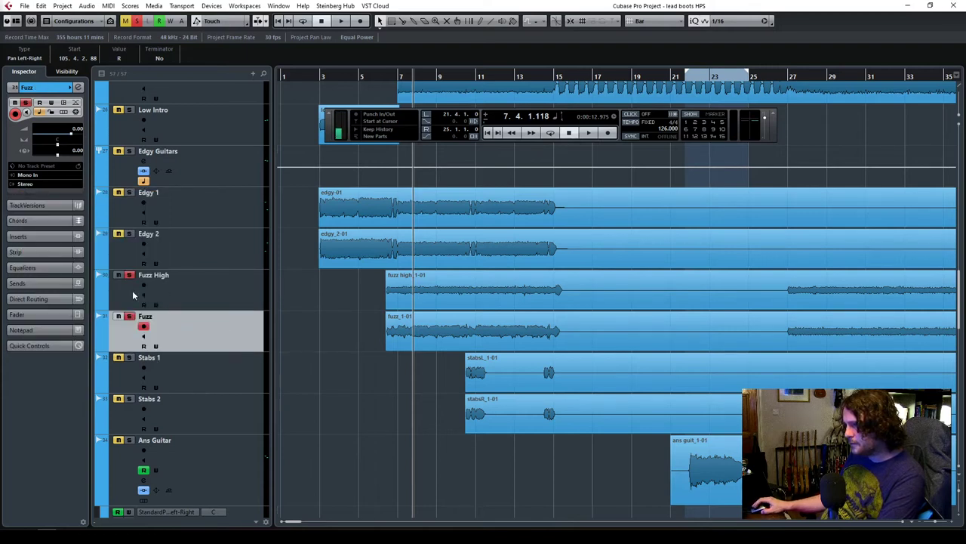
Play the two fuzz guitars together from bar 6, and take Fuzz out of solo to hear Fuzz High alone.
left_click(390, 81)
key("space")
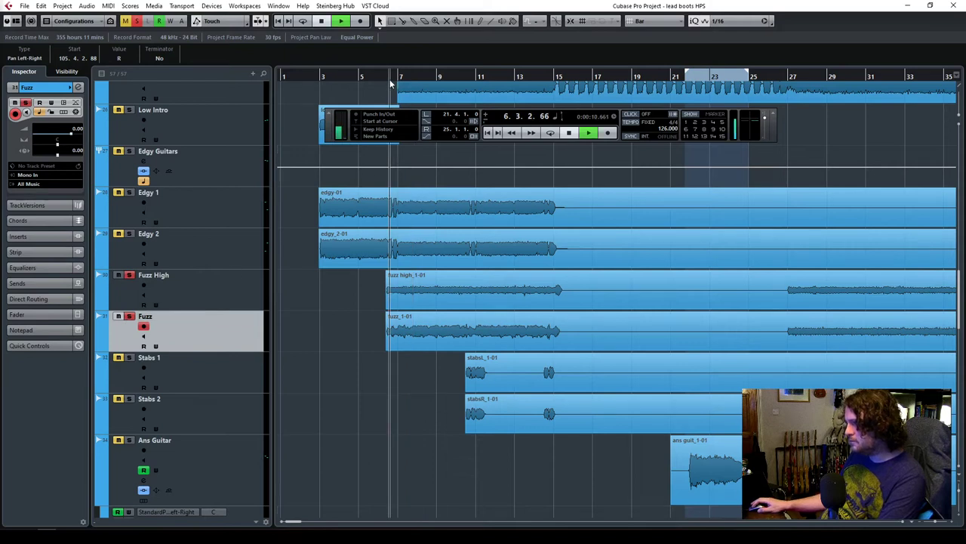
left_click(381, 78)
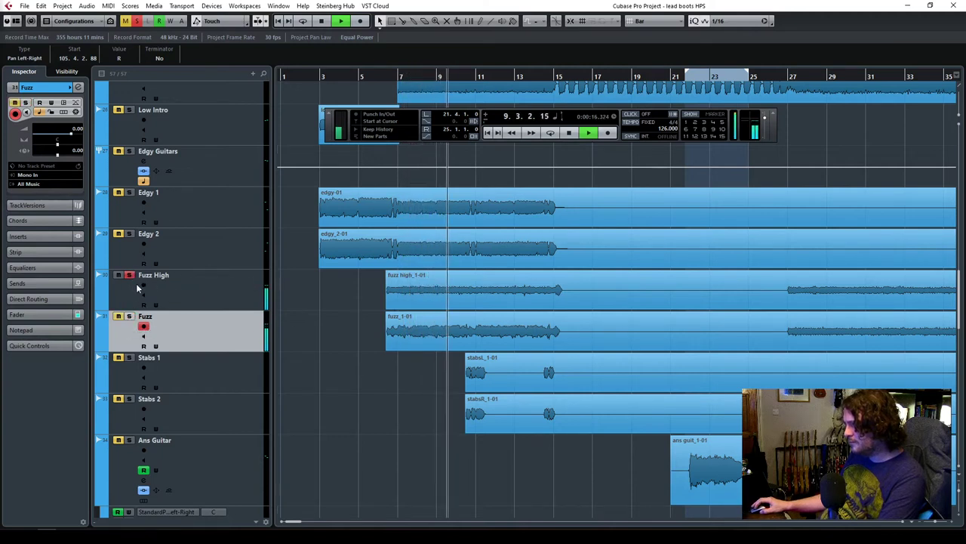
left_click(391, 80)
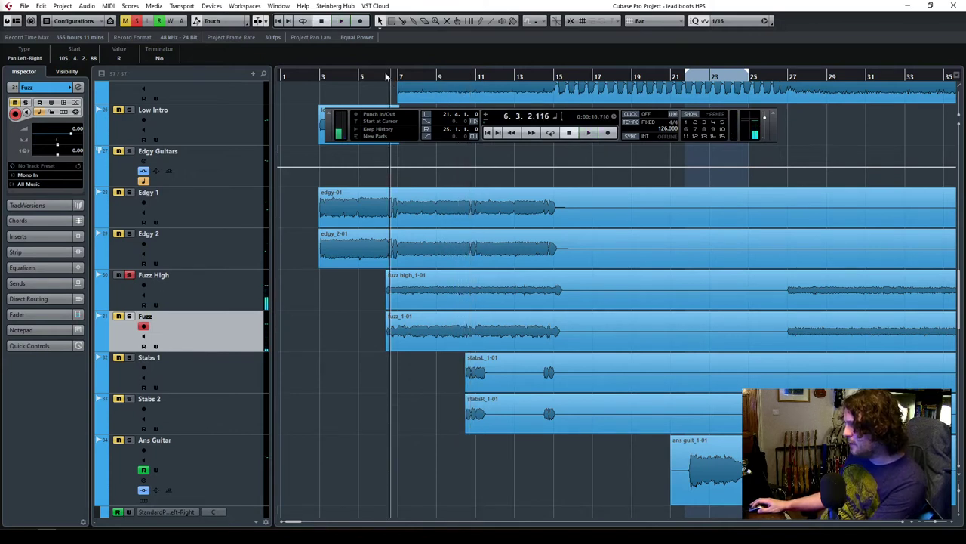
left_click(384, 78)
Load the PuigTec EQP1A Mono equalizer in the first insert slot of the Fuzz High track and start playback.
left_click(198, 302)
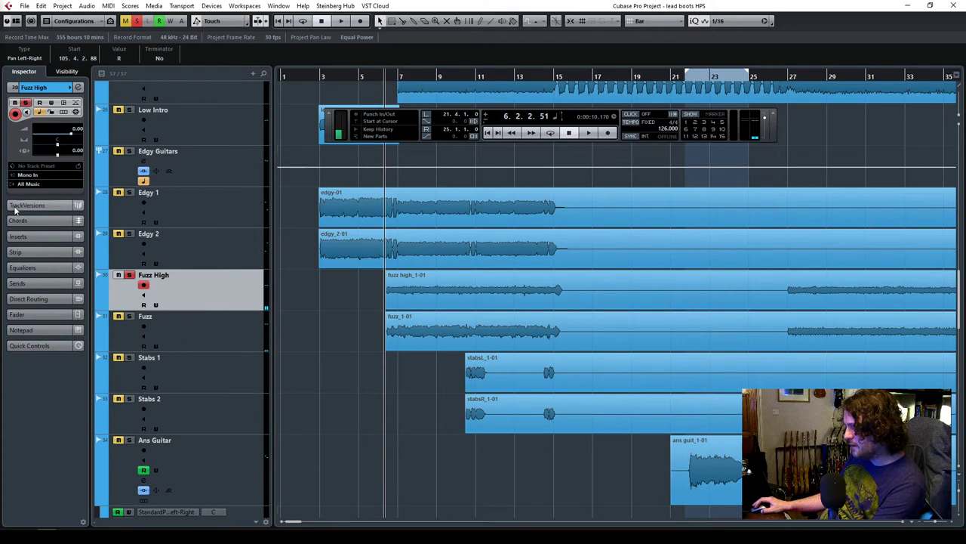
left_click(40, 237)
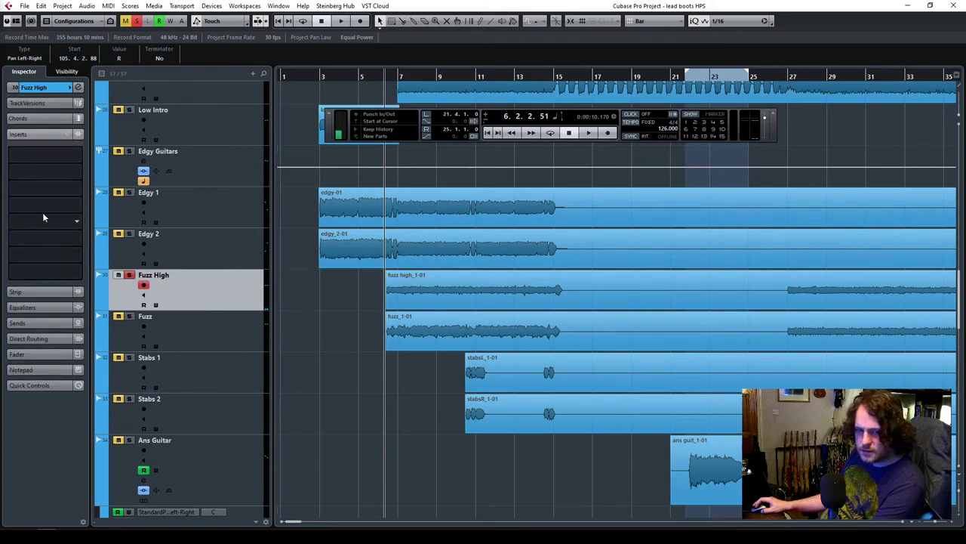
left_click(57, 160)
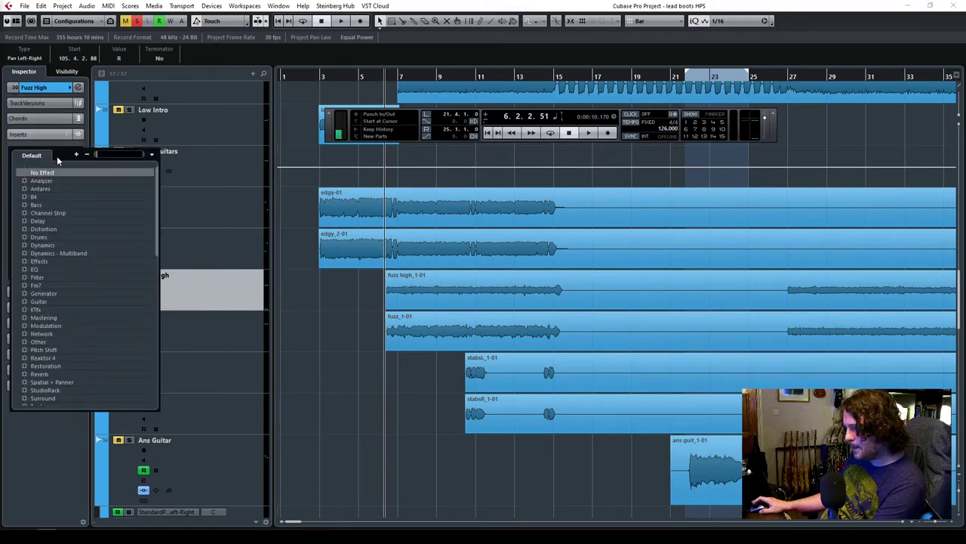
type("1a")
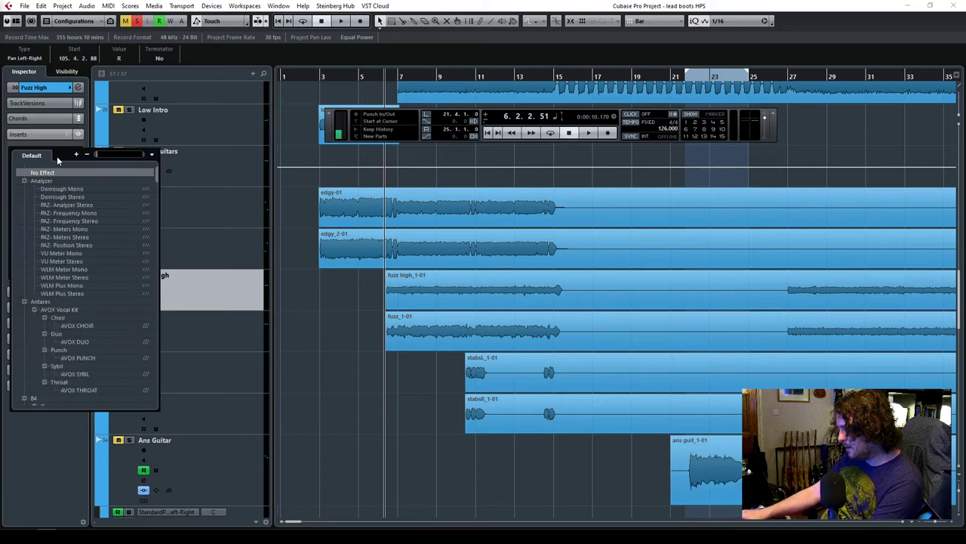
left_click(79, 183)
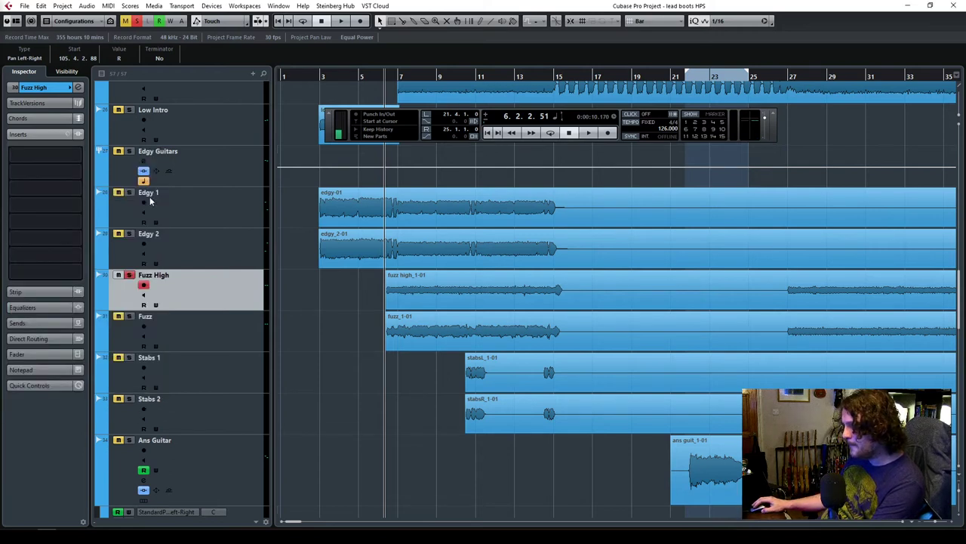
left_click_drag(358, 322, 546, 175)
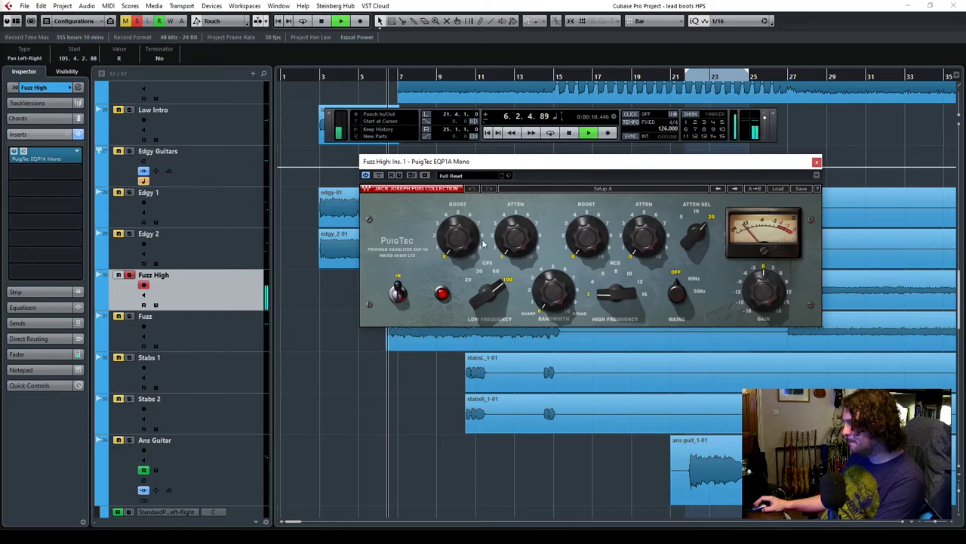
On Fuzz High's PuigTec, set low frequency to 60 Hz with attenuation about 7 and boost about 4, widen the bandwidth, and set high boost about 4.
left_click_drag(493, 285, 489, 291)
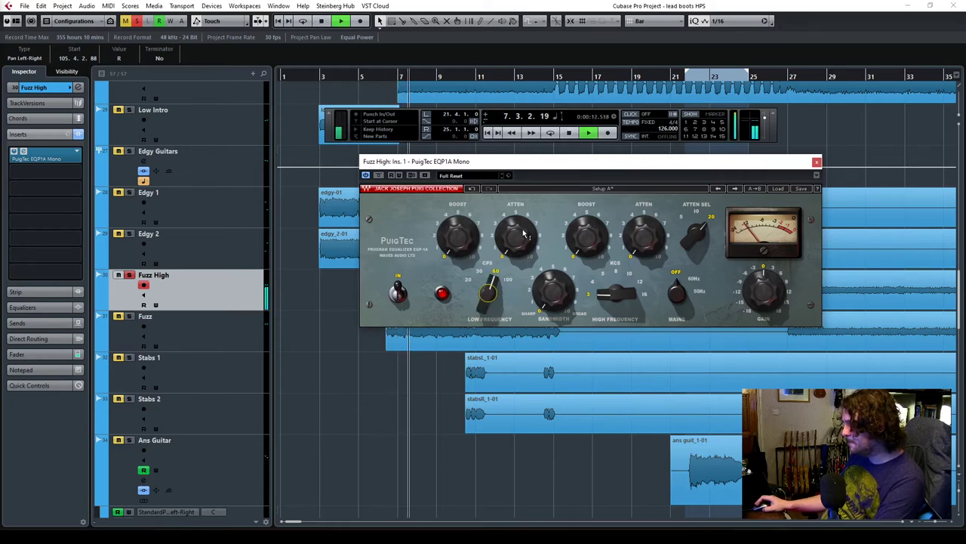
left_click_drag(515, 236, 515, 227)
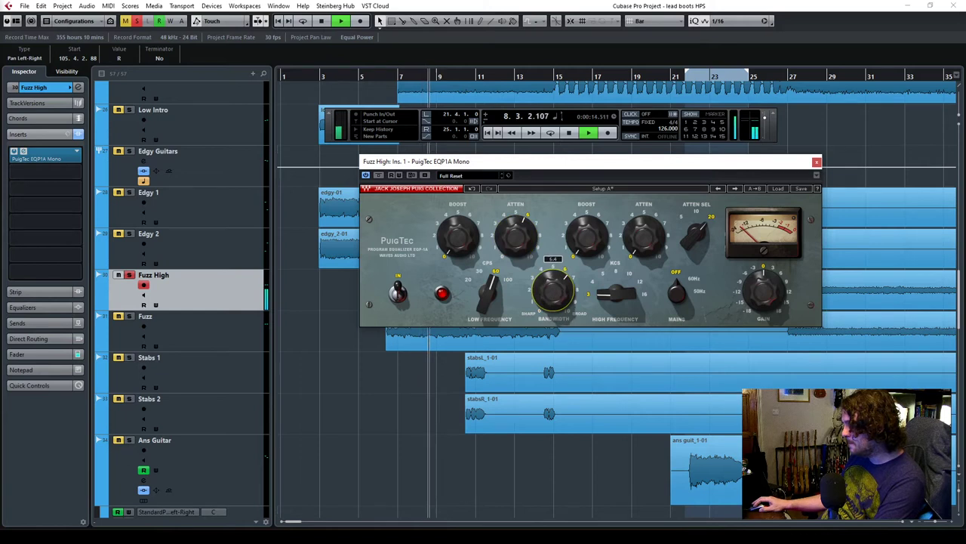
left_click_drag(459, 239, 459, 225)
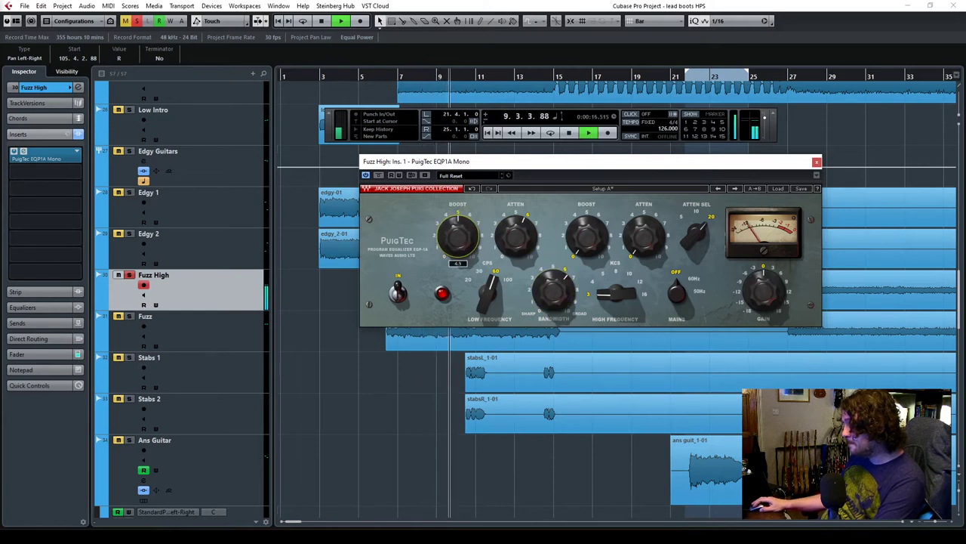
left_click_drag(489, 290, 488, 294)
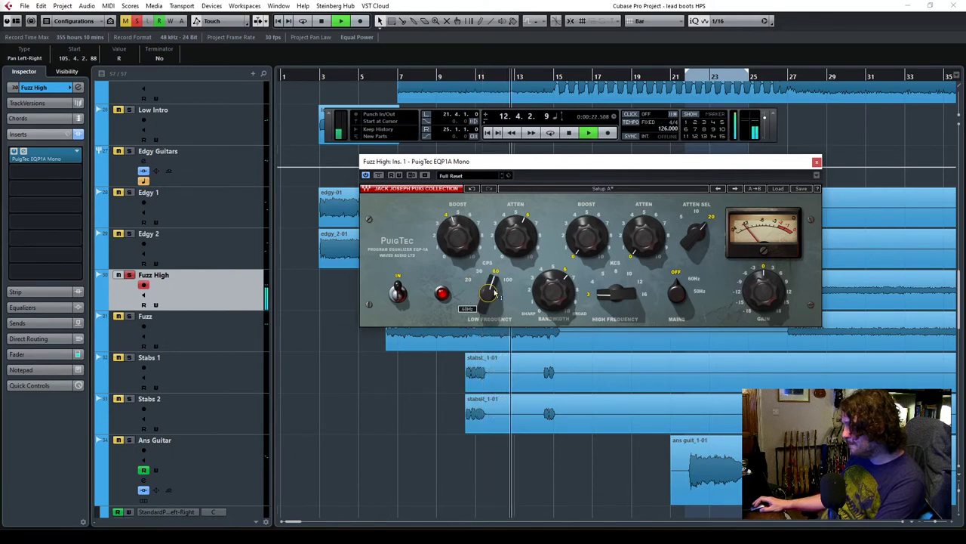
left_click_drag(587, 236, 600, 261)
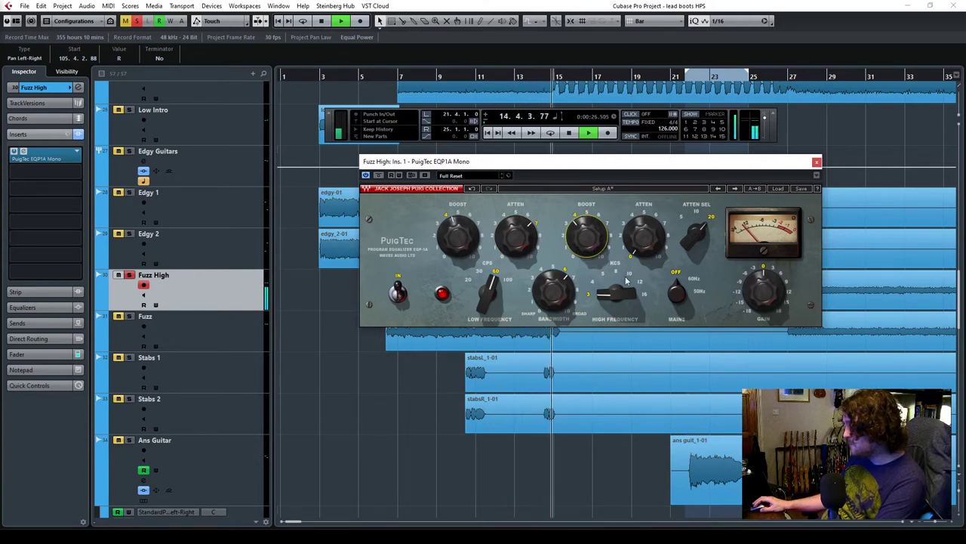
left_click(816, 163)
left_click_drag(365, 77, 381, 90)
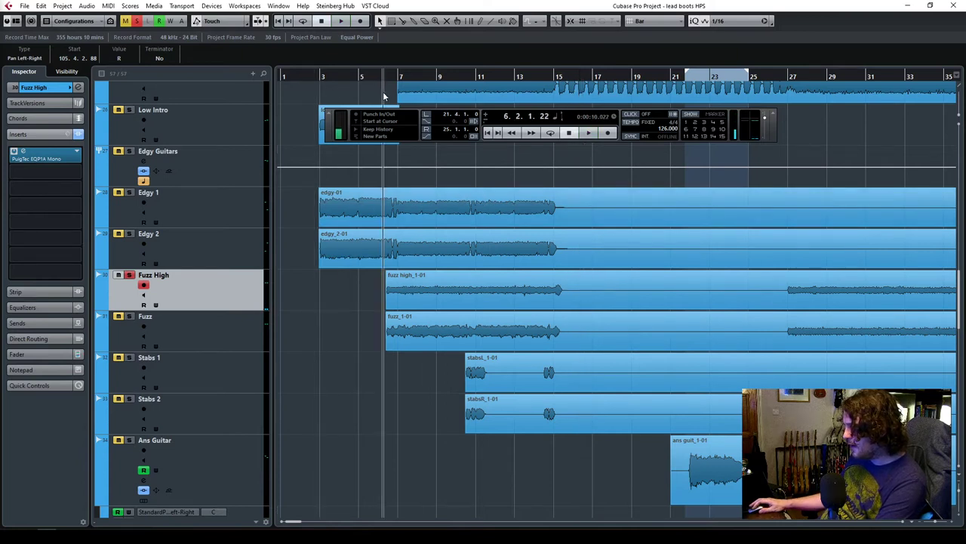
Add Q10 Mono as the second insert on Fuzz High and set its band 1 to a high-pass filter at 80 Hz.
left_click(51, 173)
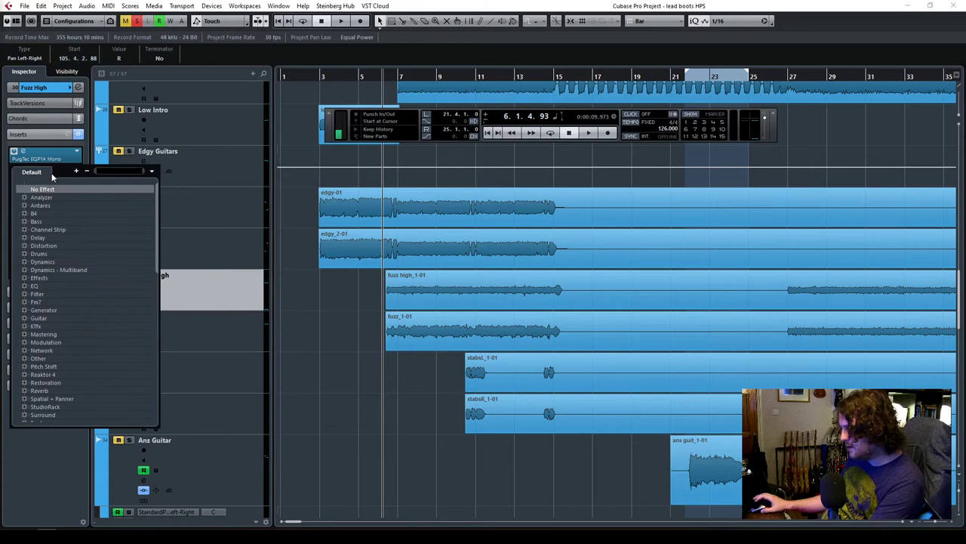
type("q10")
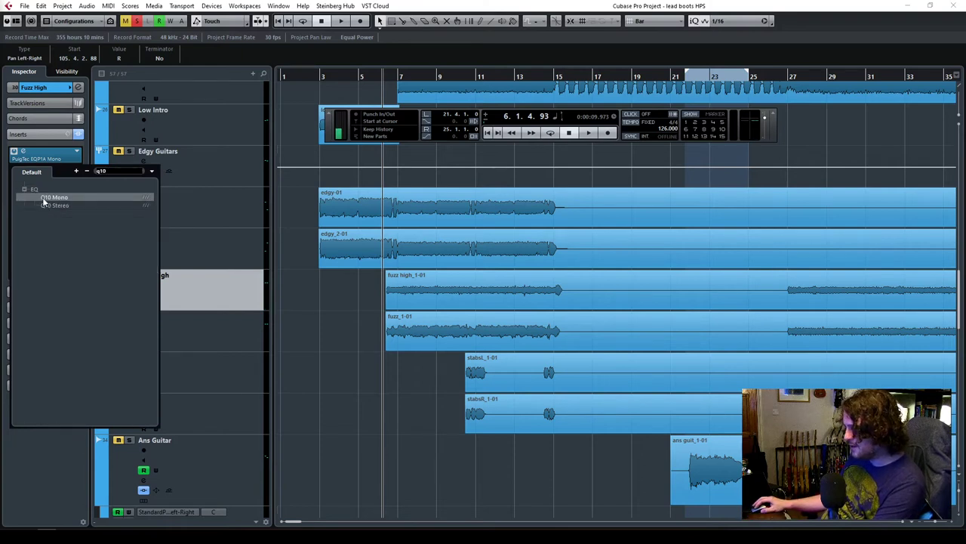
left_click(49, 198)
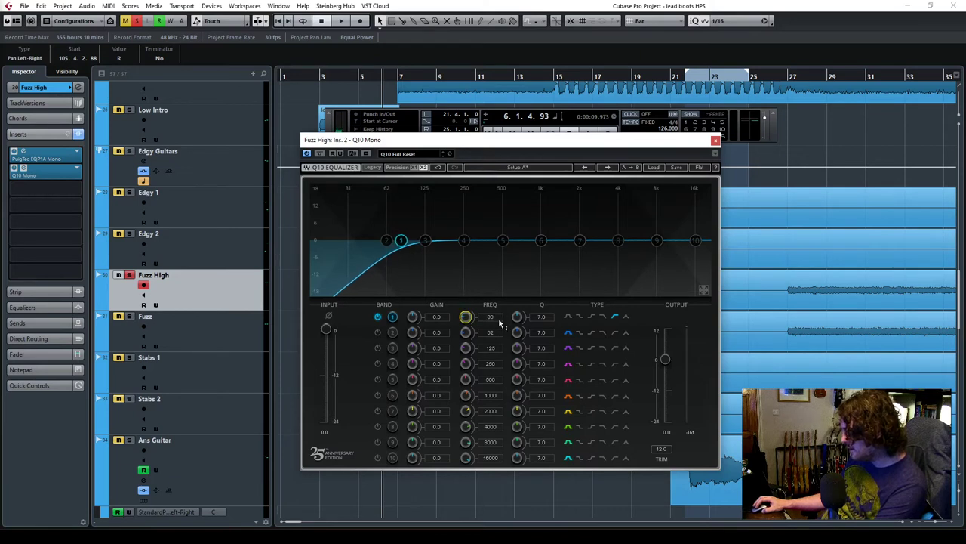
left_click(716, 141)
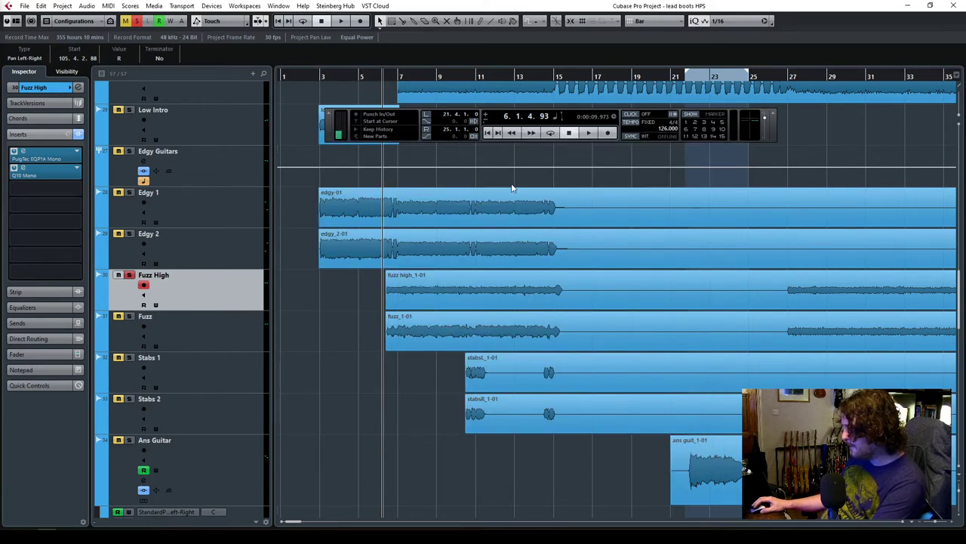
Listen to the equalized Fuzz High, switch the solo to the Fuzz track, and play it from bar 6.
key("space")
left_click(431, 195)
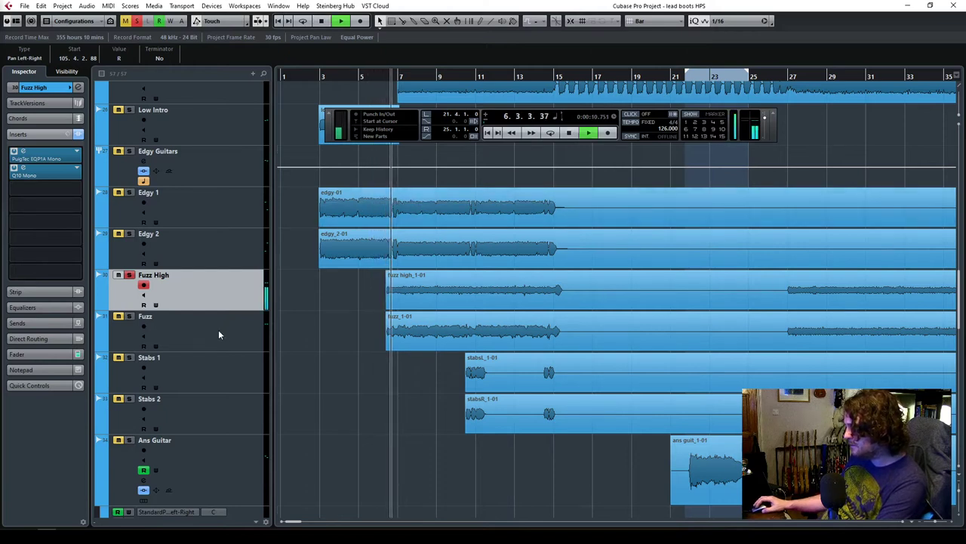
left_click(128, 275)
left_click(128, 316)
left_click(383, 77)
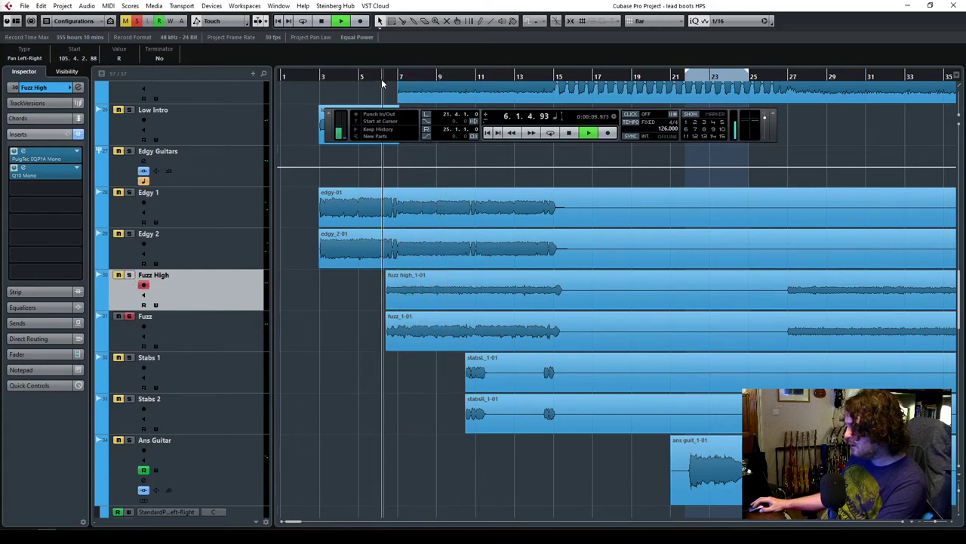
Load the PuigTec EQP1A Mono equalizer in the first insert slot of the Fuzz track.
left_click(205, 337)
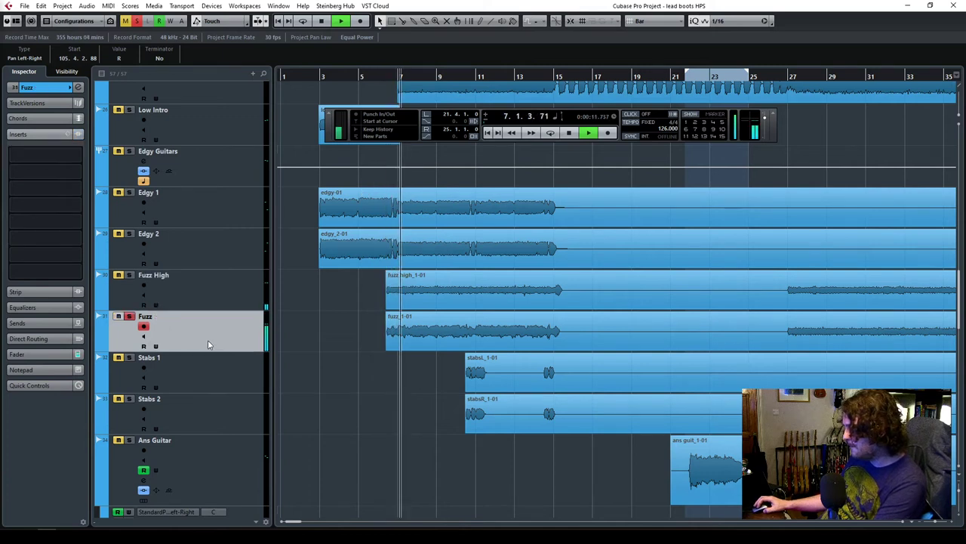
left_click(61, 158)
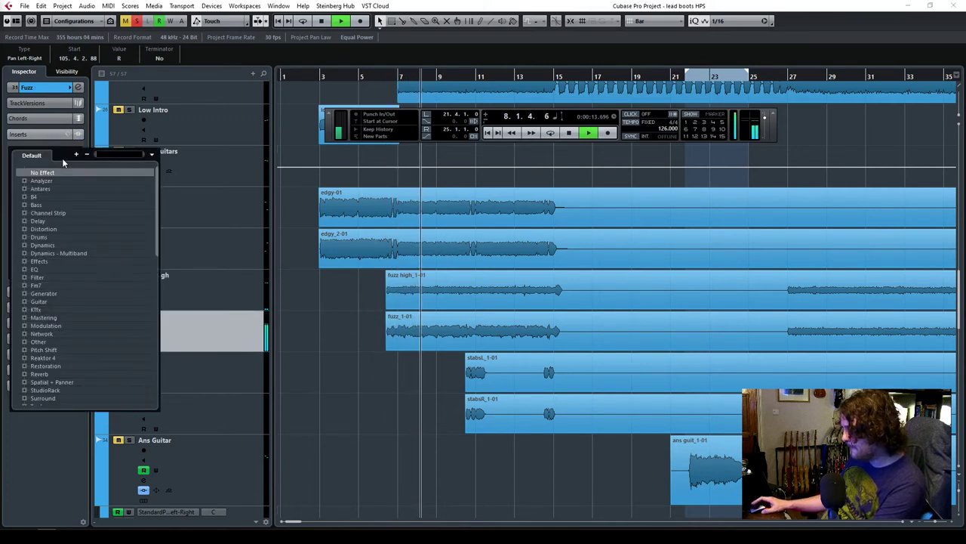
type("1a")
left_click(85, 182)
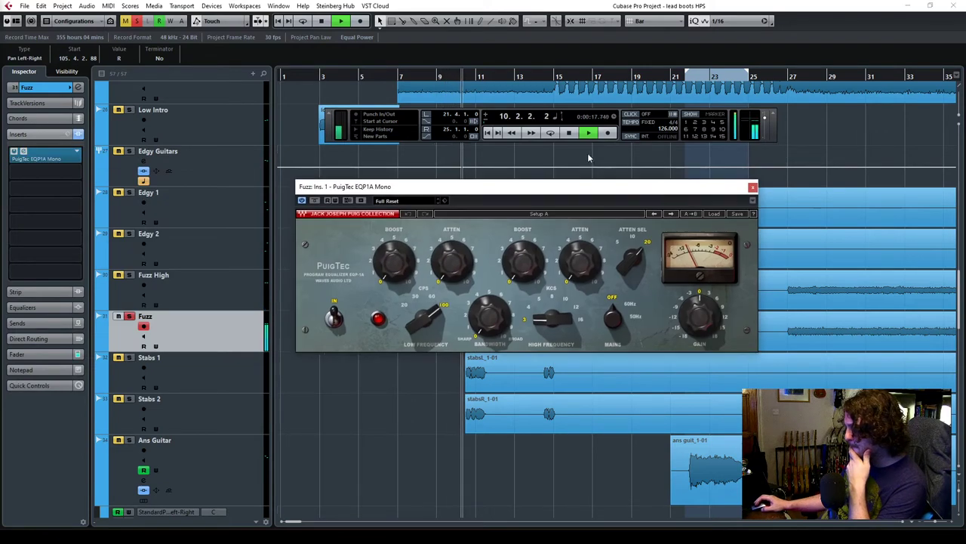
On Fuzz's PuigTec, set low attenuation to about 7, bandwidth to about 6 and the low frequency to 30 Hz.
left_click_drag(452, 260, 452, 226)
left_click(489, 332)
mouse_move(427, 325)
left_mouse_down()
mouse_move(427, 336)
mouse_move(419, 322)
left_mouse_up()
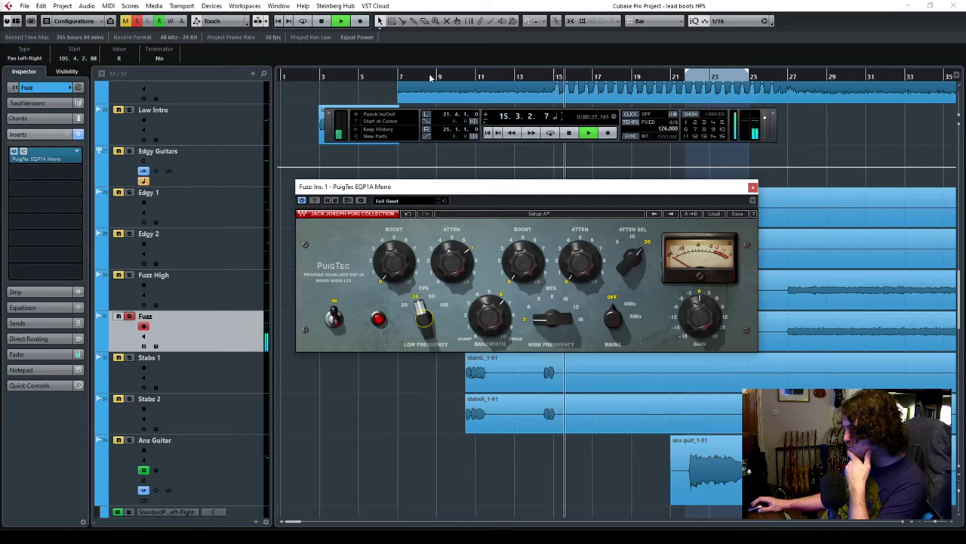
Set the locators from bar 7 to bar 15 and turn on cycle playback for that range.
left_click(398, 82)
left_click_drag(401, 72, 553, 72)
key("KP_Divide")
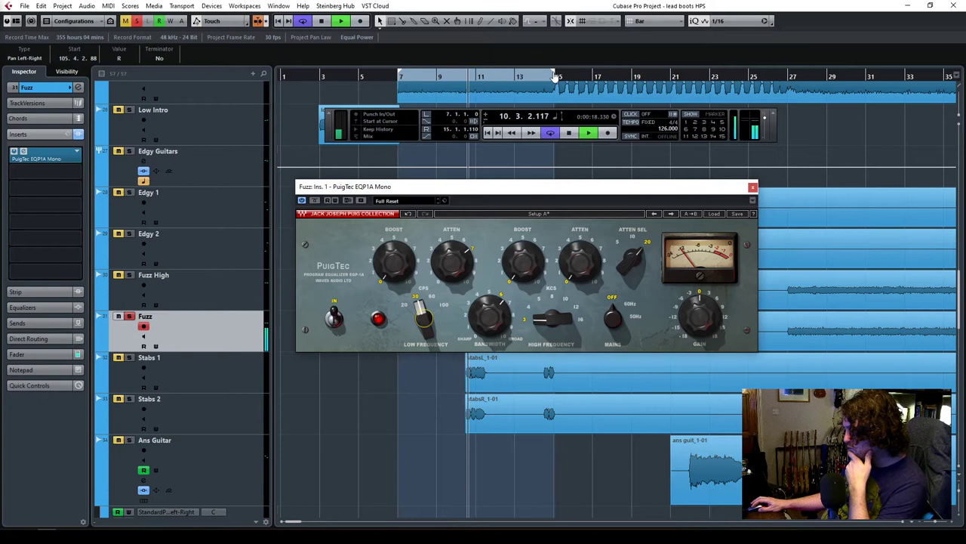
Raise the low attenuation on Fuzz's PuigTec to about 8, compare 60 and 100 Hz, and settle on 100 Hz.
left_click_drag(451, 260, 452, 271)
mouse_move(423, 318)
left_mouse_down()
mouse_move(424, 308)
mouse_move(424, 326)
mouse_move(424, 306)
left_mouse_up()
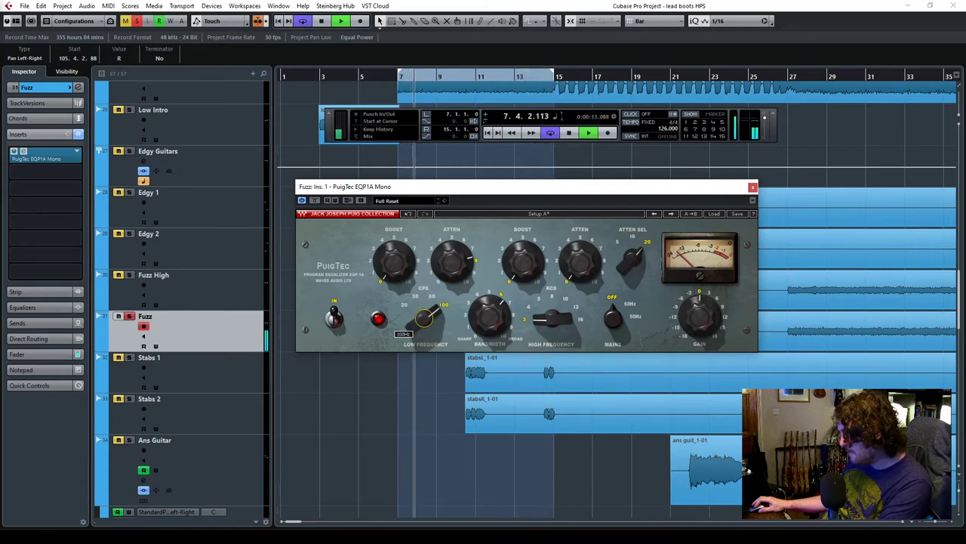
mouse_move(425, 317)
left_mouse_down()
mouse_move(424, 329)
mouse_move(425, 312)
left_mouse_up()
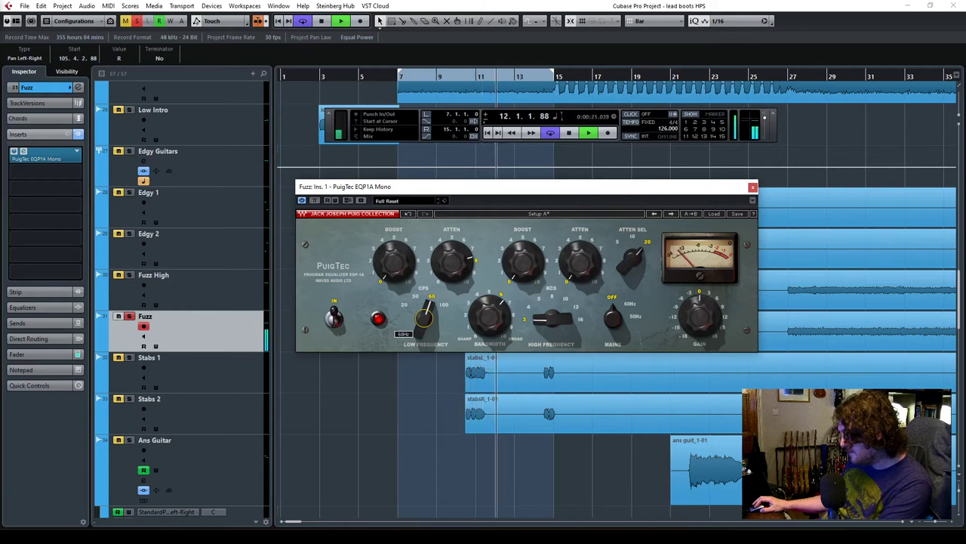
left_click_drag(424, 317, 424, 312)
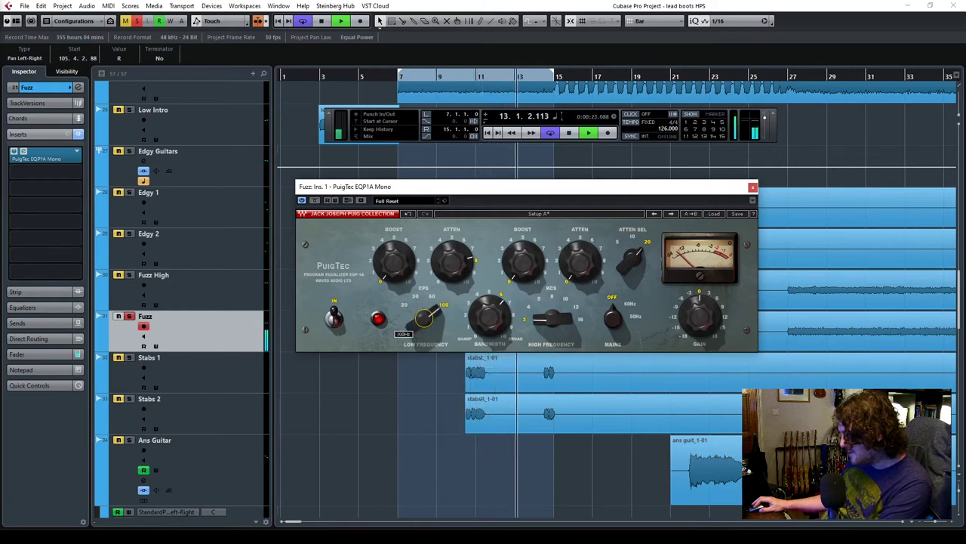
Set the low boost on Fuzz's PuigTec to about 2.4 and the high boost to about 6.
mouse_move(393, 262)
left_mouse_down()
mouse_move(393, 252)
mouse_move(393, 262)
left_mouse_up()
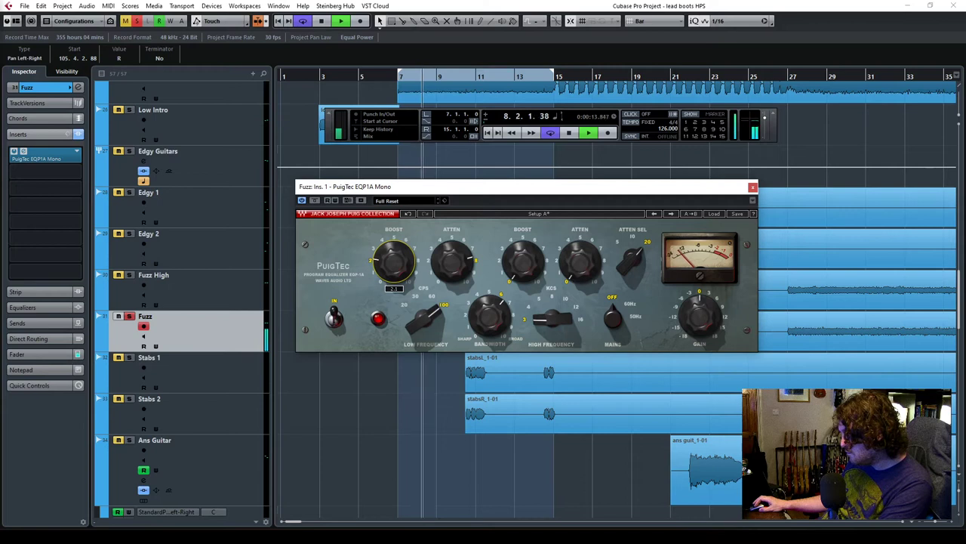
left_click_drag(393, 262, 393, 267)
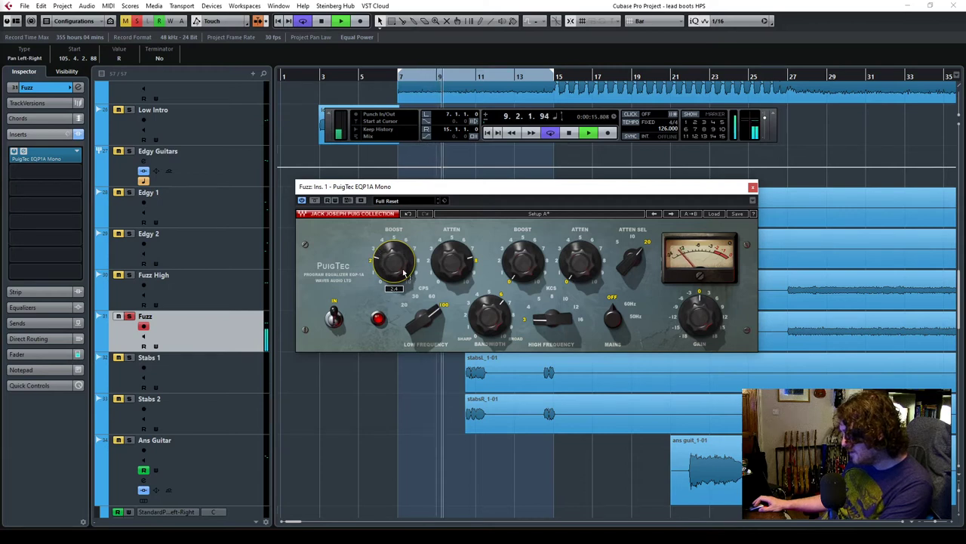
left_click_drag(521, 260, 521, 220)
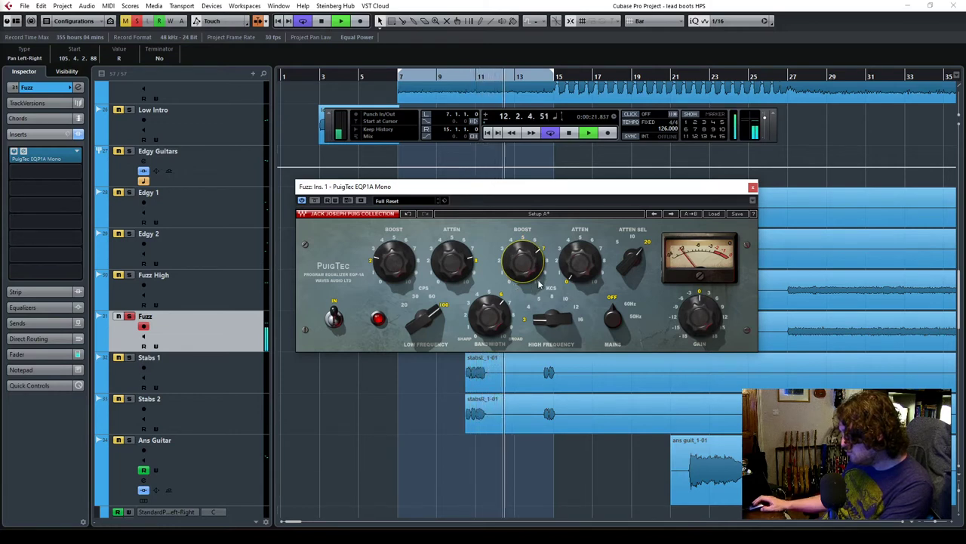
mouse_move(554, 317)
left_mouse_down()
mouse_move(553, 302)
mouse_move(554, 319)
left_mouse_up()
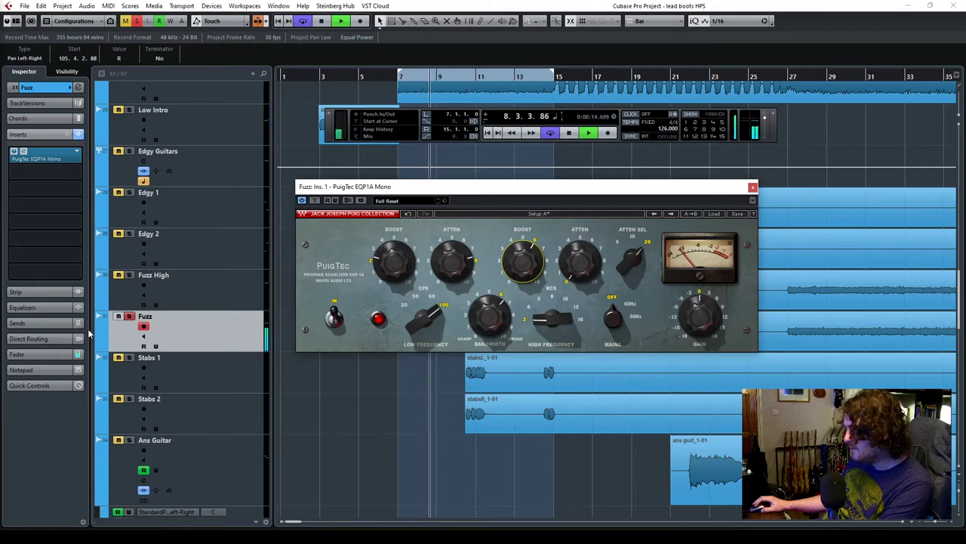
Add Q10 Mono as the second insert on the Fuzz track and enable its band 1.
left_click(54, 173)
type("q10")
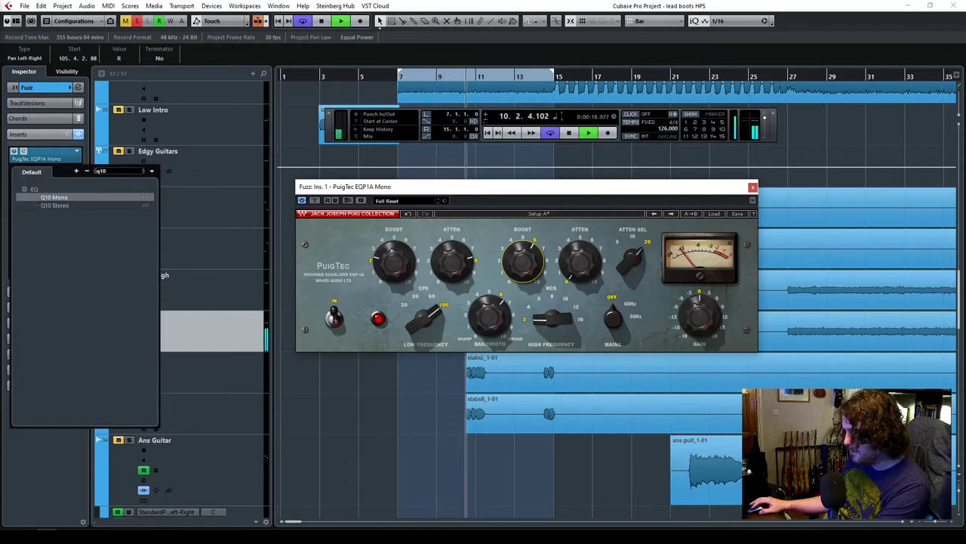
left_click(56, 197)
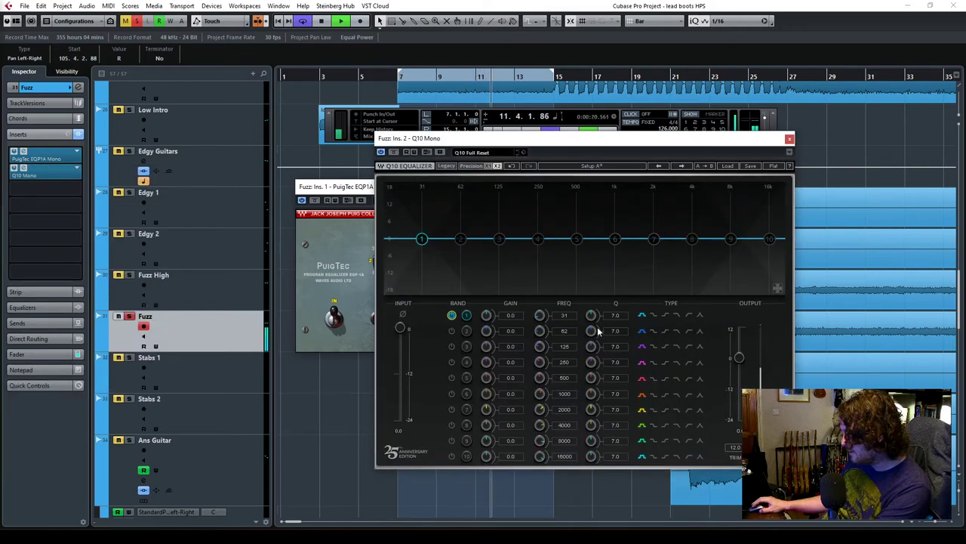
Make band 1 of Fuzz's Q10 a low-cut filter at about 38 Hz and close both of the track's plugin windows.
left_click(688, 316)
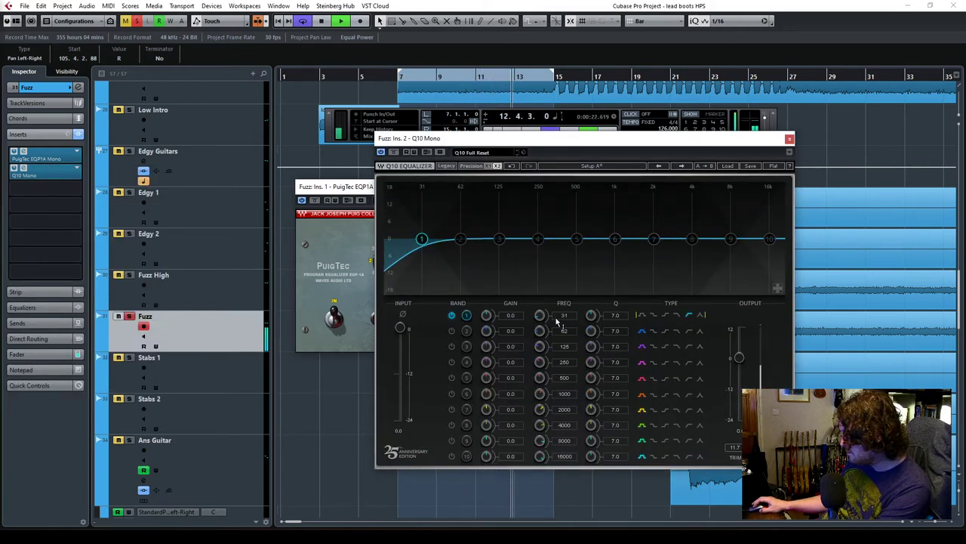
mouse_move(446, 239)
left_mouse_down()
mouse_move(464, 240)
mouse_move(445, 240)
left_mouse_up()
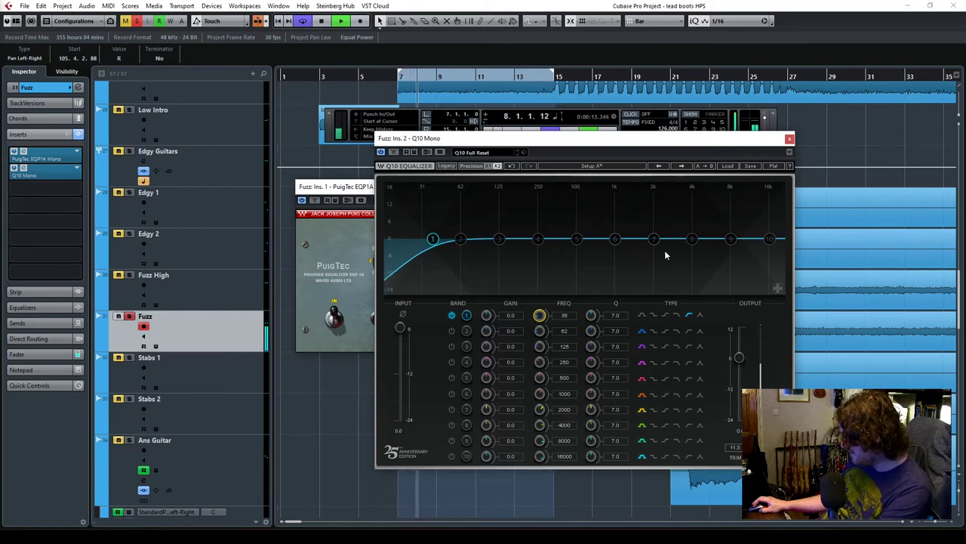
left_click(790, 139)
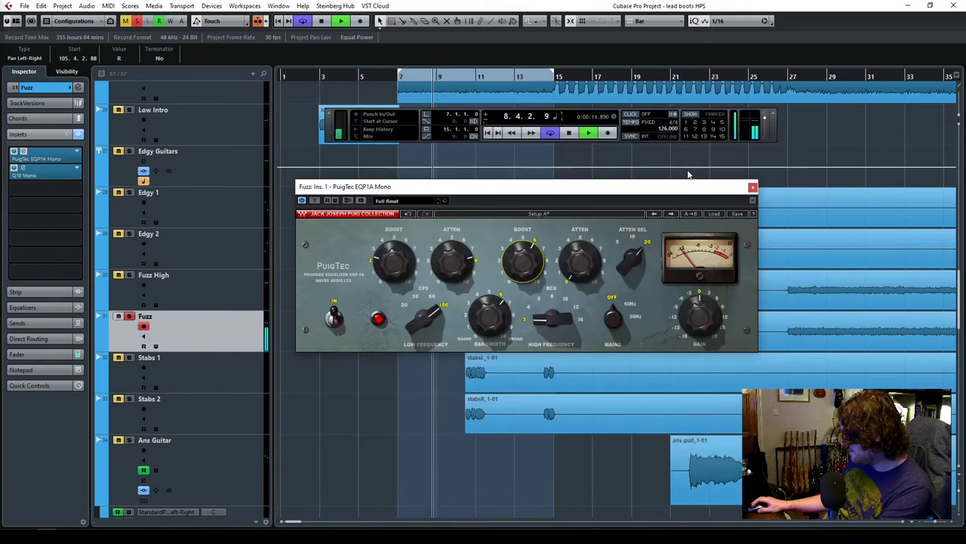
left_click(753, 186)
Solo Fuzz High alongside Fuzz and audition the two guitars together from around bar 6.
left_click(129, 275)
left_click(385, 77)
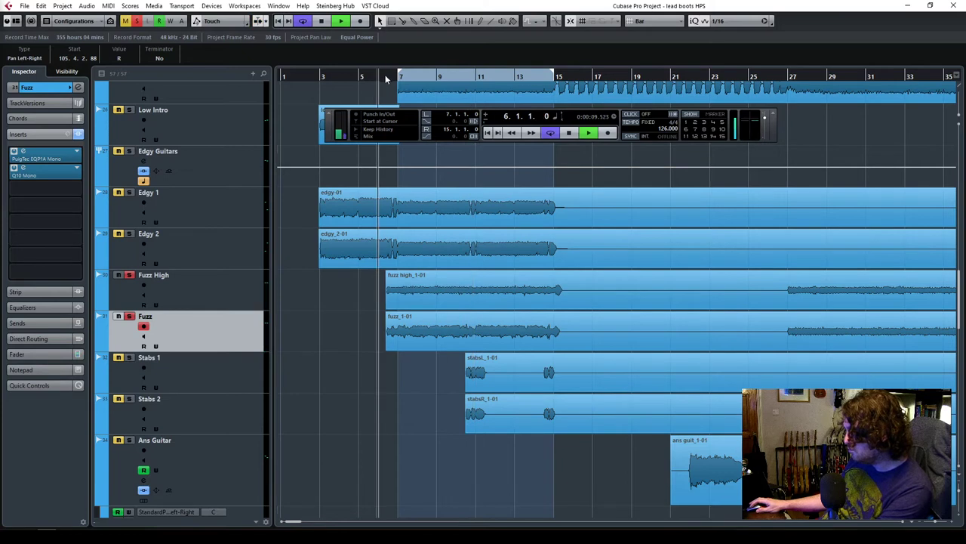
left_click(209, 294)
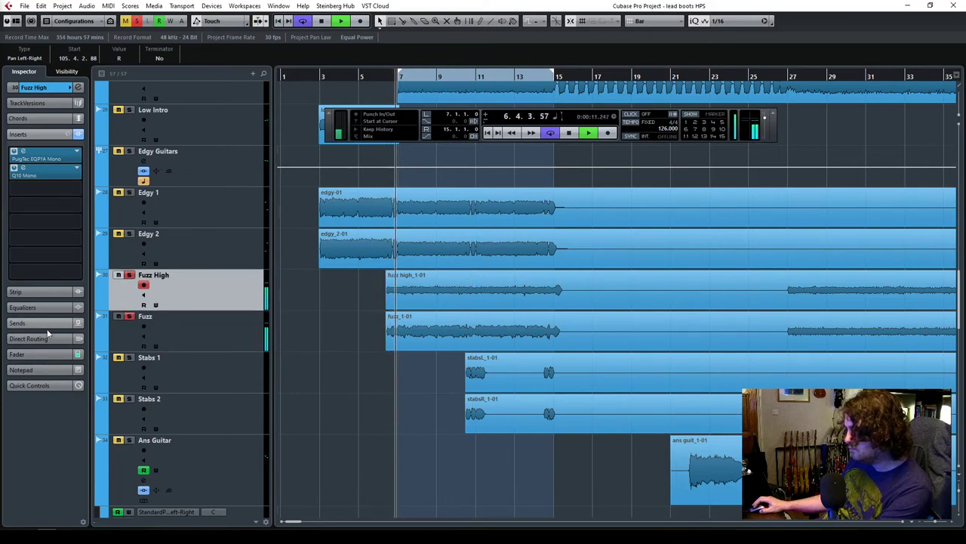
left_click(201, 330)
left_click(202, 291)
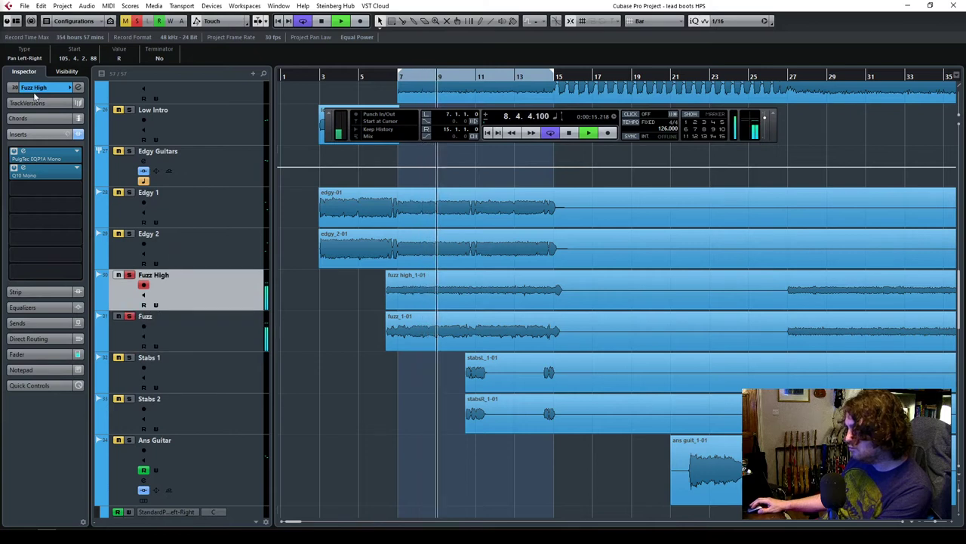
Stop playback, pan Fuzz High to L13 and Fuzz to R13, and replay the soloed pair from bar 6.
key("space")
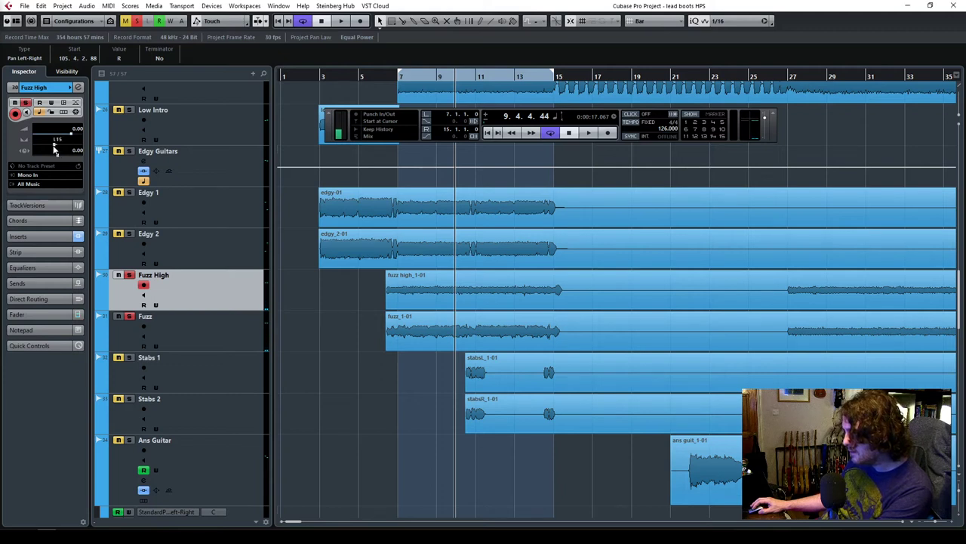
left_click(204, 333)
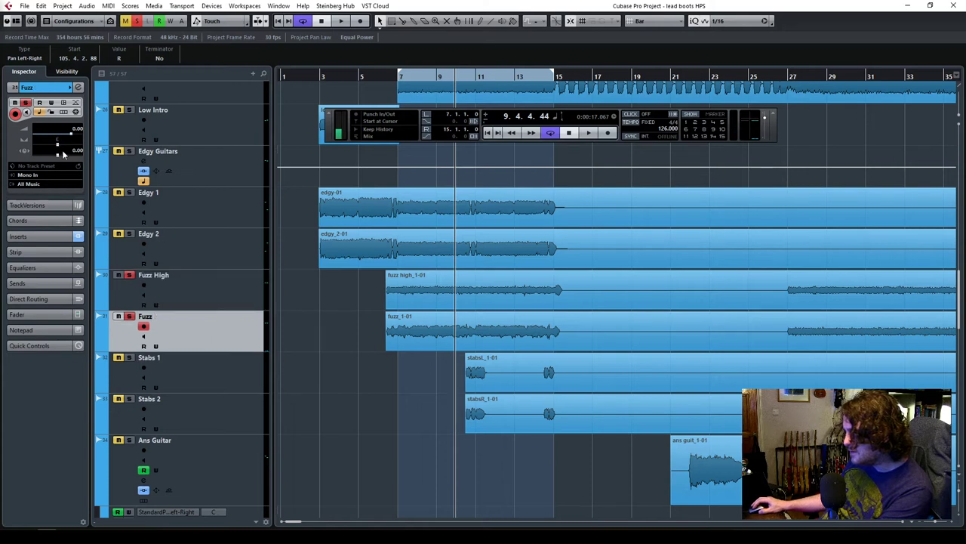
scroll(60, 142, "down", 4)
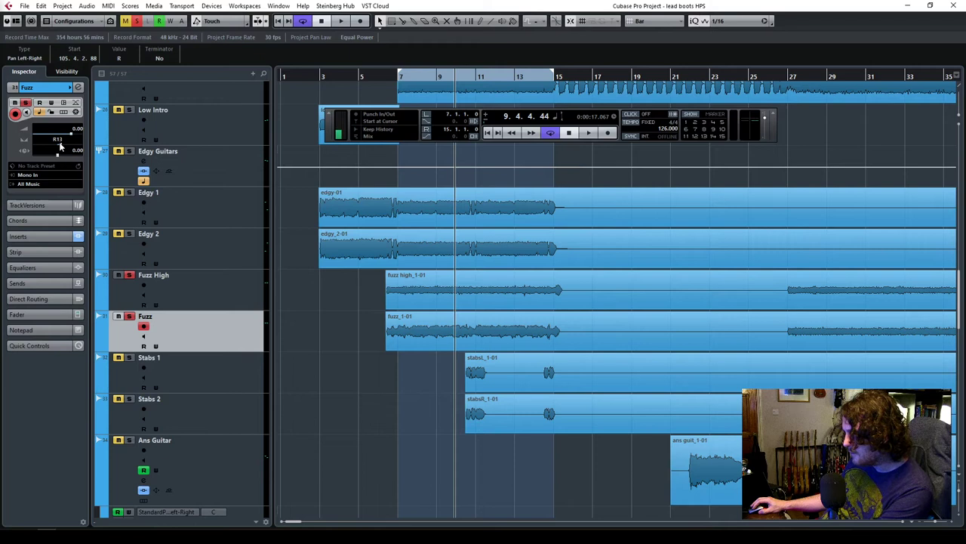
double_click(389, 76)
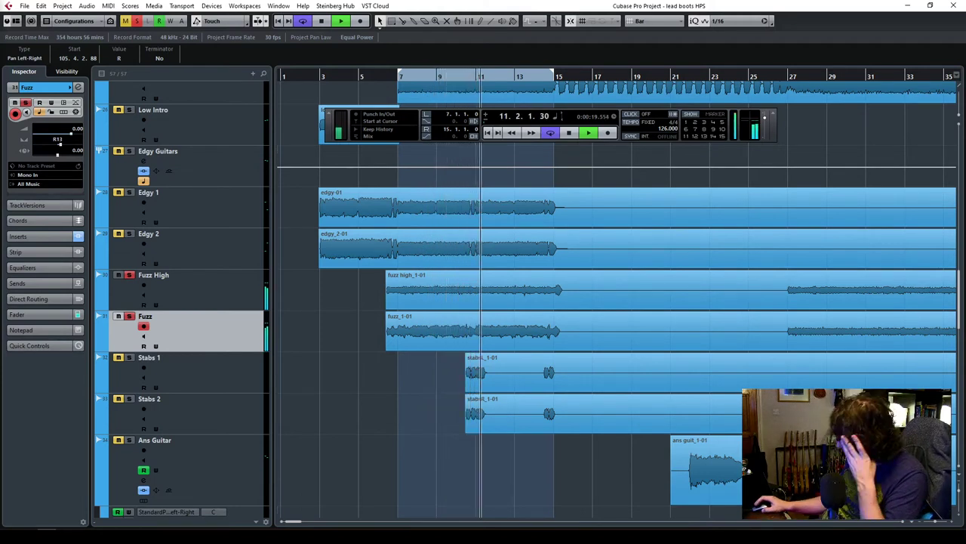
Release all solos, turn off cycle playback, and play the full mix from bar 3.
left_click(136, 21)
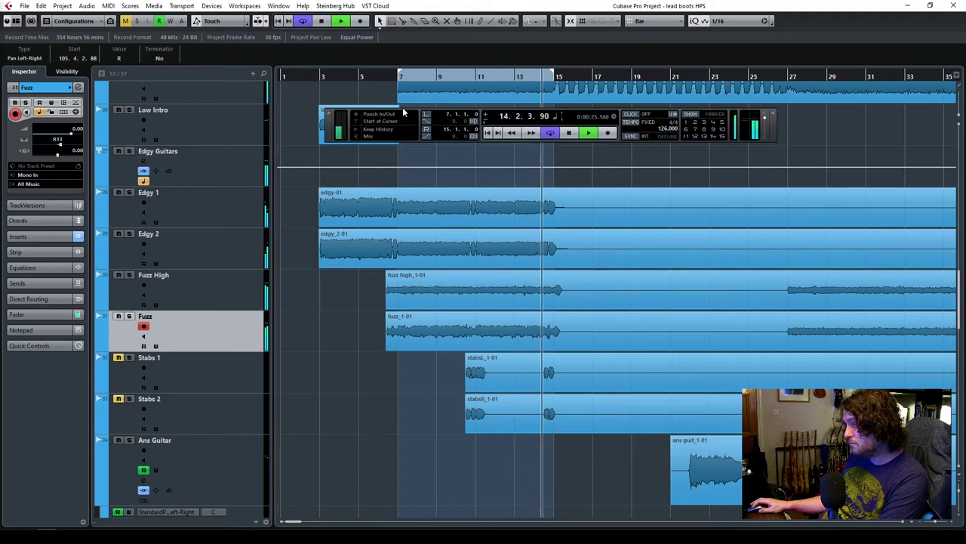
left_click(550, 133)
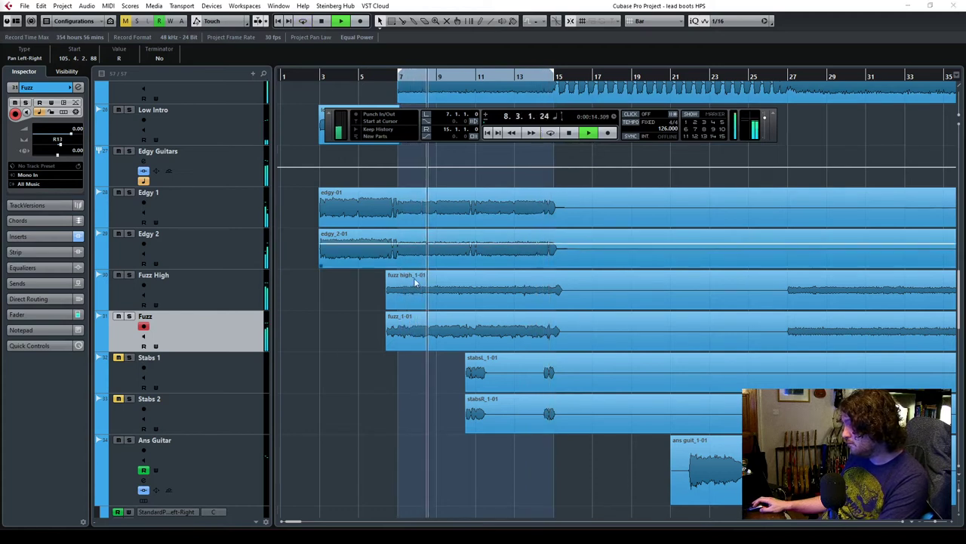
left_click(318, 81)
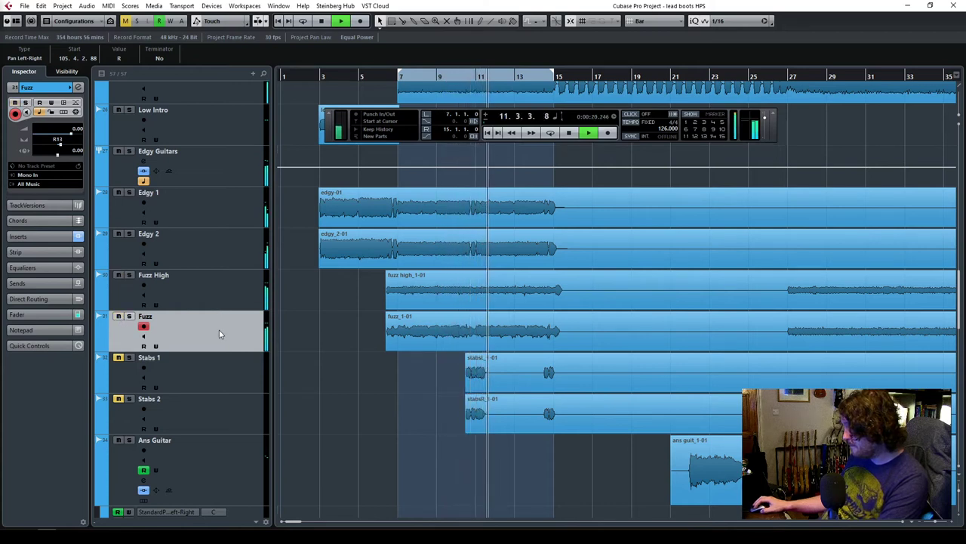
Solo and balance the two fuzz guitars, setting Fuzz's fader to about 1.7 dB and Fuzz High's to -0.78 dB.
left_click(30, 314)
left_click_drag(28, 305, 28, 294)
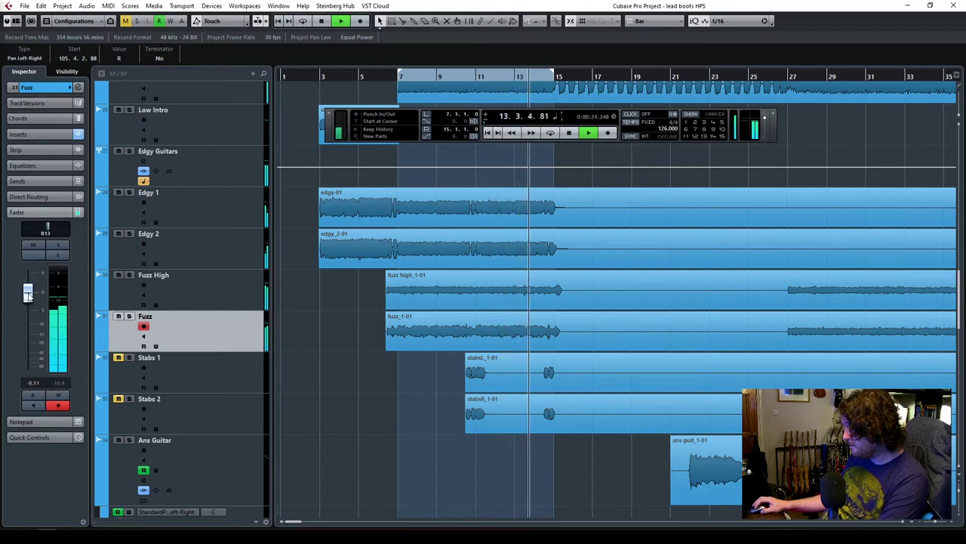
key("Up")
left_click_drag(31, 300, 30, 306)
left_click(374, 79)
key("s")
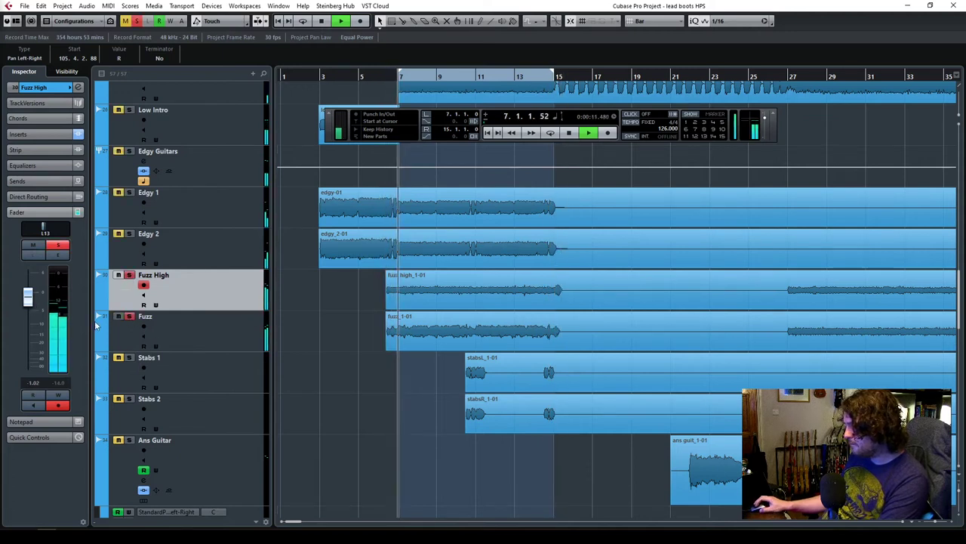
left_click(248, 339)
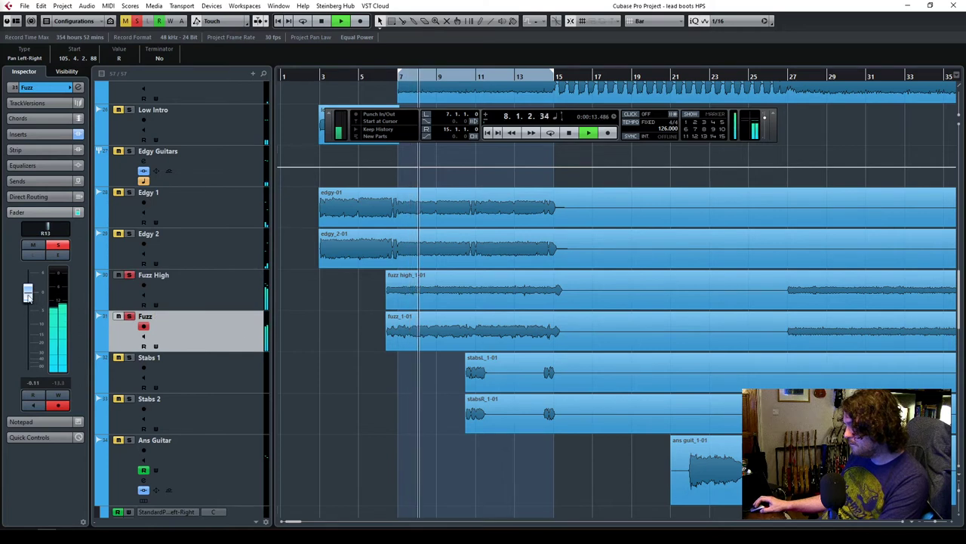
left_click_drag(28, 296, 29, 293)
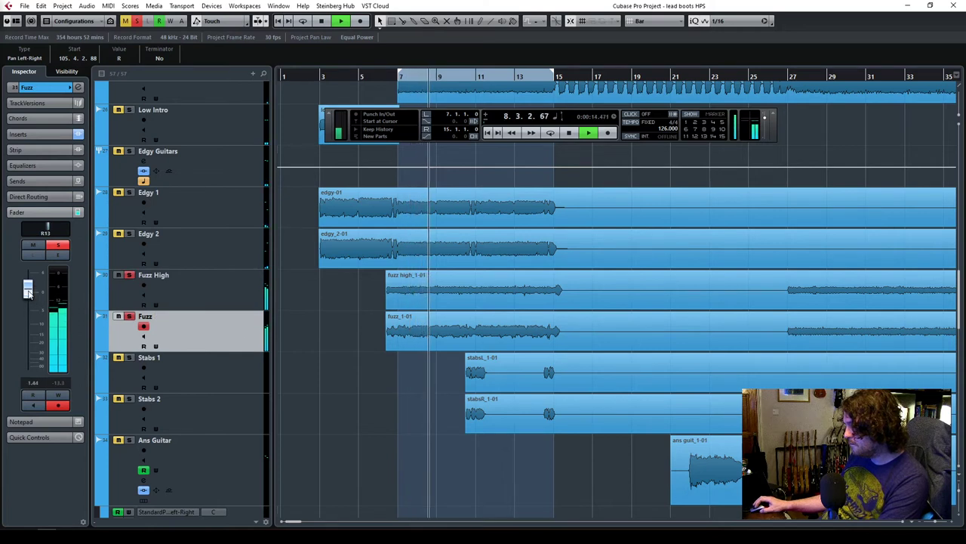
left_click(194, 287)
left_click_drag(29, 302, 28, 299)
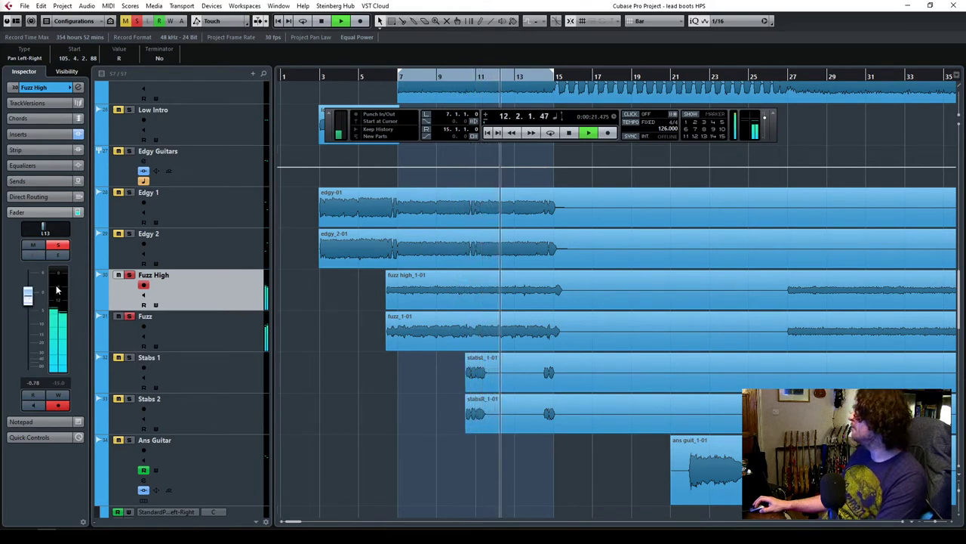
Release all solos and replay the full mix from about bar 16.
left_click(137, 22)
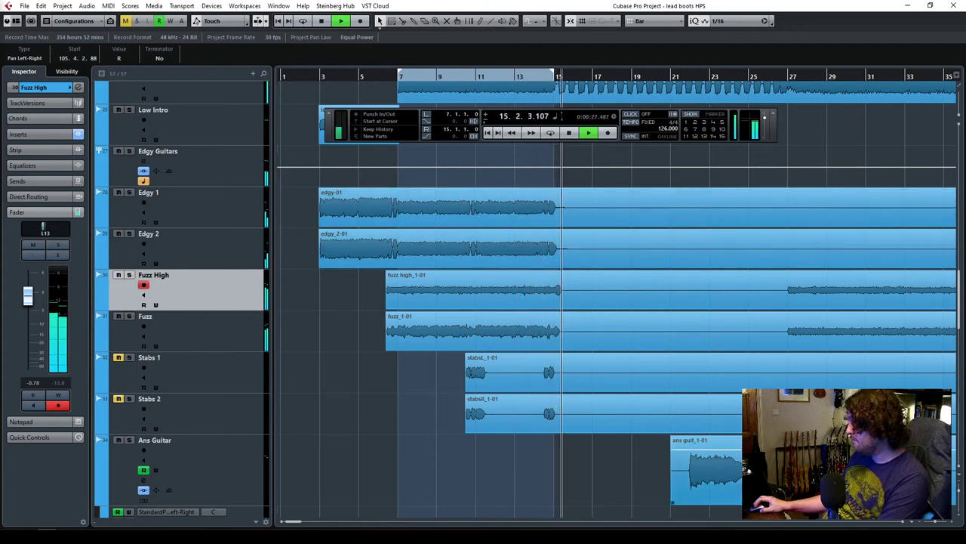
left_click_drag(940, 523, 934, 523)
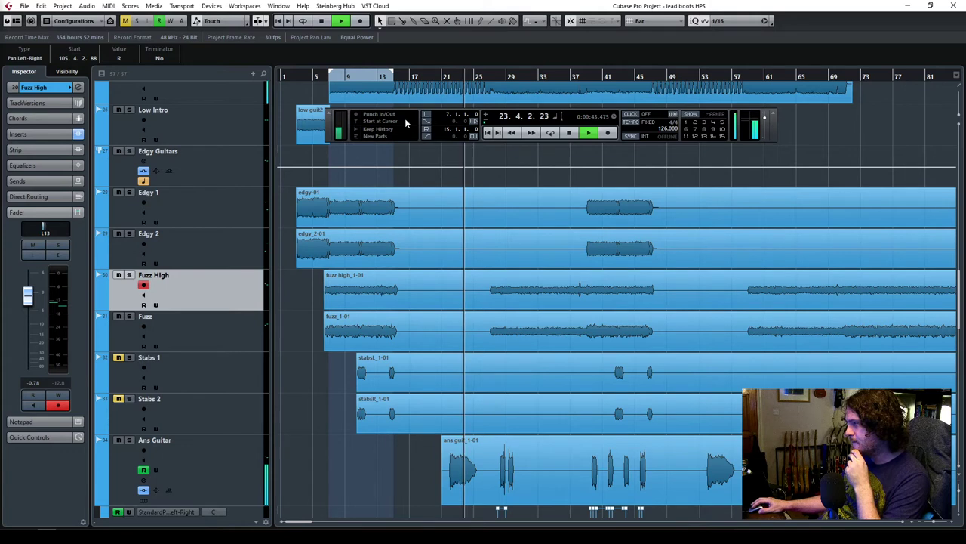
left_click(401, 77)
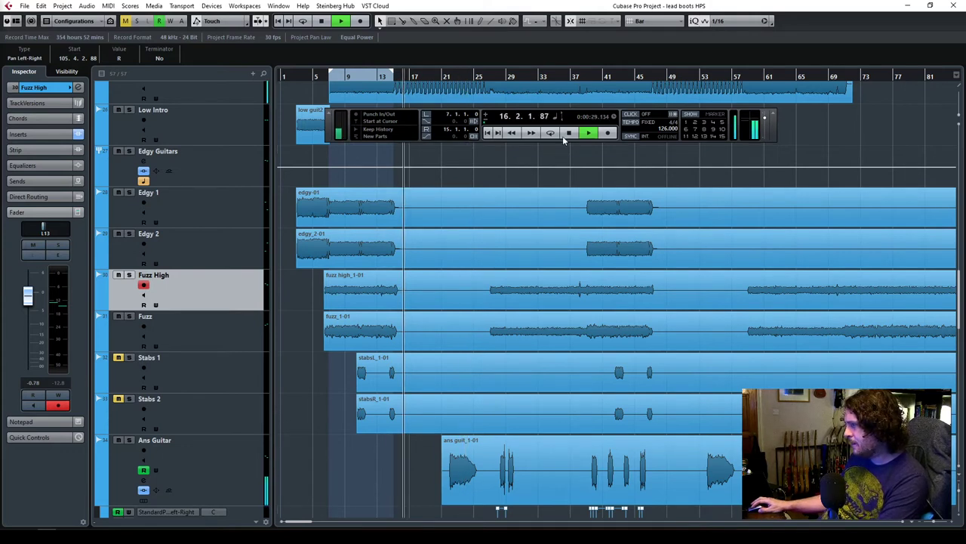
Solo Ans Guitar, sweep a boosted band 4 in its Q10, and settle on a -2.3 dB cut at 224 Hz.
left_click(249, 463)
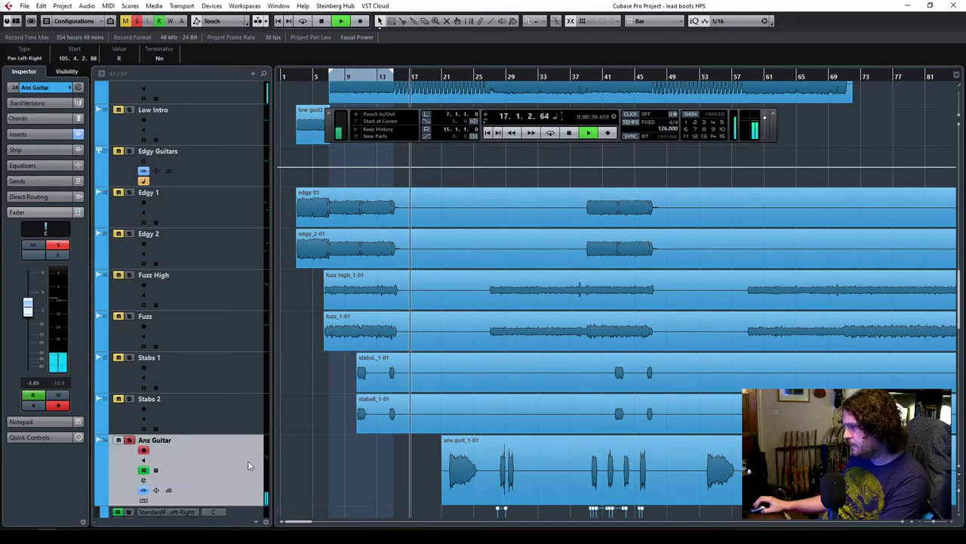
left_click(47, 135)
left_click(23, 154)
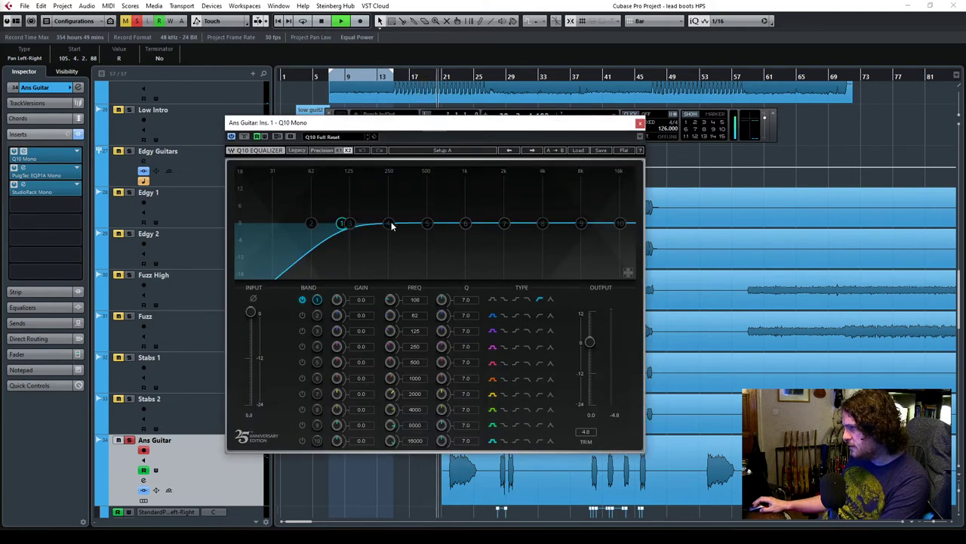
left_click_drag(390, 224, 362, 178)
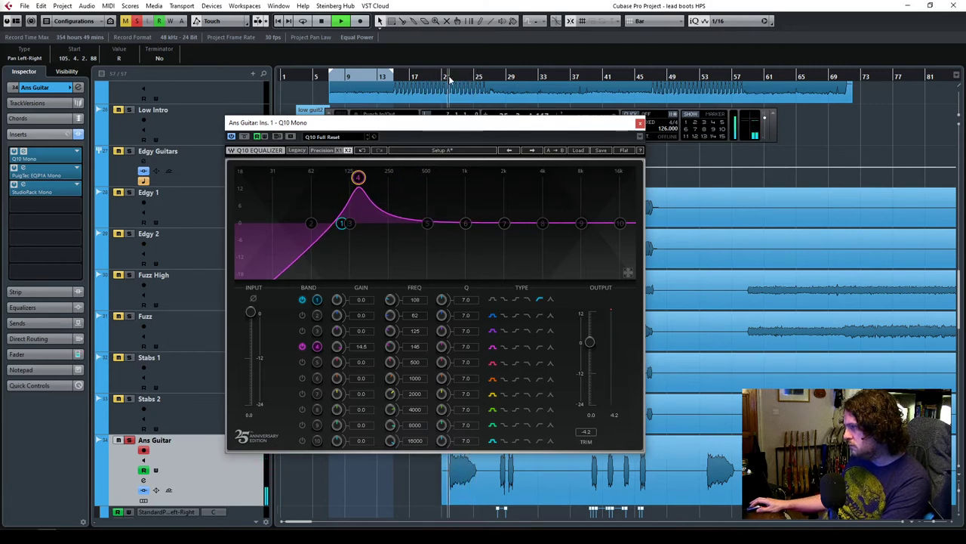
left_click_drag(359, 177, 410, 175)
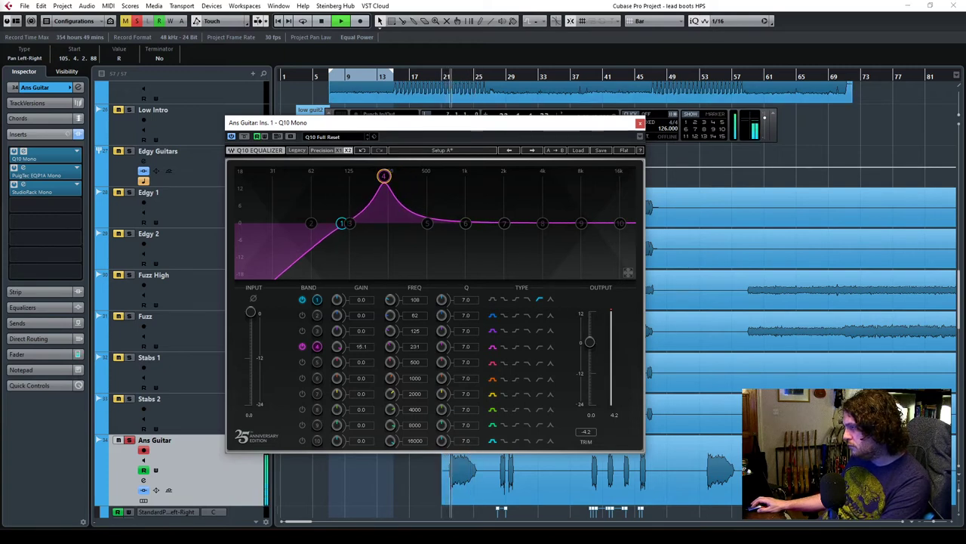
left_click_drag(386, 175, 383, 226)
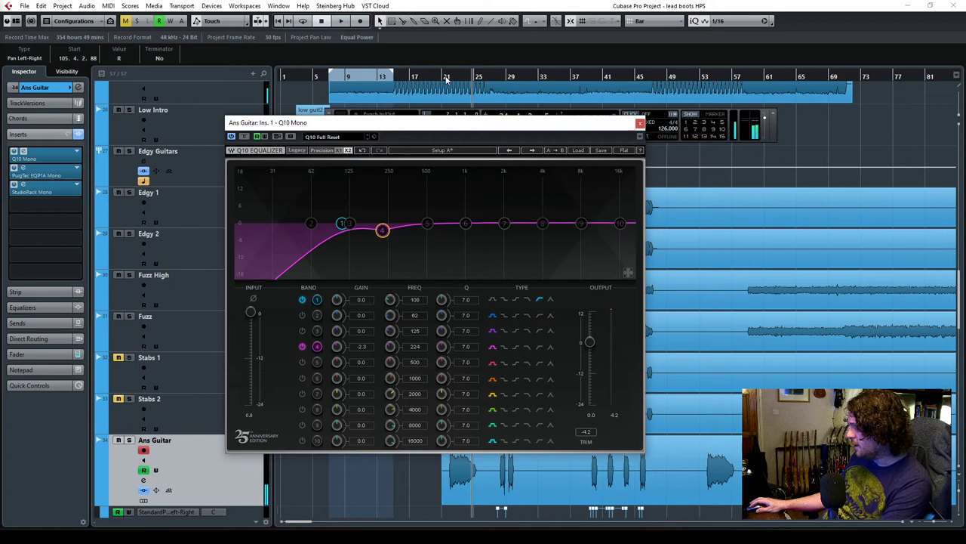
left_click(640, 121)
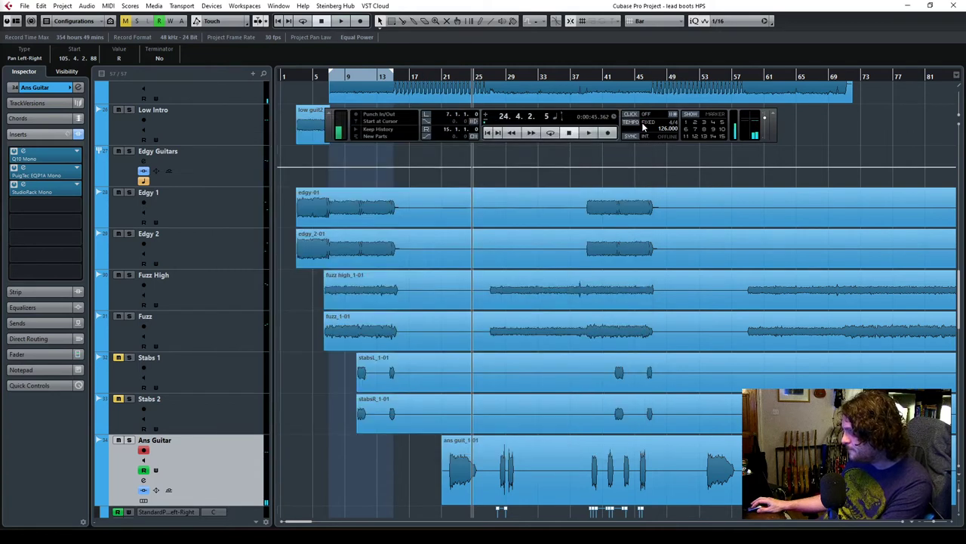
Play the full mix on from bar 24 and look over the tracks between the Strat guitars and the backing vocals.
key("space")
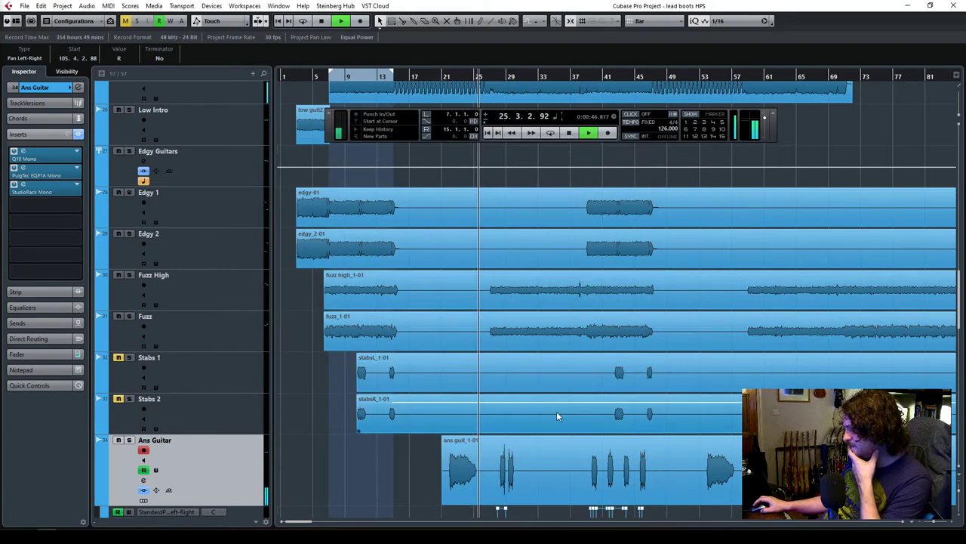
scroll(563, 423, "down", 5)
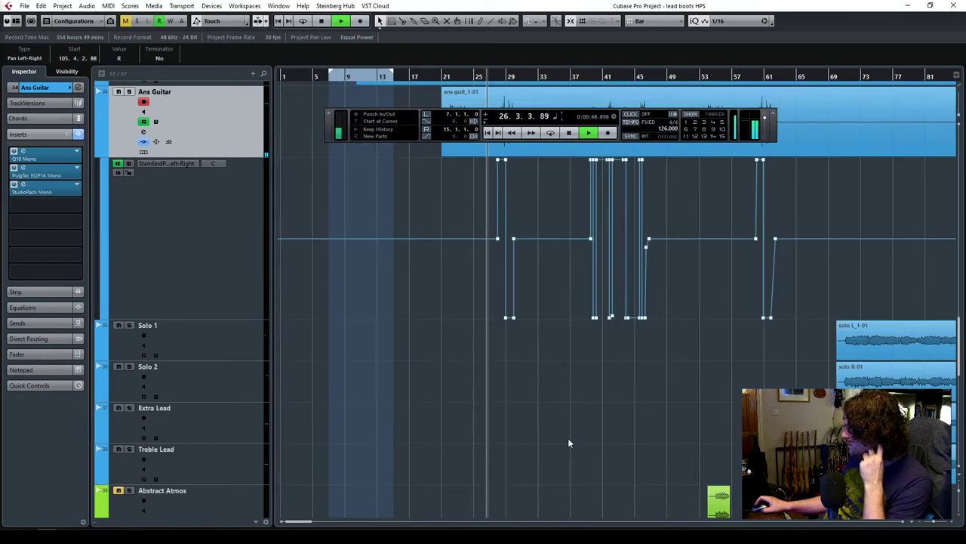
scroll(569, 443, "down", 6)
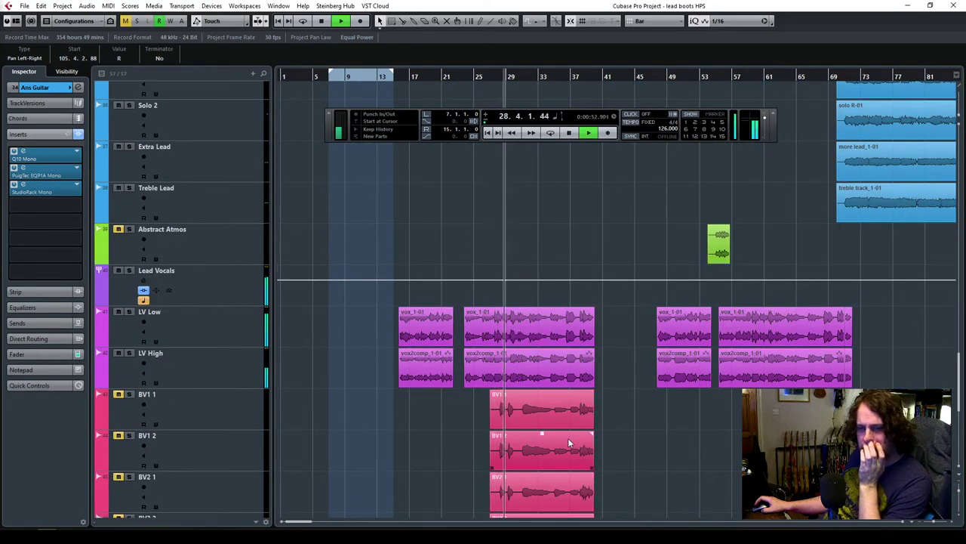
scroll(563, 400, "up", 4)
scroll(563, 402, "up", 6)
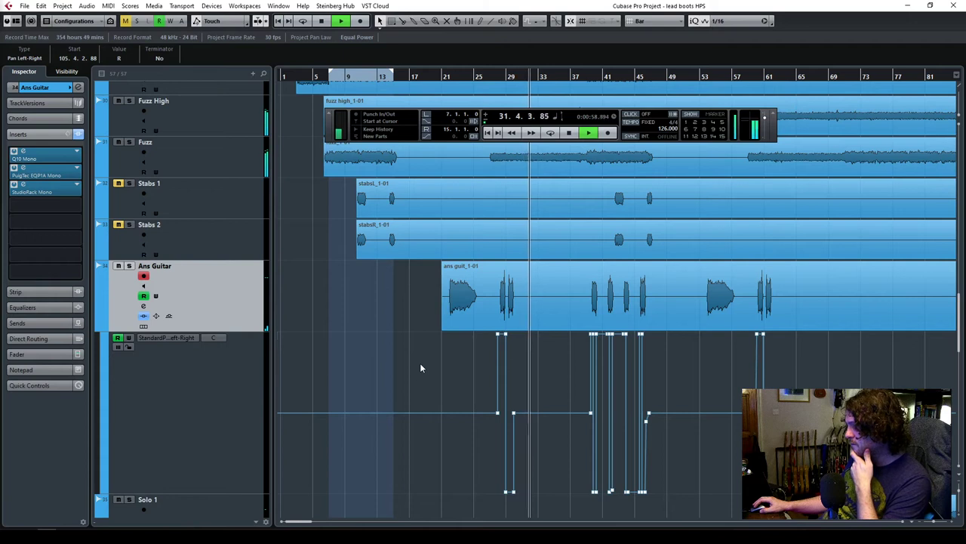
scroll(421, 368, "up", 6)
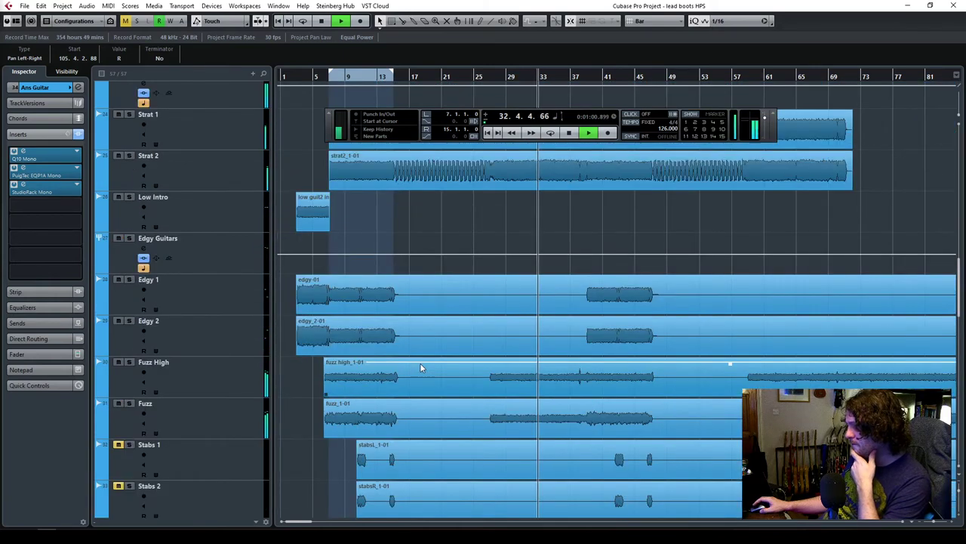
Audition Fuzz High and Fuzz soloed together from around bar 33 and release both solos.
left_click(129, 362)
left_click(130, 403)
scroll(315, 409, "down", 4)
scroll(314, 409, "down", 2)
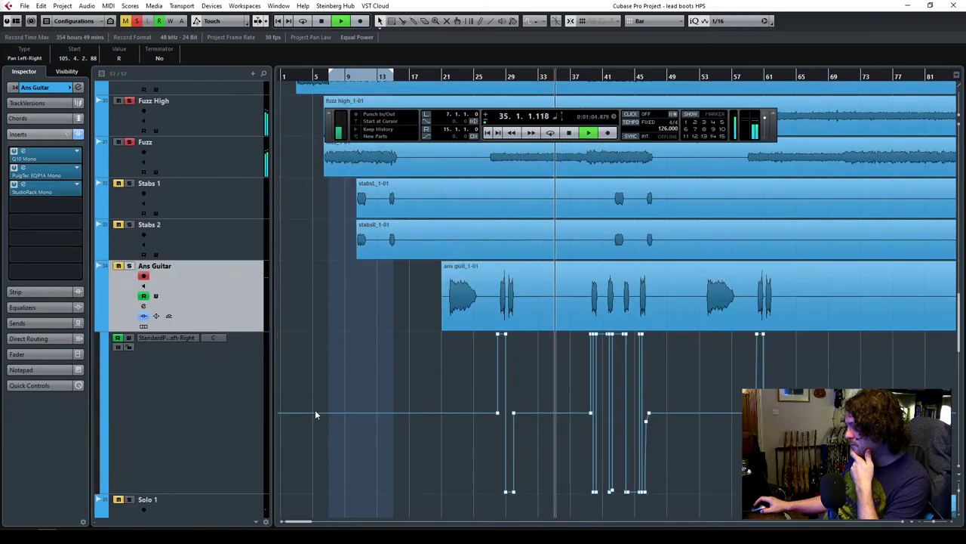
scroll(315, 413, "up", 2)
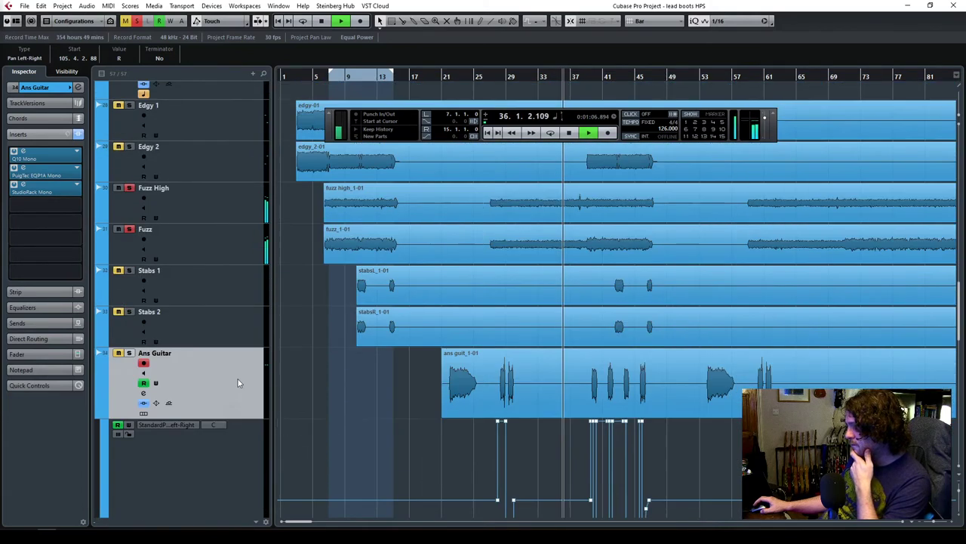
left_click(129, 229)
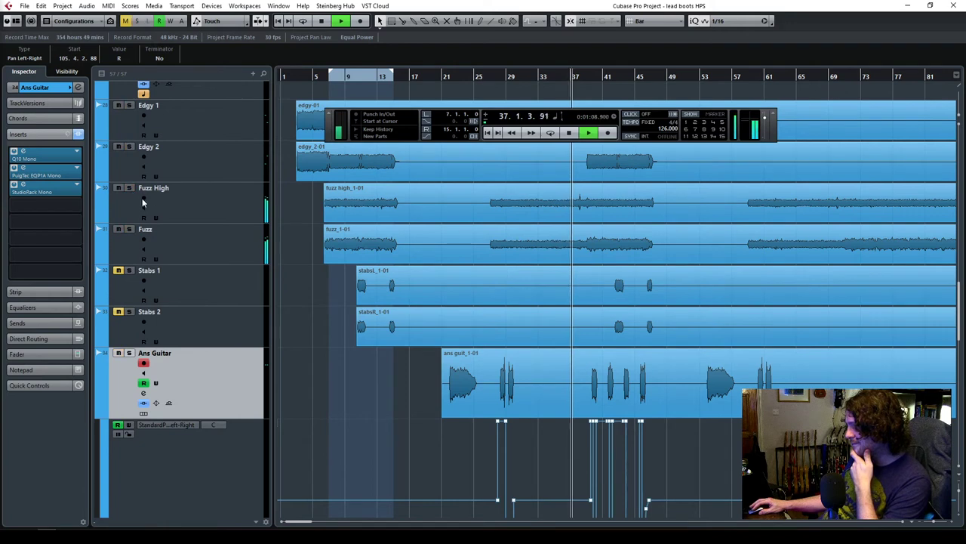
Play the full mix on to about bar 40 while looking over the tracks from Edgy 1 to Solo 1, and stop.
left_click(129, 189)
scroll(561, 463, "down", 6)
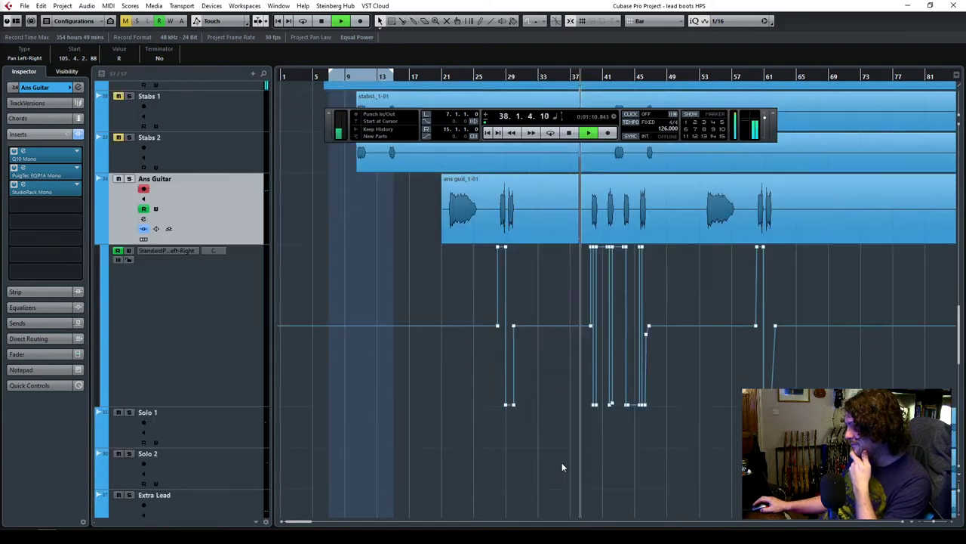
scroll(562, 464, "up", 4)
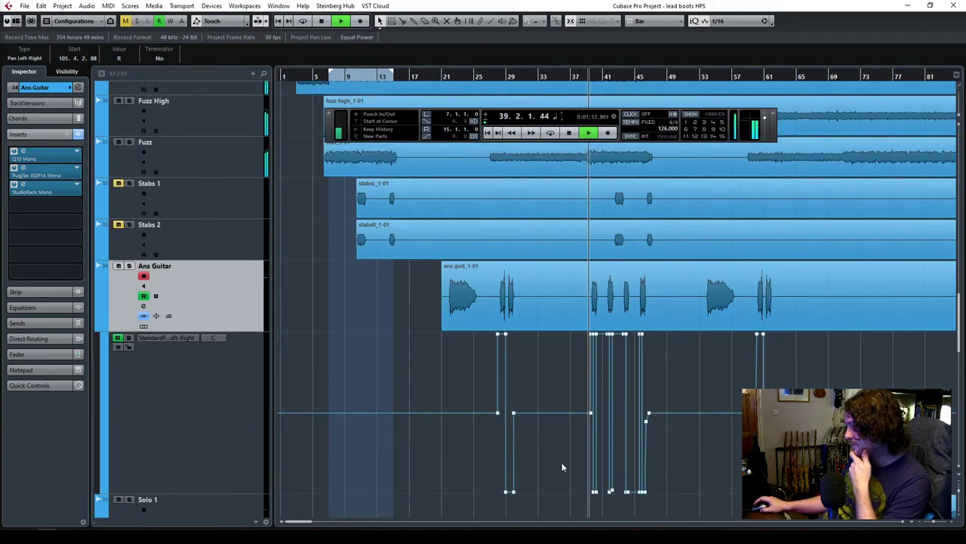
scroll(562, 467, "up", 2)
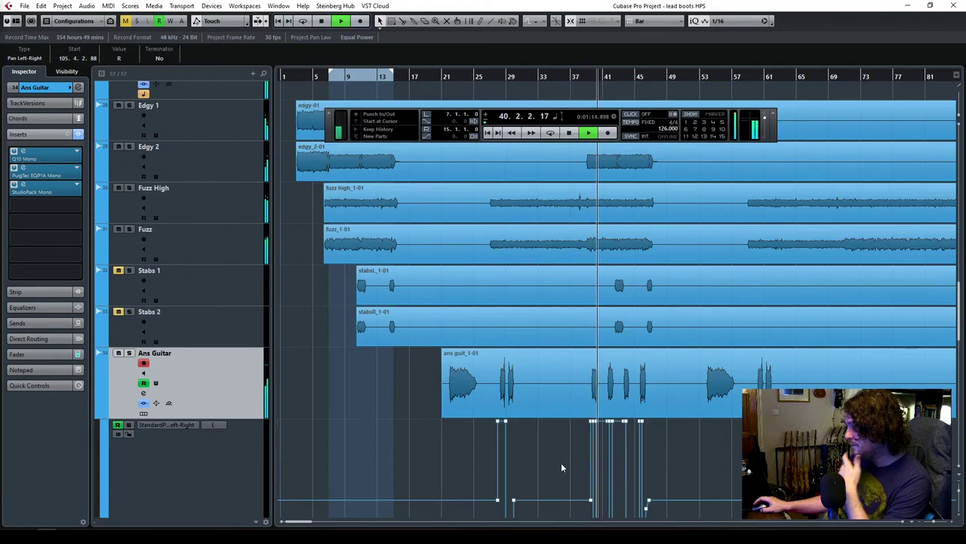
key("space")
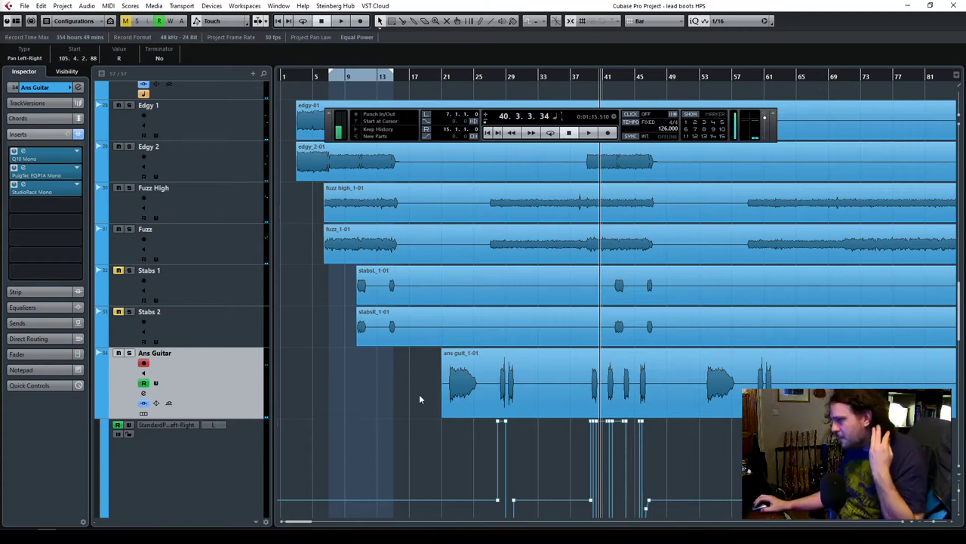
Replay from about bar 27 with Fuzz High and Fuzz soloed, release all solos, and stop around bar 33.
scroll(555, 420, "down", 2)
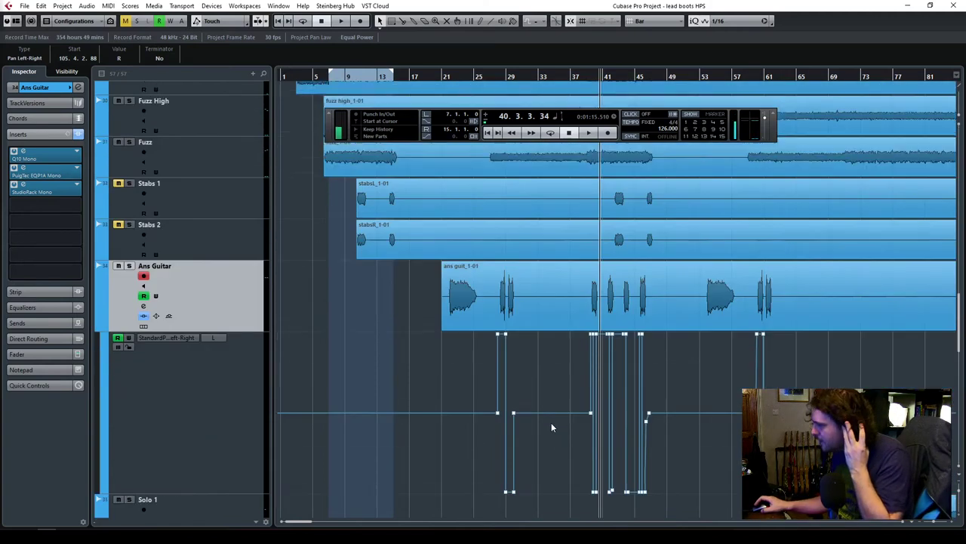
scroll(551, 422, "up", 4)
left_click(496, 77)
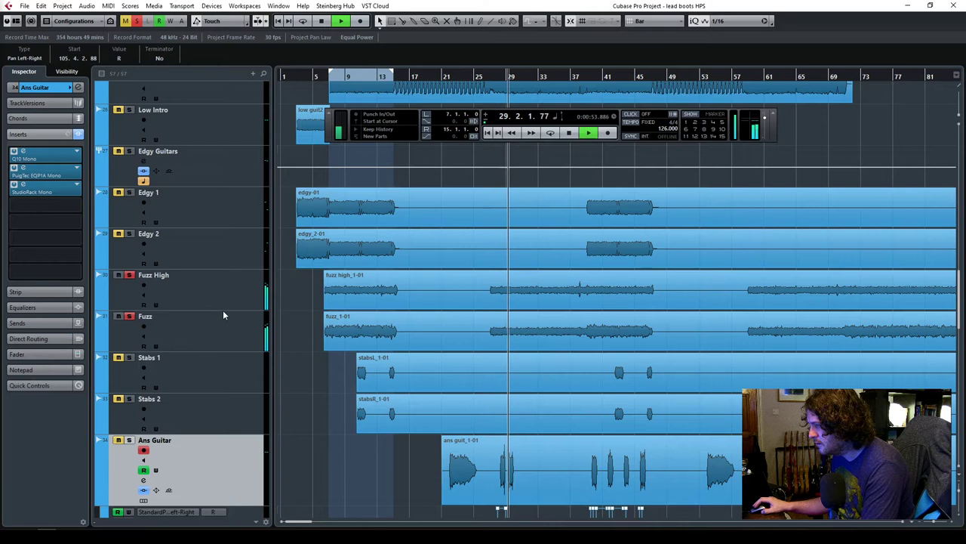
left_click(137, 23)
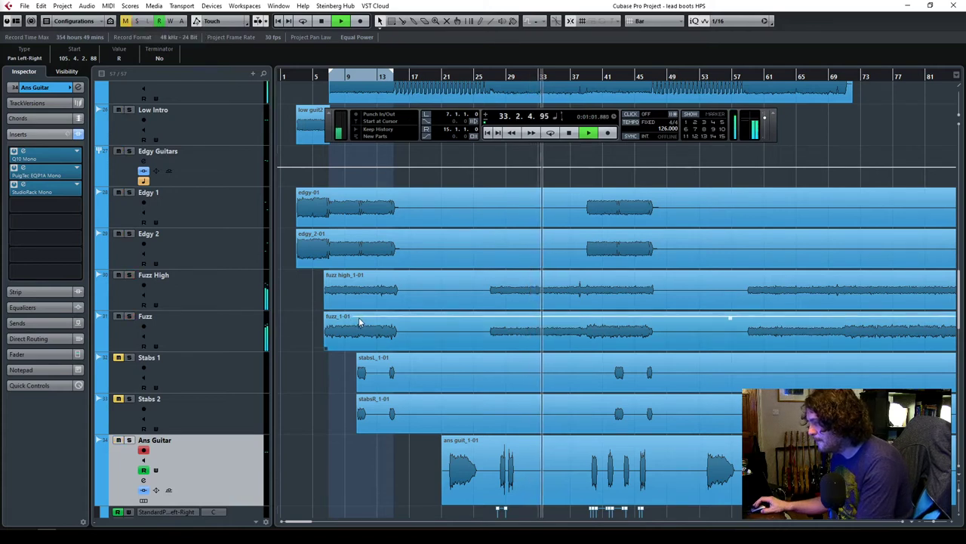
key("space")
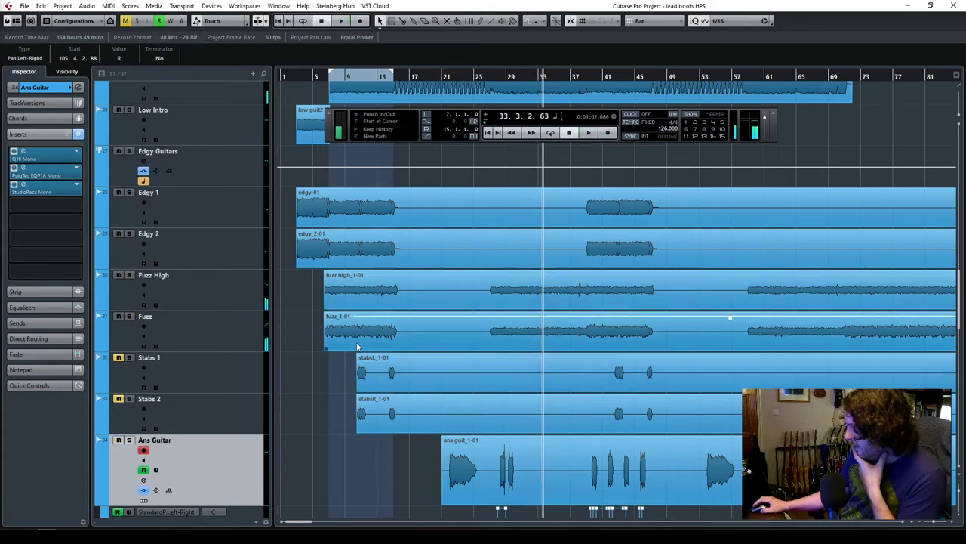
Add one stereo group channel track named Fuzz.
scroll(408, 370, "down", 2)
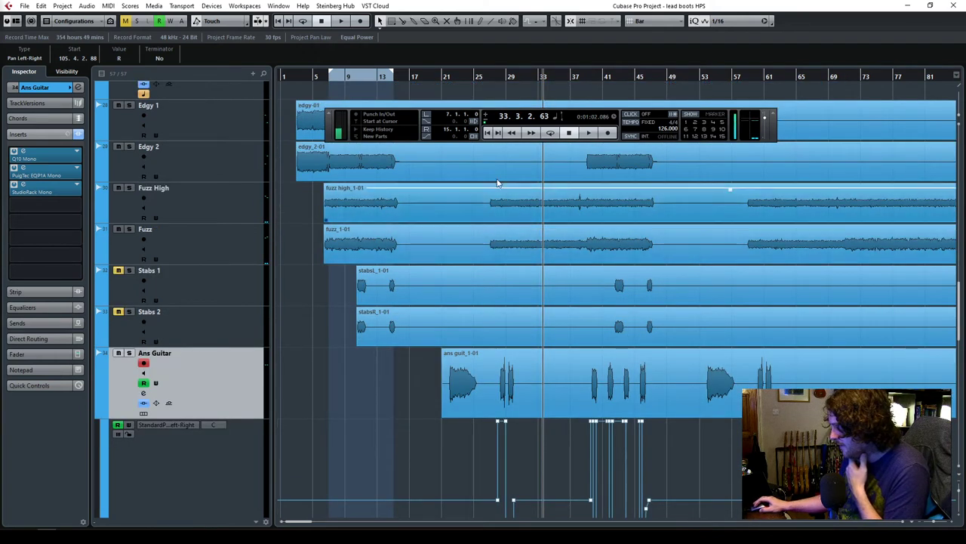
scroll(560, 372, "down", 4)
scroll(560, 372, "up", 6)
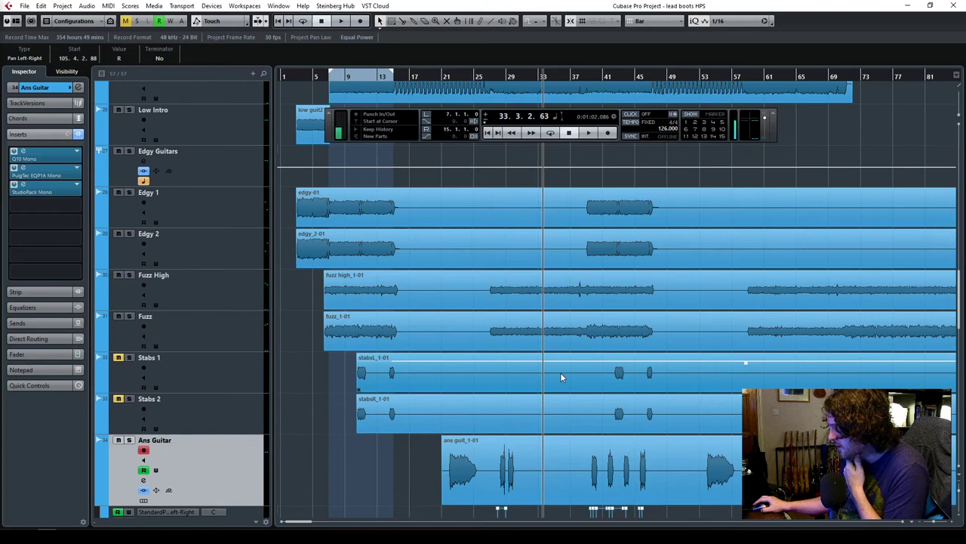
left_click(198, 289)
right_click(199, 289)
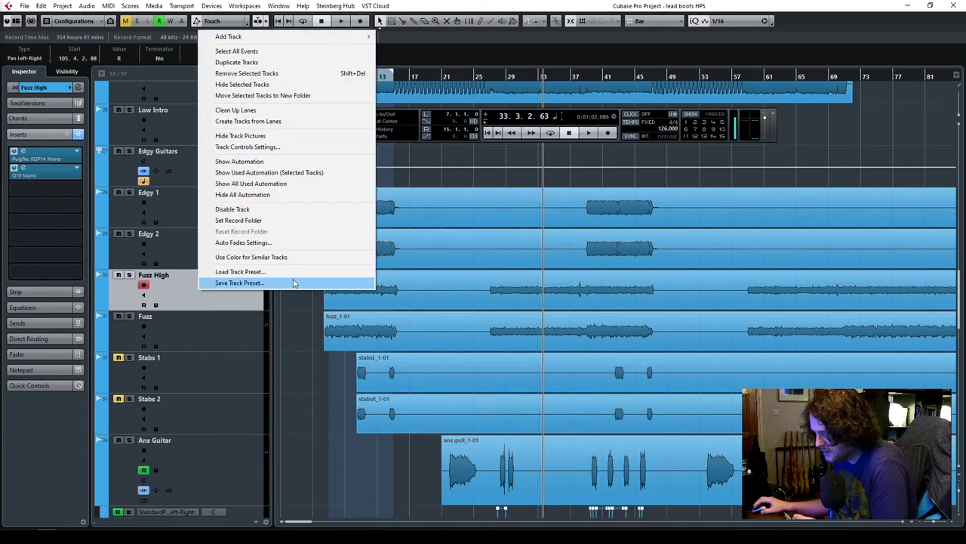
mouse_move(302, 36)
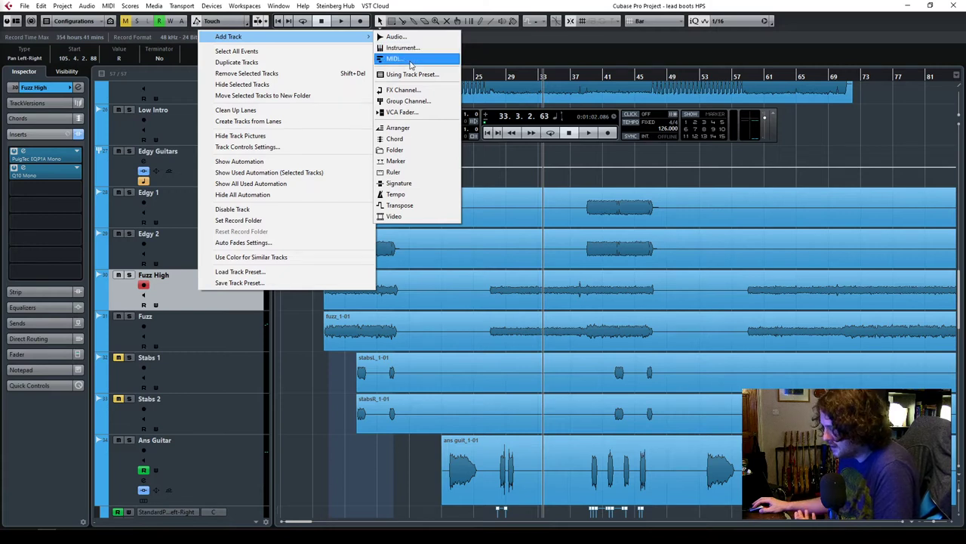
left_click(396, 105)
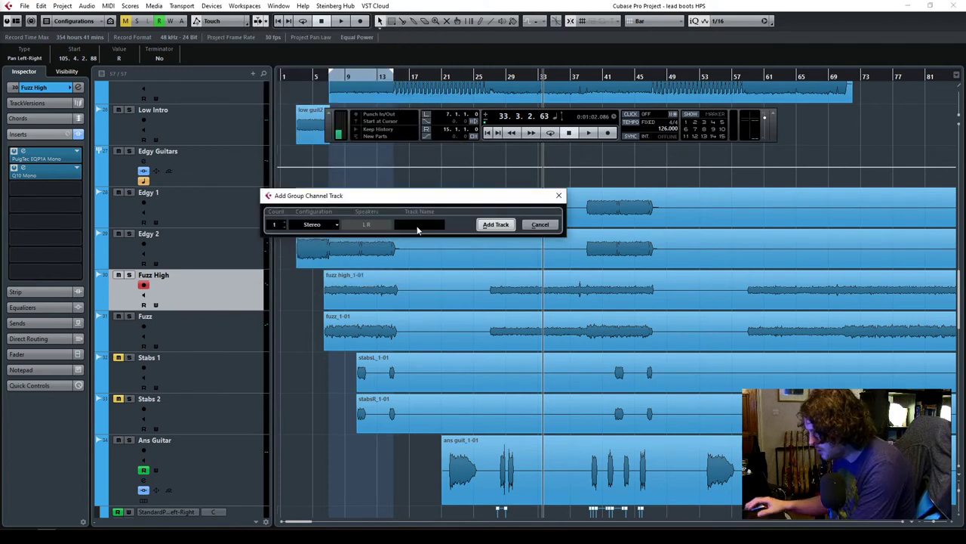
type("Fuzz")
key("Return")
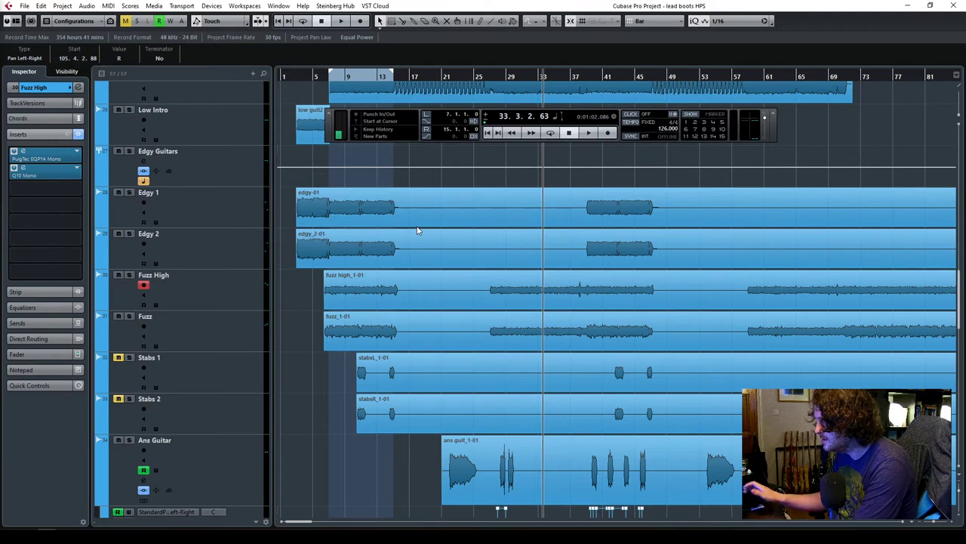
Move the new Fuzz group track up the track list to sit directly above Fuzz High.
scroll(257, 379, "down", 5)
scroll(258, 379, "down", 10)
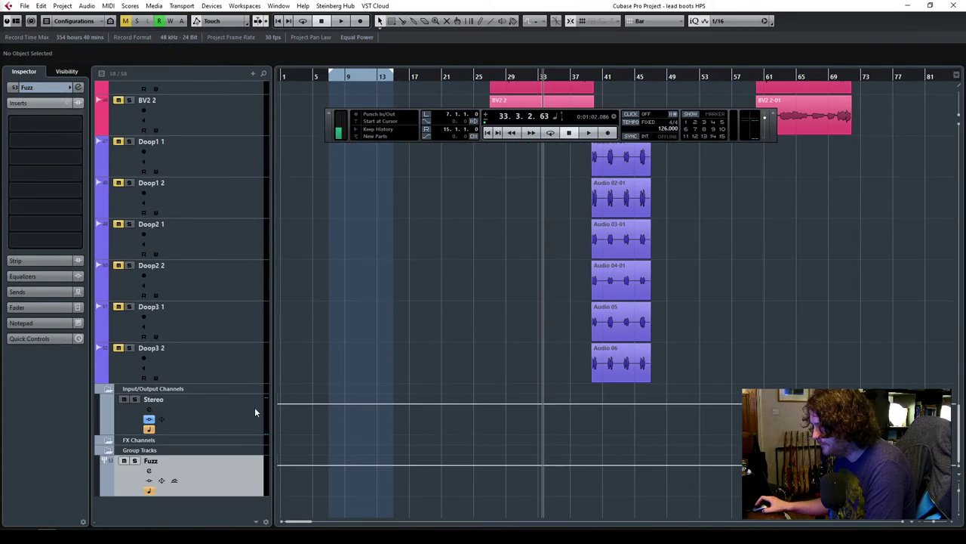
left_click_drag(216, 132, 206, 252)
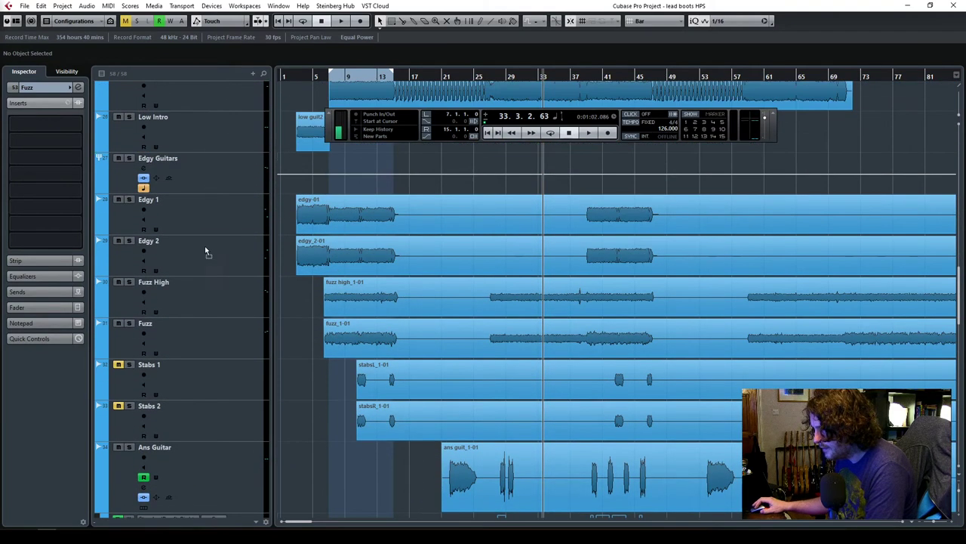
left_click_drag(198, 285, 200, 286)
Route the outputs of the Fuzz High and Fuzz audio tracks to the Fuzz group.
left_click(203, 323)
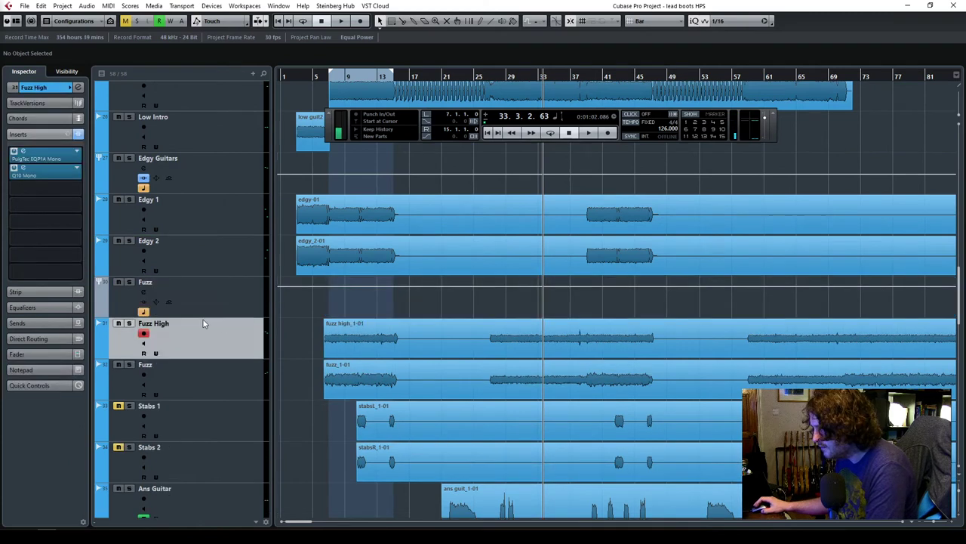
left_click(47, 89)
left_click(32, 185)
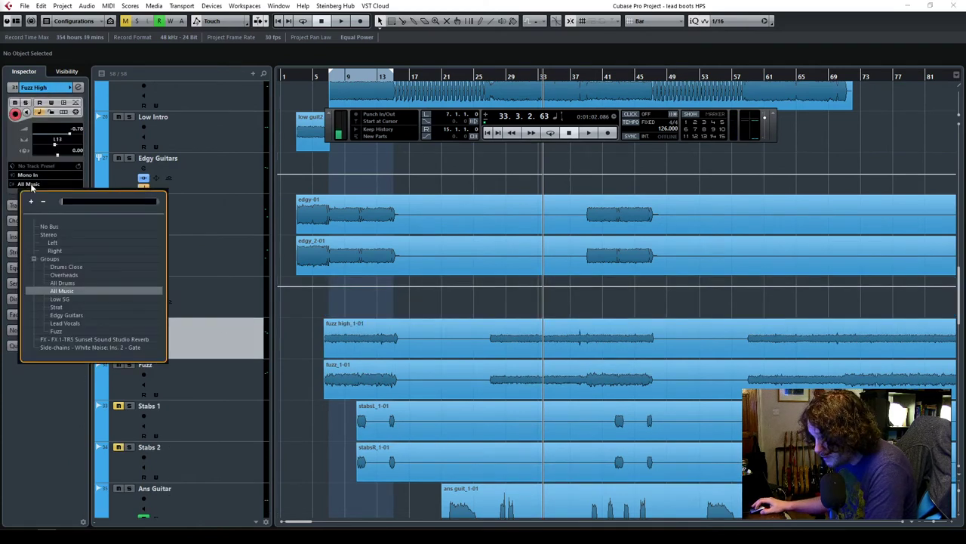
left_click(69, 332)
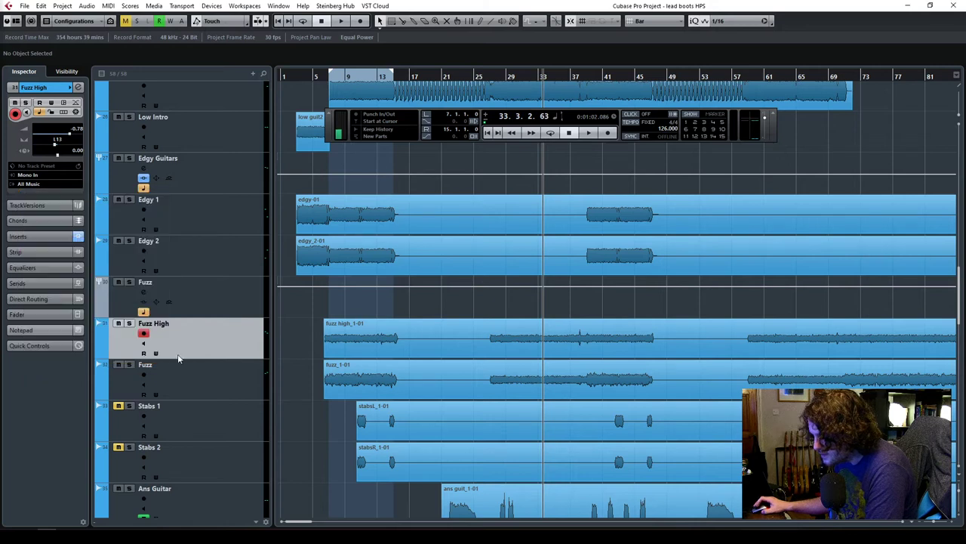
left_click(194, 363)
left_click(34, 185)
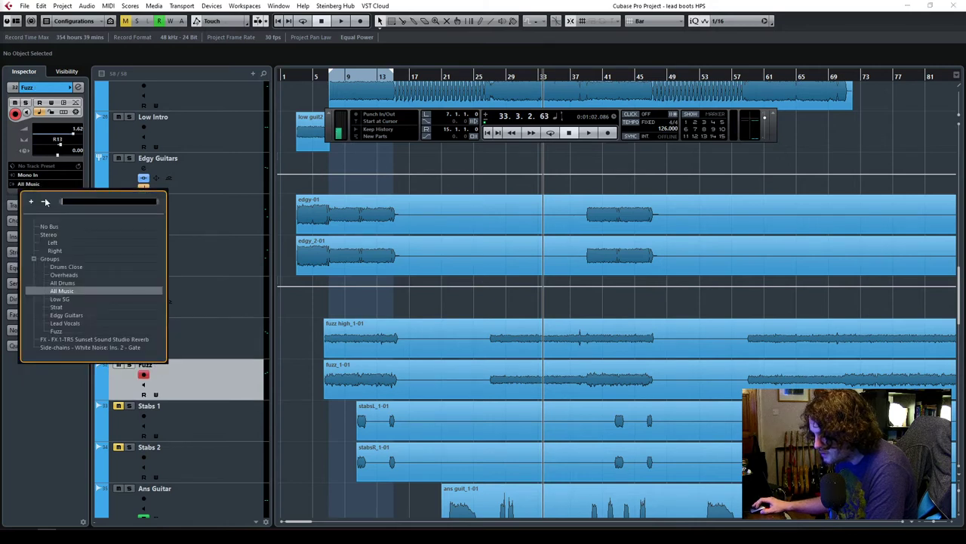
left_click(67, 332)
Open the Fuzz group's output bus choices and check the output routing of Fuzz High and Fuzz.
left_click(215, 283)
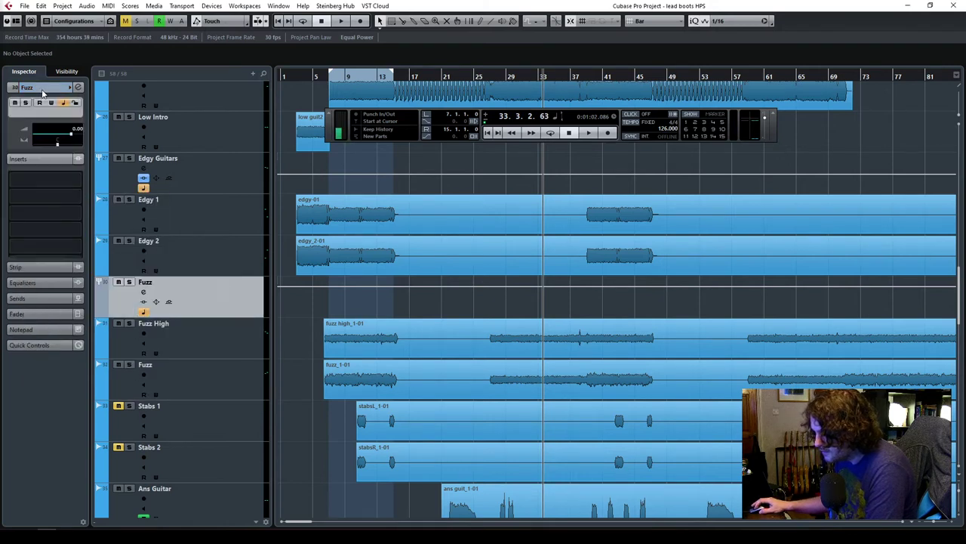
left_click(43, 92)
left_click(39, 157)
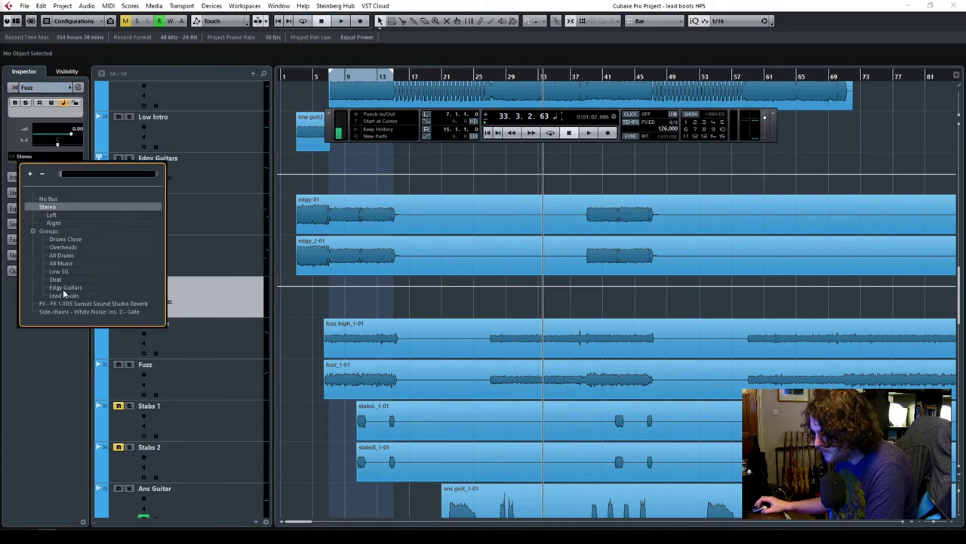
left_click(164, 291)
left_click(217, 337)
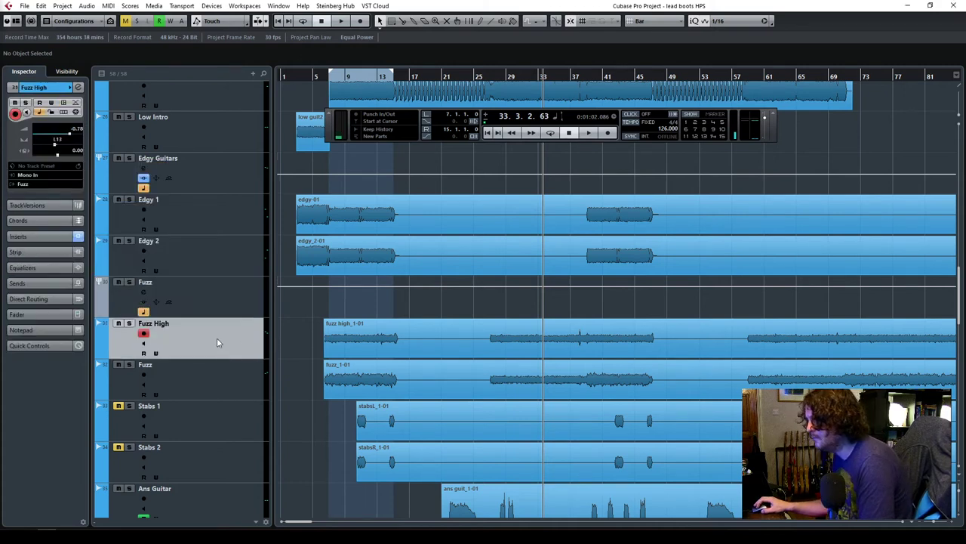
left_click(235, 380)
With the playback position at bar 26, load RCompressor Stereo in the Fuzz group's first insert slot and activate its side-chain.
left_click(479, 79)
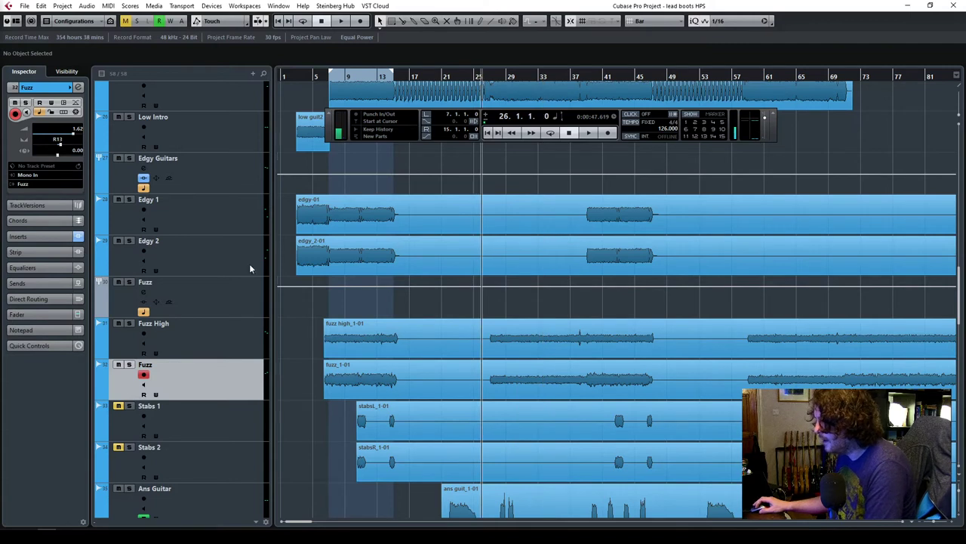
left_click(204, 300)
left_click(43, 179)
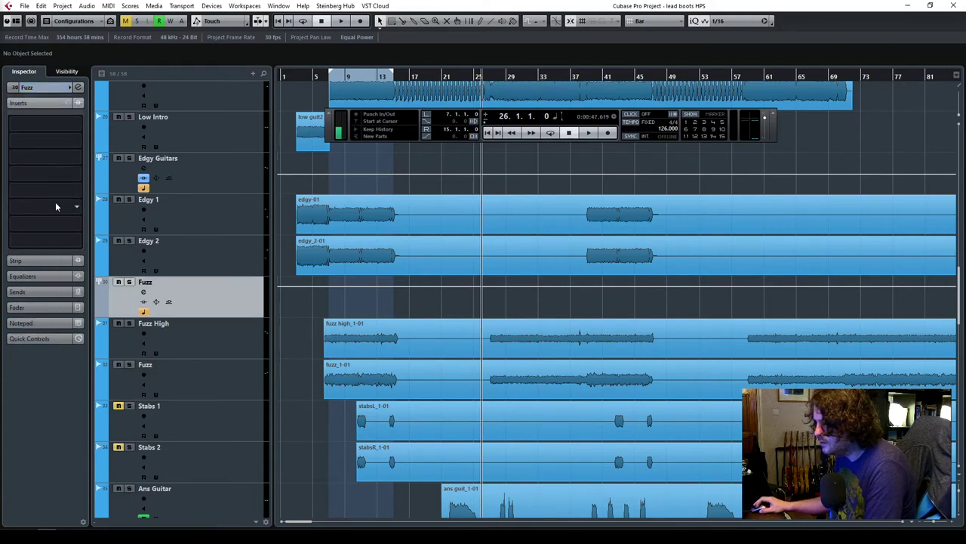
left_click(75, 126)
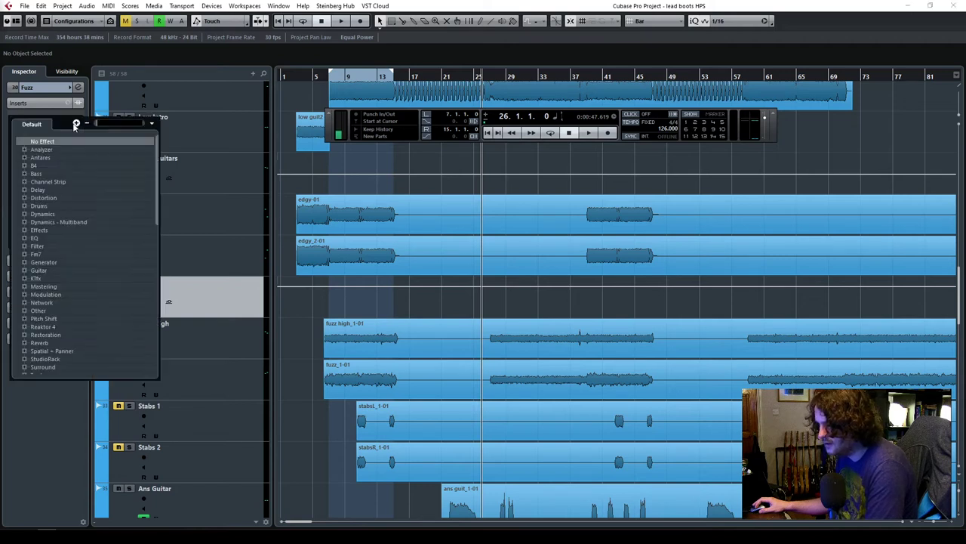
left_click(74, 124)
type("rcomp")
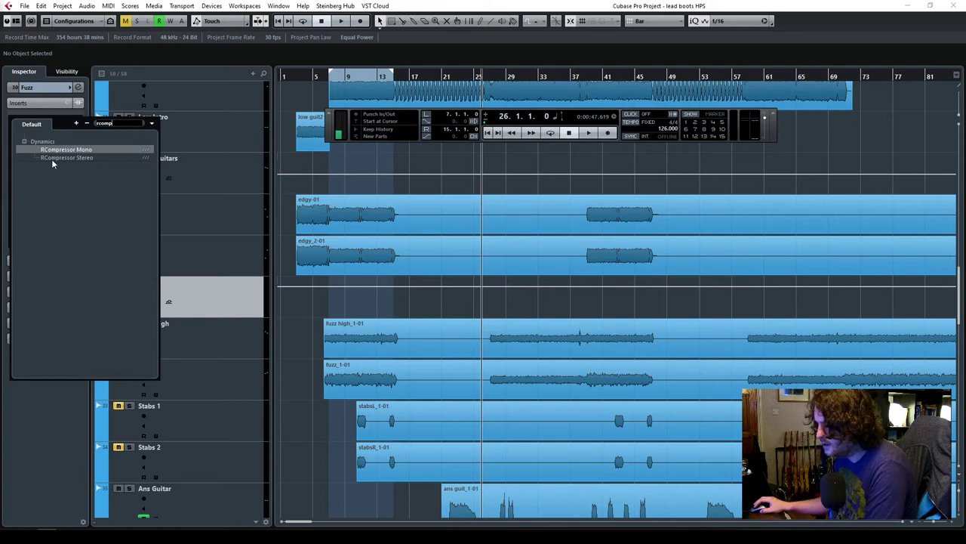
left_click(53, 158)
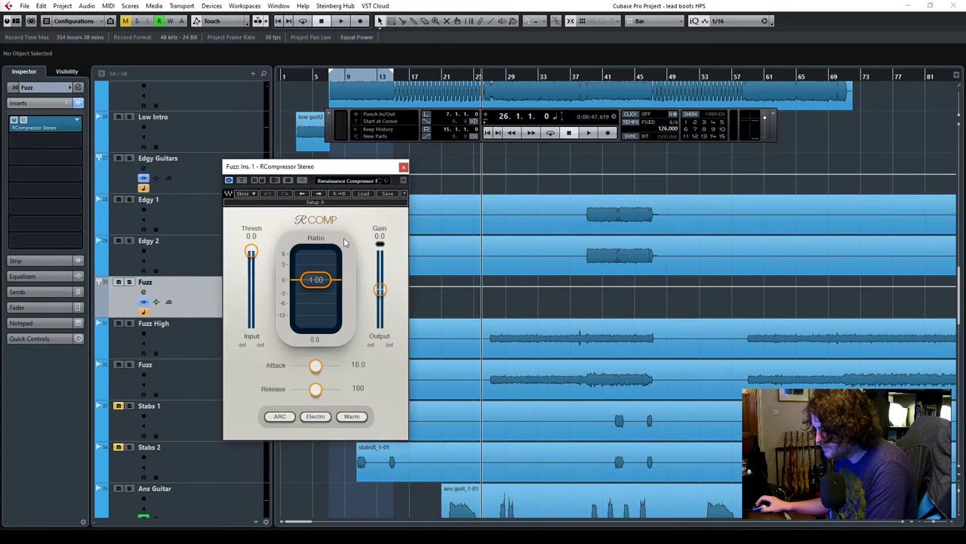
left_click_drag(314, 166, 350, 156)
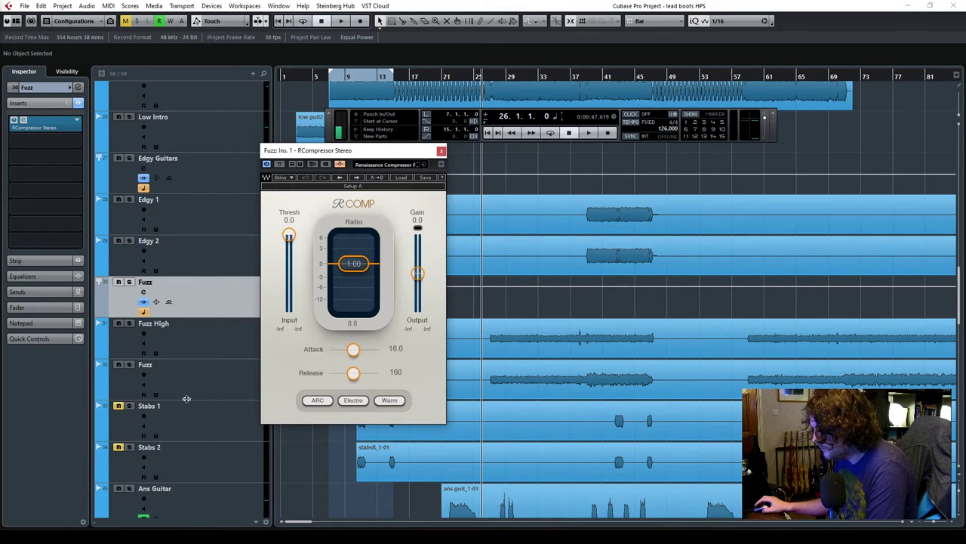
Assign the first send of the LV Low track to the side-chain of the Fuzz group's RCompressor Stereo.
scroll(185, 398, "down", 15)
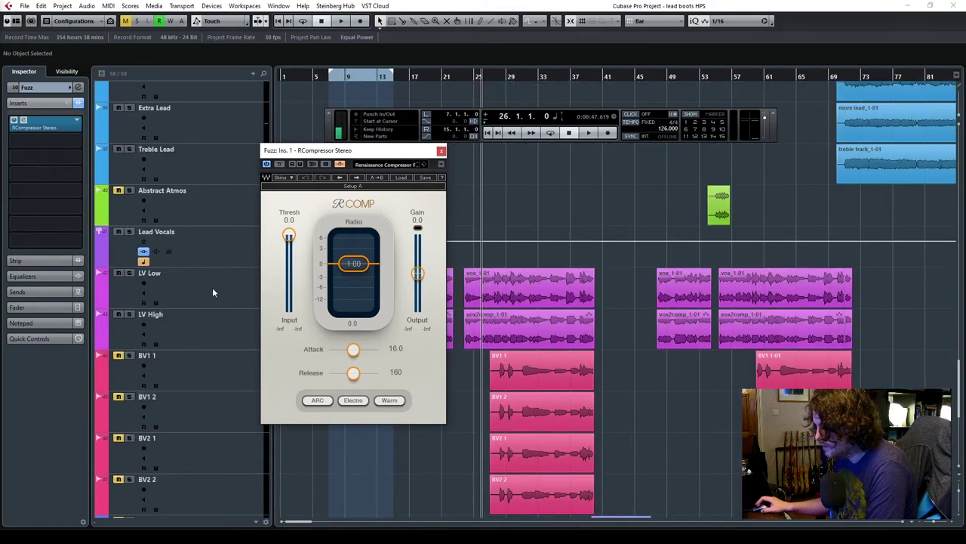
left_click(212, 292)
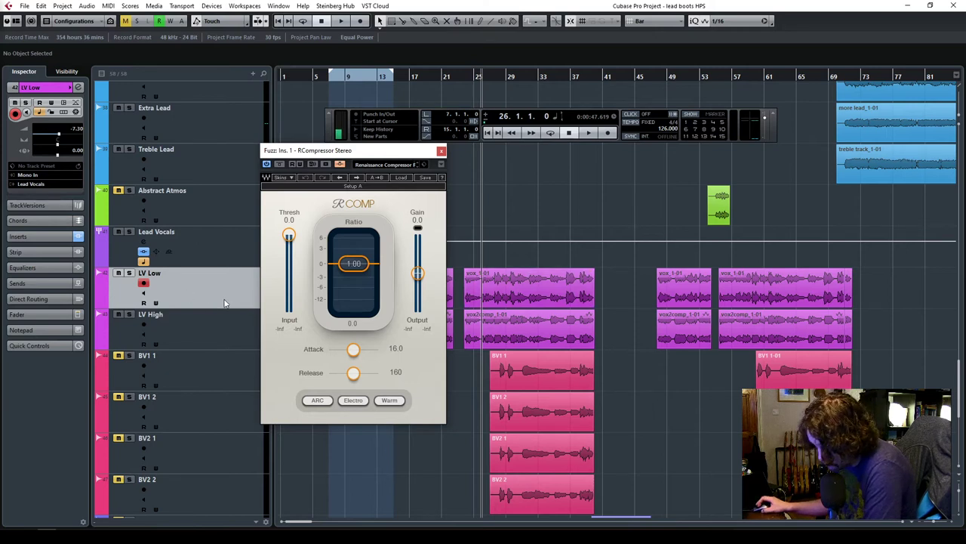
left_click(36, 284)
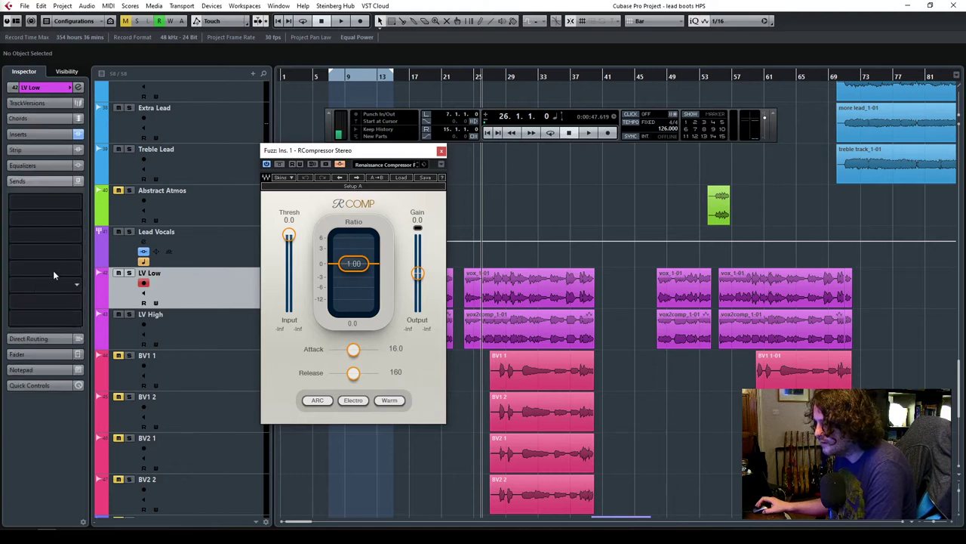
left_click(76, 202)
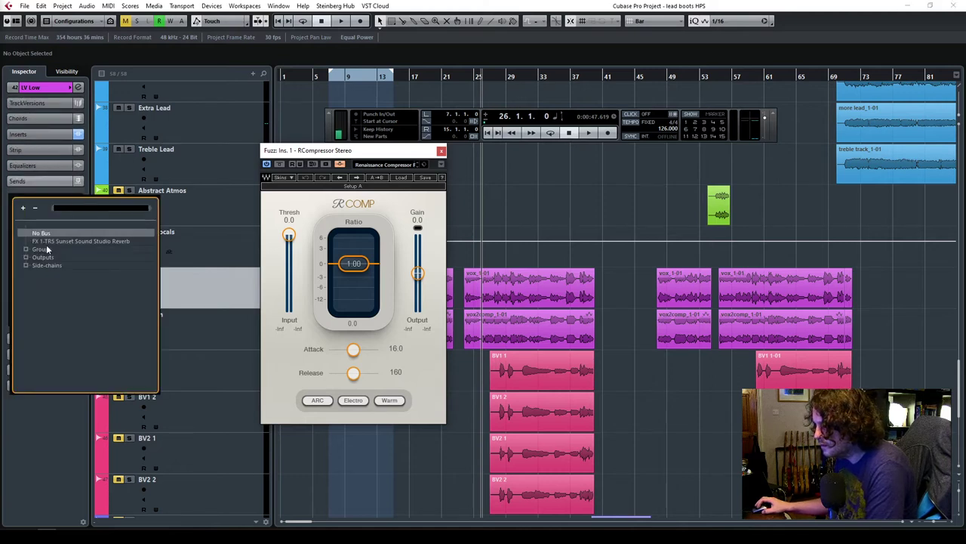
left_click(26, 266)
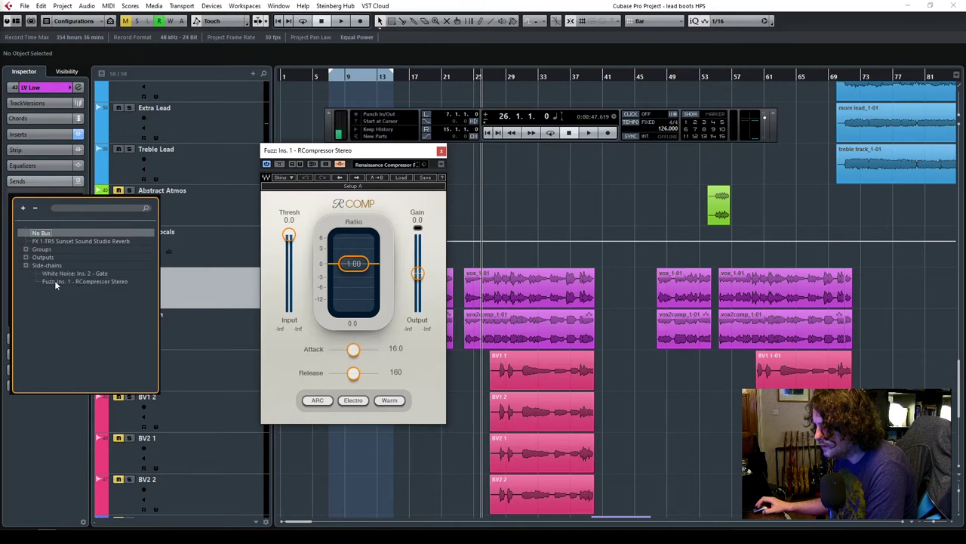
left_click(56, 281)
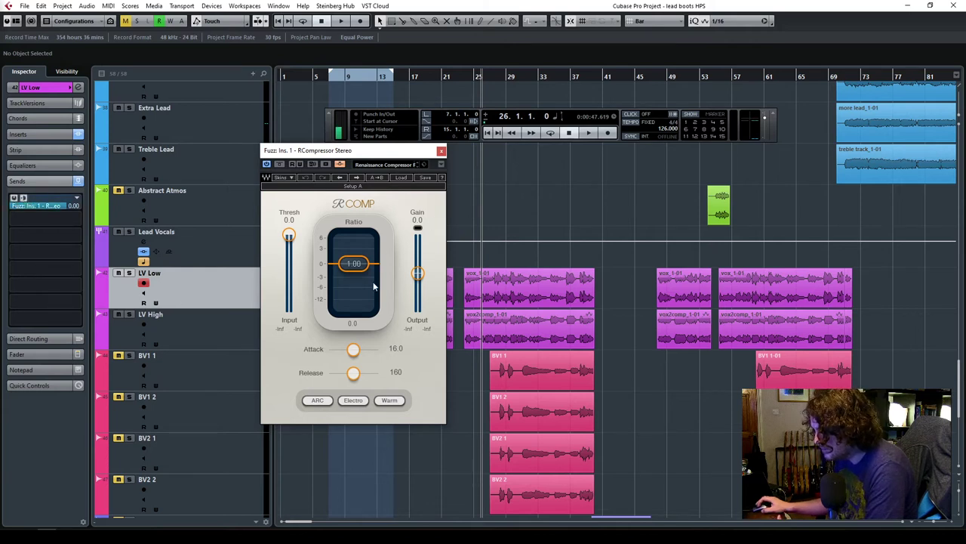
Play the song from bar 26 and lower the threshold of the Fuzz group's RCompressor to -16.0.
left_click_drag(358, 156, 486, 163)
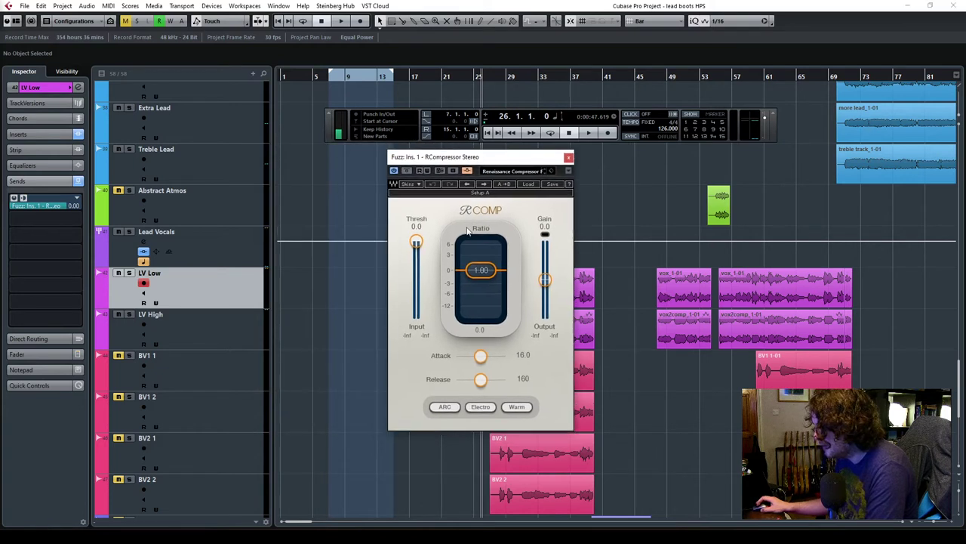
scroll(331, 242, "up", 15)
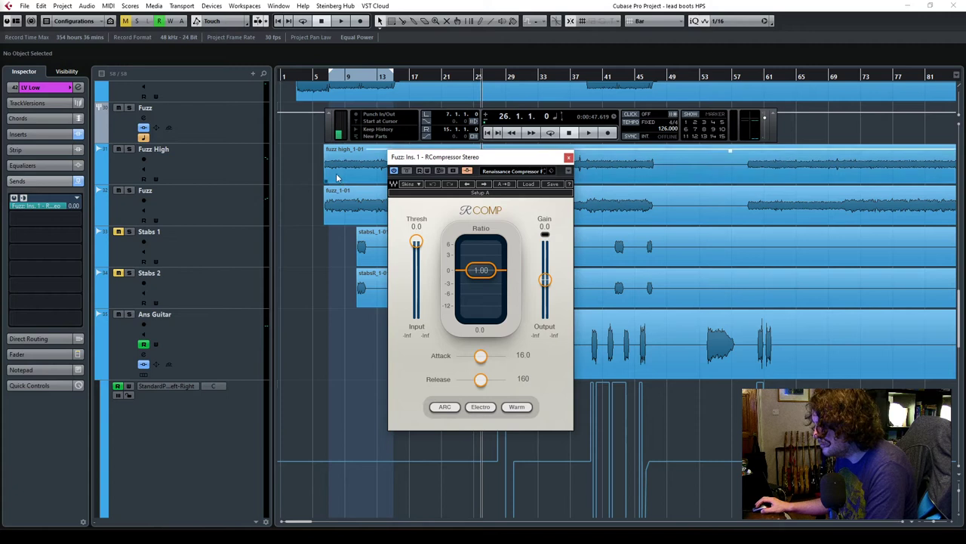
left_click_drag(483, 162, 360, 205)
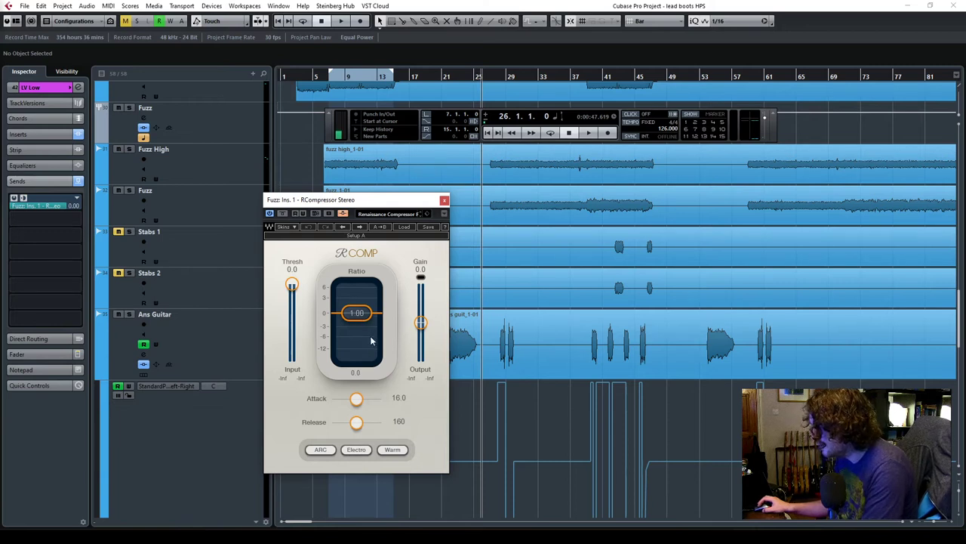
key("space")
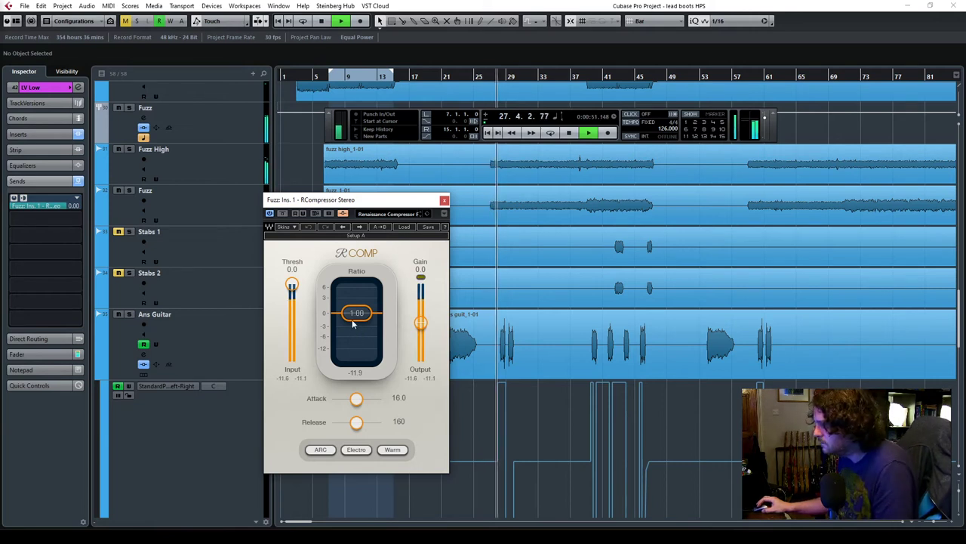
left_click_drag(291, 286, 294, 305)
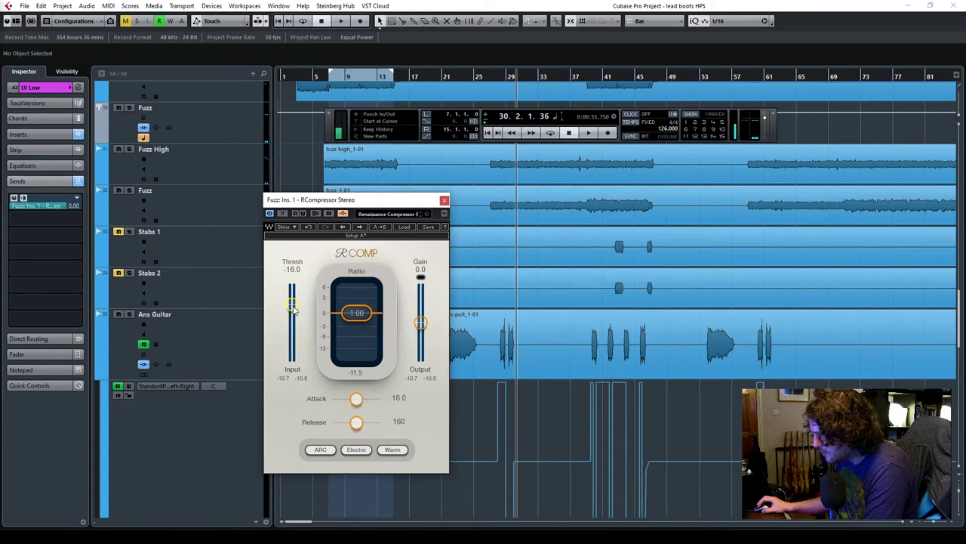
During playback, set the Fuzz compressor's ratio to 1.66, attack to 1.20 and release to 38.8.
key("space")
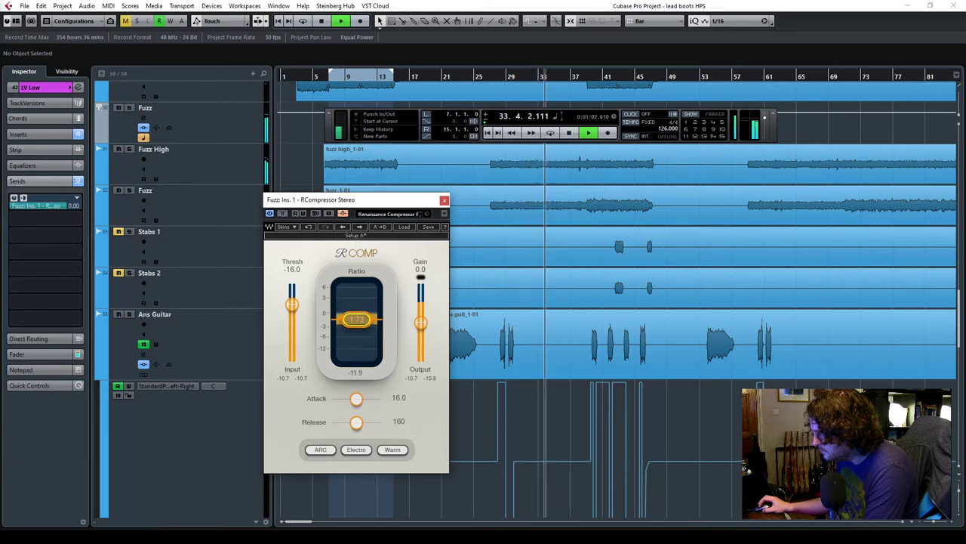
scroll(362, 320, "up", 2)
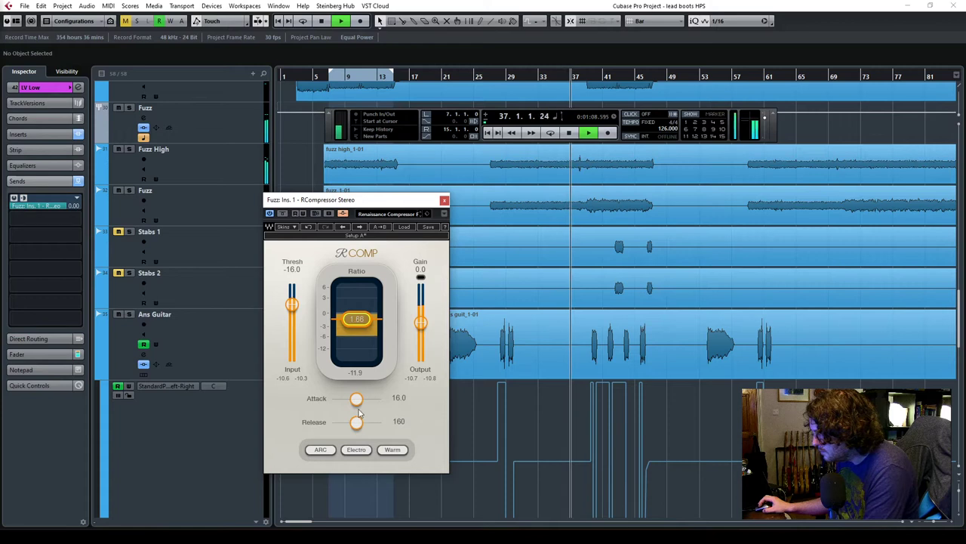
key("space")
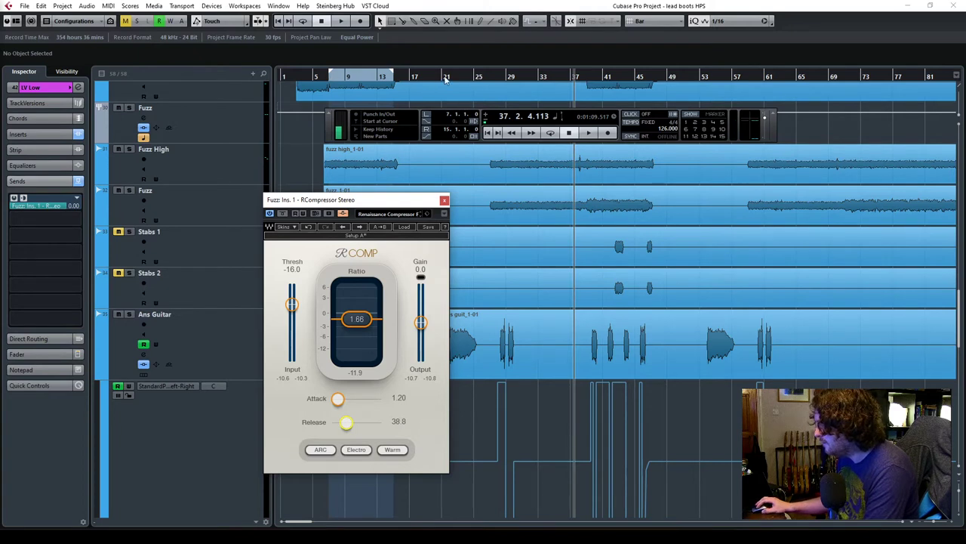
Replay from bar 25 and adjust the Fuzz compressor to a ratio of 1.38, threshold of -15.1 and release of 97.7.
left_click(476, 78)
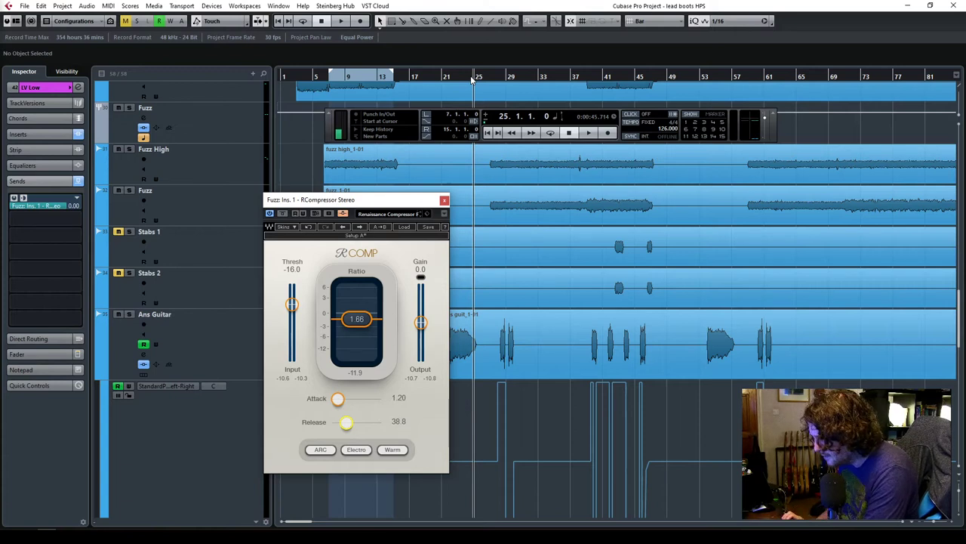
key("space")
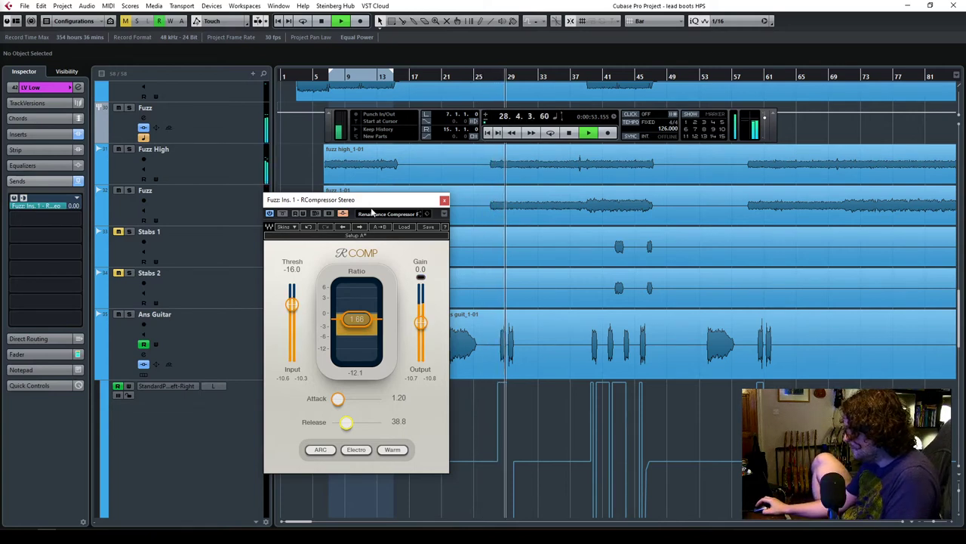
left_click_drag(357, 322, 335, 323)
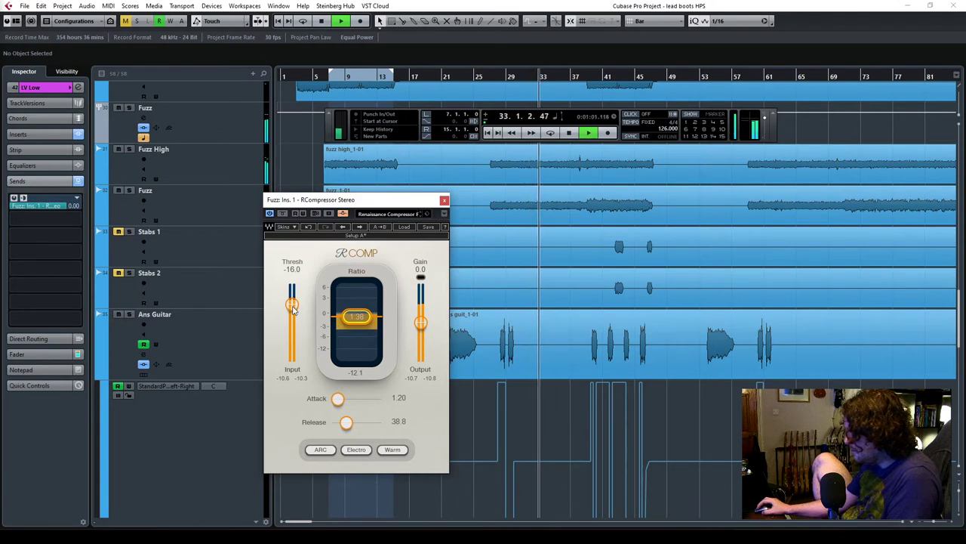
left_click_drag(293, 308, 295, 307)
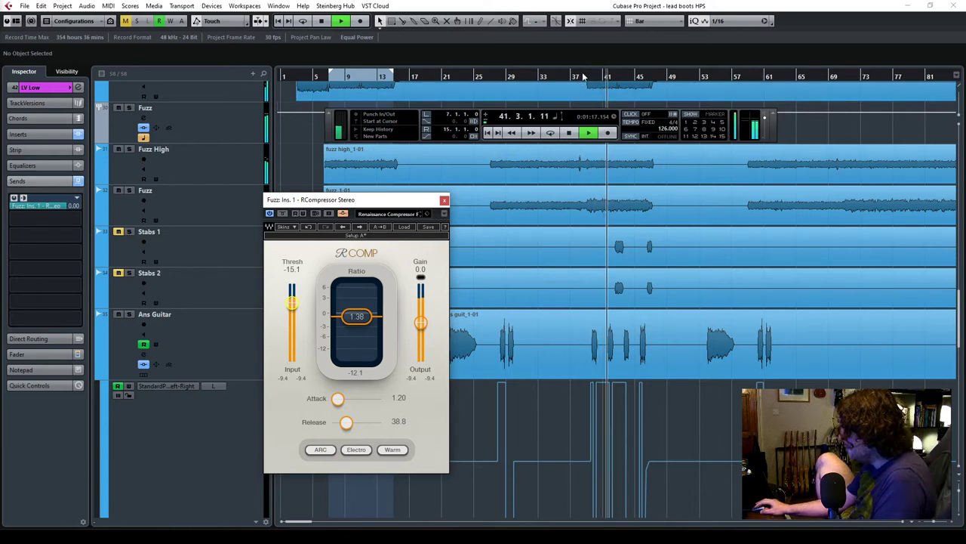
key("space")
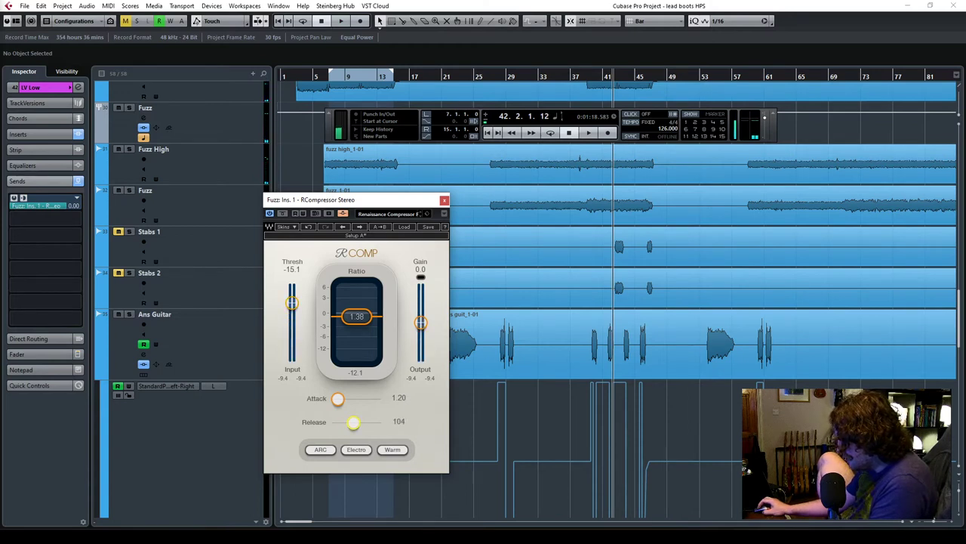
Play from bar 27, set the Fuzz compressor's threshold to -14.4 and release to 133, and return the playback position to bar 36.
left_click(492, 80)
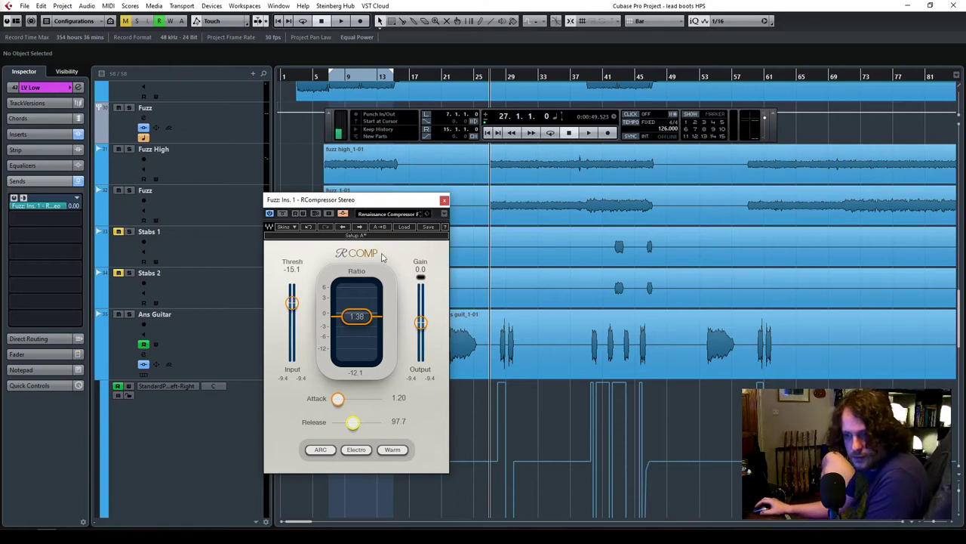
key("space")
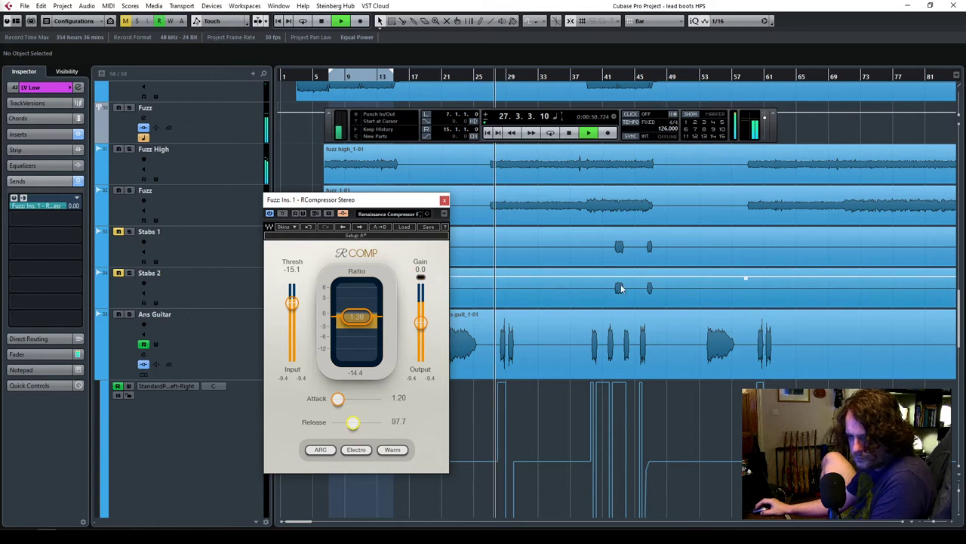
left_click_drag(311, 307, 295, 306)
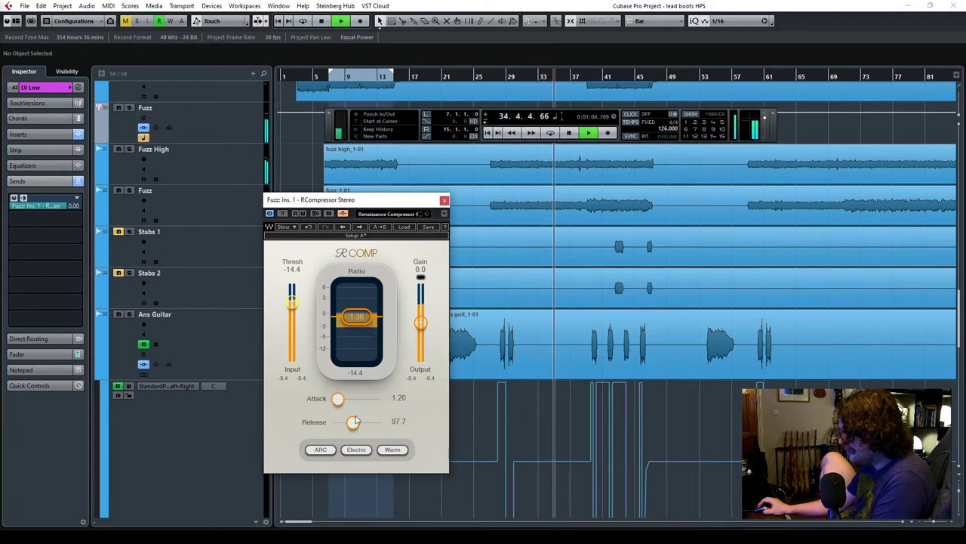
left_click_drag(352, 422, 355, 425)
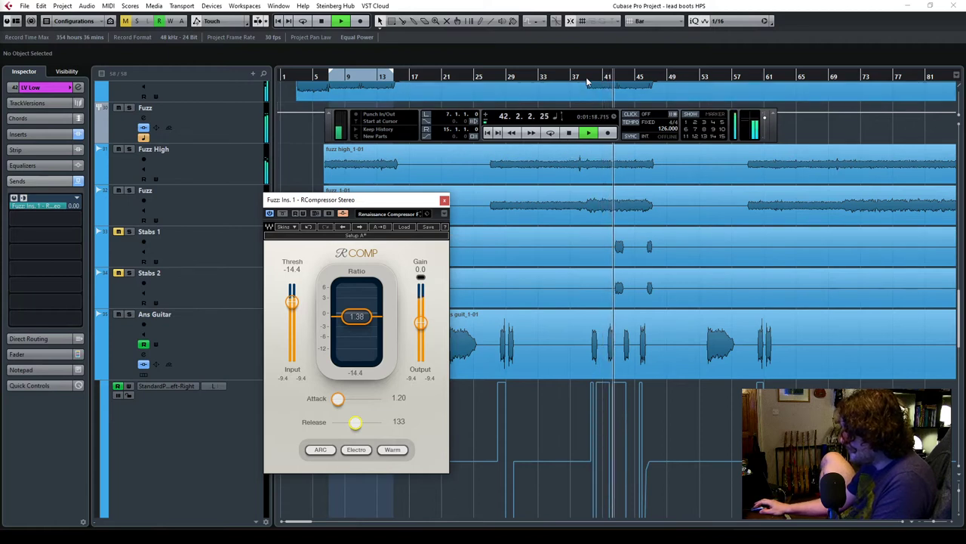
key("space")
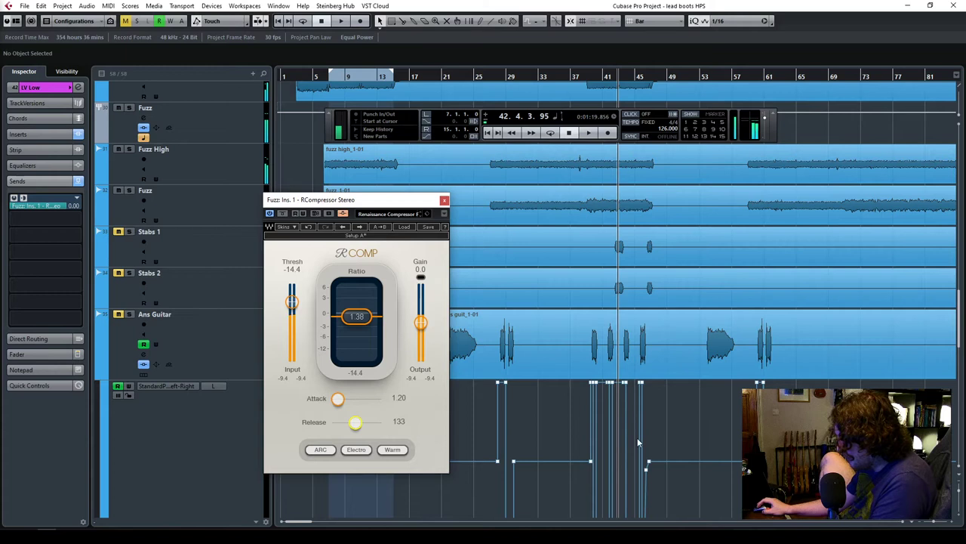
left_click(564, 77)
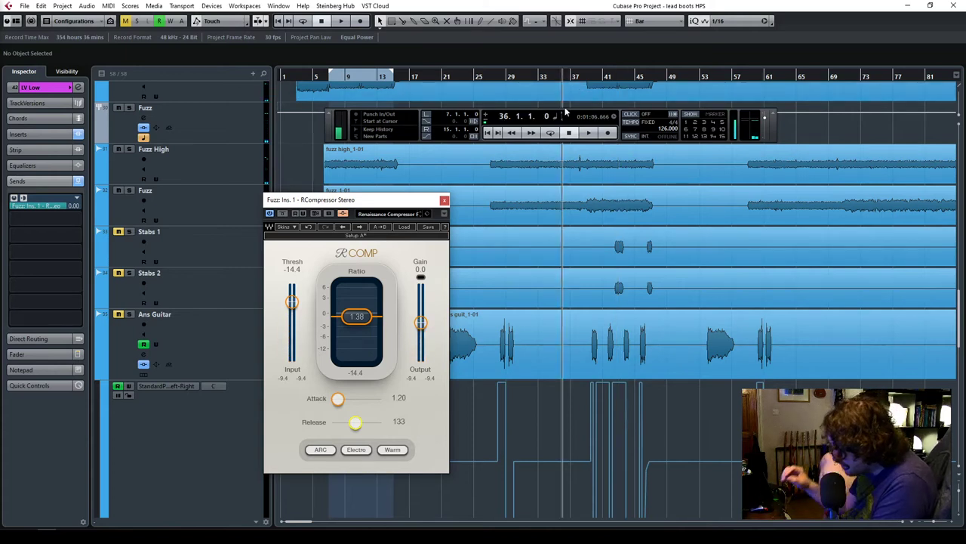
Audition the soloed lower Fuzz audio track, add Lead Vocals to the solo from bar 34, and clear all solos.
key("space")
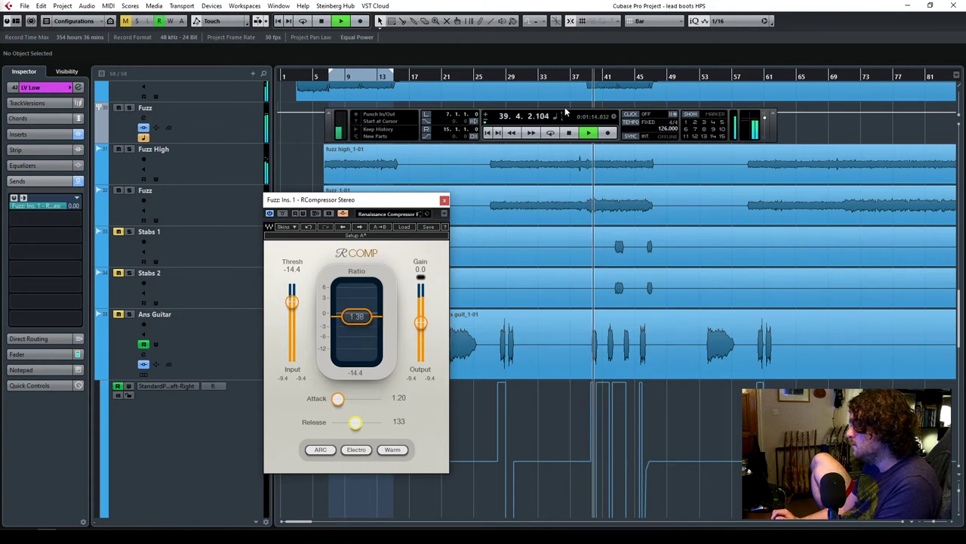
left_click(129, 190)
scroll(644, 392, "down", 2)
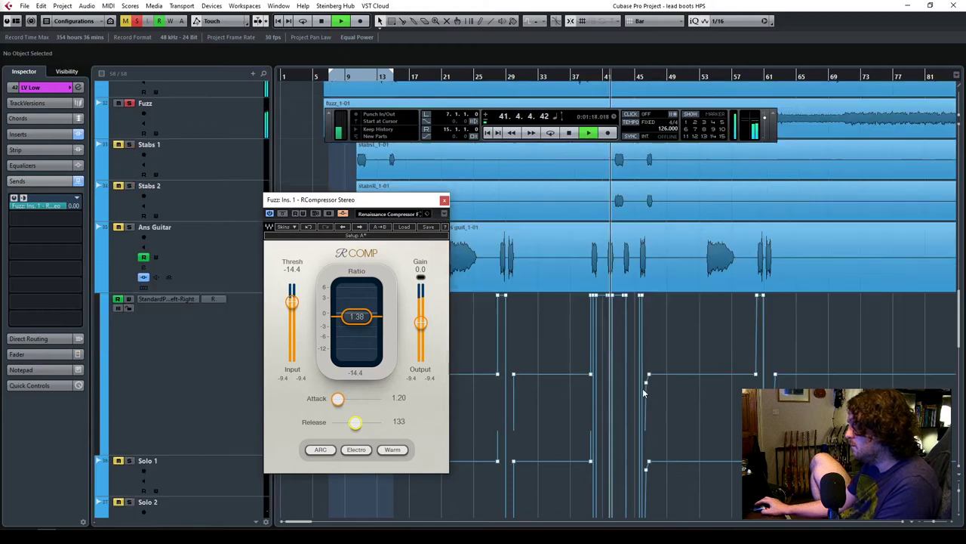
scroll(644, 392, "down", 10)
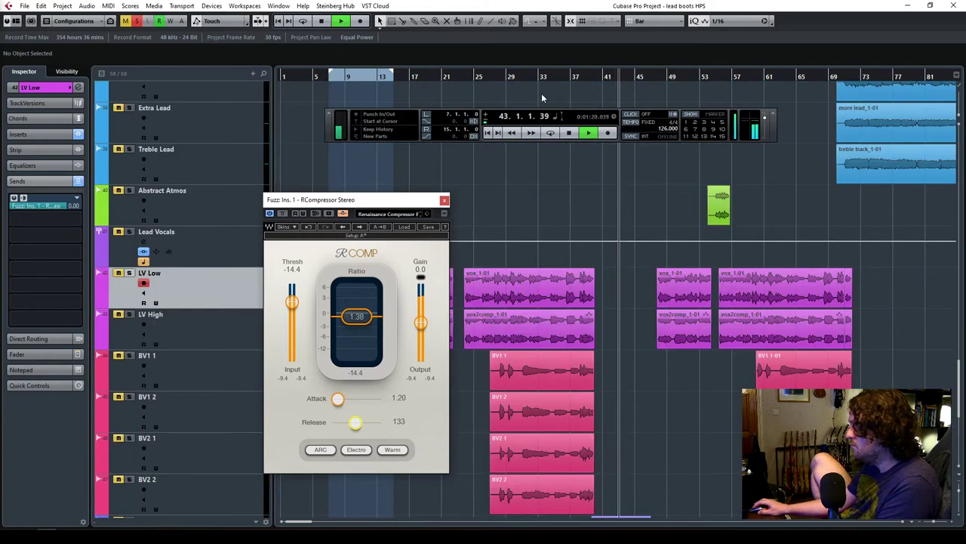
left_click(546, 77)
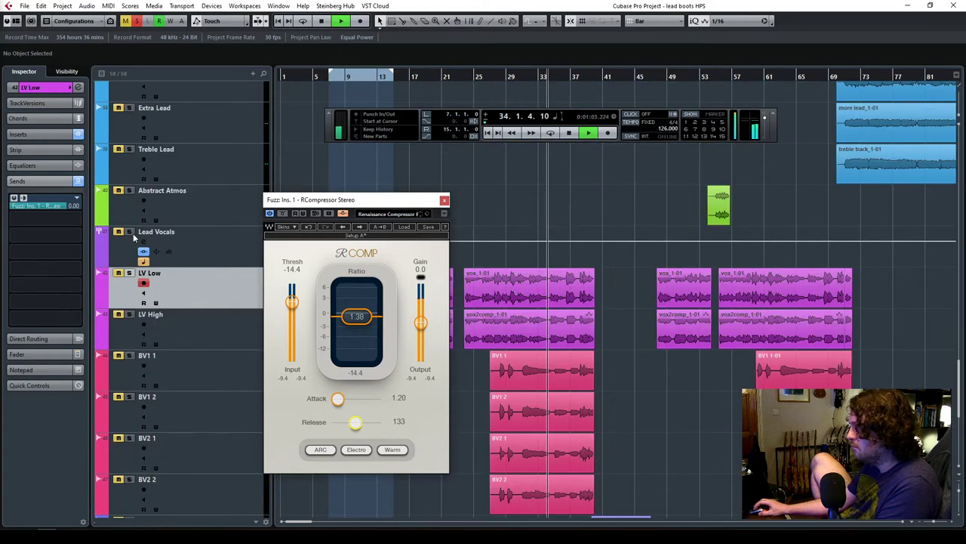
left_click(129, 232)
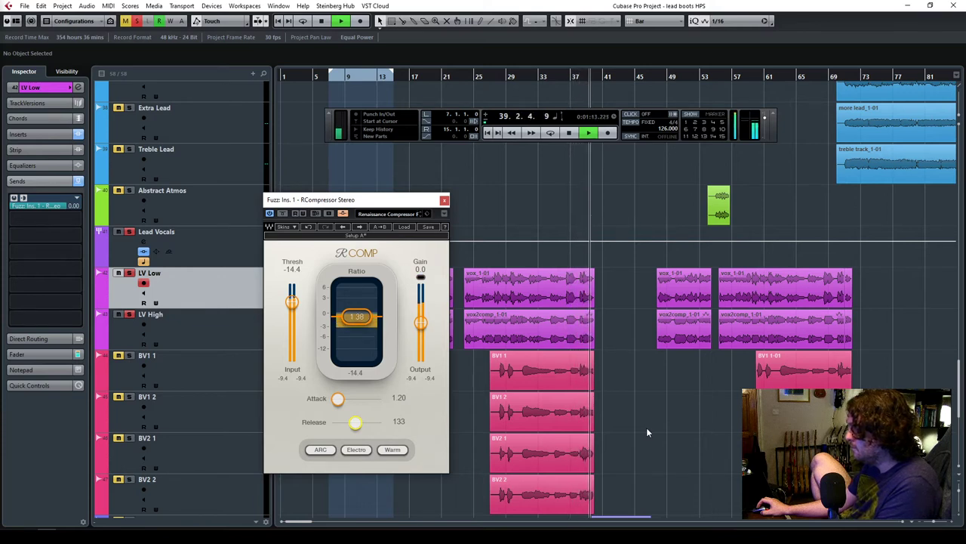
left_click(569, 134)
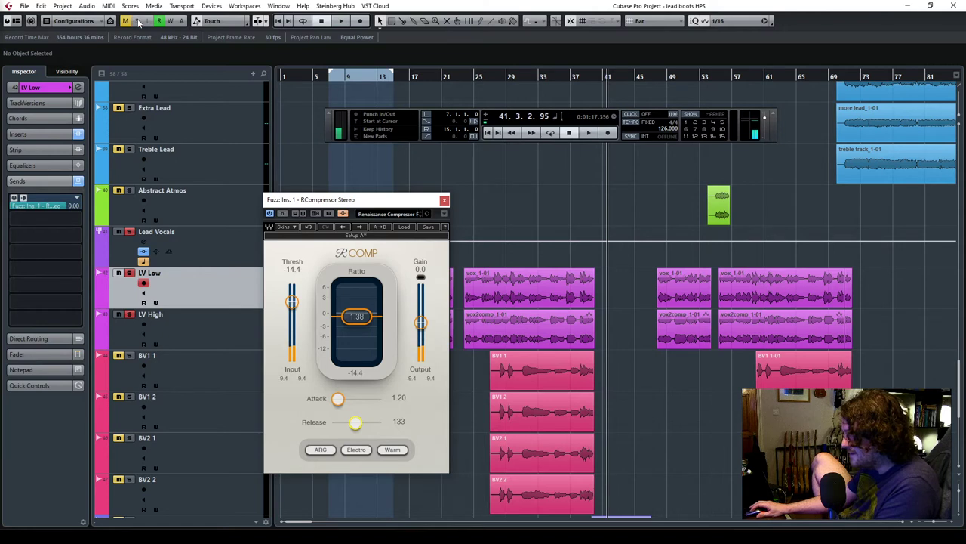
Close the RCompressor window and select the Fuzz group track.
scroll(671, 435, "up", 10)
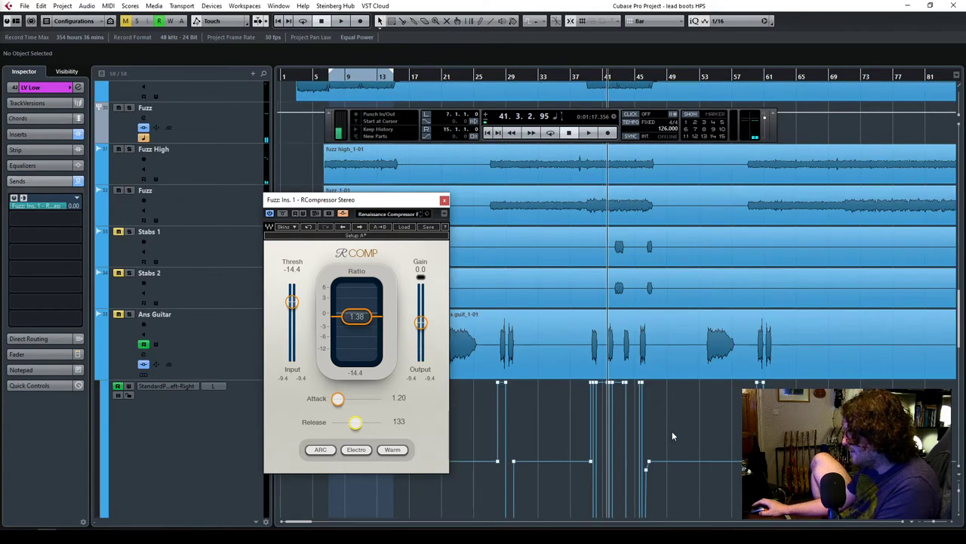
scroll(672, 435, "up", 2)
left_click(543, 76)
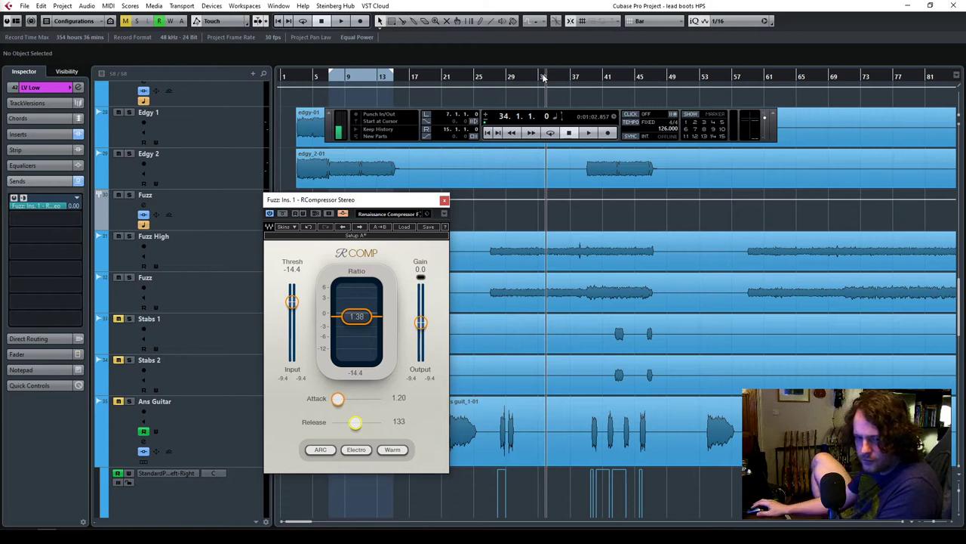
left_click(491, 76)
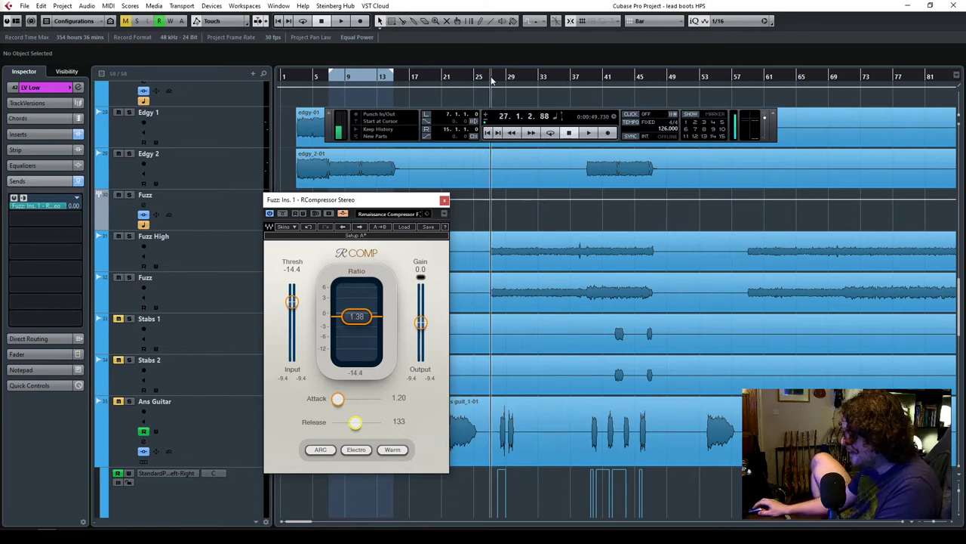
left_click(444, 200)
left_click(224, 265)
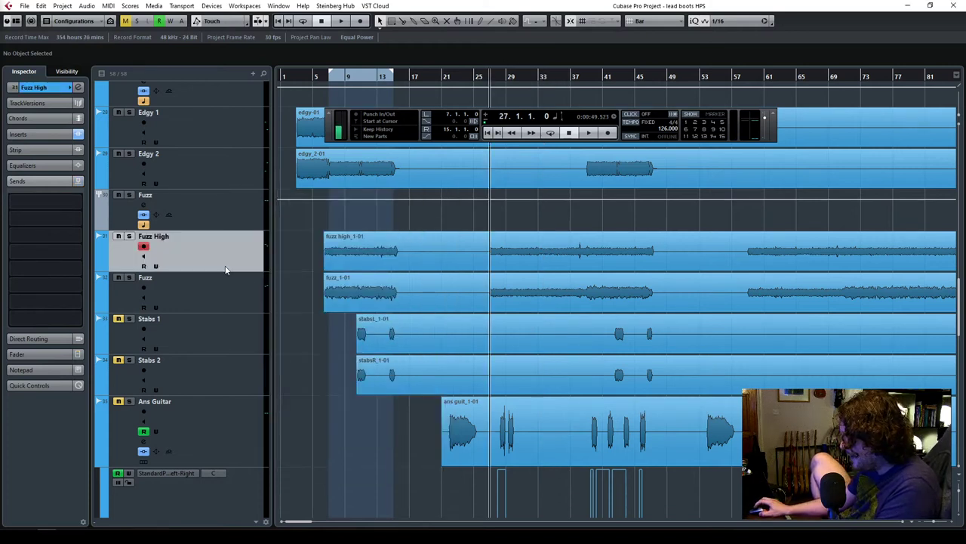
left_click(229, 218)
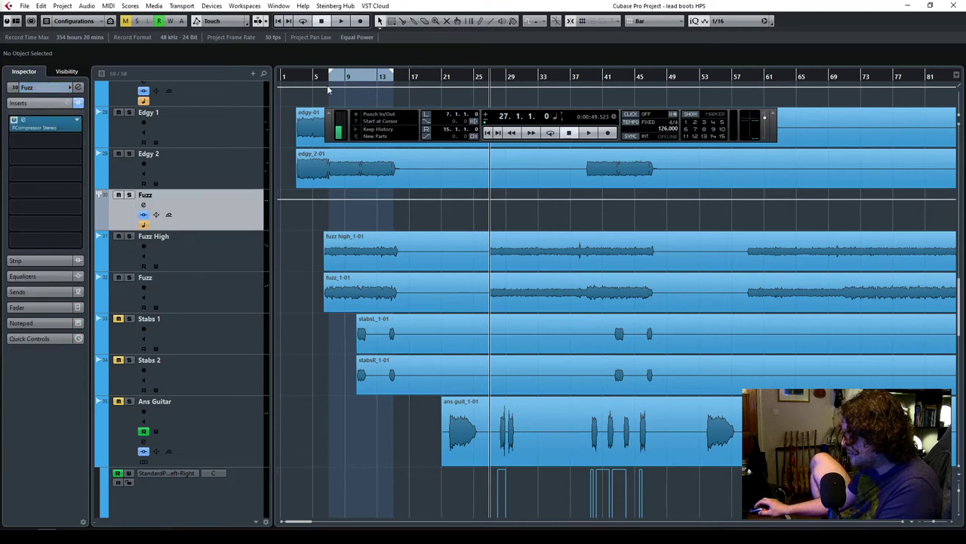
Unmute the Stabs 1, Stabs 2 and Ans Guitar tracks and play the mix from bar 6.
left_click(325, 81)
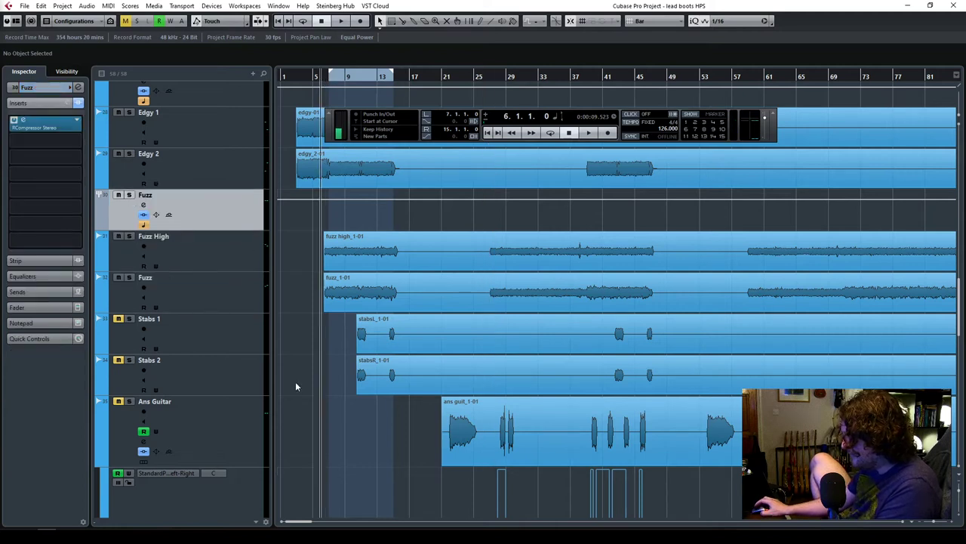
scroll(355, 302, "up", 5)
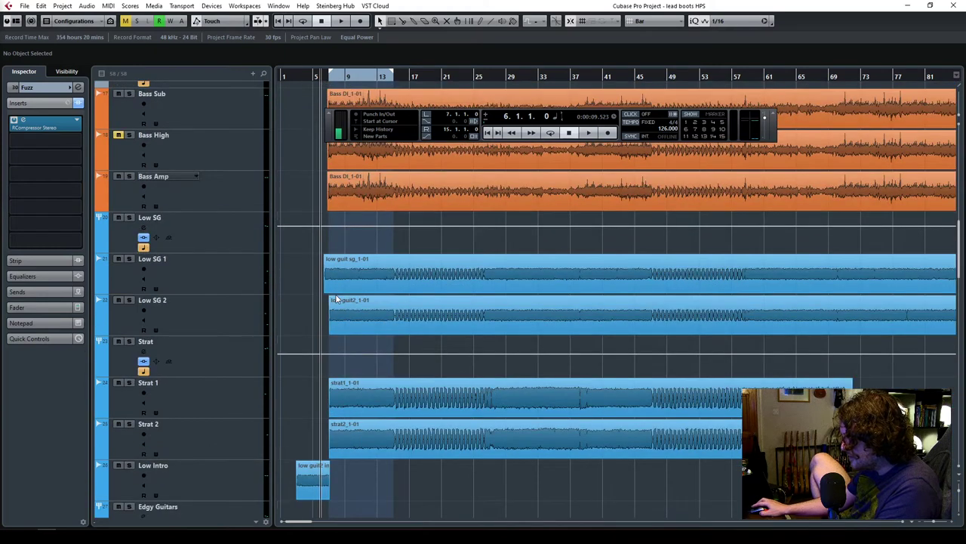
scroll(336, 294, "down", 7)
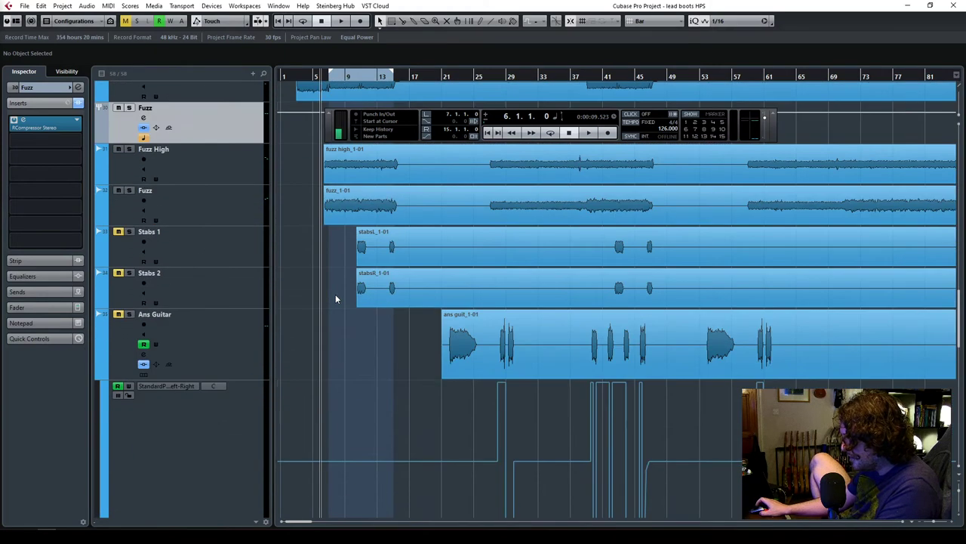
left_click(129, 273)
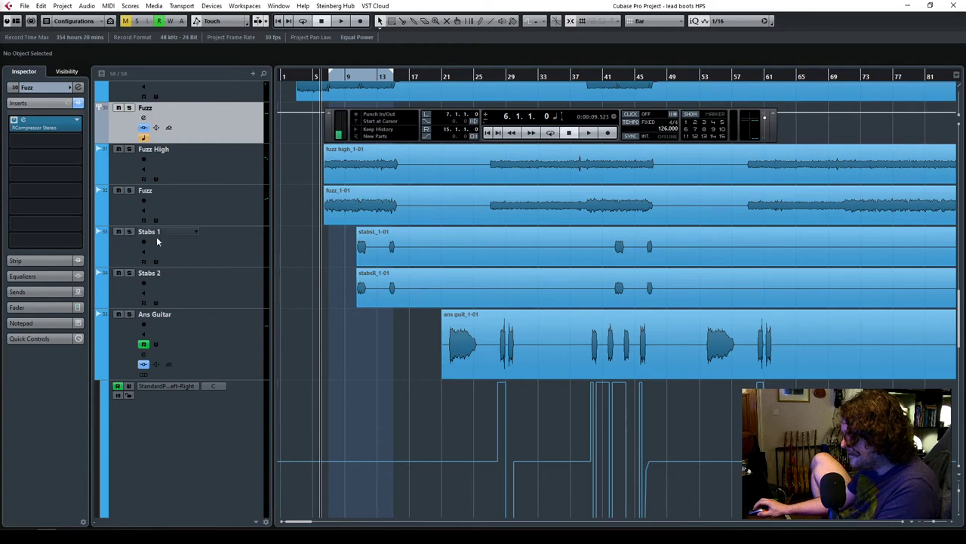
key("space")
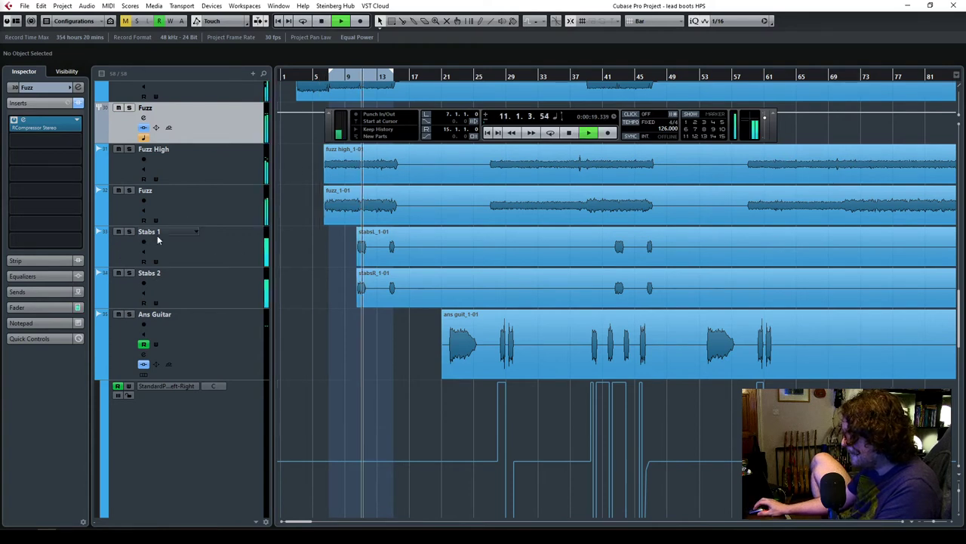
Solo Stabs 1 and Stabs 2 and audition them from bar 9.
left_click(129, 231)
left_click(129, 273)
left_click(348, 76)
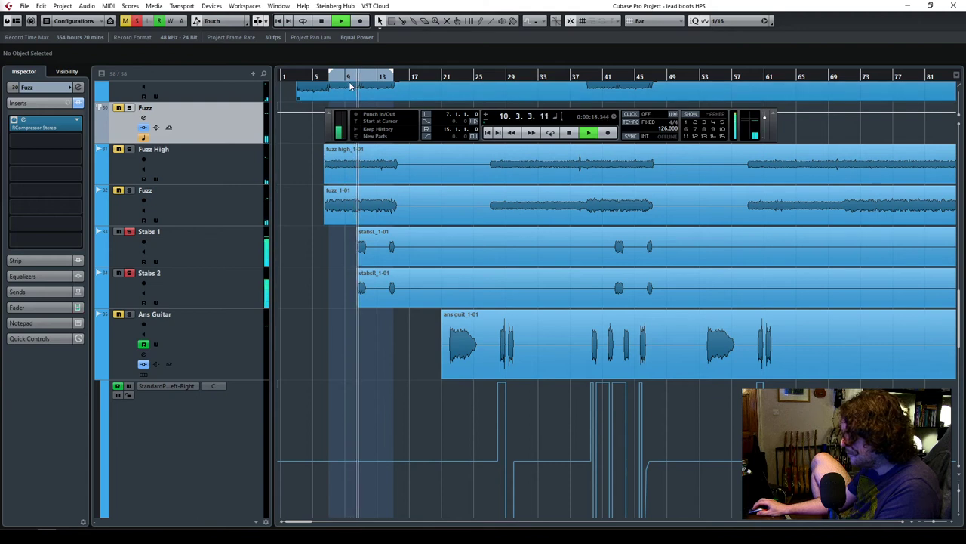
key("space")
left_click(202, 256)
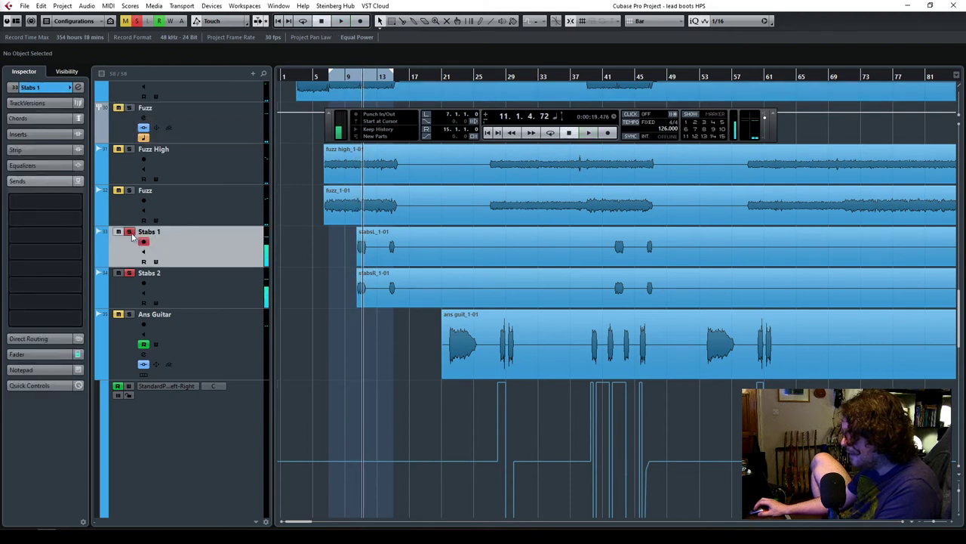
left_click(56, 89)
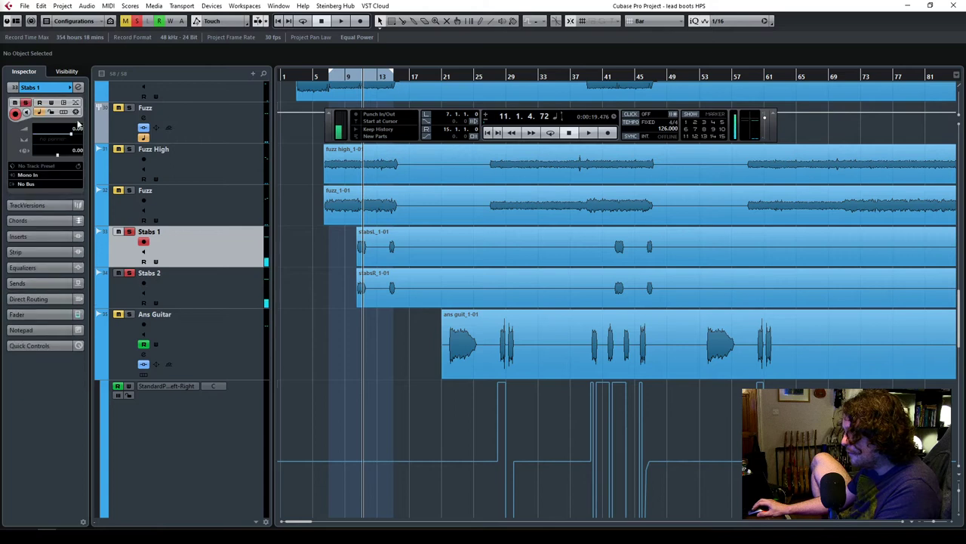
left_click(29, 184)
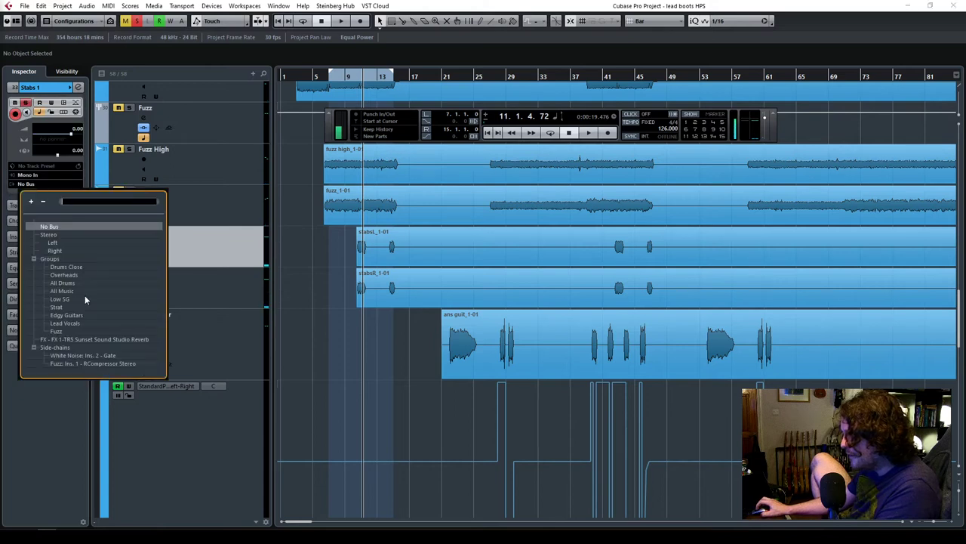
left_click(231, 250)
Add a stereo group channel track named Stabs.
right_click(194, 257)
mouse_move(227, 263)
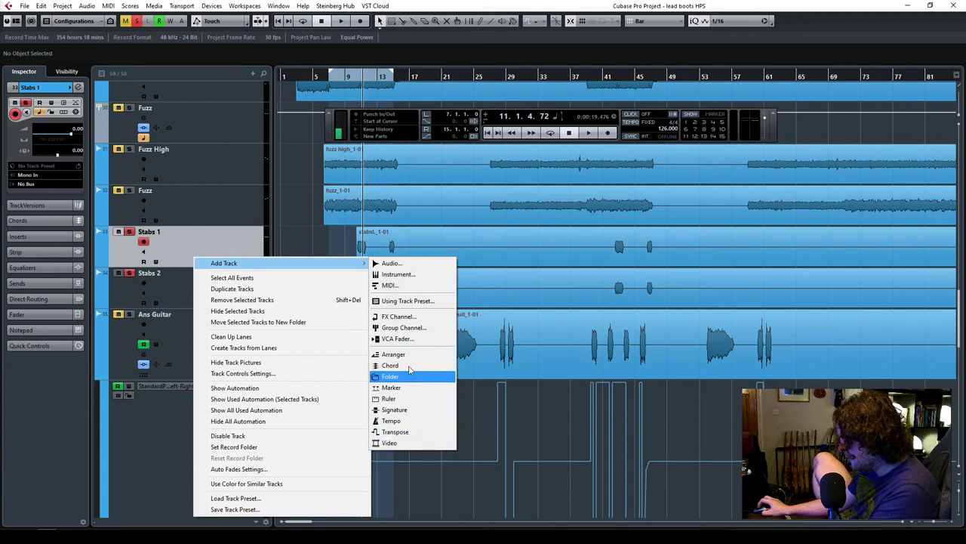
left_click(408, 329)
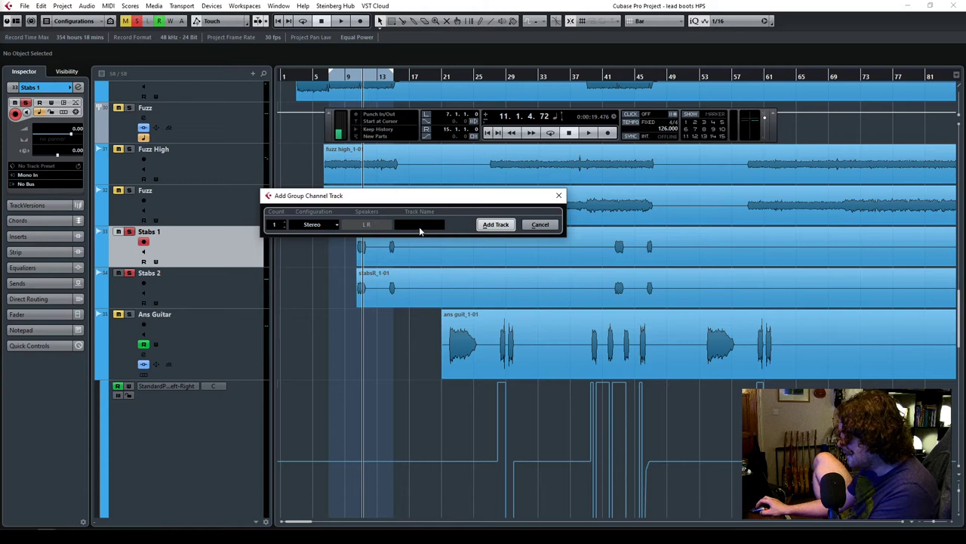
left_click_drag(422, 197, 453, 237)
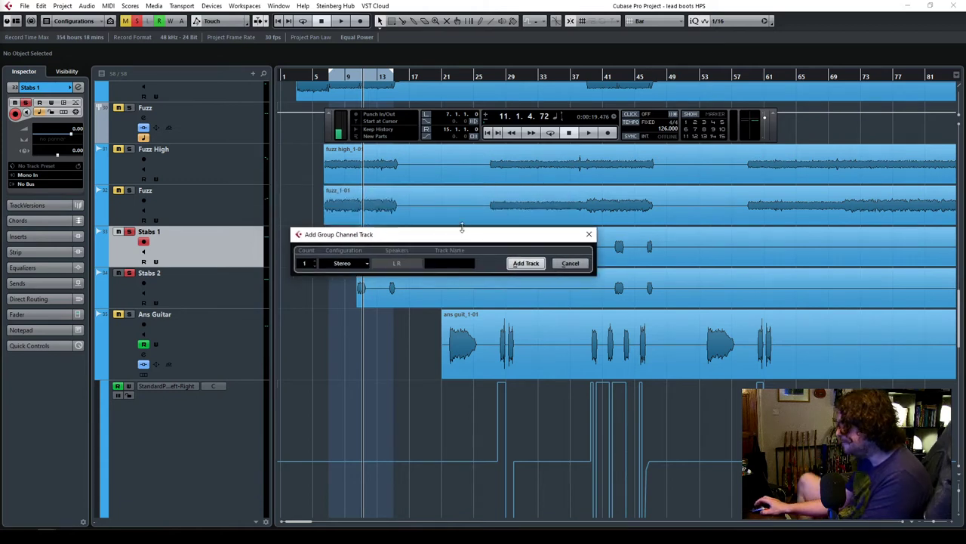
type("Stabs")
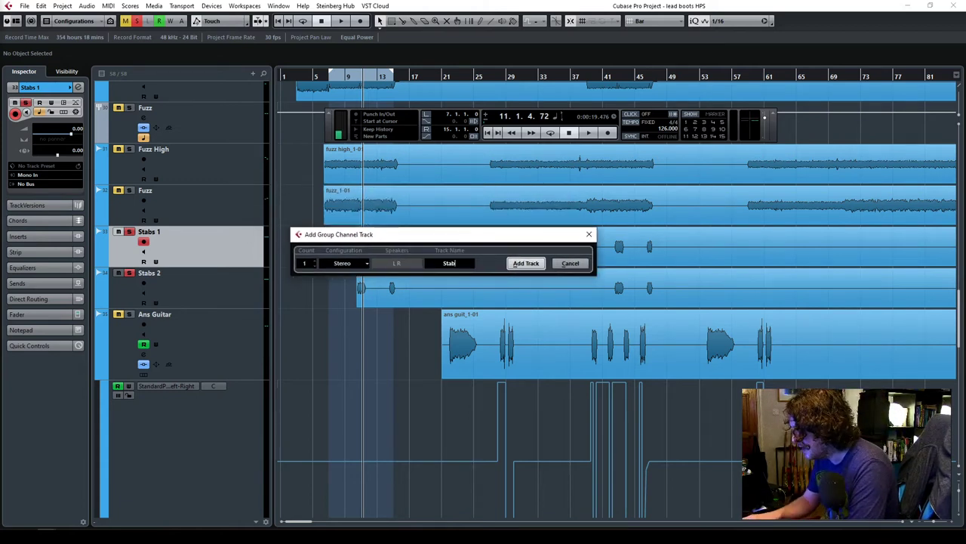
key("Return")
Move the Stabs group track from the end of the track list to directly above Stabs 1.
scroll(309, 400, "down", 15)
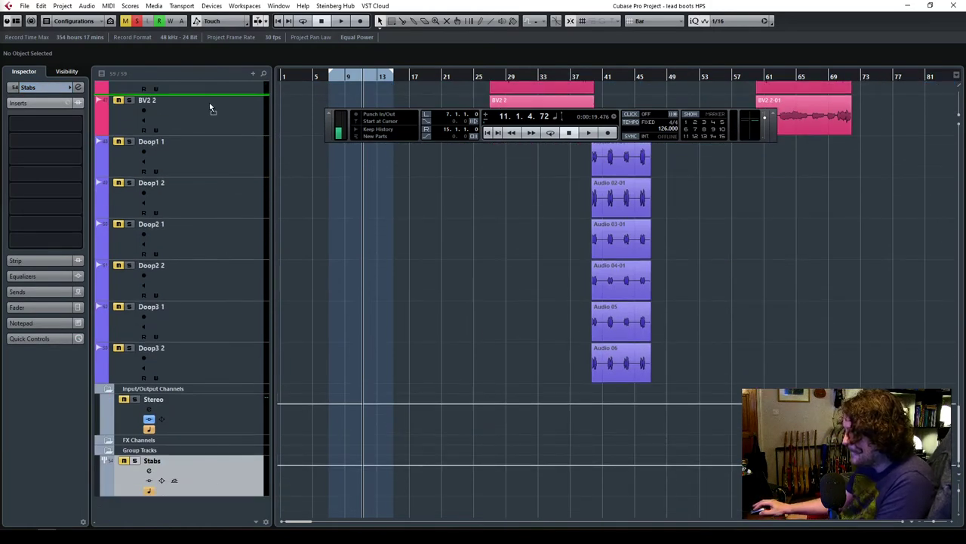
scroll(210, 108, "up", 10)
left_click_drag(207, 84, 211, 313)
Route the outputs of Stabs 1 and Stabs 2 to the Stabs group.
left_click(195, 357)
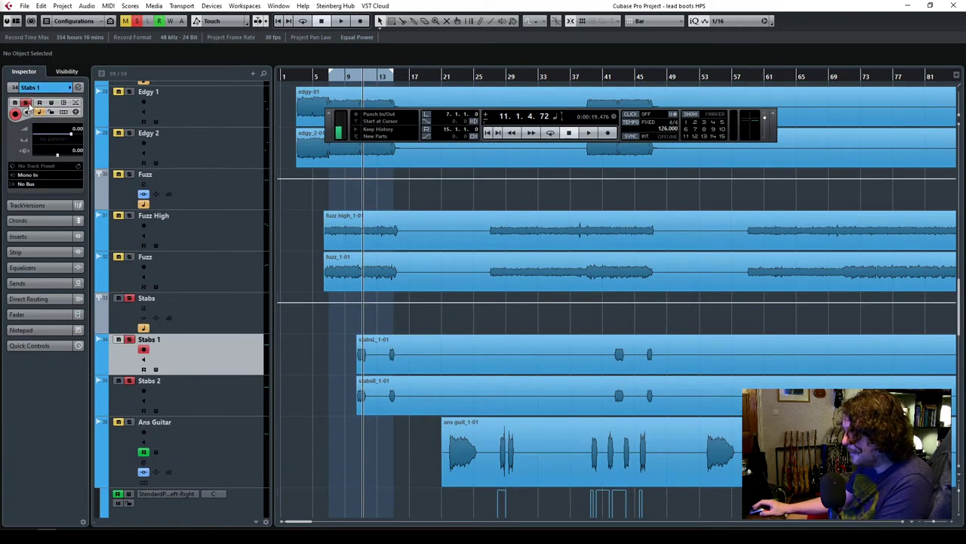
left_click(30, 184)
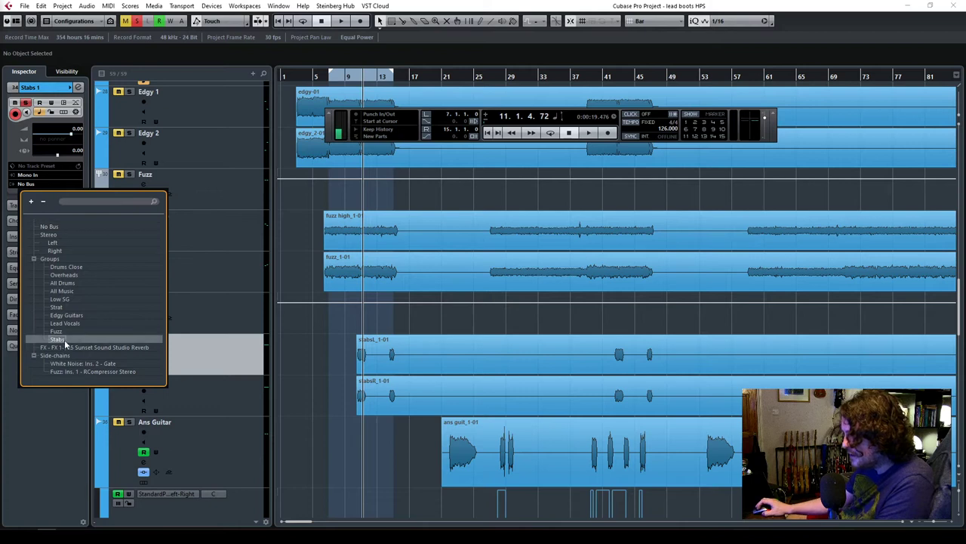
left_click(67, 339)
left_click(186, 384)
left_click(31, 185)
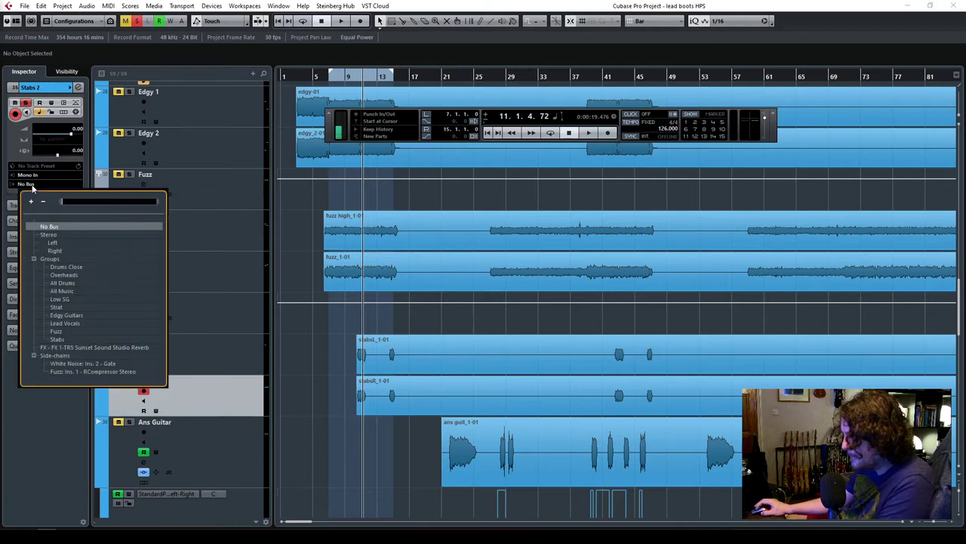
left_click(57, 339)
Route the output of the Stabs group to the All Music group.
left_click(203, 314)
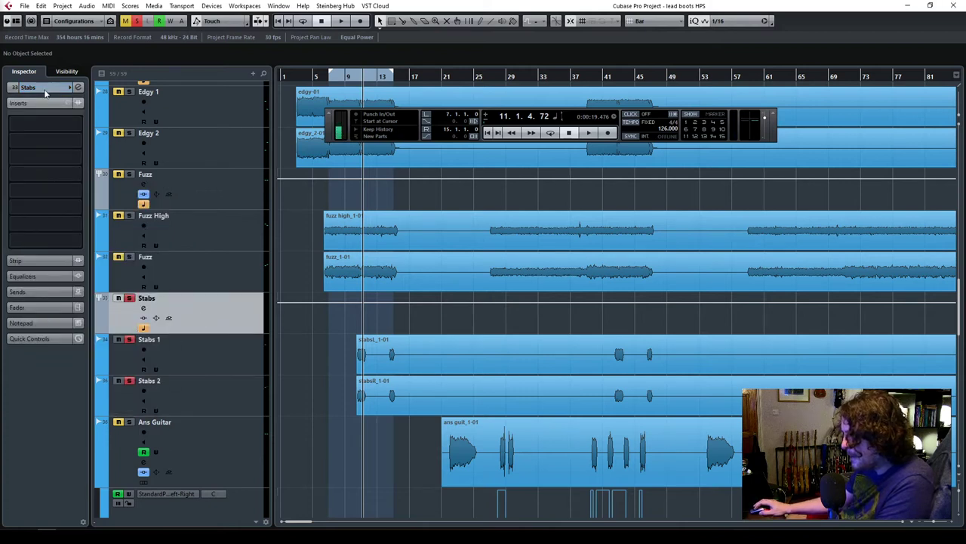
left_click(46, 90)
left_click(41, 157)
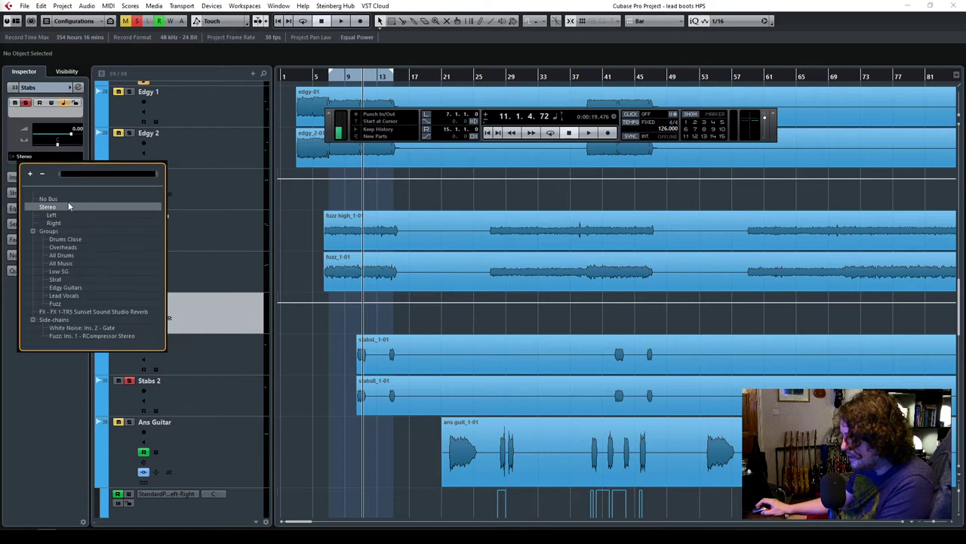
left_click(61, 263)
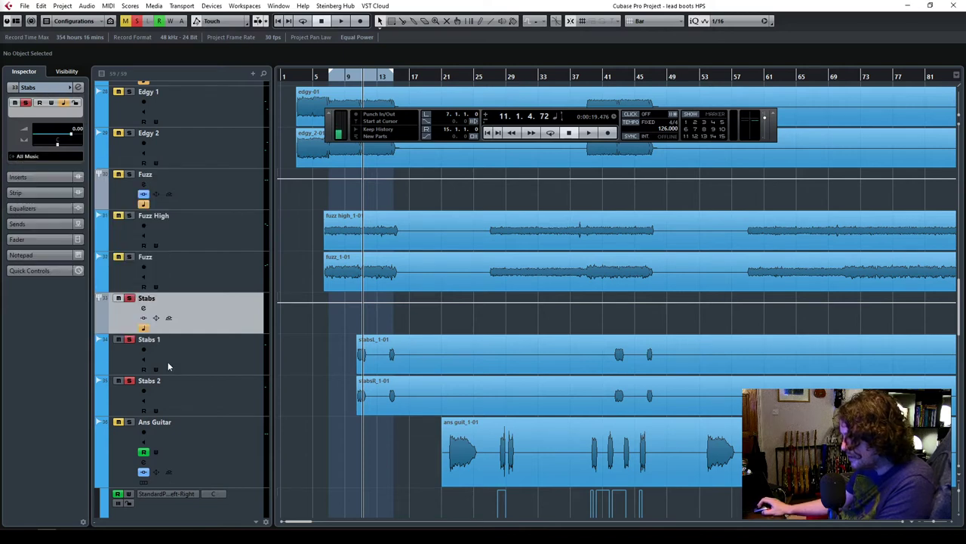
Play the soloed stabs through their group from bar 9 and stop after the first phrase.
key("space")
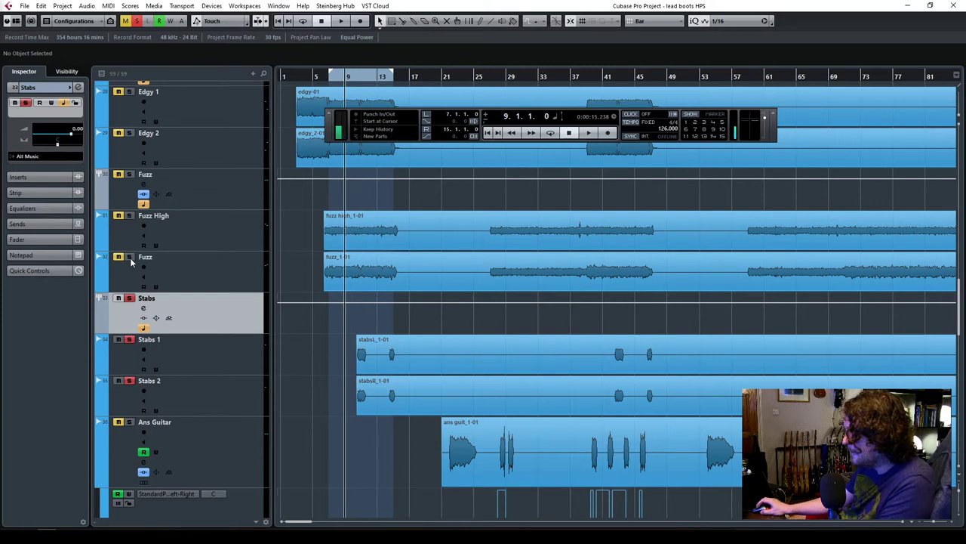
key("space")
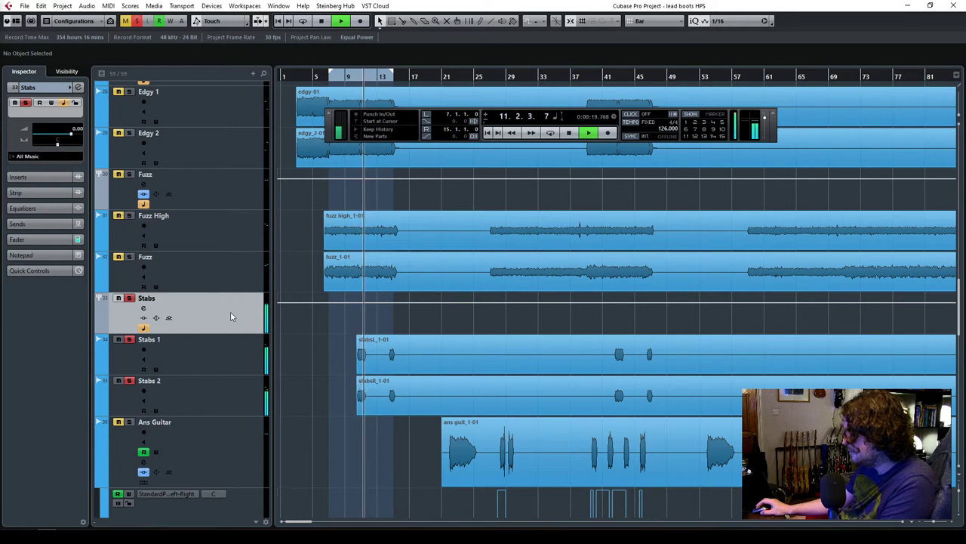
key("space")
Set the left locator to bar 10, just before the first stabs, keeping the right locator at bar 15.
left_click_drag(934, 522, 939, 522)
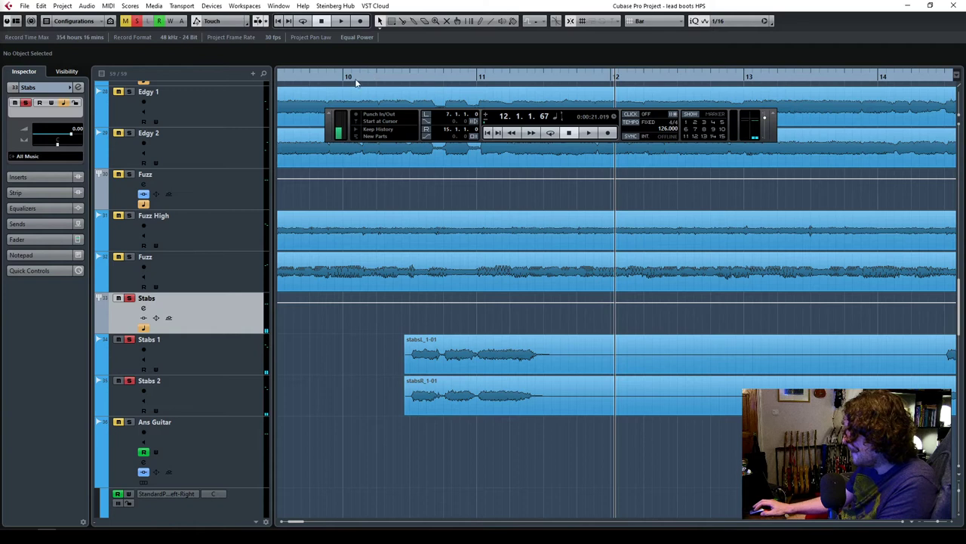
left_click_drag(934, 522, 938, 526)
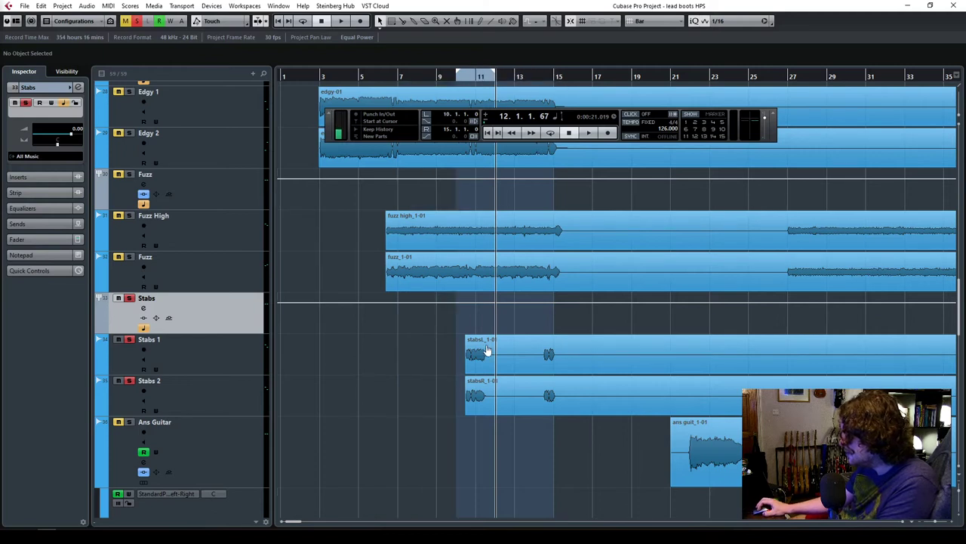
Loop the soloed stabs in cycle playback and tighten the locators around the first phrase, from 10.2.4.62 to 11.3.3.79.
key("ctrl+KP_2")
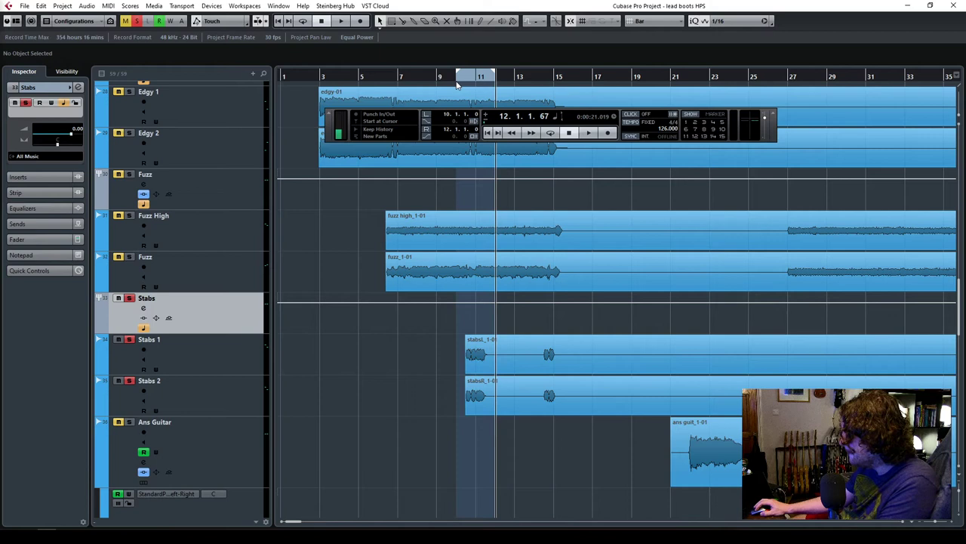
left_click(550, 132)
key("space")
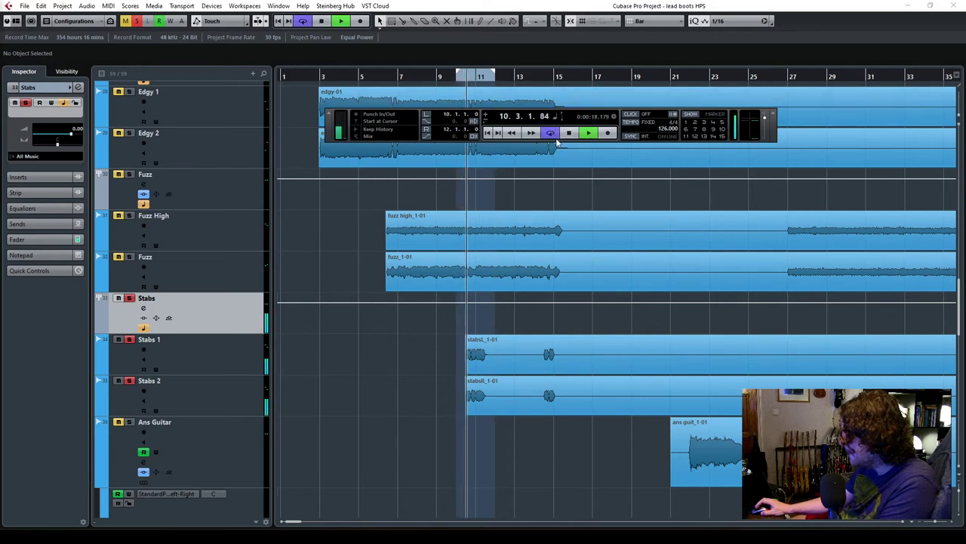
key("ctrl+KP_2")
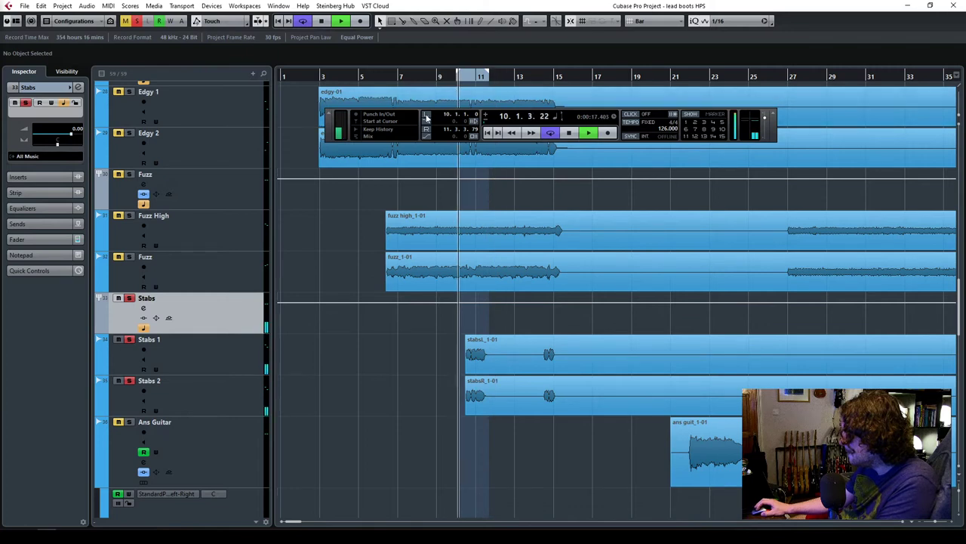
key("ctrl+KP_1")
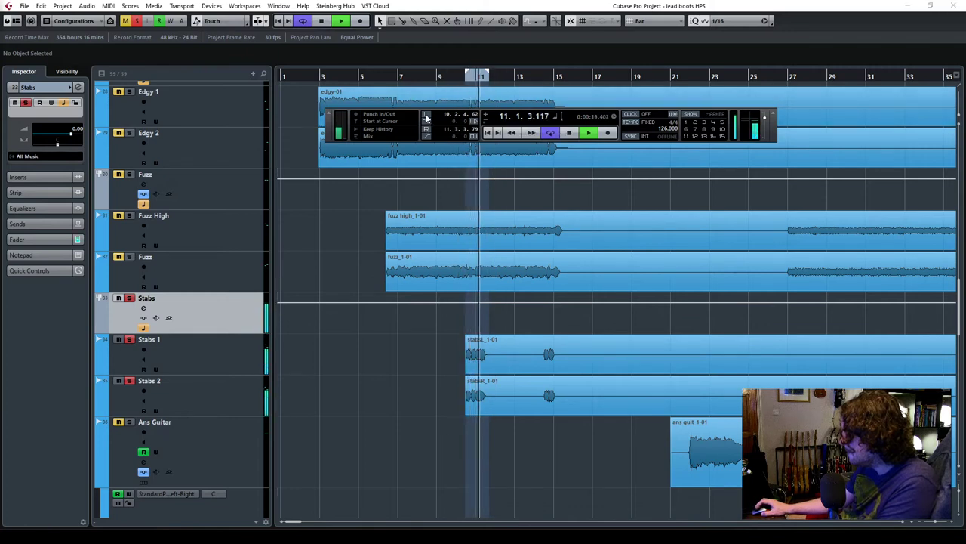
Pan Stabs 1 hard left and Stabs 2 hard right.
left_click(185, 368)
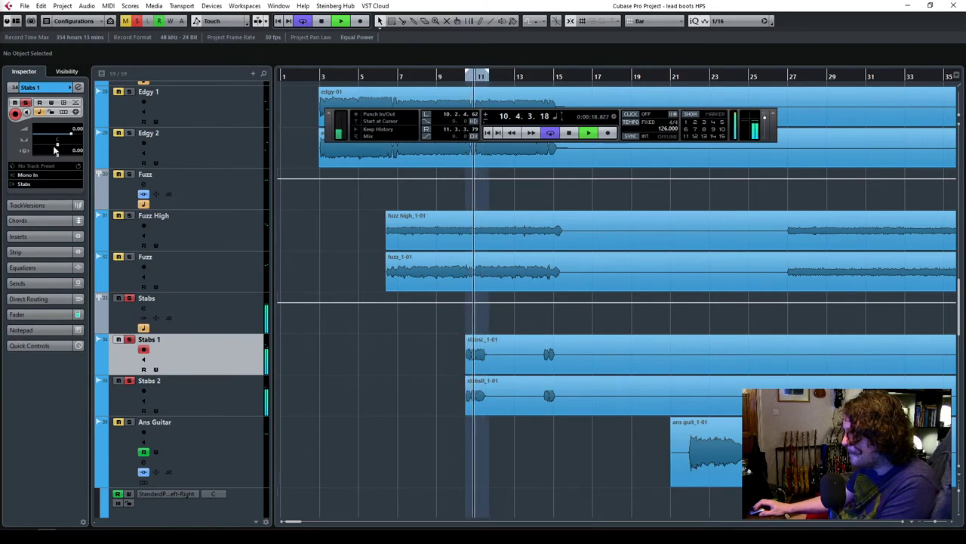
left_click(210, 408)
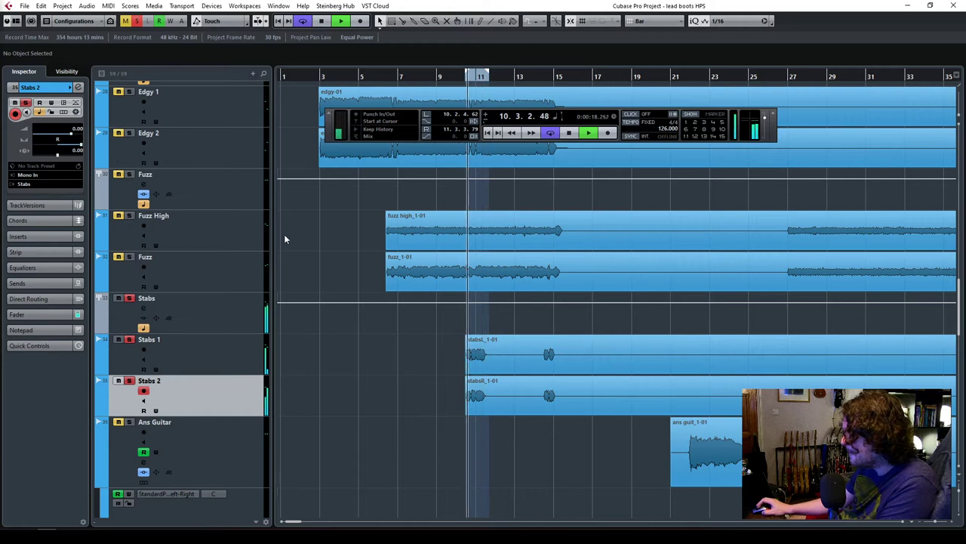
Load PuigTec EQP1A Stereo into the first insert slot of the Stabs group.
left_click(224, 316)
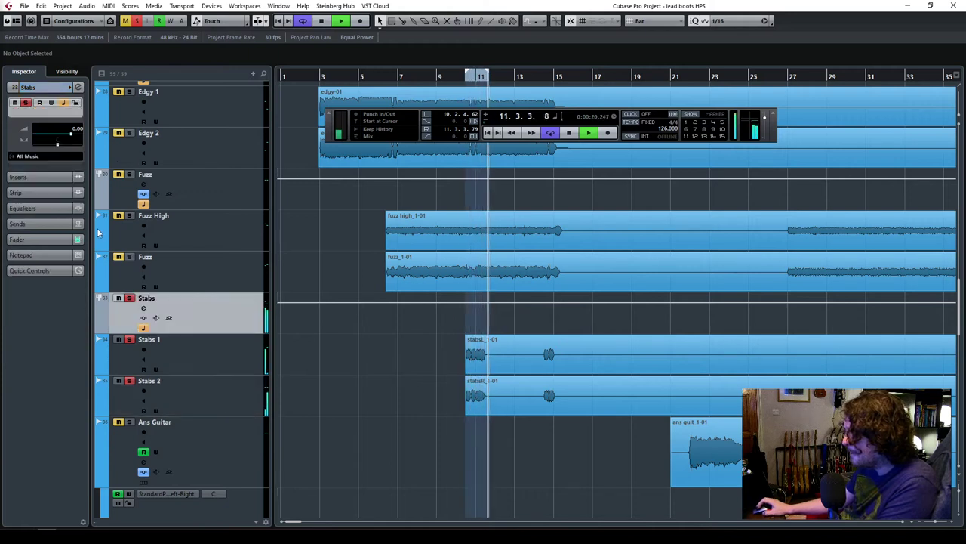
left_click(41, 240)
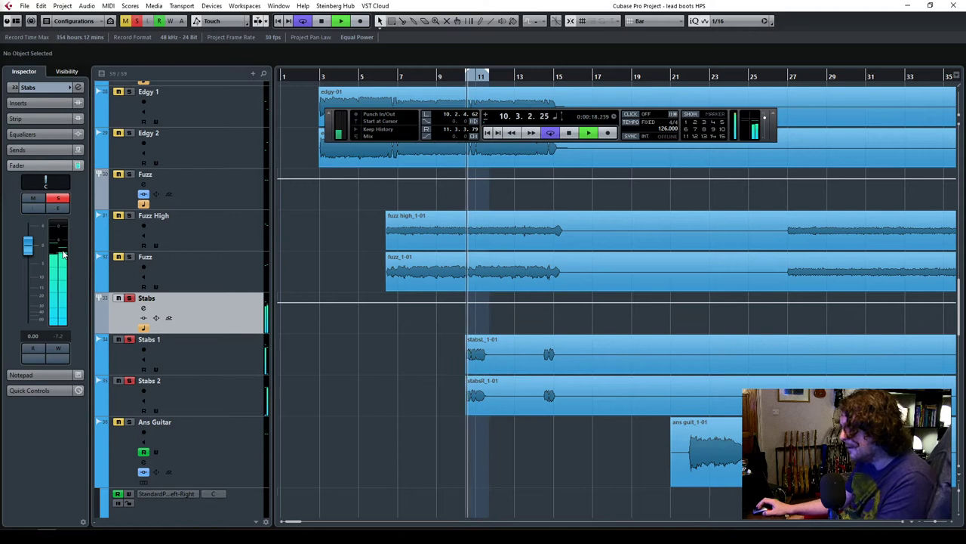
left_click(38, 102)
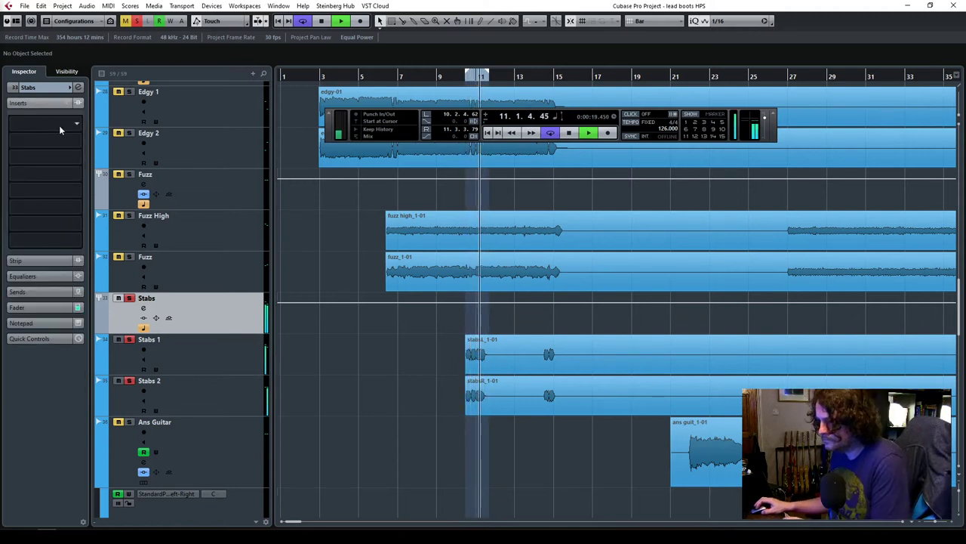
left_click(60, 125)
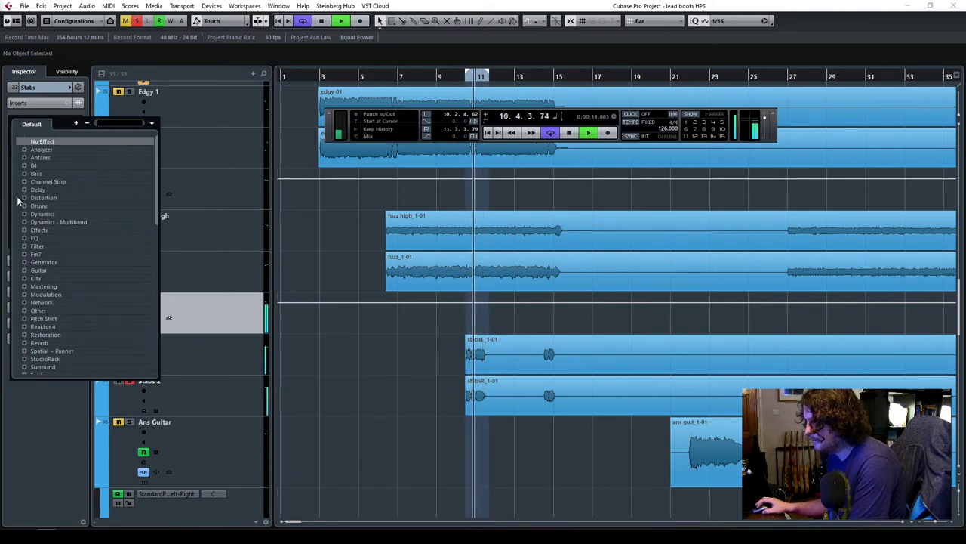
type("q")
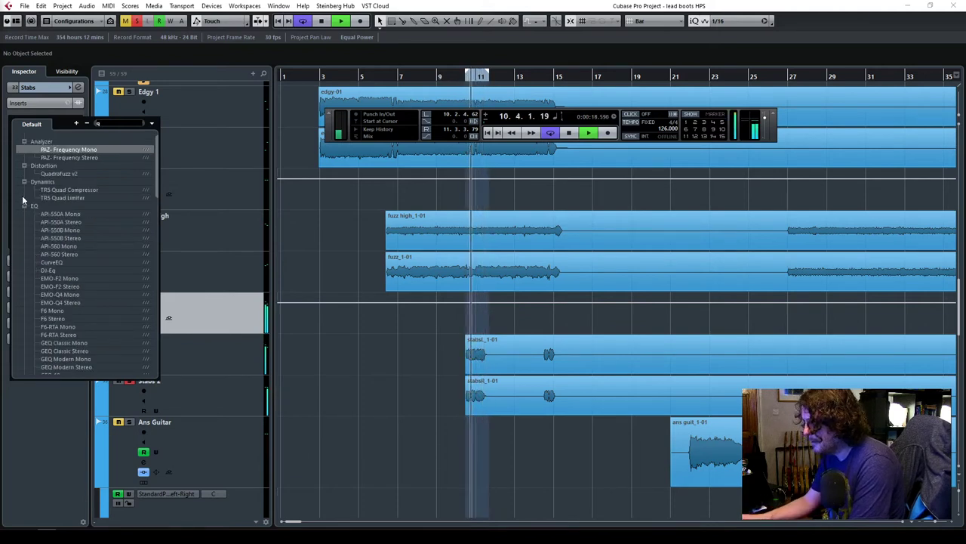
key("BackSpace")
type("1a")
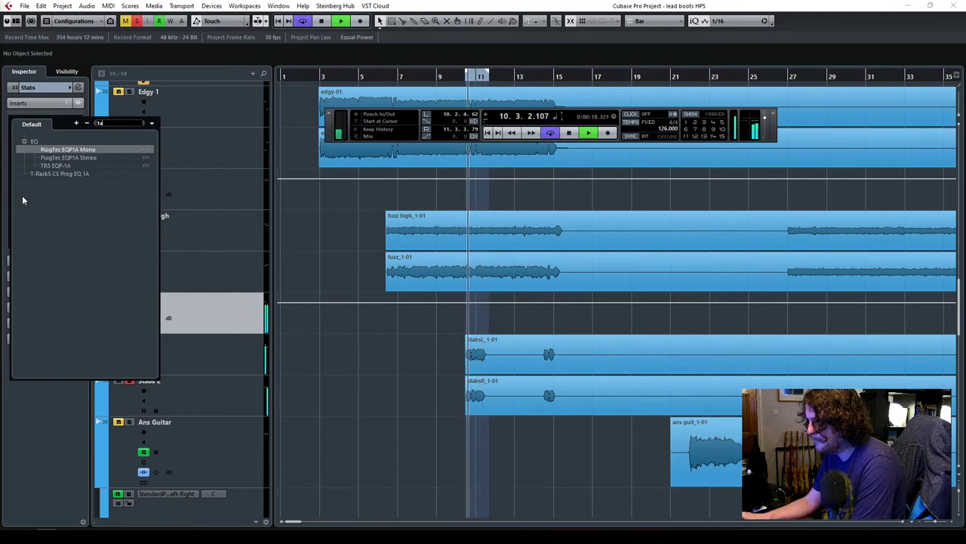
left_click(68, 157)
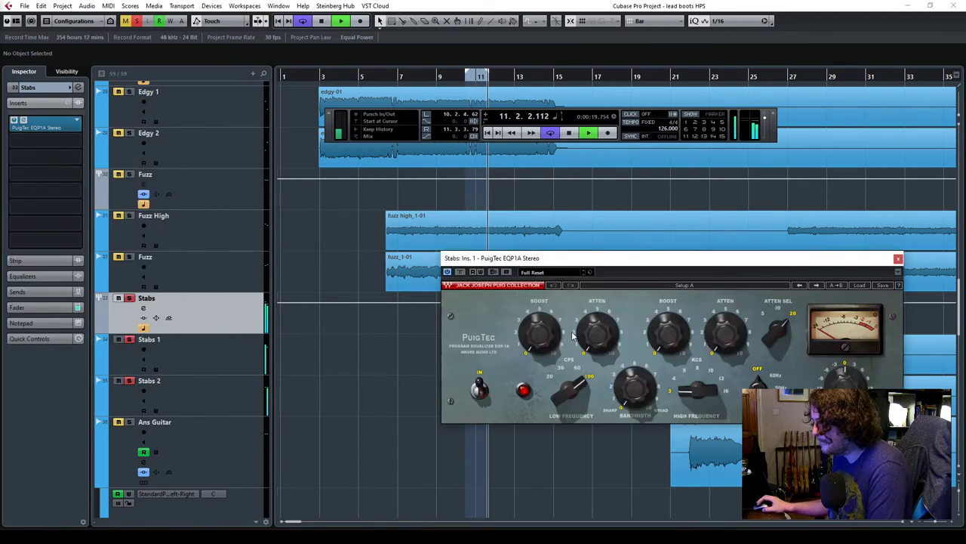
Set the PuigTec low boost to about 2, low attenuation to about 6 and bandwidth to about 6, keeping 100 CPS.
left_click_drag(584, 266, 414, 232)
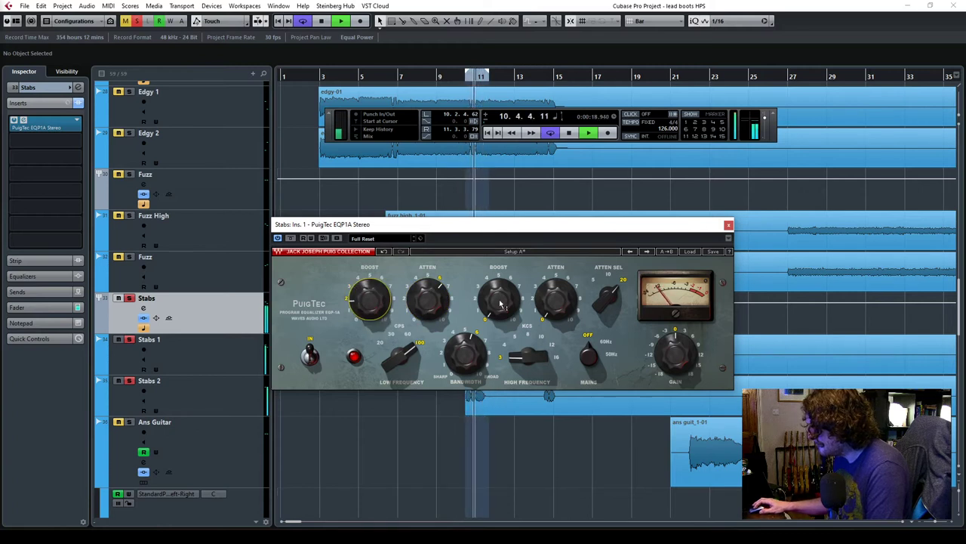
left_click(729, 225)
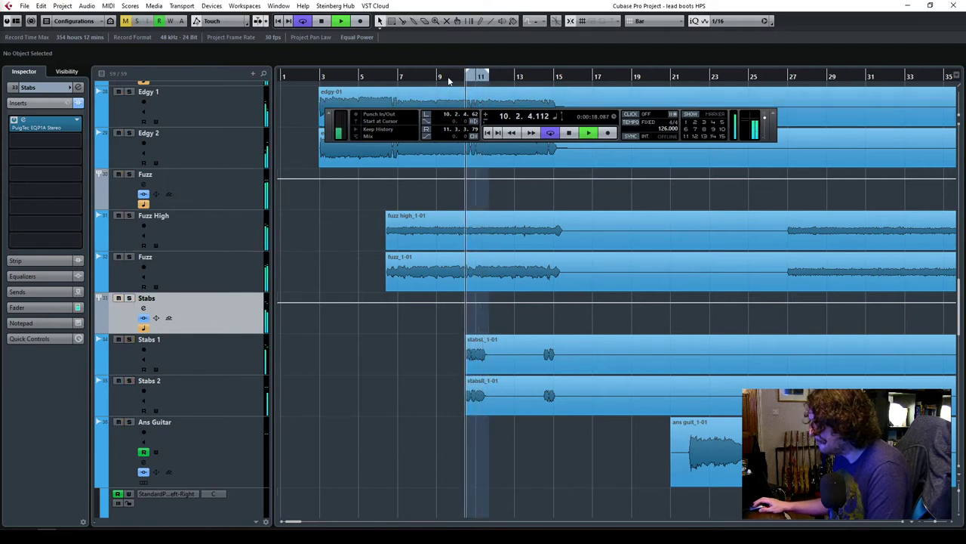
Turn off cycle playback, set the locators to bars 9 and 13, and play the full mix from bar 9.
left_click(552, 134)
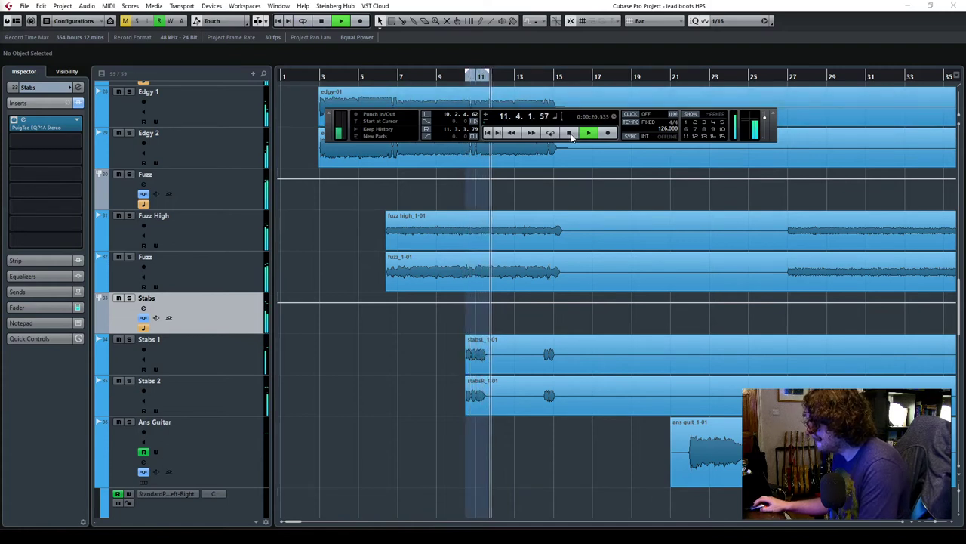
left_click(570, 135)
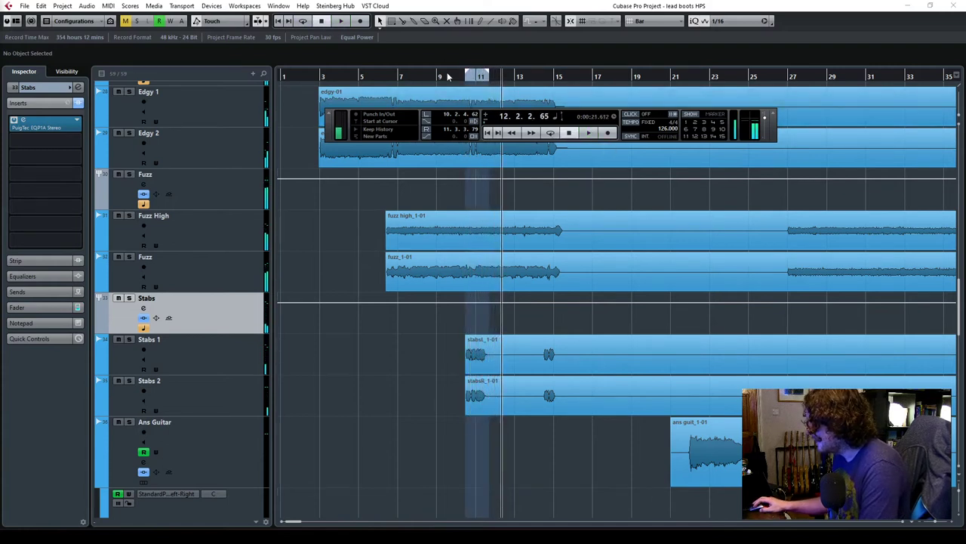
left_click_drag(440, 79, 439, 77)
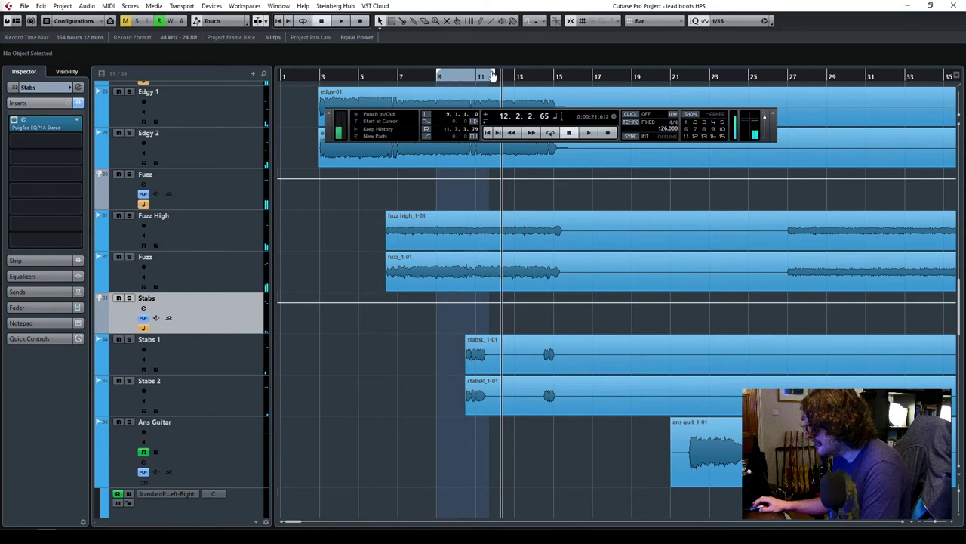
left_click_drag(516, 77, 514, 77)
left_click(437, 79)
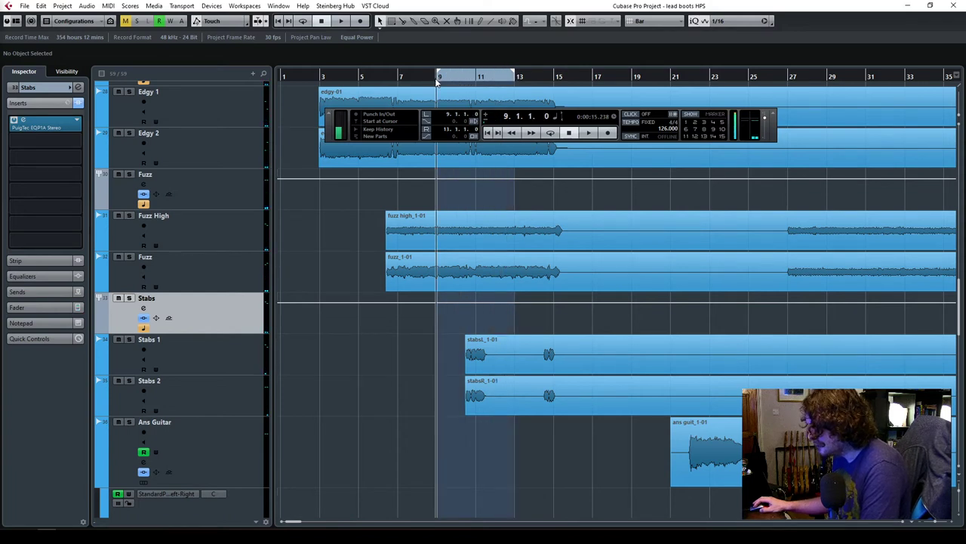
key("space")
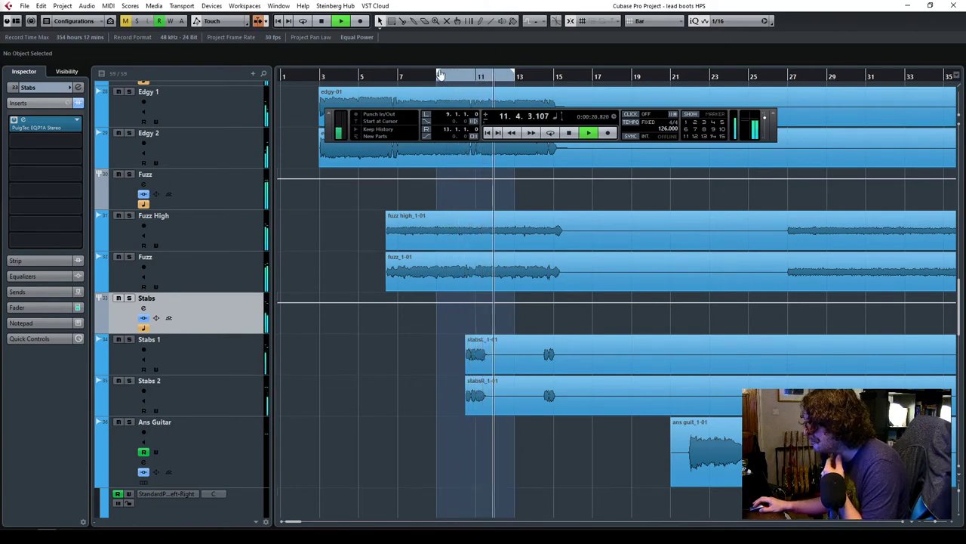
Set the locators to bars 10 and 12 and play the full mix there in cycle mode.
left_click_drag(438, 76, 456, 76)
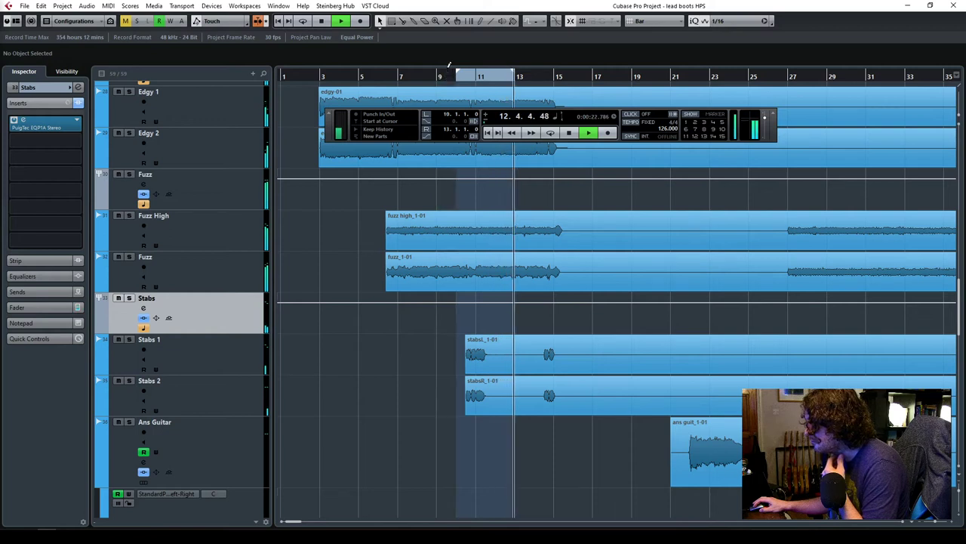
key("space")
key("space")
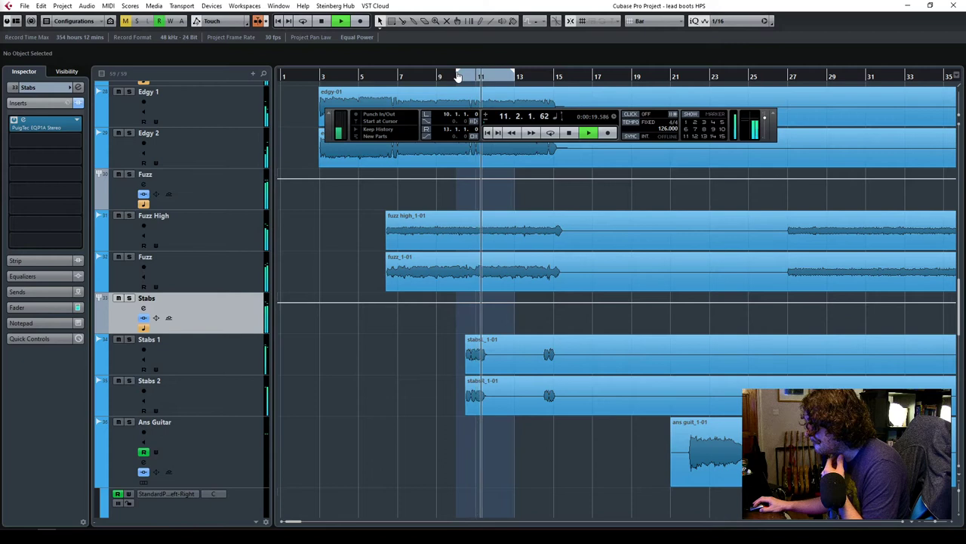
key("KP_Divide")
key("space")
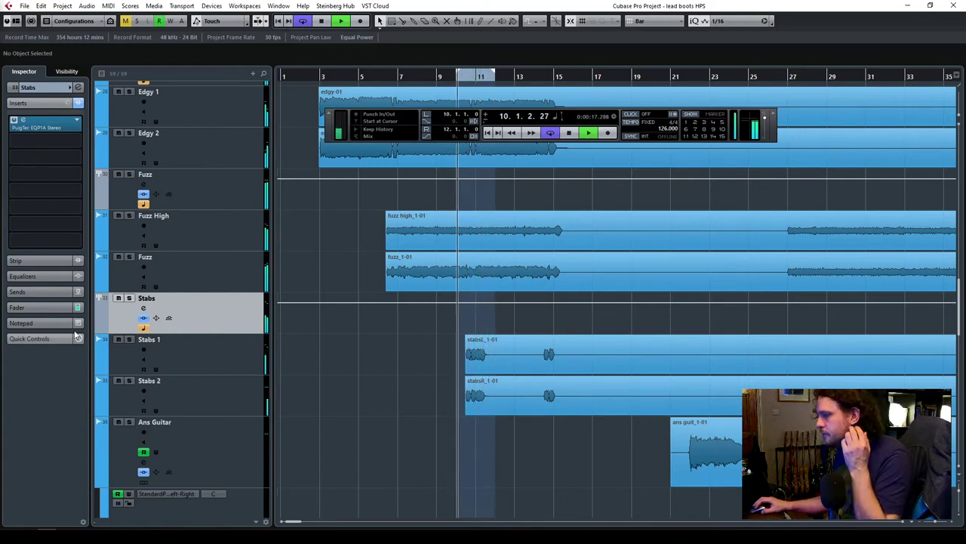
Lower the Stabs group fader to -3.05 dB and stop playback.
left_click(47, 308)
mouse_move(28, 251)
left_mouse_down()
mouse_move(33, 280)
mouse_move(29, 260)
left_mouse_up()
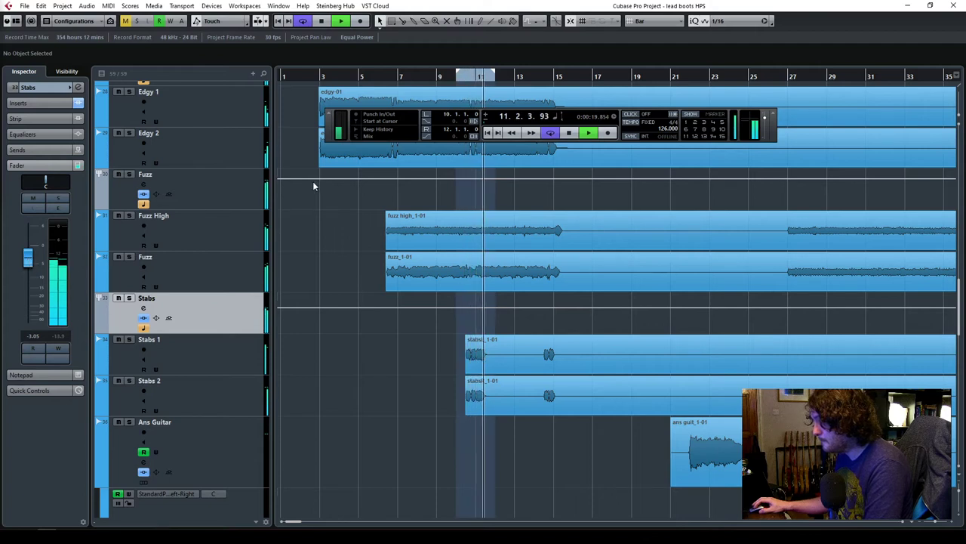
left_click(572, 136)
Try track delays of 20 ms on Stabs 2 and -20 ms on Stabs 1 and play the loop.
left_click(202, 390)
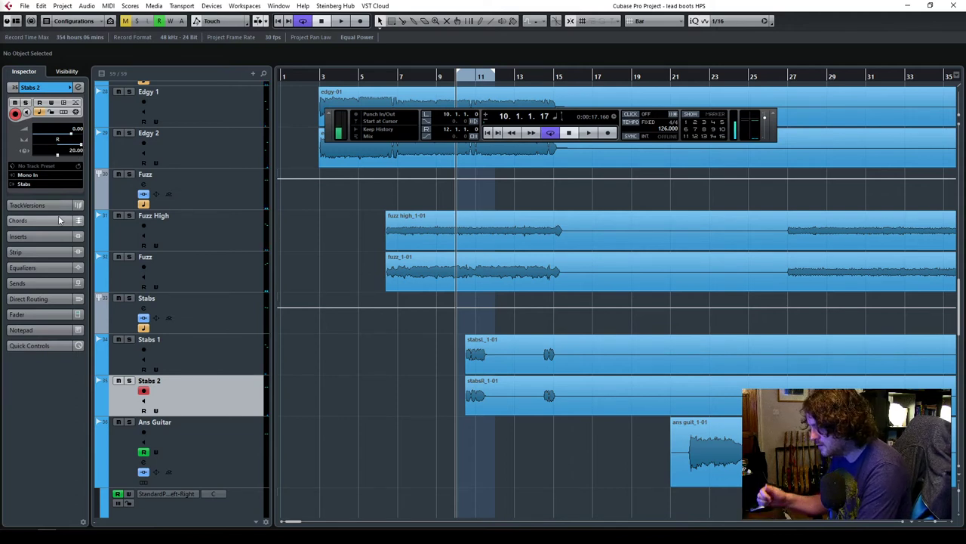
left_click(212, 369)
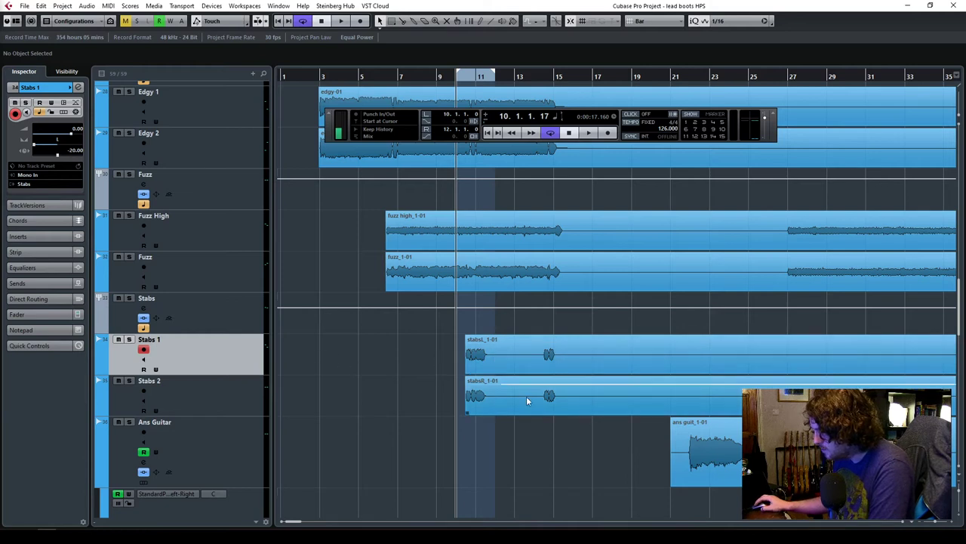
key("space")
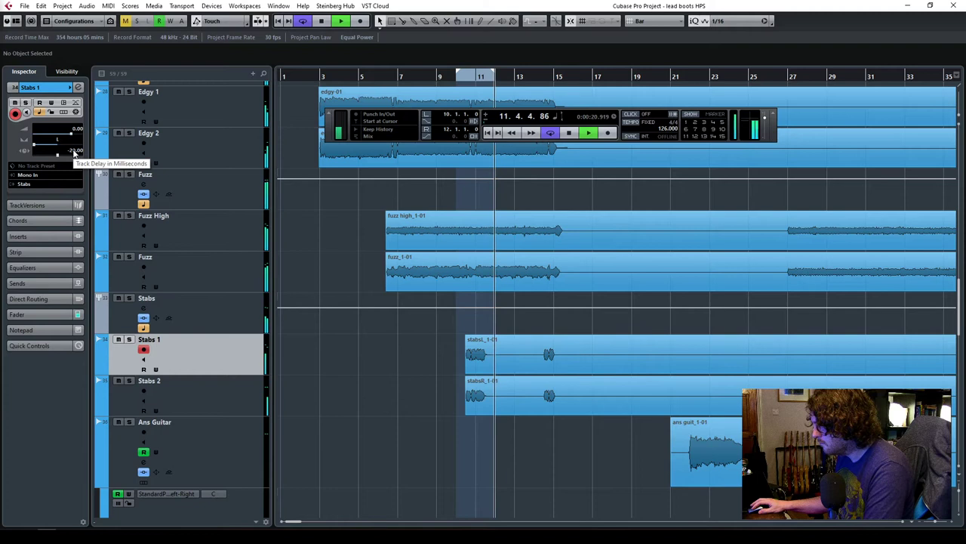
Reset the track delays of Stabs 2 and Stabs 1 to 0 ms and stop playback.
left_click(196, 398)
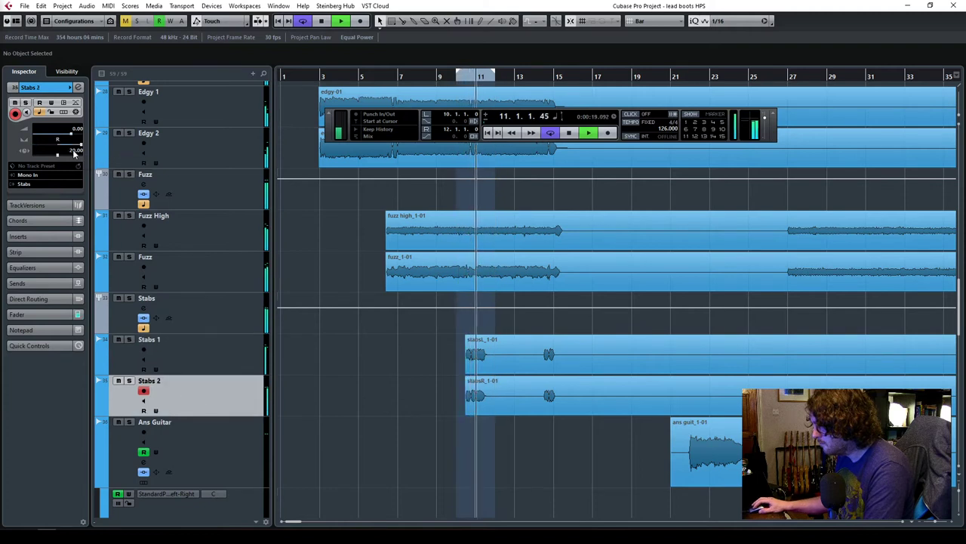
left_click(203, 360)
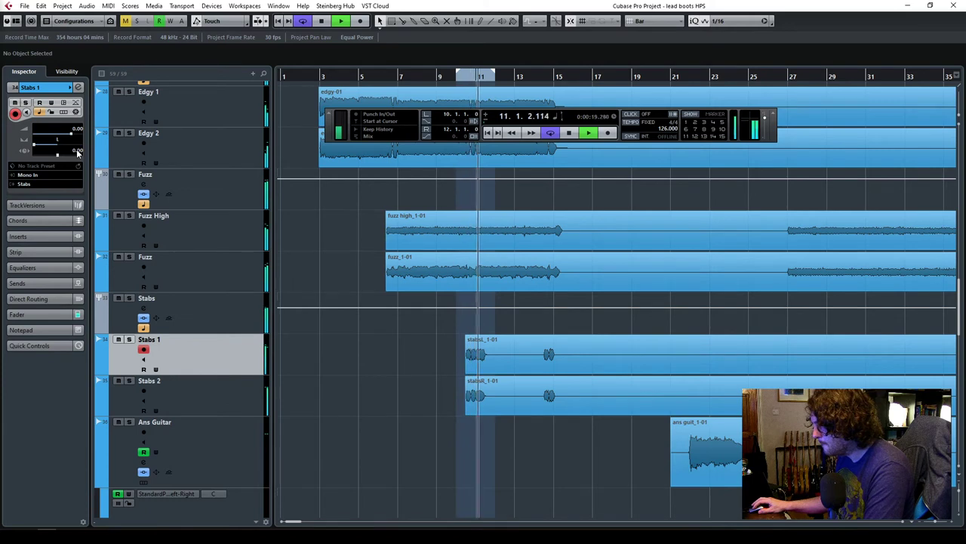
key("space")
Mute the stabsR_1-01 event on the Stabs 2 track and deselect it.
left_click(444, 248)
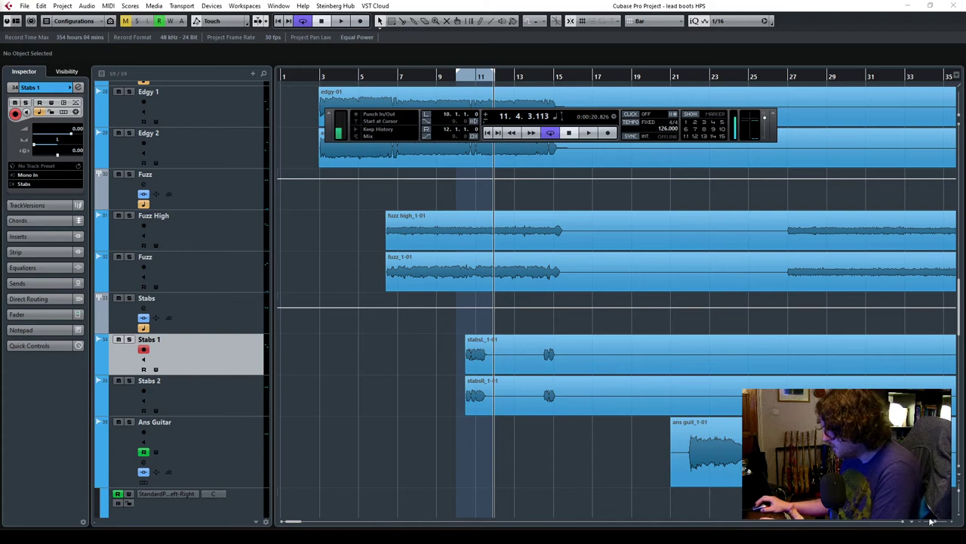
left_click_drag(935, 524, 937, 525)
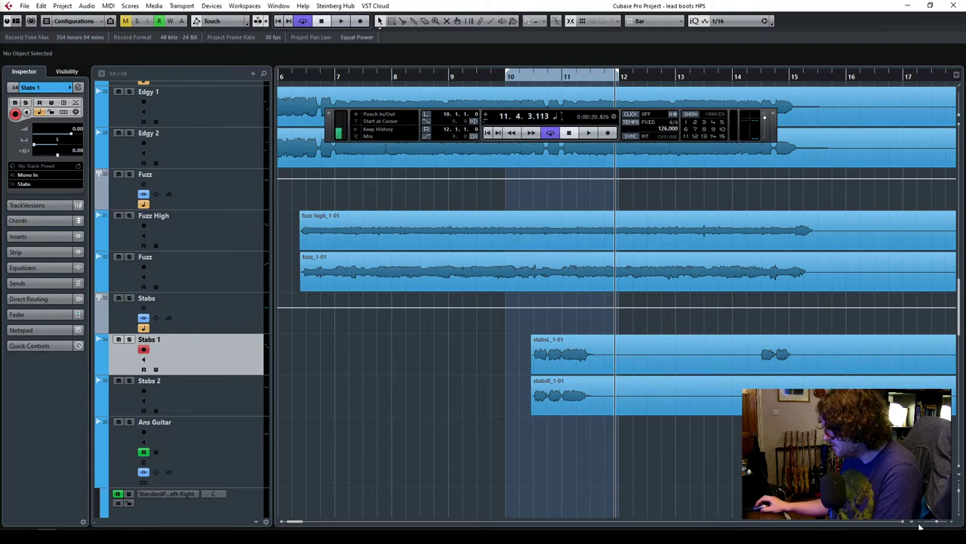
left_click_drag(939, 522, 933, 524)
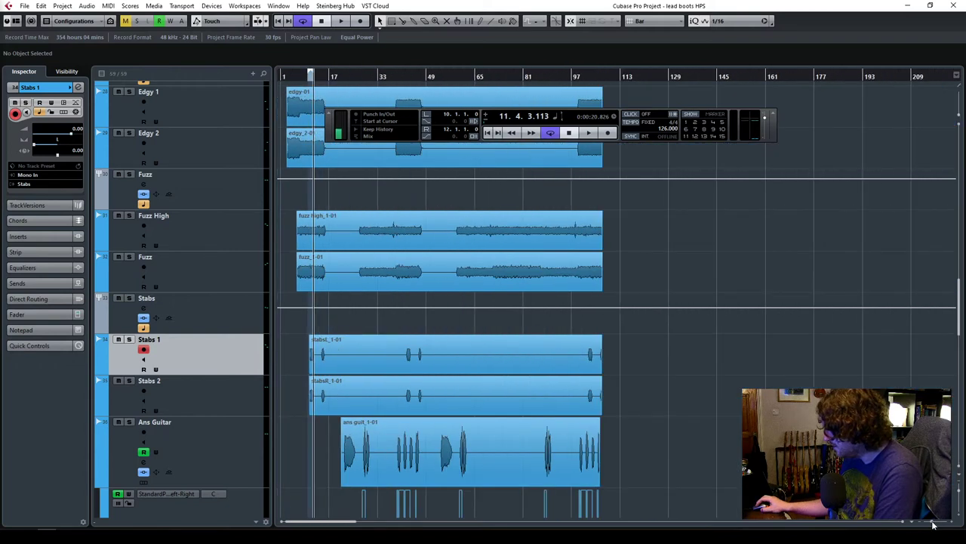
left_click(368, 404)
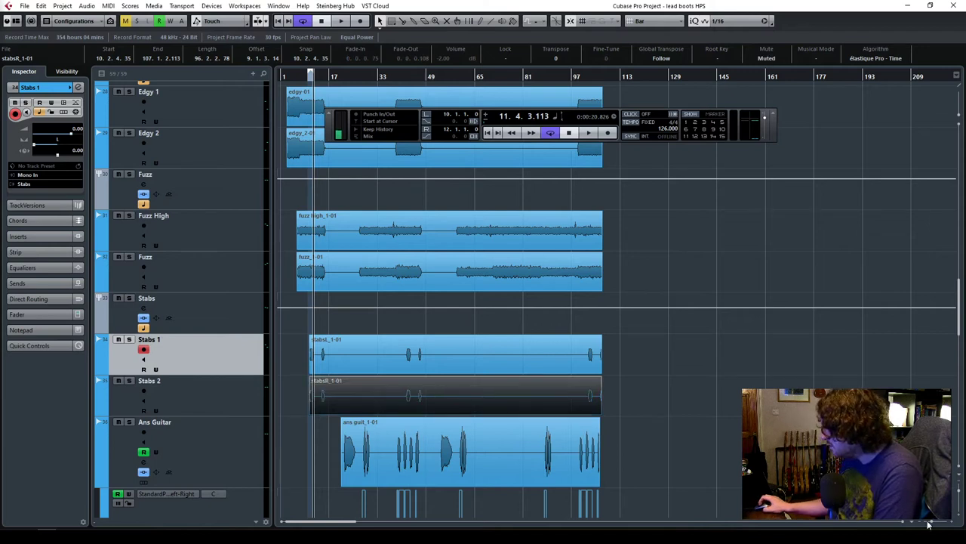
left_click_drag(934, 524, 940, 523)
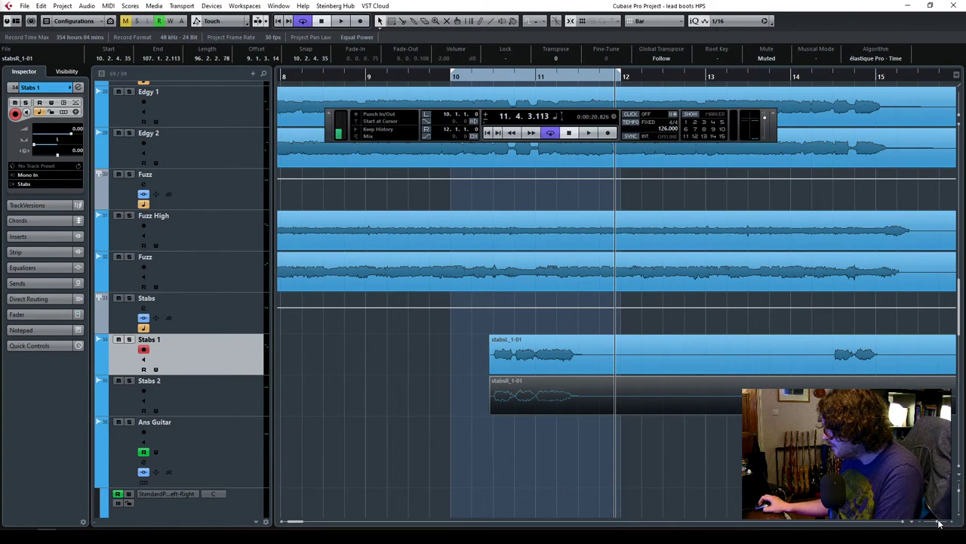
left_click(451, 364)
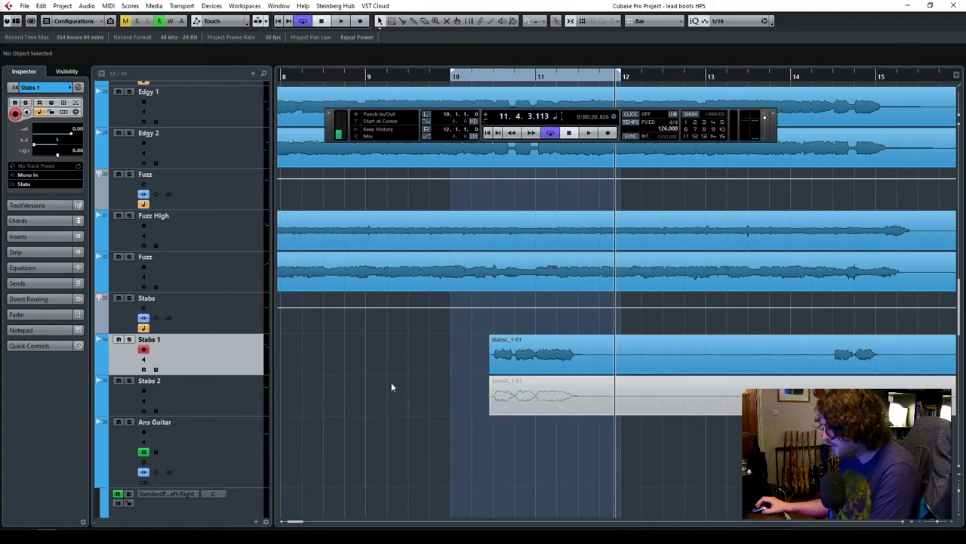
Try a copy of the stabsL_1-01 event on Stabs 2 with track delays of -20 ms on Stabs 1 and 20 ms on Stabs 2.
left_click_drag(542, 358, 527, 395)
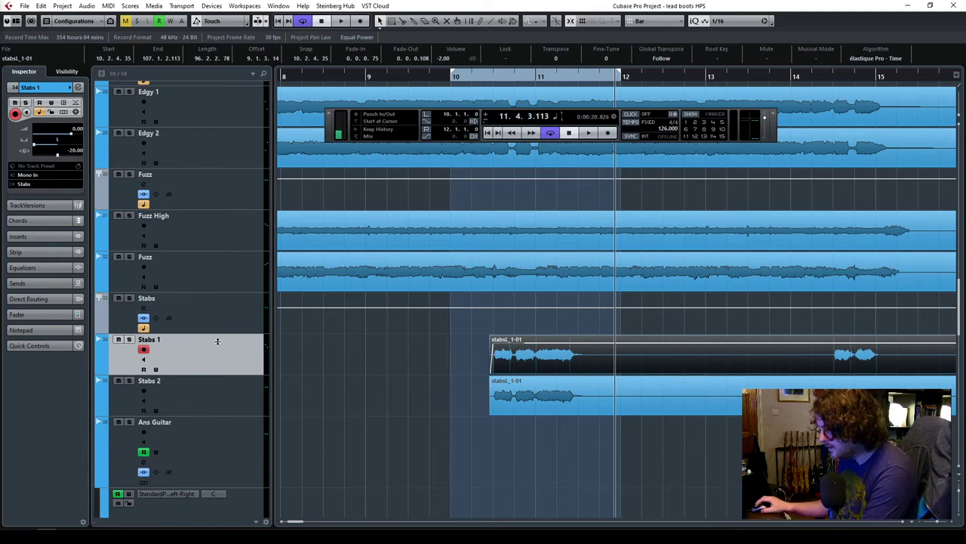
left_click(214, 401)
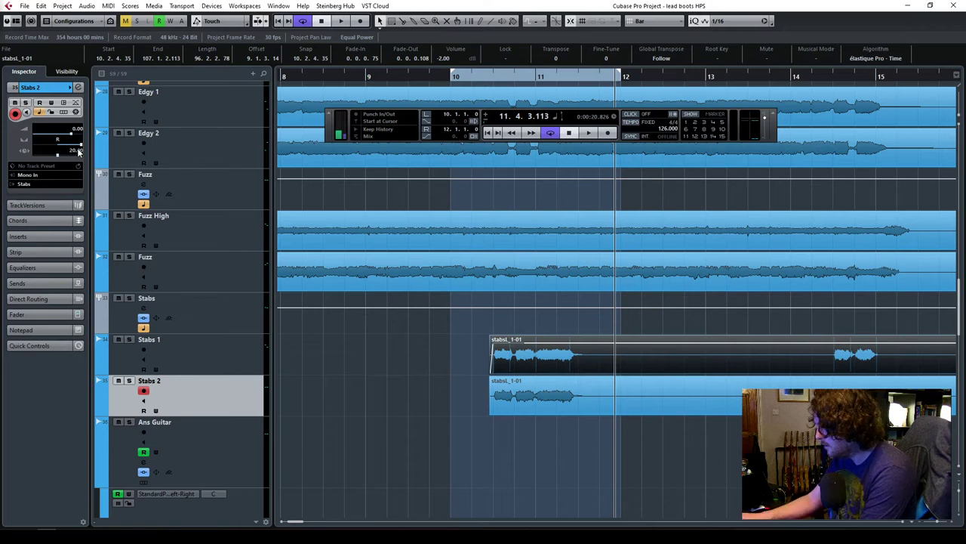
key("space")
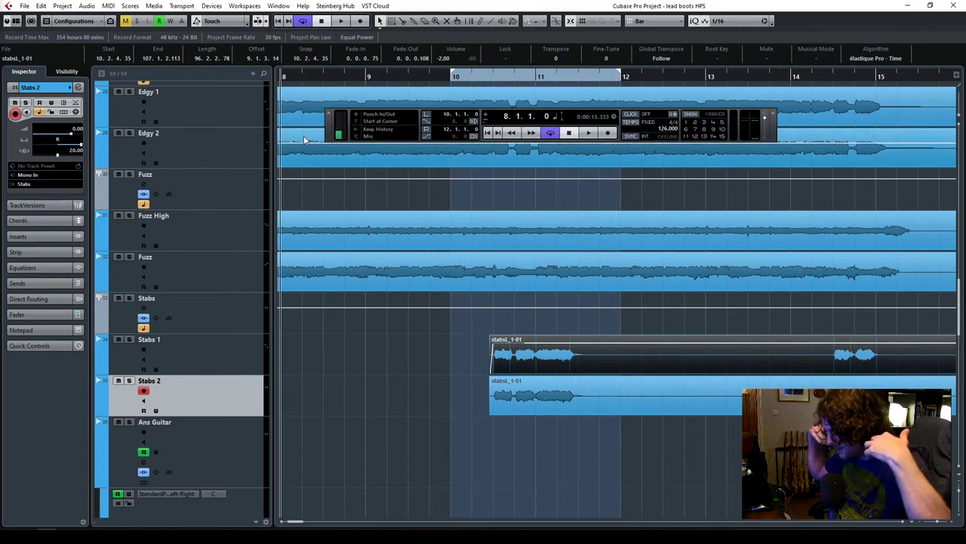
left_click(445, 85)
key("space")
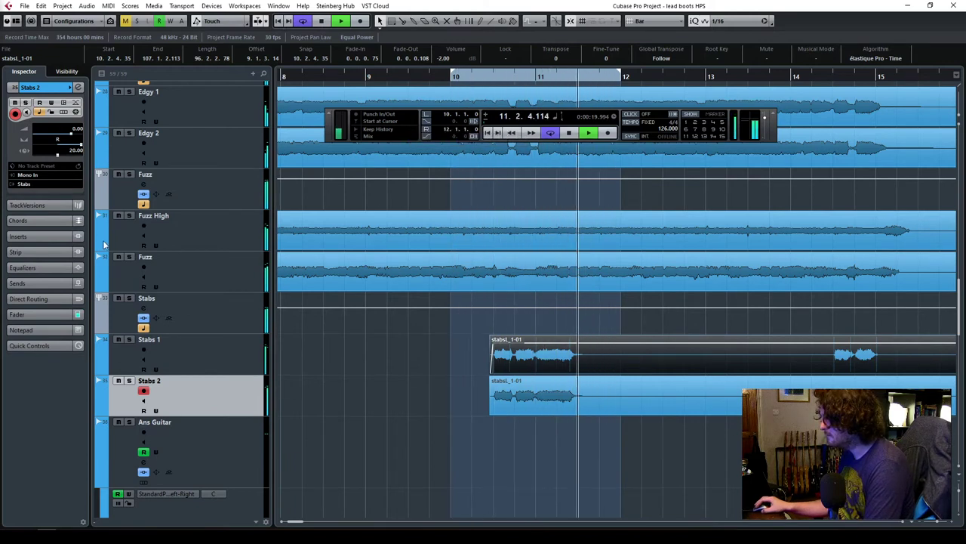
Set the track delay to 40 ms on Stabs 2 and -40 ms on Stabs 1, and solo the Stabs group.
scroll(72, 155, "up", 2)
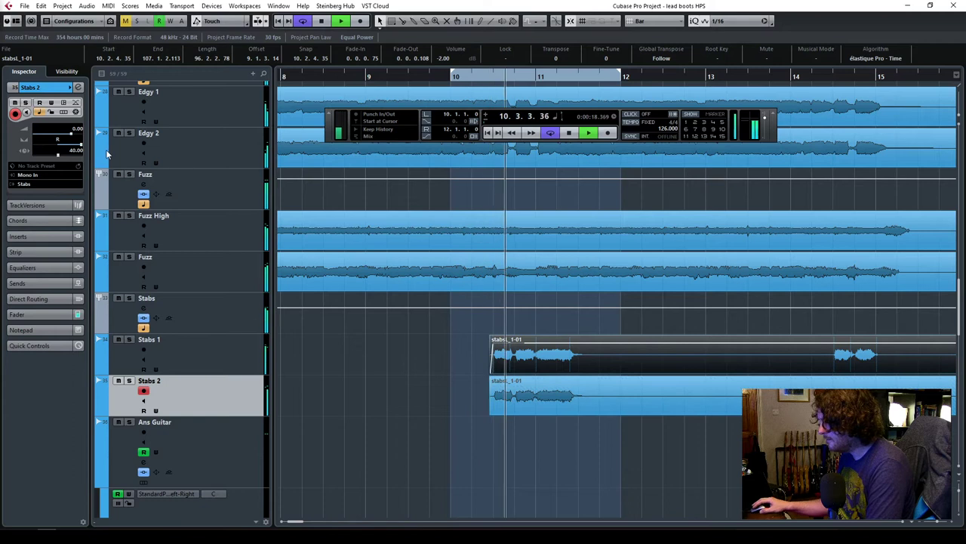
left_click(240, 368)
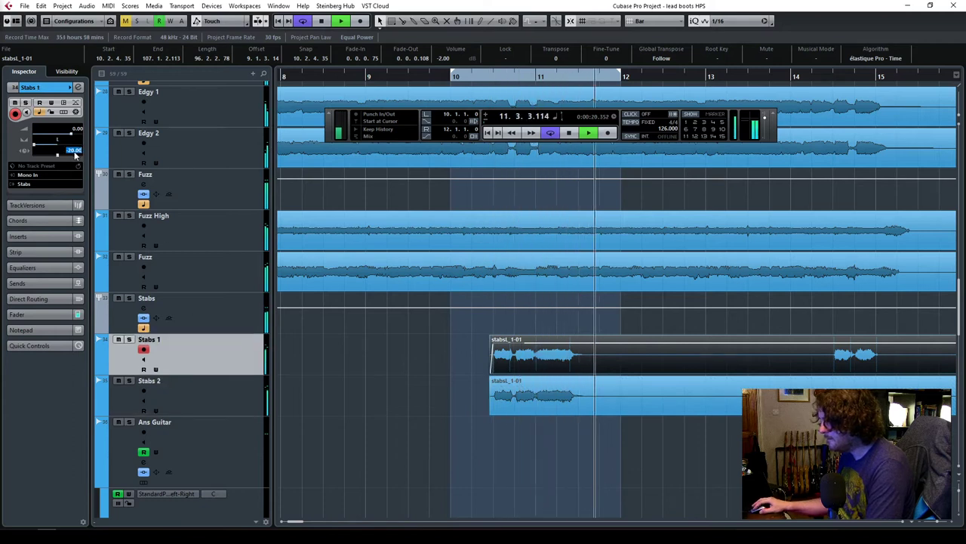
type("-40")
key("Return")
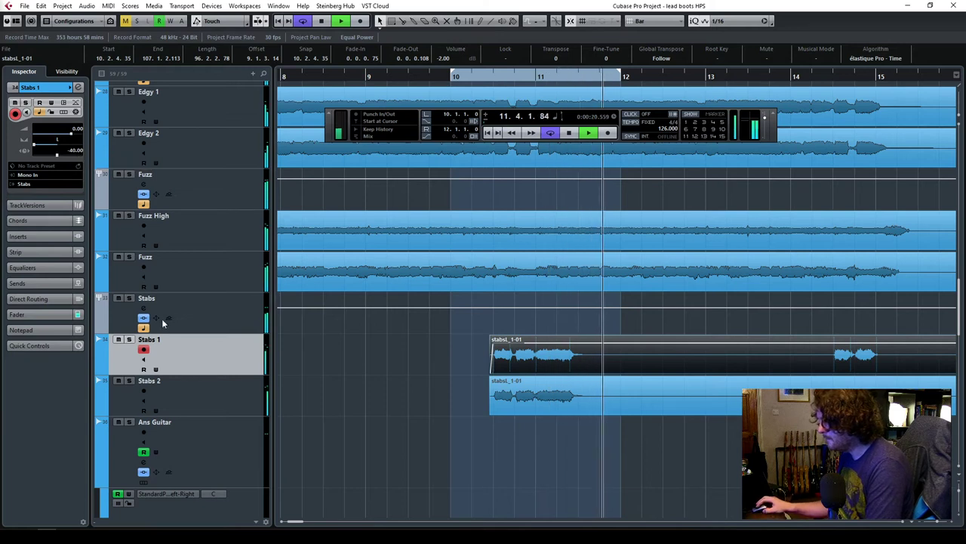
left_click(129, 301)
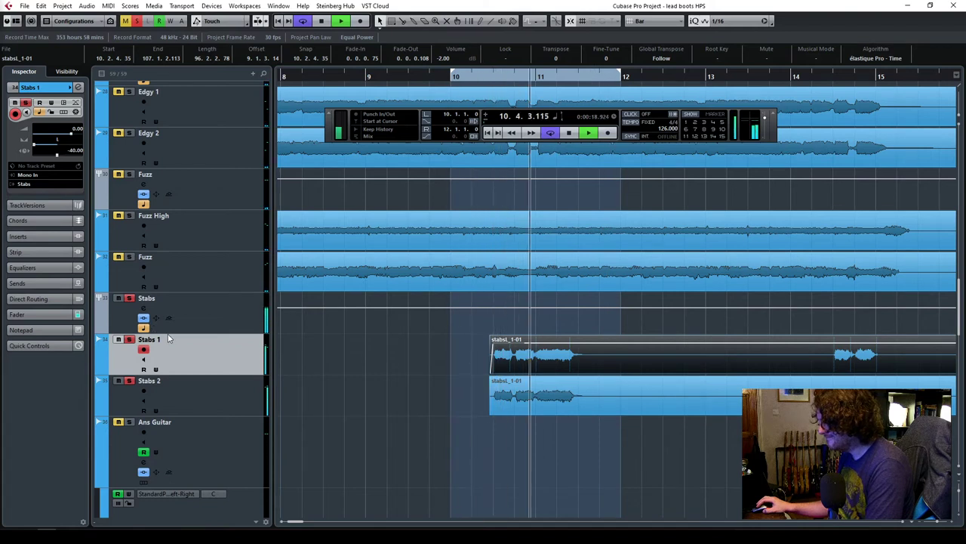
Stop playback, delete the copied stabsL_1-01 event from Stabs 2 and unmute the stabsR_1-01 event underneath.
left_click(477, 386)
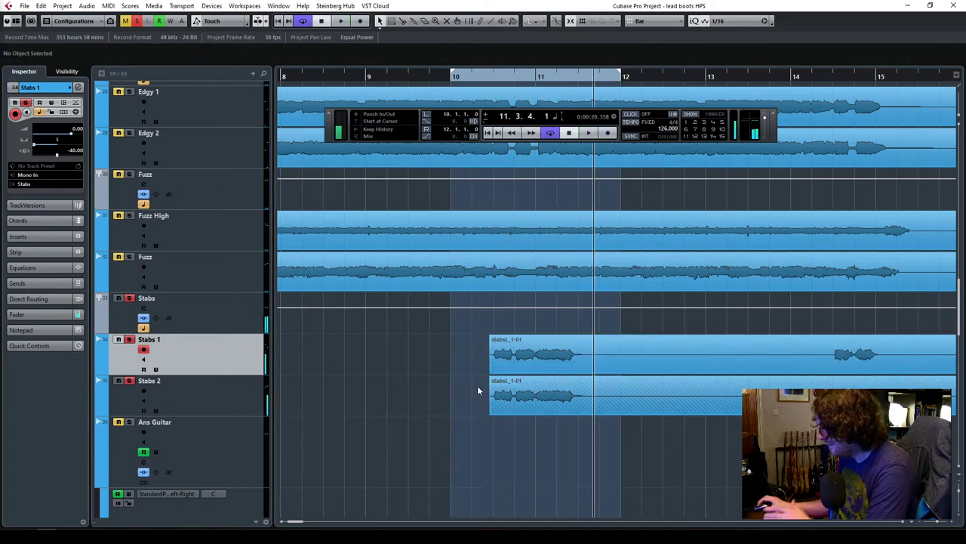
left_click(538, 397)
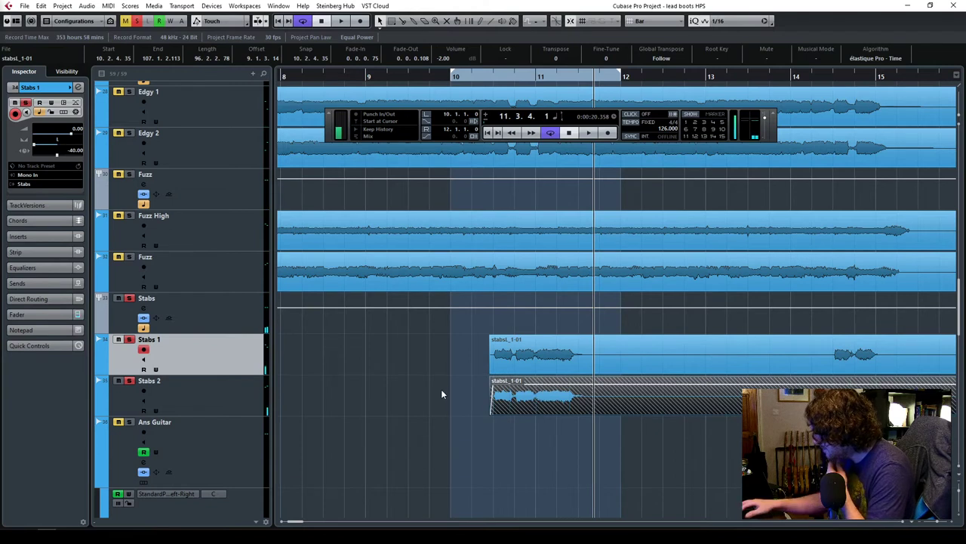
key("shift+m")
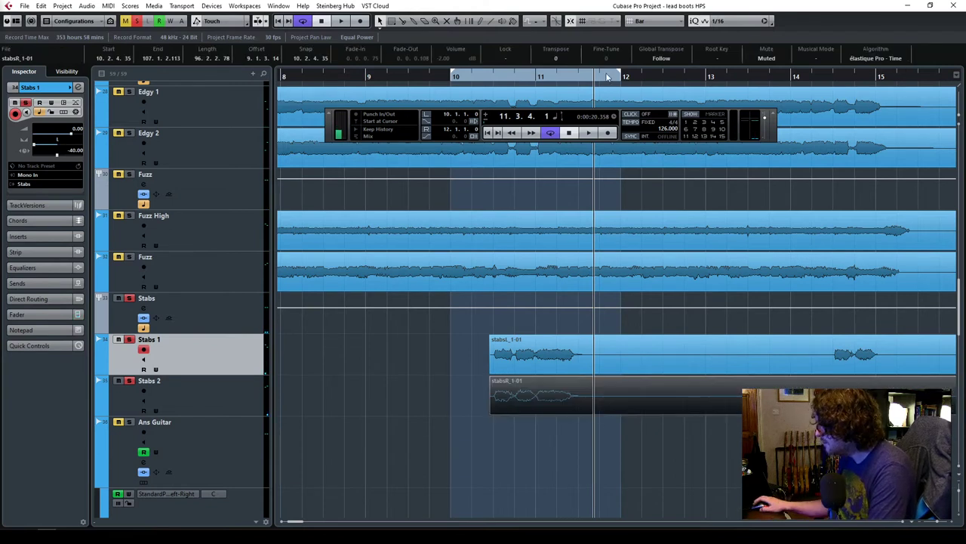
left_click(768, 59)
Audition the soloed stabs from bar 10, turn off cycle playback and clear all solos.
key("KP_1")
key("space")
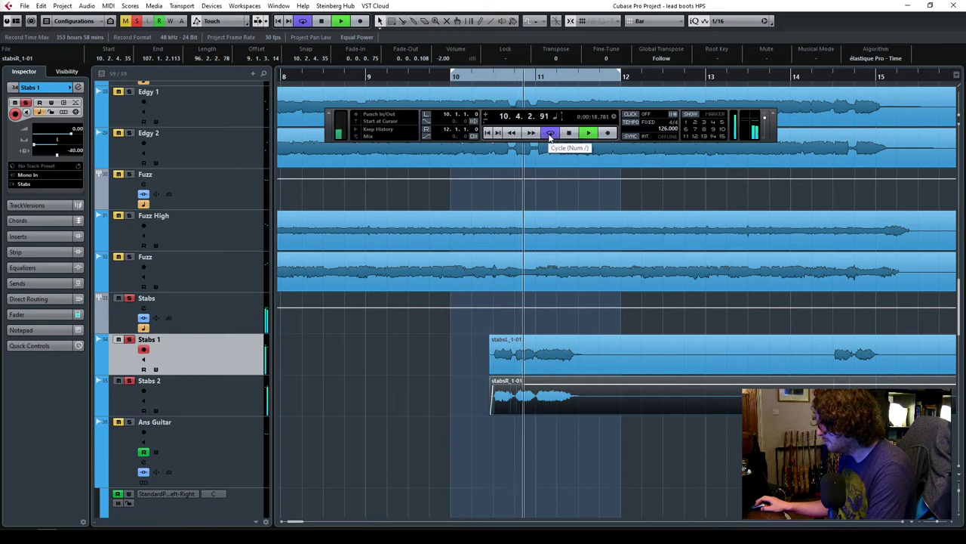
key("space")
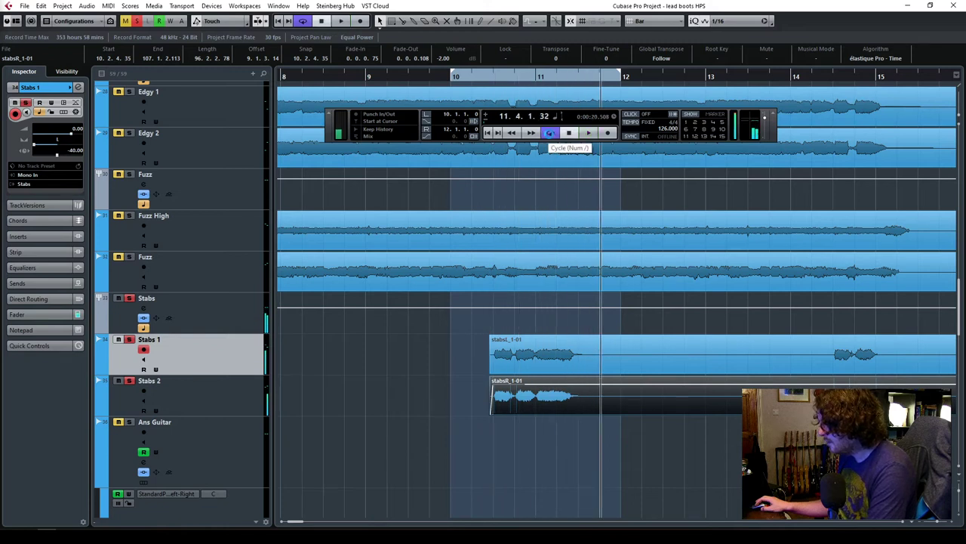
left_click(434, 83)
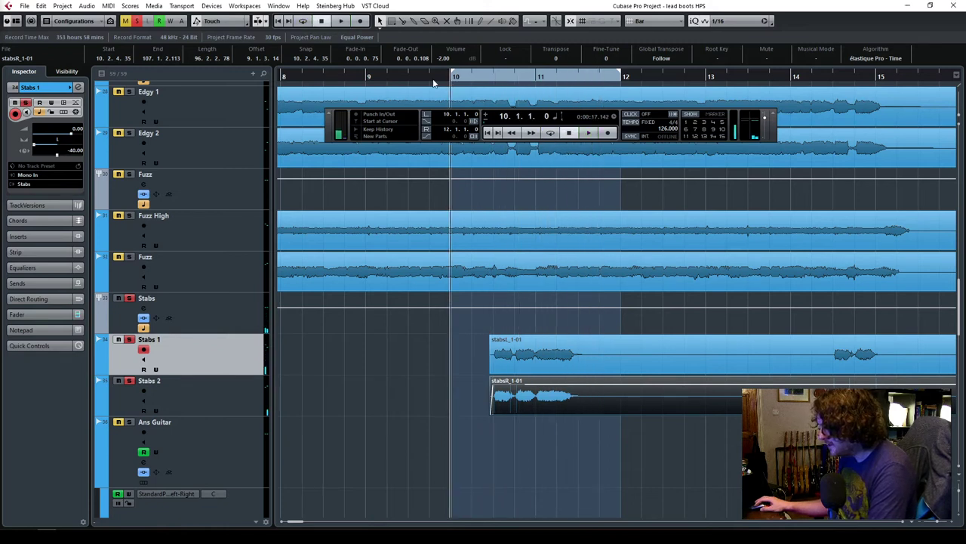
left_click(136, 22)
Play the full mix from bar 6 with the Stabs group's PuigTec EQP1A Stereo open, and close the equalizer.
left_click_drag(318, 70, 365, 72)
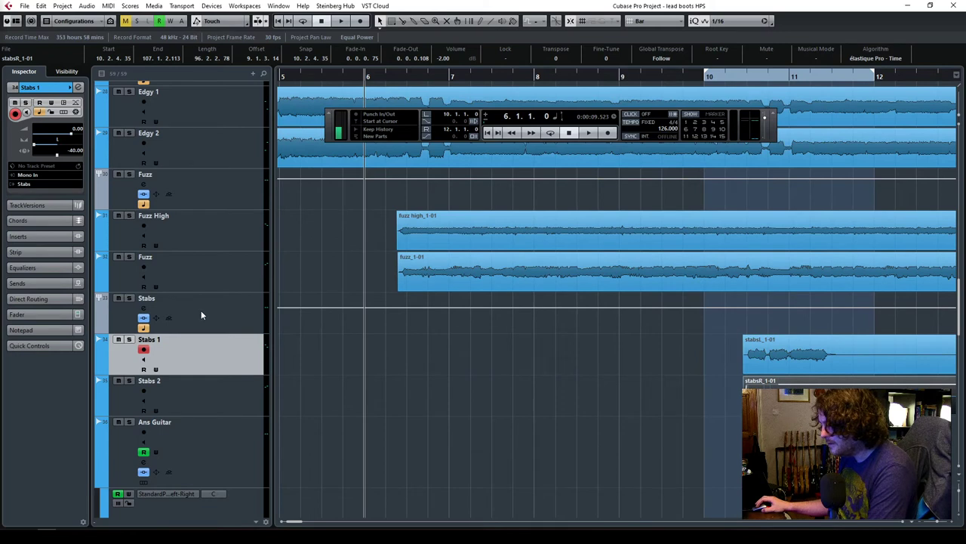
left_click(200, 313)
left_click(43, 103)
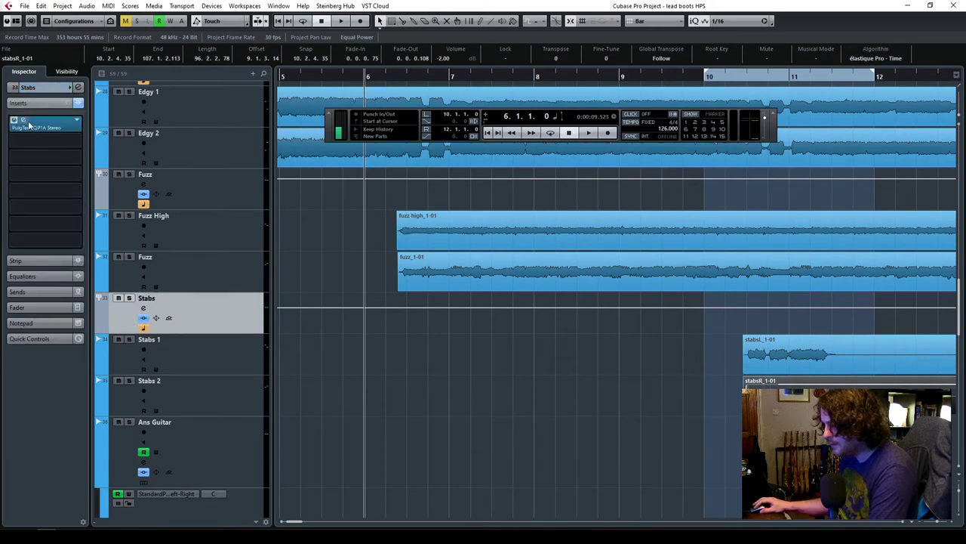
left_click(29, 126)
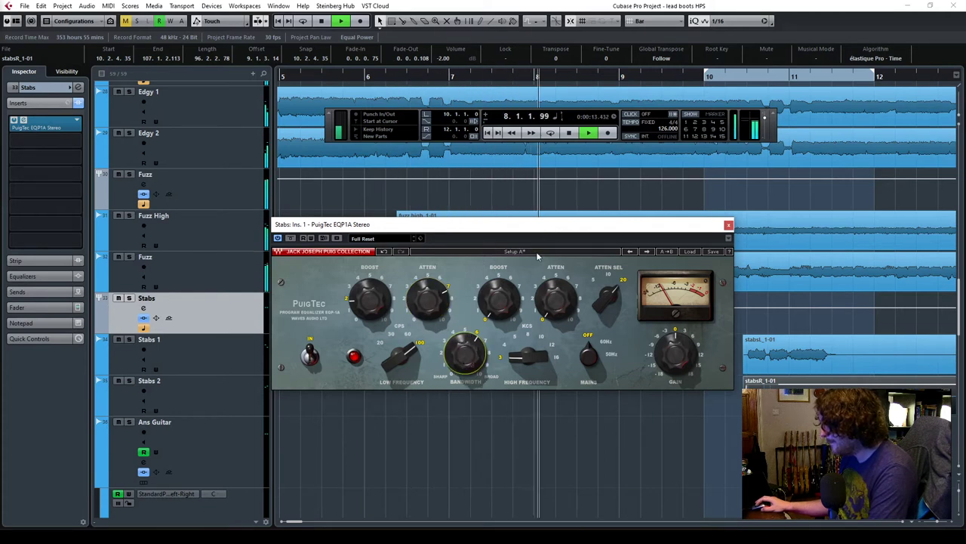
left_click_drag(543, 226, 466, 255)
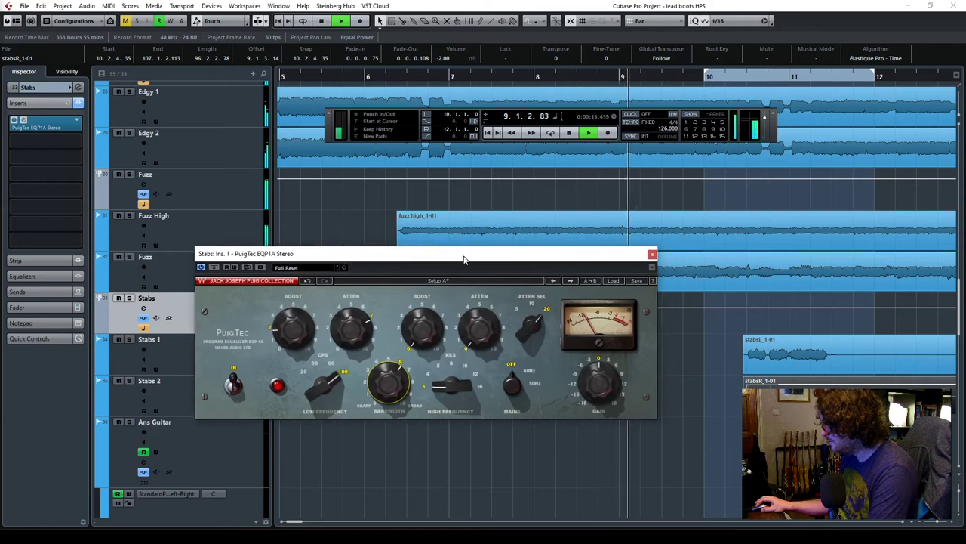
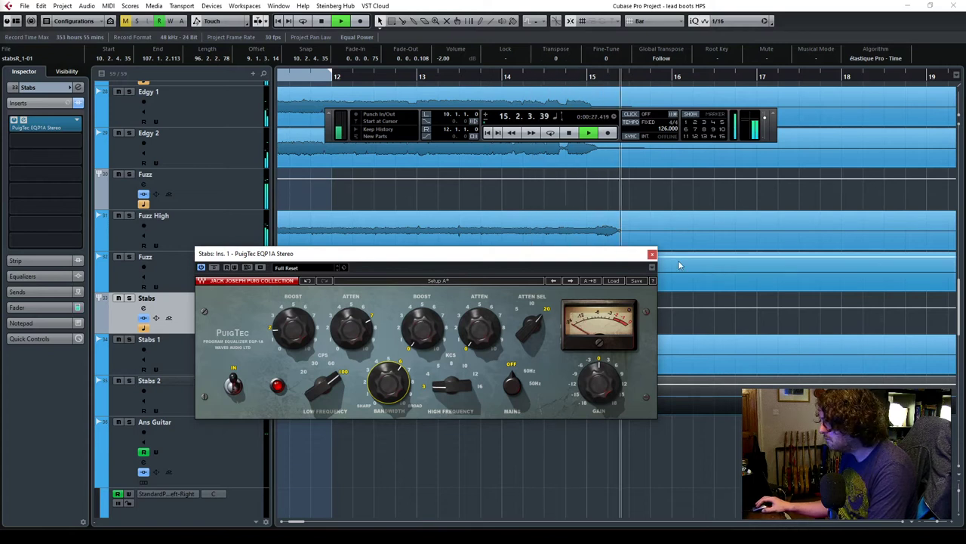
left_click(652, 254)
key("space")
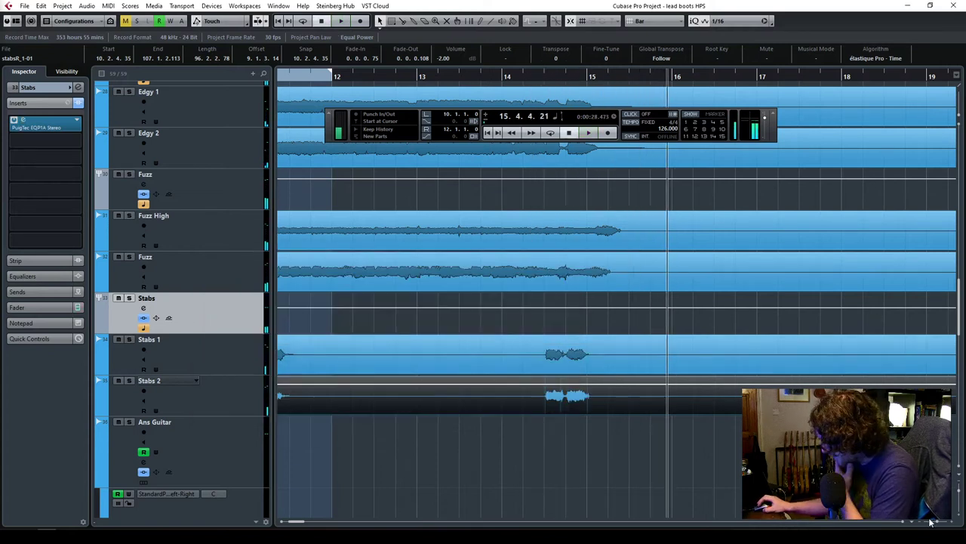
Route the Ans Guitar track's output to the All Music group.
key("g")
key("g")
key("g")
key("g")
key("g")
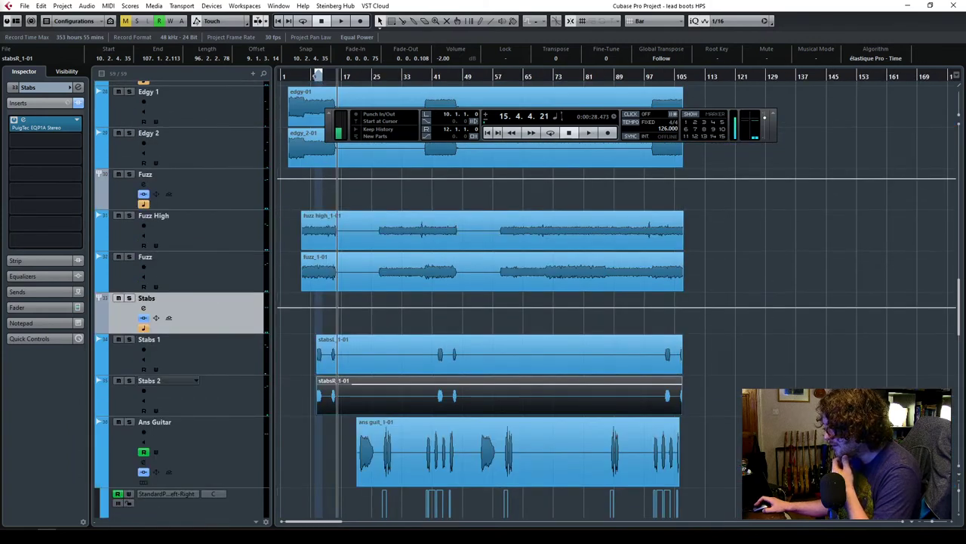
scroll(604, 302, "down", 3)
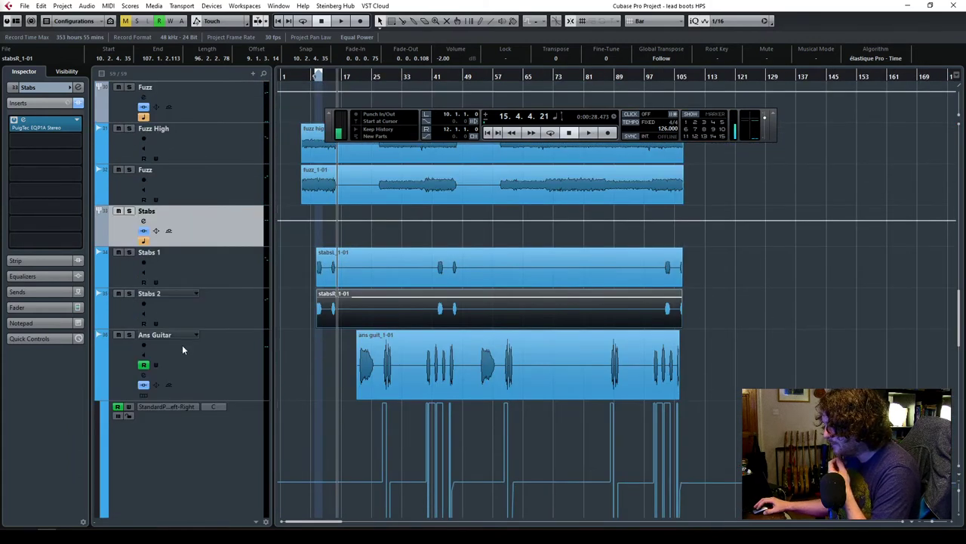
left_click(227, 362)
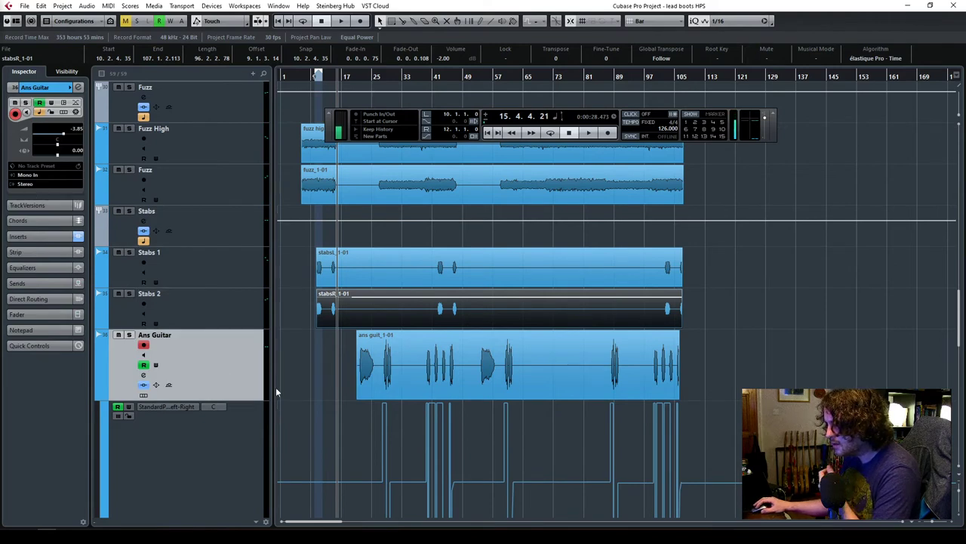
right_click(214, 360)
mouse_move(306, 103)
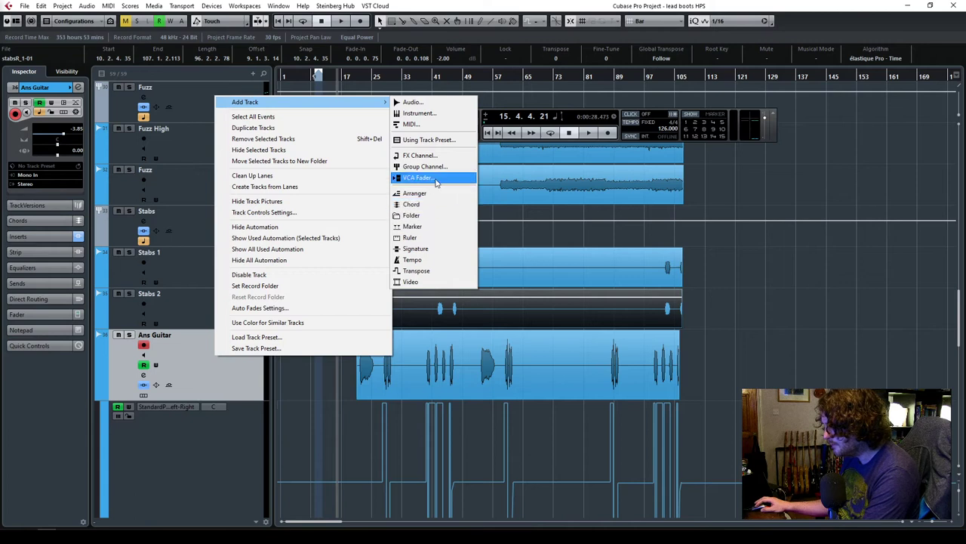
left_click(87, 187)
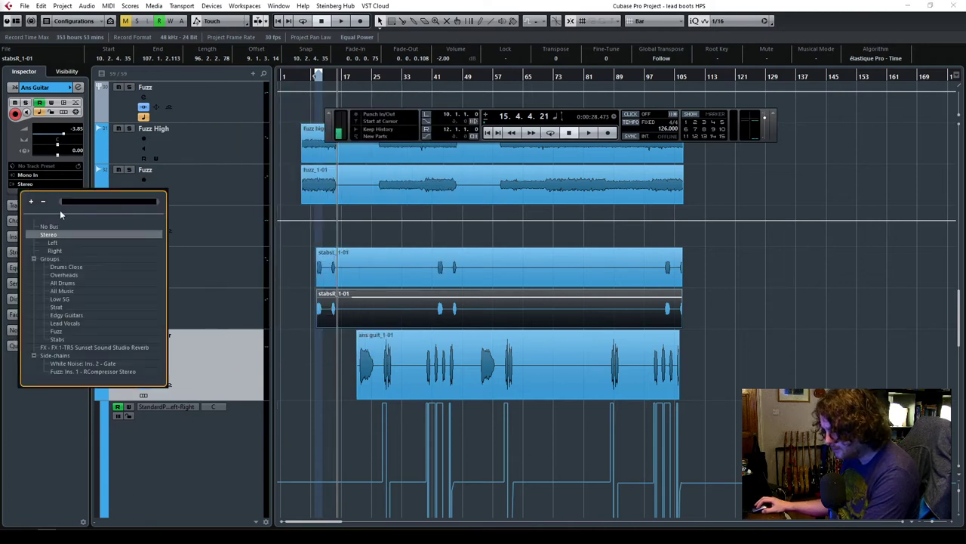
left_click(64, 290)
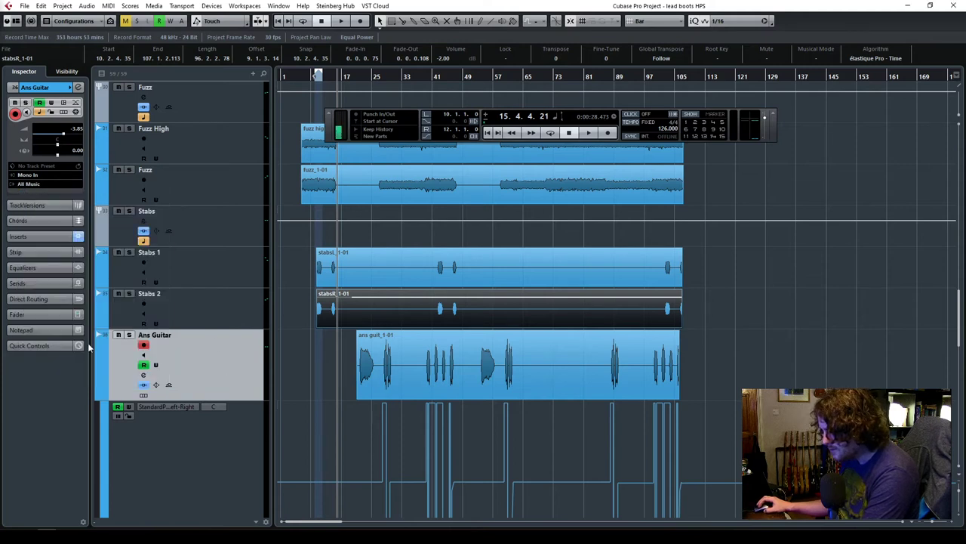
Play the Ans Guitar part from its start and raise its track fader to -2.46 dB.
left_click(35, 315)
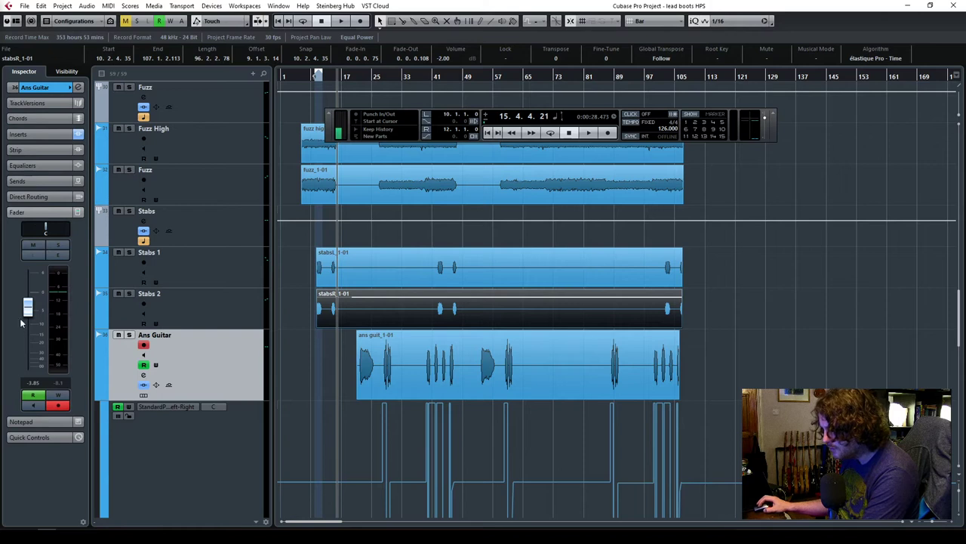
left_click(357, 77)
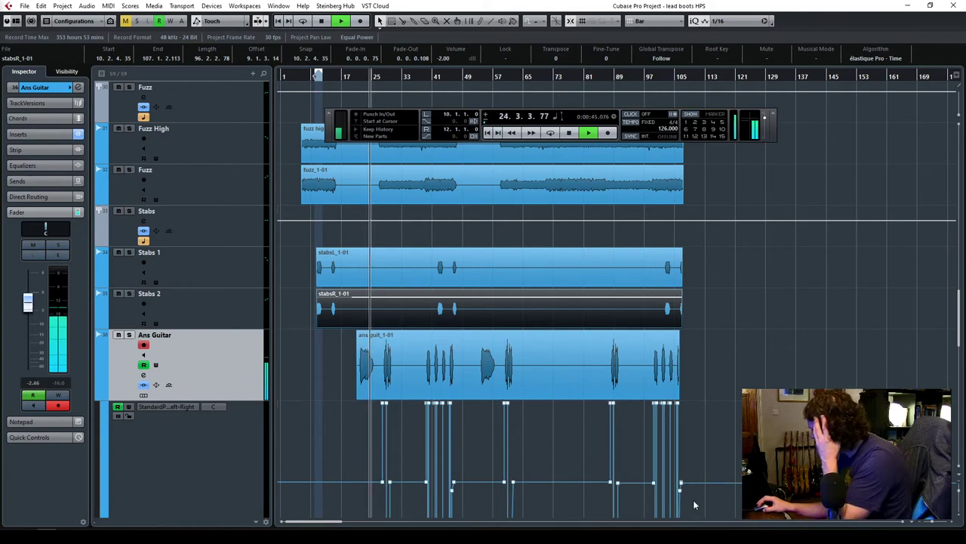
mouse_move(933, 520)
left_mouse_down()
mouse_move(922, 521)
mouse_move(935, 523)
left_mouse_up()
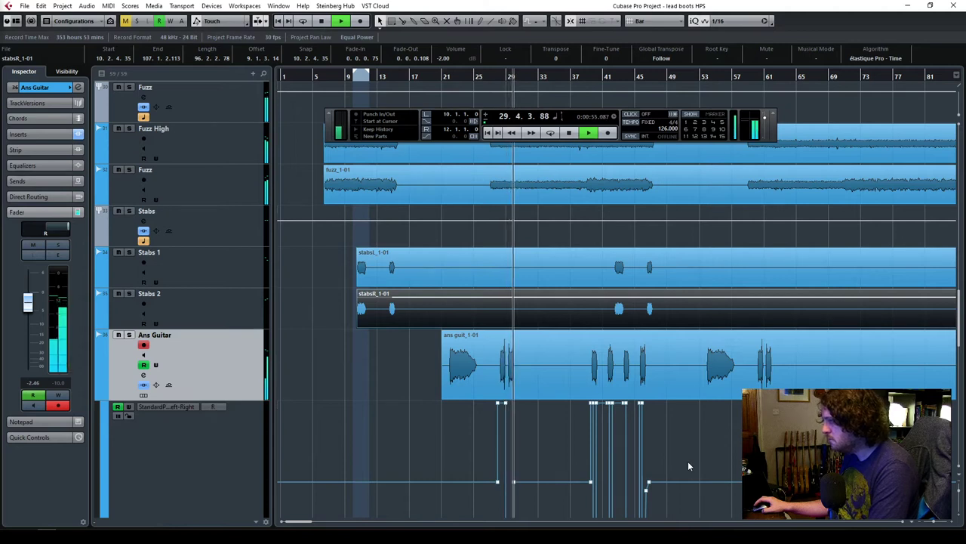
Lower the Fuzz group fader to -0.44 dB while the mix plays.
scroll(688, 466, "up", 10)
scroll(688, 466, "up", 4)
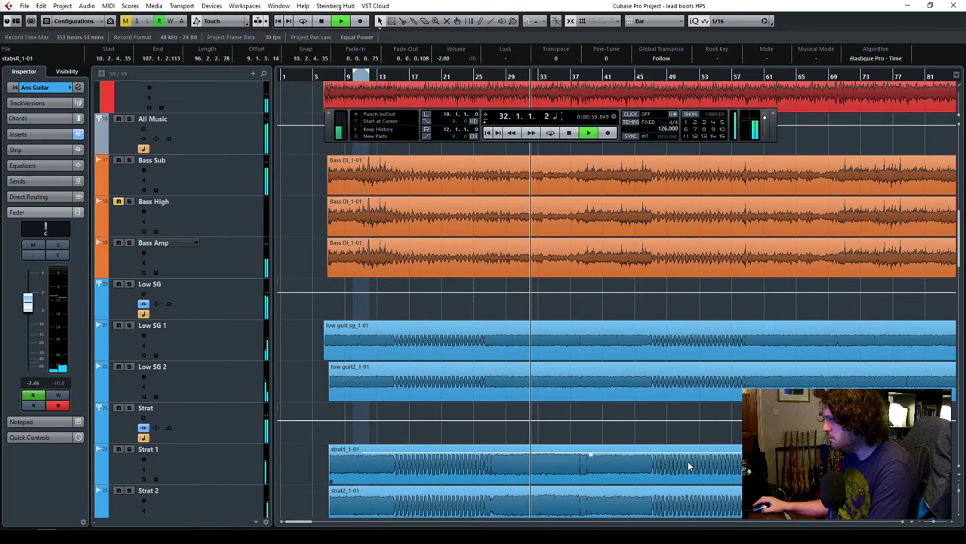
scroll(688, 466, "down", 8)
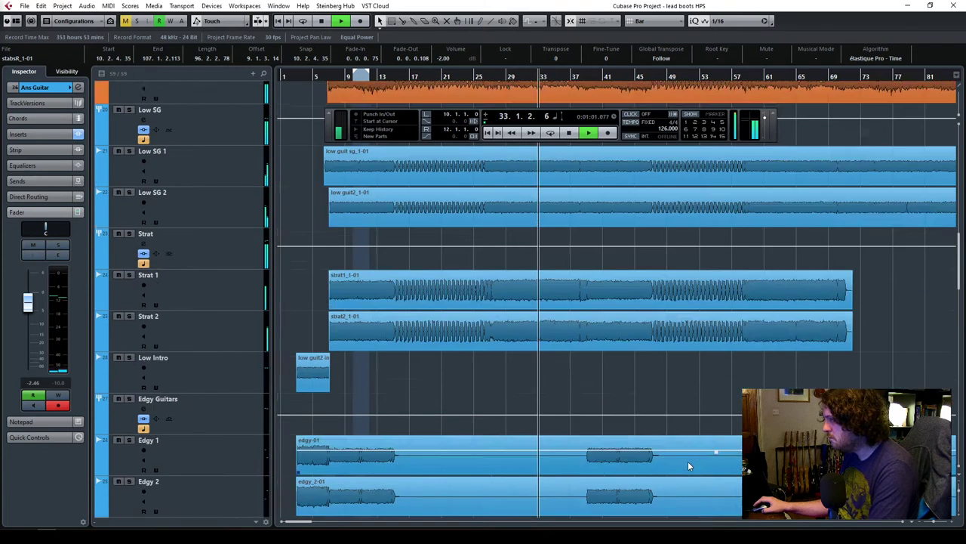
scroll(688, 465, "down", 2)
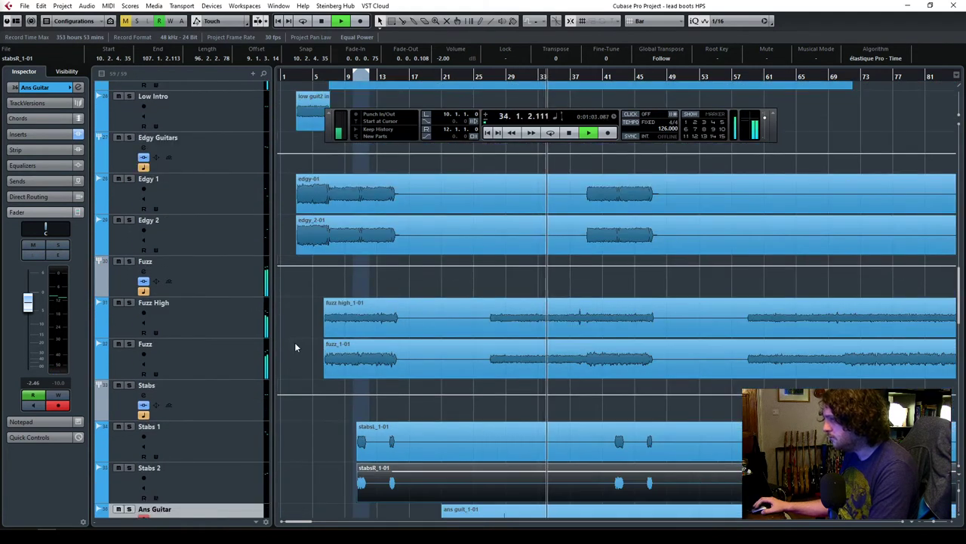
left_click(233, 269)
left_click(24, 310)
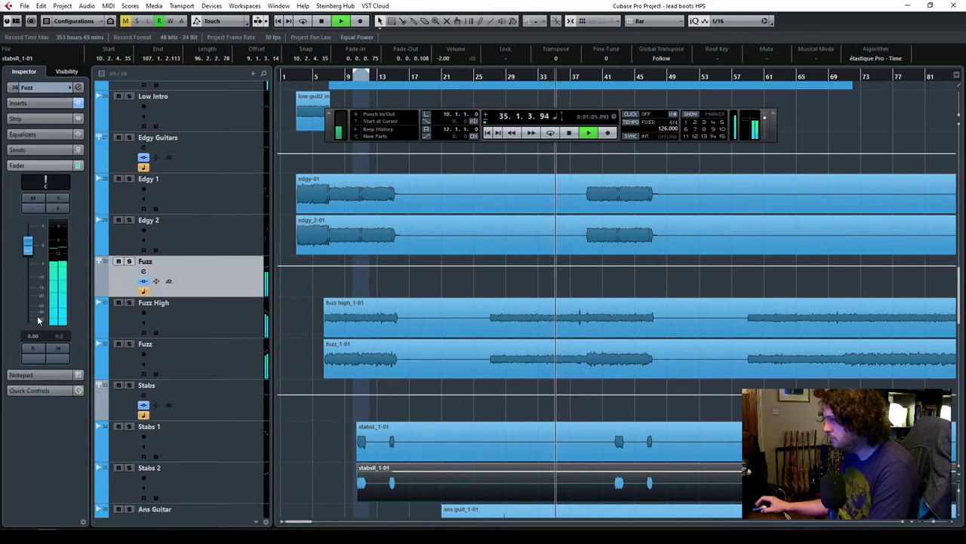
left_click_drag(27, 255, 28, 256)
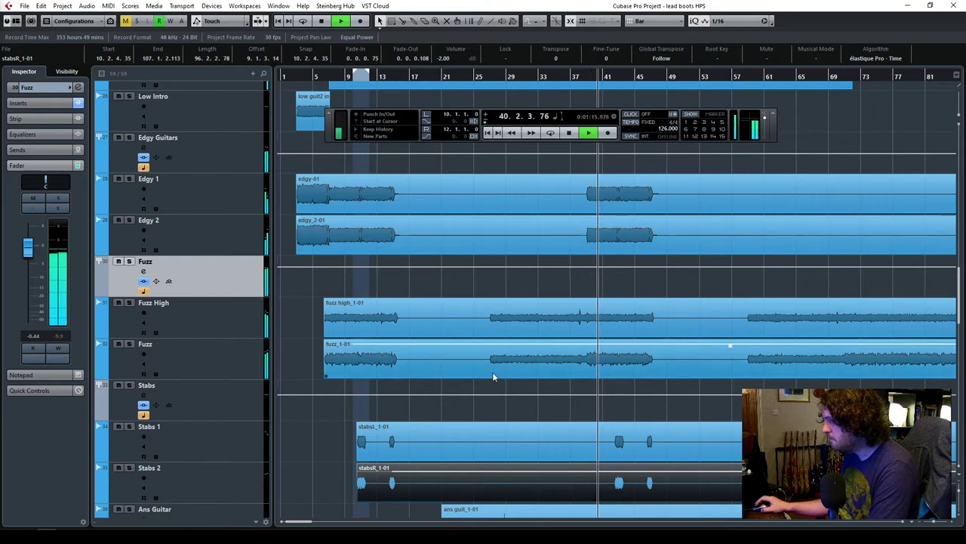
scroll(492, 371, "down", 6)
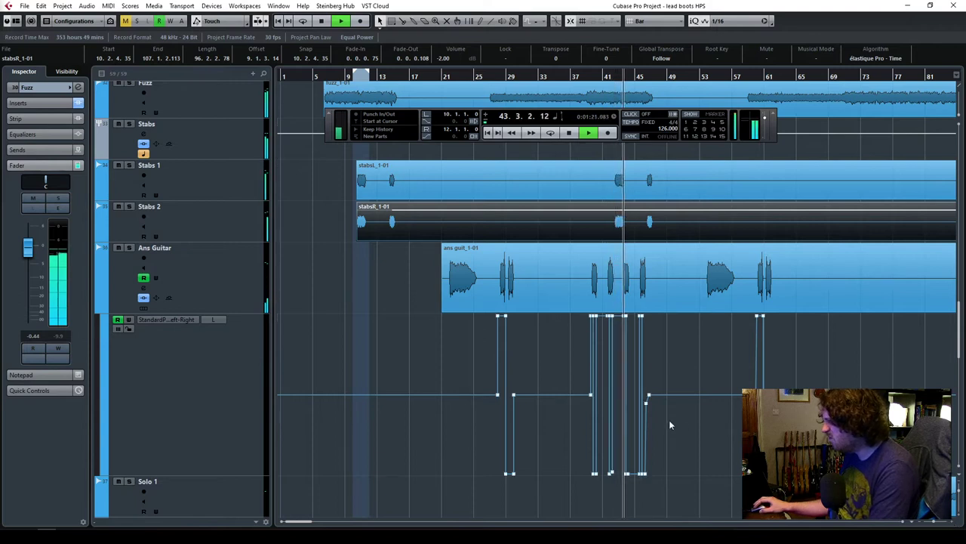
Stop playback and set the playback position to bar 70, at the start of the solo guitar clips.
key("space")
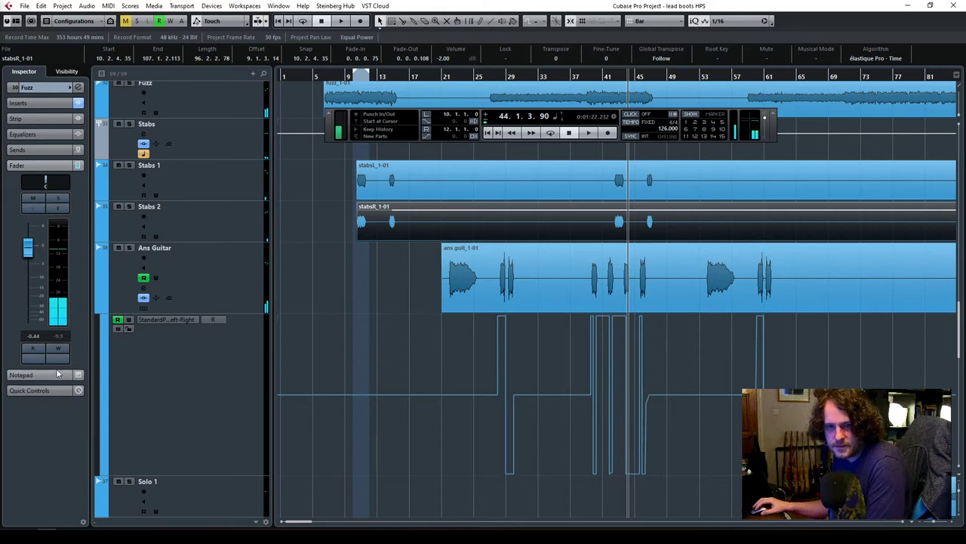
left_click(935, 523)
left_click(935, 523)
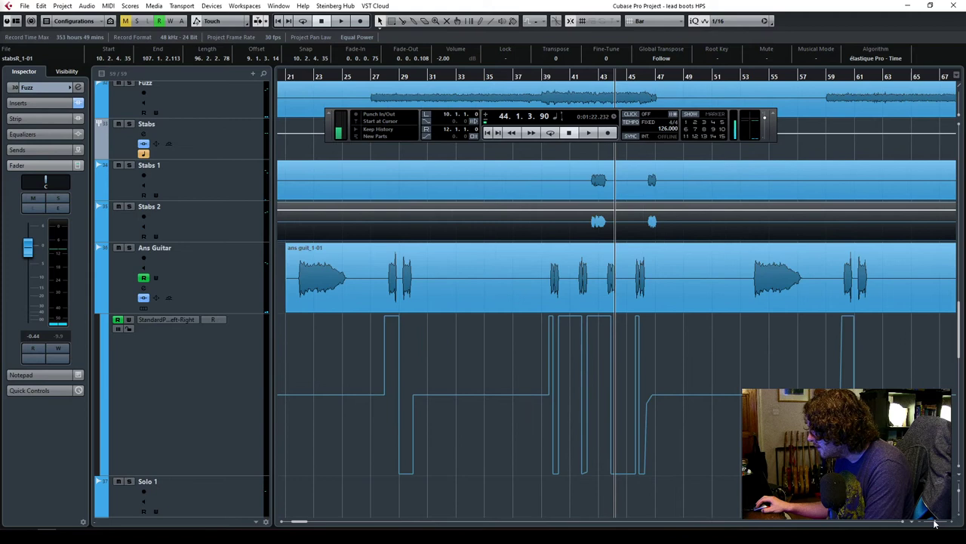
key("g")
scroll(539, 359, "down", 4)
scroll(539, 360, "up", 1)
scroll(539, 359, "down", 1)
scroll(539, 359, "up", 2)
scroll(539, 359, "down", 4)
scroll(539, 359, "up", 4)
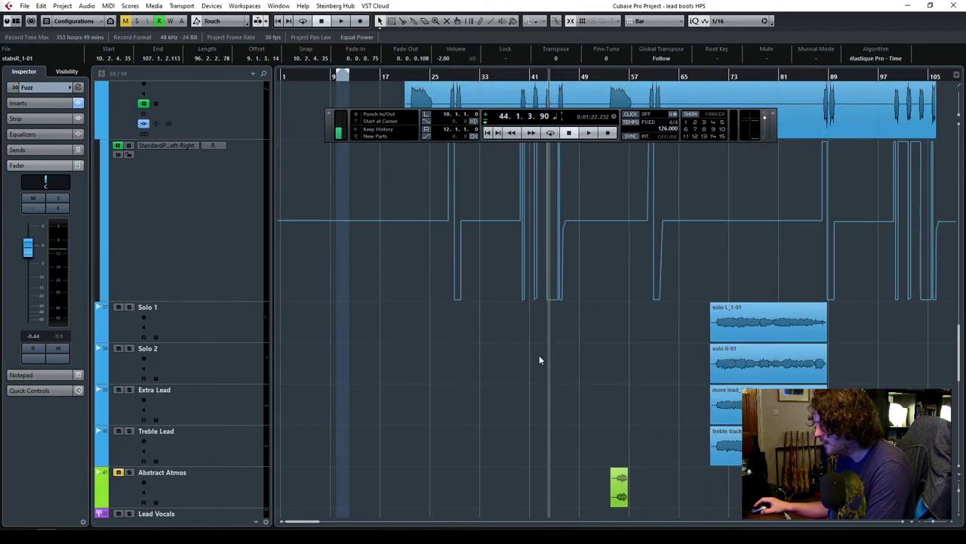
scroll(539, 359, "down", 2)
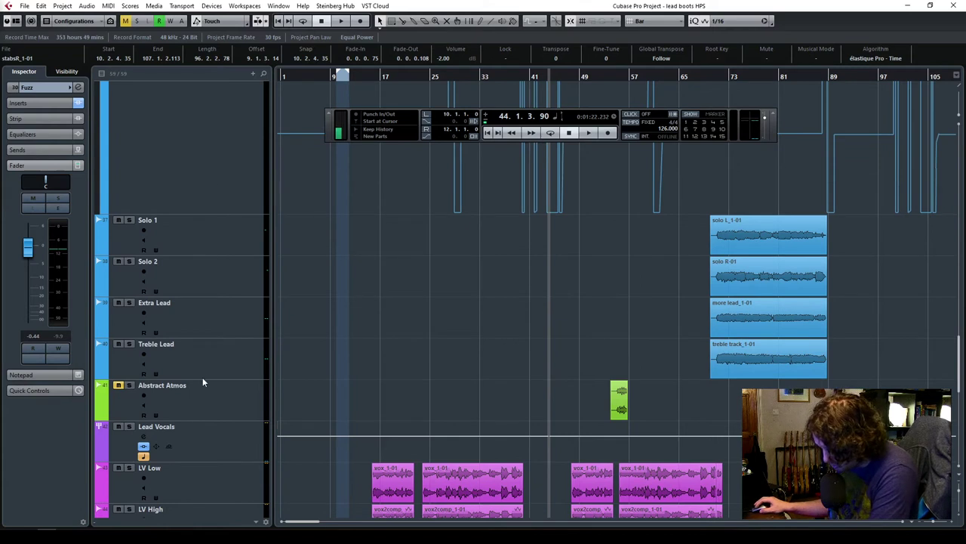
left_click(709, 76)
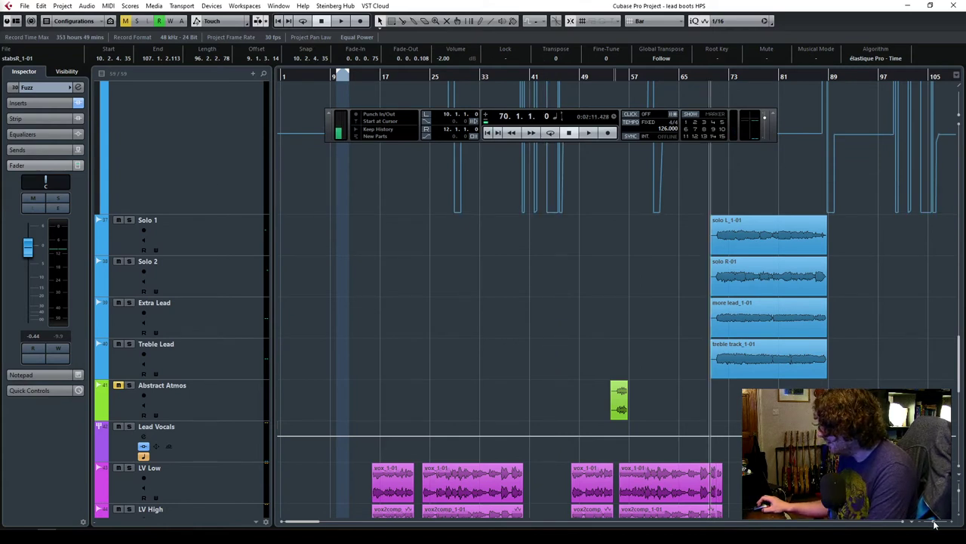
key("h")
key("g")
key("g")
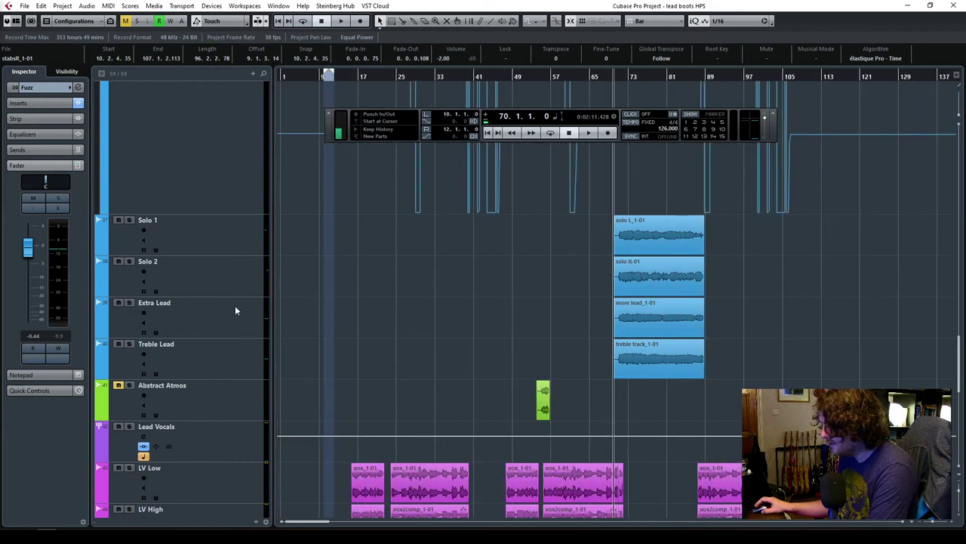
Add a stereo group channel track named Solo.
left_click(230, 230)
right_click(204, 238)
mouse_move(273, 243)
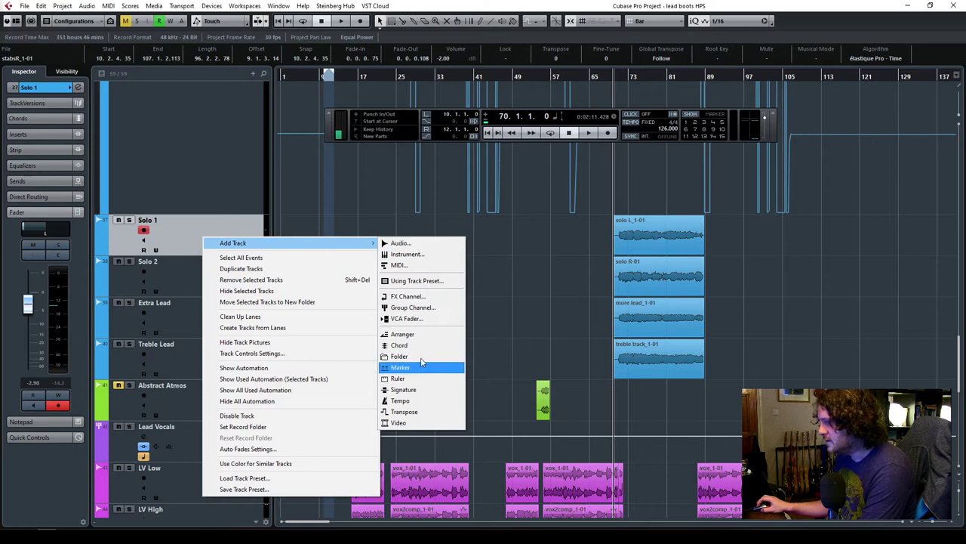
left_click(416, 309)
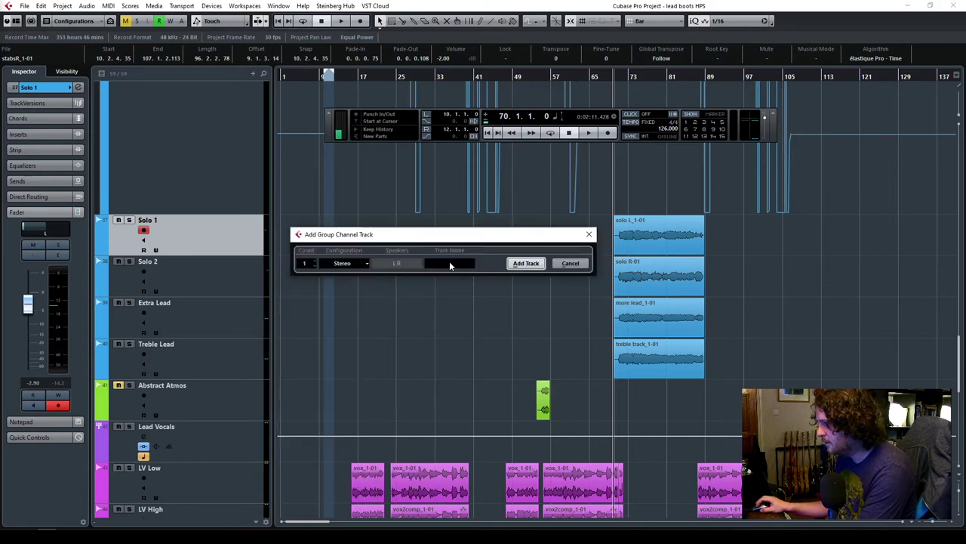
key("Return")
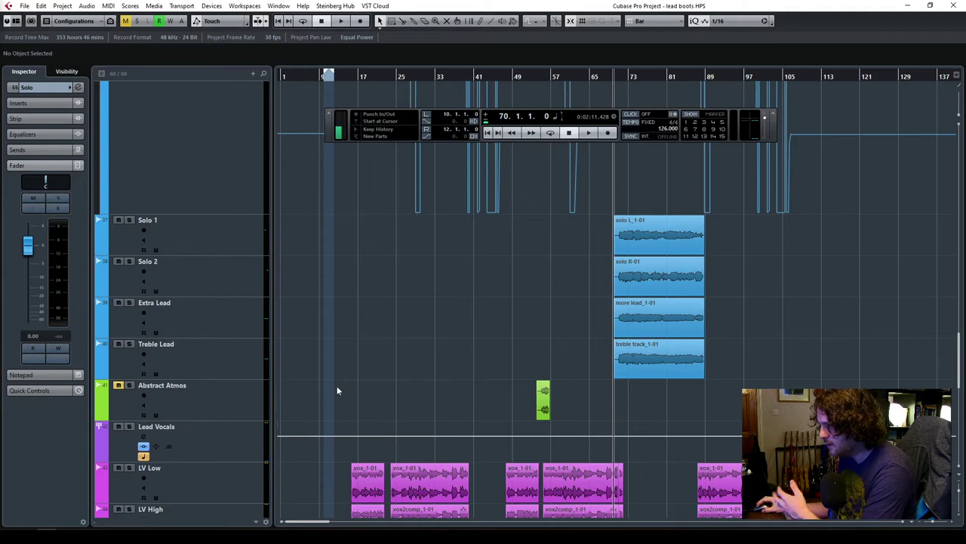
Move the new Solo group track out of the group folder to directly above the Solo 1 track.
scroll(362, 387, "down", 10)
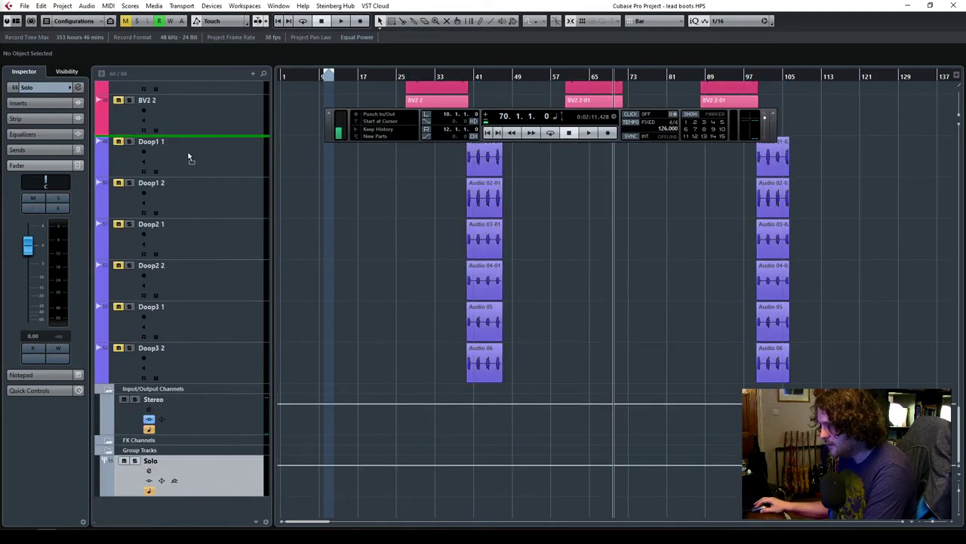
scroll(182, 91, "up", 6)
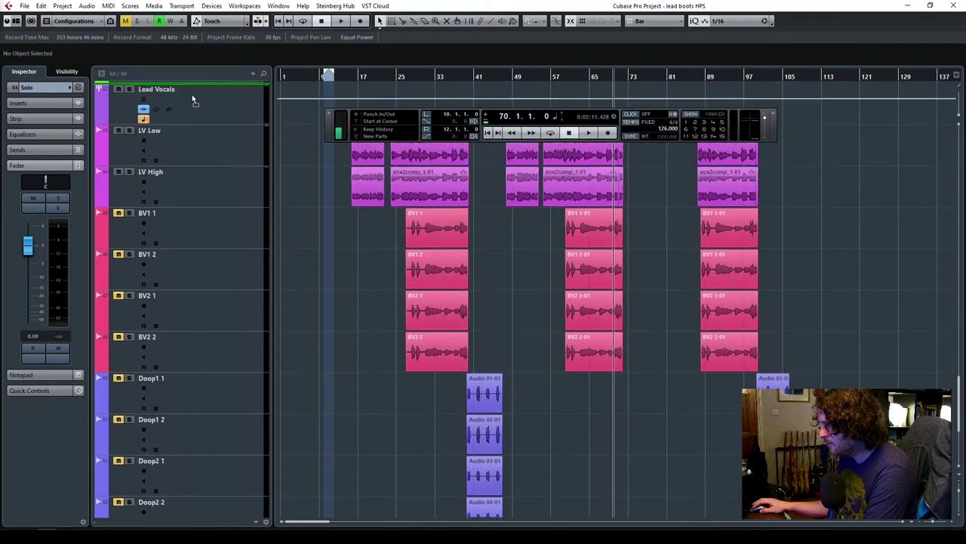
scroll(192, 95, "up", 6)
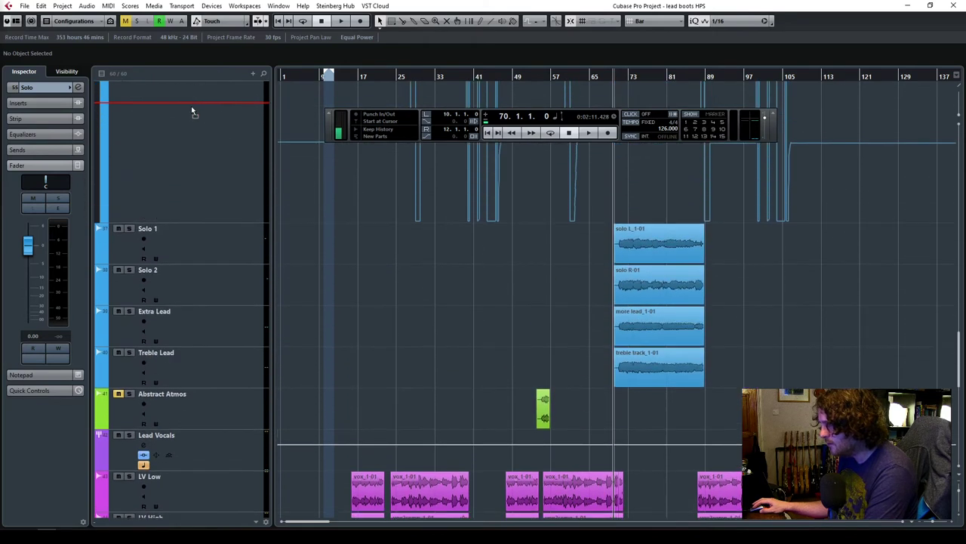
scroll(190, 248, "up", 1)
left_click_drag(192, 233, 193, 234)
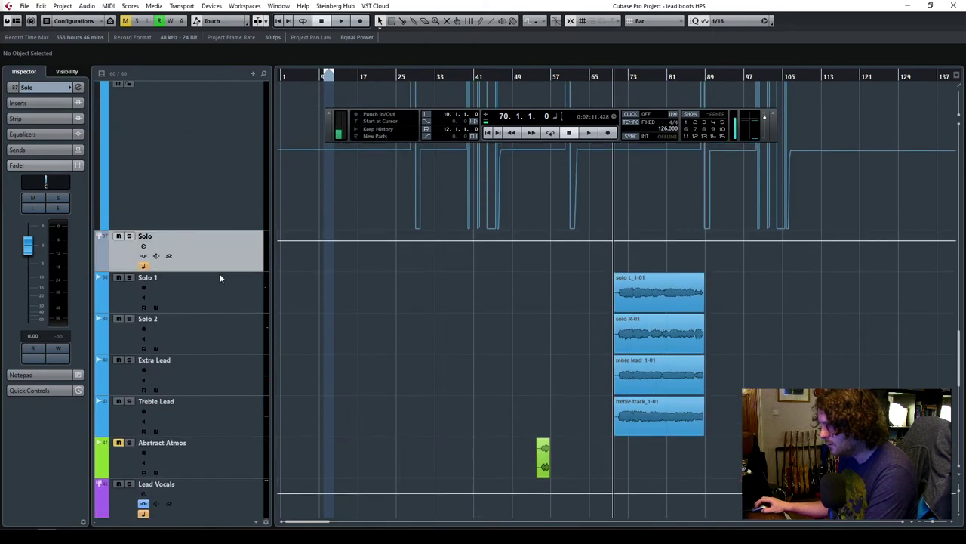
Colour the Solo group track blue to match the solo guitar tracks.
left_click(212, 290)
left_click(236, 264)
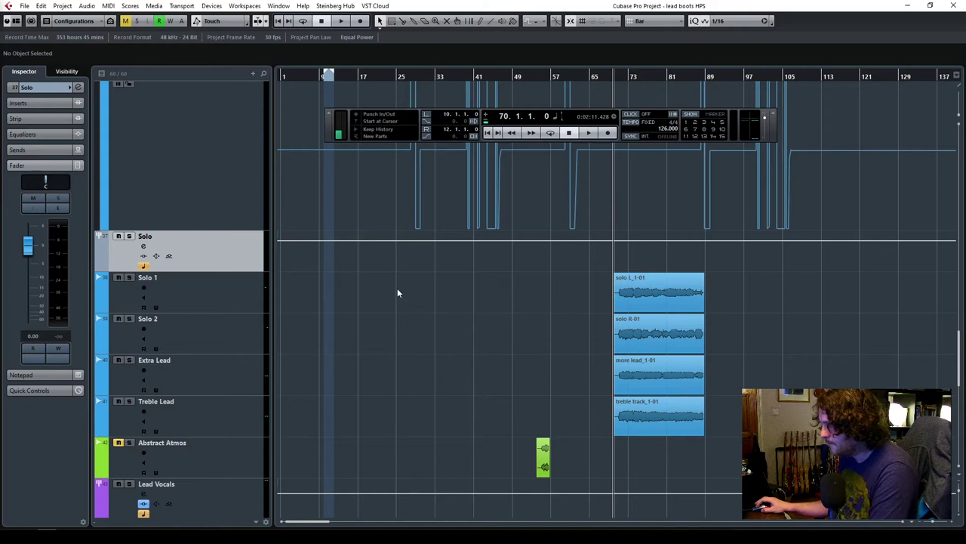
left_click(513, 23)
left_click(541, 139)
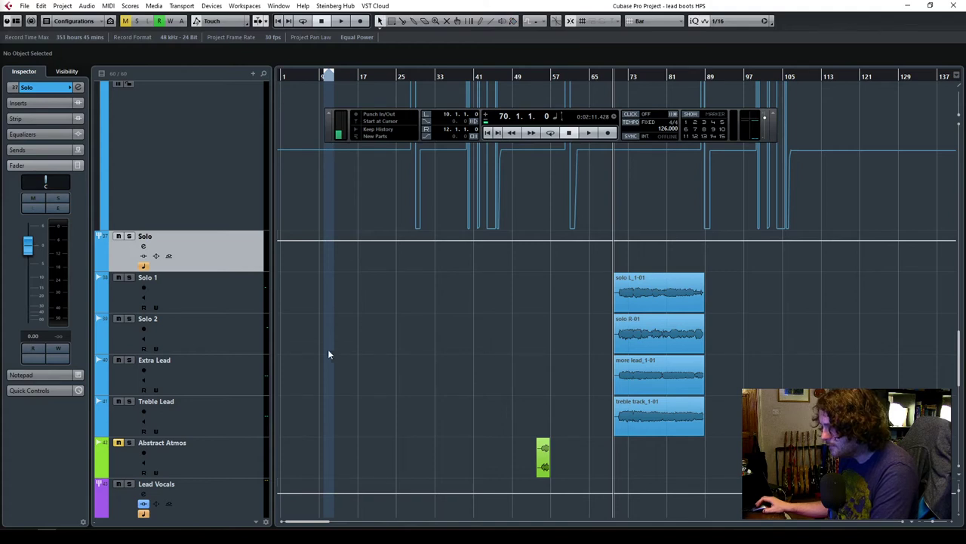
Route the outputs of the Solo 1 and Solo 2 tracks to the Solo group.
left_click(205, 297)
left_click(48, 90)
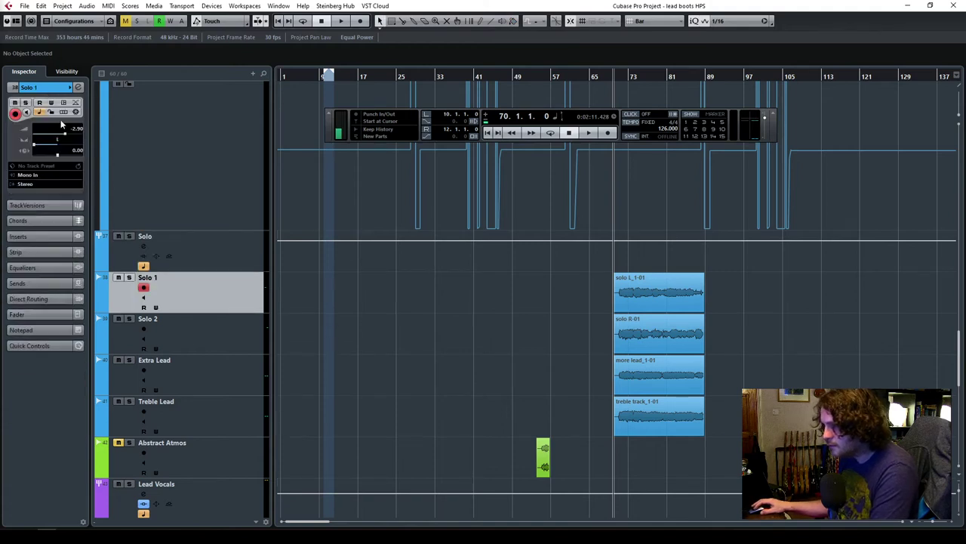
left_click(35, 185)
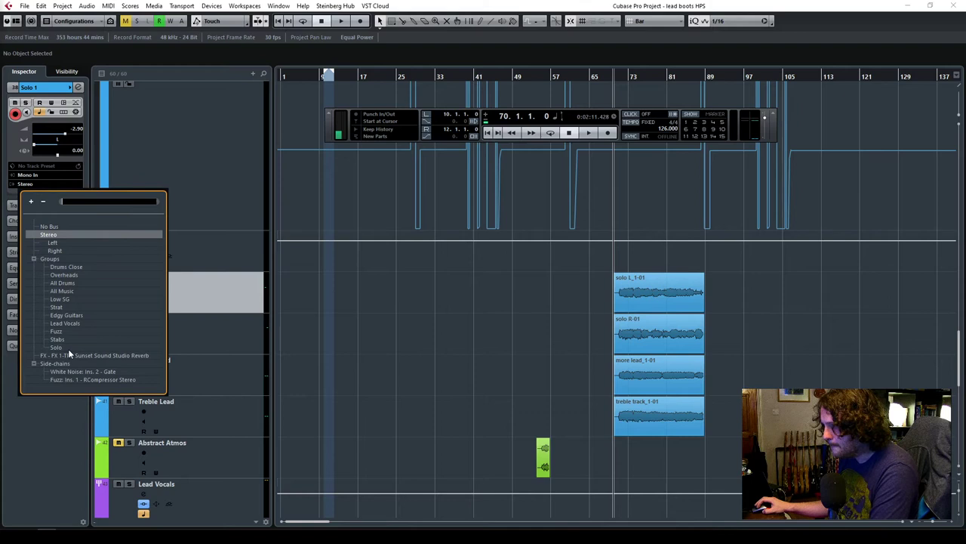
left_click(66, 347)
left_click(174, 322)
left_click(46, 185)
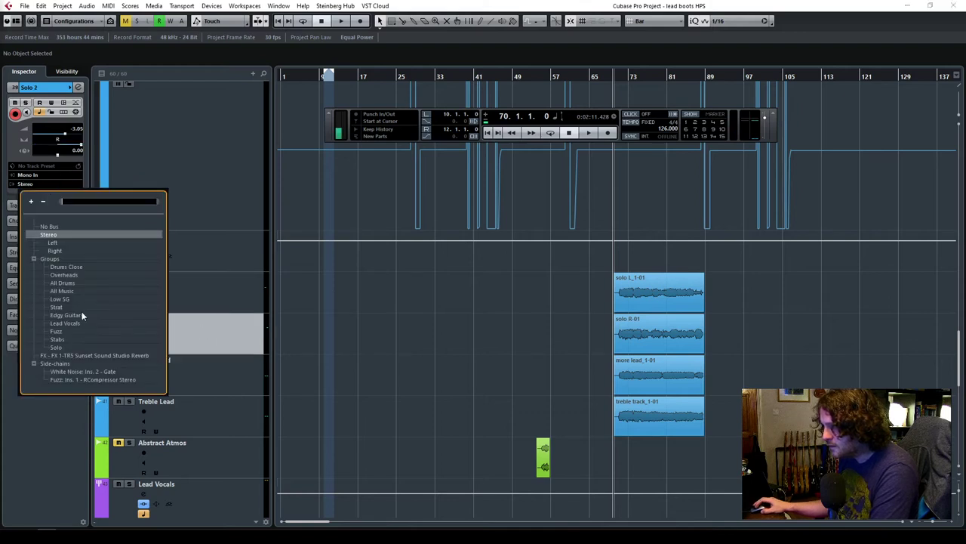
left_click(63, 347)
Route the outputs of the Extra Lead and Treble Lead tracks to the Solo group.
left_click(244, 391)
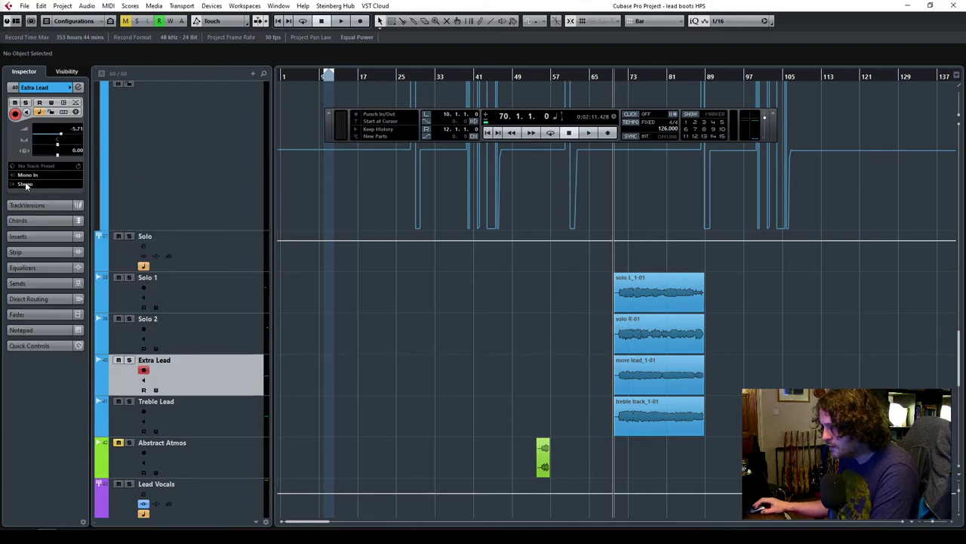
left_click(27, 186)
left_click(79, 348)
left_click(191, 396)
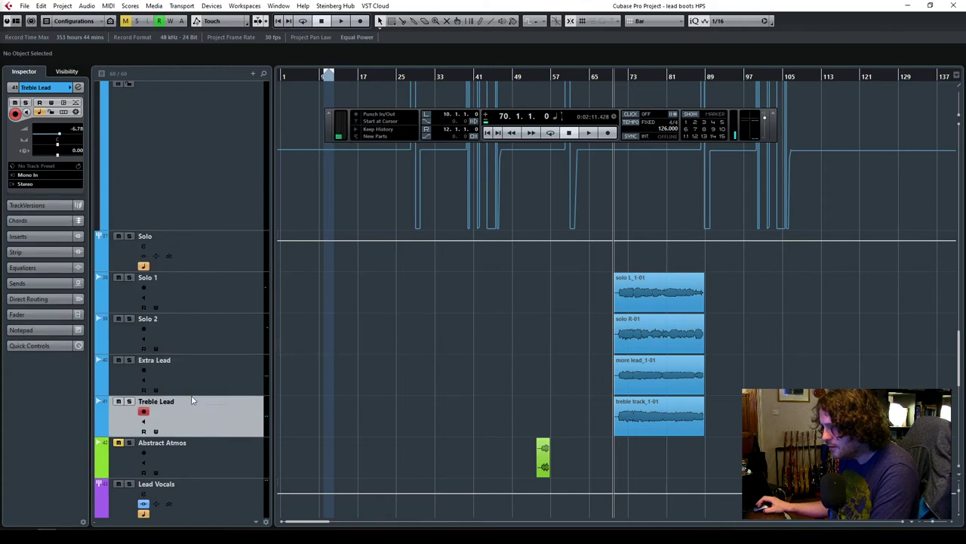
left_click(25, 185)
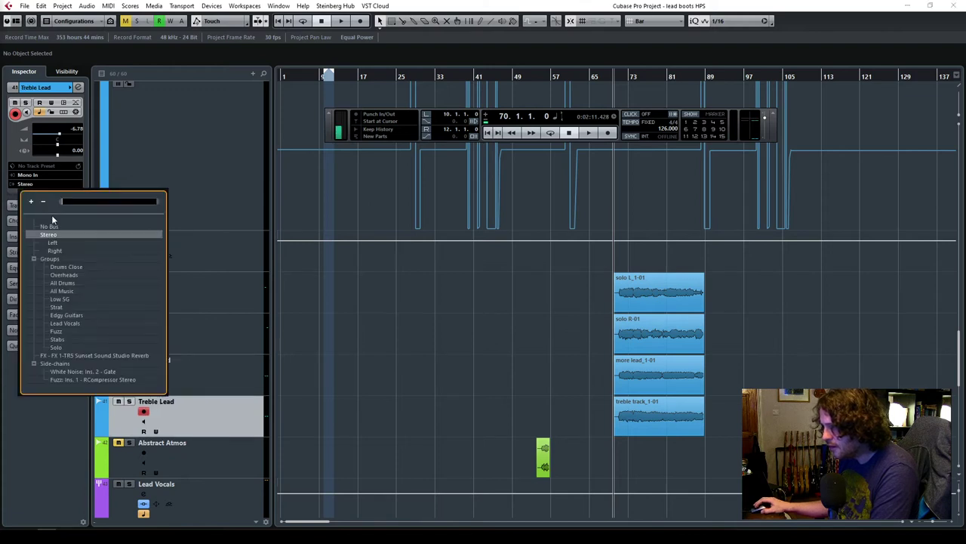
left_click(56, 347)
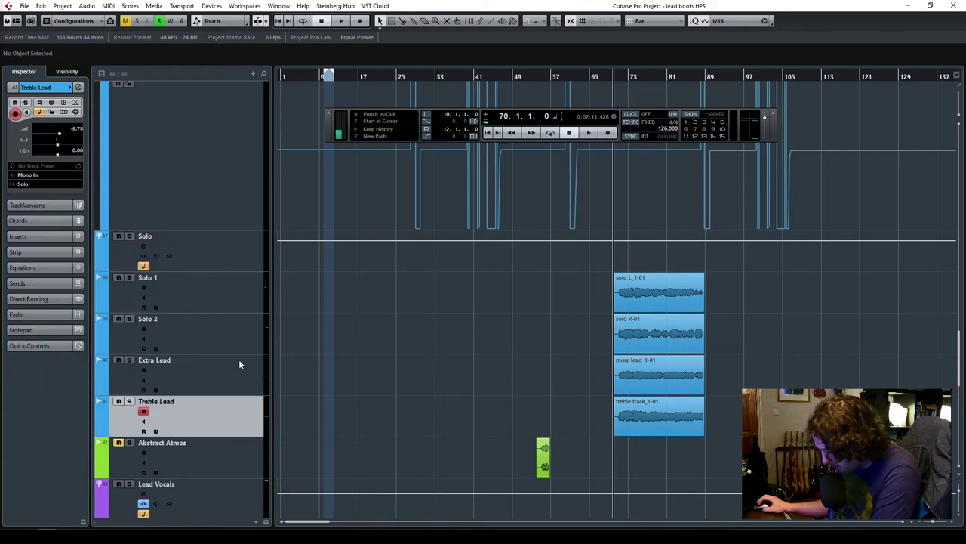
Route the Solo group's output to the All Music group.
left_click(172, 257)
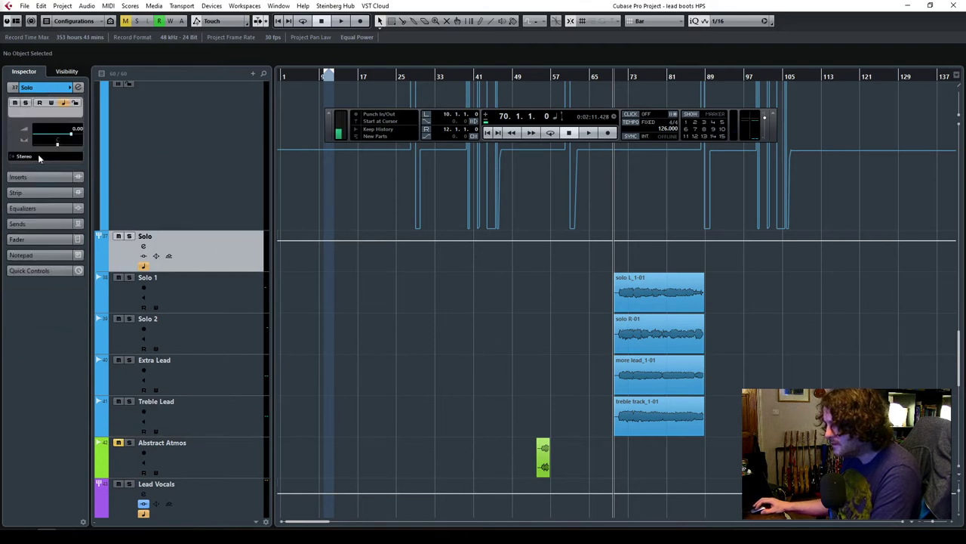
left_click(39, 157)
left_click(61, 263)
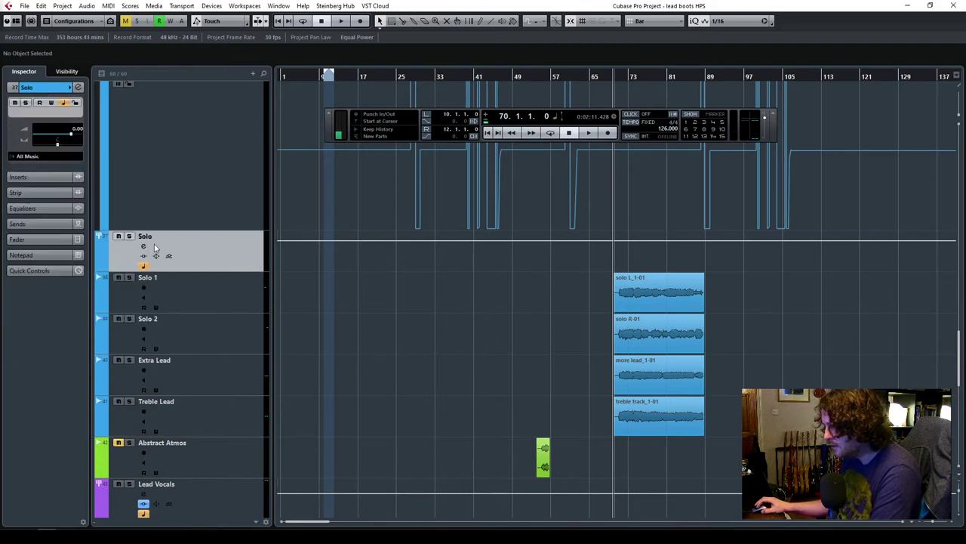
Play the soloed Solo 1 and Solo 2 guitars from the start of their clips.
left_click_drag(625, 75, 619, 77)
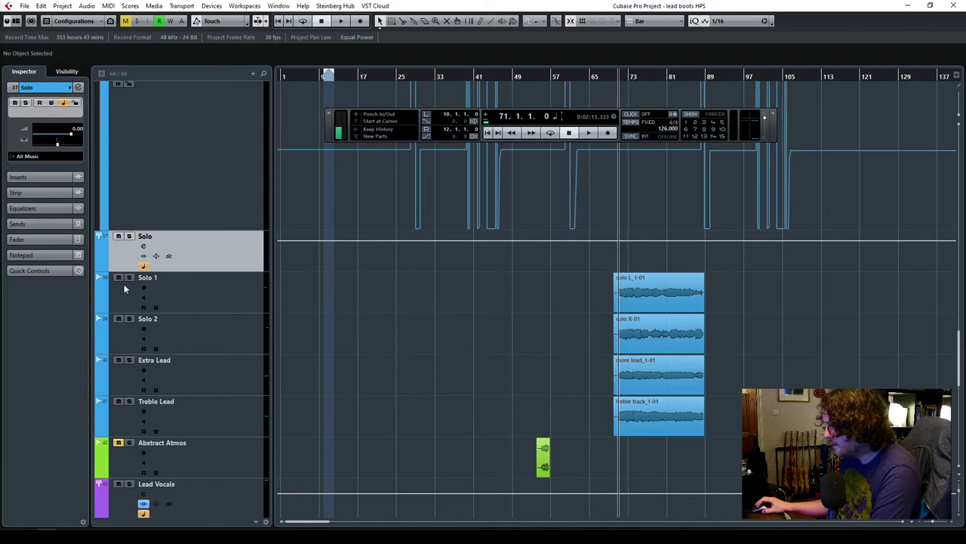
key("space")
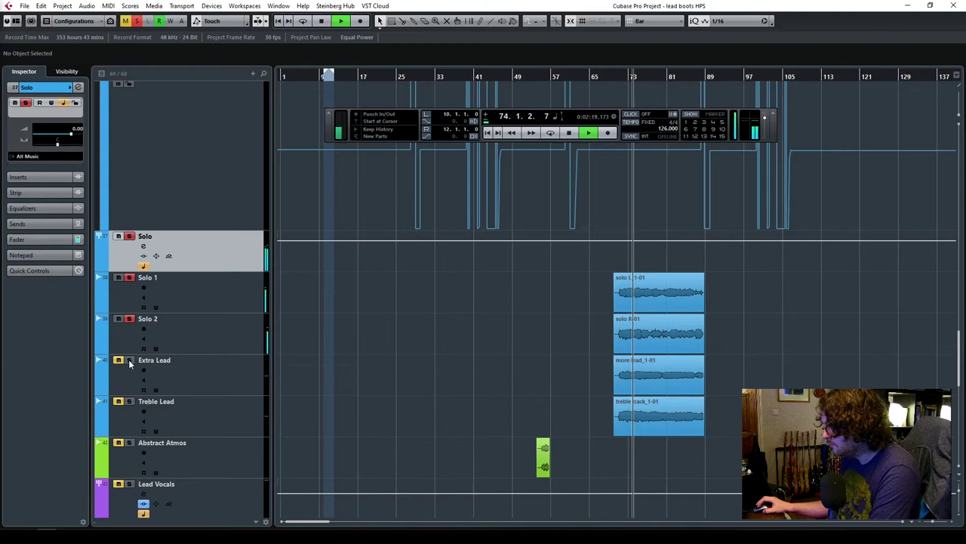
left_click(623, 77)
left_click_drag(618, 77, 613, 81)
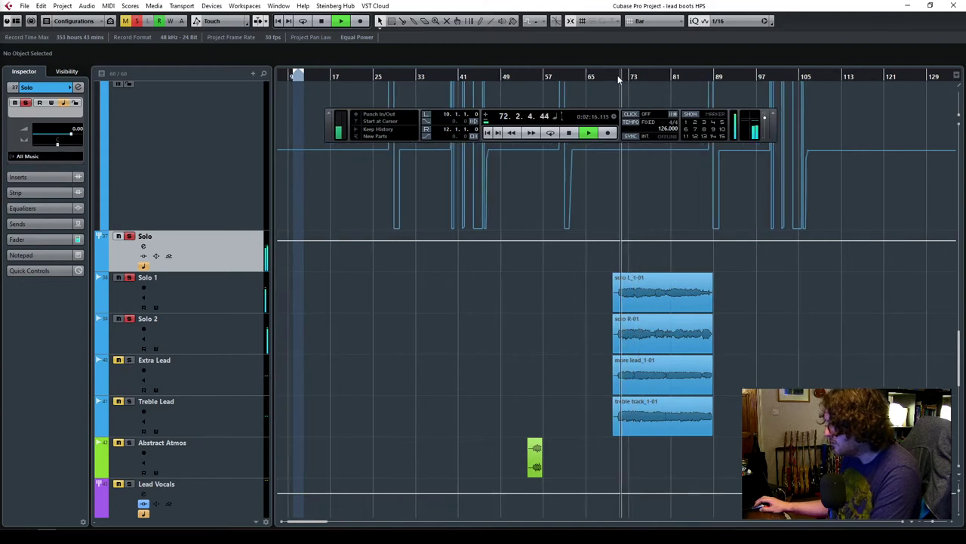
Listen to the Extra Lead track and the Treble Lead track each soloed on its own, and stop playback.
left_click(127, 361, "ctrl")
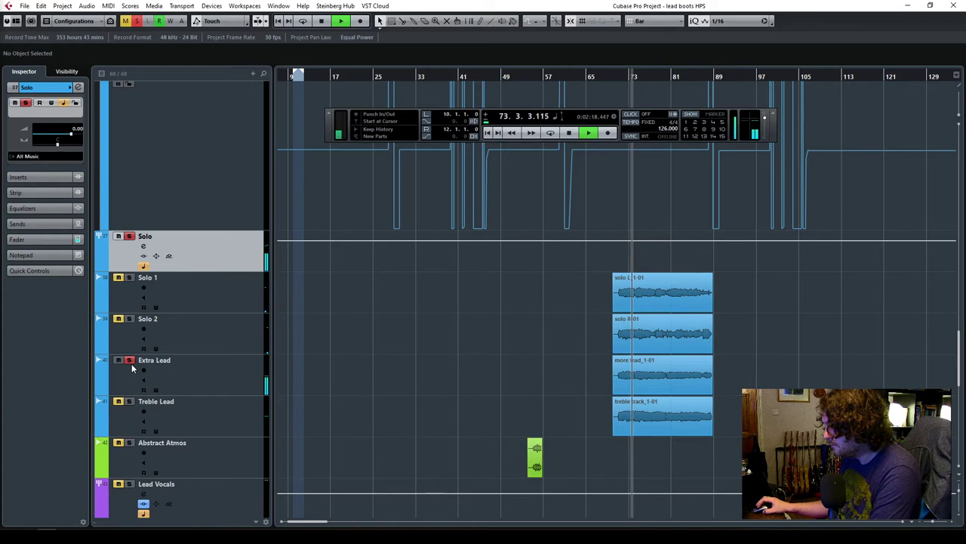
left_click(129, 401, "ctrl")
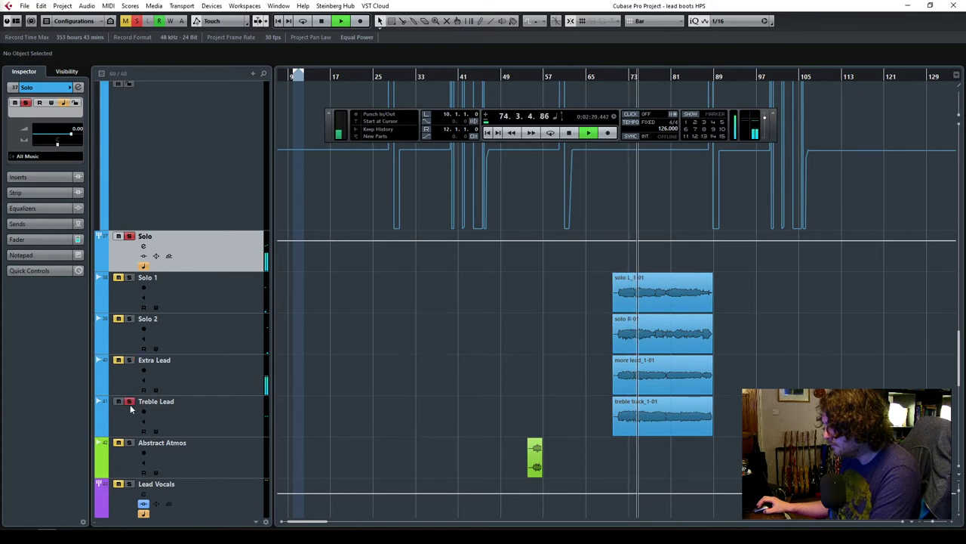
left_click(620, 77)
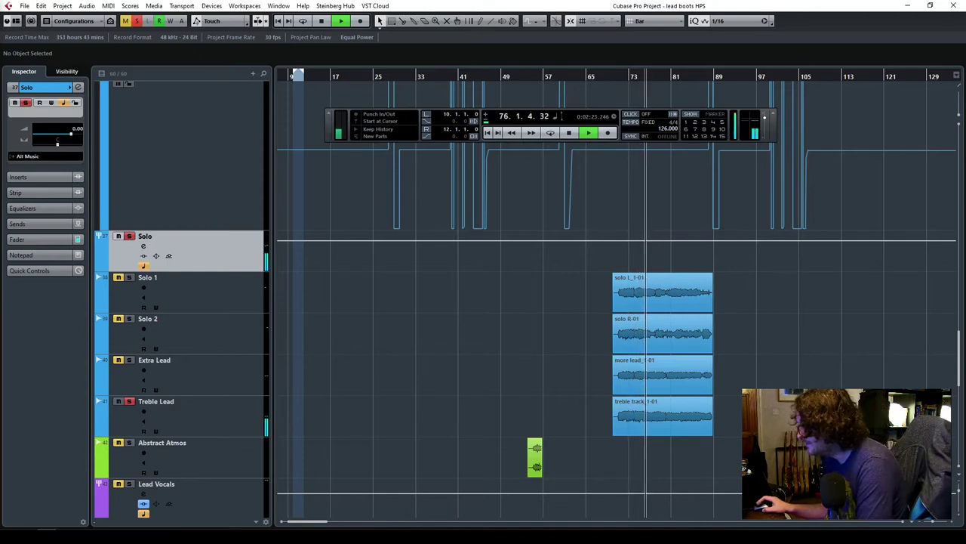
key("space")
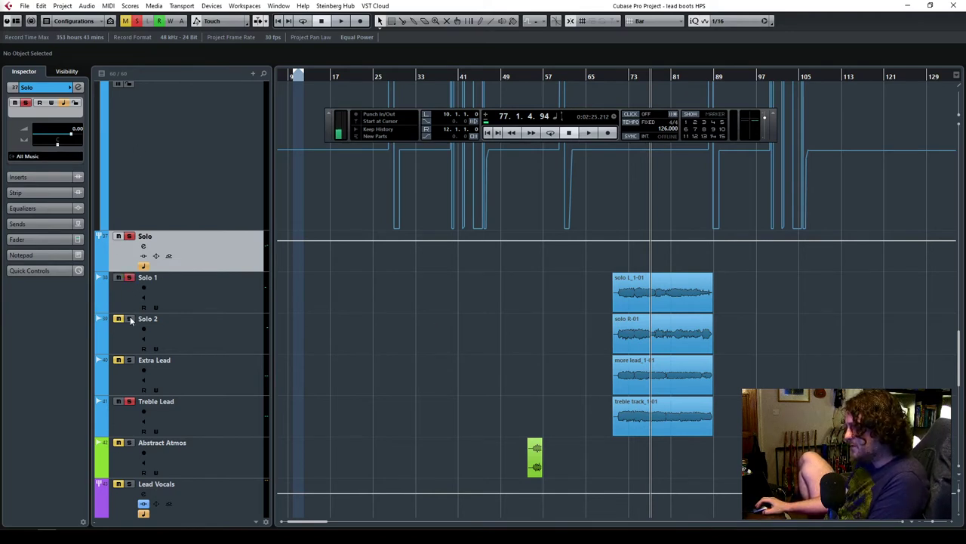
Play all four solo guitar tracks together from bar 70 and raise the Treble Lead fader to -2.61 dB.
left_click(615, 75)
key("space")
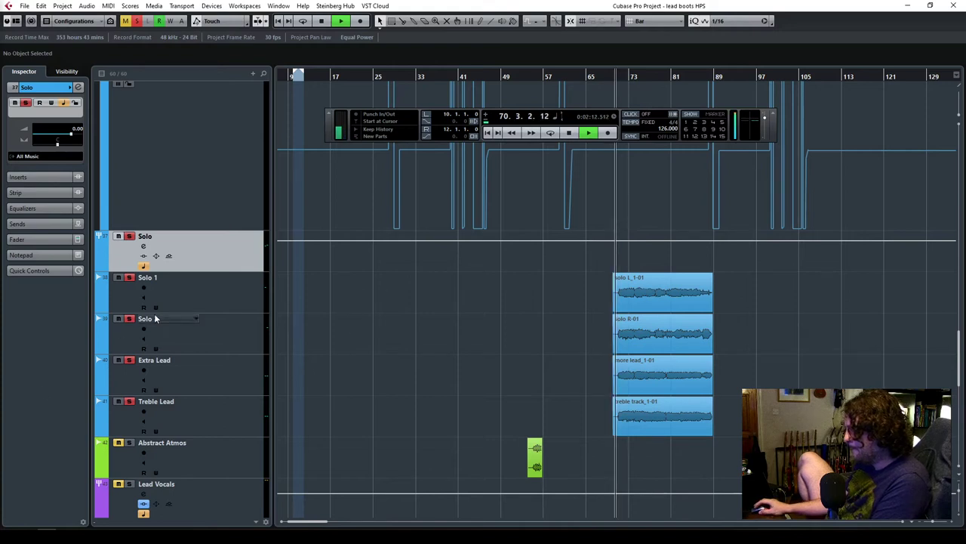
left_click(200, 412)
left_click(30, 212)
left_click_drag(30, 320, 30, 298)
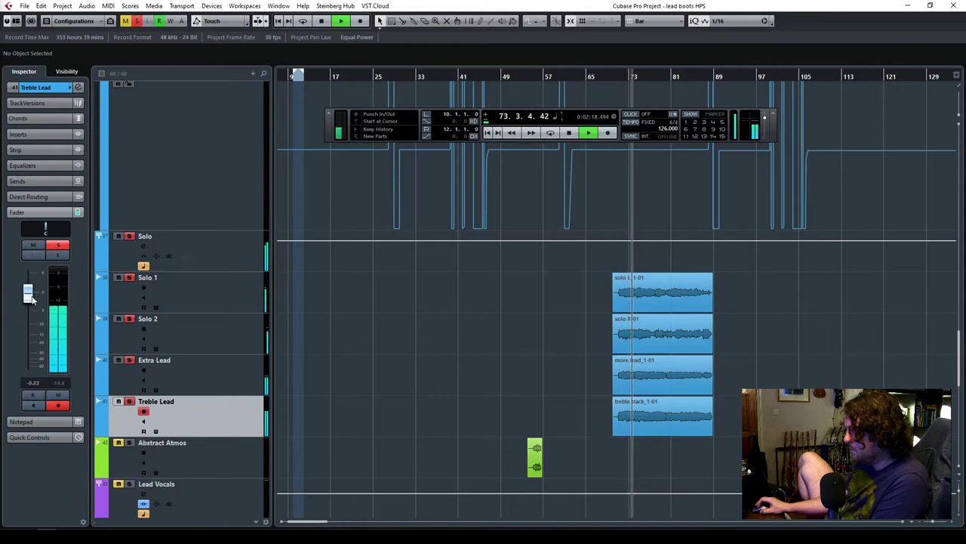
mouse_move(30, 299)
left_mouse_down()
mouse_move(27, 365)
mouse_move(27, 298)
mouse_move(28, 308)
left_mouse_up()
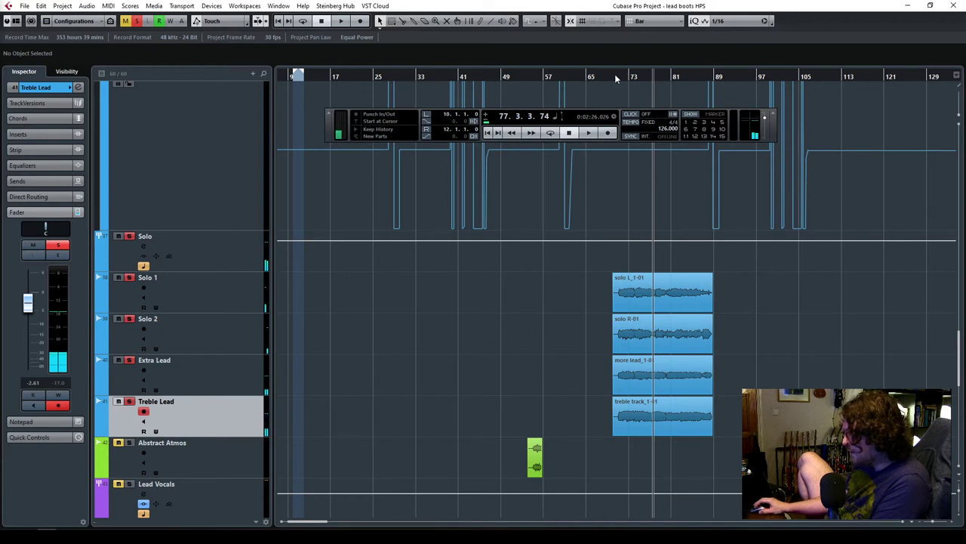
Play the solo guitars from about bar 70, balancing Treble Lead at -0.44 dB and Extra Lead at -8.78 dB, and stop playback.
left_click_drag(615, 79, 595, 113)
left_click(204, 380)
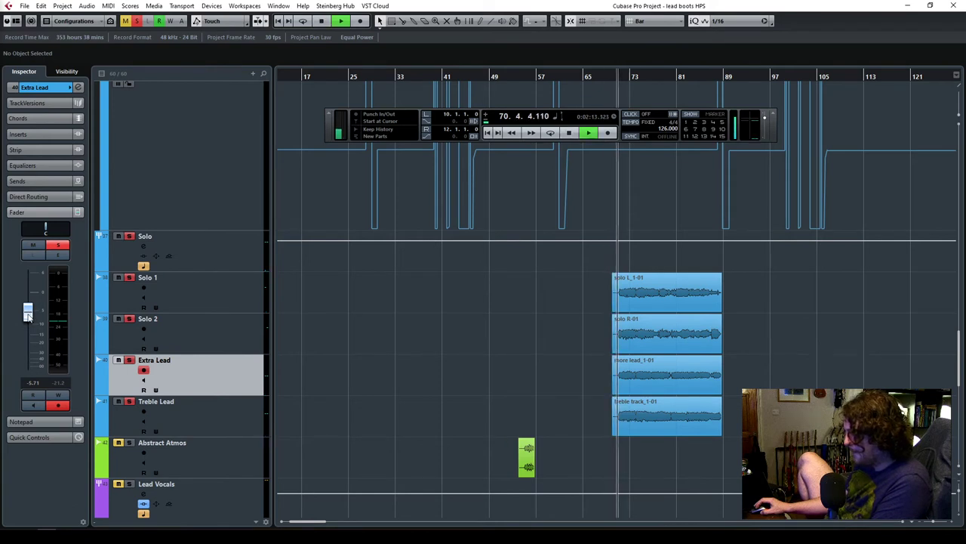
left_click_drag(27, 315, 28, 294)
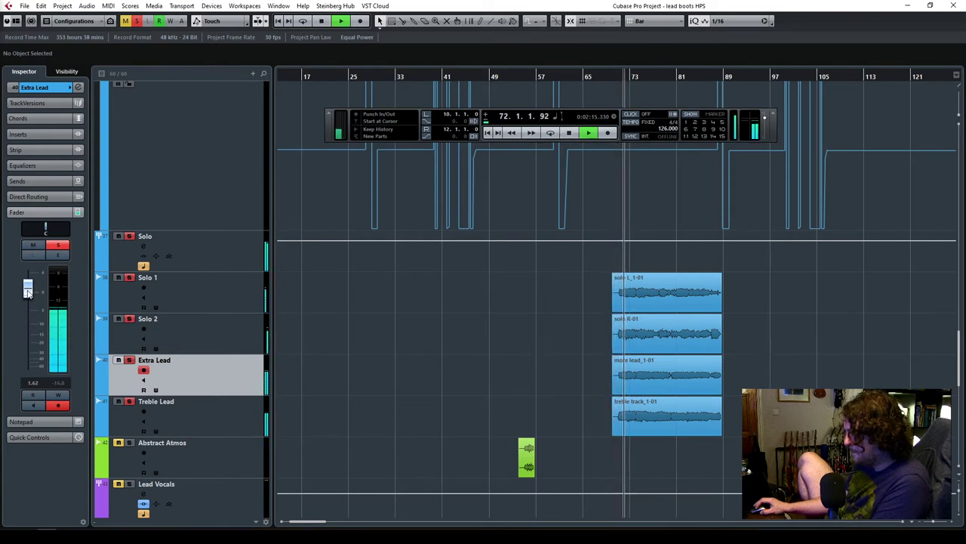
left_click_drag(28, 293, 29, 349)
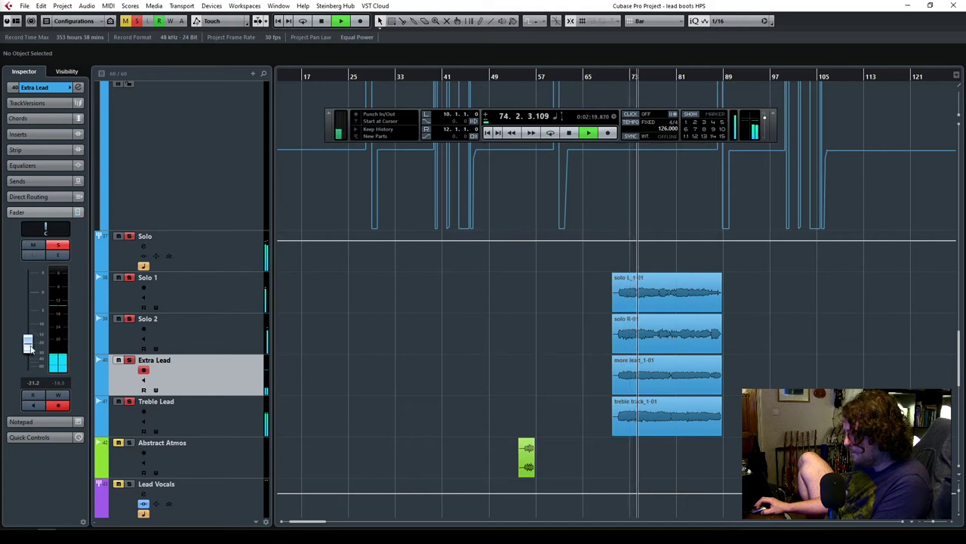
left_click(224, 417)
left_click_drag(29, 317, 30, 300)
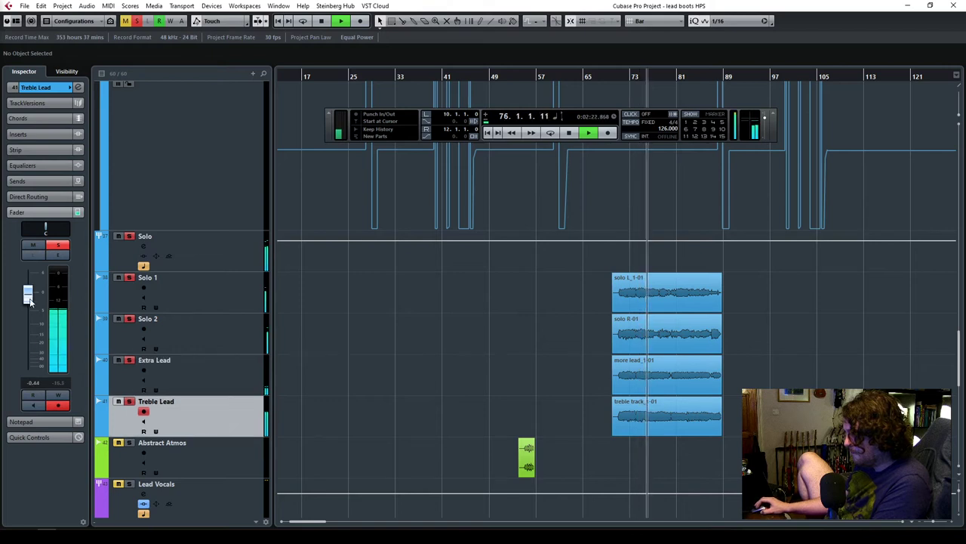
left_click(195, 363)
left_click_drag(28, 349, 26, 324)
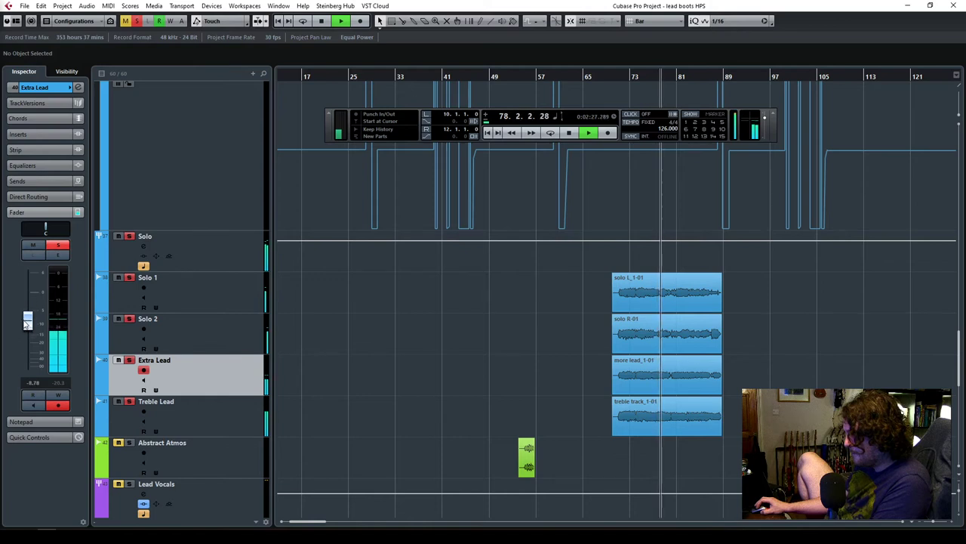
key("space")
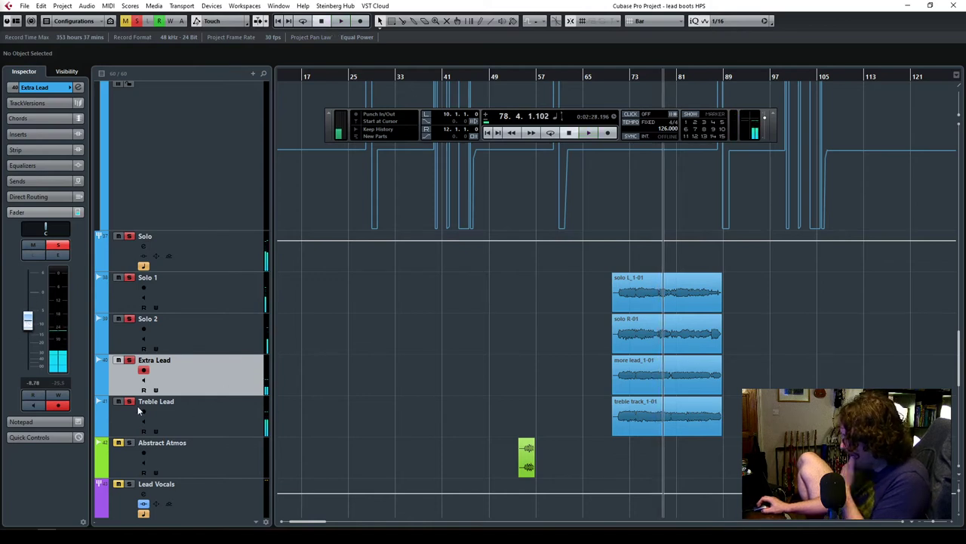
Play the solo guitars from bar 66 while reviewing the fader settings of Treble Lead, Solo 1 and Solo 2.
left_click(649, 388)
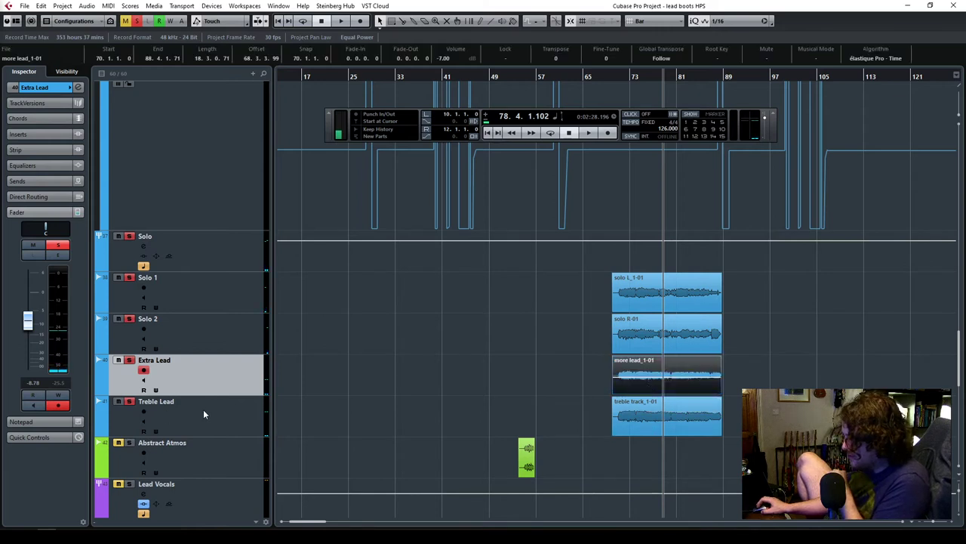
left_click(172, 415)
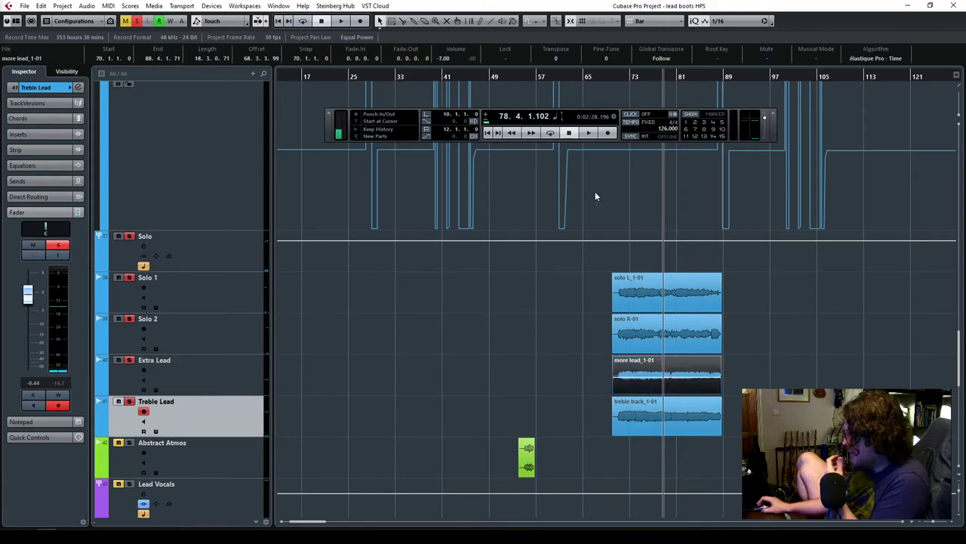
left_click(589, 80)
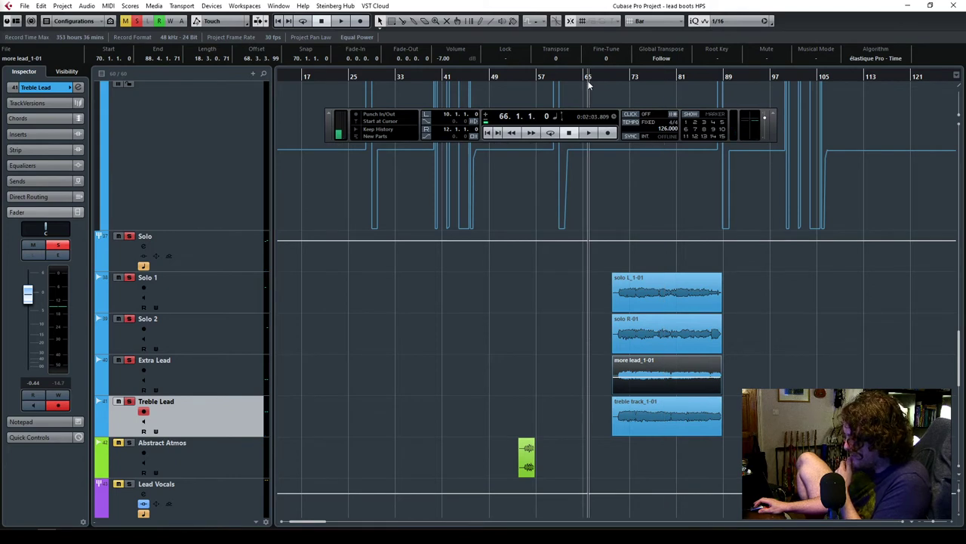
left_click(249, 291)
left_click(234, 342)
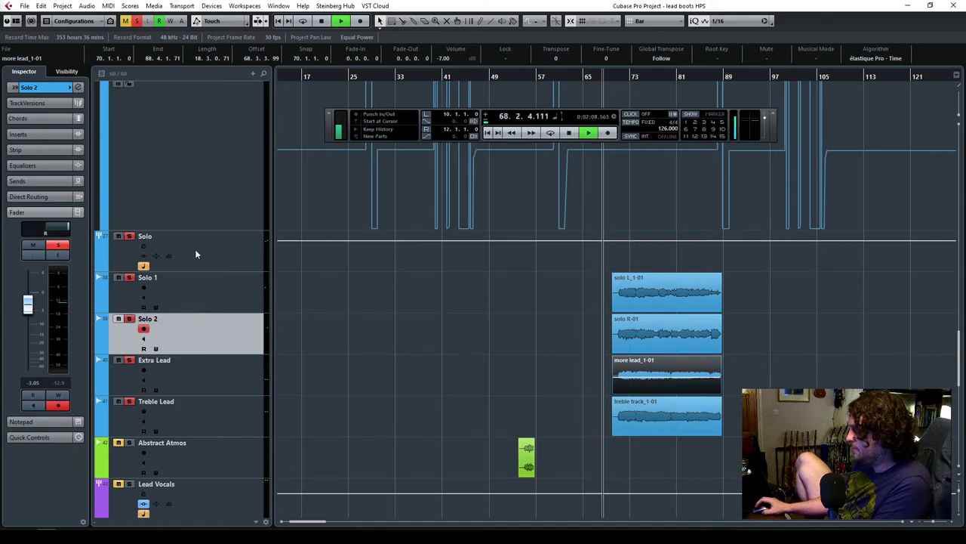
Insert the PuigTec EQP1A Stereo equalizer in the first insert slot of the Solo group.
left_click(227, 259)
left_click(42, 178)
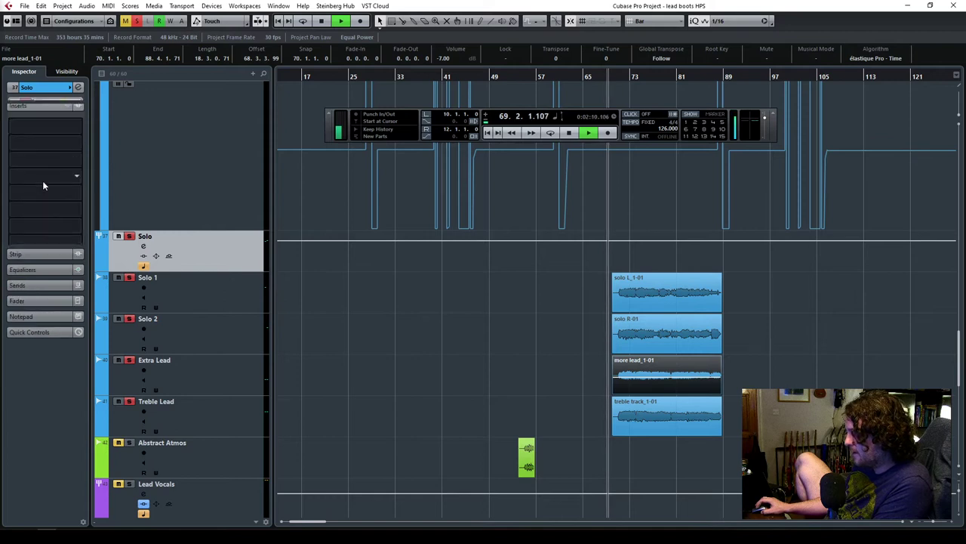
left_click(58, 121)
type("amp")
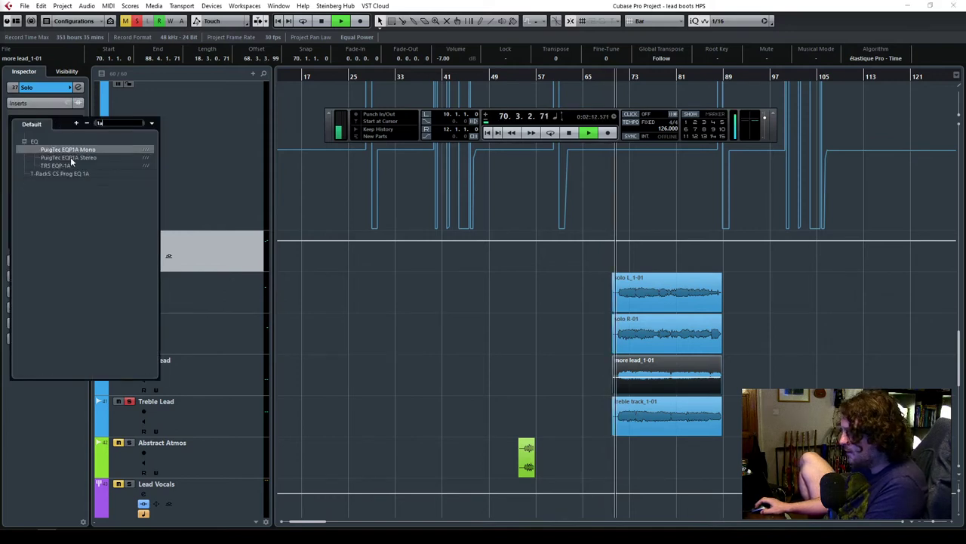
left_click(76, 158)
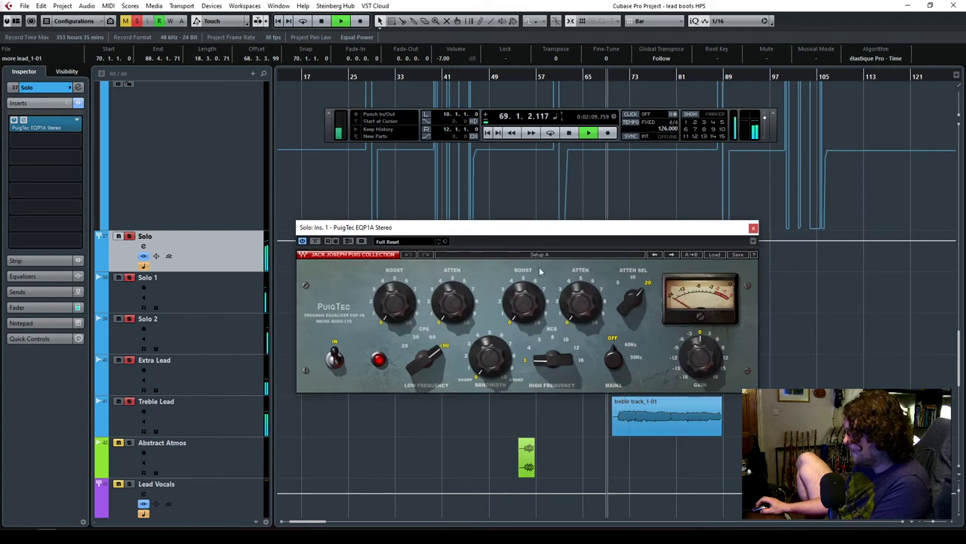
Set the locators from bar 71 to bar 77 and turn on cycle playback for that range.
left_click_drag(574, 227, 381, 255)
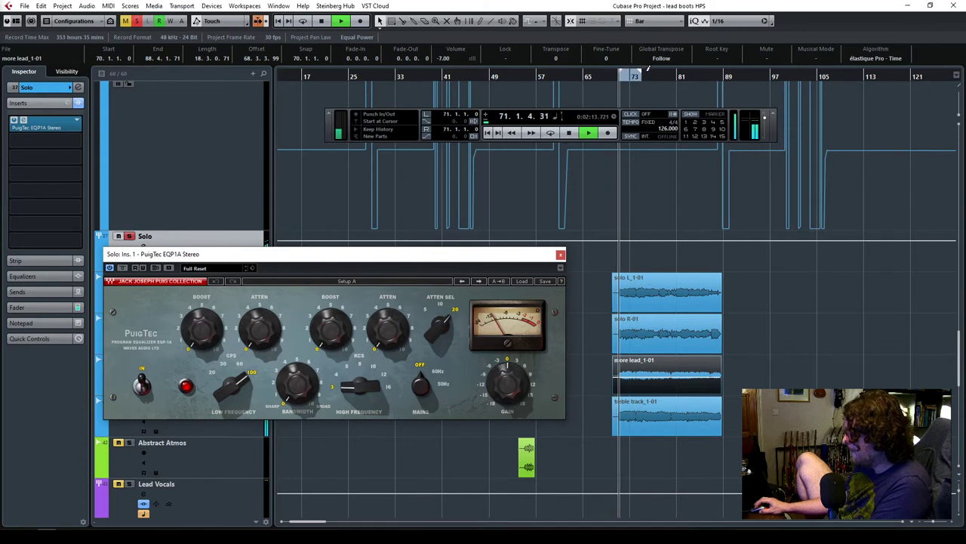
left_click_drag(651, 69, 624, 70)
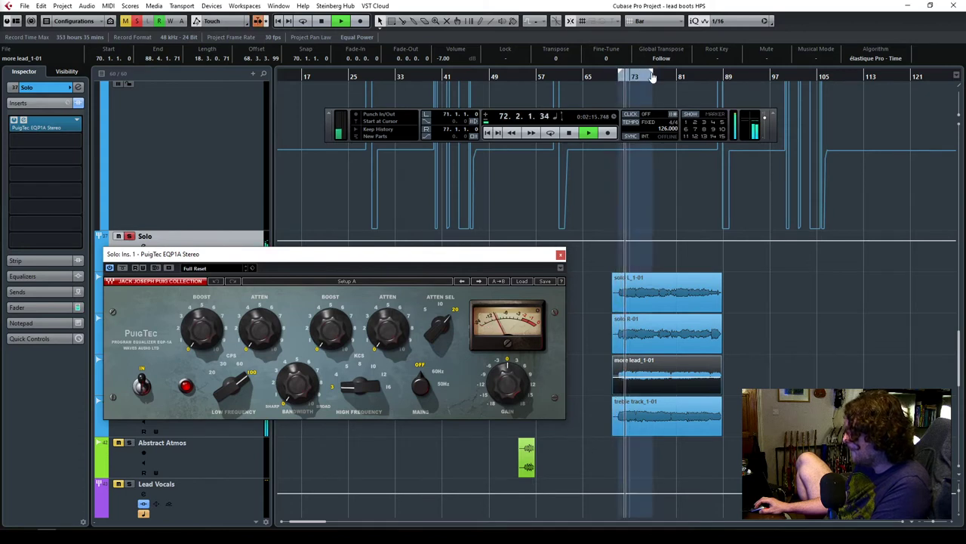
key("KP_Divide")
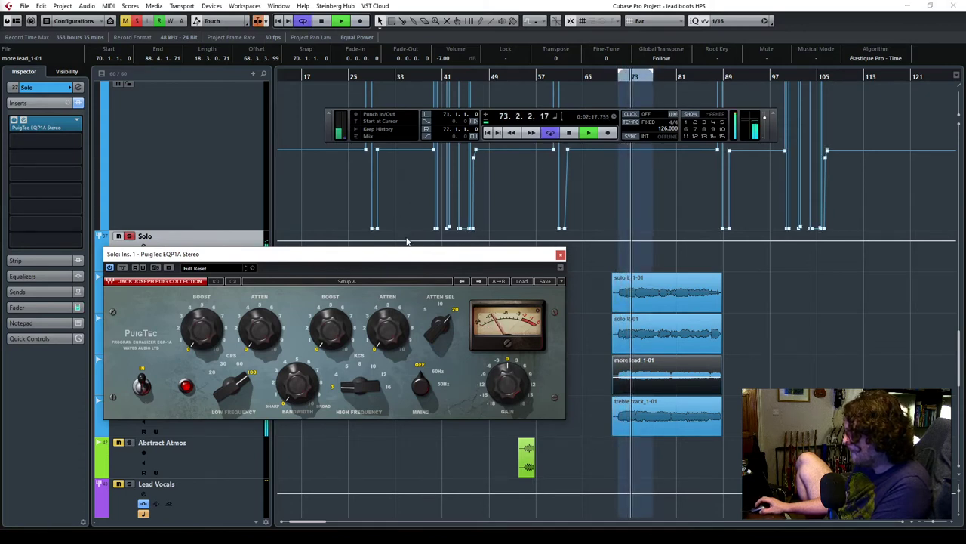
Set the PuigTec low-frequency boost to about 5 and attenuation to about 7 at 60 Hz, bandwidth about 5, and compare against bypass.
left_click_drag(372, 261, 538, 191)
left_click_drag(426, 261, 405, 351)
left_click(399, 314)
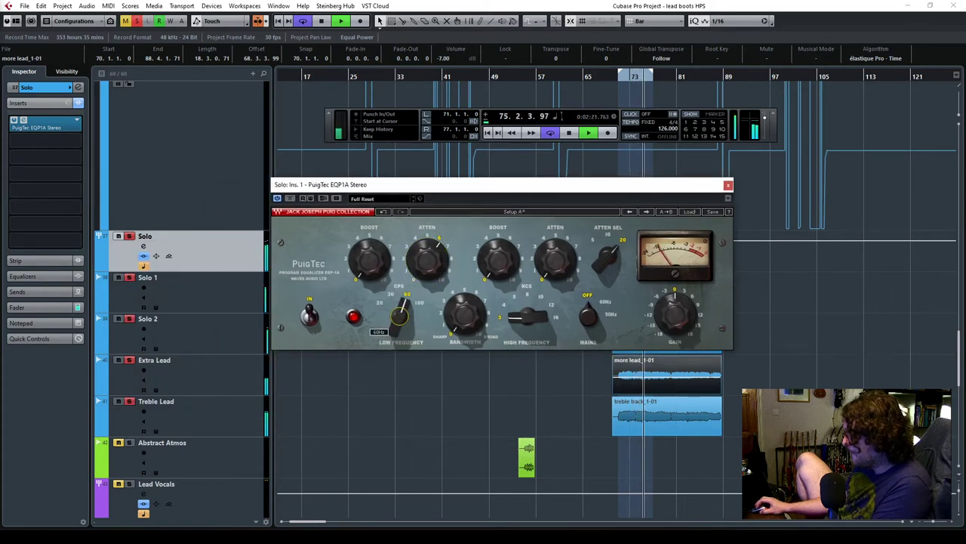
left_click(398, 313)
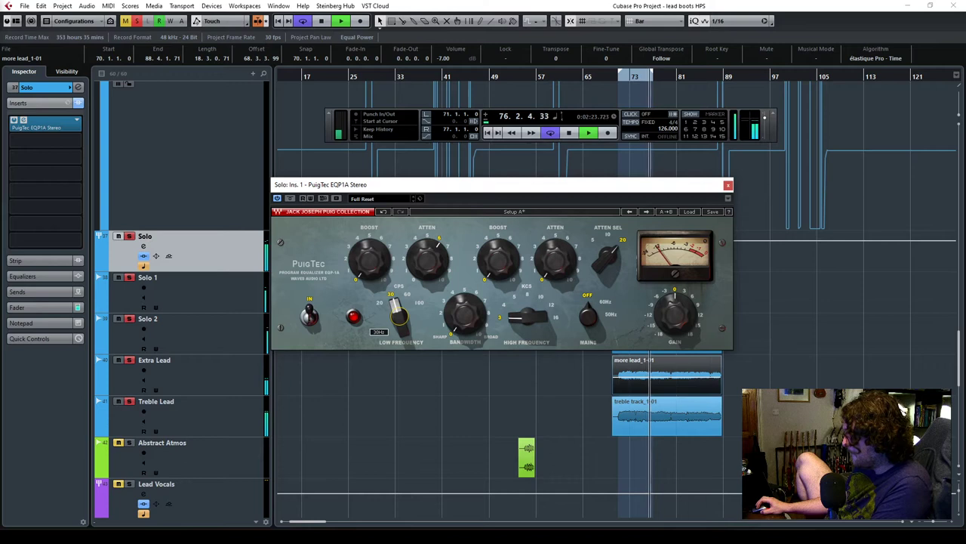
left_click(398, 313)
left_click_drag(368, 261, 368, 245)
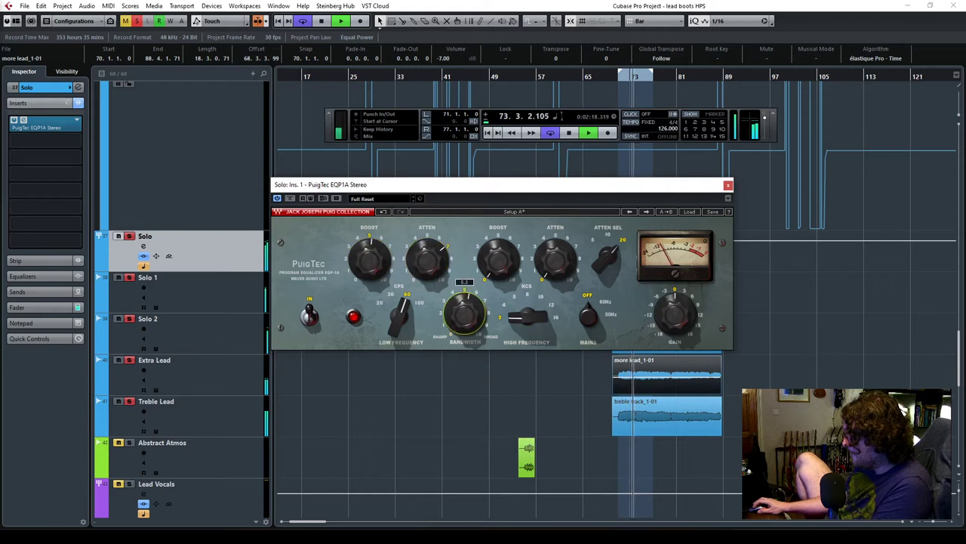
left_click(291, 198)
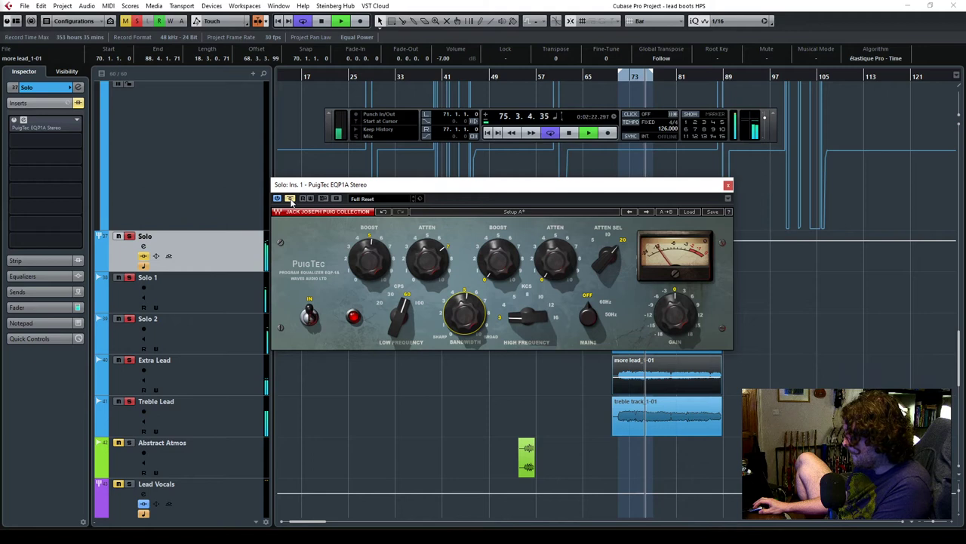
left_click(290, 198)
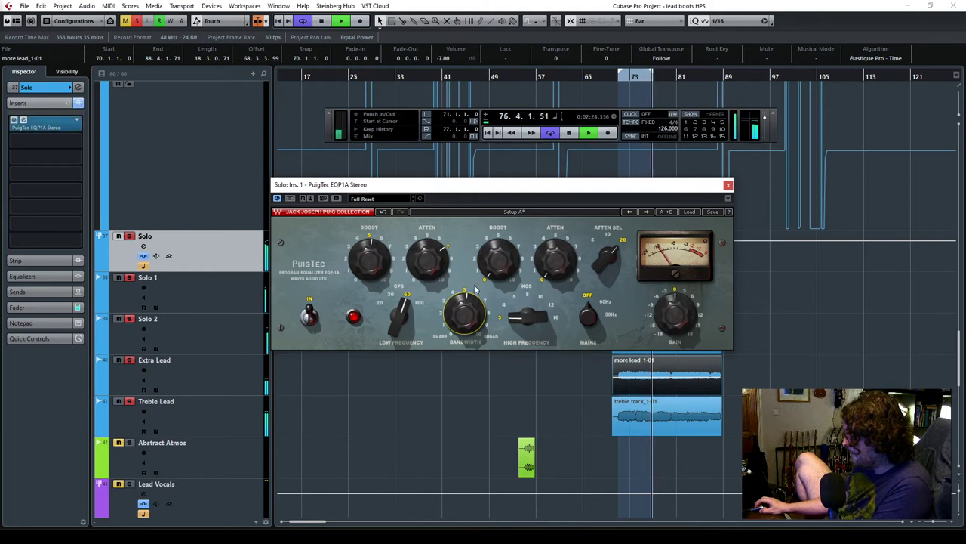
Set the PuigTec high-frequency boost to about 3 at 4 kHz, keeping the attenuation selector at 20, and close the equalizer.
left_click_drag(498, 260, 498, 236)
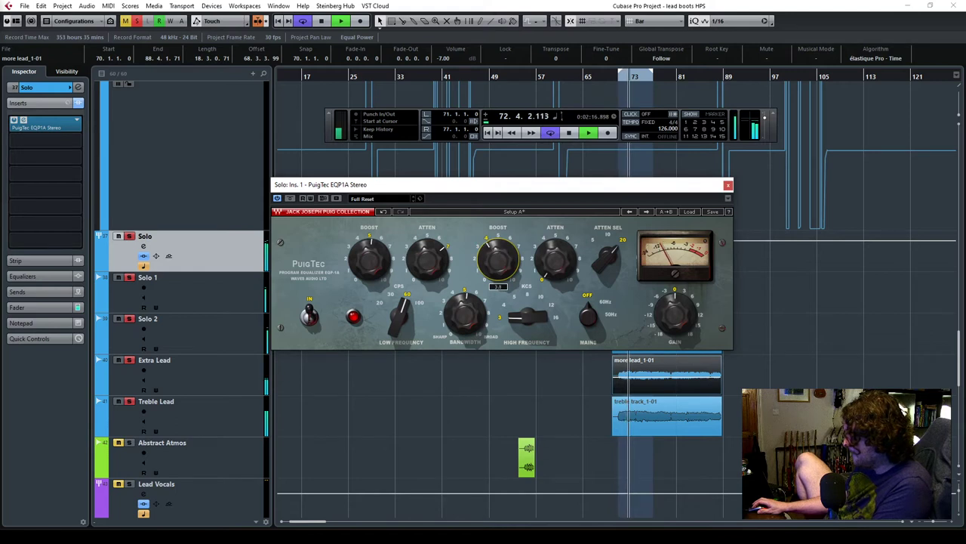
left_click_drag(498, 236, 519, 280)
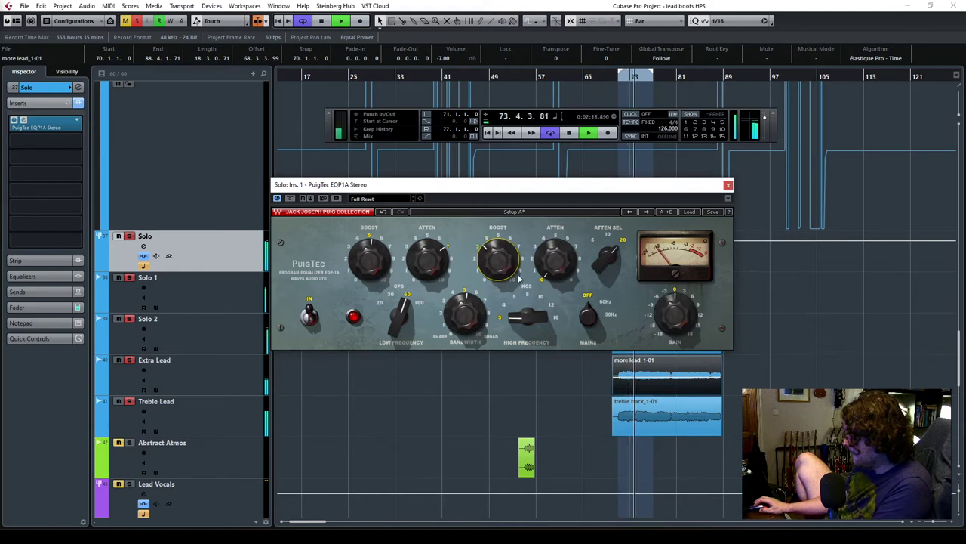
mouse_move(527, 317)
left_mouse_down()
mouse_move(522, 308)
mouse_move(520, 317)
left_mouse_up()
left_click_drag(499, 257, 498, 259)
left_click_drag(604, 260, 604, 260)
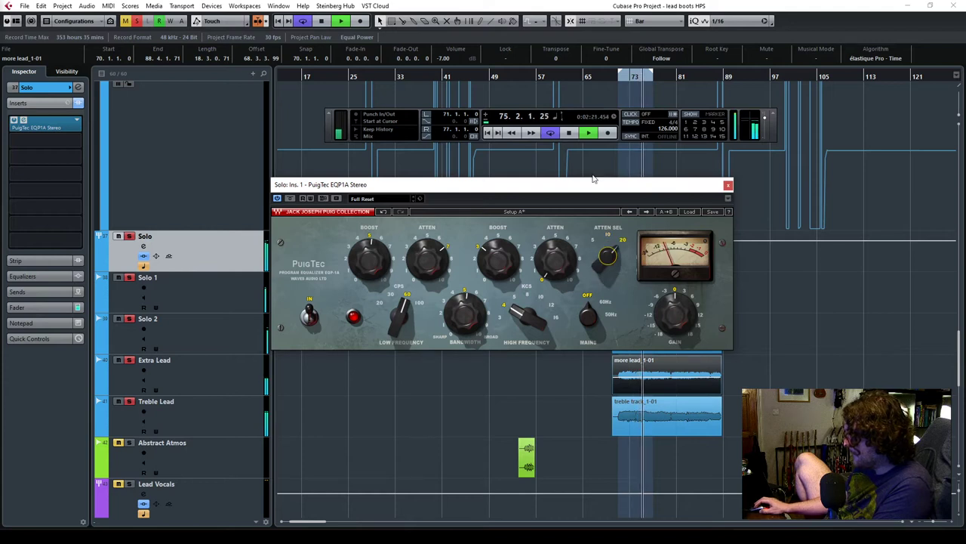
left_click(728, 186)
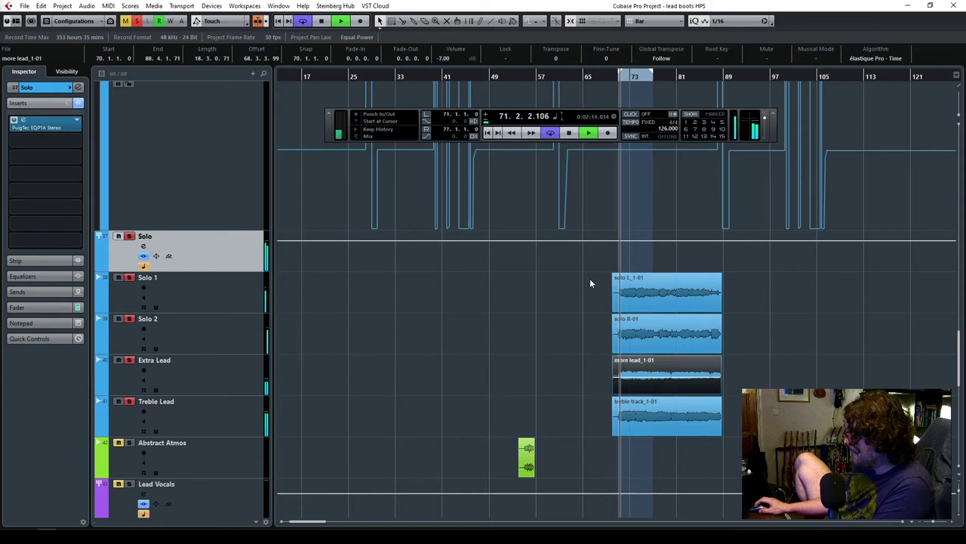
Set the Treble Lead fader to 0.00 dB and lower the Extra Lead fader to about -12 dB during looped playback.
left_click(237, 416)
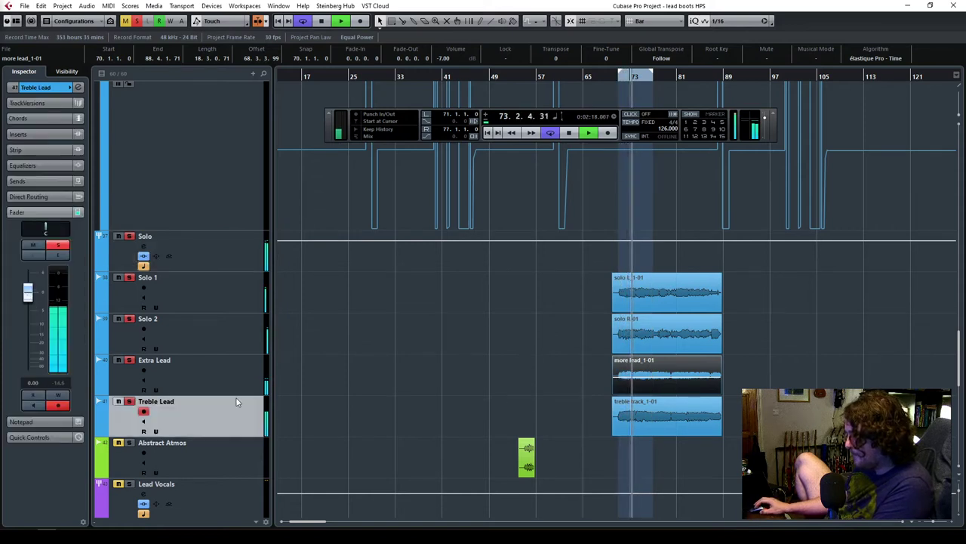
left_click(178, 368)
mouse_move(28, 319)
left_mouse_down()
mouse_move(27, 347)
mouse_move(33, 300)
mouse_move(28, 330)
left_mouse_up()
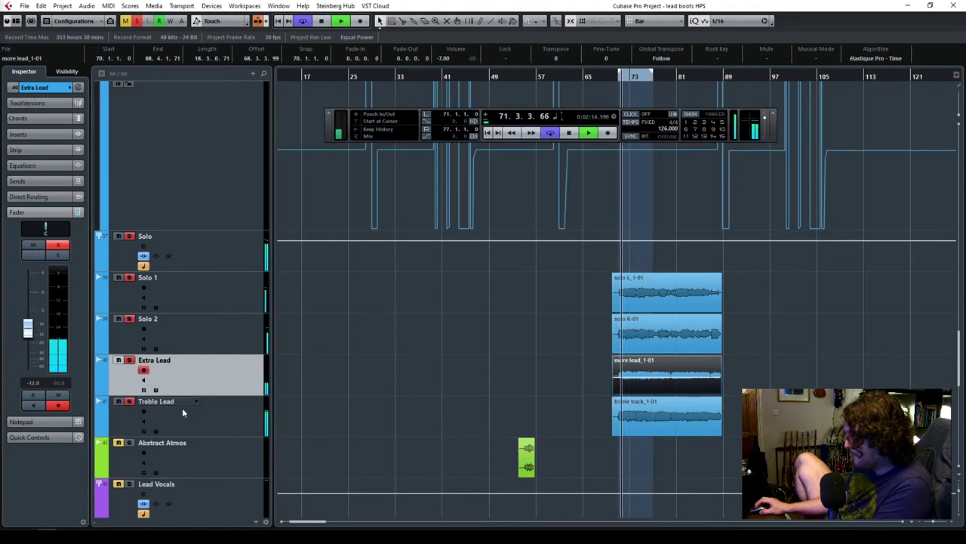
Search the effect list of Treble Lead's first insert slot for "soundgrid", and clear the search term.
left_click(240, 420)
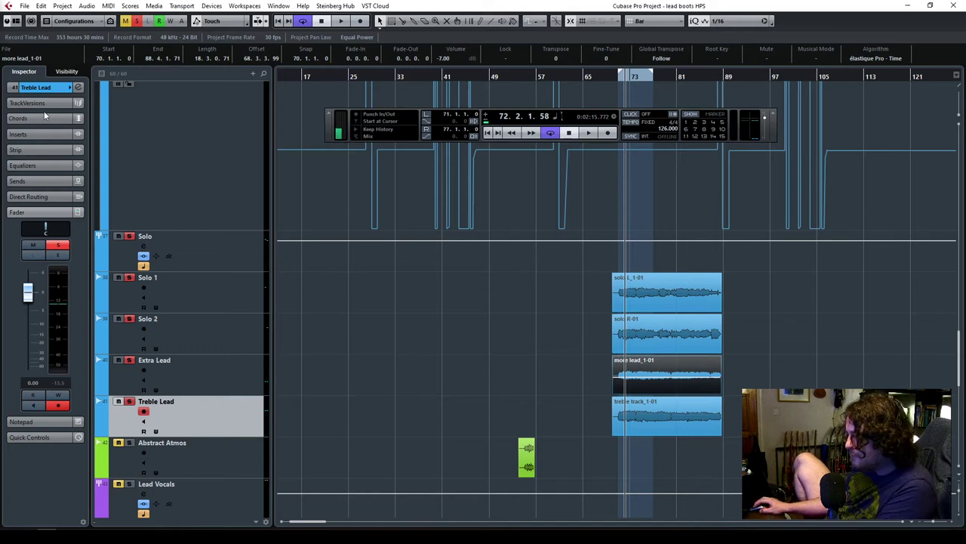
left_click(33, 134)
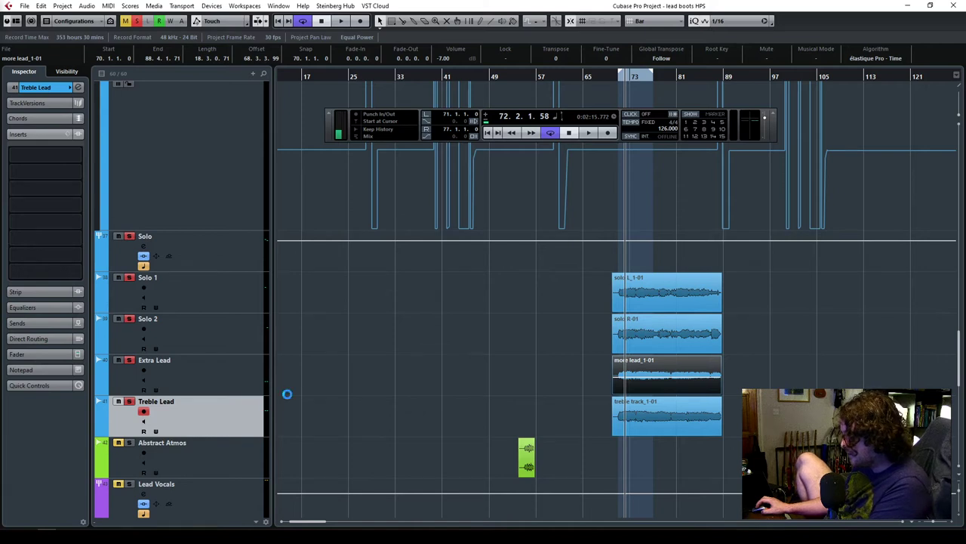
left_click(70, 156)
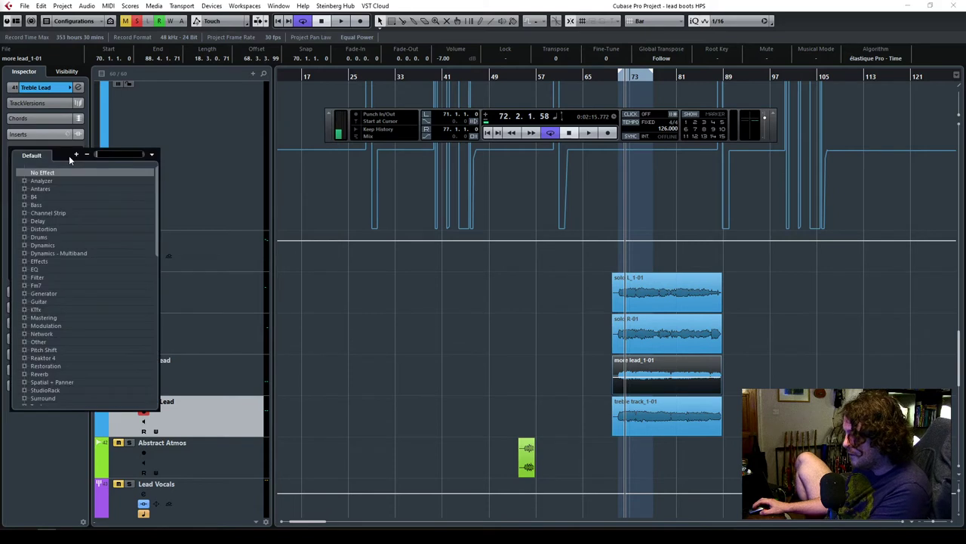
left_click(424, 370)
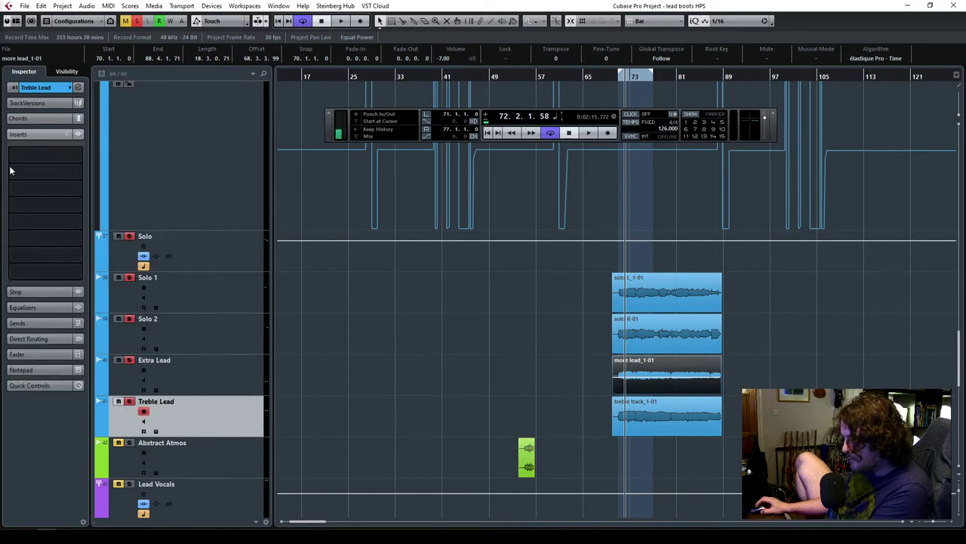
left_click(60, 156)
type("sound")
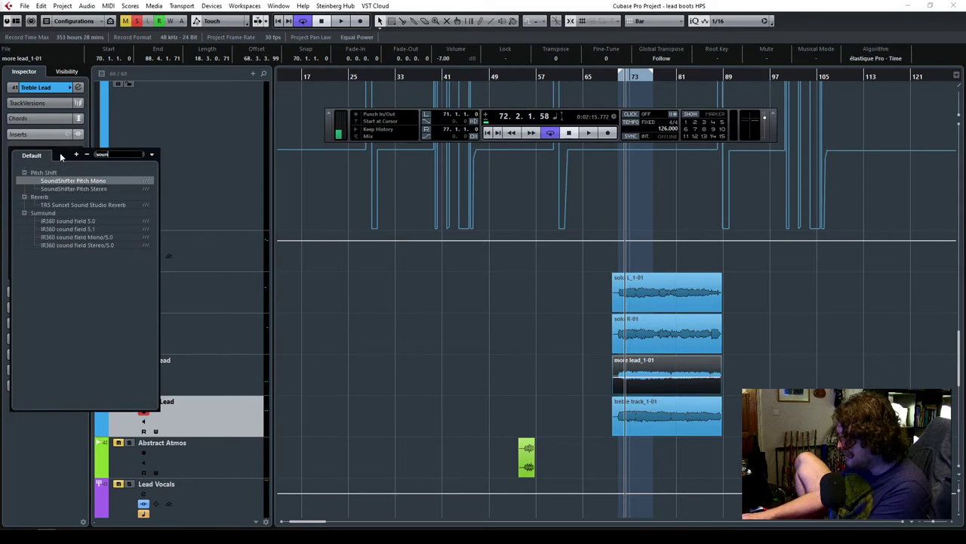
type("g")
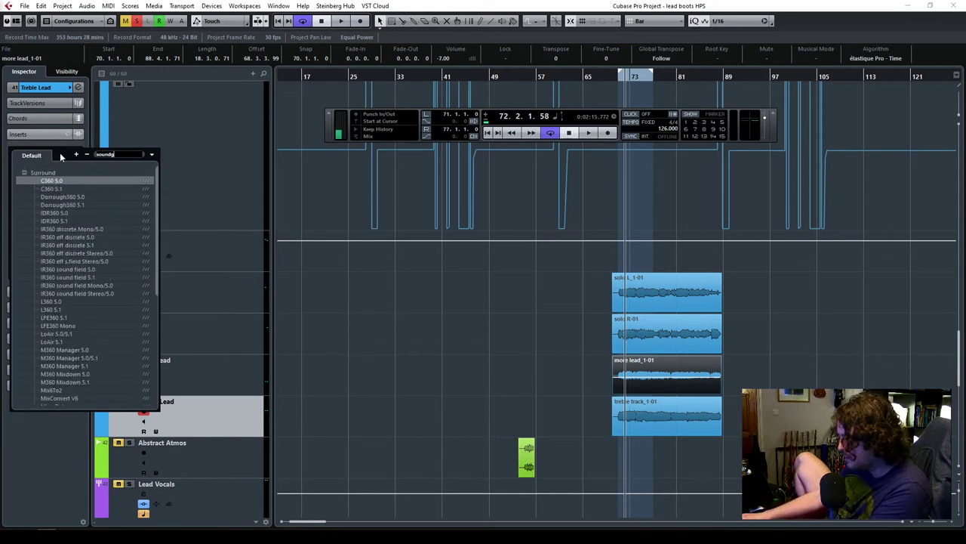
key("BackSpace")
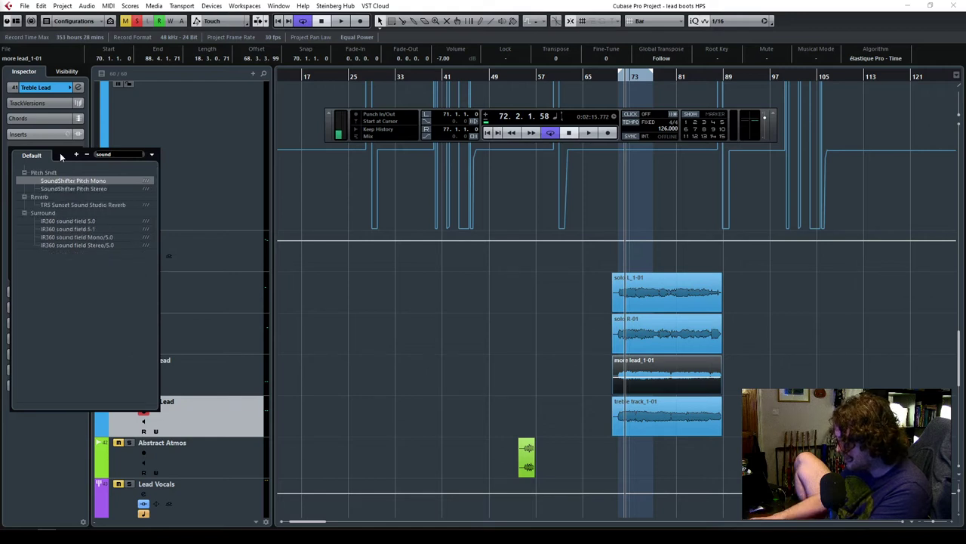
type("grid")
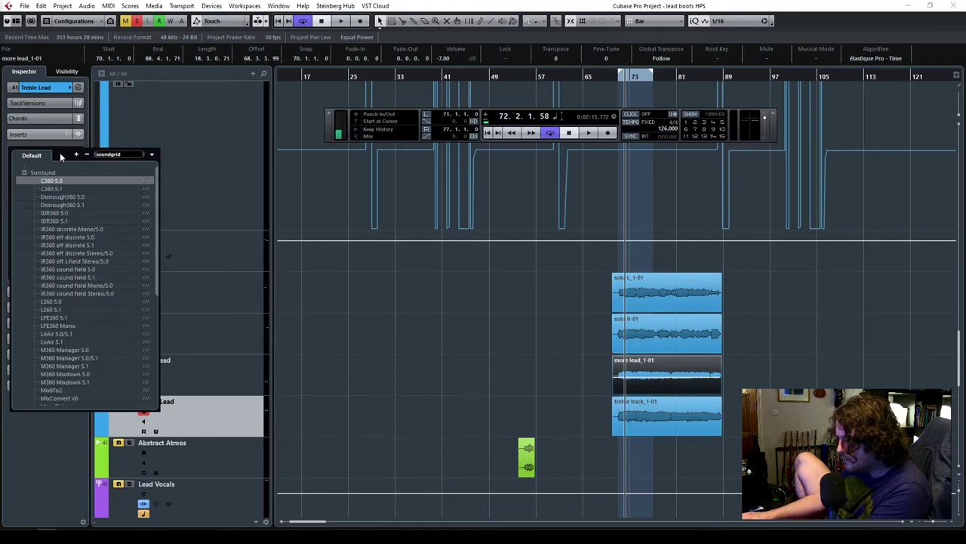
key("BackSpace")
key("BackSpace")
key("BackSpace")
key("BackSpace")
key("BackSpace")
key("BackSpace")
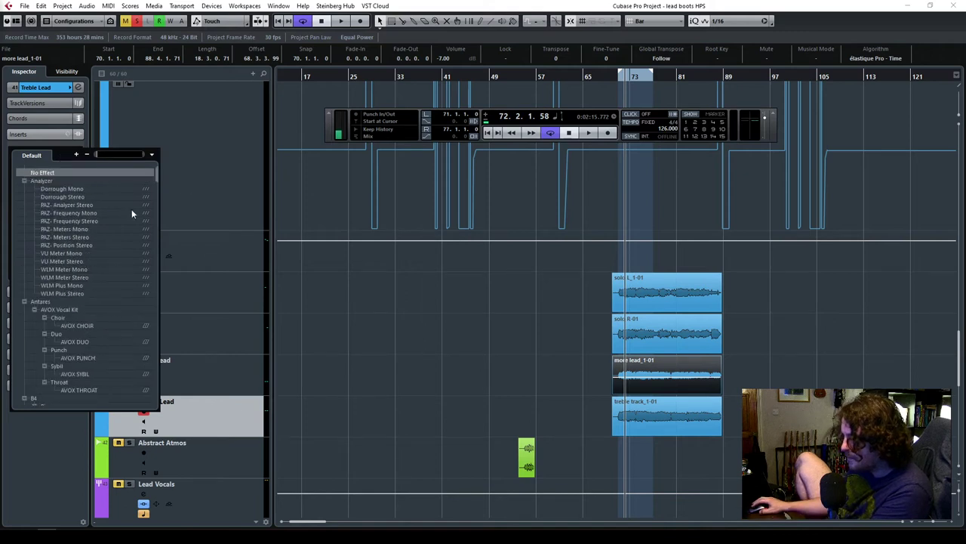
left_click(24, 180)
left_click(24, 189)
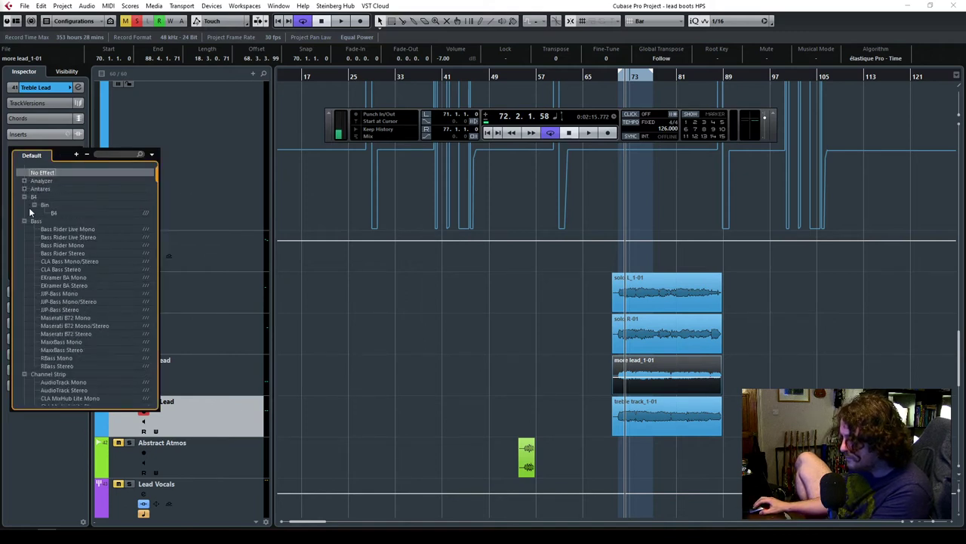
left_click(24, 197)
left_click(24, 205)
left_click(24, 213)
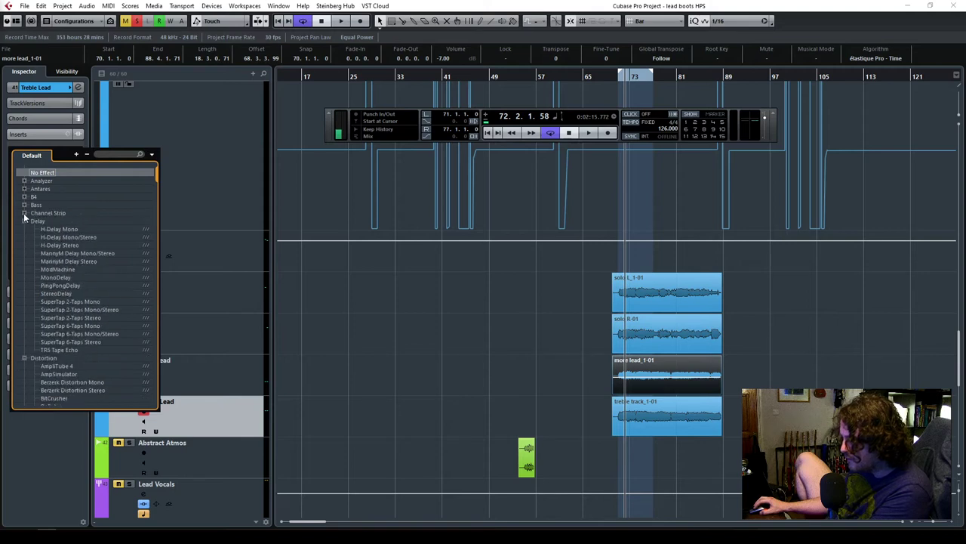
left_click(25, 221)
left_click(24, 228)
left_click(24, 237)
left_click(210, 176)
Insert StudioRack Stereo in Treble Lead's first insert slot, and replace it with StudioRack Mono.
left_click(65, 163)
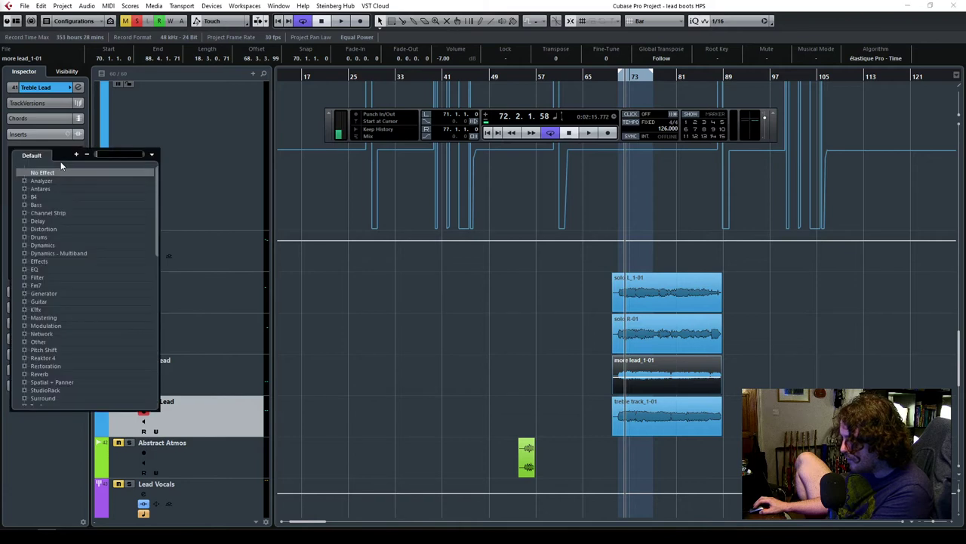
scroll(70, 330, "down", 8)
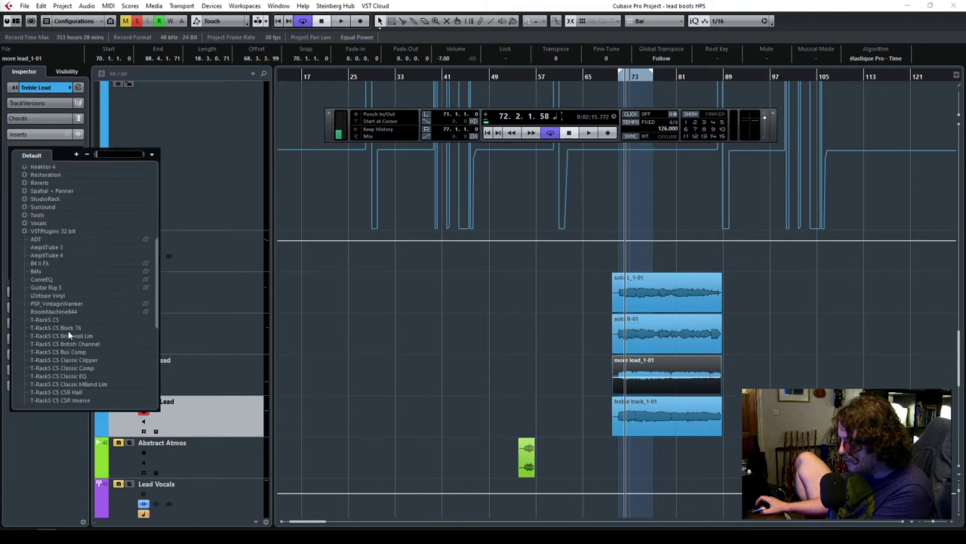
left_click(40, 199)
left_click(25, 199)
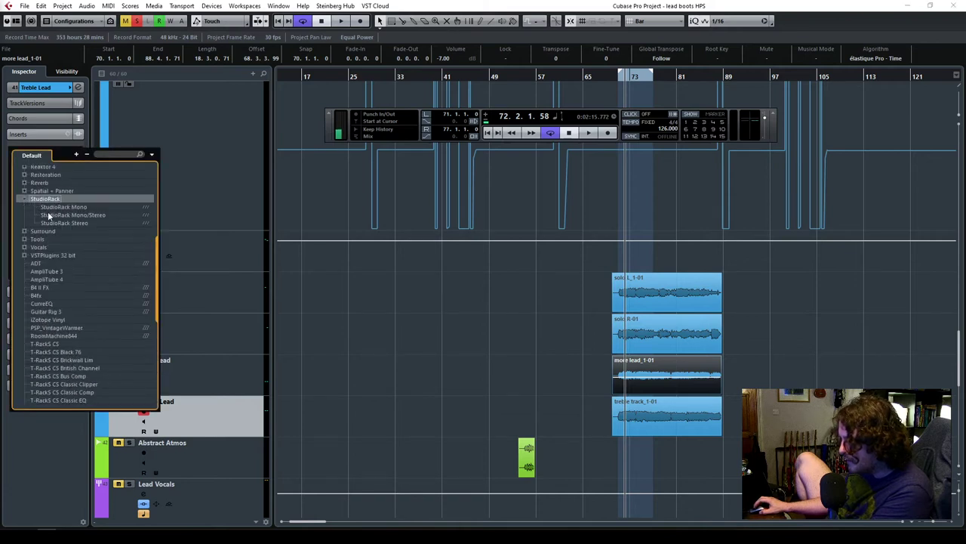
left_click(71, 223)
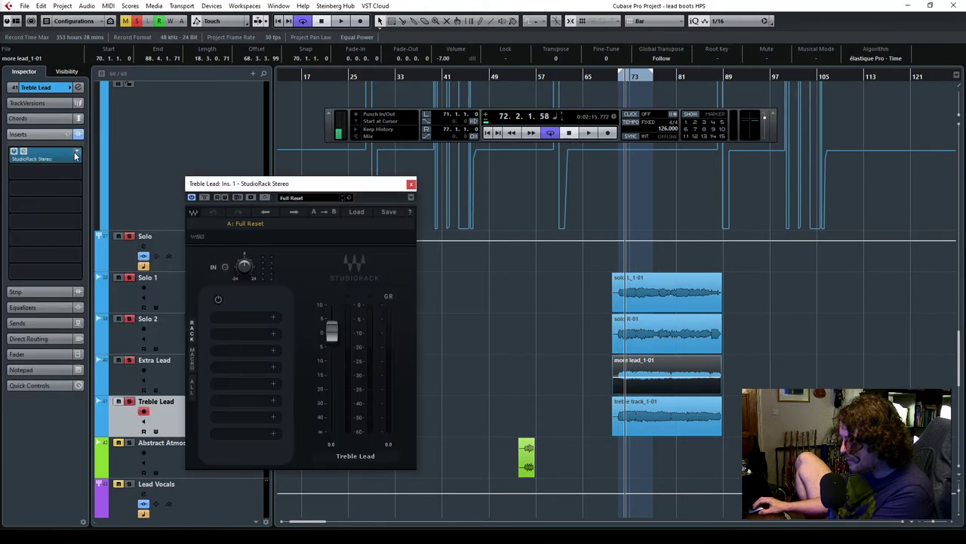
left_click(76, 155)
left_click(85, 278)
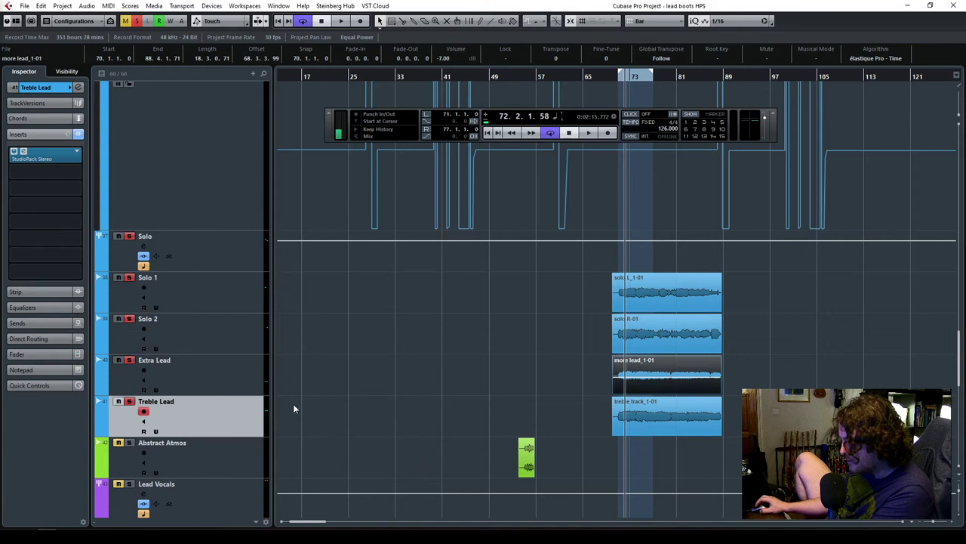
Add a Parallel Split to the first rack slot of StudioRack Mono on Treble Lead.
left_click_drag(393, 166, 507, 165)
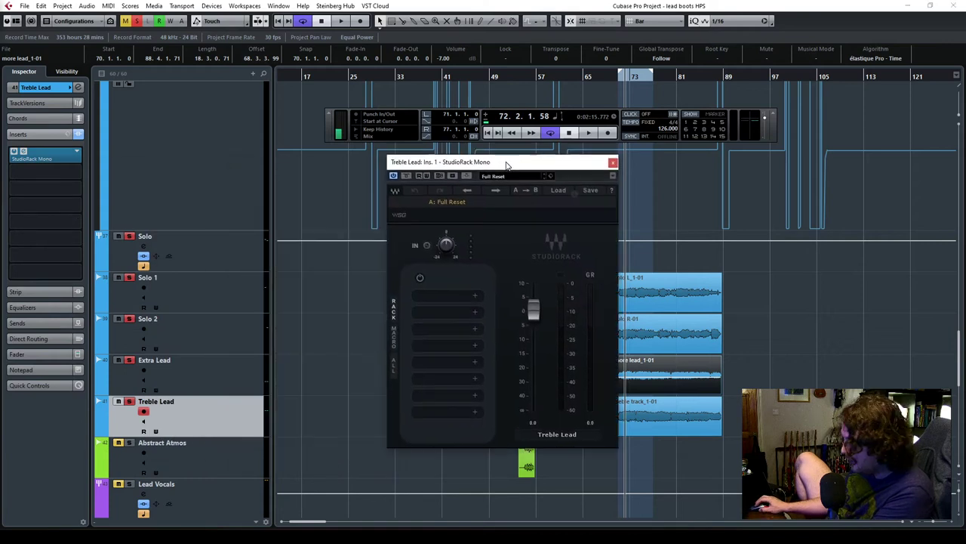
left_click(475, 298)
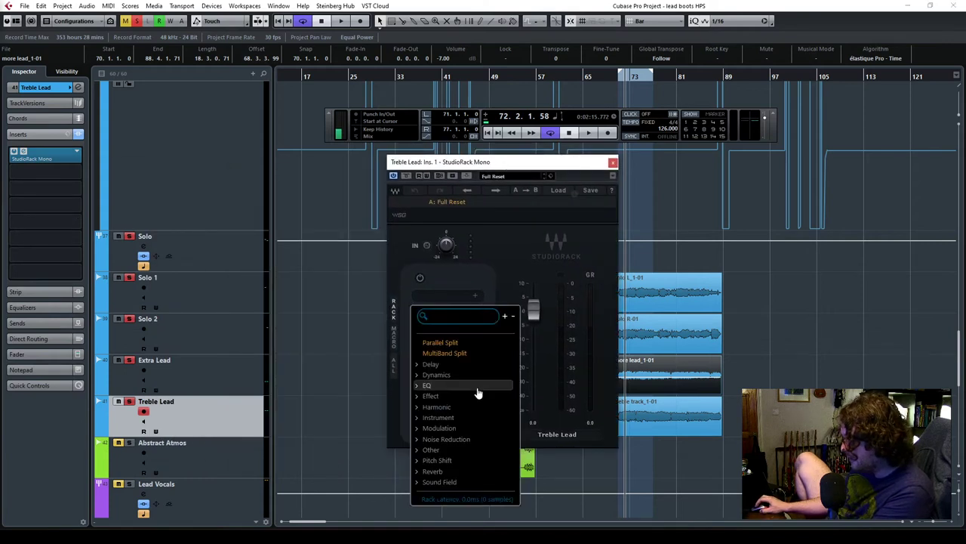
left_click(450, 346)
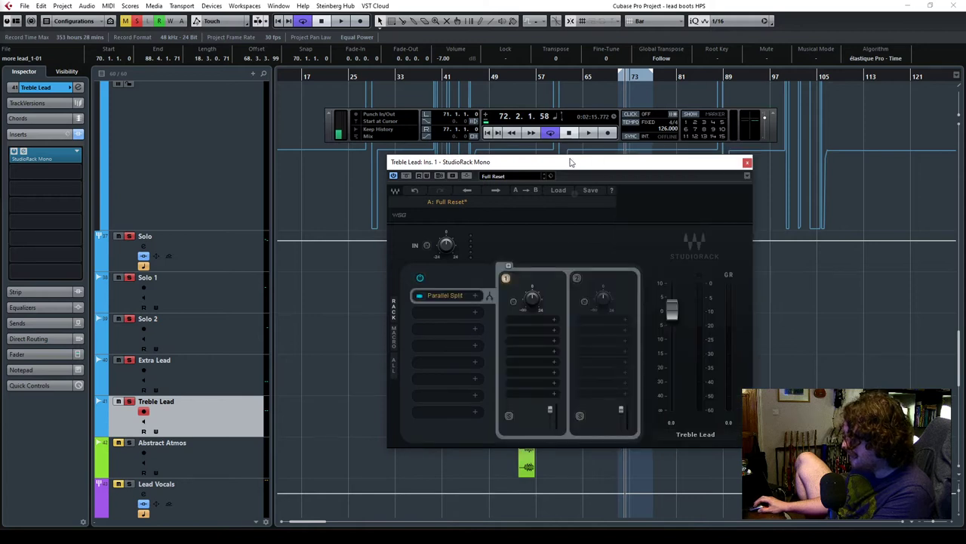
left_click_drag(571, 162, 374, 139)
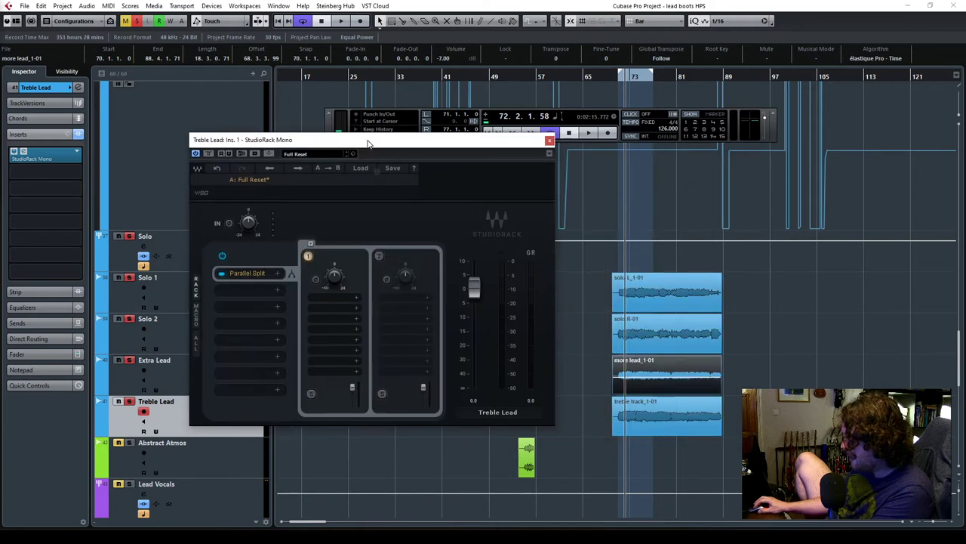
Load NLS Channel into the first slot of the second parallel chain, found by searching "nls".
left_click(431, 299)
type("nls")
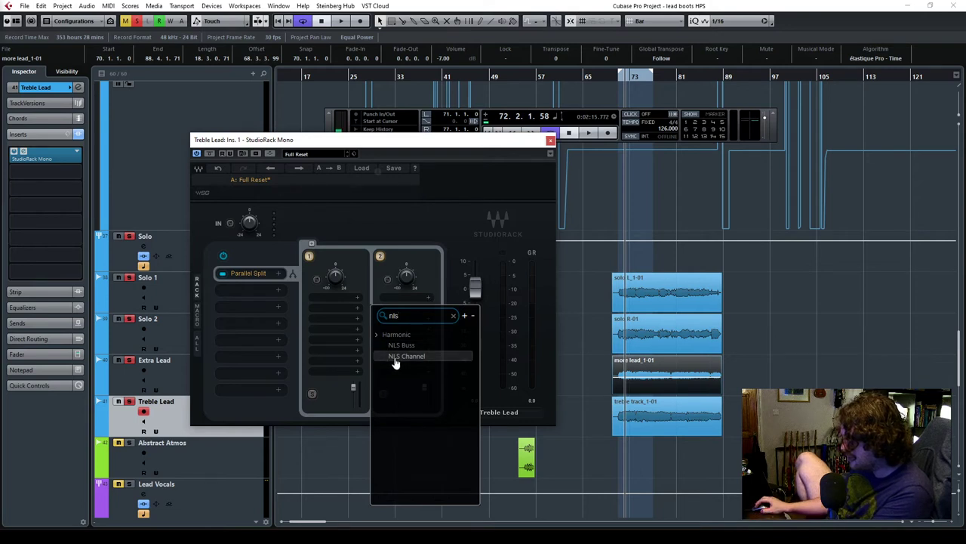
left_click(397, 359)
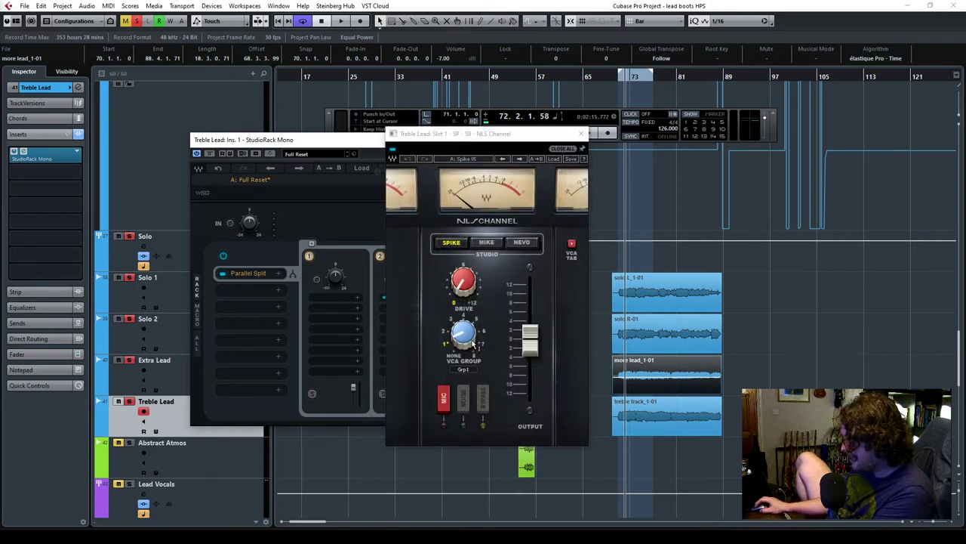
left_click_drag(506, 135, 443, 118)
Raise the NLS Channel drive slightly and lower its output to about -2 dB during looped playback, comparing against the first parallel chain.
left_click(616, 84)
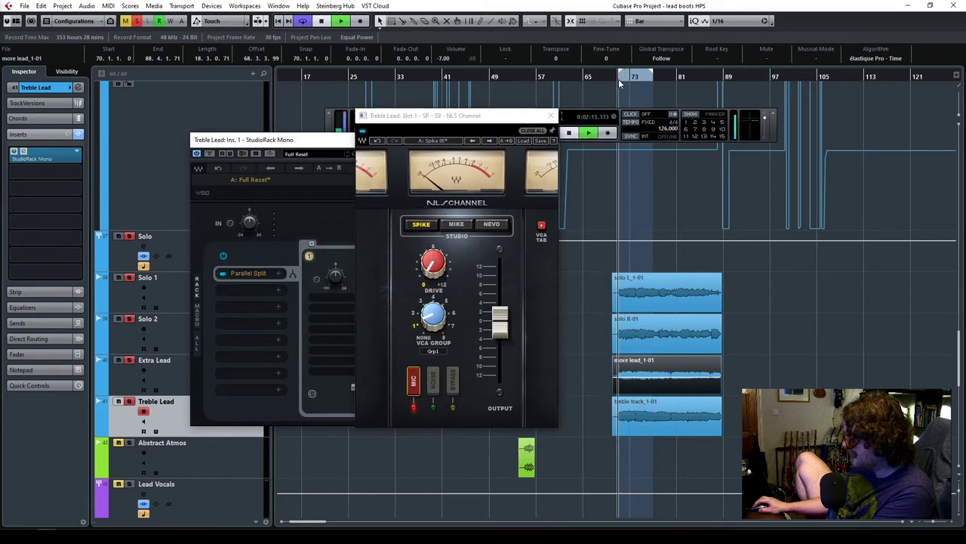
key("space")
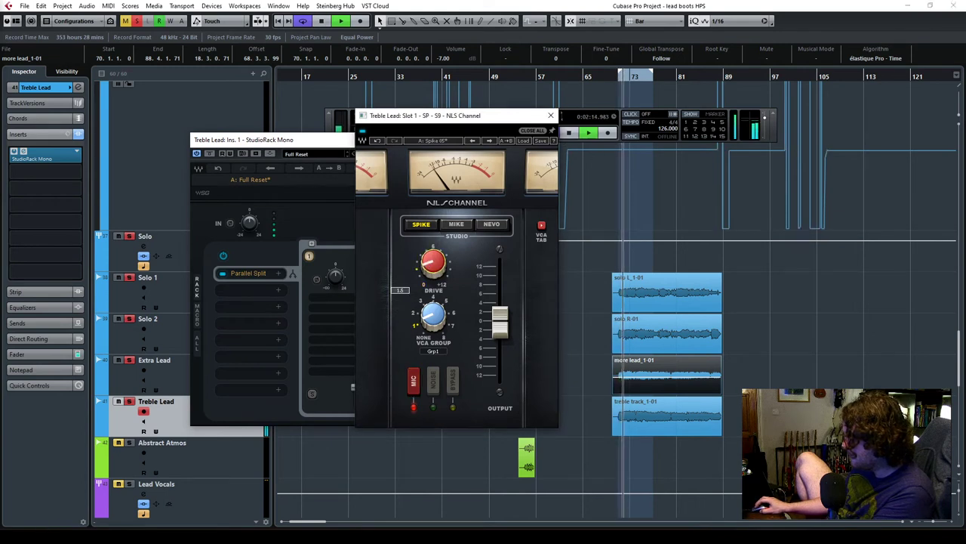
left_click_drag(458, 119, 630, 128)
left_click(312, 393)
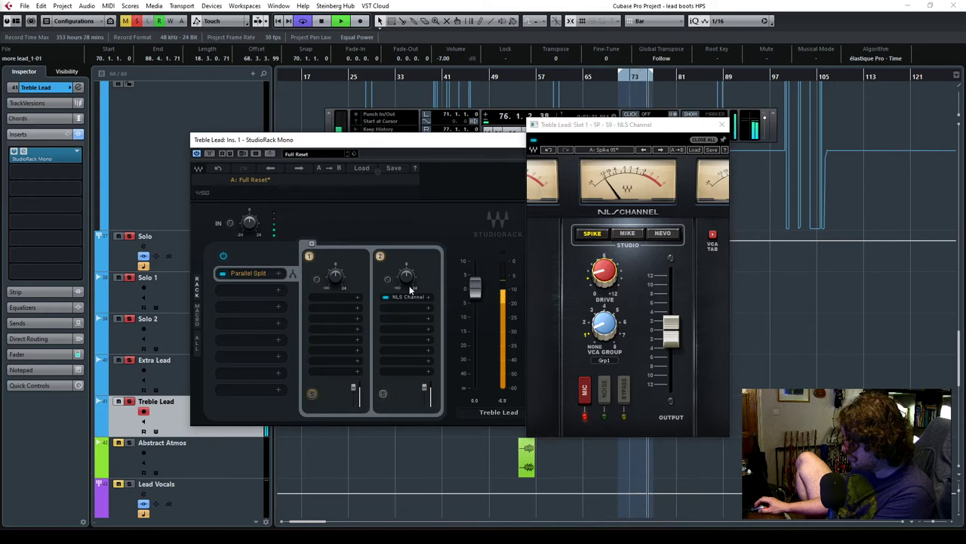
mouse_move(672, 330)
left_mouse_down()
mouse_move(671, 359)
mouse_move(671, 340)
left_mouse_up()
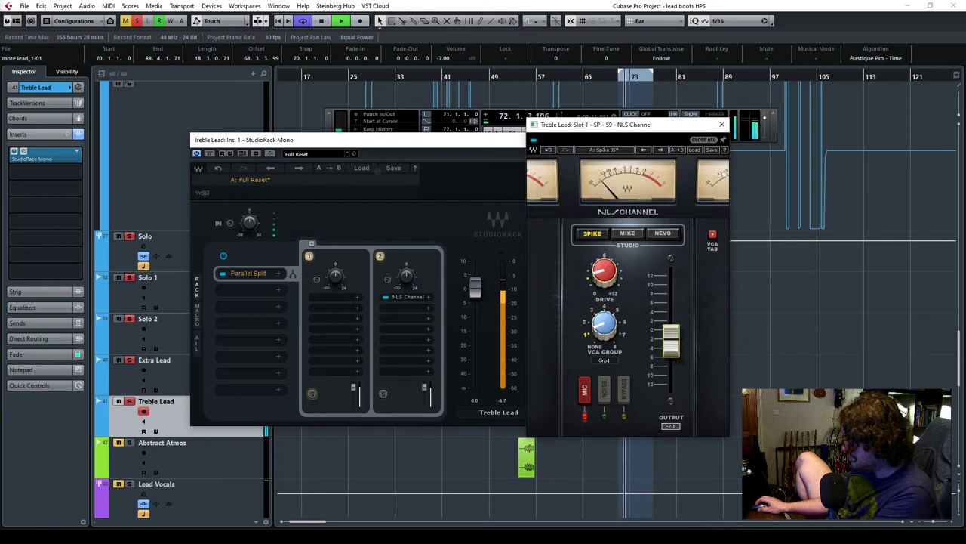
left_click(408, 280)
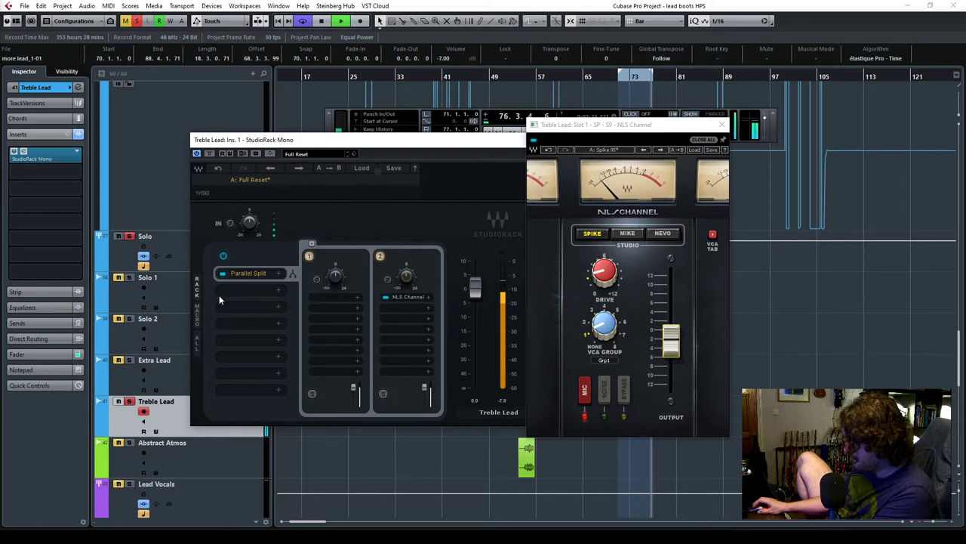
Solo Extra Lead alongside Treble Lead and set its fader to -2.90 dB, closing the NLS Channel and StudioRack windows.
left_click(129, 360)
left_click(165, 375)
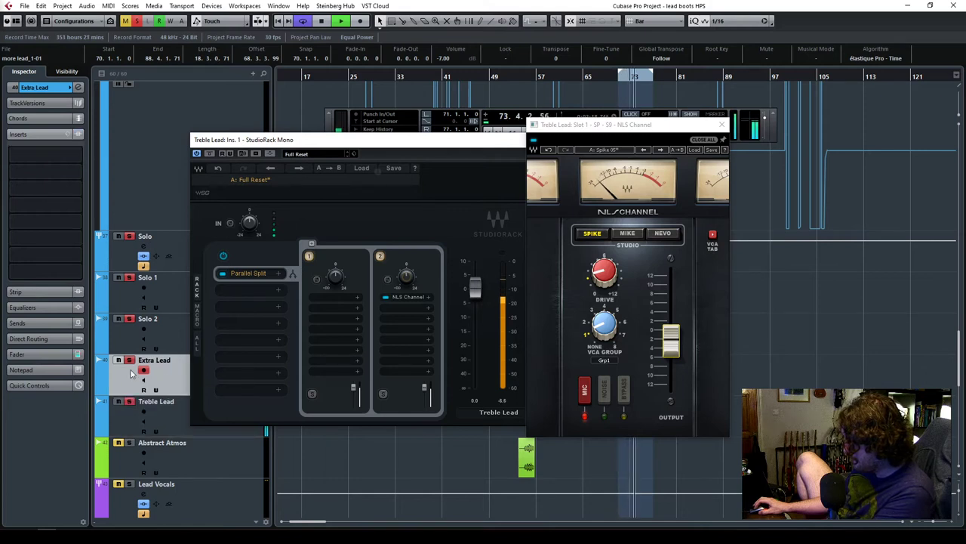
left_click(52, 353)
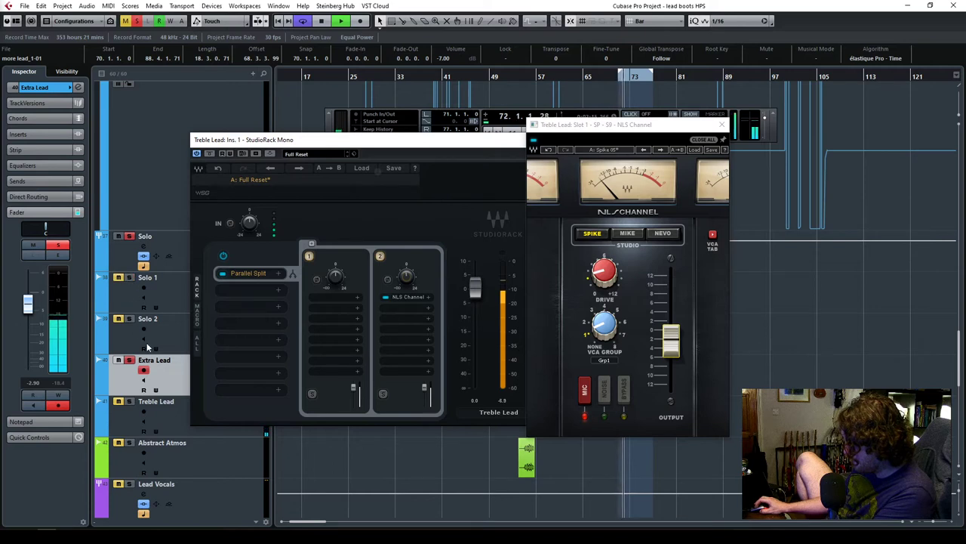
left_click(723, 127)
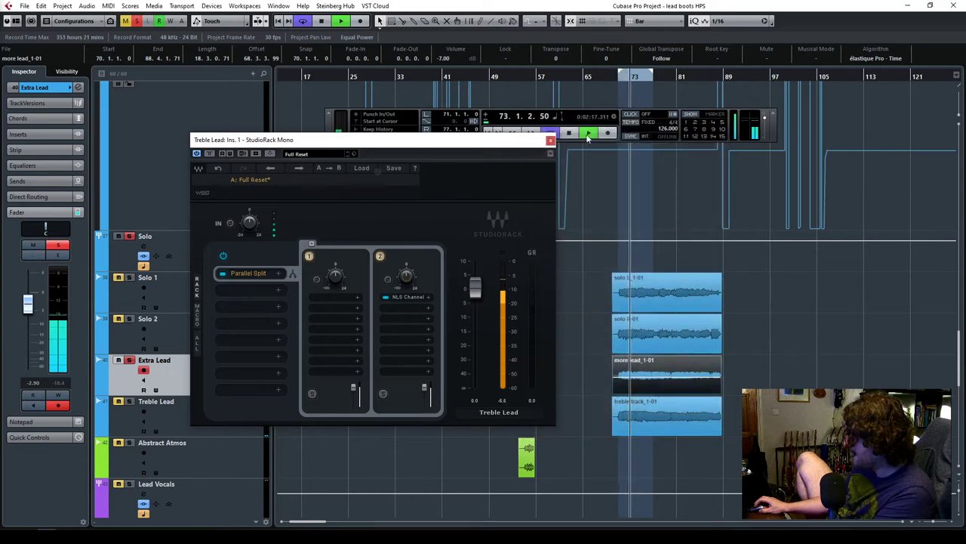
left_click(552, 139)
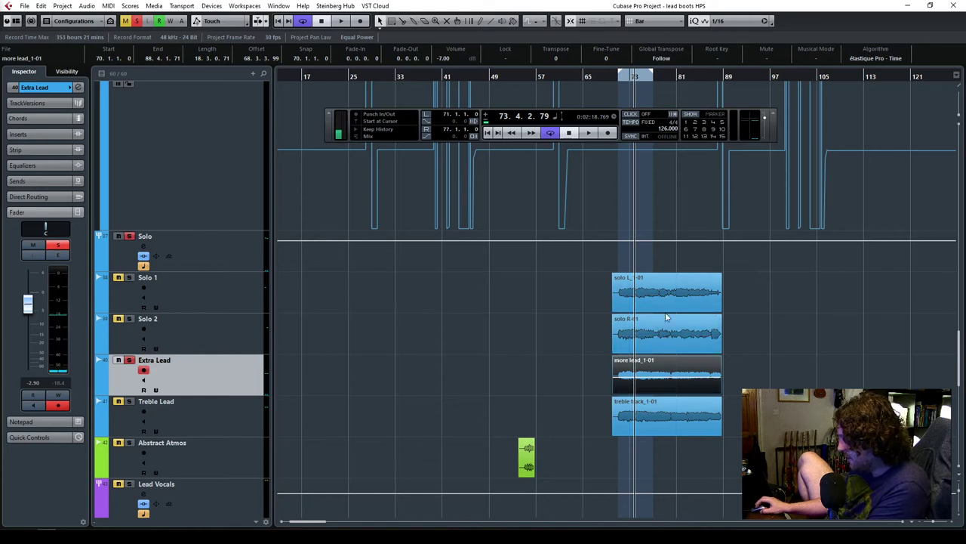
Check the clip volumes of the solo, Treble Lead and Extra Lead events, and view Extra Lead's basic track settings.
left_click_drag(576, 287, 670, 341)
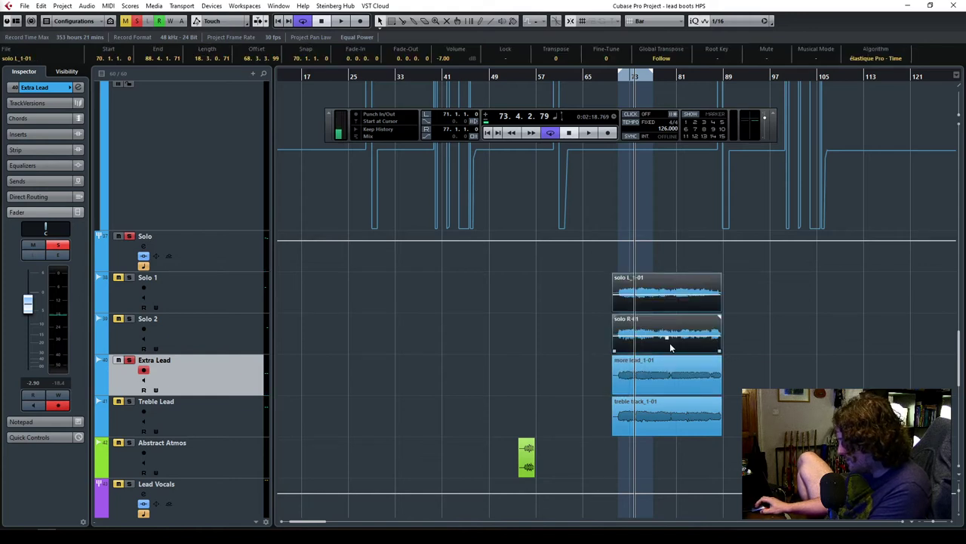
left_click(653, 421)
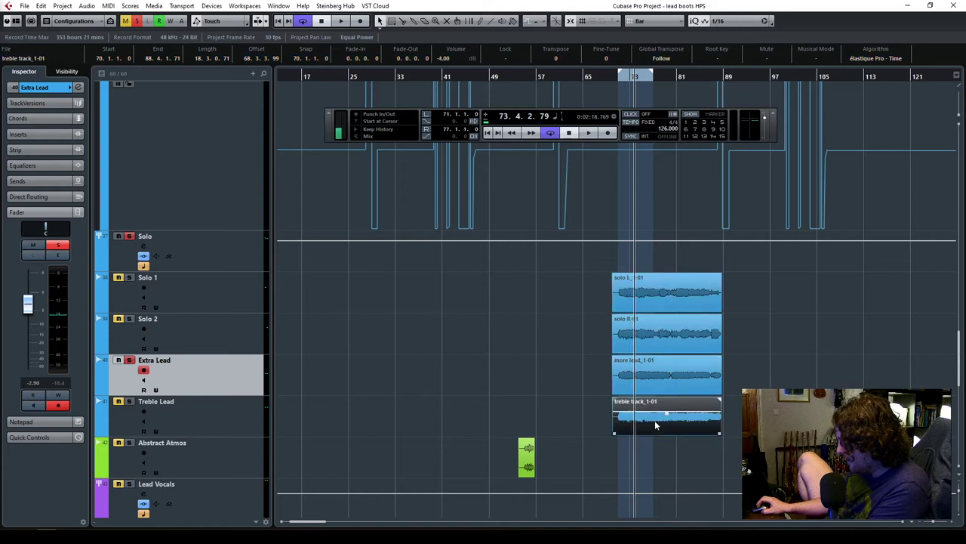
left_click(644, 381)
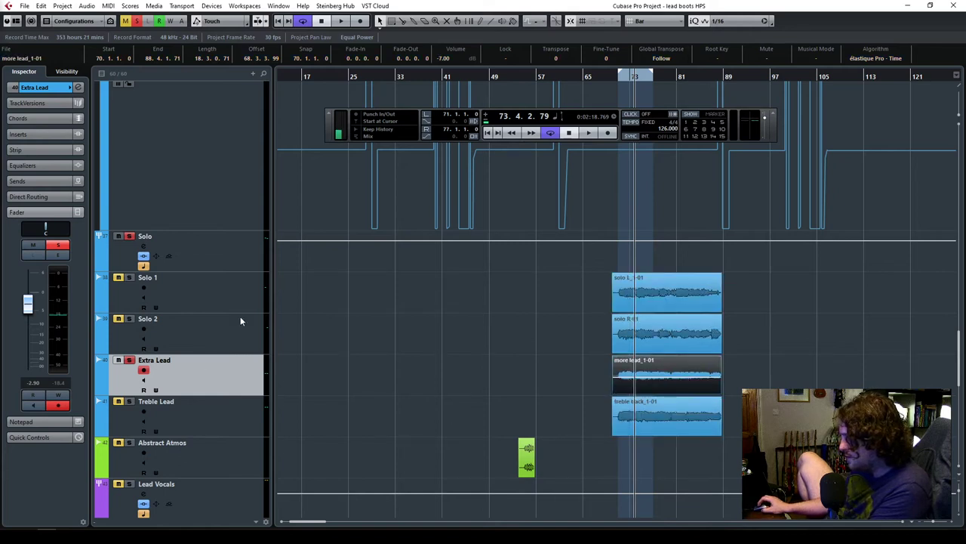
left_click(52, 90)
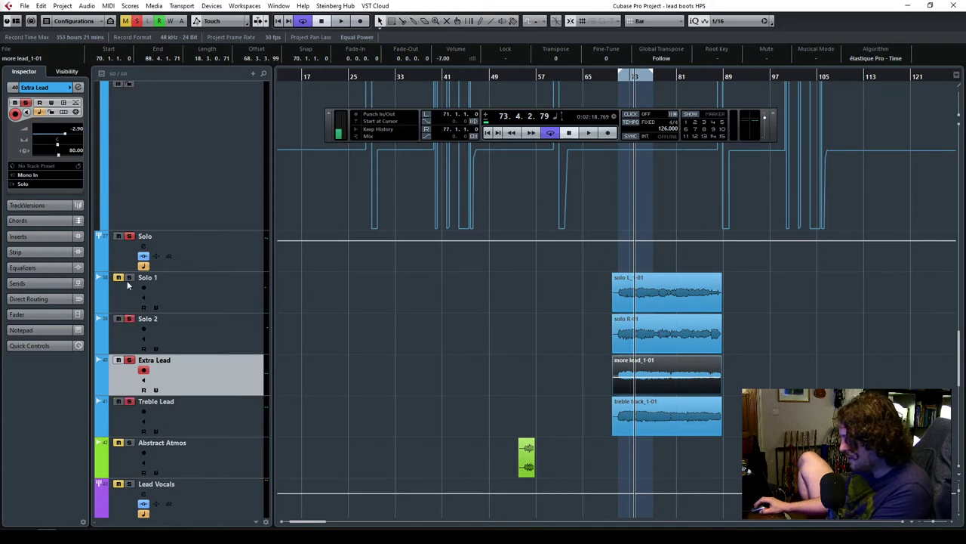
Play the solo section from just before bar 71 and set the Extra Lead fader to -1.78 dB.
left_click(610, 77)
key("space")
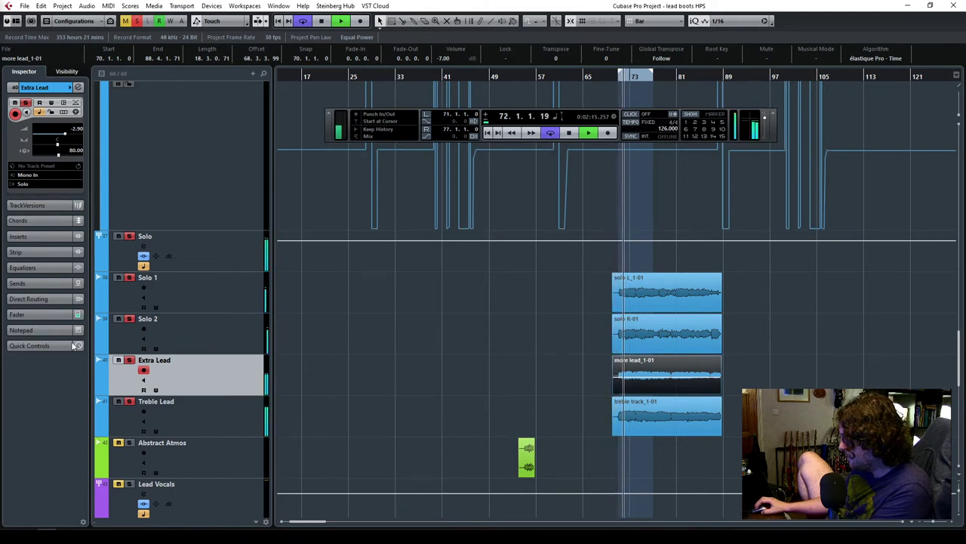
left_click(30, 314)
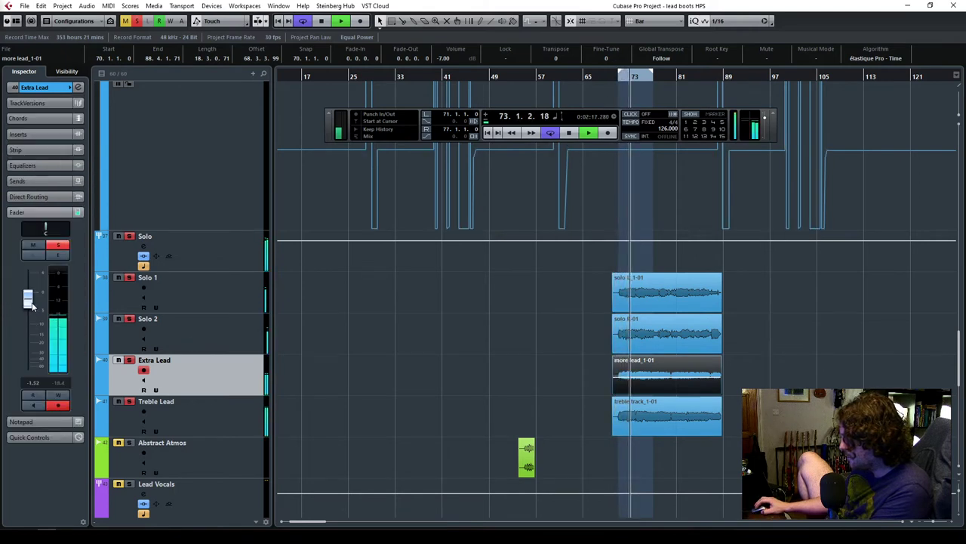
left_click_drag(30, 309, 28, 299)
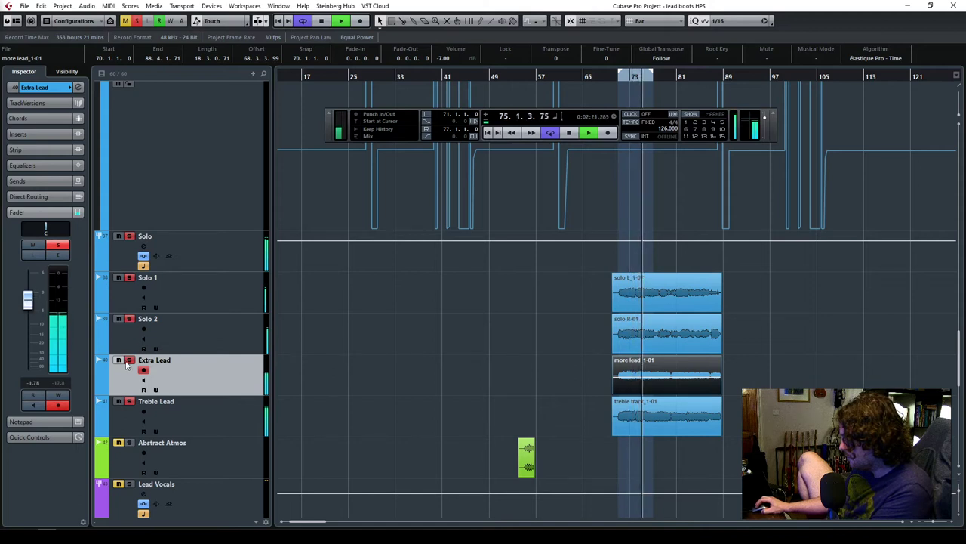
Insert PuigTec EQP1A Mono on Extra Lead, boosting lows to about 2 at 60 CPS and highs to about 5.
left_click(37, 134)
left_click(41, 151)
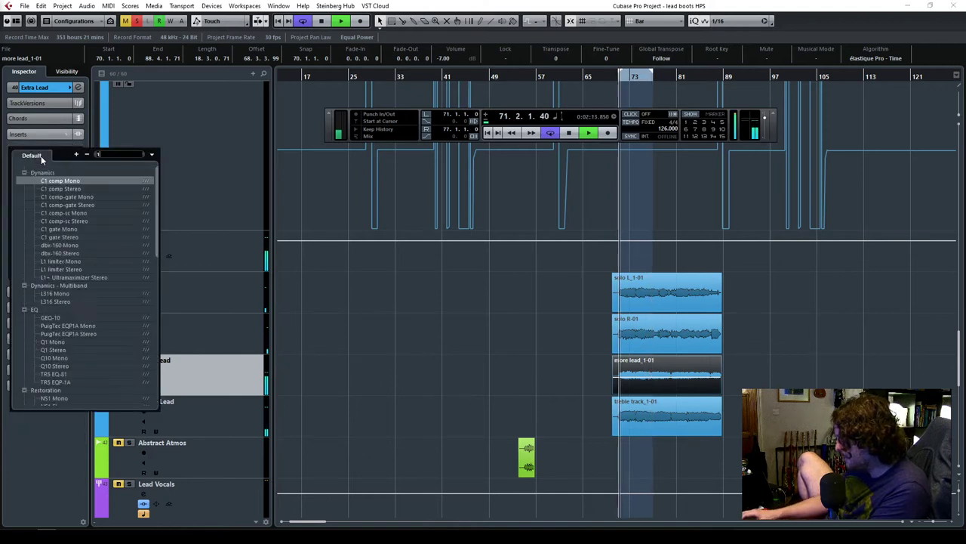
key("Escape")
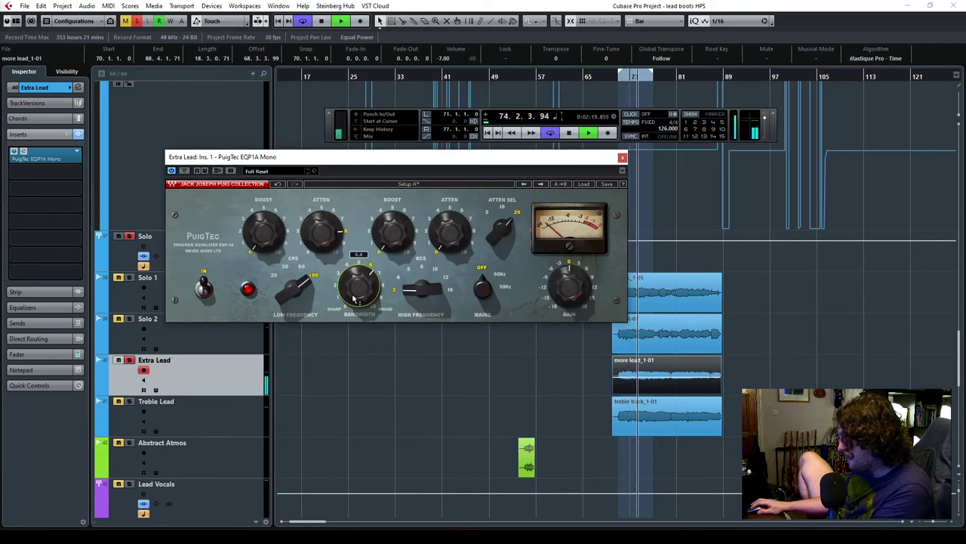
left_click_drag(267, 258, 267, 246)
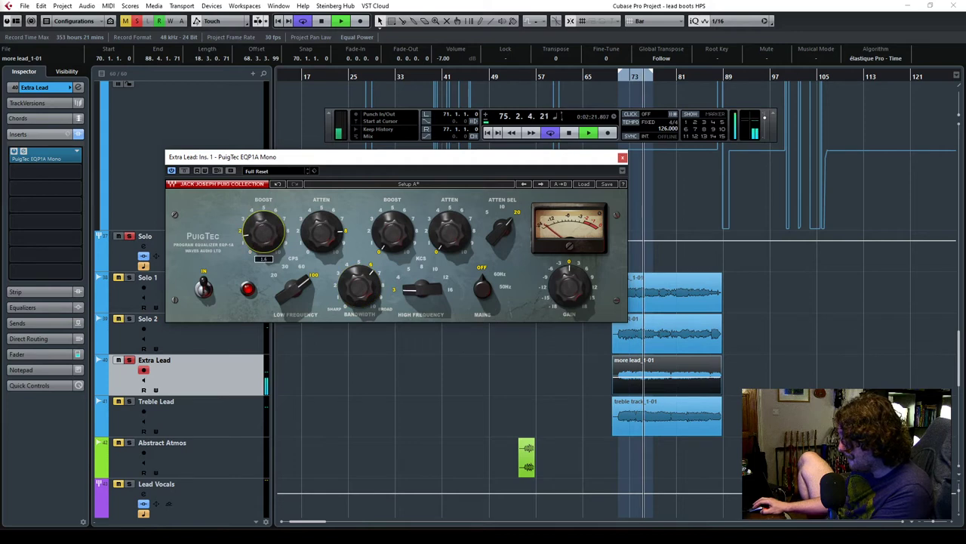
left_click_drag(297, 287, 296, 296)
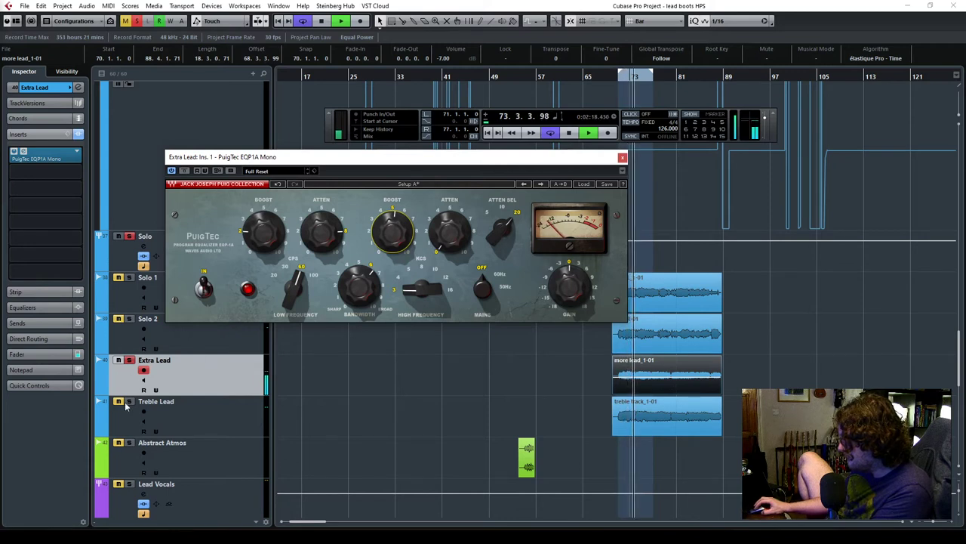
Close the PuigTec EQ and lower the Extra Lead fader to -5.30 dB during looped playback.
left_click(38, 354)
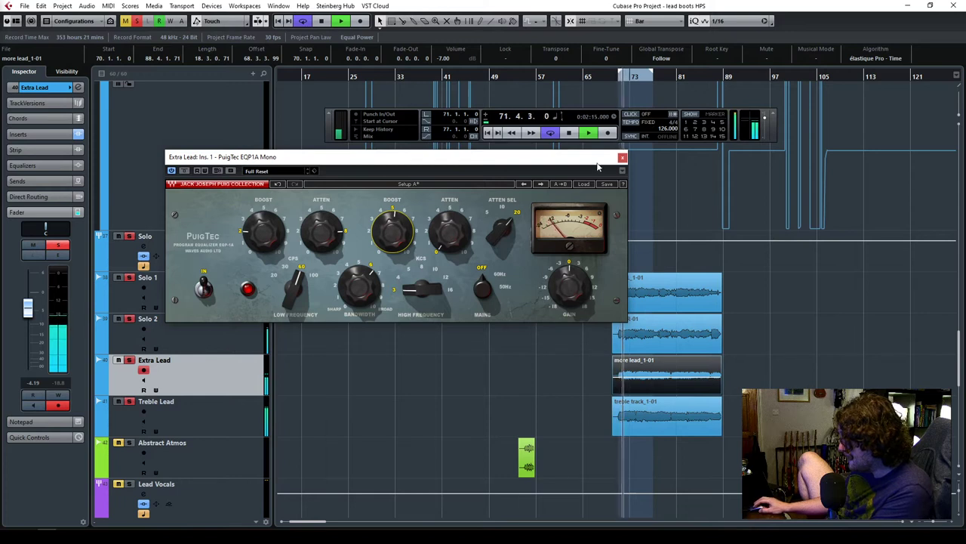
left_click(623, 160)
left_click(202, 339)
left_click(201, 370)
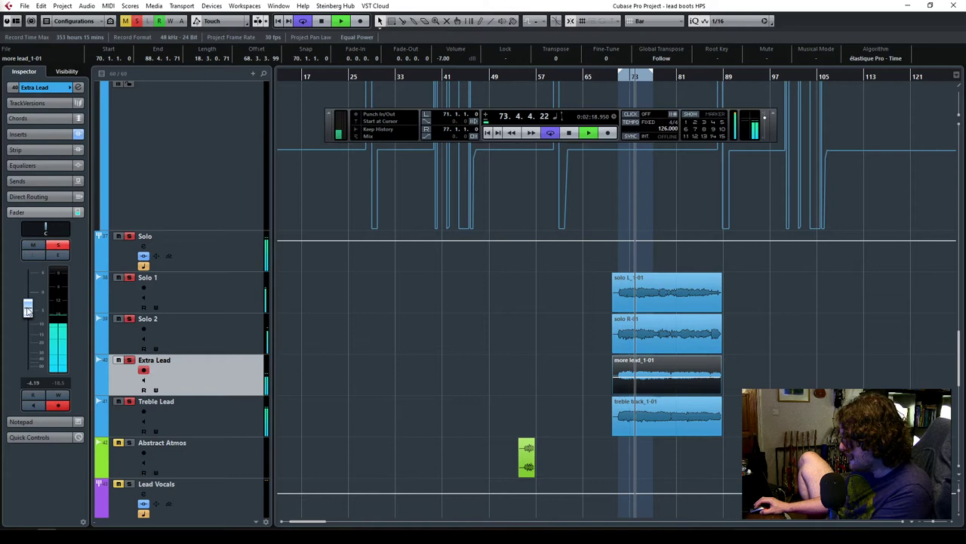
left_click_drag(27, 312, 27, 313)
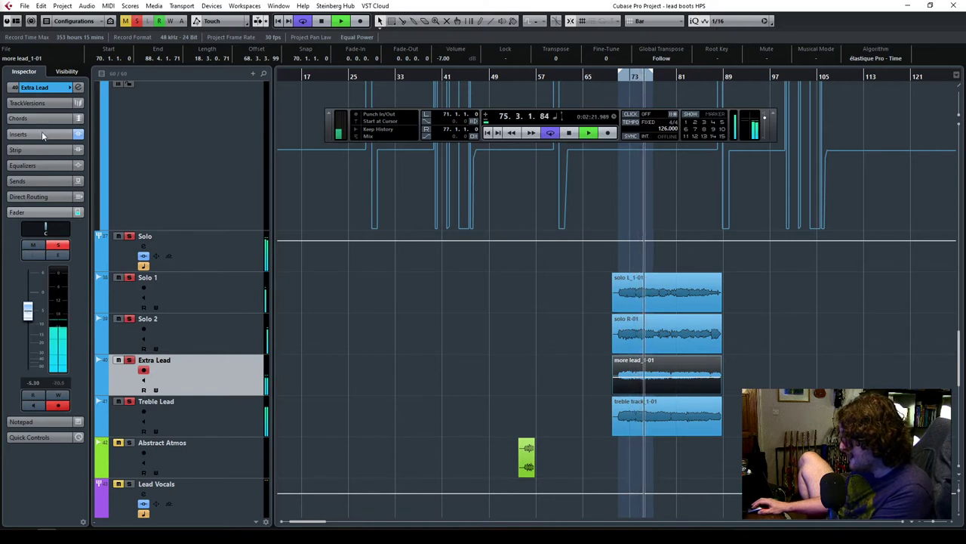
Clear all solos, turn off looping, and set the Solo group fader to -3.05 dB against the full mix.
left_click(136, 22)
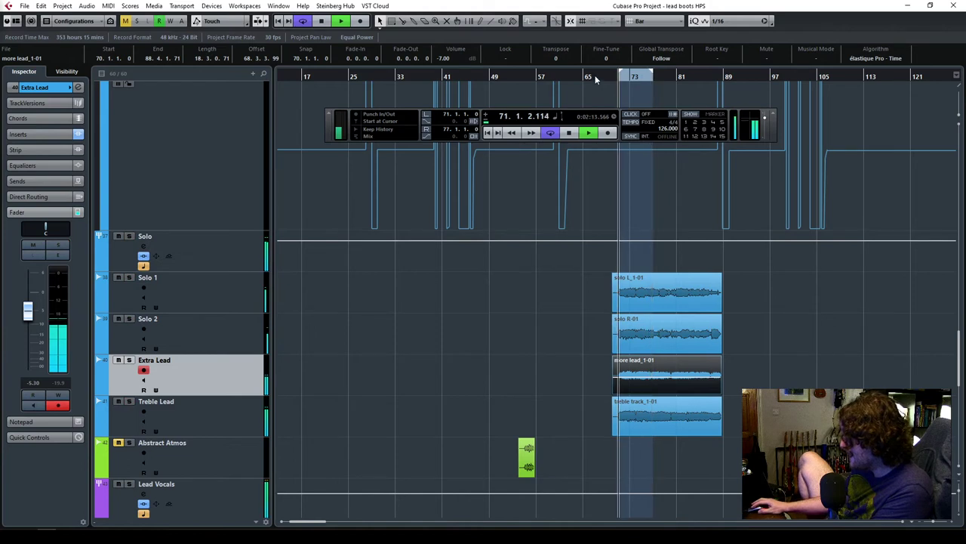
left_click(550, 133)
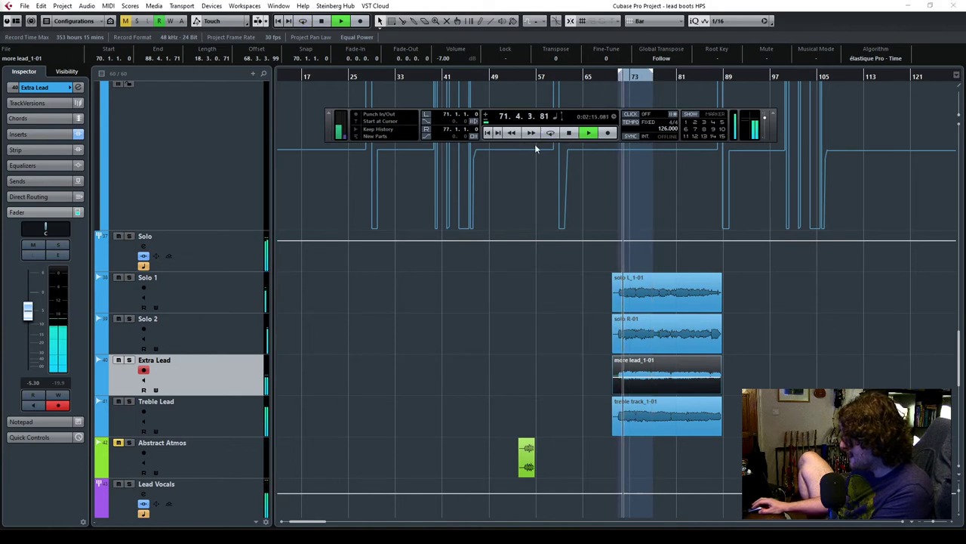
left_click(189, 261)
left_click(44, 307)
mouse_move(27, 242)
left_mouse_down()
mouse_move(28, 291)
mouse_move(28, 256)
left_mouse_up()
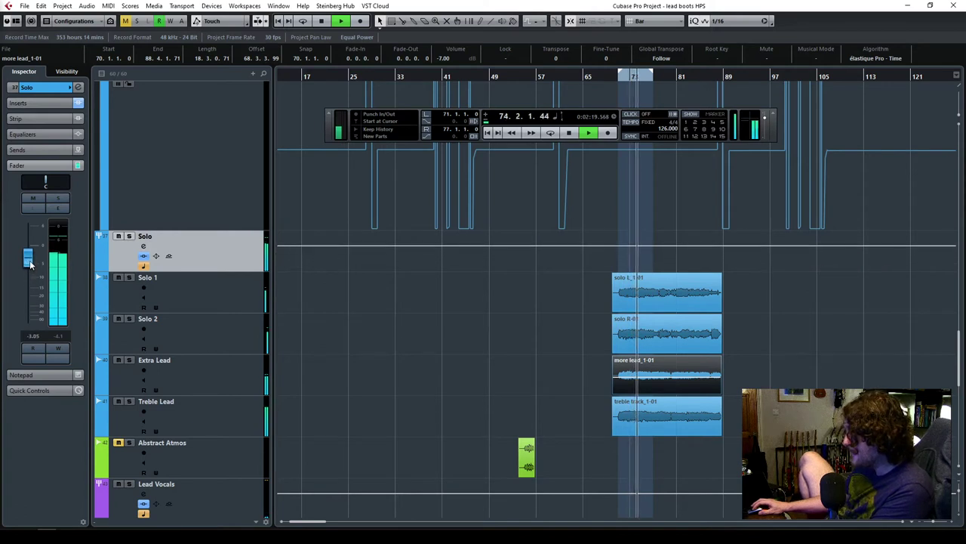
Replay the soloed guitars from bar 68 with looping enabled and set the Treble Lead fader to -1.78 dB.
key("space")
left_click(601, 77)
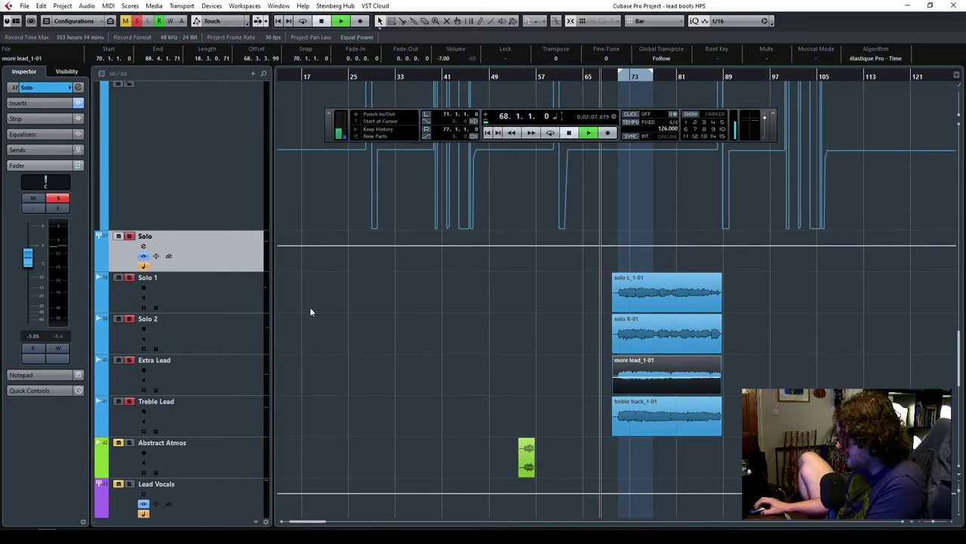
key("space")
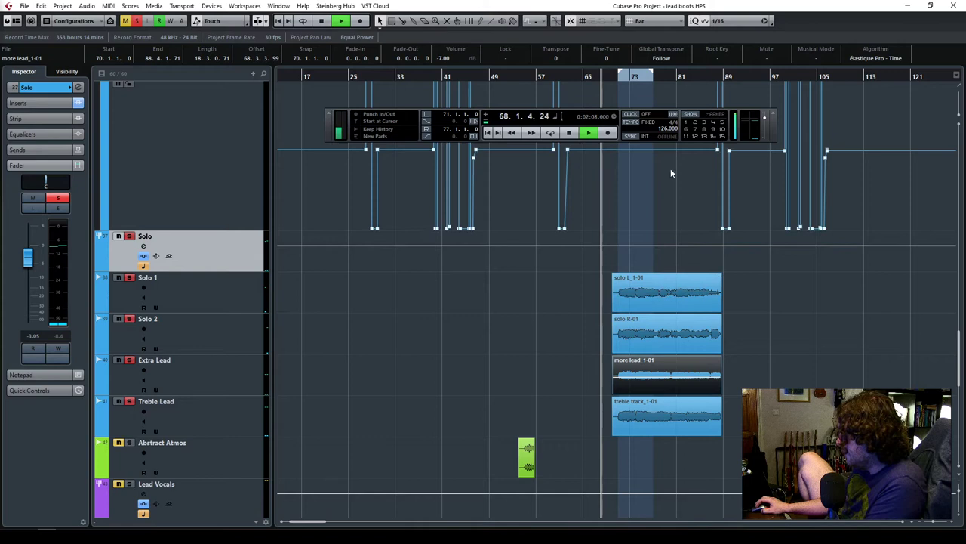
left_click(551, 133)
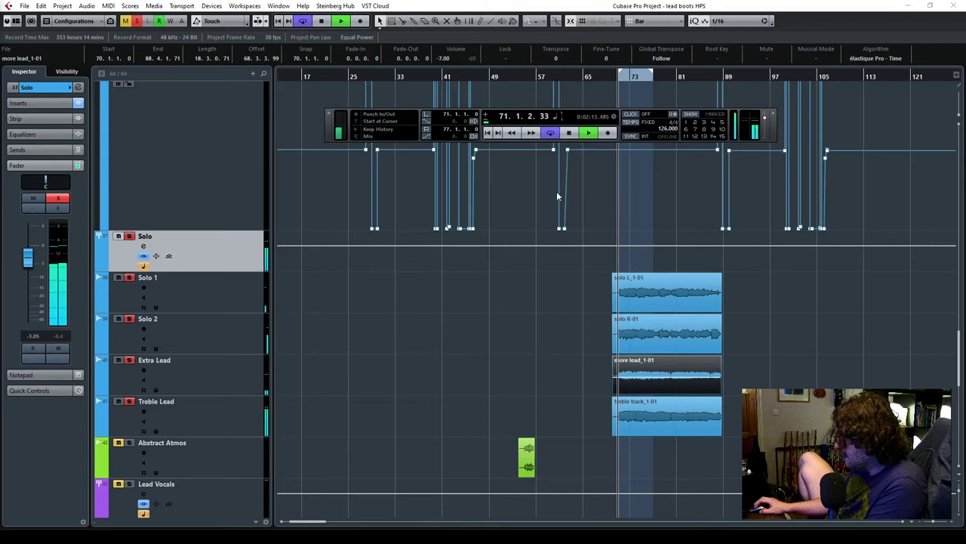
left_click(211, 408)
mouse_move(32, 304)
left_mouse_down()
mouse_move(31, 355)
mouse_move(28, 302)
left_mouse_up()
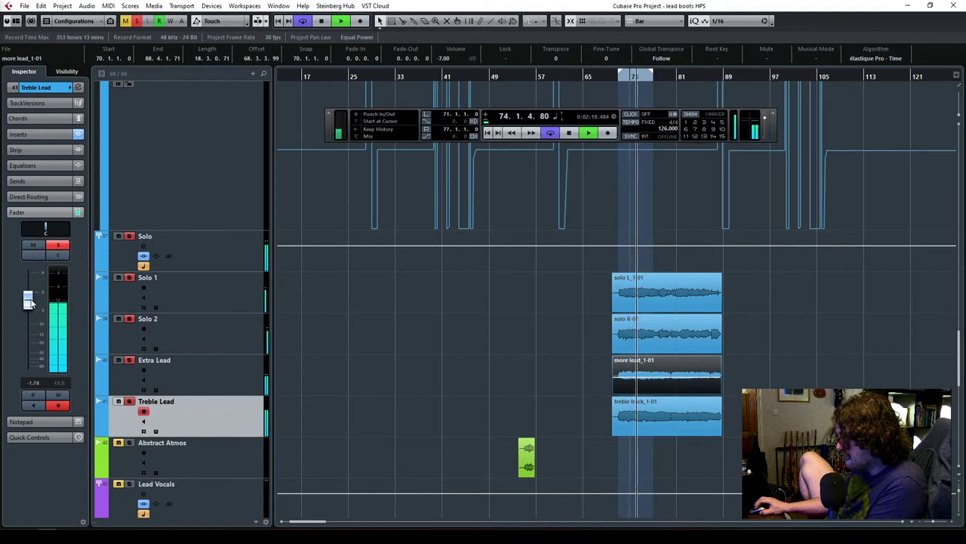
Lower the Extra Lead fader to -8.40 dB and raise the Solo group fader to -1.27 dB.
left_click(197, 376)
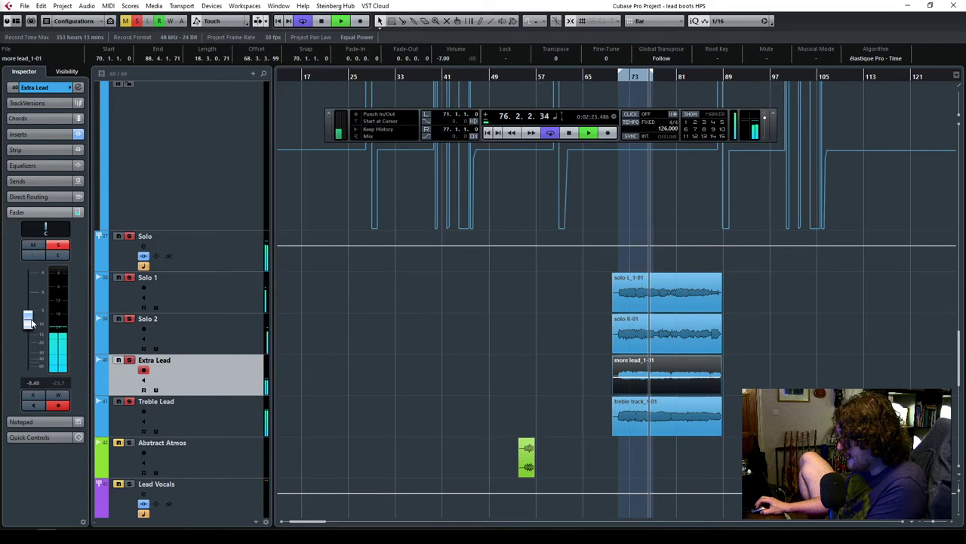
left_click(206, 293)
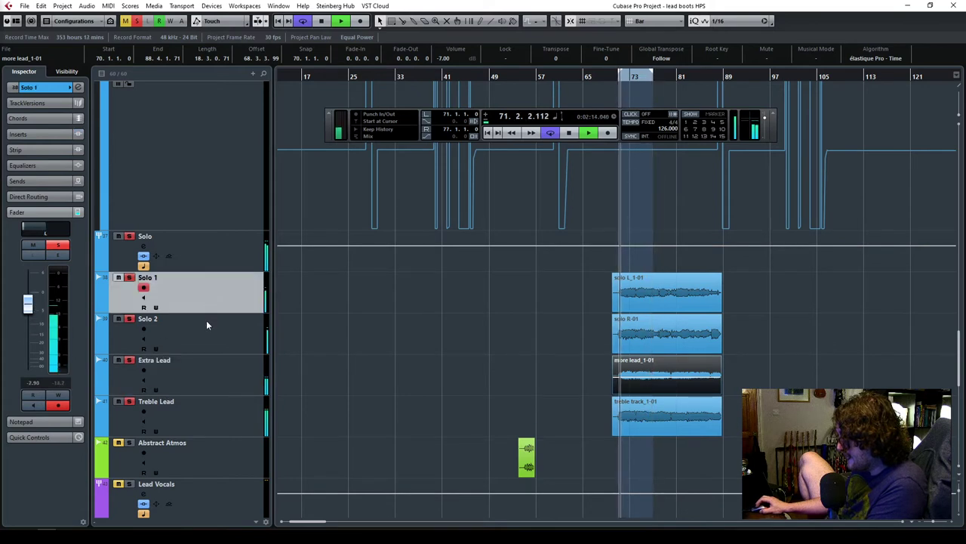
left_click(204, 254)
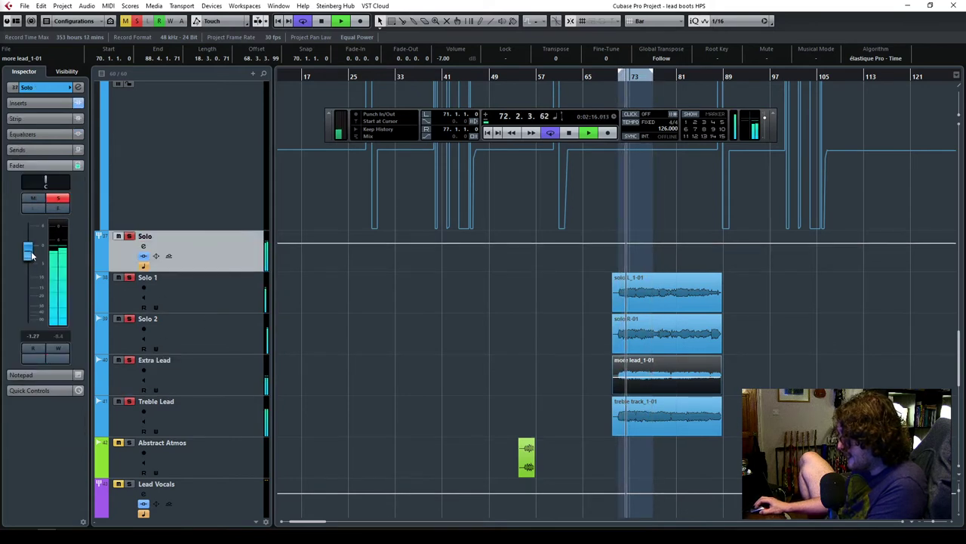
left_click(37, 103)
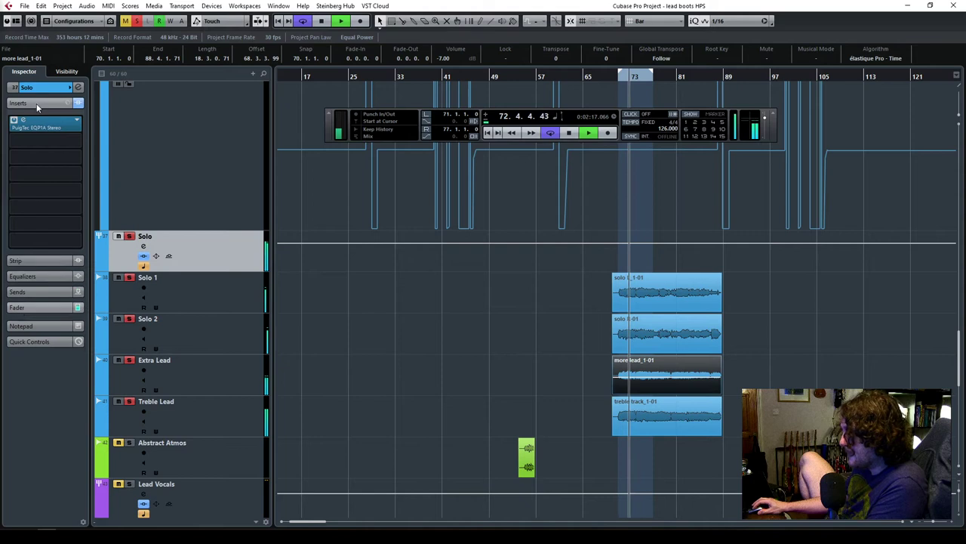
left_click(54, 157)
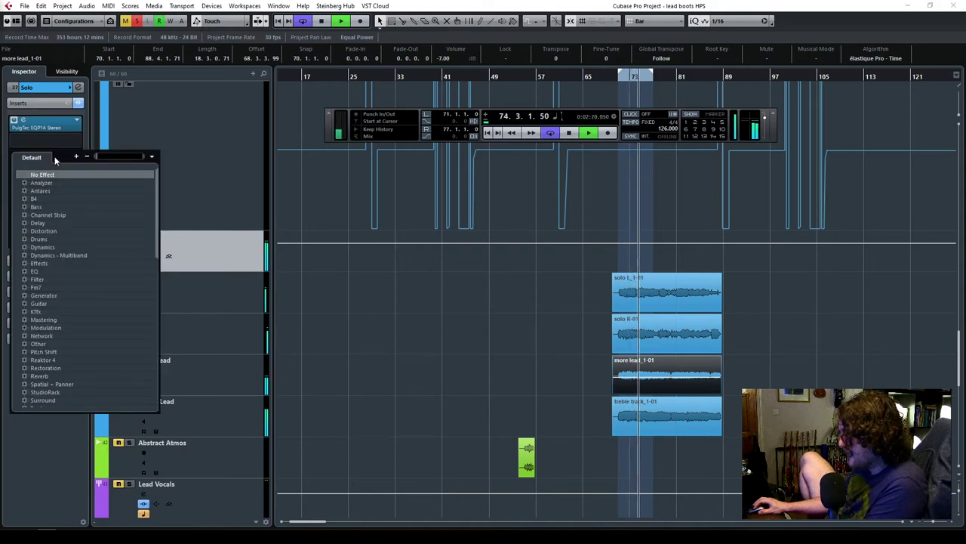
left_click(227, 260)
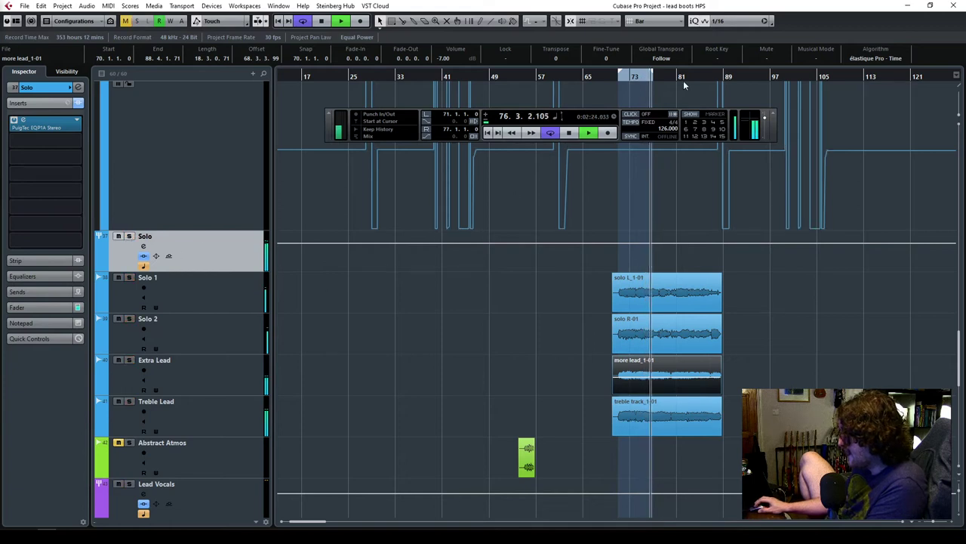
Play the solo section in the full mix without looping and set the Solo group fader to -0.78 dB.
key("space")
key("space")
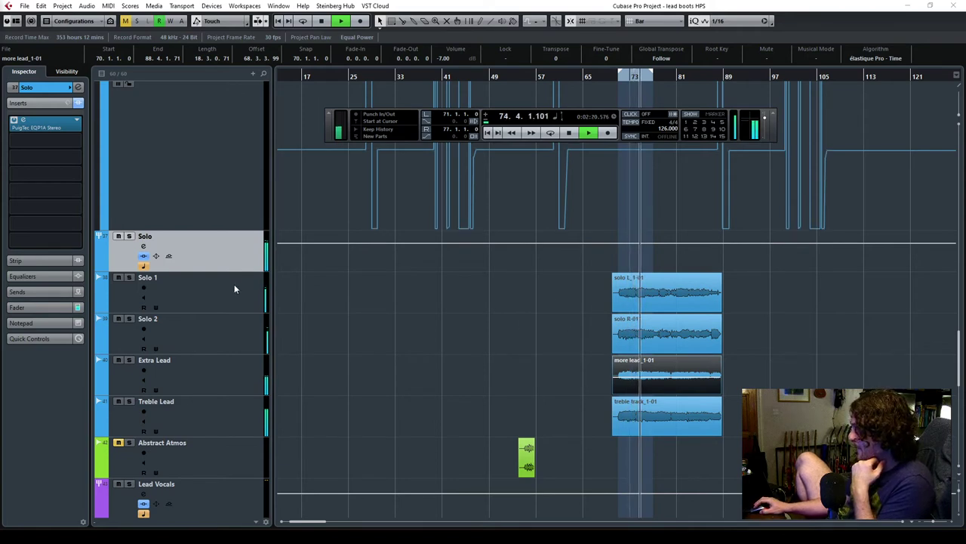
left_click(40, 308)
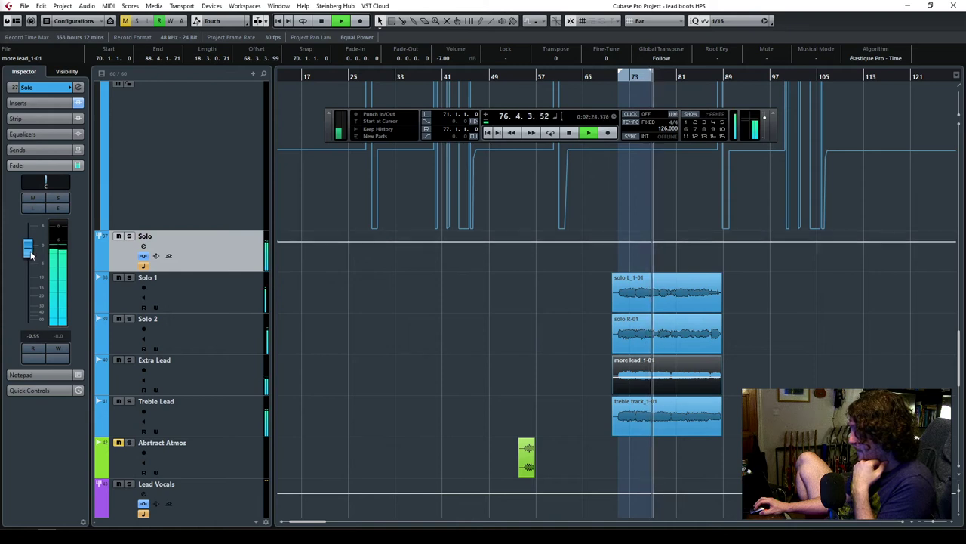
left_click_drag(30, 254, 28, 256)
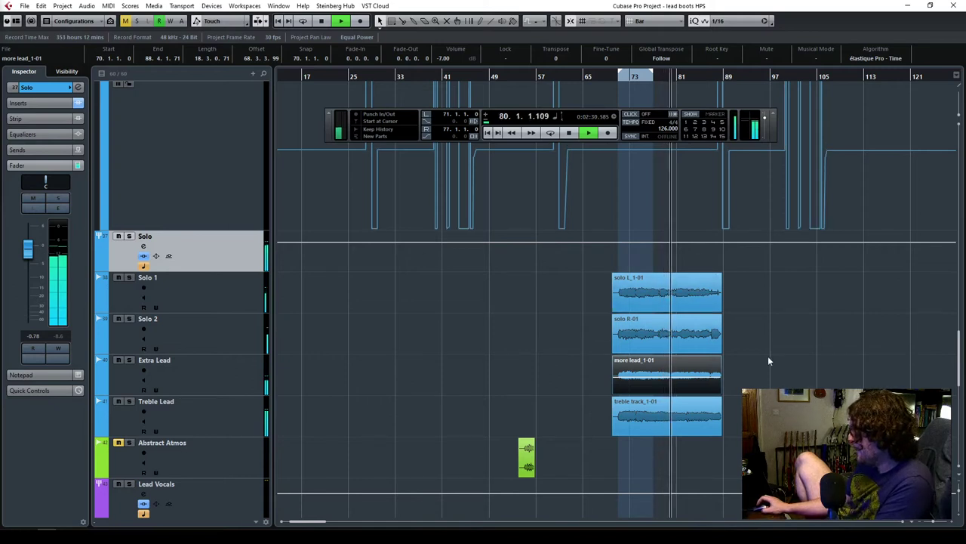
Examine the Fuzz High and Fuzz events across the solo section in closer view, stopping playback.
scroll(780, 358, "up", 5)
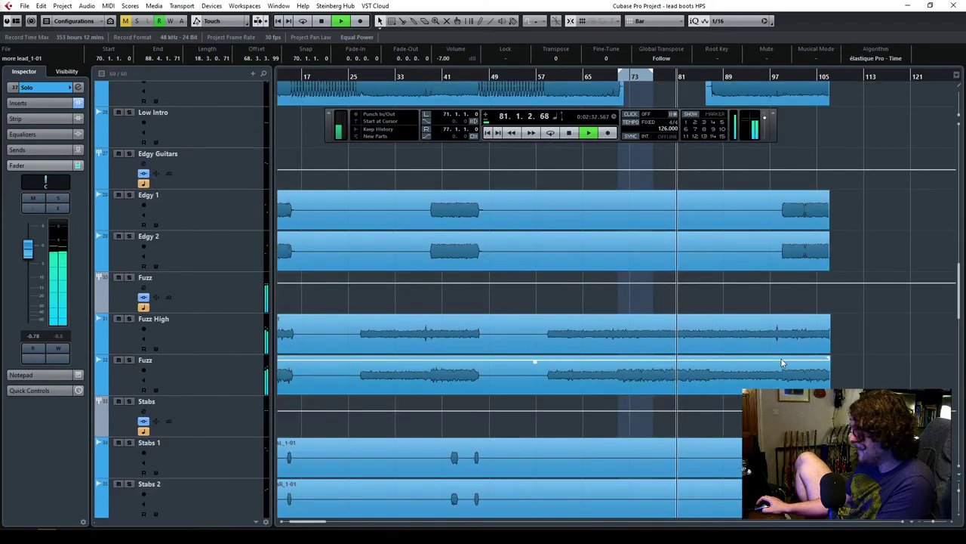
left_click(934, 524)
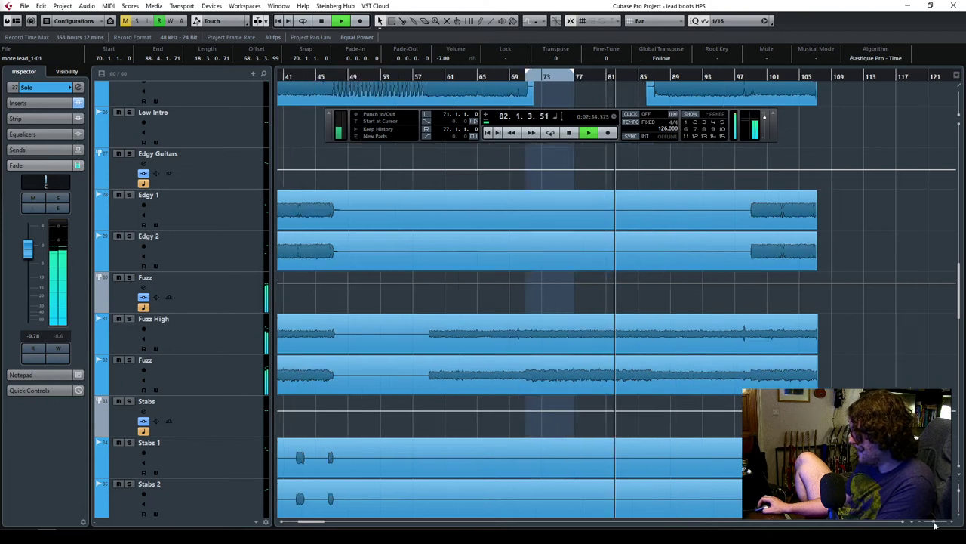
left_click(934, 524)
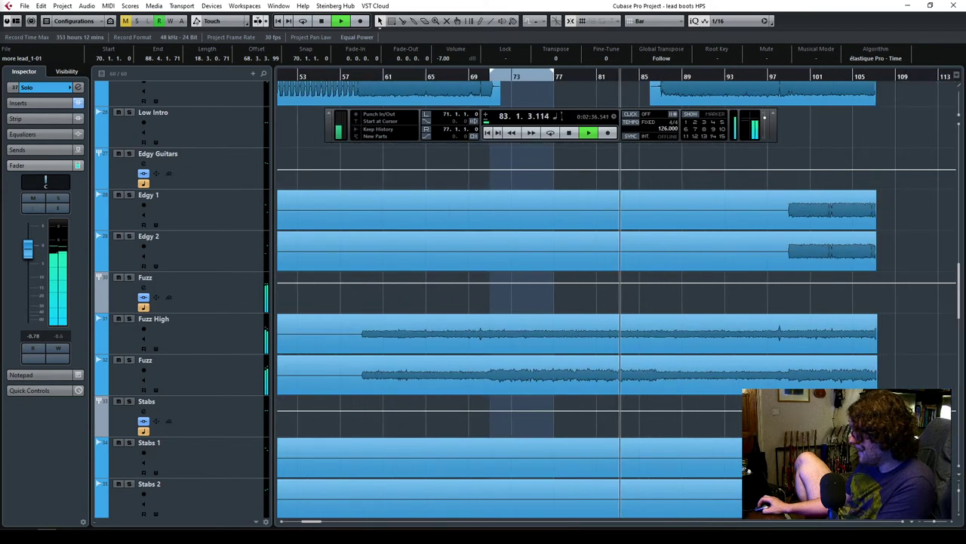
left_click(569, 132)
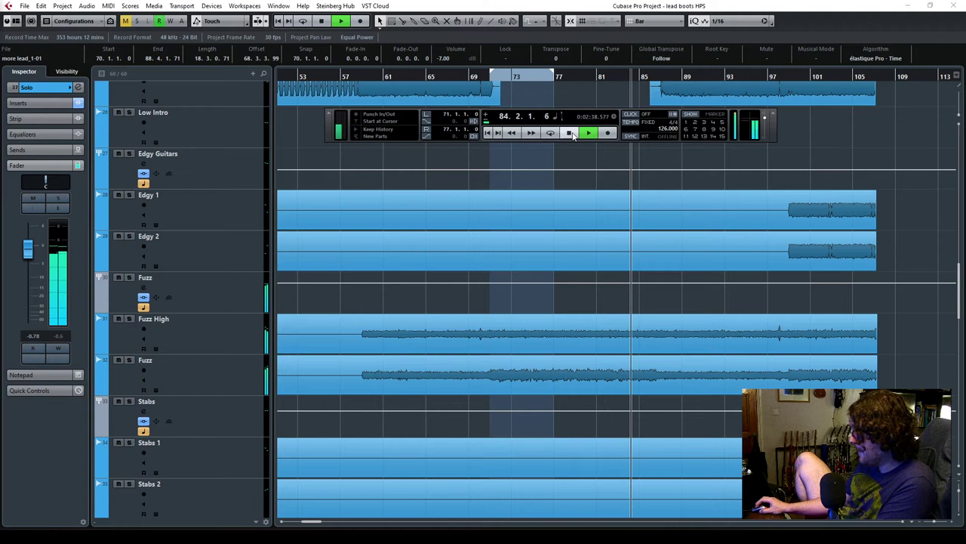
scroll(501, 398, "down", 2)
scroll(501, 397, "up", 2)
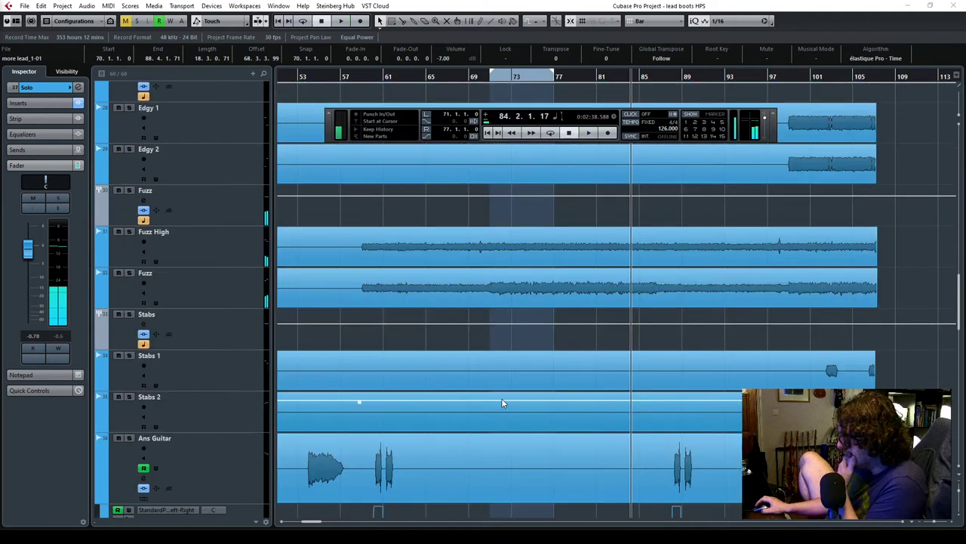
Move the playback position to bar 71 and set the locator range from bar 71 to bar 89 around the solo.
left_click(403, 21)
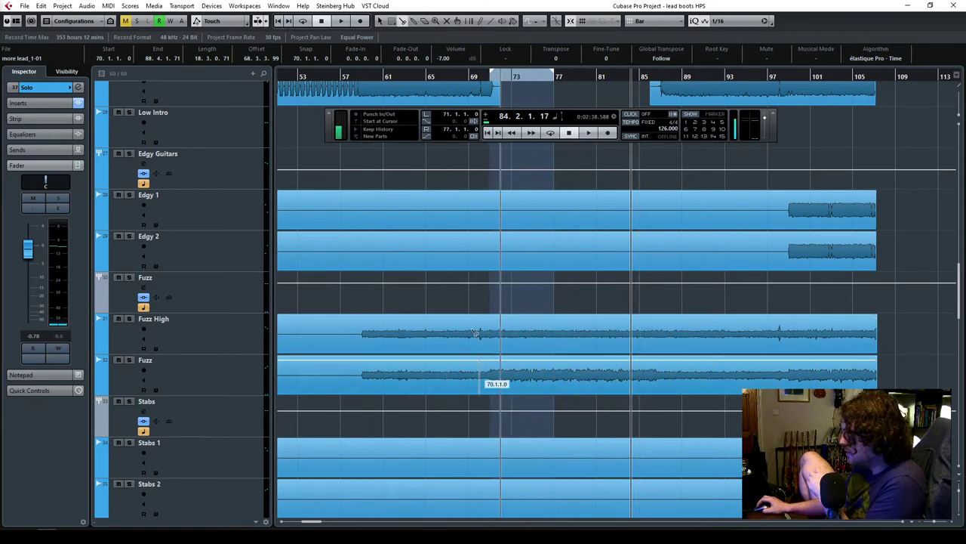
scroll(684, 367, "down", 6)
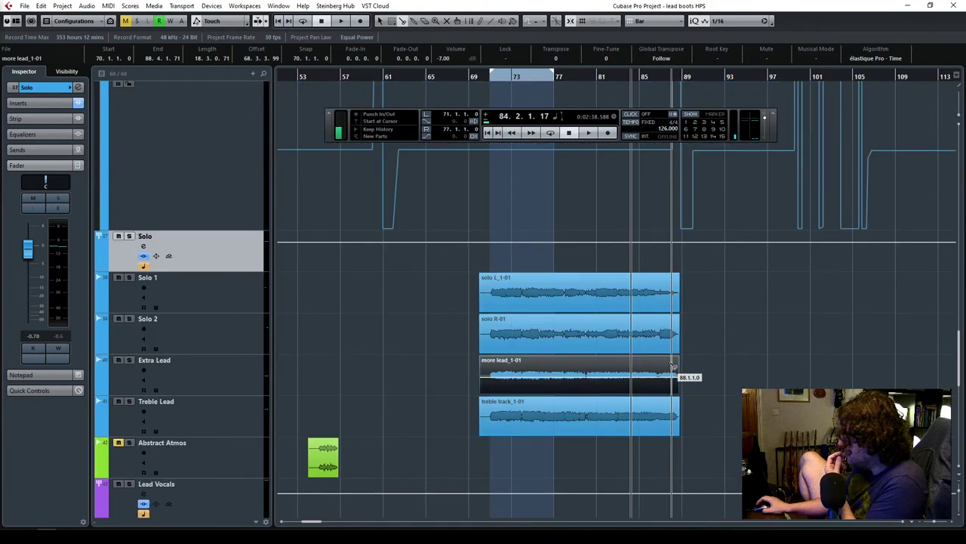
scroll(600, 304, "up", 2)
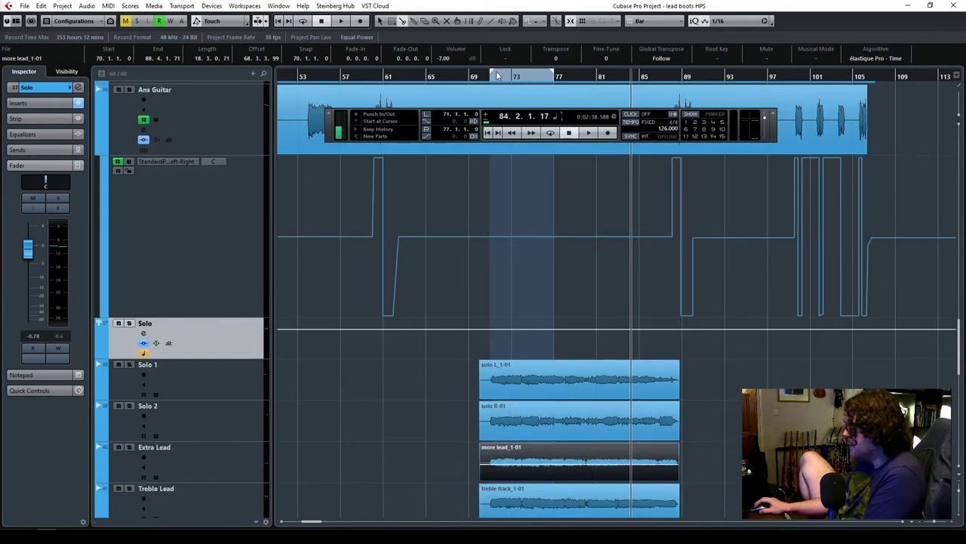
left_click(490, 85)
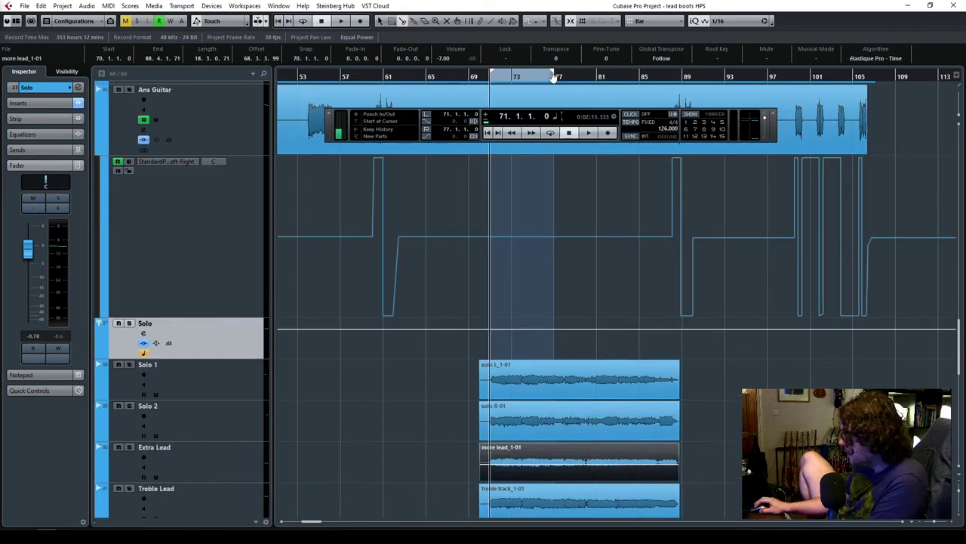
left_click_drag(553, 77, 668, 379)
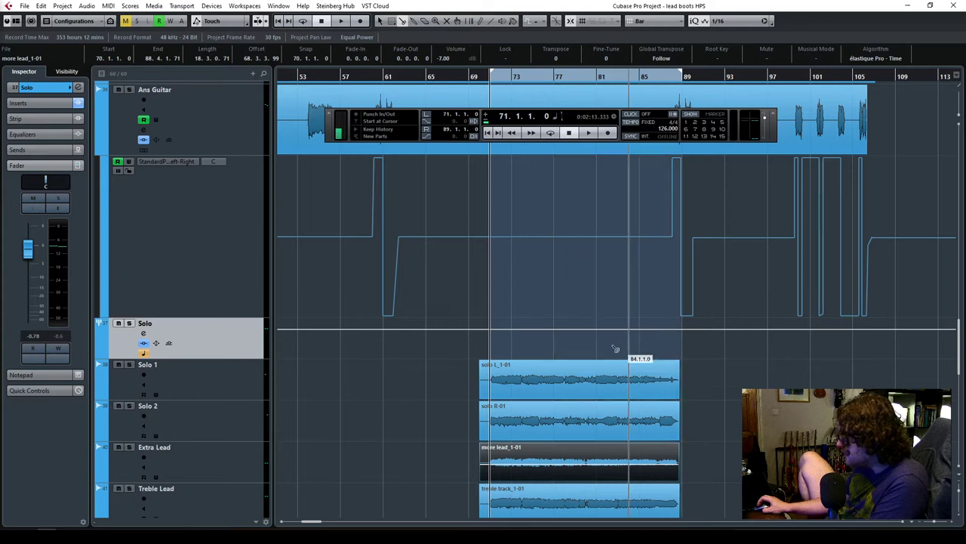
Split the Fuzz High and Fuzz events at bars 71 and 89.
scroll(615, 345, "up", 10)
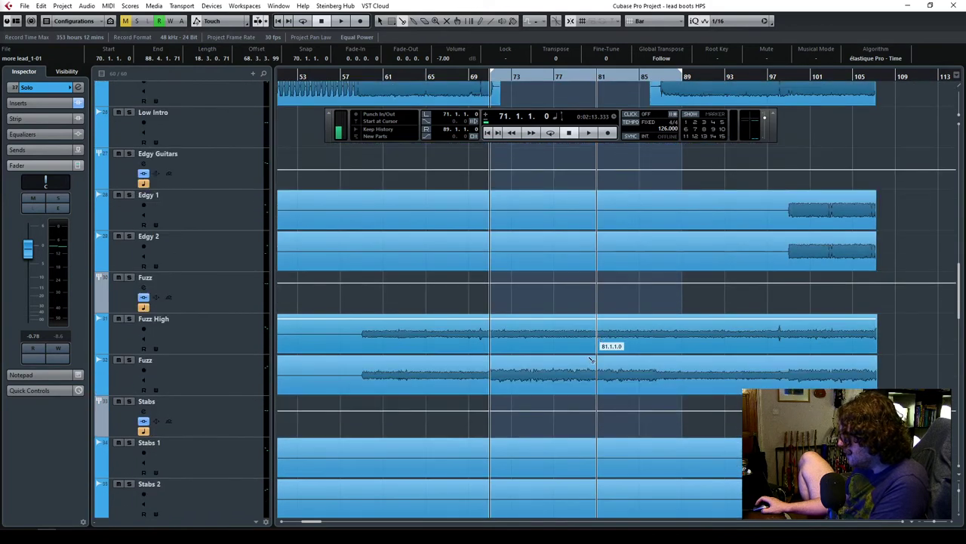
left_click_drag(499, 426, 496, 341)
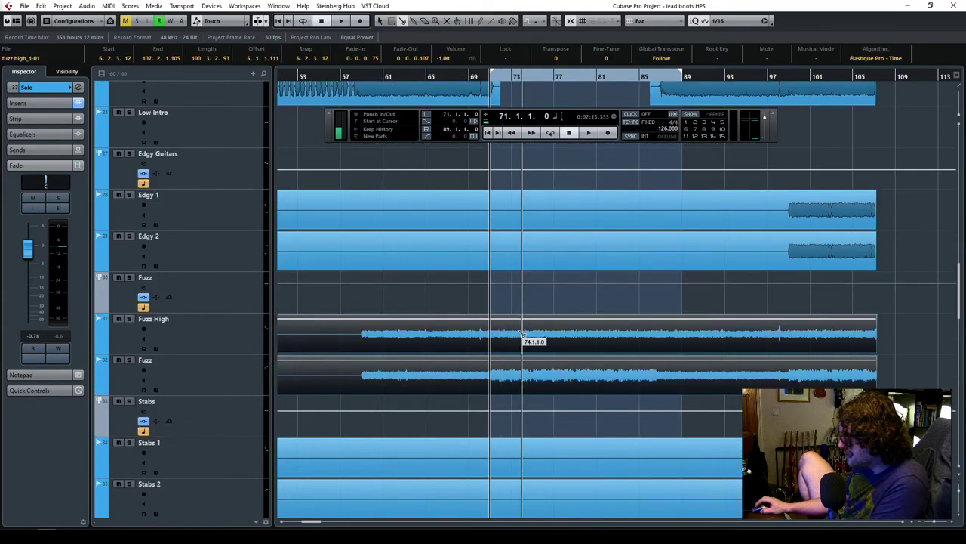
left_click(494, 341)
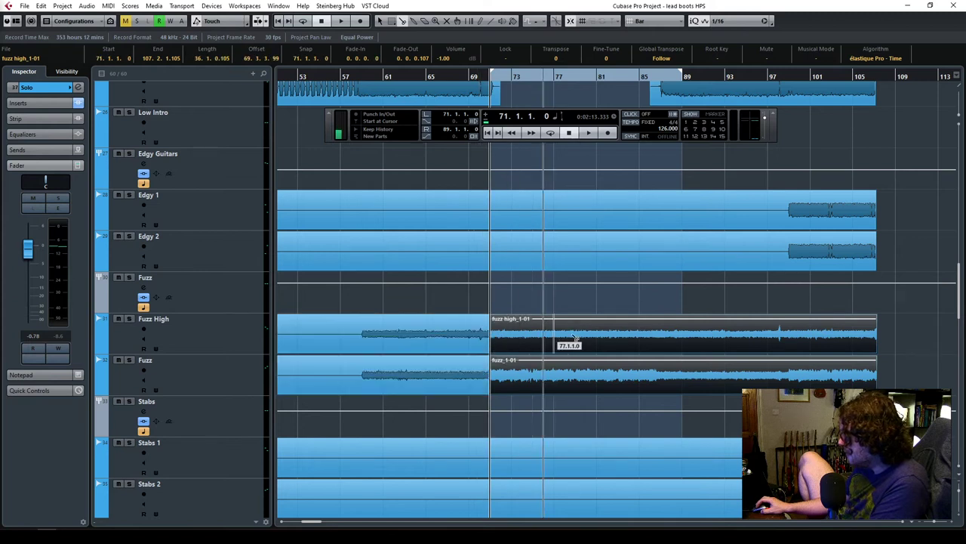
left_click(686, 342)
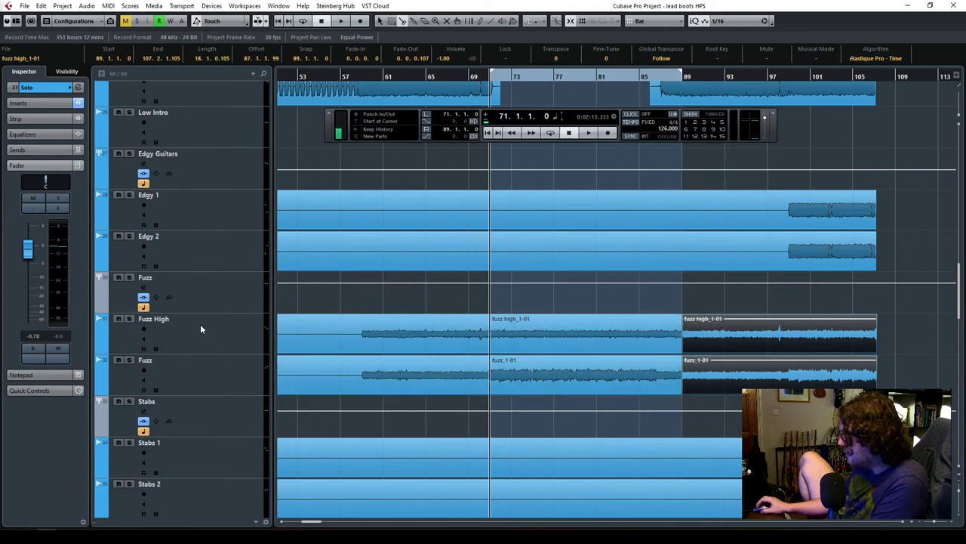
left_click(576, 419)
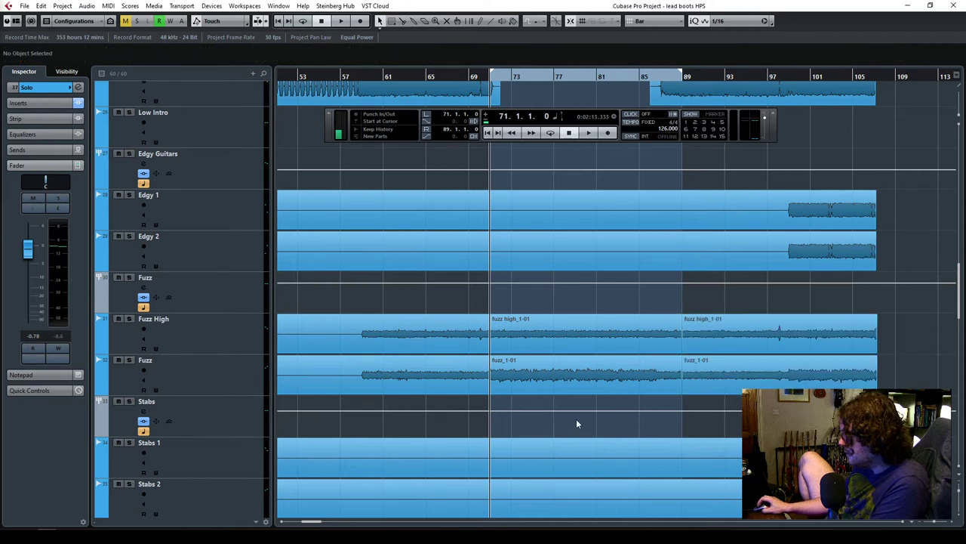
Set the volume of the two Fuzz events under the solo to -5.00 dB while listening to the section.
left_click_drag(576, 418, 608, 327)
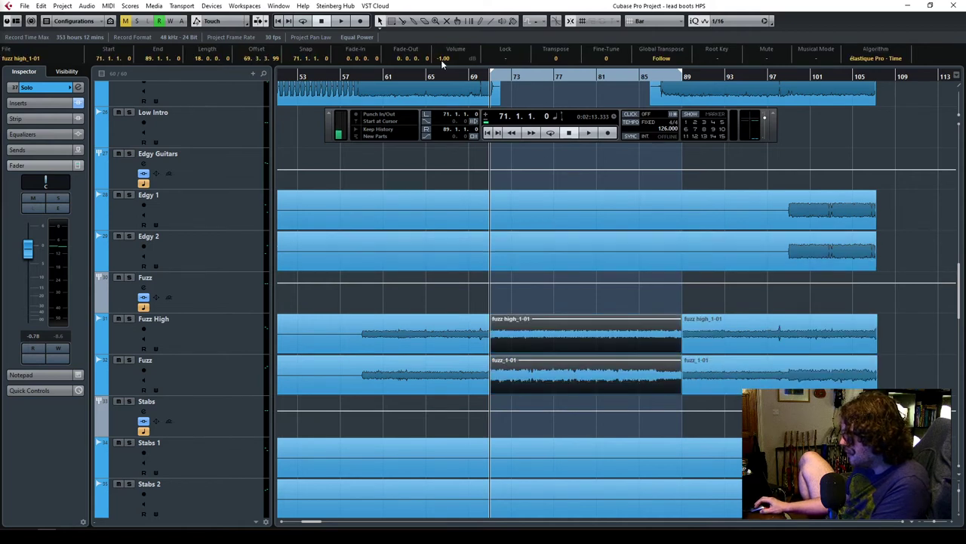
scroll(444, 60, "down", 6)
left_click(468, 79)
key("space")
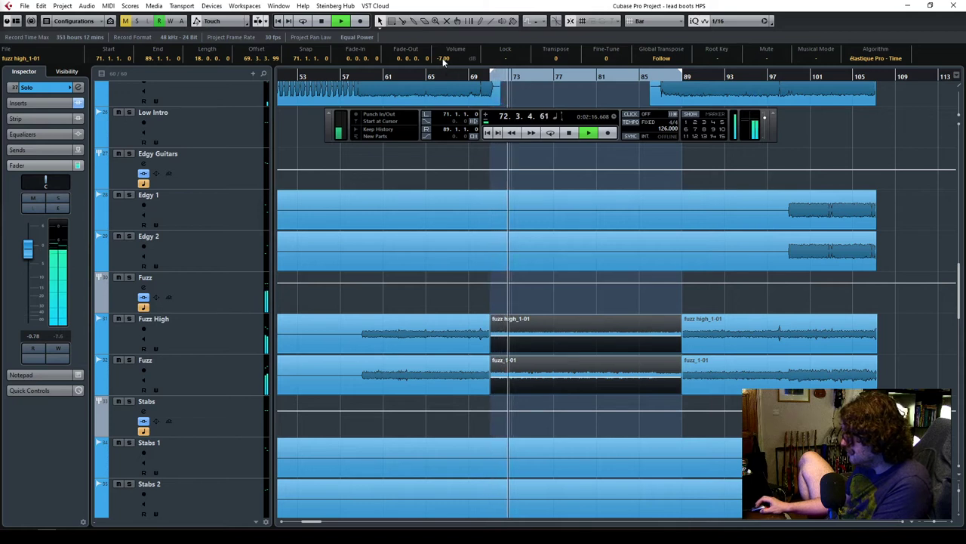
scroll(443, 58, "up", 7)
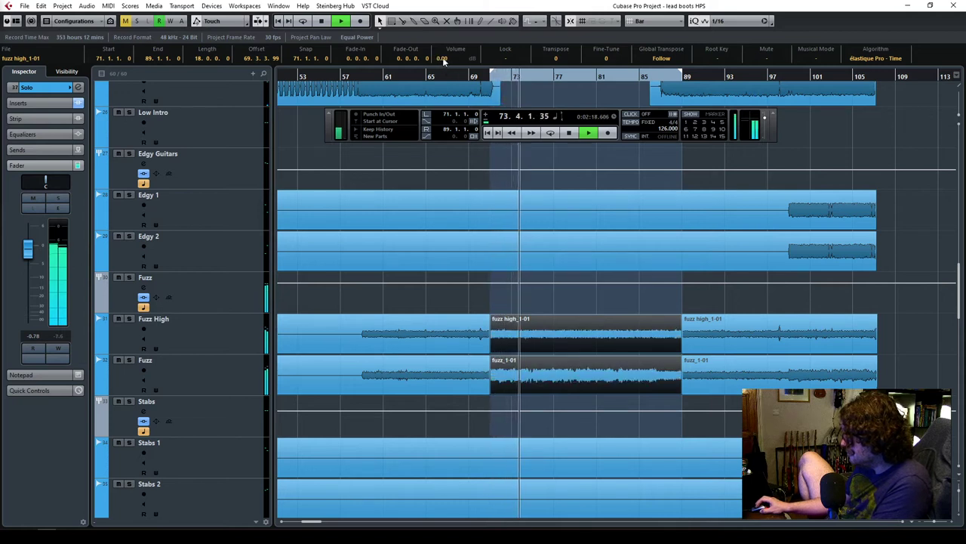
scroll(444, 58, "down", 6)
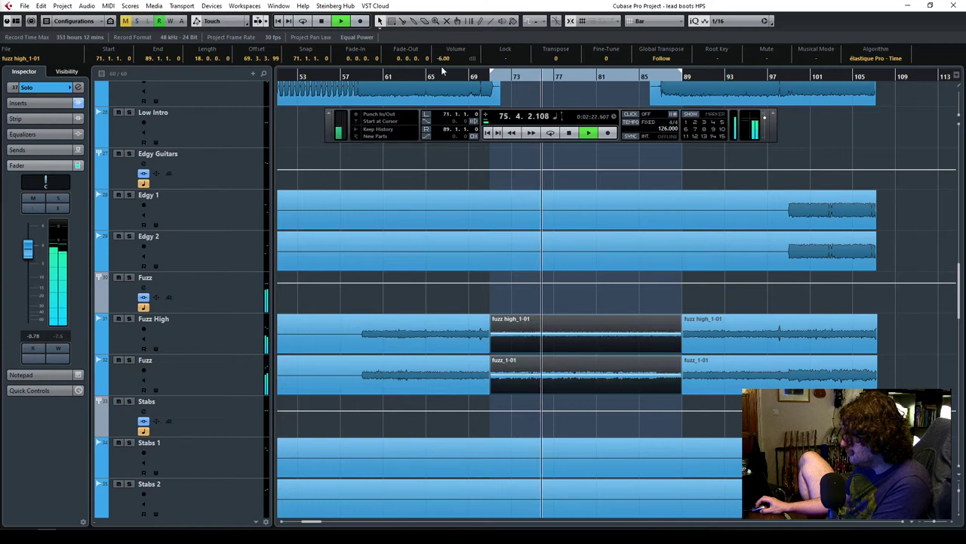
scroll(443, 68, "up", 1)
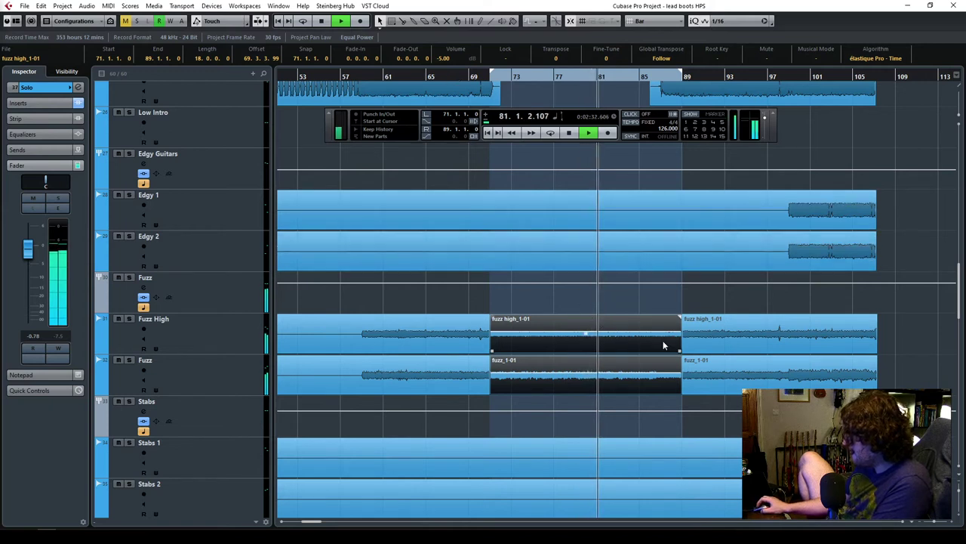
Extend the Fuzz High and Fuzz events after the solo back to bar 88 and crossfade them with the quieter section.
left_click_drag(717, 400, 713, 311)
left_click(662, 391)
key("x")
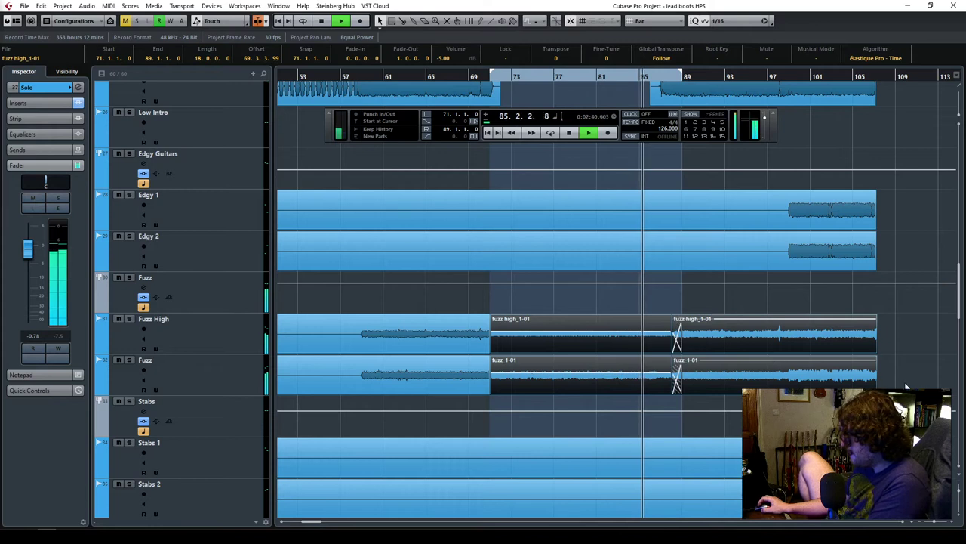
left_click(906, 386)
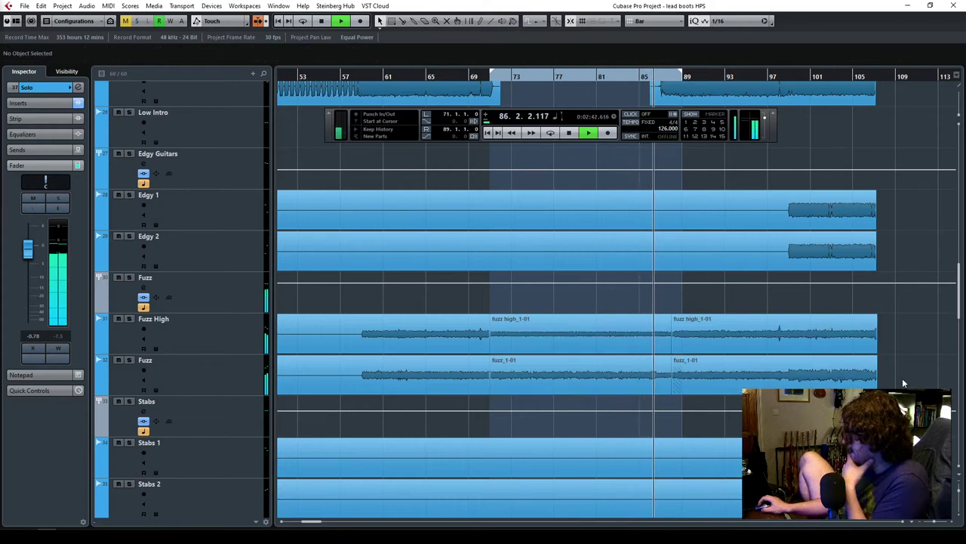
Shift the crossfade at the end of the solo earlier on both Fuzz tracks, starting at 86.4.2.39, and replay the transition.
left_click_drag(710, 399, 677, 349)
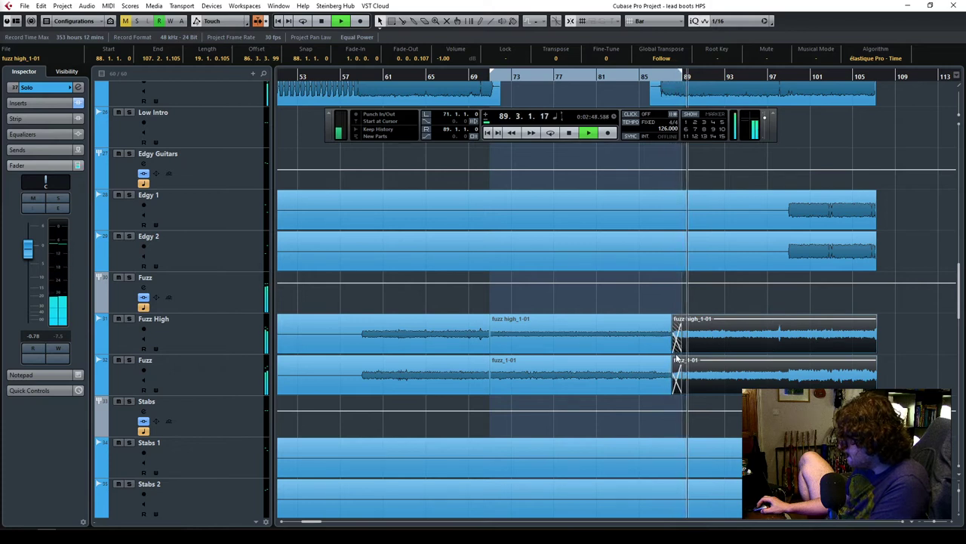
key("space")
mouse_move(676, 355)
left_mouse_down()
mouse_move(657, 353)
mouse_move(672, 344)
left_mouse_up()
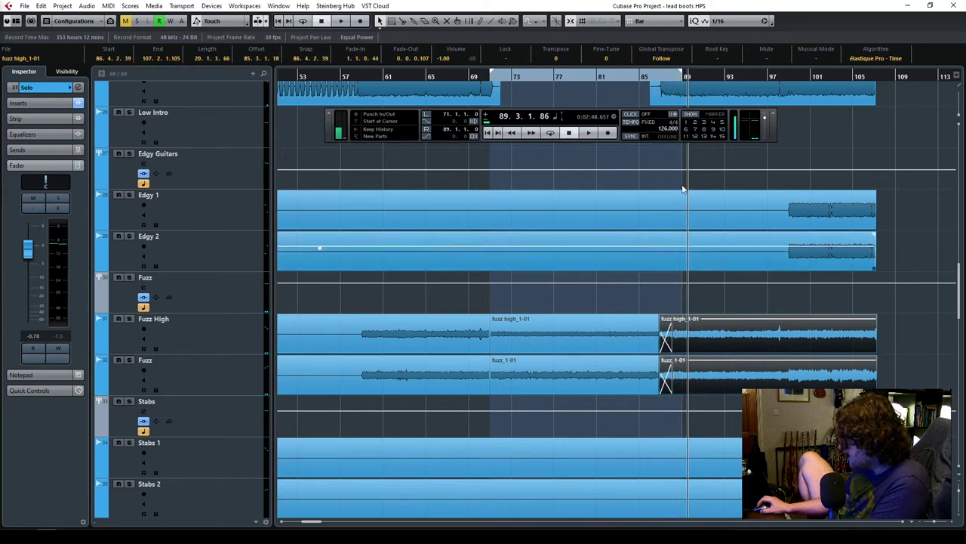
left_click(636, 81)
key("space")
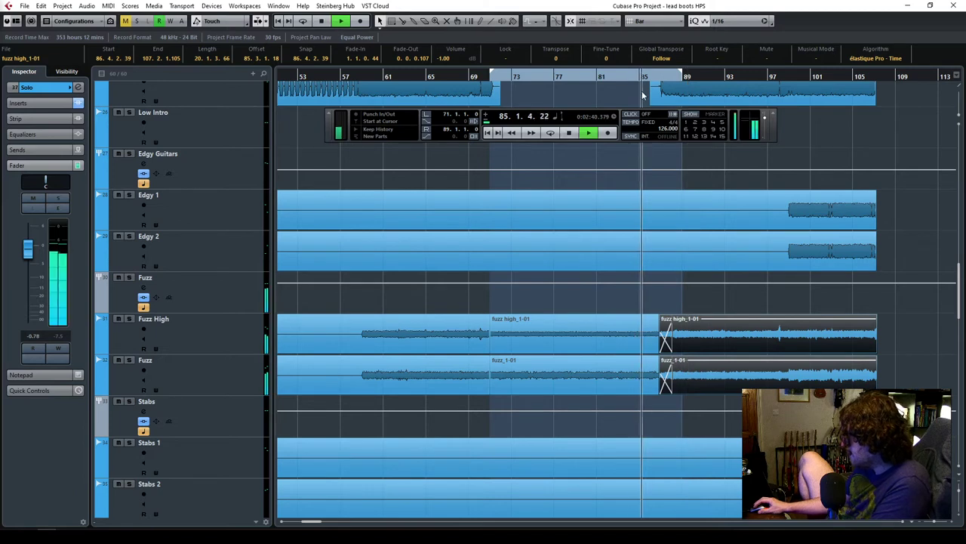
Play the solo in the full mix from bar 70 and set the Solo group fader to 0.00 dB.
left_click(483, 78)
key("ctrl+shift+a")
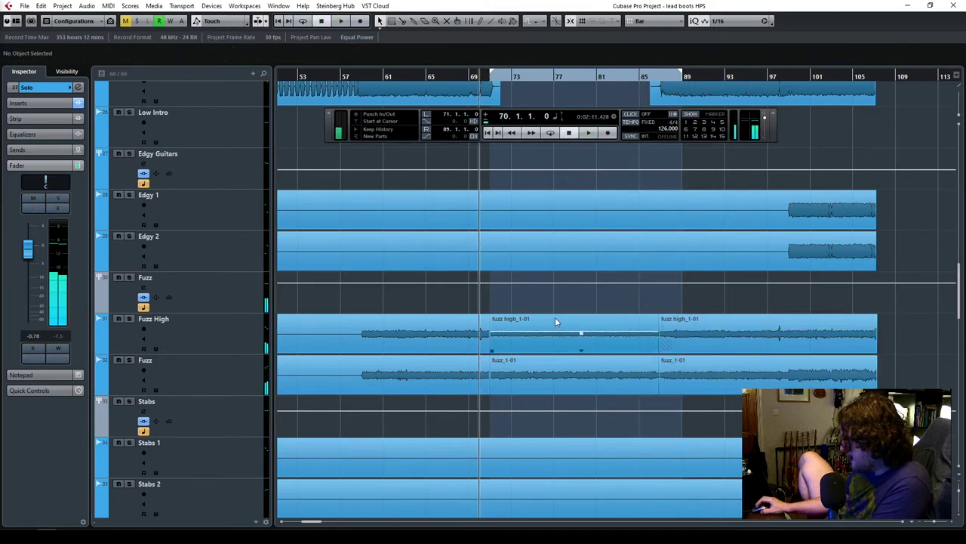
left_click(555, 381)
scroll(682, 449, "down", 10)
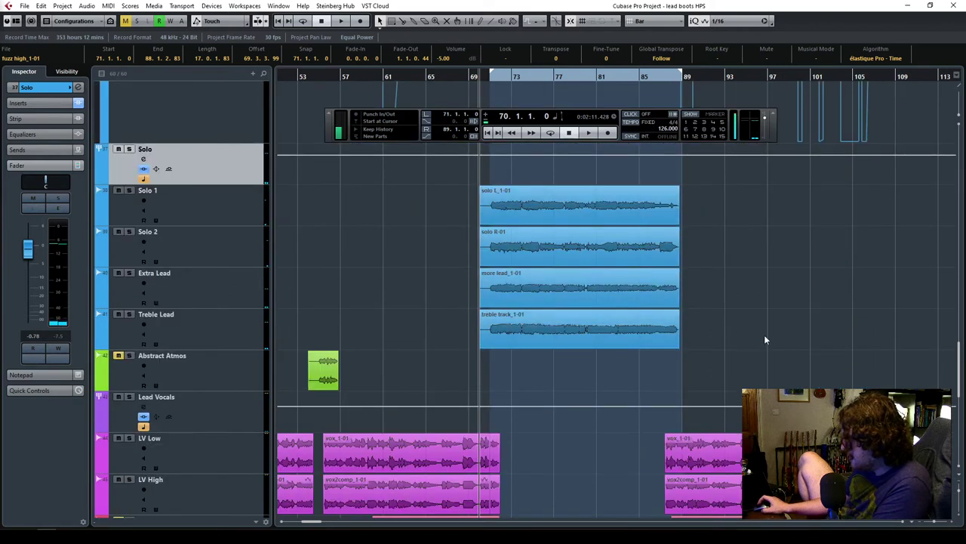
key("space")
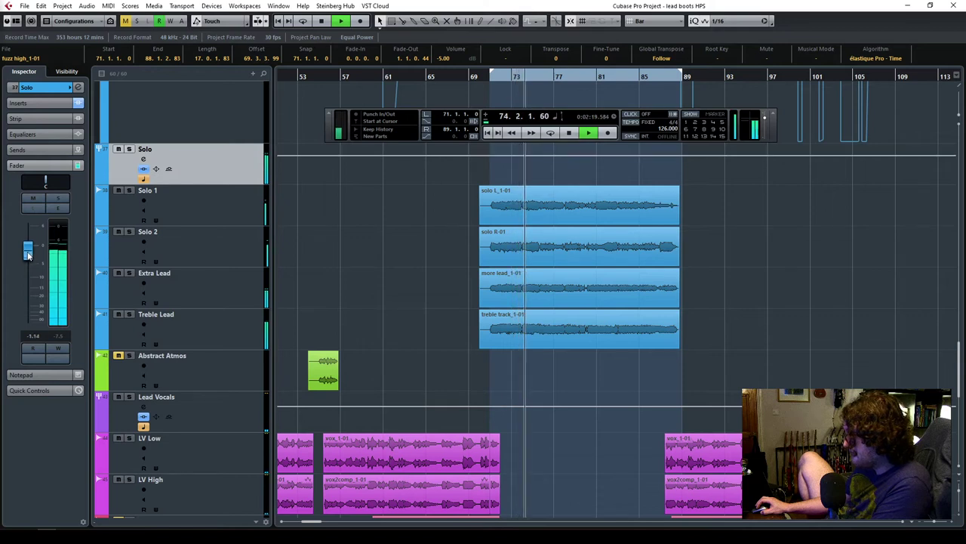
left_click(28, 249, "ctrl")
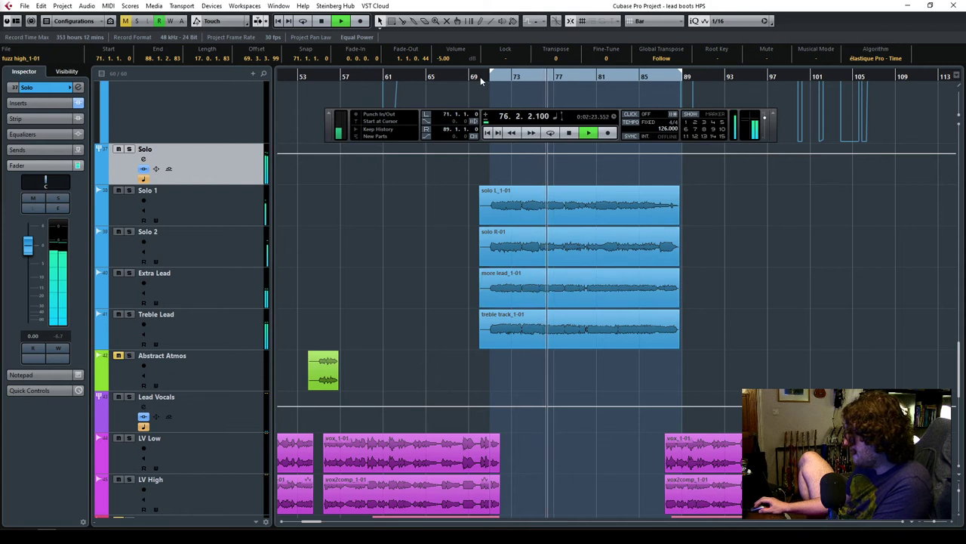
Raise the Extra Lead fader to -7.13 dB and replay the mix from bar 70 with the Fuzz tracks in view.
left_click(227, 296)
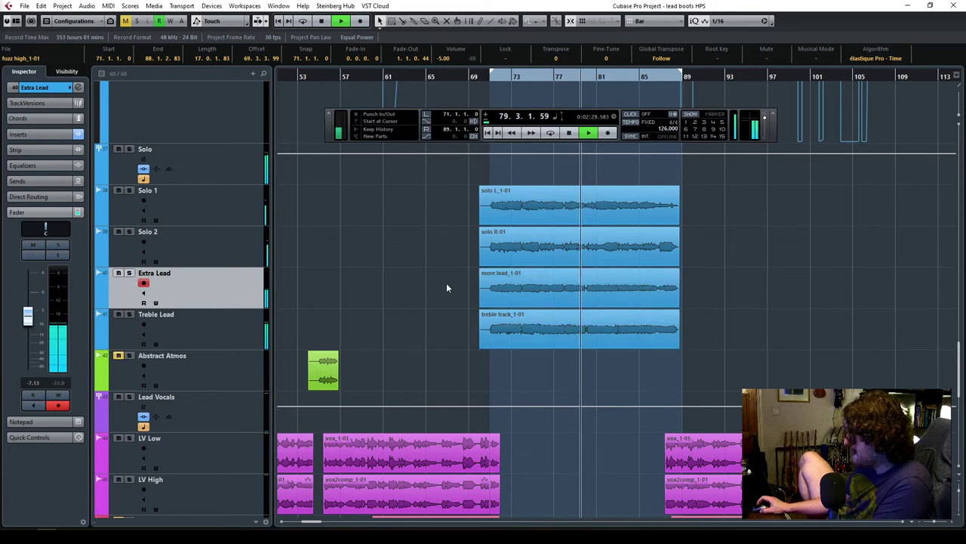
scroll(446, 285, "up", 2)
key("space")
left_click(482, 78)
scroll(556, 257, "up", 10)
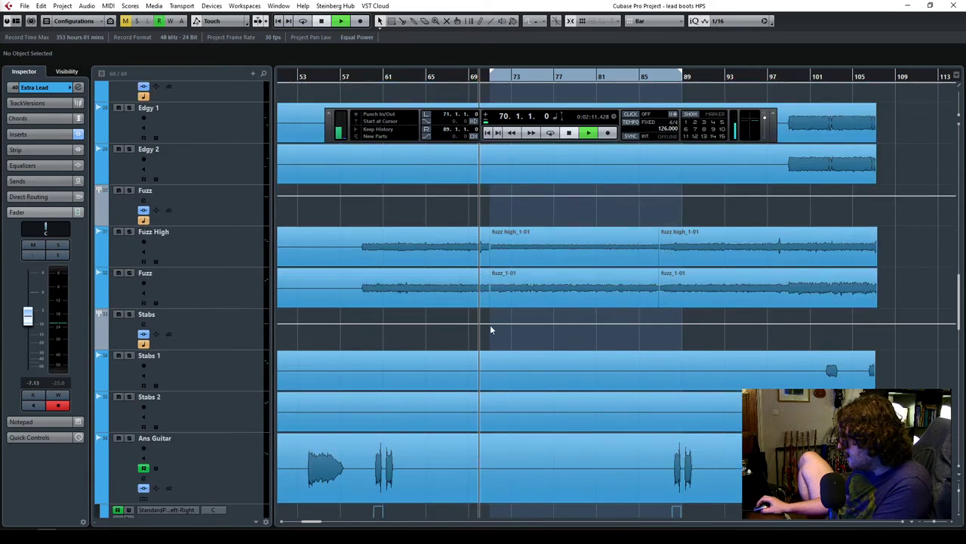
key("space")
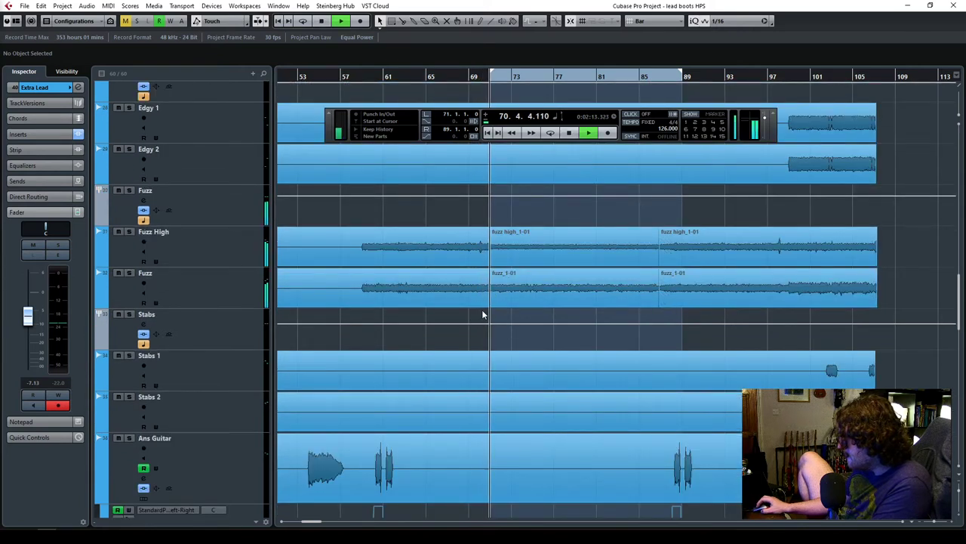
Crossfade the Fuzz High and Fuzz events at bar 71 and split the quieter section at bar 75, stopping playback.
left_click(519, 237)
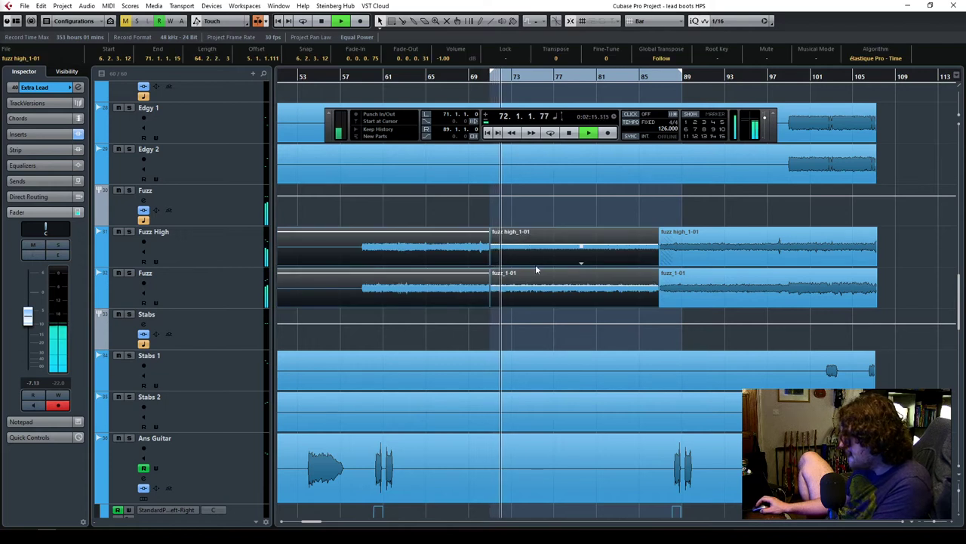
left_click(538, 314)
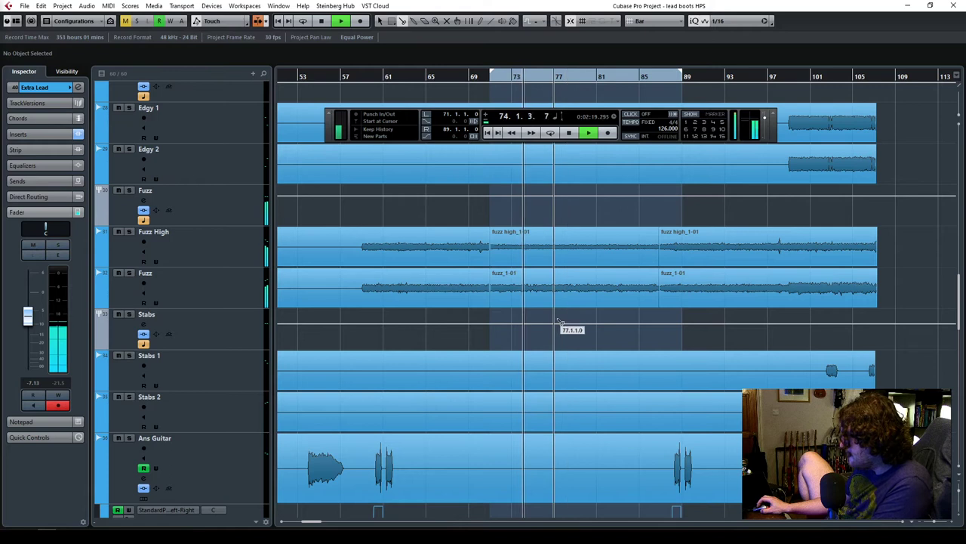
left_click(554, 253)
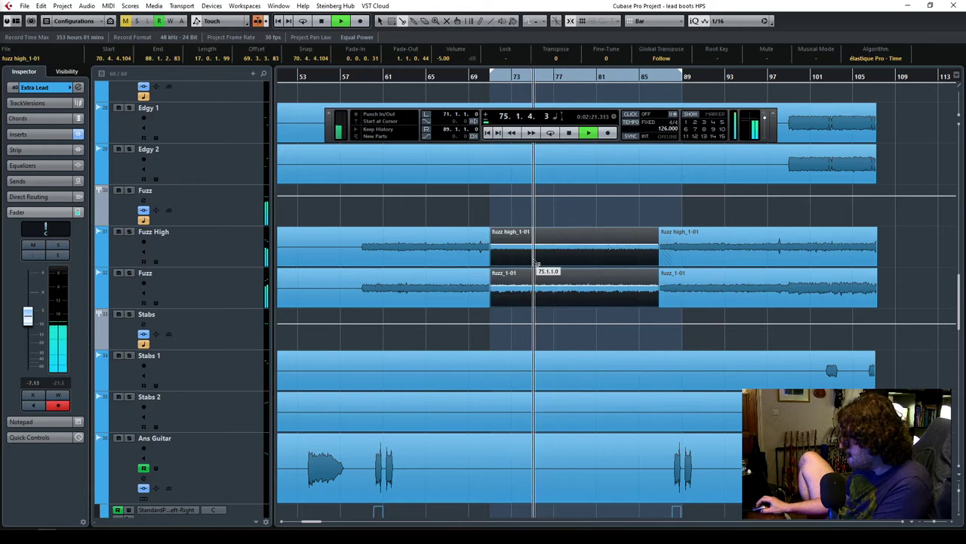
left_click(535, 258)
key("space")
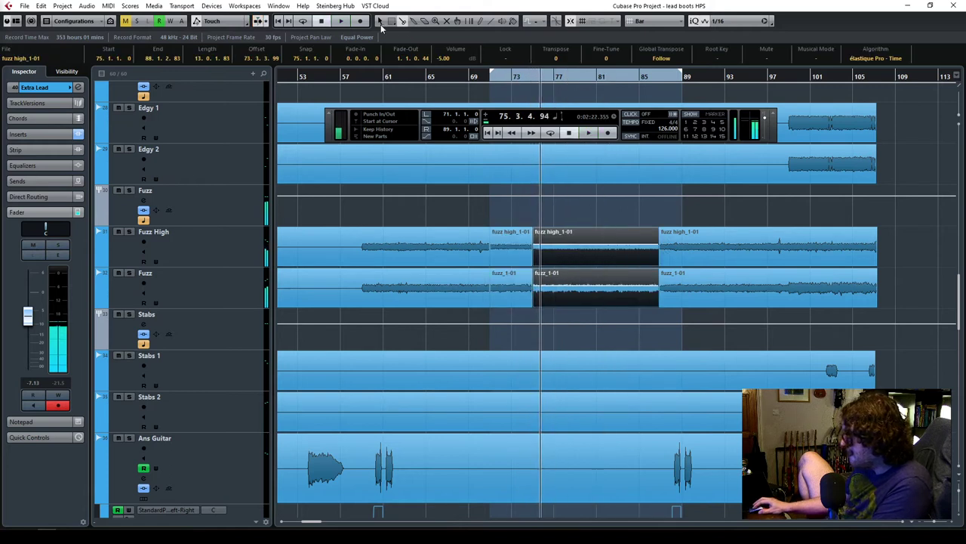
Set the volume of the Fuzz High and Fuzz events between bars 71 and 75 to -9.00 dB.
left_click(513, 291)
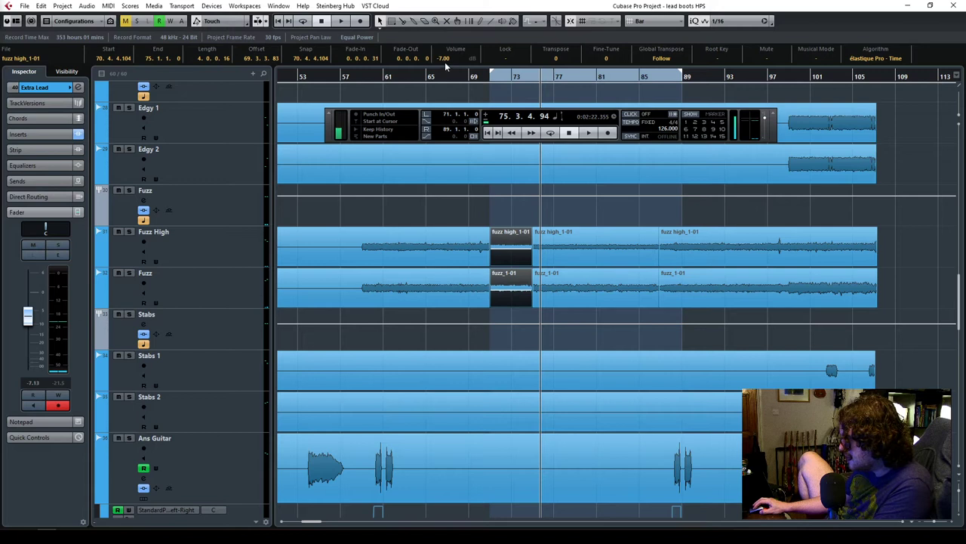
left_click_drag(484, 311, 555, 245)
left_click(516, 318)
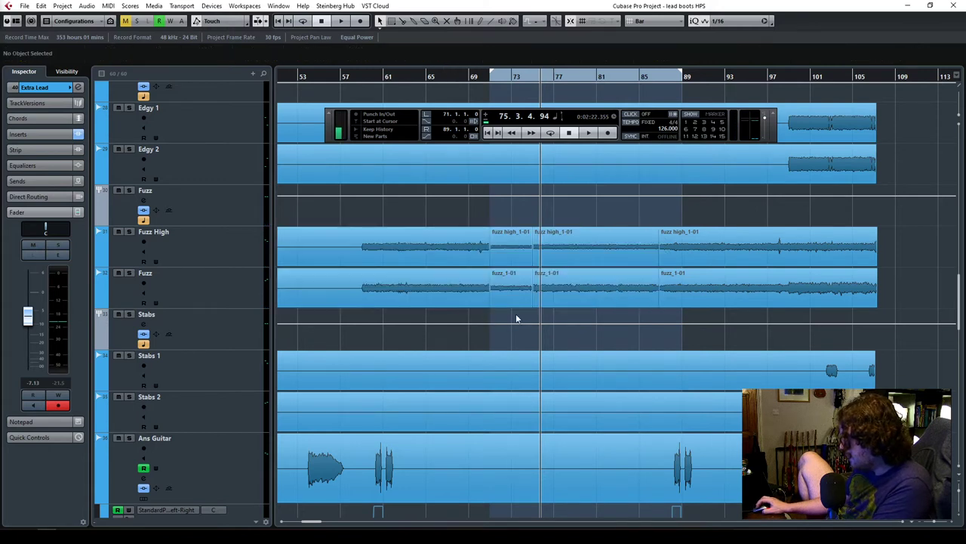
Extend the -9.00 dB Fuzz High and Fuzz events to bar 76 and crossfade them with the following section.
left_click_drag(519, 272, 549, 277)
left_click_drag(521, 319, 557, 257)
key("x")
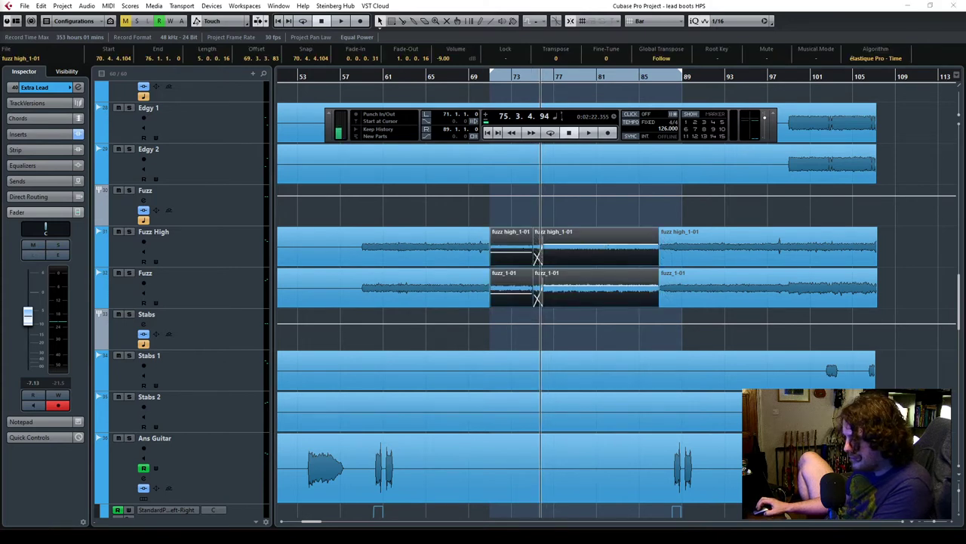
left_click(544, 224)
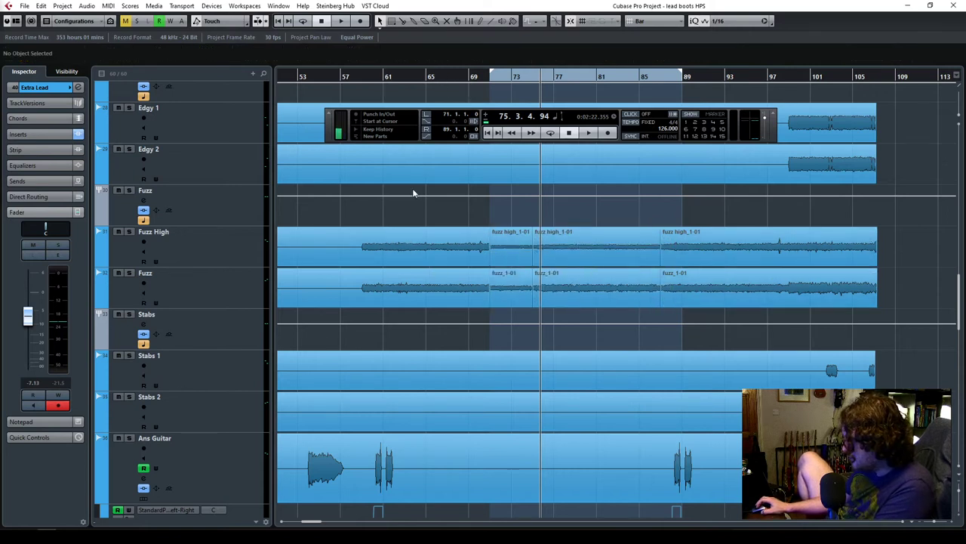
Check the insert effects on the Fuzz group and on the Fuzz High and Fuzz tracks.
left_click(227, 210)
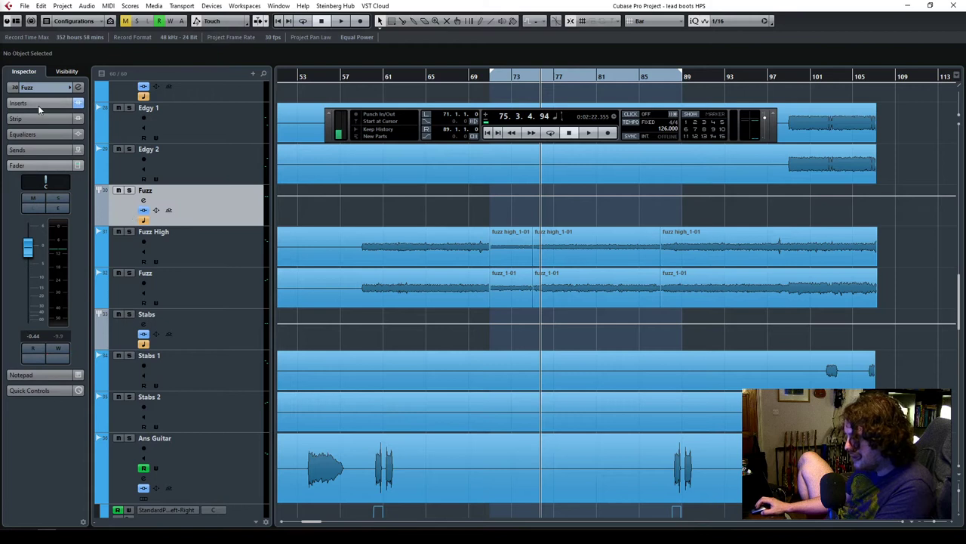
left_click(41, 103)
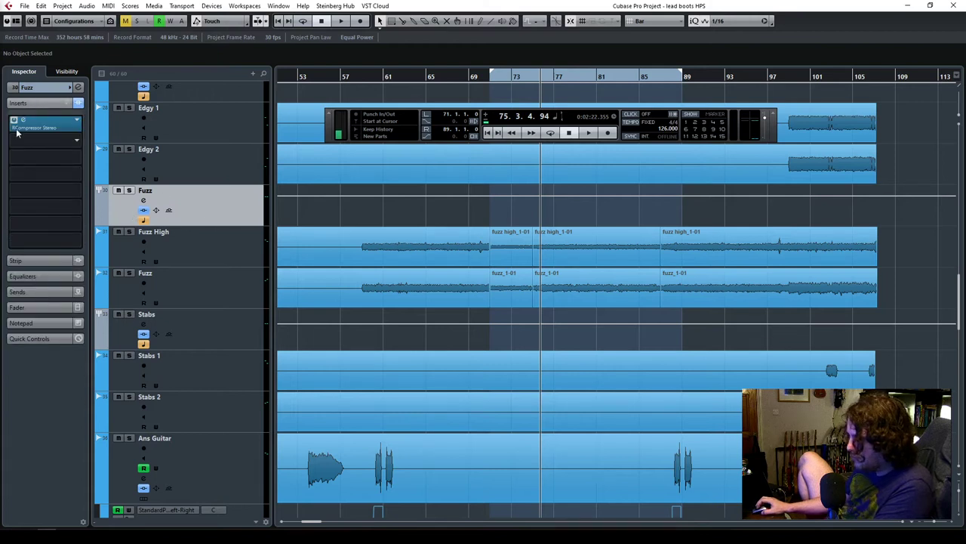
left_click(221, 251)
left_click(41, 133)
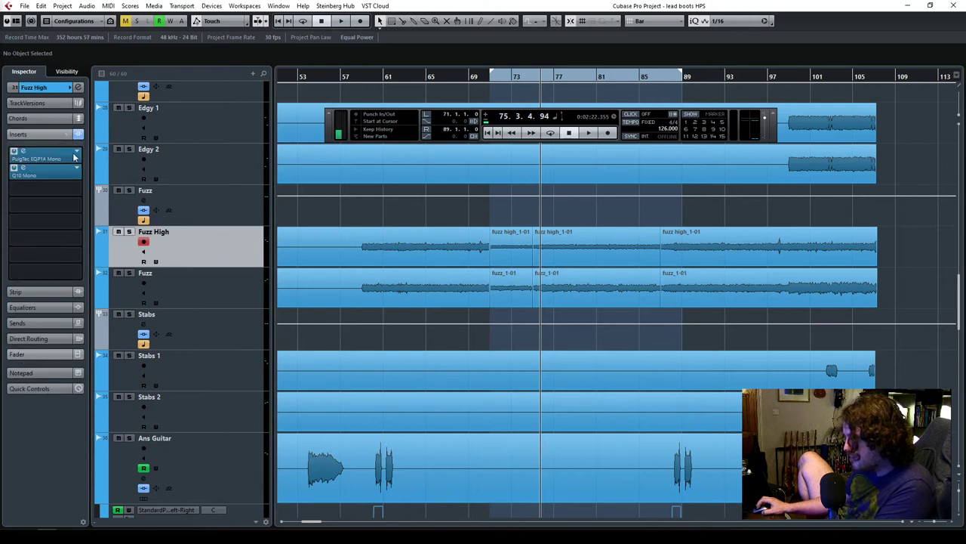
left_click(237, 283)
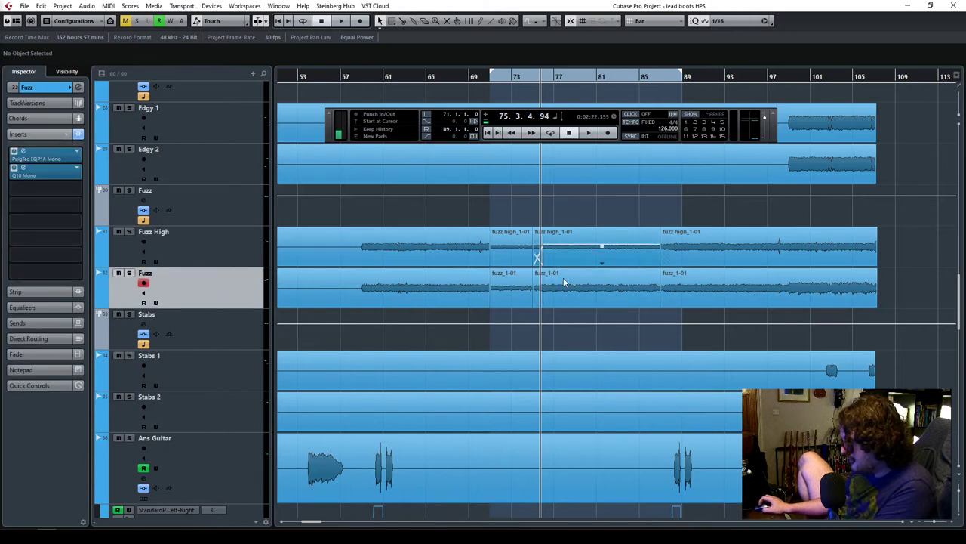
Replay the mix from bar 69 and lower the Treble Lead fader to -2.46 dB.
left_click_drag(352, 79, 361, 78)
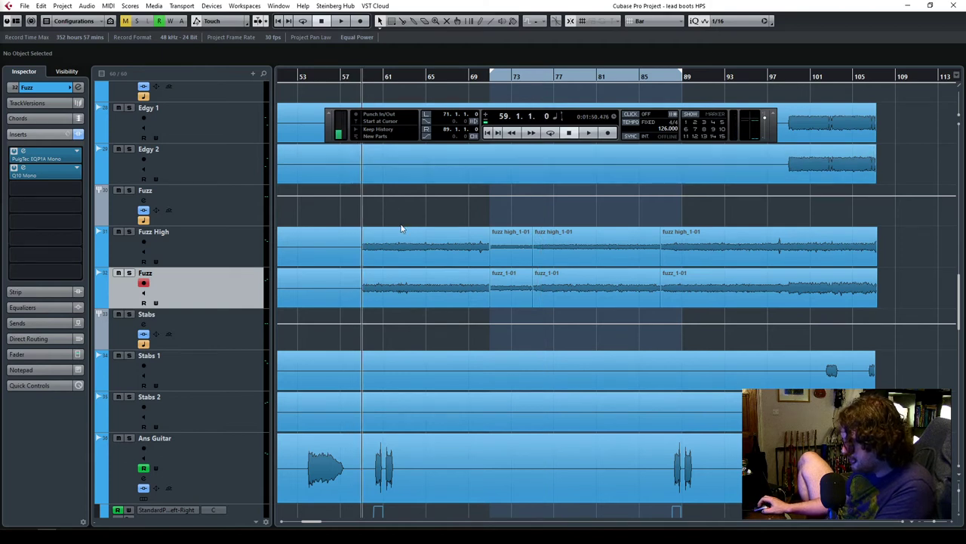
key("space")
left_click(472, 82)
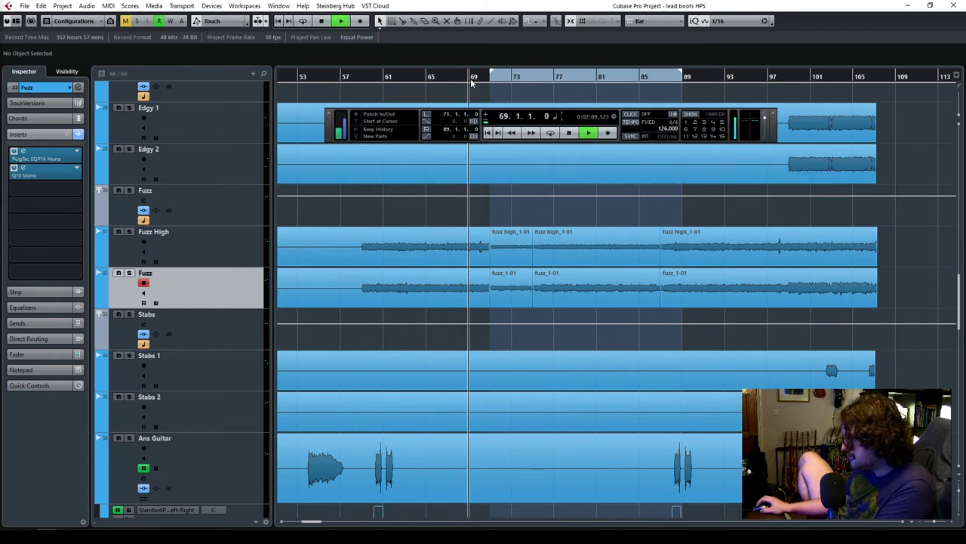
scroll(530, 320, "down", 8)
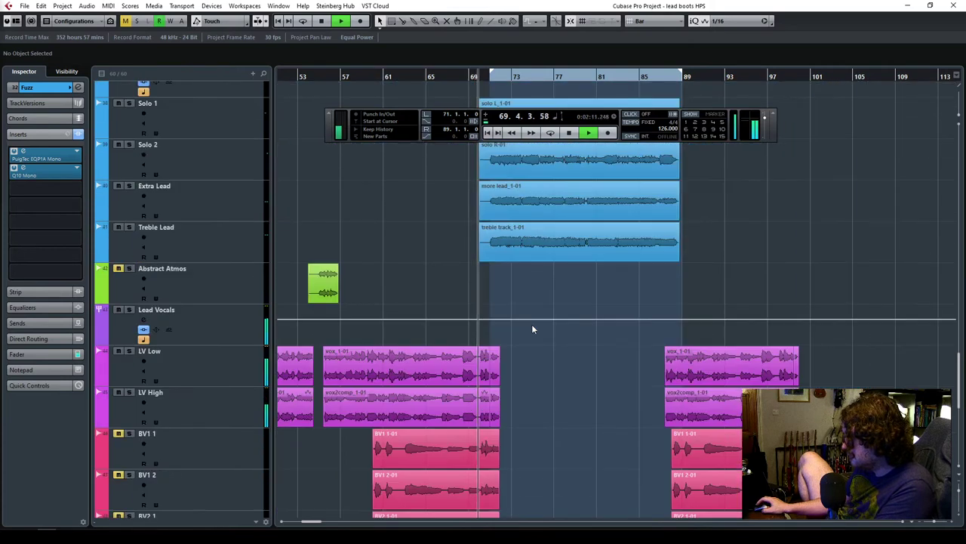
scroll(532, 328, "up", 2)
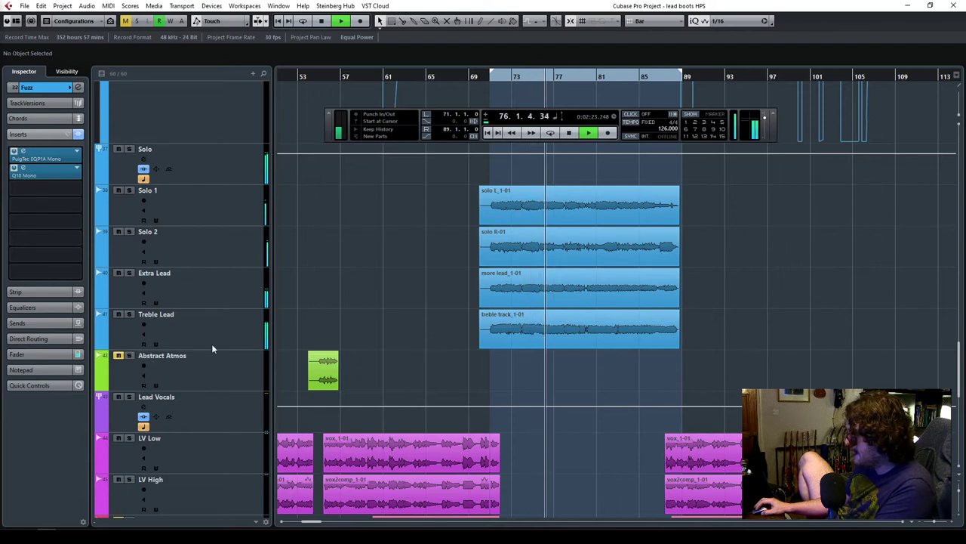
left_click(178, 336)
left_click(26, 356)
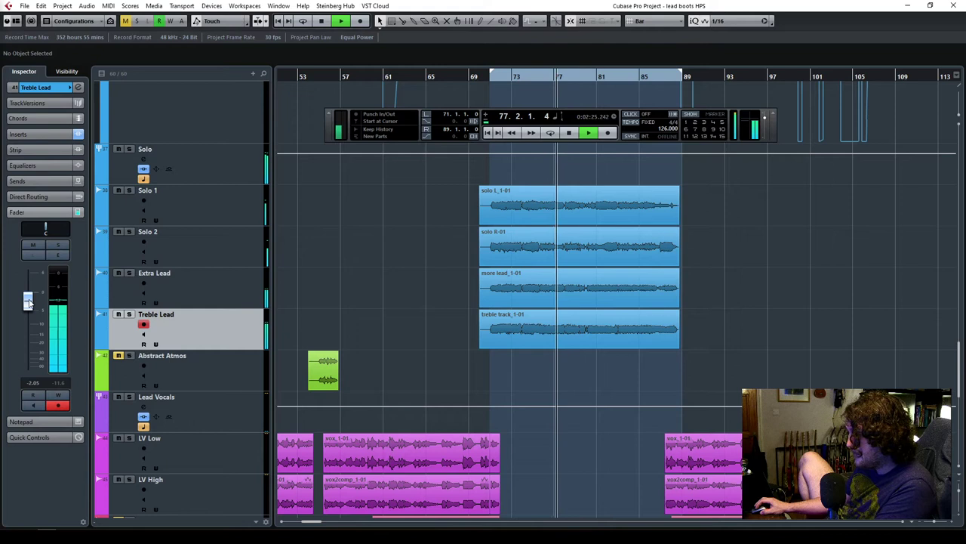
left_click_drag(28, 301, 28, 303)
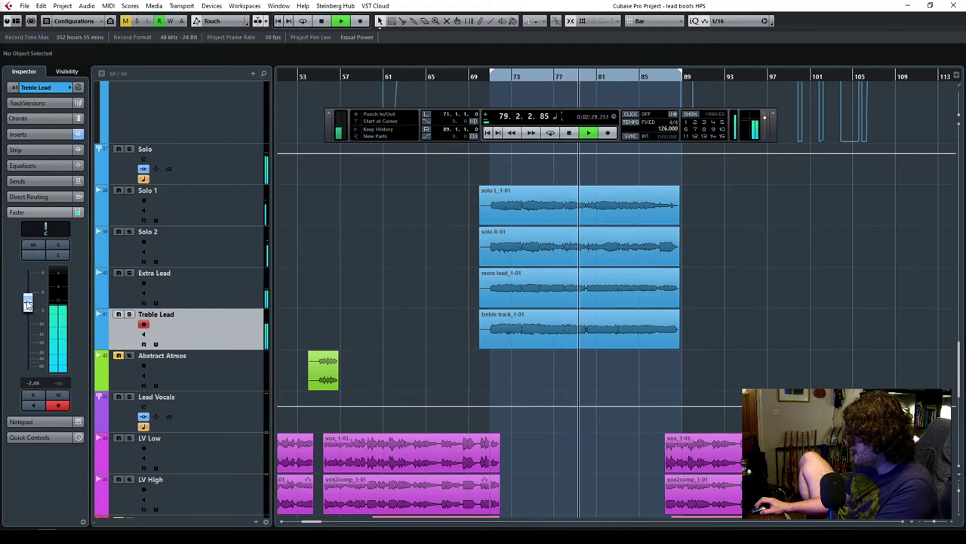
Select the Extra Lead track and review the guitar and vocal tracks while the solo plays through bar 88, stopping playback there.
left_click(217, 290)
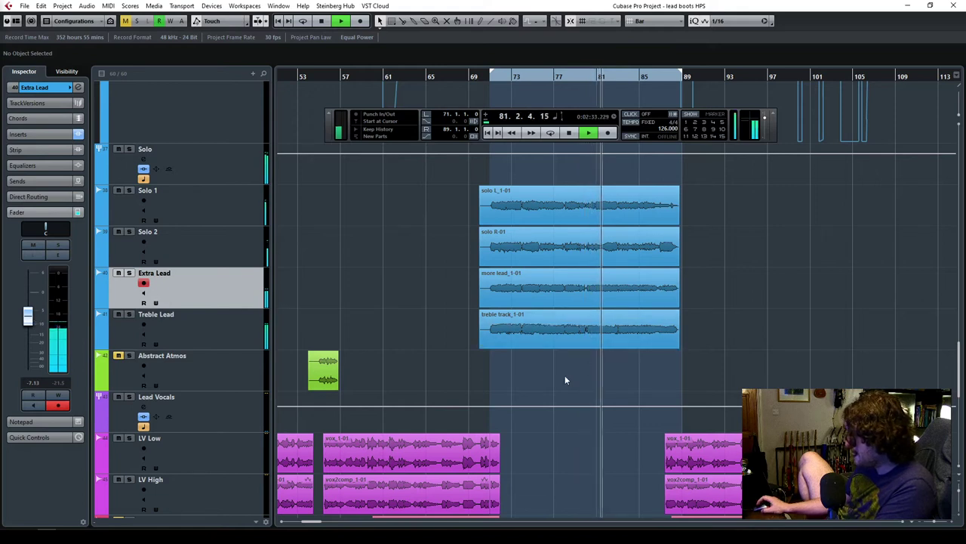
scroll(578, 383, "up", 3)
scroll(578, 385, "up", 3)
scroll(578, 385, "down", 6)
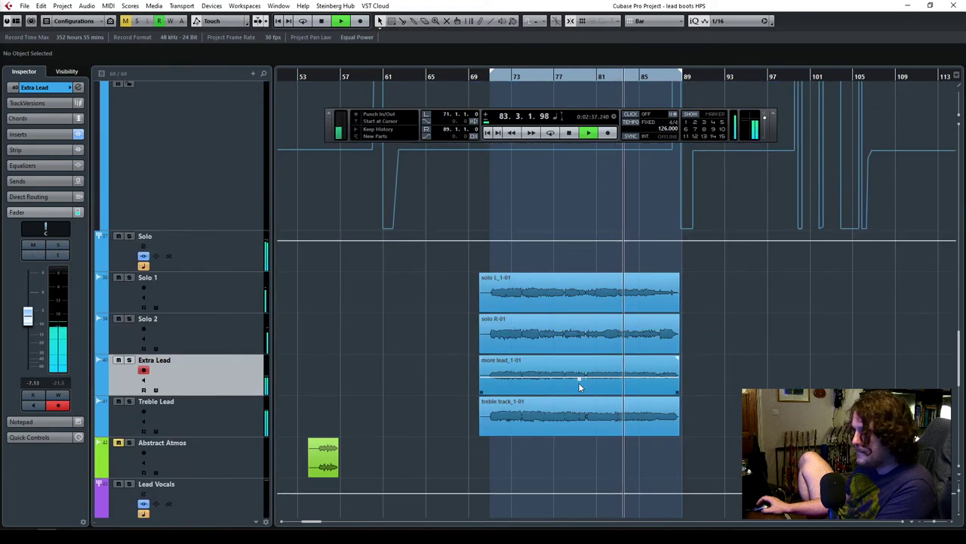
scroll(579, 383, "up", 6)
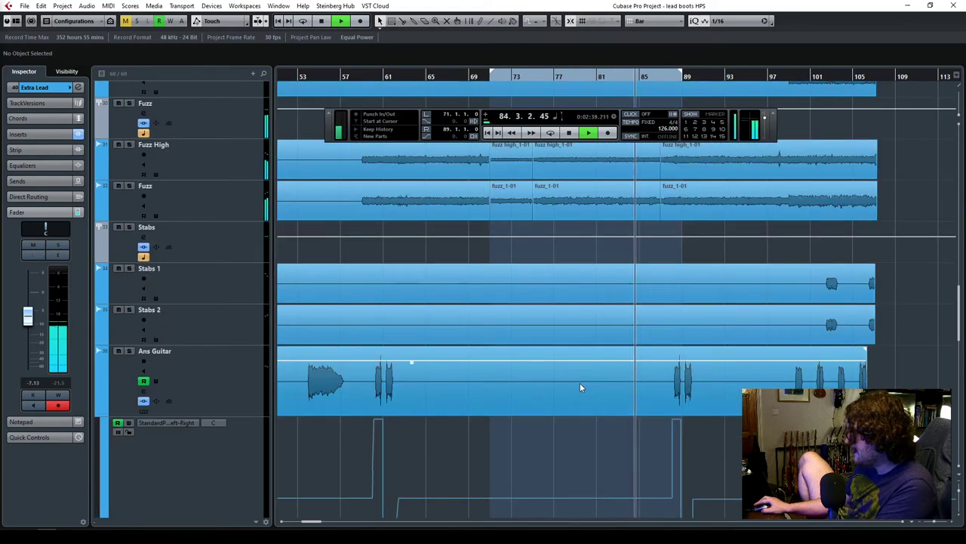
scroll(580, 383, "down", 6)
scroll(579, 383, "up", 2)
scroll(580, 383, "down", 3)
scroll(580, 383, "up", 2)
scroll(580, 383, "down", 6)
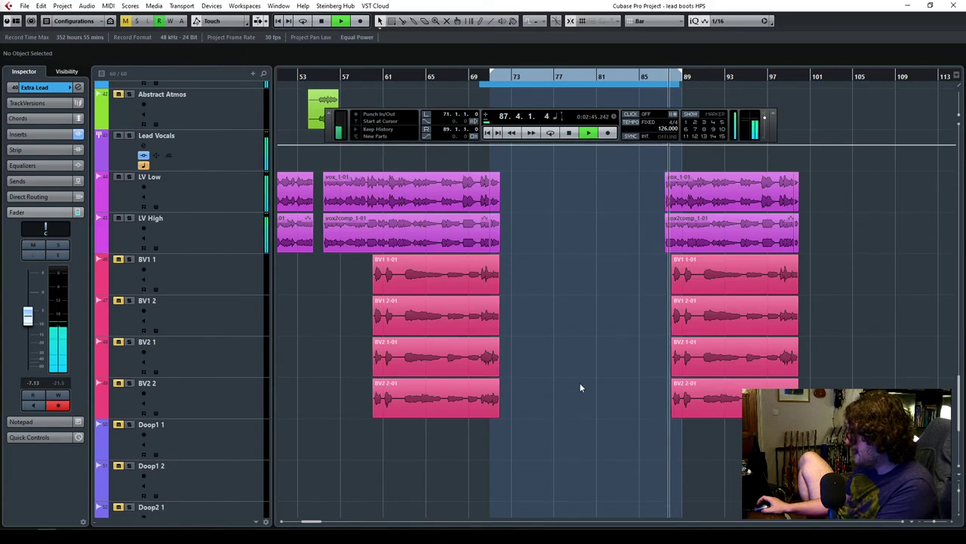
scroll(579, 383, "up", 6)
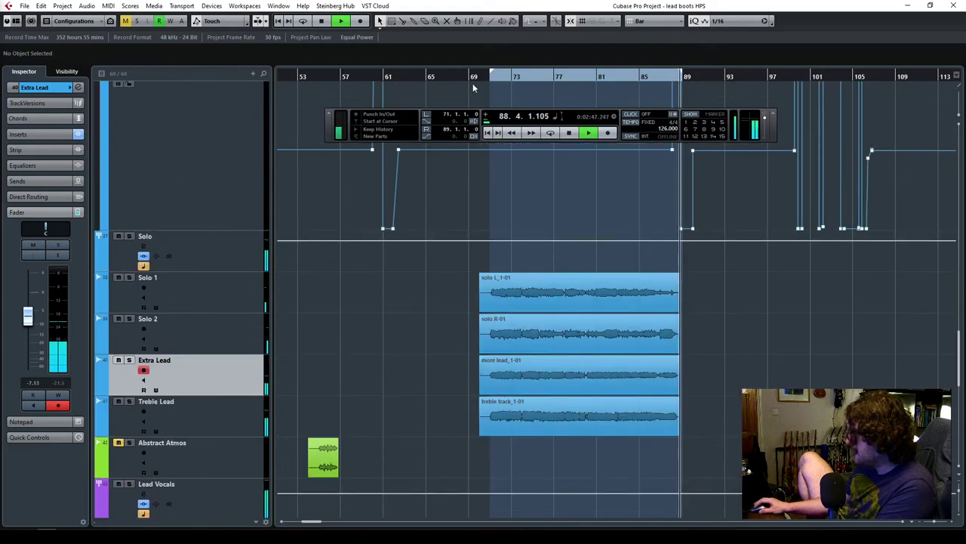
key("space")
Enlarge the Solo group track to expose its volume automation and replay the mix from bar 69.
left_click(465, 76)
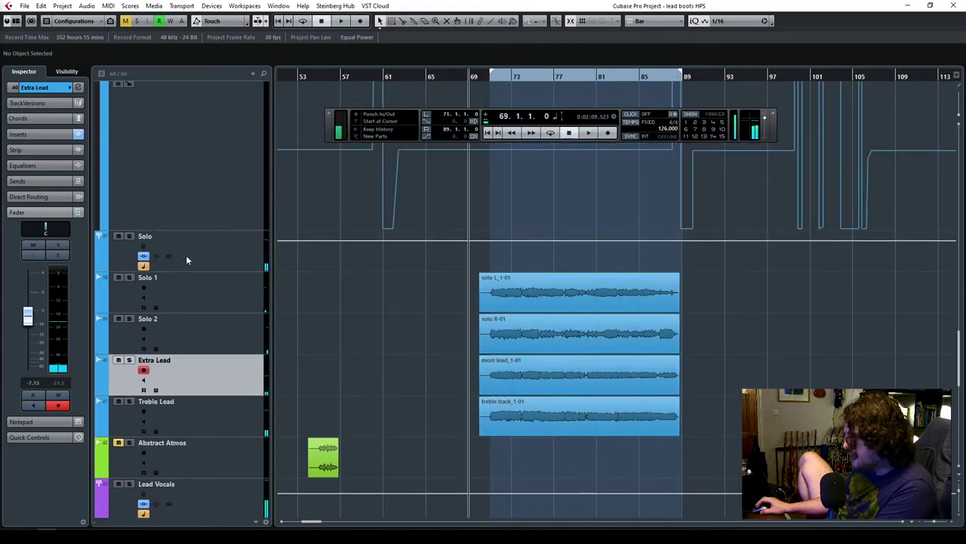
left_click(215, 268)
left_click_drag(215, 270, 215, 341)
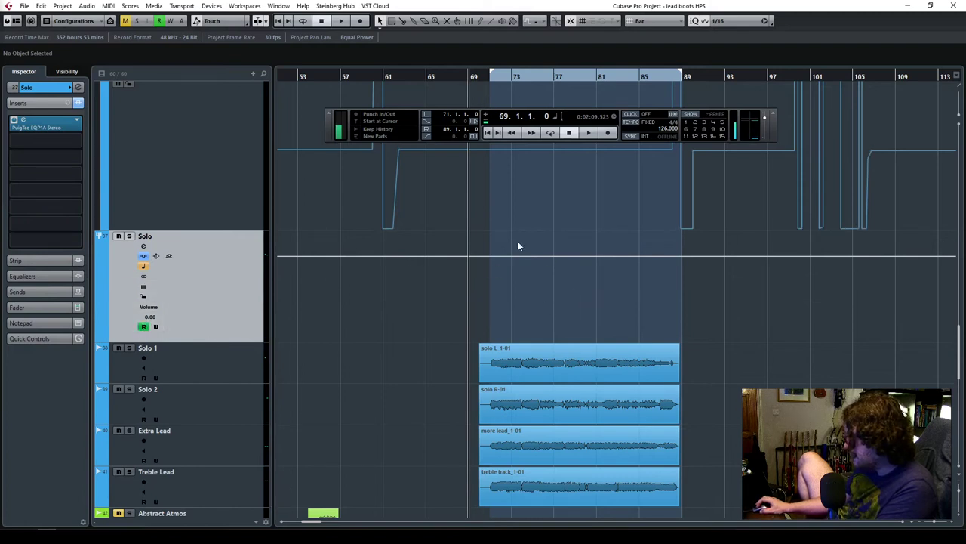
key("space")
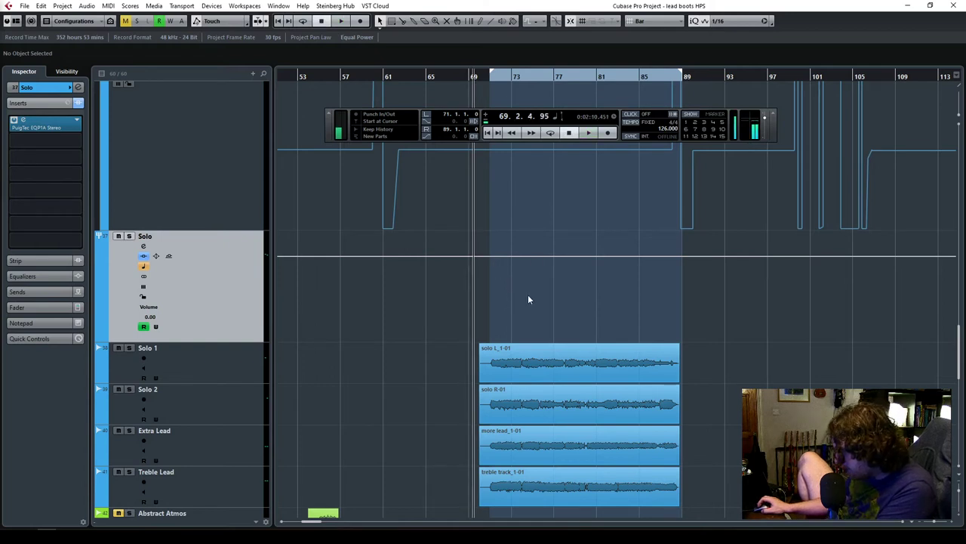
key("space")
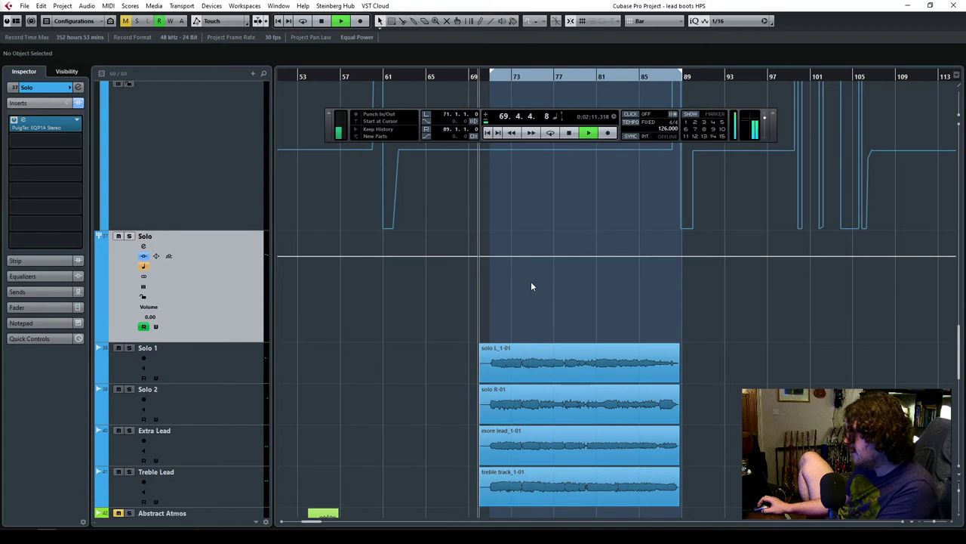
Add Solo volume automation points holding 0.00 from bar 71 to bar 77 and dropping to -1.07 at bar 79, replaying the solo.
left_click(496, 257)
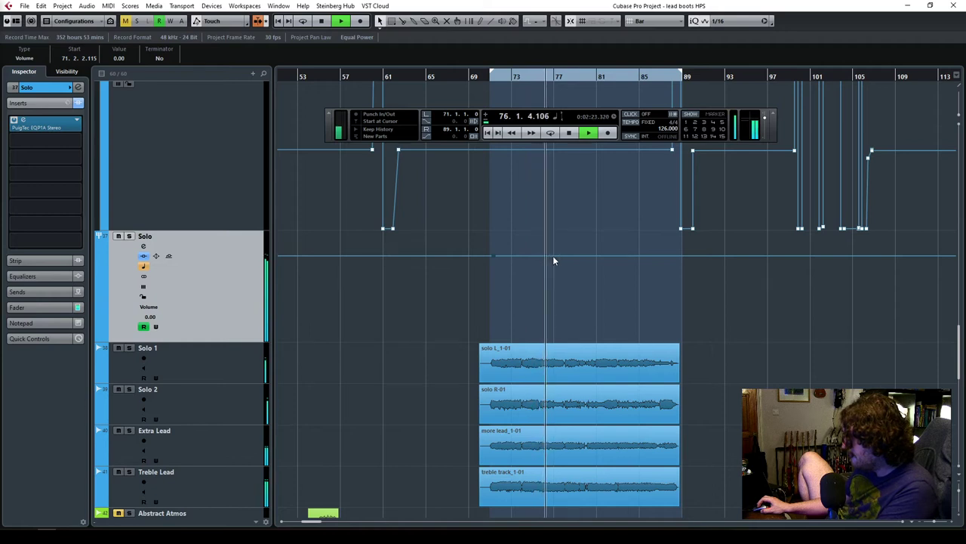
left_click_drag(579, 260, 575, 266)
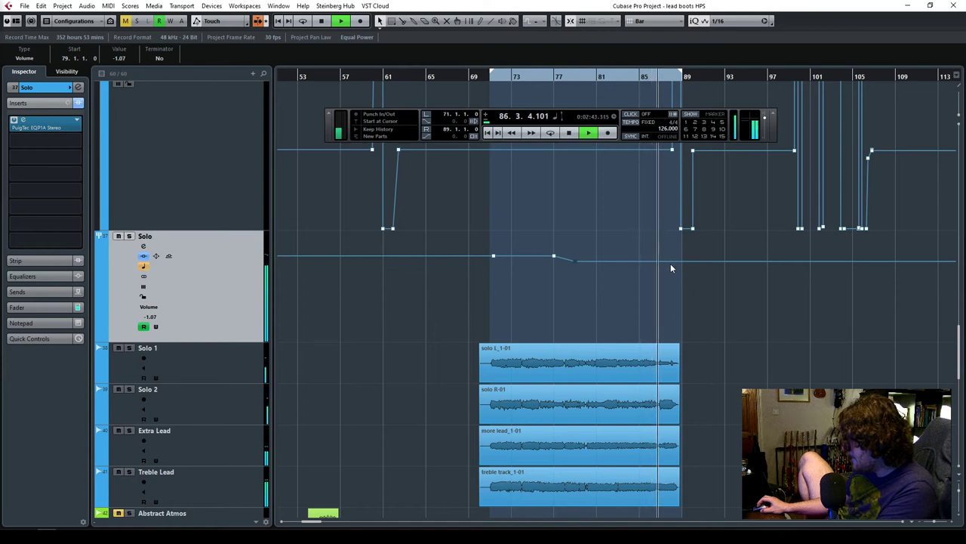
left_click(484, 77)
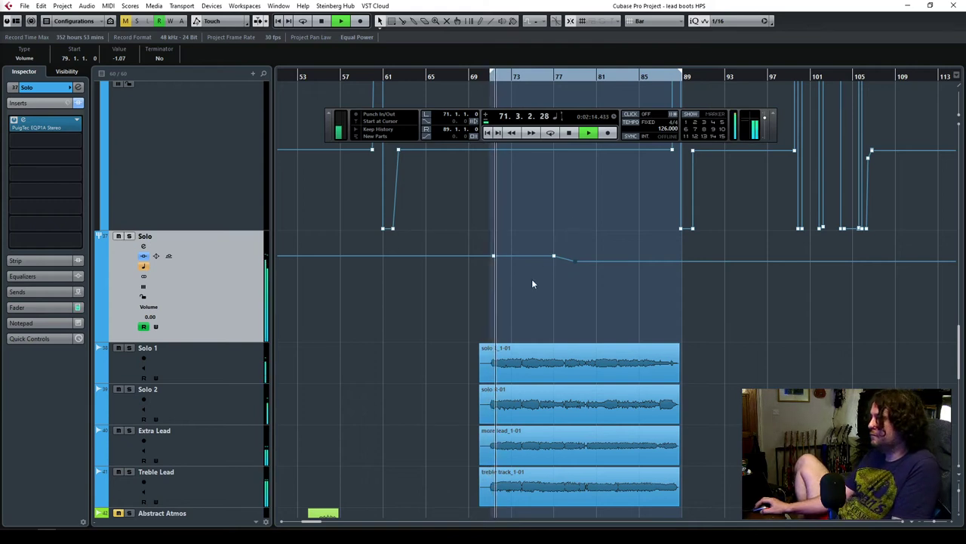
Lower the three Solo volume automation points together, placing the first at bar 71 with a value of -0.37.
left_click(516, 264)
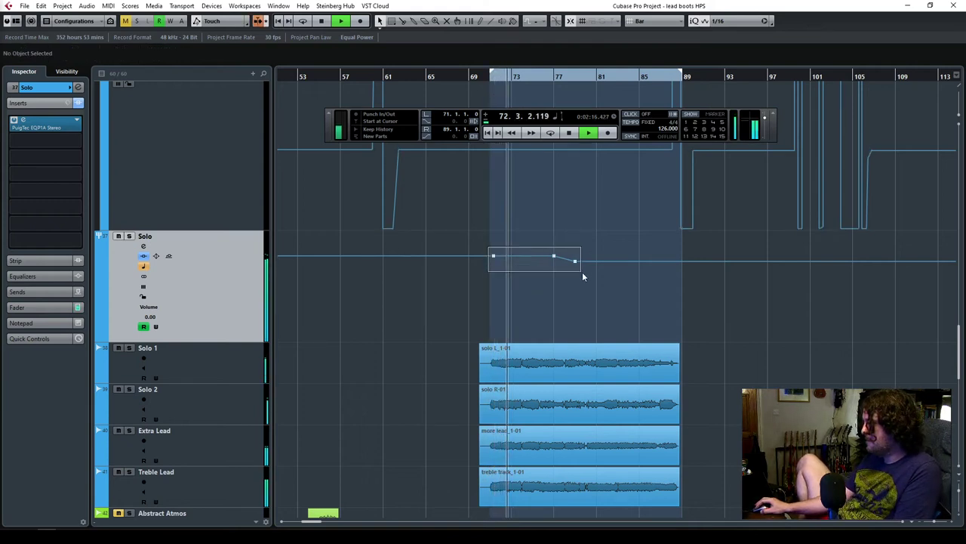
left_click_drag(582, 271, 582, 272)
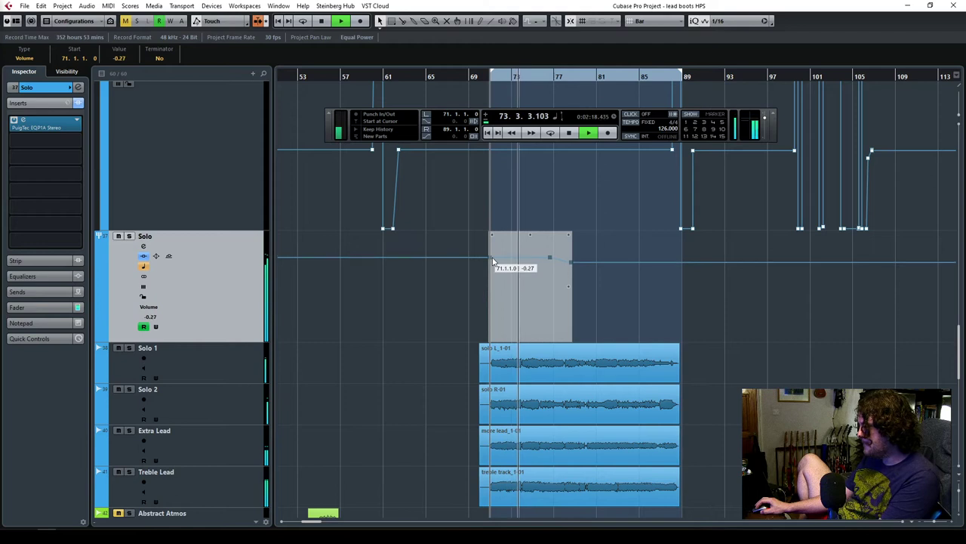
left_click_drag(493, 261, 495, 262)
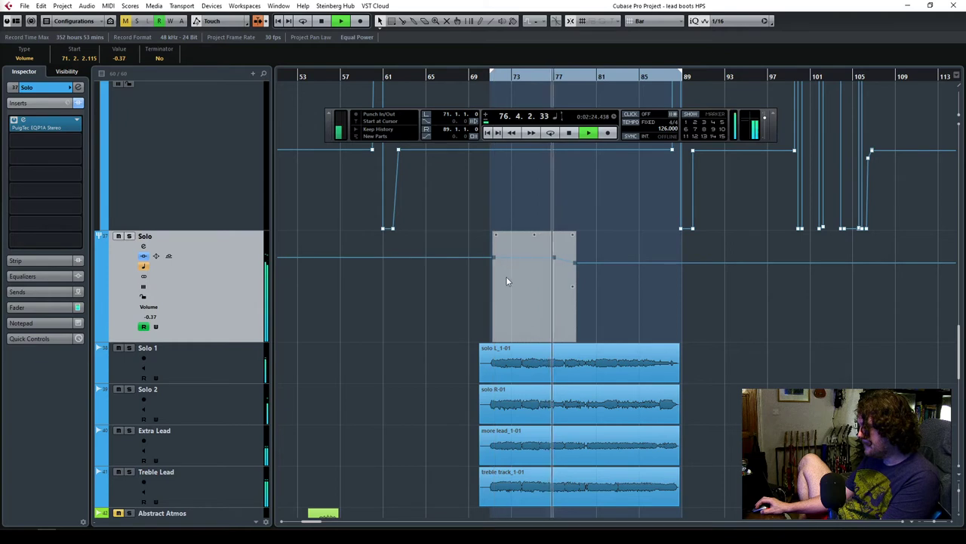
key("ctrl+z")
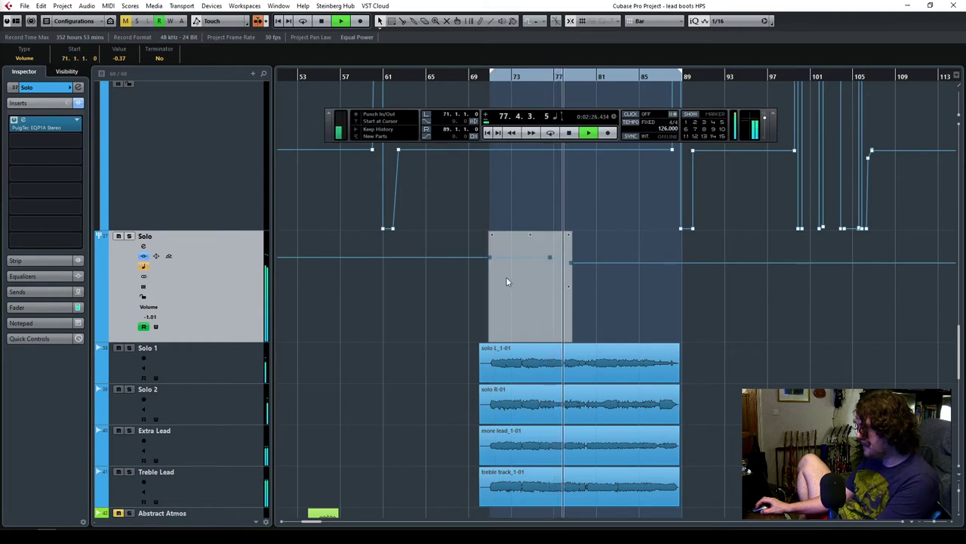
left_click(621, 289)
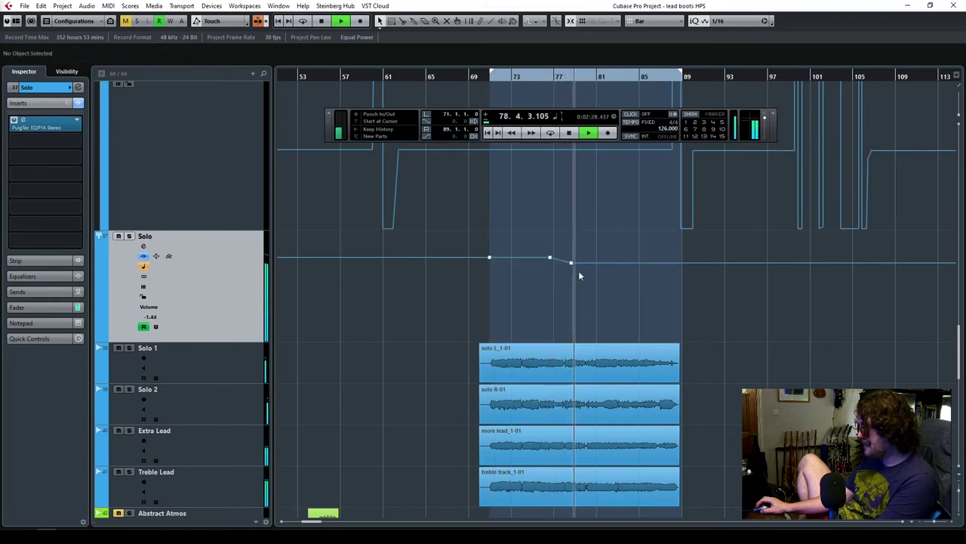
Move the last Solo volume automation point to bar 79 at -1.44 and listen to the end of the solo.
left_click(570, 262)
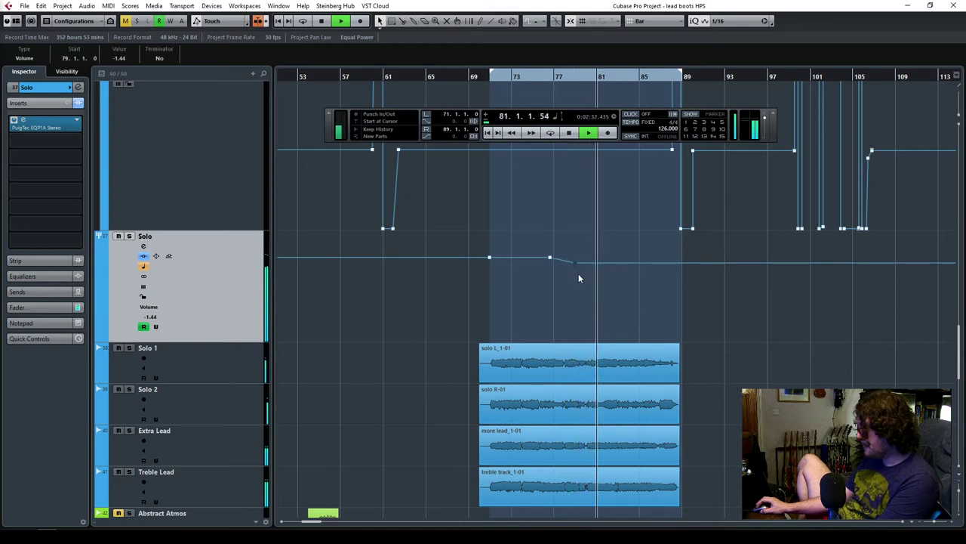
left_click(579, 276)
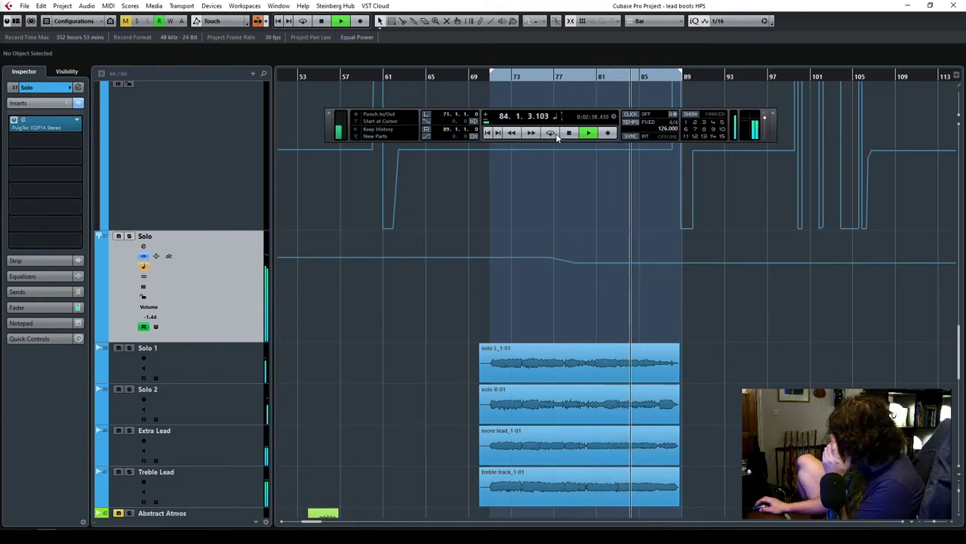
mouse_move(552, 149)
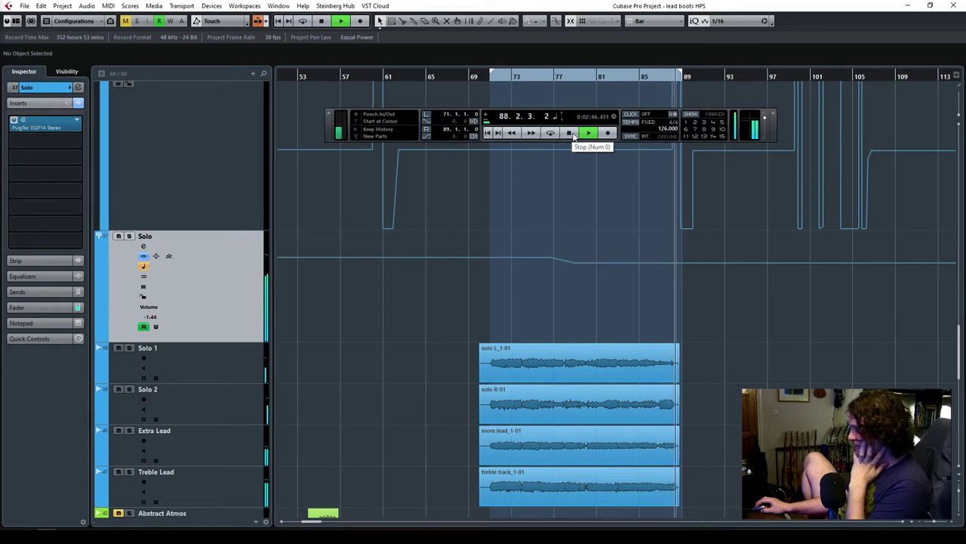
left_click(573, 134)
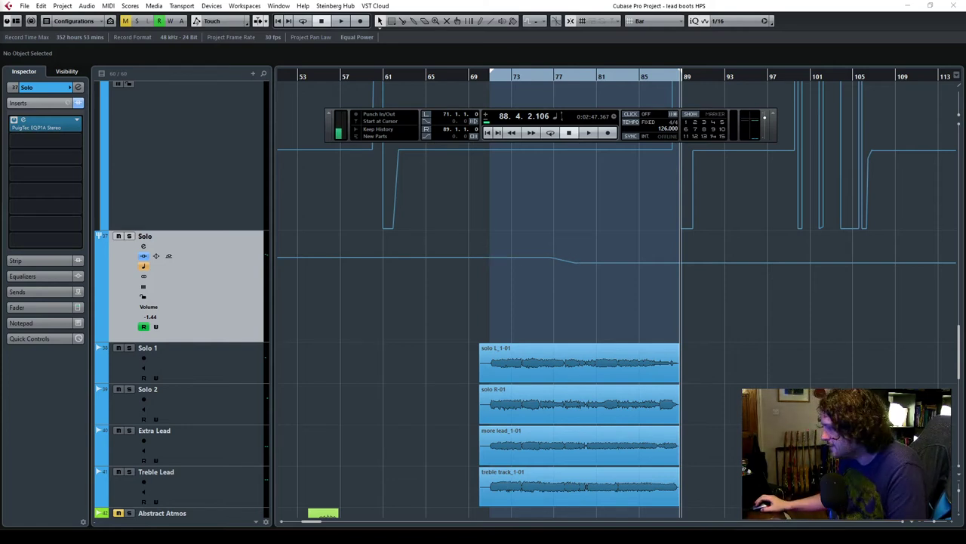
Zoom out the project and shrink the track heights for an overview of the whole song's guitar and vocal tracks.
key("g")
key("g")
key("g")
key("g")
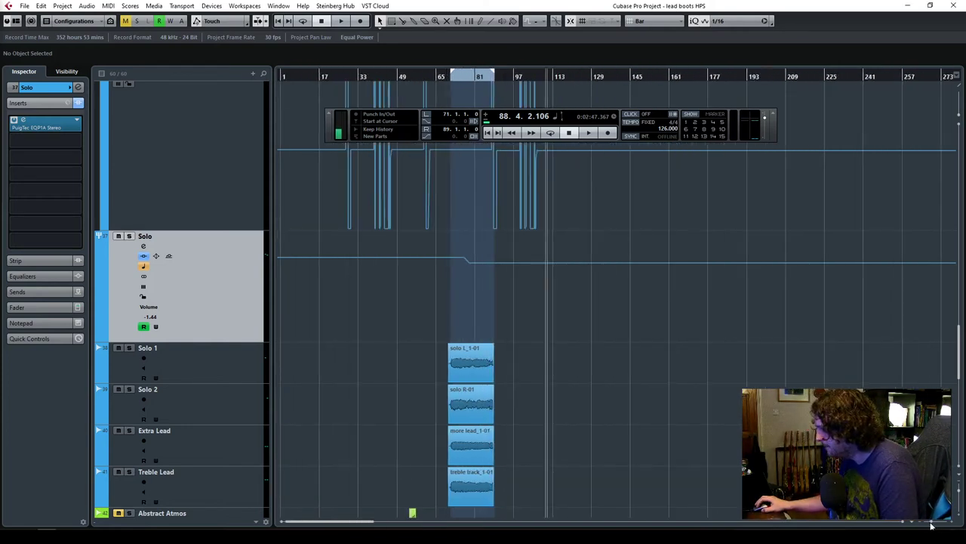
left_click_drag(960, 494, 961, 489)
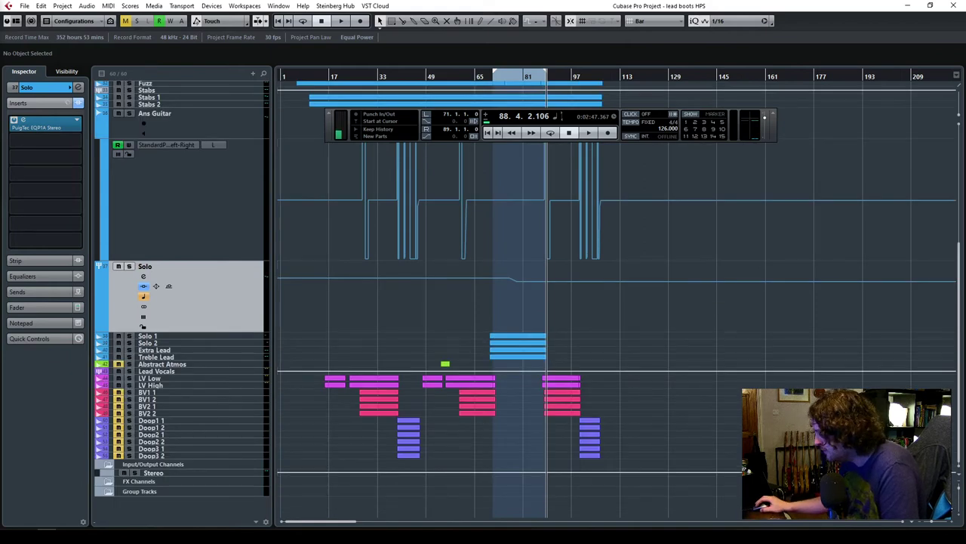
left_click(960, 516)
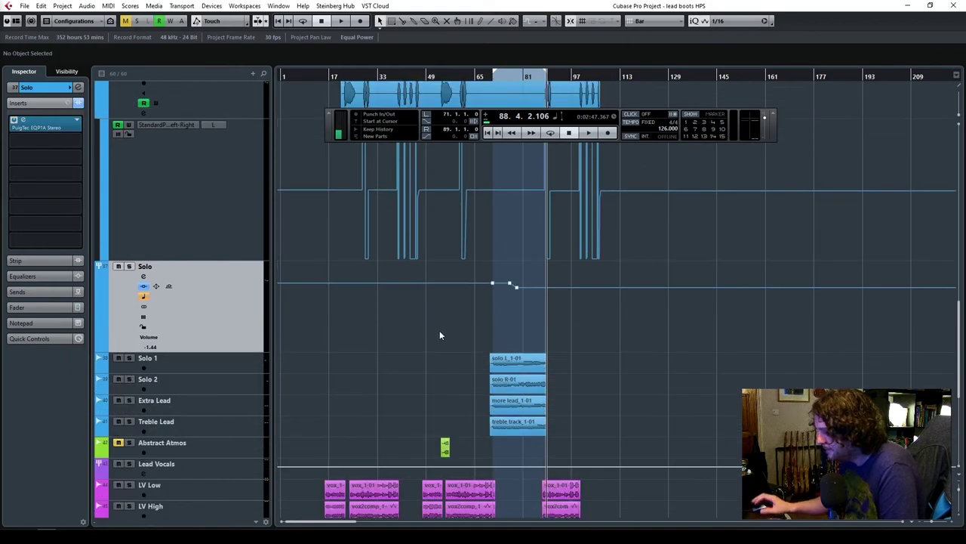
key("shift+g")
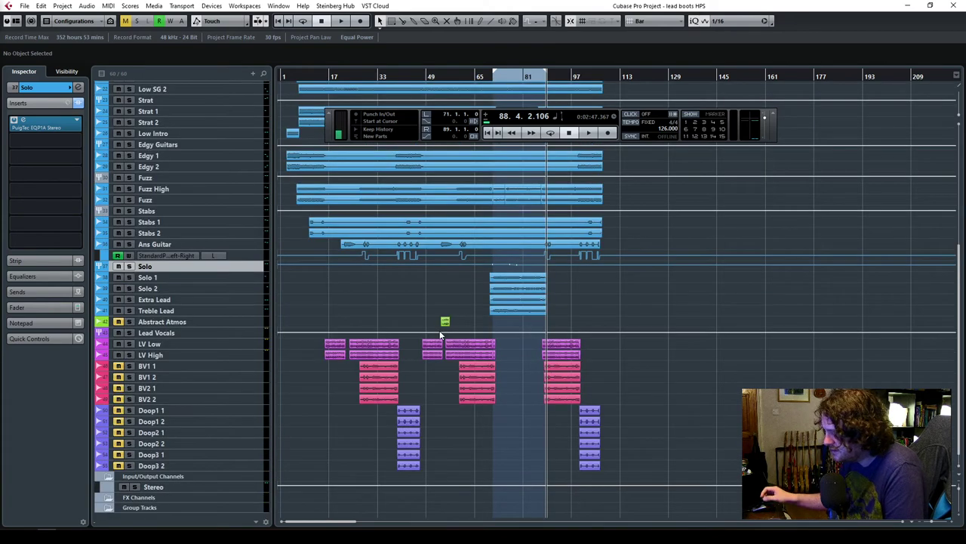
Hide the automation lane under Ans Guitar and collapse the enlarged Solo group track to minimum height.
left_click(99, 247)
left_click(98, 252)
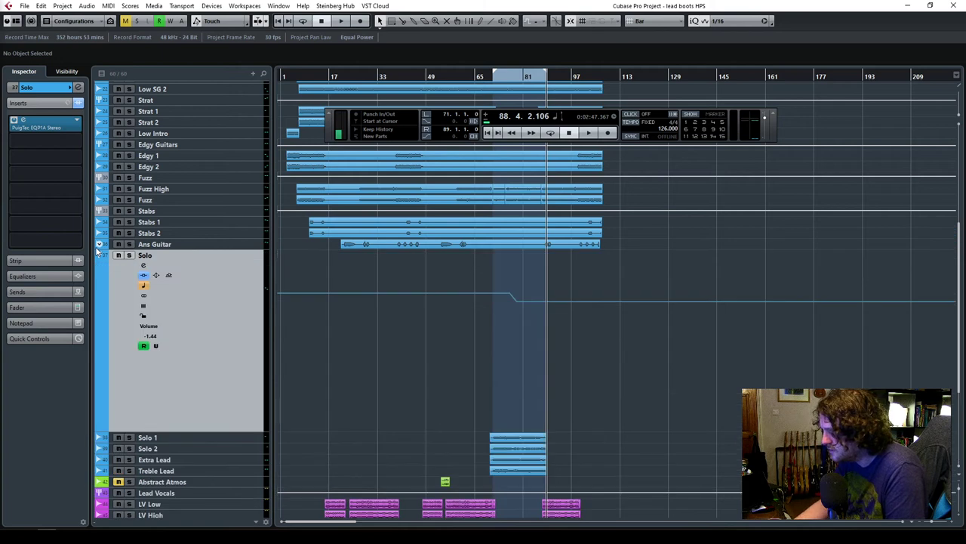
left_click(98, 250)
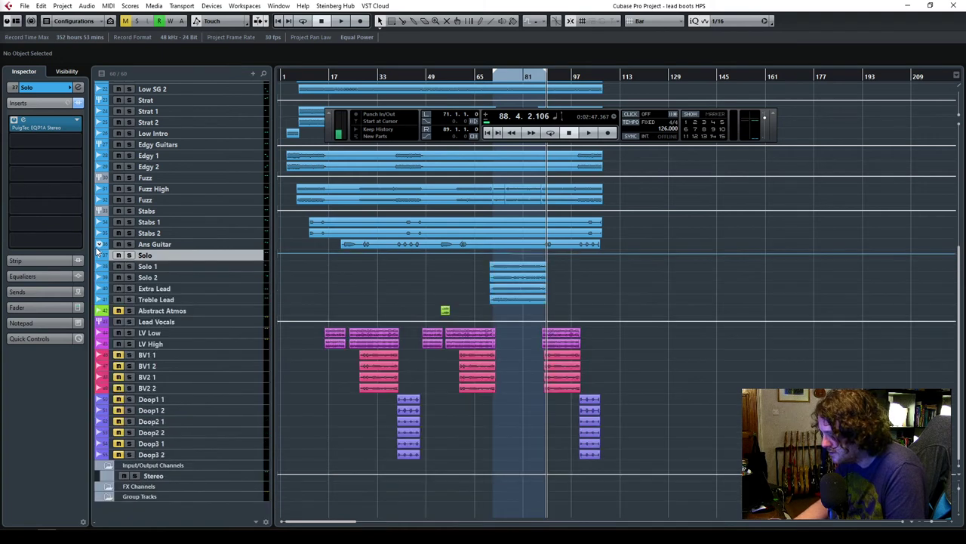
left_click(961, 518)
left_click(241, 284)
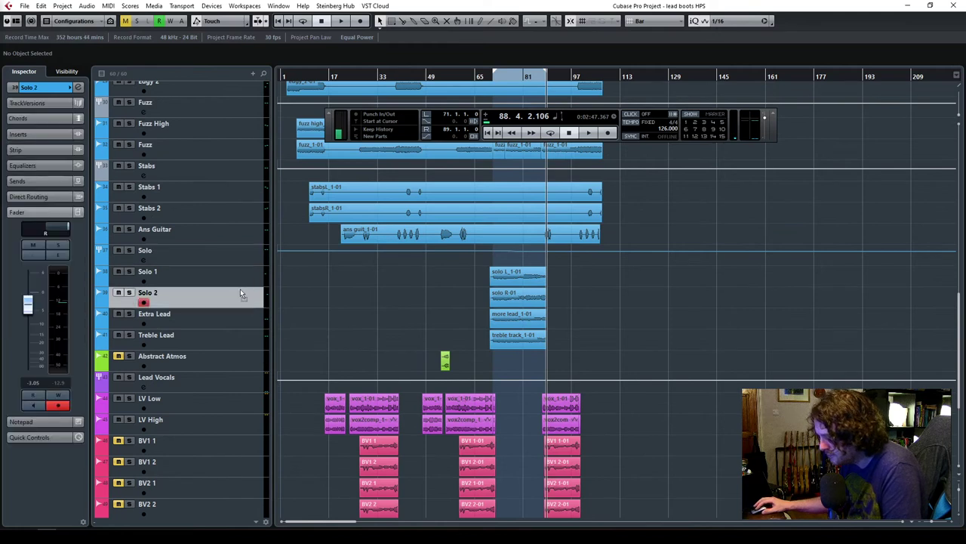
left_click(225, 219)
left_click(226, 135)
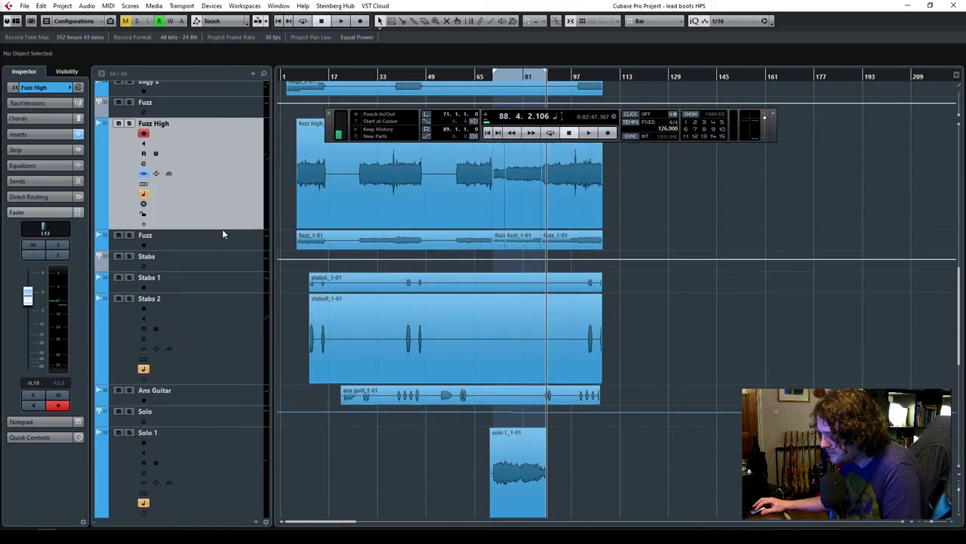
key("shift+h")
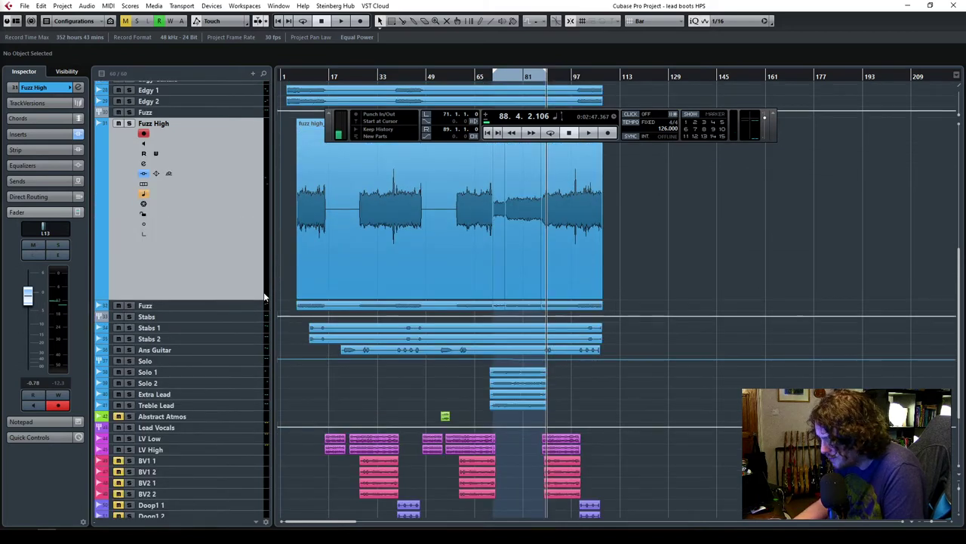
key("alt+e")
Place the cursor at bar 15 and unmute the backing vocal tracks BV1 1, BV1 2, BV2 1 and BV2 2.
scroll(528, 403, "up", 5)
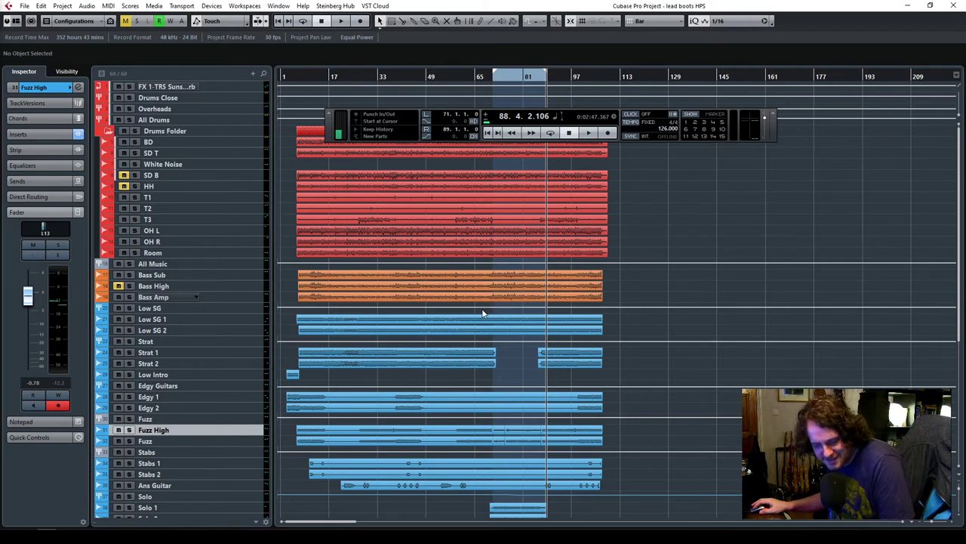
scroll(729, 360, "down", 5)
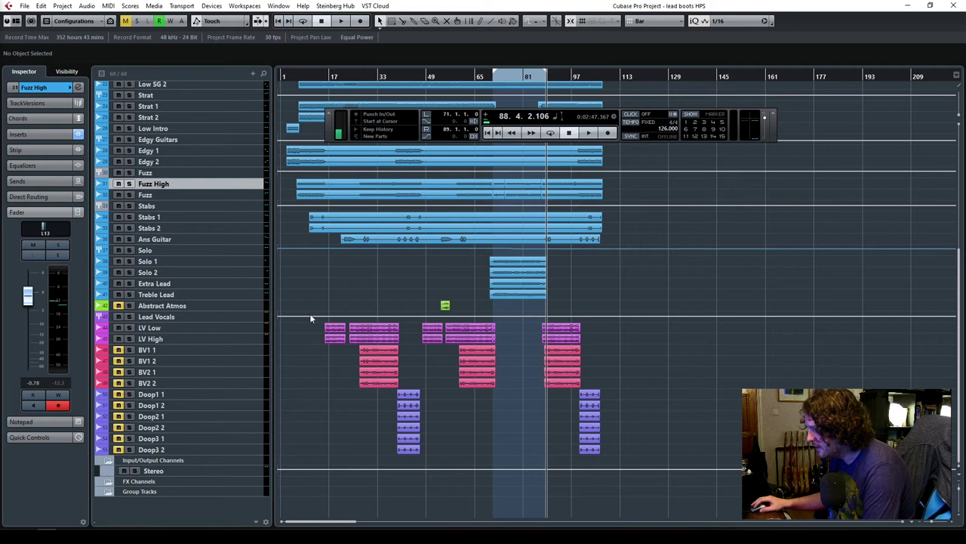
left_click(218, 306)
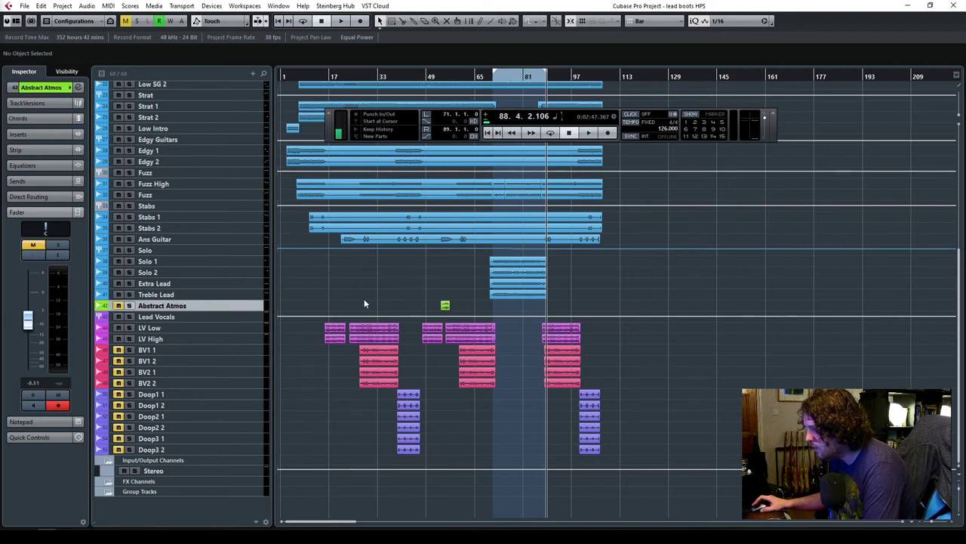
scroll(364, 302, "up", 4)
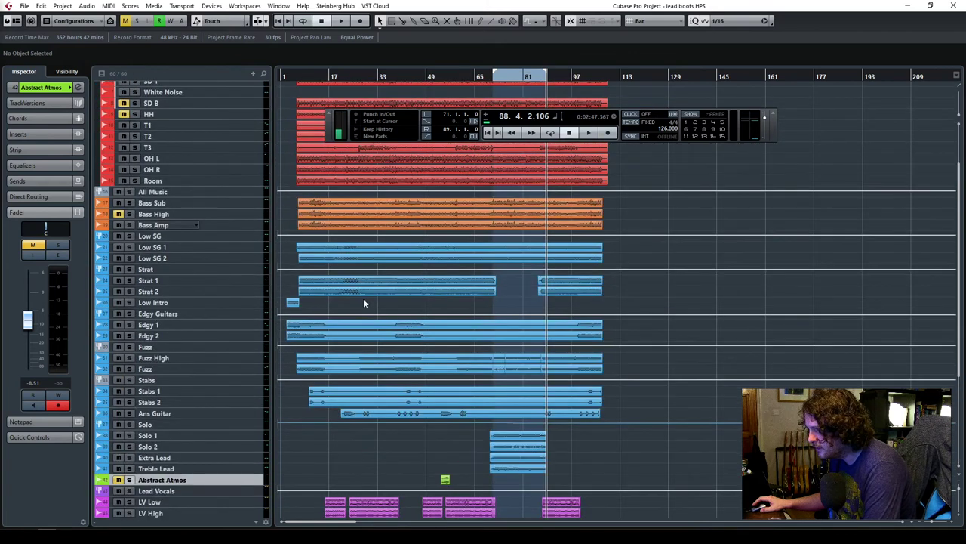
scroll(363, 303, "down", 4)
left_click(322, 83)
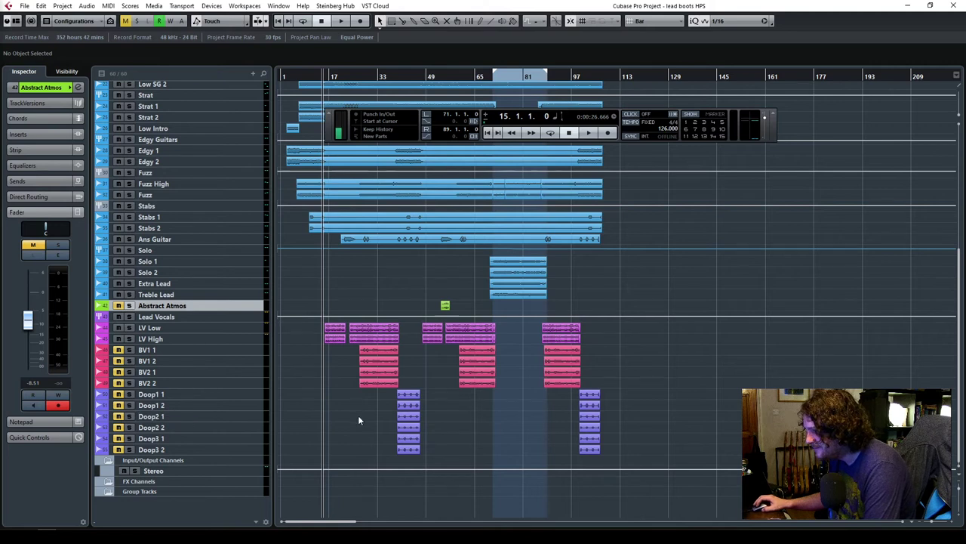
left_click(190, 350)
left_click(221, 360)
left_click(222, 372)
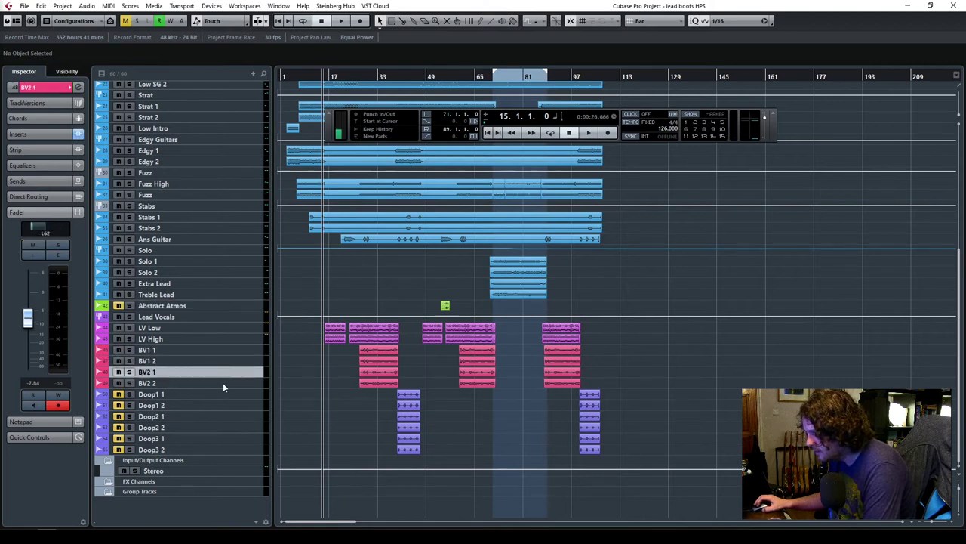
left_click(223, 382)
Enlarge the view of the vocal tracks, solo the four BV tracks and audition them from bar 26.
left_click(960, 520)
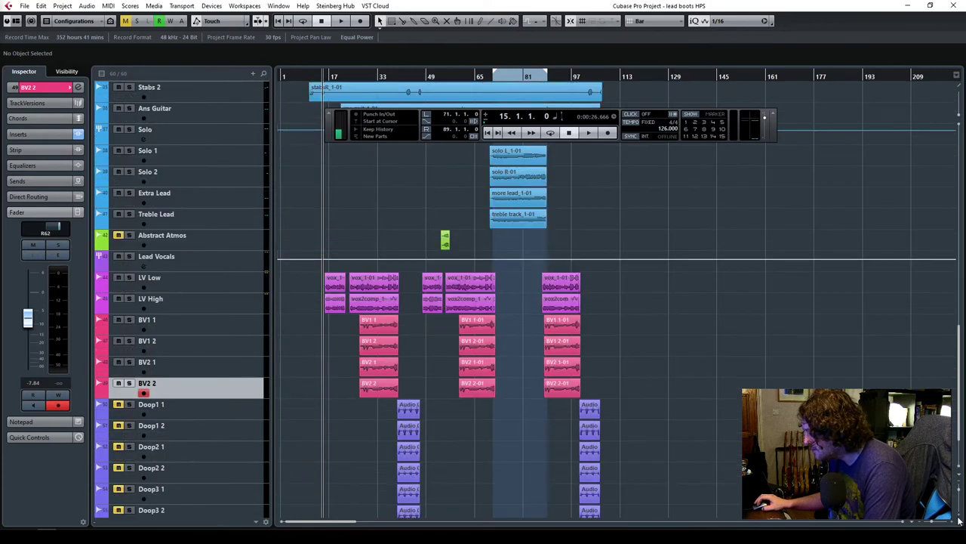
left_click(959, 520)
left_click(952, 524)
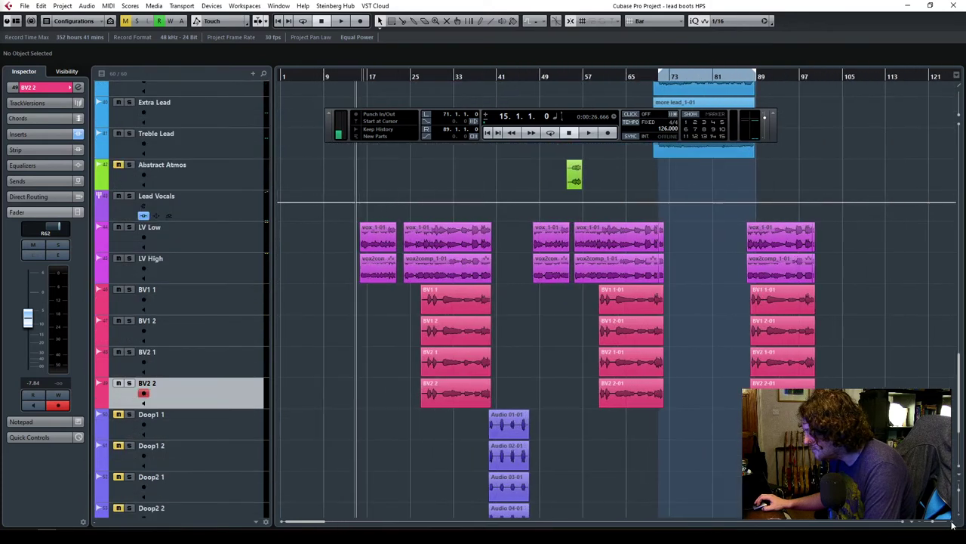
left_click(953, 523)
left_click(638, 82)
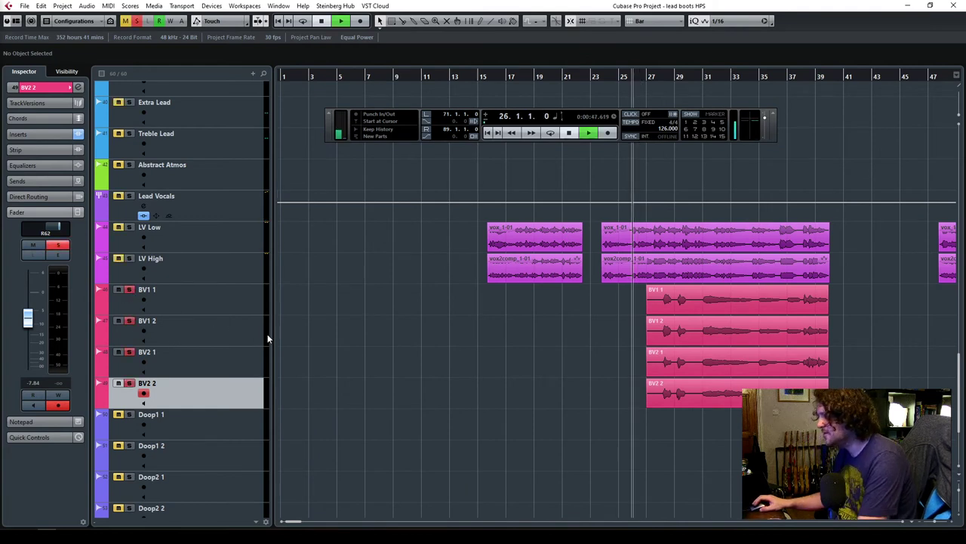
key("space")
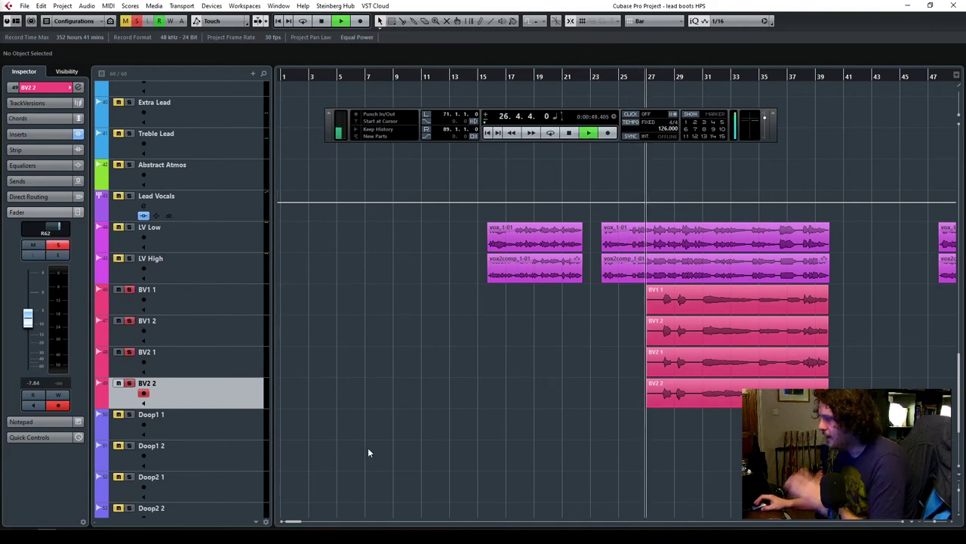
key("space")
Briefly solo Ans Guitar with the backing vocals, audition the first BV section alone and return the cursor to bar 27.
scroll(373, 463, "up", 5)
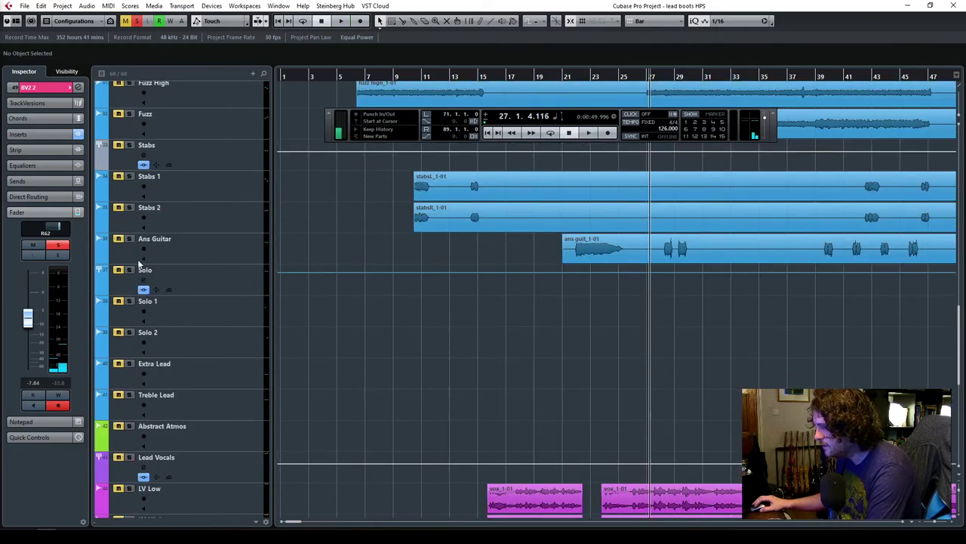
scroll(327, 367, "down", 2)
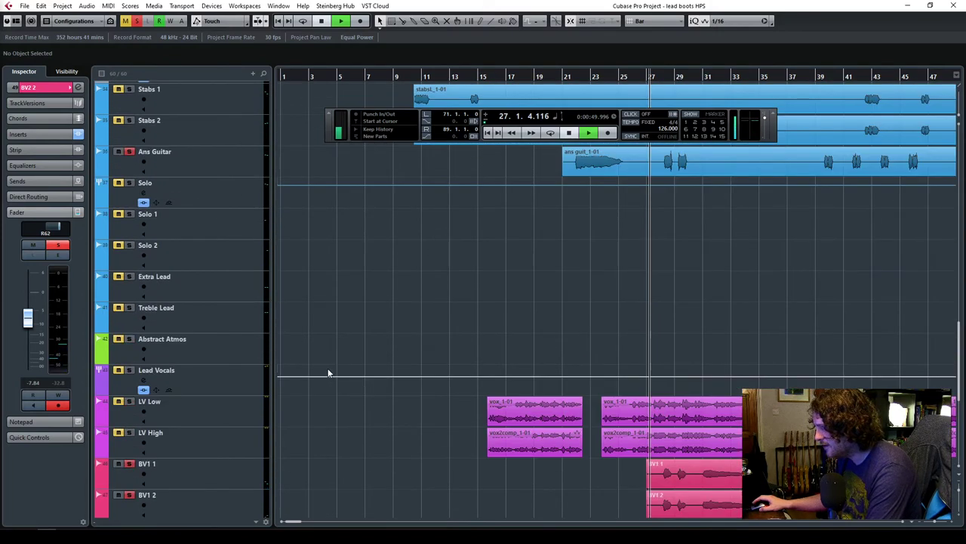
key("space")
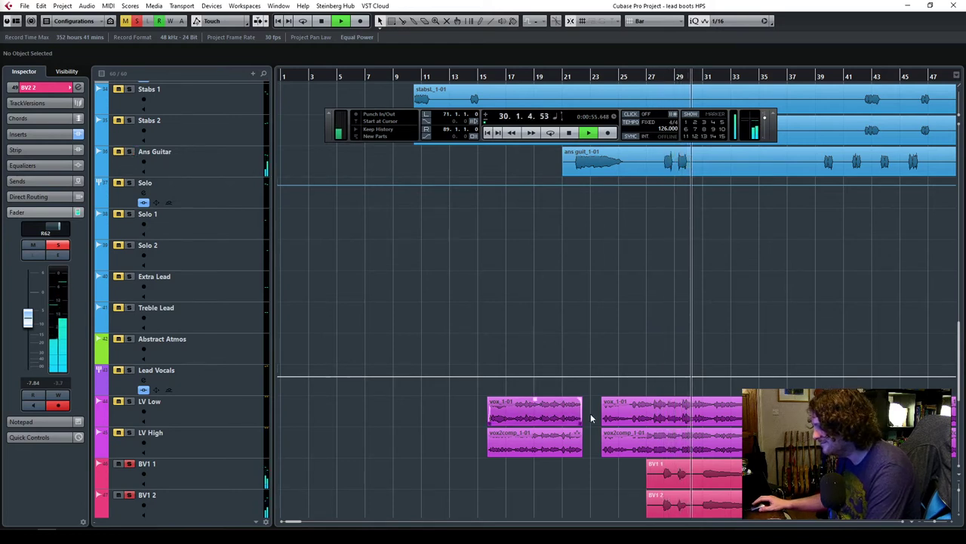
scroll(591, 417, "down", 4)
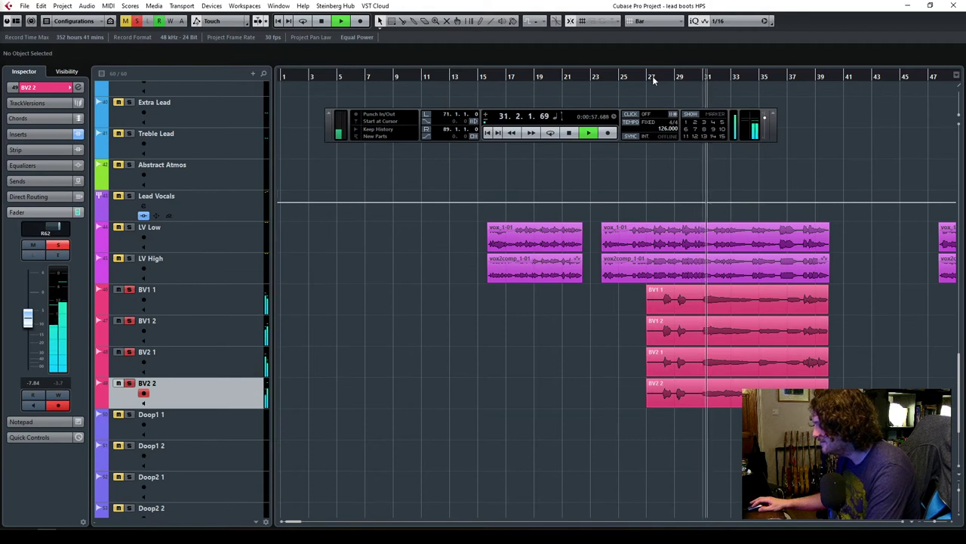
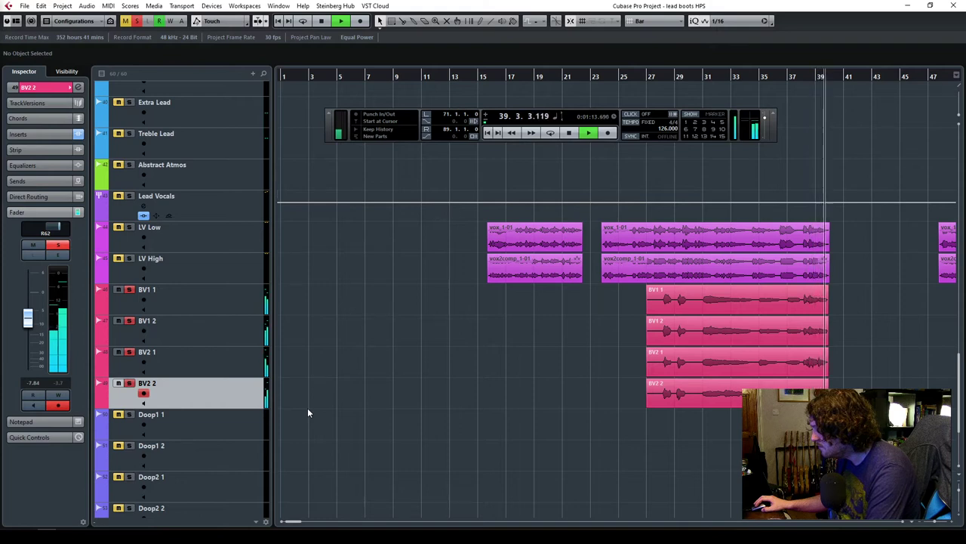
key("space")
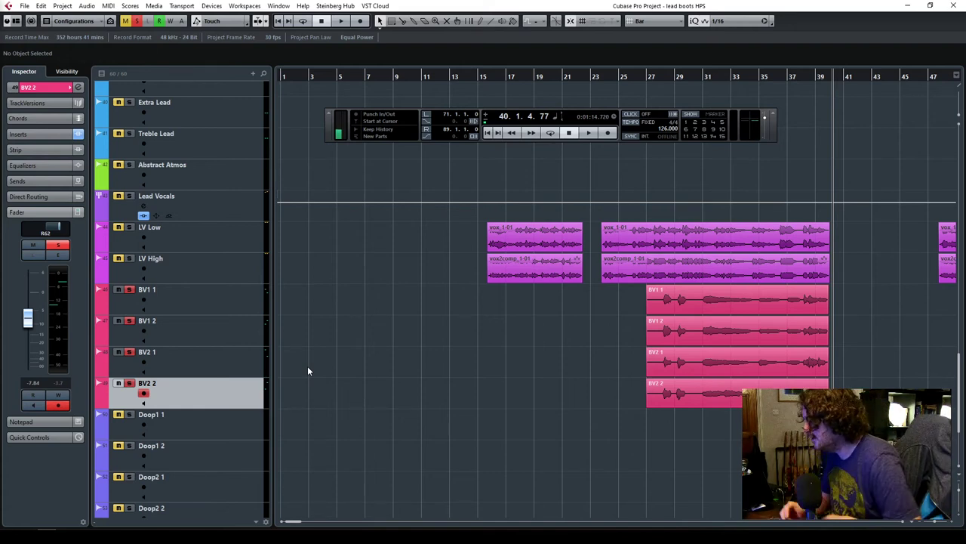
left_click(652, 80)
Add a stereo group channel track named BVs.
right_click(183, 301)
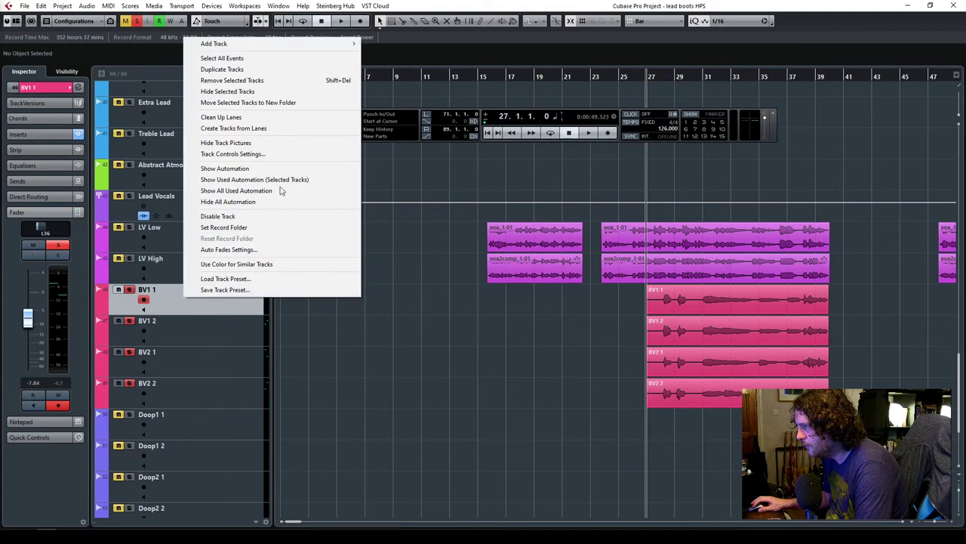
mouse_move(280, 43)
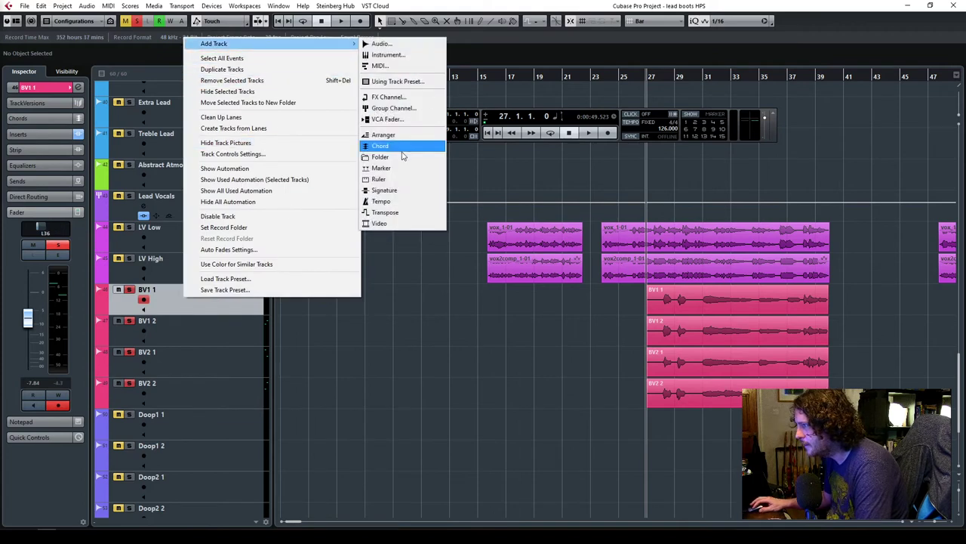
left_click(394, 108)
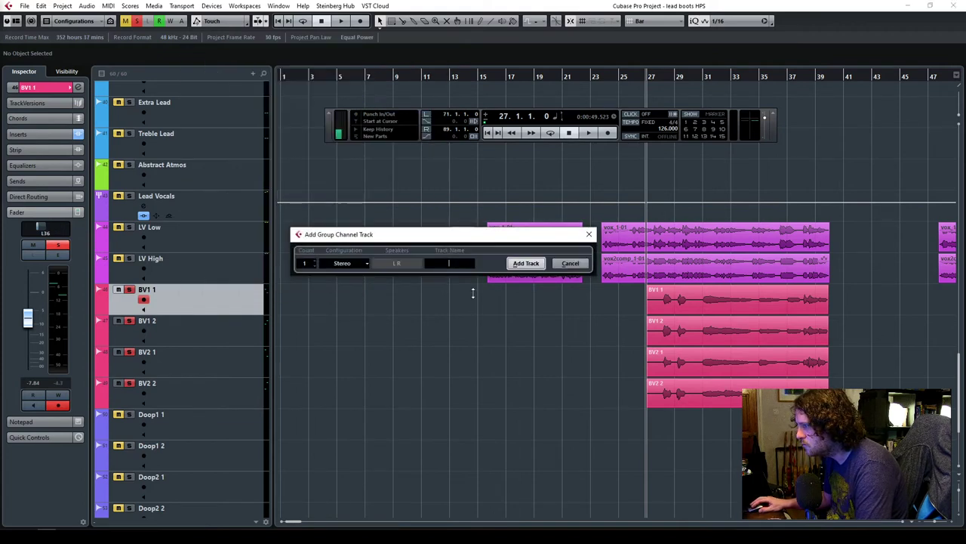
type("BV")
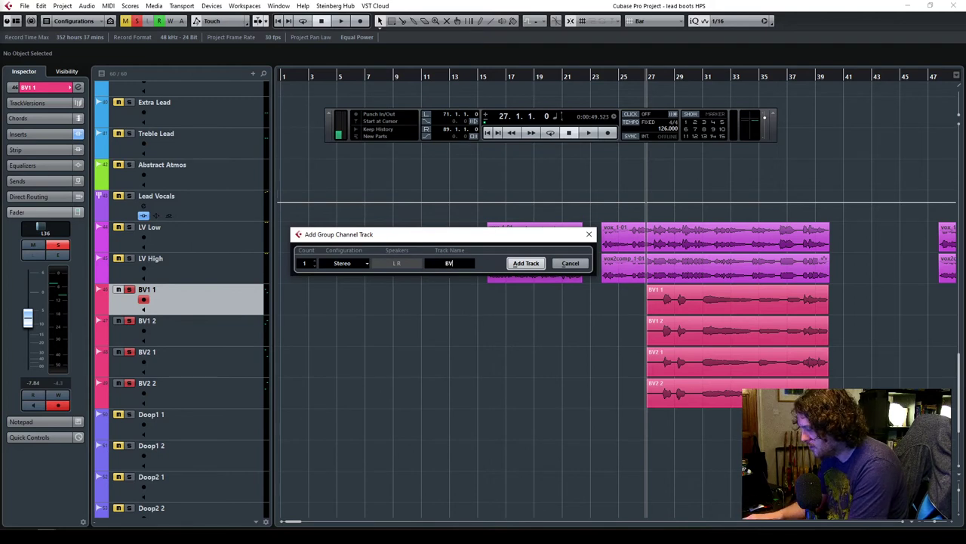
type("s")
key("Return")
Move the BVs group directly above BV1 1, then unmute and solo it.
scroll(348, 459, "down", 5)
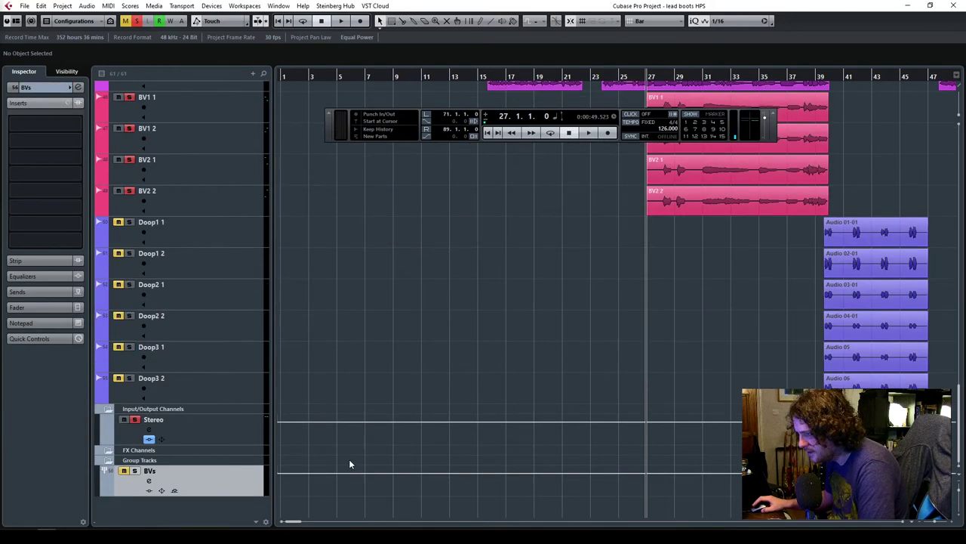
left_click_drag(228, 492, 211, 191)
left_click_drag(205, 114, 207, 118)
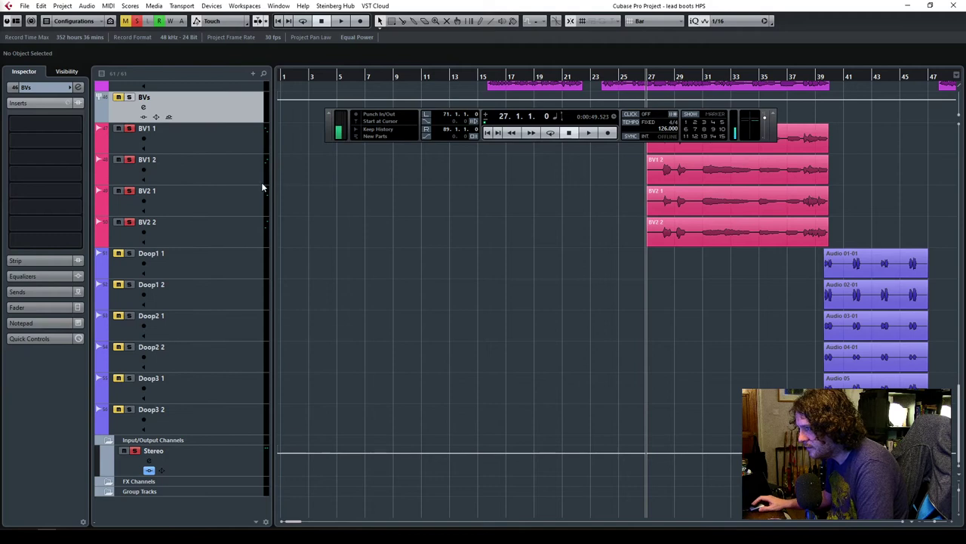
scroll(234, 256, "up", 5)
scroll(219, 377, "down", 2)
key("Return")
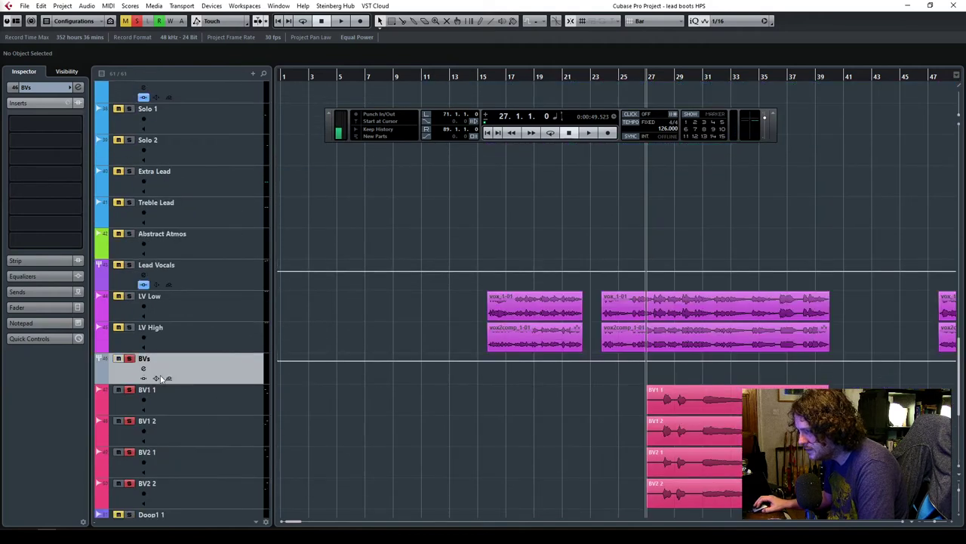
Route the outputs of BV1 1, BV1 2, BV2 1 and BV2 2 to the BVs group.
left_click(265, 406)
left_click(43, 90)
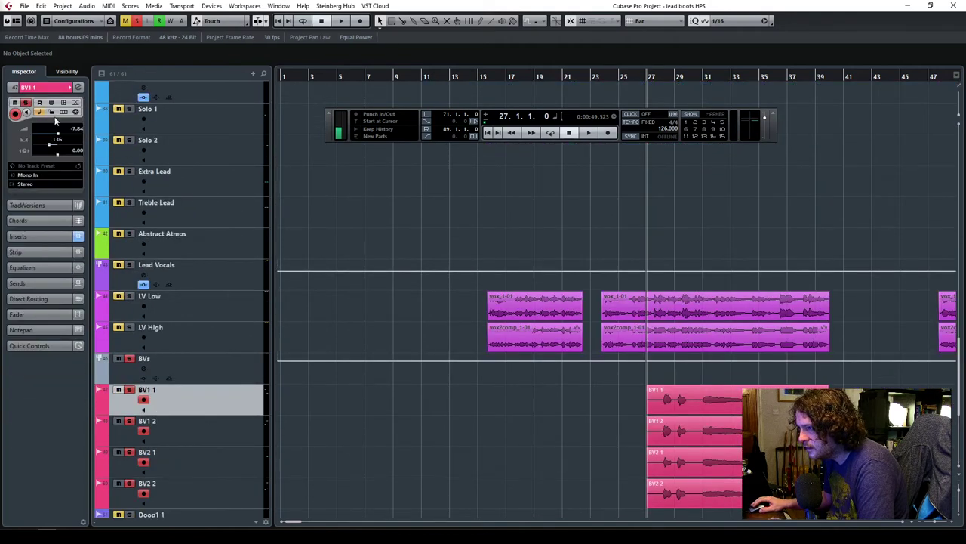
left_click(37, 185)
left_click(63, 354)
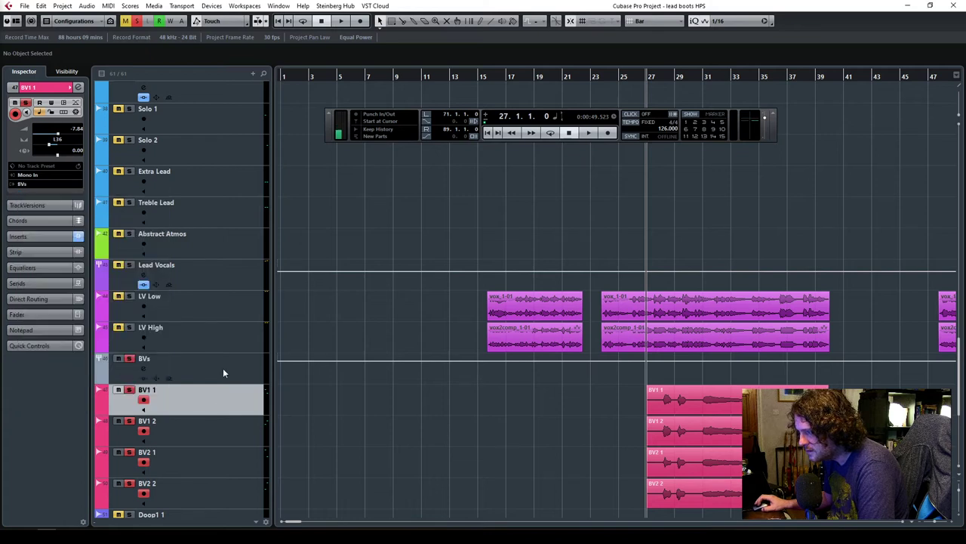
Route the BVs group's output to the All Music group.
left_click(223, 368)
left_click(47, 90)
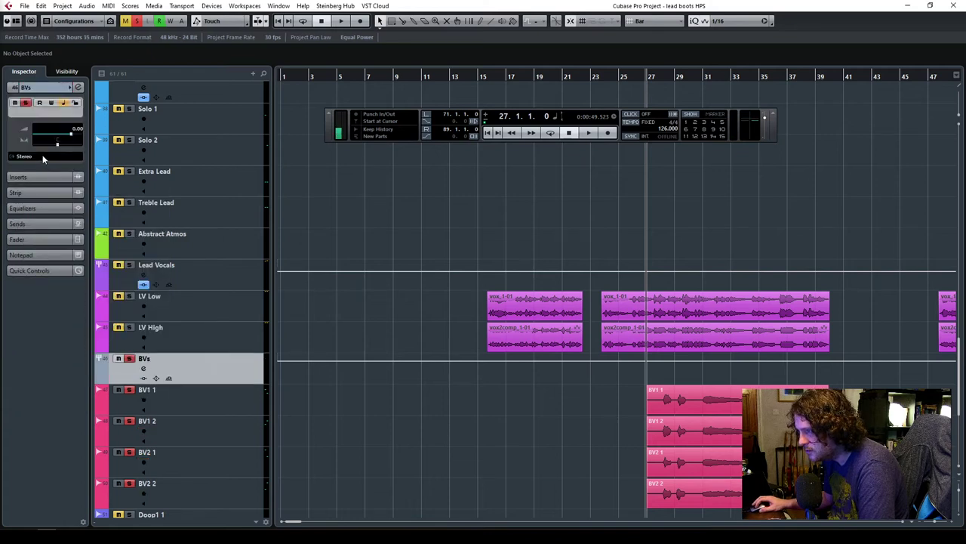
left_click(43, 157)
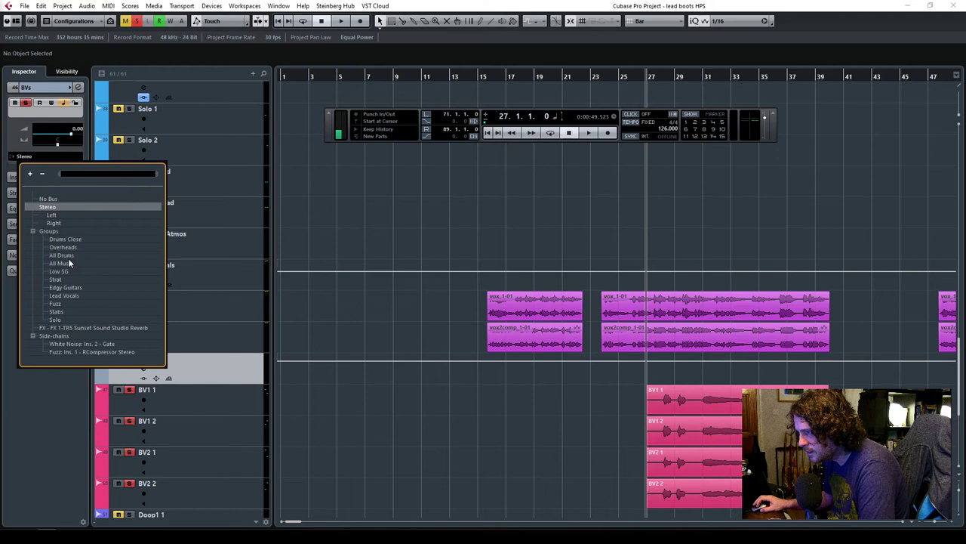
left_click(69, 262)
Audition the grouped backing vocals from bar 27 and return the cursor to bar 27.
scroll(361, 411, "down", 4)
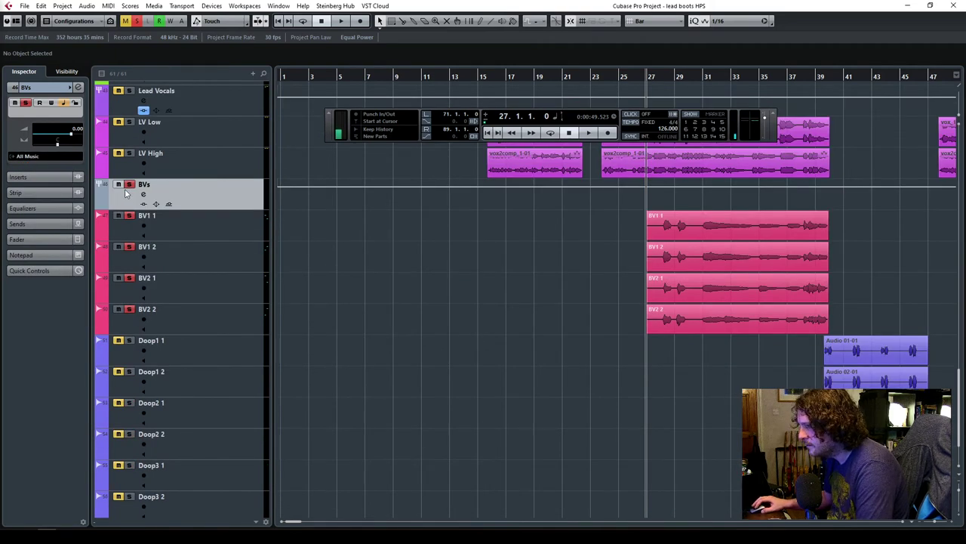
key("space")
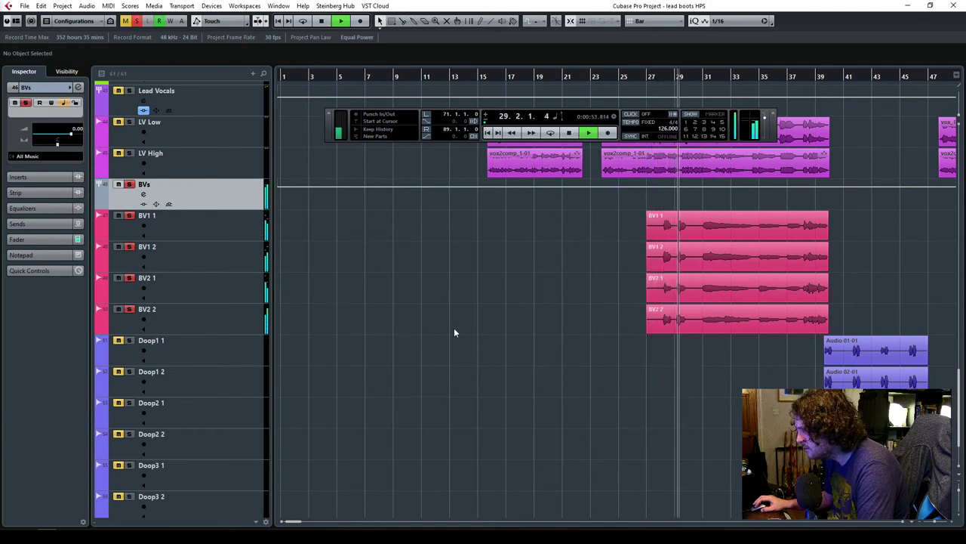
key("space")
left_click(642, 77)
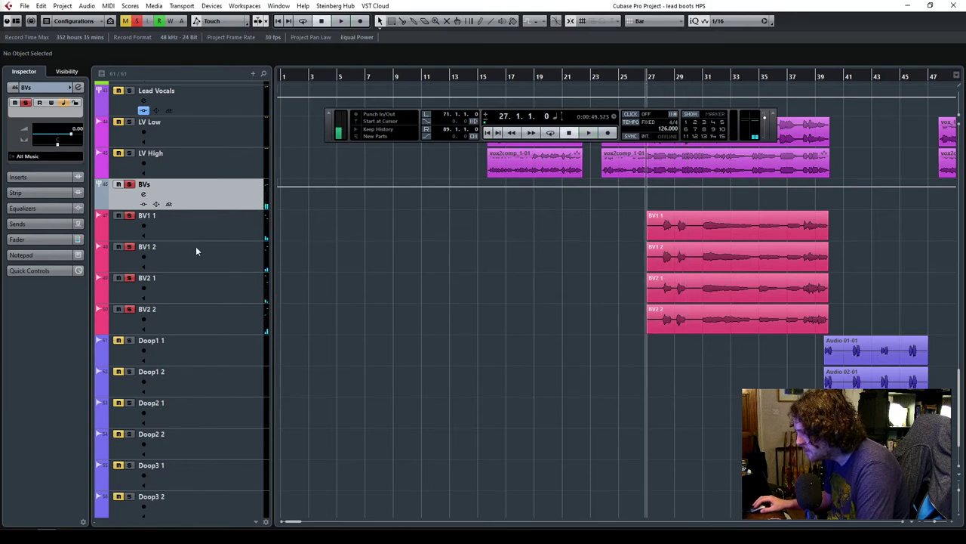
Insert Gate in the first insert slot of BV1 1, BV1 2, BV2 1 and BV2 2 together, and close the CLA-2A window.
left_click(226, 226)
left_click(18, 236, "ctrl")
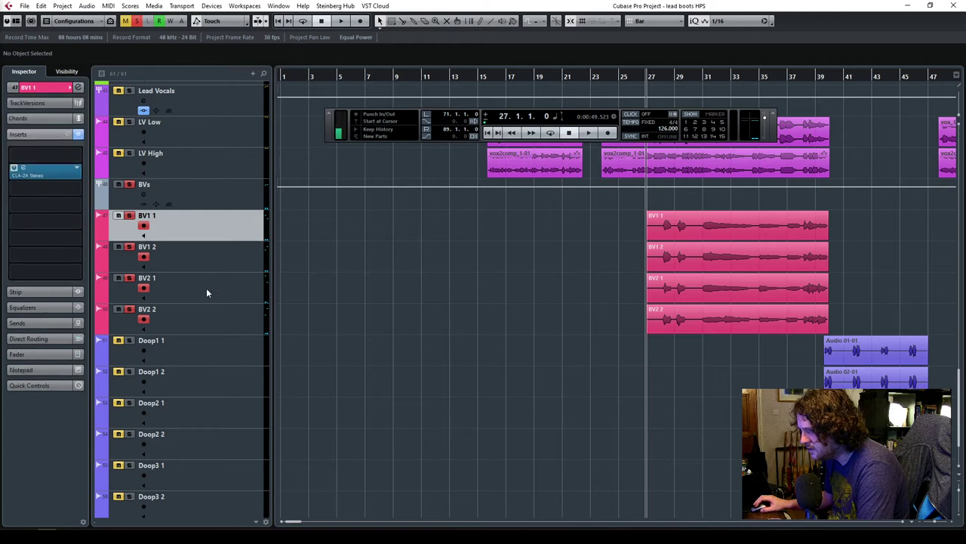
left_click(58, 156)
type("gate")
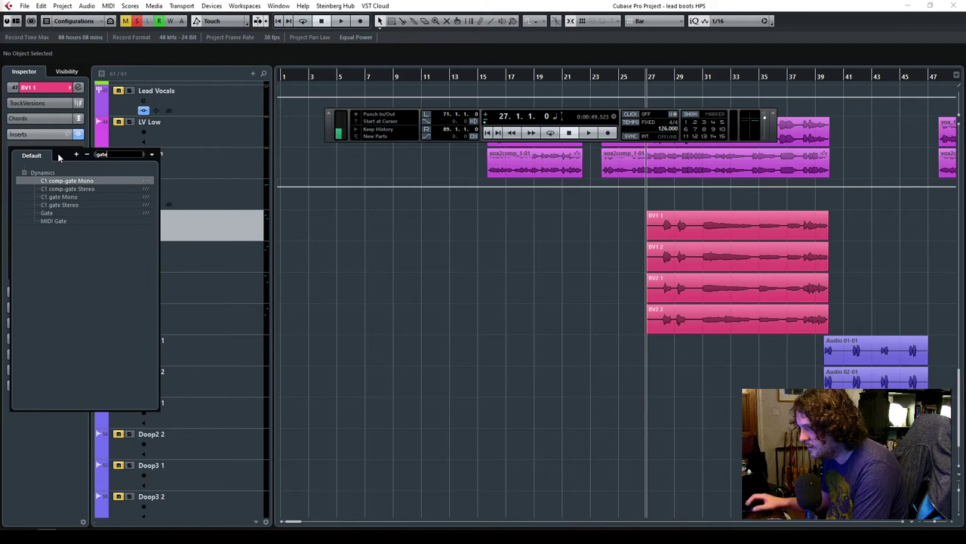
left_click(47, 213)
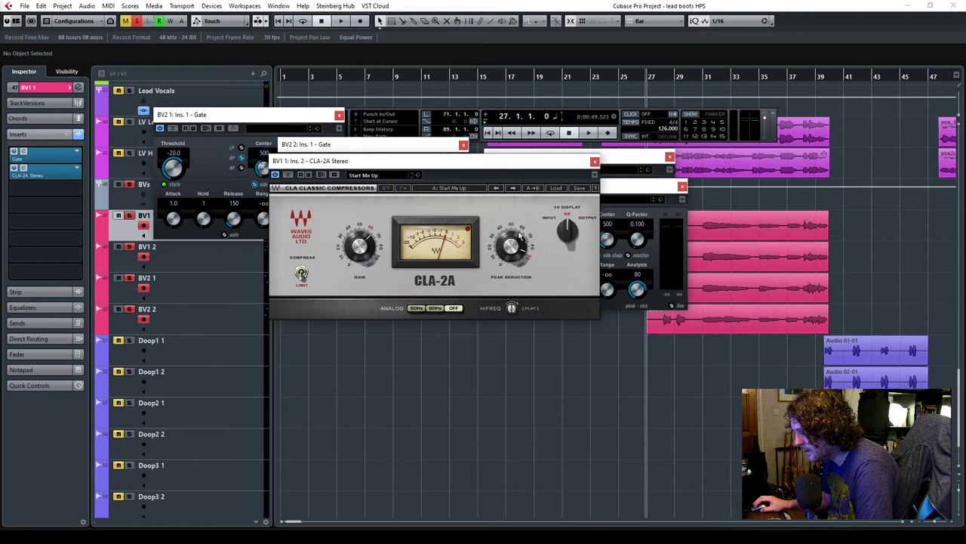
left_click(595, 162)
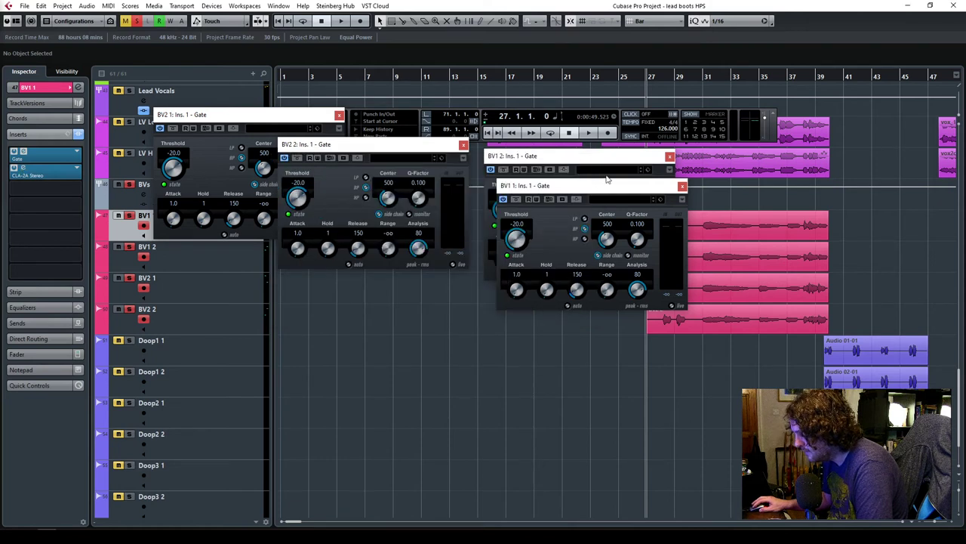
Arrange the four backing vocal Gate windows so that none of them overlap.
left_click_drag(523, 190, 499, 330)
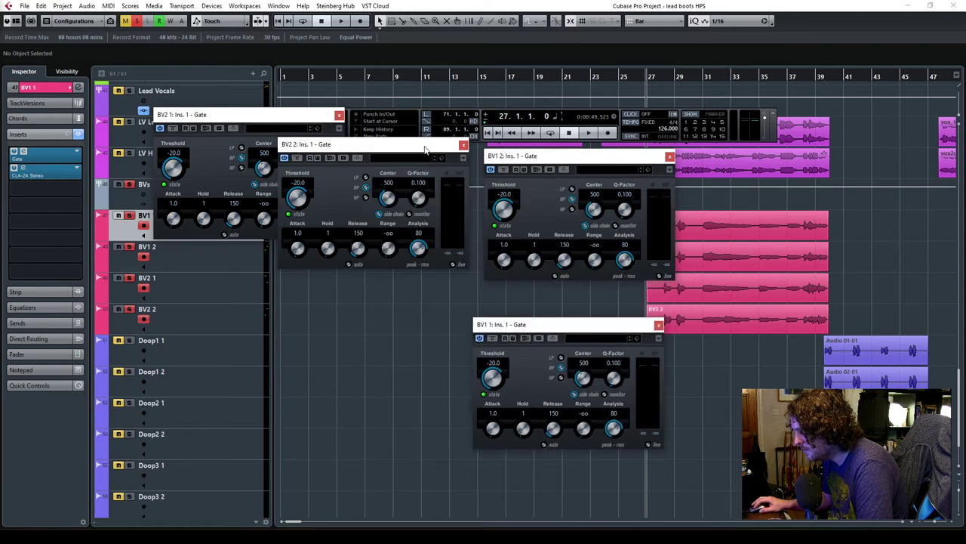
left_click_drag(425, 149, 348, 311)
left_click_drag(306, 115, 393, 154)
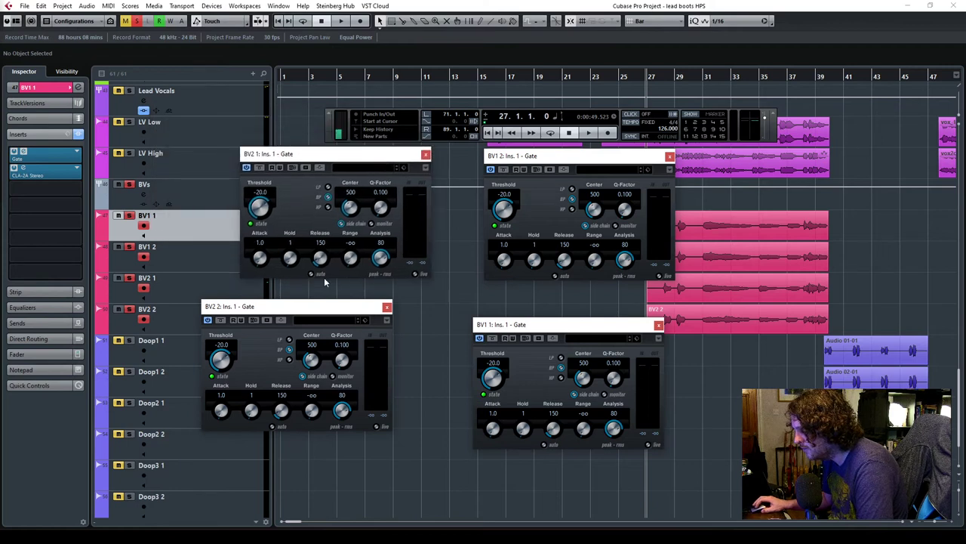
Lower the linked gates' threshold to -36.5 while playing the backing vocals, and restart playback from bar 27.
key("space")
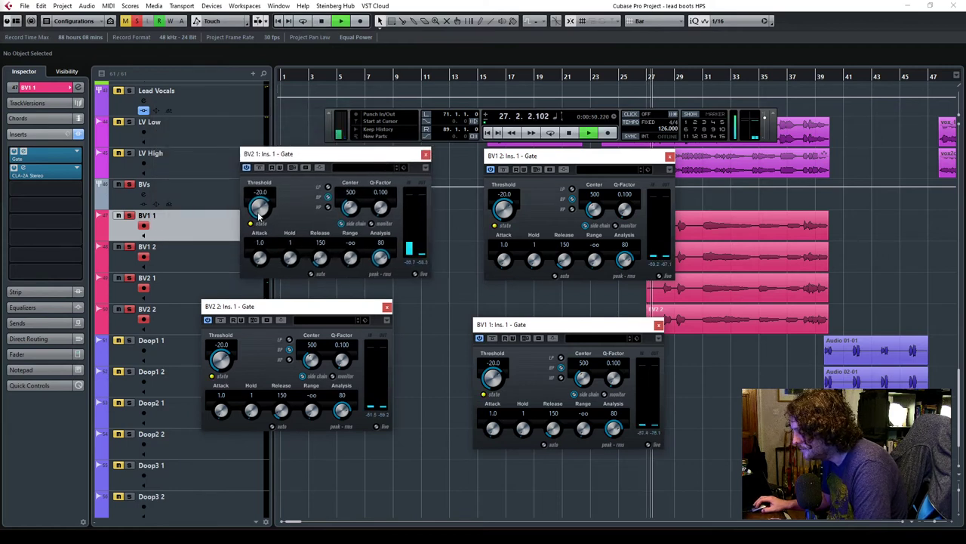
left_click_drag(260, 212, 260, 276)
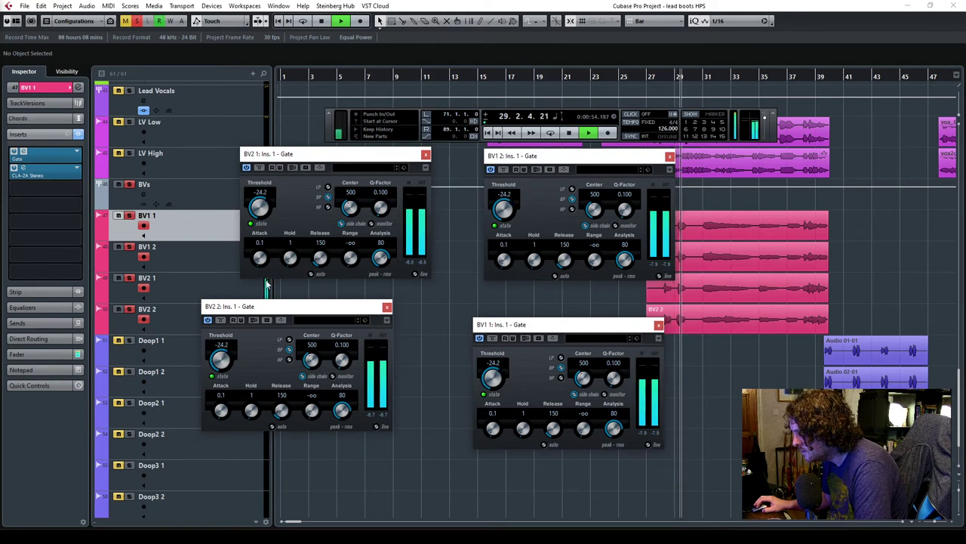
left_click_drag(320, 258, 318, 250)
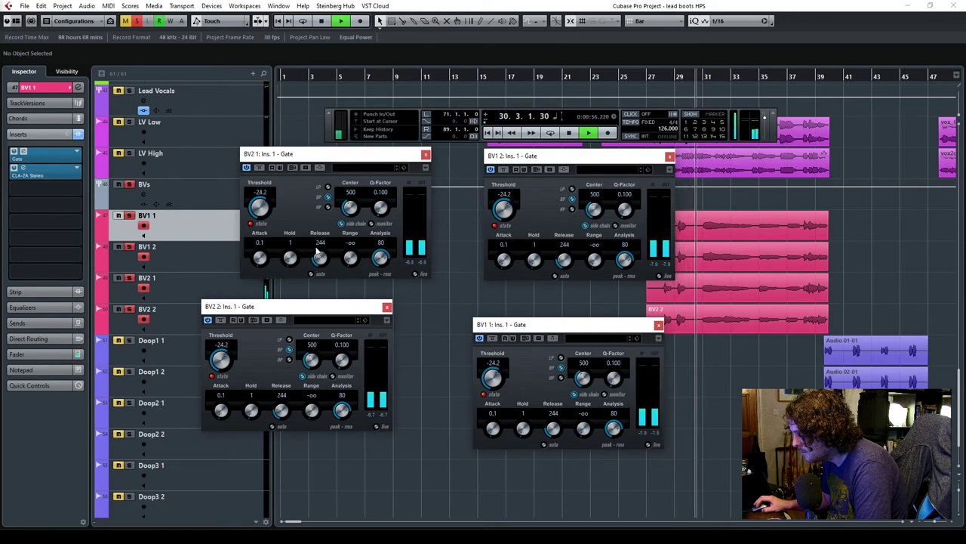
left_click_drag(260, 207, 260, 253)
left_click(645, 88)
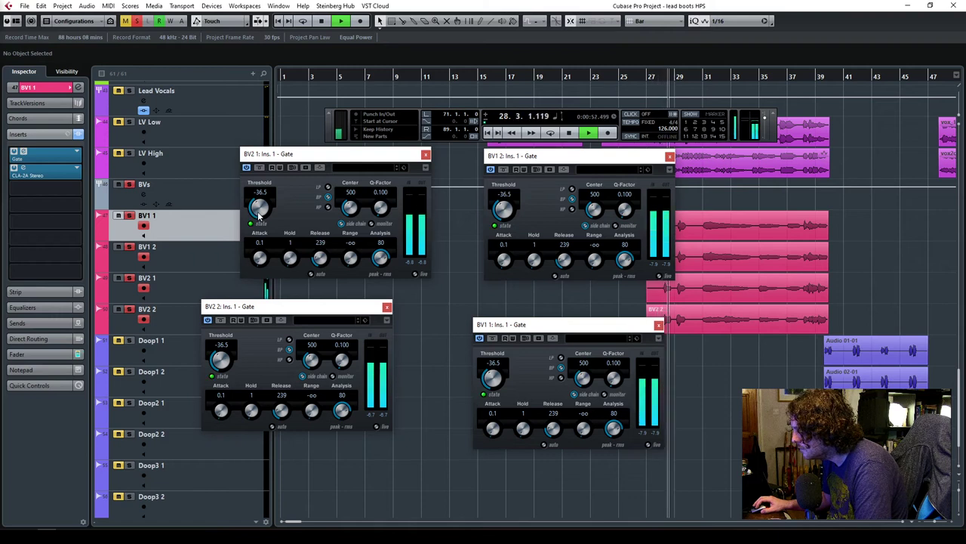
Set the linked gates' release to 150 and attack to 5.1 during playback, and replay from bar 27.
left_click_drag(319, 257, 319, 271)
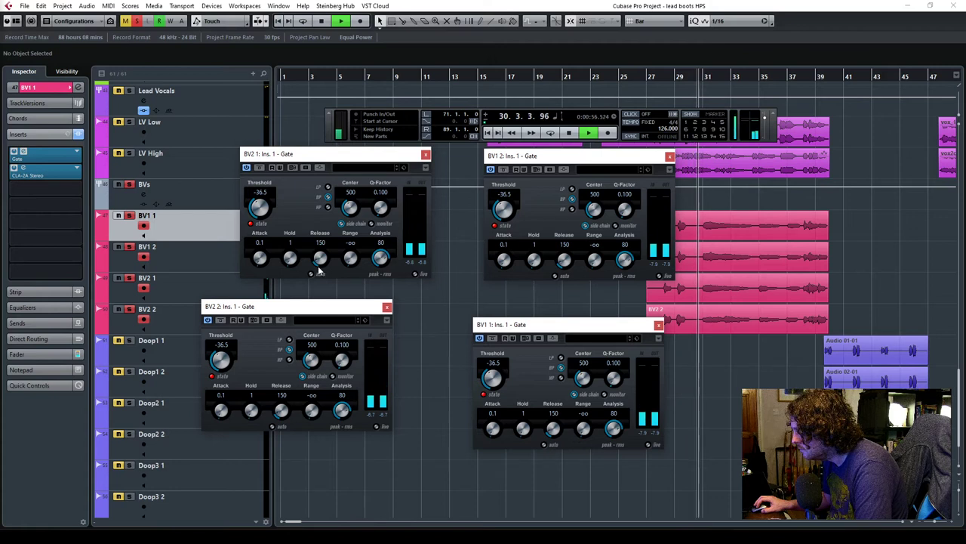
scroll(261, 259, "up", 5)
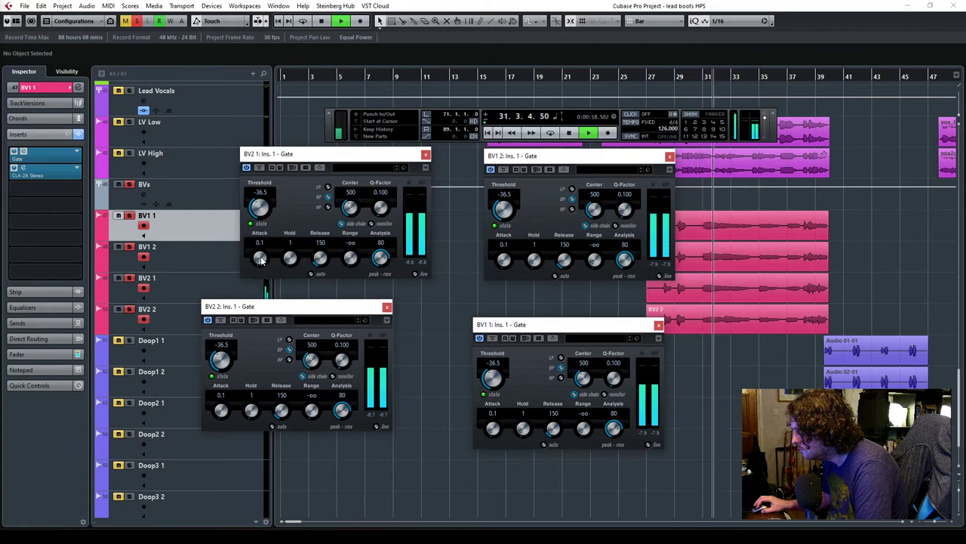
left_click(641, 82)
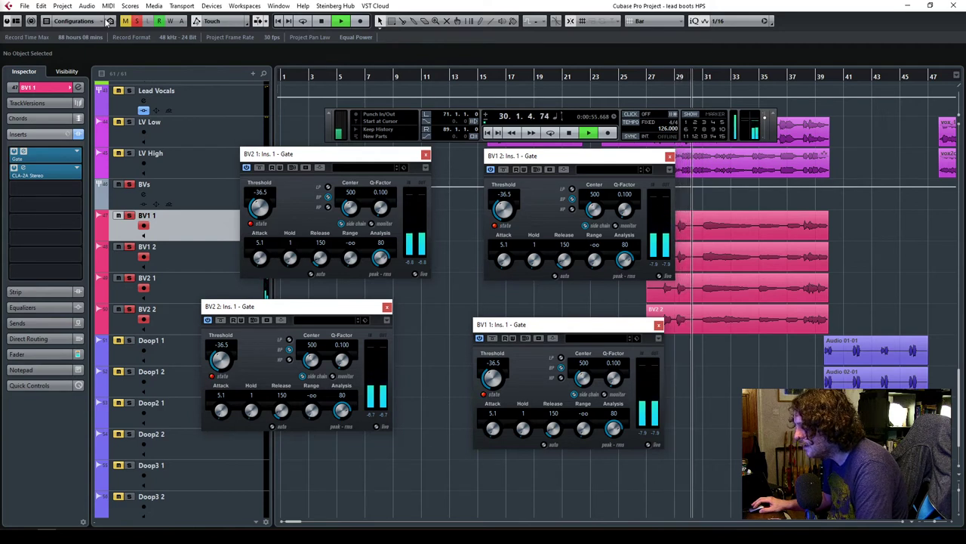
Close the four Gate windows of the backing vocal tracks.
left_click(669, 156)
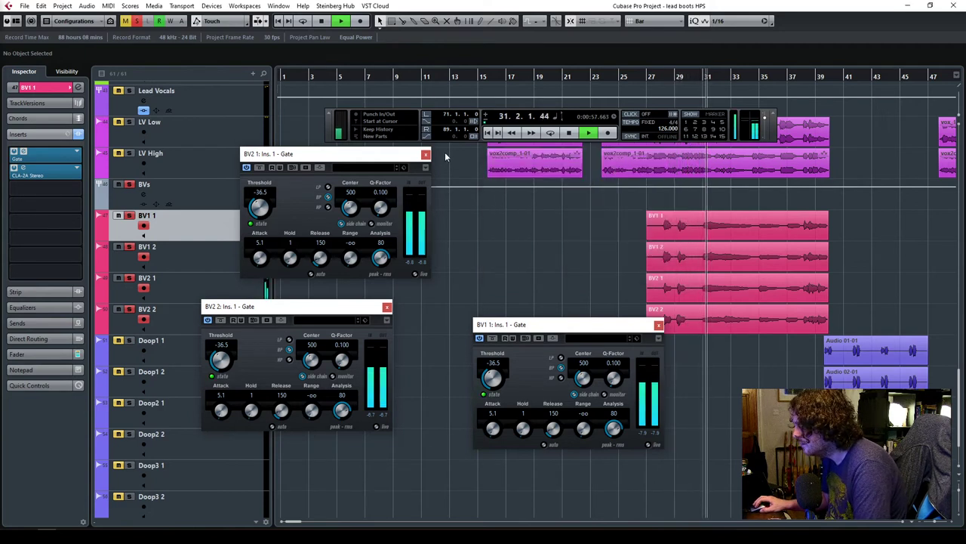
left_click(425, 154)
left_click(387, 307)
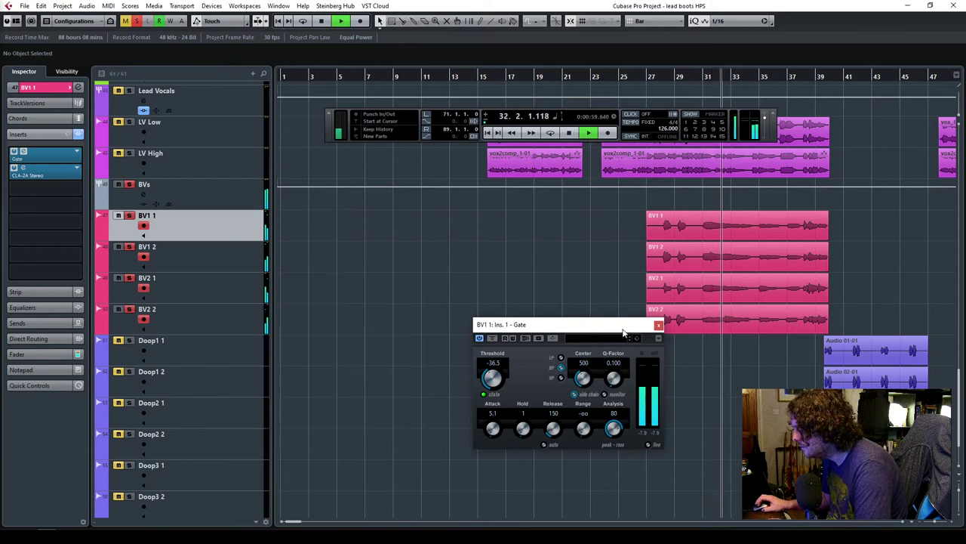
left_click(659, 324)
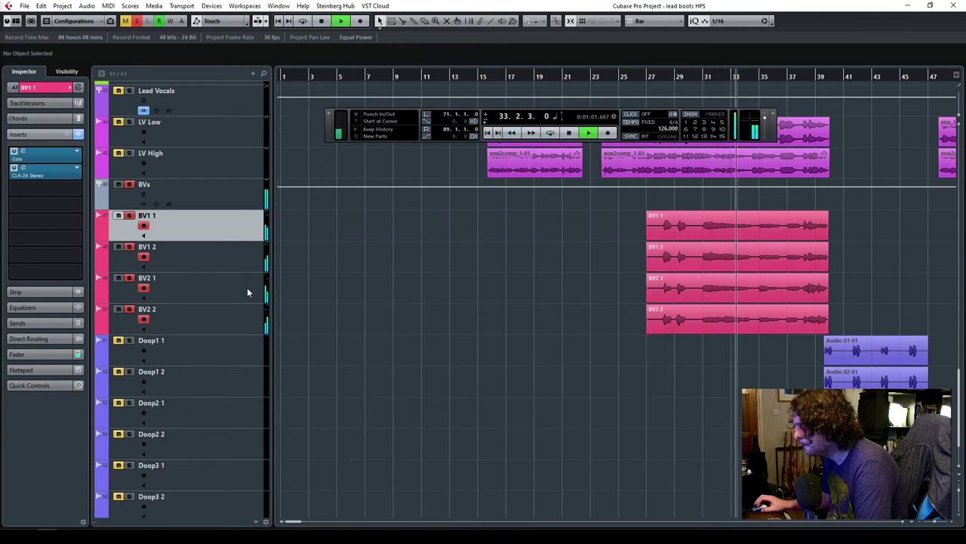
Show the BVs group's inserts while listening to the gated backing vocals, and return the stopped cursor to bar 27.
left_click(212, 194)
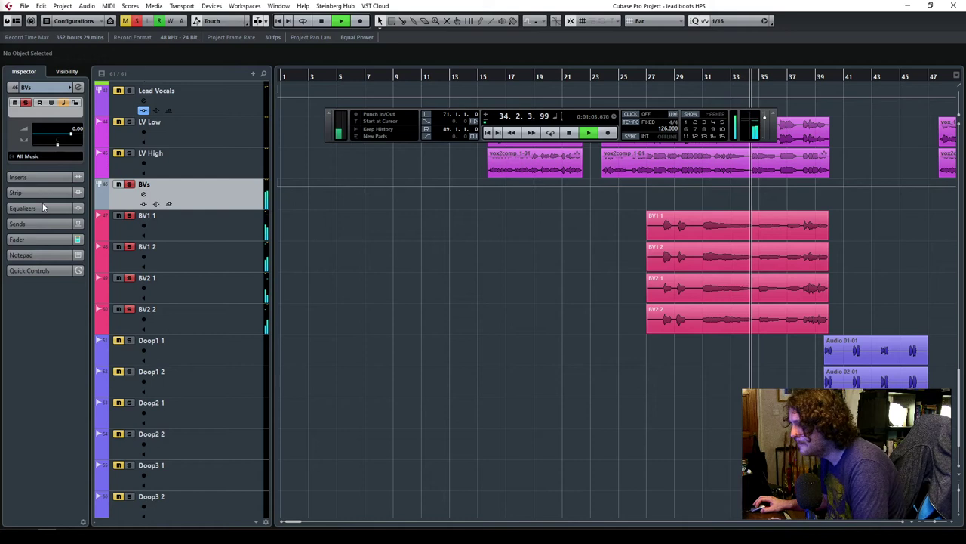
left_click(48, 177)
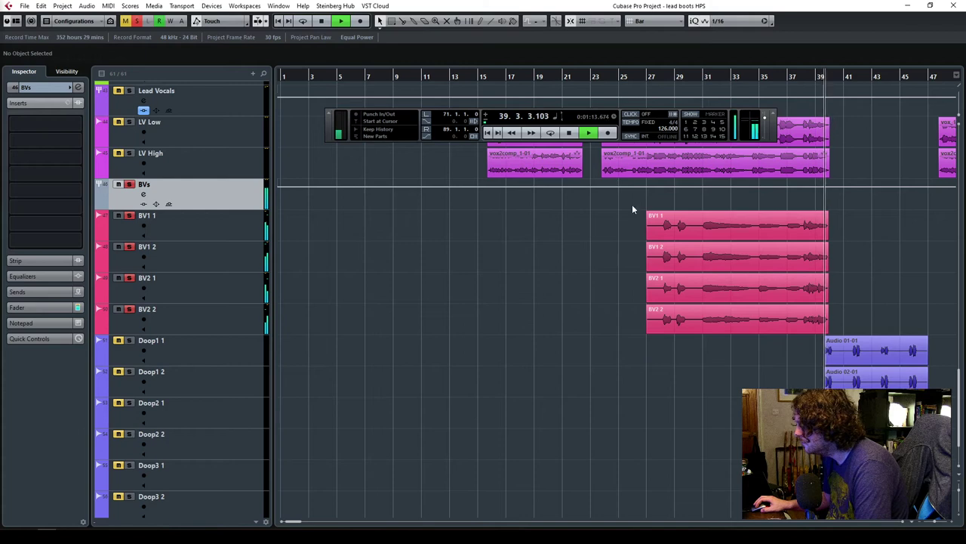
left_click(654, 78)
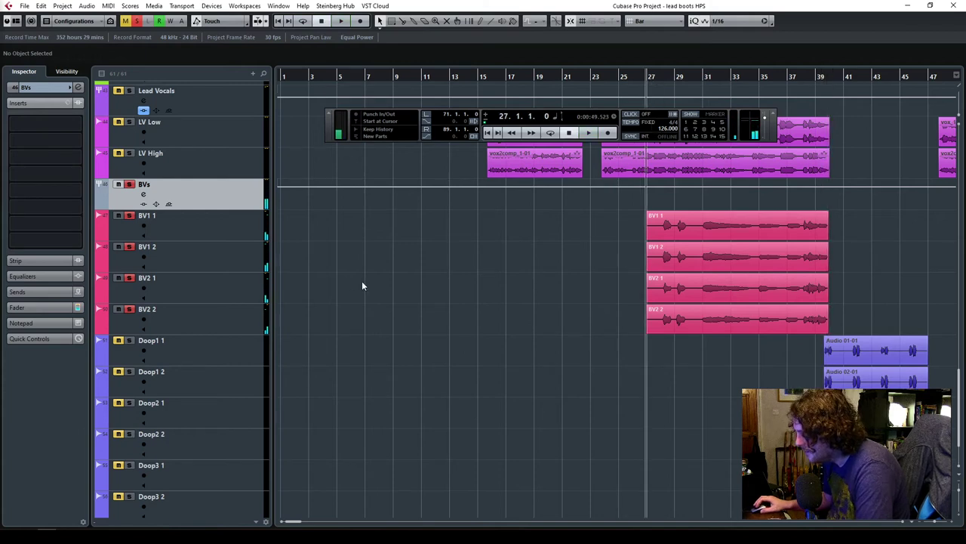
Show BV1 1's track settings, mute the BV2 1 and BV2 2 events, and audition the BV1 pair from bar 27.
left_click(217, 223)
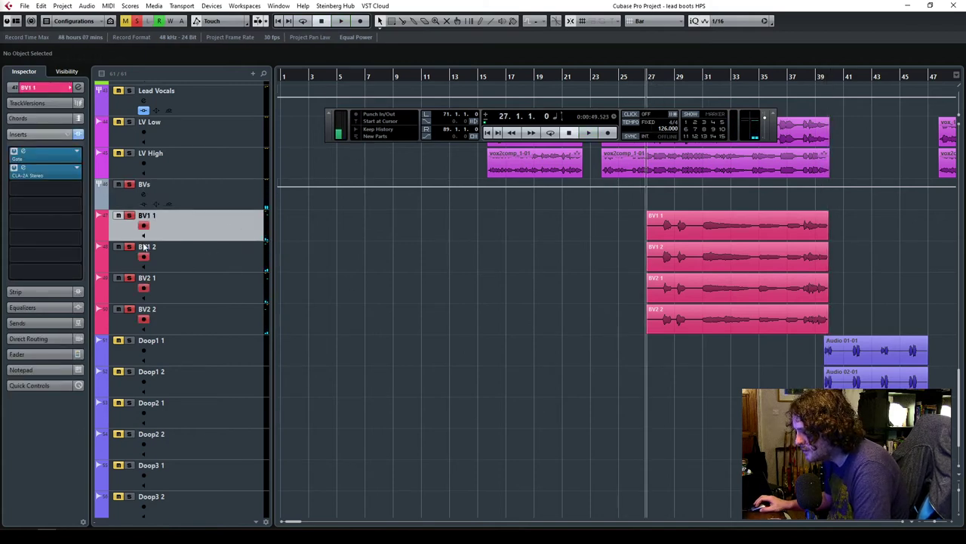
left_click(48, 90)
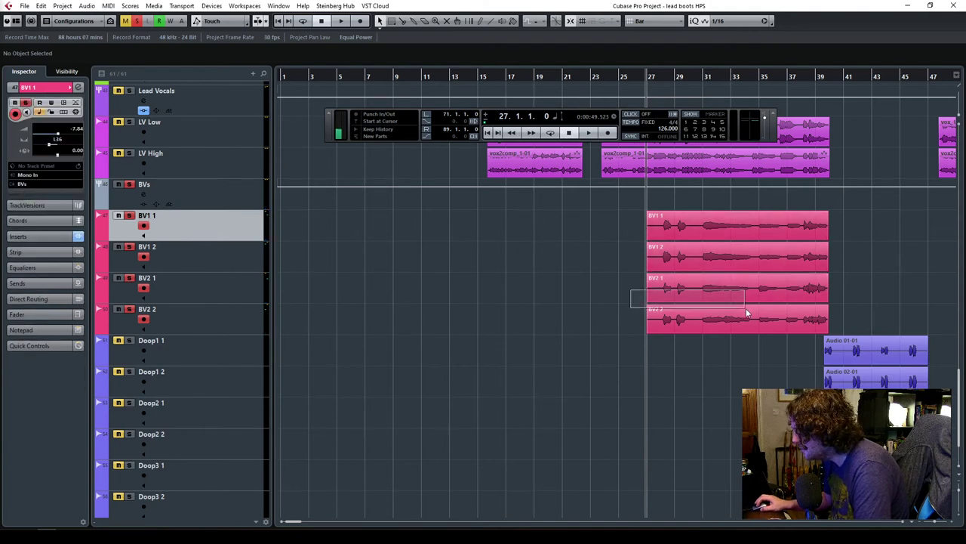
left_click_drag(746, 311, 746, 311)
left_click(765, 60)
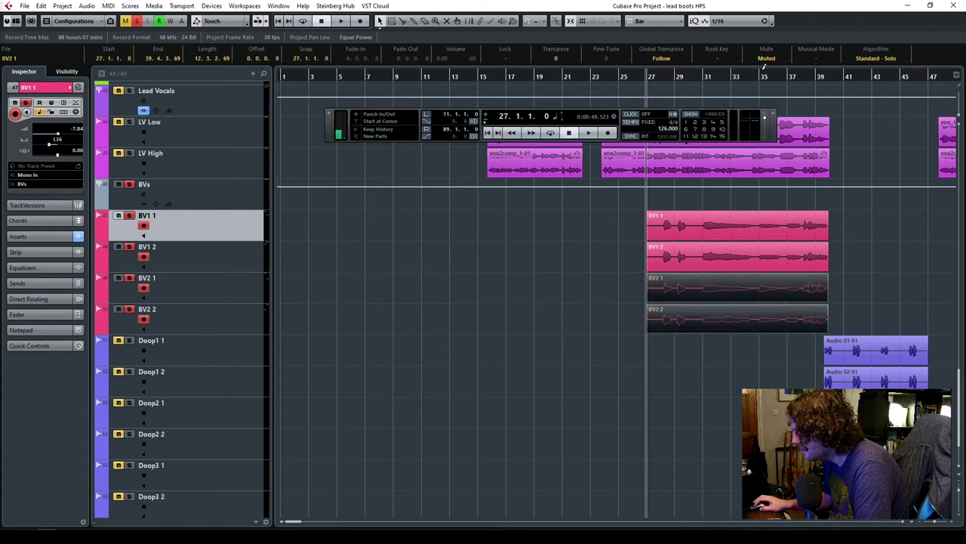
left_click(656, 77)
key("space")
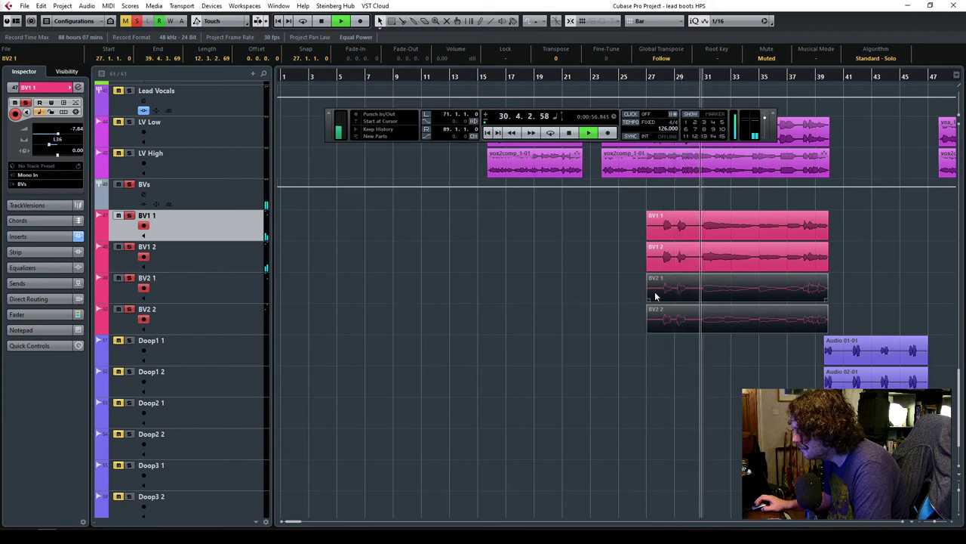
Unmute the BV2 1 and BV2 2 events, mute the BV1 1 and BV1 2 events, and audition the BV2 pair from bar 27.
left_click_drag(576, 279, 699, 324)
left_click(762, 58)
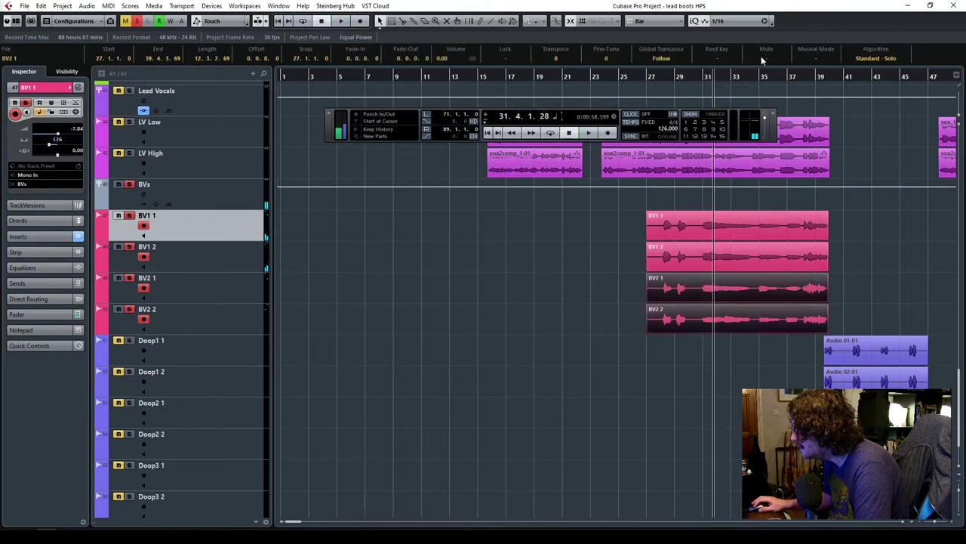
left_click_drag(575, 219, 717, 232)
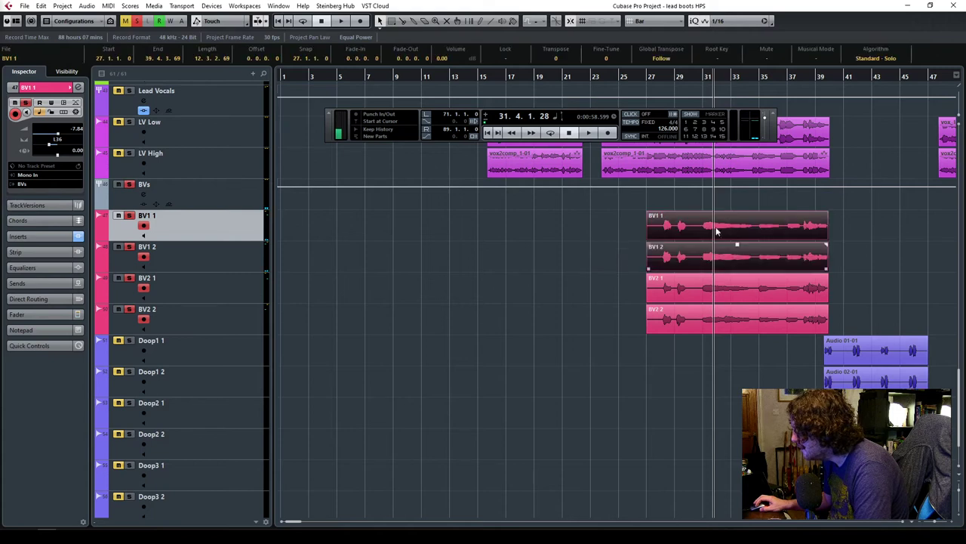
left_click(767, 59)
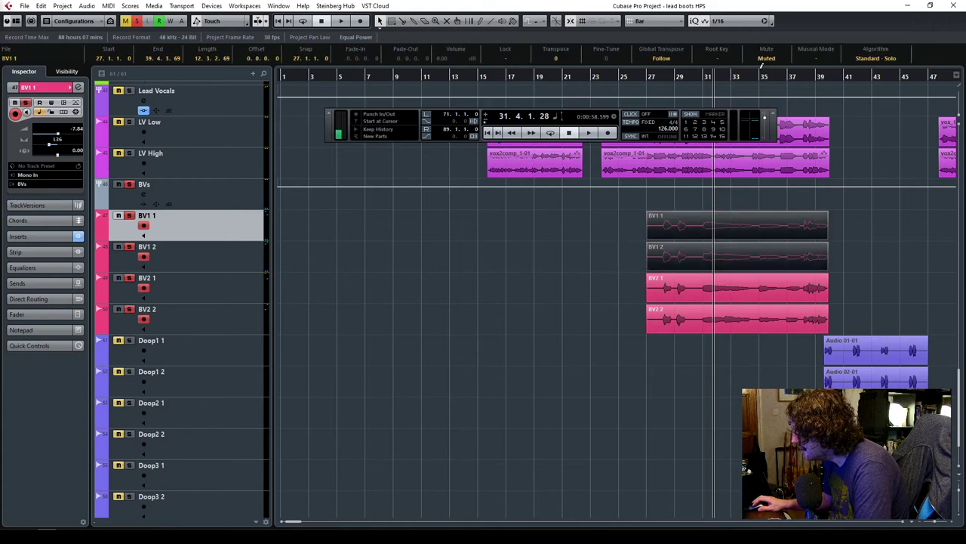
left_click(659, 76)
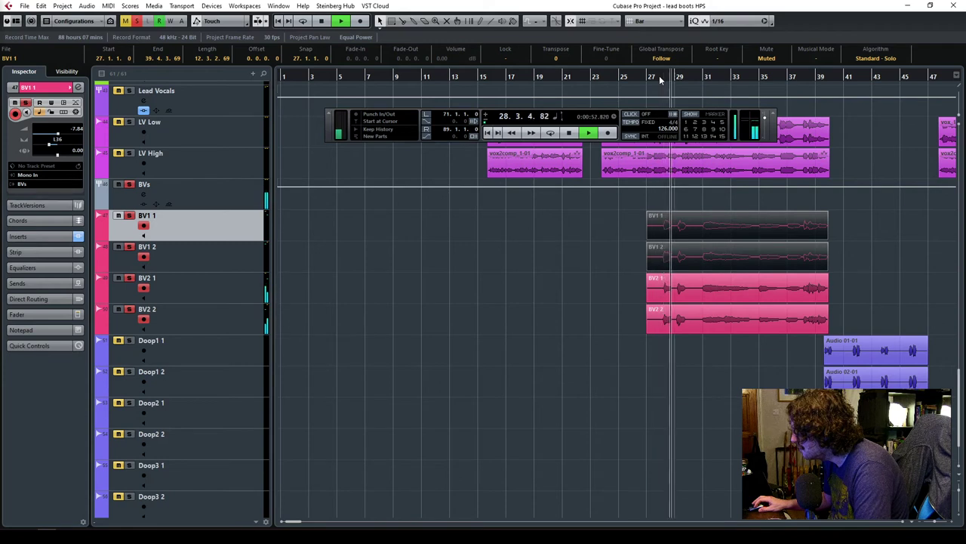
Switch the muting from the two BV1 clips to the two BV2 clips and audition the BV1 pair.
key("space")
left_click(767, 59)
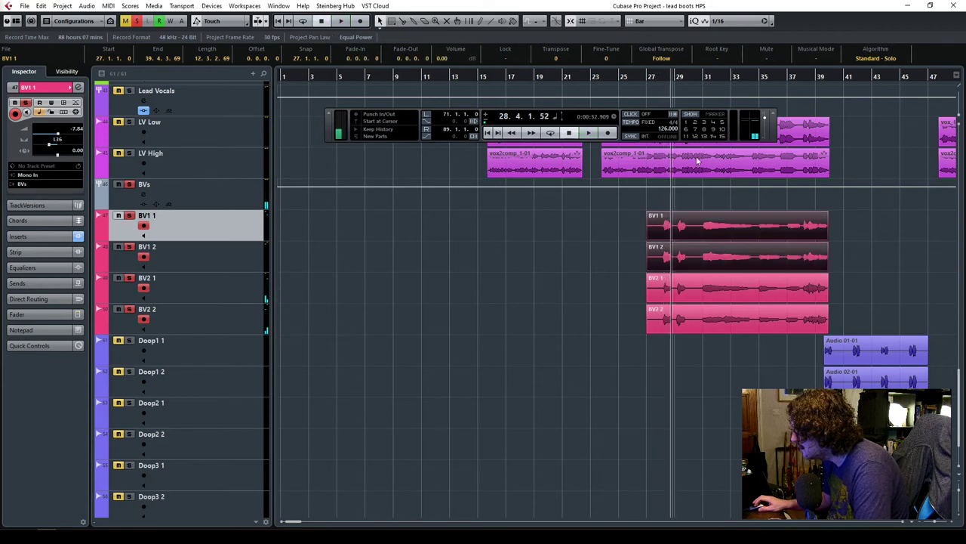
left_click_drag(625, 291, 684, 333)
left_click(767, 59)
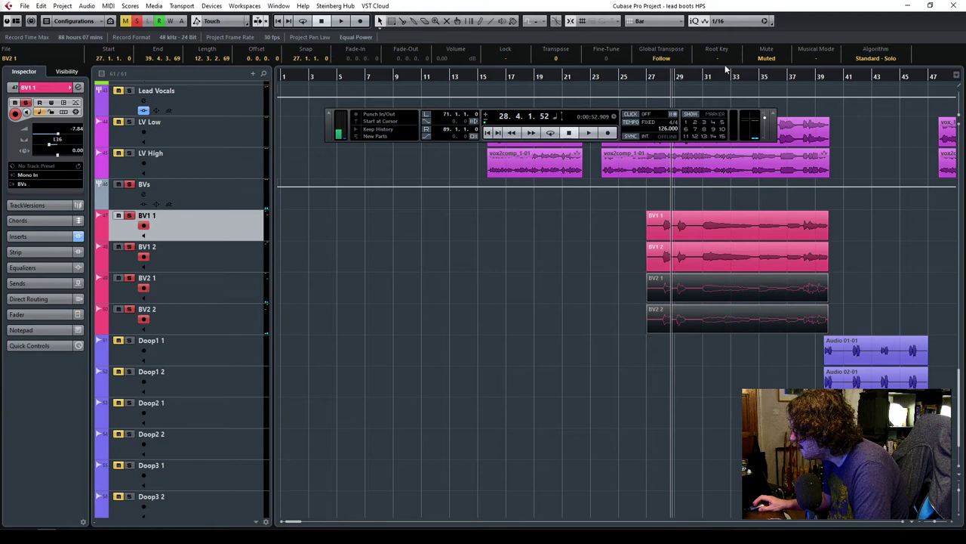
key("space")
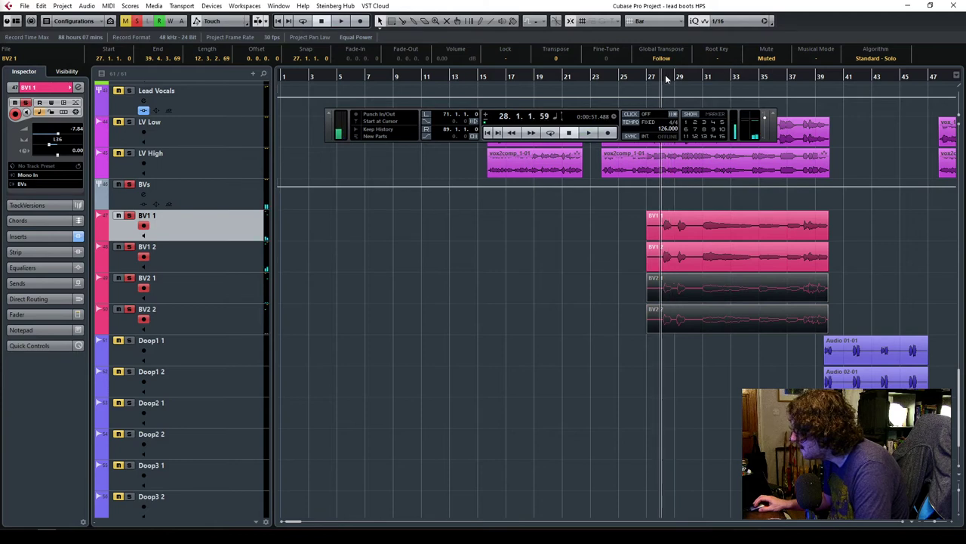
key("space")
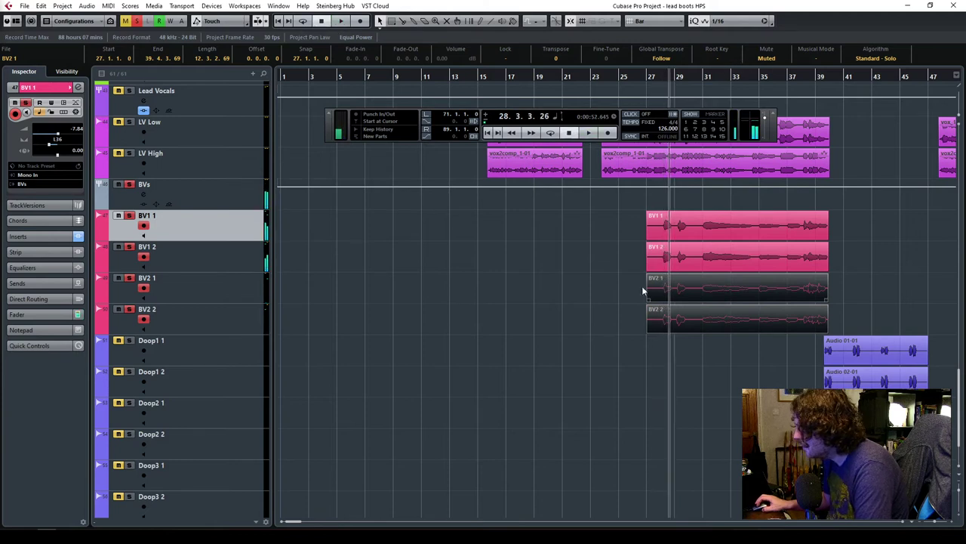
Unmute the BV2 1 and BV2 2 clips so all four backing vocals play.
left_click_drag(621, 285, 695, 330)
left_click(767, 59)
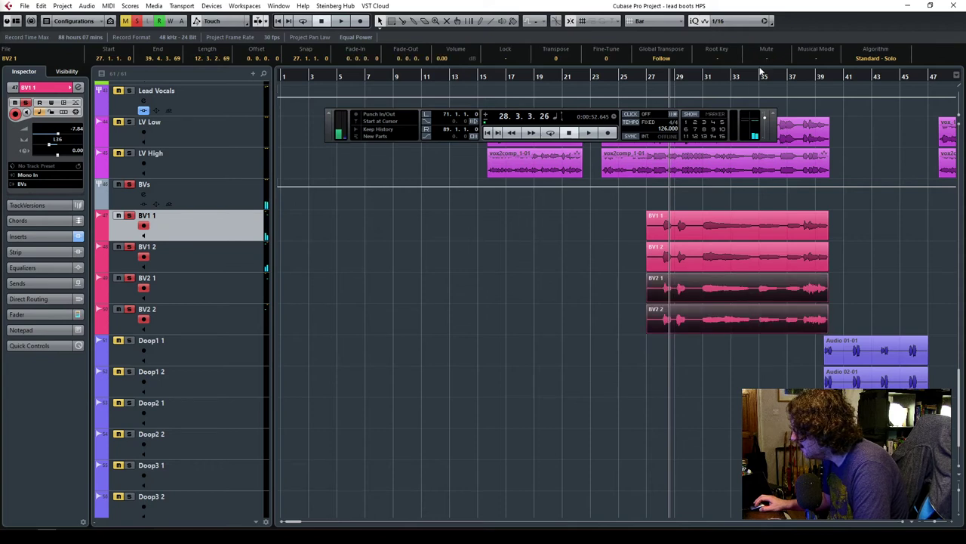
left_click(587, 275)
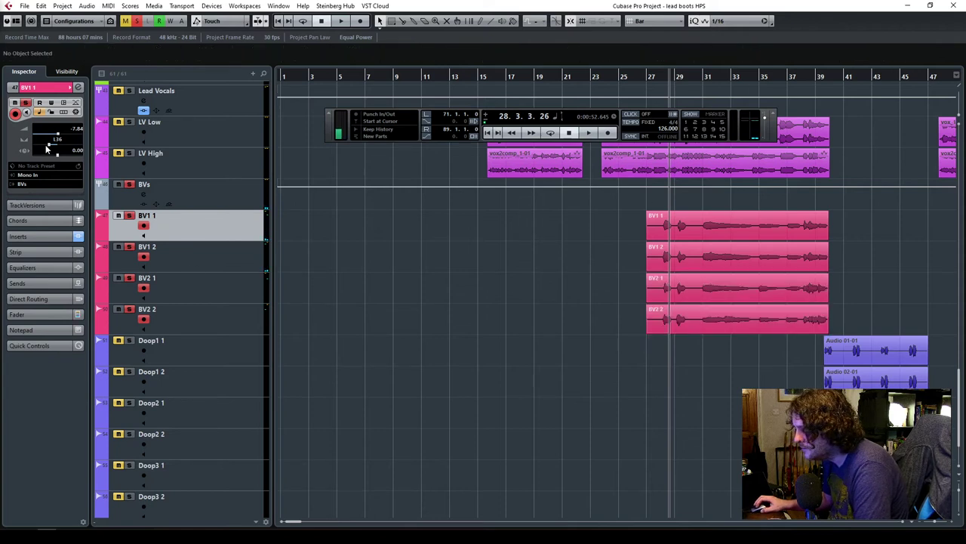
Pan the backing vocal tracks wider, with BV1 1 at L74, BV1 2 at R72 and BV2 2 at R62.
left_click(194, 259)
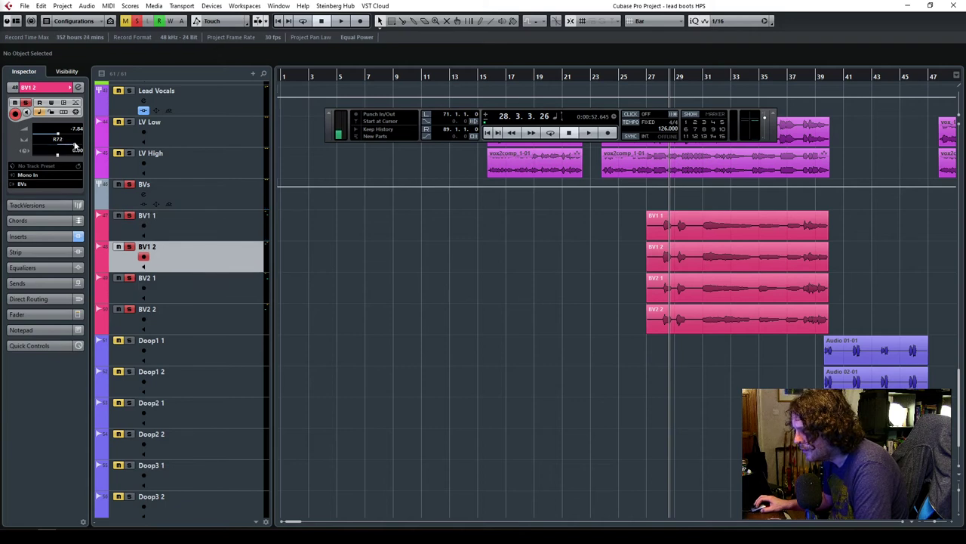
left_click(217, 282)
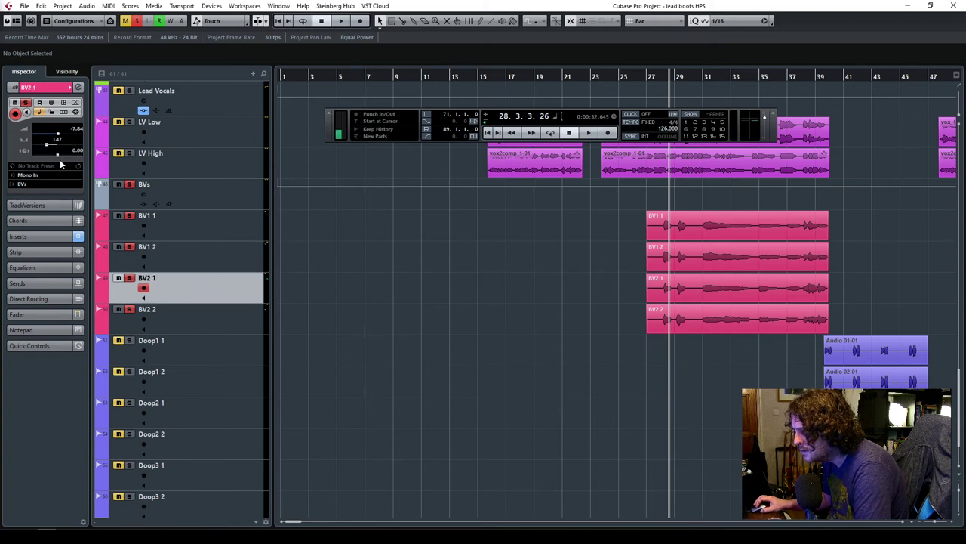
left_click(206, 325)
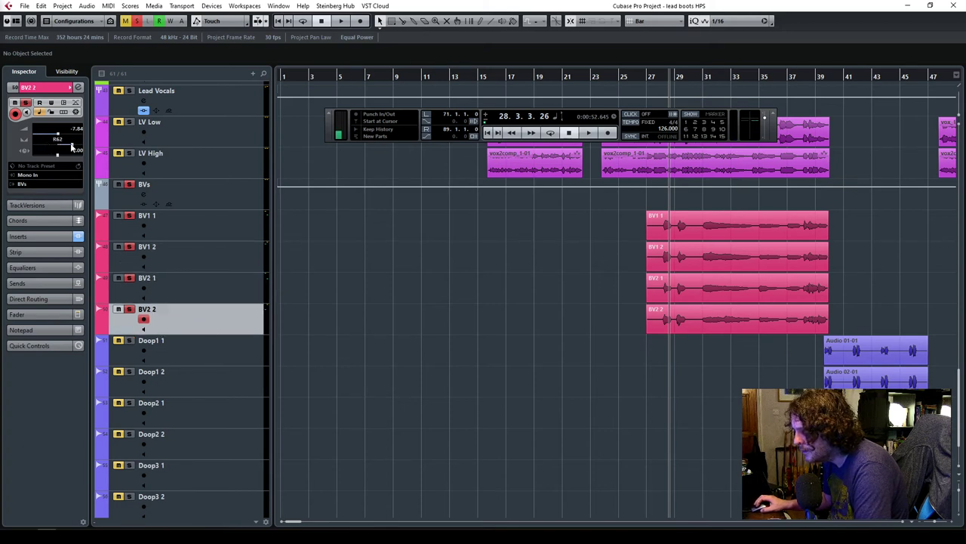
left_click(213, 285)
left_click(214, 253)
left_click(213, 226)
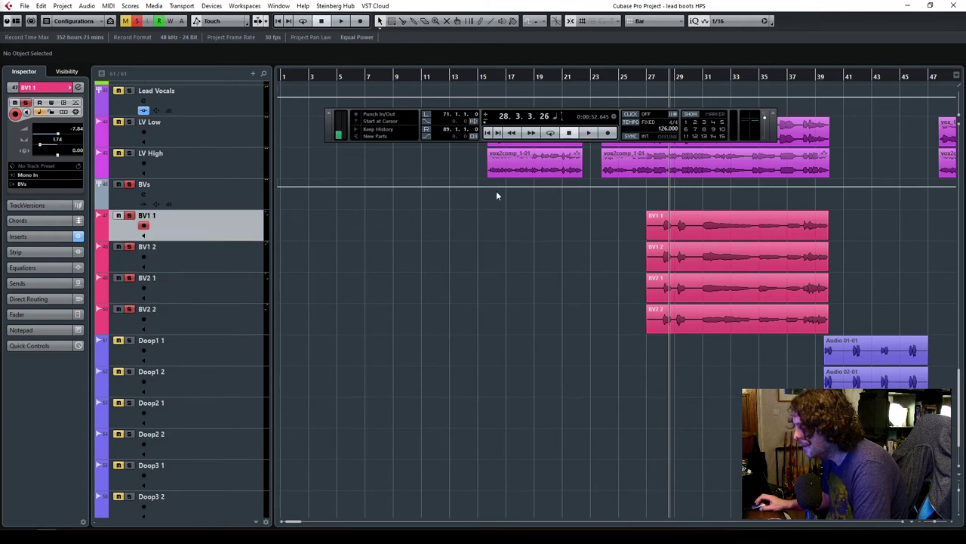
Play the four soloed backing vocals from bar 27 to check the panning.
left_click(650, 76)
key("space")
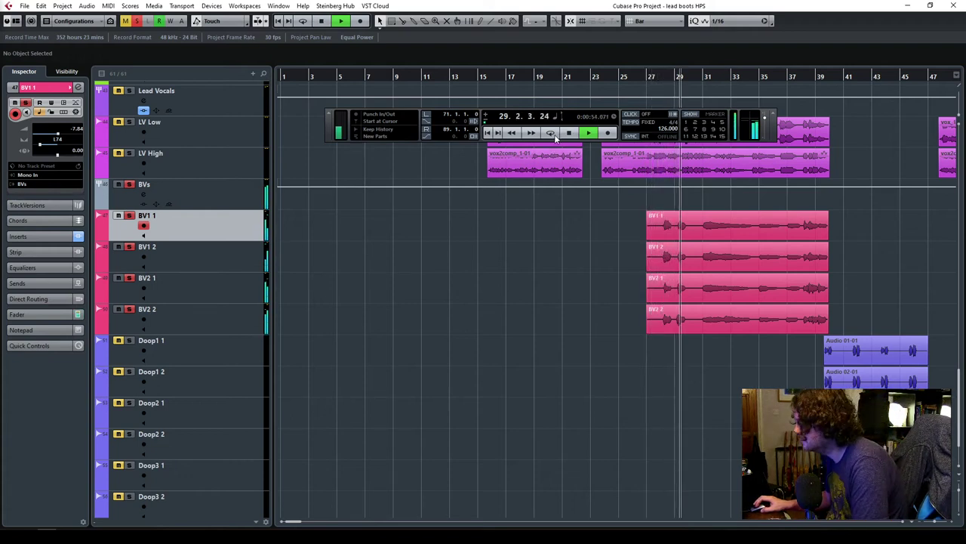
left_click_drag(955, 525, 951, 521)
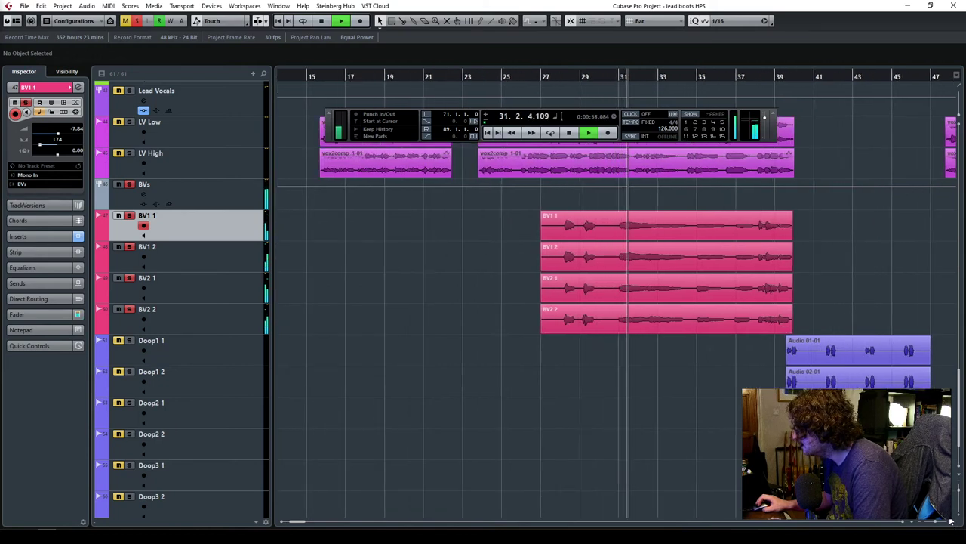
left_click(952, 523)
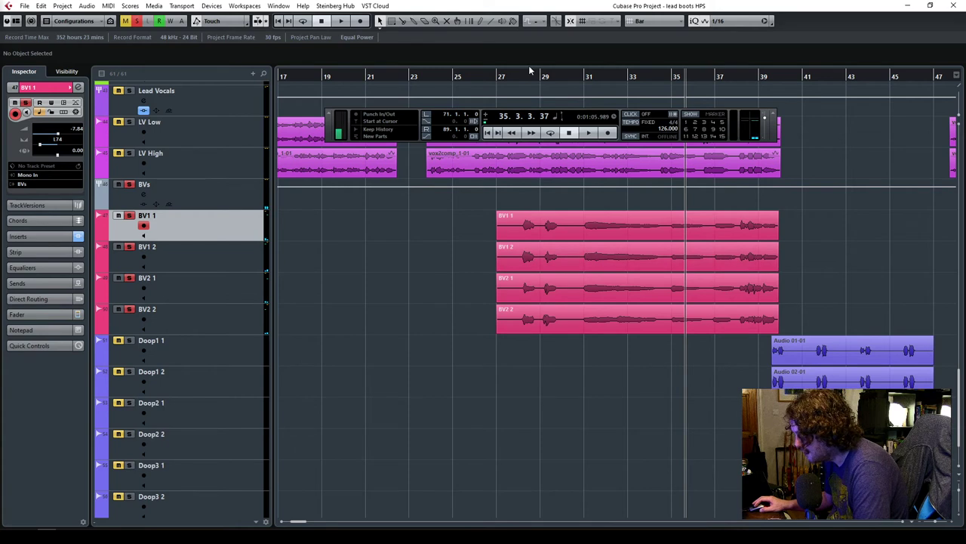
left_click(497, 80)
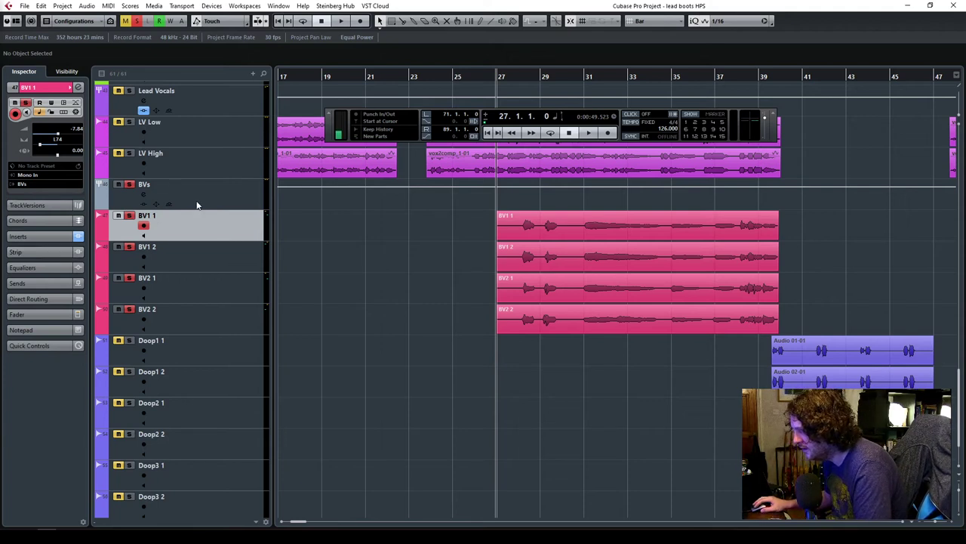
key("space")
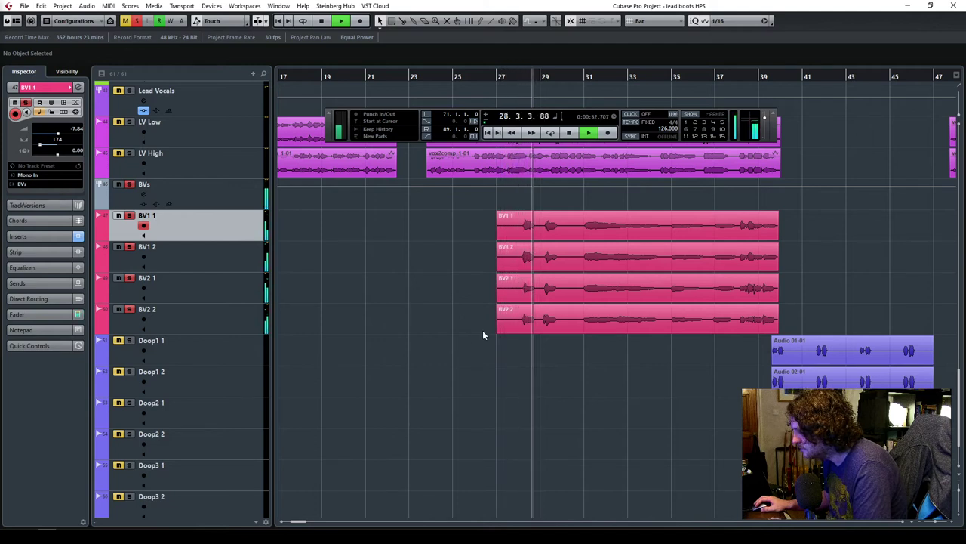
Take the BVs group out of solo and play from bar 27 with the lead vocals.
left_click(213, 190)
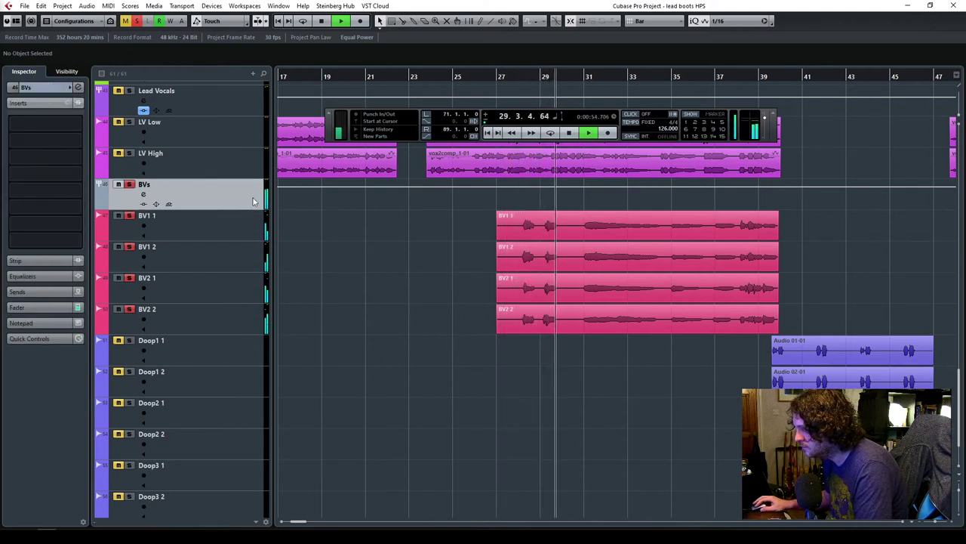
key("space")
left_click(495, 77)
key("space")
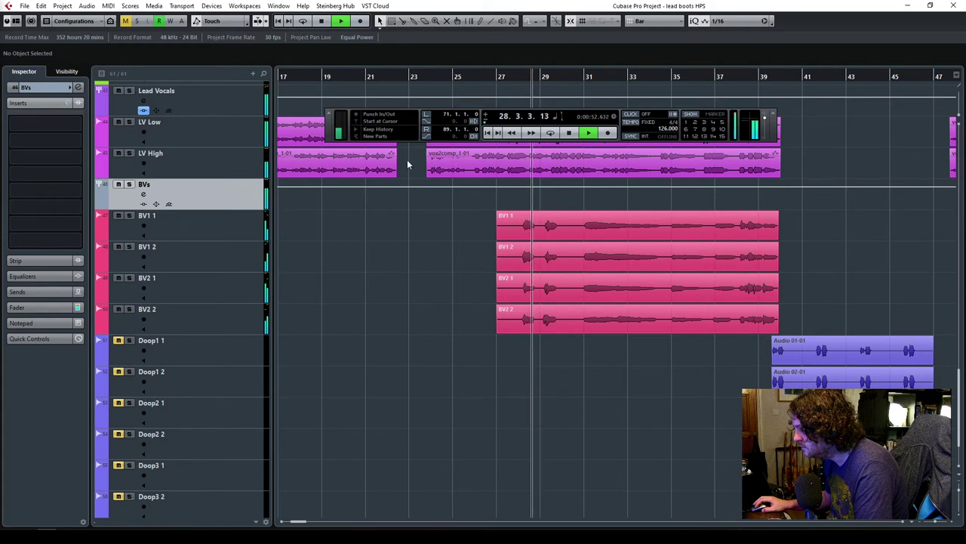
Route the output of the Lead Vocals group to the All Music group.
scroll(210, 160, "up", 5)
left_click(224, 279)
left_click(41, 306)
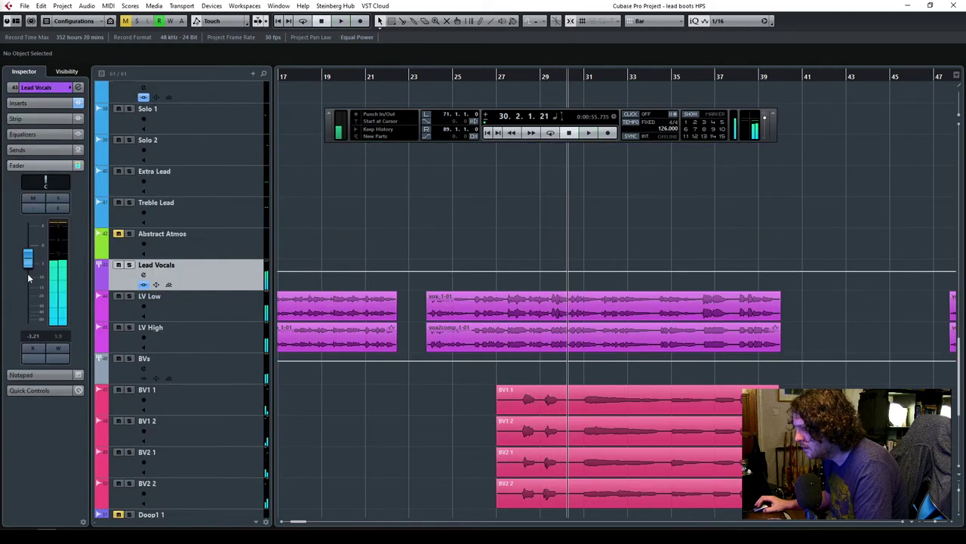
left_click(48, 85)
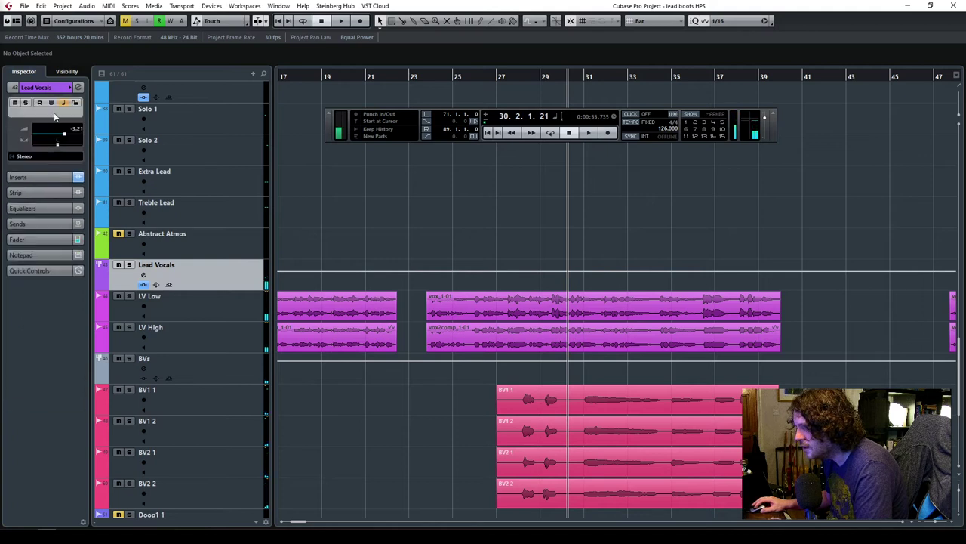
left_click(34, 156)
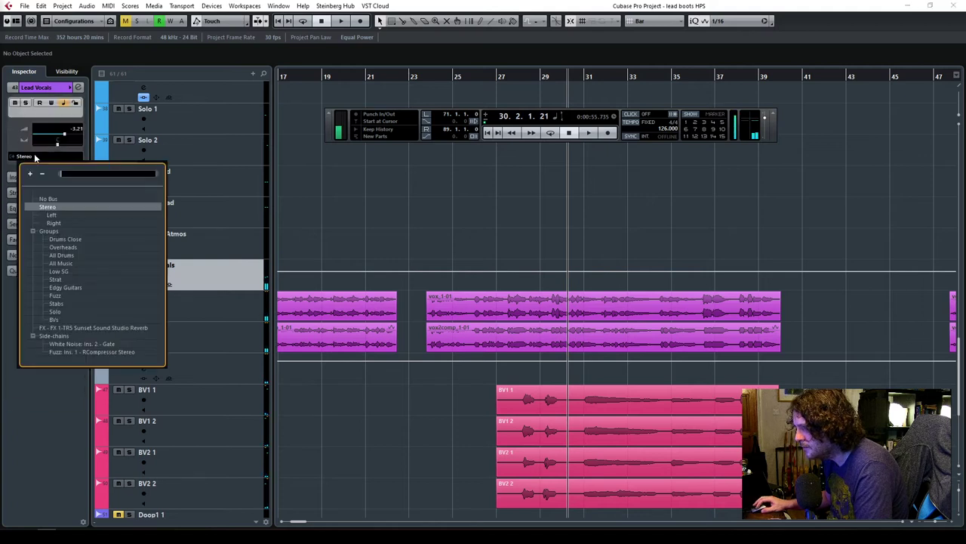
left_click(60, 263)
key("Up")
key("Down")
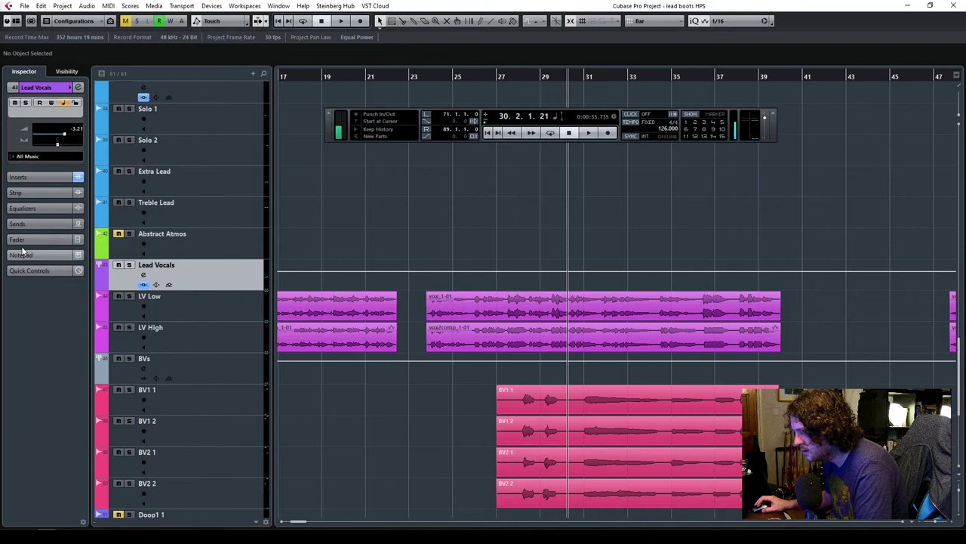
Reset the Lead Vocals group fader to 0.00 and lower it slightly while playing from the second vocal clip.
left_click(23, 239)
left_click(31, 260, "ctrl")
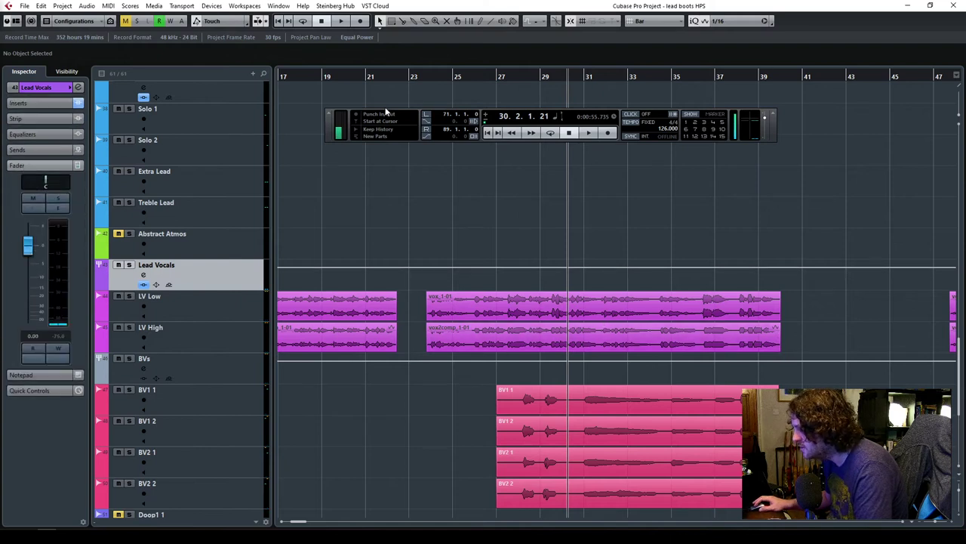
double_click(425, 75)
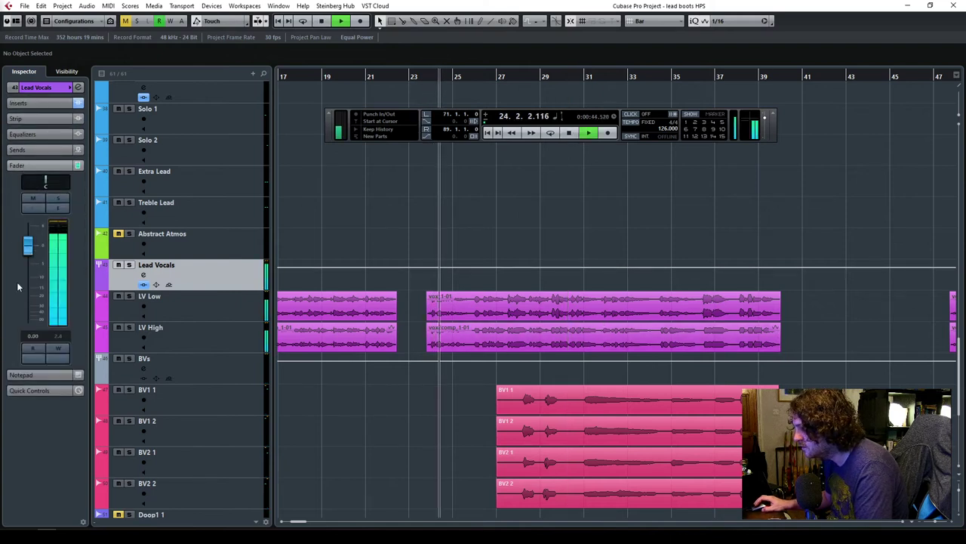
left_click_drag(28, 250, 28, 259)
Lower the BVs group level to -3.36 dB and return the playback position to bar 27.
left_click(226, 370)
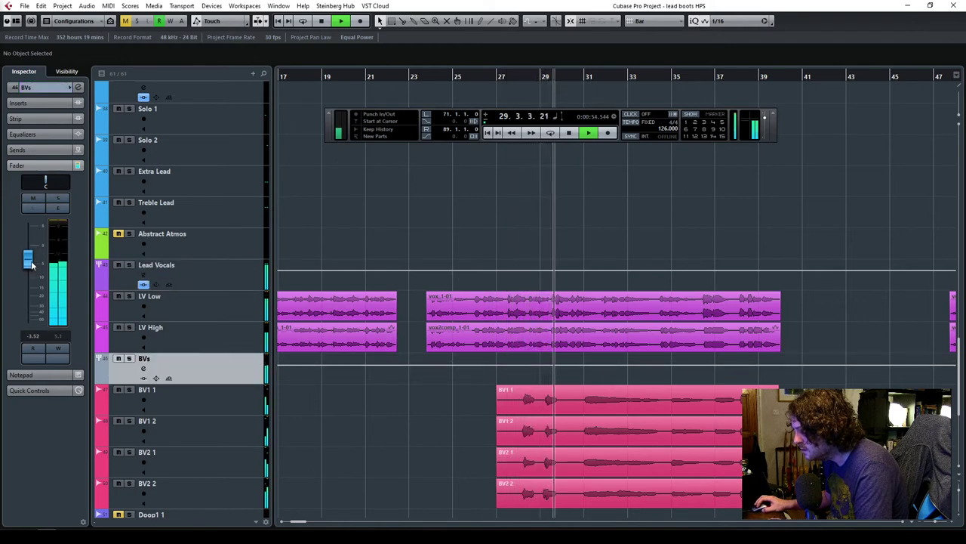
key("space")
left_click(500, 79)
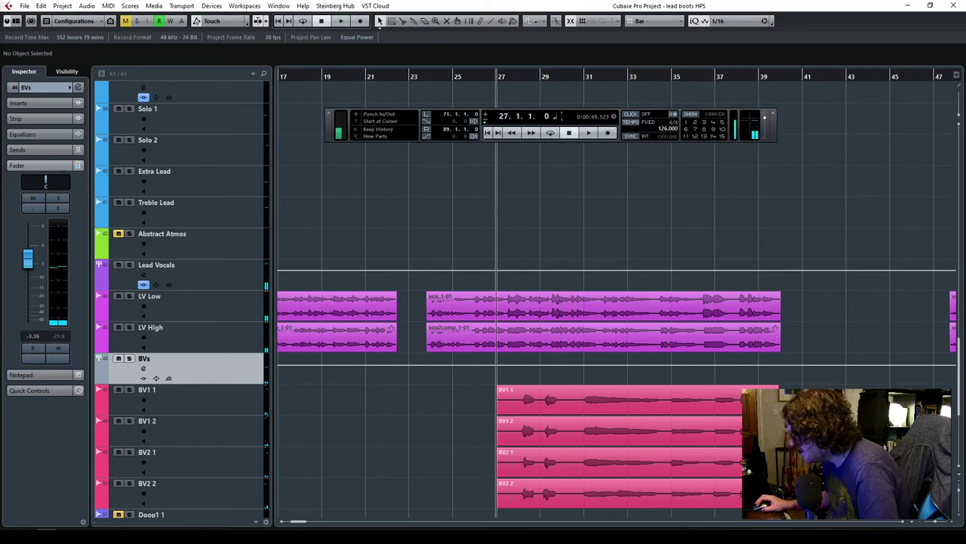
Insert the NLS Channel Stereo plugin in the first insert slot of the BVs group.
mouse_move(934, 525)
left_mouse_down()
mouse_move(943, 524)
mouse_move(933, 524)
left_mouse_up()
scroll(690, 427, "down", 3)
scroll(690, 428, "down", 3)
scroll(690, 428, "up", 3)
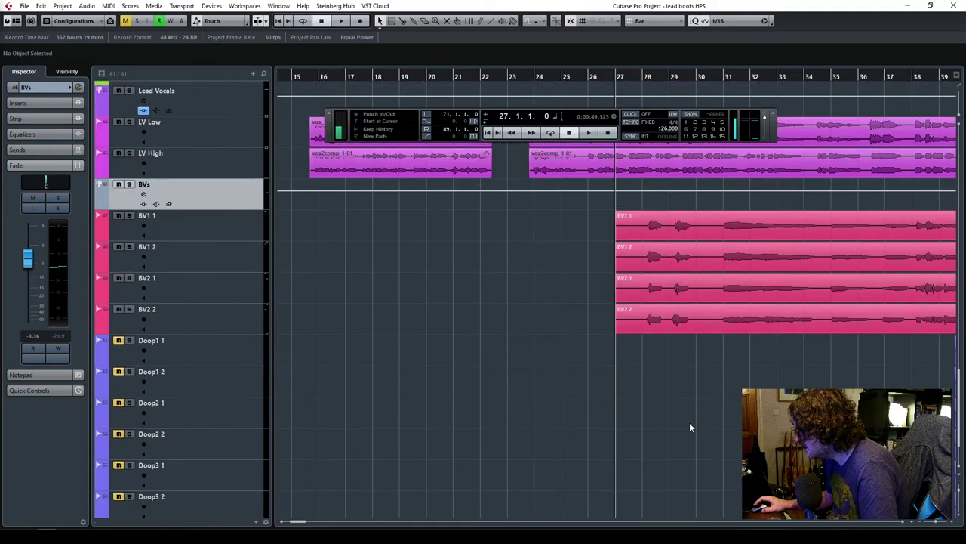
scroll(904, 524, "right", 5)
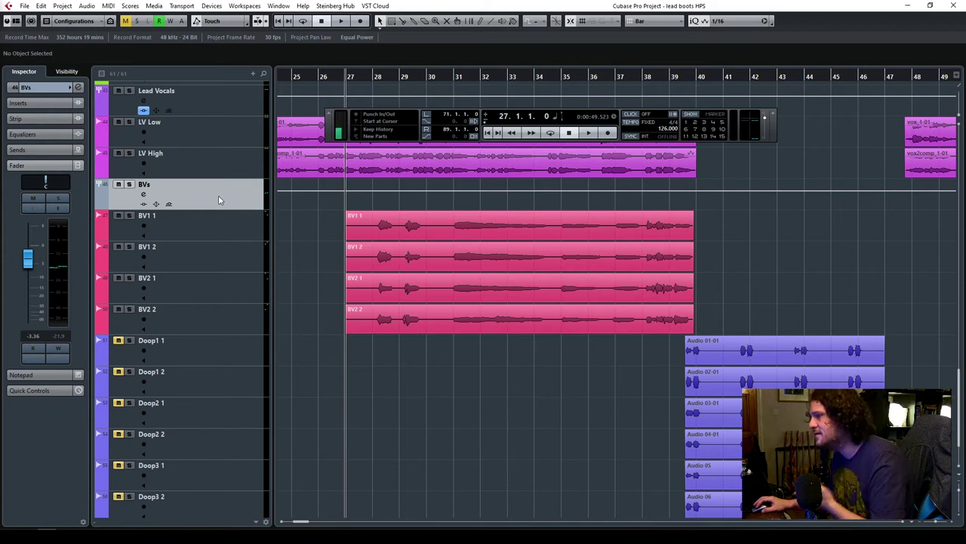
left_click(49, 102)
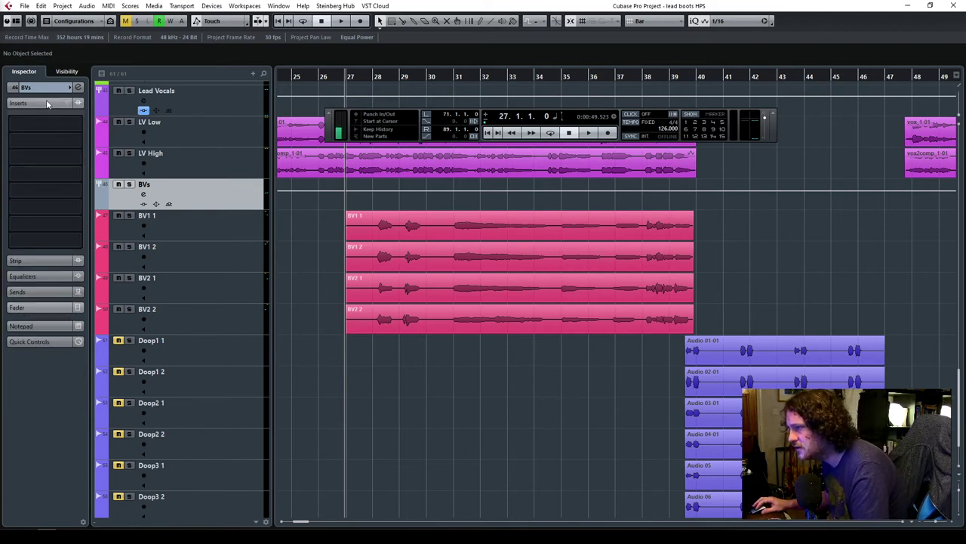
left_click(74, 128)
type("nls")
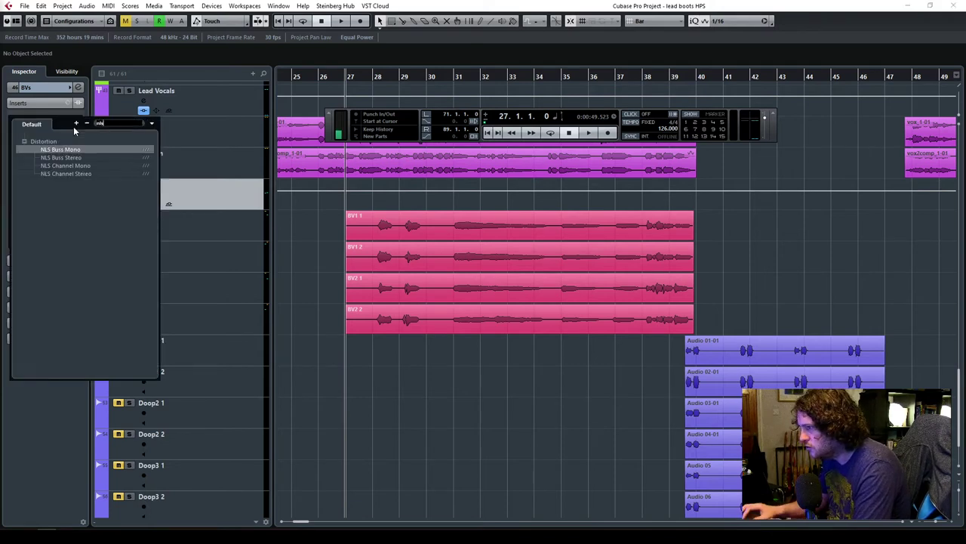
left_click(65, 174)
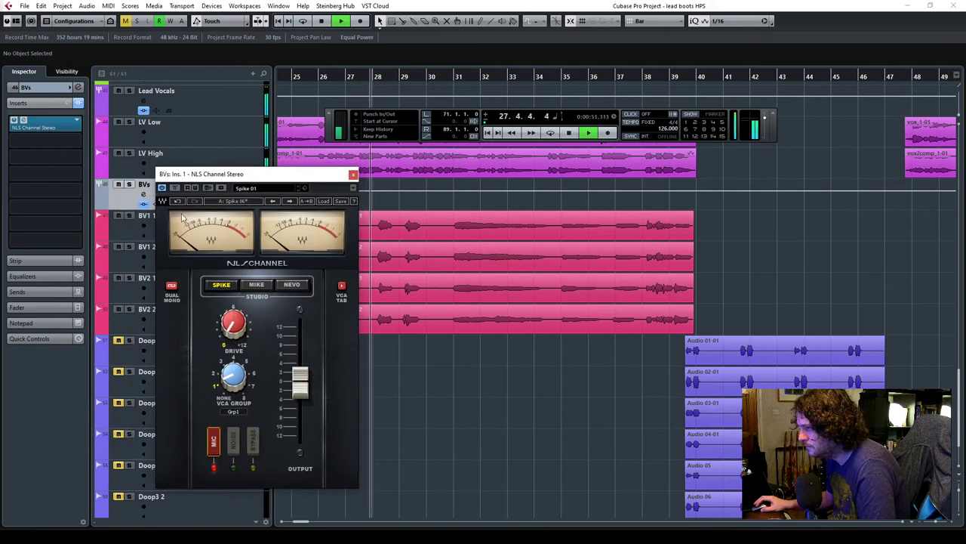
Solo the BVs group and move the NLS Channel window clear of the track list.
left_click(129, 185)
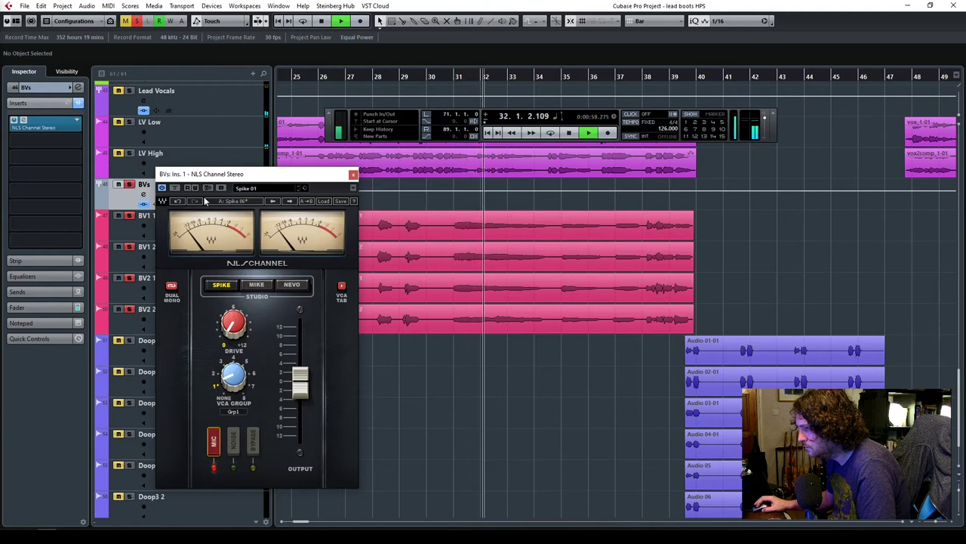
left_click_drag(212, 177, 308, 178)
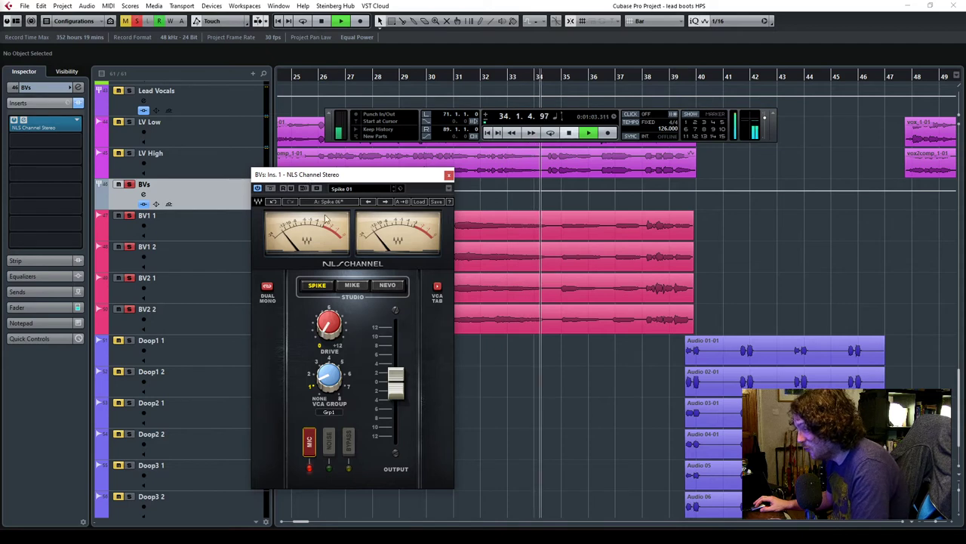
left_click_drag(392, 180, 493, 190)
Move NLS Channel Stereo to the second insert slot of the BVs group and play the soloed vocals from around bar 27.
left_click_drag(60, 147, 61, 146)
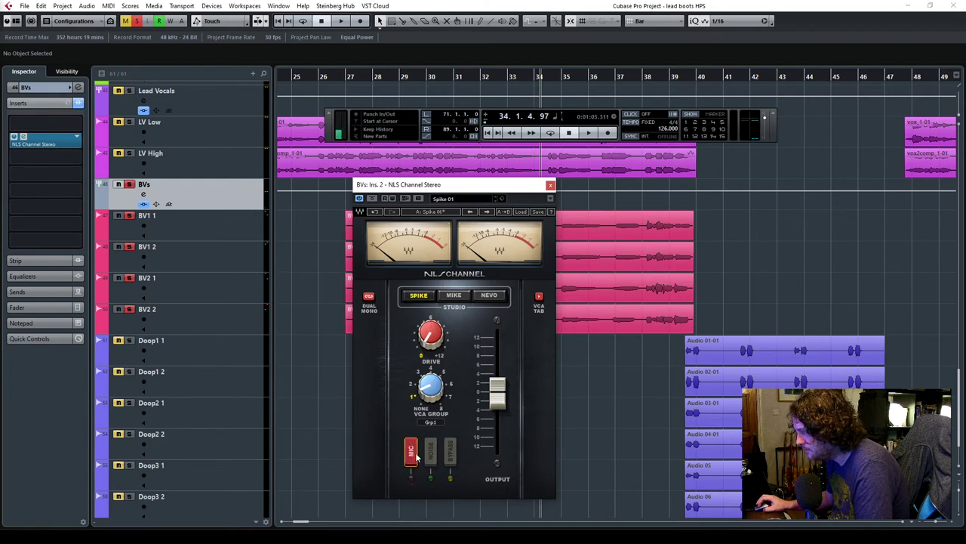
left_click_drag(400, 184, 563, 168)
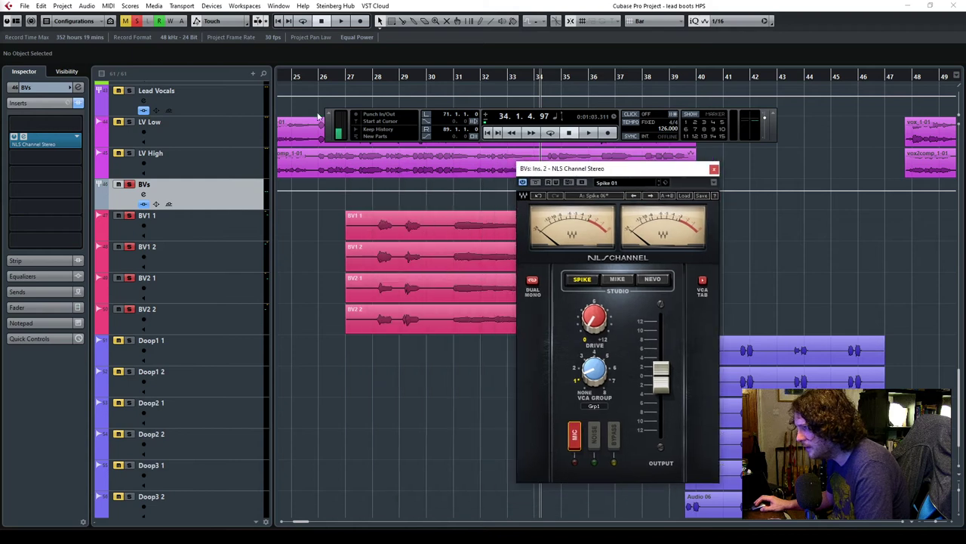
left_click(367, 90)
key("space")
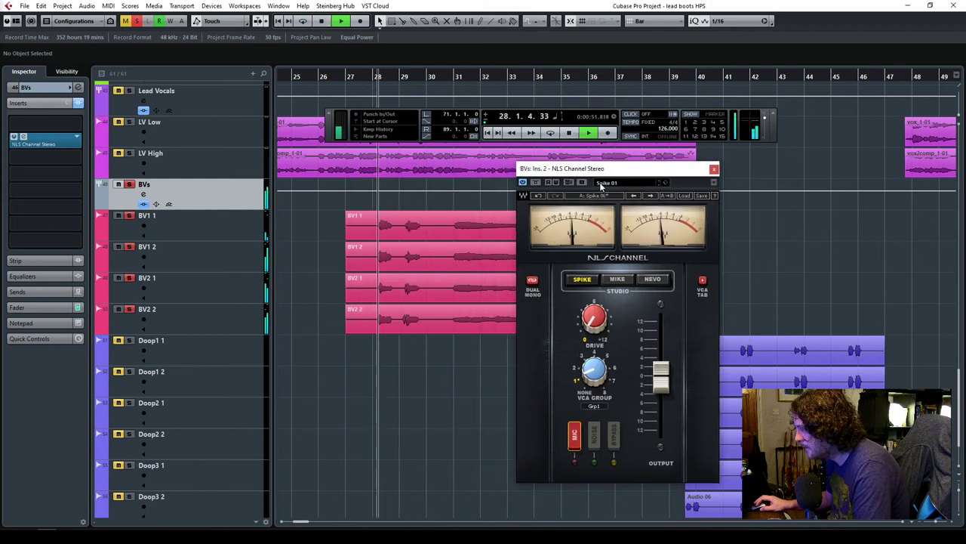
Try NLS Channel's Drive at 12 on the soloed BVs, switch its MIC setting and stop playback.
mouse_move(602, 343)
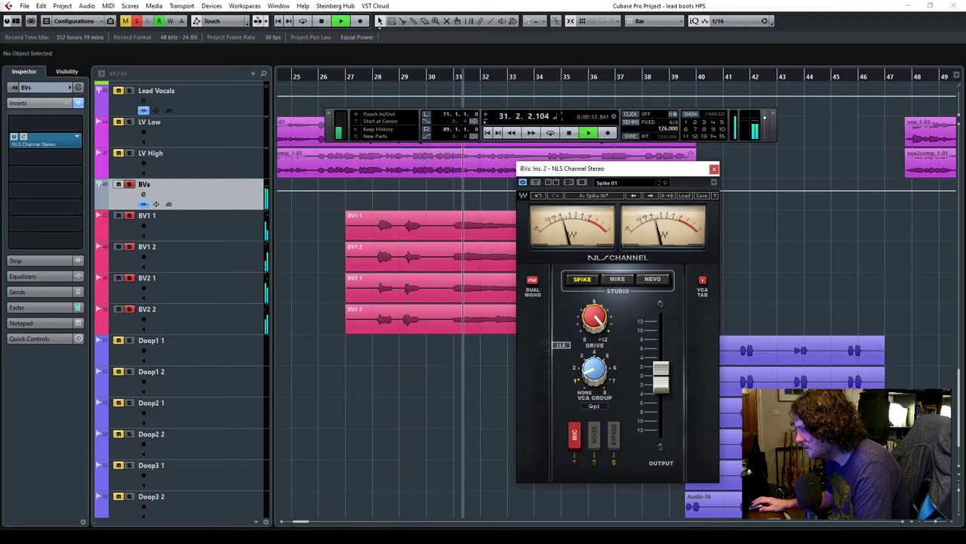
left_click_drag(595, 319, 593, 329)
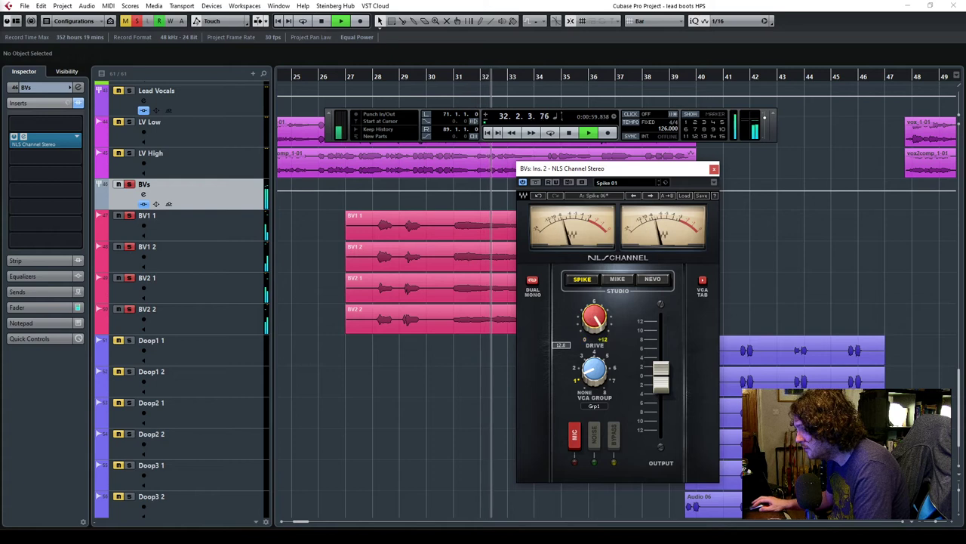
left_click(575, 444)
key("space")
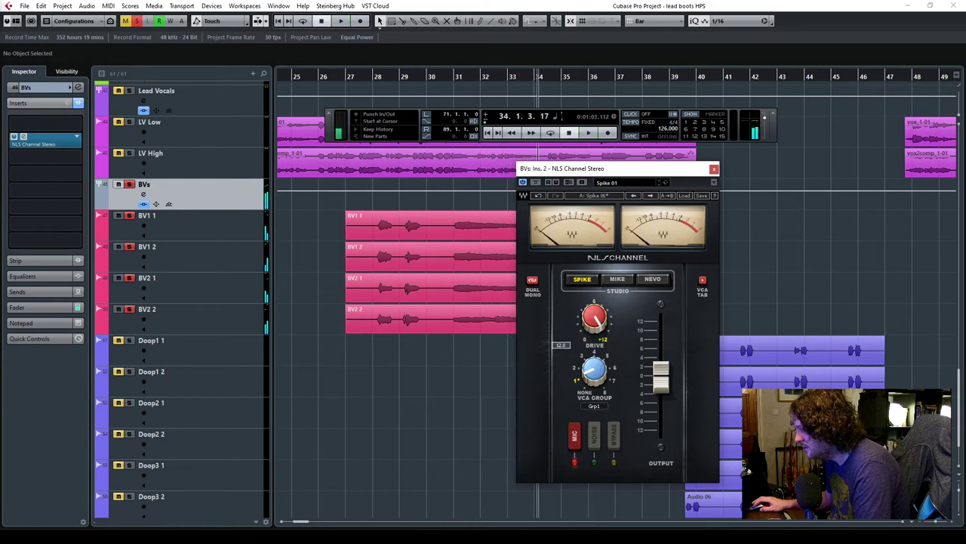
Adjust the BVs group's pre gain in the MixConsole, keeping the plugin and transport windows clear of its channel, and return to the project.
left_click(57, 124)
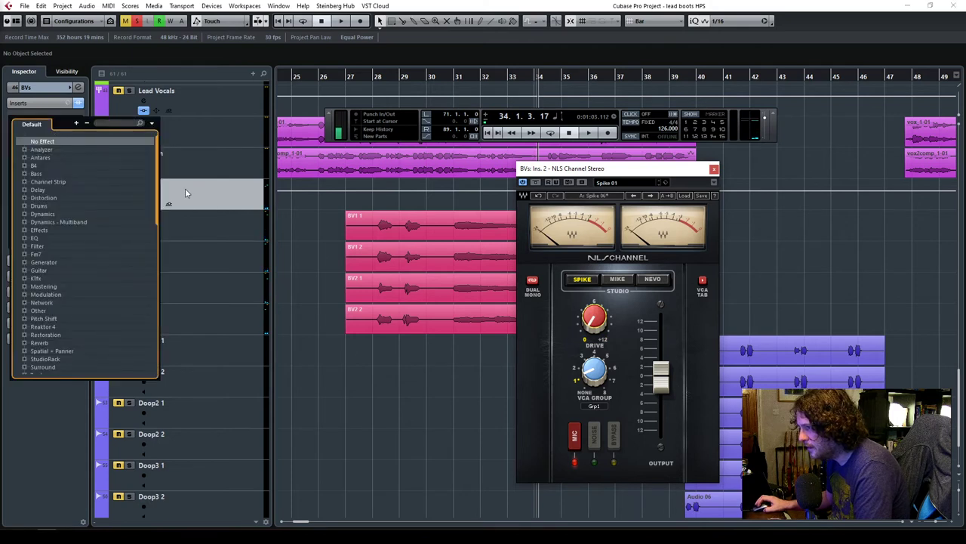
left_click(223, 204)
key("F3")
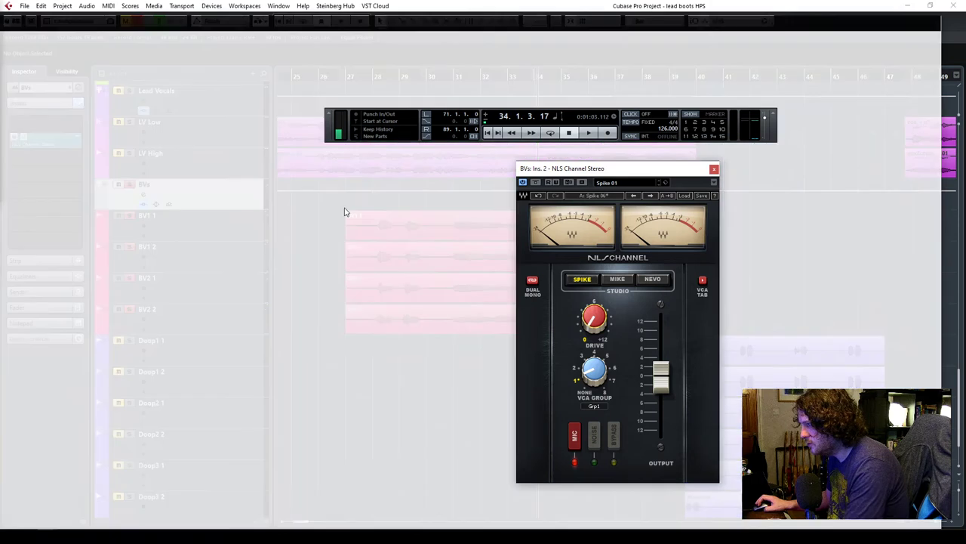
left_click_drag(649, 175, 295, 113)
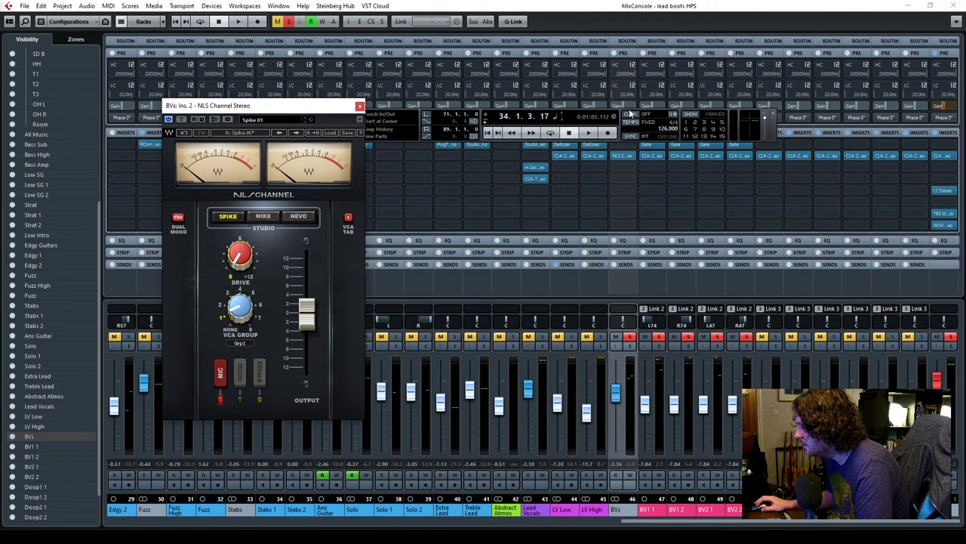
left_click_drag(773, 129, 771, 239)
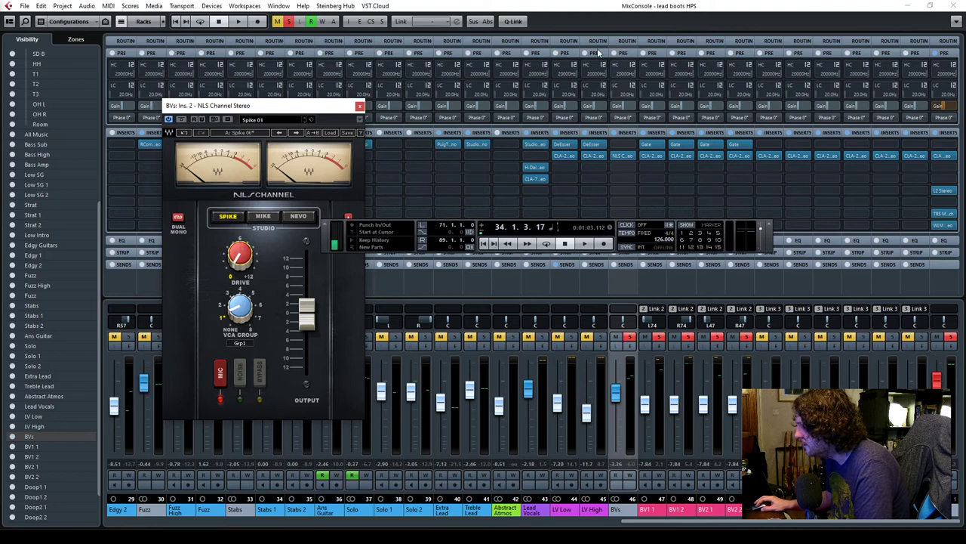
double_click(629, 105)
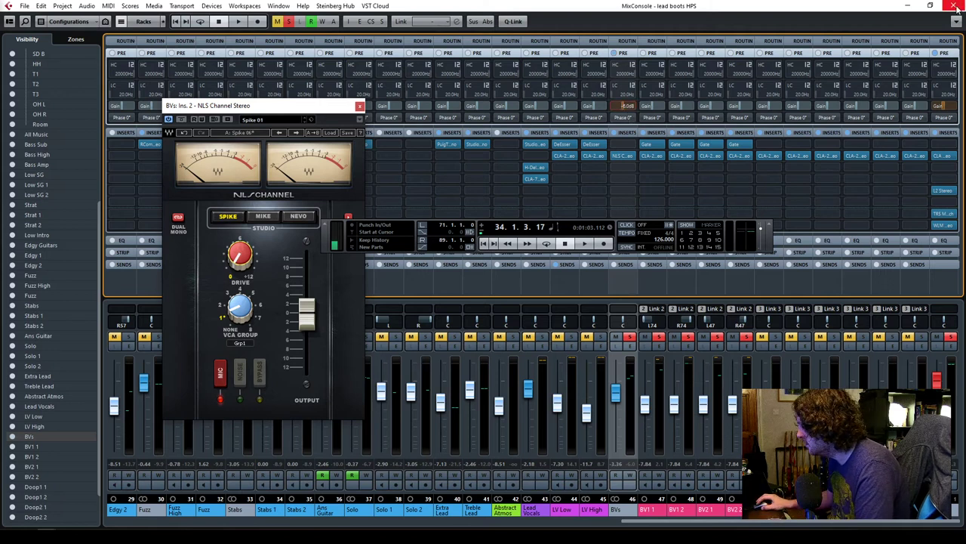
left_click(951, 6)
Move the NLS Channel window off the track list and replay the soloed BVs from about bar 27.
left_click(294, 119)
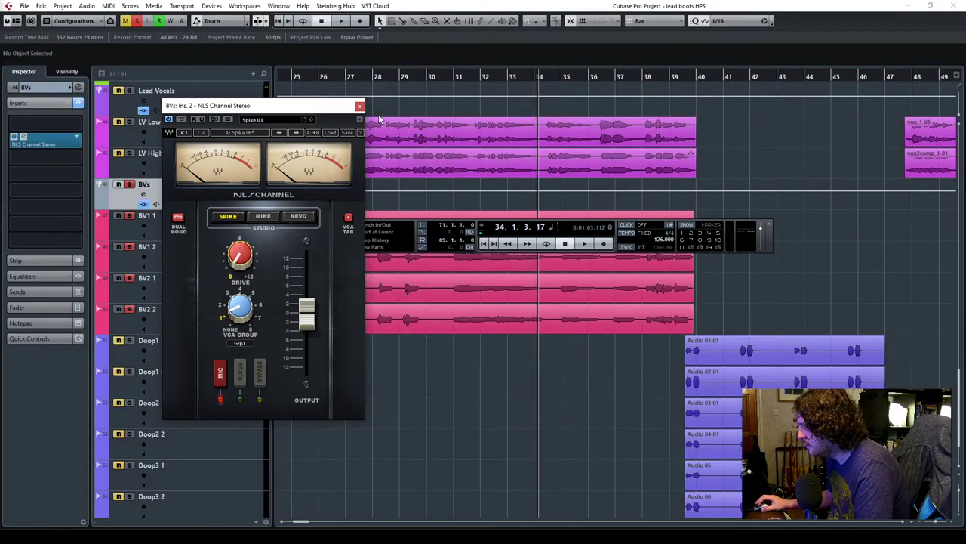
left_click_drag(306, 105, 719, 121)
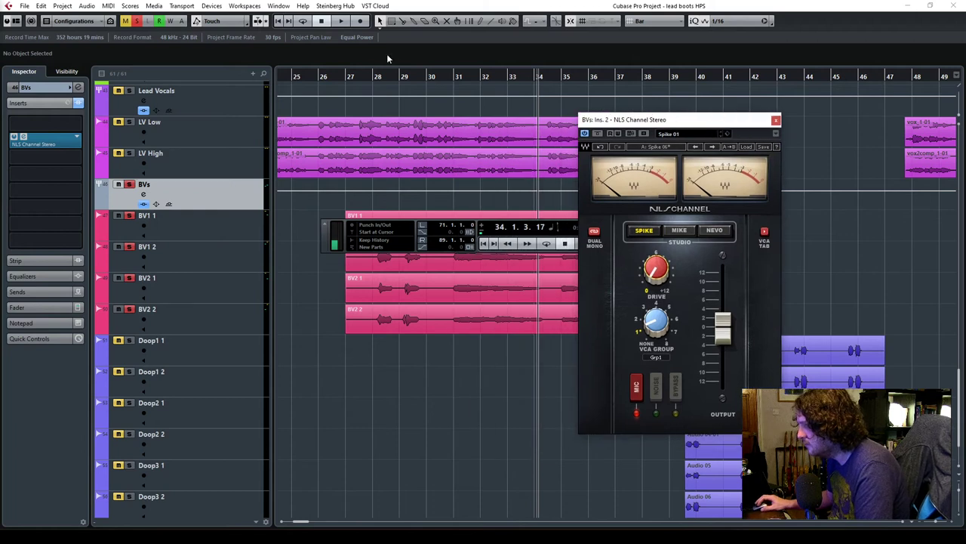
left_click_drag(372, 79, 458, 78)
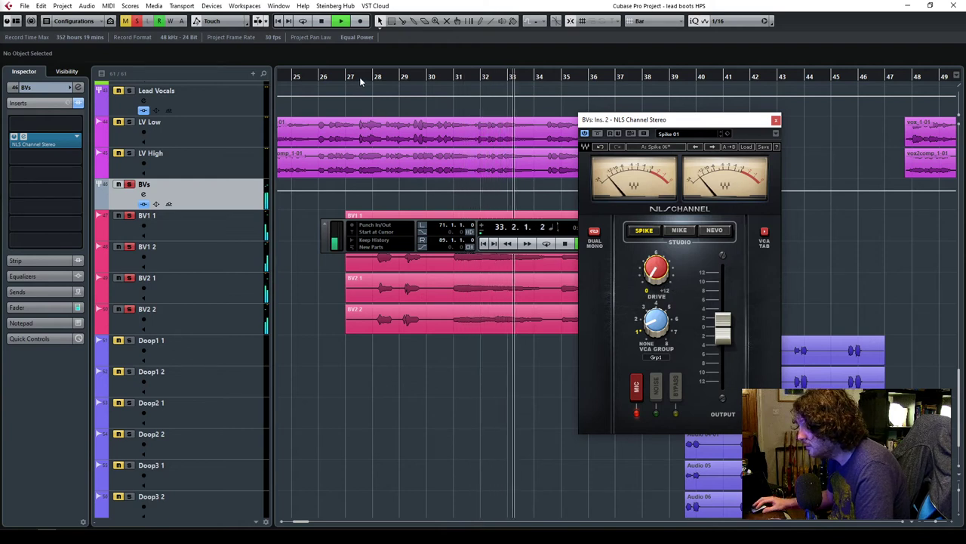
left_click_drag(360, 77, 356, 77)
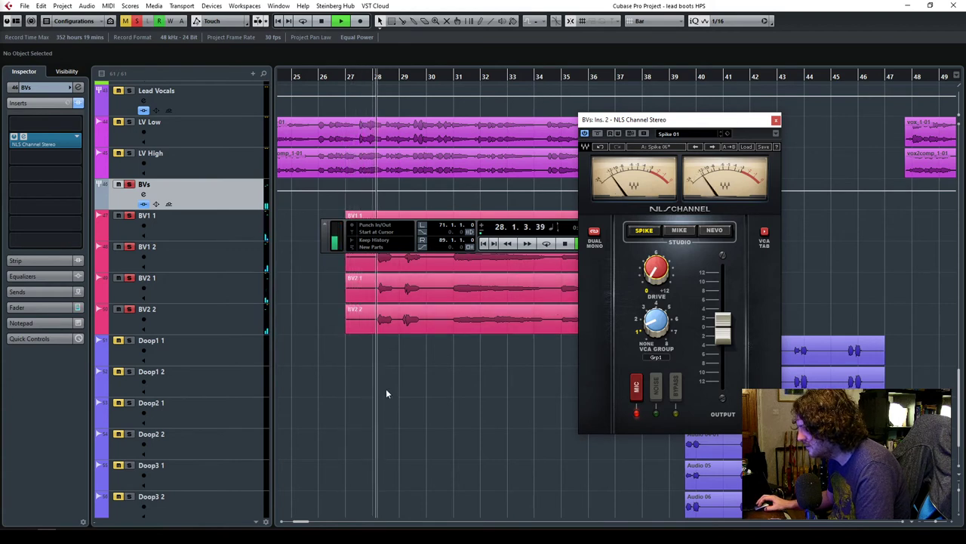
Insert the Q10 Stereo equalizer in the first insert slot of the BVs group.
left_click(60, 136)
type("nls")
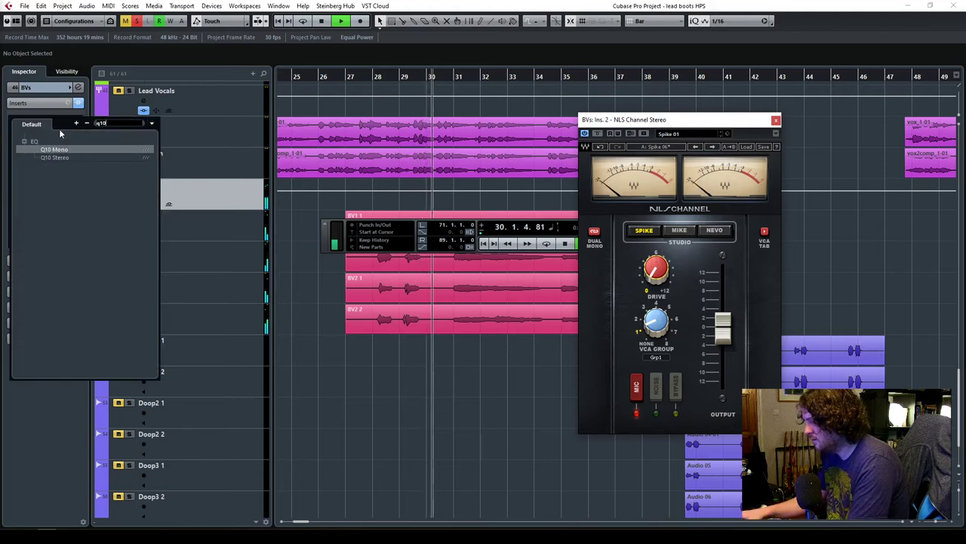
left_click(50, 156)
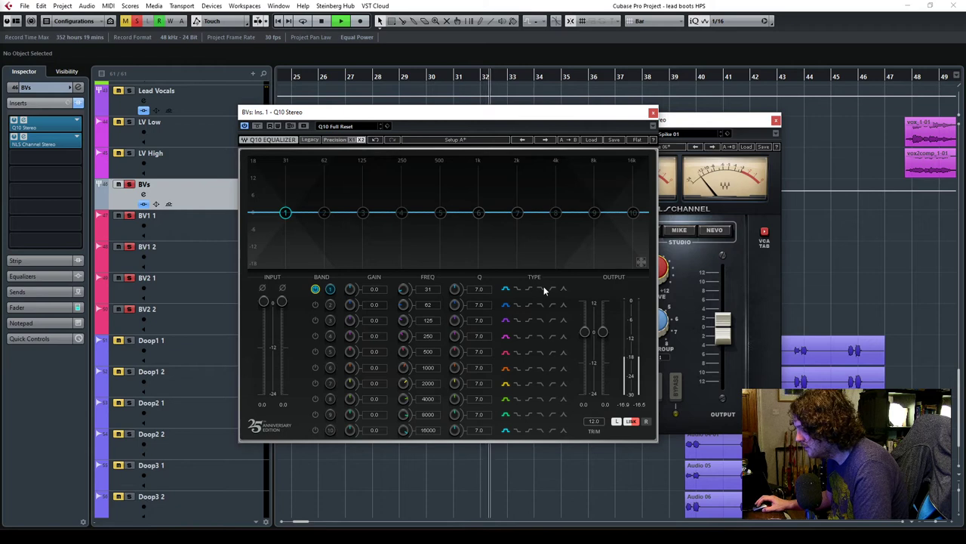
Make Q10 band 1 a high-pass filter at about 148 Hz and reposition the equalizer window.
left_click(547, 288)
left_click_drag(431, 293, 430, 268)
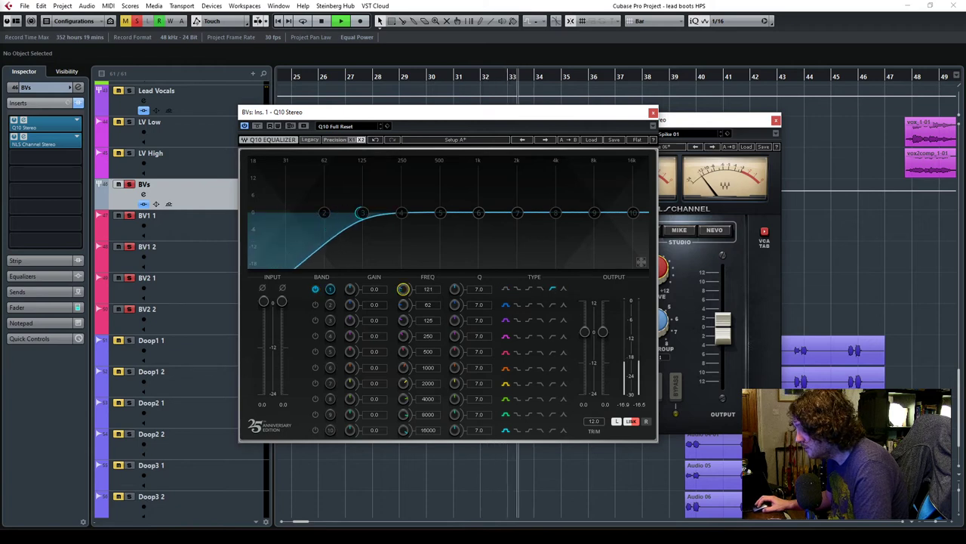
left_click_drag(462, 116, 686, 167)
left_click_drag(543, 164, 314, 131)
left_click_drag(420, 307, 421, 302)
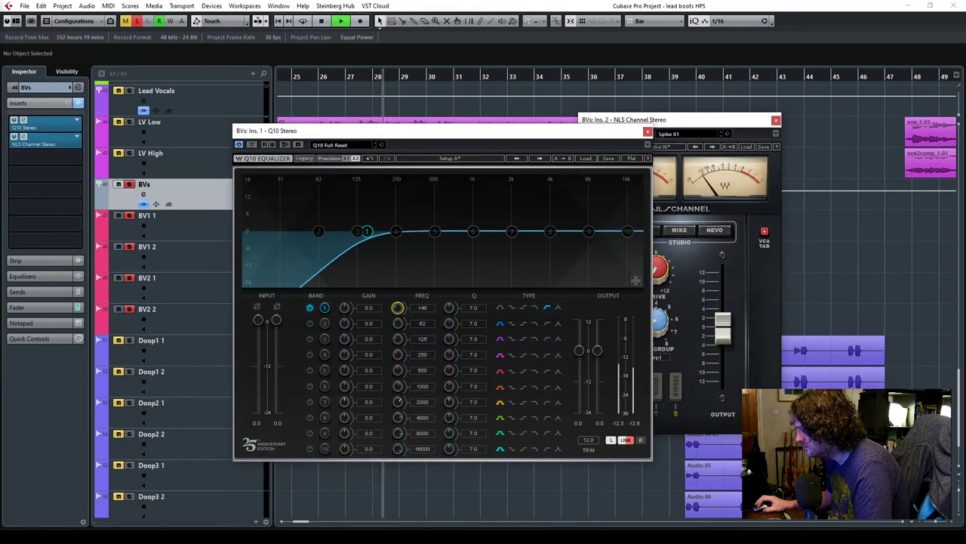
Cut 6.3 dB at 252 Hz and 3.7 dB at 511 Hz, boost 4 dB at 1007 Hz, and low-pass band 10 at 16000 Hz.
left_click(310, 355)
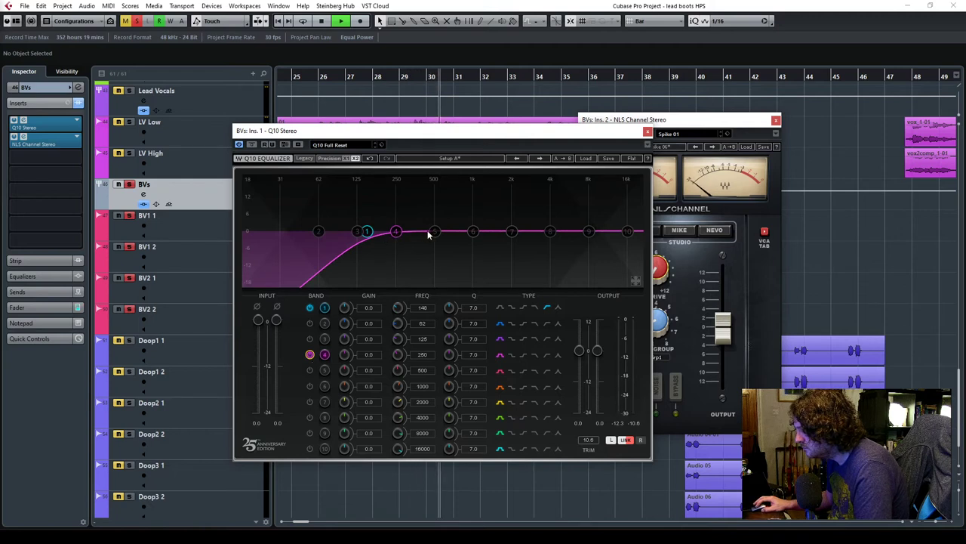
left_click_drag(398, 236, 474, 219)
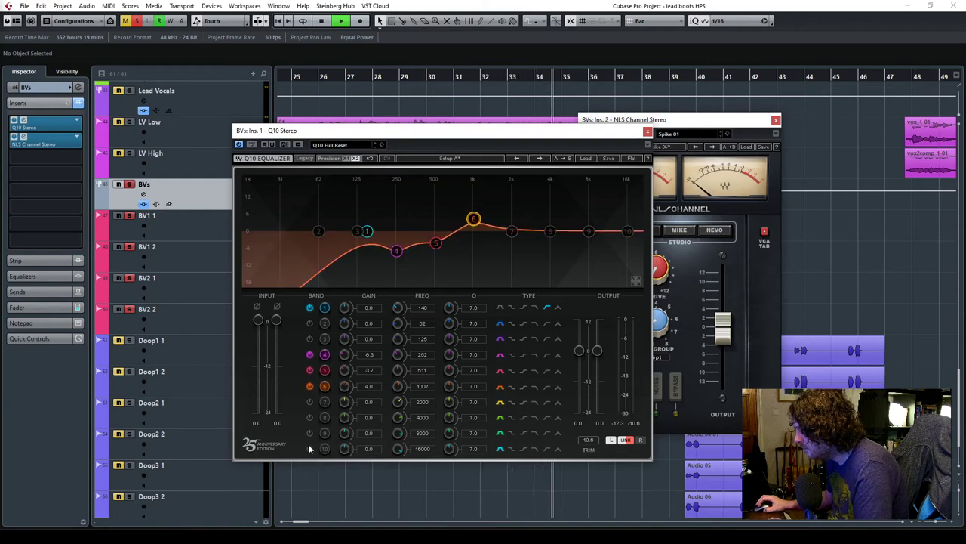
left_click(536, 449)
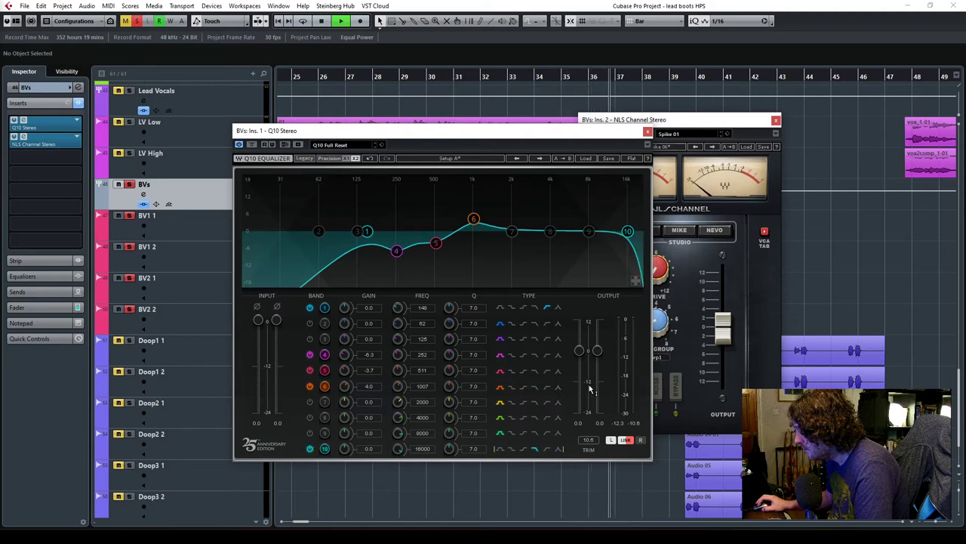
Raise the Q10 output to about 3.3 dB, move its window clear of the tracks and close it.
left_click_drag(597, 349, 597, 341)
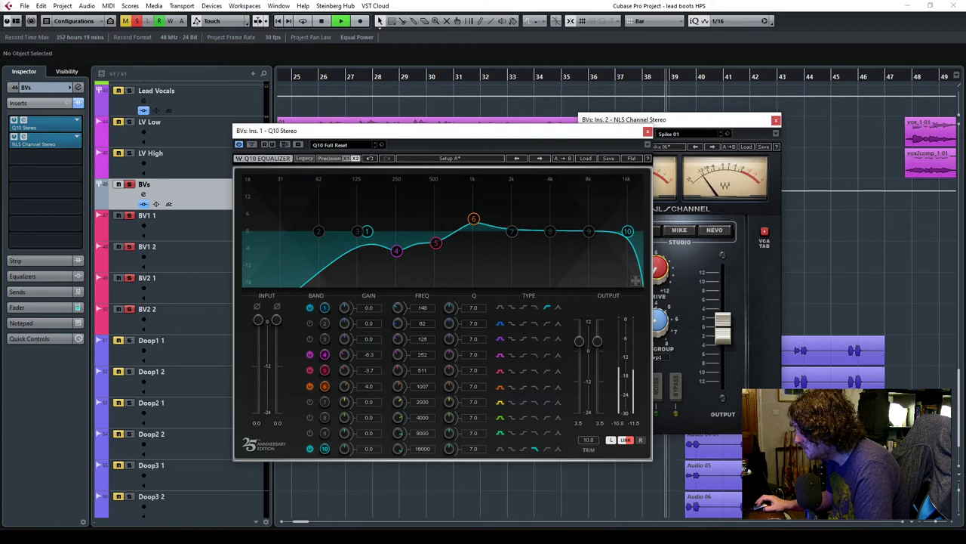
left_click_drag(525, 133, 759, 151)
left_click_drag(528, 147, 409, 129)
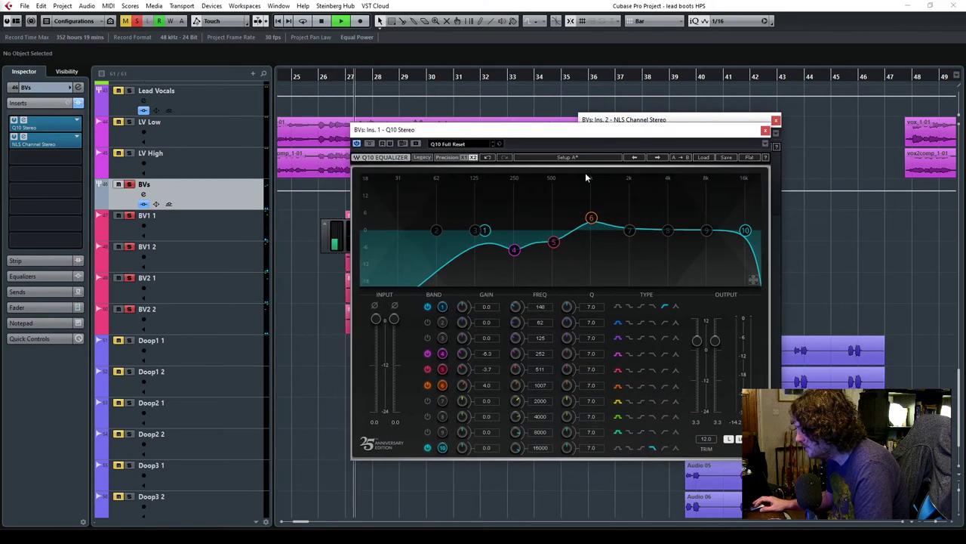
left_click_drag(587, 142, 632, 181)
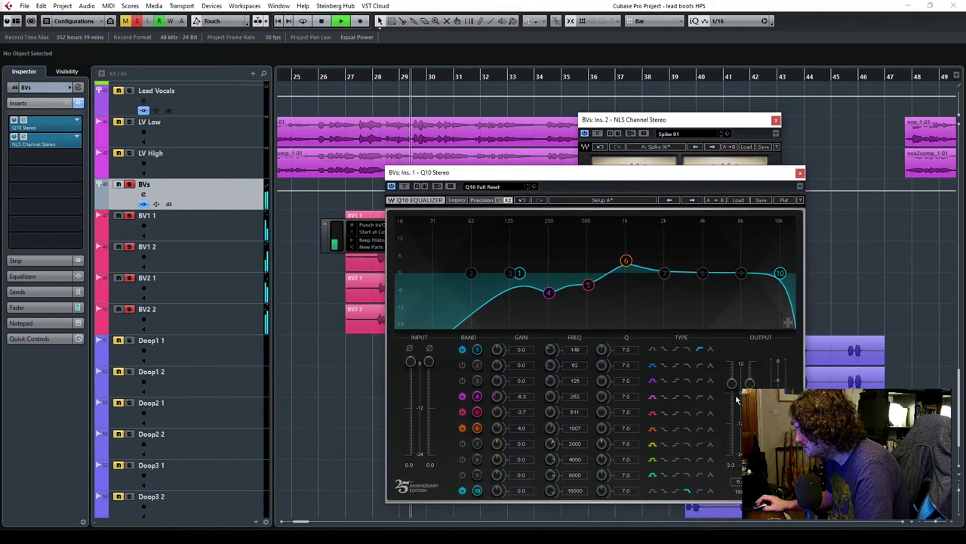
left_click(800, 173)
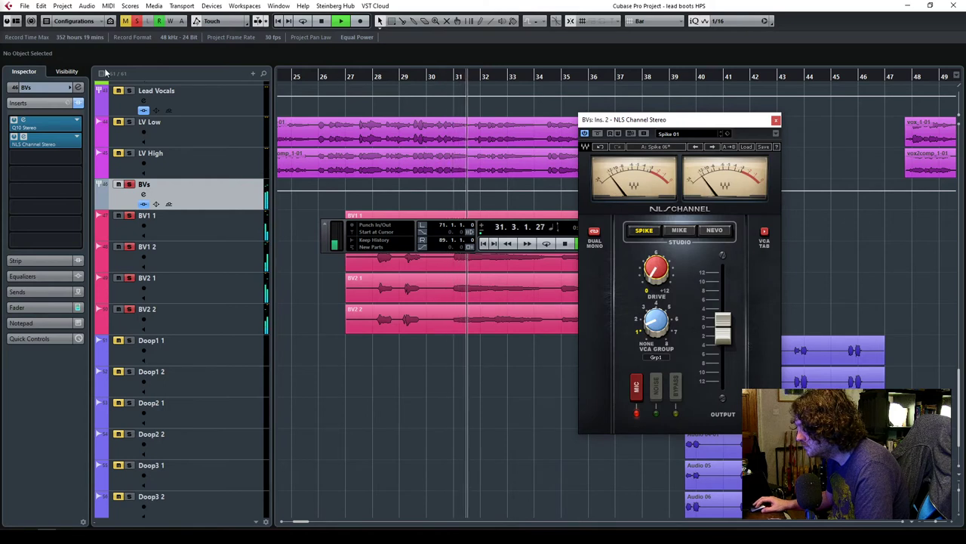
Play the vocals from about bar 25 with the solos cleared and close the NLS Channel window.
left_click(300, 77)
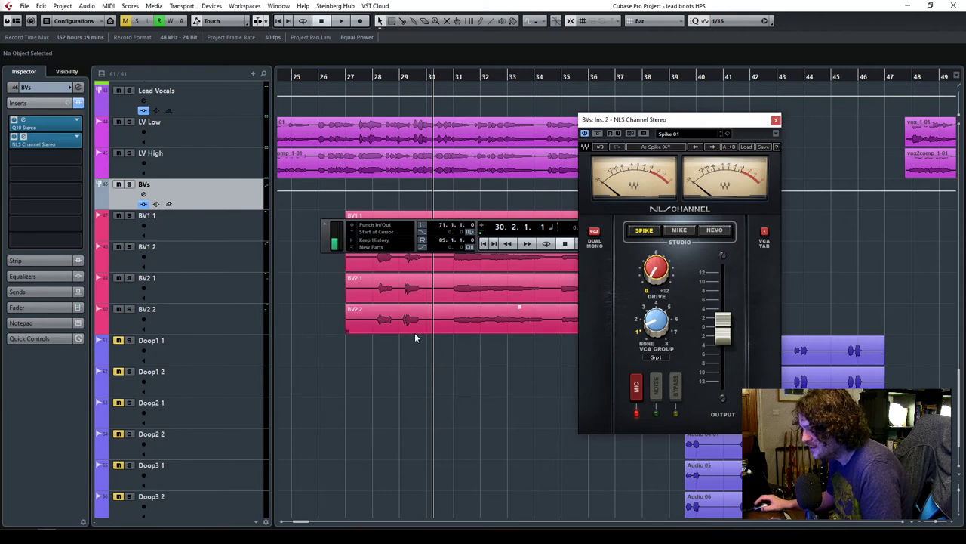
scroll(433, 347, "down", 3)
scroll(434, 350, "up", 10)
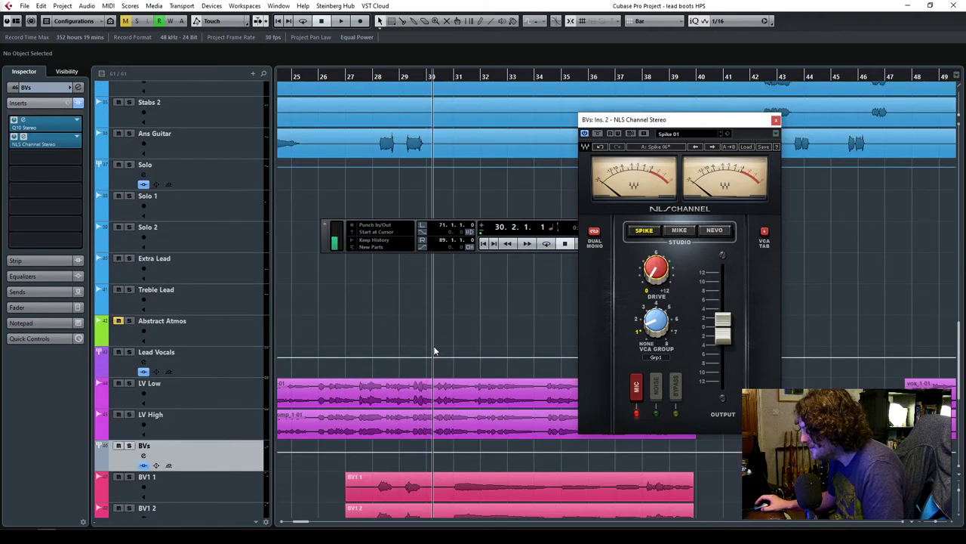
left_click(776, 121)
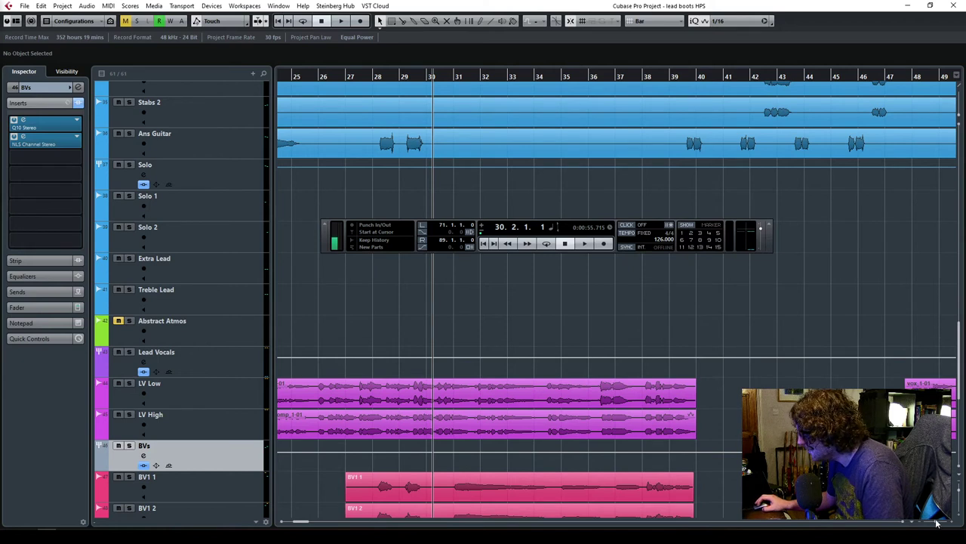
Audition the Abstract Atmos clip in solo from bar 54.
left_click_drag(937, 523, 934, 522)
left_click(609, 78)
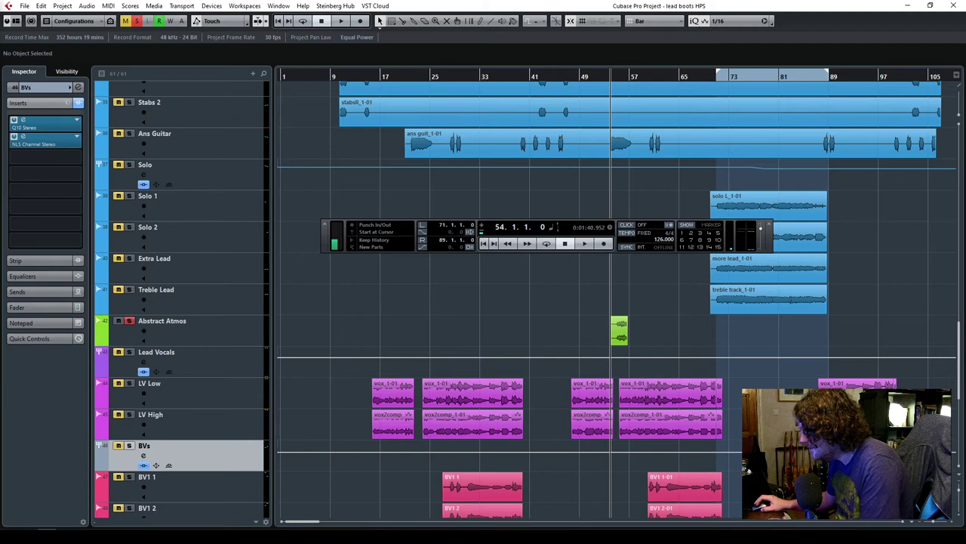
left_click_drag(940, 526, 937, 524)
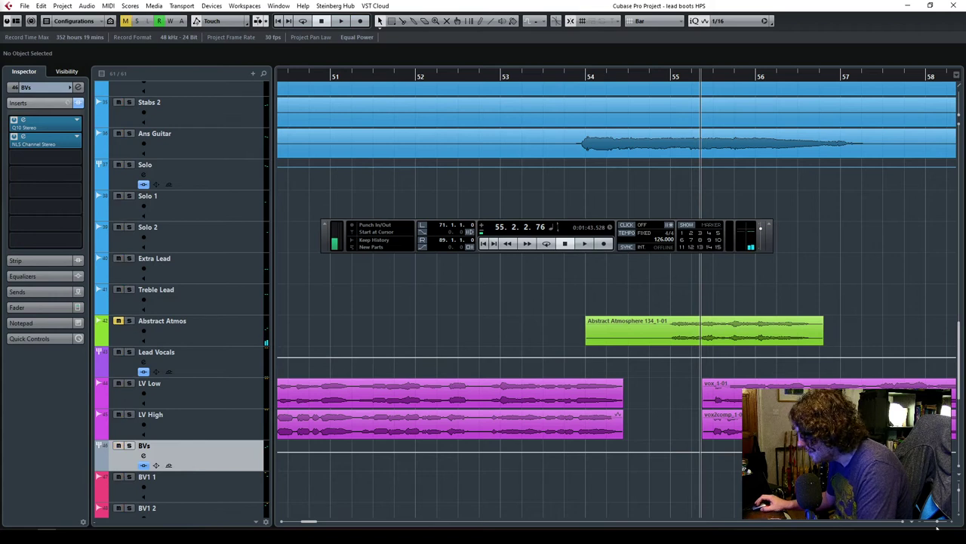
left_click_drag(936, 523, 933, 523)
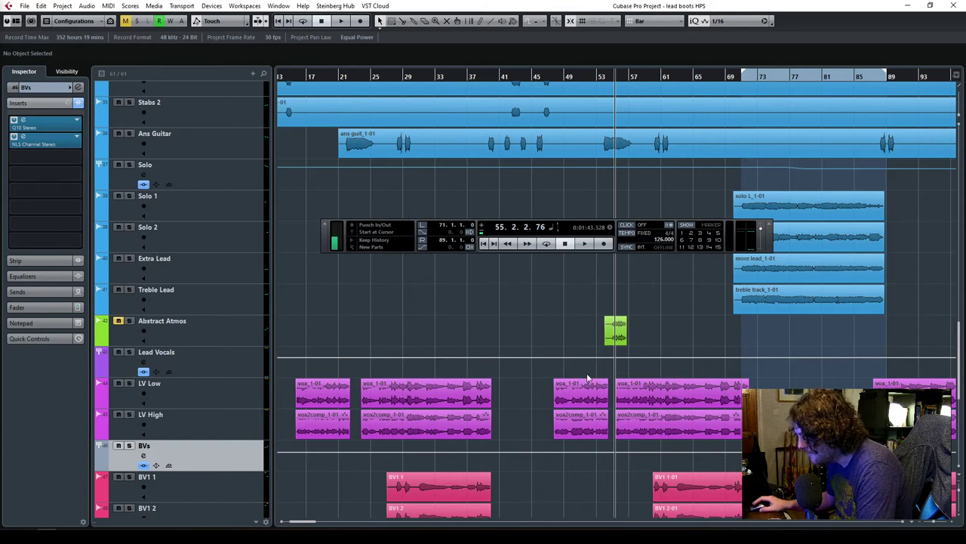
Play the full mix from about bar 25 to hear the BVs against the lead vocals, and stop playback.
scroll(491, 285, "down", 5)
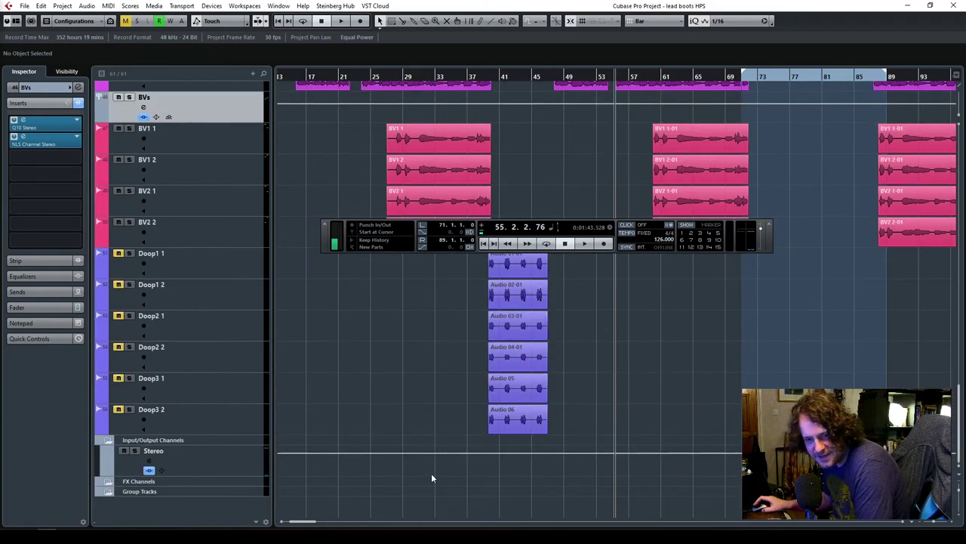
scroll(431, 473, "up", 4)
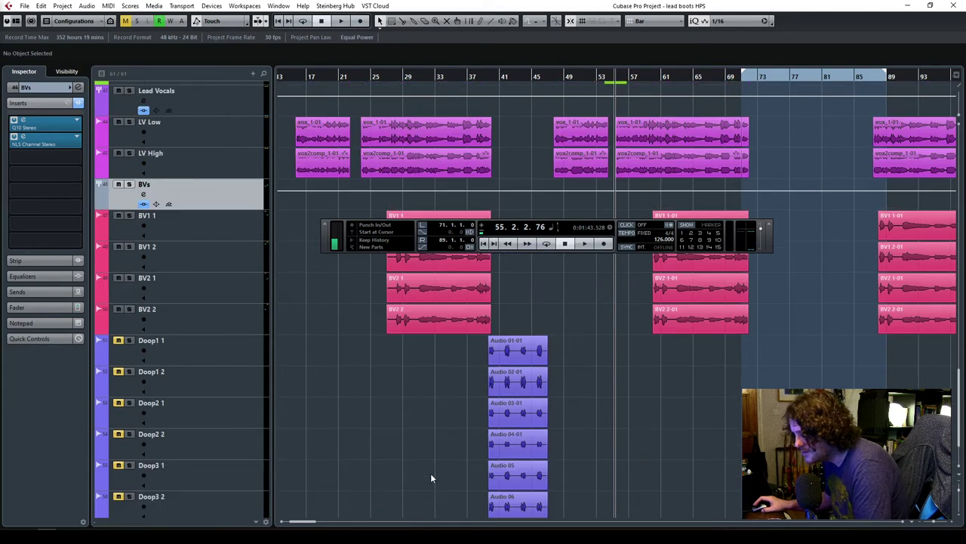
left_click(376, 79)
key("space")
scroll(554, 436, "down", 3)
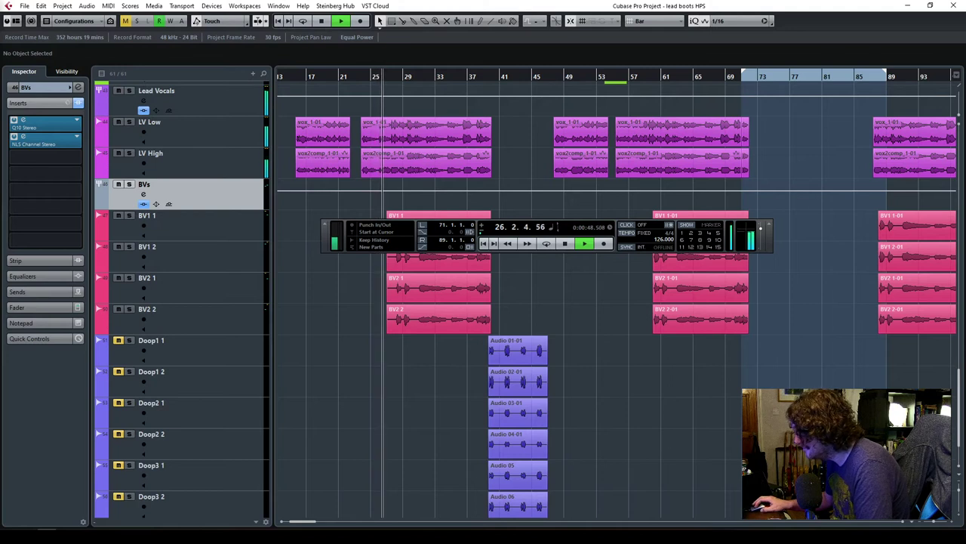
left_click_drag(924, 523, 937, 527)
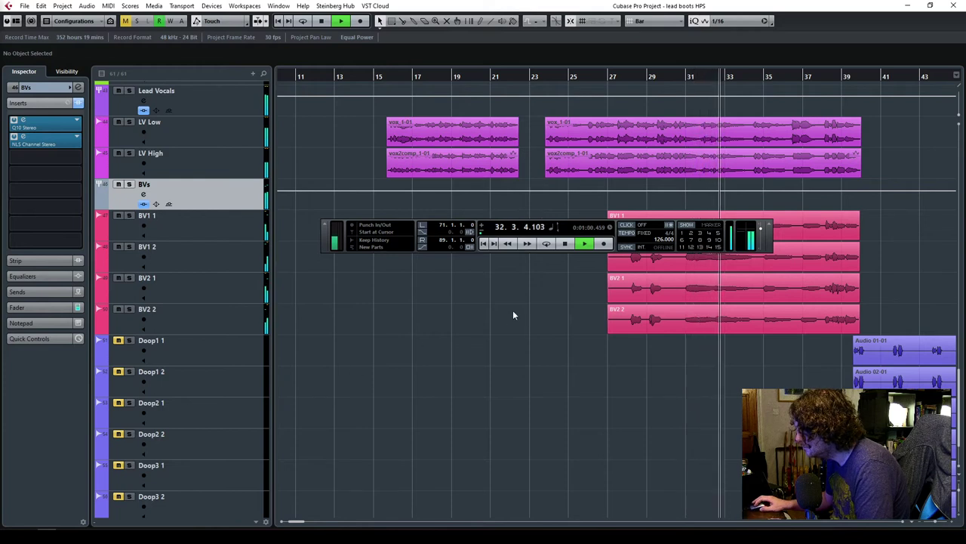
key("space")
Return to bar 26, solo the BVs group and insert CLA-76 Stereo in its third insert slot.
left_click(586, 77)
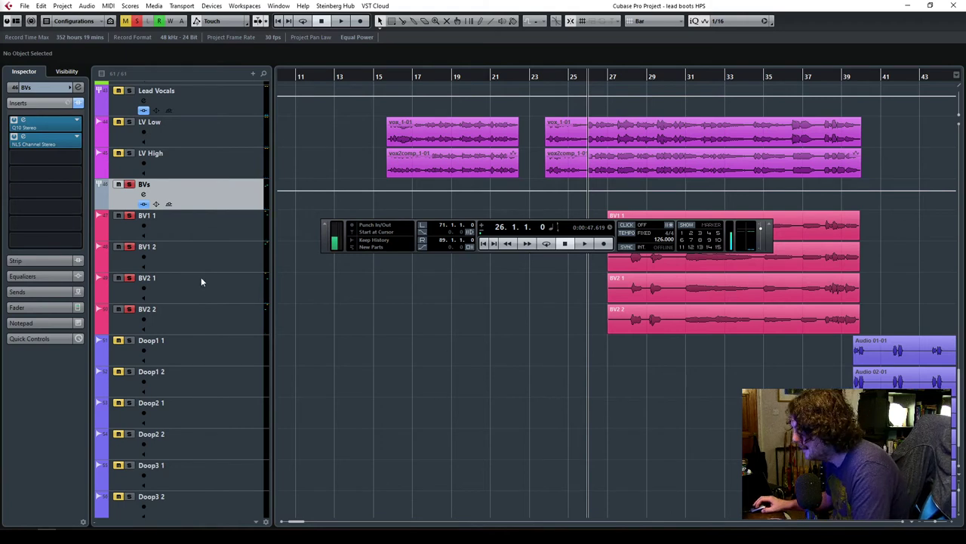
left_click(62, 157)
type("76")
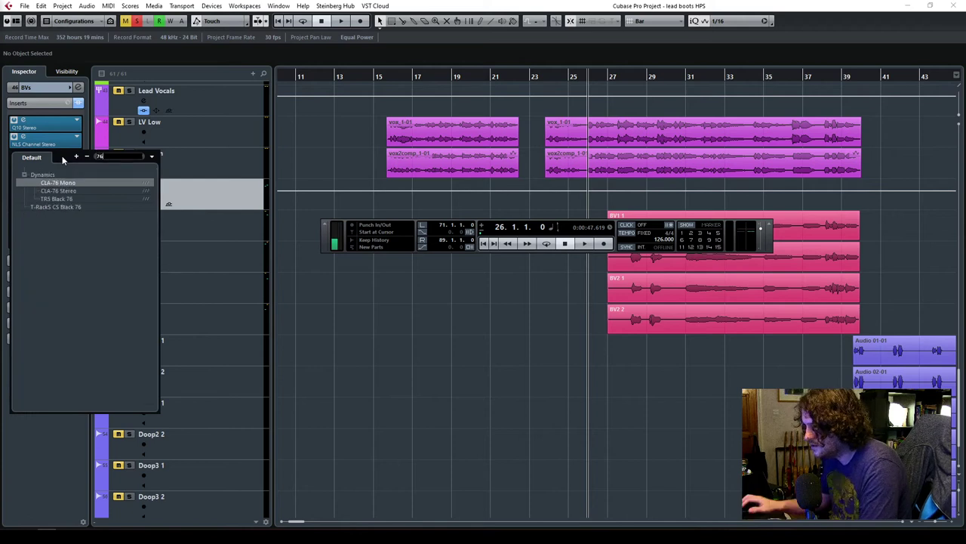
left_click(62, 191)
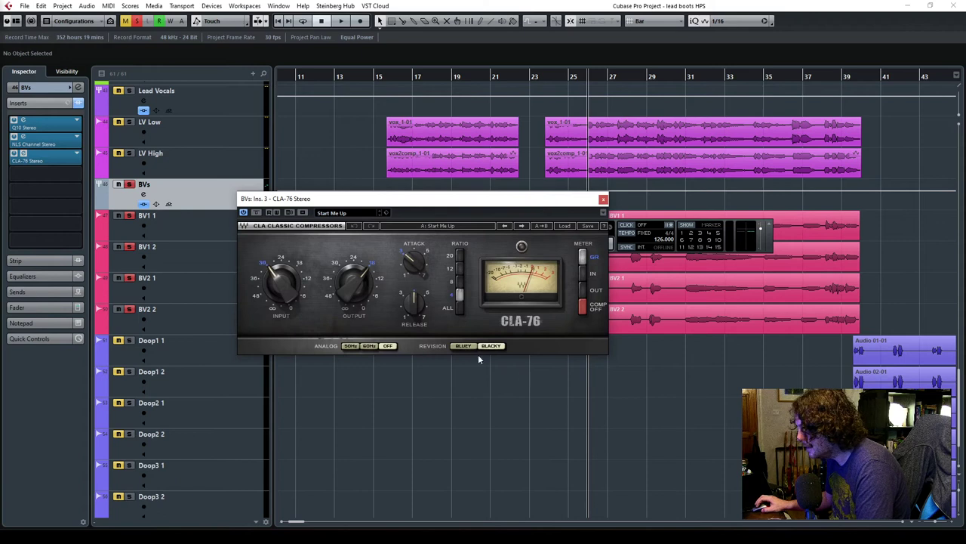
Switch the CLA-76 to the Bluey revision and set its ratio to ALL during playback of the soloed BVs.
left_click(464, 345)
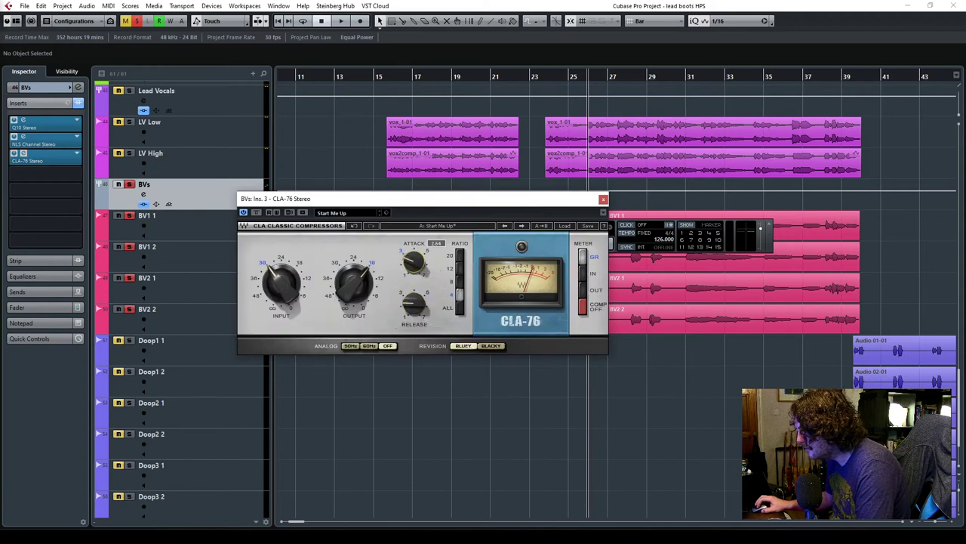
left_click_drag(396, 206, 298, 252)
left_click(583, 243)
left_click(622, 78)
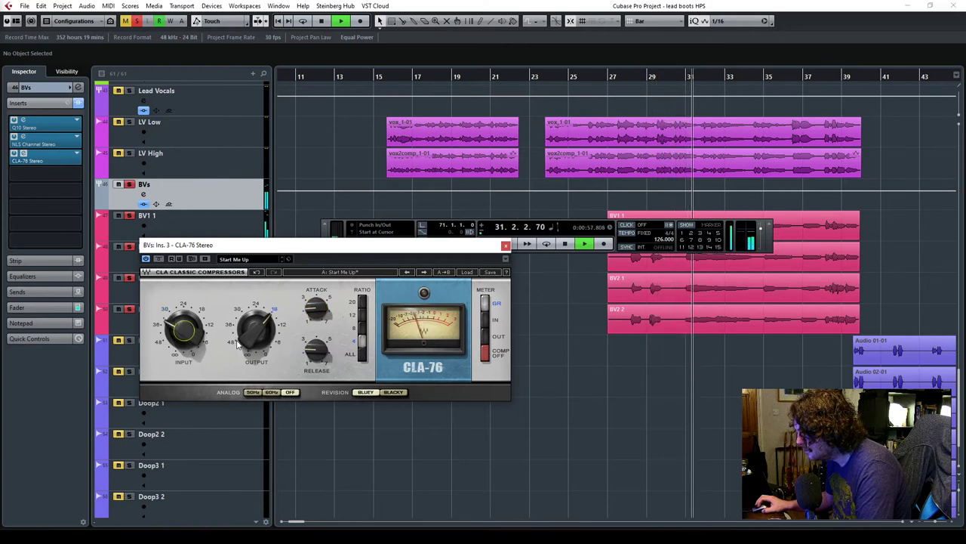
left_click(363, 355)
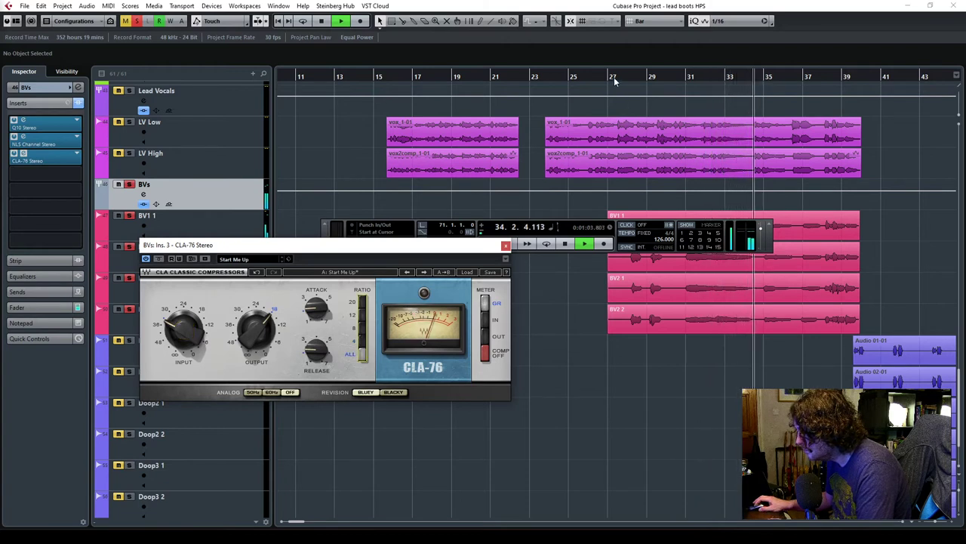
Set the BVs fader to -3.21 dB while playing the mix without solos, then close the CLA-76 window and stop playback.
left_click(592, 79)
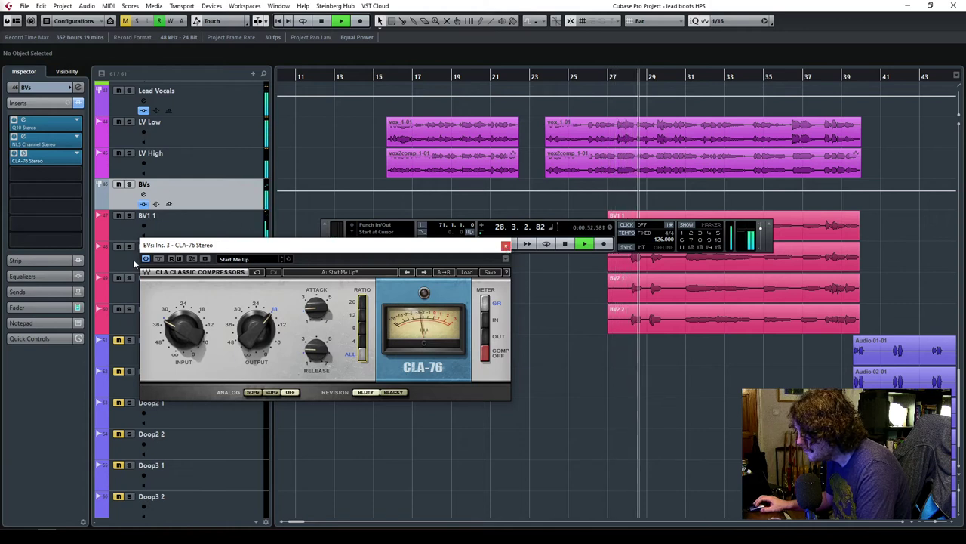
left_click(41, 308)
scroll(26, 278, "up", 4)
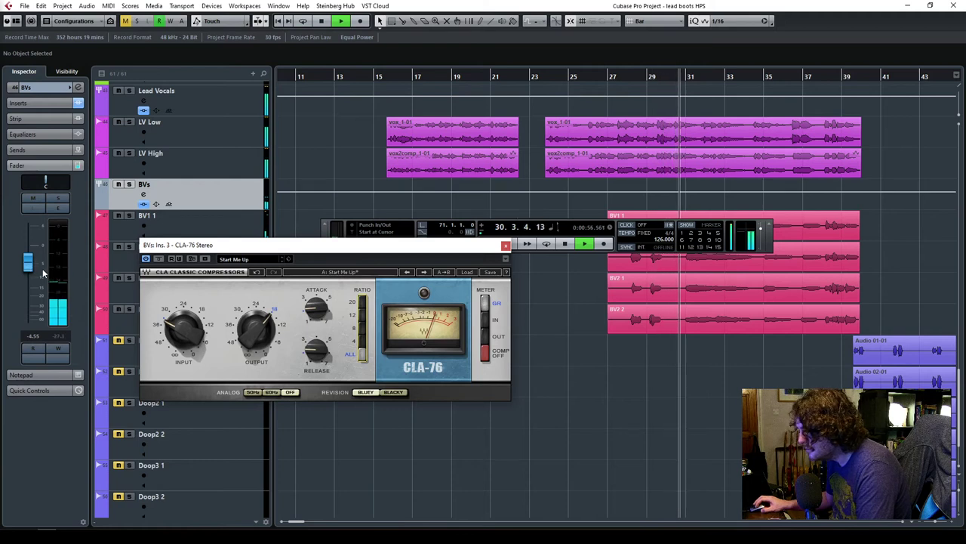
left_click_drag(28, 266, 28, 266)
scroll(28, 267, "down", 1)
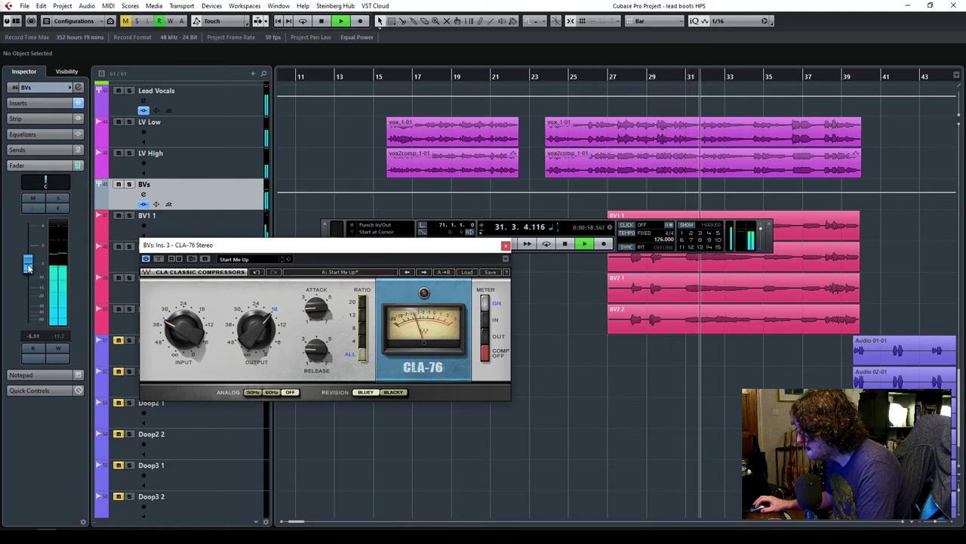
scroll(29, 266, "up", 1)
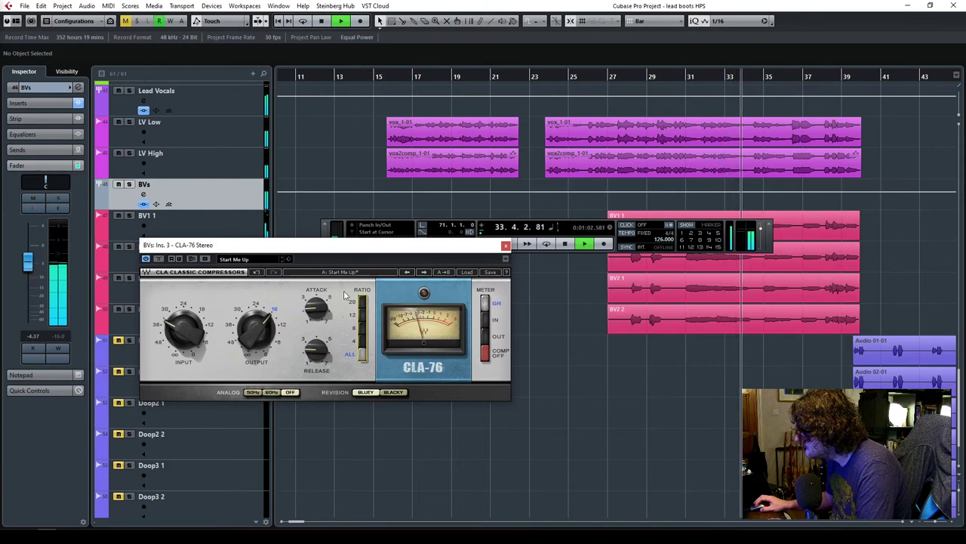
left_click_drag(28, 266, 28, 261)
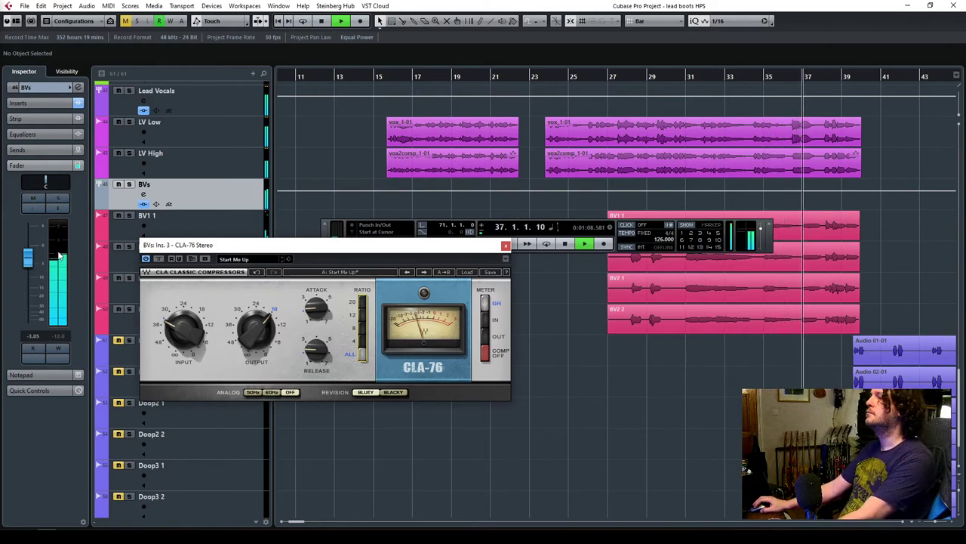
left_click_drag(28, 261, 28, 261)
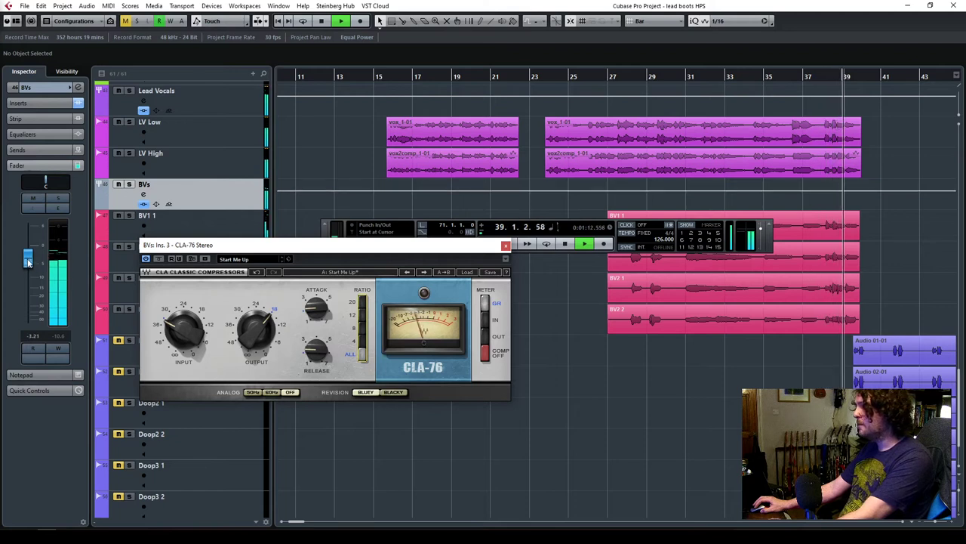
left_click(505, 246)
key("space")
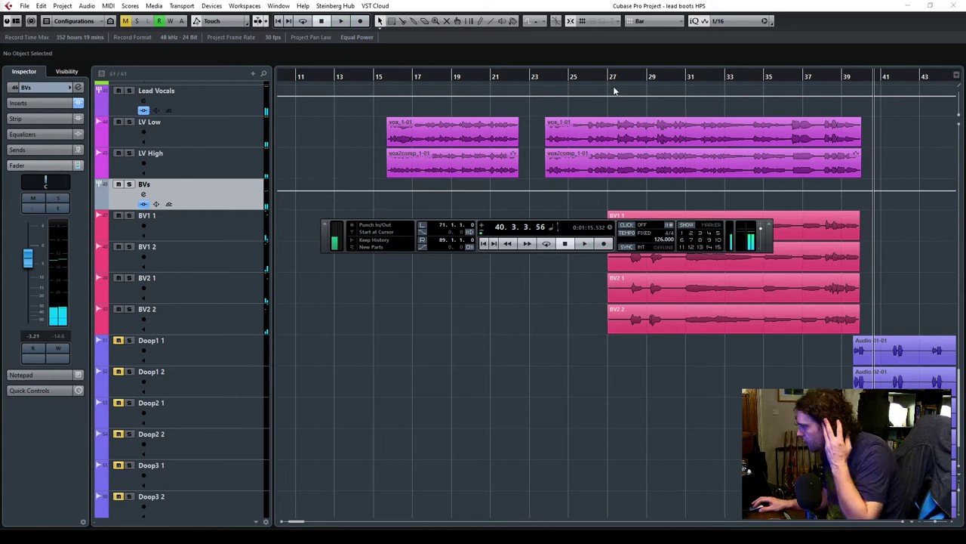
Return to bar 26, move CLA-76 to the fifth BVs insert slot and open the plug-in chooser for the third.
left_click(597, 77)
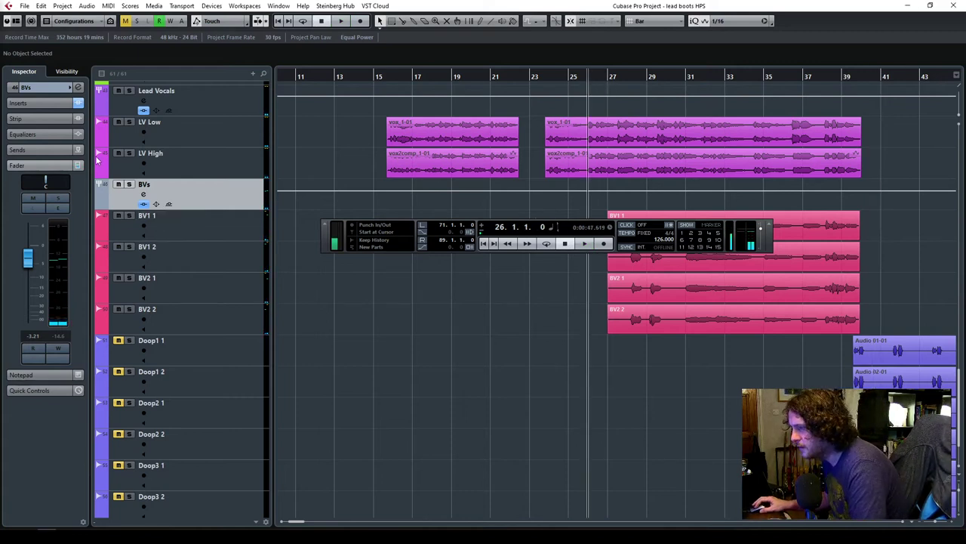
left_click(33, 104)
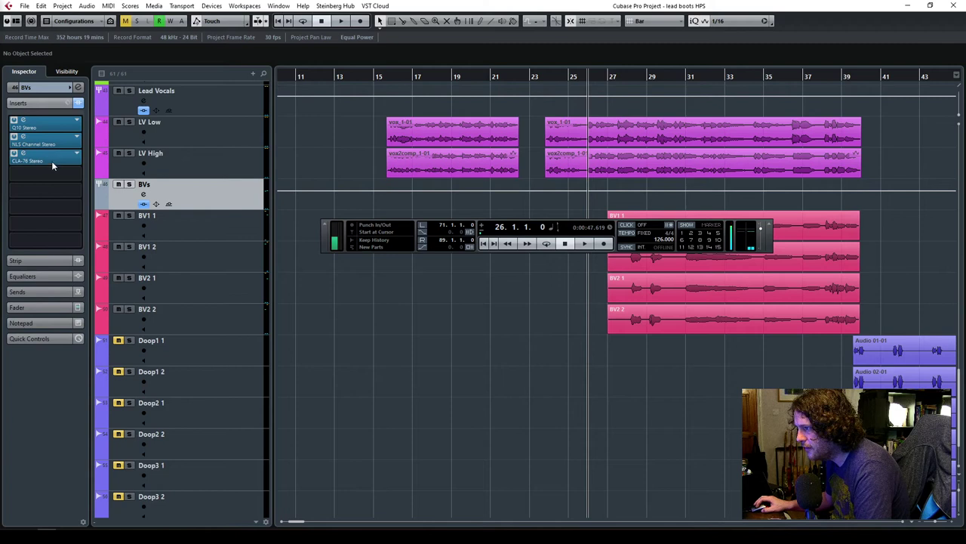
left_click_drag(51, 156, 59, 192)
left_click(61, 156)
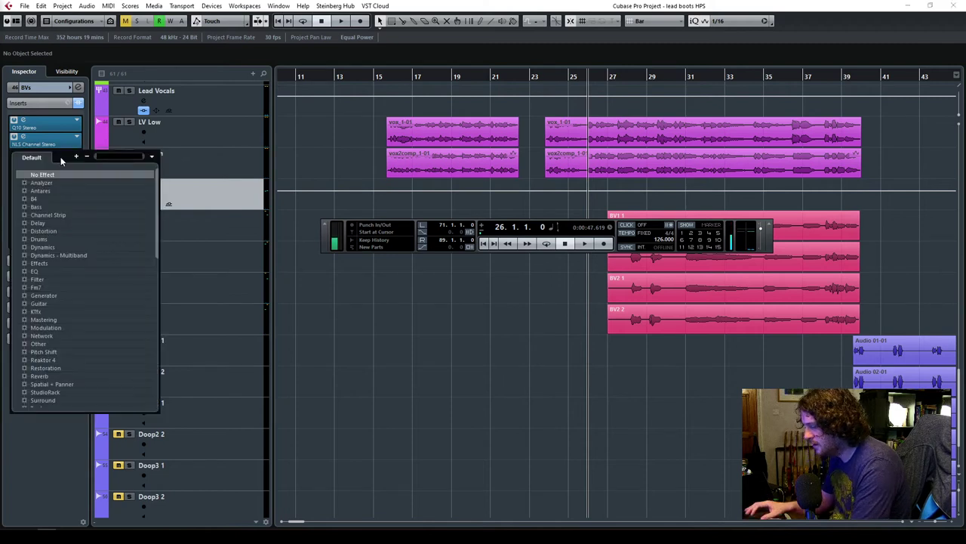
type("effect")
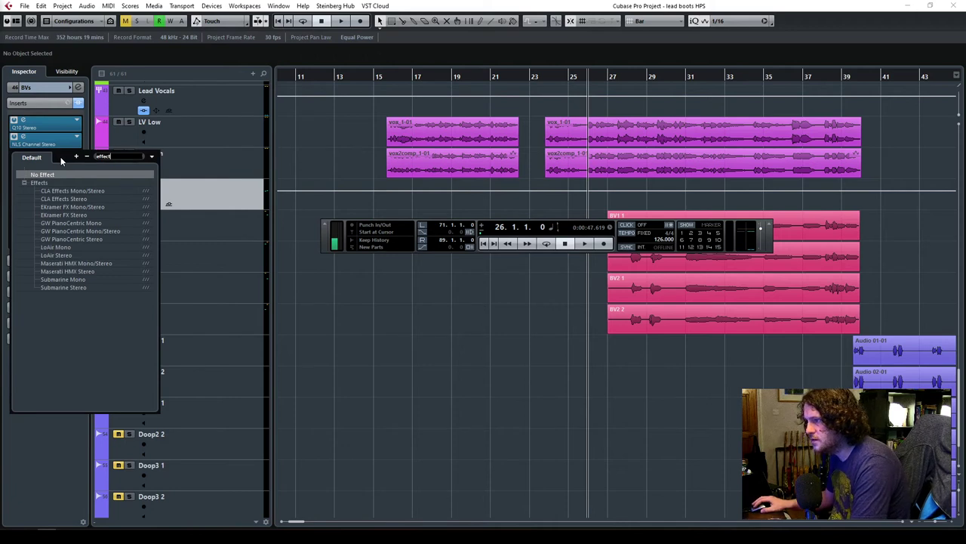
key("BackSpace")
key("BackSpace")
key("BackSpace")
key("BackSpace")
key("BackSpace")
key("BackSpace")
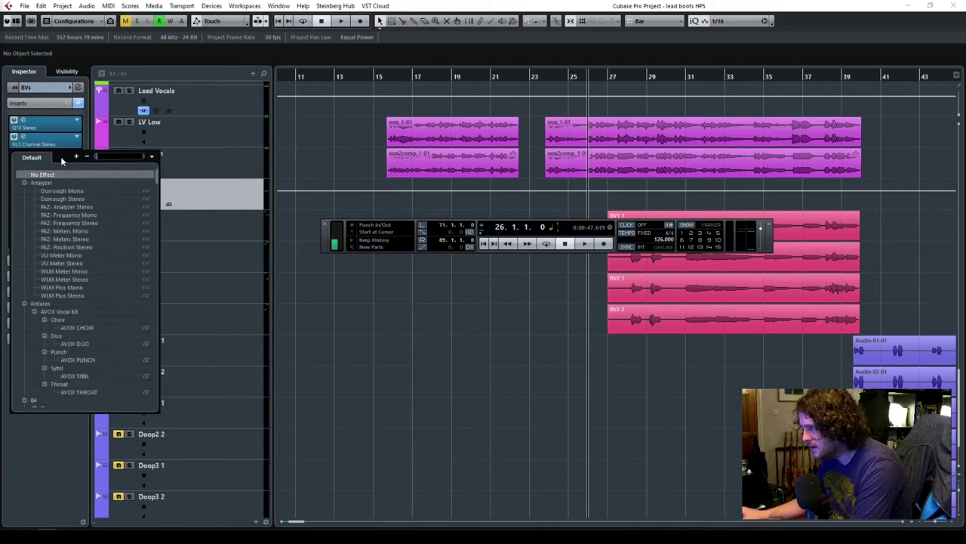
type("sound")
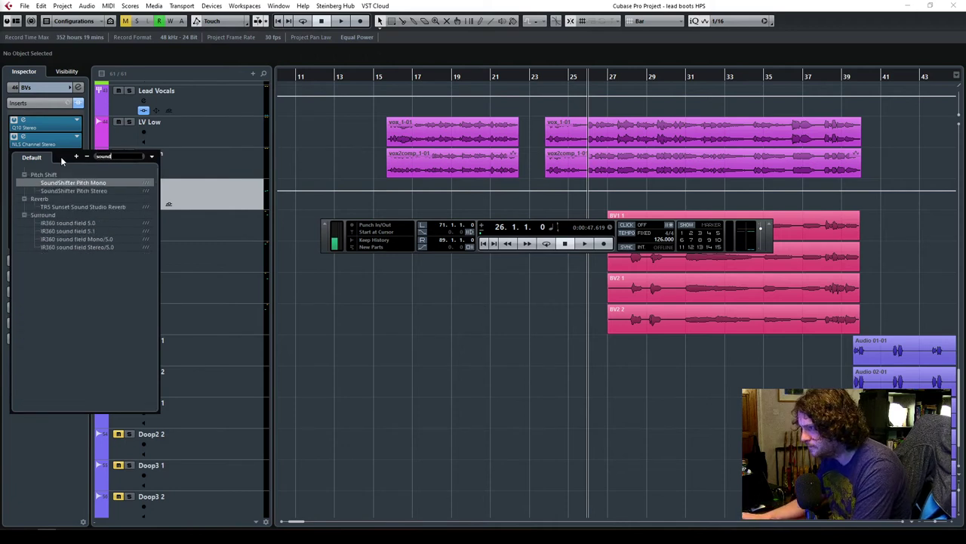
key("BackSpace")
key("BackSpace")
key("BackSpace")
key("BackSpace")
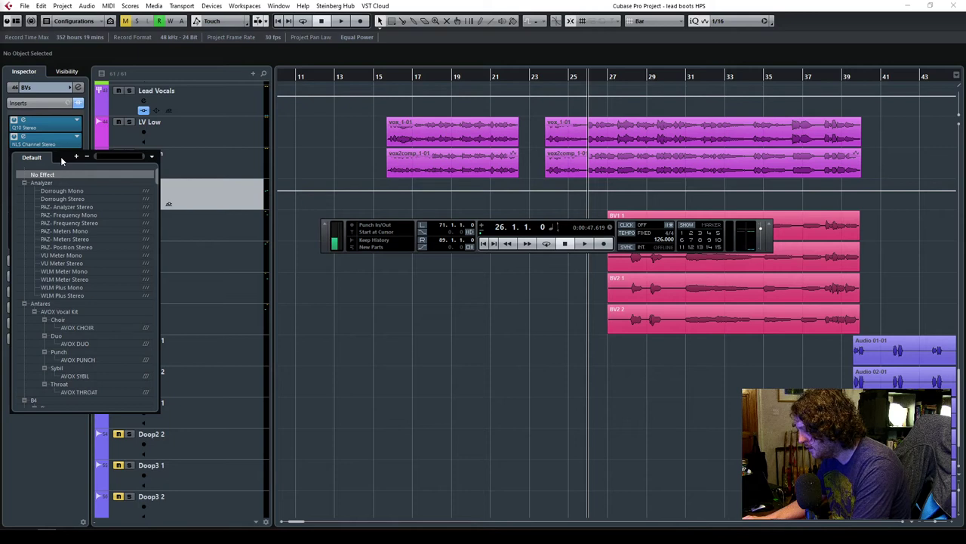
Insert StudioRack Stereo in the third BVs slot and add a Parallel Split to its rack.
type("studio")
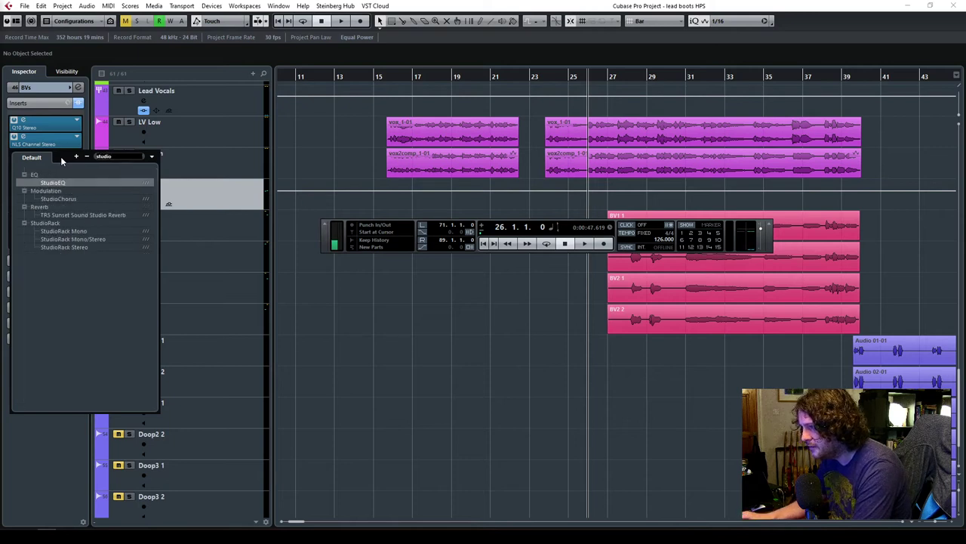
left_click(67, 247)
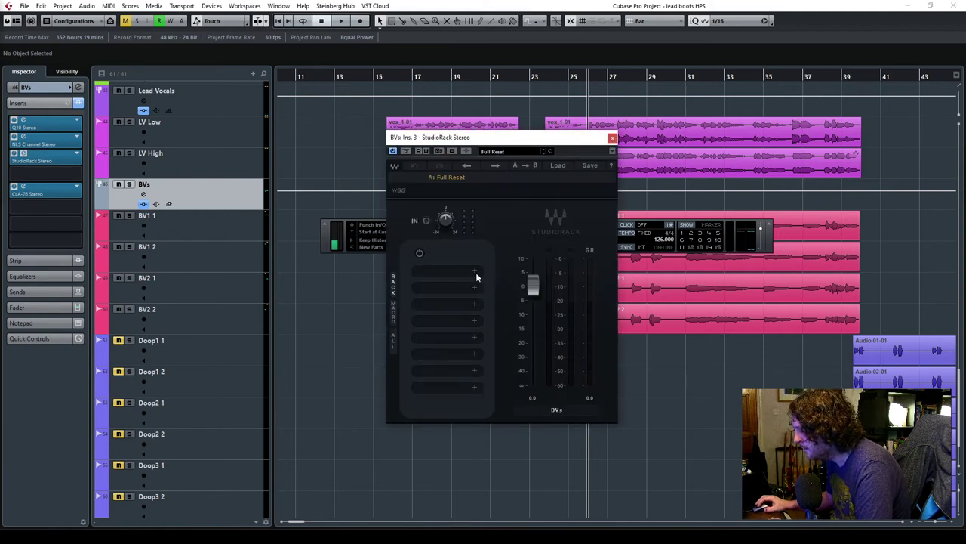
left_click(476, 277)
left_click(455, 328)
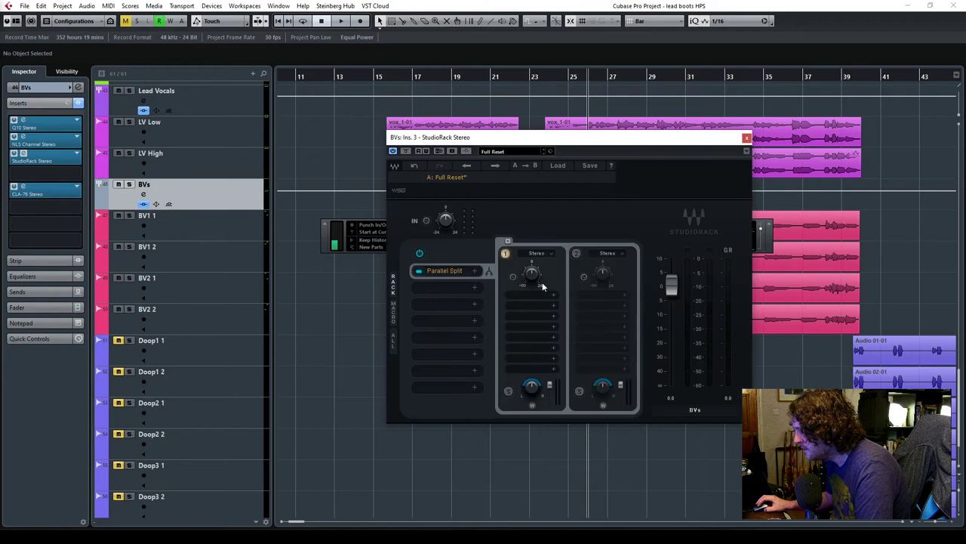
Load CLA Effects in the second parallel chain with its short and long delays off, and close the StudioRack window.
left_click(624, 295)
type("cla eff")
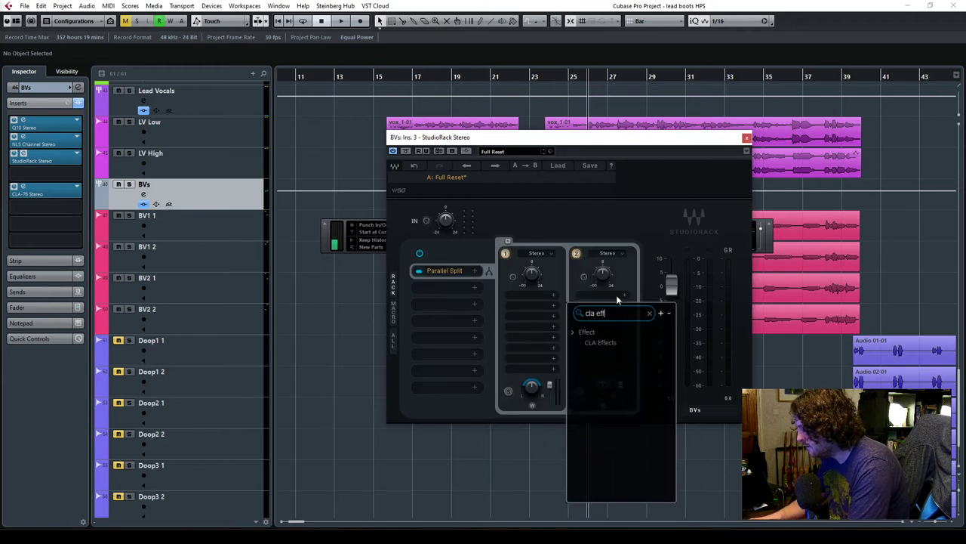
left_click(611, 344)
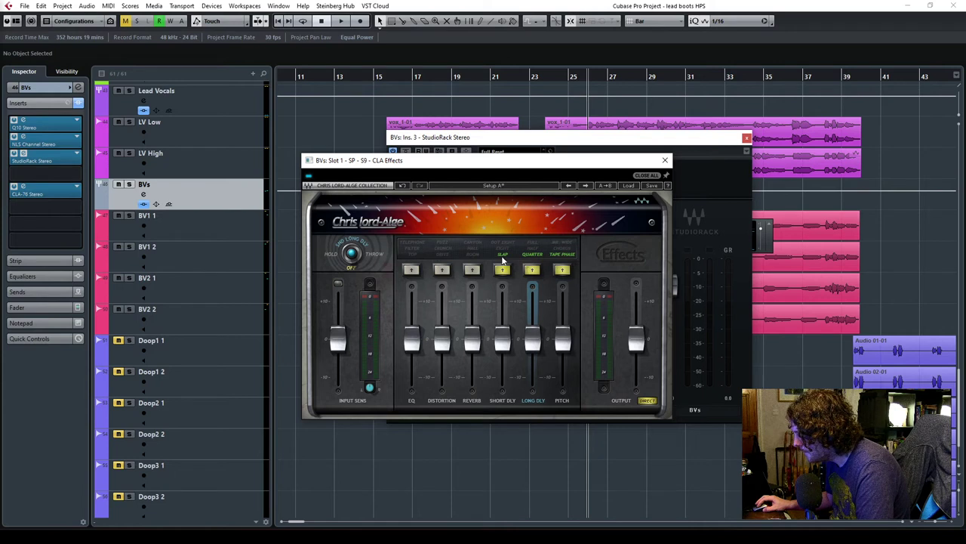
left_click_drag(594, 160, 849, 209)
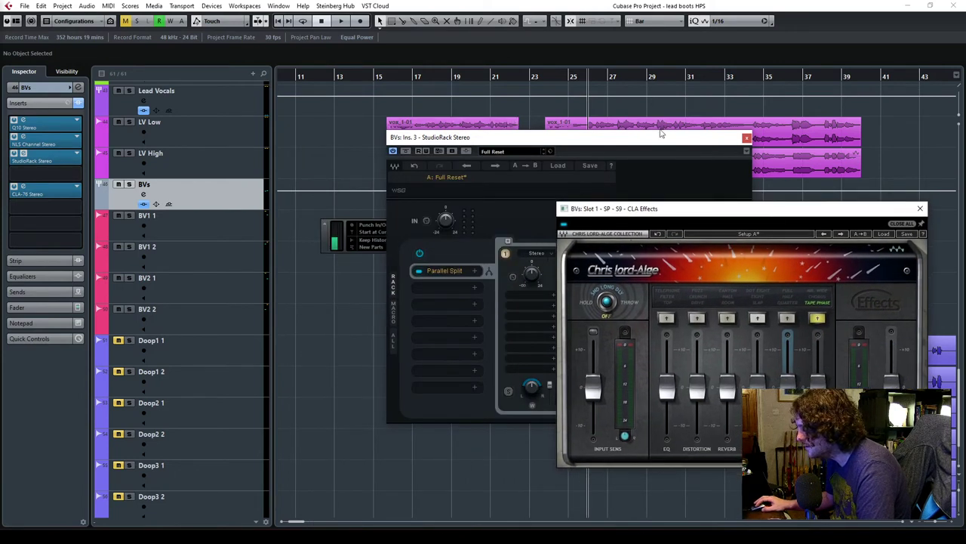
left_click(747, 137)
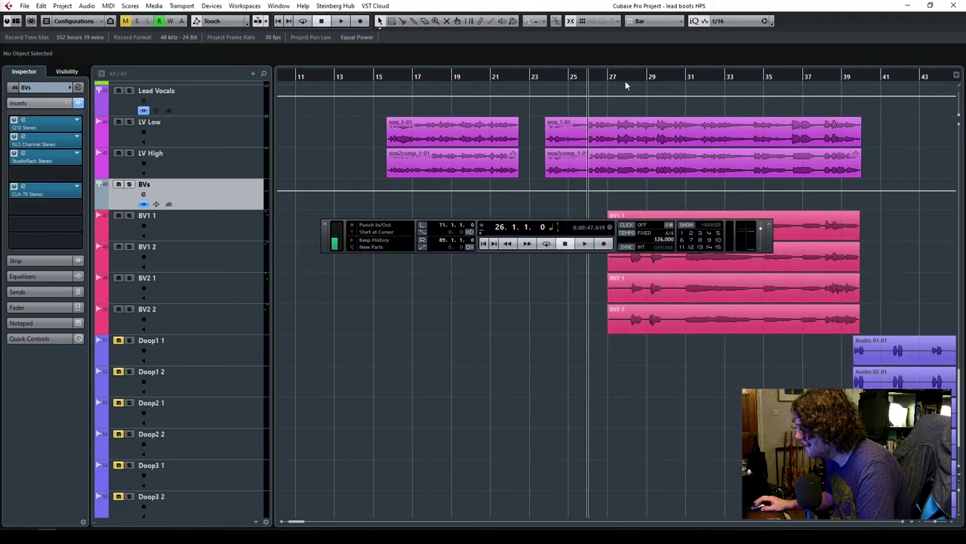
Play the vocals from about bar 27, set the locators to bars 31 to 38 and solo the BVs group.
mouse_move(612, 78)
left_mouse_down()
mouse_move(600, 79)
mouse_move(623, 82)
left_mouse_up()
key("space")
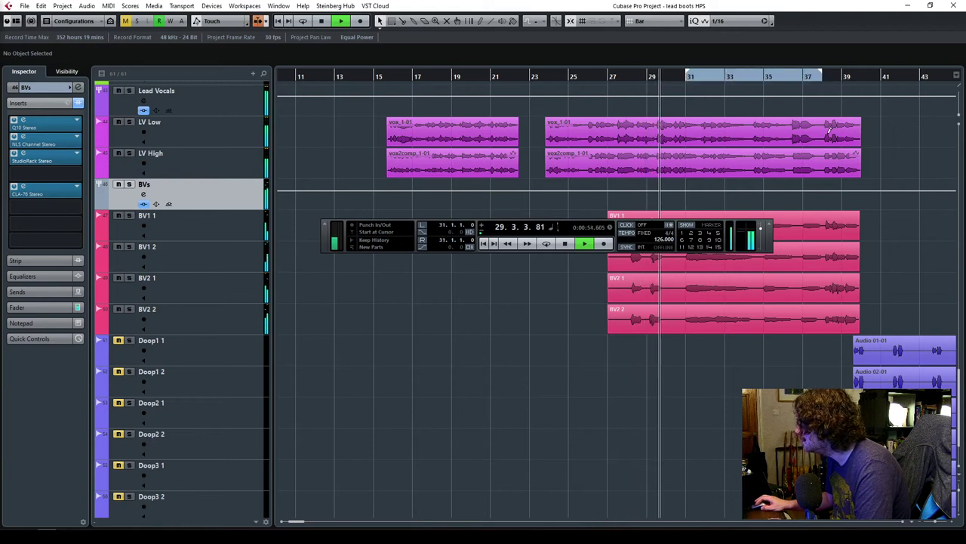
key("slash")
left_click(129, 184)
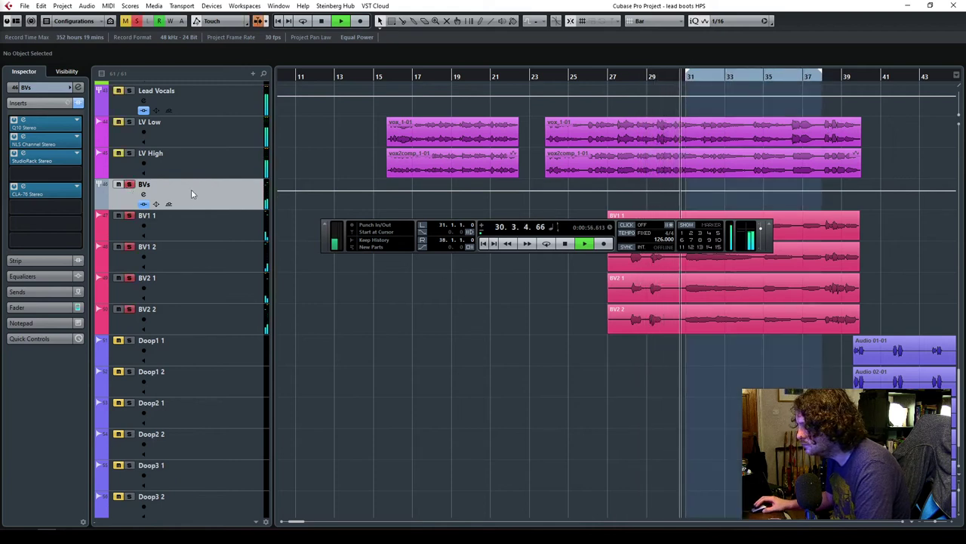
Turn off StudioRack's first parallel chain, raise the Tape Phase pitch fader in CLA Effects and close the CLA Effects window.
left_click(23, 154)
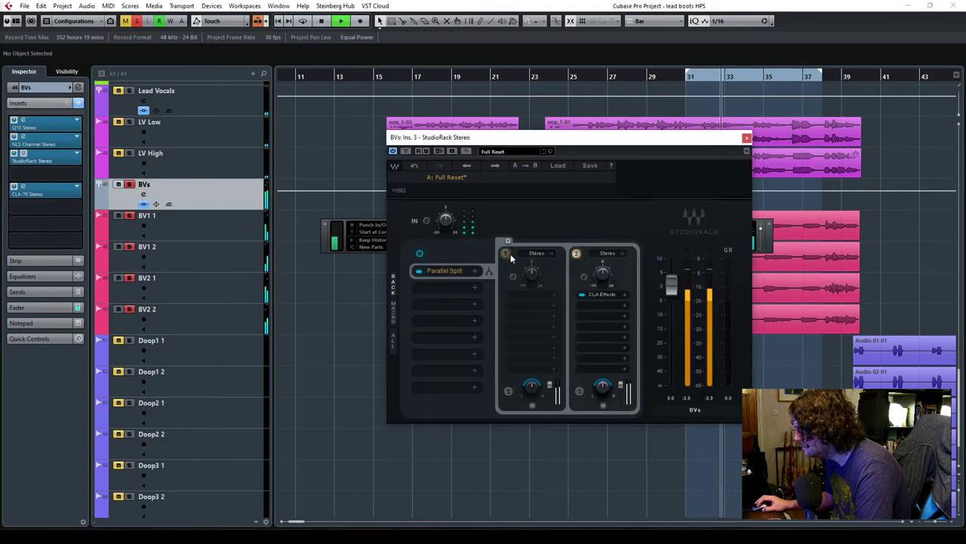
left_click(608, 295)
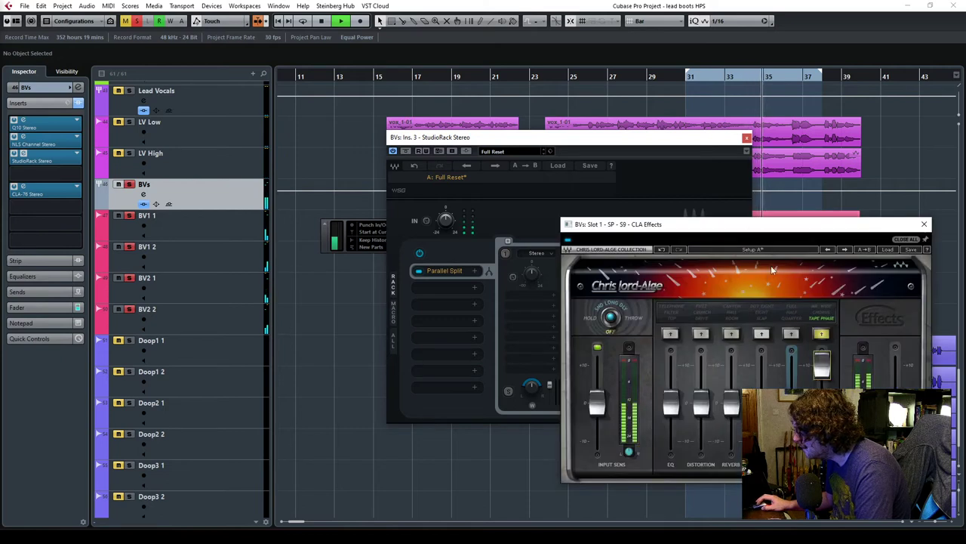
left_click_drag(749, 228, 484, 189)
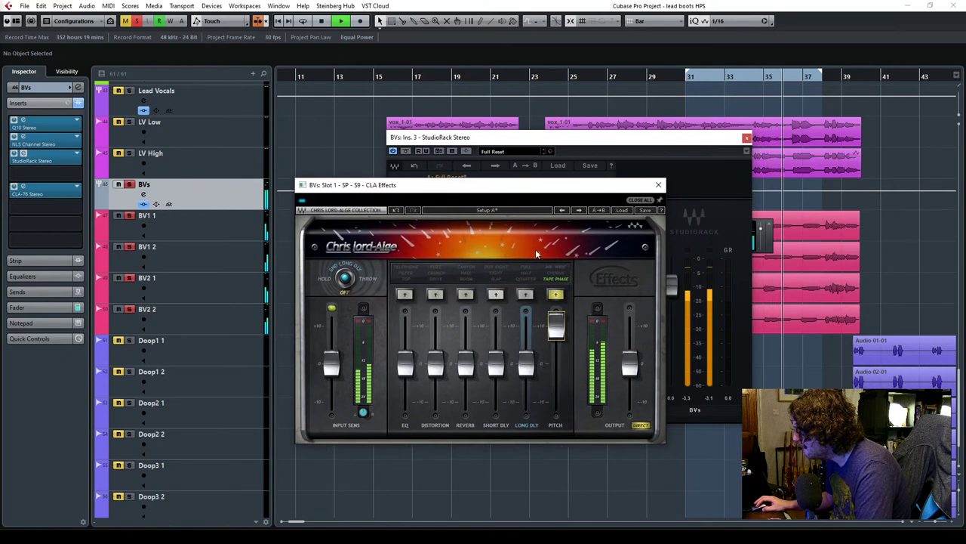
left_click(659, 185)
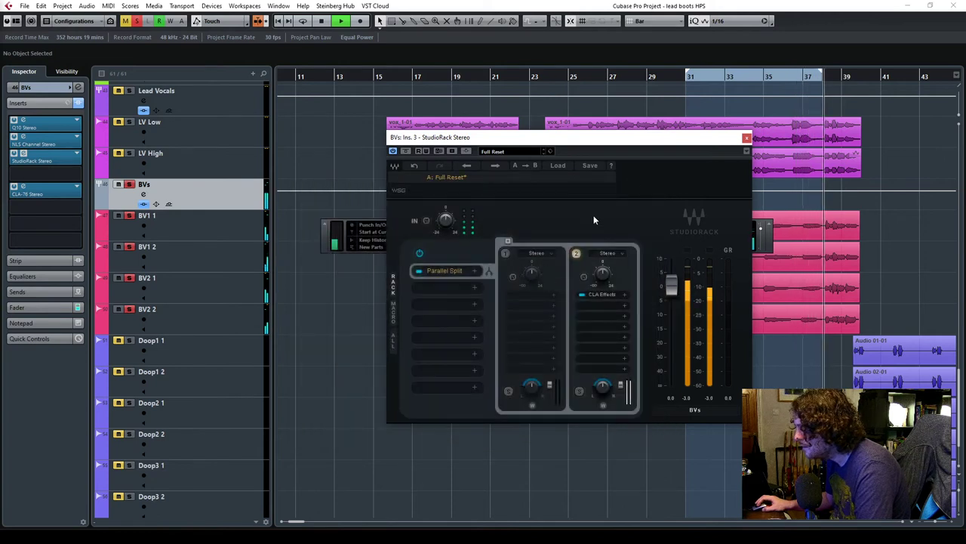
Reactivate StudioRack's first parallel chain, lower the second chain's input gain to about -14 dB during playback, and close the StudioRack window.
left_click_drag(633, 138, 444, 128)
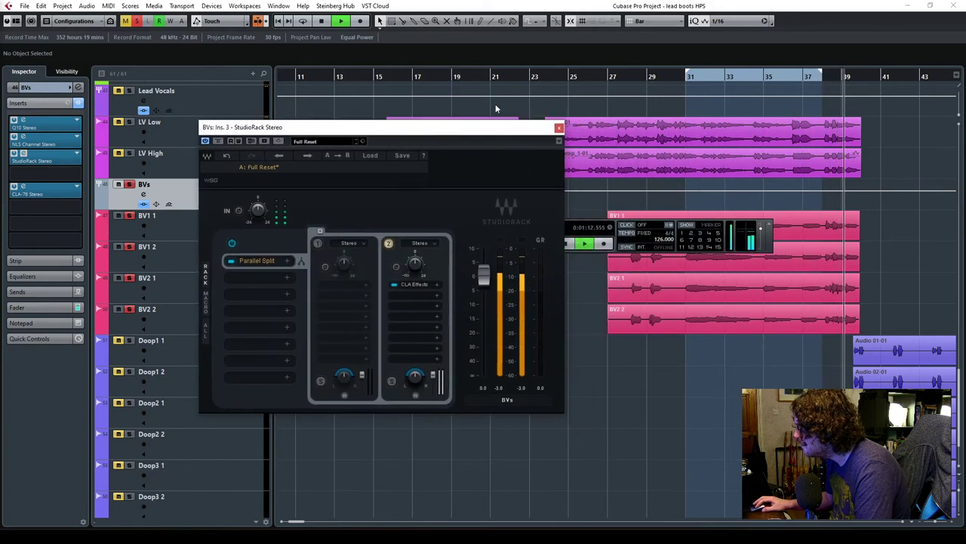
left_click(629, 75)
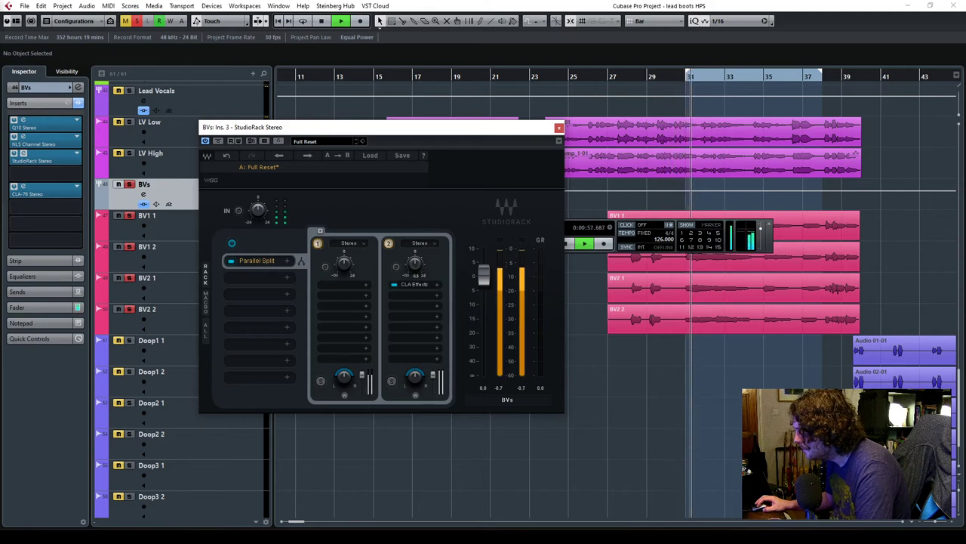
left_click_drag(414, 262, 414, 249)
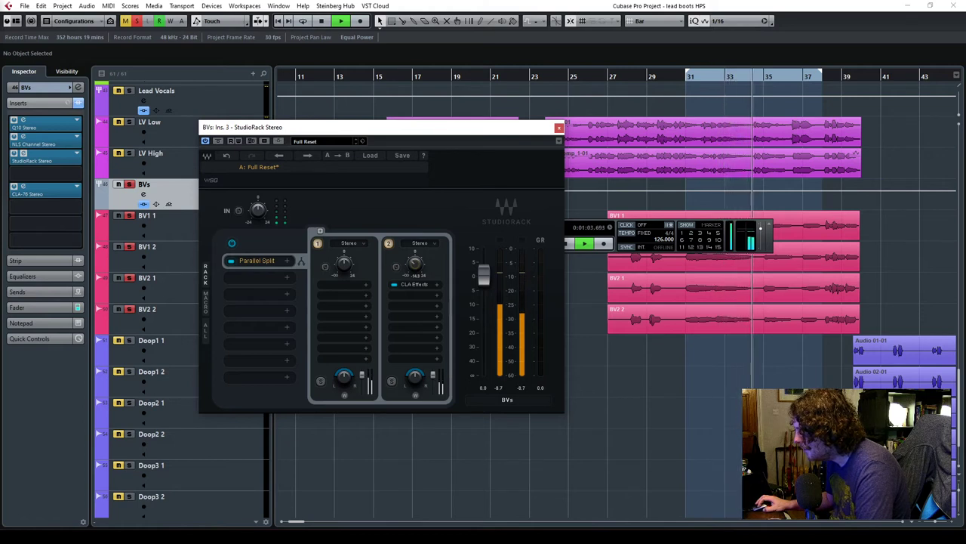
left_click_drag(604, 79, 571, 84)
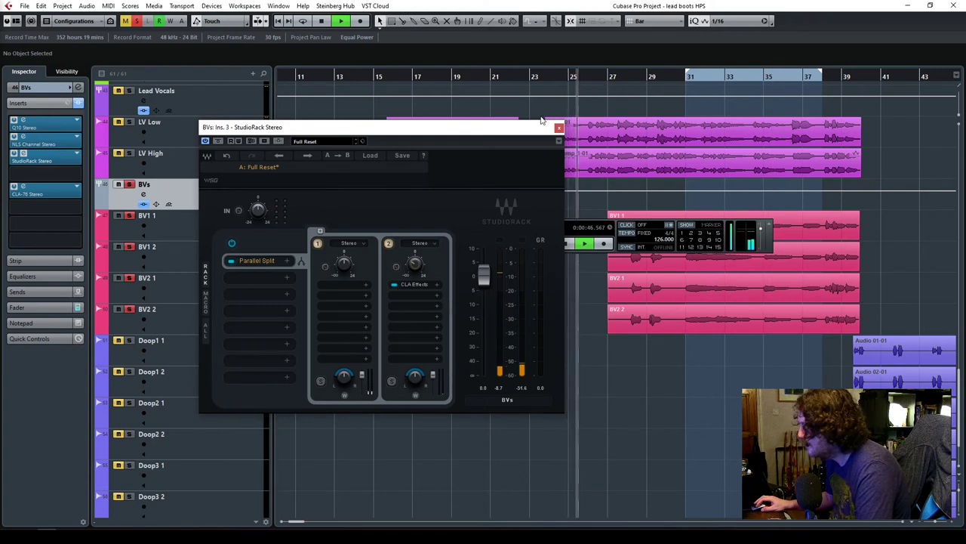
left_click(559, 127)
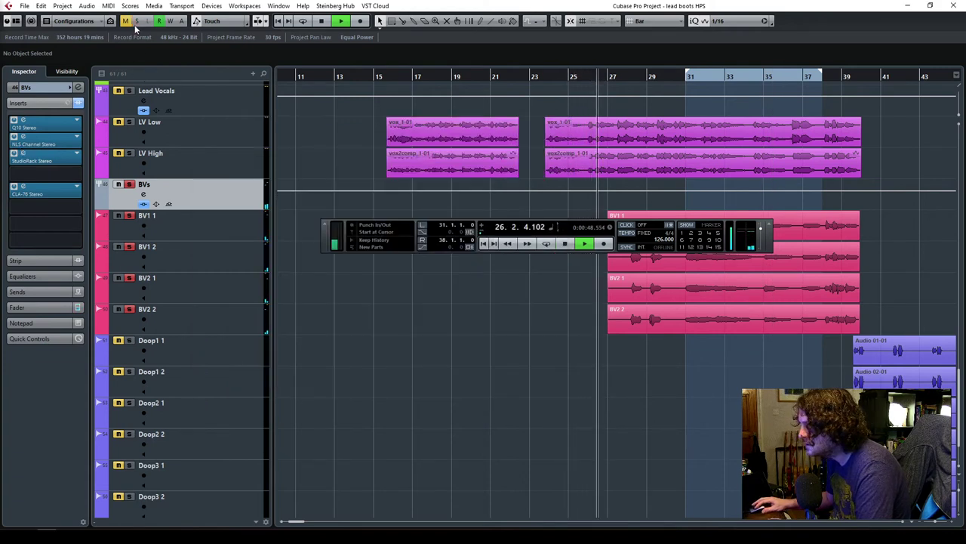
Clear all solos, stop playback and delete the Abstract Atmos track.
key("space")
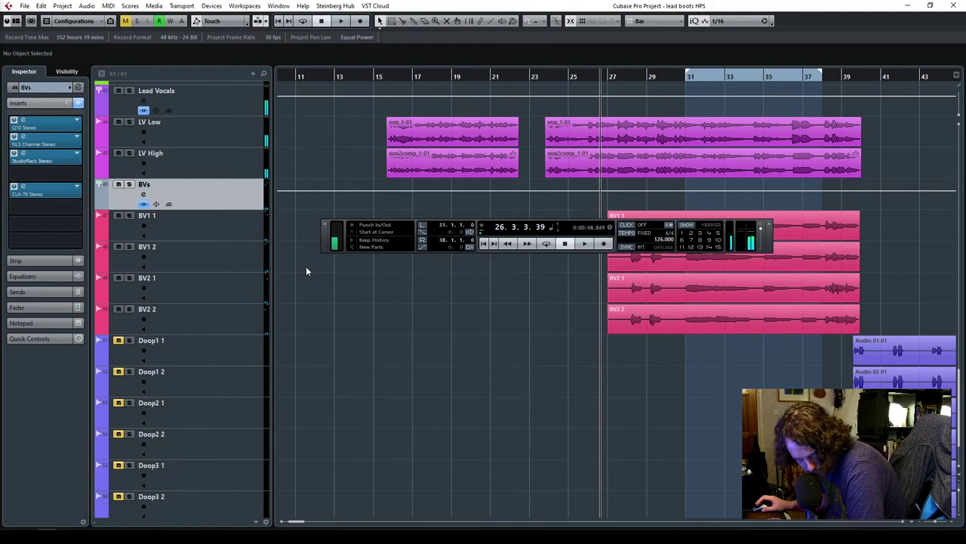
scroll(423, 409, "up", 5)
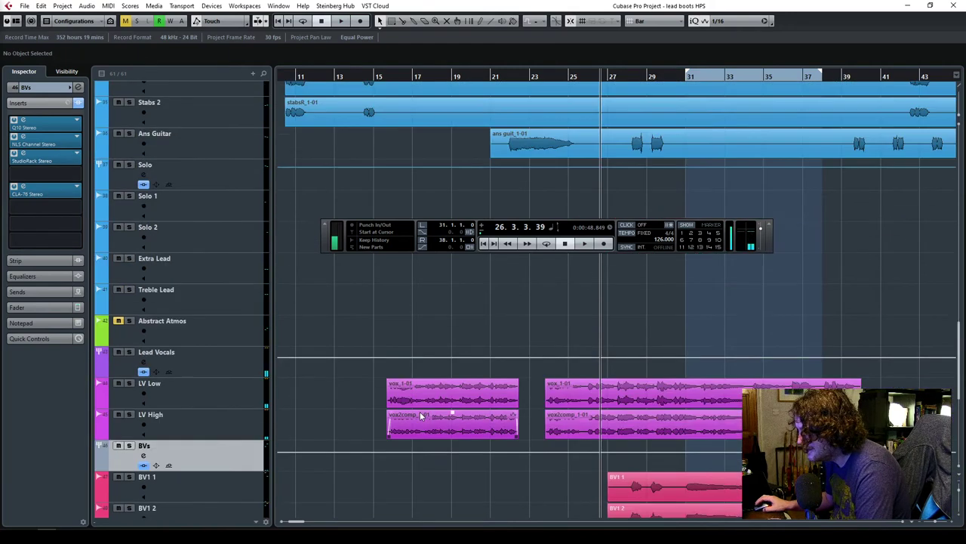
left_click(233, 327)
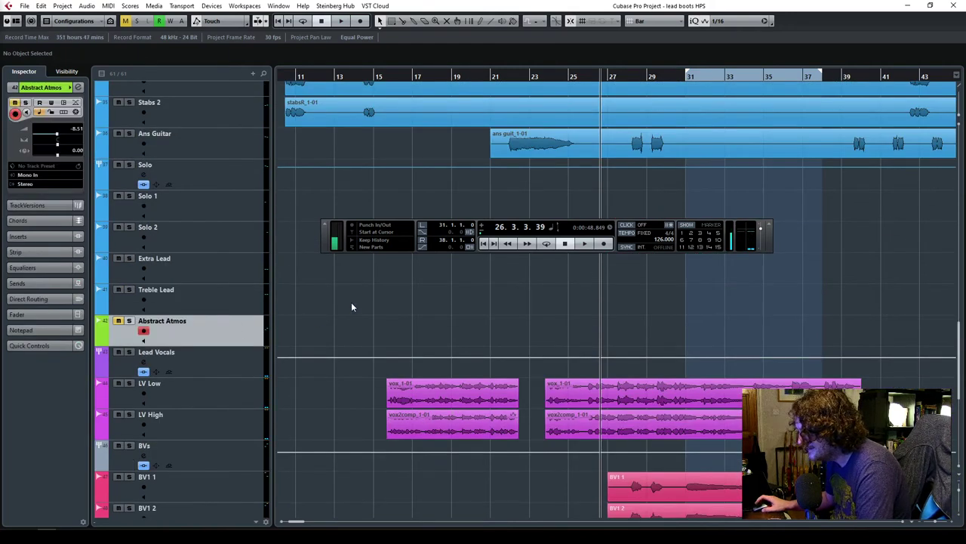
key("Up")
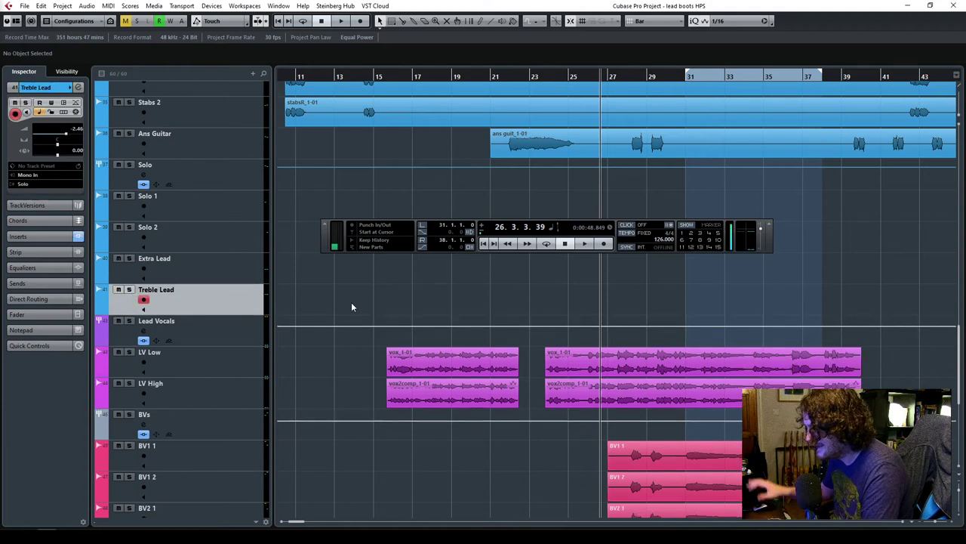
scroll(372, 353, "down", 2)
scroll(373, 352, "down", 4)
scroll(373, 352, "up", 2)
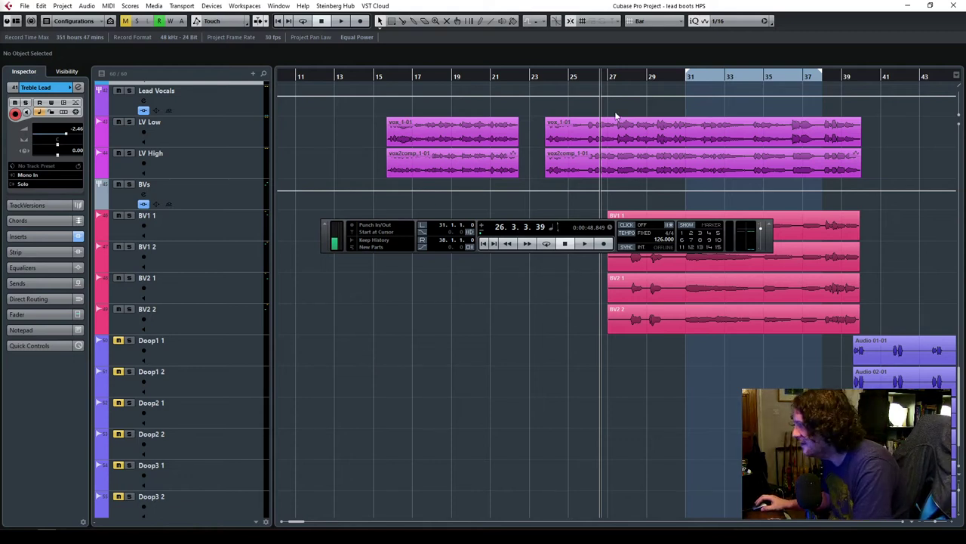
Play the full mix from about bar 26 and show the BVs group's channel fader.
key("space")
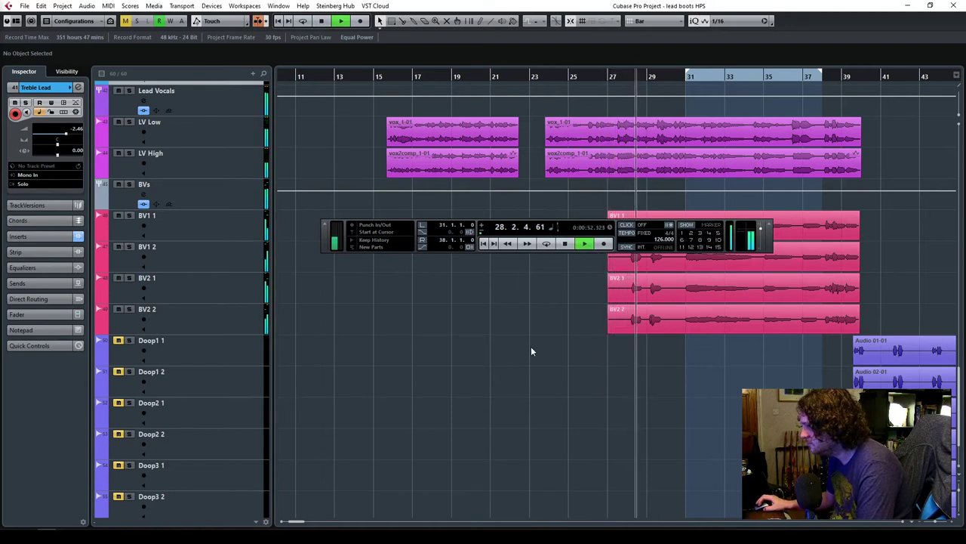
left_click(239, 193)
left_click(47, 308)
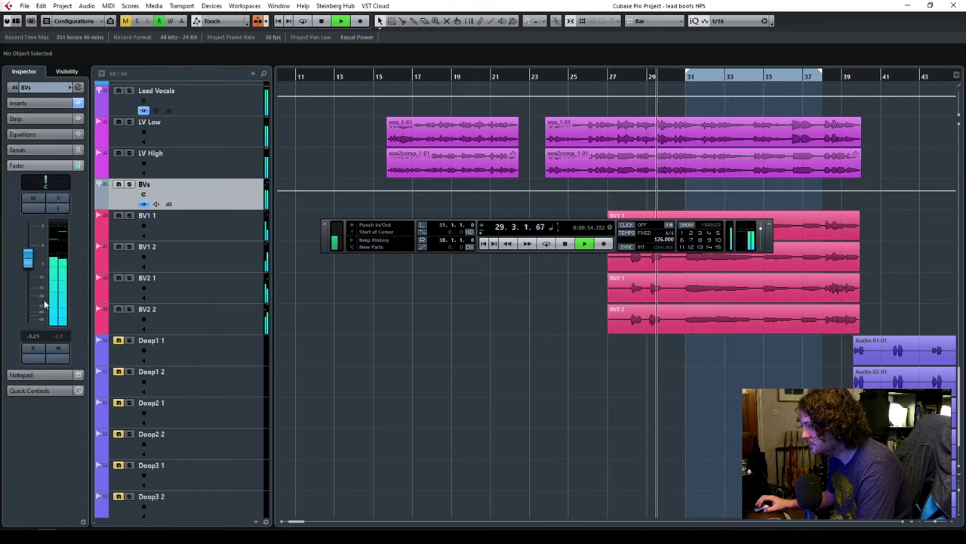
left_click(582, 76)
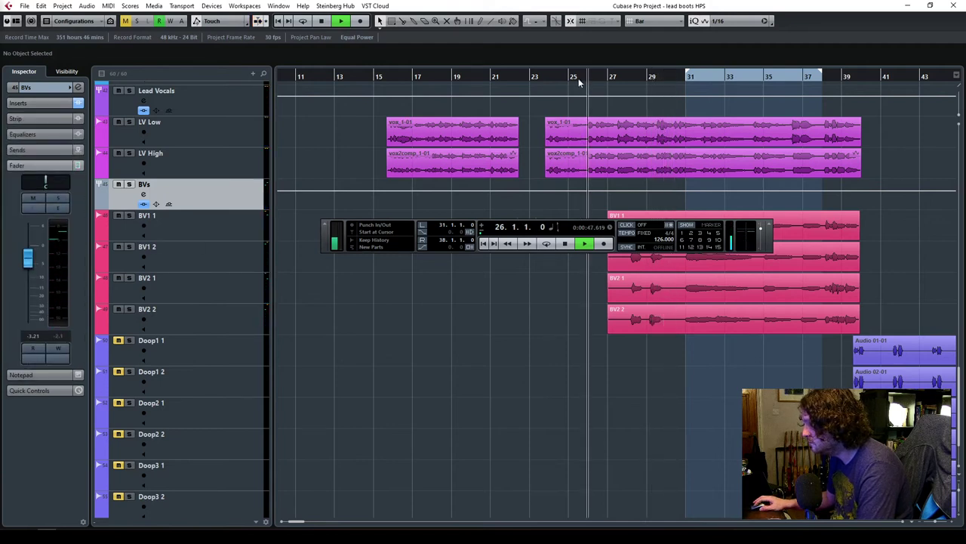
Open CLA-76 on the BVs group, fine-tune its input level while playing from bar 25, and close the compressor window.
left_click(47, 103)
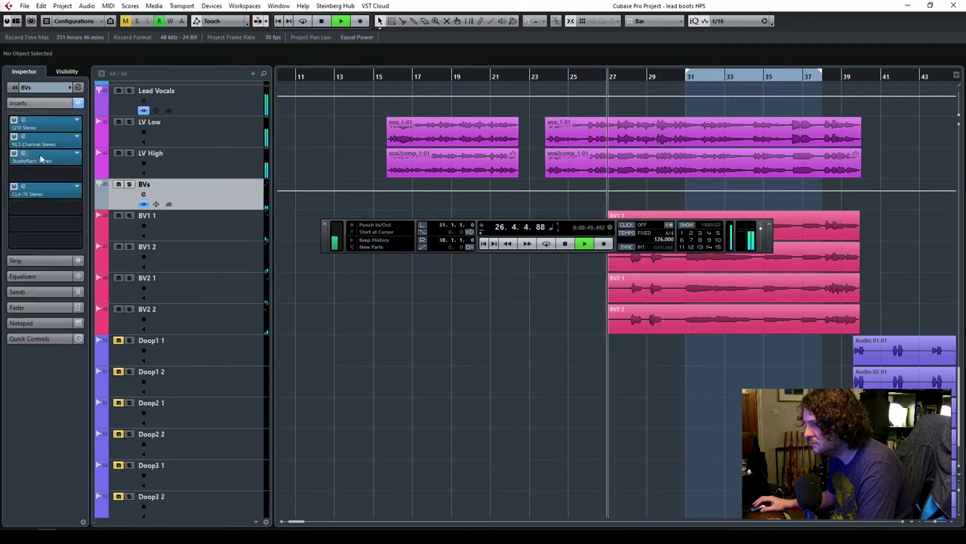
left_click(24, 185)
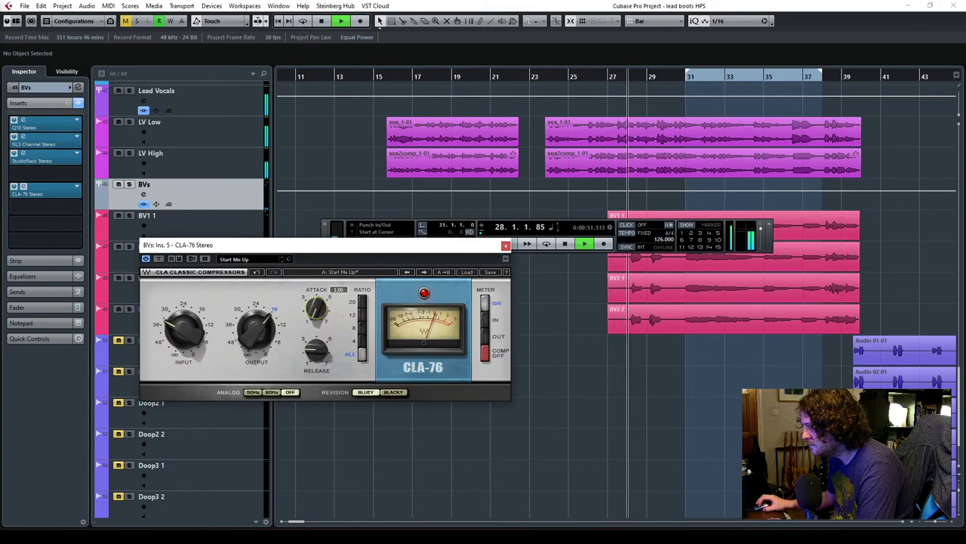
mouse_move(317, 311)
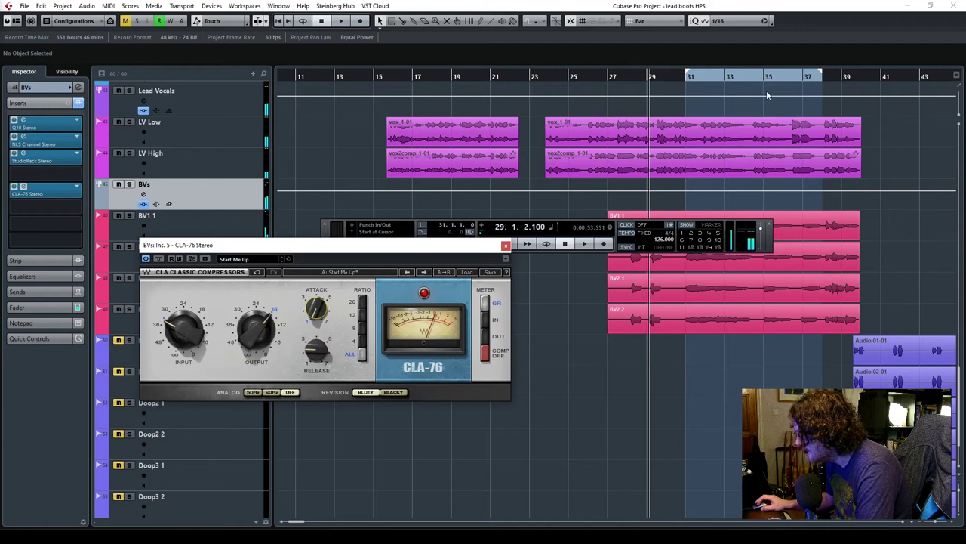
left_click(609, 78)
left_click(568, 81)
key("space")
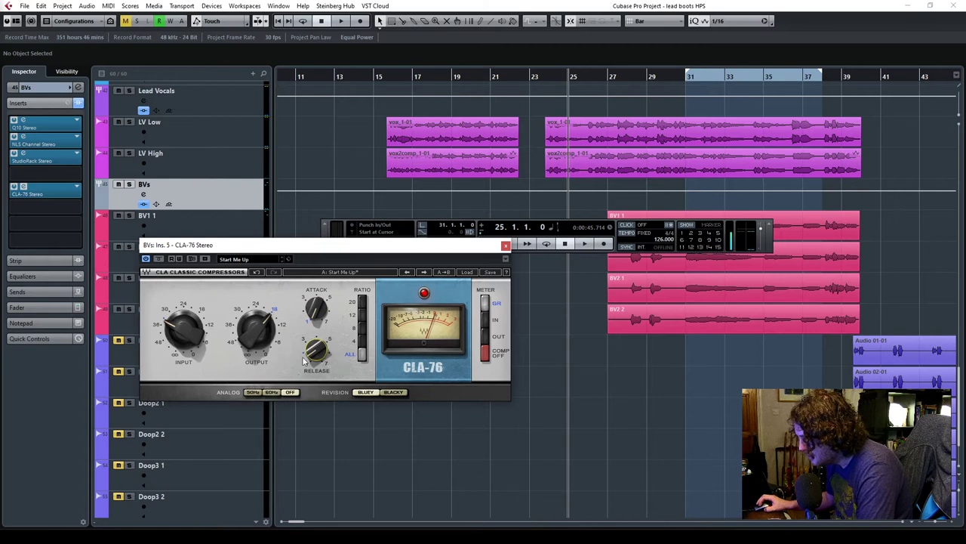
key("space")
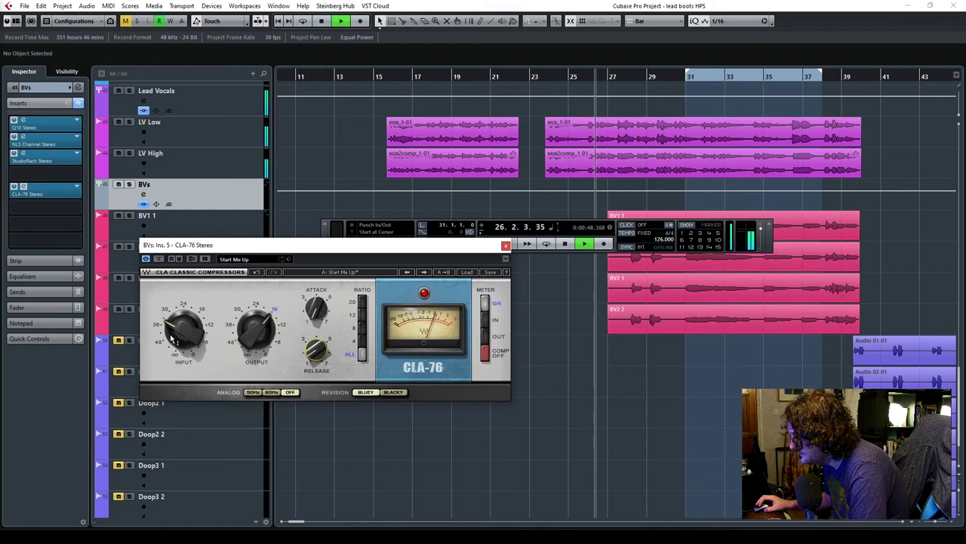
mouse_move(183, 329)
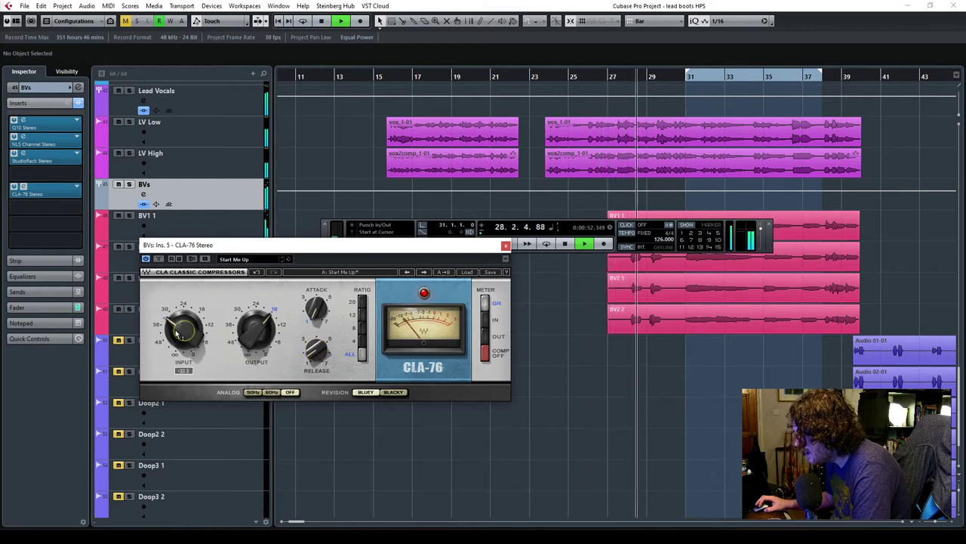
mouse_move(252, 336)
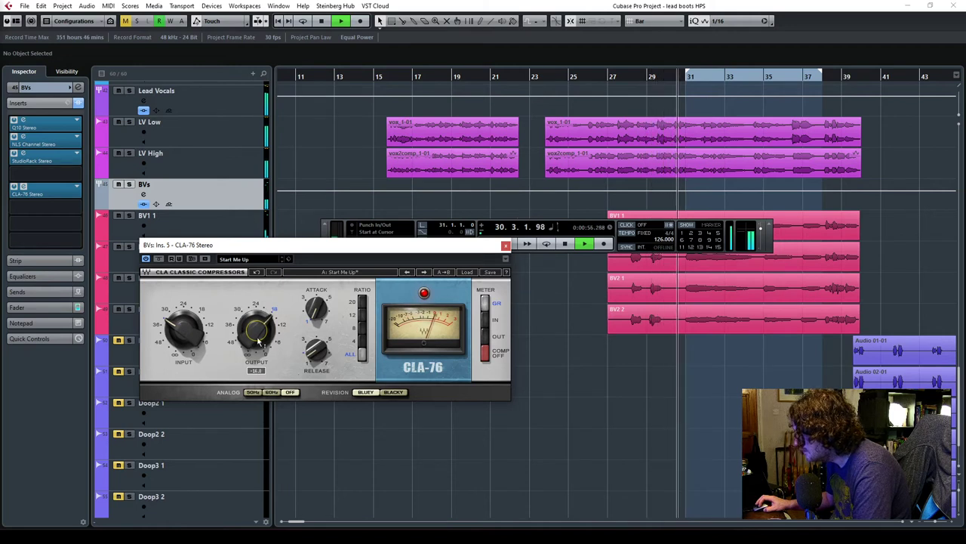
left_click(505, 247)
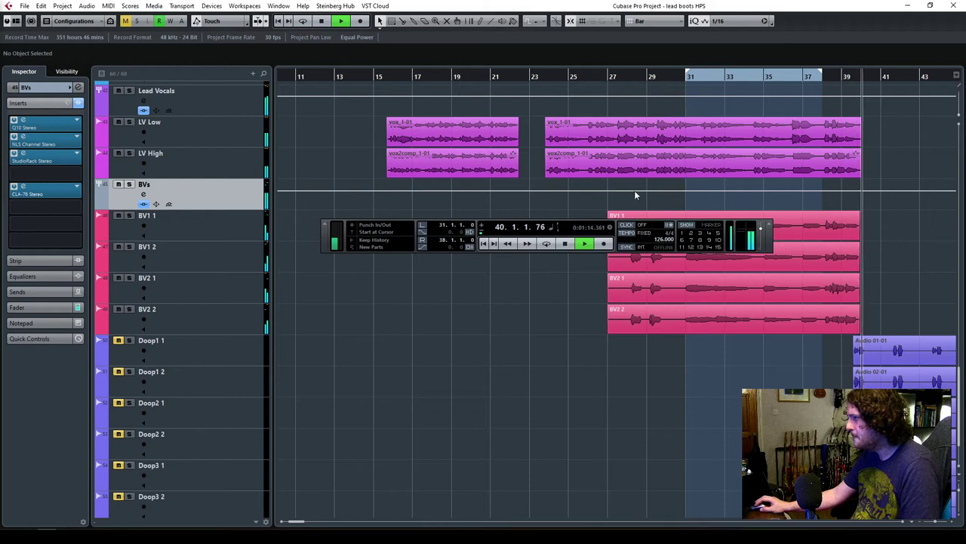
Stop playback and pan BV1 1 to the left, BV1 2 hard right, BV2 1 to L70 and BV2 2 to R70.
left_click(568, 244)
left_click(611, 78)
left_click(205, 219)
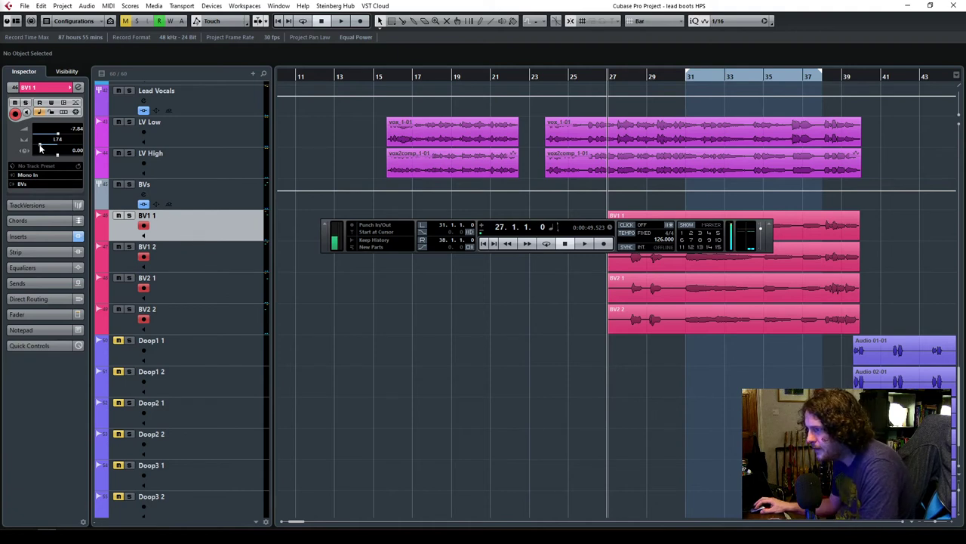
left_click(218, 257)
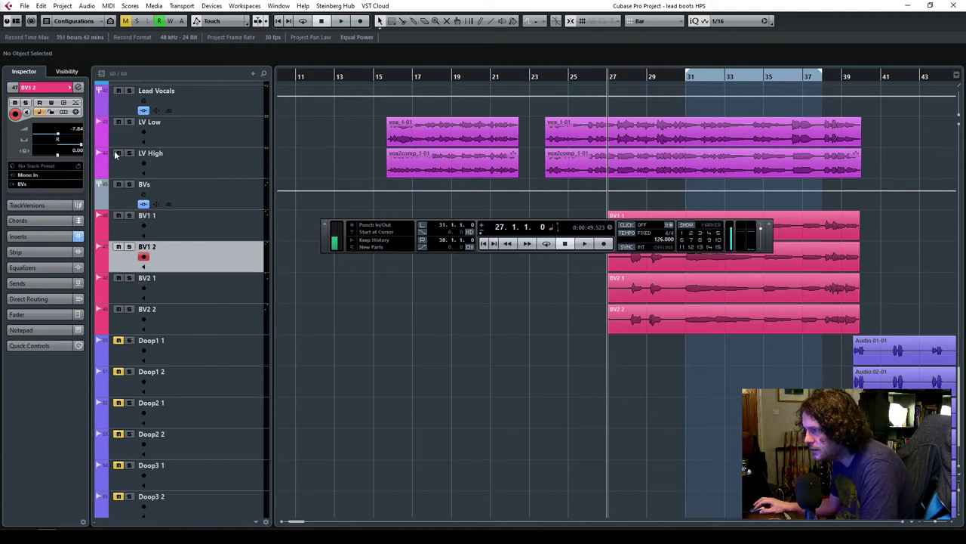
left_click(210, 296)
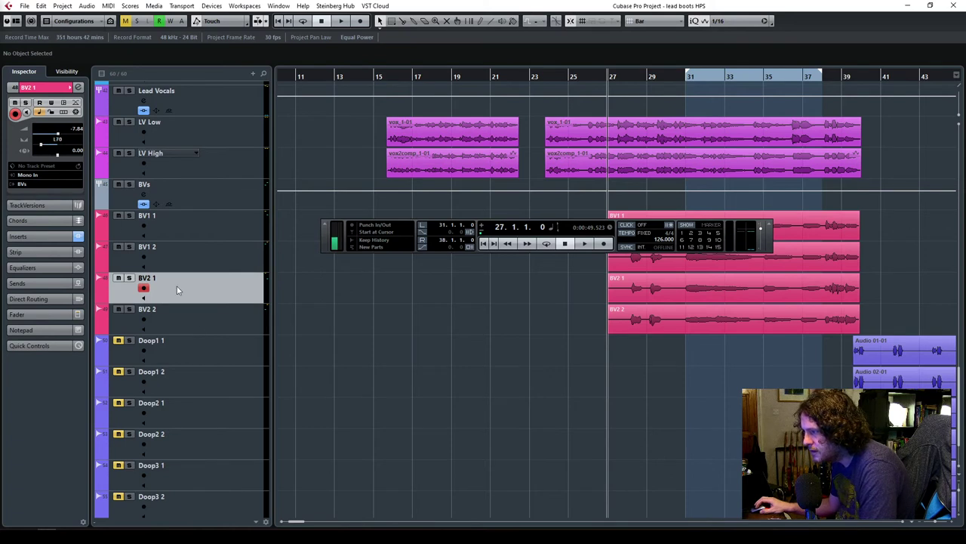
left_click(210, 323)
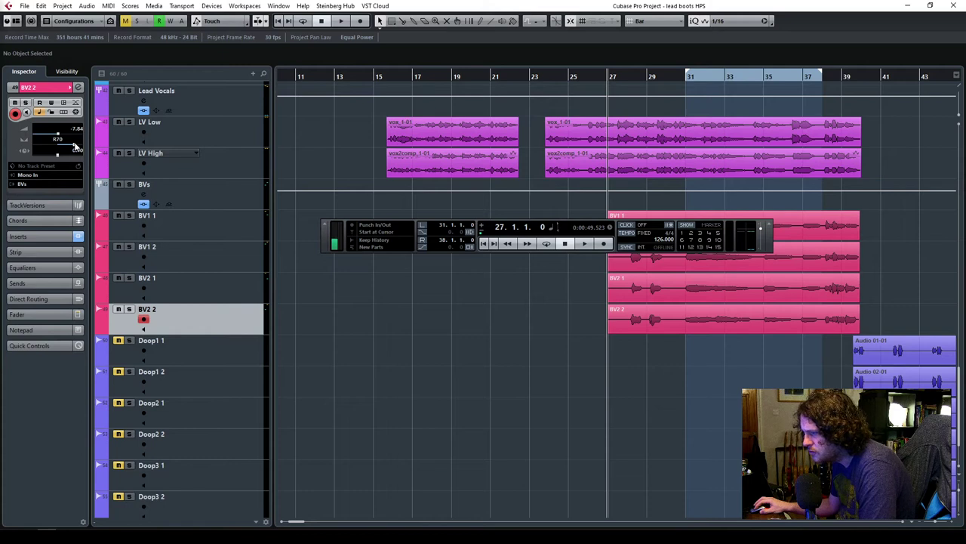
left_click(193, 288)
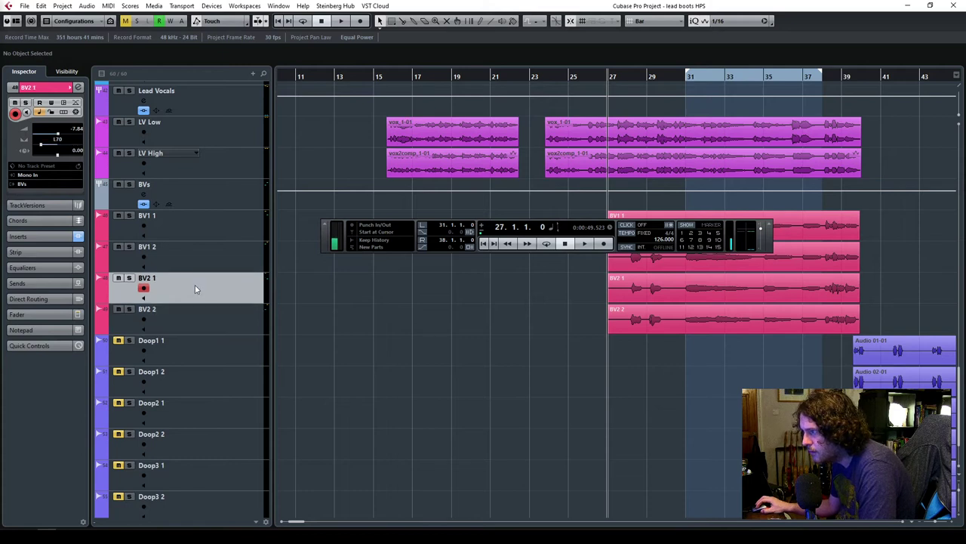
Play the mix from about bar 26 and set the BVs group fader to -3.36 dB.
double_click(589, 77)
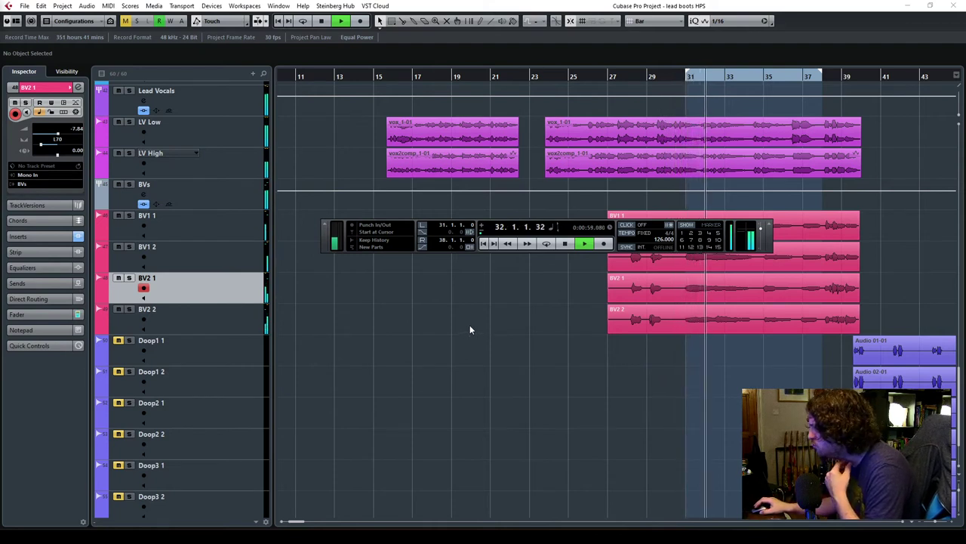
left_click(212, 194)
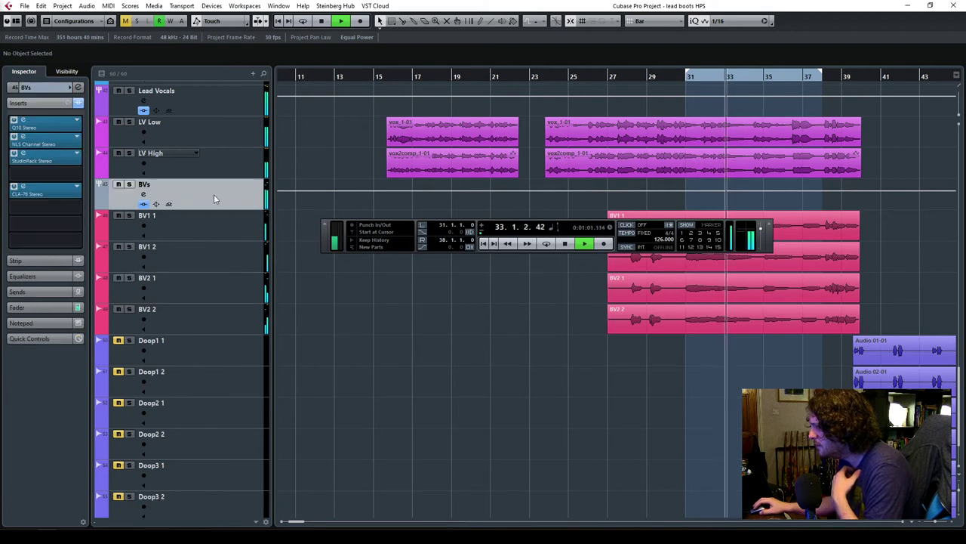
left_click(47, 309)
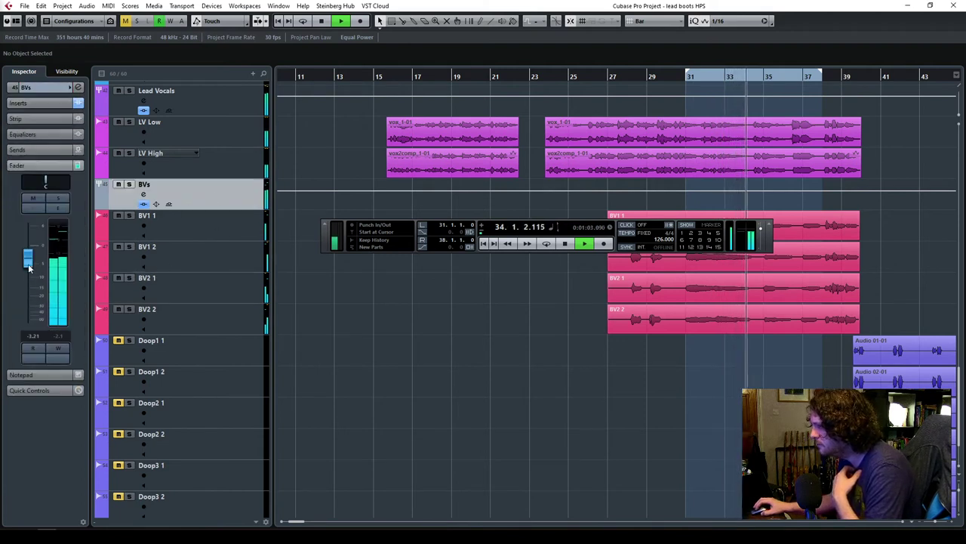
left_click_drag(30, 268, 30, 272)
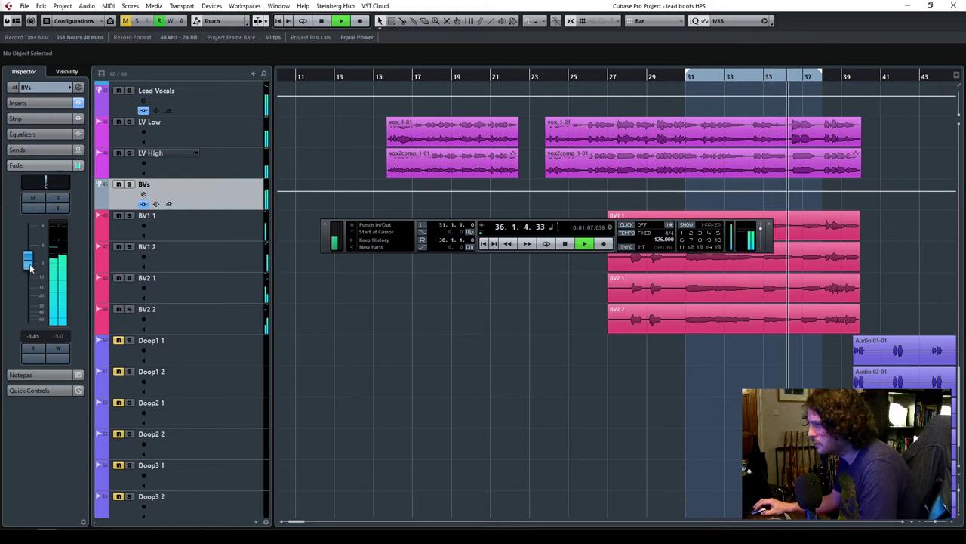
left_click_drag(31, 272, 32, 266)
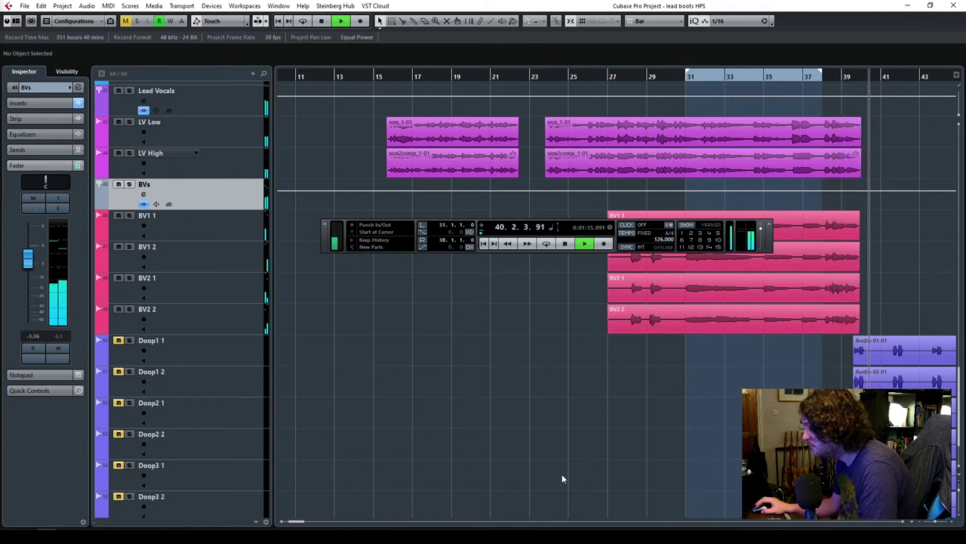
Set the Ans Guitar track's fader to -2.05 dB while the mix plays.
scroll(708, 492, "down", 2)
scroll(708, 492, "down", 6)
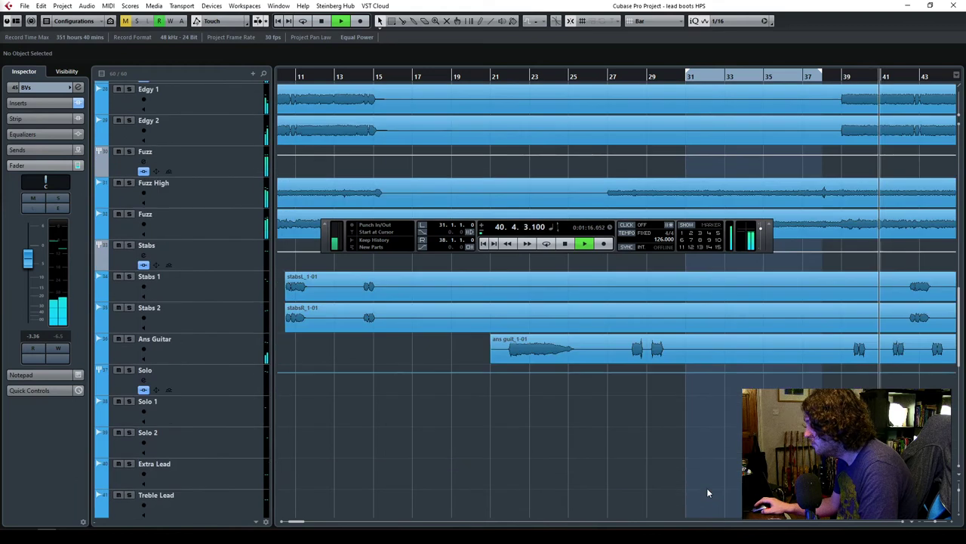
left_click(203, 339)
left_click(44, 314)
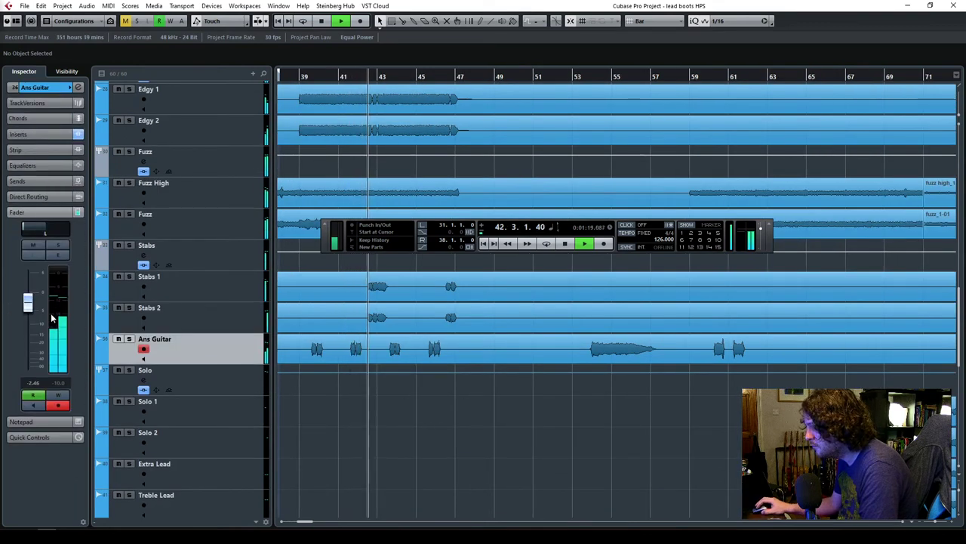
left_click_drag(28, 307, 27, 303)
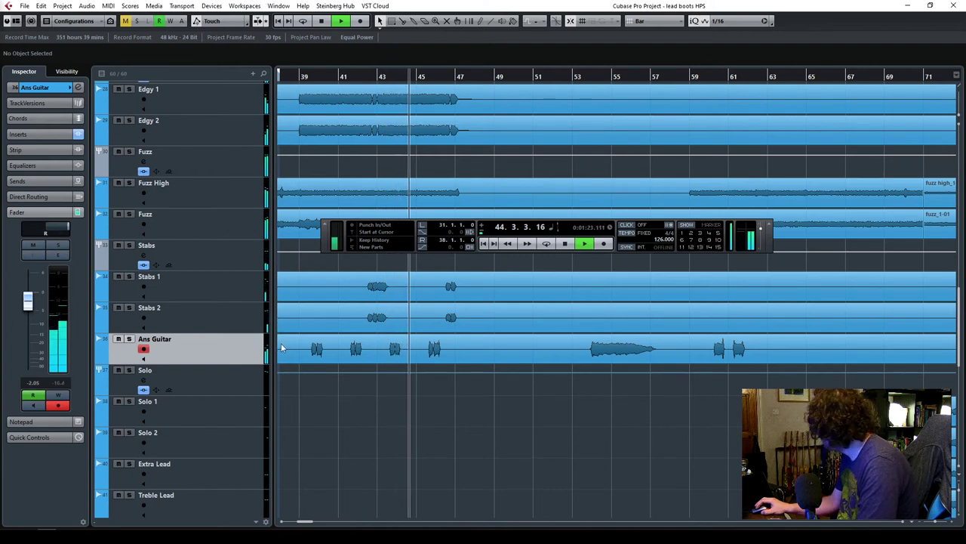
Stop playback, bring the Doop section around bars 39–47 into view, and unmute all six Doop tracks together.
scroll(441, 352, "down", 10)
scroll(441, 369, "up", 4)
scroll(441, 372, "down", 2)
scroll(439, 367, "down", 3)
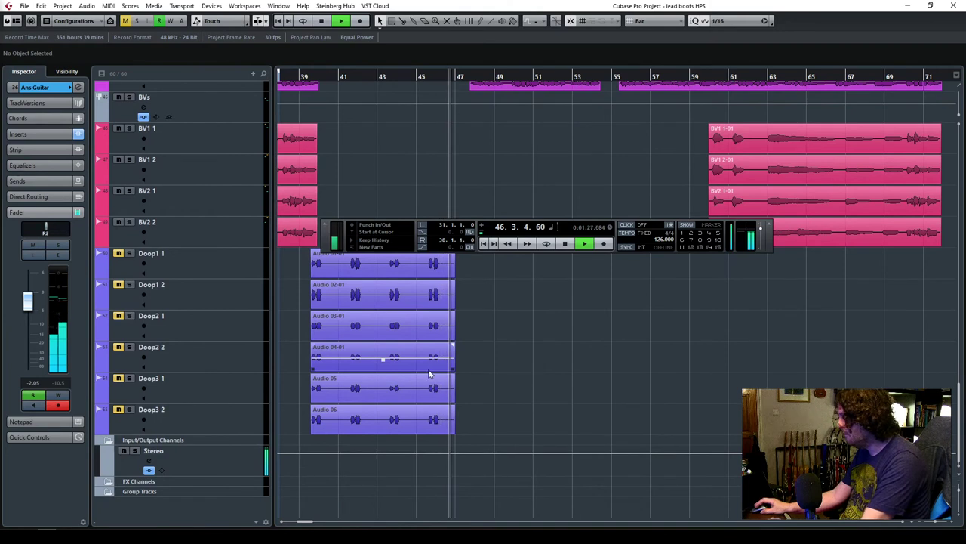
key("space")
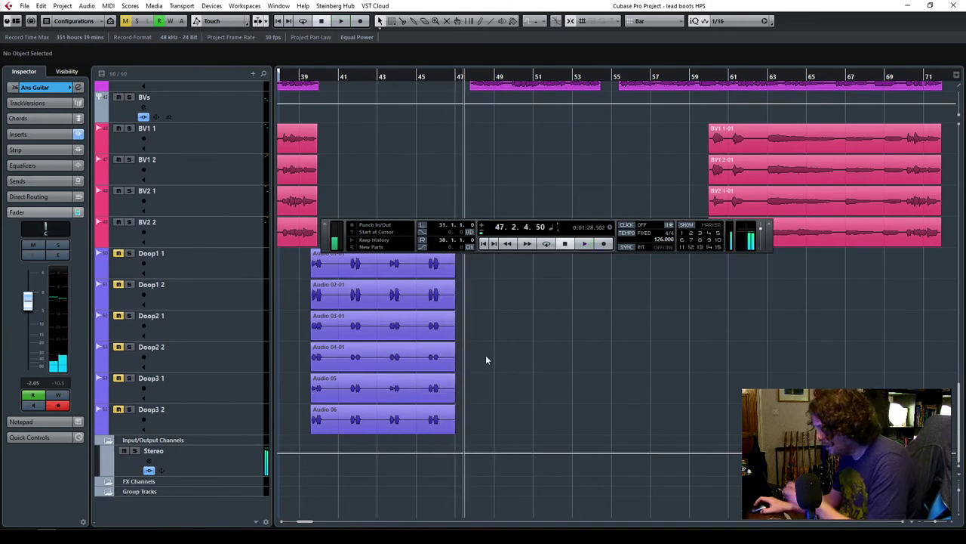
scroll(486, 355, "up", 3)
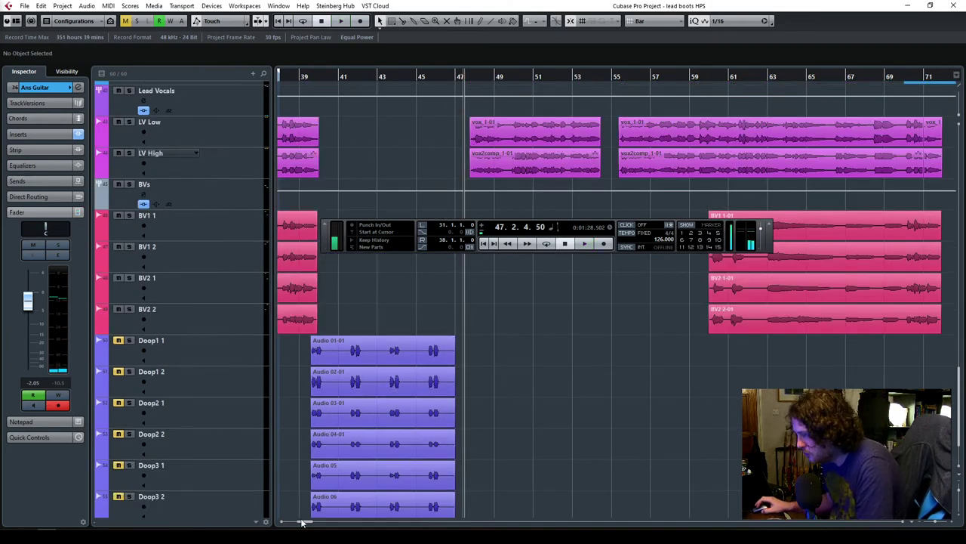
left_click_drag(304, 523, 299, 521)
left_click(232, 372)
scroll(233, 420, "down", 3)
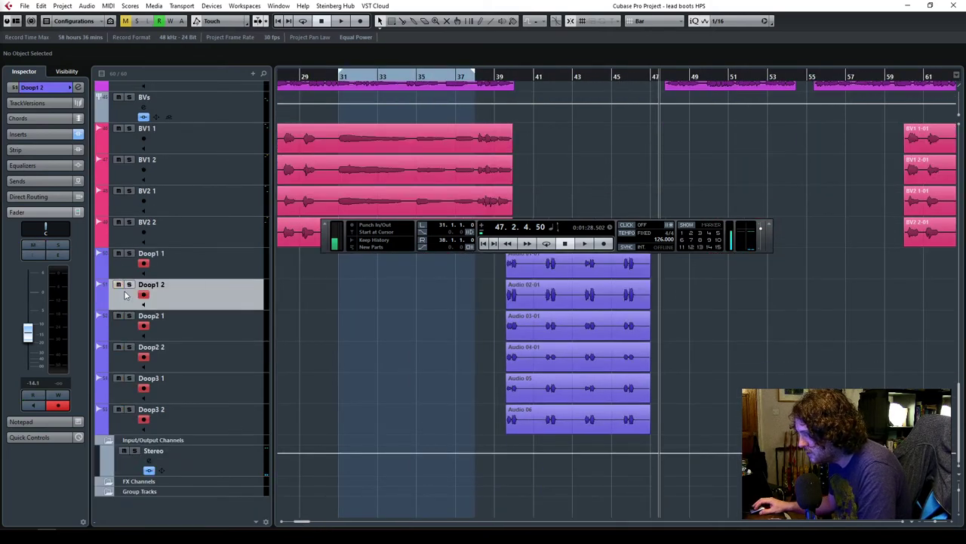
left_click_drag(468, 352, 659, 262)
left_click(716, 329)
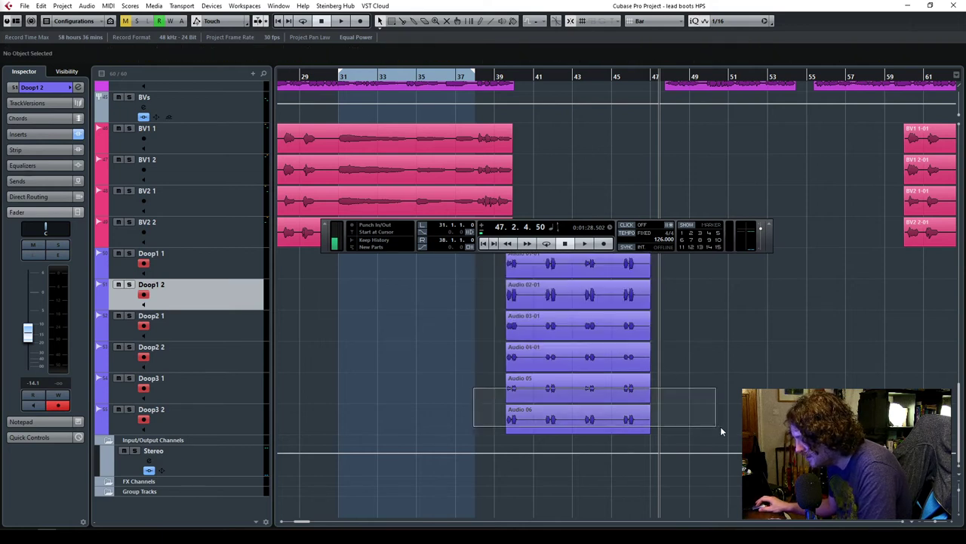
left_click_drag(717, 426, 717, 427)
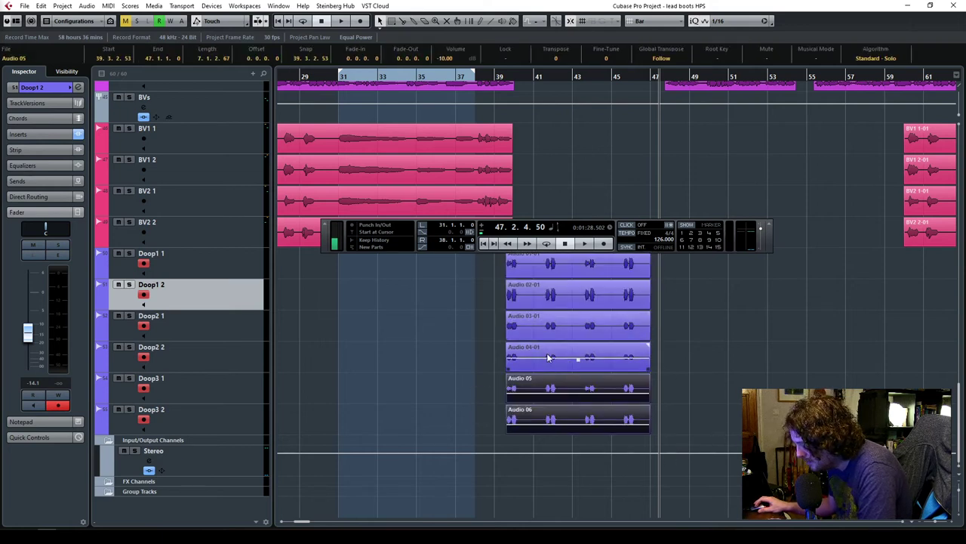
left_click(396, 390)
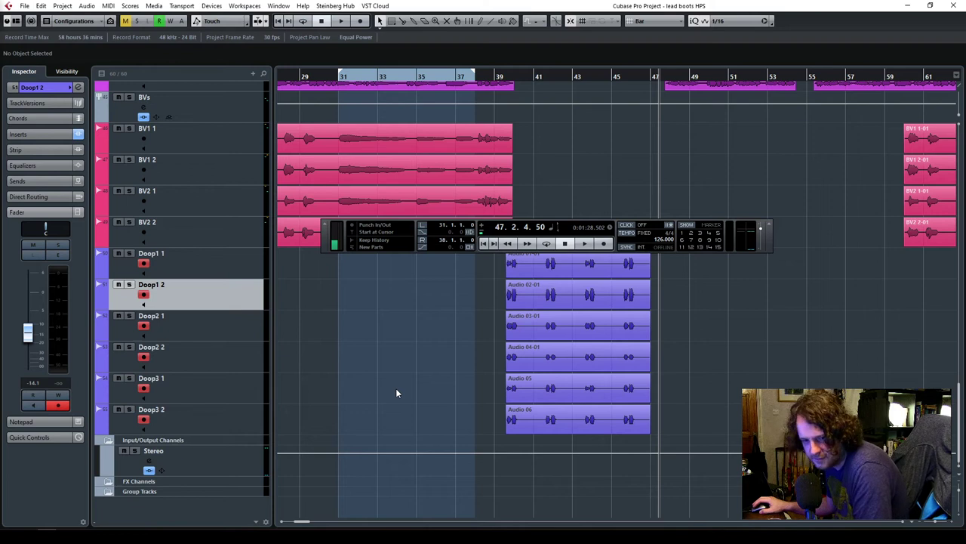
Add one stereo group channel named Doop and place it directly above the Doop1 1 track.
right_click(199, 263)
mouse_move(355, 268)
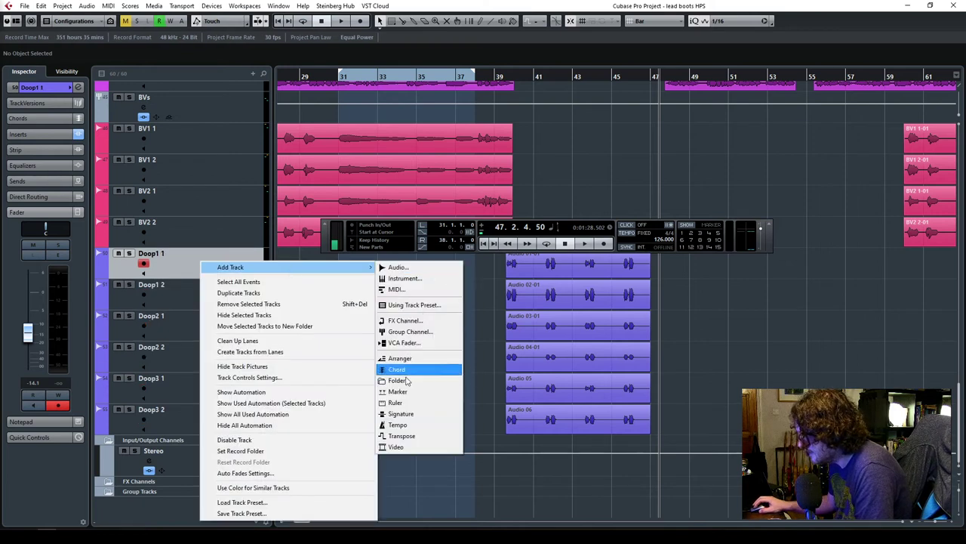
left_click(414, 332)
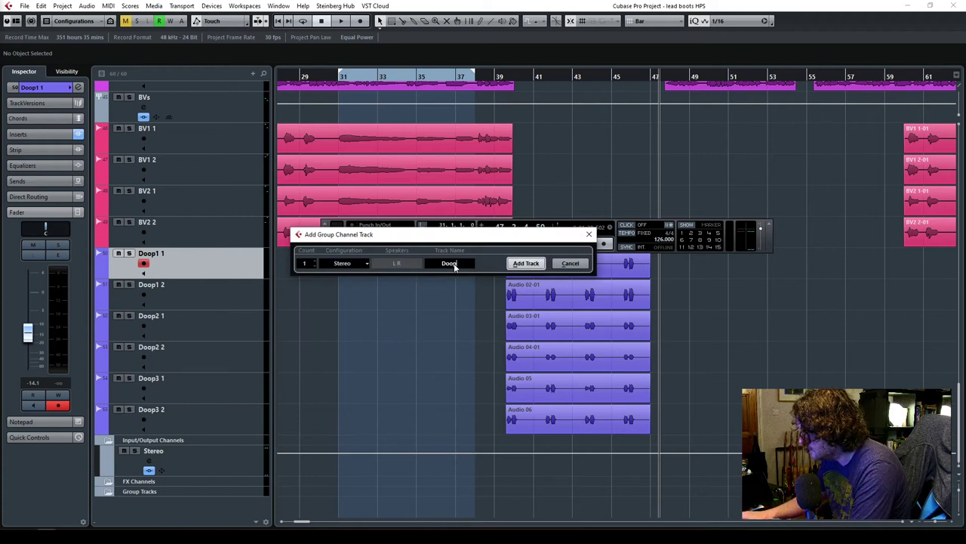
key("Return")
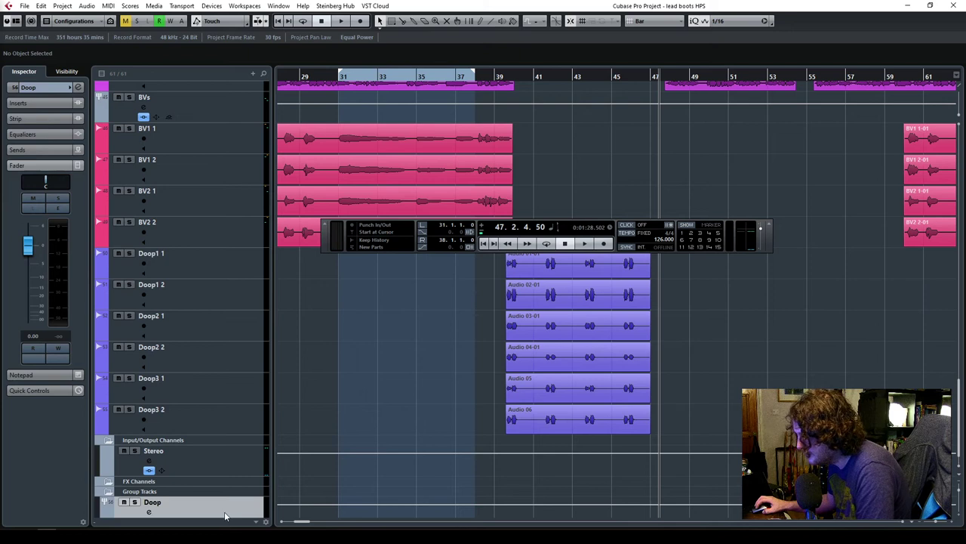
left_click_drag(234, 268, 234, 269)
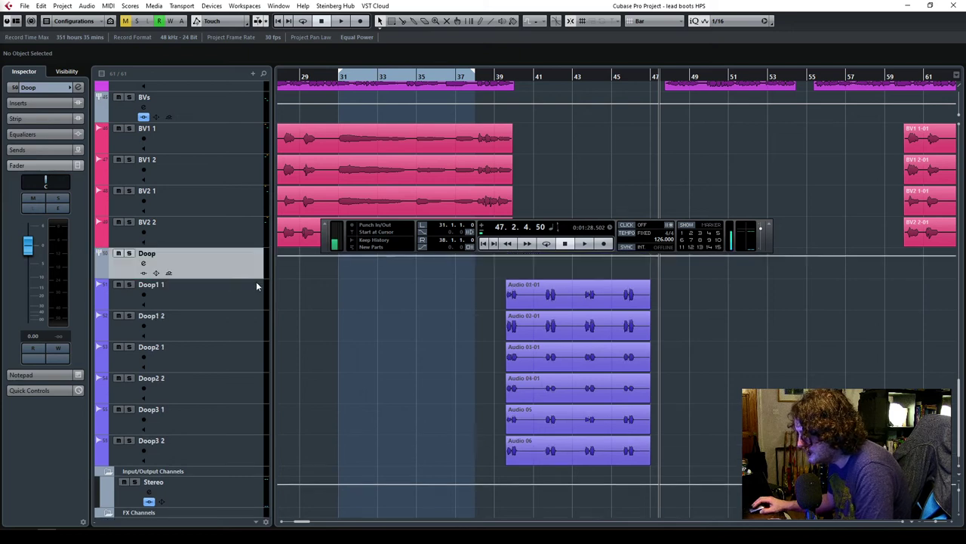
Route the output of all six Doop tracks to the Doop group and solo those tracks.
left_click(205, 300)
left_click(27, 87)
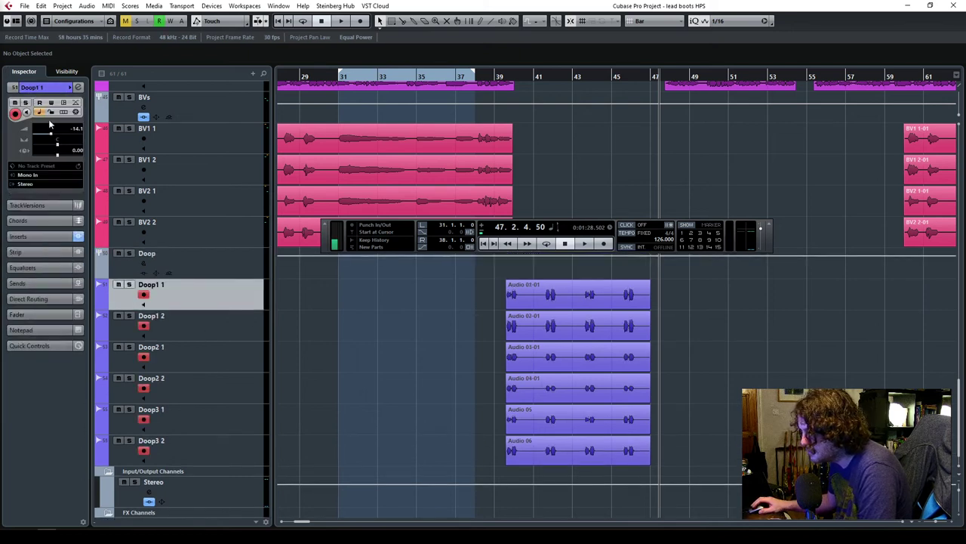
left_click(26, 185)
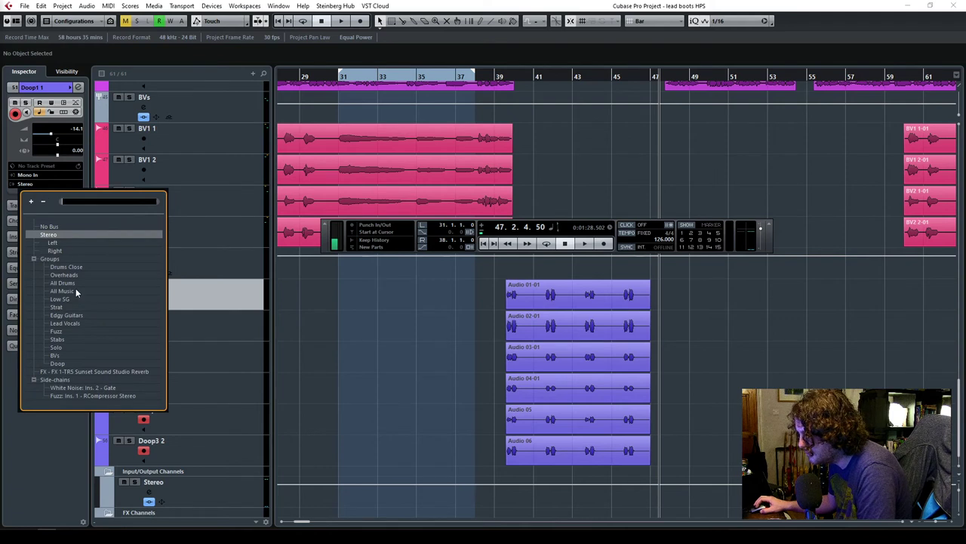
left_click(68, 364)
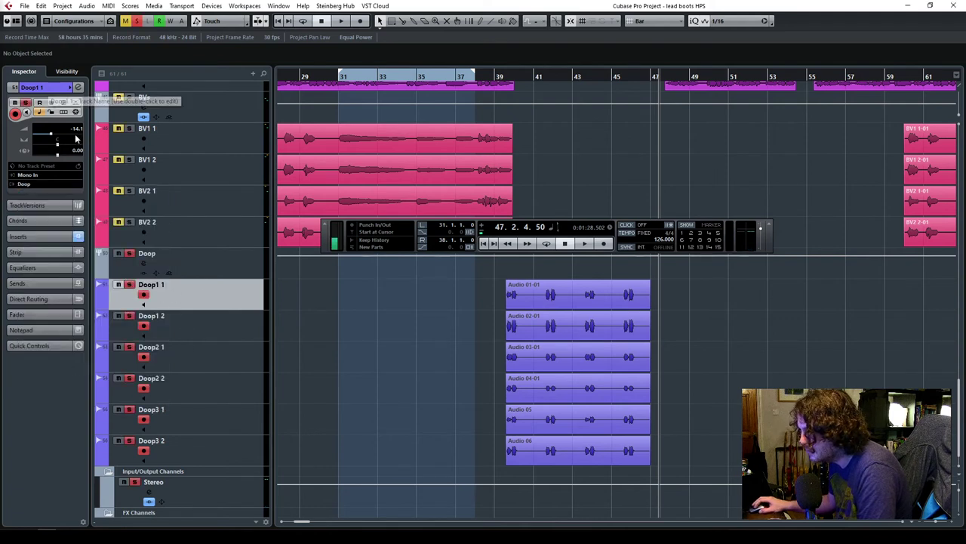
Route the Doop group's output to the All Music group and clear its solo.
left_click(172, 260)
left_click(42, 88)
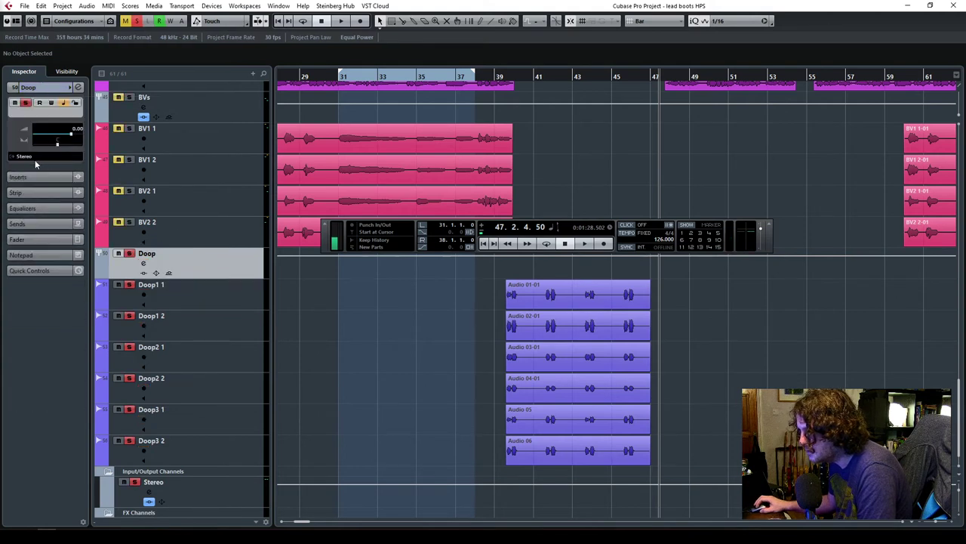
left_click(49, 157)
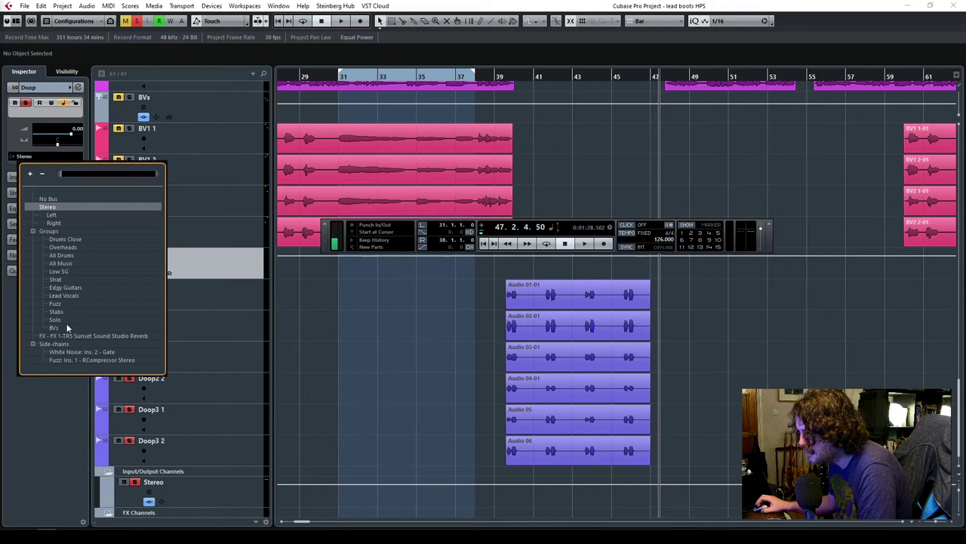
left_click(62, 263)
left_click(130, 254)
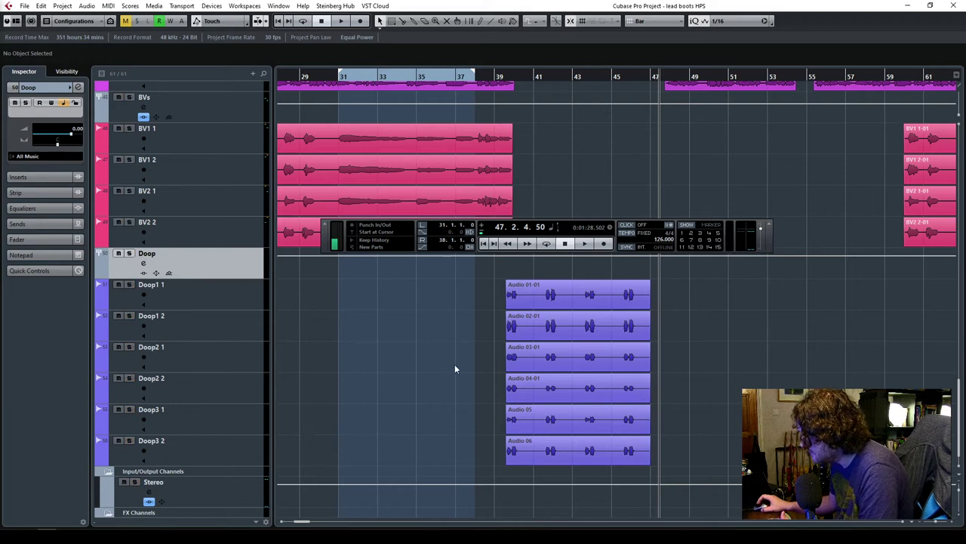
Put the playback cursor in bar 26 and display the All Music group's fader for checking.
scroll(455, 364, "up", 3)
left_click(332, 95)
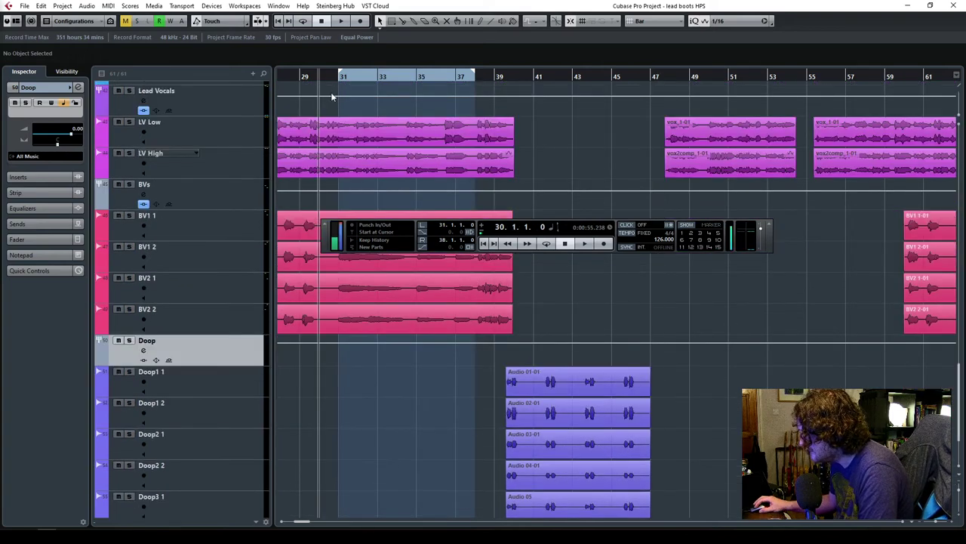
left_click(563, 245)
scroll(498, 332, "up", 10)
scroll(497, 332, "up", 3)
scroll(498, 333, "down", 10)
scroll(498, 333, "up", 5)
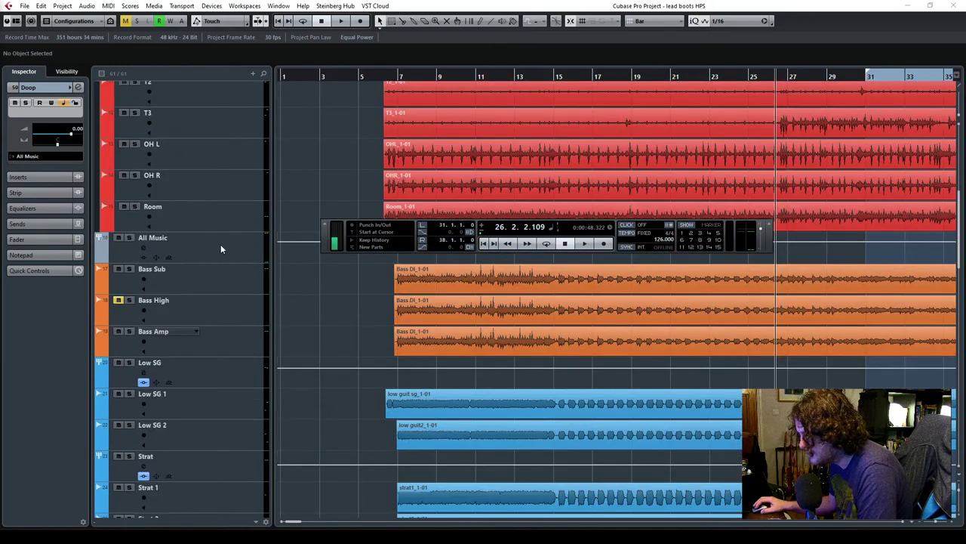
left_click(220, 248)
left_click(54, 240)
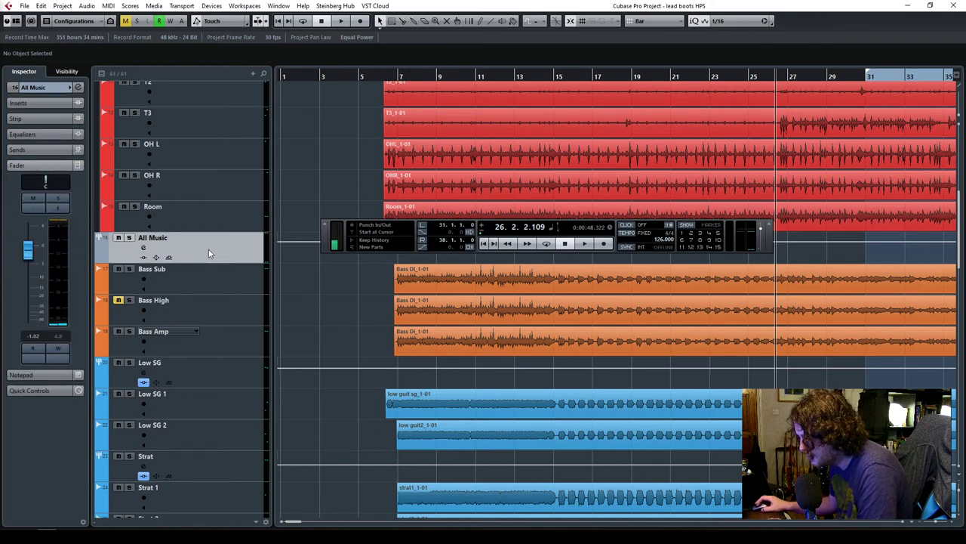
Review the All Drums and All Music groups and the tracks beneath them, comparing the two groups' channel settings.
scroll(209, 253, "up", 8)
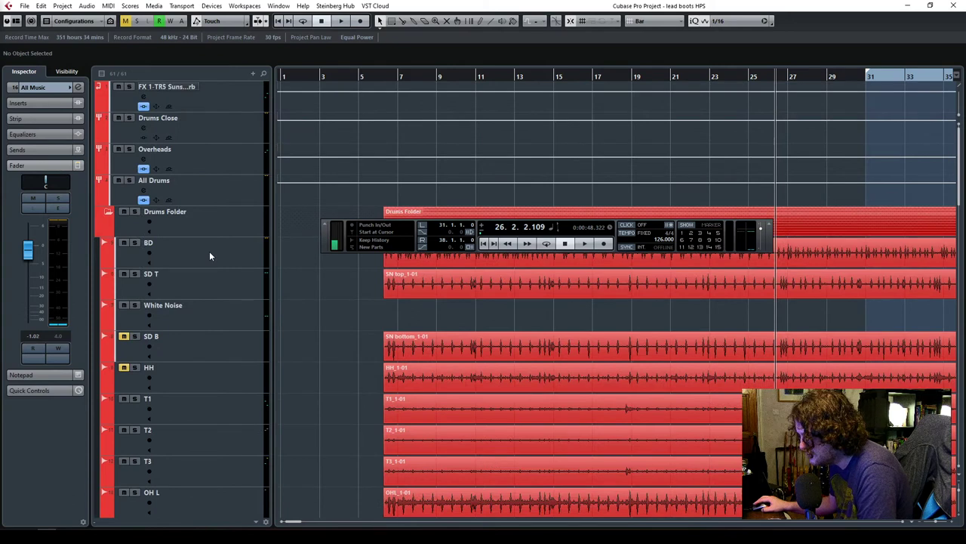
scroll(209, 253, "down", 8)
scroll(210, 255, "up", 5)
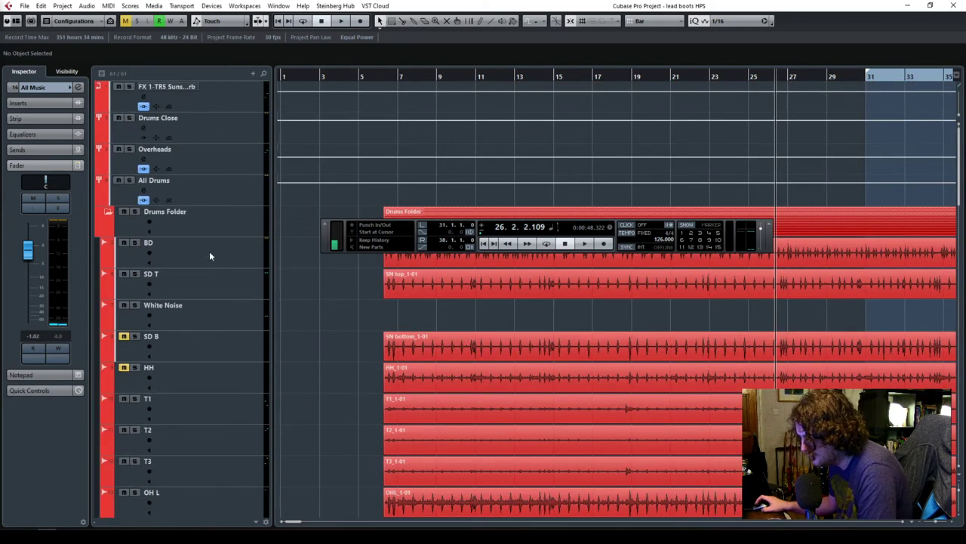
left_click(214, 186)
scroll(226, 300, "down", 6)
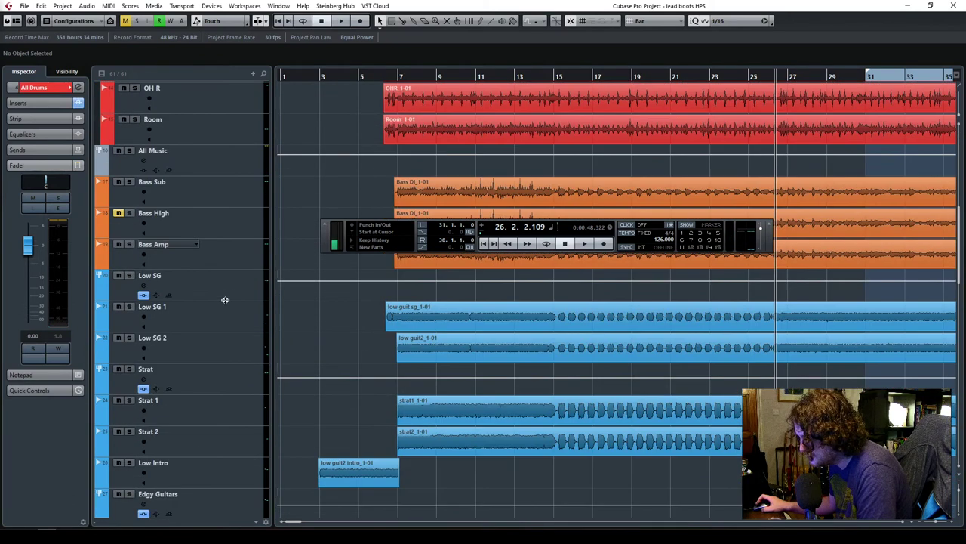
scroll(225, 291, "up", 2)
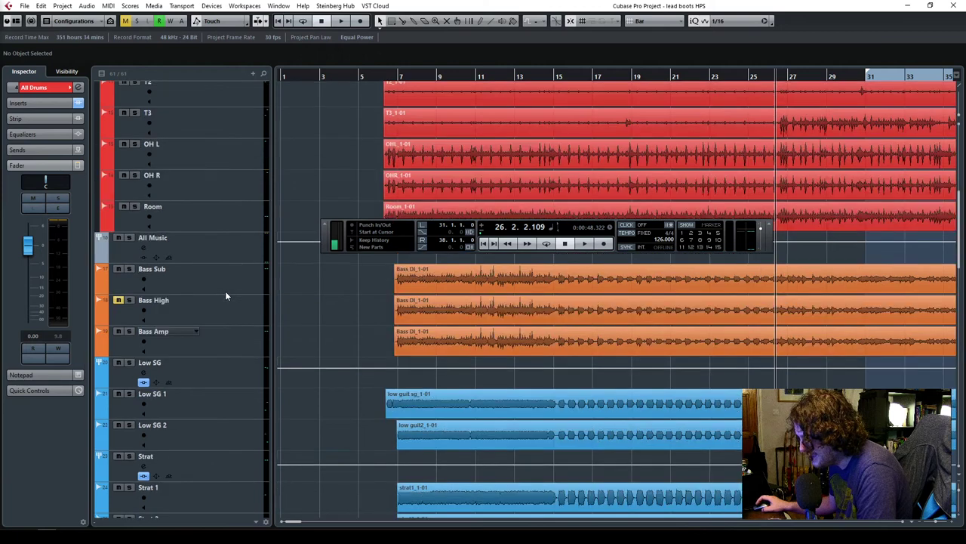
left_click(223, 244)
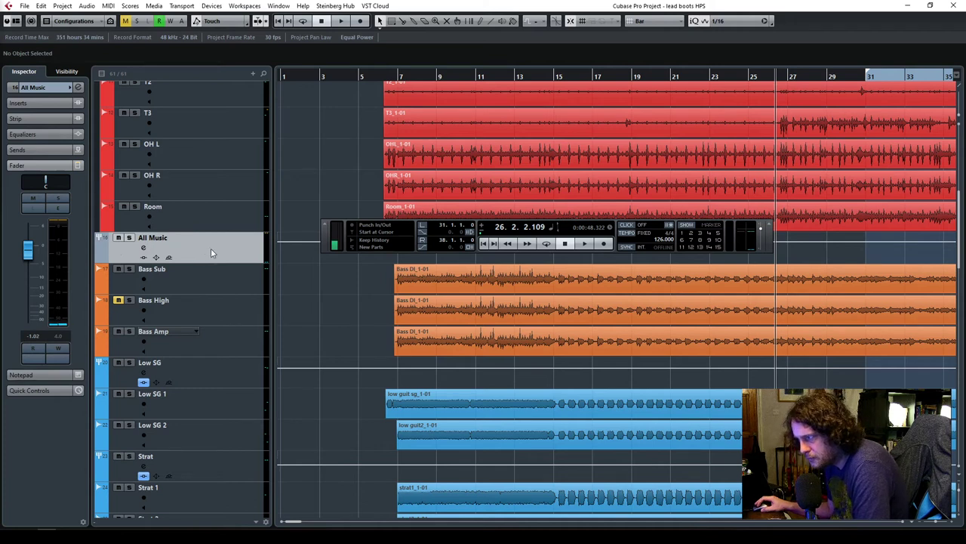
scroll(212, 251, "up", 10)
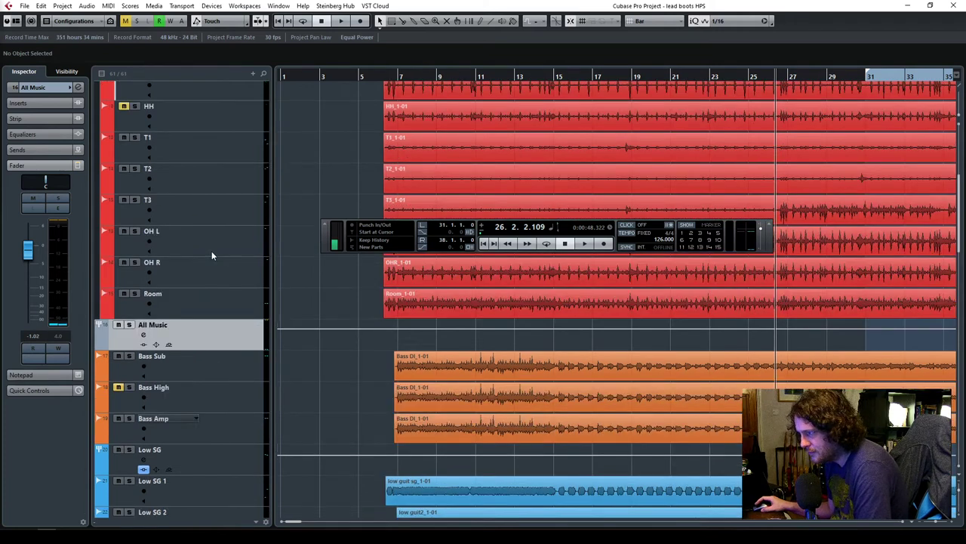
scroll(210, 217, "down", 2)
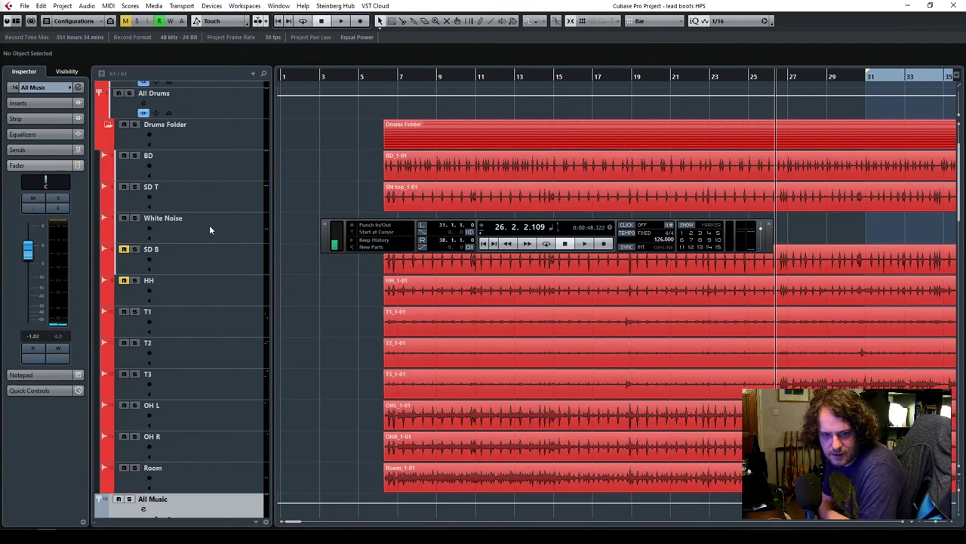
scroll(251, 230, "up", 3)
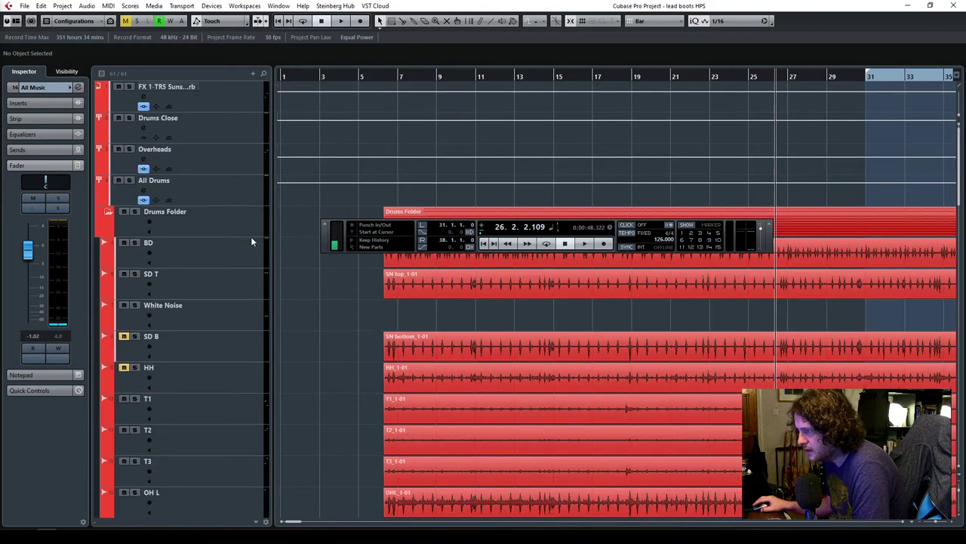
scroll(241, 238, "down", 15)
scroll(239, 242, "up", 3)
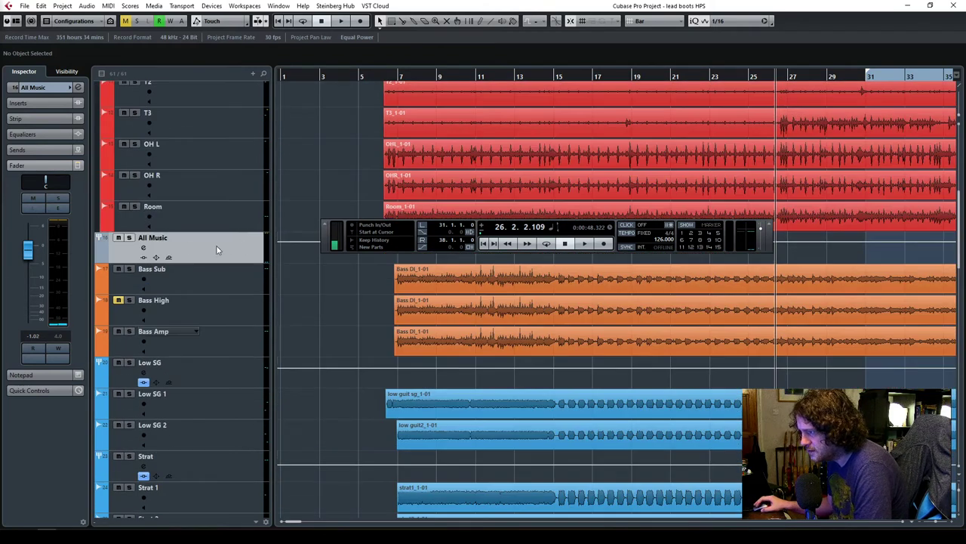
Play the mix from about bar 37 into the Doop section and solo the Doop group.
scroll(317, 332, "down", 20)
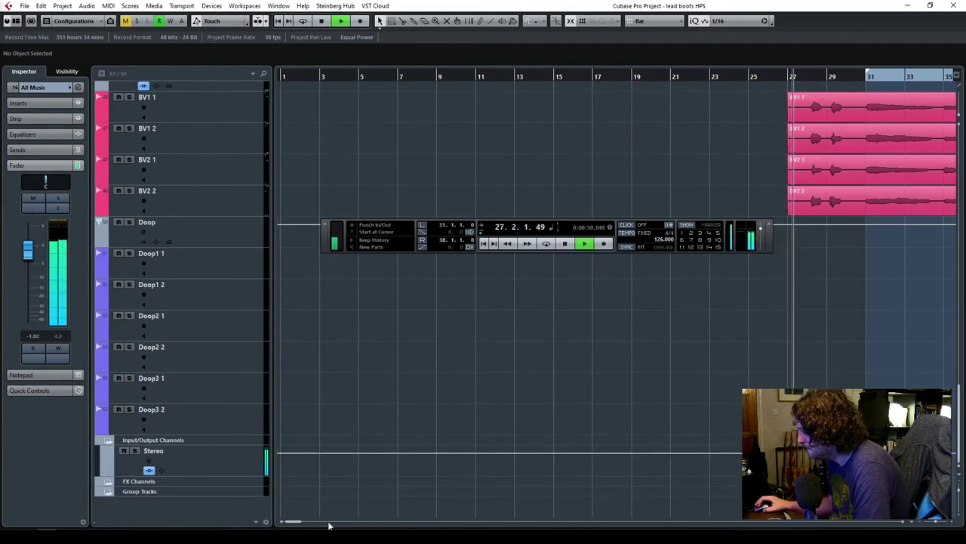
left_click_drag(291, 522, 302, 522)
left_click(401, 77)
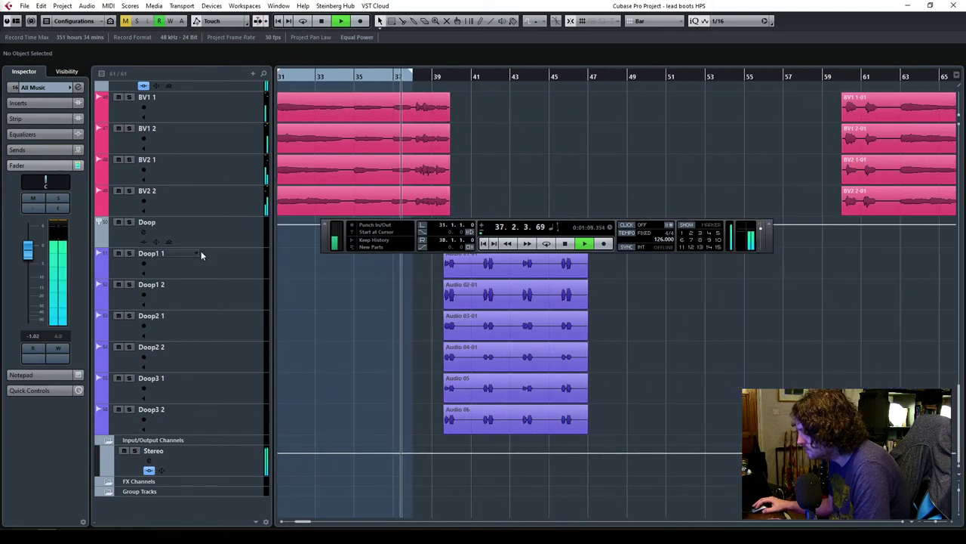
left_click(219, 231)
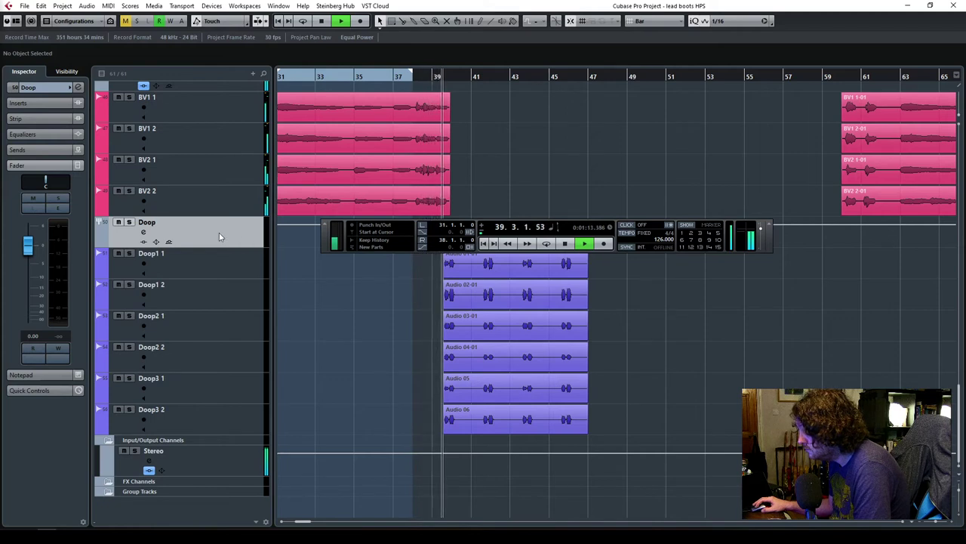
left_click(129, 223)
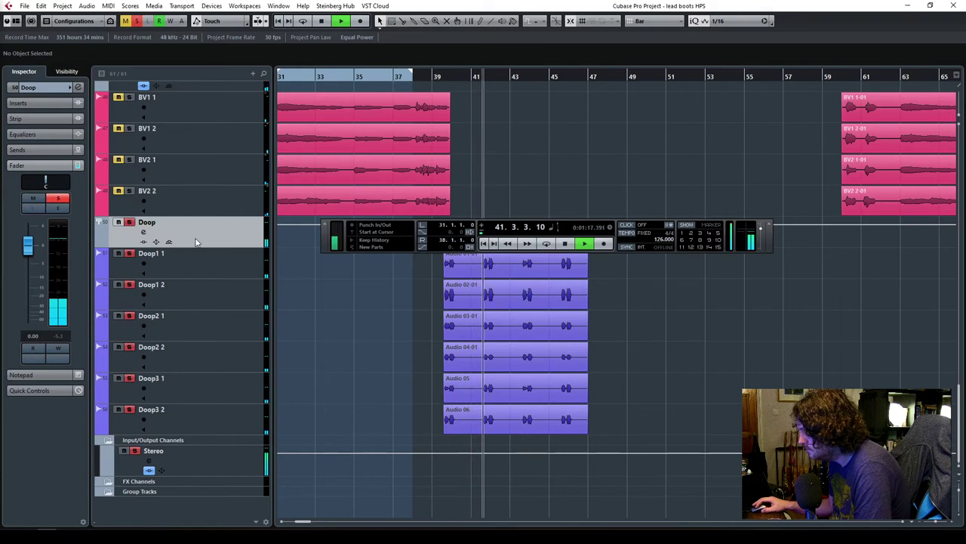
Check the insert effects on Doop1 1, stop playback, and select the Doop group again.
left_click(202, 265)
left_click(47, 237)
key("space")
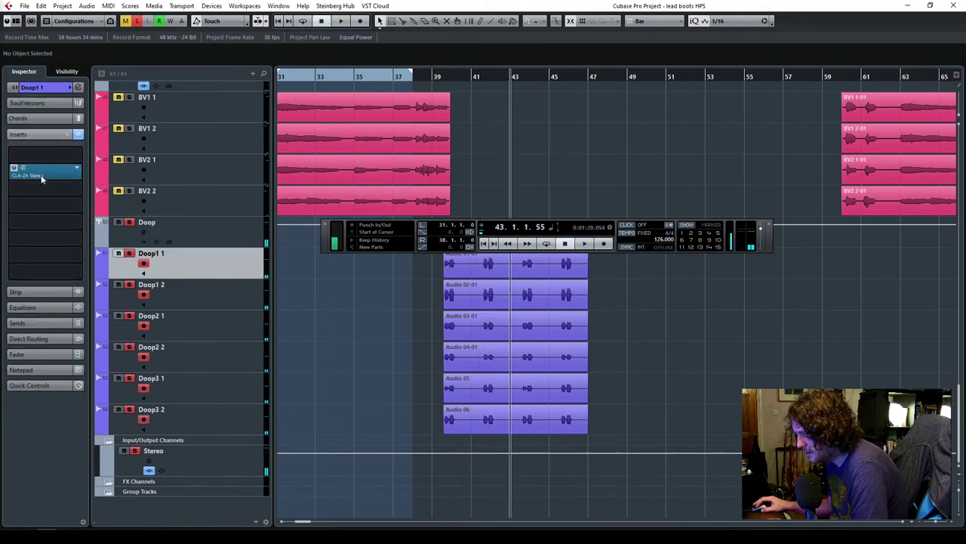
left_click(222, 237)
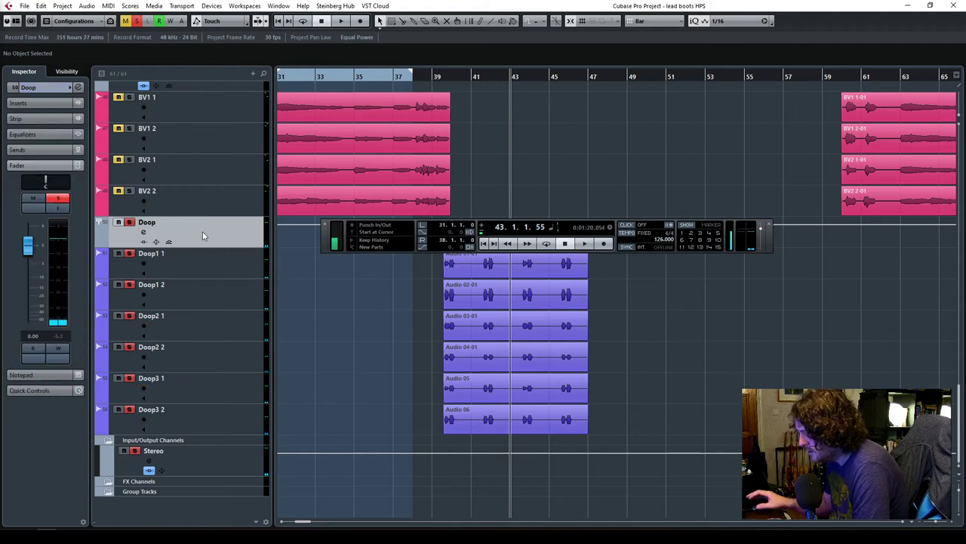
Copy the CLA-76 and StudioRack inserts from the BVs channel to the Doop channel and inspect the copied StudioRack.
key("F3")
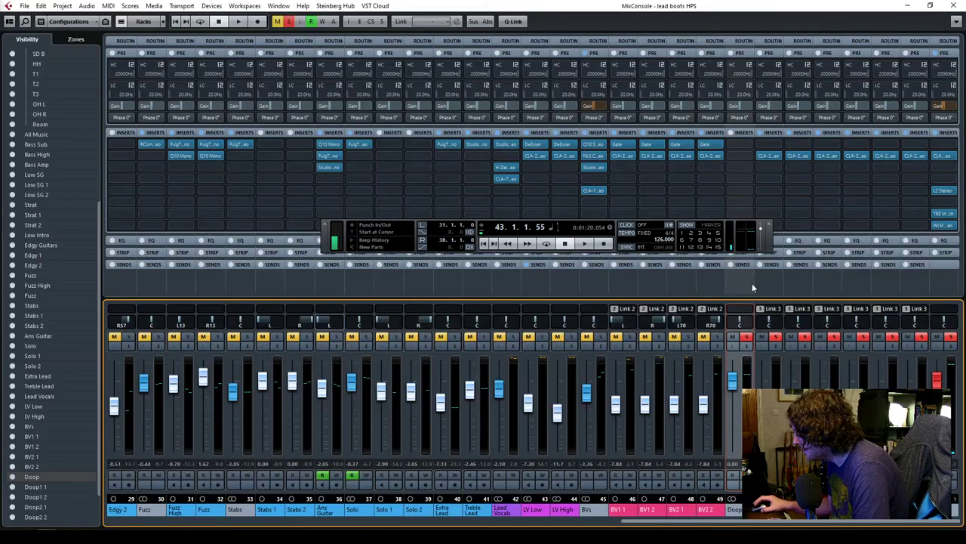
mouse_move(603, 170)
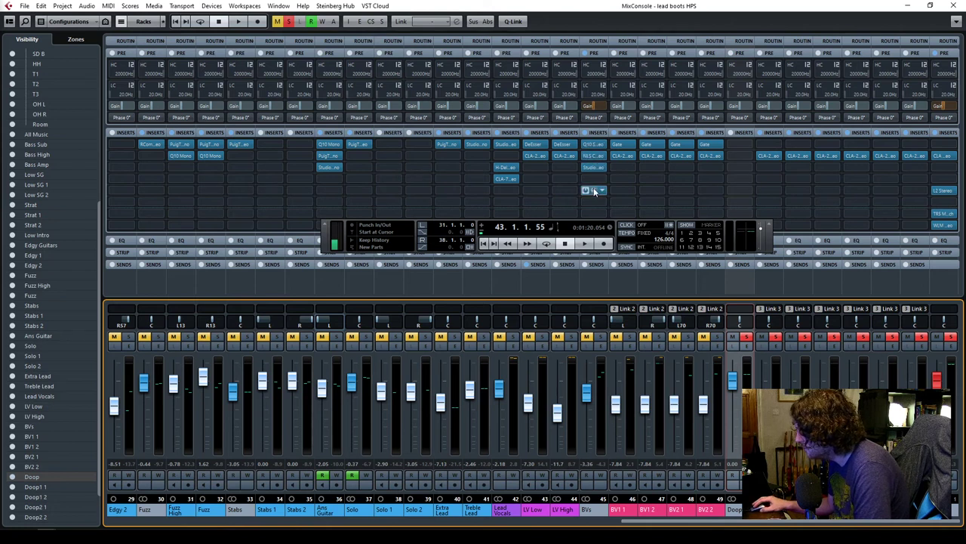
left_click_drag(597, 190, 746, 192)
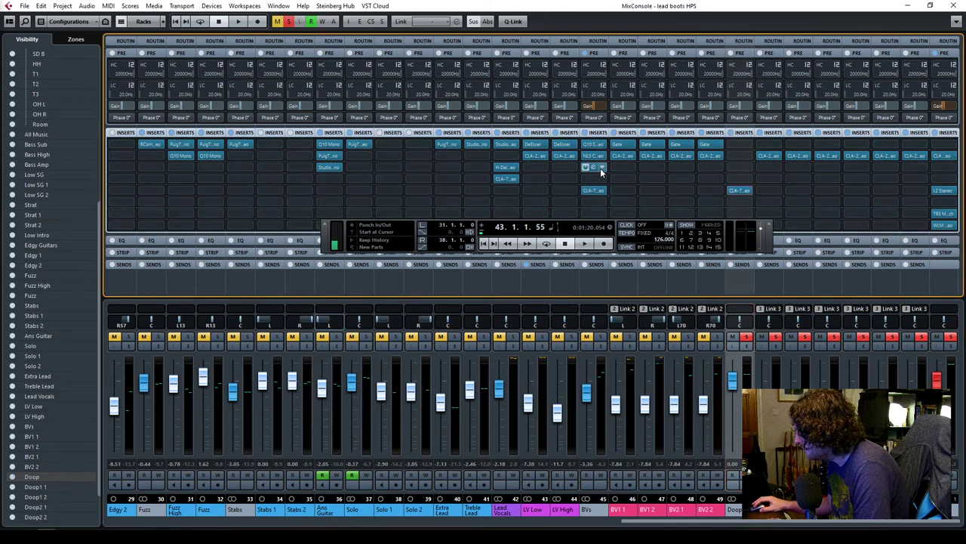
left_click_drag(593, 166, 740, 176)
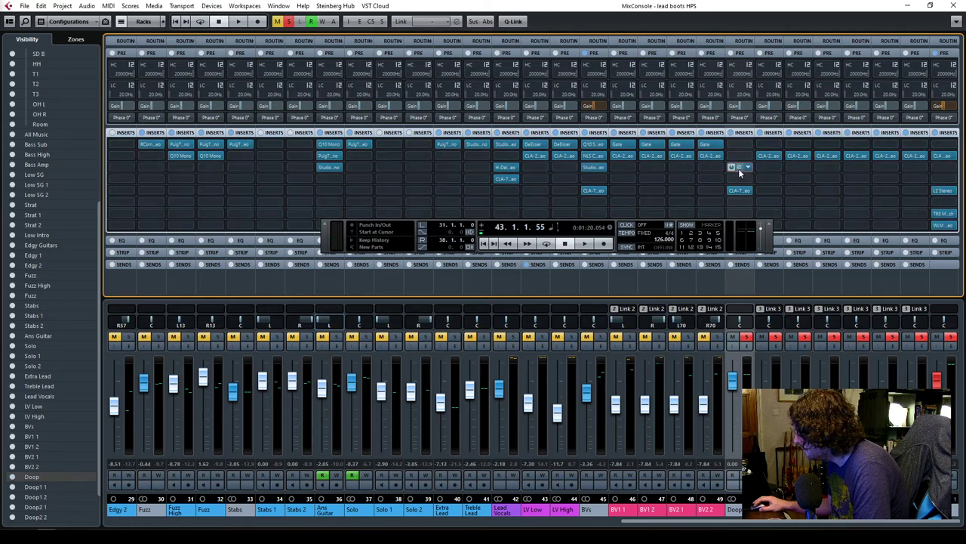
left_click(739, 167)
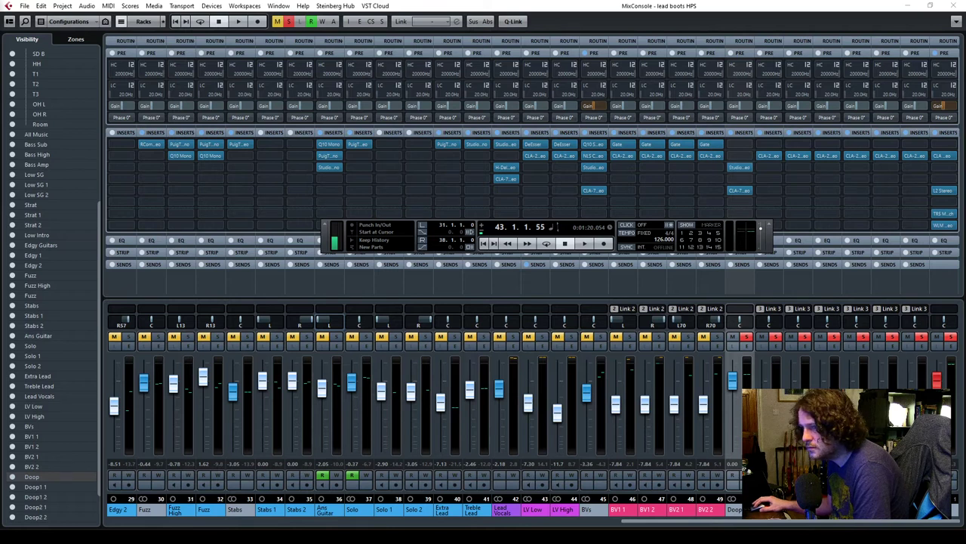
left_click_drag(181, 160, 653, 200)
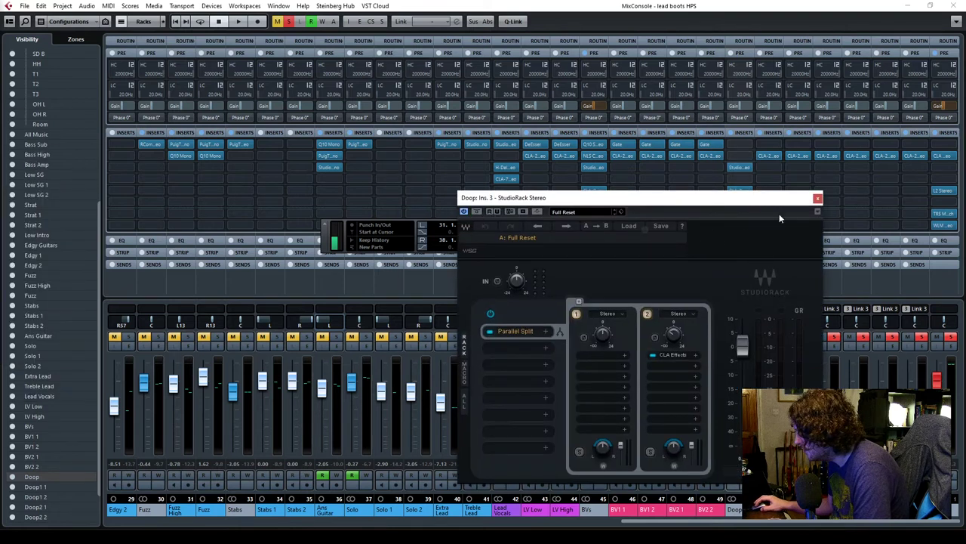
left_click(817, 199)
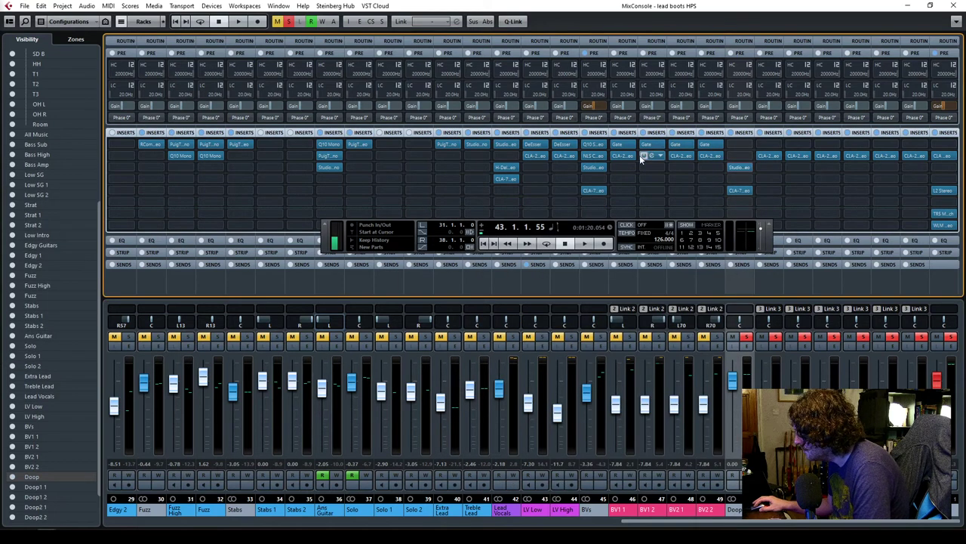
Copy the BVs channel's NLS Channel and Q10 inserts to the Doop channel and switch off Doop's StudioRack insert.
left_click_drag(592, 155, 736, 156)
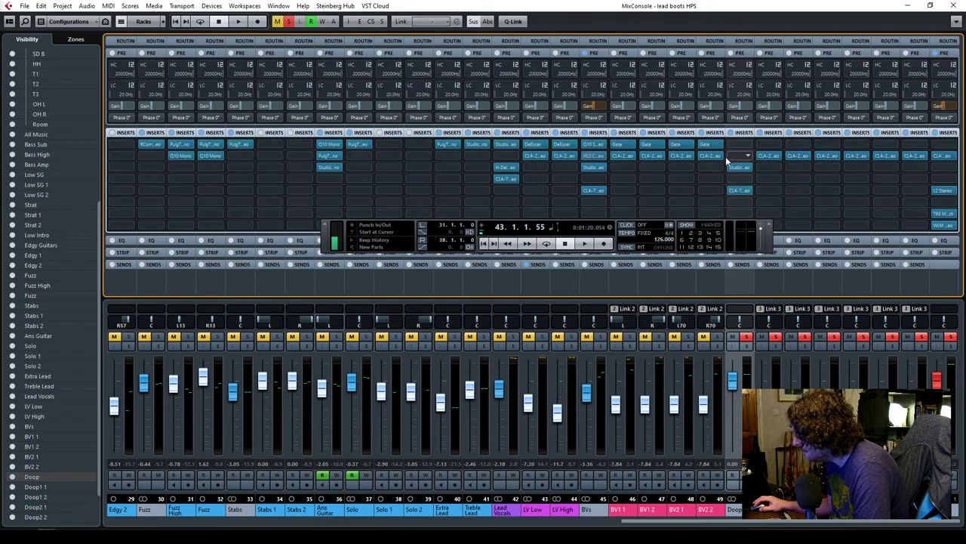
left_click_drag(595, 144, 738, 144)
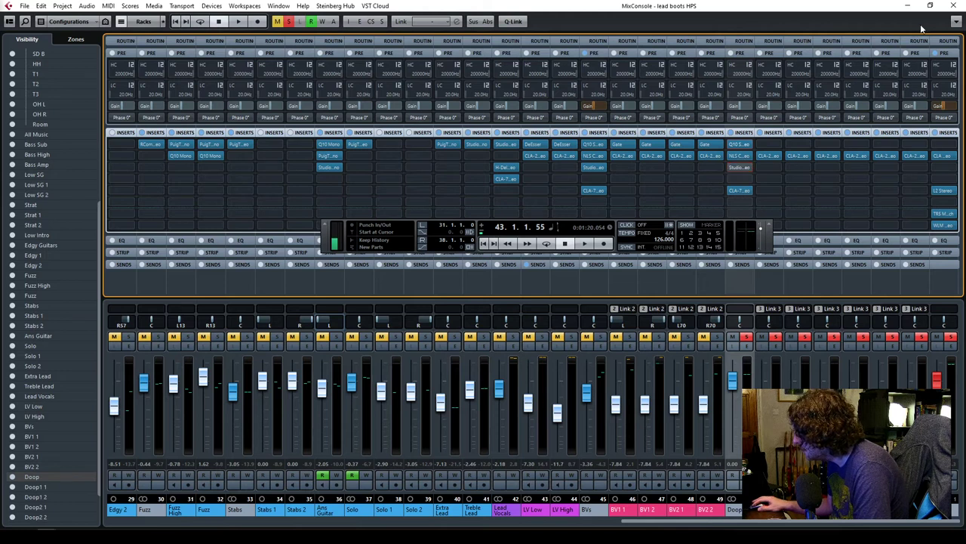
left_click(954, 6)
Set band 1 of the Doop group's Q10 equalizer to 212 Hz while playing the section from bar 39.
key("Up")
key("Down")
left_click(44, 103)
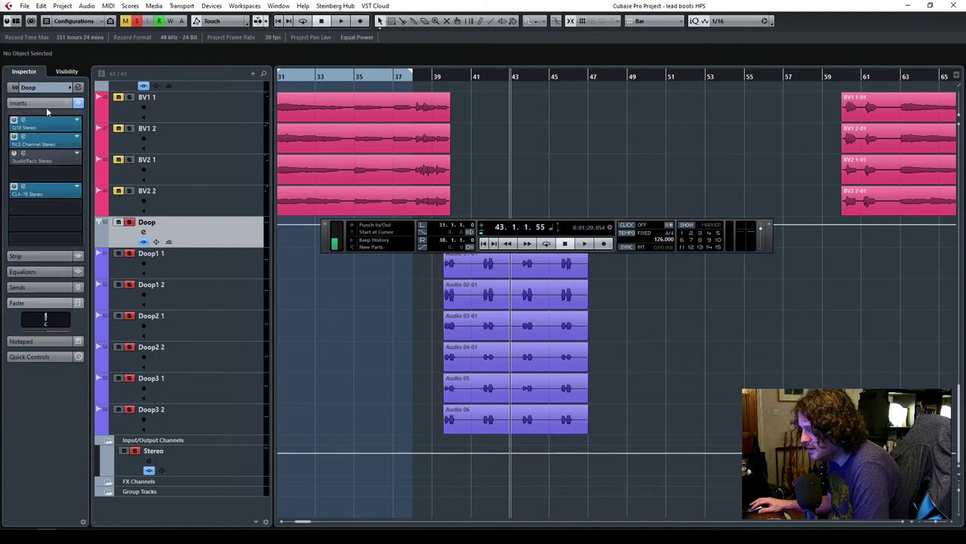
left_click(27, 125)
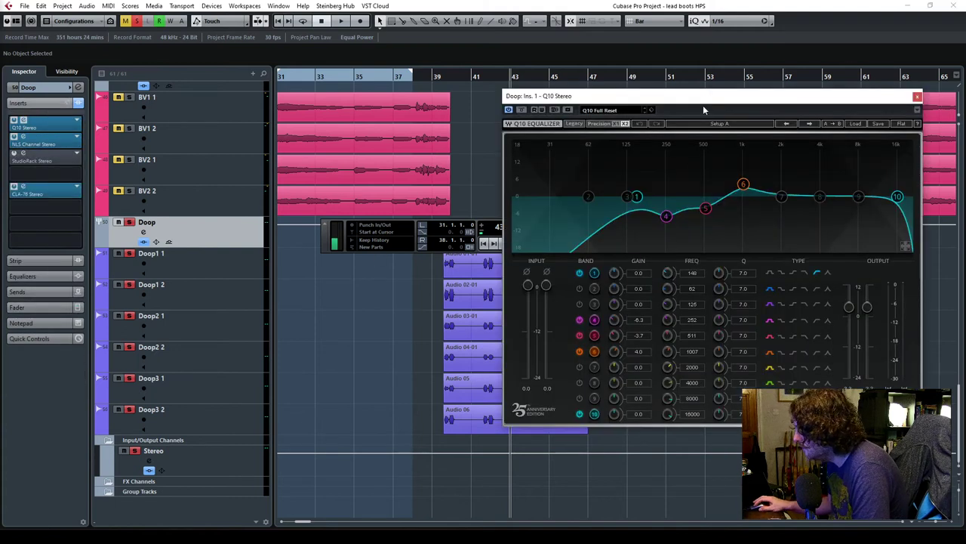
left_click_drag(701, 114, 718, 111)
left_click(443, 78)
key("space")
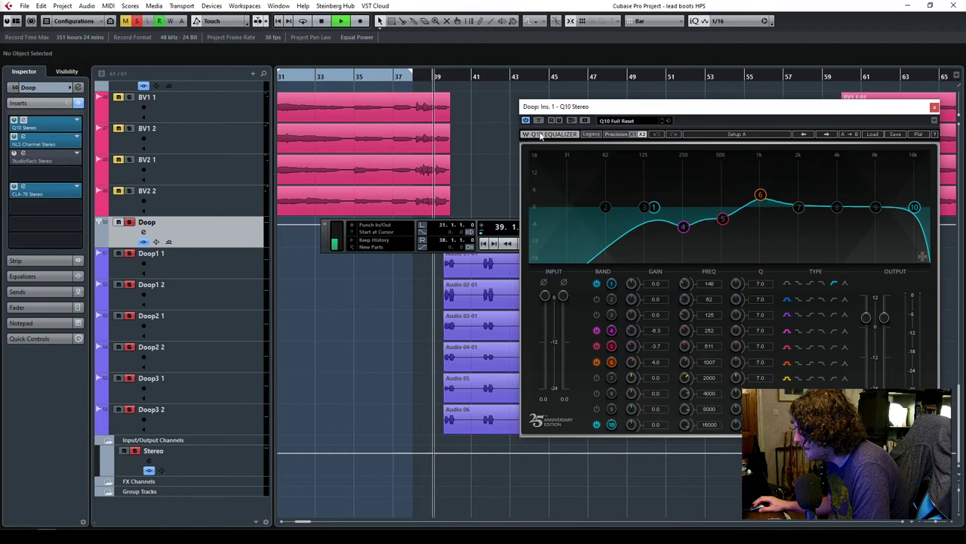
left_click_drag(603, 110, 586, 110)
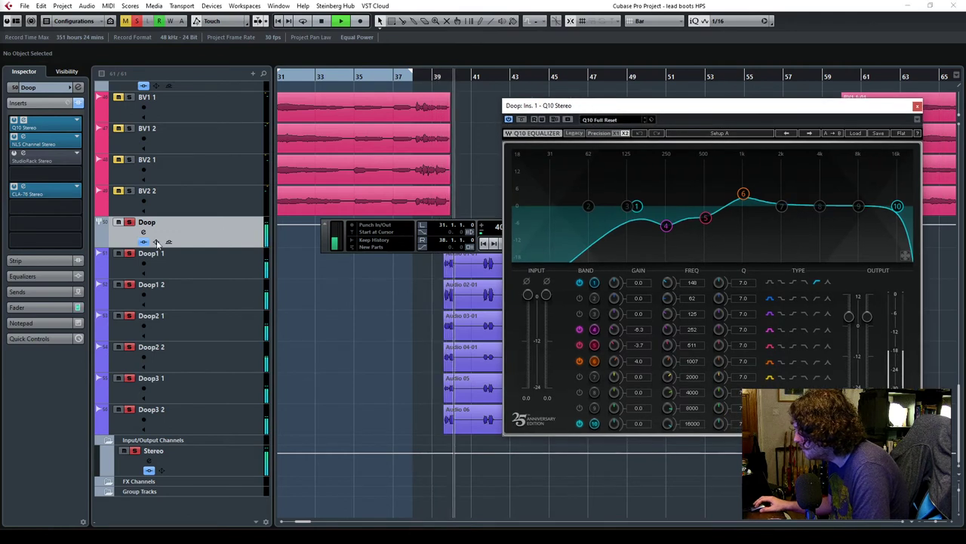
mouse_move(667, 282)
left_mouse_down()
mouse_move(668, 266)
mouse_move(668, 278)
left_mouse_up()
left_click(423, 84)
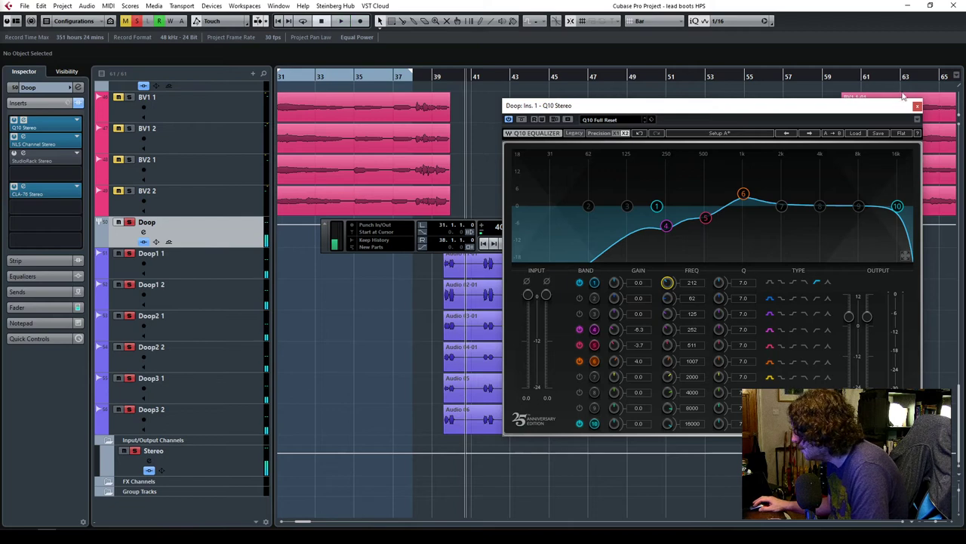
left_click(918, 106)
Apply a short fade-in of 0.0.0.14 to the six Doop clips in the first Doop section.
left_click_drag(935, 524, 940, 525)
left_click_drag(341, 433, 384, 274)
left_click_drag(767, 237, 790, 149)
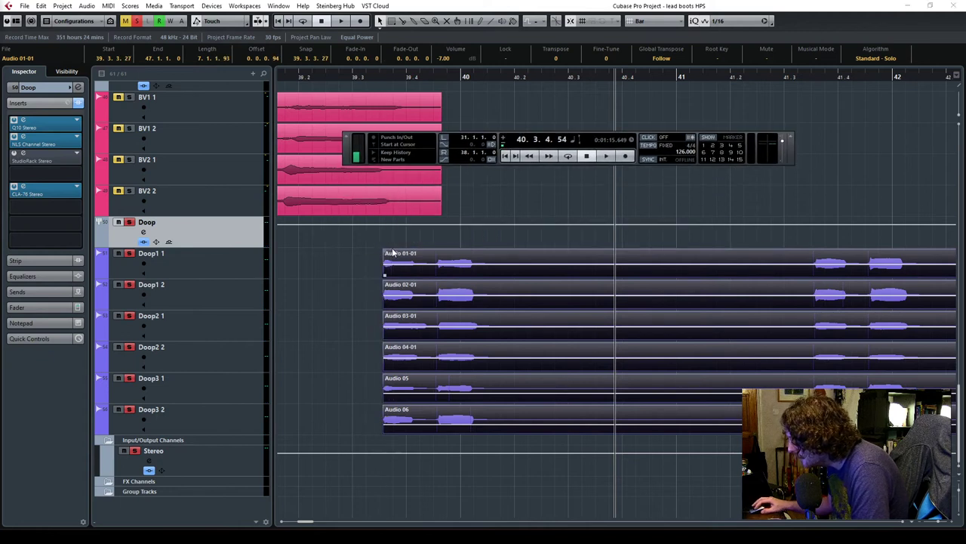
left_click_drag(385, 251, 388, 251)
Play from bar 39 and raise the drive slightly on the Doop group's NLS Channel insert.
left_click(287, 79)
key("space")
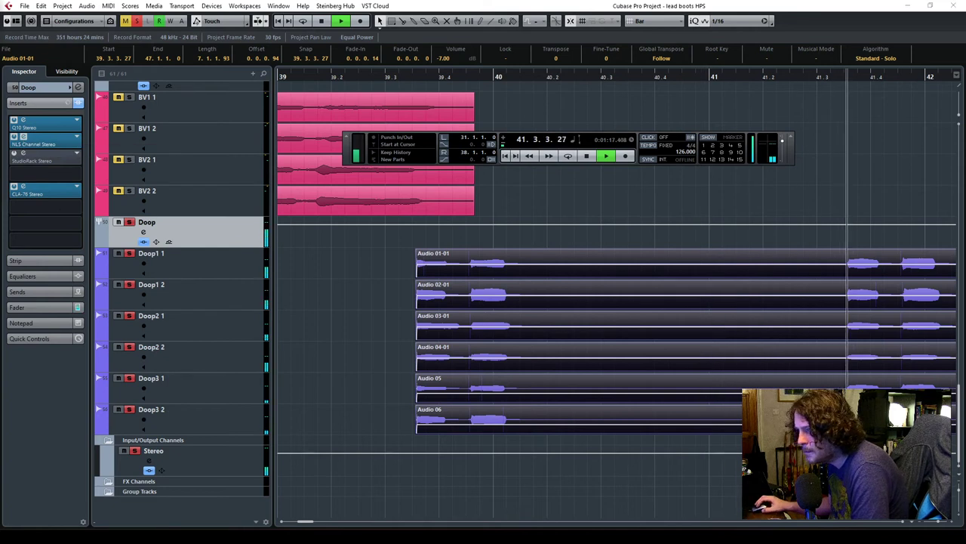
left_click(34, 139)
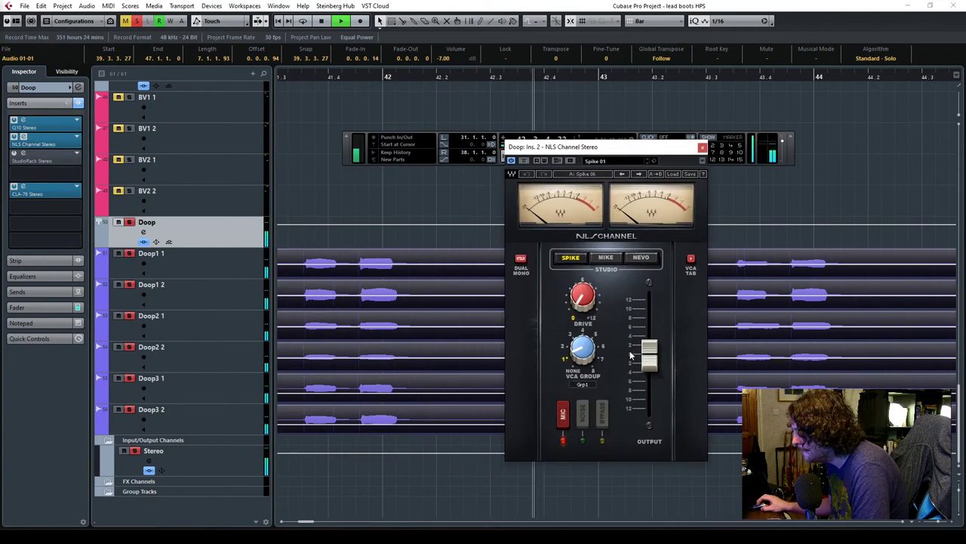
left_click_drag(592, 330, 593, 334)
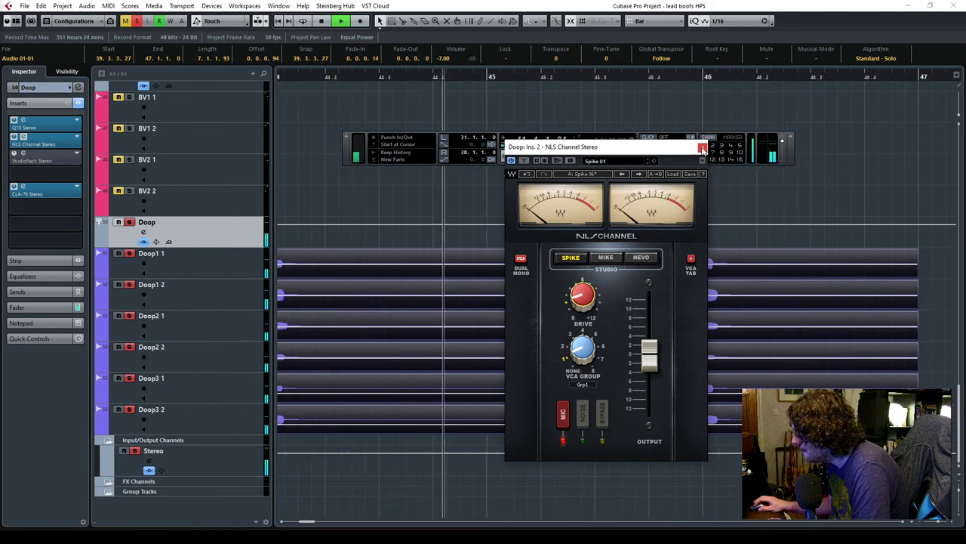
key("ctrl+w")
Move the playback position to about bar 38, stop playback and deselect the Doop clips.
key("g")
key("g")
key("g")
key("g")
key("g")
key("g")
key("g")
key("g")
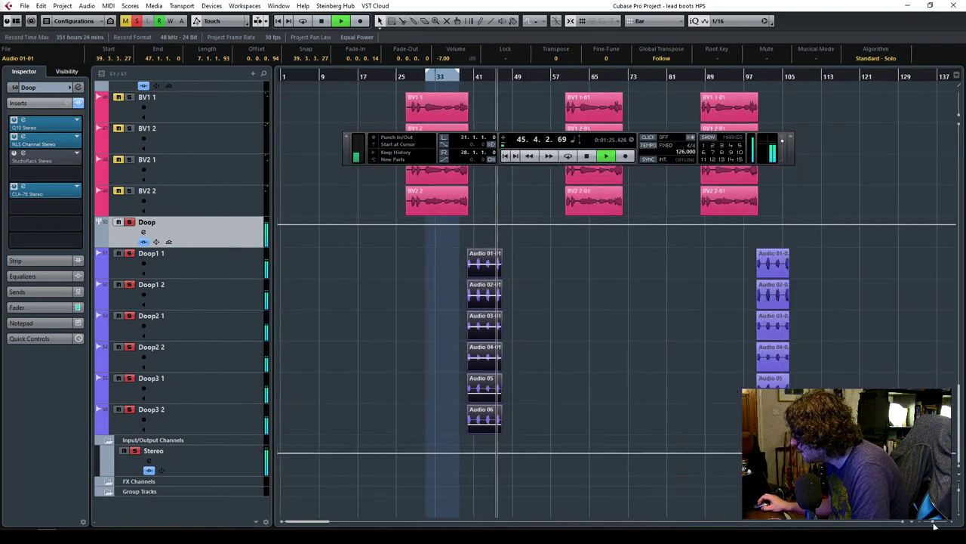
key("h")
key("h")
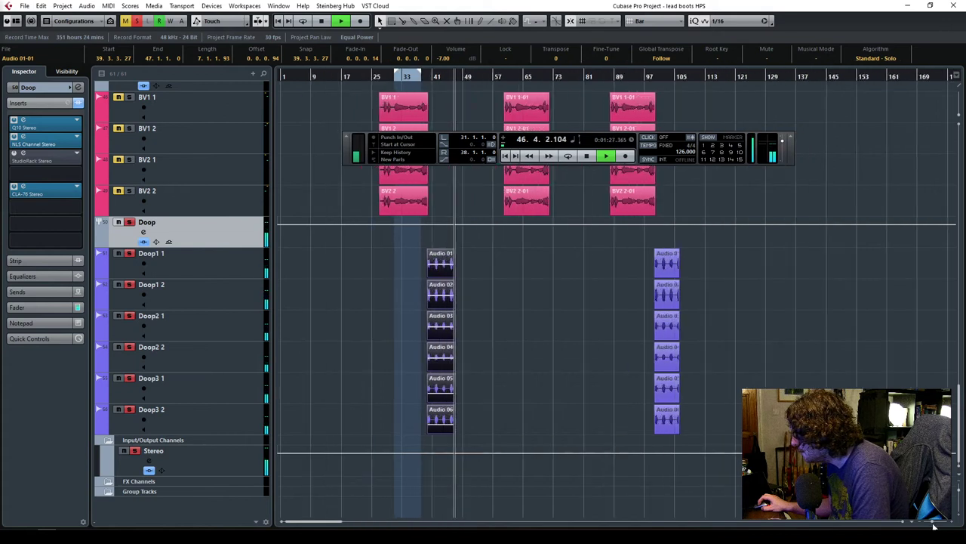
left_click(545, 76)
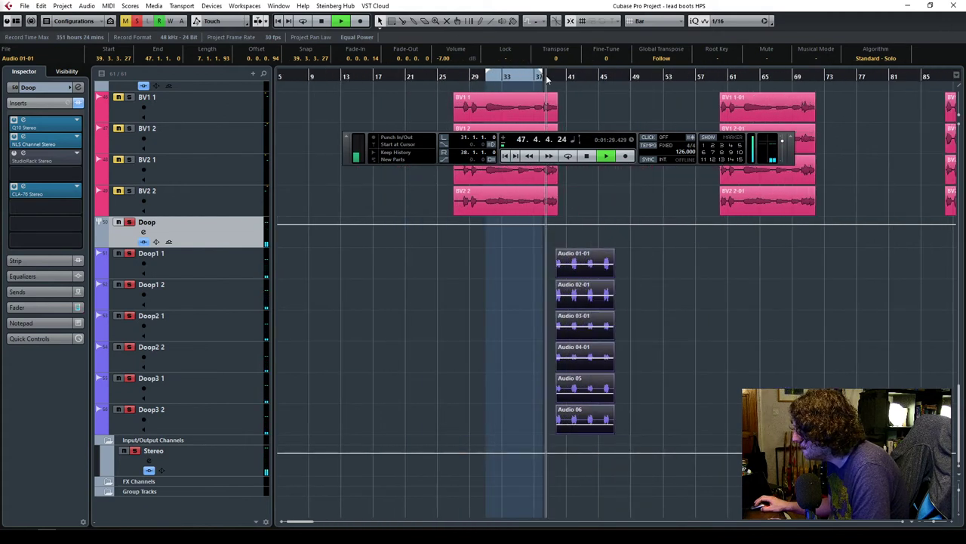
left_click(375, 297)
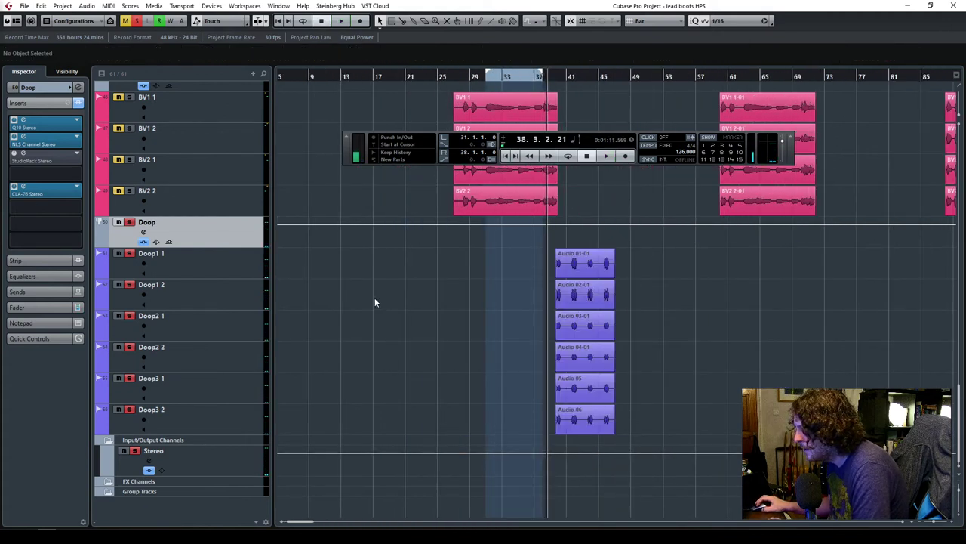
Mute the Doop2 and Doop3 clips in the first Doop section and audition the two Doop1 clips alone.
left_click(222, 267)
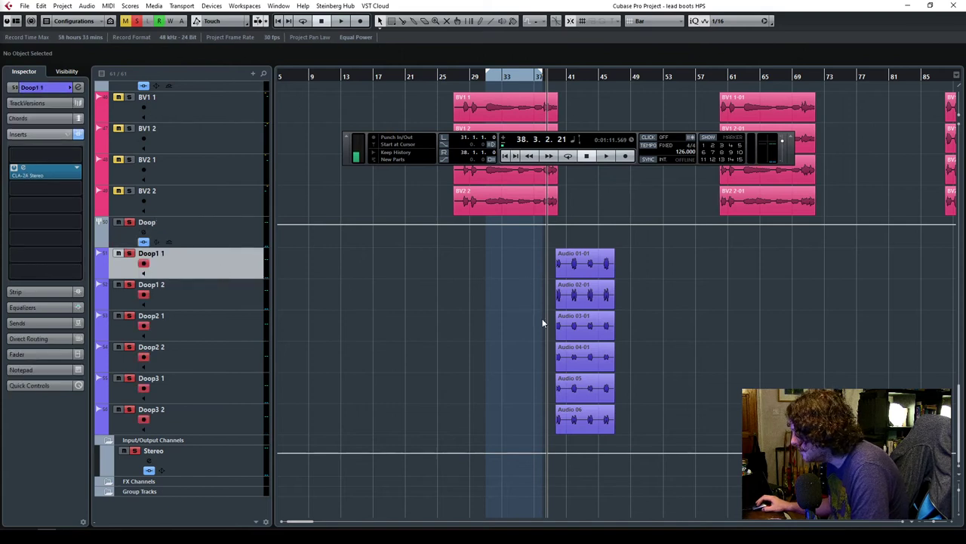
left_click_drag(541, 320, 647, 427)
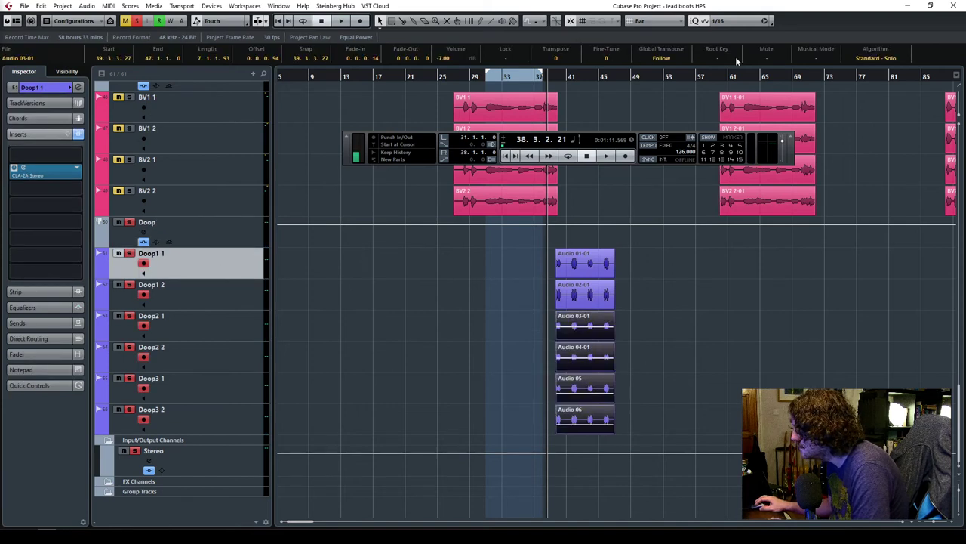
left_click(765, 58)
key("space")
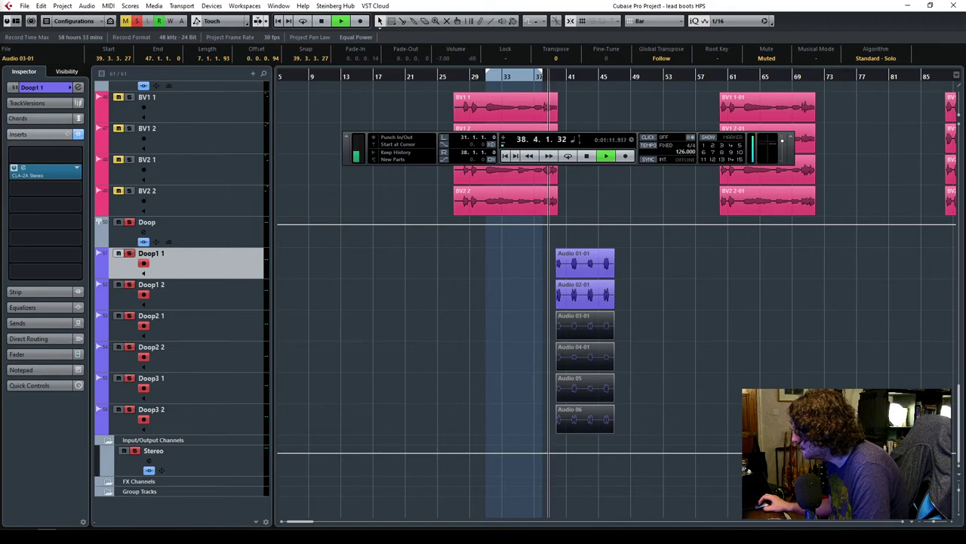
left_click_drag(921, 521, 934, 521)
key("space")
Mute the Doop1 clips, unmute the Doop2 pair, and play from the start of the first Doop section.
left_click_drag(596, 268, 654, 306)
left_click(770, 58)
left_click_drag(598, 321, 683, 372)
left_click(770, 59)
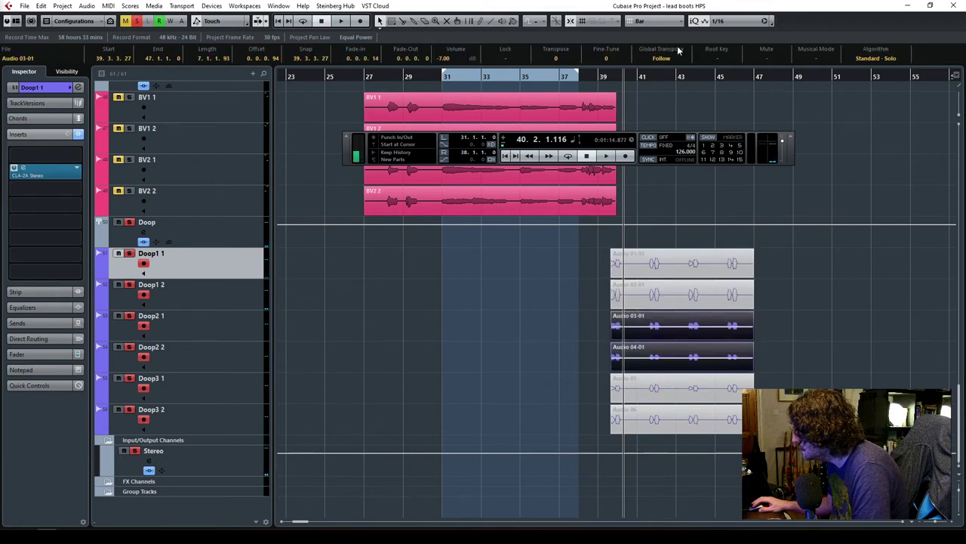
left_click_drag(623, 78, 613, 83)
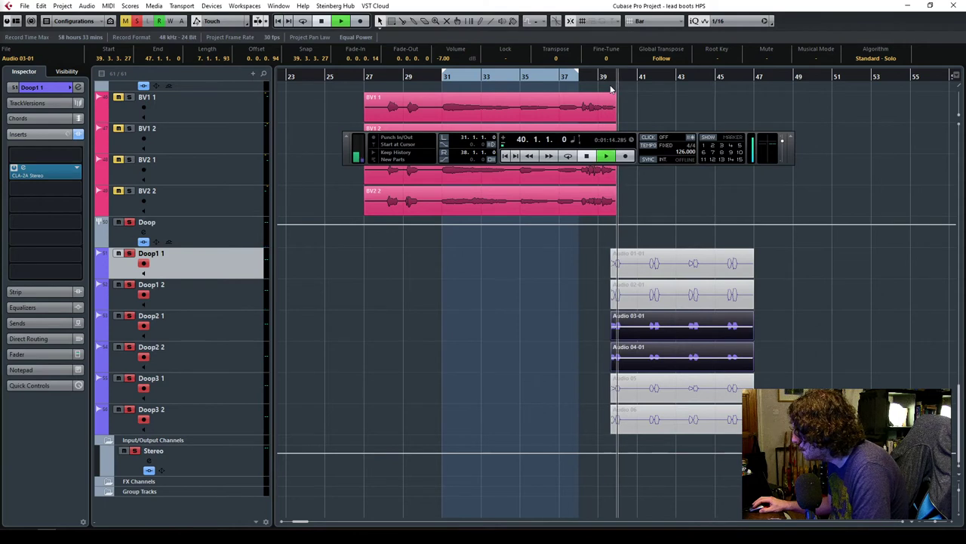
Unmute the Doop3 clips, mute the Doop2 pair, and audition the Doop3 parts alone.
left_click_drag(599, 391, 688, 430)
left_click(766, 58)
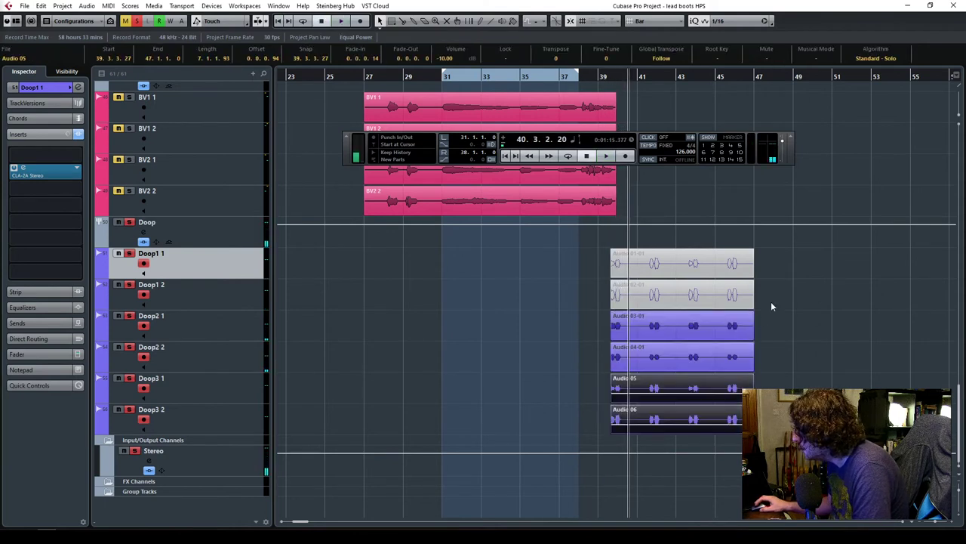
left_click(788, 271)
left_click_drag(774, 304, 753, 344)
left_click(766, 58)
left_click(613, 79)
key("space")
left_click_drag(610, 77, 578, 77)
key("space")
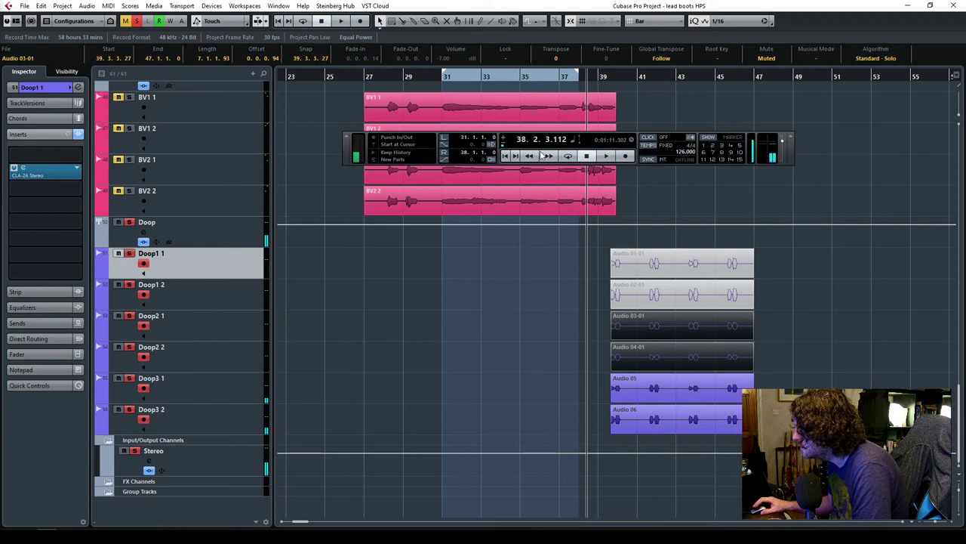
Check the volume, pan and delay settings of the Doop3 1 and Doop3 2 tracks.
left_click(432, 377)
left_click(224, 383)
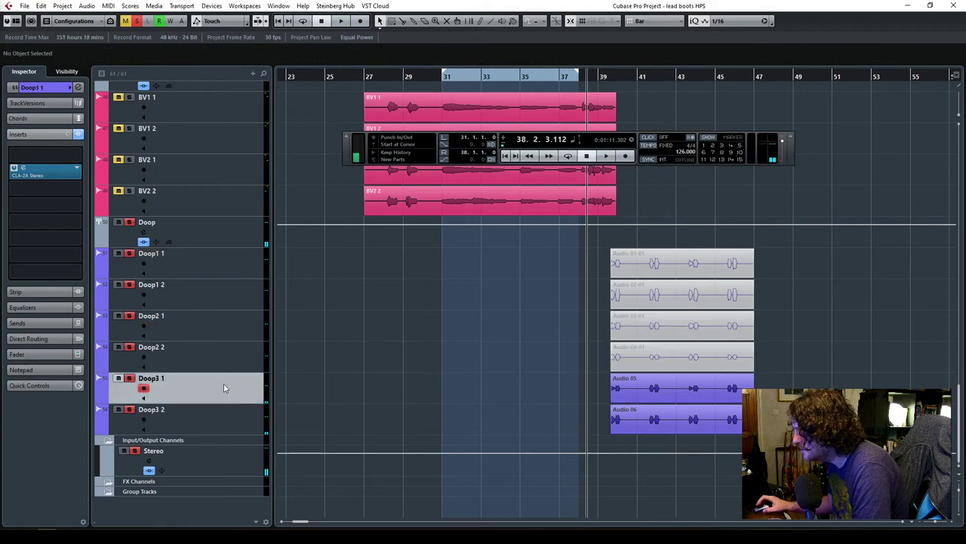
left_click(50, 90)
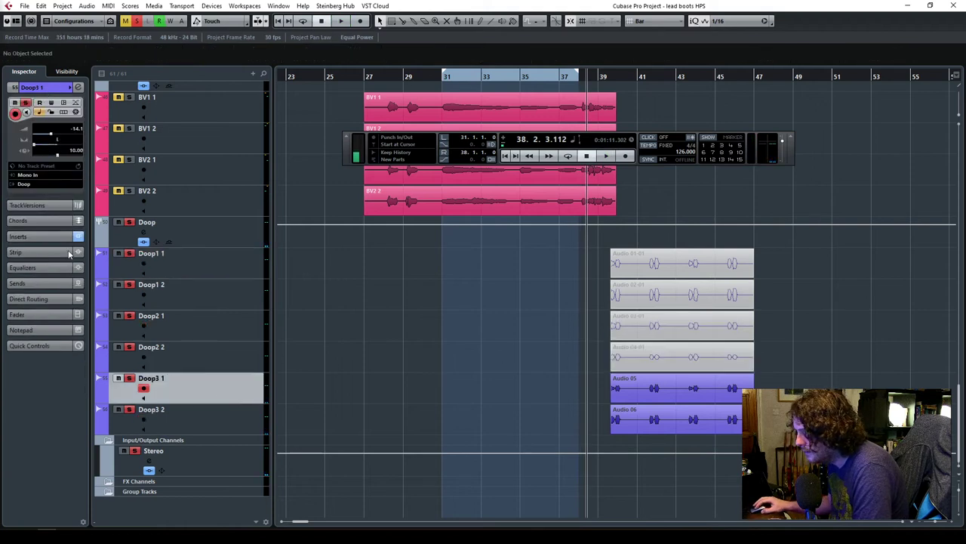
left_click(217, 421)
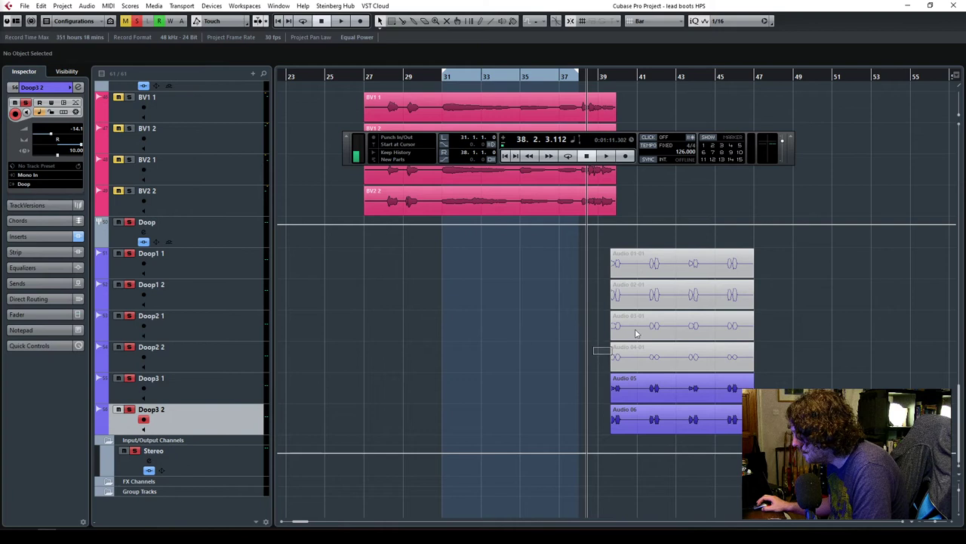
Unmute the Doop2 clips and play them together with the Doop3 clips from about bar 39.
left_click_drag(595, 354, 641, 323)
left_click(227, 329)
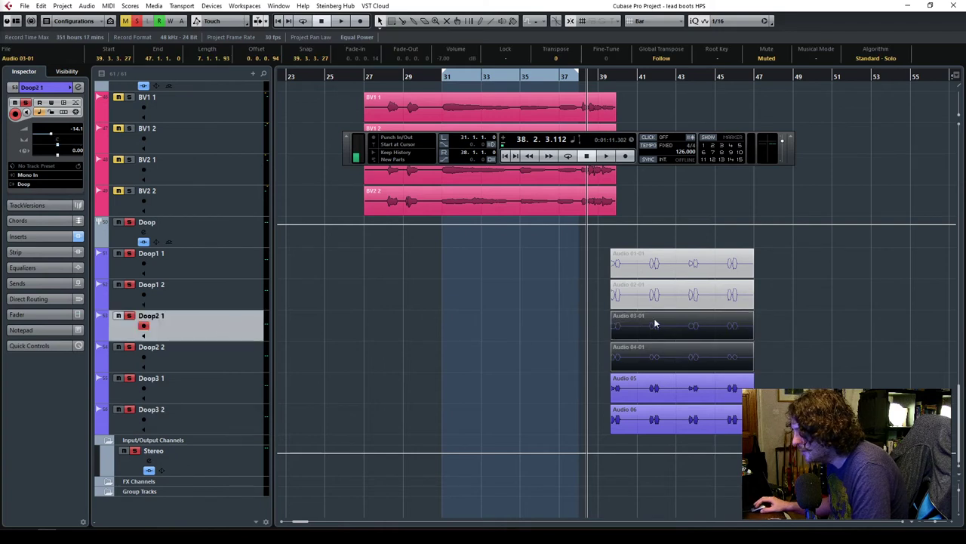
left_click(764, 60)
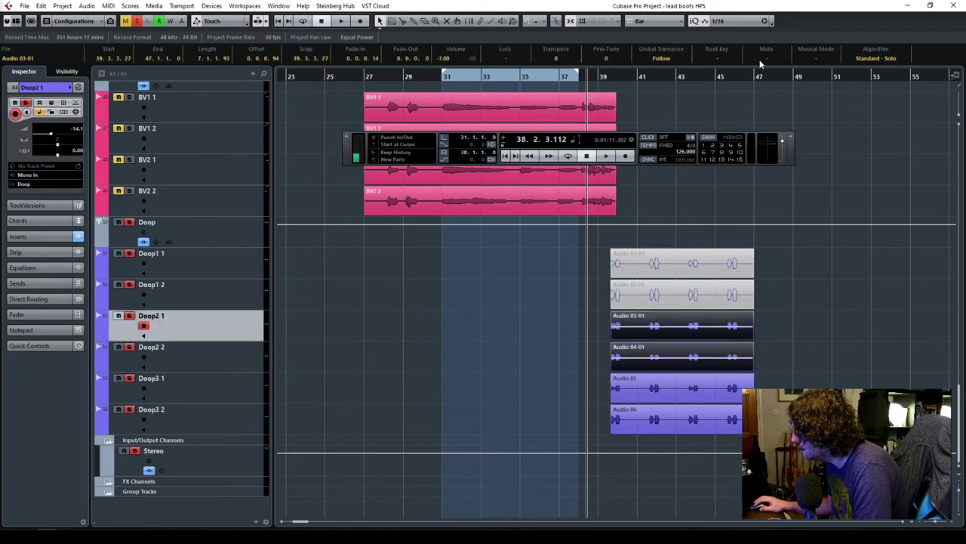
left_click(616, 81)
key("space")
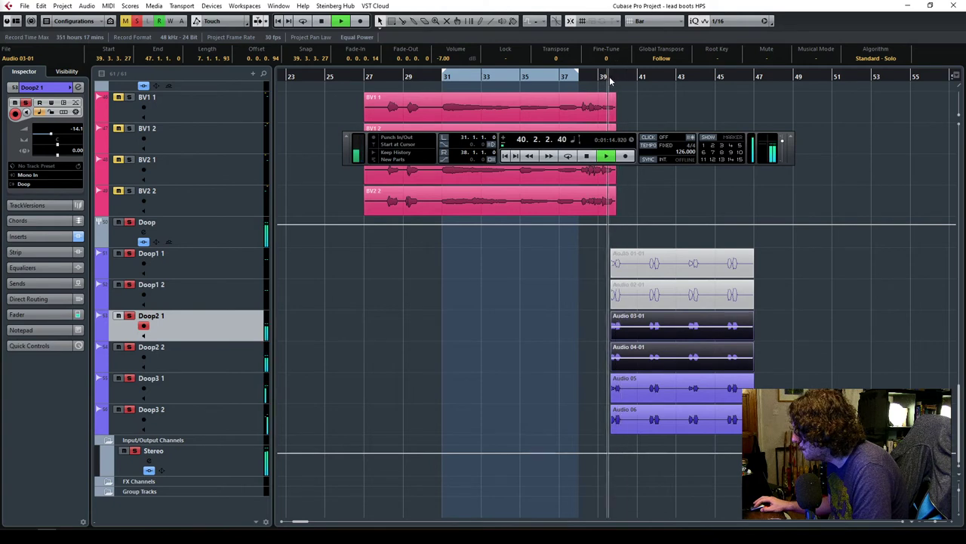
Stop playback and pan Doop2 2 to R38, Doop1 1 to L70 and Doop1 2 to R70.
key("space")
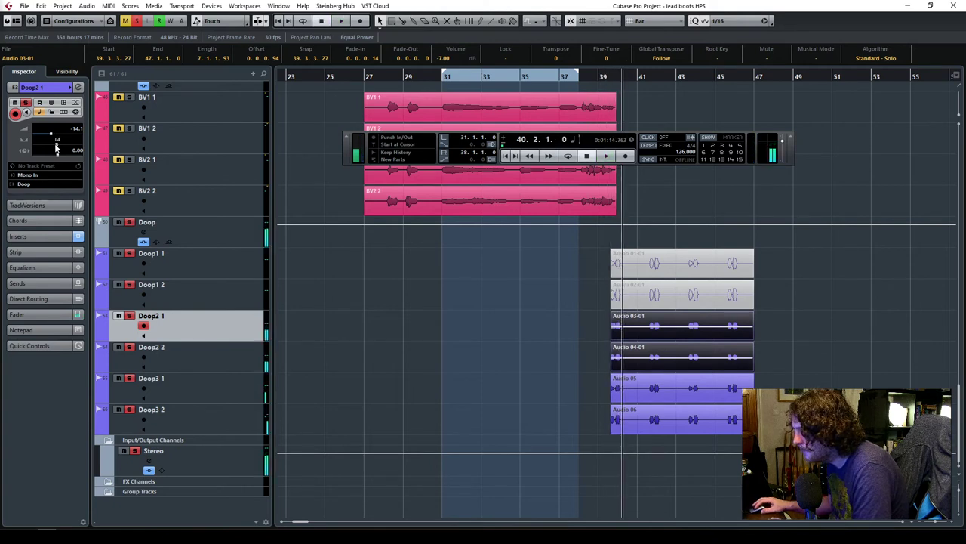
left_click(191, 360)
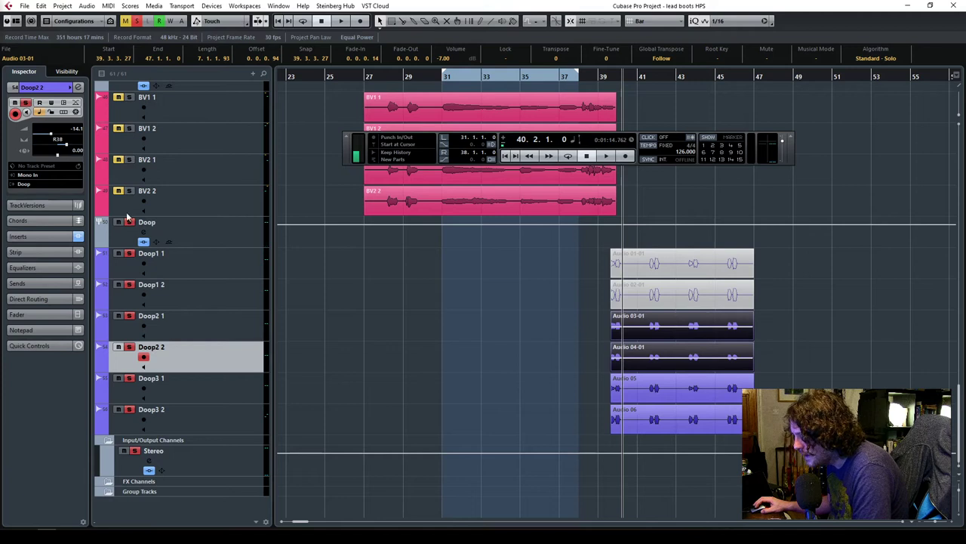
left_click(204, 263)
left_click(56, 141)
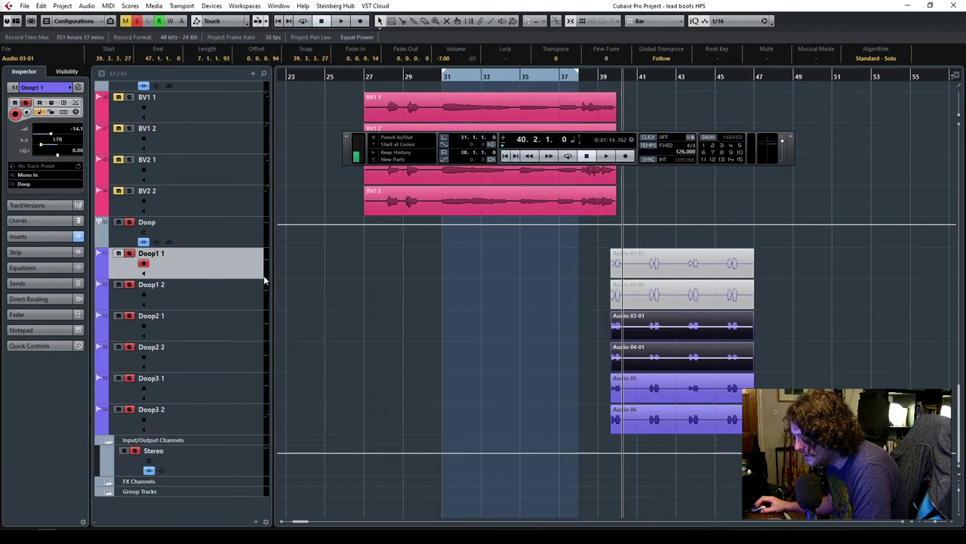
left_click(220, 298)
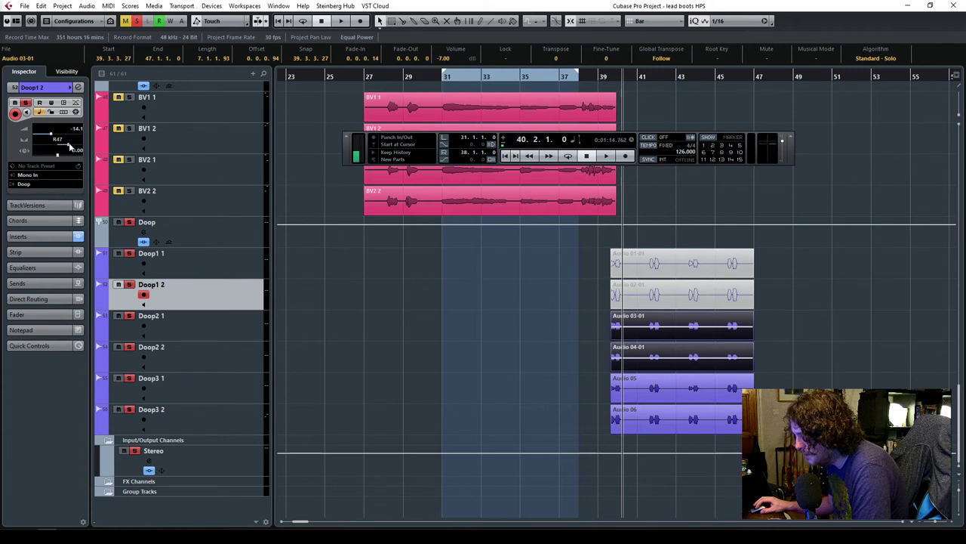
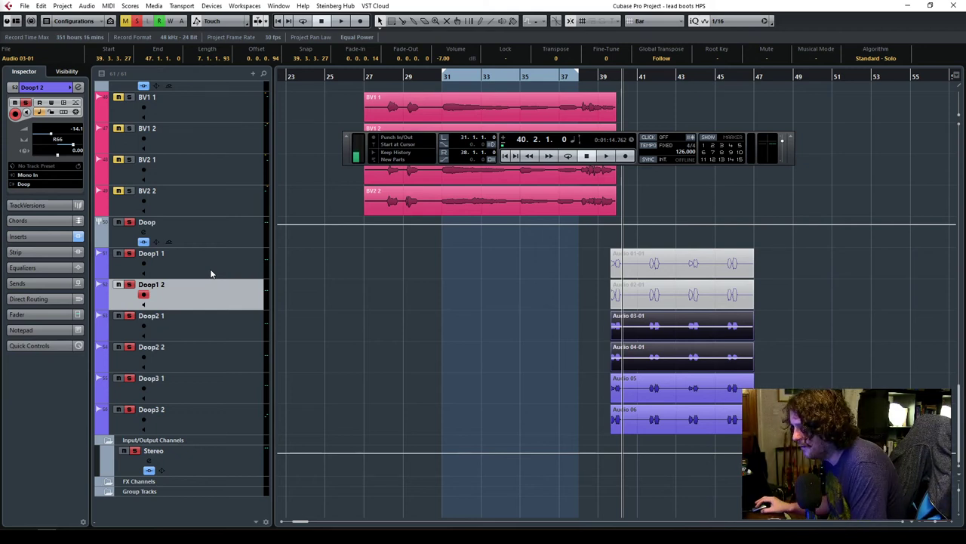
left_click(213, 268)
left_click(209, 289)
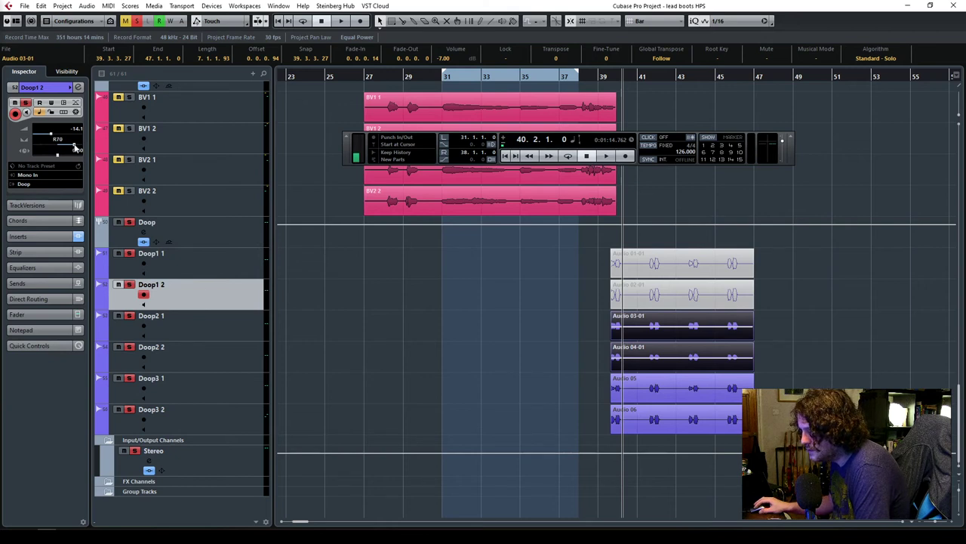
Compare the pan settings of the Doop1, Doop2 and Doop3 tracks one after another.
left_click(233, 269)
left_click(235, 298)
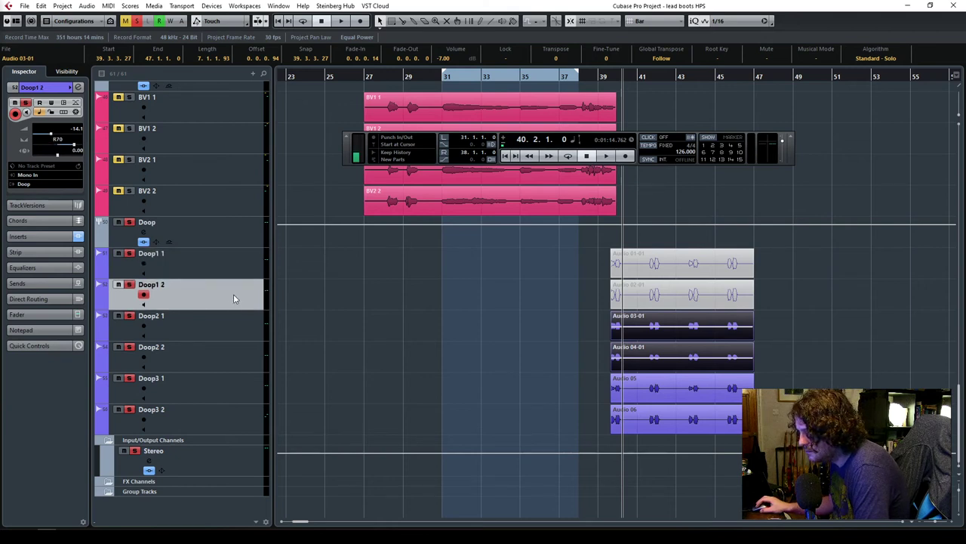
left_click(222, 329)
left_click(220, 361)
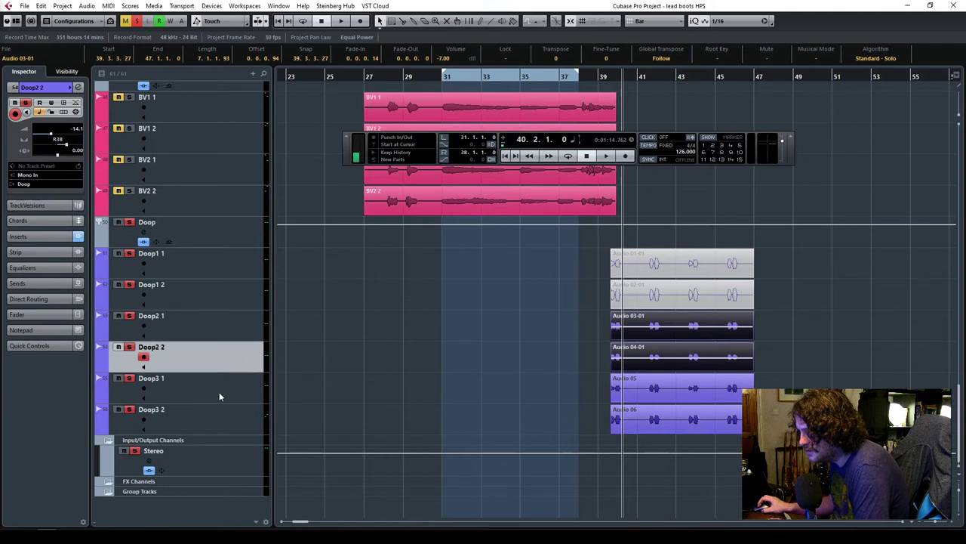
left_click(219, 396)
left_click(213, 422)
Unmute the two Doop1 clips and audition all six Doop parts together from bar 39.
left_click(608, 79)
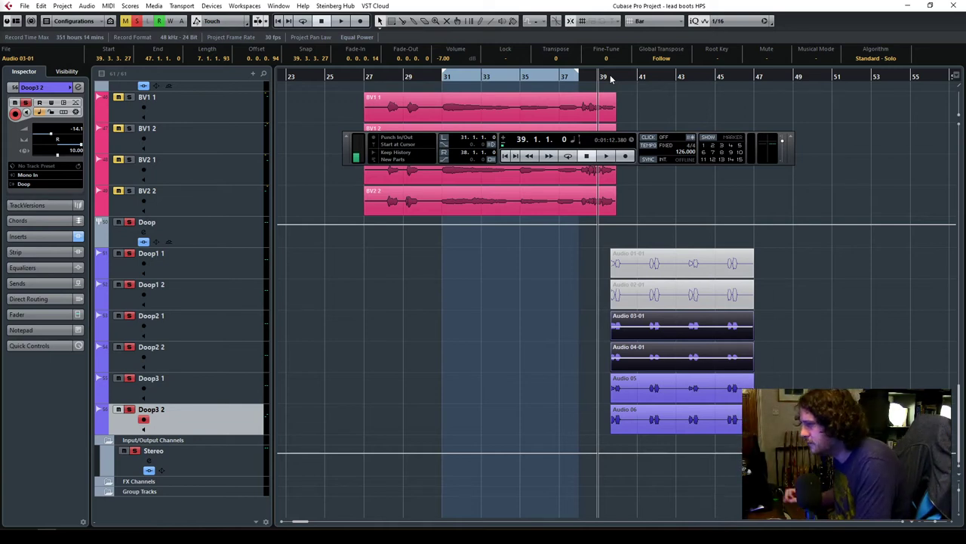
left_click_drag(588, 266, 697, 323)
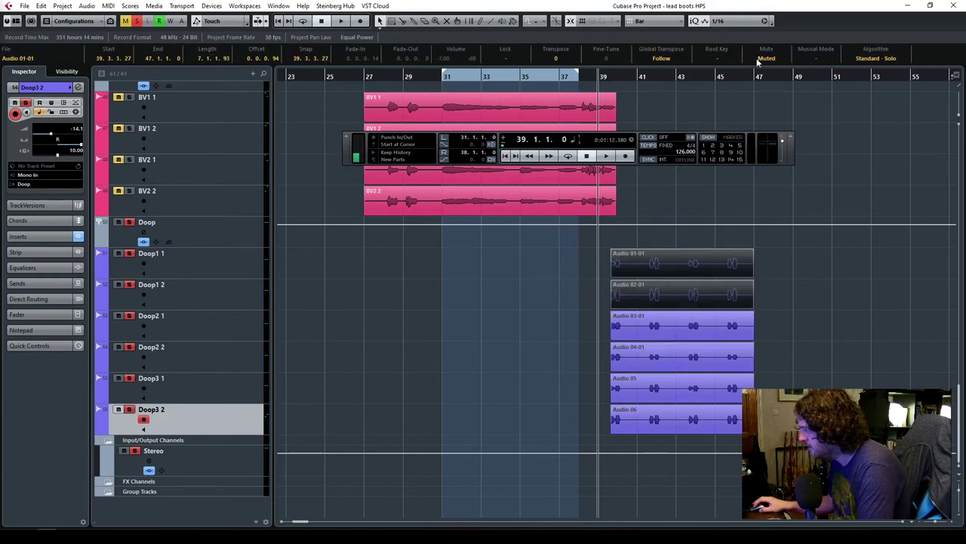
key("shift+u")
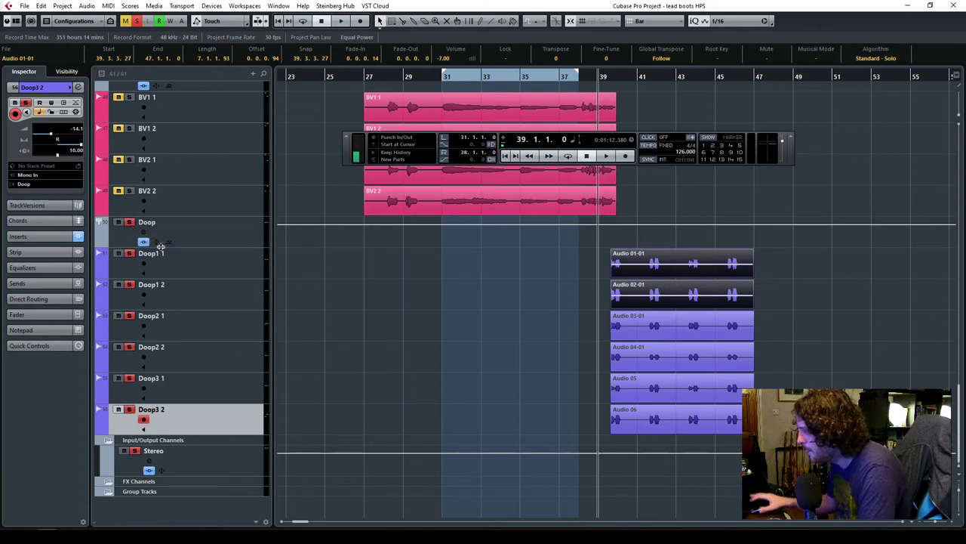
key("space")
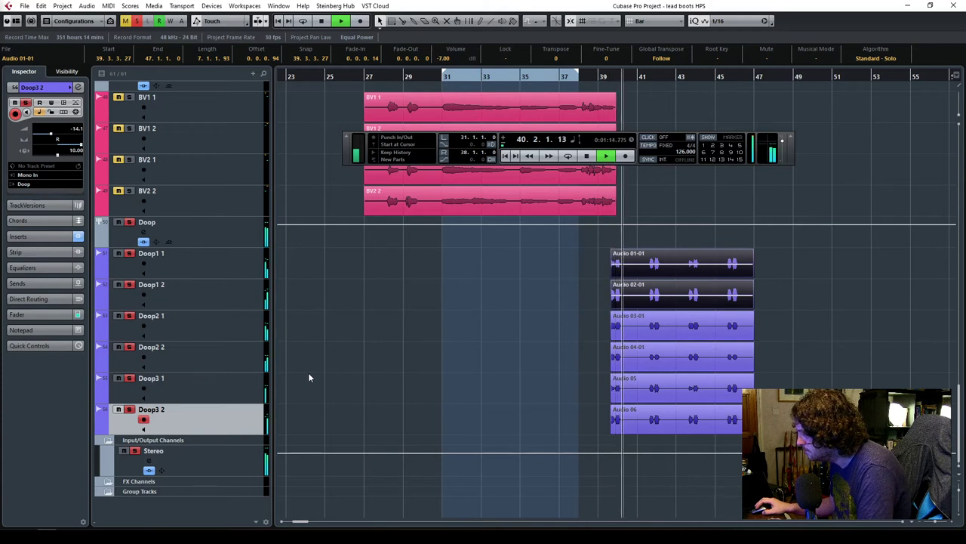
left_click(936, 524)
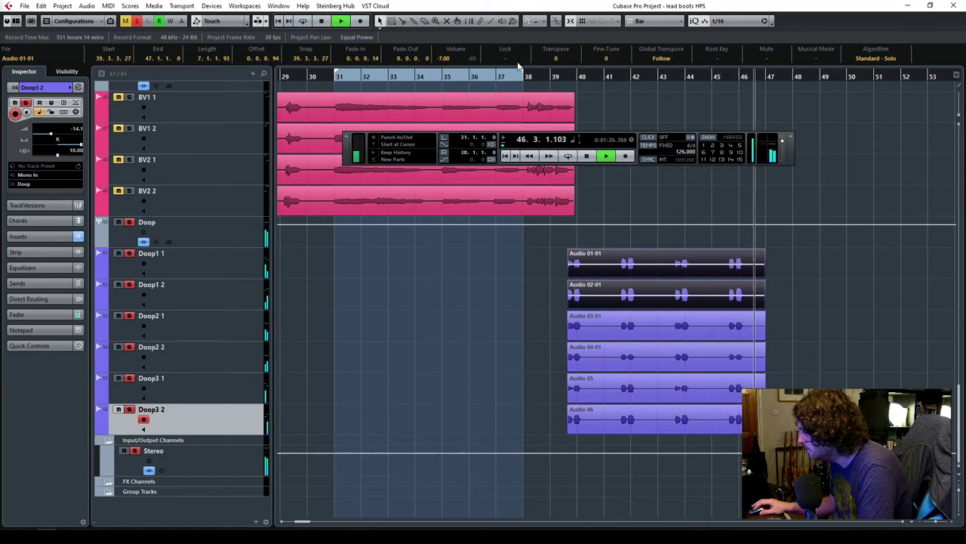
key("KP_2")
key("space")
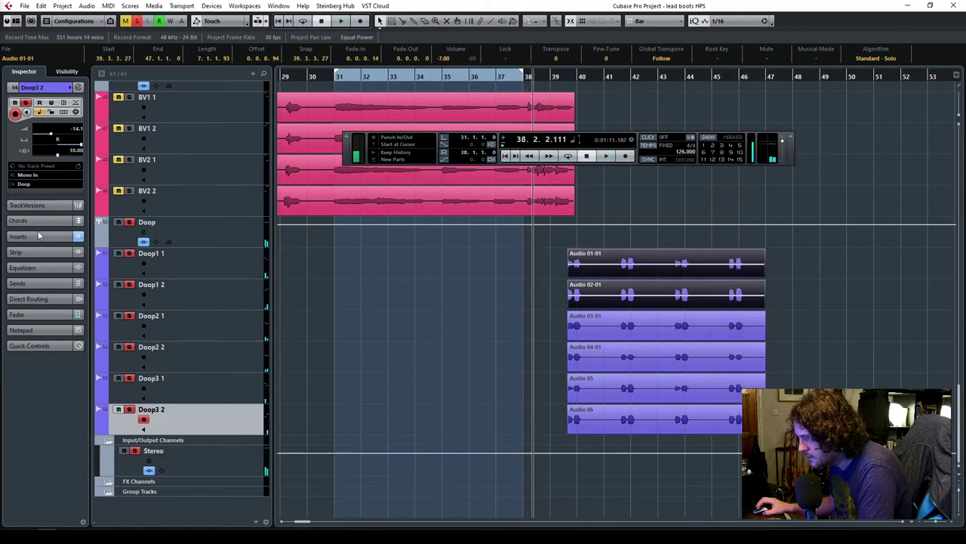
Lower the Doop1 1 track's volume to about -18 dB while the Doop parts play.
left_click(40, 235)
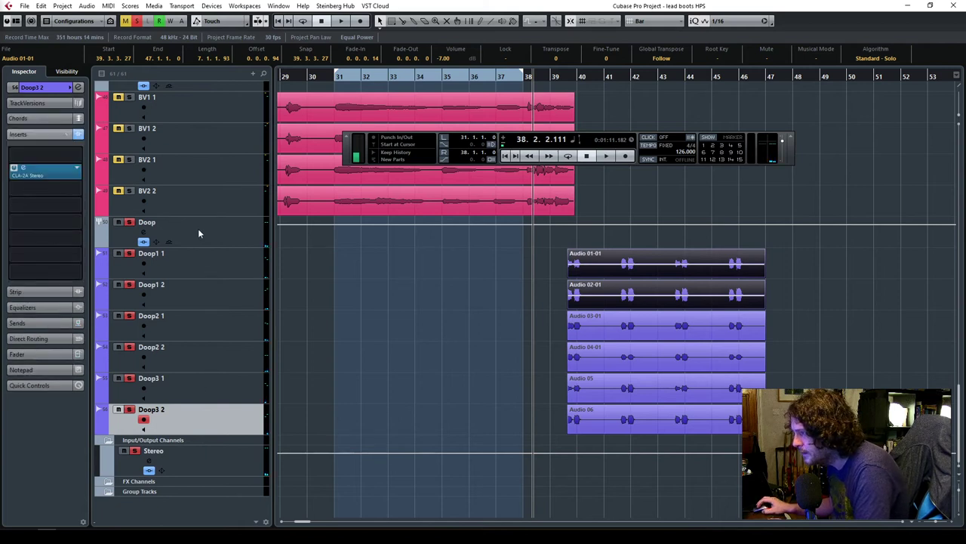
left_click(218, 230)
left_click(216, 266)
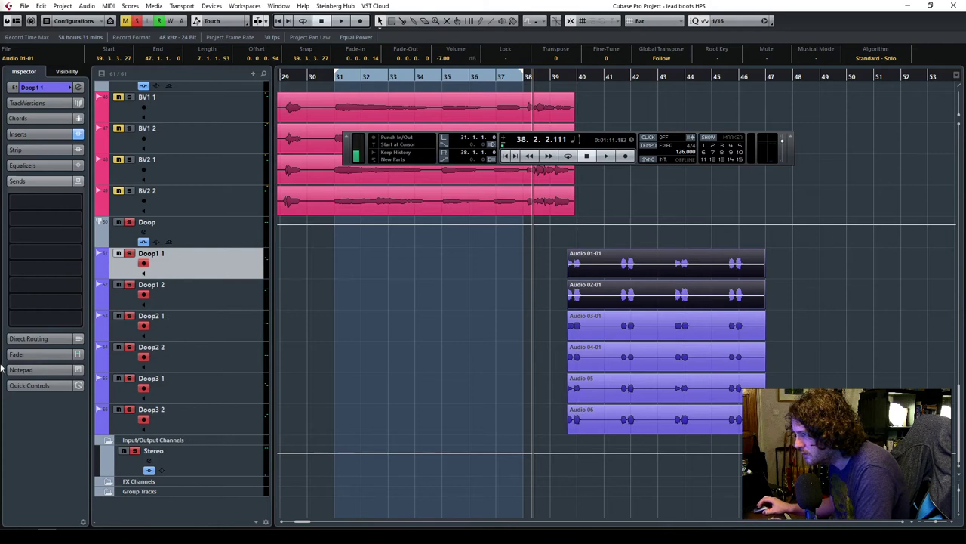
left_click(30, 354)
left_click_drag(28, 335, 28, 341)
key("space")
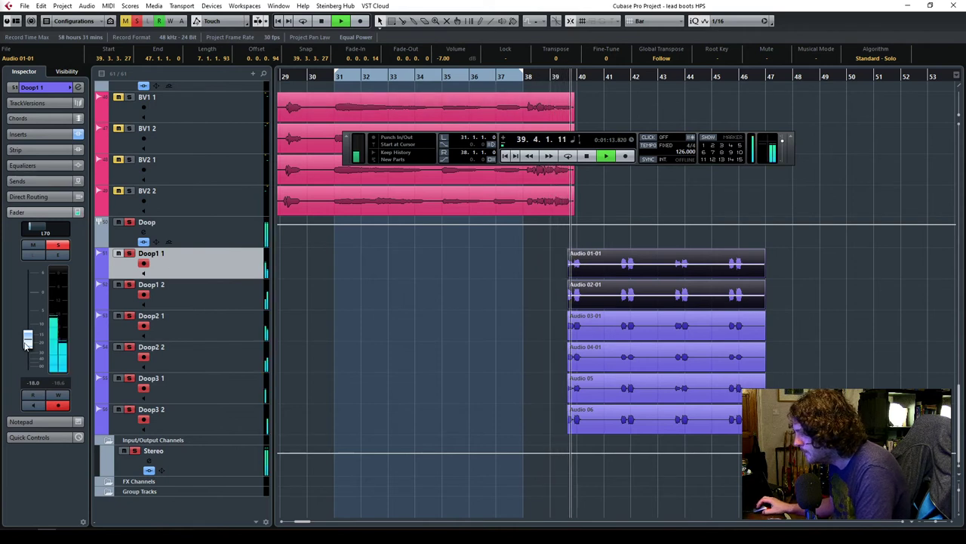
left_click_drag(28, 340, 28, 342)
In the Doop group's Q10 equalizer, raise the band 1 low cut to about 401 Hz and boost band 8 by 5.6 dB near 3940 Hz.
left_click(227, 227)
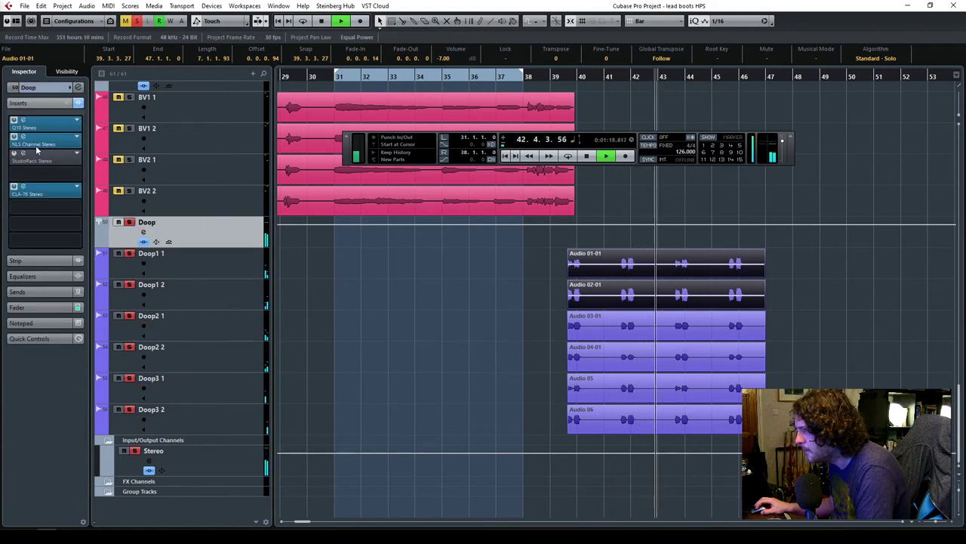
left_click(22, 123)
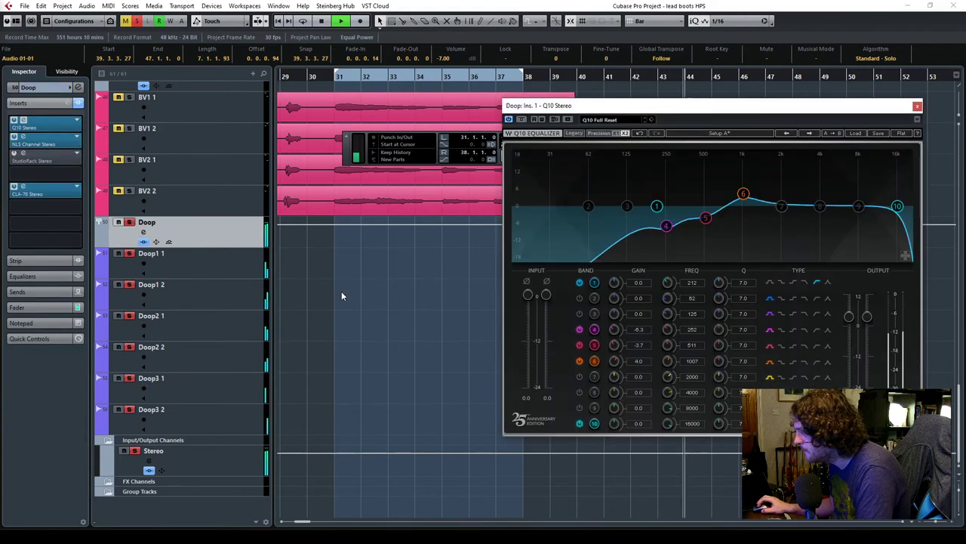
left_click_drag(688, 289, 755, 289)
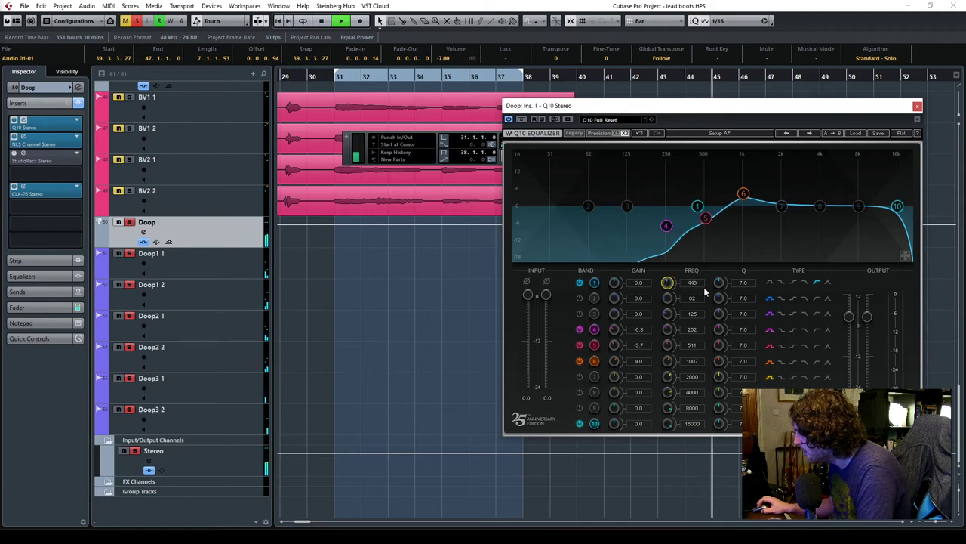
left_click_drag(820, 206, 819, 188)
mouse_move(696, 285)
left_mouse_down()
mouse_move(696, 298)
mouse_move(699, 276)
left_mouse_up()
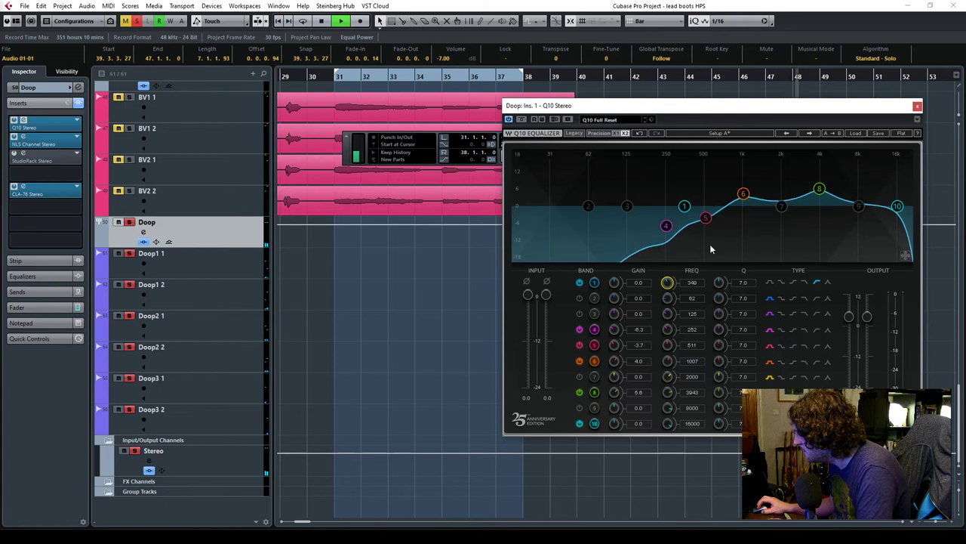
left_click_drag(596, 106, 173, 124)
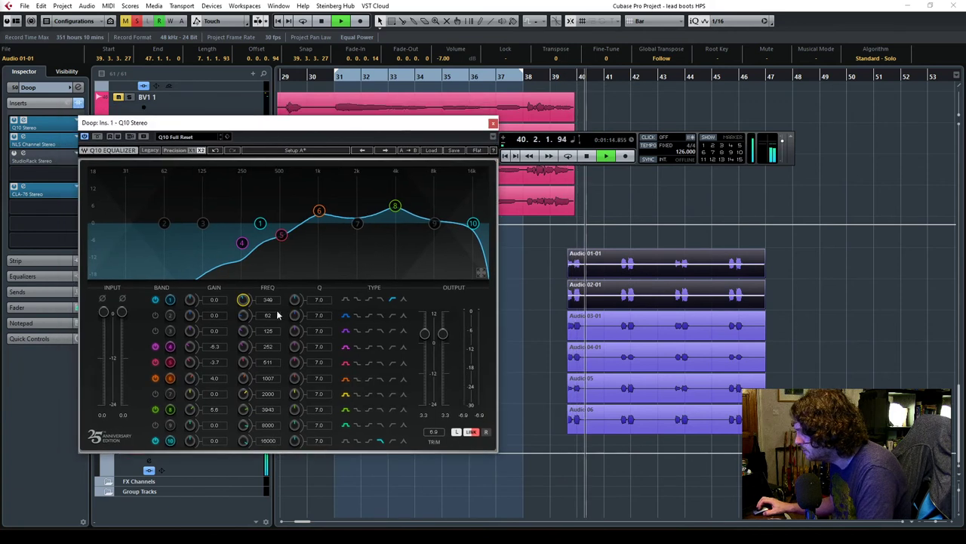
left_click_drag(243, 300, 244, 293)
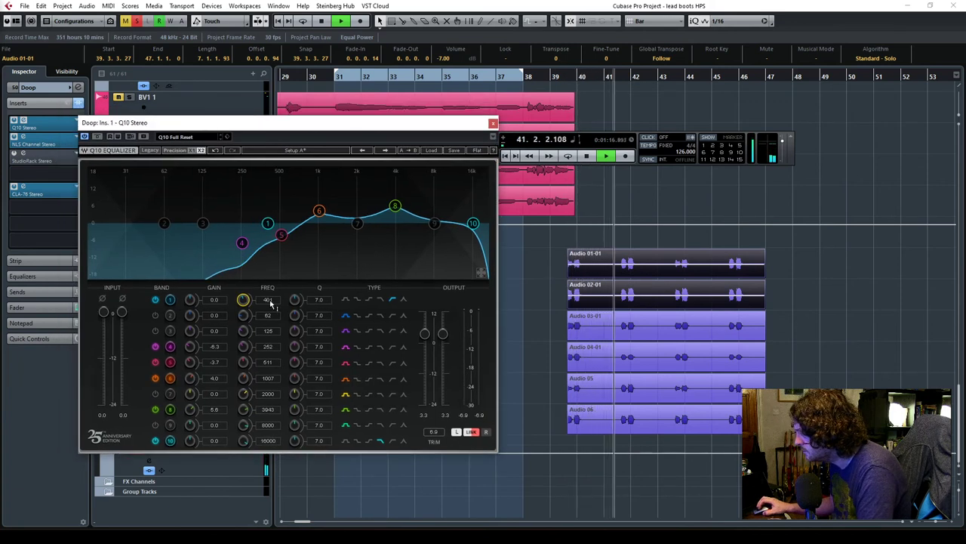
left_click(492, 123)
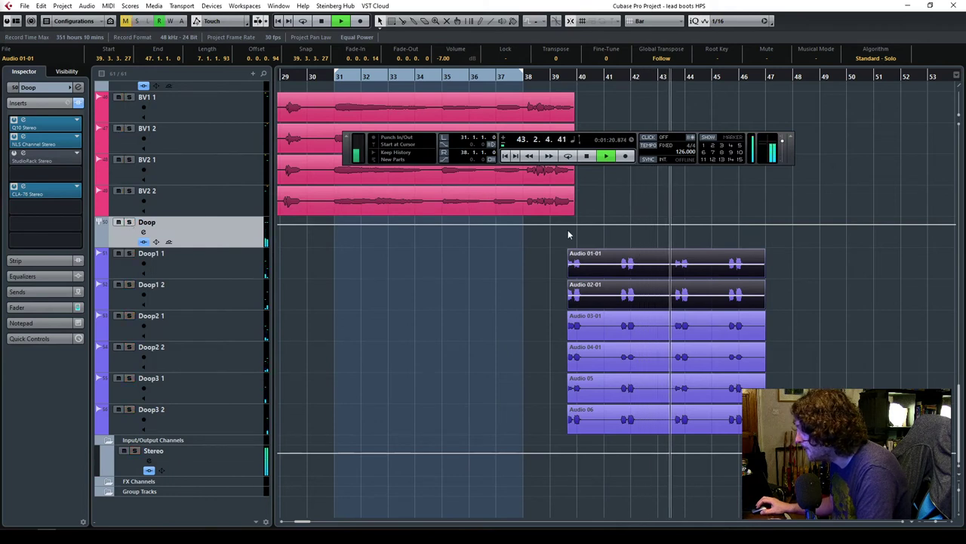
Play the full mix from bar 38 and lower the Doop group's volume to -4.19 dB.
key("KP_2")
left_click(42, 309)
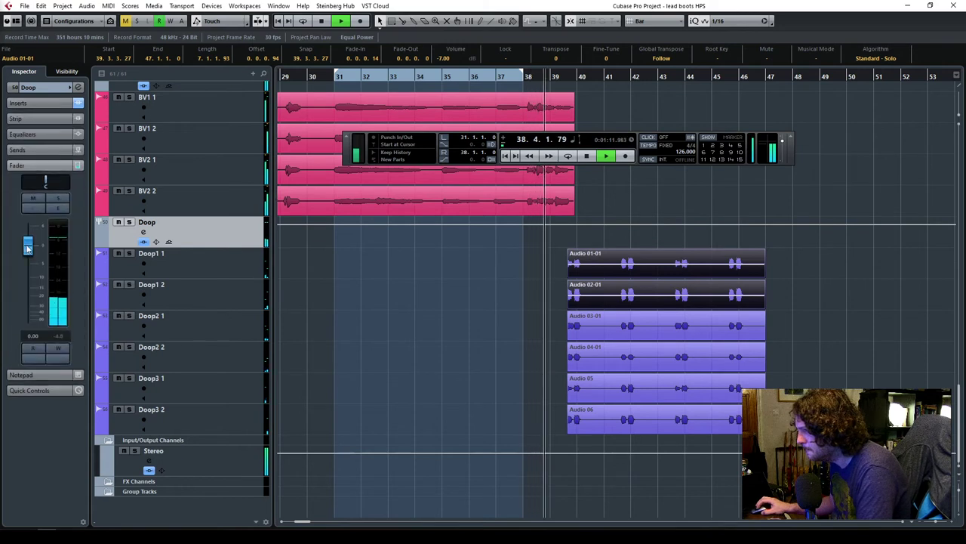
left_click_drag(28, 262, 29, 262)
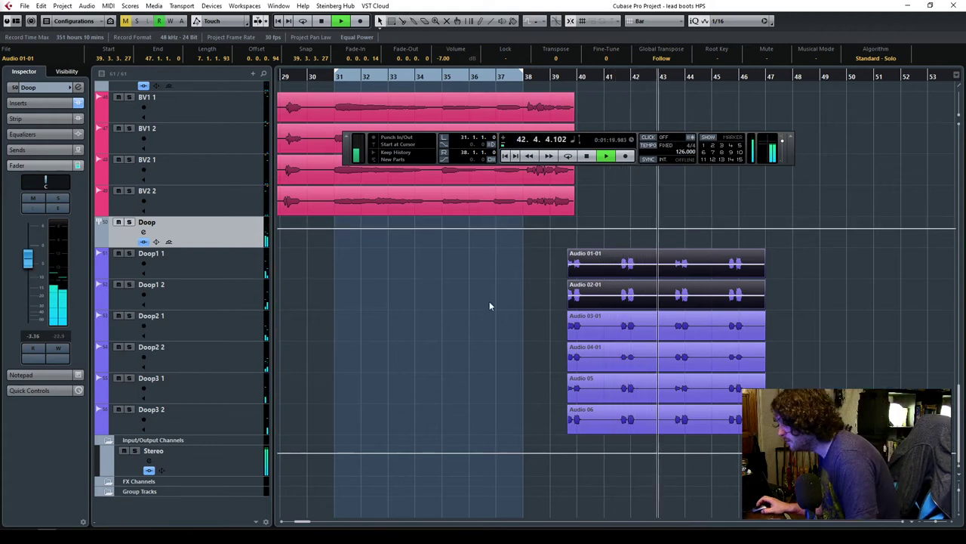
scroll(458, 359, "up", 10)
scroll(458, 365, "up", 10)
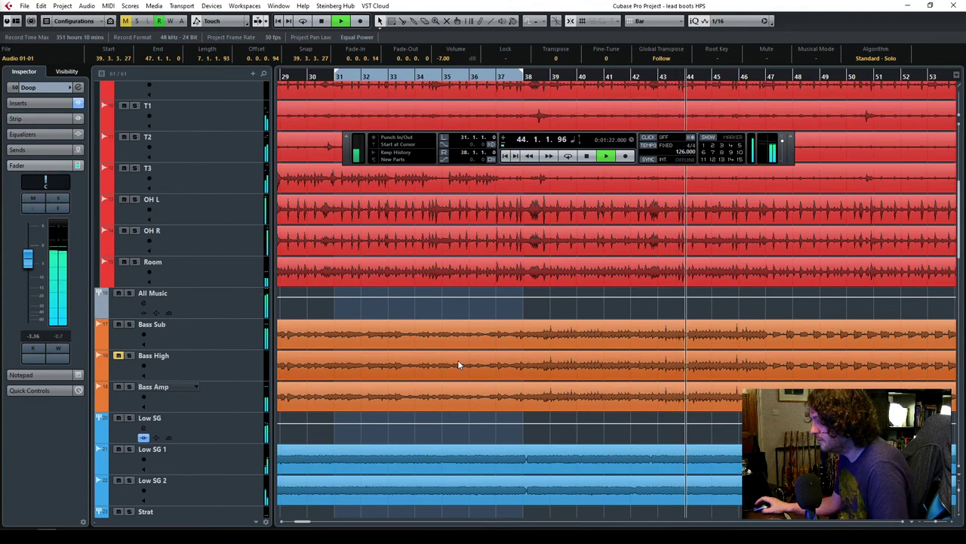
scroll(458, 364, "up", 5)
scroll(458, 365, "down", 4)
scroll(458, 359, "down", 15)
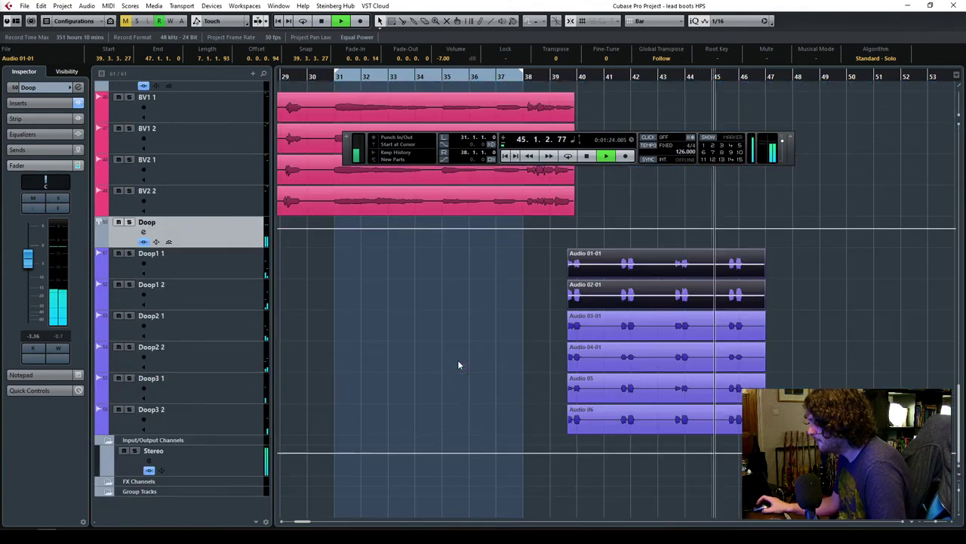
left_click_drag(31, 265, 30, 269)
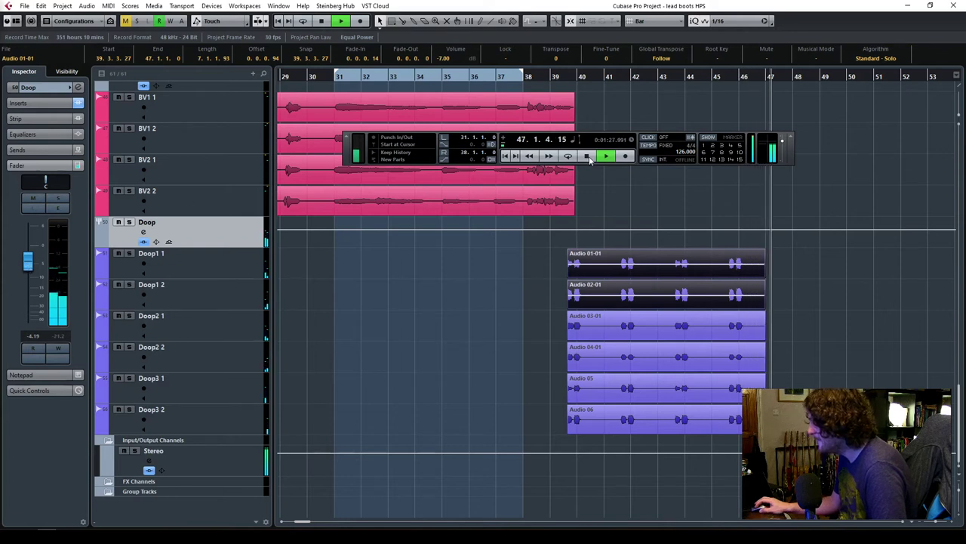
key("space")
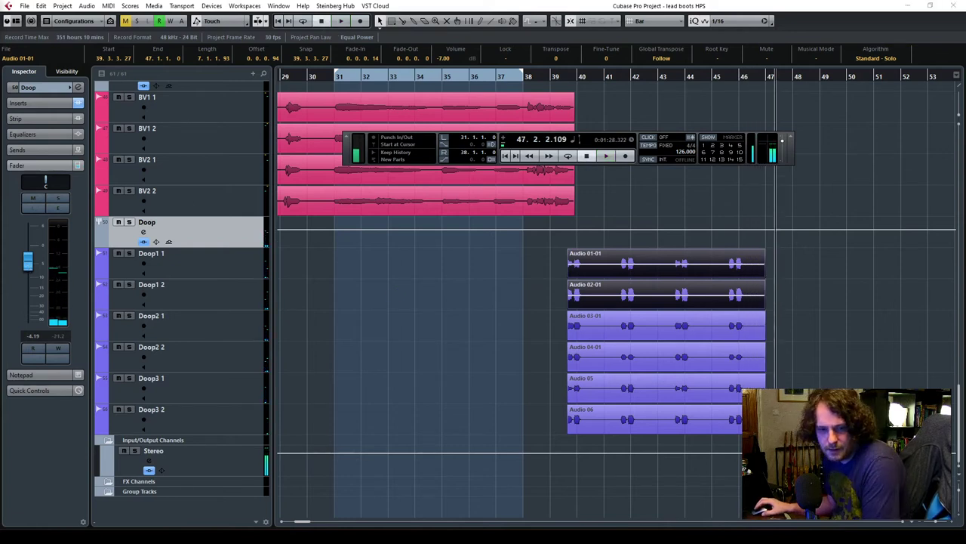
left_click(395, 333)
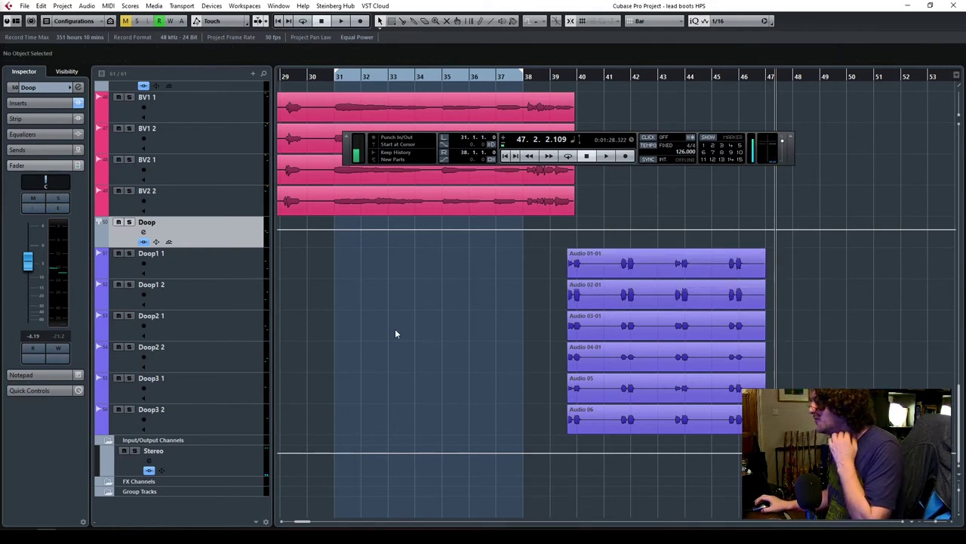
Return the playhead to the start of the song and zoom in on the opening bars around the drum and bass tracks.
scroll(371, 383, "up", 5)
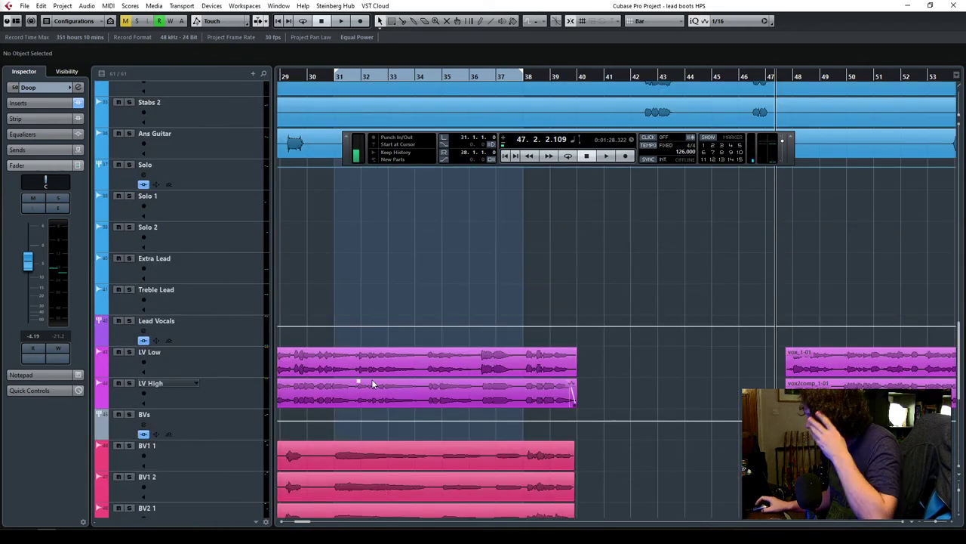
scroll(371, 379, "up", 12)
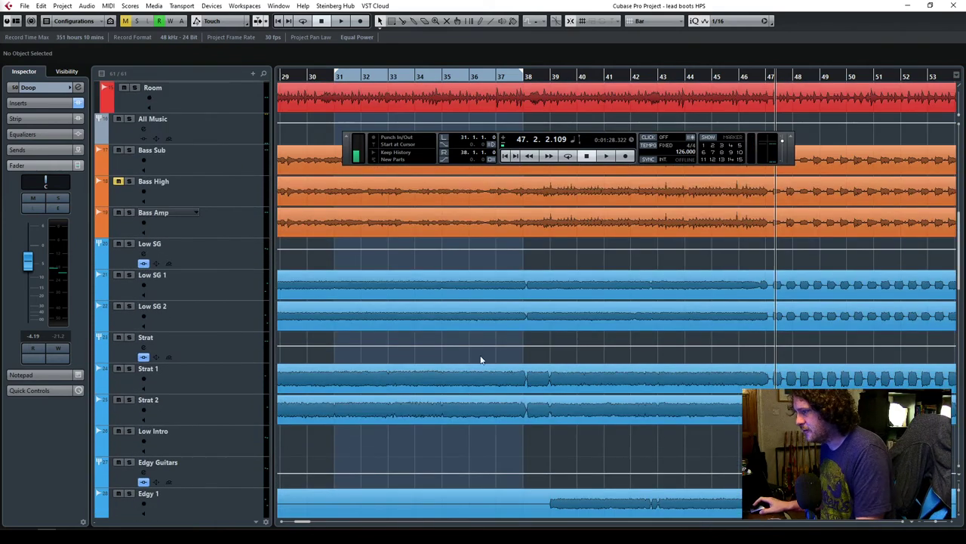
scroll(475, 351, "up", 4)
left_click(506, 156)
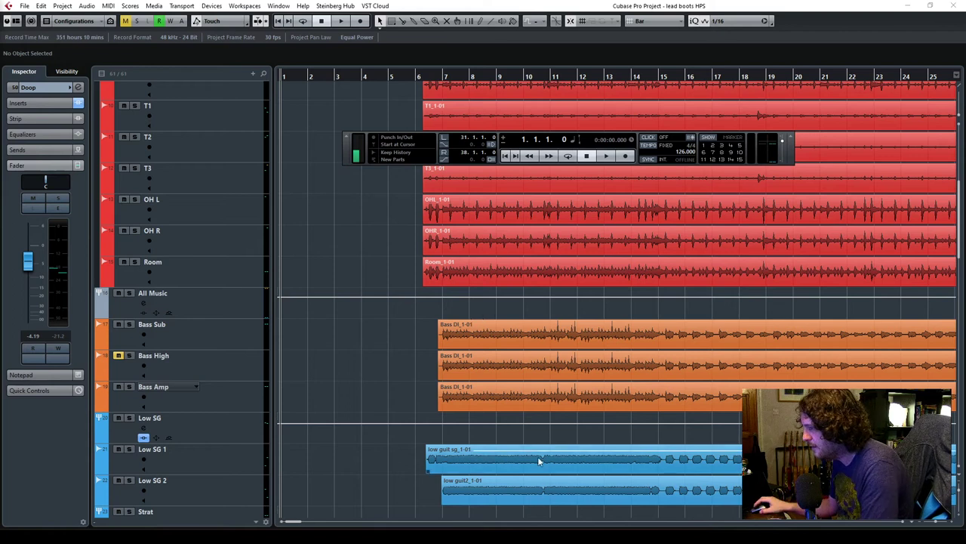
left_click_drag(936, 525, 938, 525)
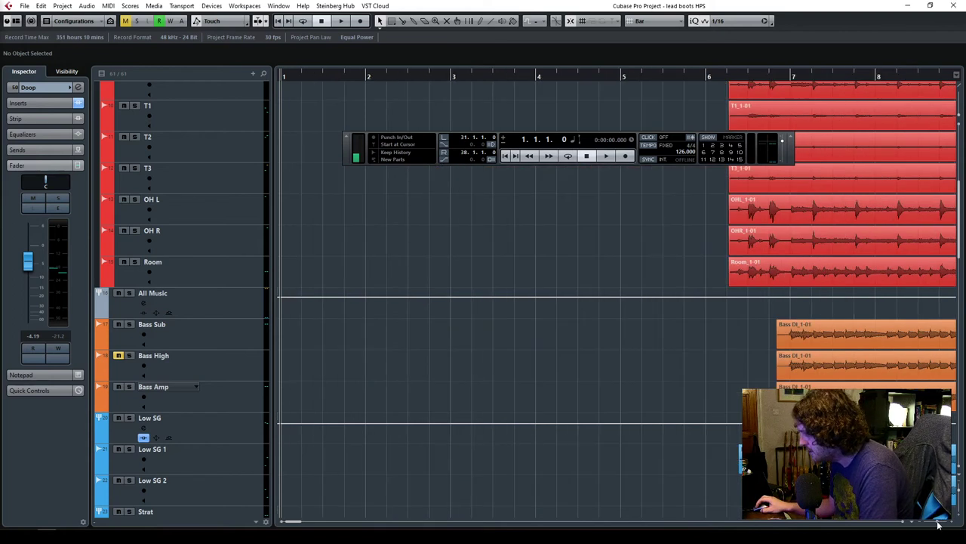
Place the playhead at bar 3 where the Edgy guitars begin and show the guitar tracks across the song's length.
left_click(714, 75)
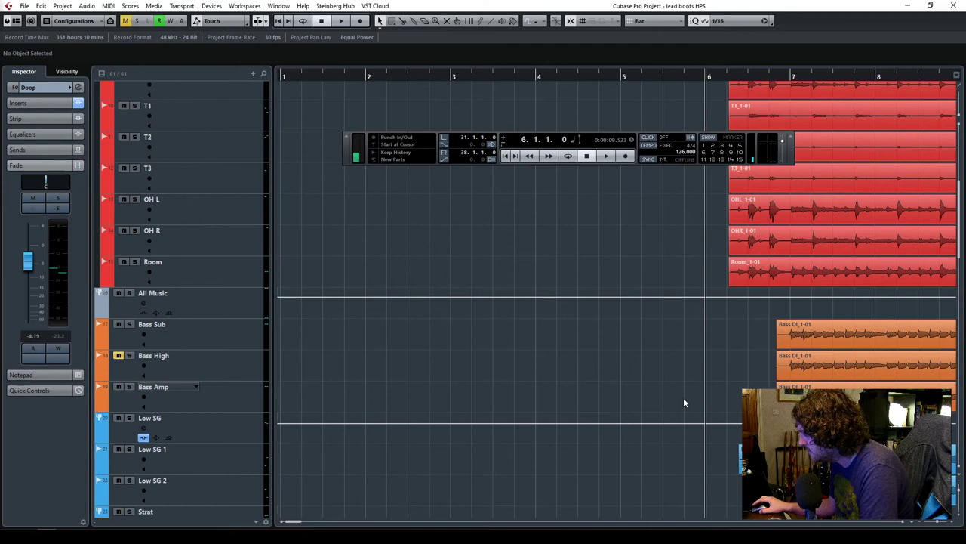
scroll(683, 397, "down", 5)
left_click(450, 76)
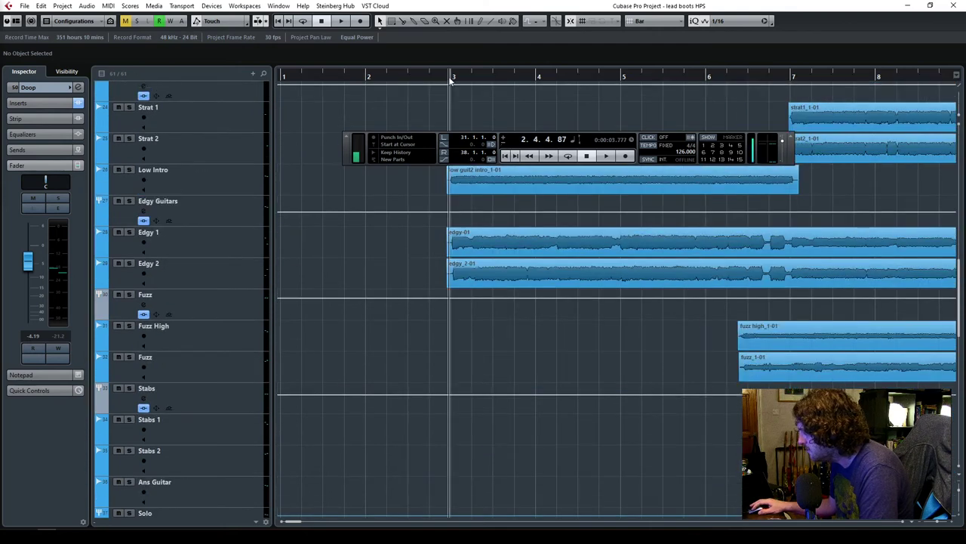
scroll(598, 372, "up", 3)
left_click_drag(937, 521, 931, 524)
scroll(428, 349, "down", 5)
scroll(428, 353, "up", 5)
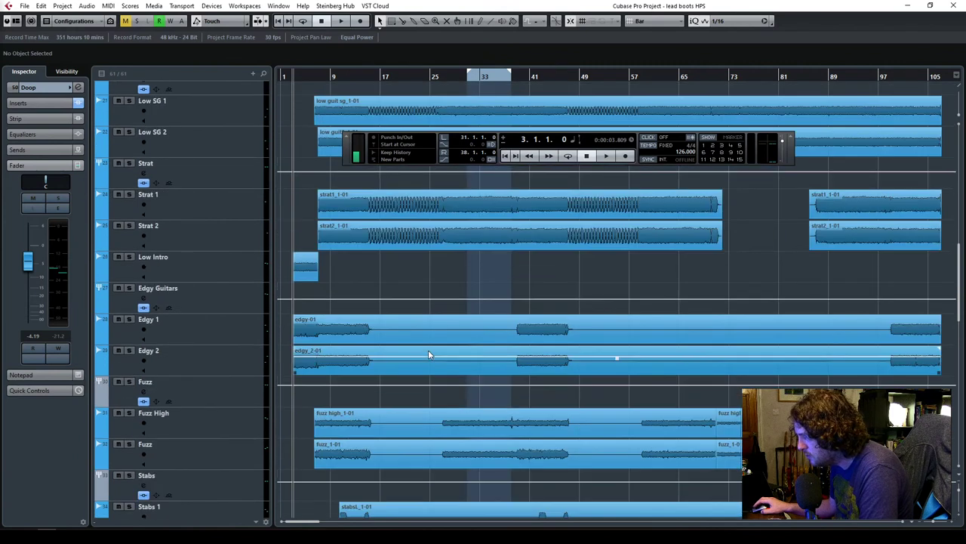
Solo the Low SG guitar group and listen to it from bar 8.
scroll(428, 353, "up", 3)
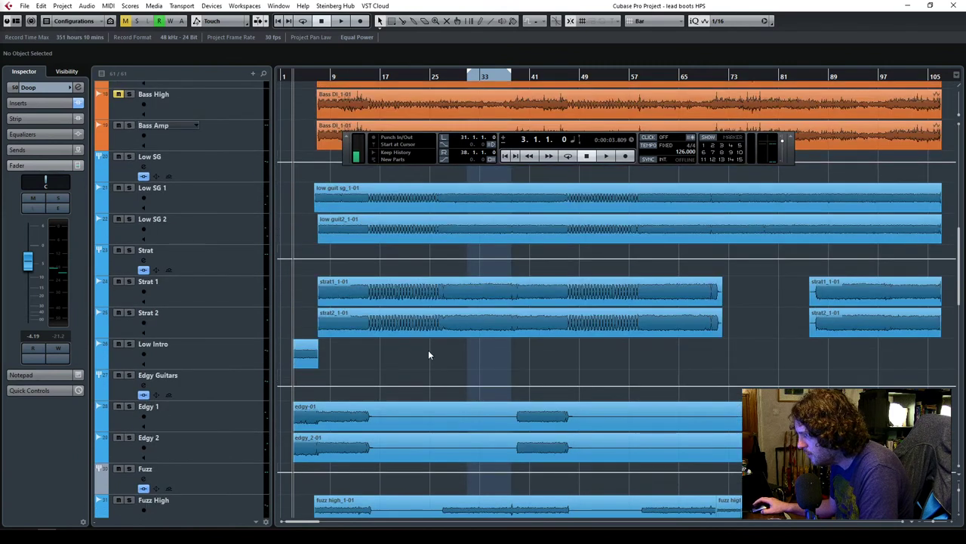
left_click(232, 154)
left_click(128, 157)
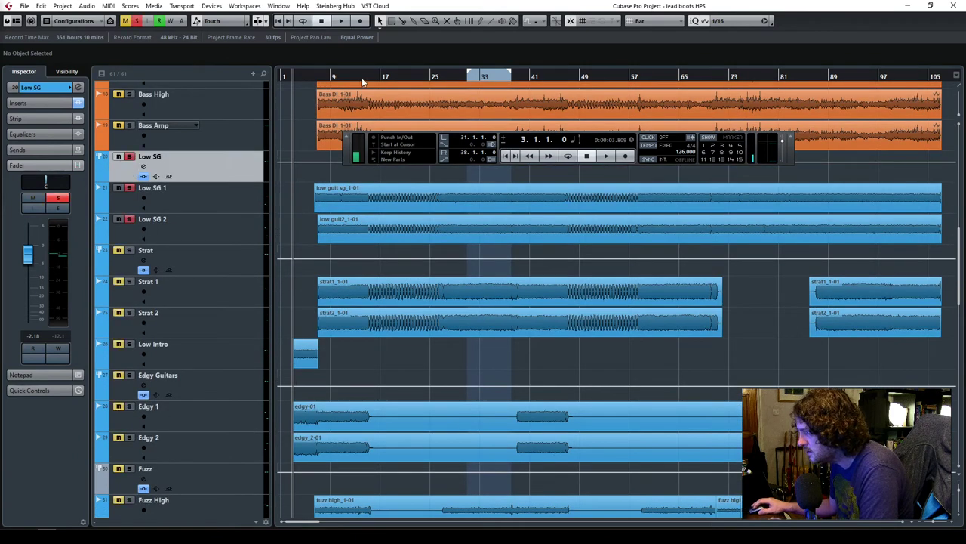
left_click(327, 77)
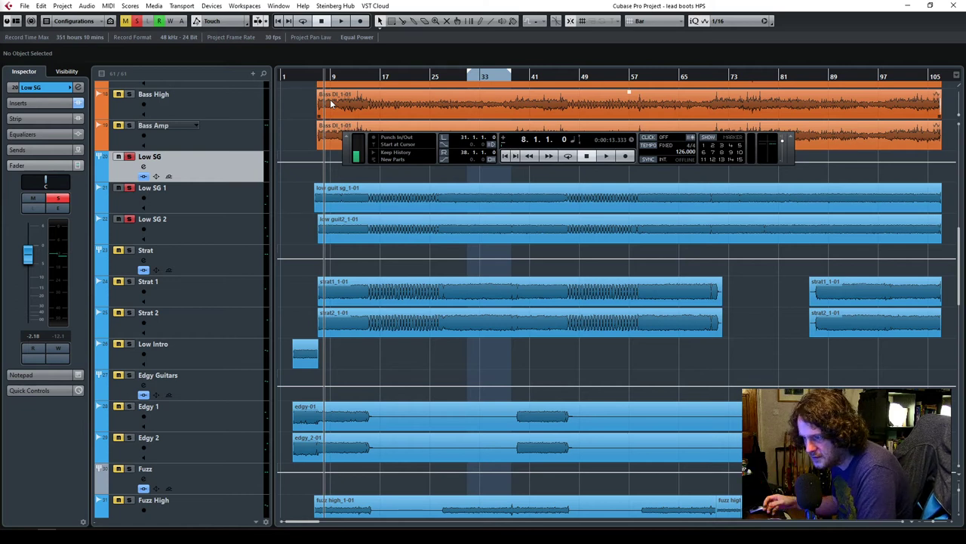
key("space")
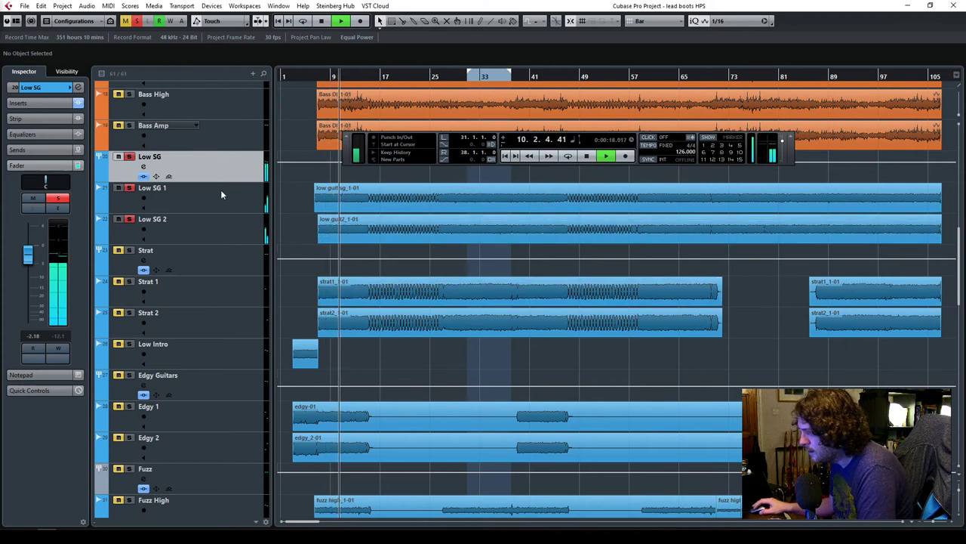
key("space")
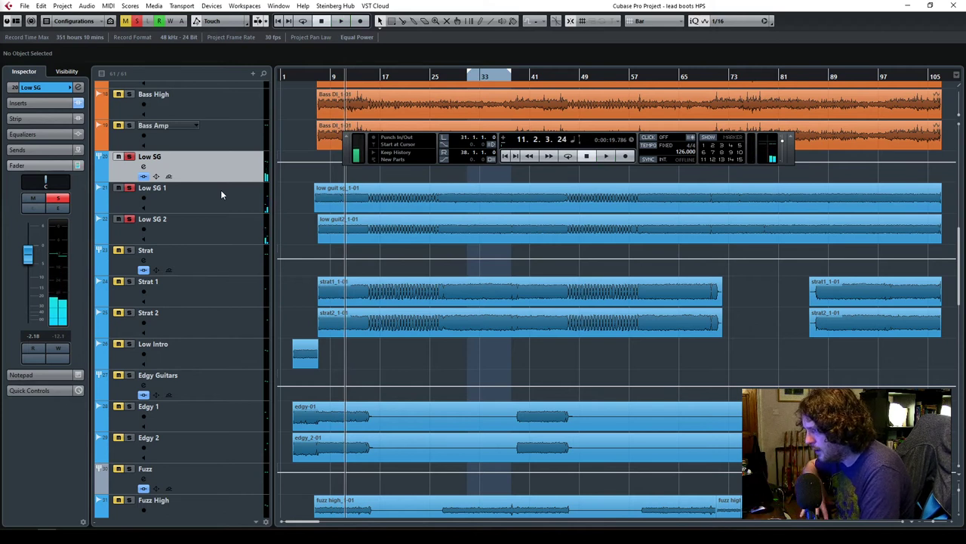
Audition the Strat group in solo from bar 11, switch the solo back to the Low SG group and stop playback.
left_click(205, 250)
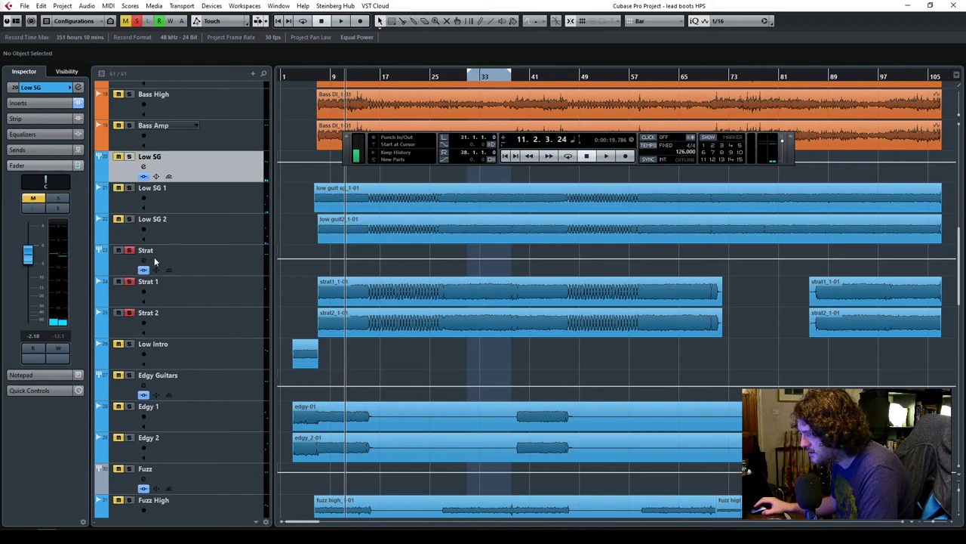
key("space")
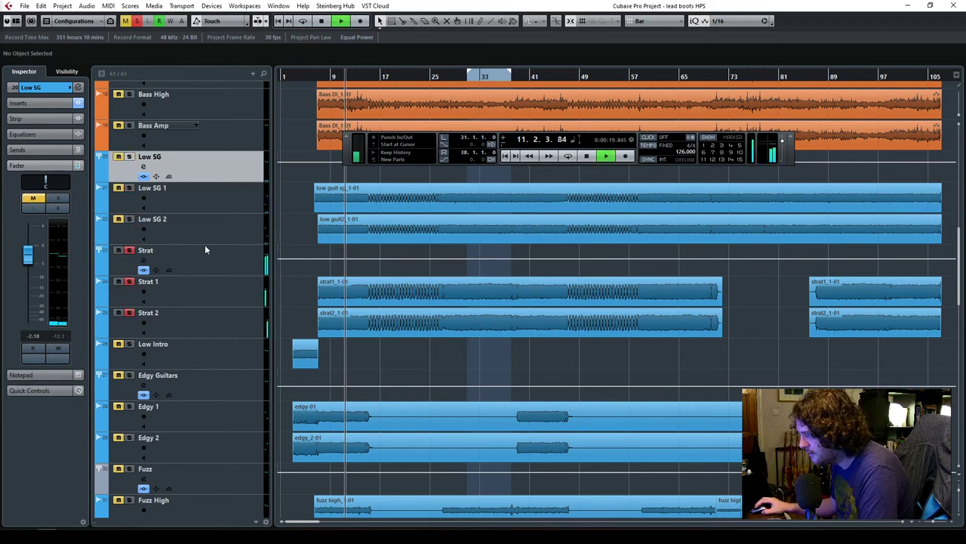
left_click(130, 158)
key("space")
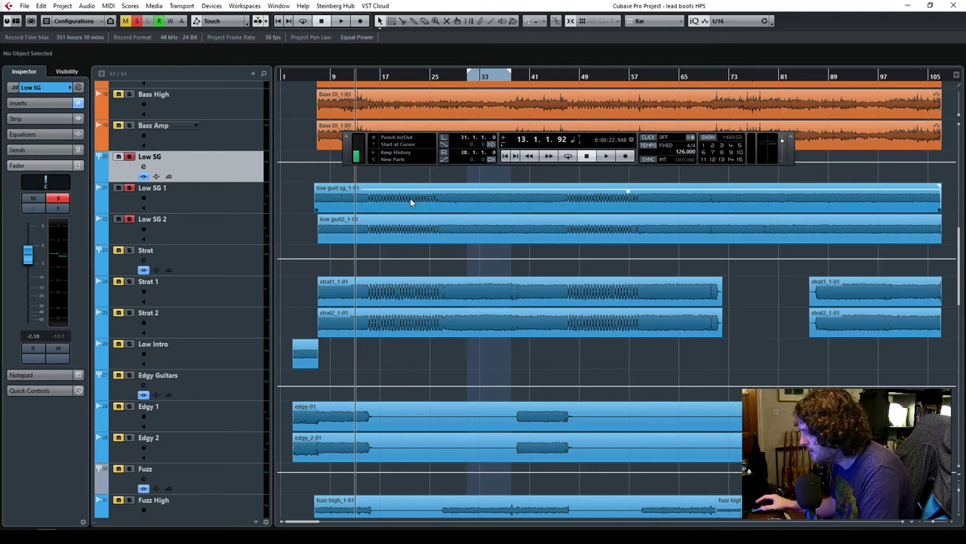
Place the playhead at bar 7 and insert the TR5 Sunset Sound Studio Reverb in the Low SG group's third insert slot.
left_click(317, 76)
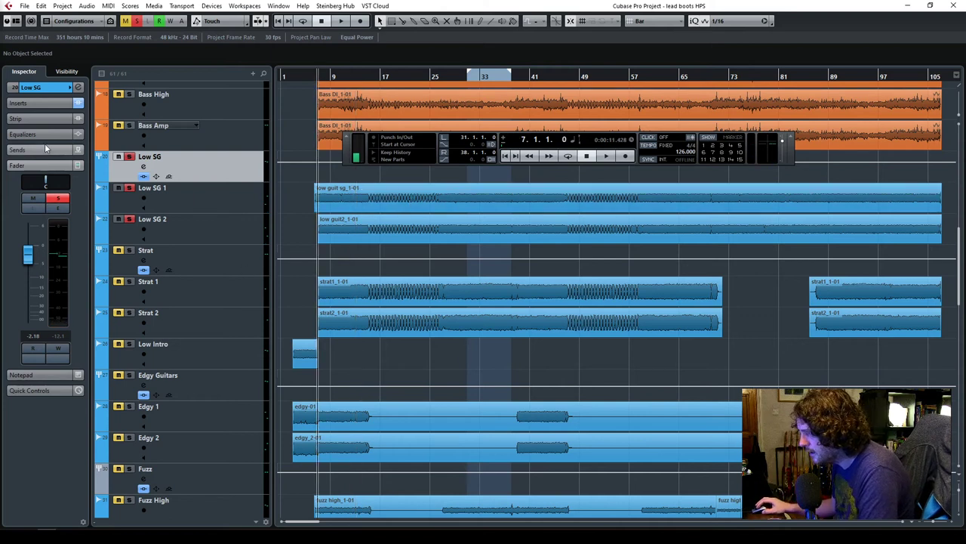
left_click(46, 103)
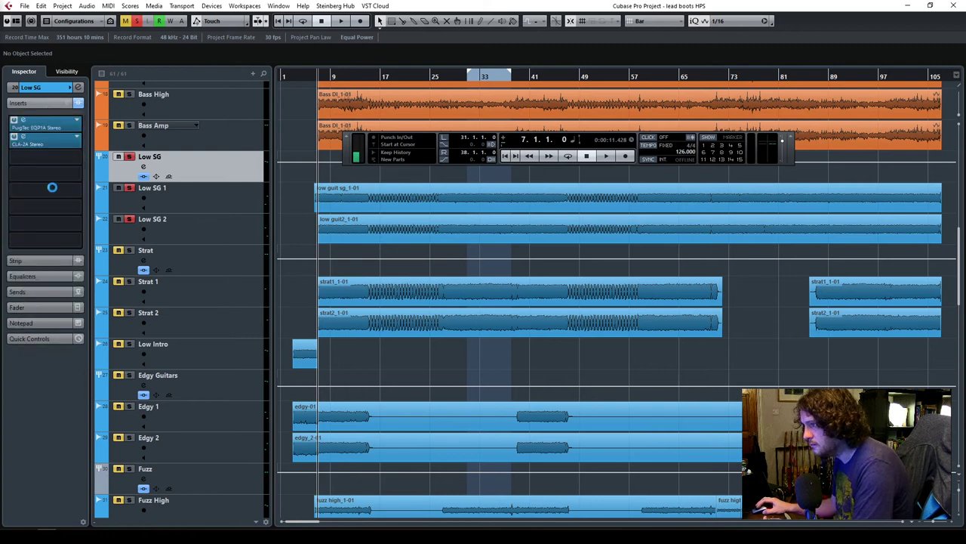
left_click(49, 159)
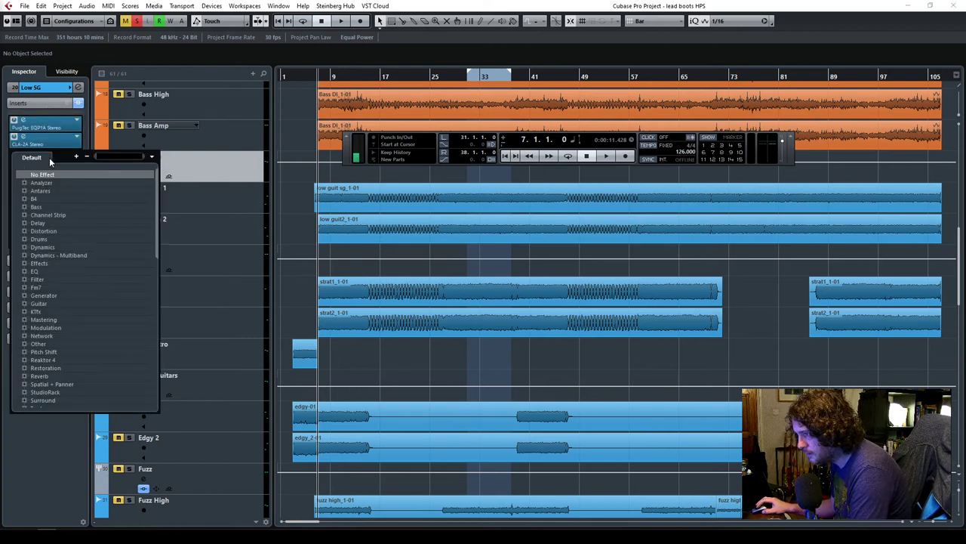
type("sunse")
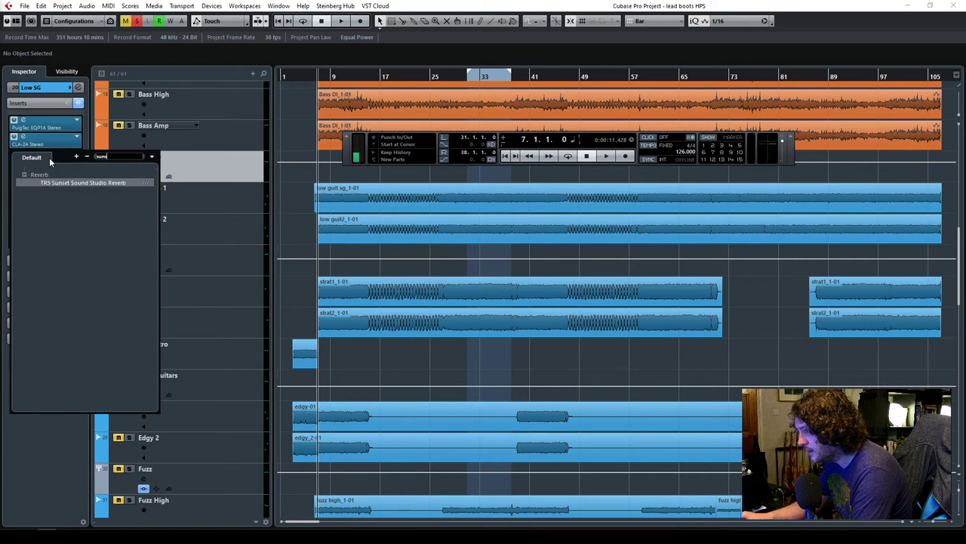
left_click(97, 182)
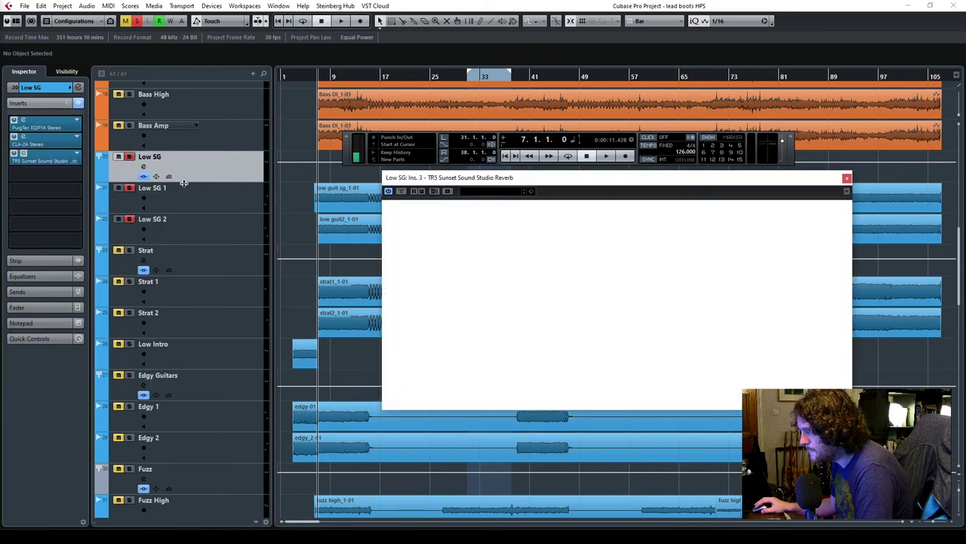
Play the Low SG group from bar 7 with the reverb's dry level pulled nearly down and its wet level raised.
left_click_drag(497, 175, 367, 156)
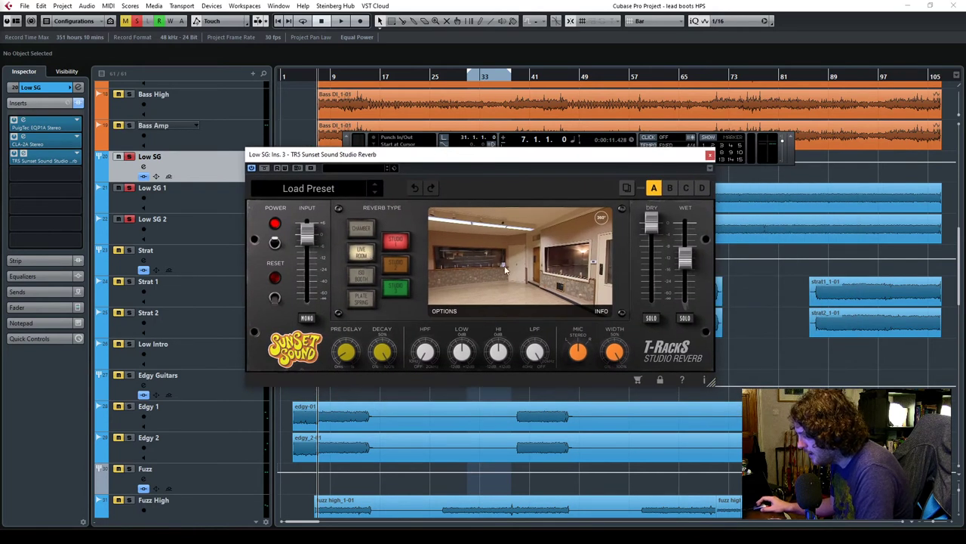
left_click_drag(446, 163, 499, 168)
mouse_move(740, 261)
left_mouse_down()
mouse_move(742, 304)
mouse_move(742, 246)
left_mouse_up()
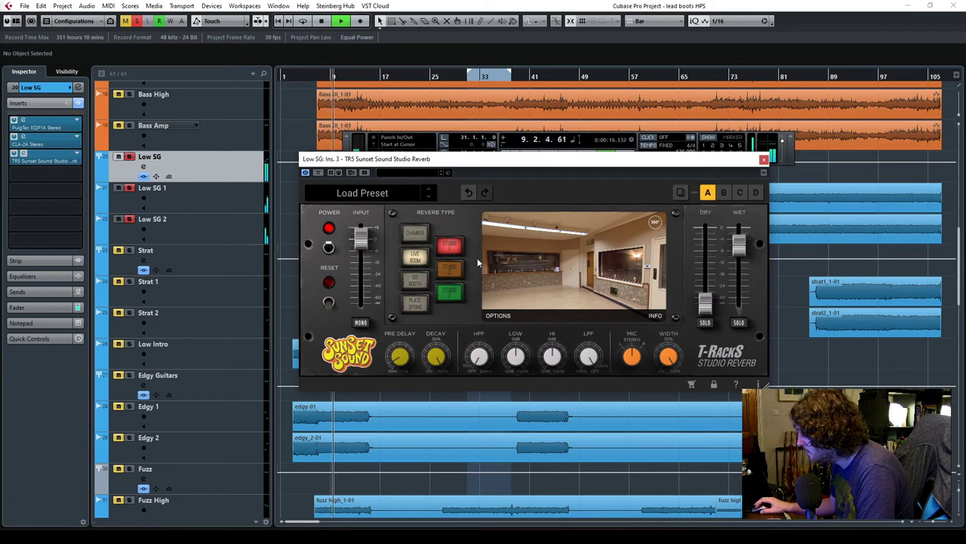
Compare the reverb's Live Room sound in Studio 2 and Studio 3 while the guitars play.
left_click(451, 270)
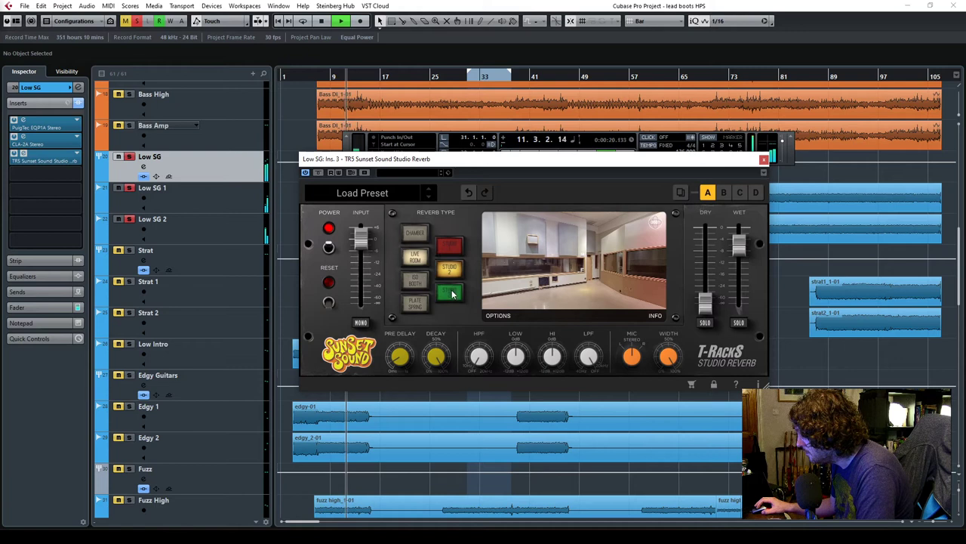
left_click(451, 293)
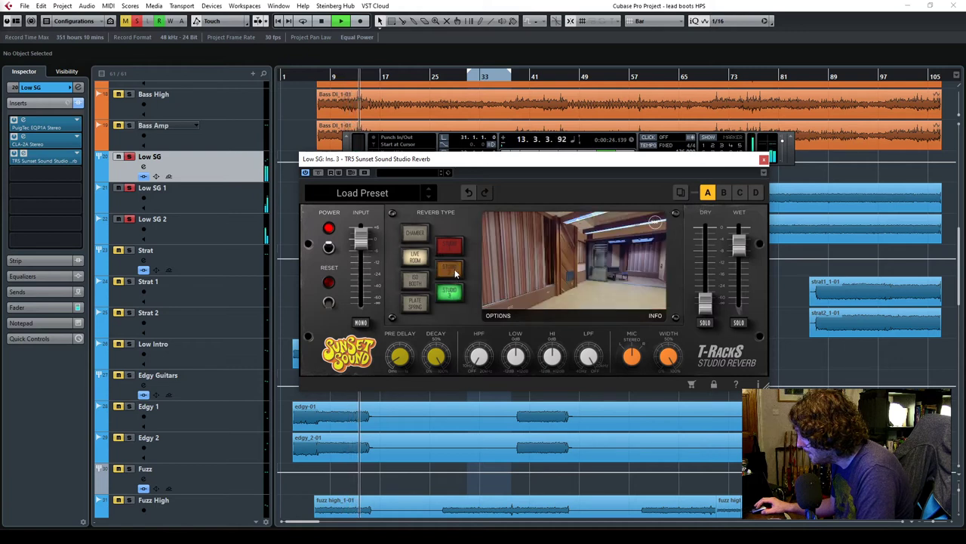
left_click(452, 272)
Change the reverb type to Iso Booth, compare Studios 1, 2 and 3, and select Studio 2.
left_click(416, 280)
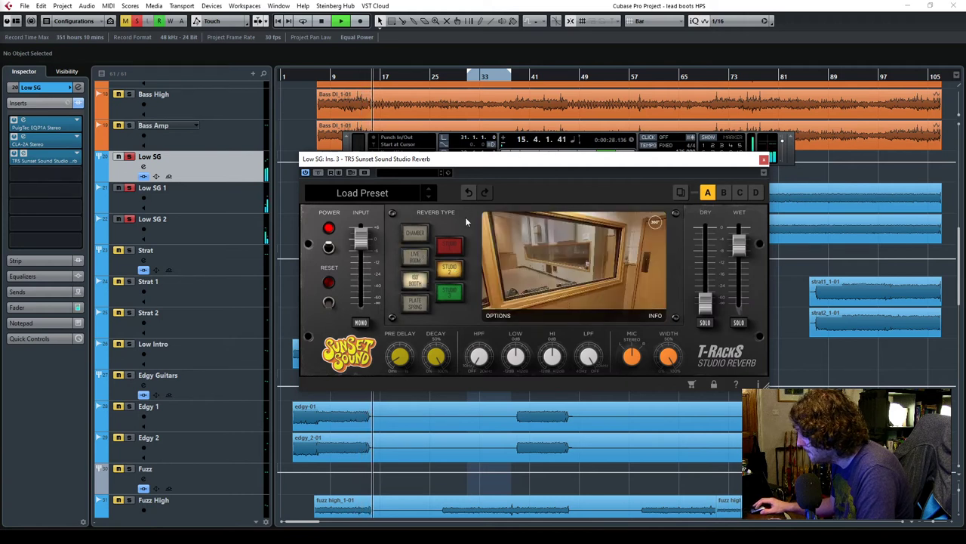
left_click(448, 251)
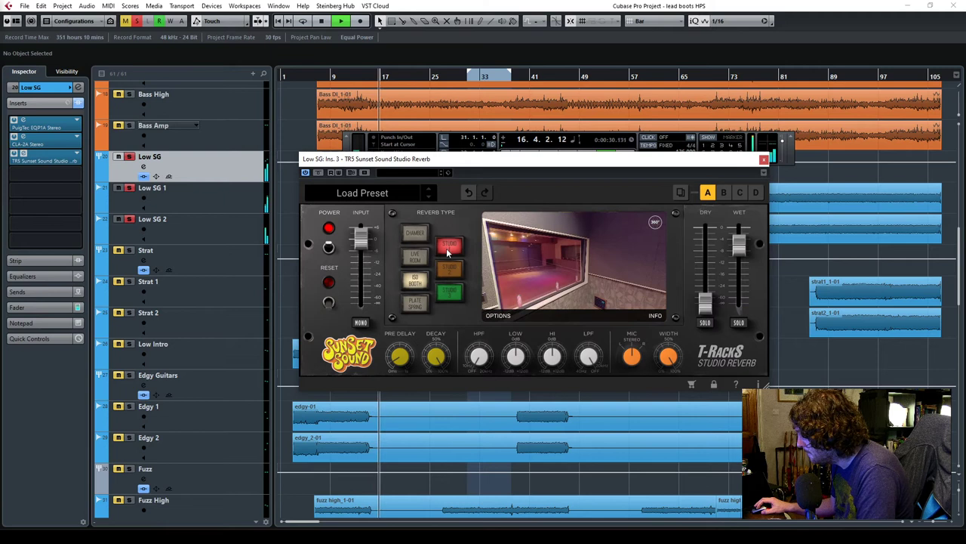
left_click(453, 292)
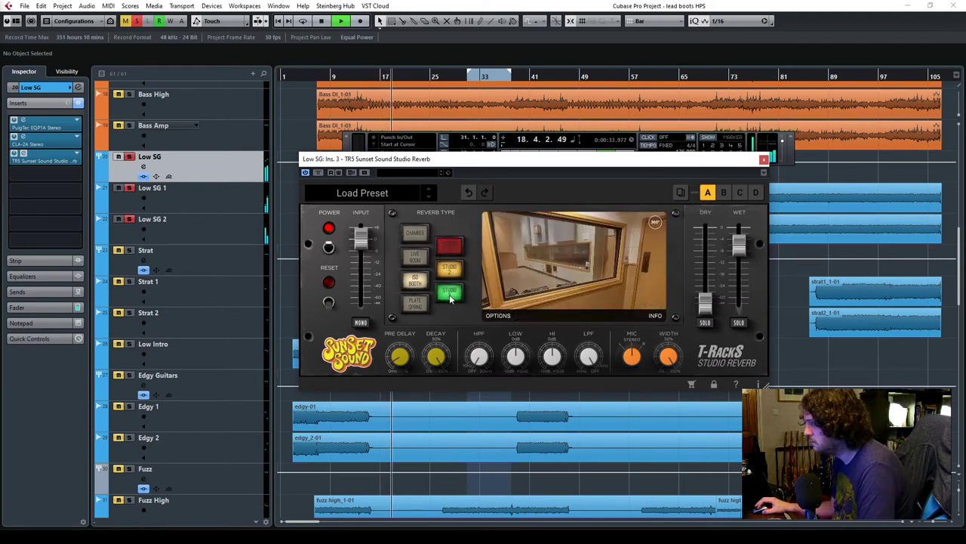
left_click(451, 295)
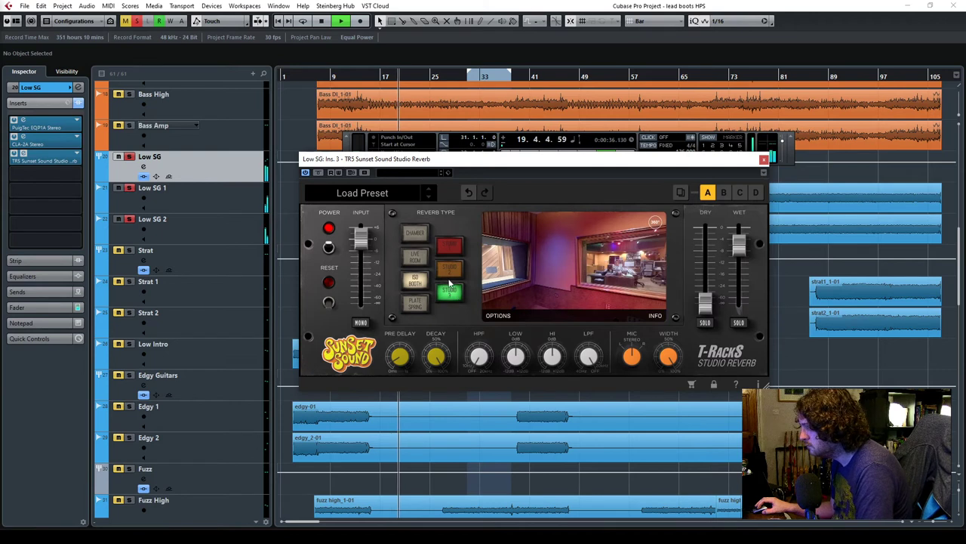
left_click(450, 289)
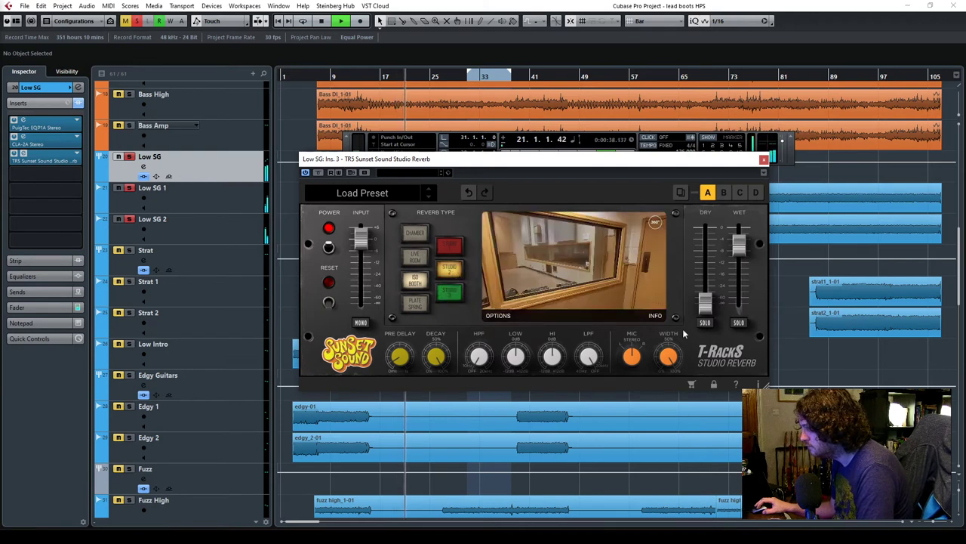
Raise the reverb's dry level to the top and play bars 21 to 27 through the Studio 3 reverb.
left_click_drag(704, 304, 739, 245)
left_click(451, 292)
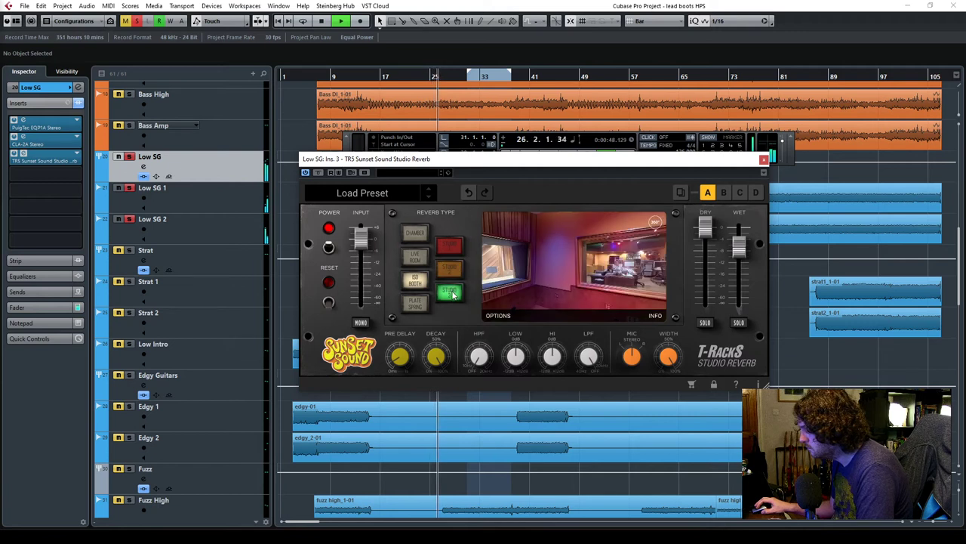
left_click(739, 249)
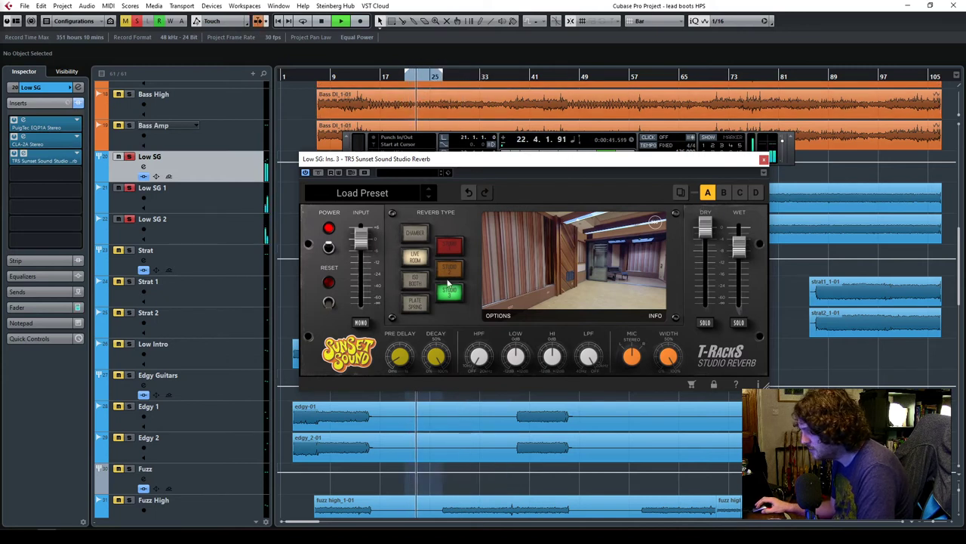
Compare the Live Room reverb in Studios 2 and 1, and switch to the Studio 2 Iso Booth.
left_click(449, 272)
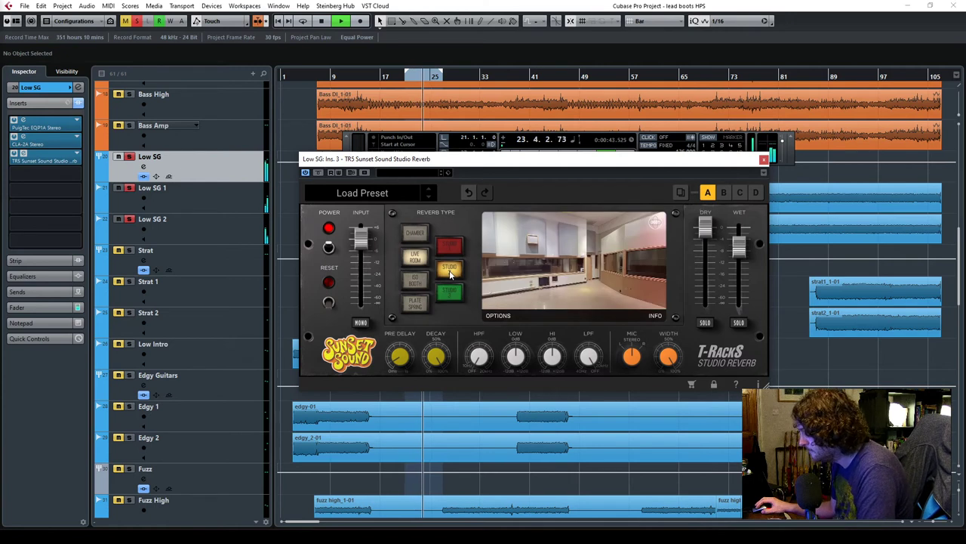
left_click(451, 248)
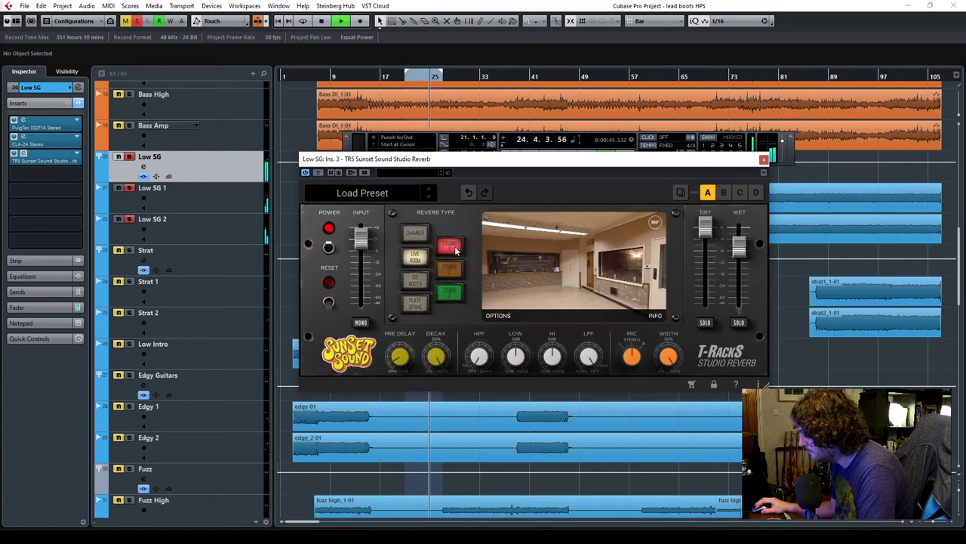
left_click(450, 269)
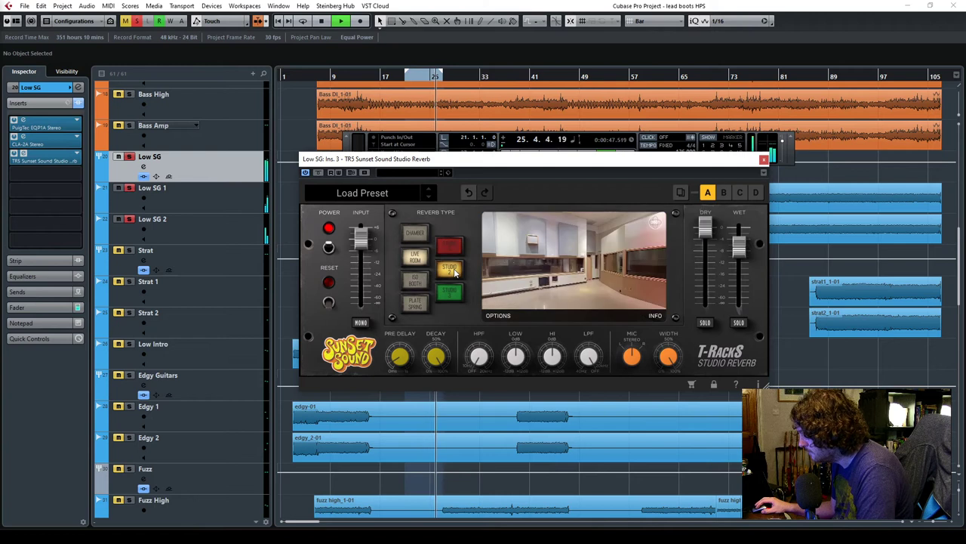
left_click(425, 280)
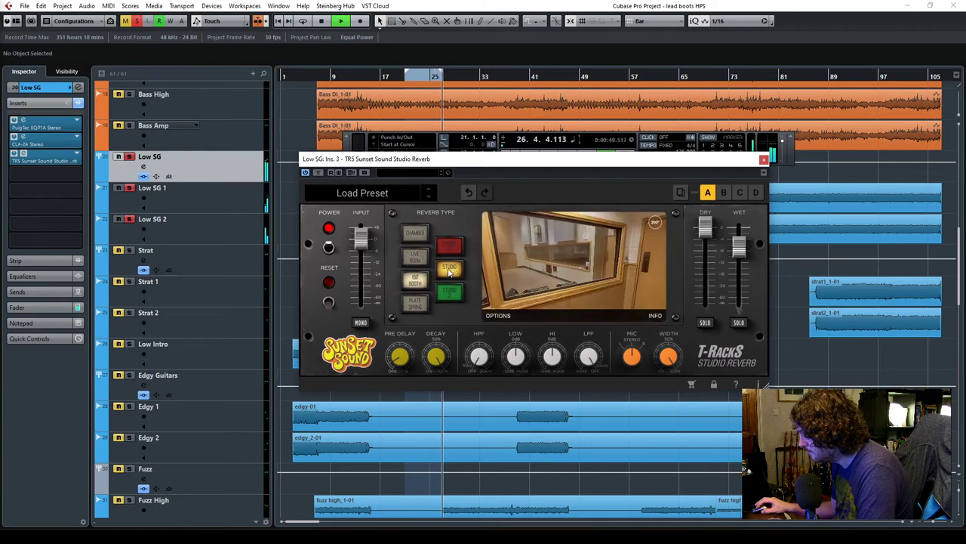
Cycle bars 21 to 27 to compare the Iso Booth in Studio 3 with Studio 2, keep Studio 2 and stop playback.
left_click(412, 78)
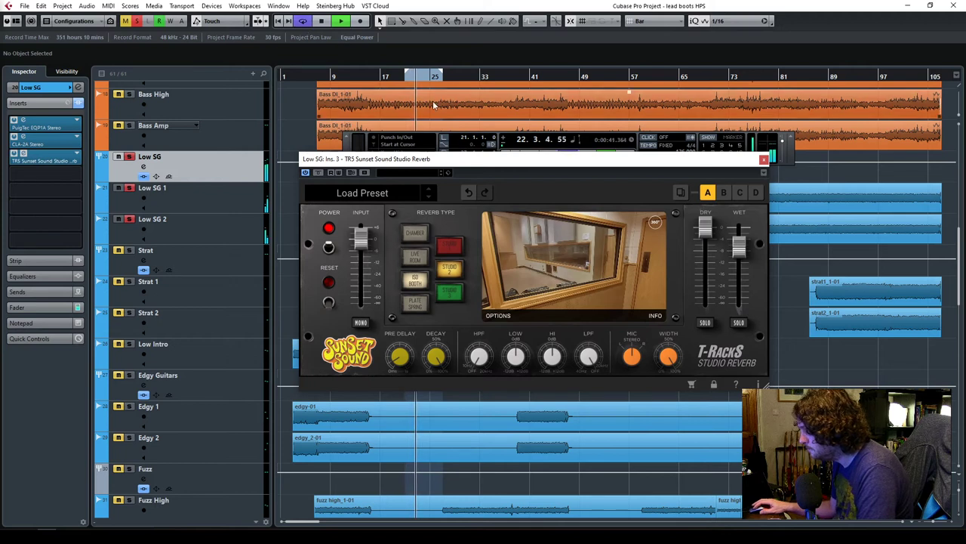
left_click(451, 293)
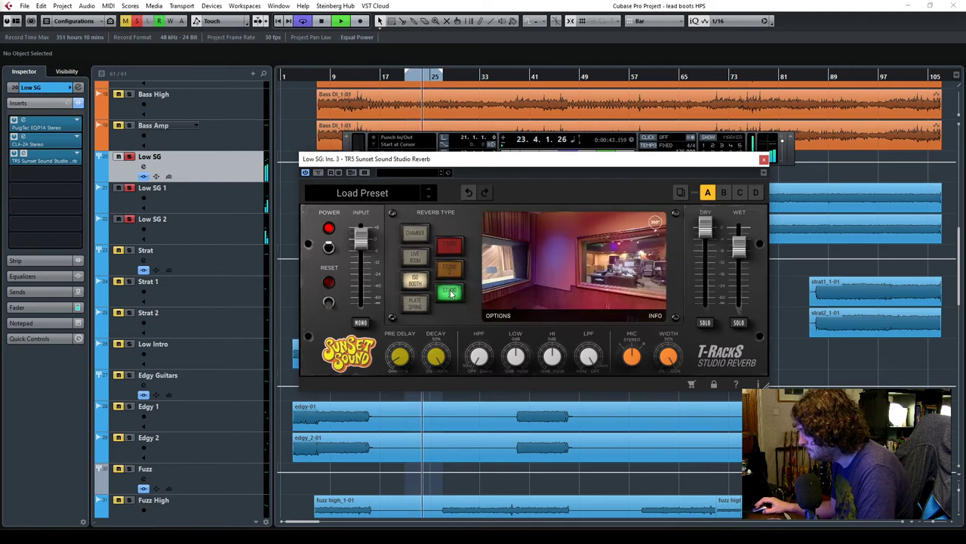
left_click(449, 268)
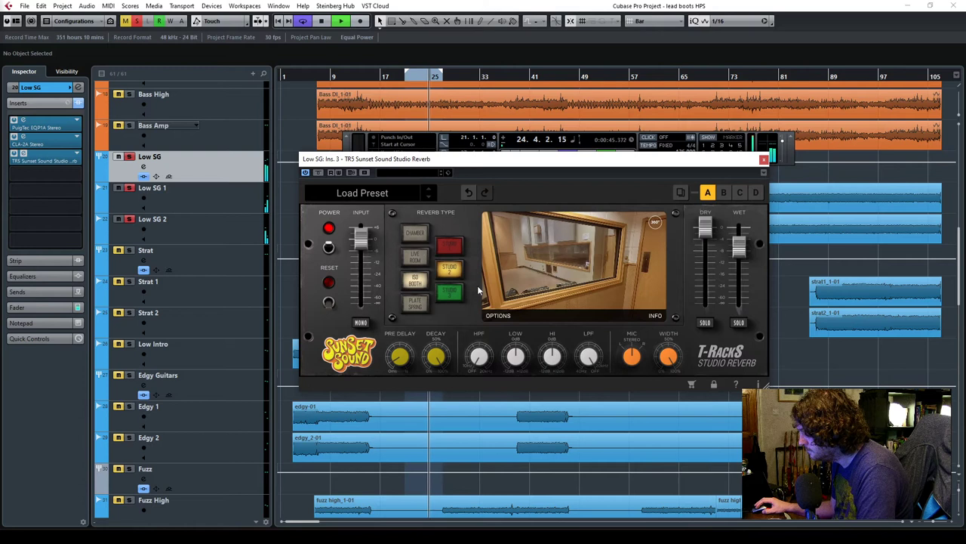
mouse_move(742, 259)
left_click_drag(589, 163, 727, 183)
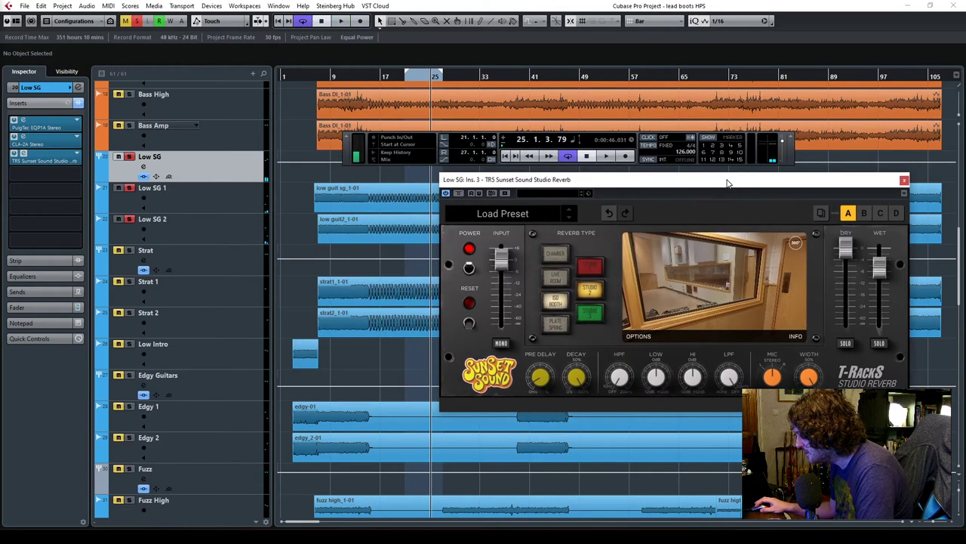
Play Low SG from bars 7 and 18 while trimming the reverb's wet level to slightly below its previous setting.
left_click(319, 79)
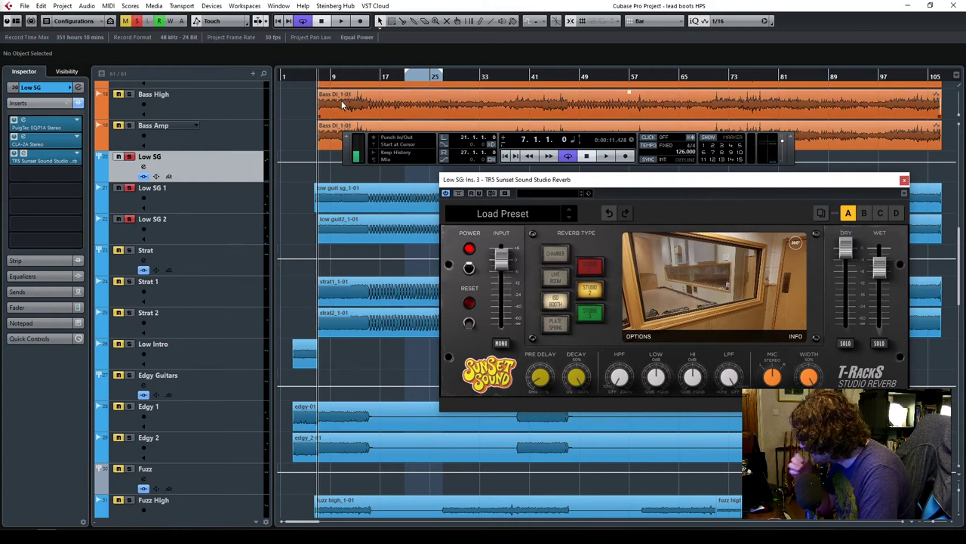
mouse_move(549, 378)
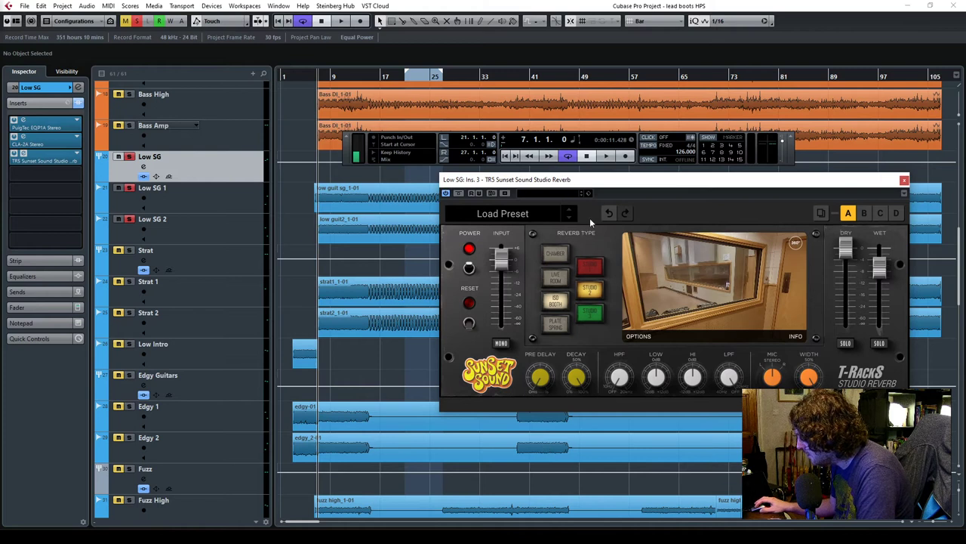
left_click_drag(595, 181, 534, 215)
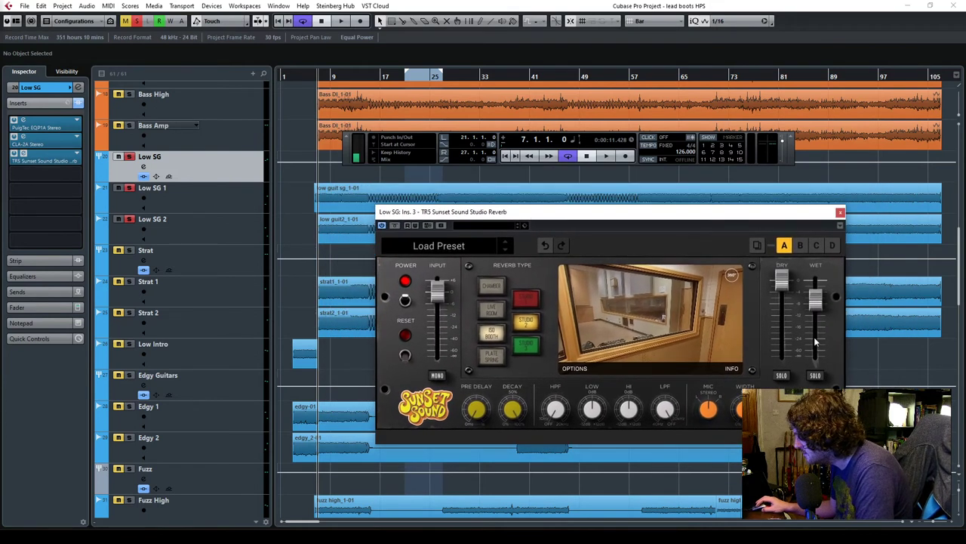
key("space")
left_click_drag(815, 299, 821, 320)
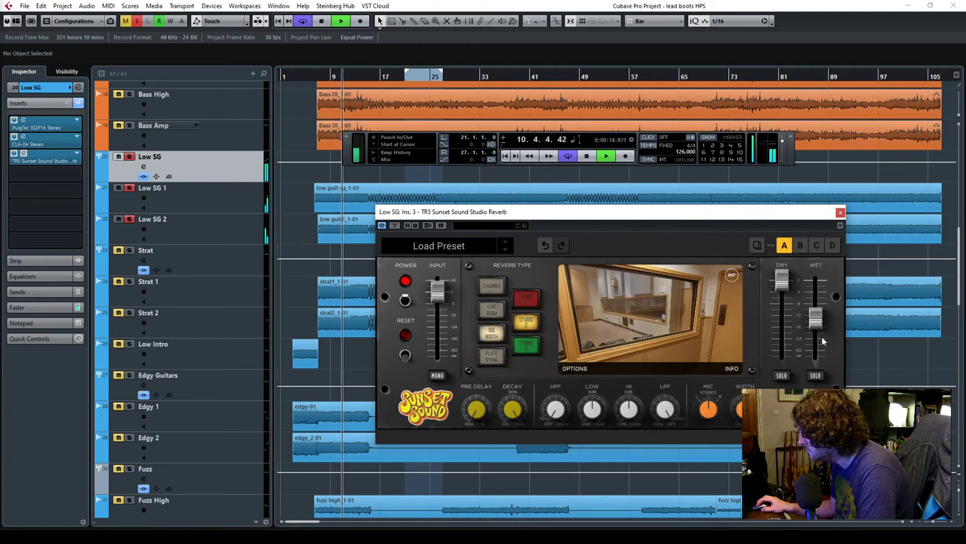
left_click(387, 76)
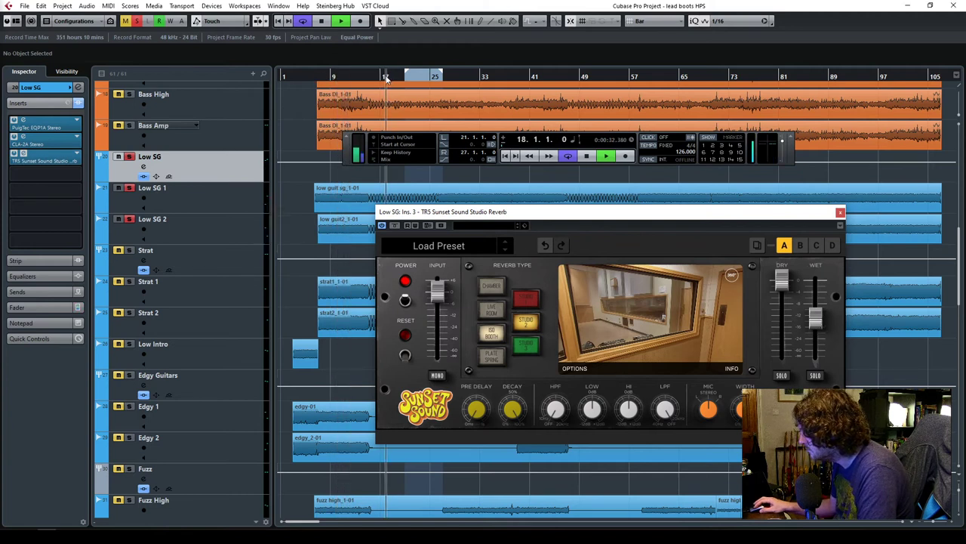
mouse_move(816, 318)
left_mouse_down()
mouse_move(816, 296)
mouse_move(816, 306)
left_mouse_up()
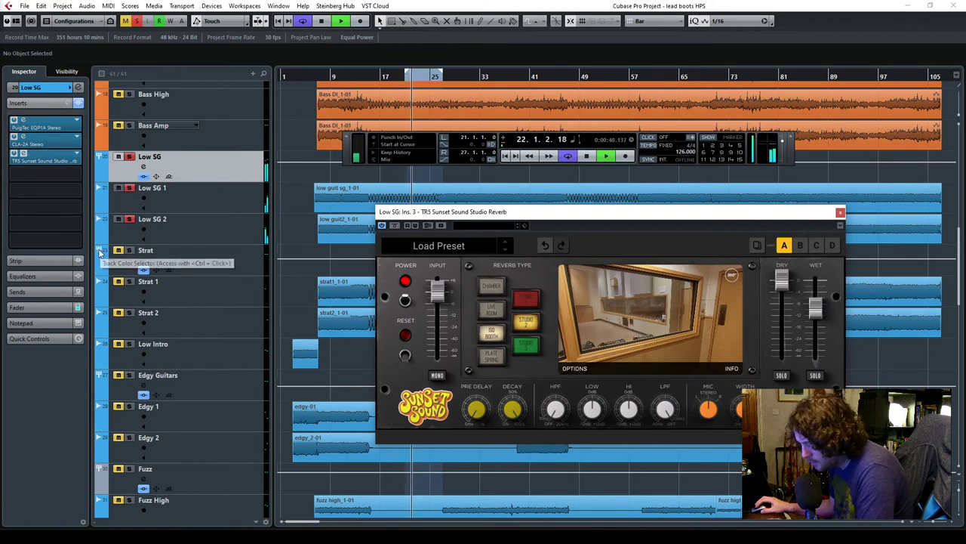
key("space")
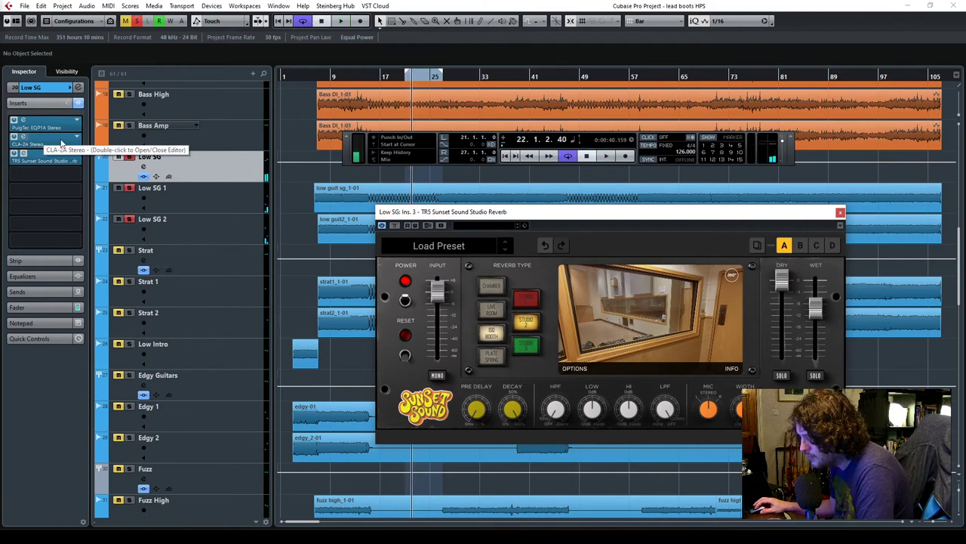
Move the CLA-2A compressor behind the reverb in the Low SG inserts and play from bar 21.
left_click_drag(60, 143, 74, 182)
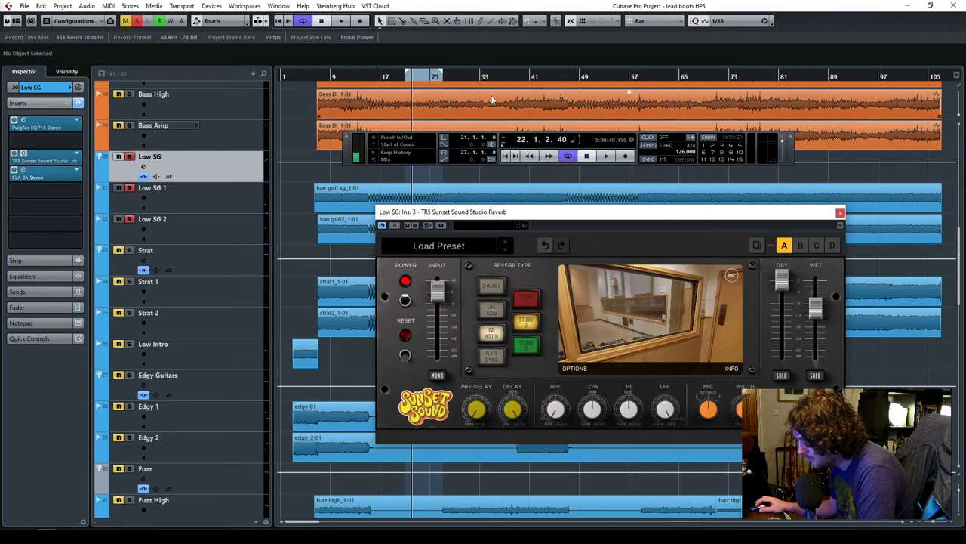
left_click(406, 82)
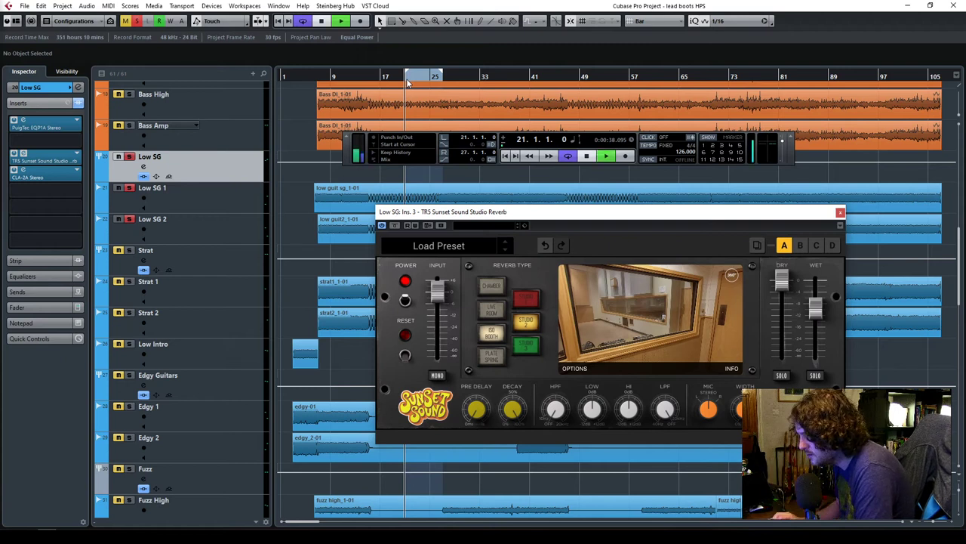
key("space")
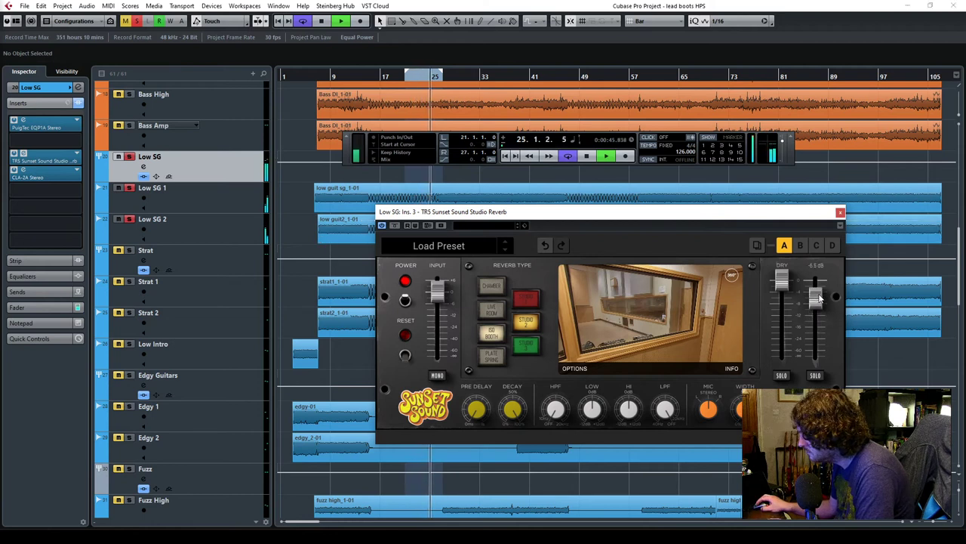
Bypass and re-enable the reverb twice to compare Low SG with and without it at a -6.5 dB wet level.
left_click(395, 226)
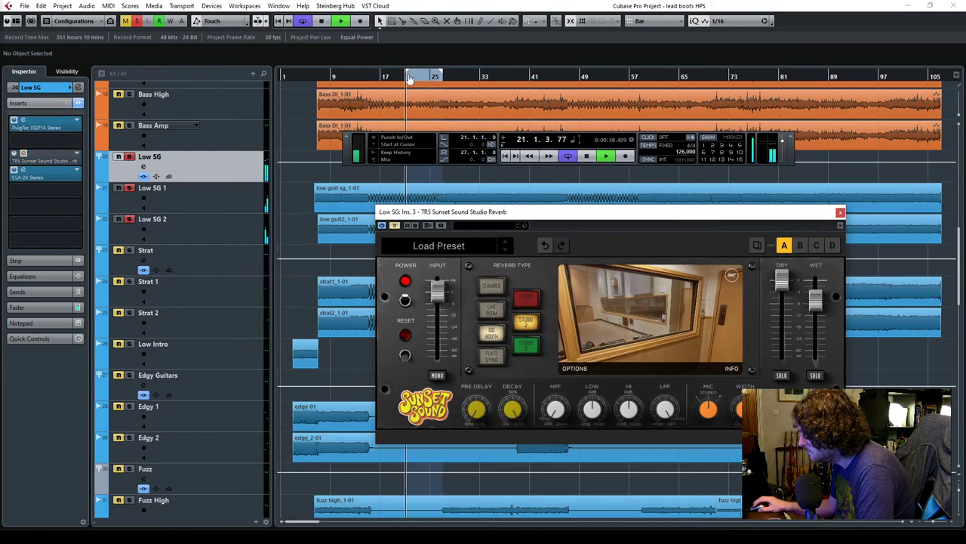
left_click(394, 226)
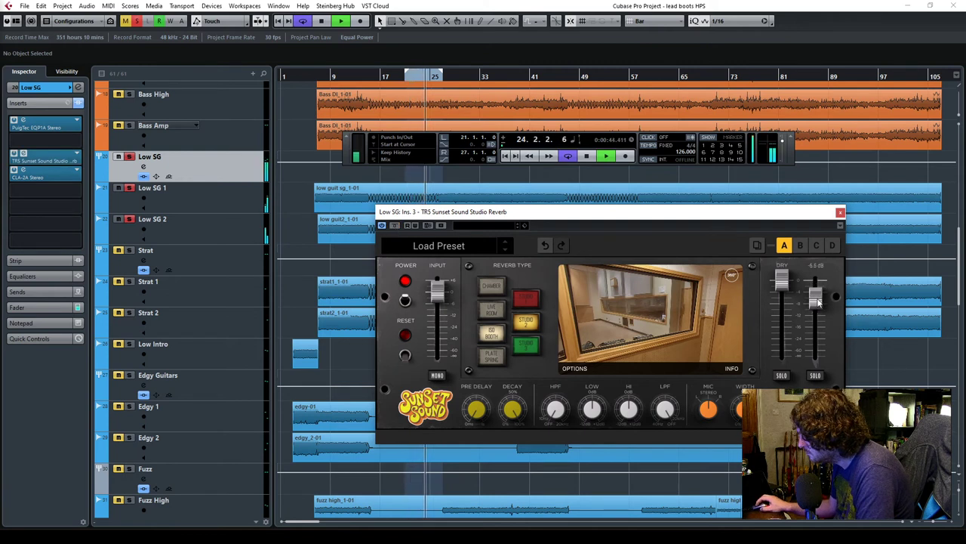
left_click(395, 225)
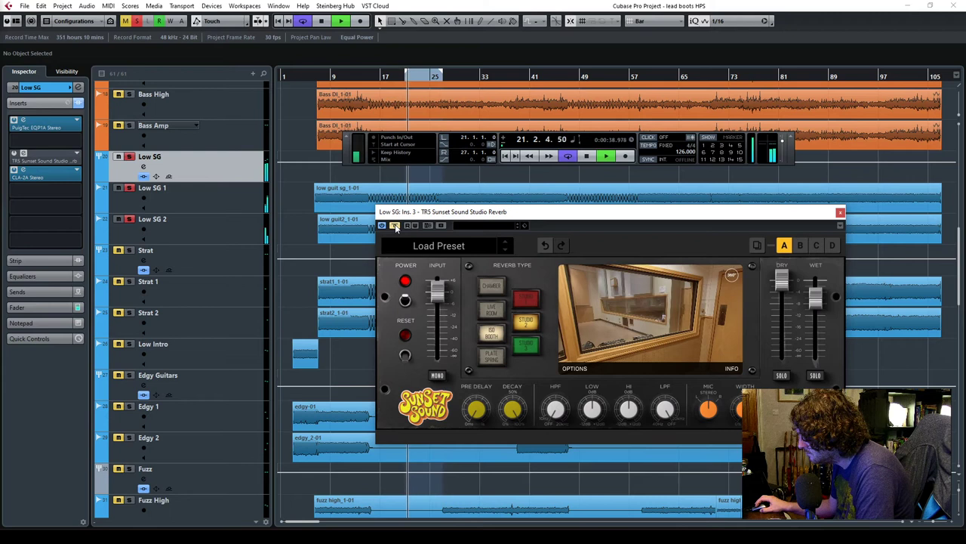
left_click(395, 225)
Replay from bar 21, pull the reverb's wet level to minimum, restore it slightly below -6.5 dB and close the reverb.
mouse_move(826, 300)
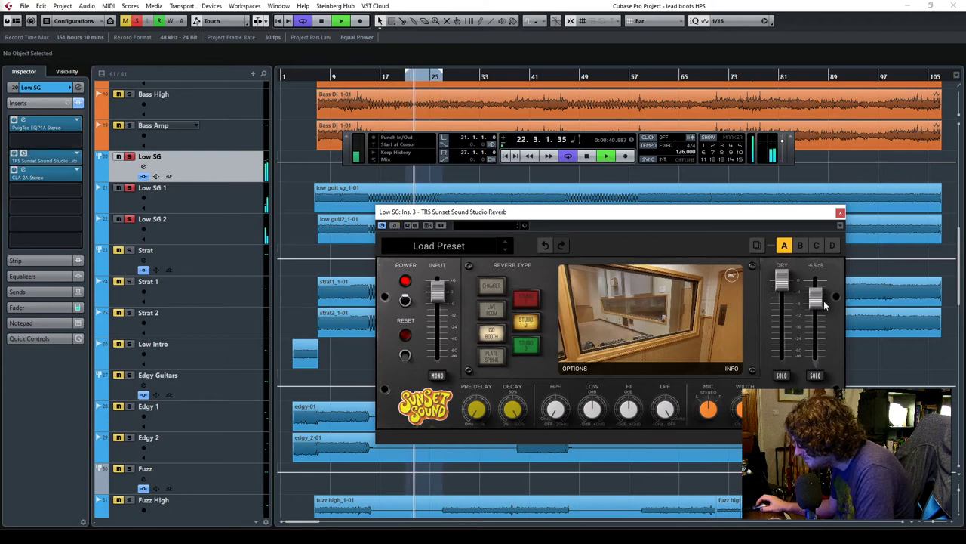
left_click_drag(817, 302, 817, 308)
mouse_move(477, 419)
key("space")
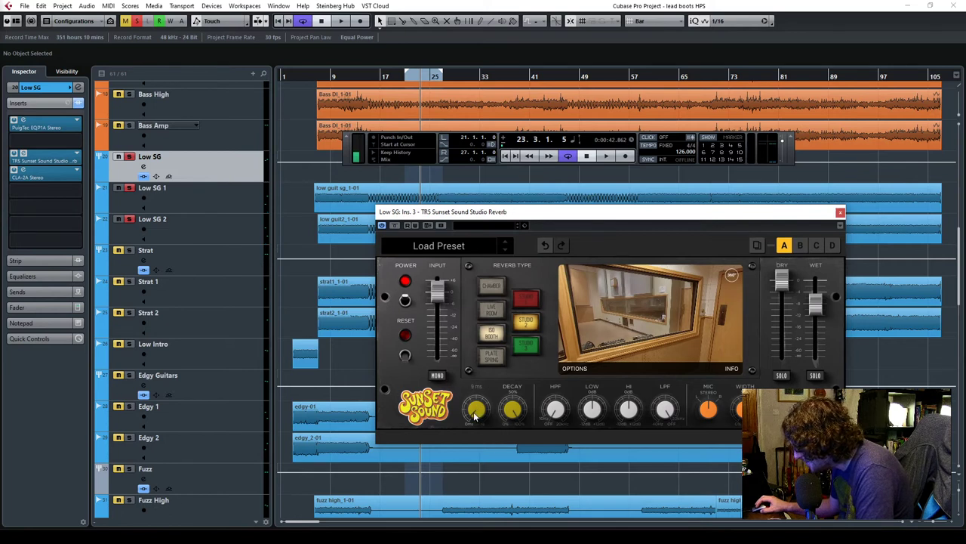
left_click(411, 81)
key("space")
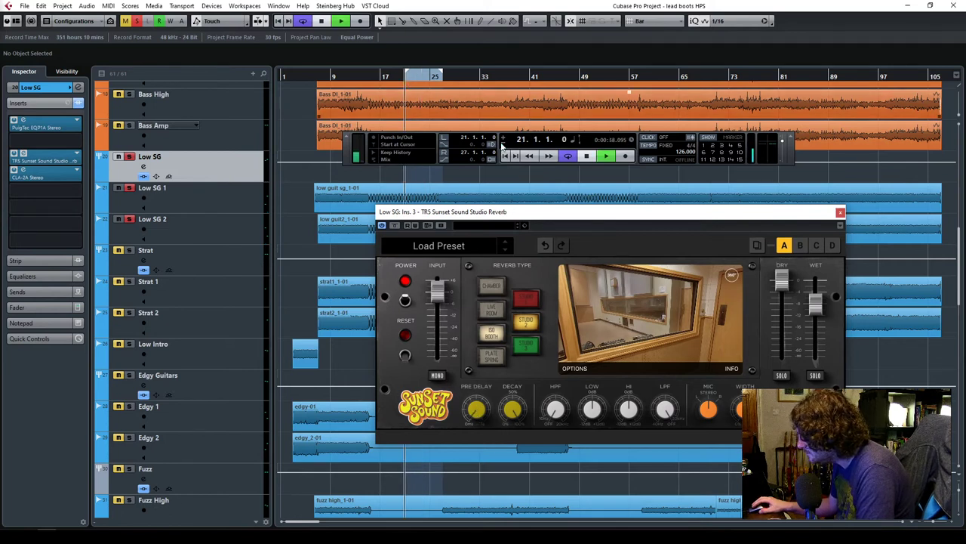
left_click_drag(816, 310, 816, 354)
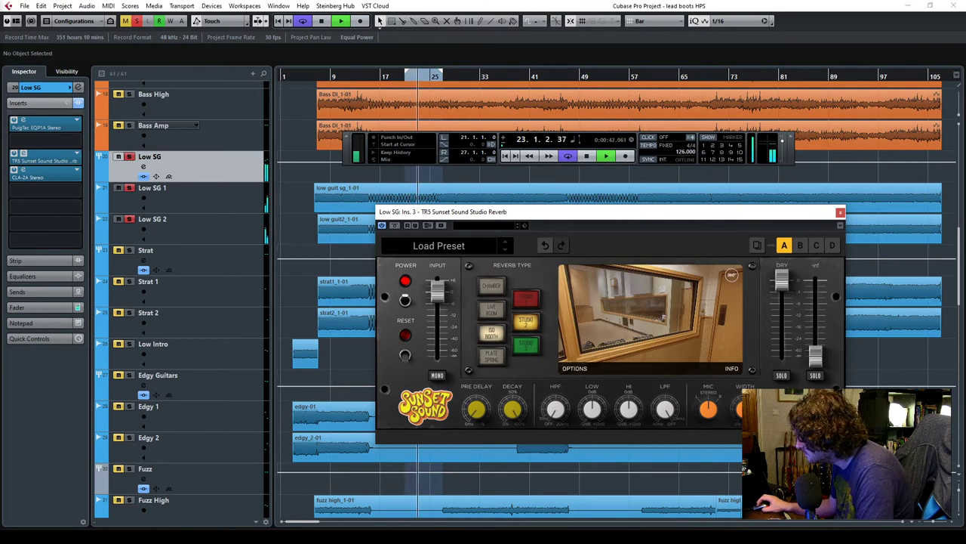
mouse_move(822, 318)
left_mouse_down()
mouse_move(821, 298)
mouse_move(819, 310)
left_mouse_up()
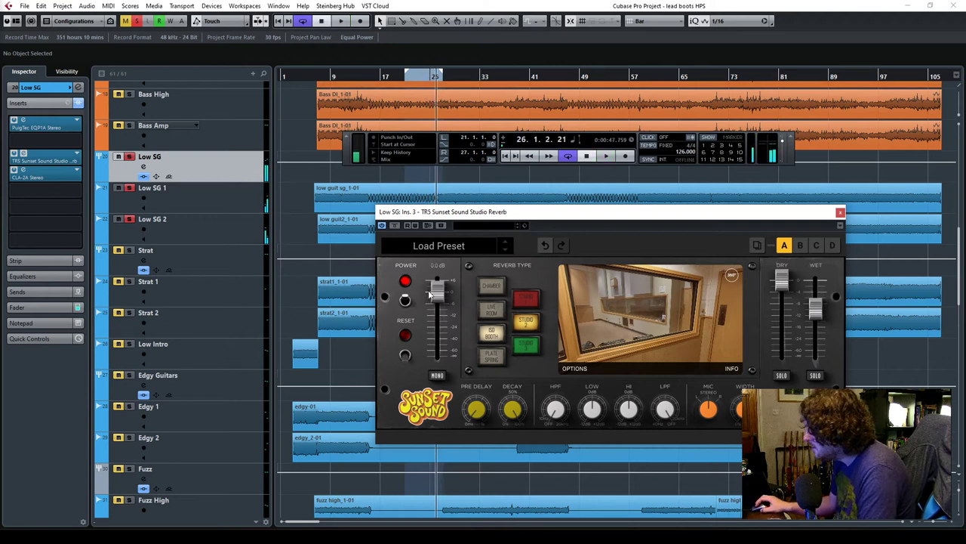
left_click(841, 213)
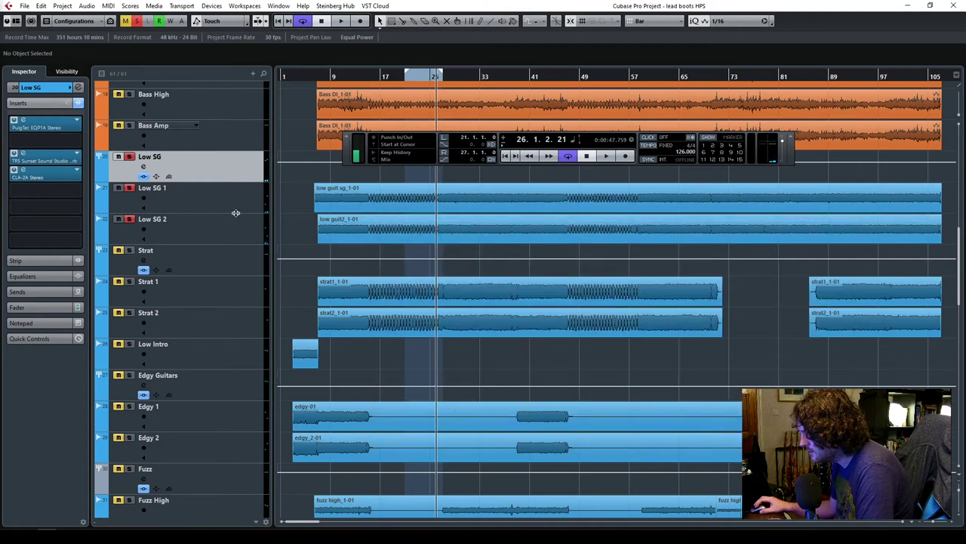
Switch the solo from Low SG to the Strat group, play from bar 21 and open Strat's PuigTec EQP1A.
left_click(405, 79)
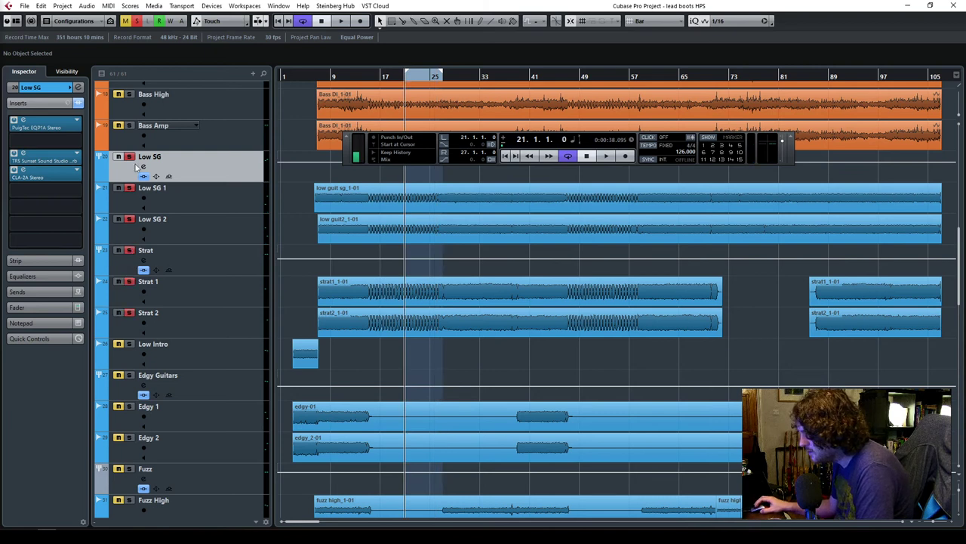
key("space")
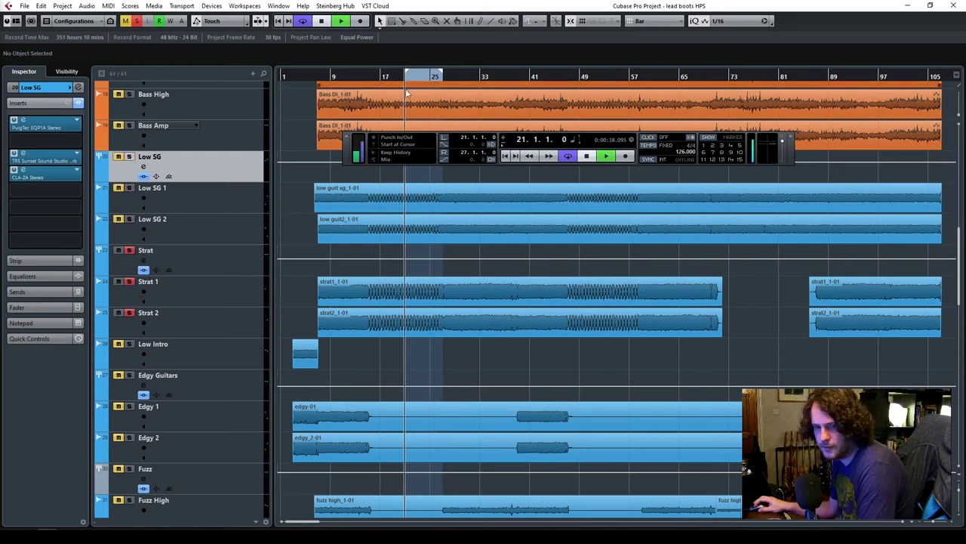
left_click(204, 257)
left_click(23, 120)
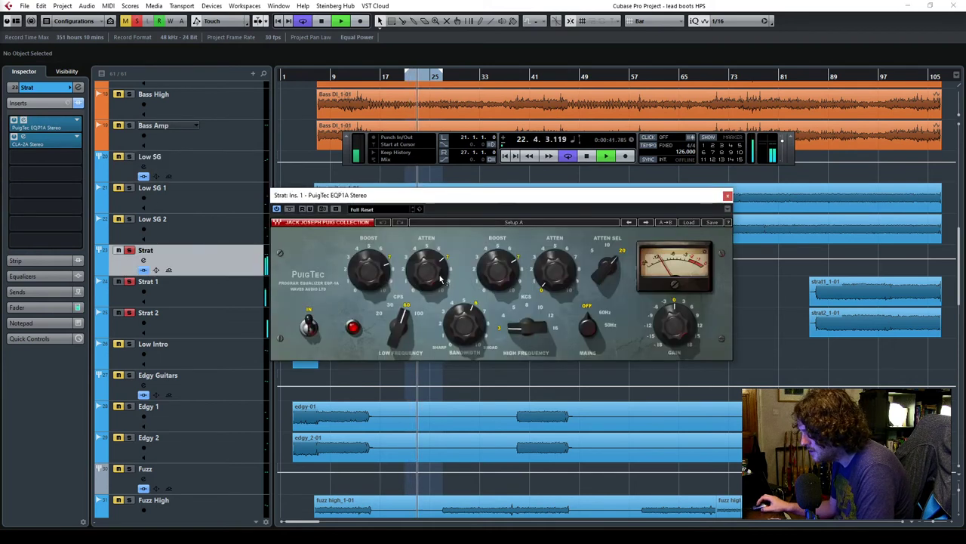
Reduce the Strat EQ's low-frequency boost to about 6, fine-tune its high-frequency boost, and close the EQ.
mouse_move(370, 268)
left_mouse_down()
mouse_move(369, 279)
mouse_move(371, 266)
left_mouse_up()
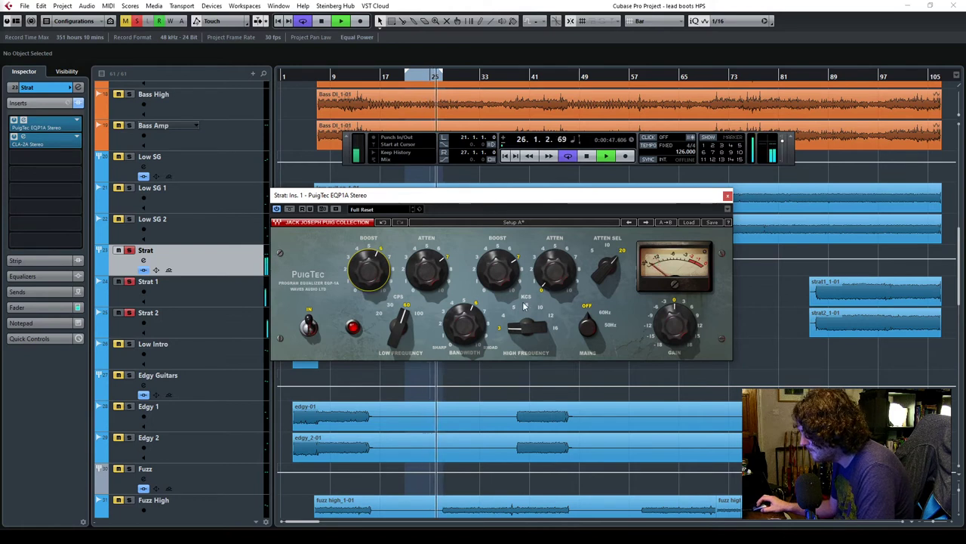
left_click(505, 281)
left_click_drag(505, 281, 505, 283)
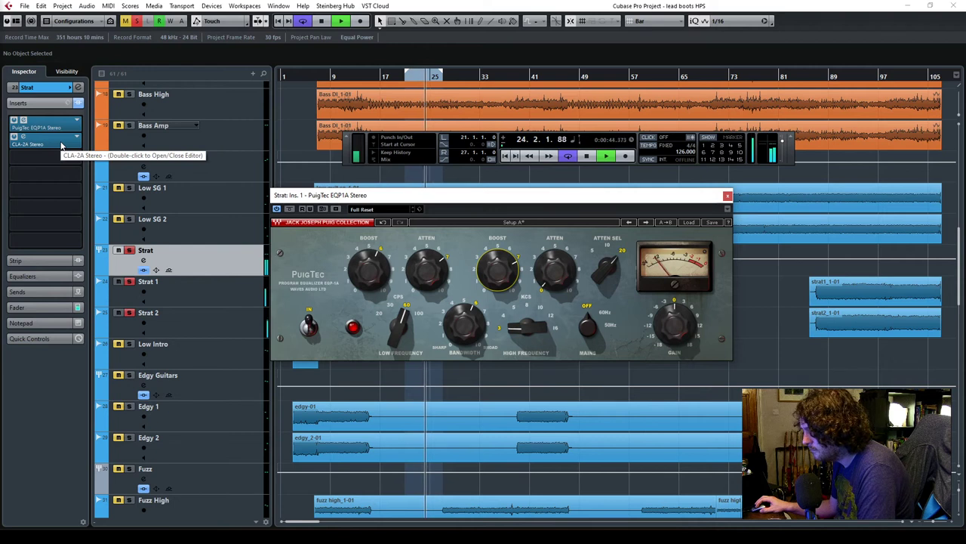
key("ctrl+w")
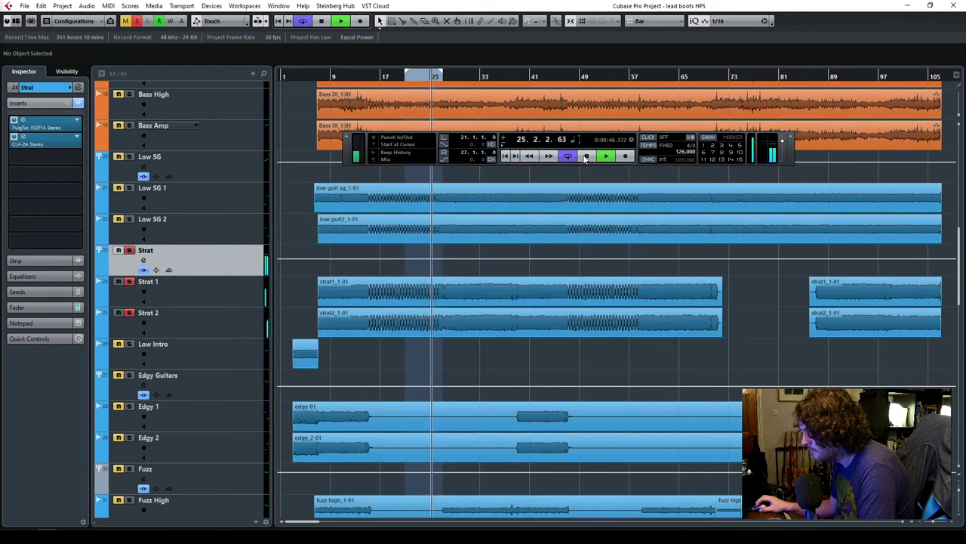
left_click(586, 157)
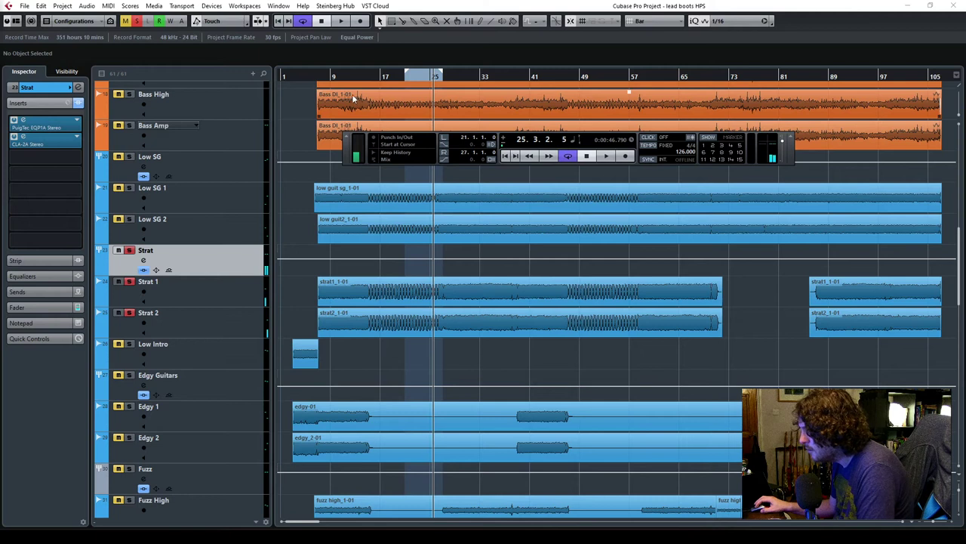
Audition the soloed Strat guitars from bar 8 and from around bar 16.
left_click(325, 78)
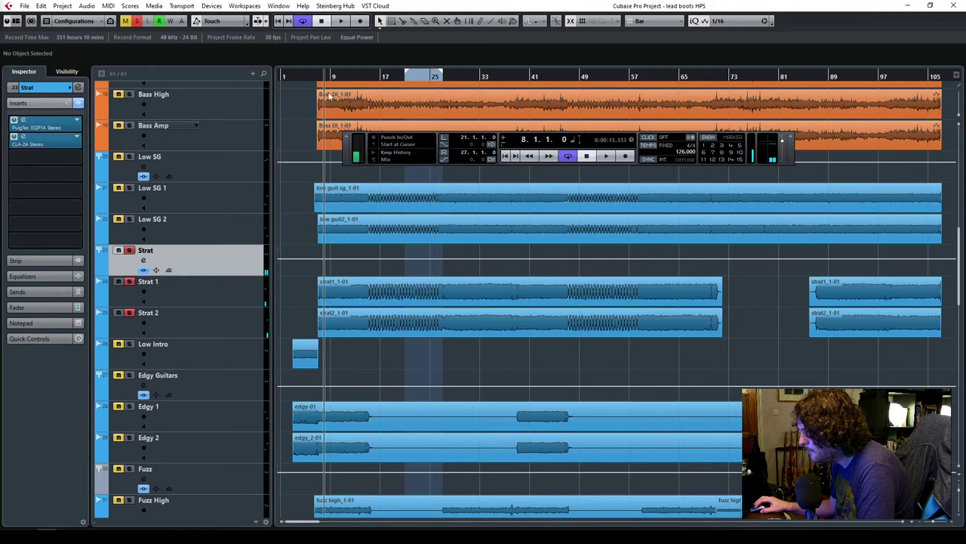
left_click(212, 290)
left_click(218, 269)
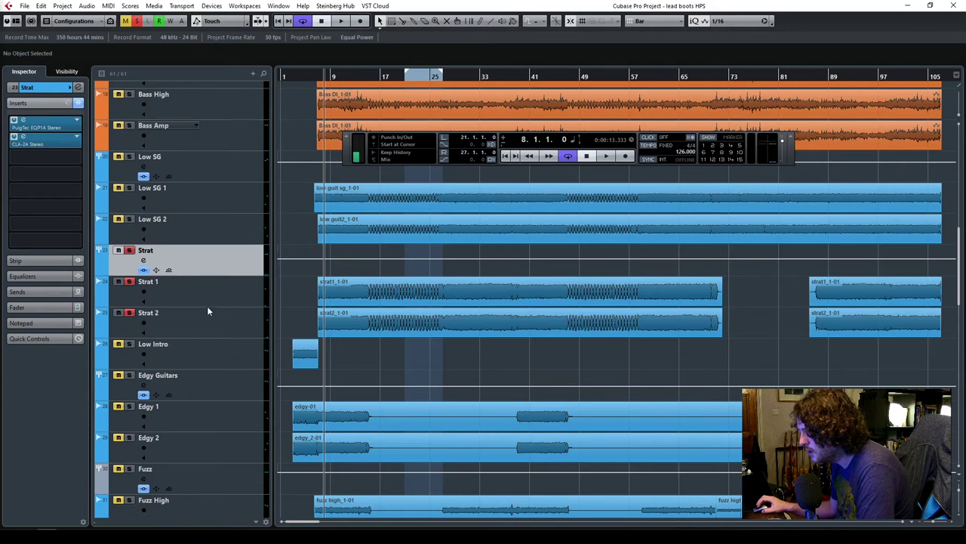
left_click(213, 296)
left_click(223, 314)
left_click(225, 285)
left_click(226, 256)
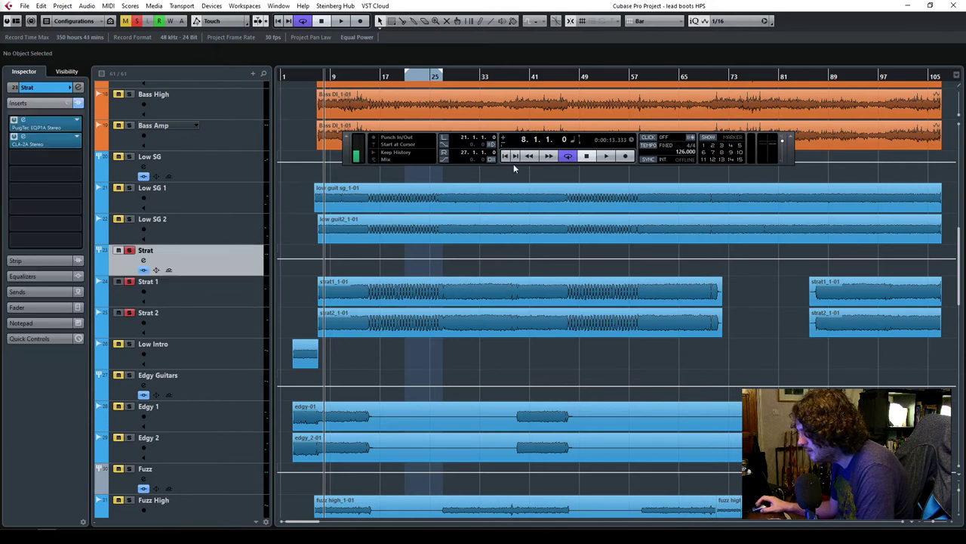
left_click(606, 157)
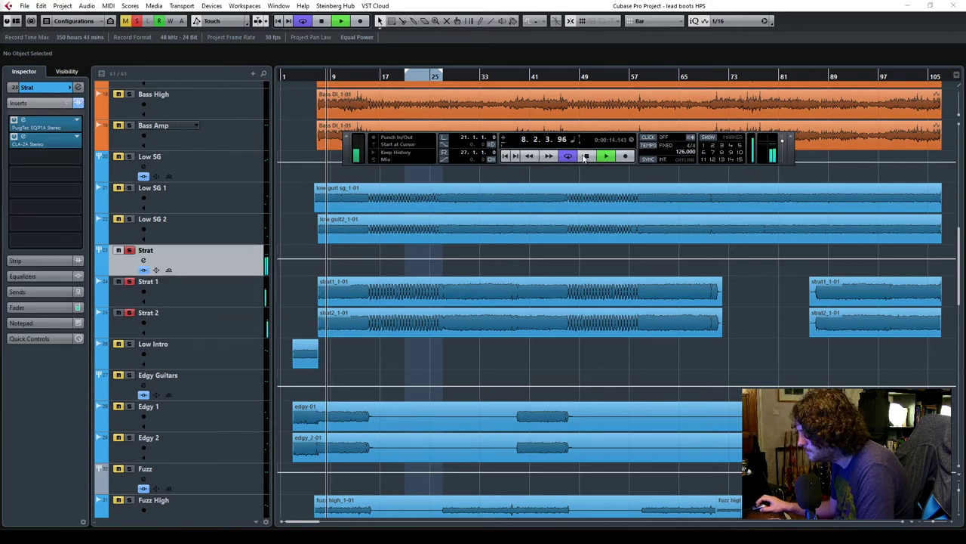
left_click(587, 157)
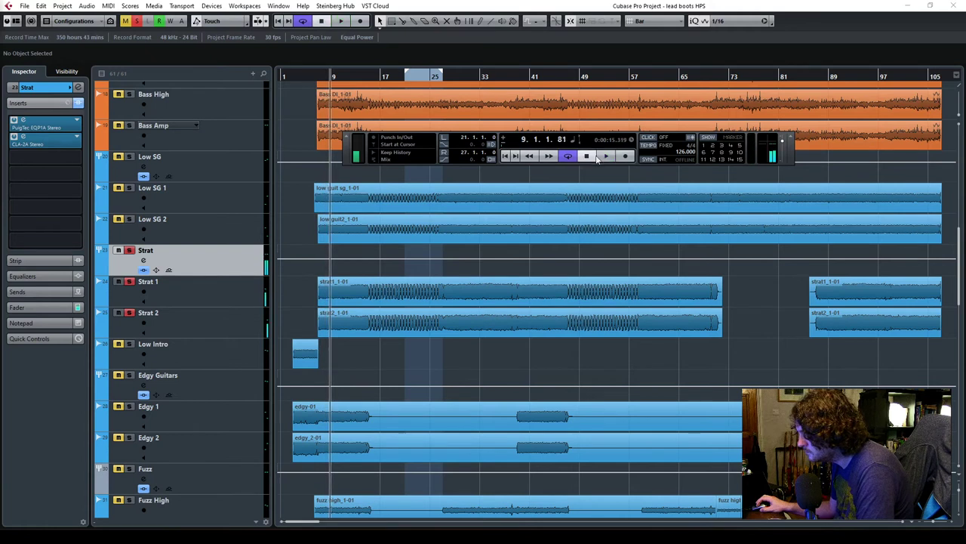
left_click(604, 157)
left_click(376, 80)
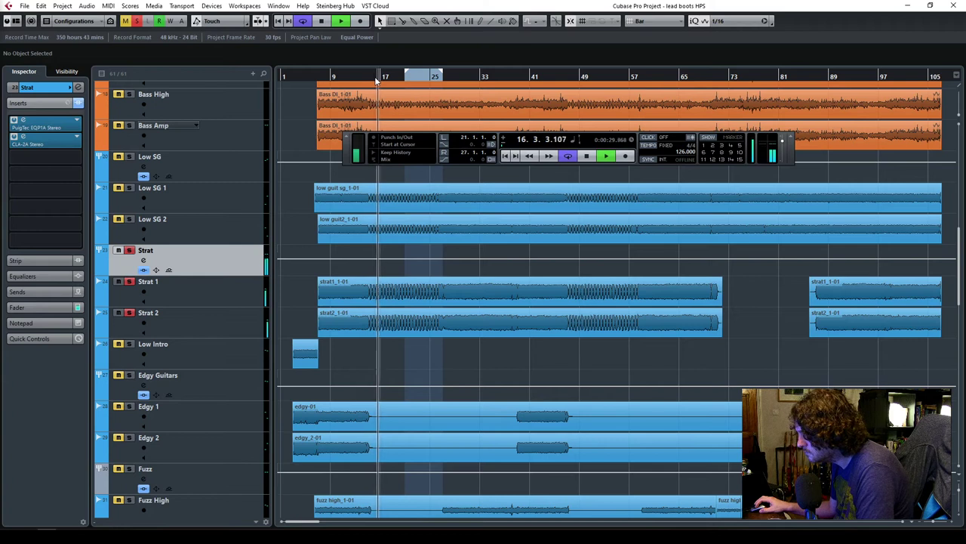
Move Strat's CLA-2A to the third insert slot and add TR5 Sunset Sound Studio Reverb in the second.
mouse_move(61, 140)
left_mouse_down()
mouse_move(59, 165)
mouse_move(65, 157)
left_mouse_up()
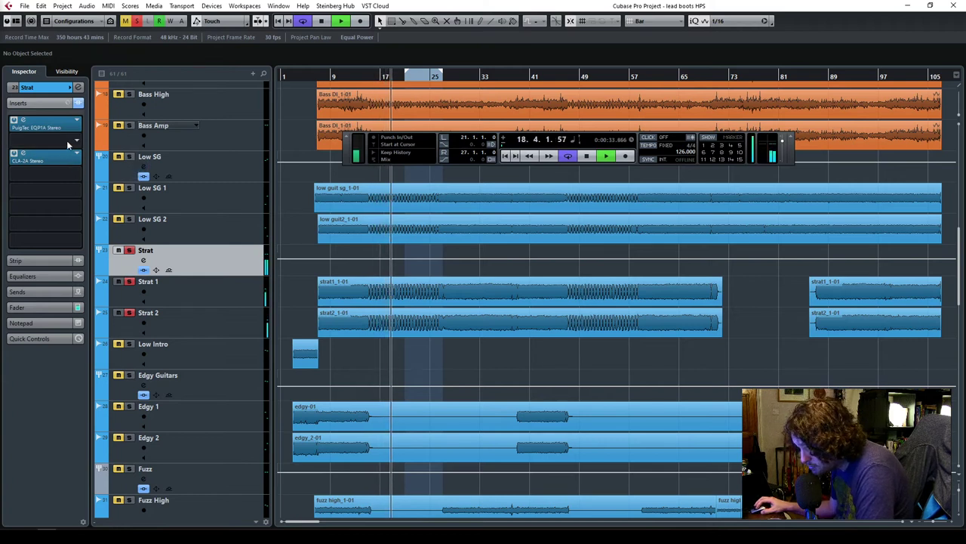
left_click(66, 142)
type("sunset")
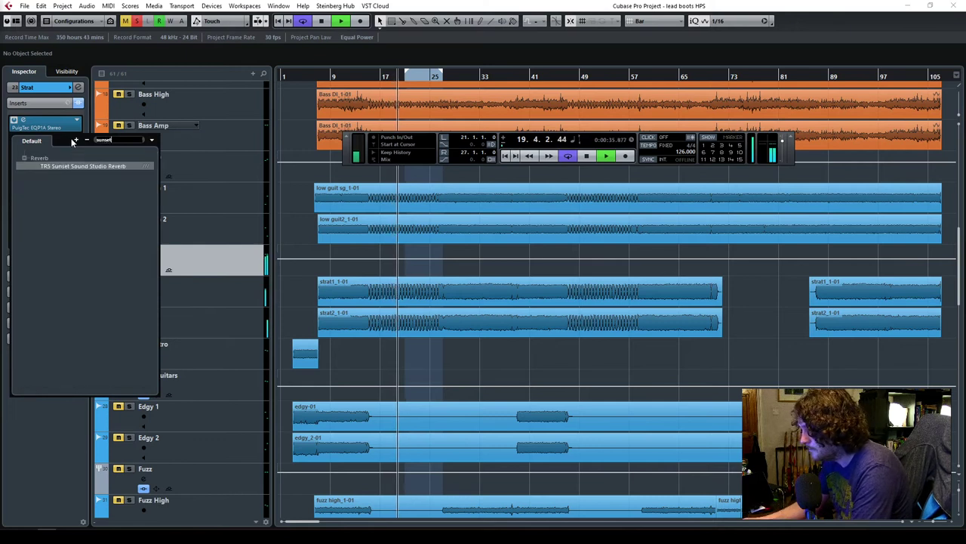
left_click(85, 166)
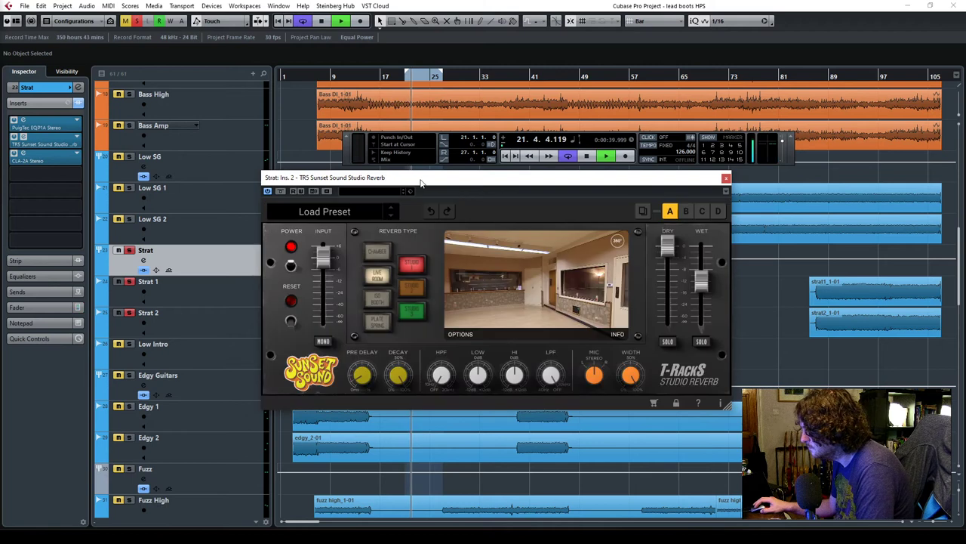
Set the Strat reverb to the Studio 2 live room and raise its high-pass filter slightly.
left_click_drag(423, 184, 457, 192)
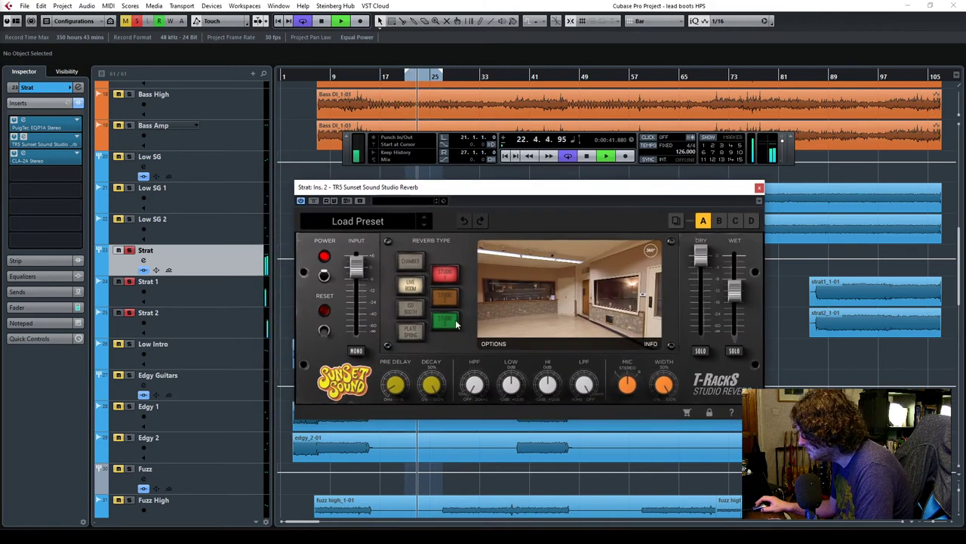
left_click(444, 299)
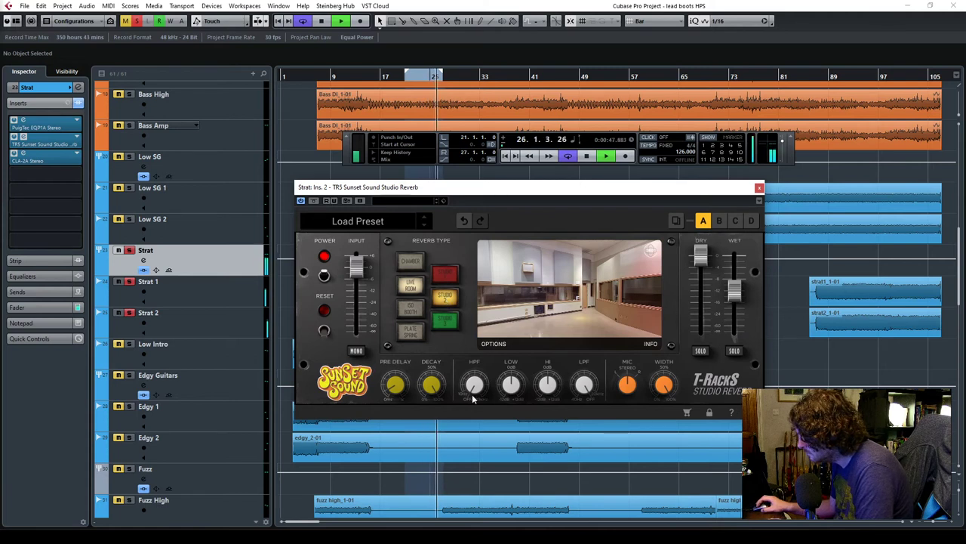
left_click_drag(474, 389, 467, 337)
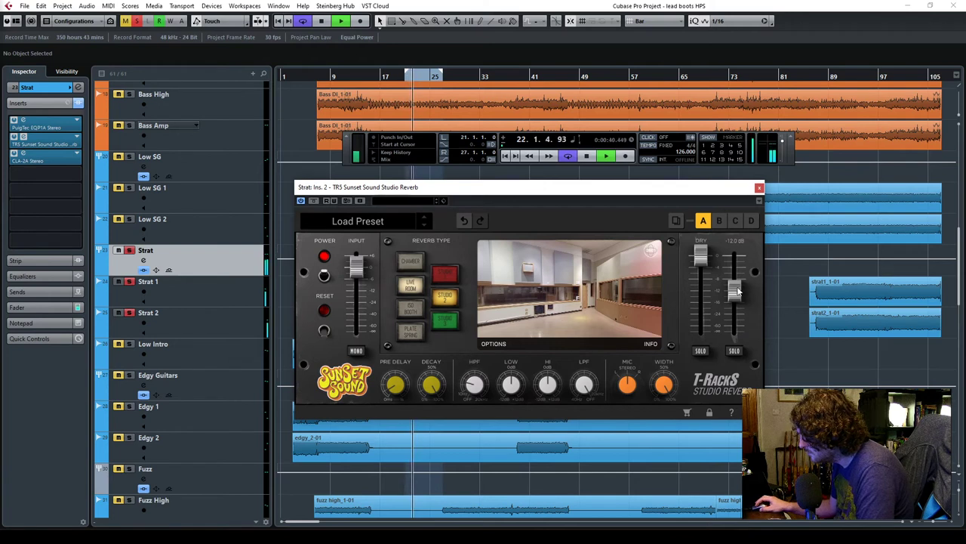
Set the Strat reverb's wet level by ear to about -12.8 dB, compare Studio 3 with Studio 2, keep Studio 2 and close it.
left_click_drag(733, 289, 743, 384)
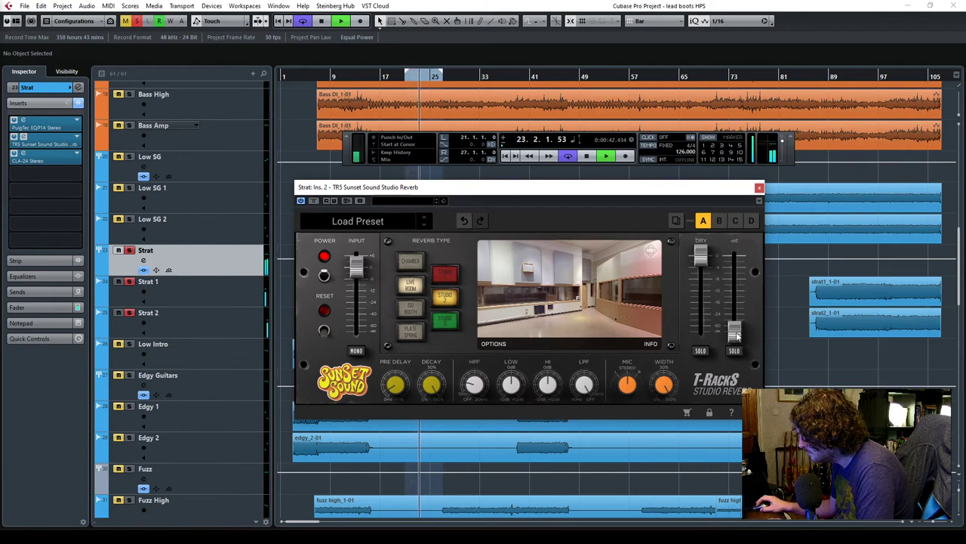
left_click_drag(737, 338, 733, 282)
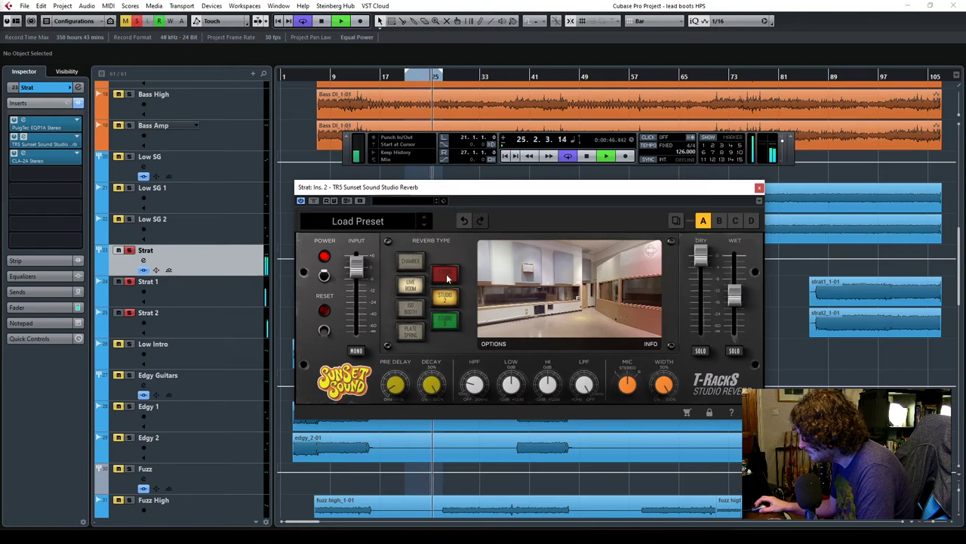
left_click(446, 320)
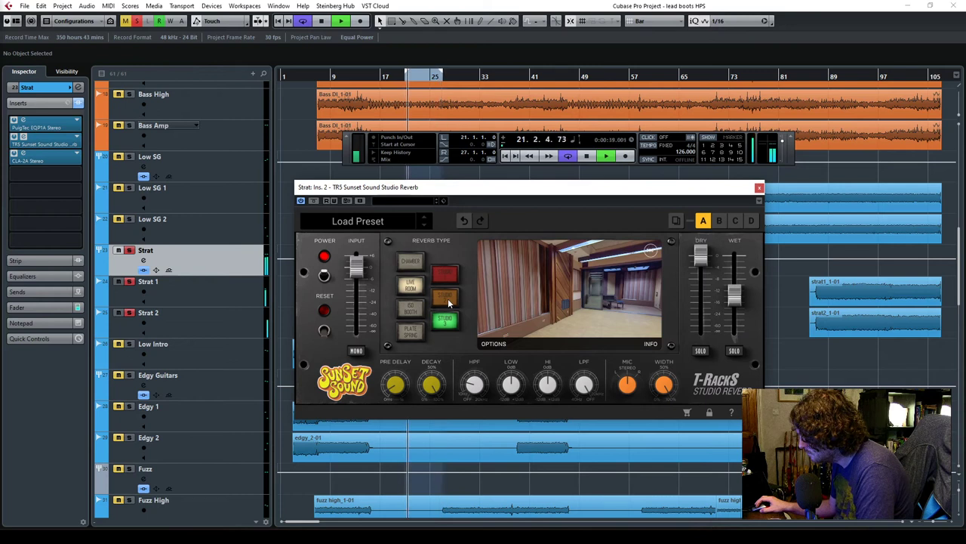
left_click(448, 298)
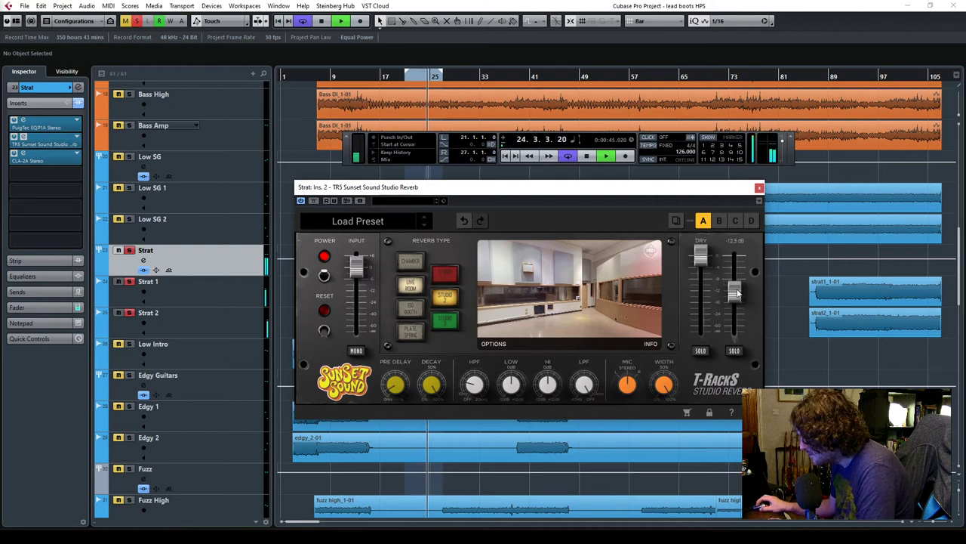
left_click(761, 188)
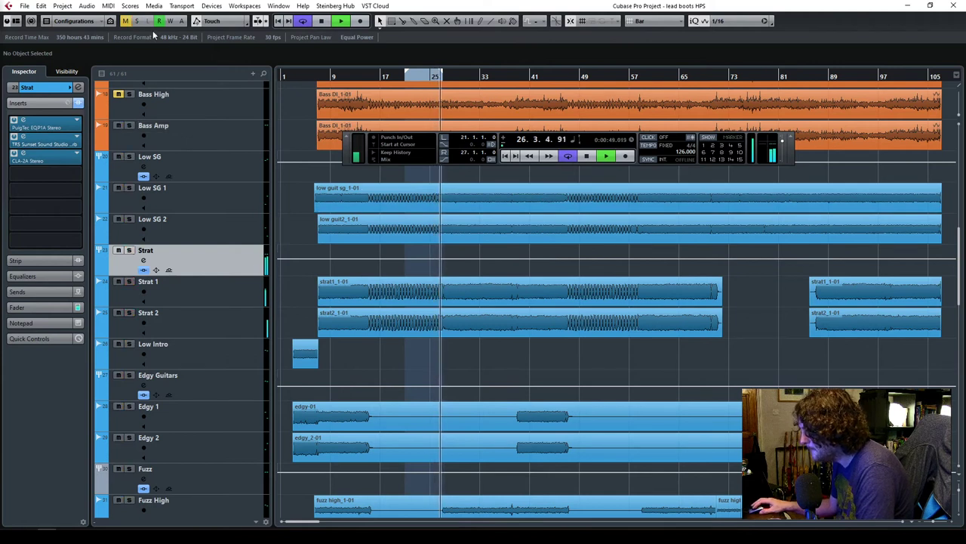
Turn off cycle playback, audition the full unsoloed mix, and return the playhead to bar 3.
left_click(567, 155)
left_click(548, 196)
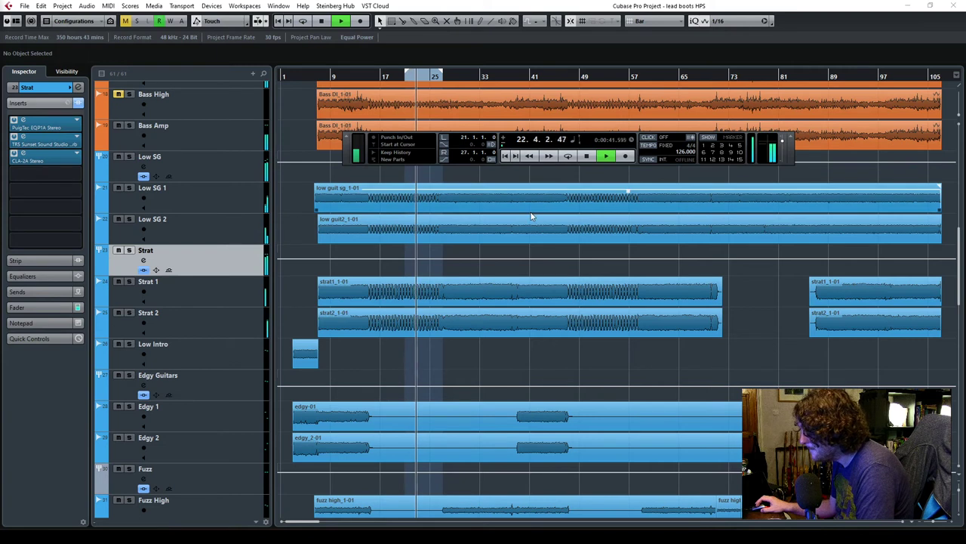
left_click(302, 173)
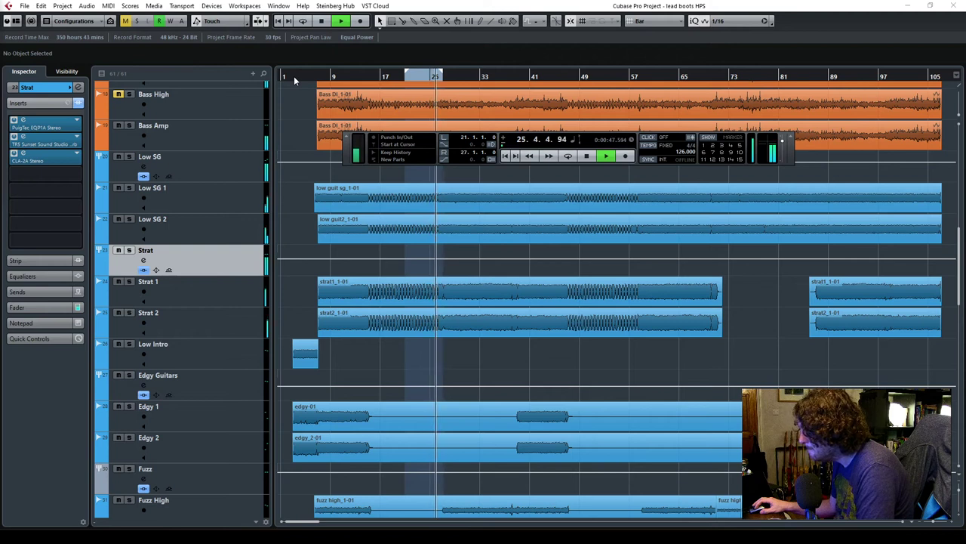
left_click(587, 155)
left_click(345, 97)
left_click(294, 234)
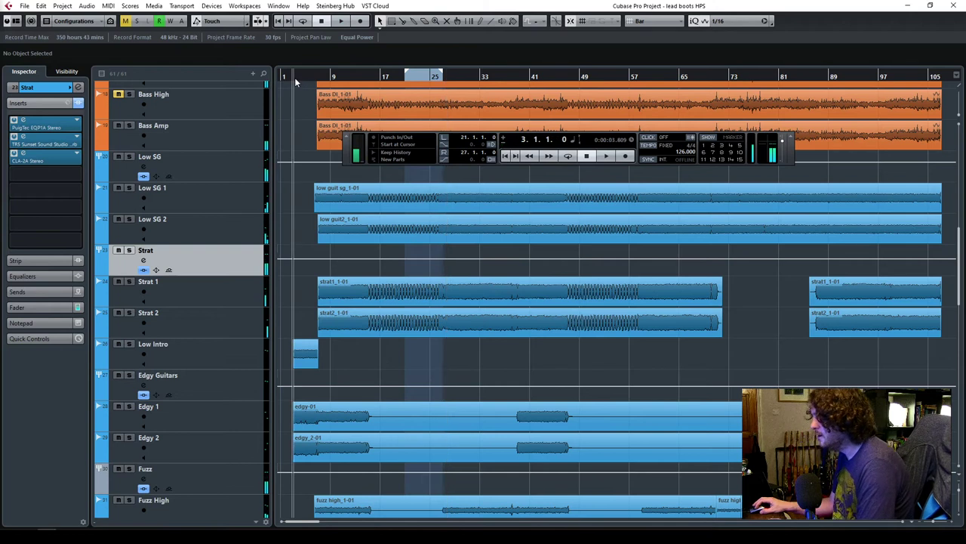
Reopen the Strat group's Sunset Sound reverb, lower its wet level to about -14.4 dB and close it.
left_click(37, 144)
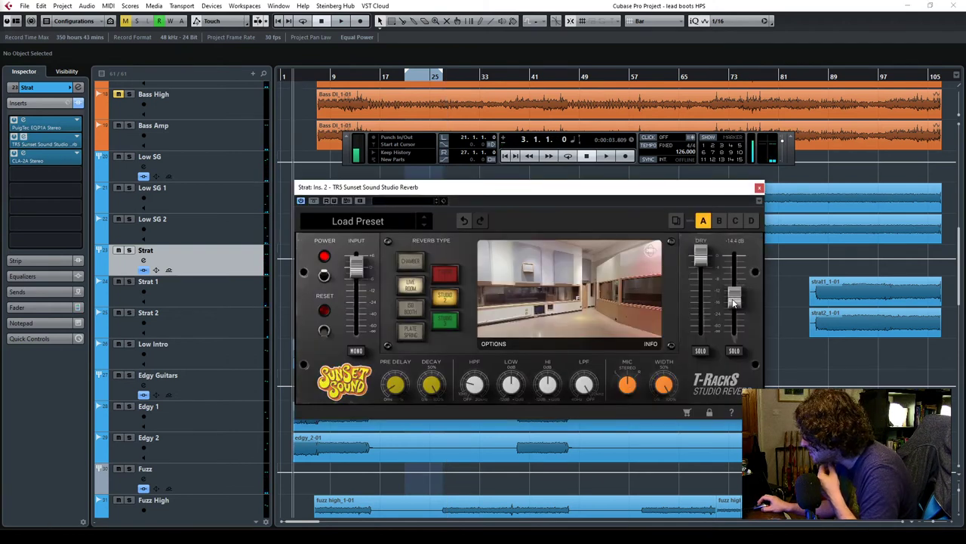
left_click(759, 188)
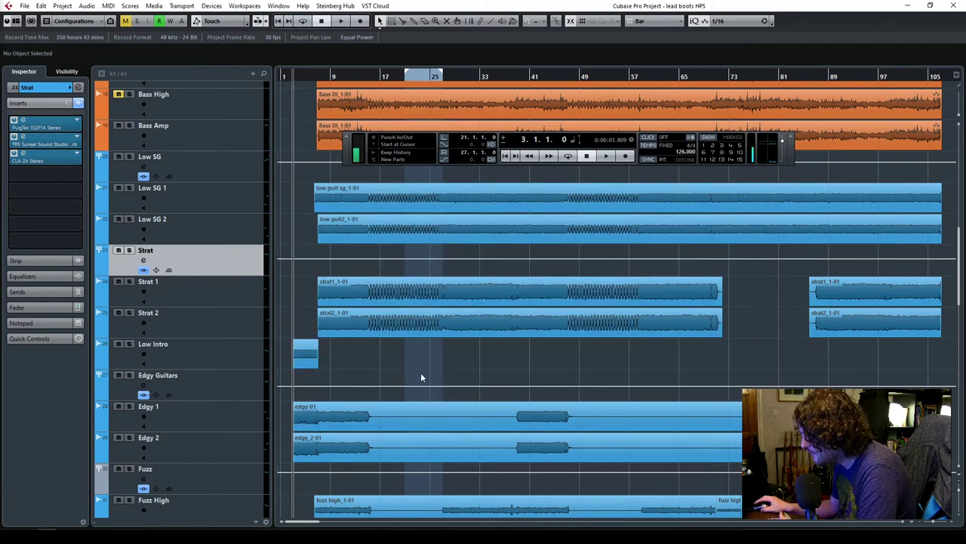
Solo the Edgy Guitars group, play it briefly from bar 3, and select its group track.
scroll(422, 375, "down", 8)
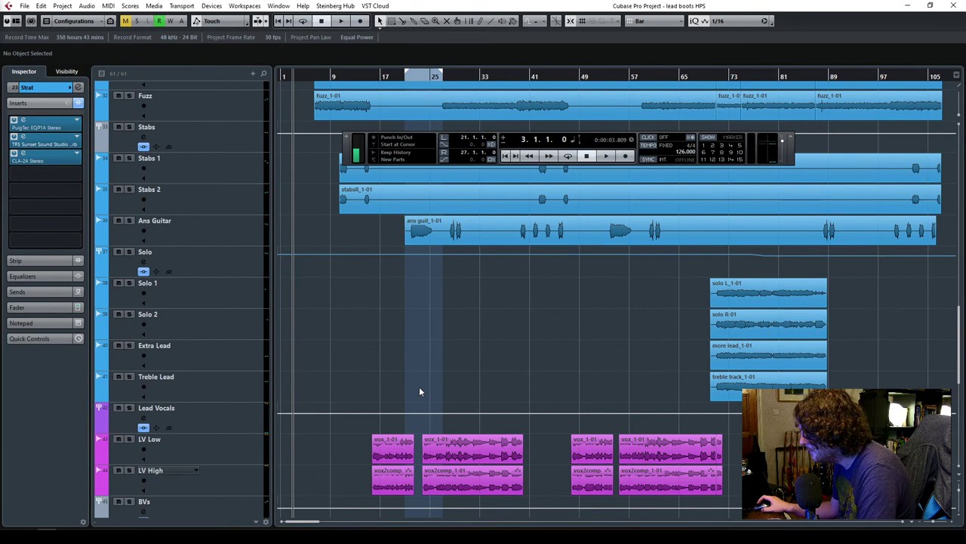
scroll(419, 387, "up", 4)
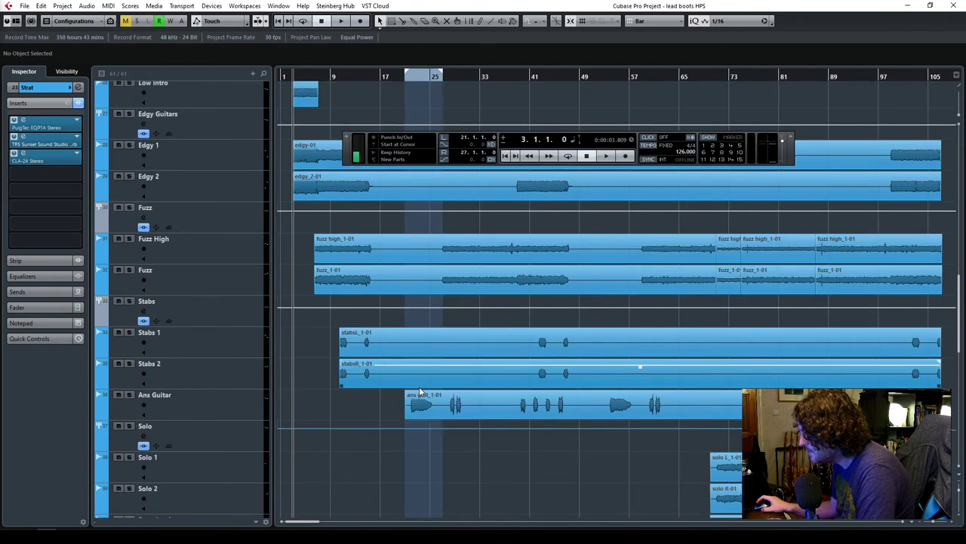
scroll(419, 388, "up", 2)
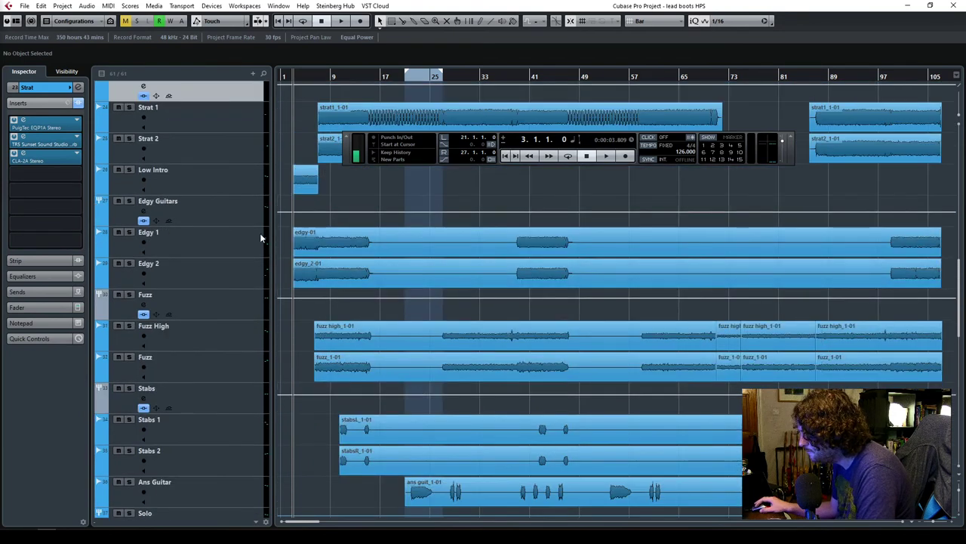
left_click(129, 202)
key("space")
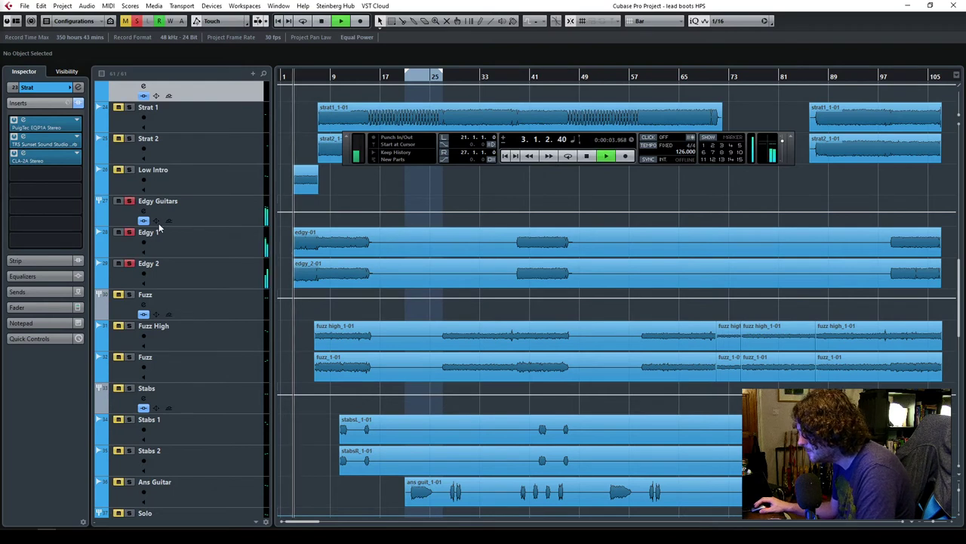
key("space")
left_click(225, 209)
Move the Edgy Guitars CLA-2A to the fourth insert slot and add TR5 Sunset Sound Studio Reverb in the second.
left_click_drag(61, 140, 64, 175)
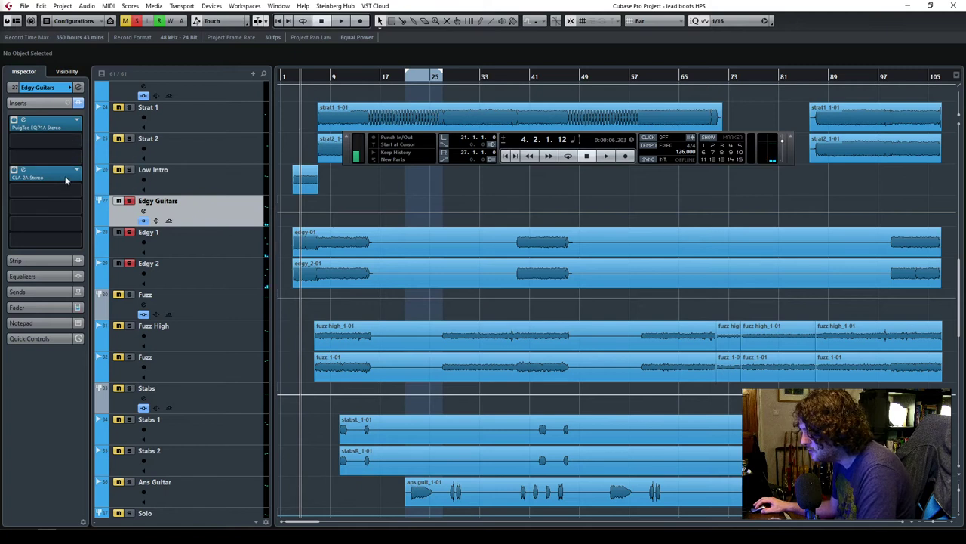
left_click(68, 141)
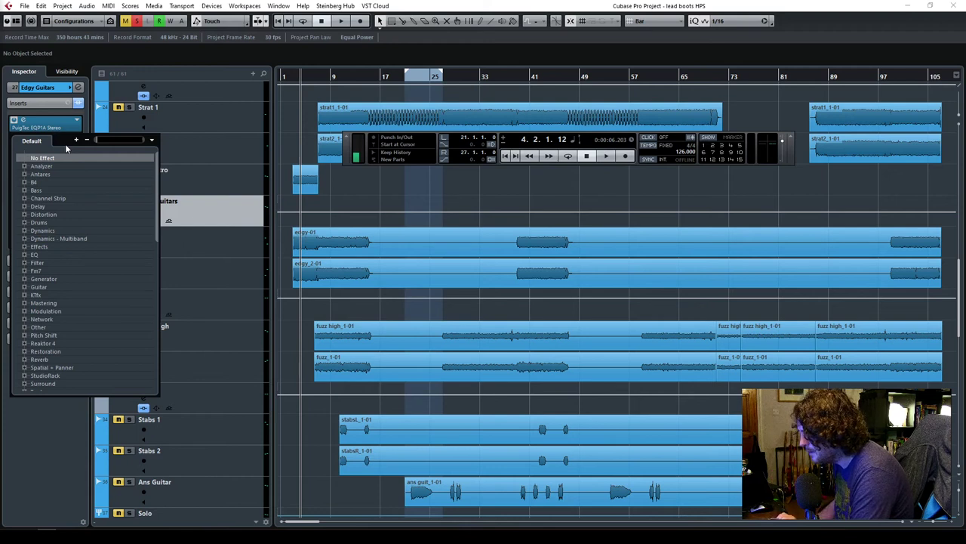
type("sunse")
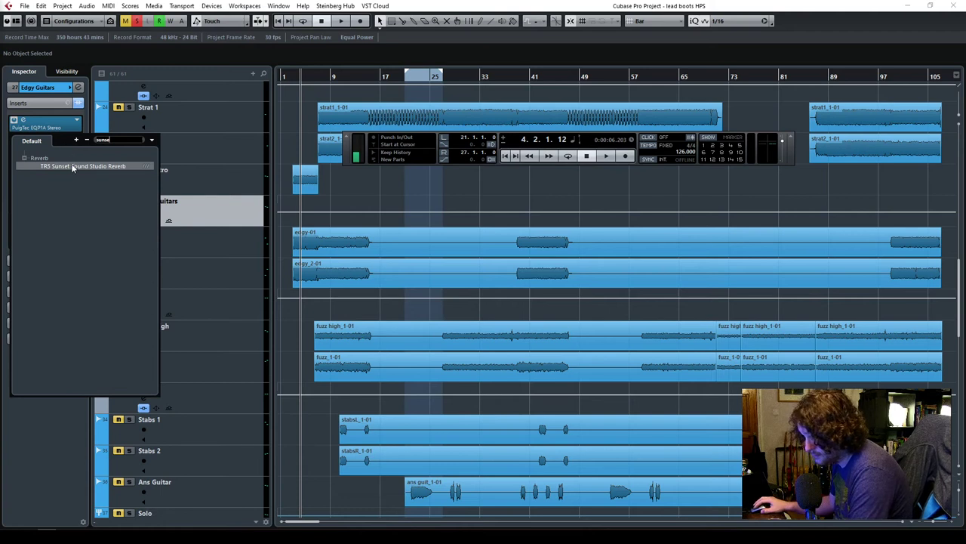
left_click(74, 167)
Set the Edgy Guitars reverb to Studio 2 with a wet level of about -11 dB and a 38 ms pre-delay.
left_click_drag(398, 120, 604, 185)
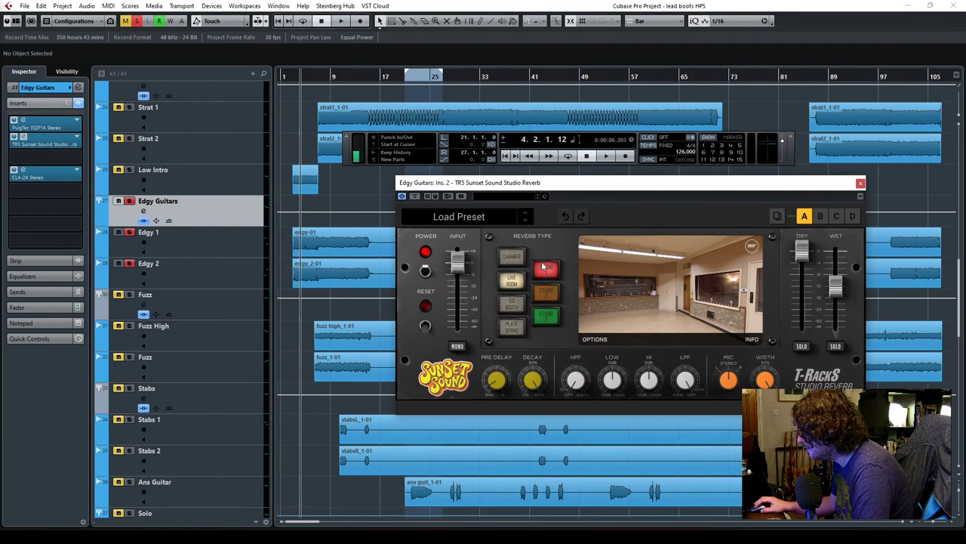
left_click(547, 294)
left_click_drag(834, 304, 836, 284)
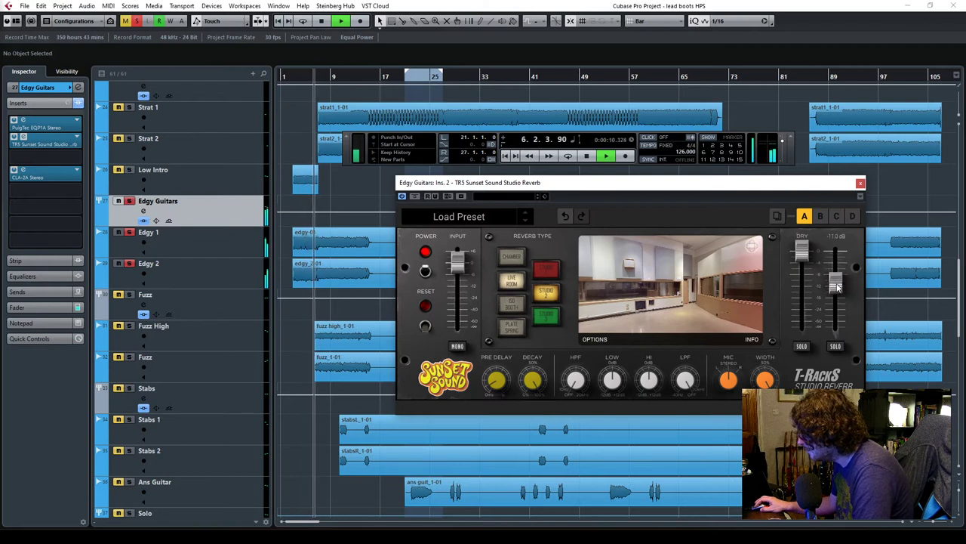
mouse_move(499, 386)
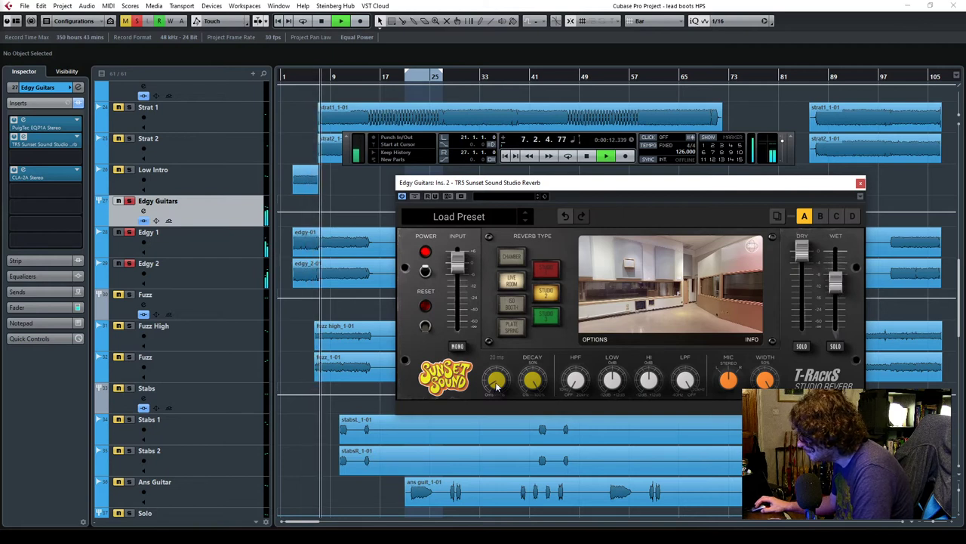
scroll(497, 378, "up", 2)
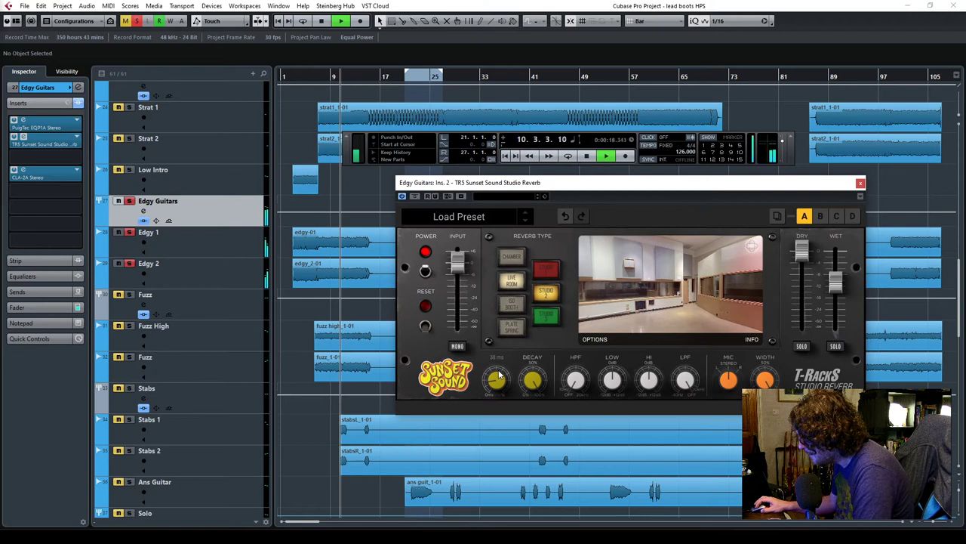
Replay the soloed Edgy Guitars from bar 3 and nudge the reverb's wet level slightly upward.
key("space")
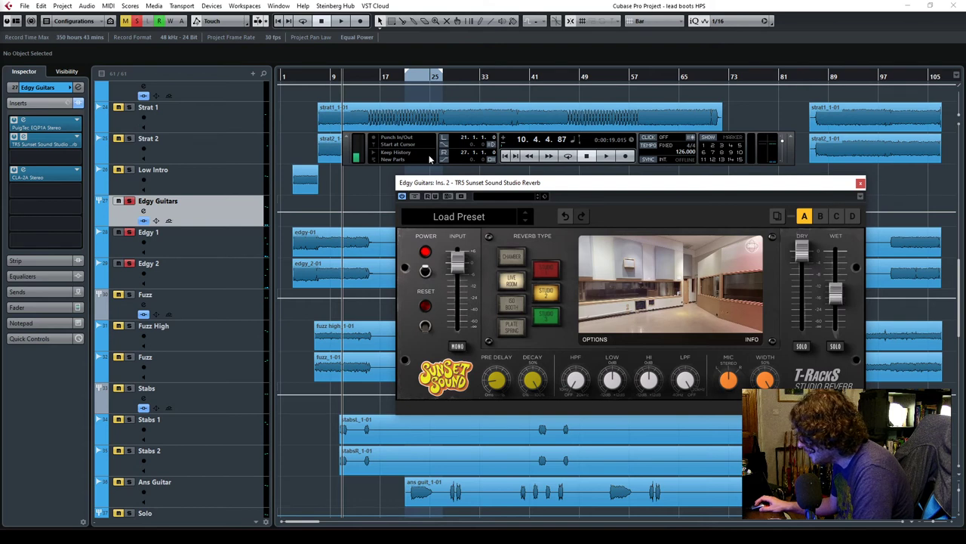
key("space")
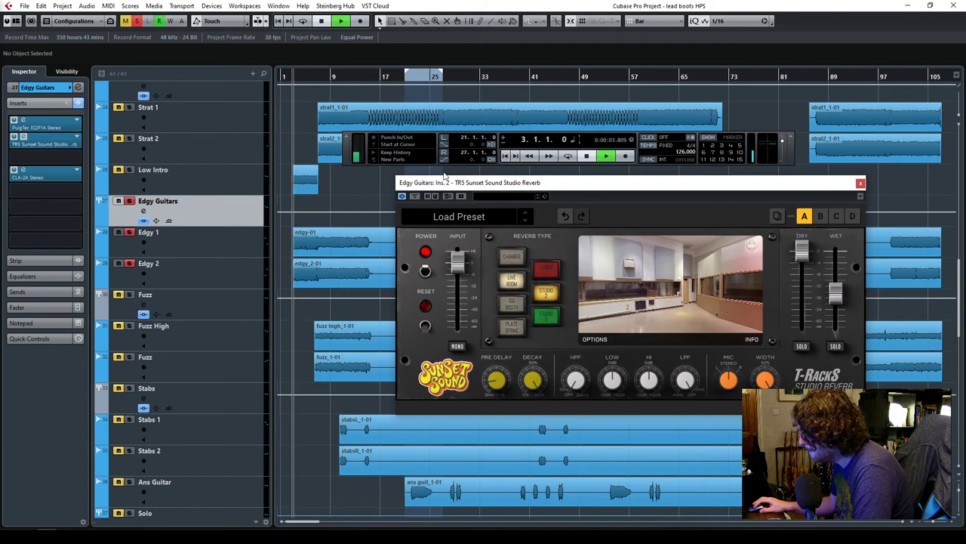
left_click_drag(835, 293, 834, 286)
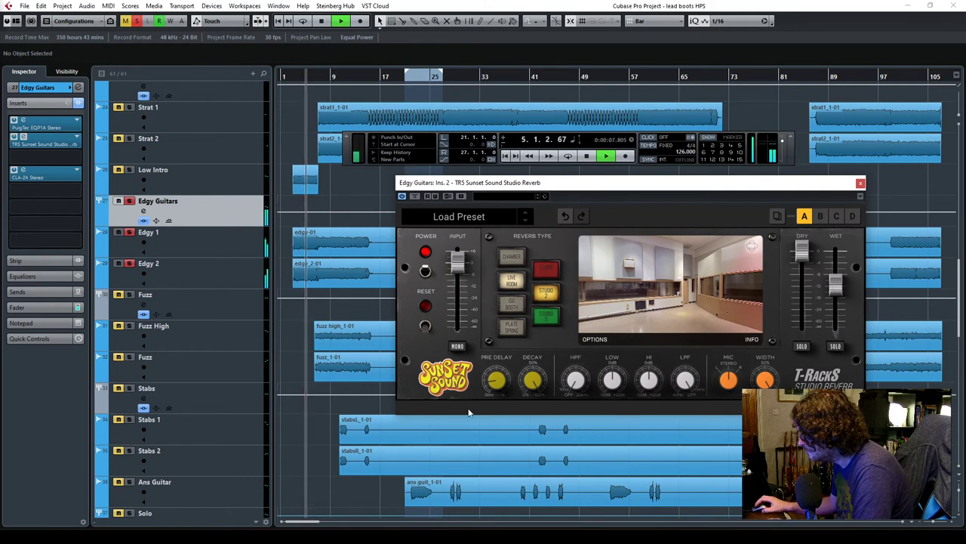
Compare the soloed Strat group with the Edgy Guitars, audition the full mix unsoloed, stop playback and close the reverb.
scroll(313, 389, "up", 5)
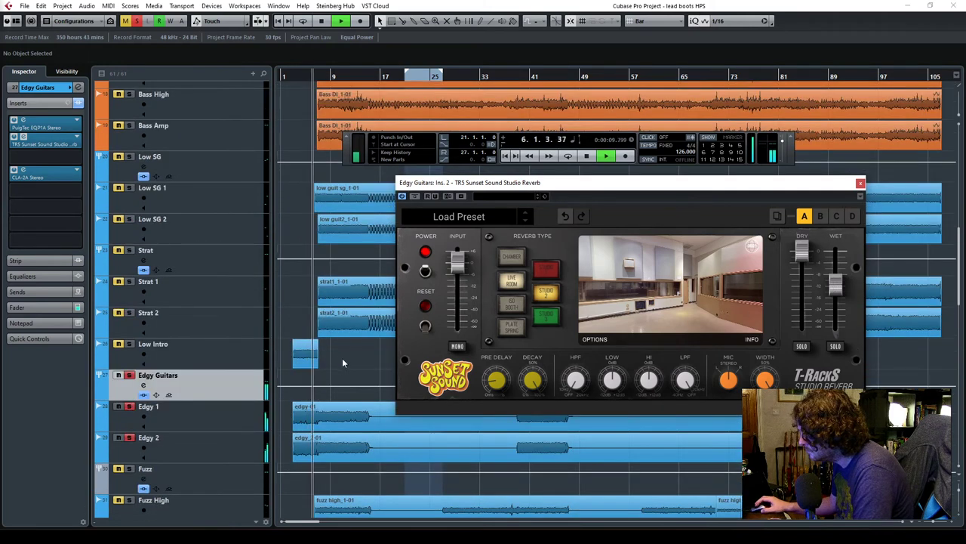
left_click(129, 250)
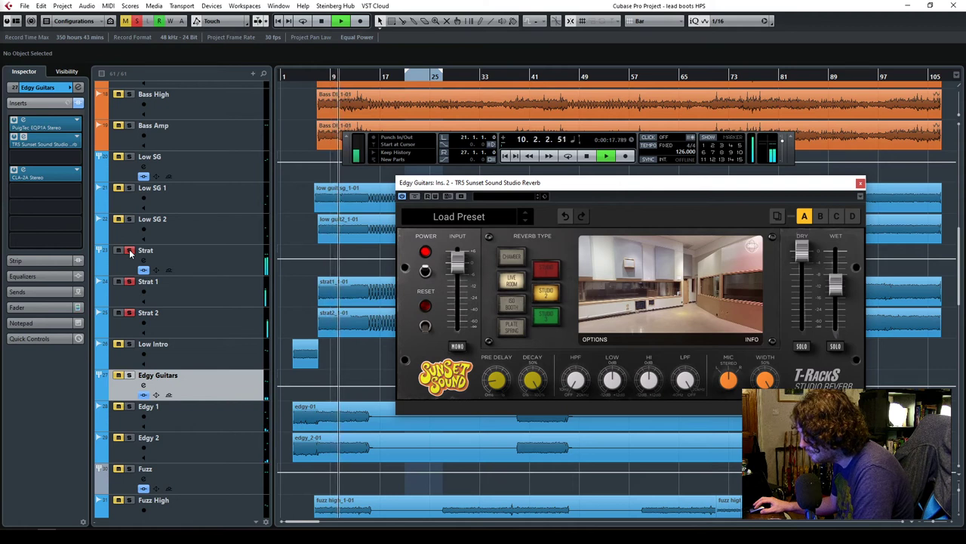
left_click(129, 251)
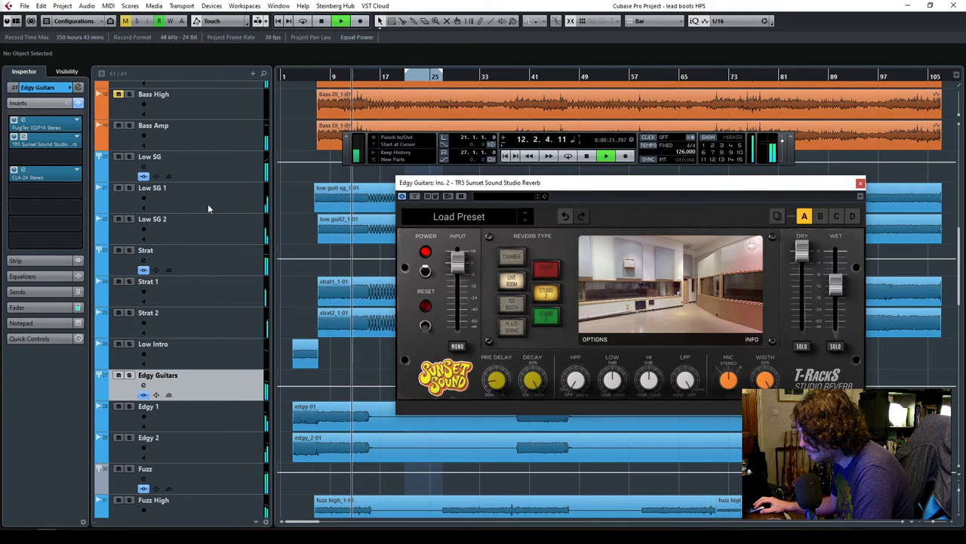
left_click(587, 156)
left_click(861, 183)
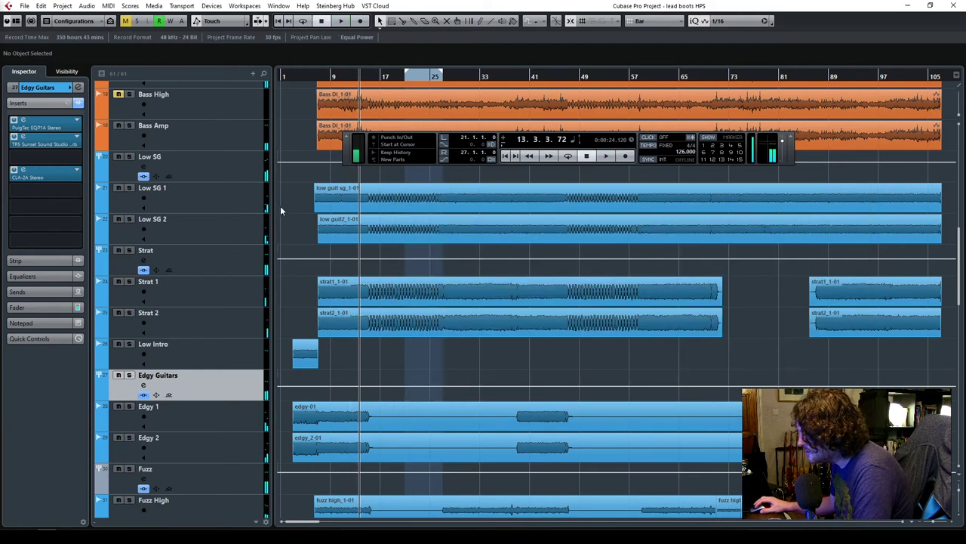
Select the Strat 1 and 2 clips and the Edgy 1 and 2 clips in turn to compare their clip volumes.
left_click_drag(362, 228, 363, 229)
left_click_drag(290, 285, 379, 327)
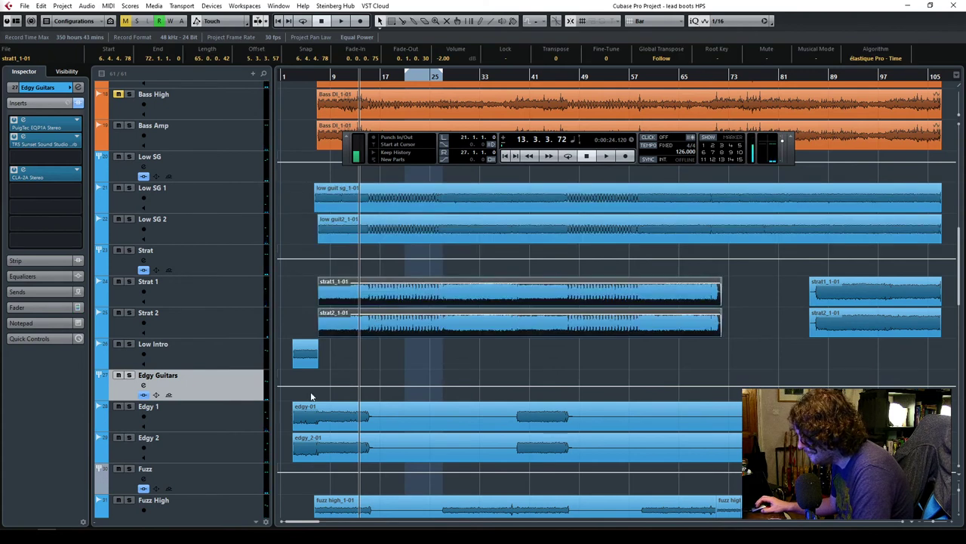
left_click_drag(293, 410, 352, 451)
left_click_drag(311, 285, 344, 316)
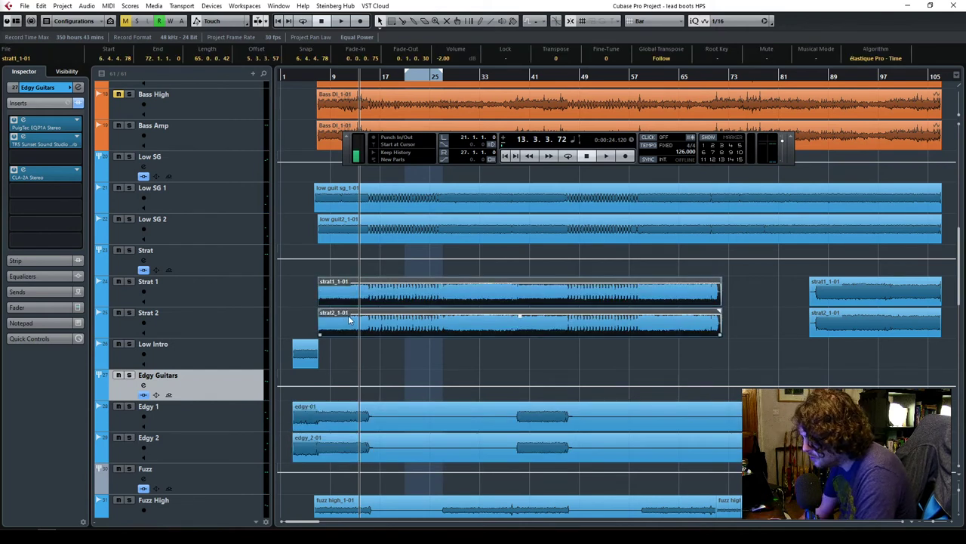
left_click_drag(287, 418, 334, 451)
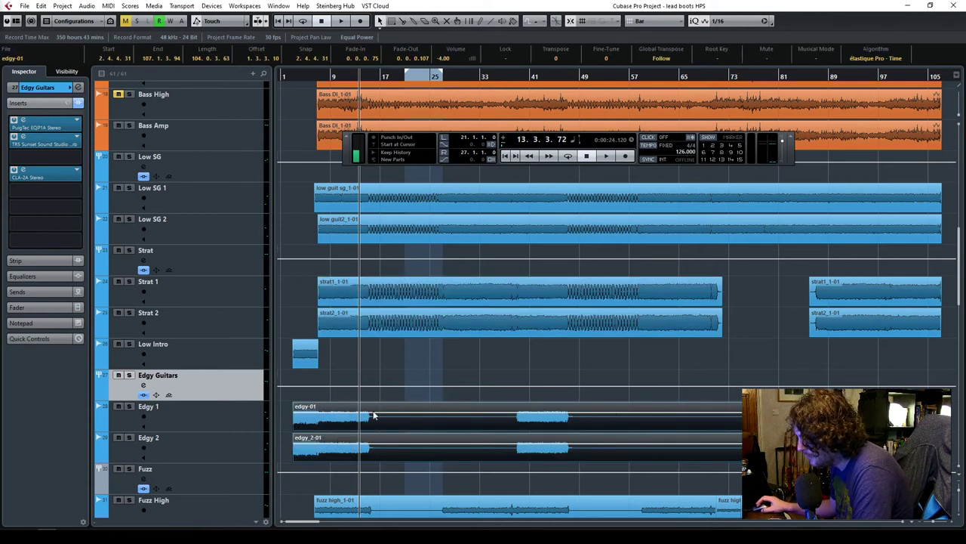
Play the full mix from bar 3 to check the guitars through the intro, stopping at about bar 12.
left_click(298, 76)
key("space")
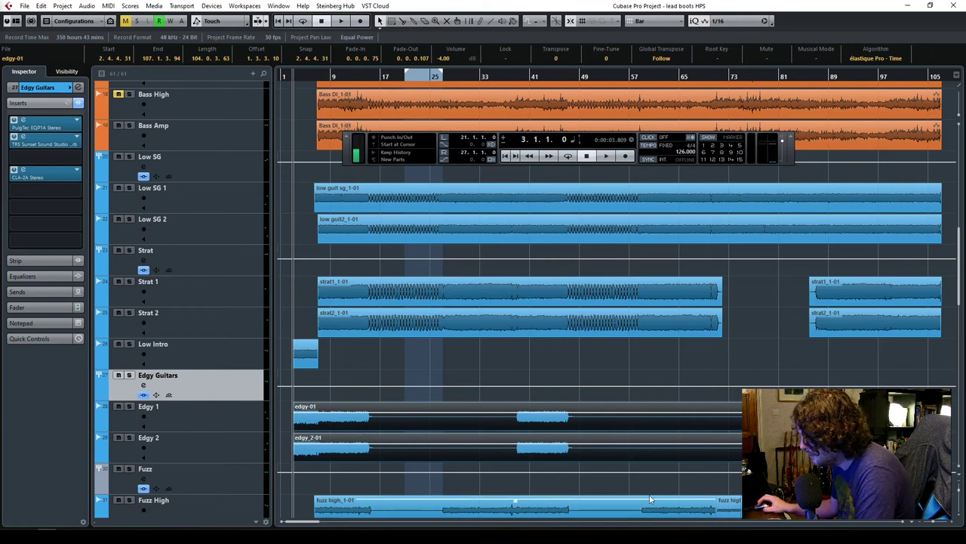
key("h")
key("h")
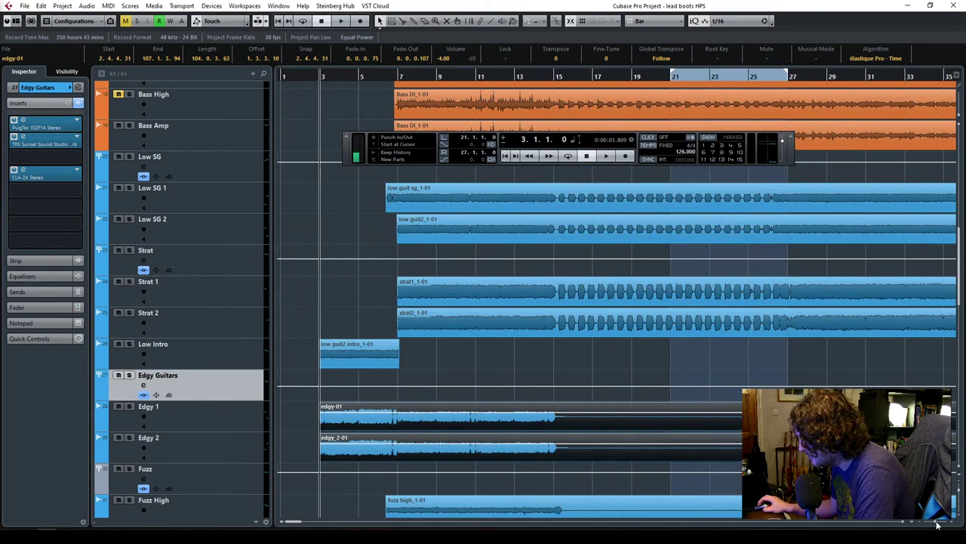
key("space")
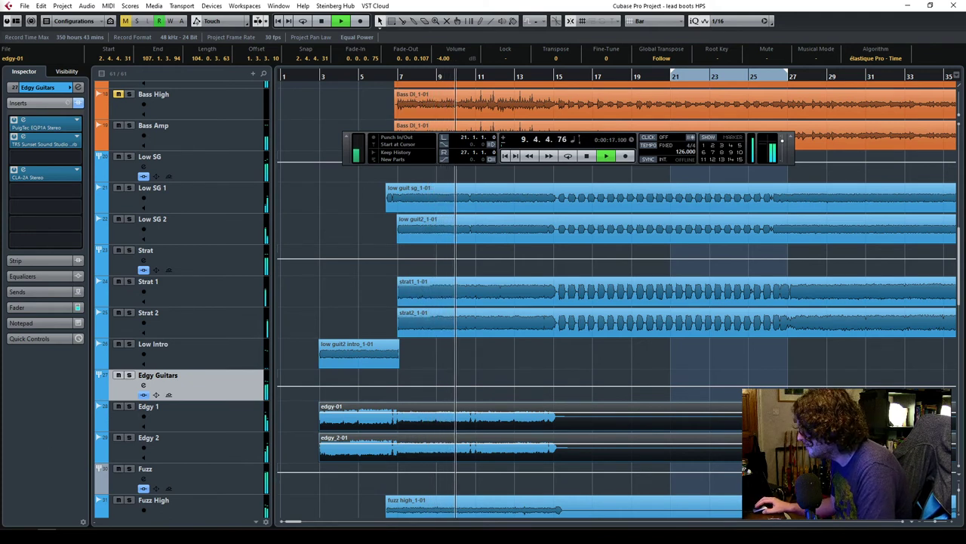
scroll(510, 395, "down", 5)
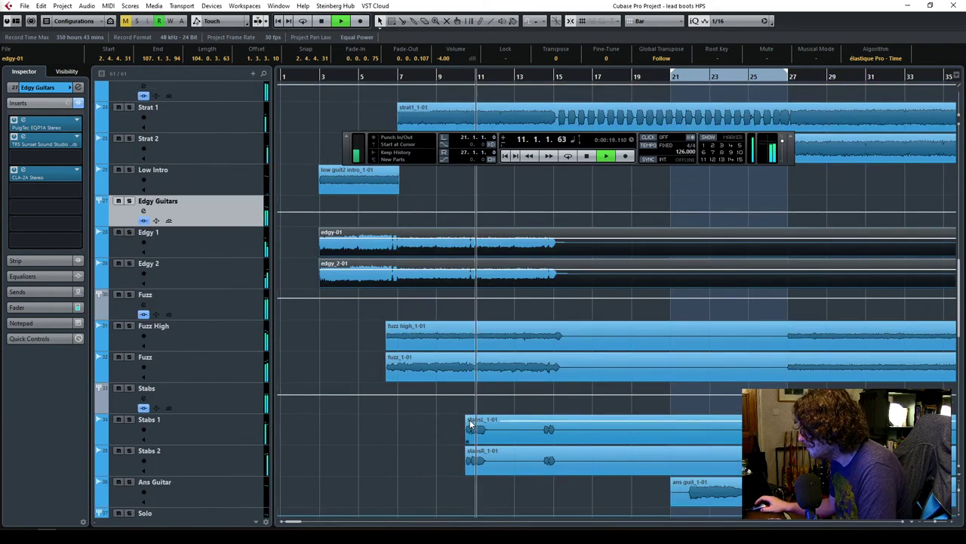
scroll(470, 422, "up", 5)
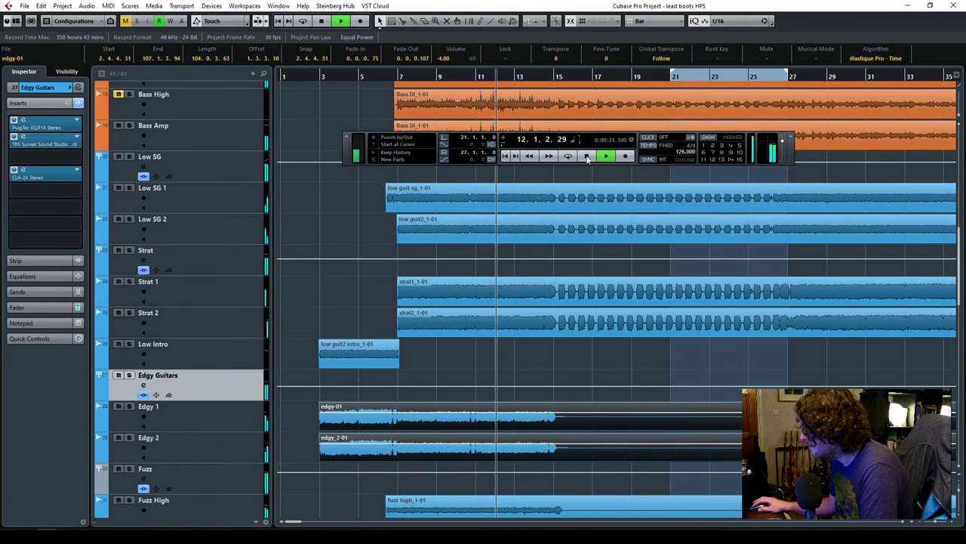
key("space")
Trim the start of the Low SG 1 clip to bar 7 and give the Low SG 2 clip a short fade-in.
left_click(404, 205)
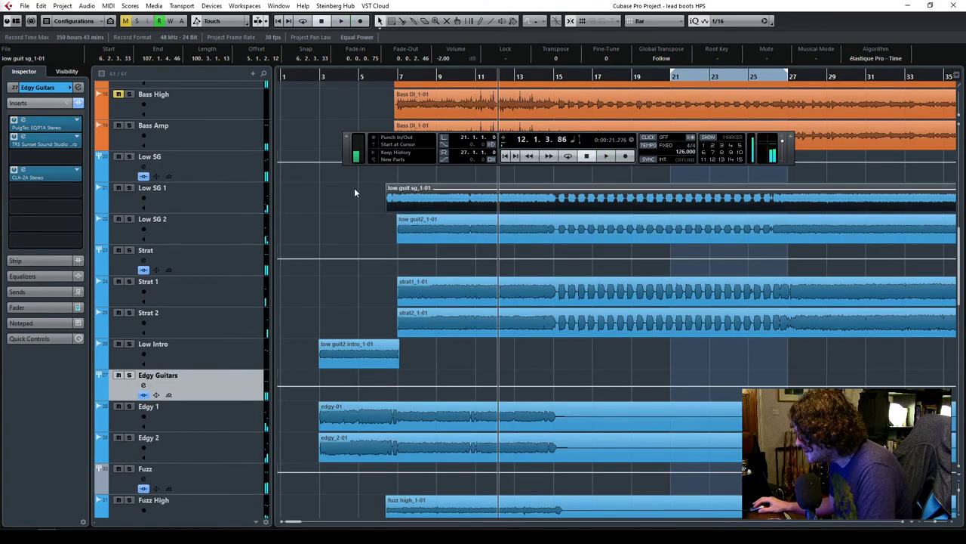
left_click_drag(388, 210, 401, 185)
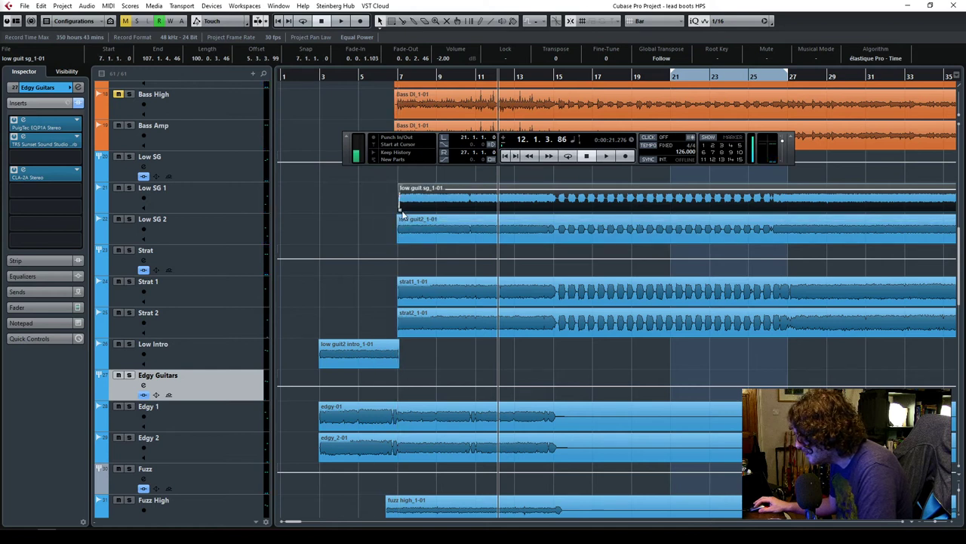
left_click(401, 220)
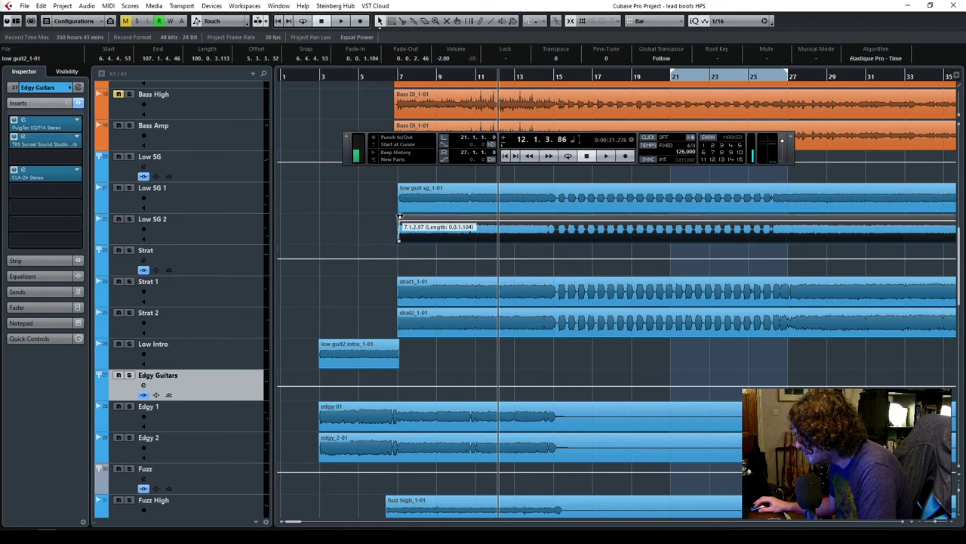
Replay the mix from bar 5 and set the Edgy Guitars reverb's wet level to about -12.4 dB.
left_click(364, 73)
key("space")
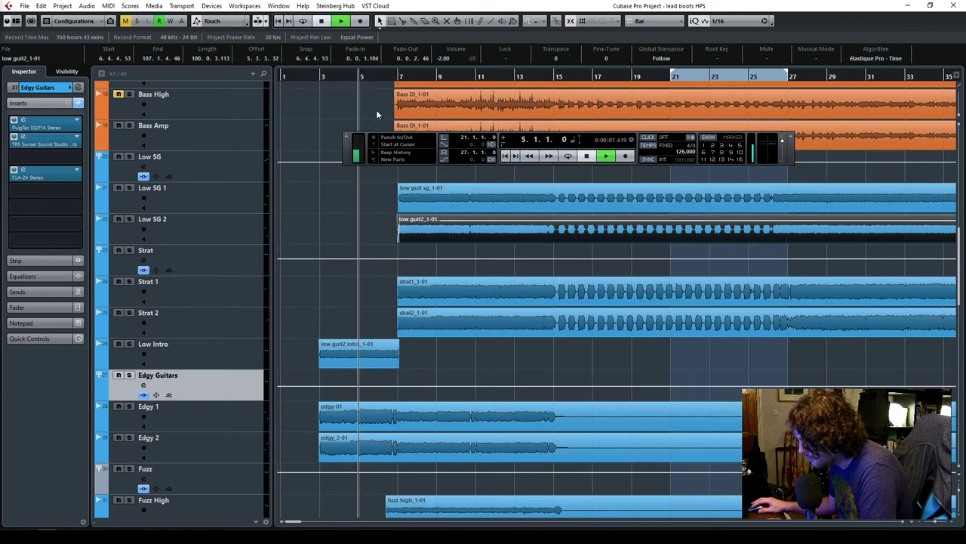
scroll(461, 447, "down", 5)
scroll(462, 446, "up", 5)
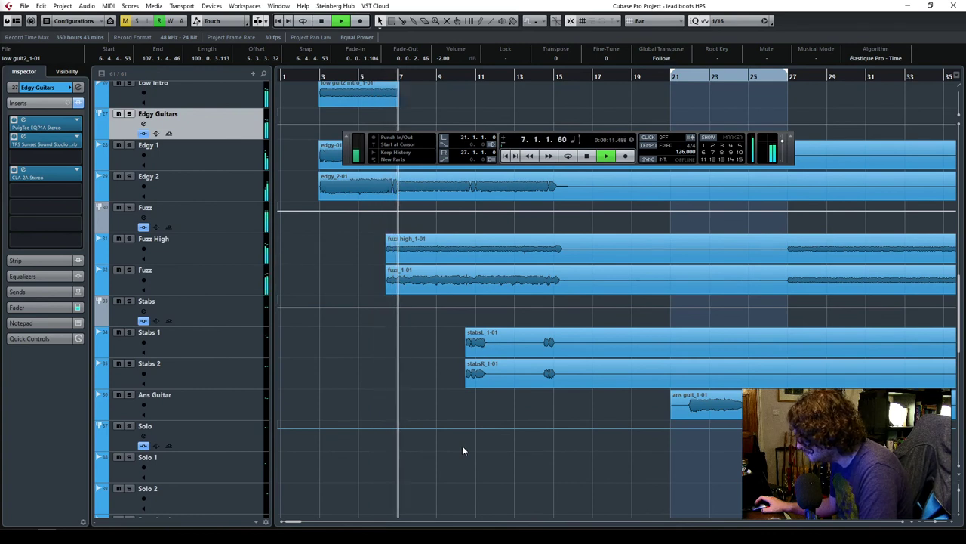
scroll(384, 452, "up", 6)
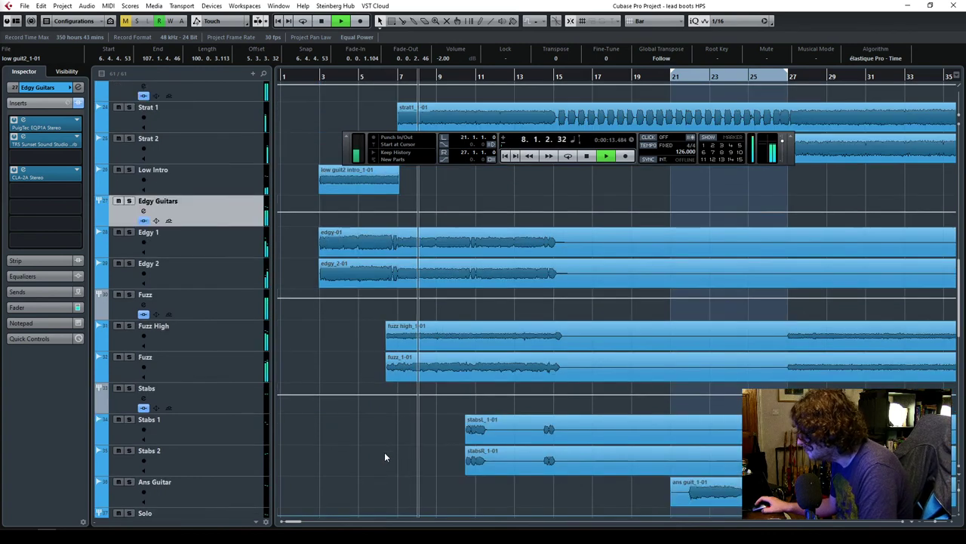
scroll(385, 451, "up", 3)
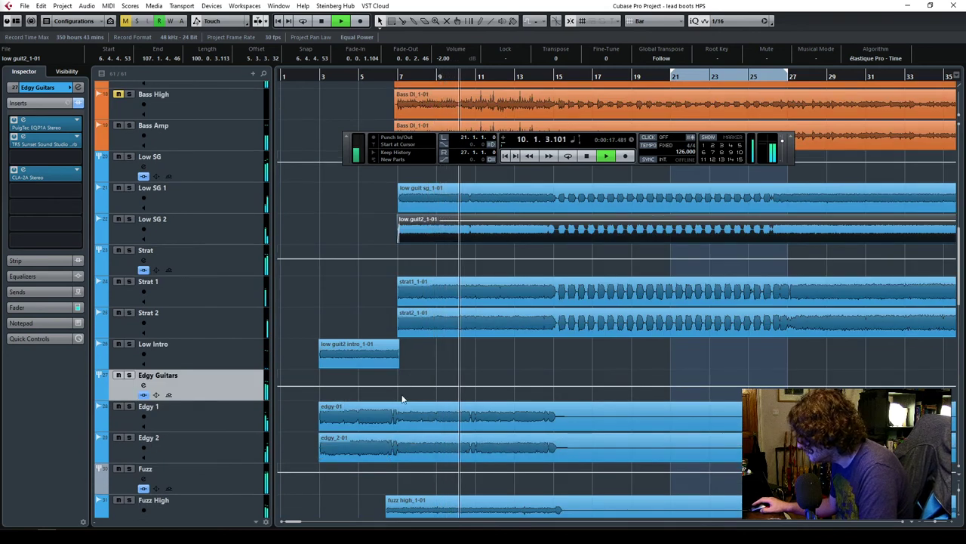
left_click(23, 136)
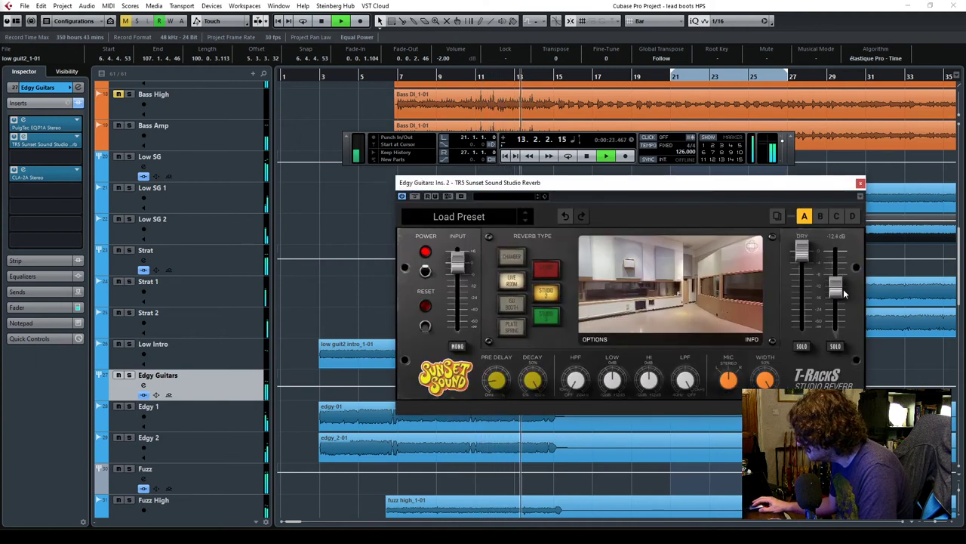
left_click(860, 182)
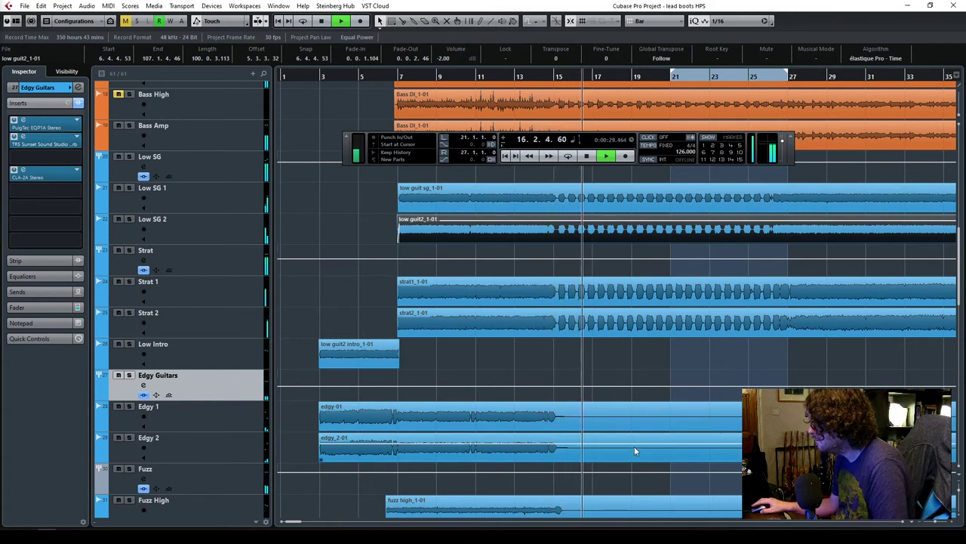
Raise the Ans Guitar track's level to -1.39 dB while its part plays from bar 21.
scroll(634, 446, "down", 5)
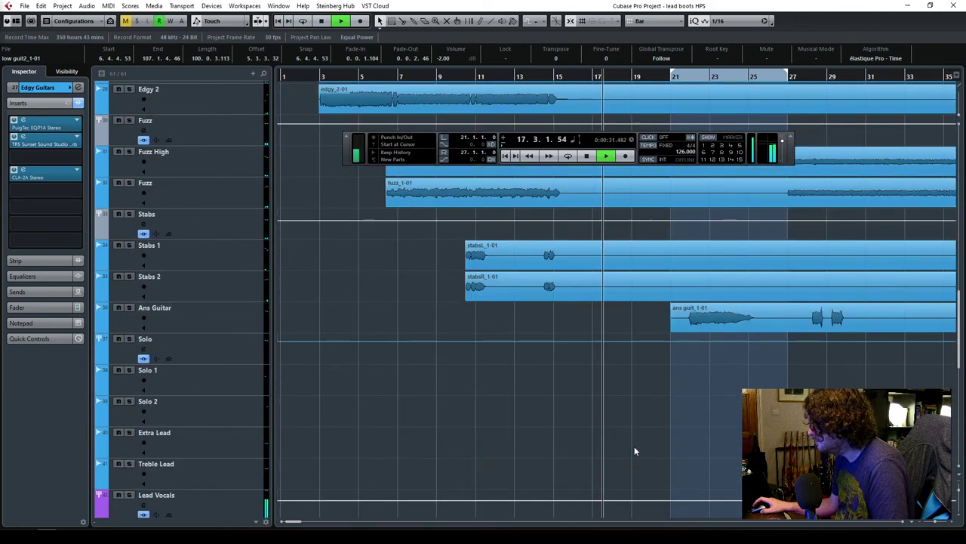
scroll(634, 446, "down", 5)
scroll(635, 446, "up", 5)
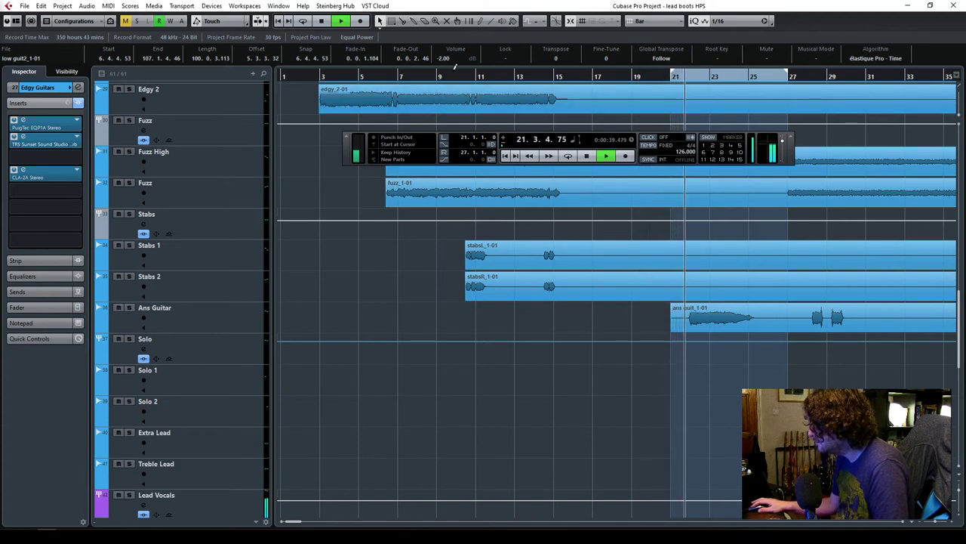
left_click(234, 320)
left_click_drag(28, 302, 28, 299)
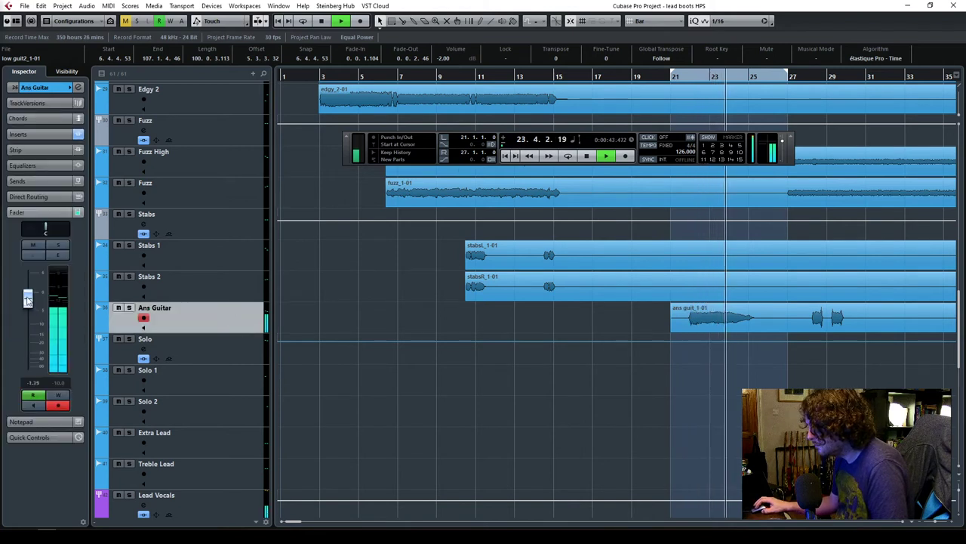
left_click(44, 88)
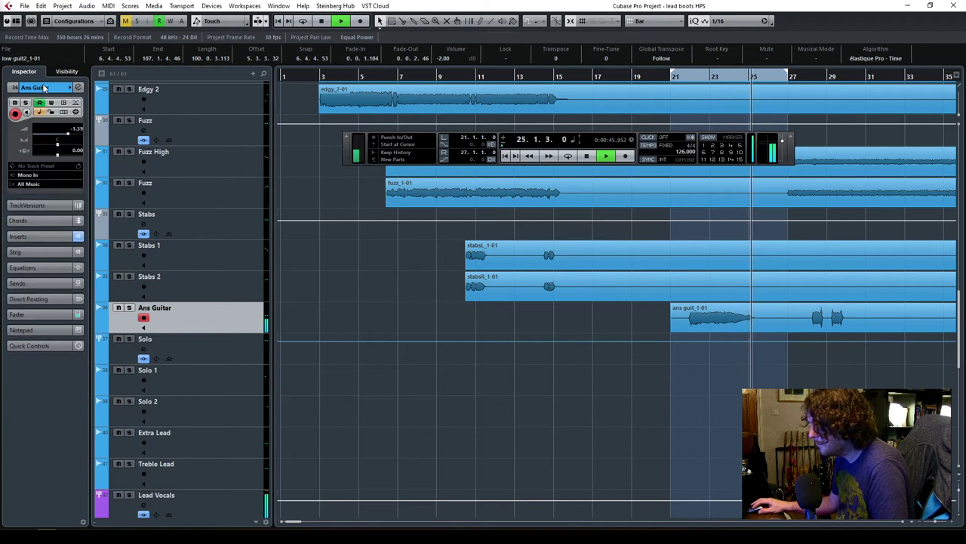
Select the Stabs group, and look over the vocal and BV tracks while the mix plays.
left_click(206, 216)
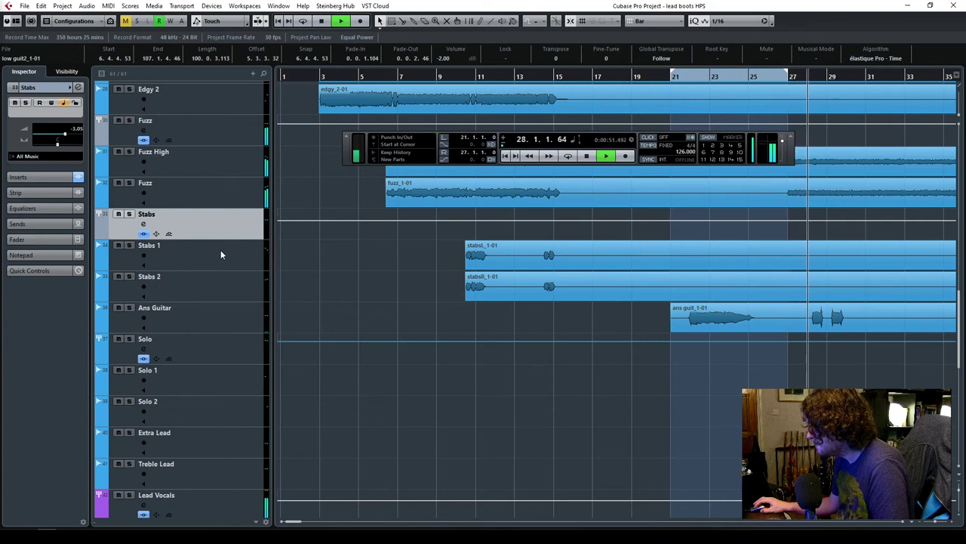
scroll(420, 427, "down", 10)
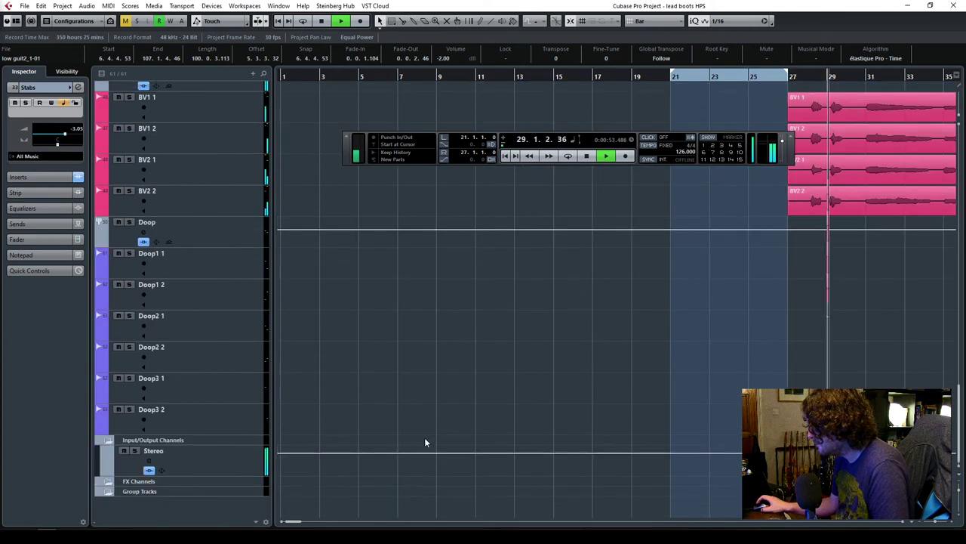
scroll(425, 441, "up", 3)
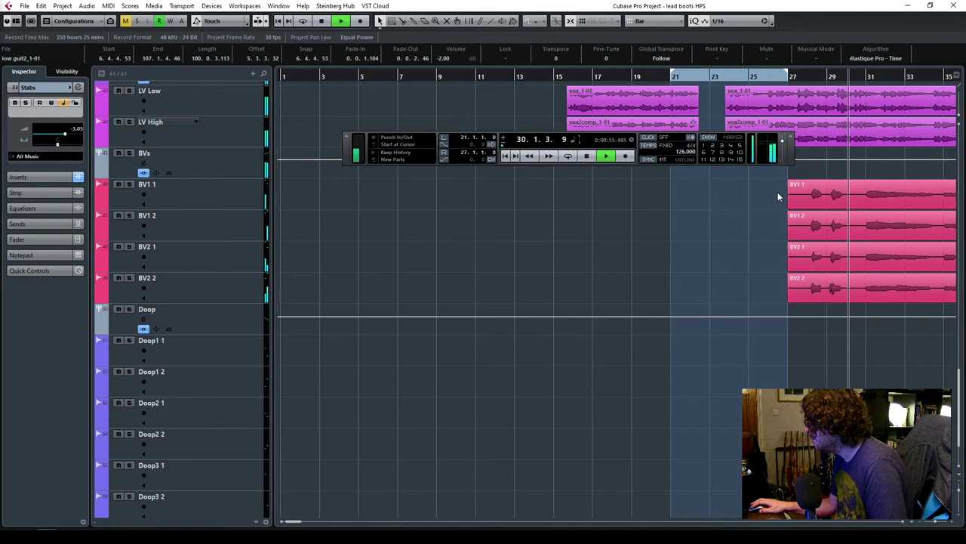
Lower the BVs group fader to about -6.61 dB while playing from bar 25.
left_click(747, 76)
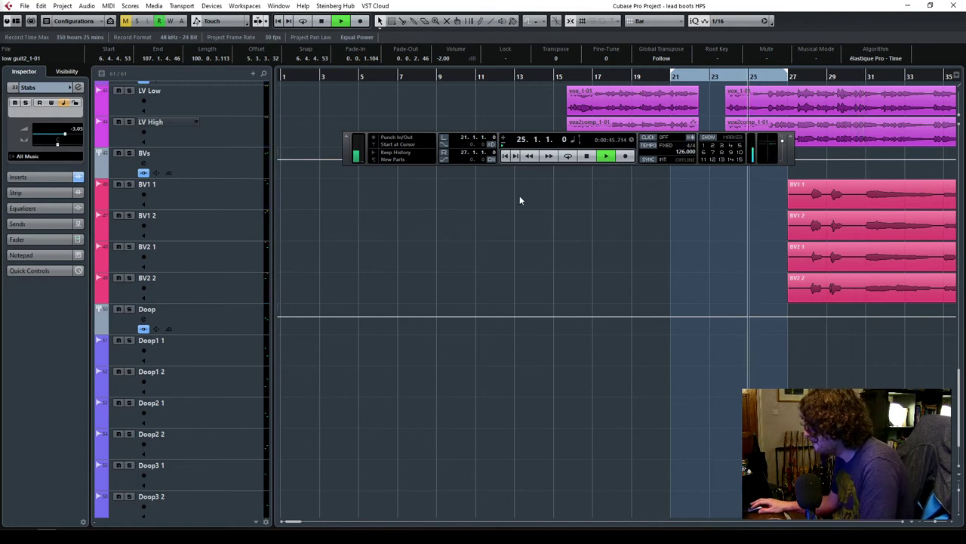
left_click(217, 159)
left_click(81, 240)
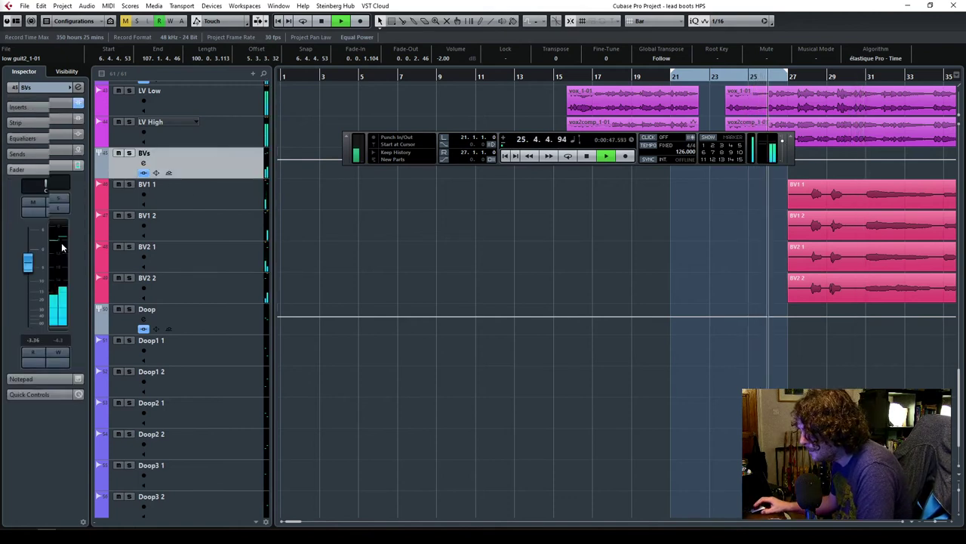
left_click_drag(36, 263, 29, 269)
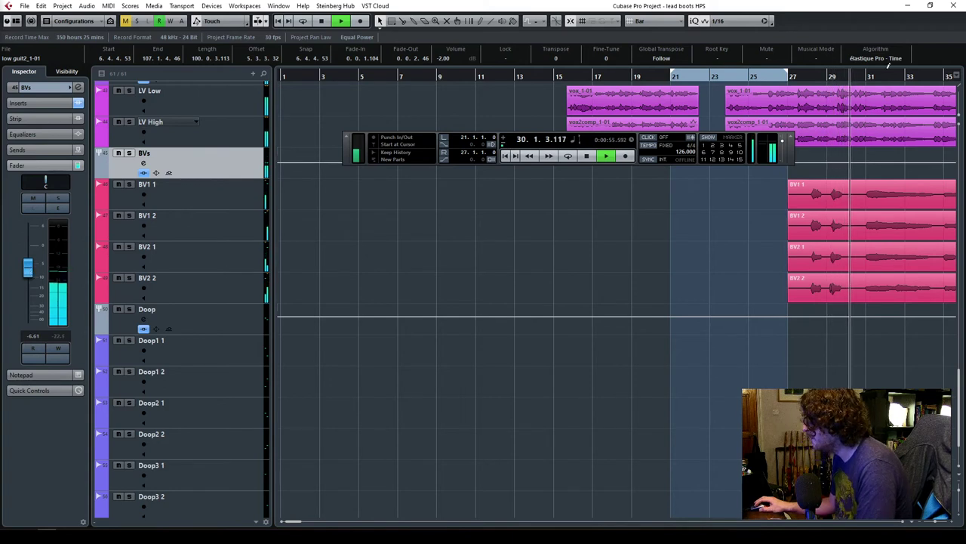
Inspect the Gate insert on the BV1 1 track while playing the backing vocals from bar 27.
left_click(223, 201)
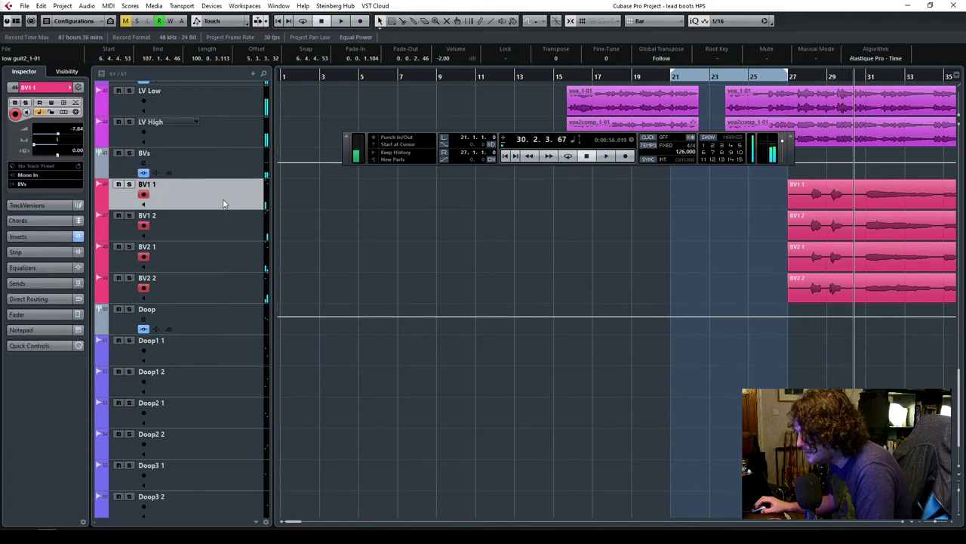
left_click(41, 236)
left_click(23, 153)
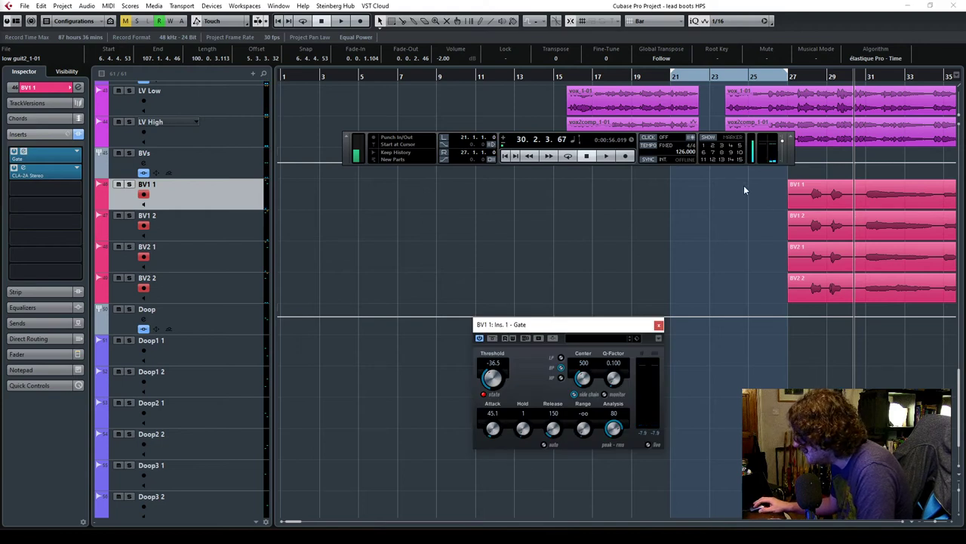
left_click(797, 78)
key("space")
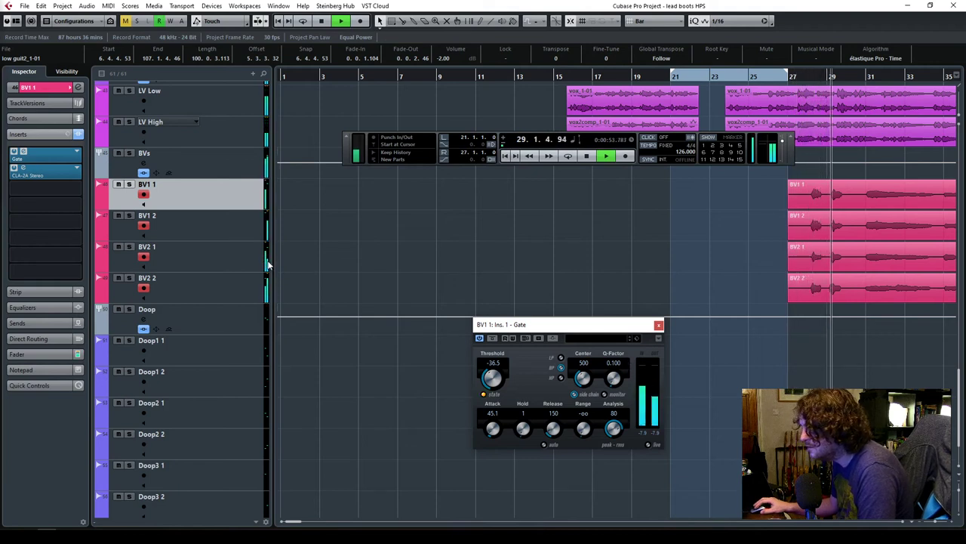
key("space")
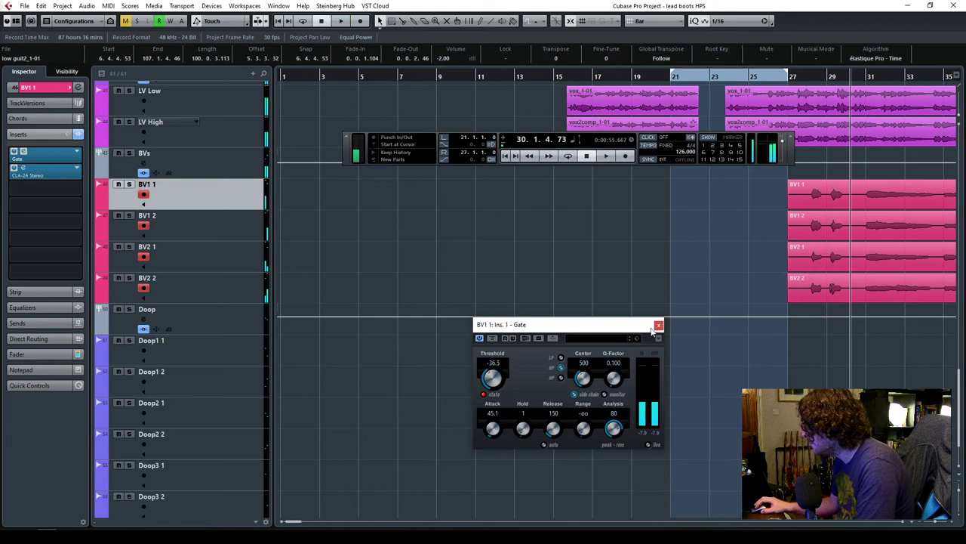
left_click(659, 324)
Examine the waveform timing of the four BV clips between bars 27 and 33 while playing them back.
left_click(952, 526)
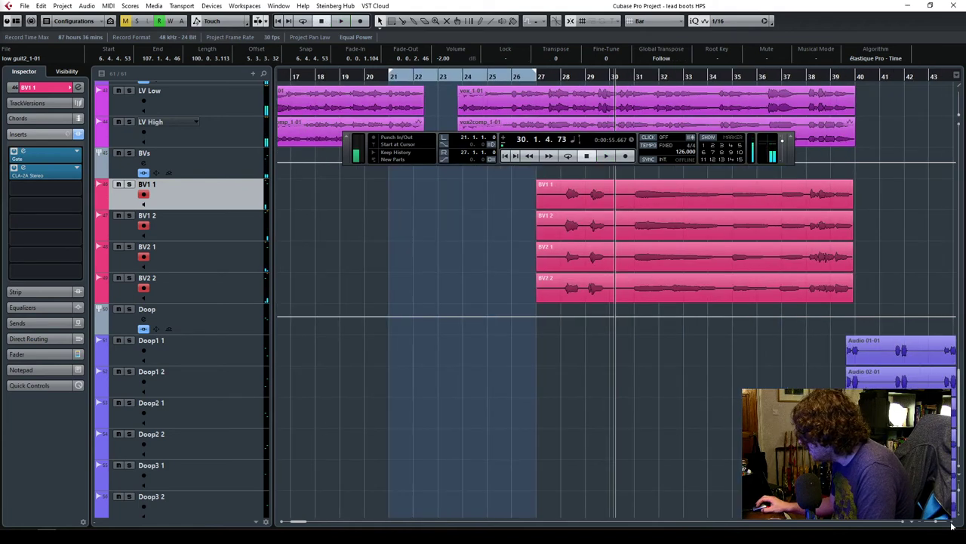
left_click(953, 526)
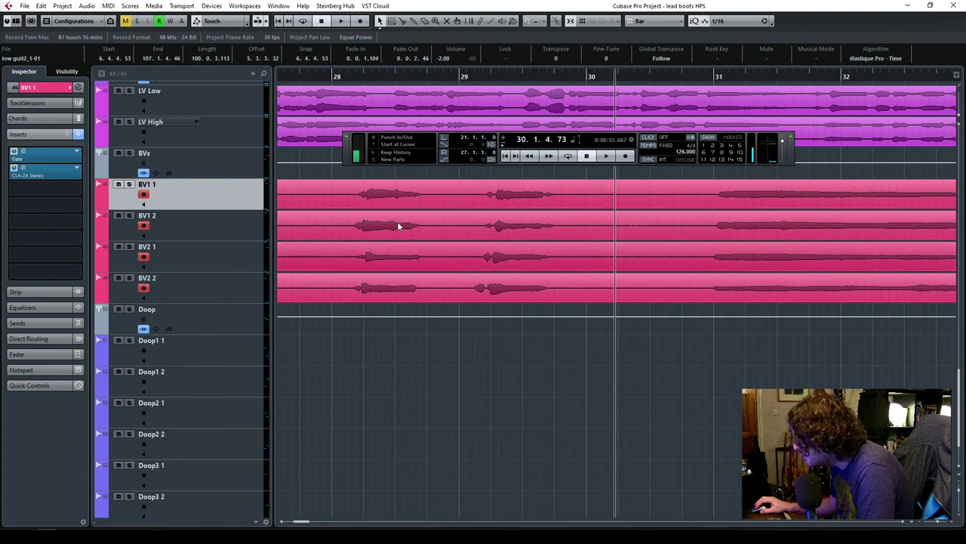
left_click_drag(344, 76, 559, 99)
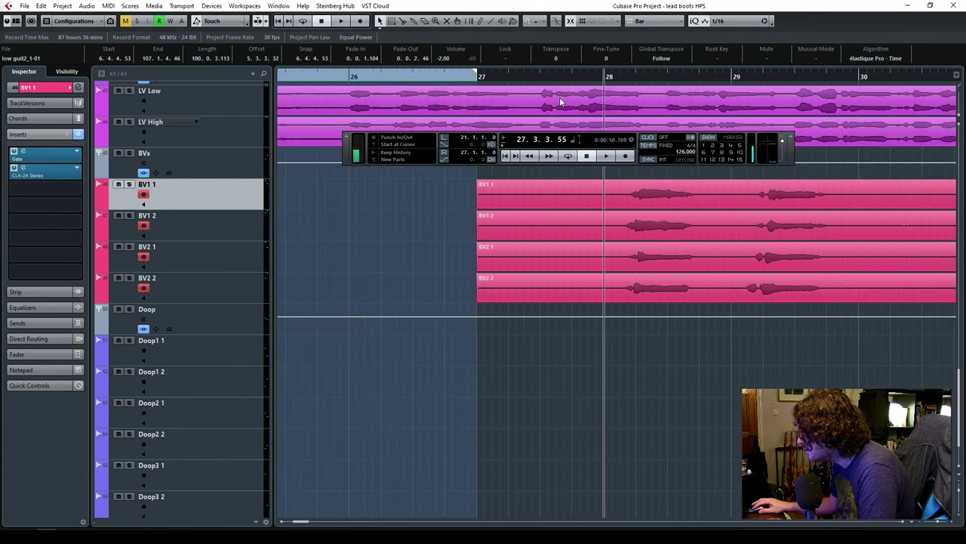
left_click(940, 525)
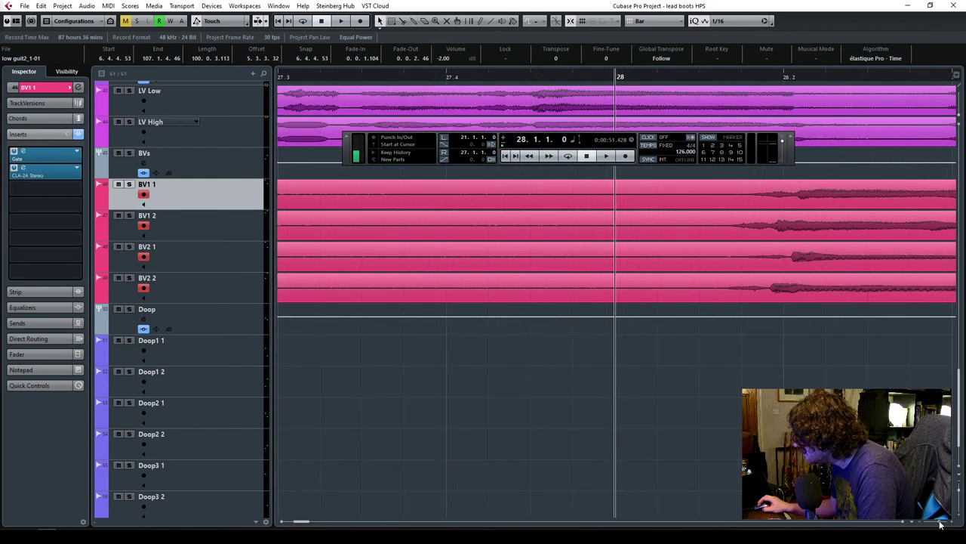
left_click(940, 525)
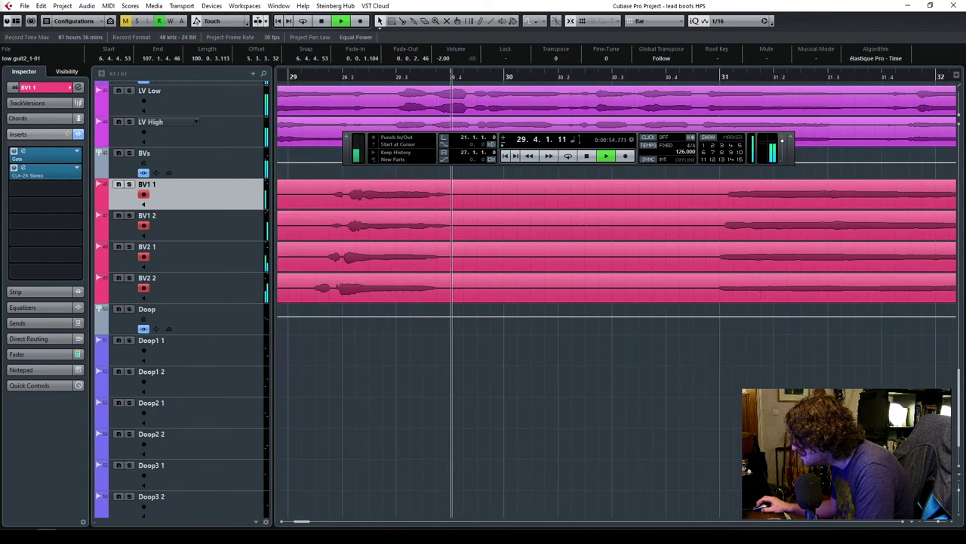
left_click(940, 525)
left_click_drag(940, 525, 943, 526)
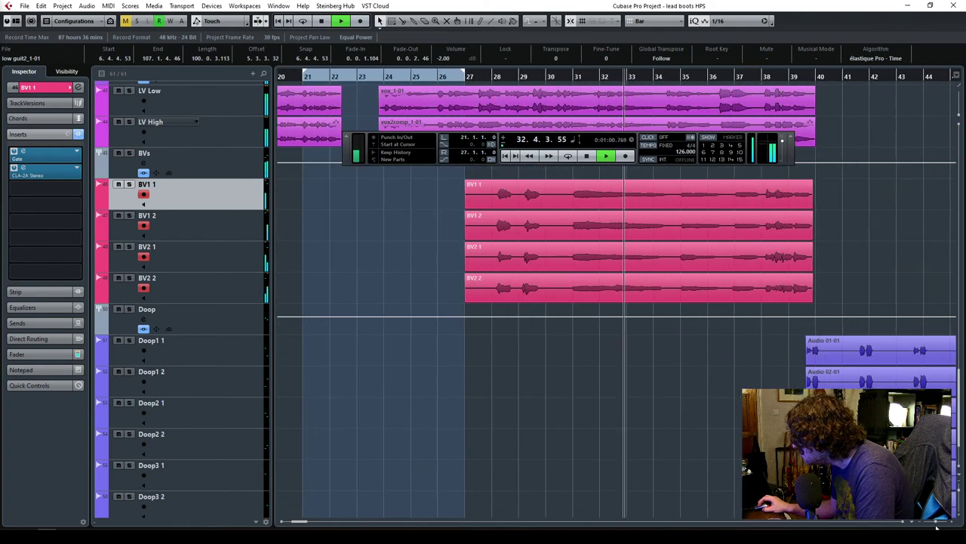
key("space")
left_click_drag(932, 526, 939, 526)
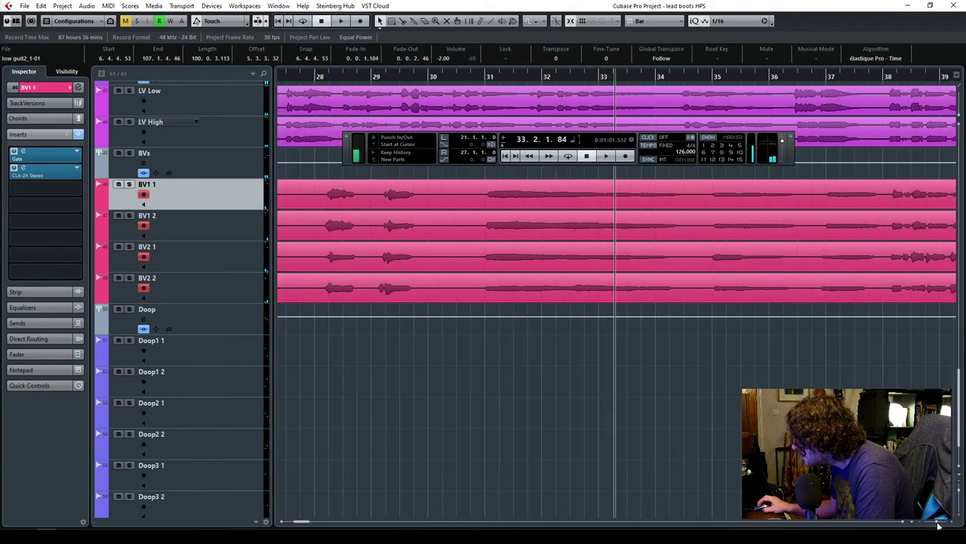
Split the clips on all four BV tracks at bars 29 and 30 to isolate the second phrase.
left_click(280, 522)
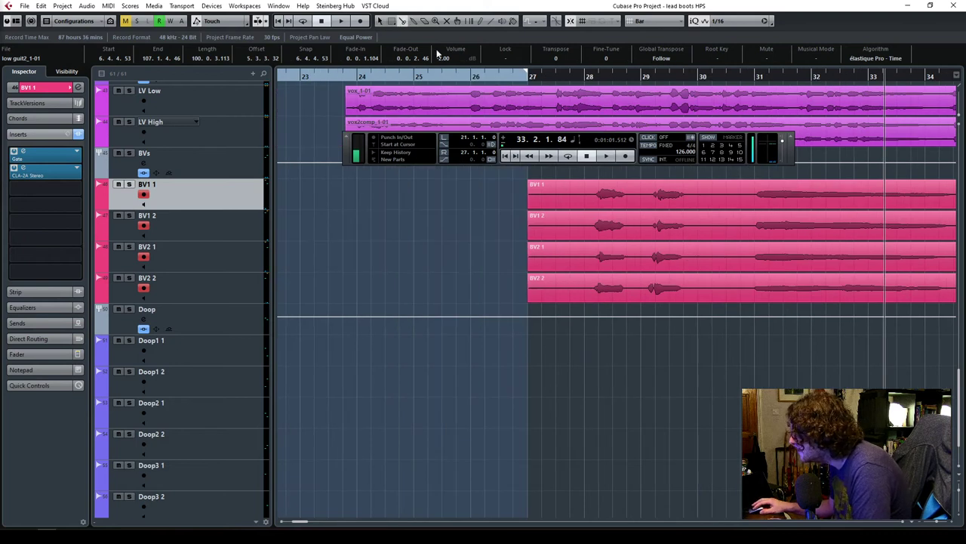
left_click_drag(735, 367, 636, 192)
left_click(641, 198)
left_click(643, 226)
left_click(643, 261)
left_click(643, 289)
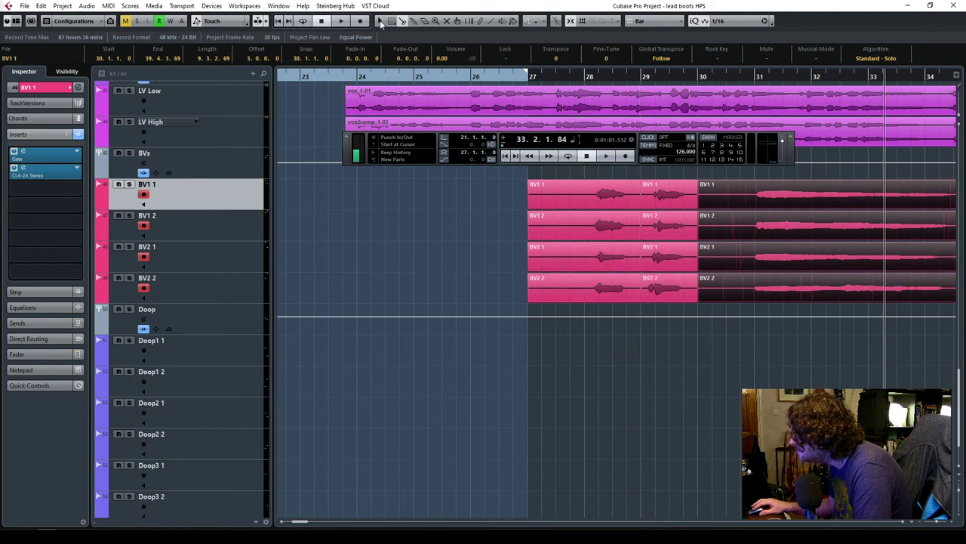
Set the start of the BV2 2 clip at bar 29 to 29.1.1.17 and place the playback cursor at bar 28.
left_click(686, 346)
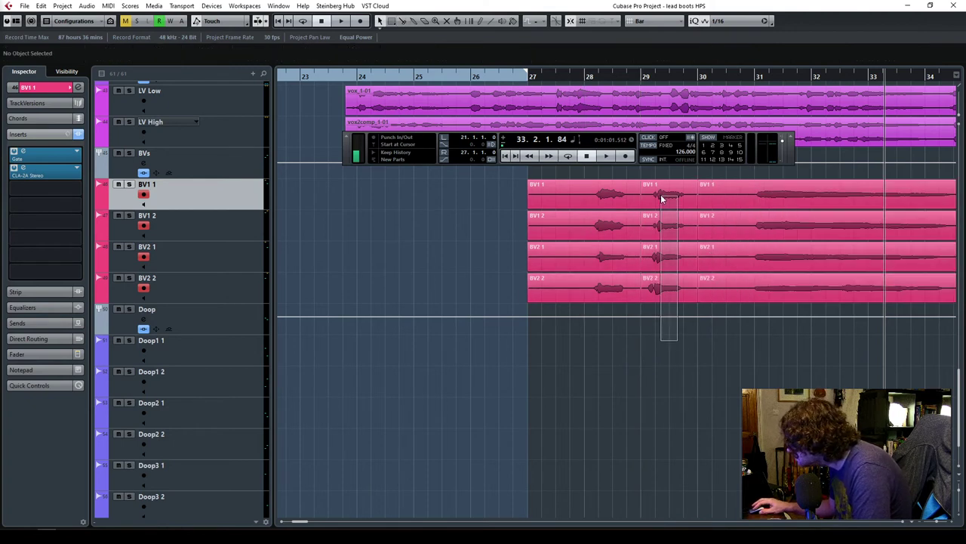
left_click_drag(664, 290, 696, 298)
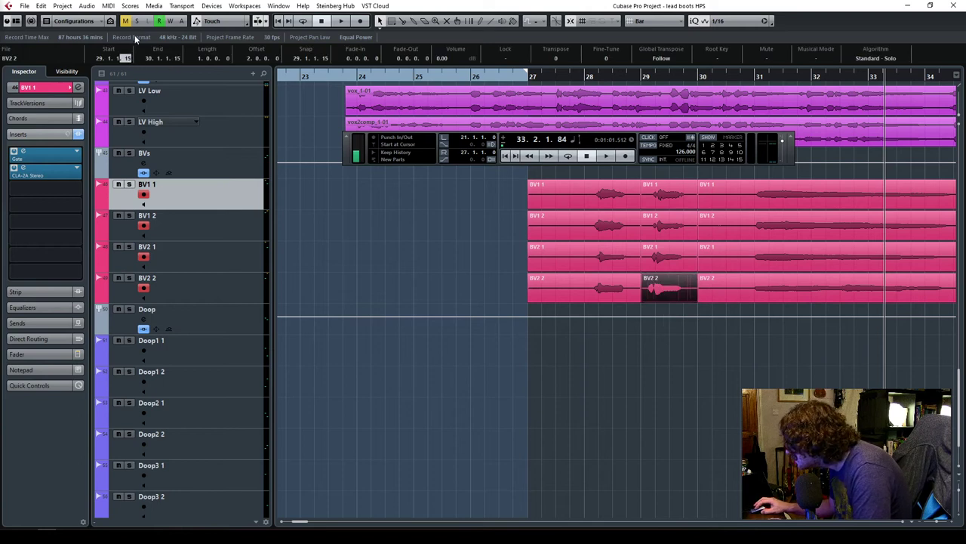
left_click(597, 75)
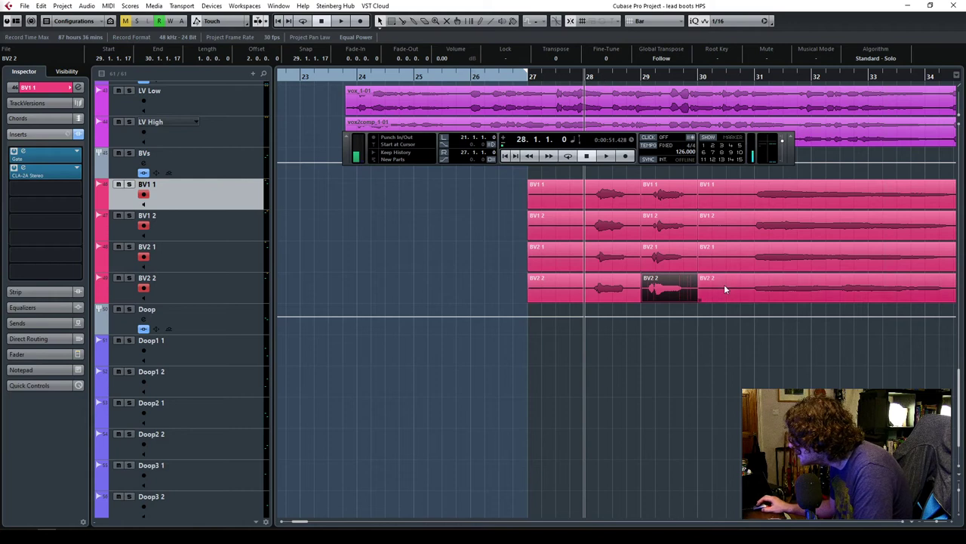
Align the first-phrase onsets of all four BV clips to the cursor at 28.1.4.109, just before beat 2.
key("h")
key("h")
key("g")
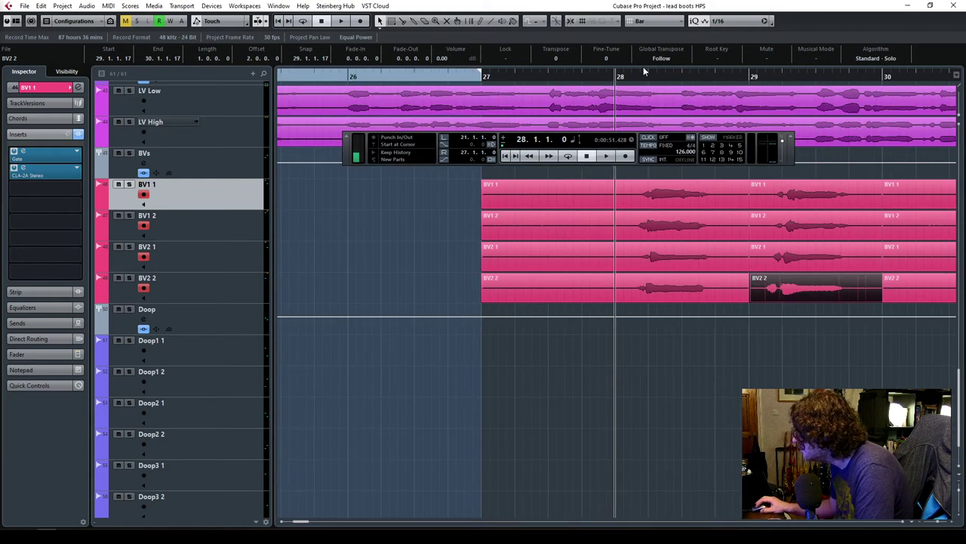
key("space")
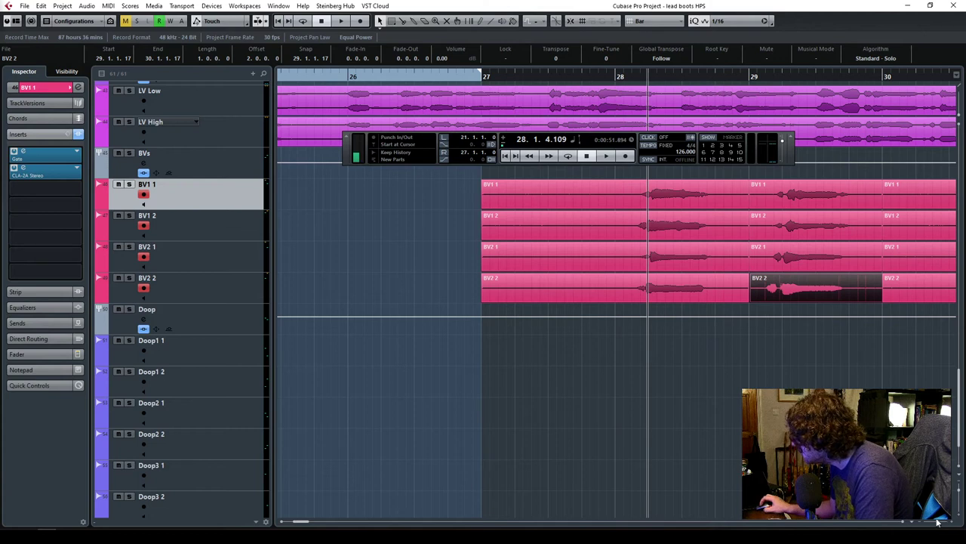
key("h")
left_click(625, 295)
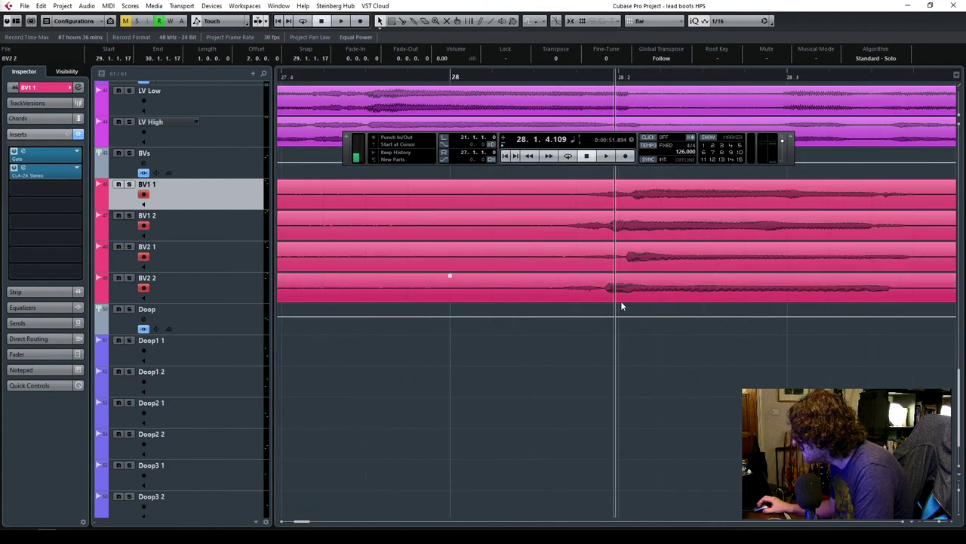
mouse_move(628, 293)
left_mouse_down()
mouse_move(645, 257)
mouse_move(627, 282)
mouse_move(635, 283)
left_mouse_up()
left_click(638, 200)
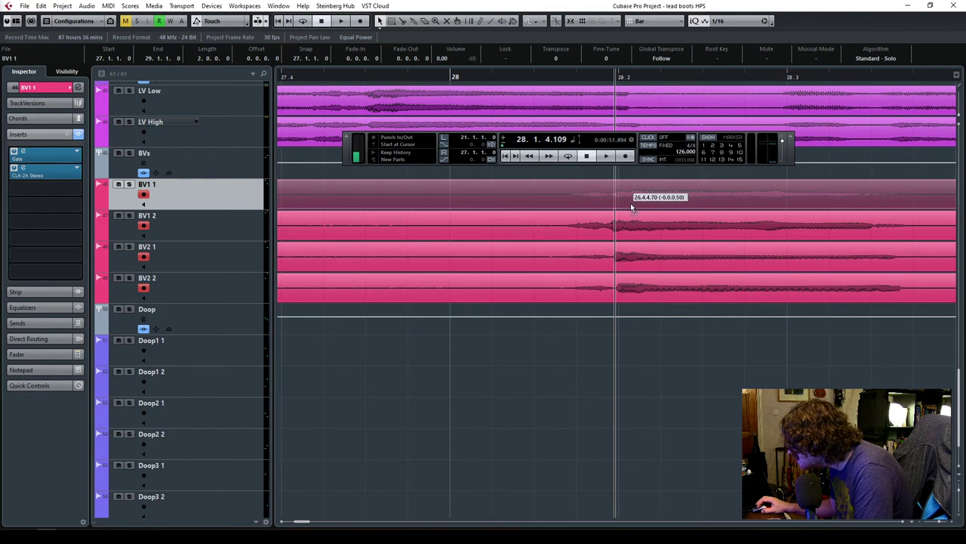
left_click(627, 220)
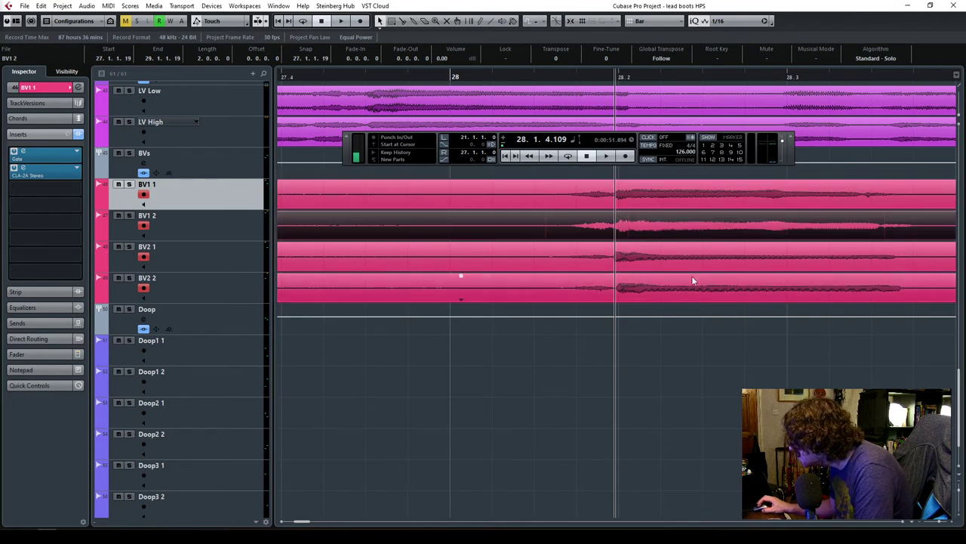
Move the second-phrase clips on BV2 1, BV1 2 and BV1 1 earlier to match the BV2 2 onset at 29.2.
scroll(903, 524, "right", 5)
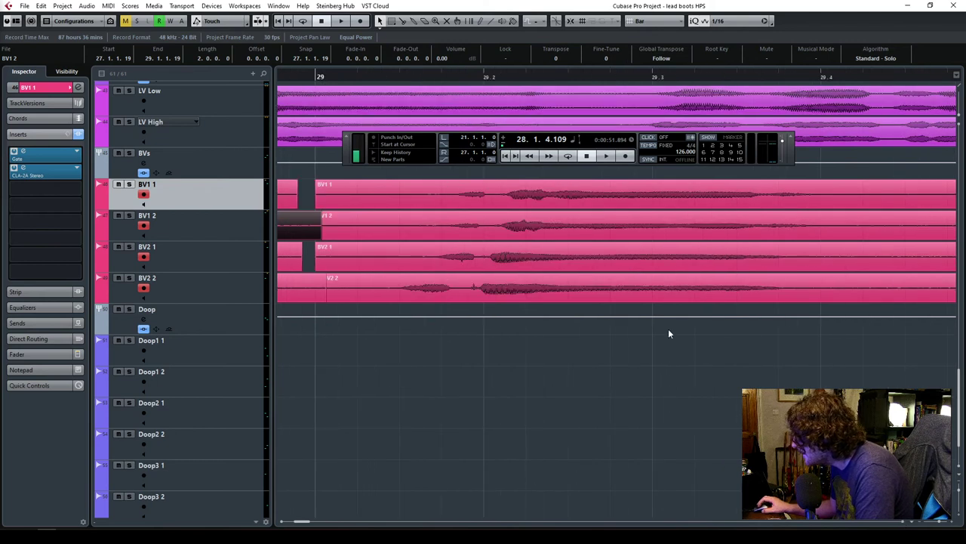
left_click_drag(537, 259, 531, 262)
left_click_drag(539, 227, 526, 231)
left_click_drag(544, 191, 518, 195)
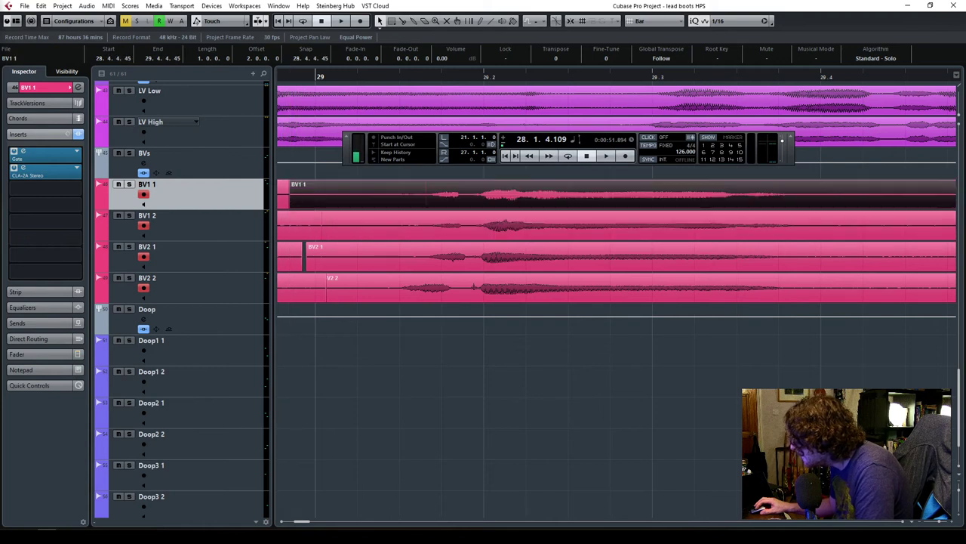
Play the realigned backing vocals from bar 27 to check their timing.
left_click_drag(940, 523, 936, 525)
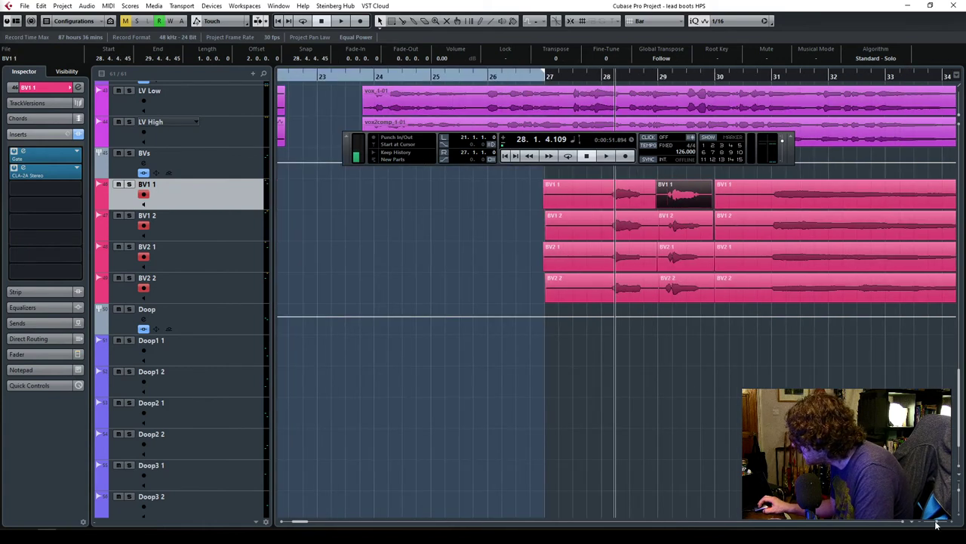
scroll(904, 523, "right", 10)
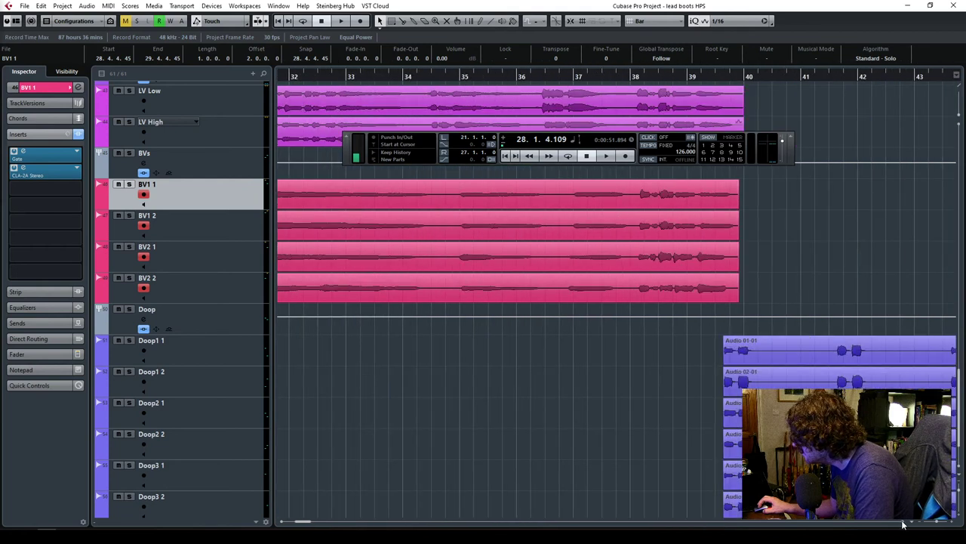
scroll(284, 523, "left", 10)
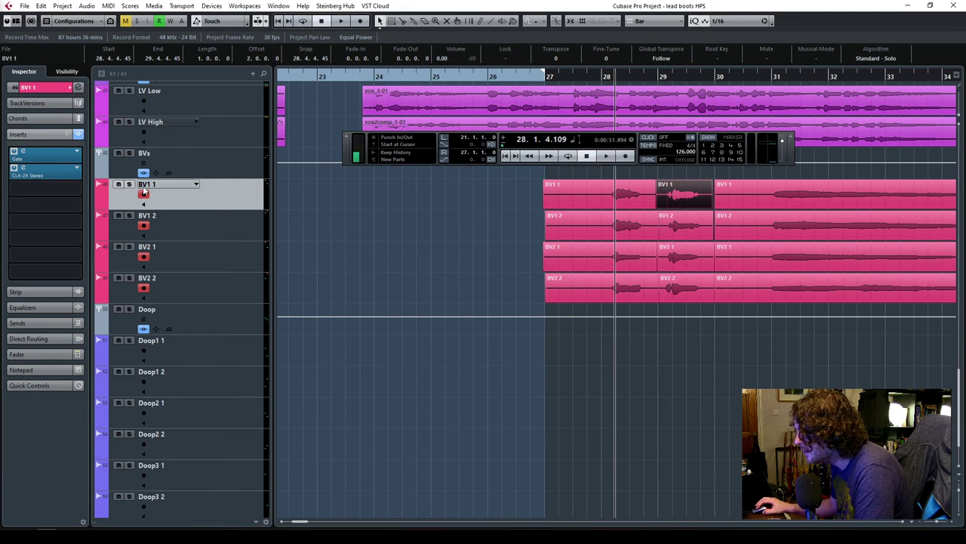
left_click(541, 79)
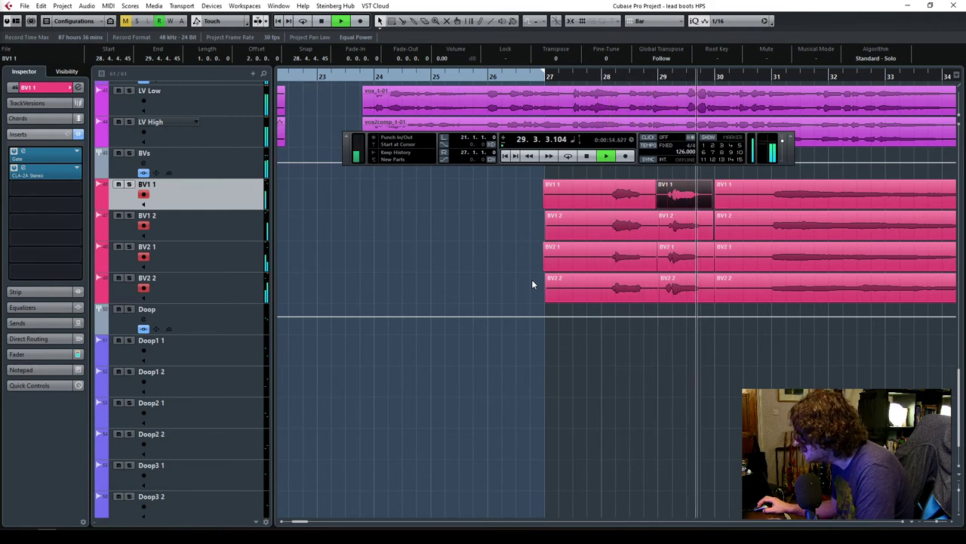
key("space")
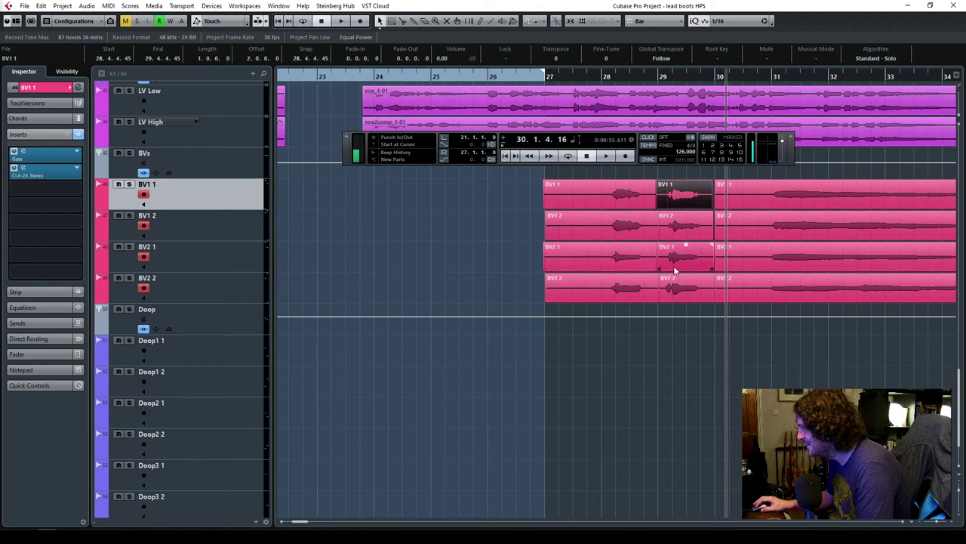
Trim the silent start of the first-phrase clips on all four BV tracks to bar 28.
left_click_drag(597, 325, 589, 214)
left_click(566, 202)
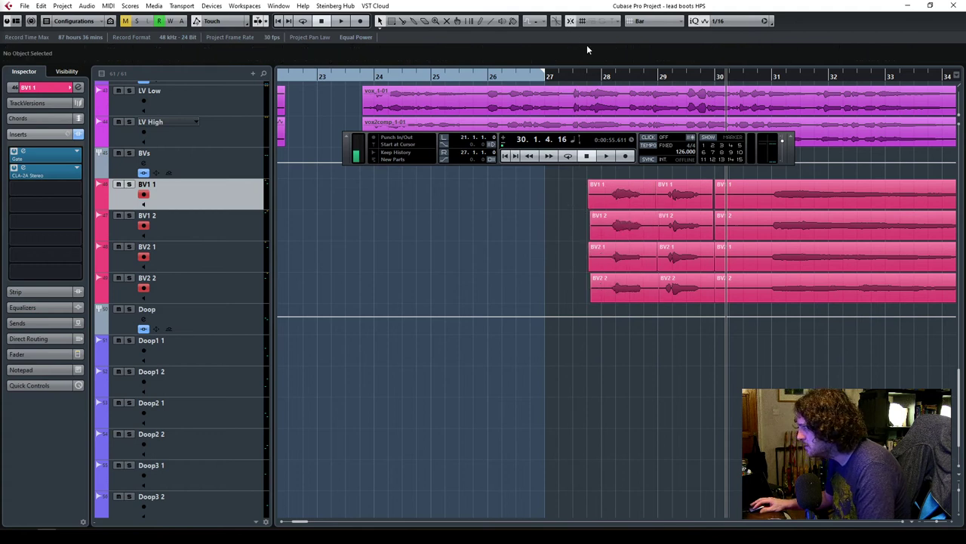
left_click(602, 198)
left_click_drag(591, 204, 602, 235)
left_click(601, 236)
left_click(597, 262)
left_click_drag(591, 269, 603, 299)
left_click(595, 294)
Trim the silent start of the four second-phrase BV clips to just after bar 29, with BV1 1 starting at 29.1.1.25.
left_click(645, 307)
left_click(639, 198)
left_click_drag(653, 205, 652, 206)
left_click_drag(675, 308, 662, 204)
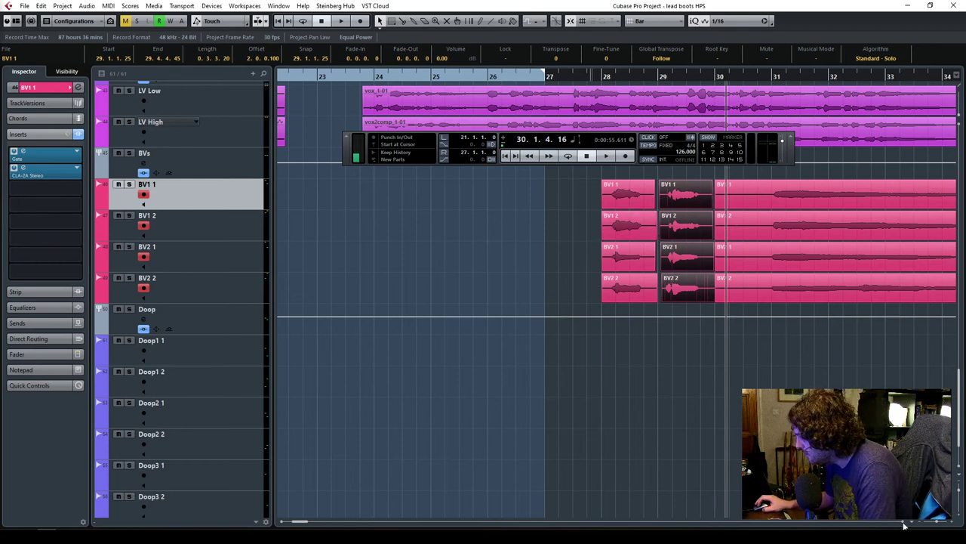
scroll(905, 524, "right", 6)
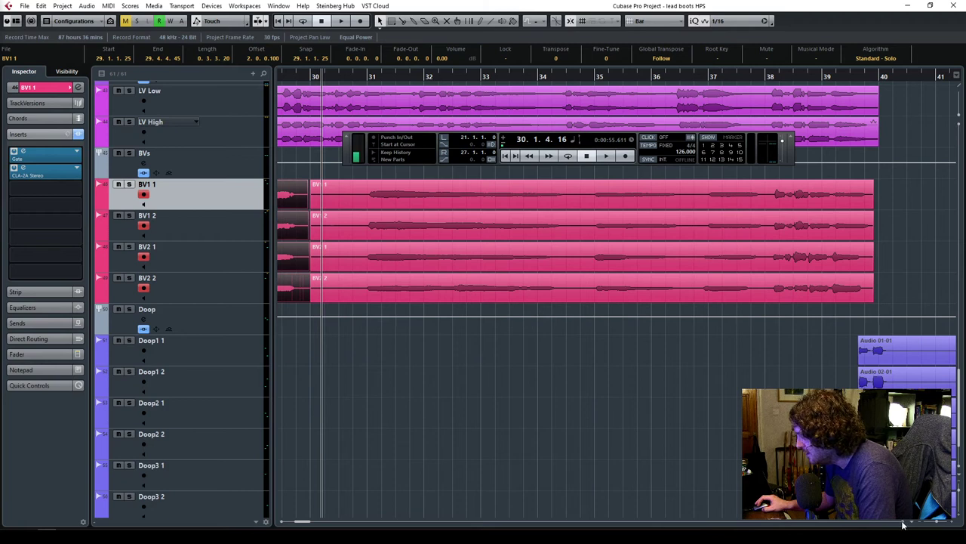
scroll(280, 524, "left", 5)
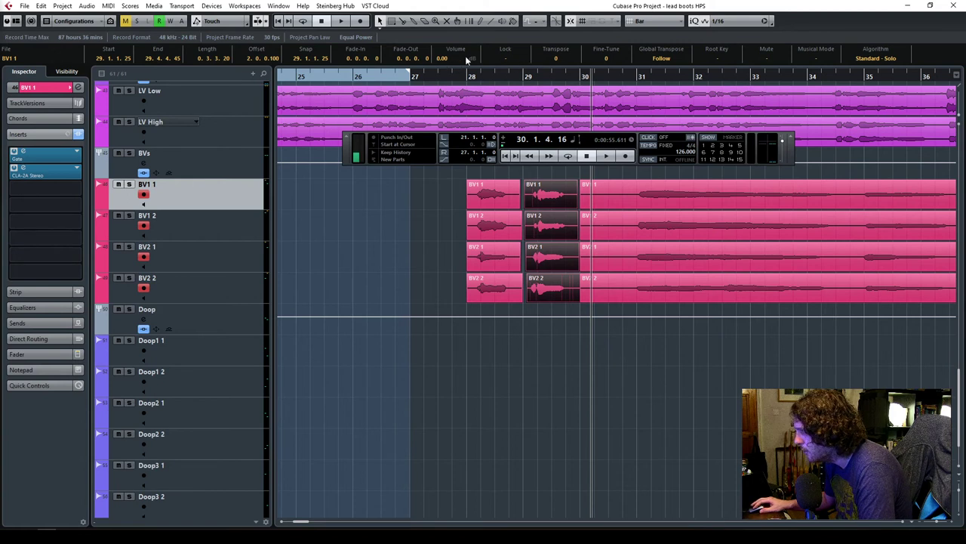
Check the start positions of the first-phrase BV clips, and trim the silent start of the four long BV clips to 30.4.3.63.
left_click_drag(449, 197, 466, 240)
left_click(449, 291)
left_click(475, 268)
left_click(469, 233)
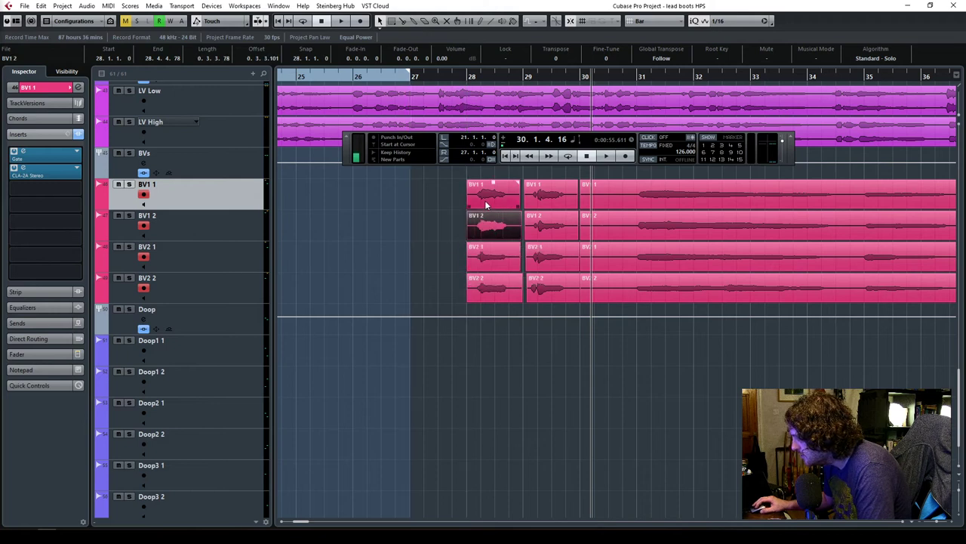
left_click(486, 202)
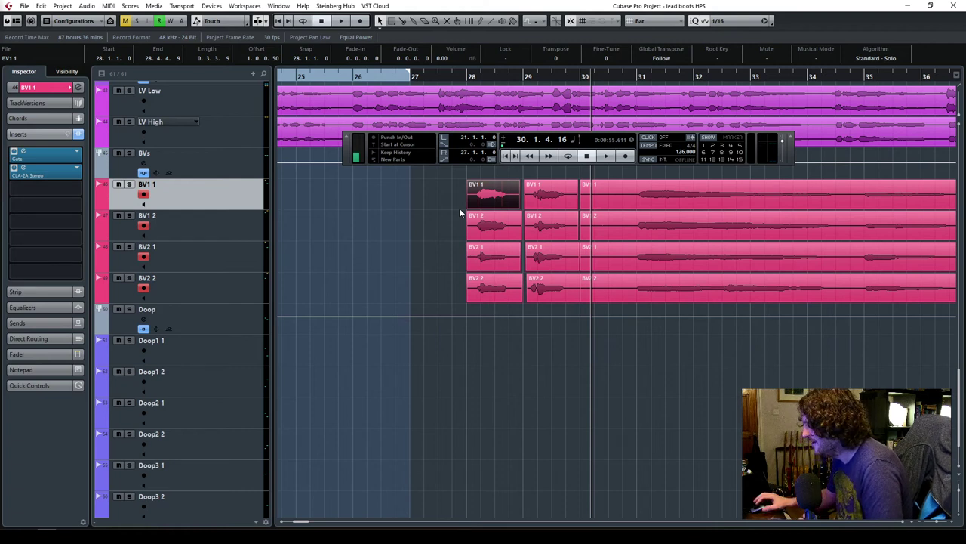
mouse_move(467, 209)
left_mouse_down()
mouse_move(433, 216)
mouse_move(467, 216)
left_mouse_up()
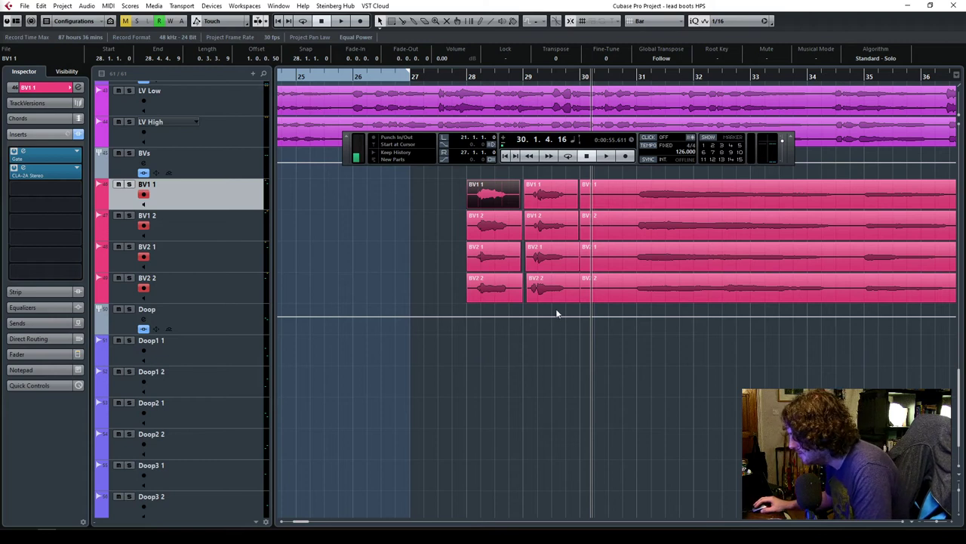
left_click_drag(653, 379, 635, 203)
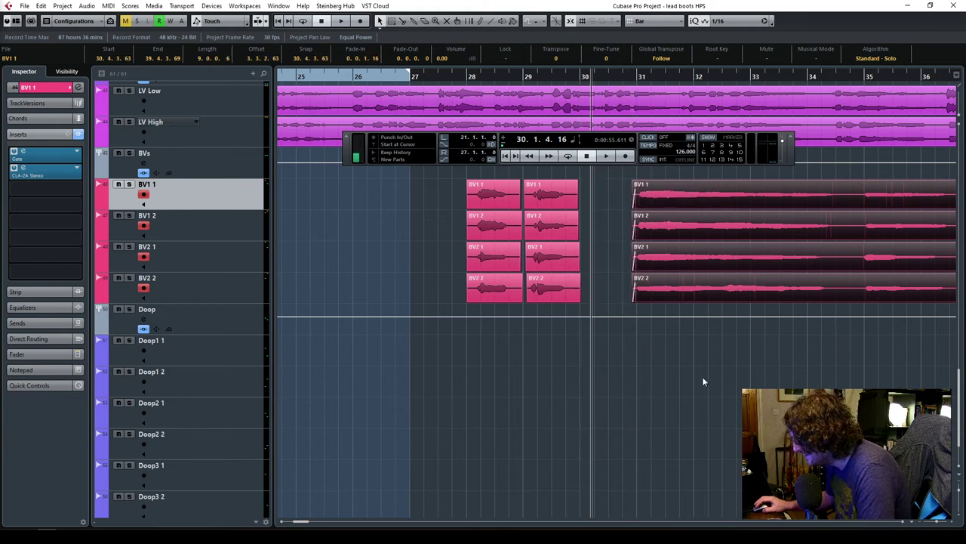
Copy the tightened first- and second-phrase clips from bar 28 on all four BV tracks.
left_click_drag(450, 176, 600, 290)
left_click(470, 78)
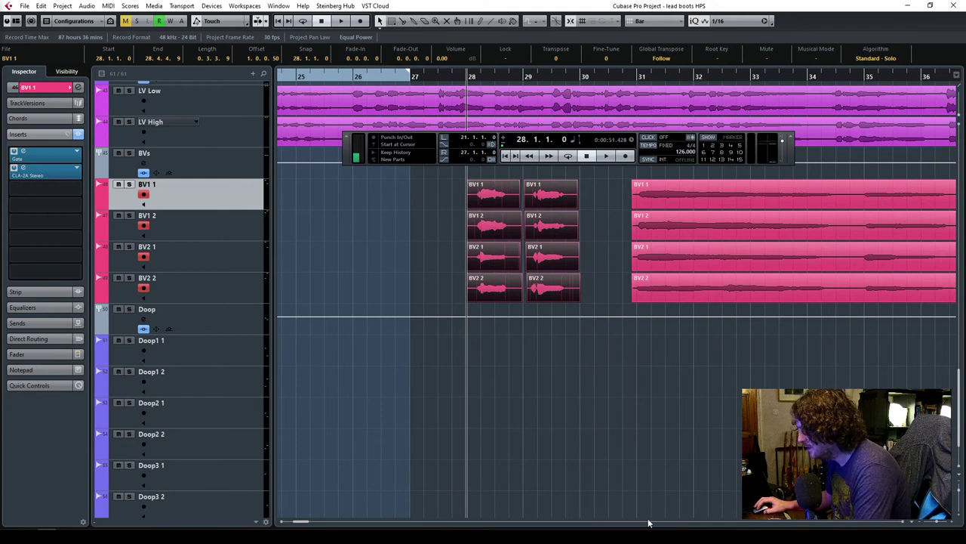
left_click(937, 524)
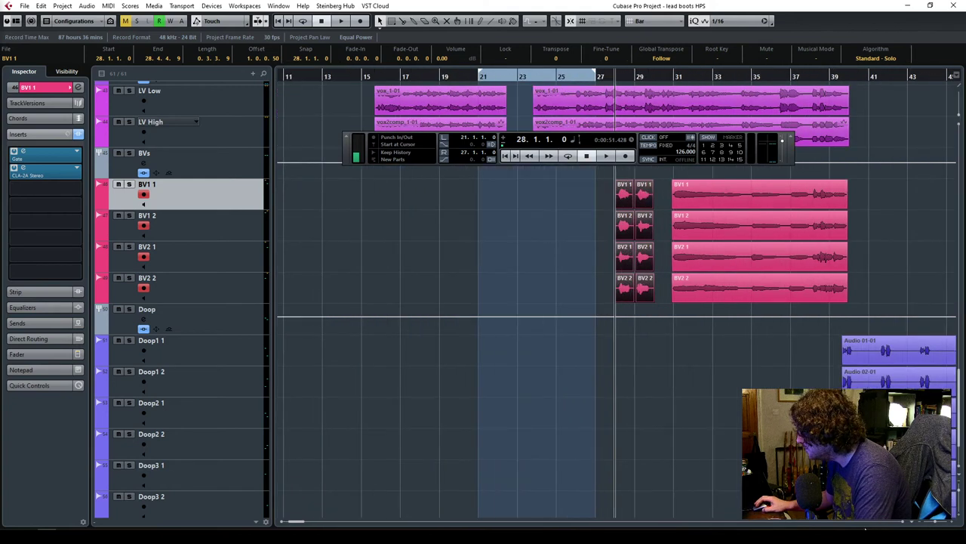
Trim the second chorus's four BV clips to start at 62.4.1, and paste the copied phrases at bar 60.
left_click_drag(300, 523, 313, 523)
left_click_drag(444, 291, 524, 205)
left_click(476, 79)
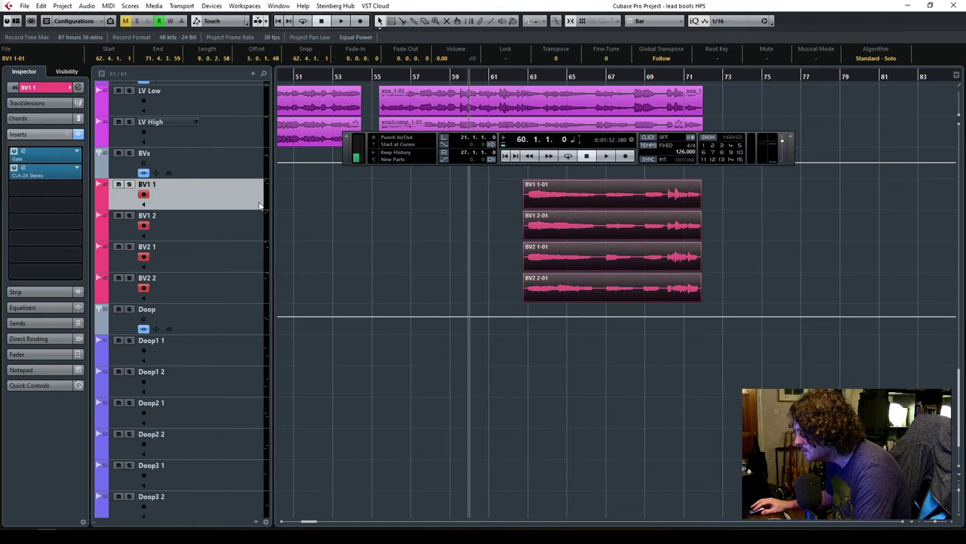
key("ctrl+v")
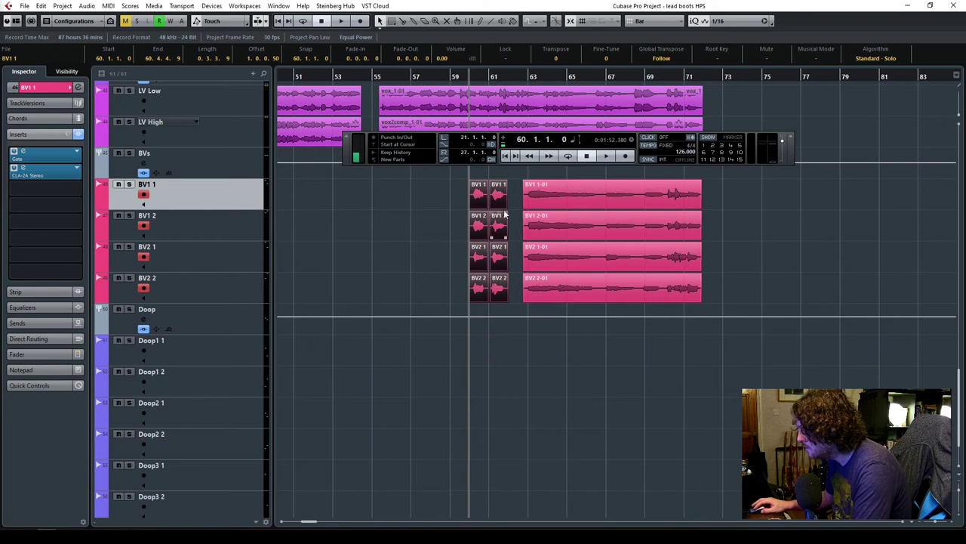
Play the pasted backing vocal phrases from bar 60 to check them against the lead vocals.
scroll(721, 442, "up", 10)
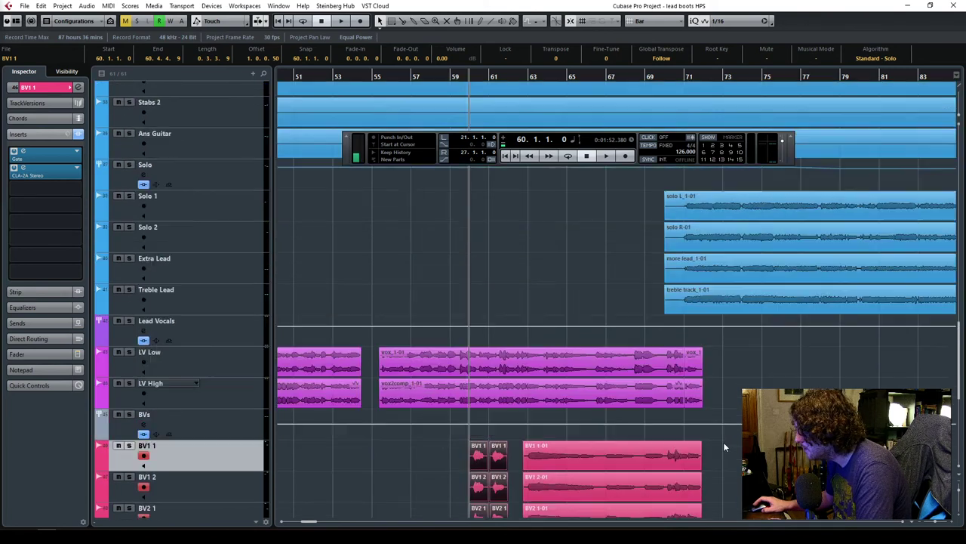
scroll(576, 304, "down", 8)
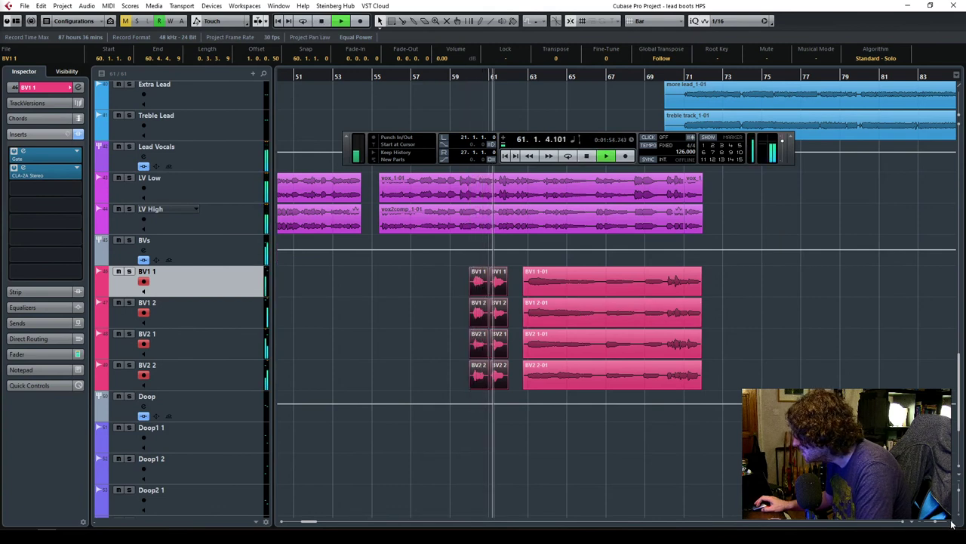
key("space")
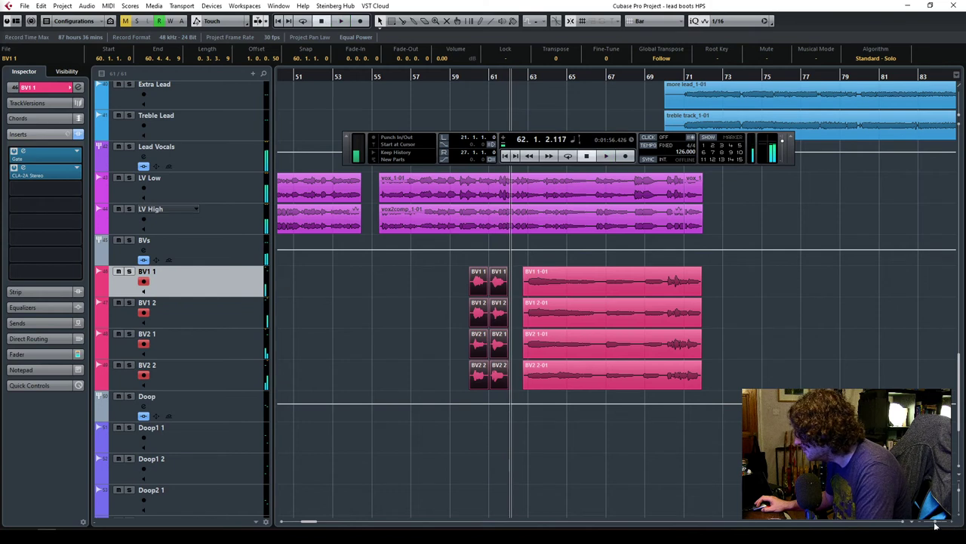
Trim the first two phrases off the last chorus's BV clips, paste the copied phrases at bar 88, and play them back.
scroll(909, 521, "right", 6)
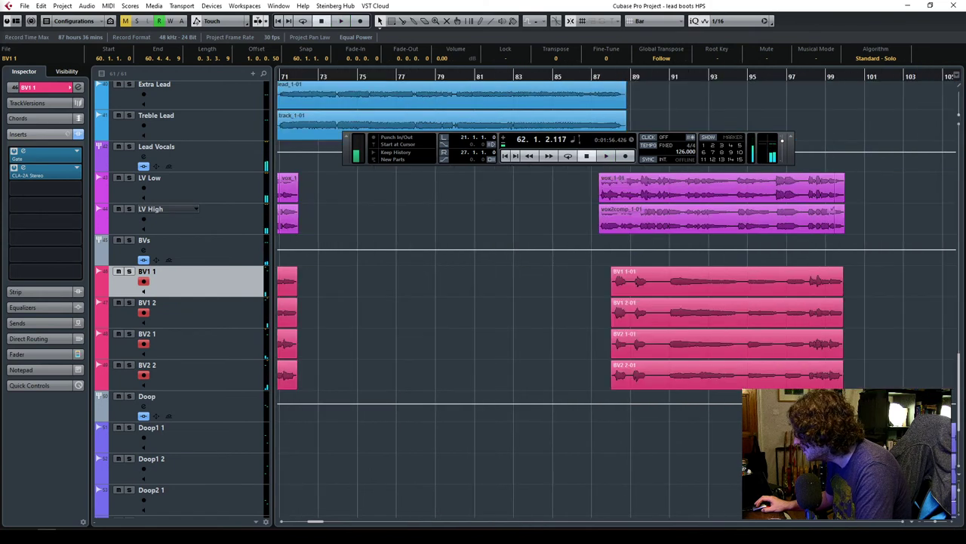
left_click(611, 78)
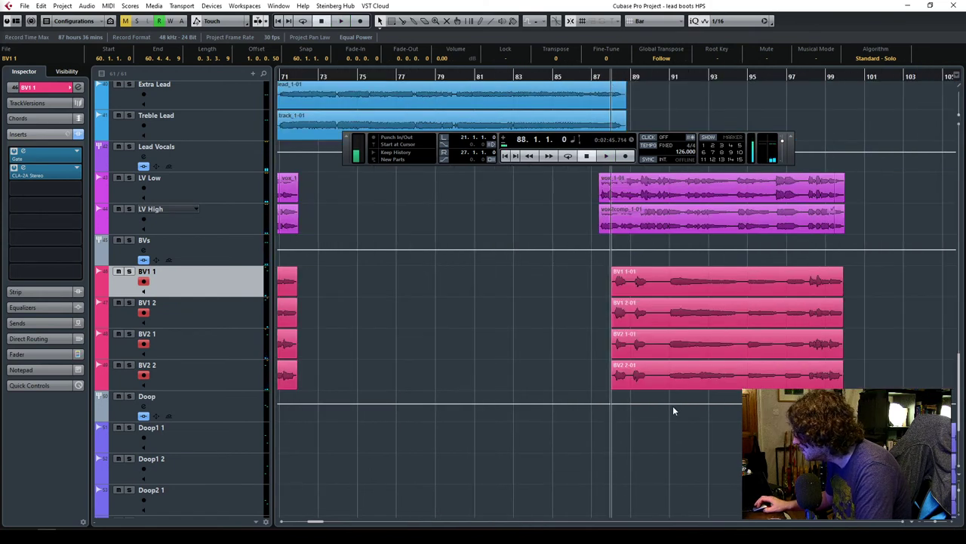
left_click_drag(617, 297, 668, 300)
key("ctrl+v")
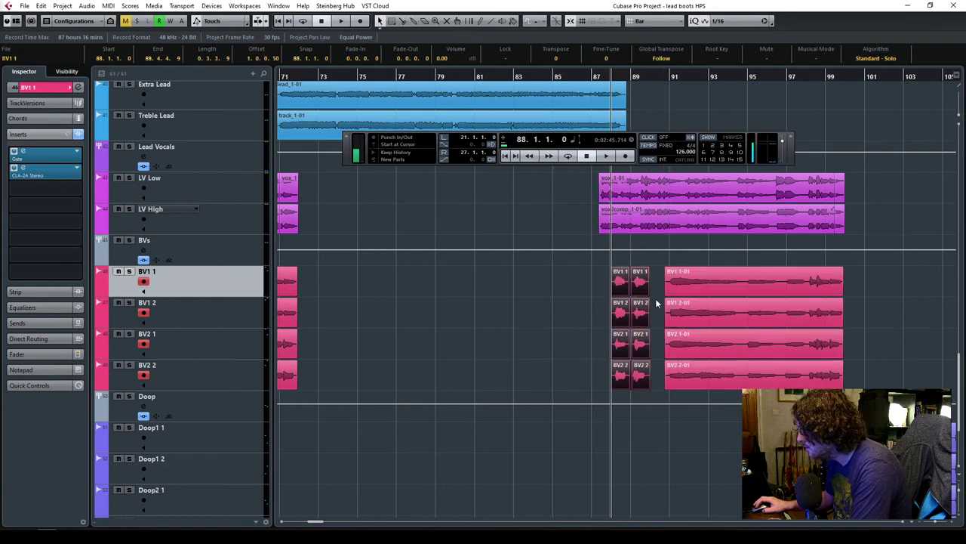
key("space")
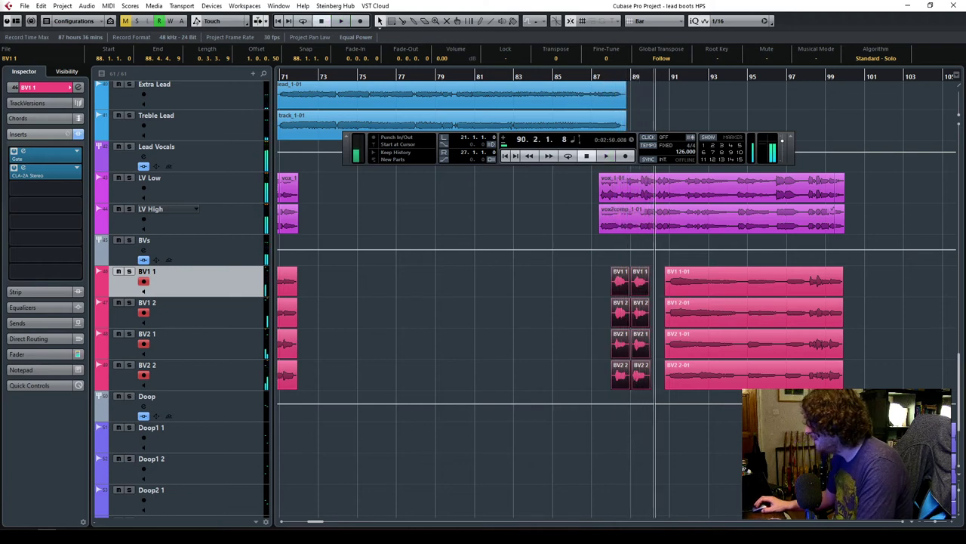
key("space")
Review the backing vocal clips across the whole song and the guitar and lead vocal tracks around bar 25.
key("g")
key("g")
key("g")
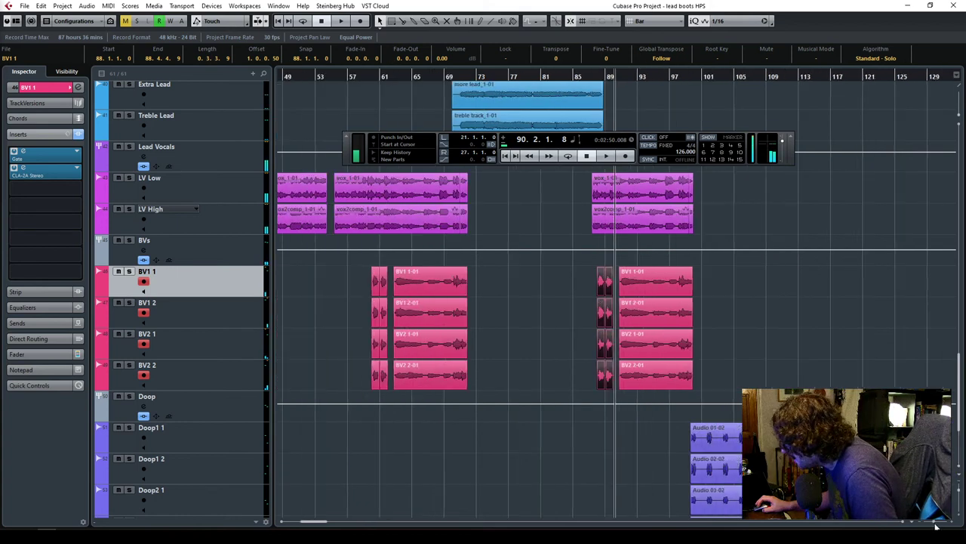
left_click(303, 76)
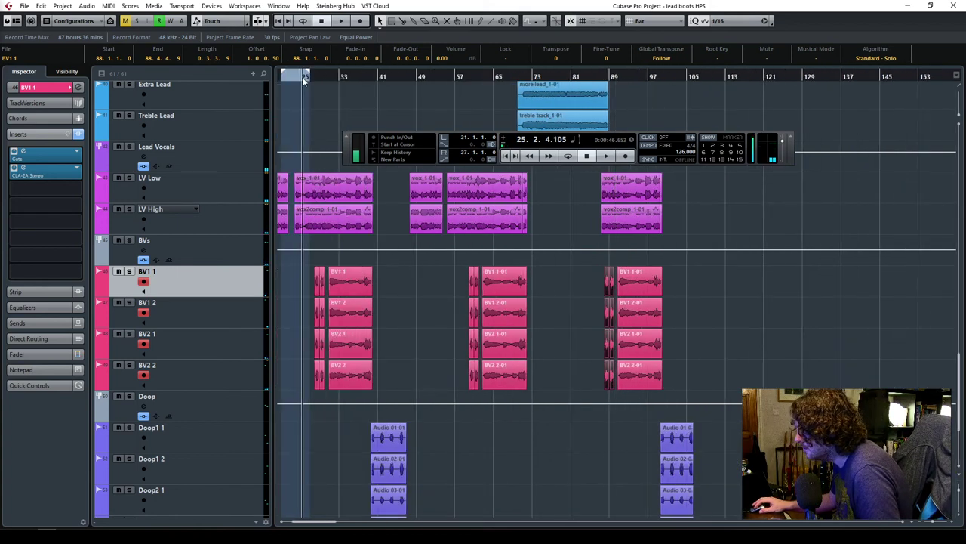
left_click_drag(934, 527, 934, 527)
scroll(493, 382, "up", 10)
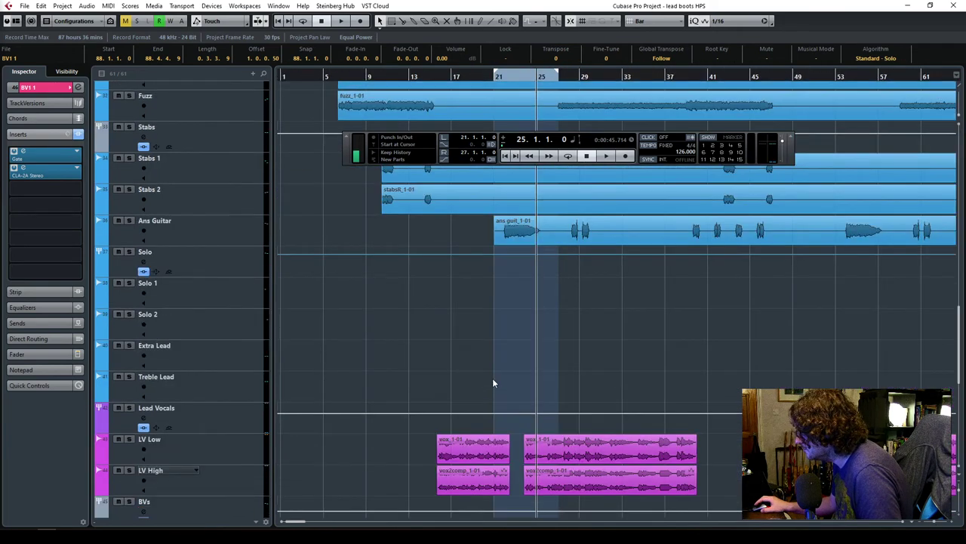
scroll(492, 377, "down", 3)
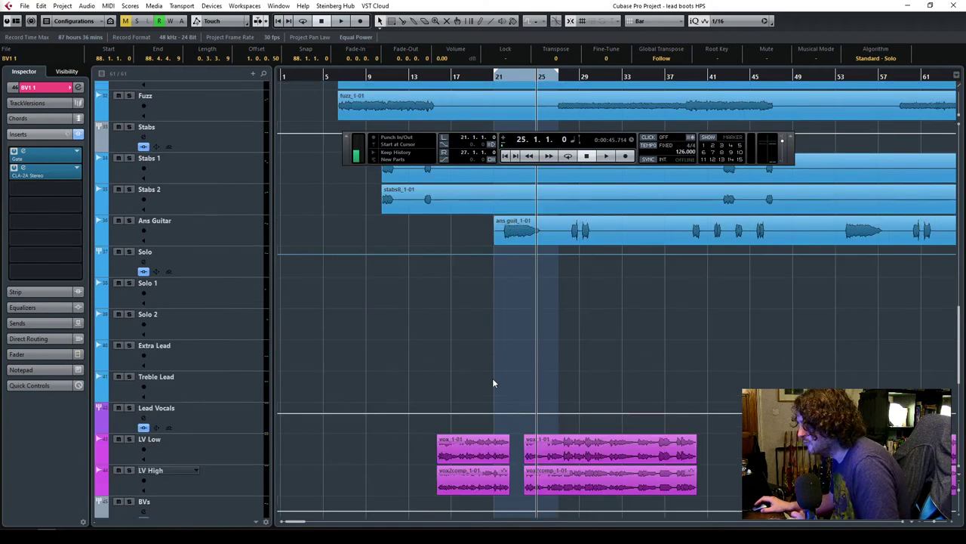
scroll(575, 331, "up", 3)
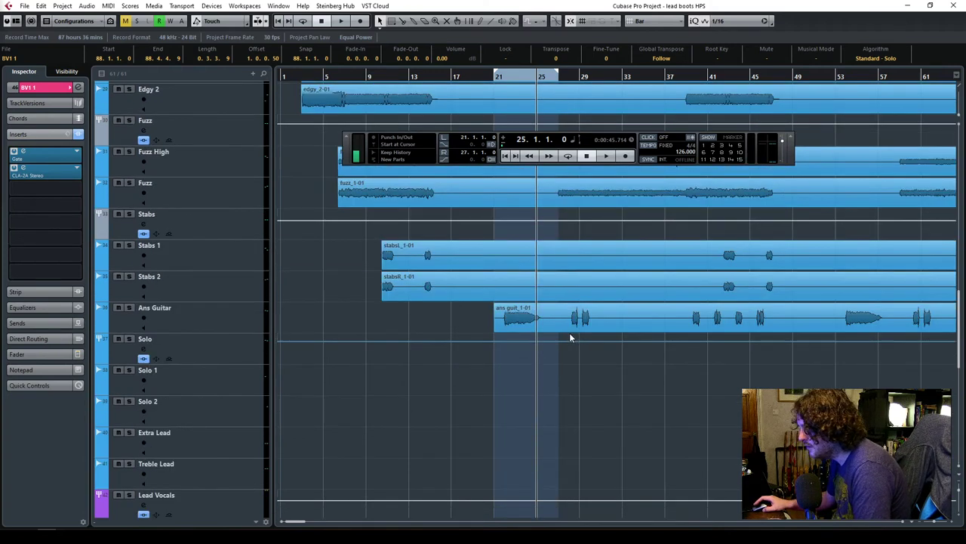
scroll(569, 332, "down", 4)
scroll(569, 333, "up", 2)
scroll(568, 333, "down", 10)
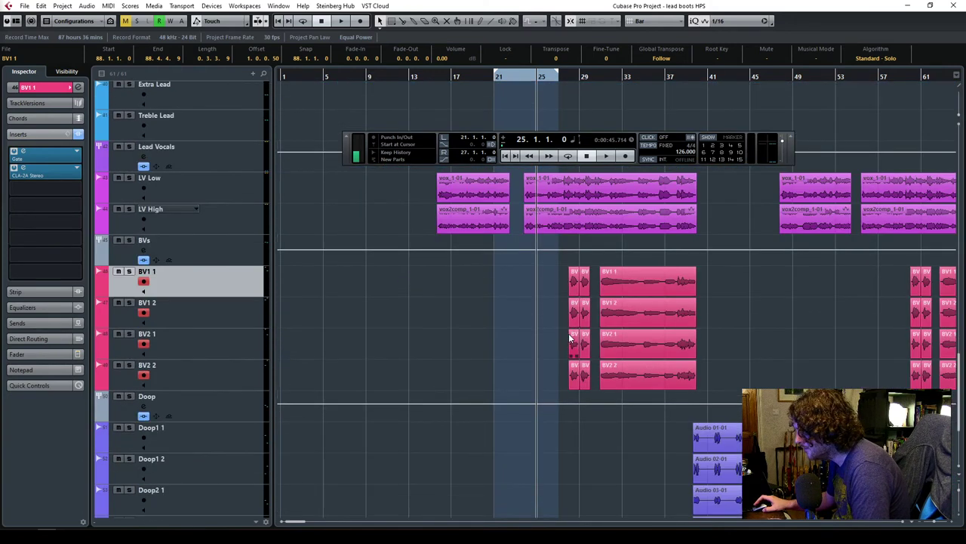
Solo the BVs group, start playback from bar 27, and select the group channel.
left_click(130, 153)
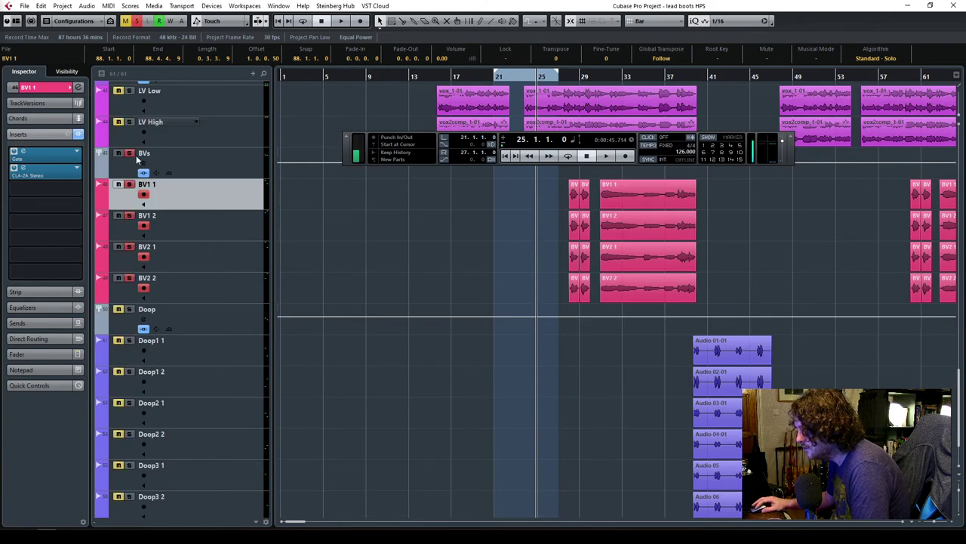
left_click(562, 84)
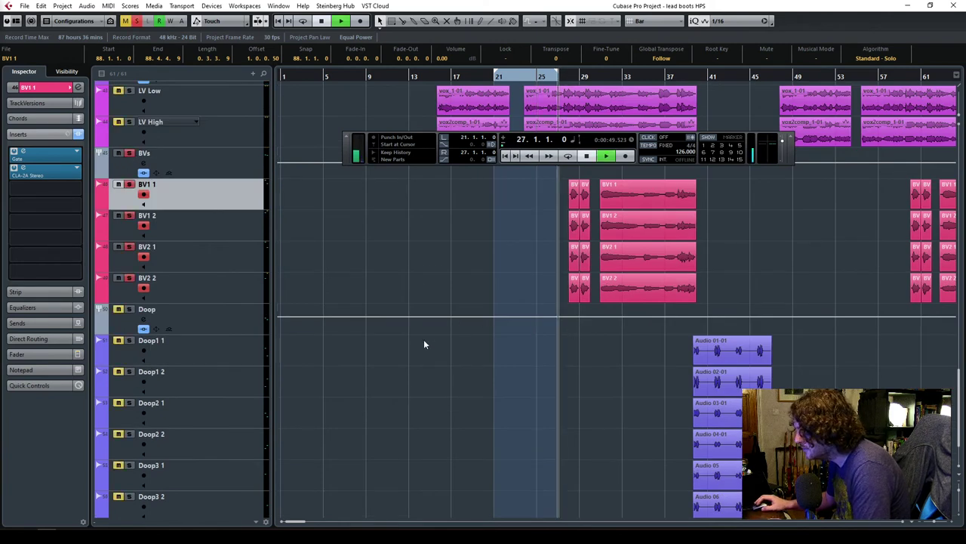
left_click(217, 161)
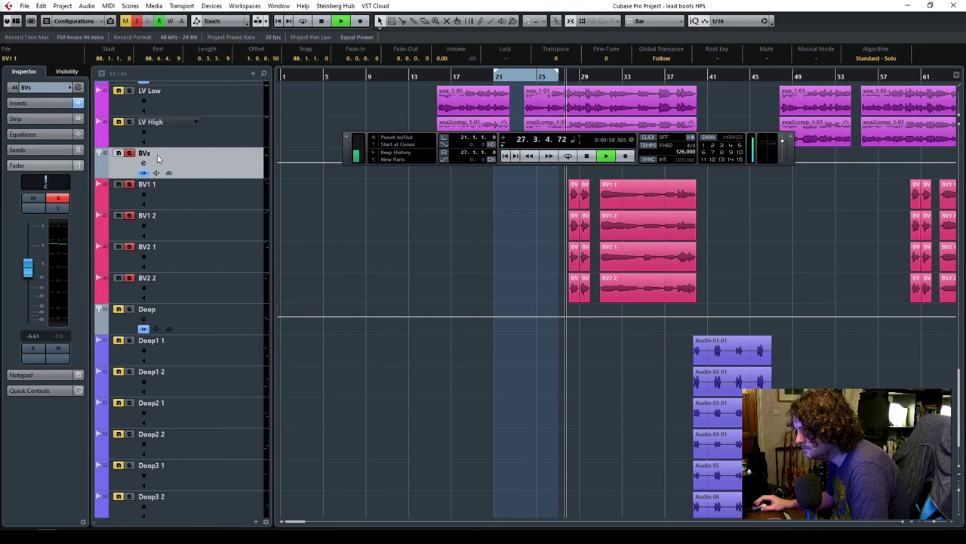
Add the RVerb Stereo reverb to the empty fourth insert slot of the BVs group, and return the playback cursor to bar 28.
left_click(38, 103)
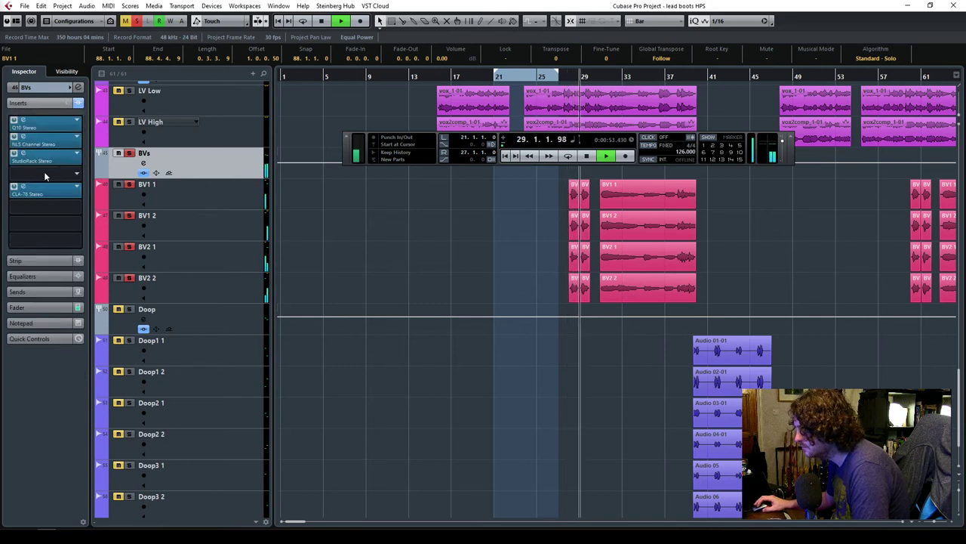
left_click(60, 173)
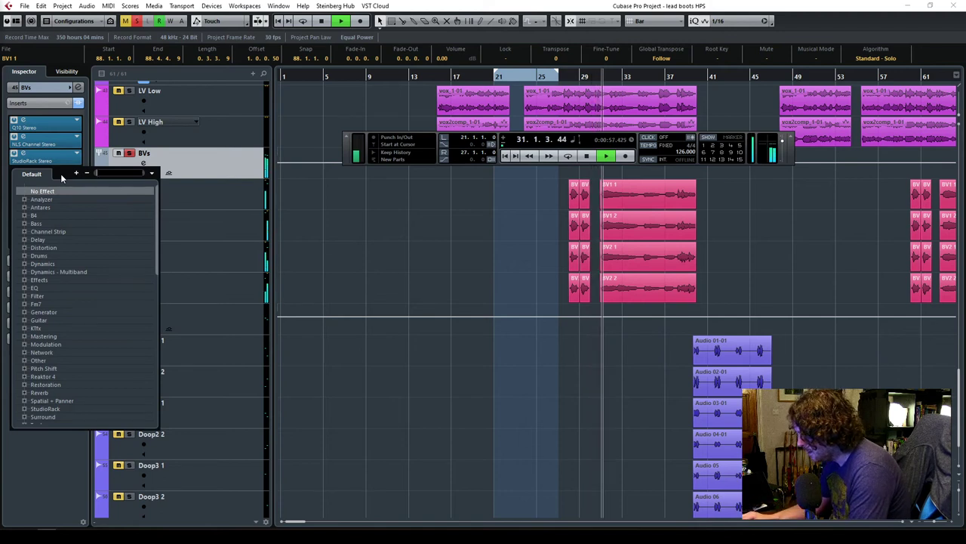
key("KP_Add")
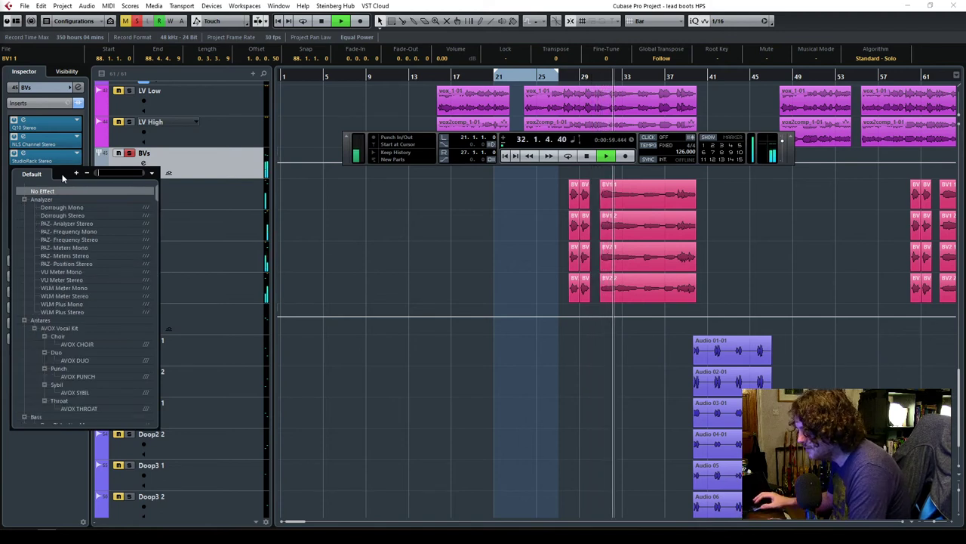
type("rverb")
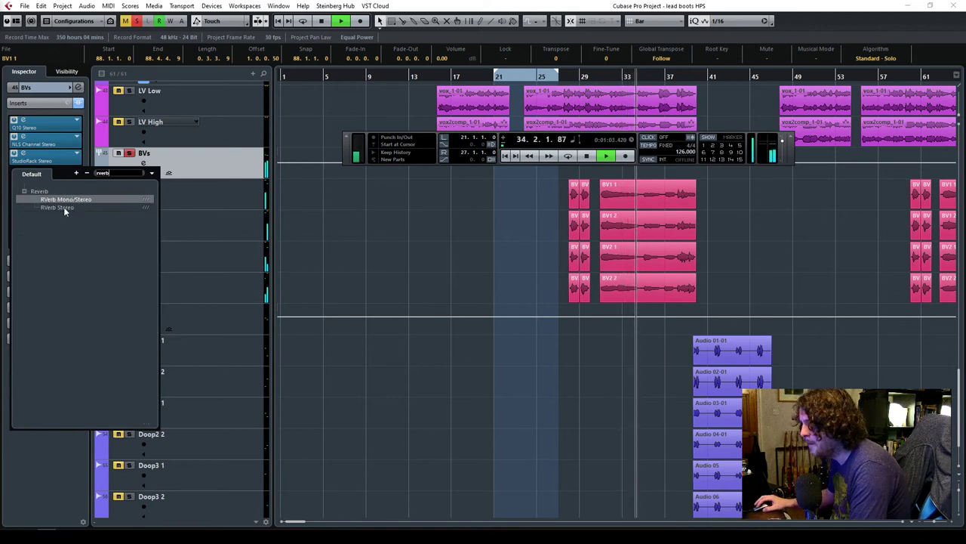
left_click(64, 205)
left_click_drag(546, 114, 431, 142)
left_click(570, 90)
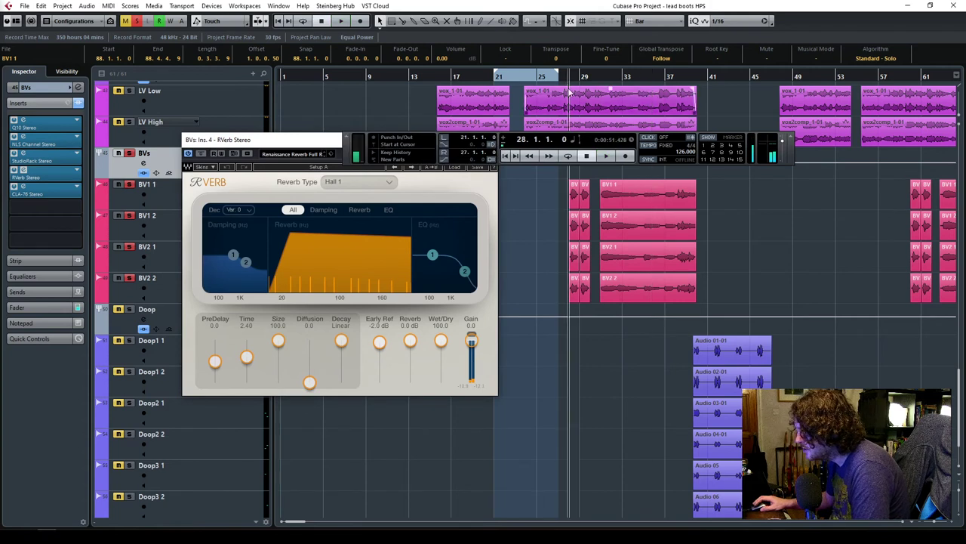
left_click_drag(263, 137, 285, 213)
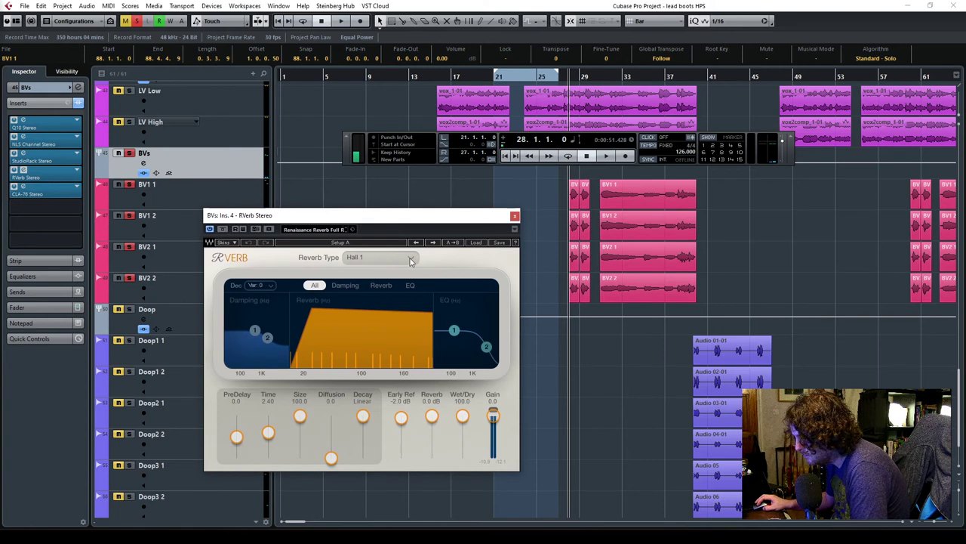
Load the Big Warm Plate preset from RVerb's factory plates.
left_click(473, 242)
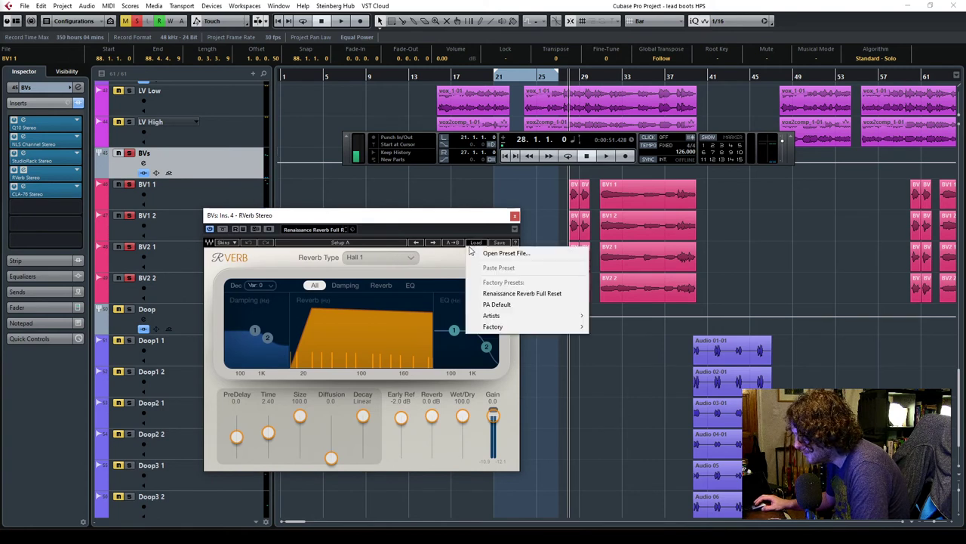
mouse_move(510, 331)
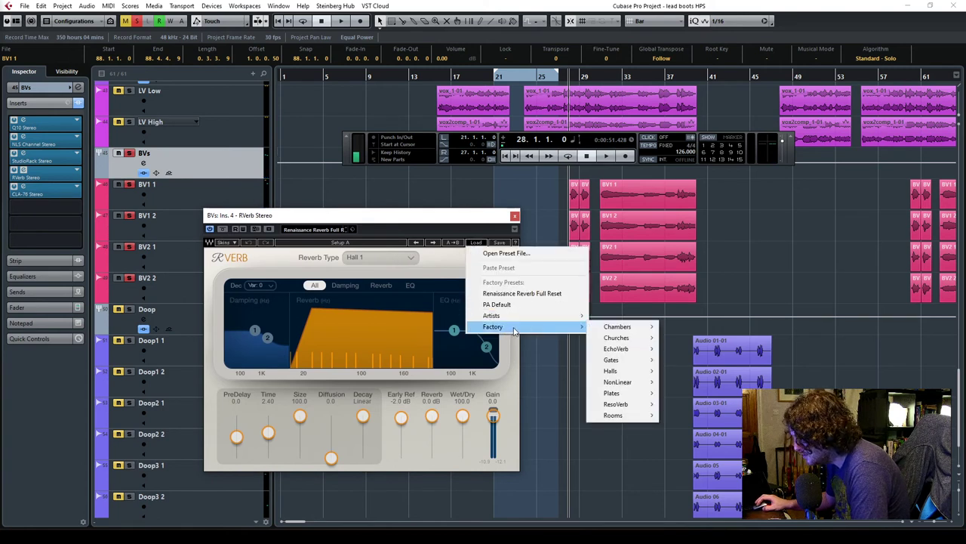
mouse_move(642, 397)
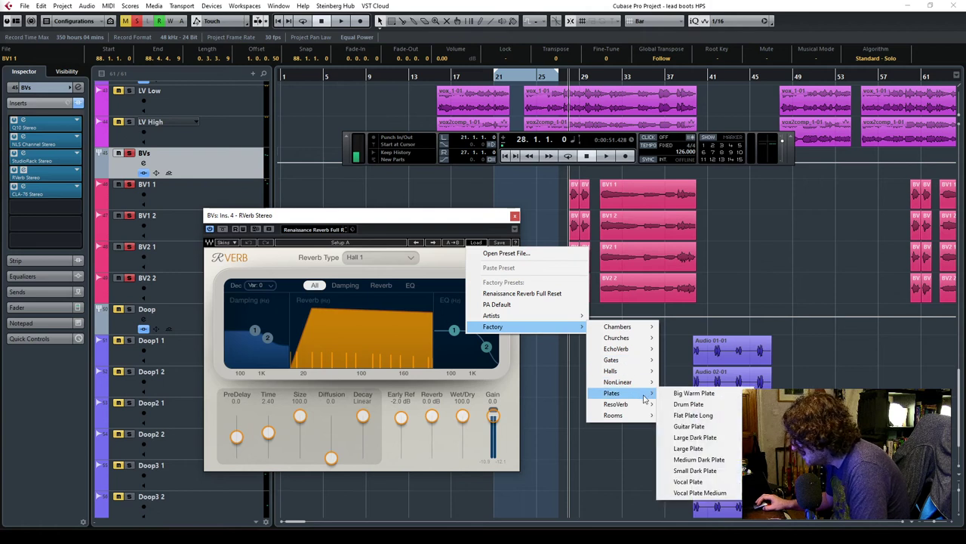
left_click(690, 396)
Play the soloed backing vocals from bar 28 and lower the reverb's Wet/Dry to 22.4.
left_click_drag(341, 219, 301, 189)
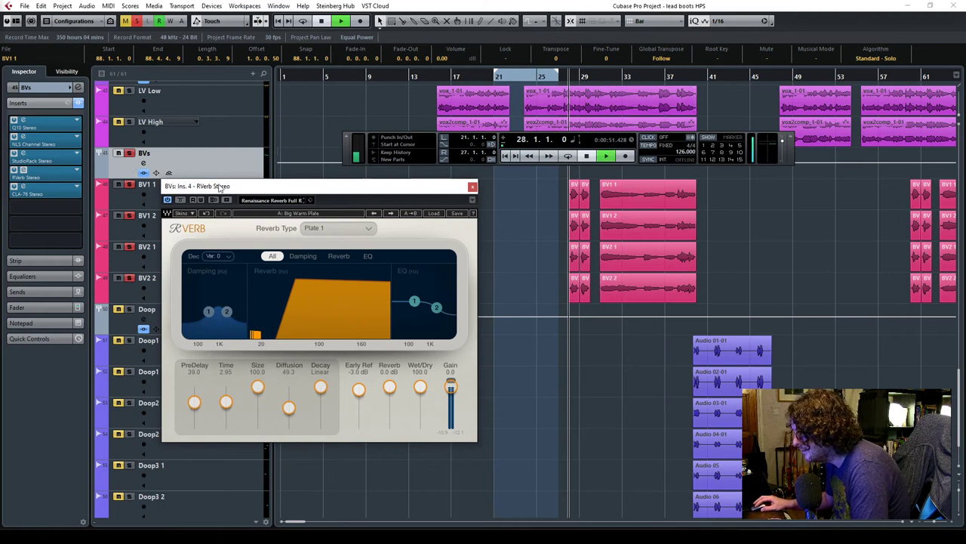
key("space")
left_click_drag(420, 388, 421, 420)
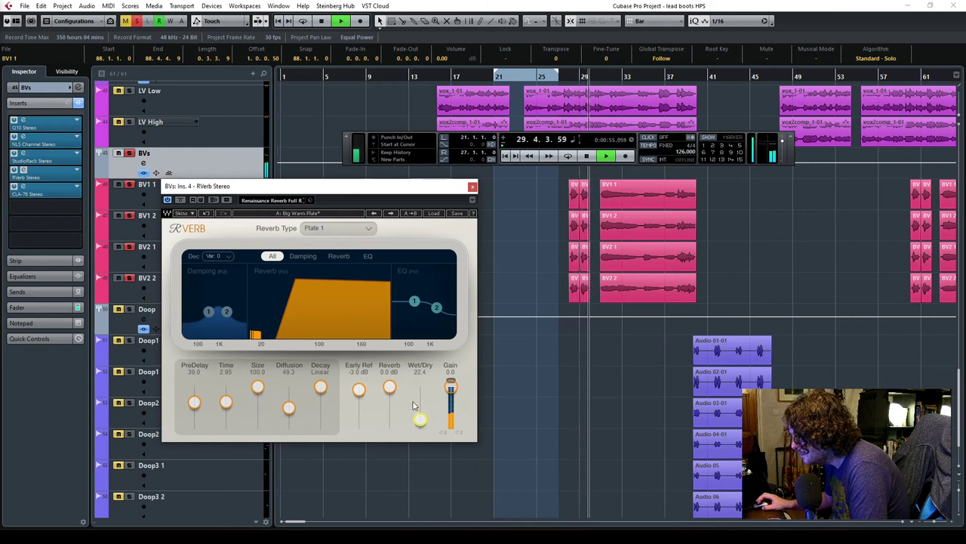
Switch the BVs reverb type to Plate 2 and shorten its Time to 1.49 while auditioning the soloed backing vocals.
left_click_drag(226, 401, 226, 414)
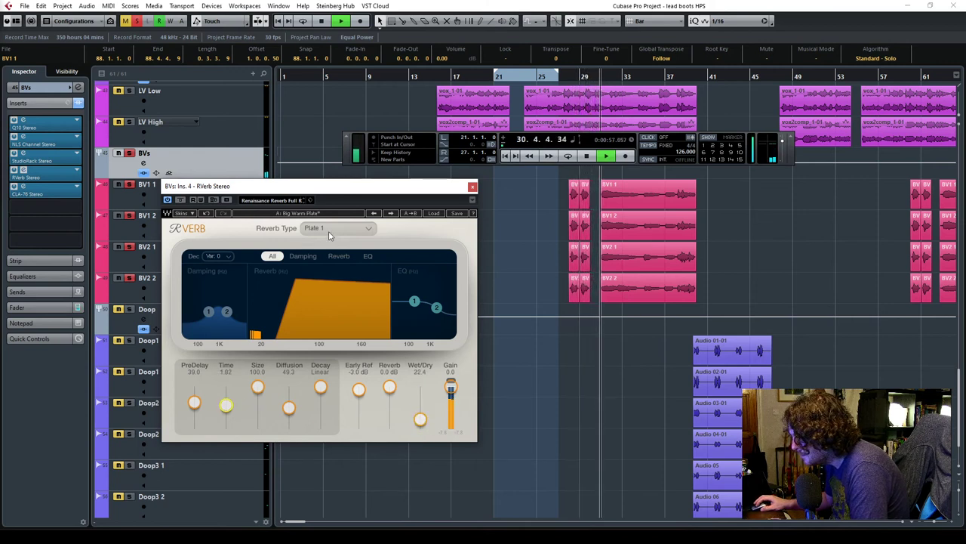
scroll(329, 231, "down", 1)
key("space")
key("space")
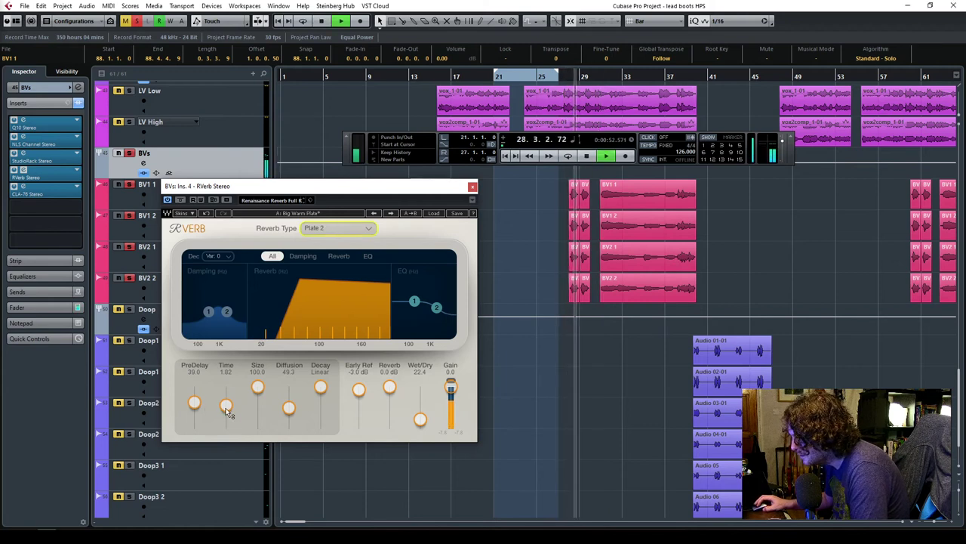
left_click_drag(226, 404, 225, 406)
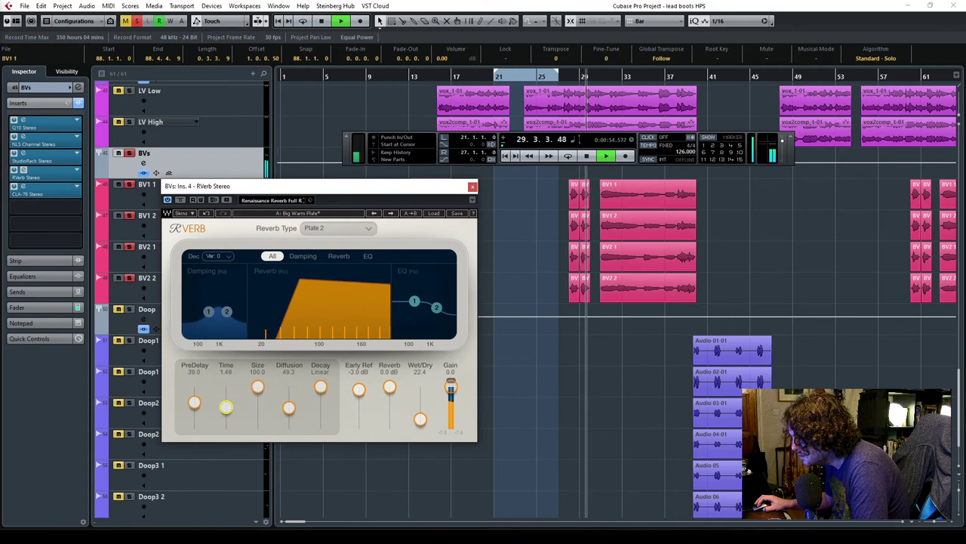
Lower the first EQ band of the BVs reverb and set its Wet/Dry to 22.8.
left_click_drag(414, 301, 413, 309)
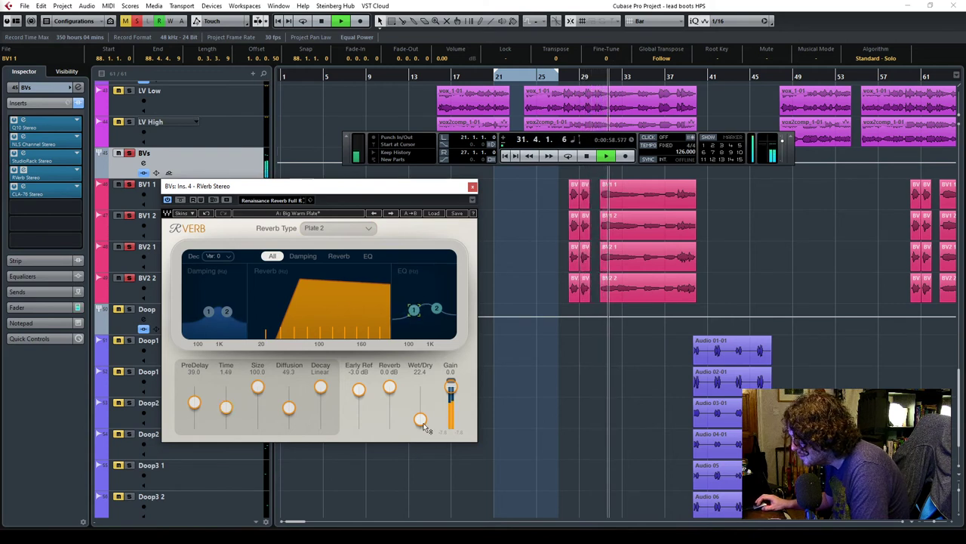
left_click_drag(423, 429, 424, 427)
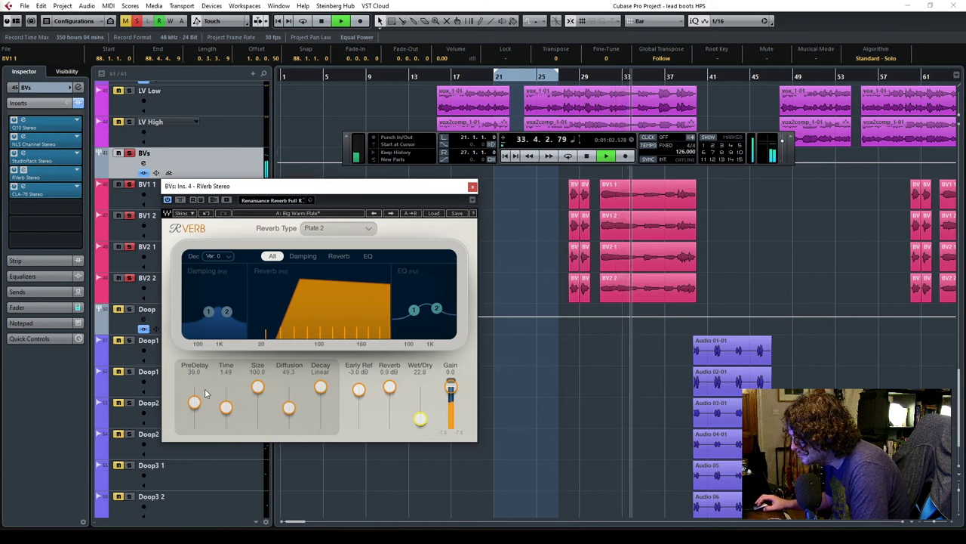
Replay the backing vocals from bar 26, set the reverb's PreDelay to 55.0, and slightly lower its second damping band.
left_click(546, 76)
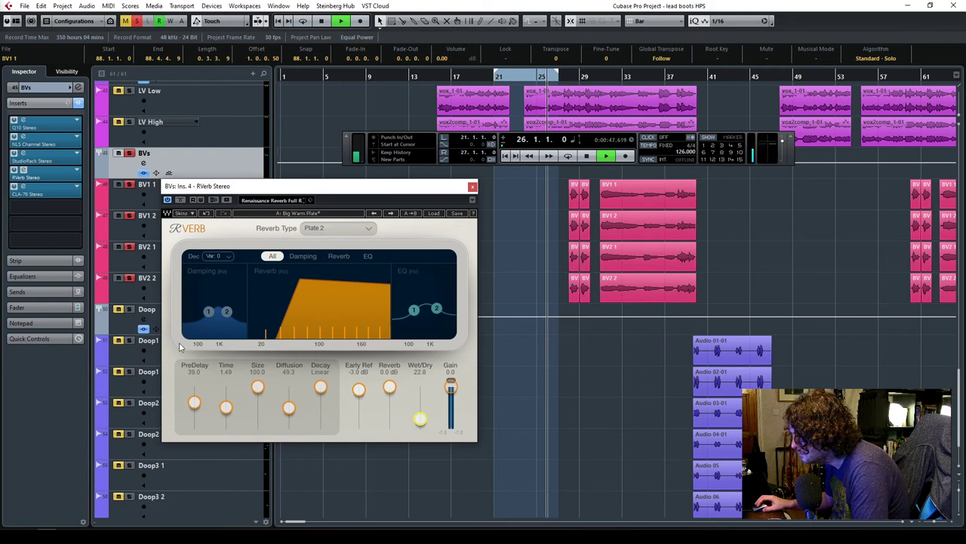
left_click_drag(194, 402, 194, 393)
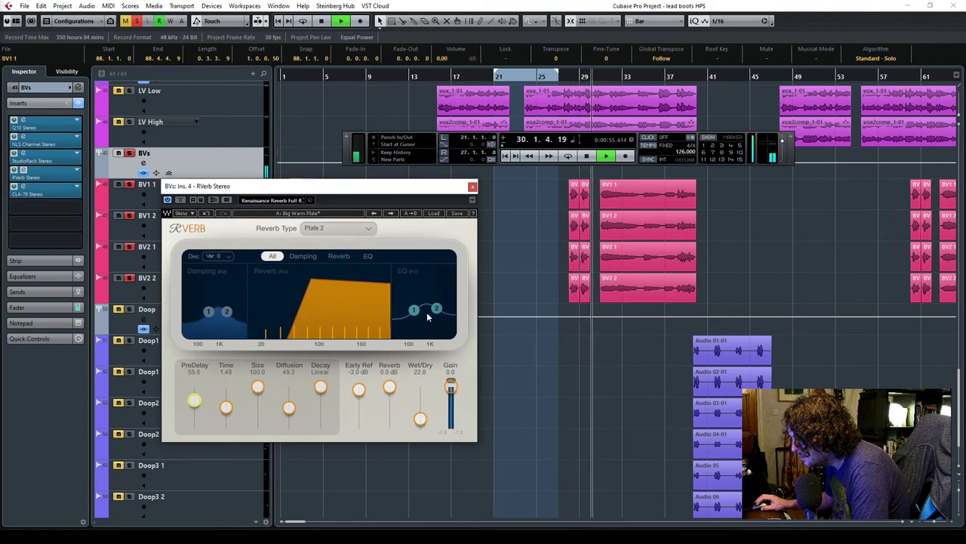
left_click(226, 312)
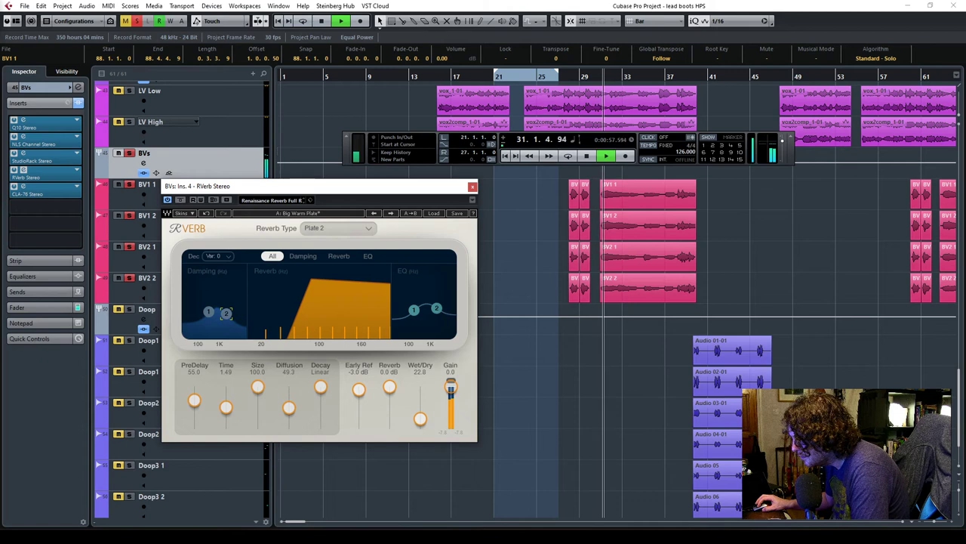
Play the full mix without solo and set the BVs reverb's Wet/Dry to 20.4.
key("space")
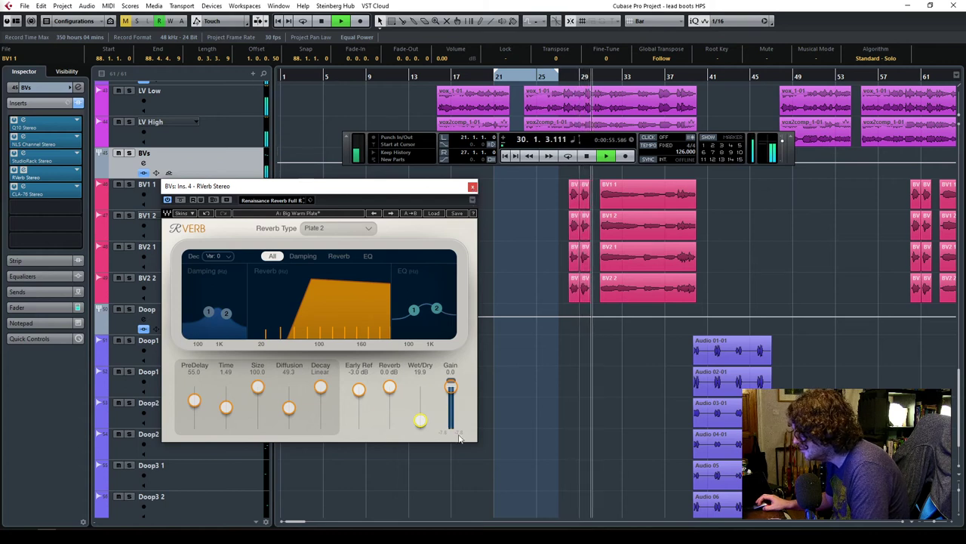
left_click_drag(426, 427, 423, 422)
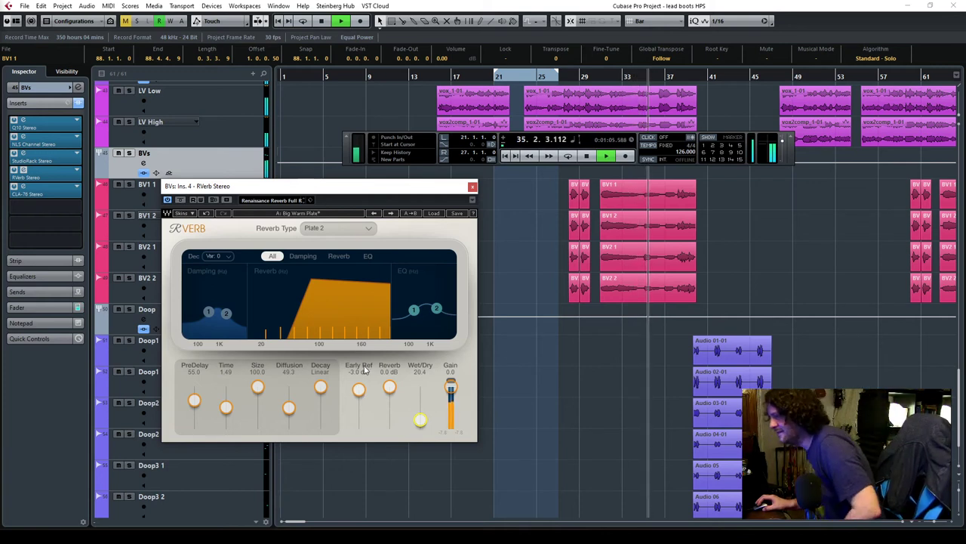
Replay the mix from bar 21, lower the BVs group fader to about -6.1 dB, and close the reverb window.
key("KP_1")
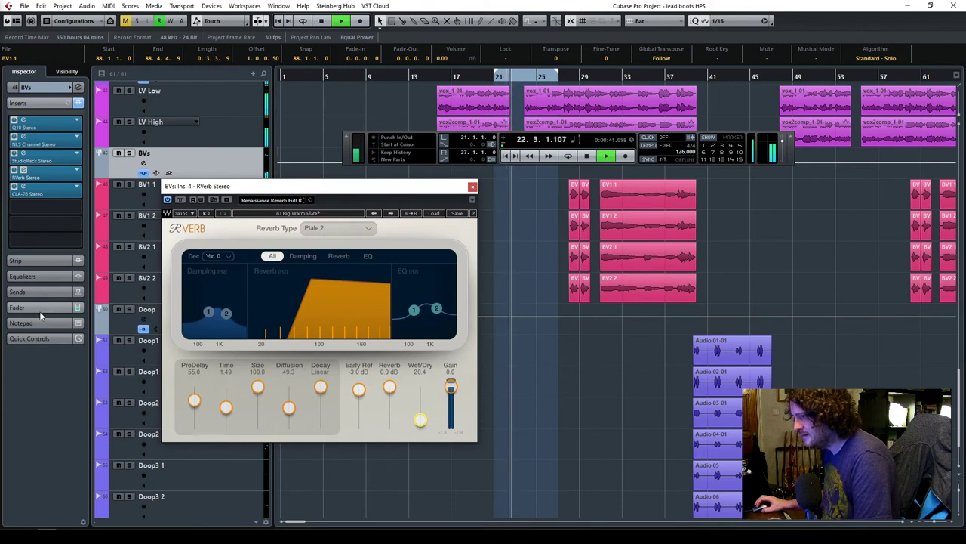
left_click(27, 308)
left_click_drag(30, 268, 30, 264)
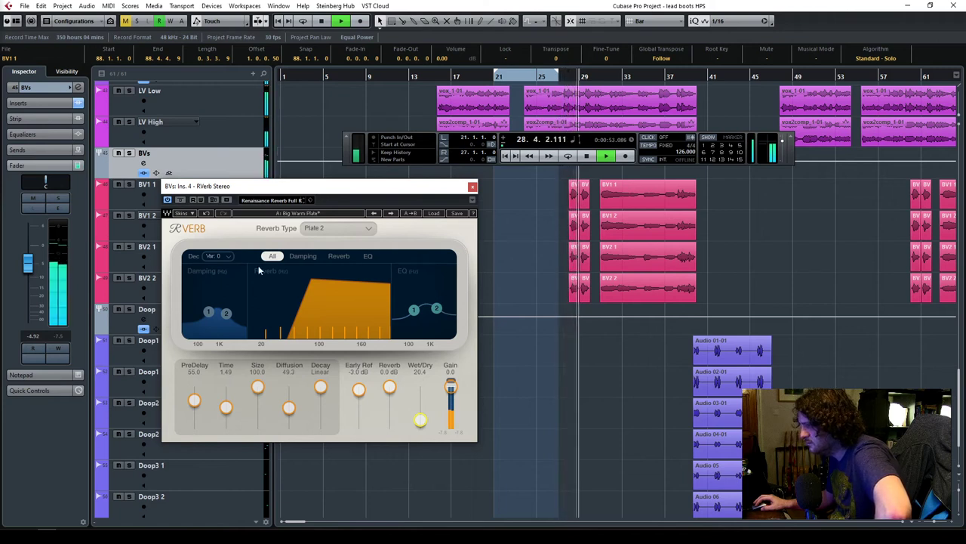
scroll(29, 271, "down", 2)
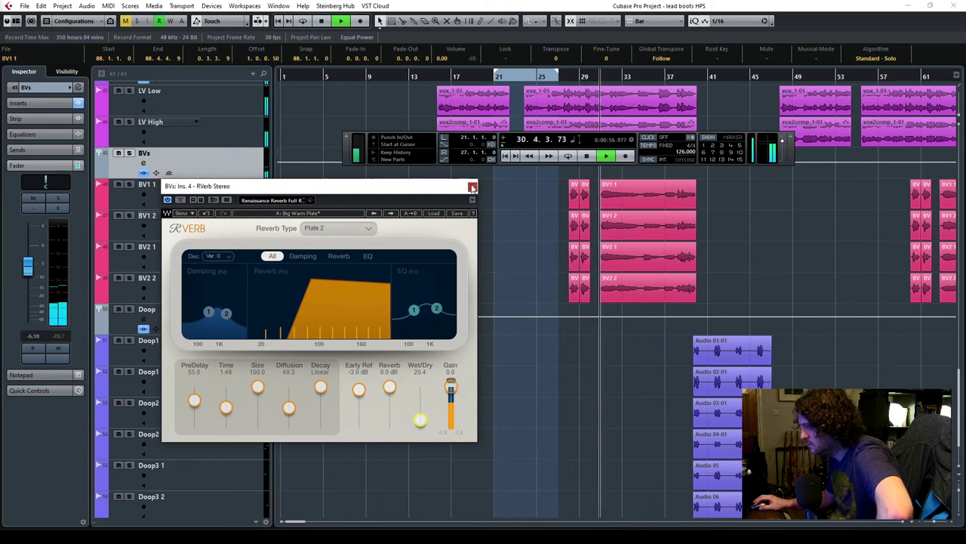
left_click(472, 186)
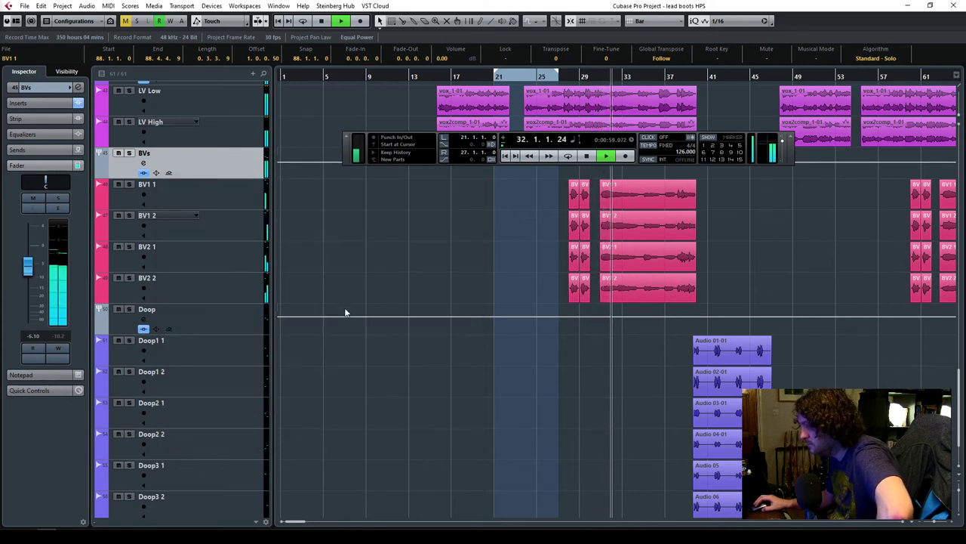
key("space")
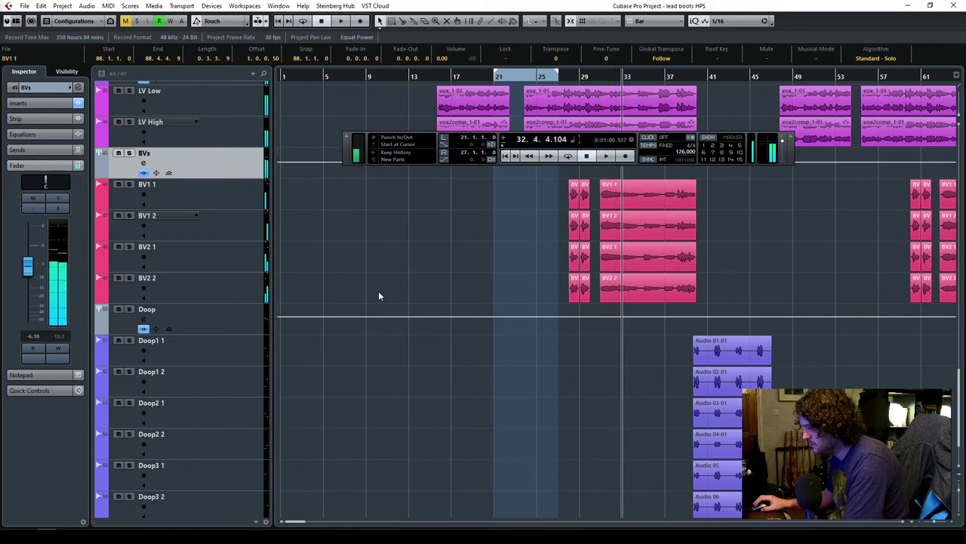
Copy the RVerb insert from the BVs group to the Doop group's empty fourth insert slot in the MixConsole.
key("F3")
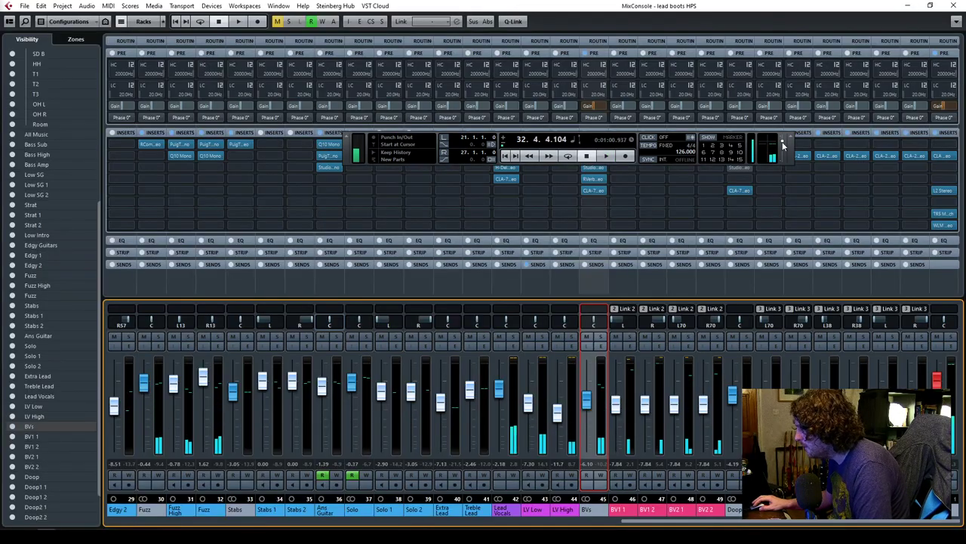
left_click_drag(779, 142, 506, 145)
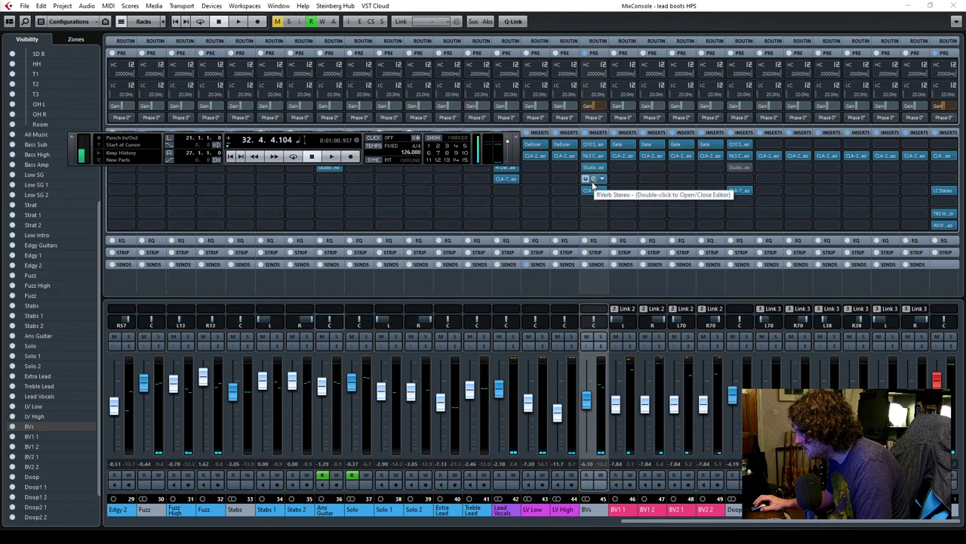
left_click(594, 185)
left_click_drag(595, 182, 740, 185)
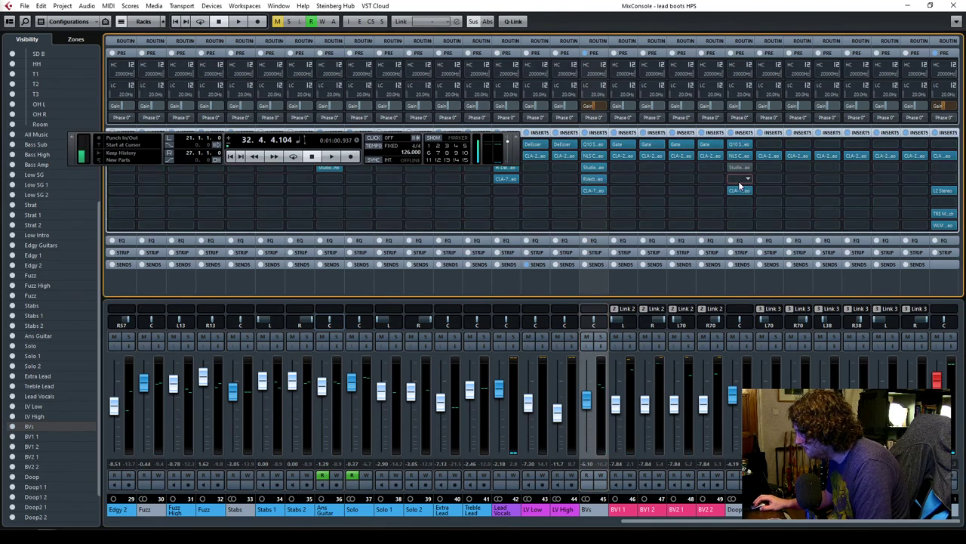
left_click(961, 5)
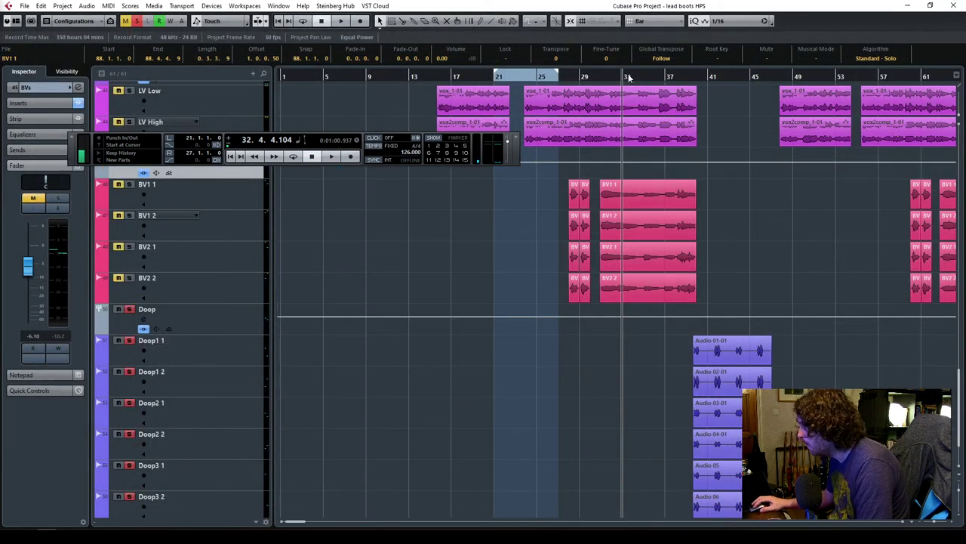
Play the soloed Doop vocals from about bar 40 and open the RVerb insert on the Doop group.
double_click(696, 82)
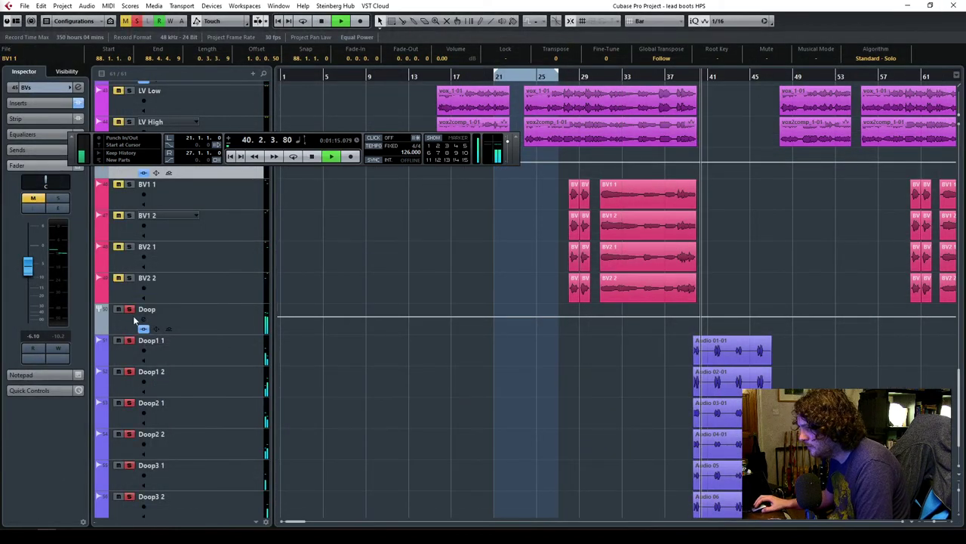
left_click(201, 318)
left_click(42, 103)
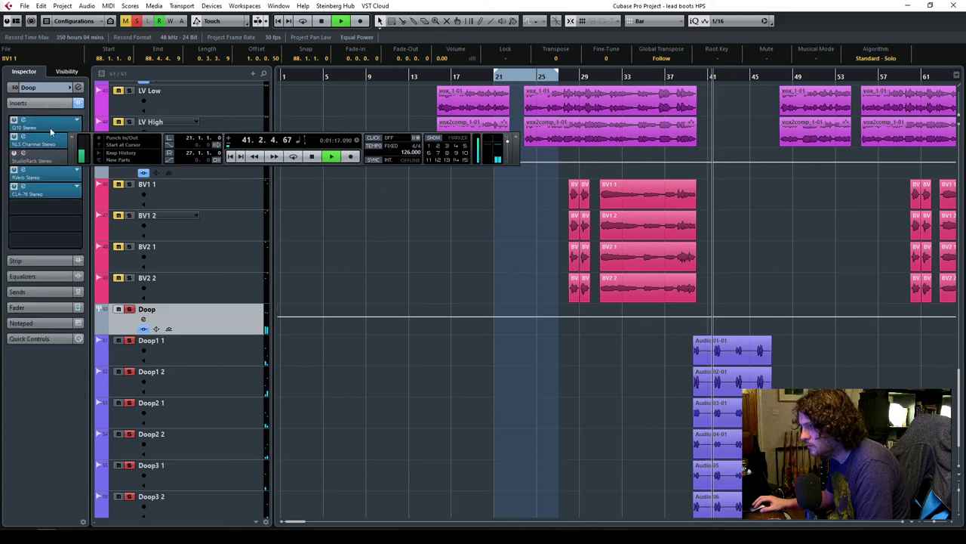
left_click(26, 177)
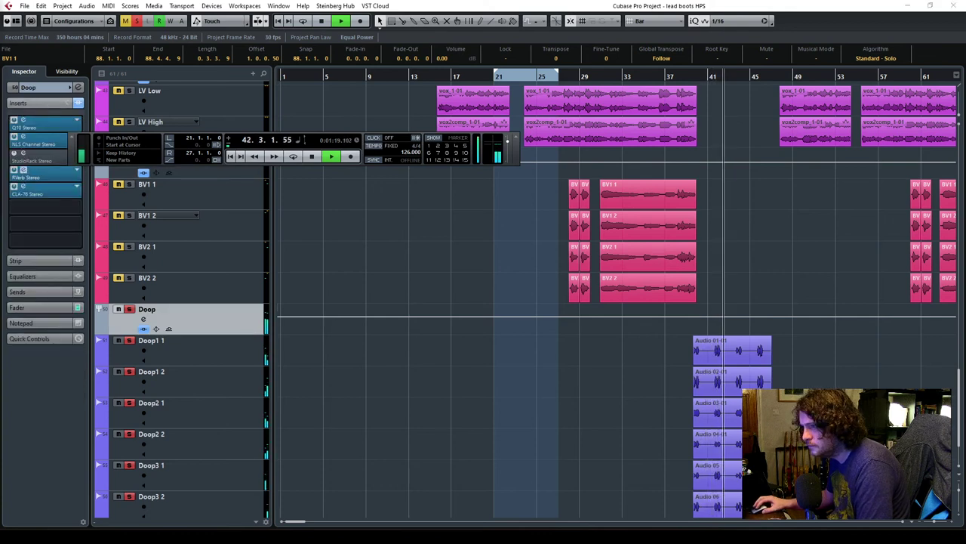
Set the Doop reverb's PreDelay to 73.9 and Time to 2.70, lower its first EQ band, and close it after auditioning.
left_click_drag(434, 156, 532, 153)
left_click_drag(330, 372, 330, 365)
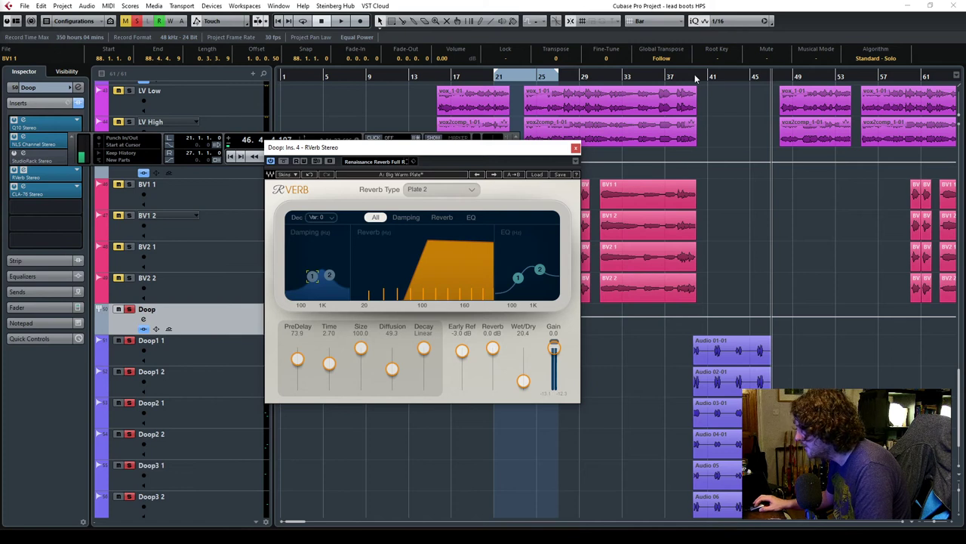
left_click_drag(696, 78, 691, 85)
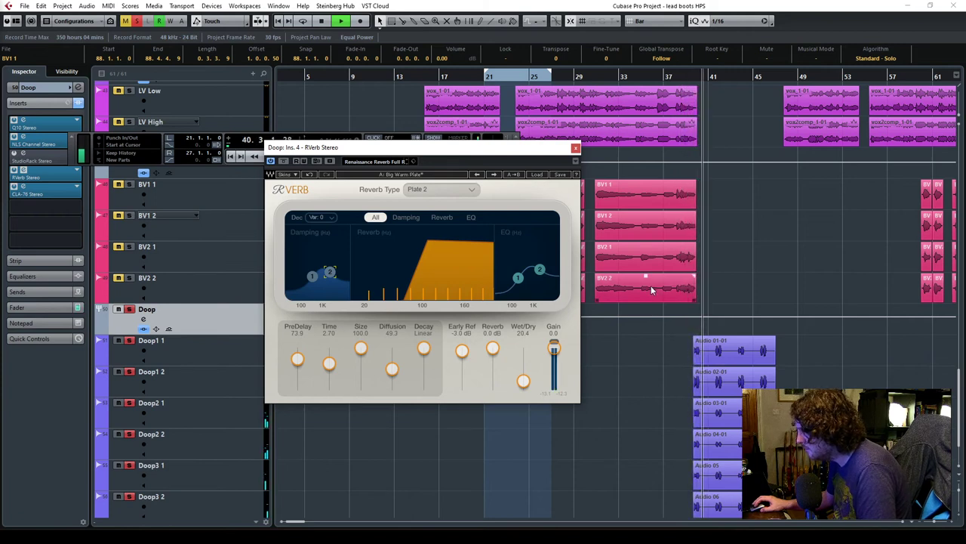
key("space")
left_click(576, 148)
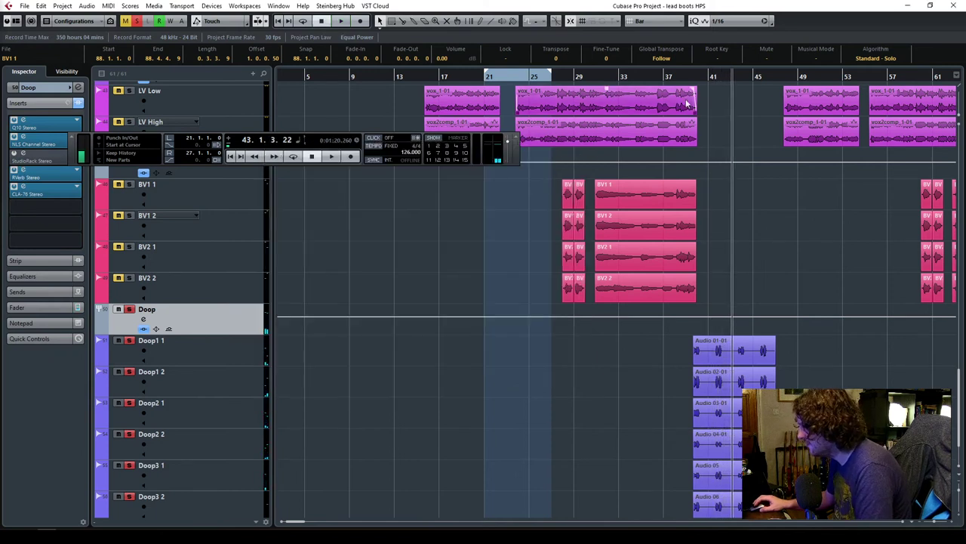
Clear the solos, play the full mix from bar 37, and set the Doop group fader to -4.37 dB.
left_click_drag(685, 78, 661, 88)
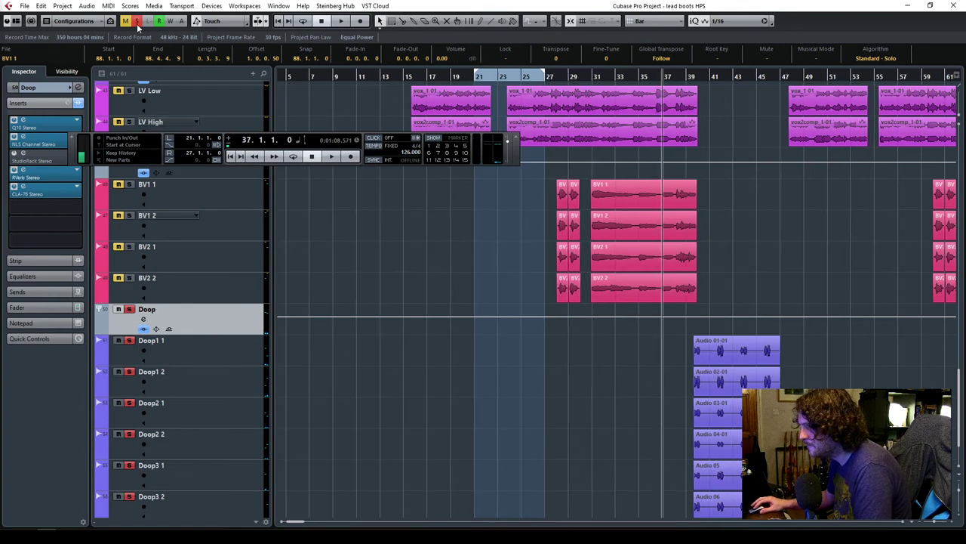
key("space")
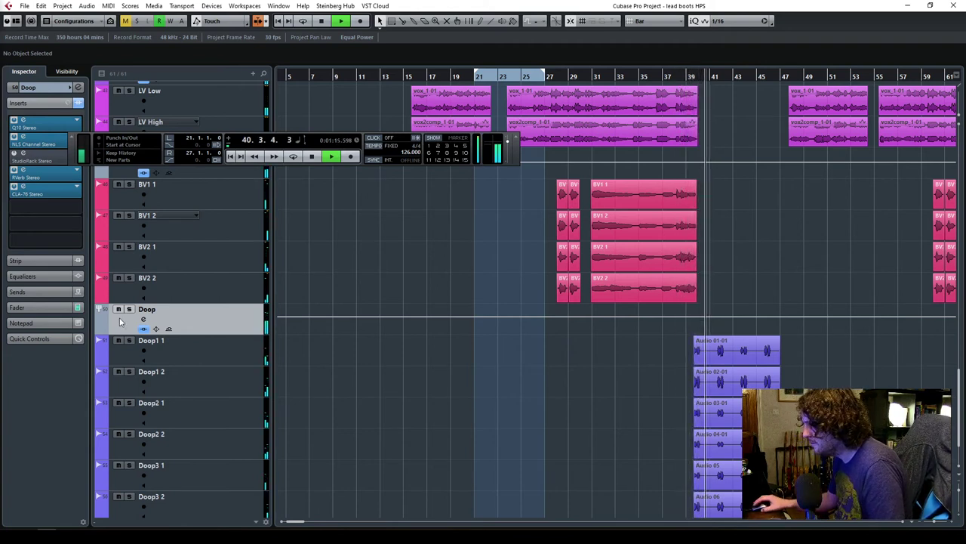
left_click(40, 307)
scroll(28, 269, "up", 2)
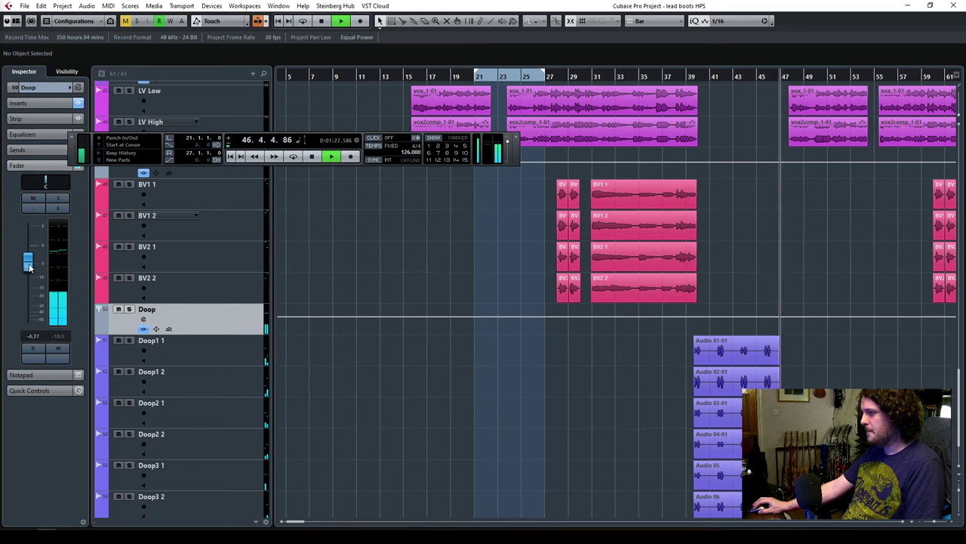
Listen to the full mix into the second chorus while checking the Ans Guitar fader and the backing vocal tracks.
scroll(649, 438, "up", 5)
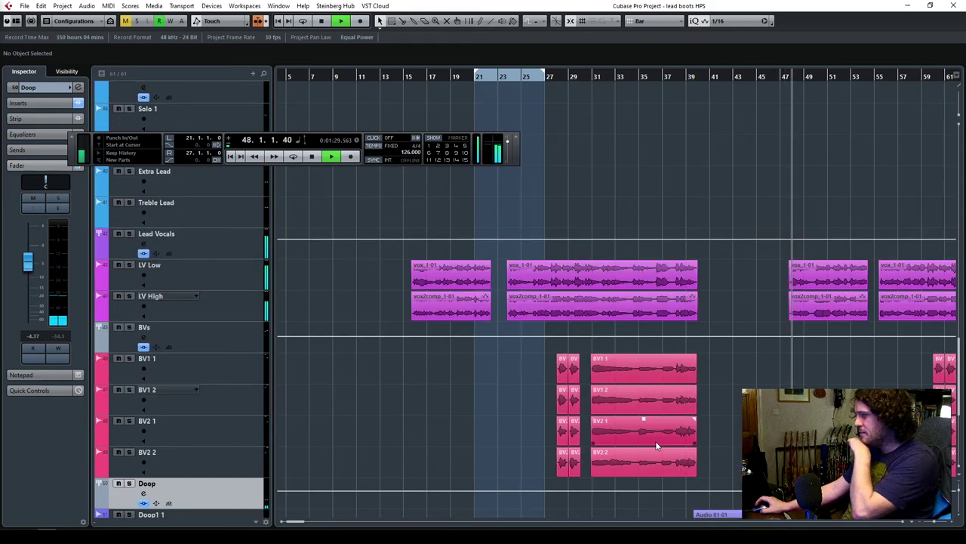
scroll(656, 445, "up", 5)
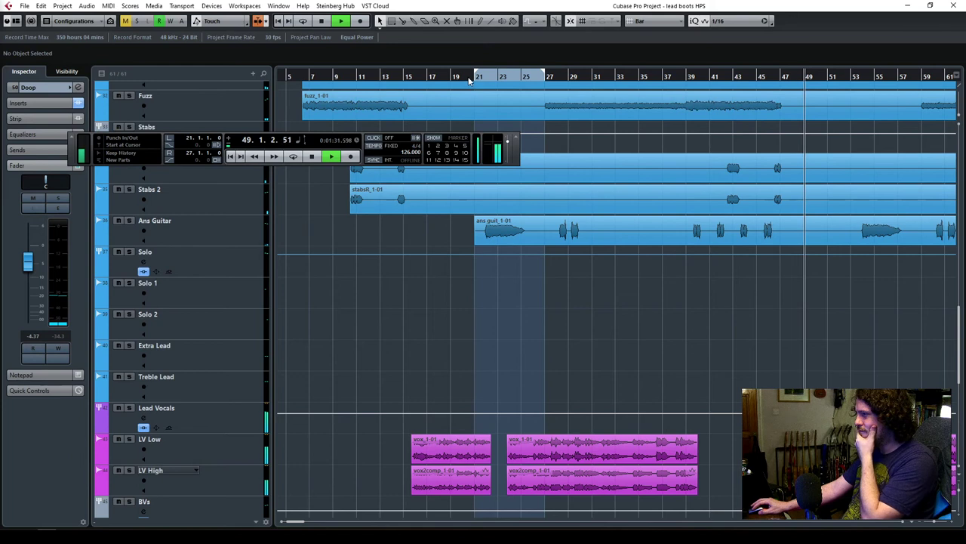
left_click(200, 231)
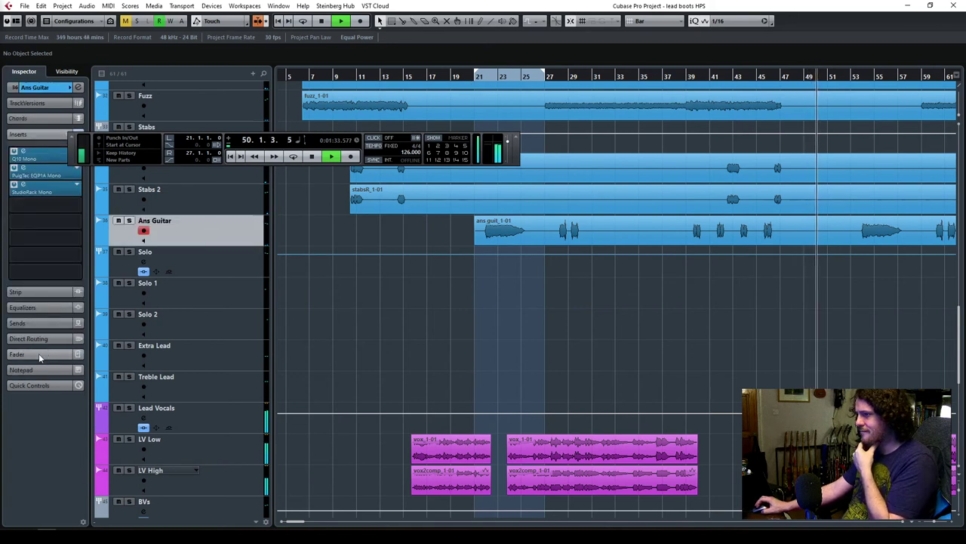
left_click(40, 355)
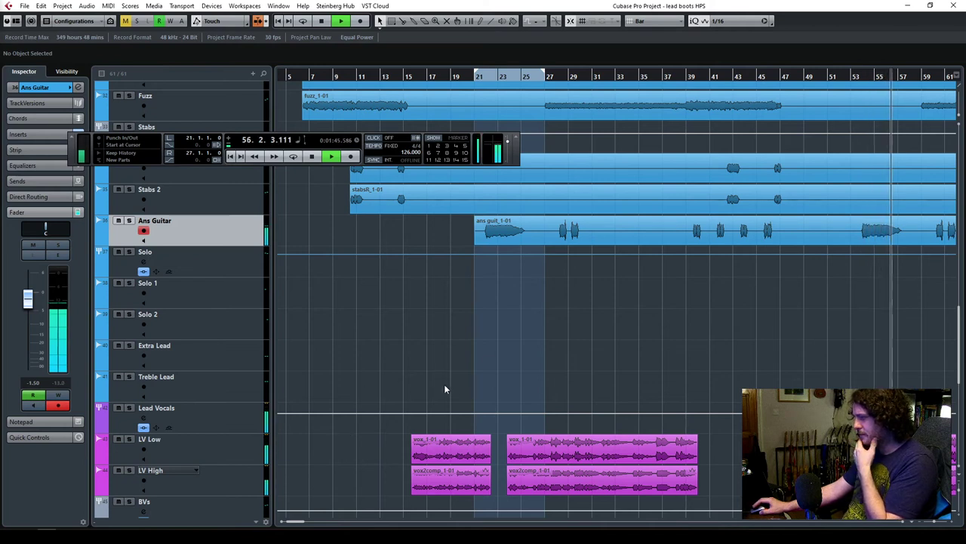
scroll(505, 391, "down", 10)
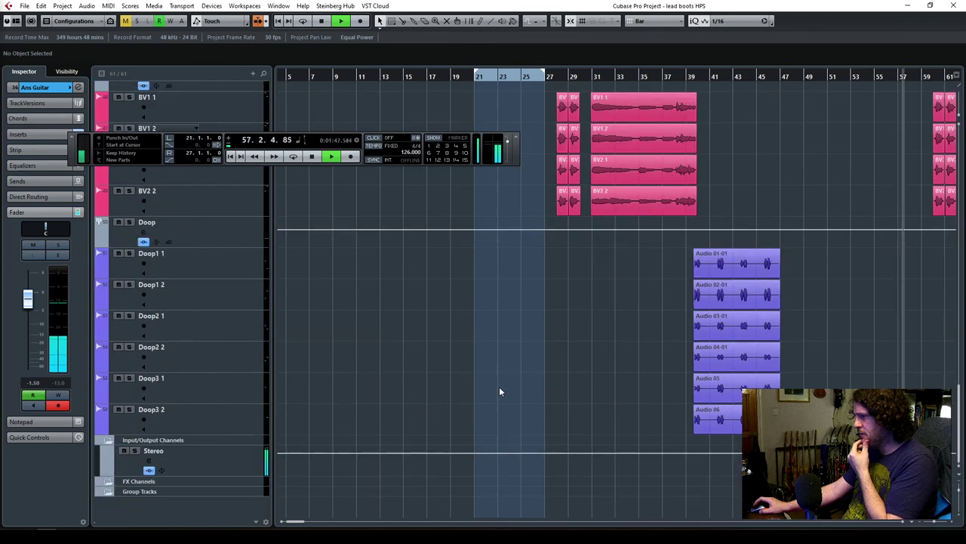
scroll(499, 389, "up", 5)
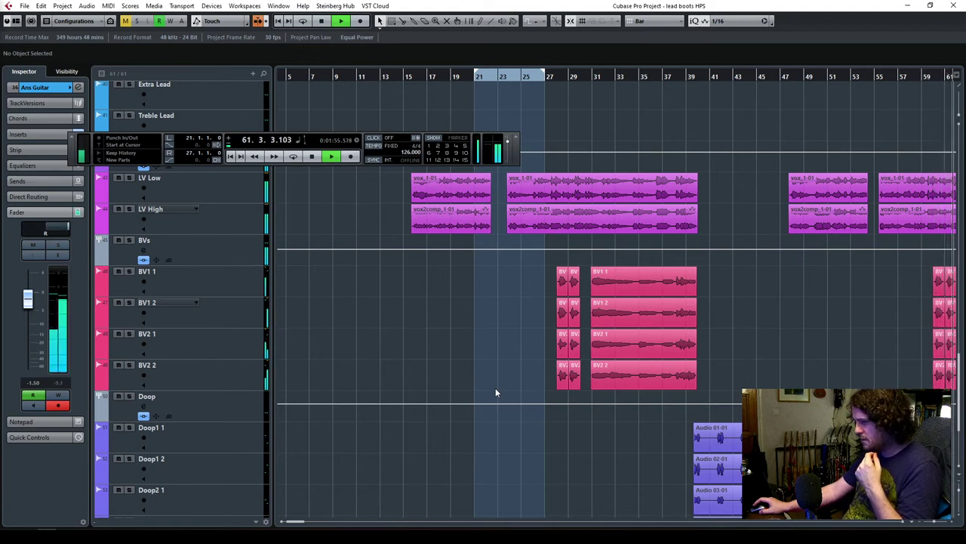
left_click_drag(942, 524, 935, 525)
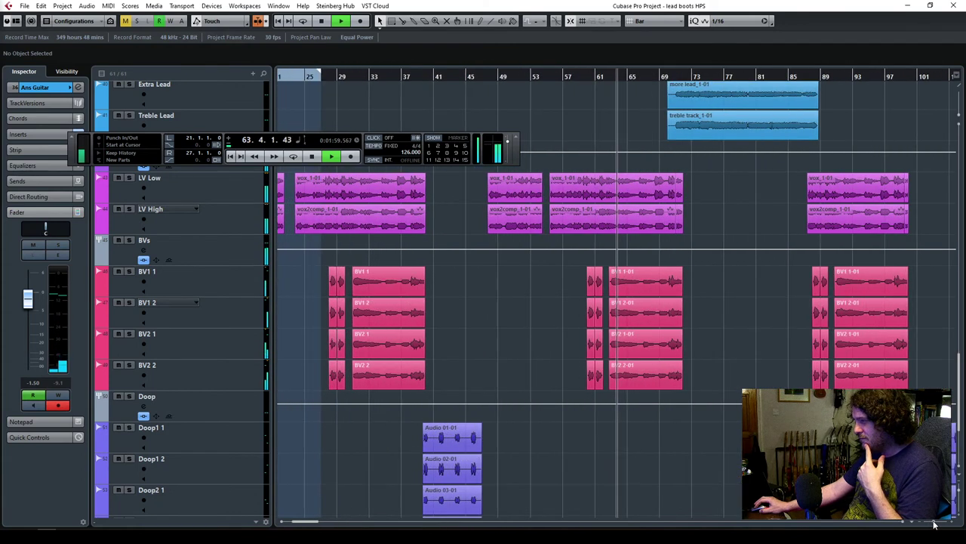
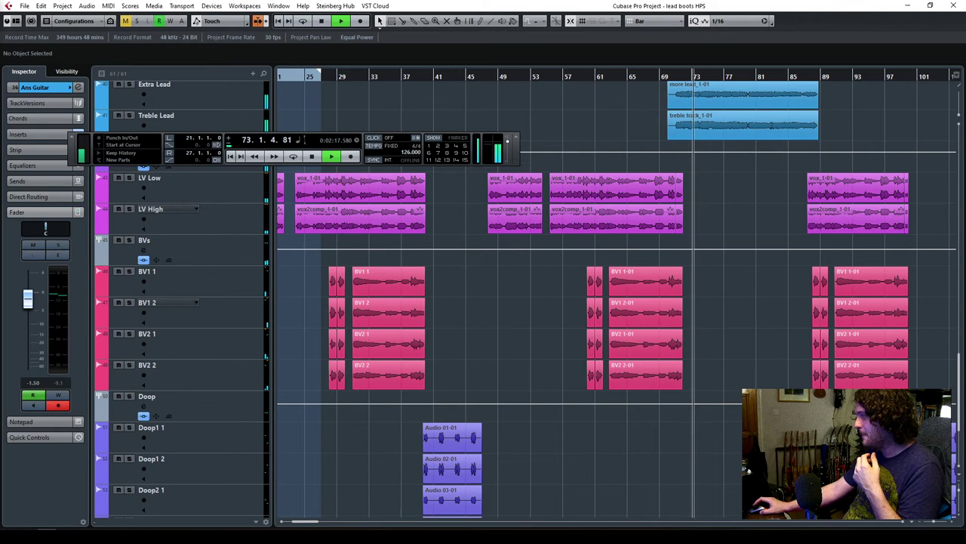
Raise the high-frequency boost to about 4 on the Solo group's PuigTec EQP1A and close the plugin.
scroll(745, 469, "up", 5)
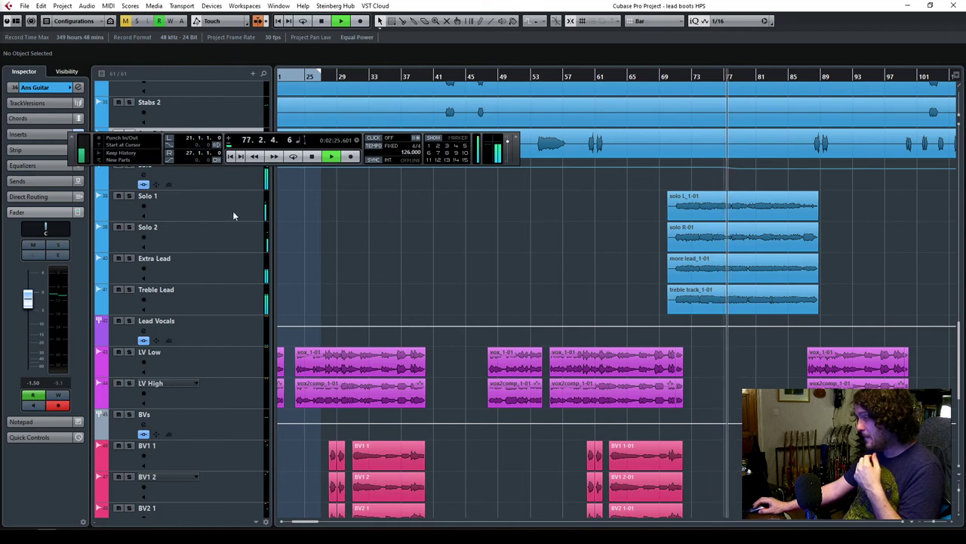
left_click(233, 181)
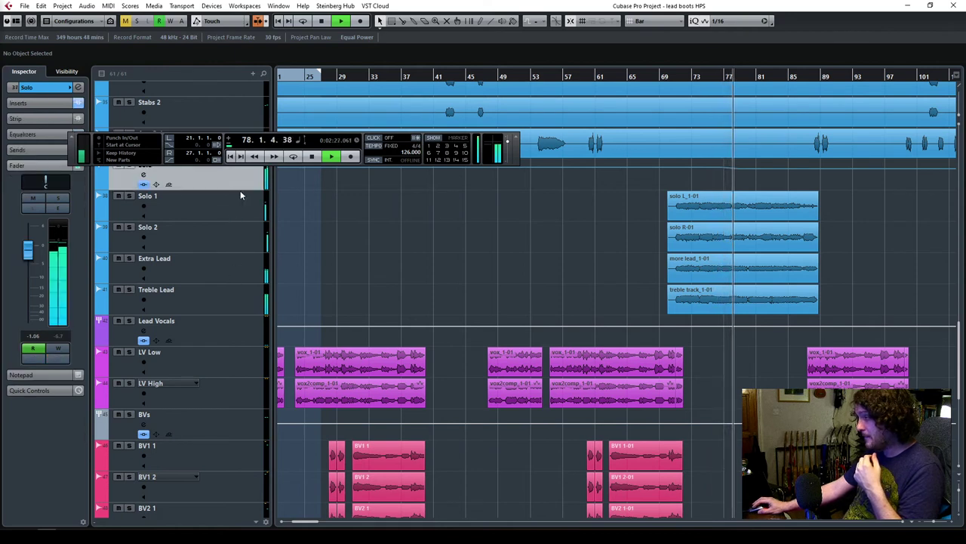
left_click(30, 103)
left_click(26, 124)
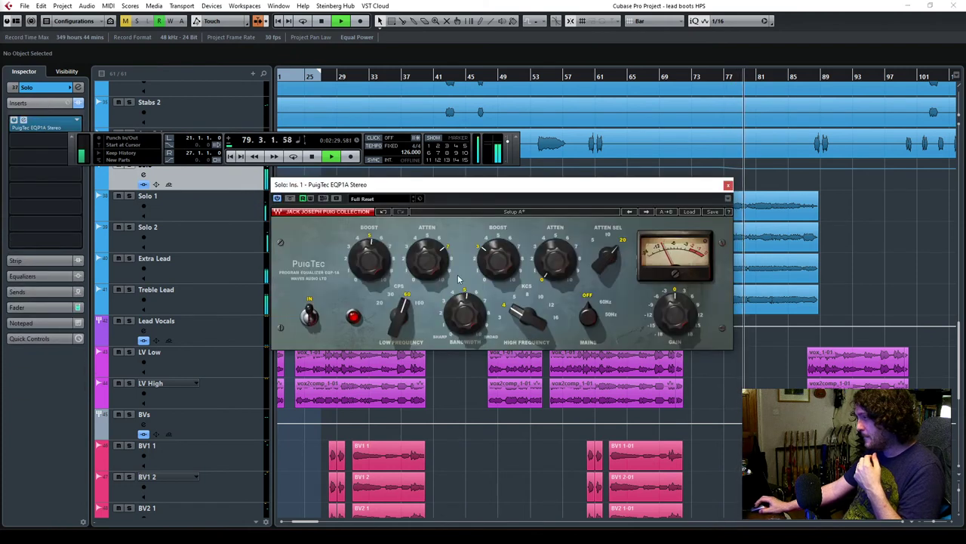
left_click_drag(419, 269, 419, 266)
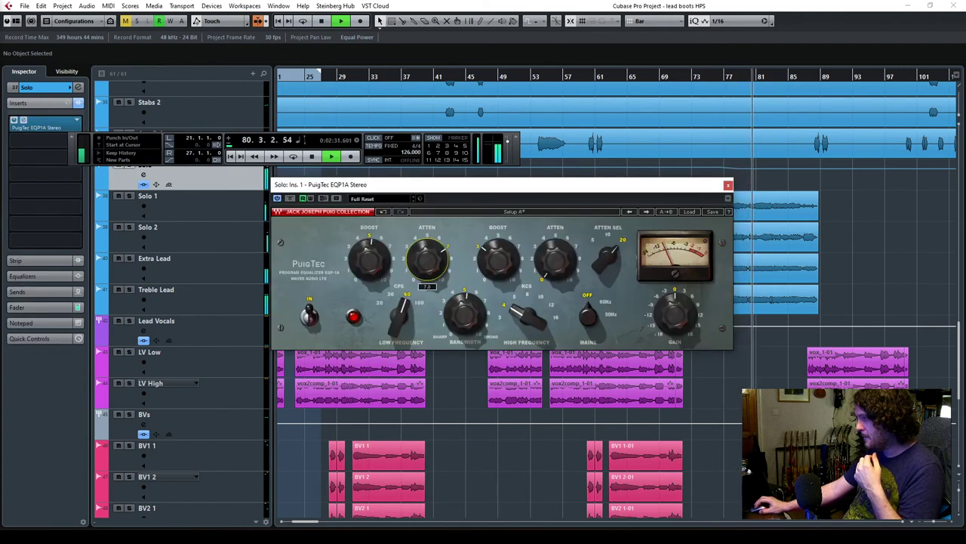
left_click_drag(490, 259, 490, 257)
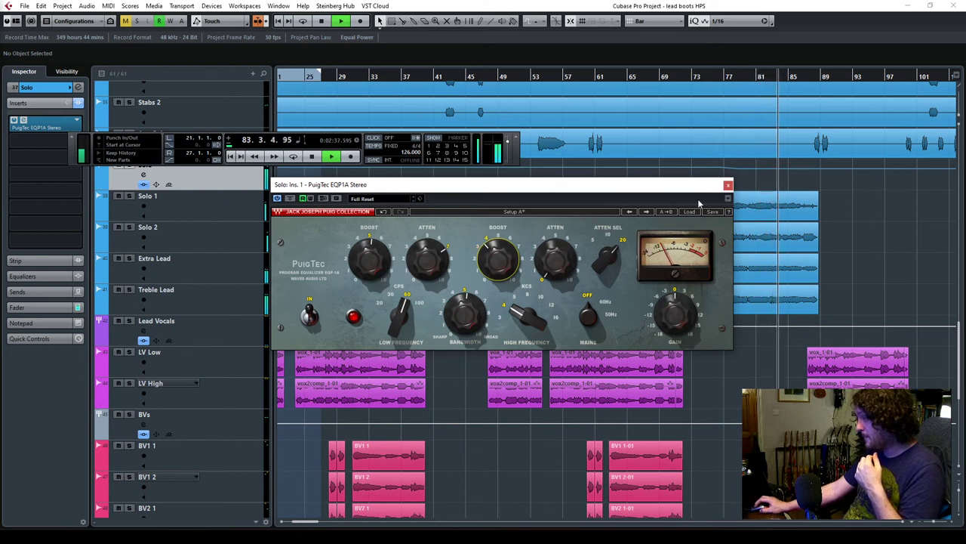
left_click(728, 185)
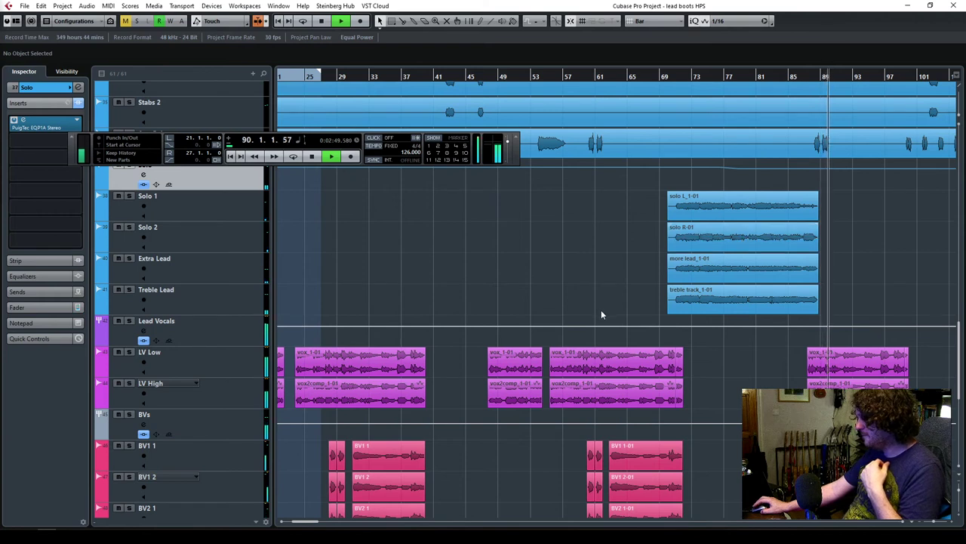
Listen through the last chorus and Doop section, check the Doop group's fader, and return to the project start.
scroll(601, 309, "down", 5)
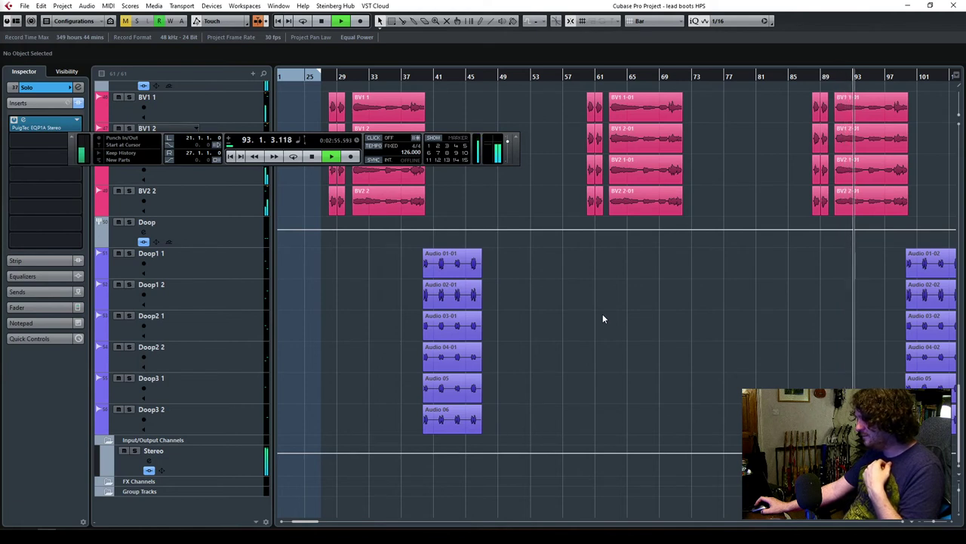
scroll(602, 318, "up", 8)
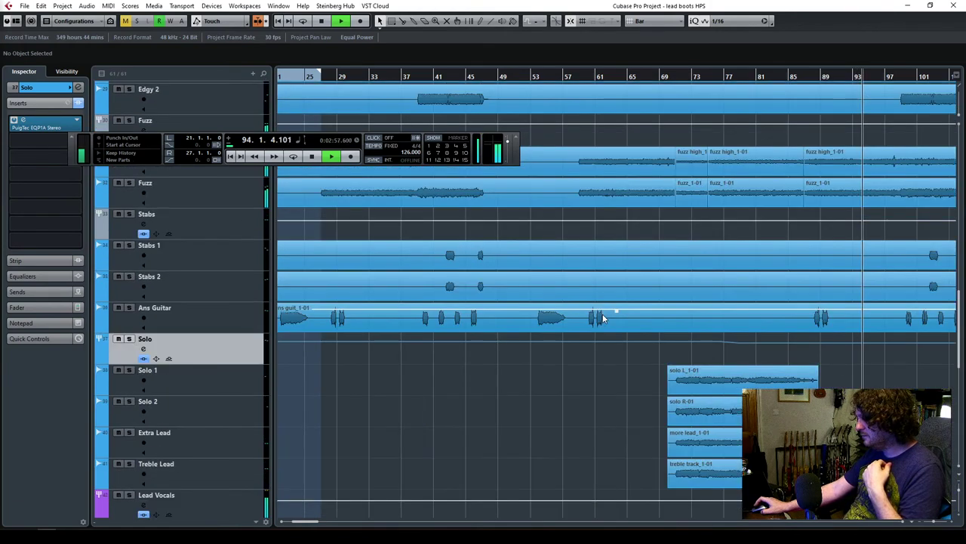
scroll(602, 318, "down", 6)
scroll(508, 326, "up", 3)
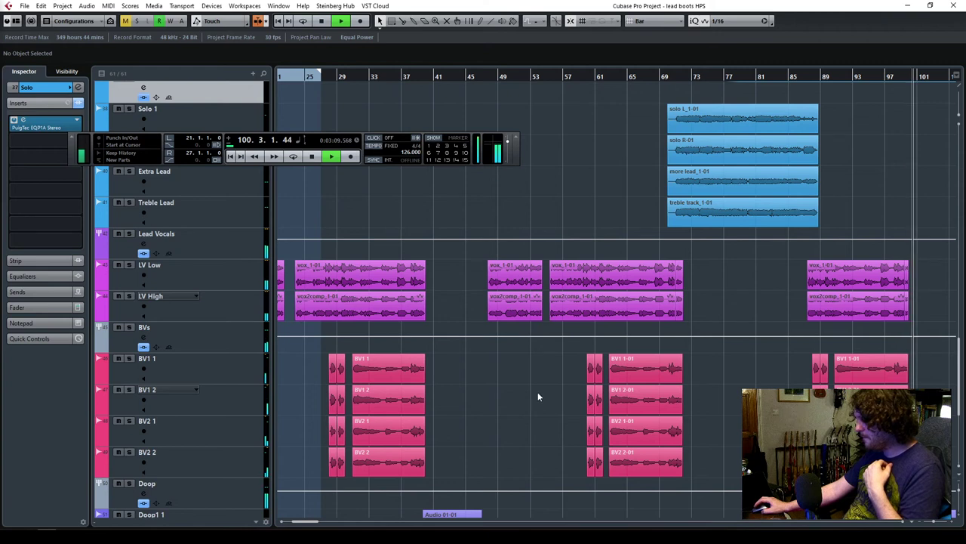
scroll(539, 390, "down", 5)
left_click(222, 332)
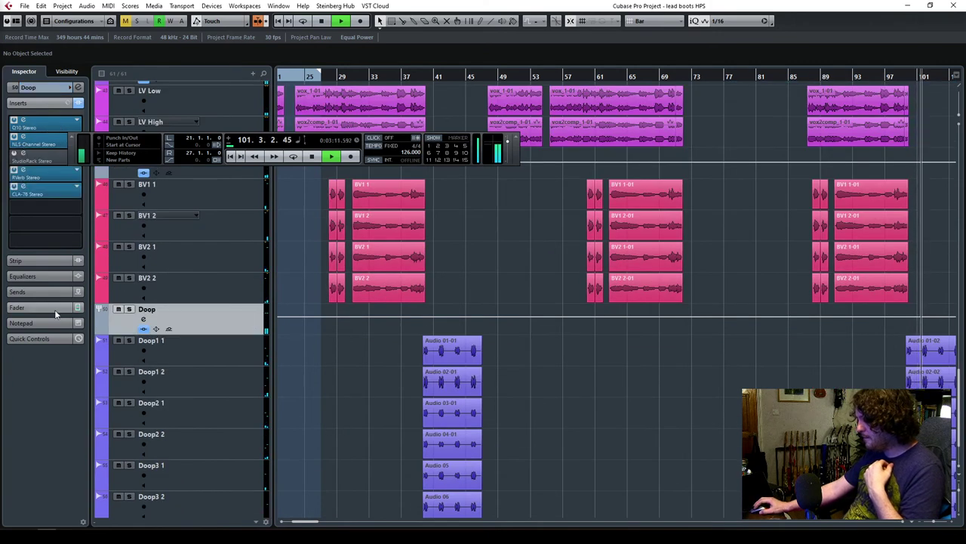
left_click(34, 337)
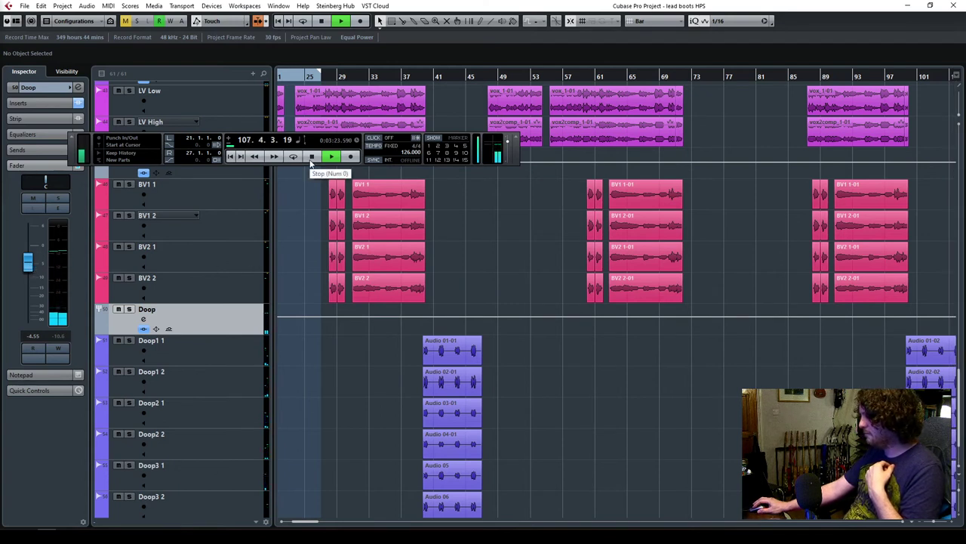
left_click(237, 160)
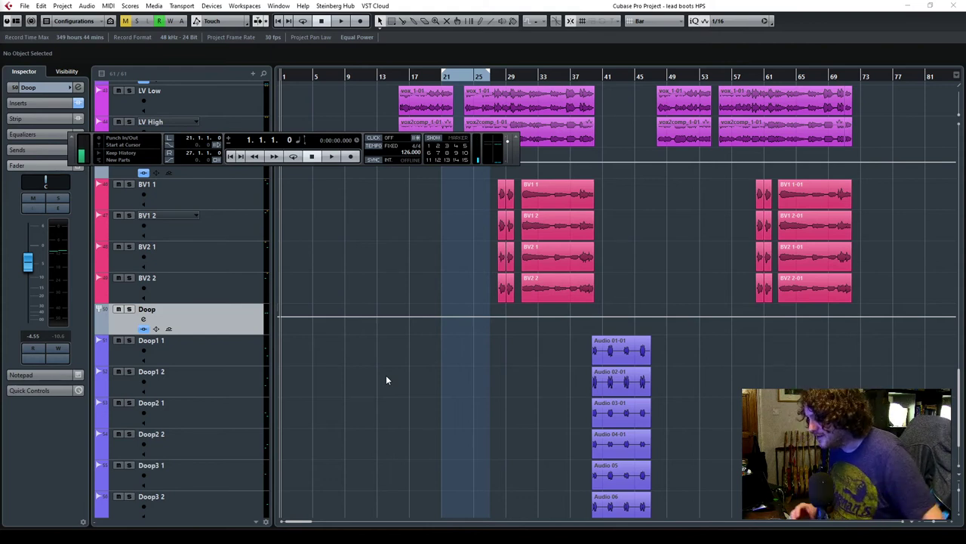
Solo the Lead Vocals group and play it from bar 29 to audition the first chorus vocals.
scroll(542, 411, "up", 5)
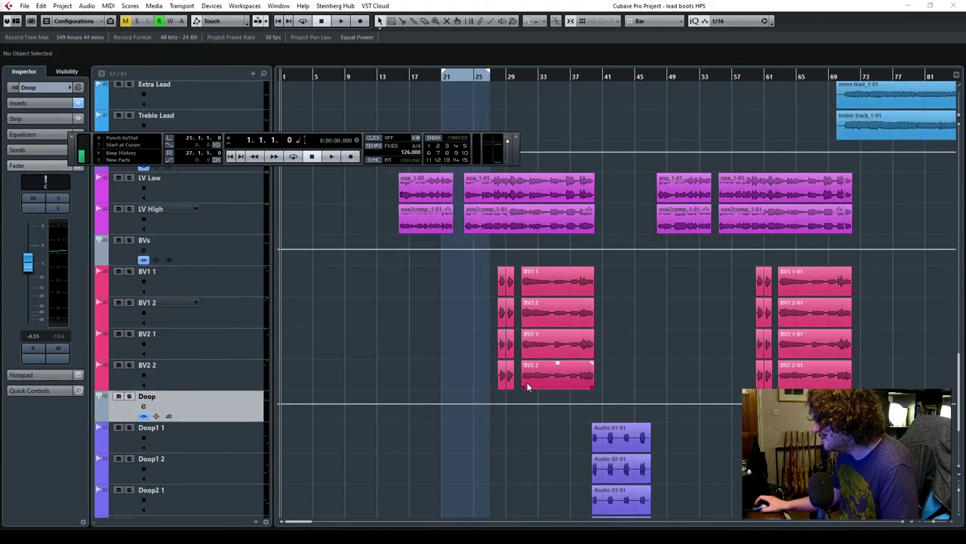
left_click(505, 77)
key("h")
key("h")
key("h")
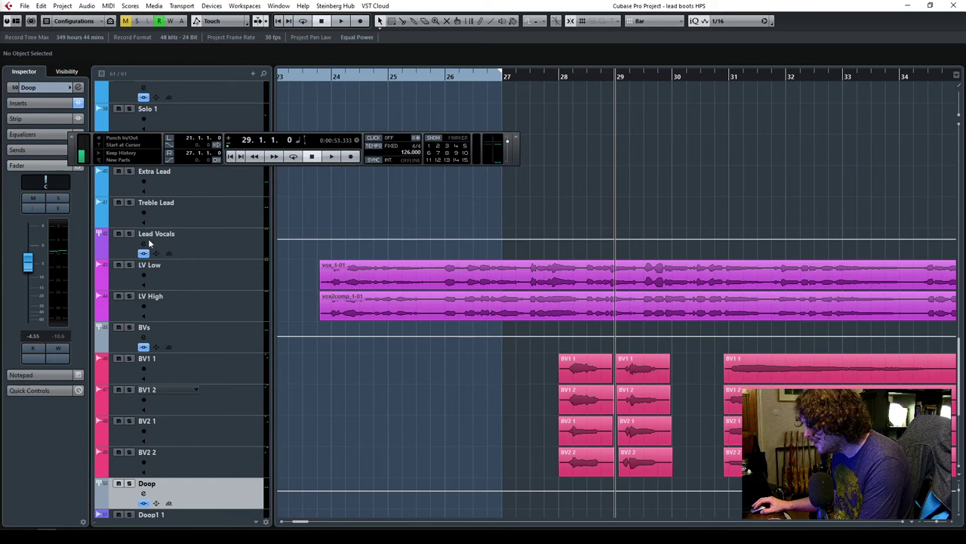
key("space")
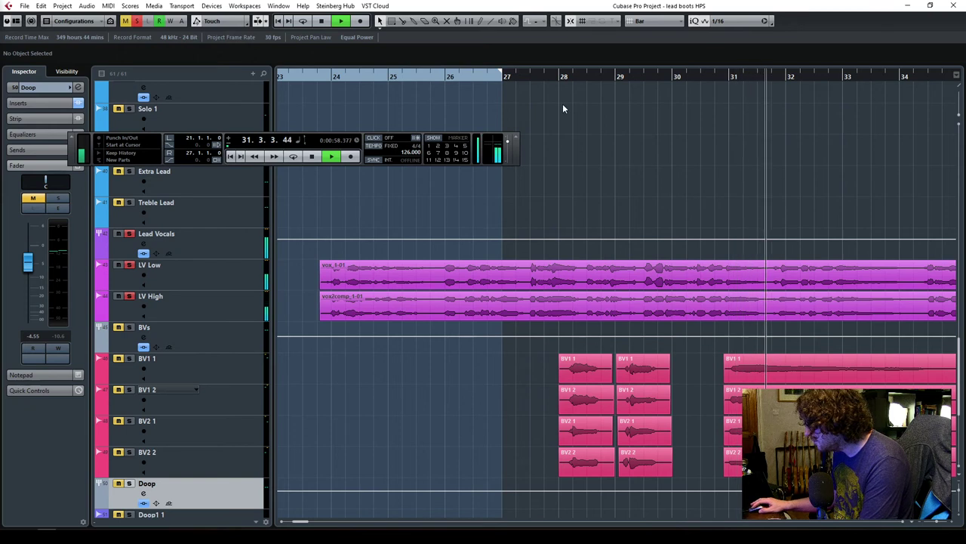
key("space")
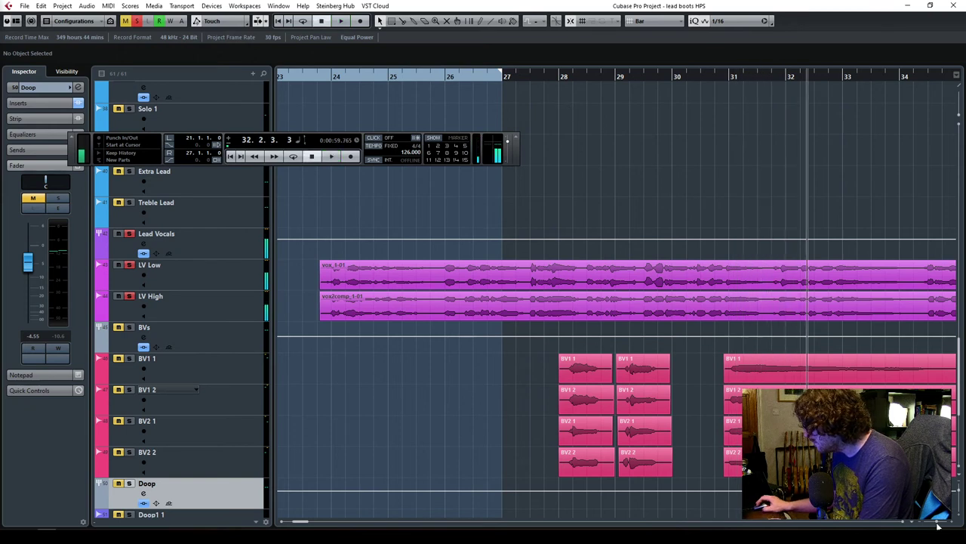
Enlarge the LV Low and LV High tracks and split both vocal events at 31.3.4.95.
left_click_drag(940, 526, 950, 526)
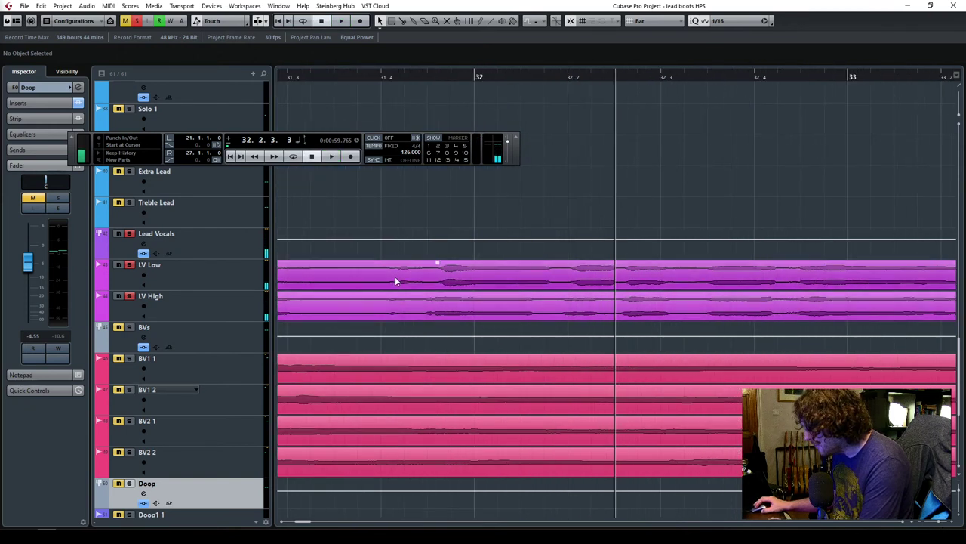
left_click(226, 281)
left_click(229, 299, "shift")
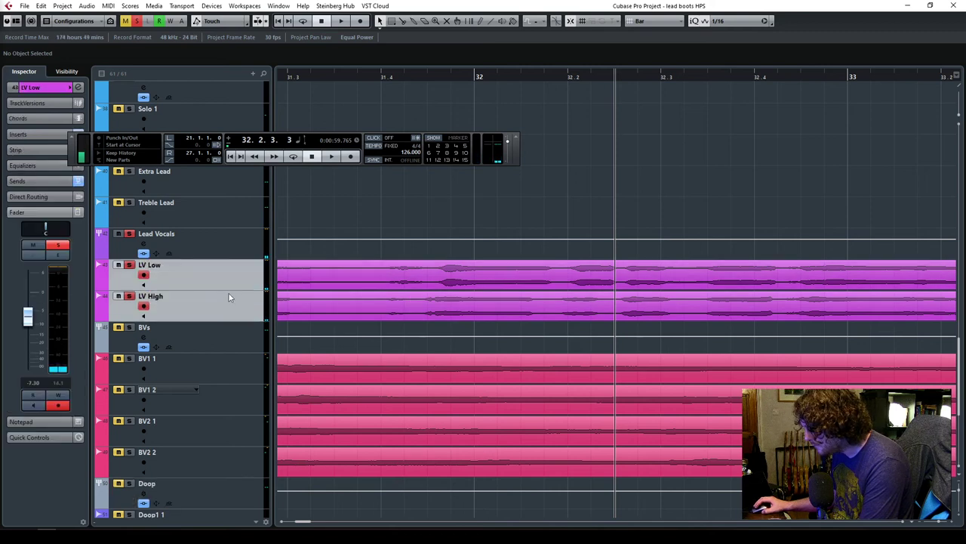
left_click_drag(234, 289, 232, 349)
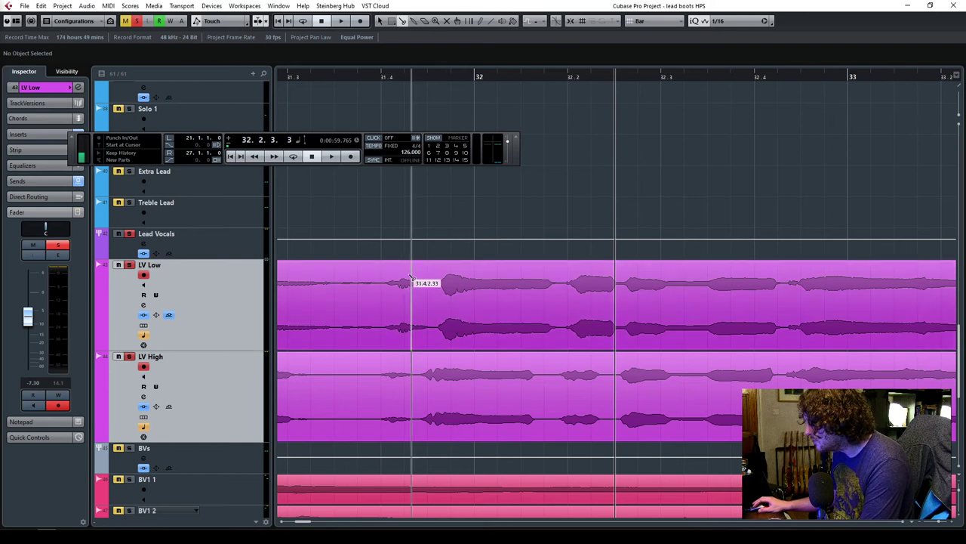
left_click(378, 431)
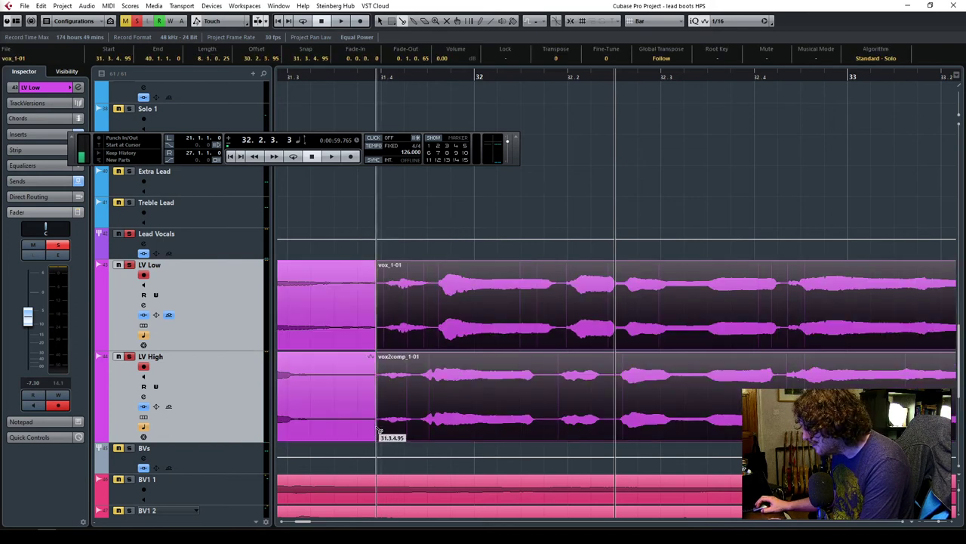
Trim the second LV Low event's start to 31.4.3.27, trim LV High's similarly, add short fades at the cuts, and audition.
left_click(417, 254)
left_click(401, 302)
left_click_drag(379, 346, 434, 347)
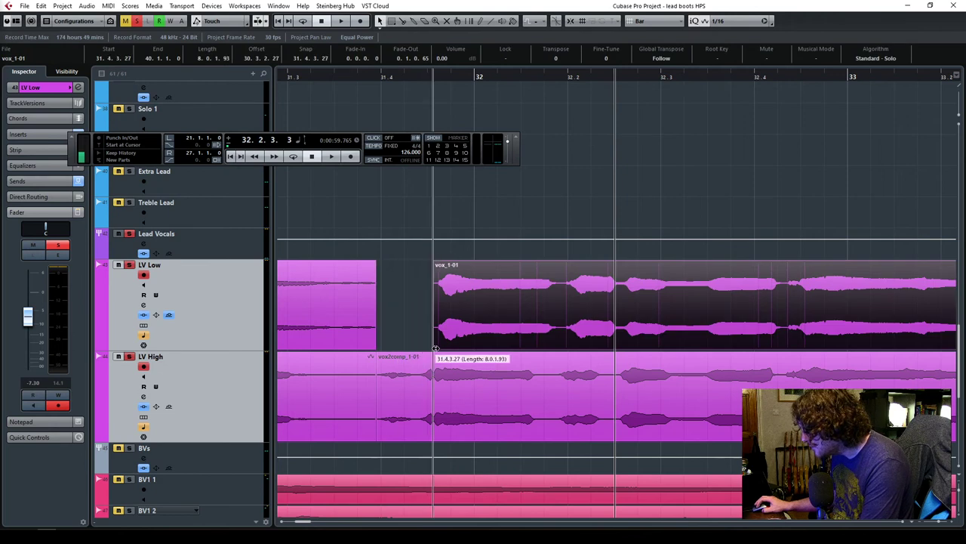
left_click(382, 431)
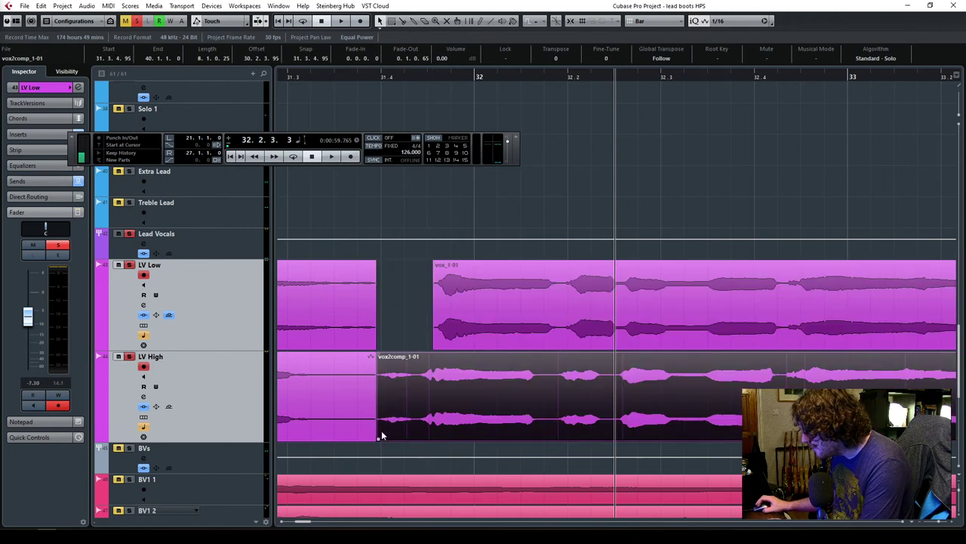
mouse_move(377, 437)
left_mouse_down()
mouse_move(414, 437)
mouse_move(360, 312)
mouse_move(368, 261)
mouse_move(357, 264)
left_mouse_up()
left_click(338, 75)
key("space")
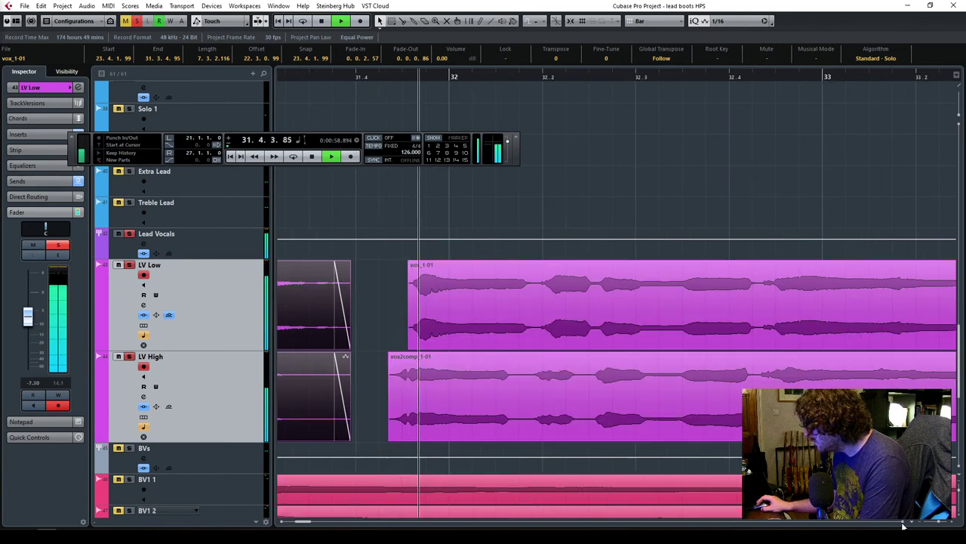
key("space")
Extend the second LV Low event's start back to 31.4.1.71 and LV High's to 31.4.1.32, and audition the edit.
left_click(377, 316)
left_click_drag(408, 347, 370, 347)
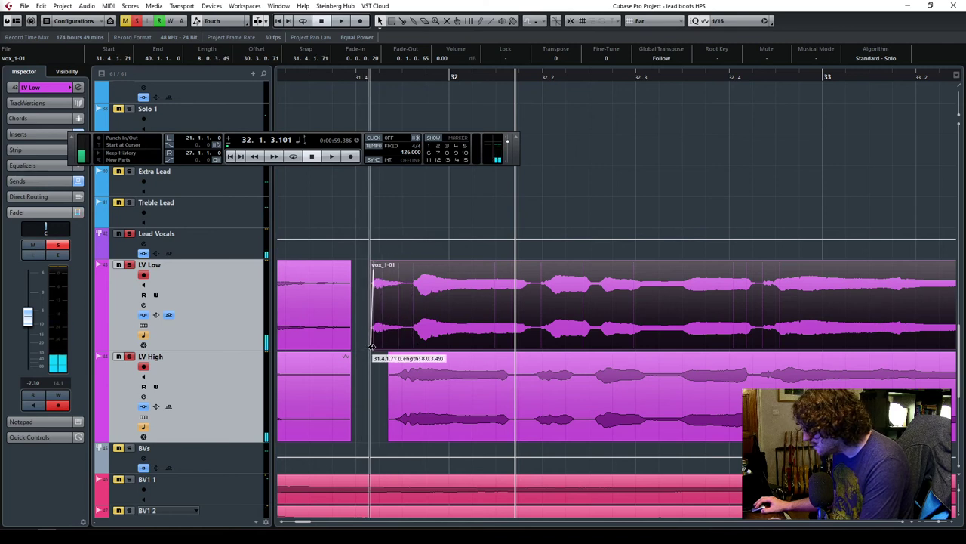
left_click(399, 407)
left_click_drag(389, 439, 365, 441)
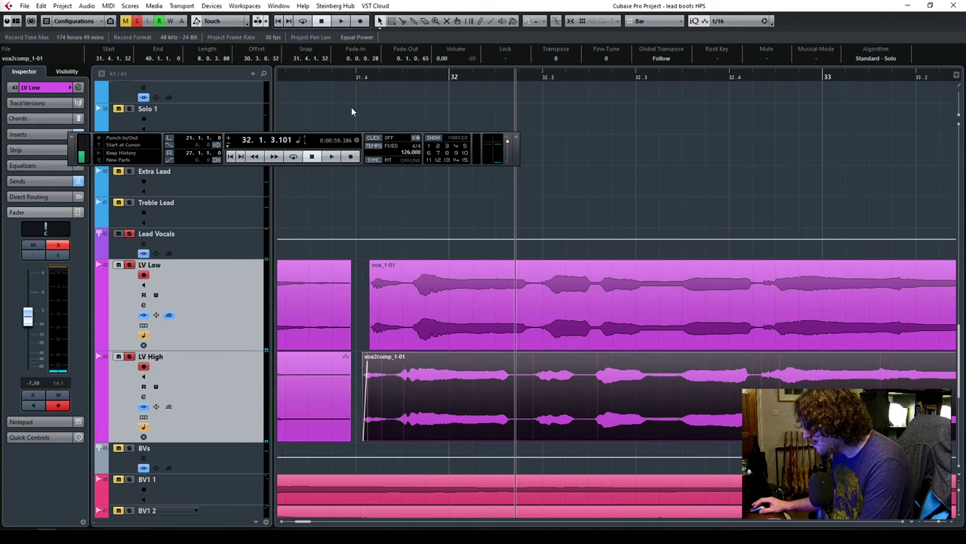
left_click(348, 76)
key("space")
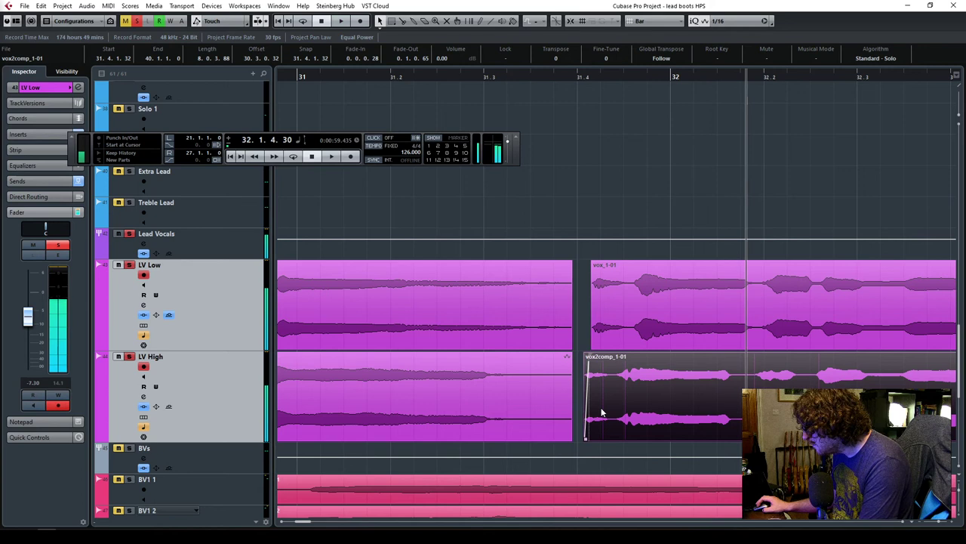
Move the second LV Low event's start back to 31.4.1.1 and audition the phrase.
left_click(580, 386)
left_click(600, 348)
mouse_move(591, 350)
left_mouse_down()
mouse_move(566, 350)
mouse_move(578, 350)
left_mouse_up()
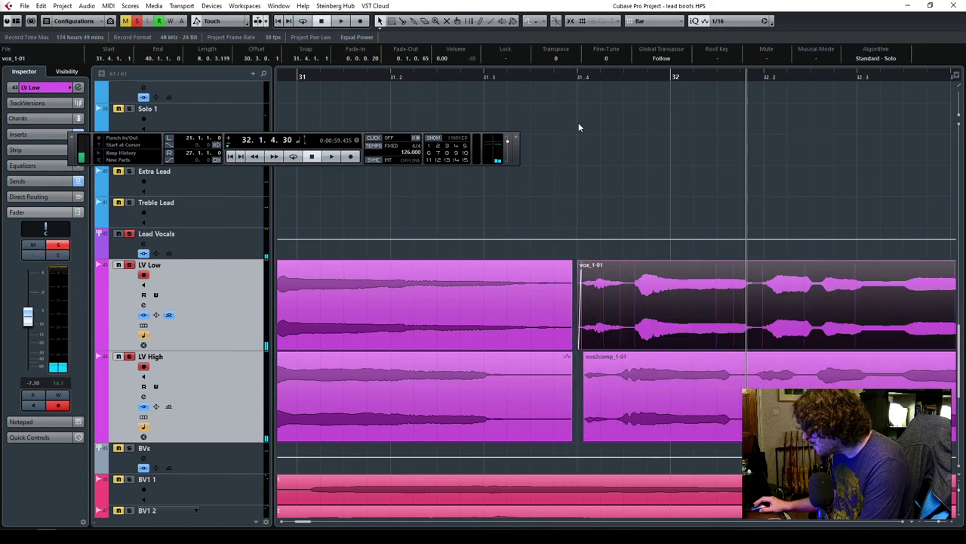
left_click(579, 73)
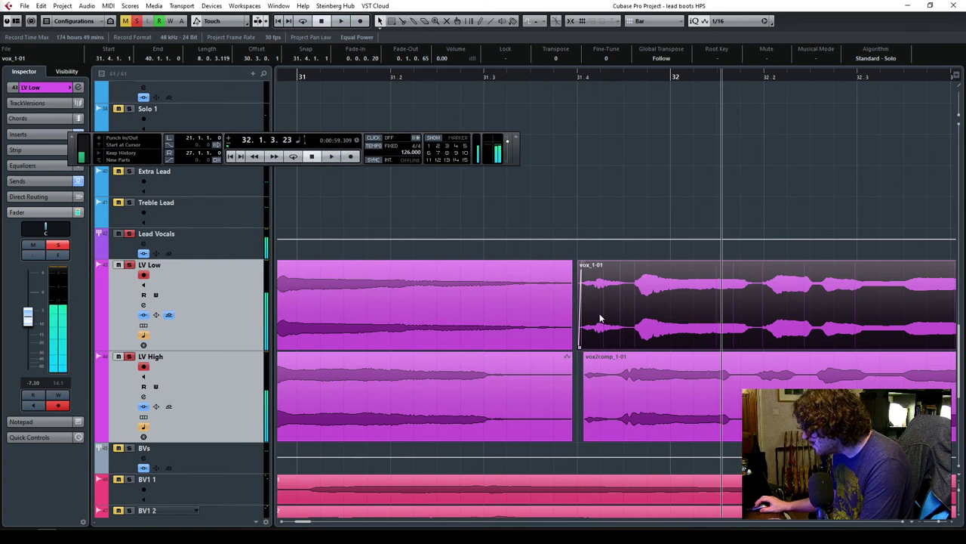
Trim the second LV High event's start to 31.4.3.14 and play the phrase from just before the cut.
left_click(596, 423)
left_click_drag(586, 440, 628, 438)
left_click(548, 75)
key("space")
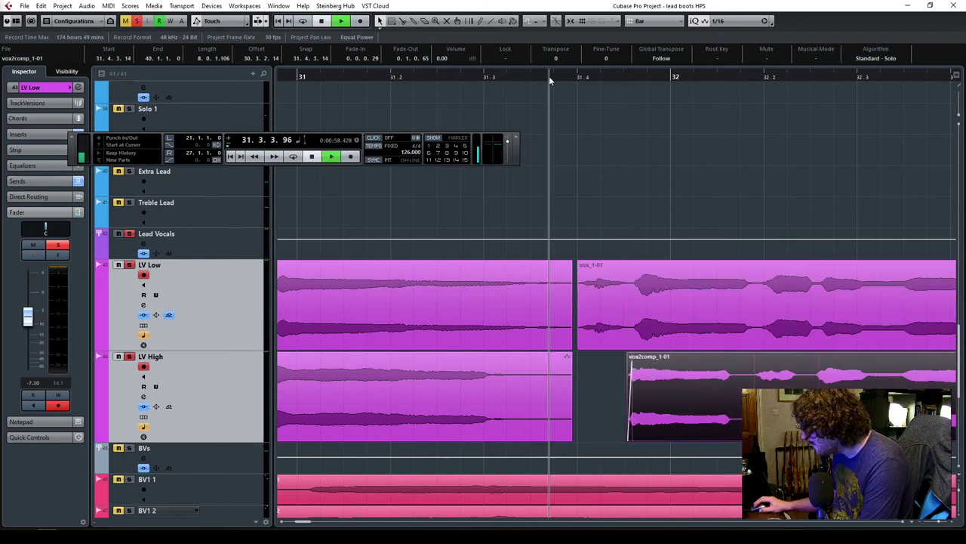
key("space")
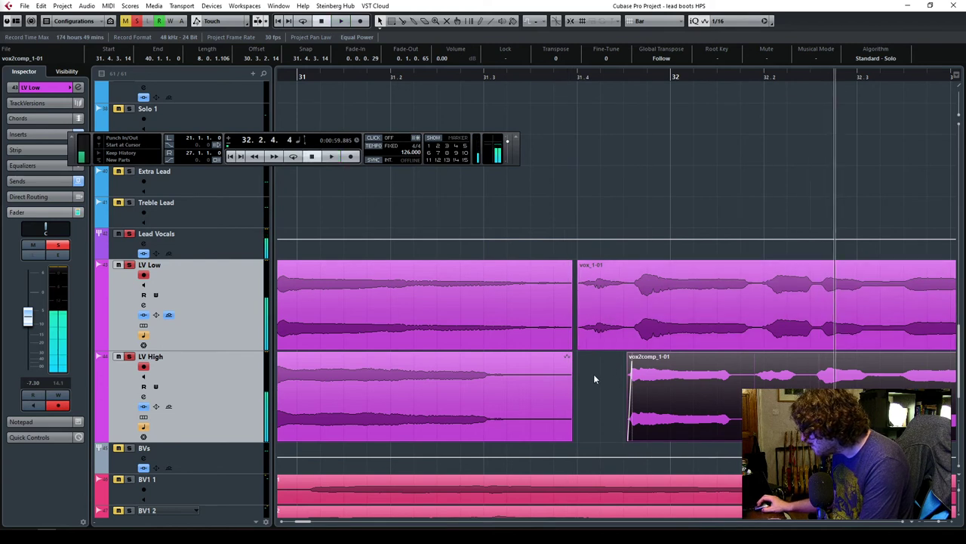
Extend the first LV High event's end to 31.4.2.80 and the second LV Low event's start back to 31.3.4.46.
left_click(570, 408)
left_click_drag(570, 441, 615, 441)
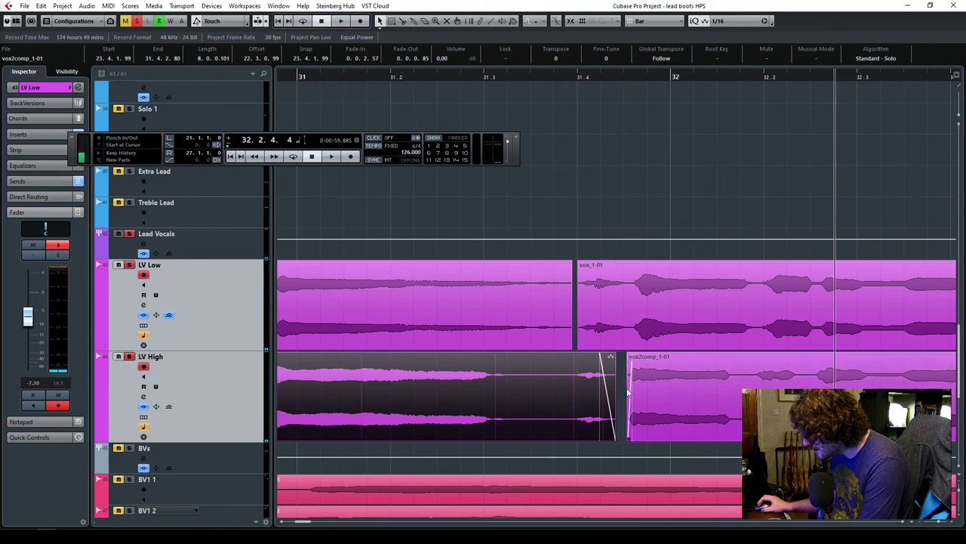
left_click(578, 343)
left_click_drag(578, 346, 564, 349)
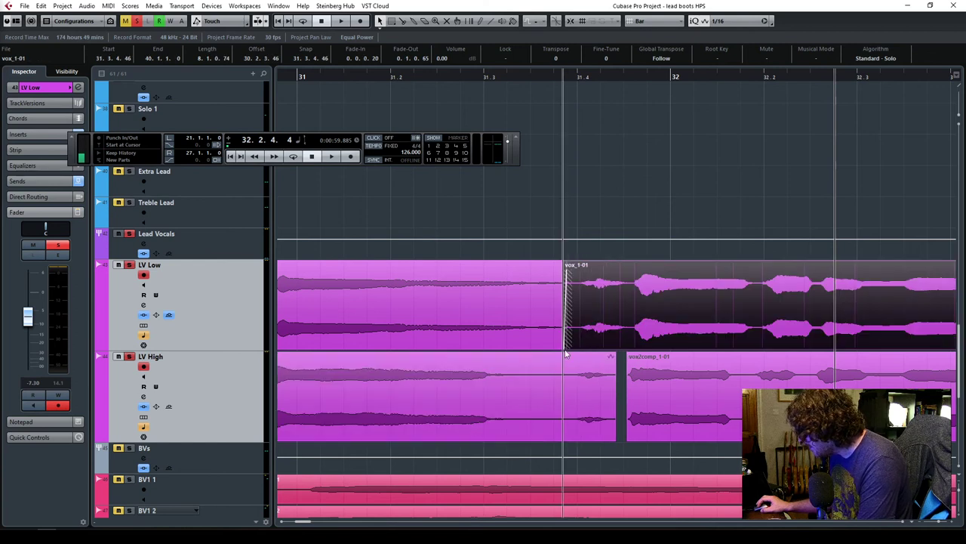
Crossfade the LV Low and LV High cuts just before bar 32 and undo the crossfade on LV High.
left_click_drag(554, 225, 656, 419)
key("x")
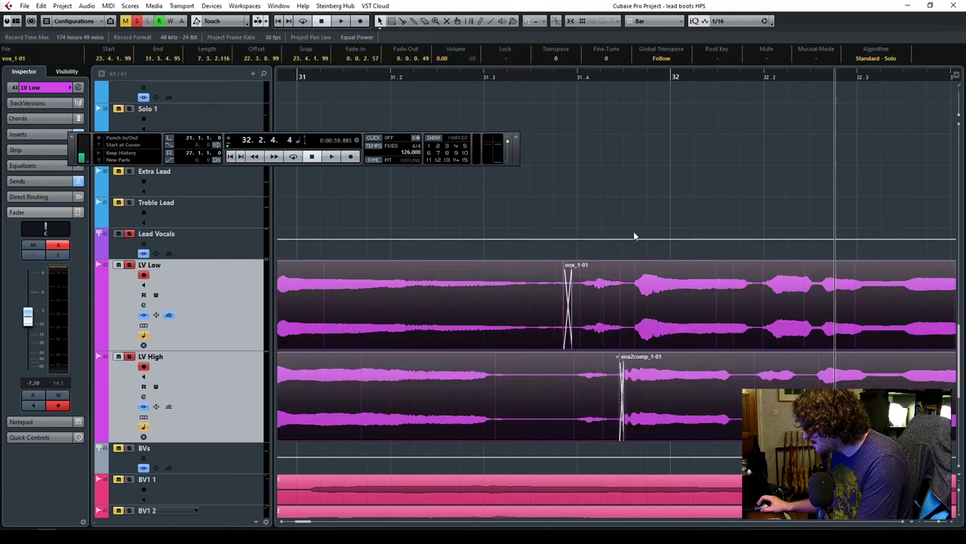
left_click(594, 466)
left_click(617, 437)
left_click_drag(622, 437, 618, 436)
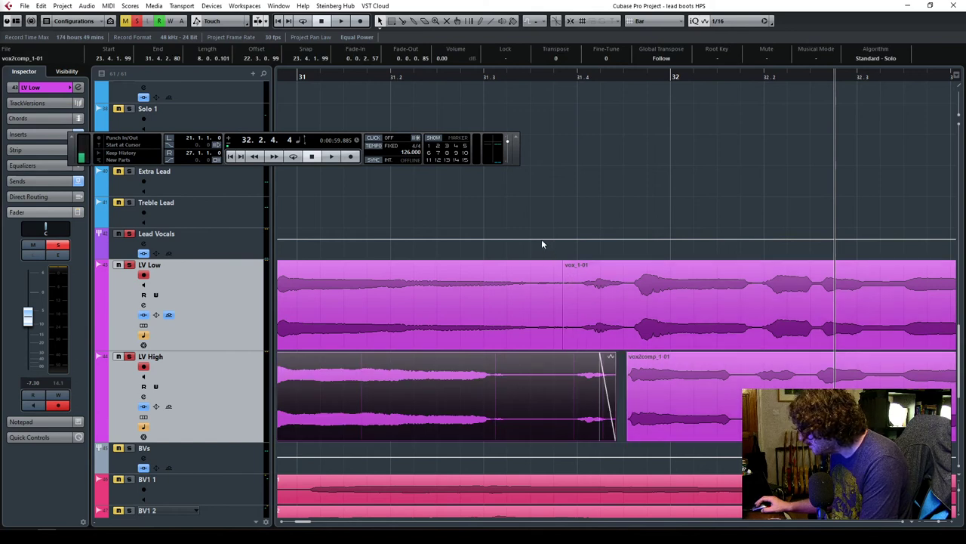
Set the fade-out of the LV High event ending before bar 32 to 0.0.0.75 and audition the cut from just before bar 31.
left_click(596, 309)
left_click_drag(613, 354, 595, 362)
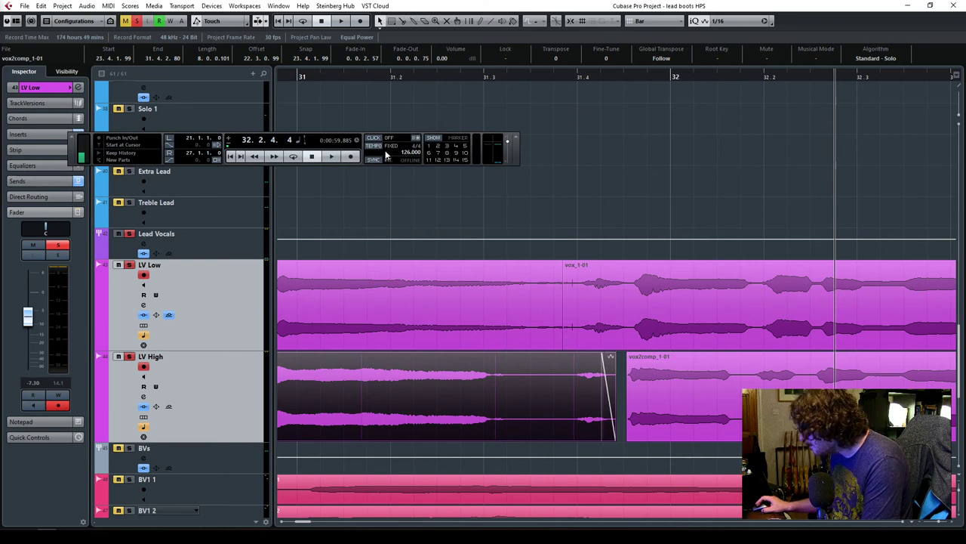
left_click(290, 76)
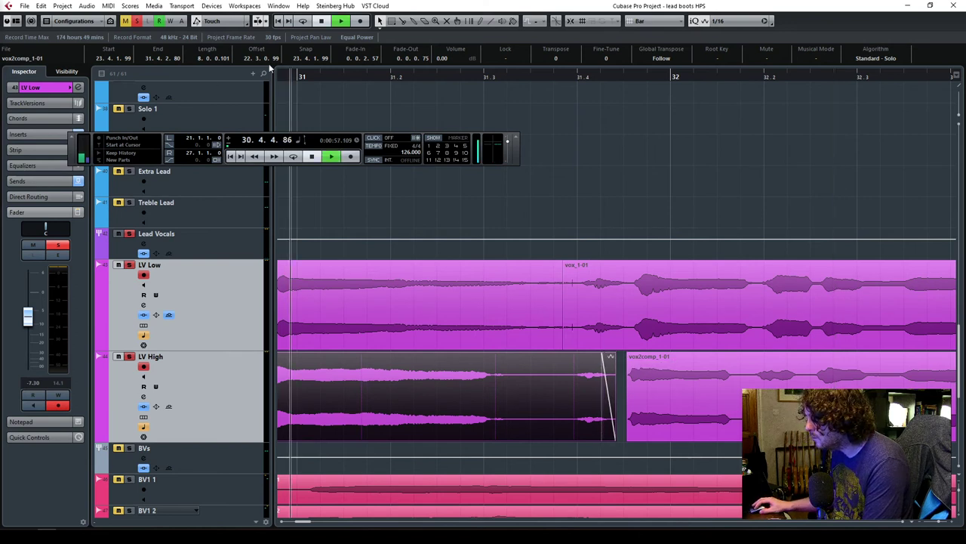
key("space")
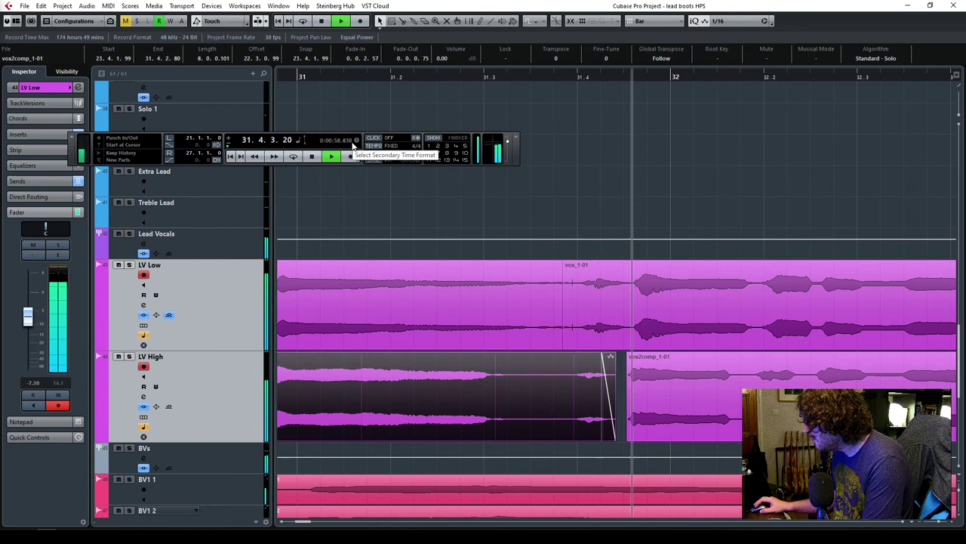
Split the LV High event at 63.4.3.29, just before bar 64.
left_click_drag(942, 522, 910, 522)
left_click(576, 76)
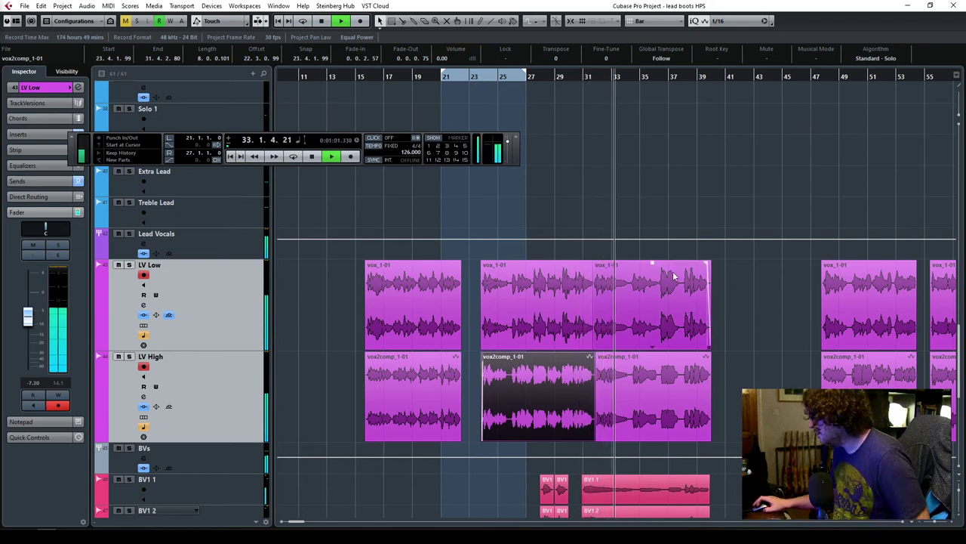
scroll(309, 521, "right", 10)
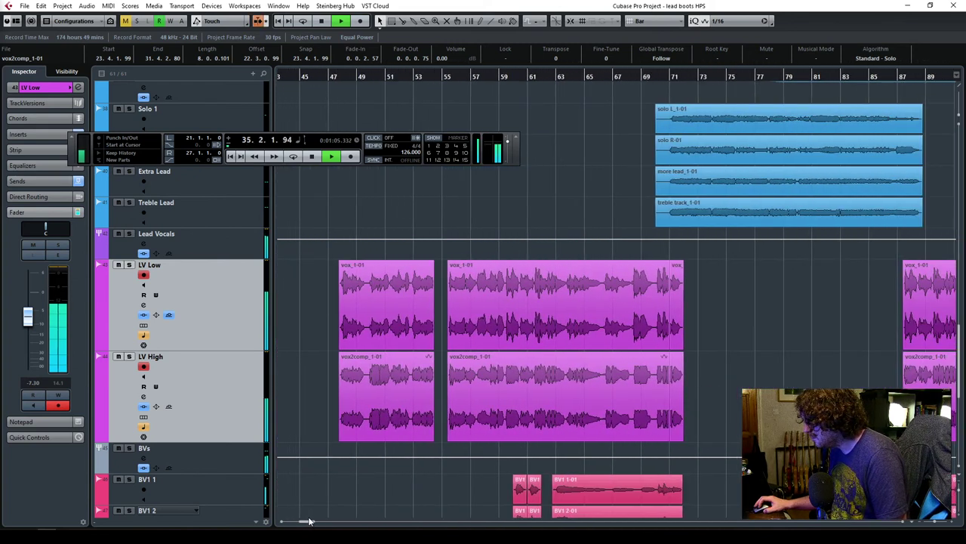
left_click(554, 77)
left_click(934, 523)
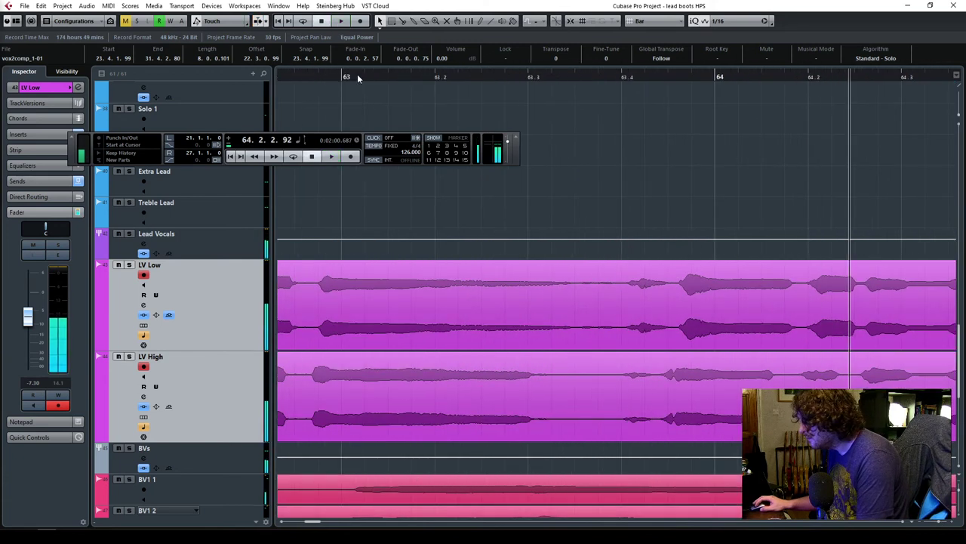
left_click(405, 22)
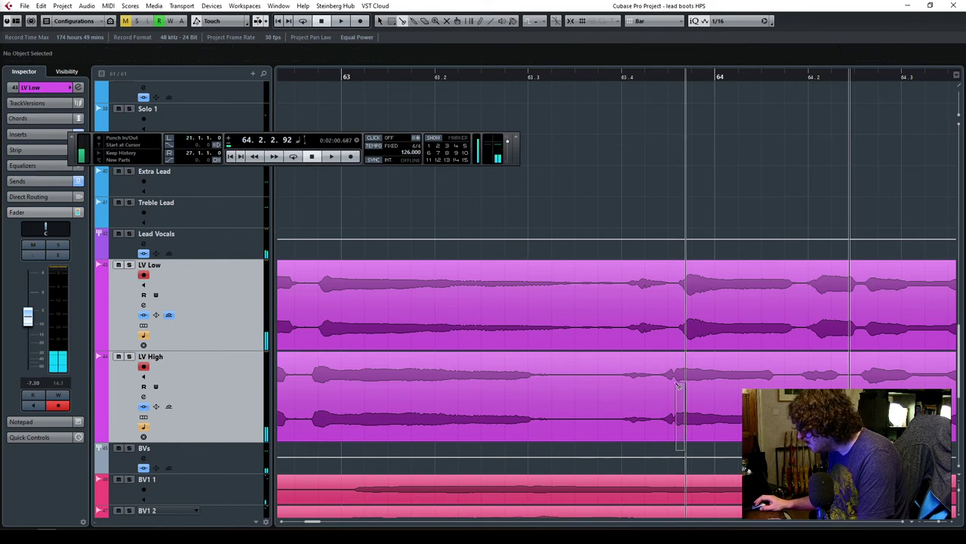
left_click(676, 385)
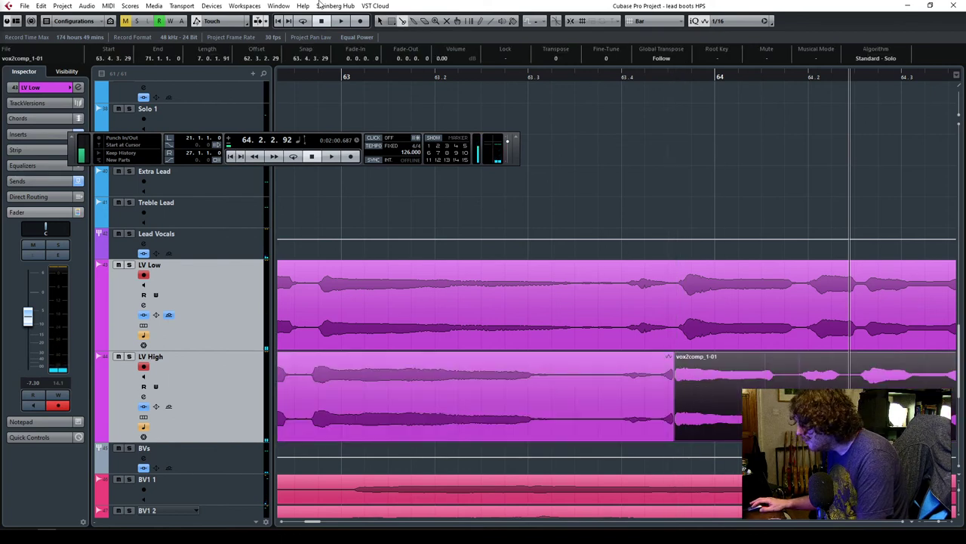
Trim the LV High event before the cut to end at 63.4.2.72, fade in the following event by 0.0.0.21, and audition the transition.
left_click(638, 434)
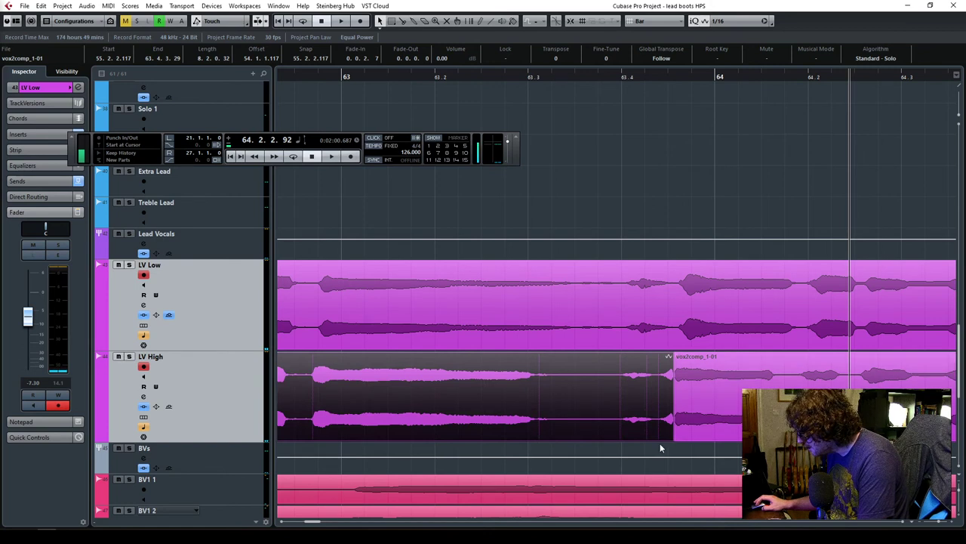
left_click_drag(670, 438, 656, 438)
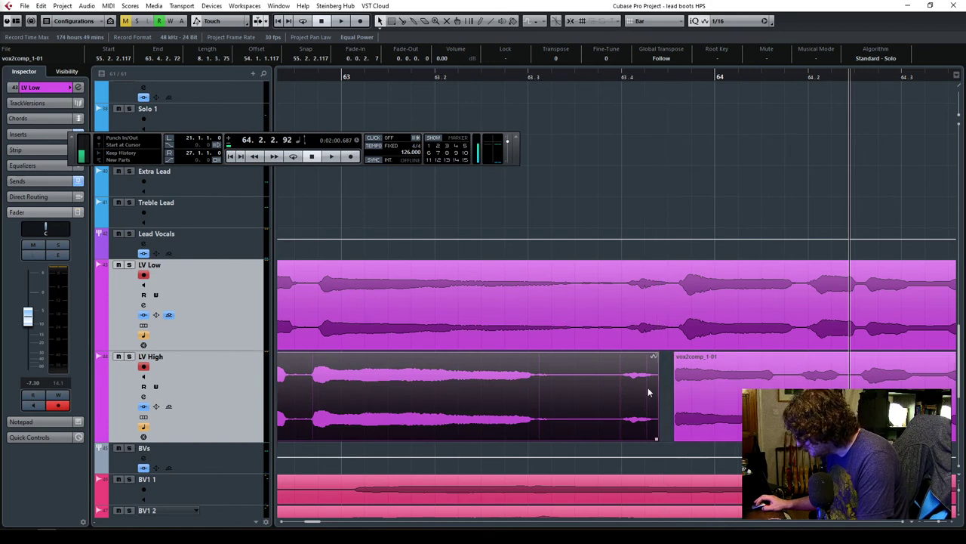
left_click(676, 355)
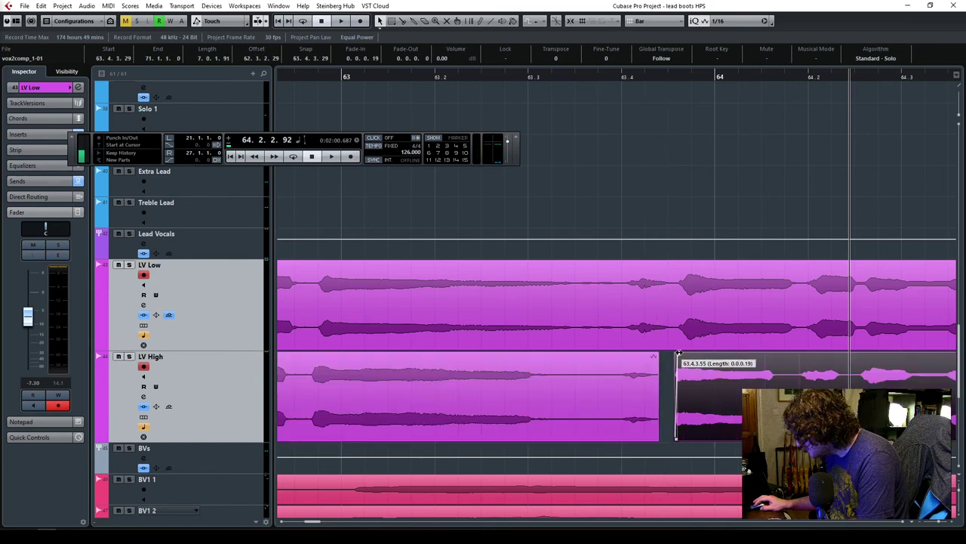
left_click(423, 74)
key("space")
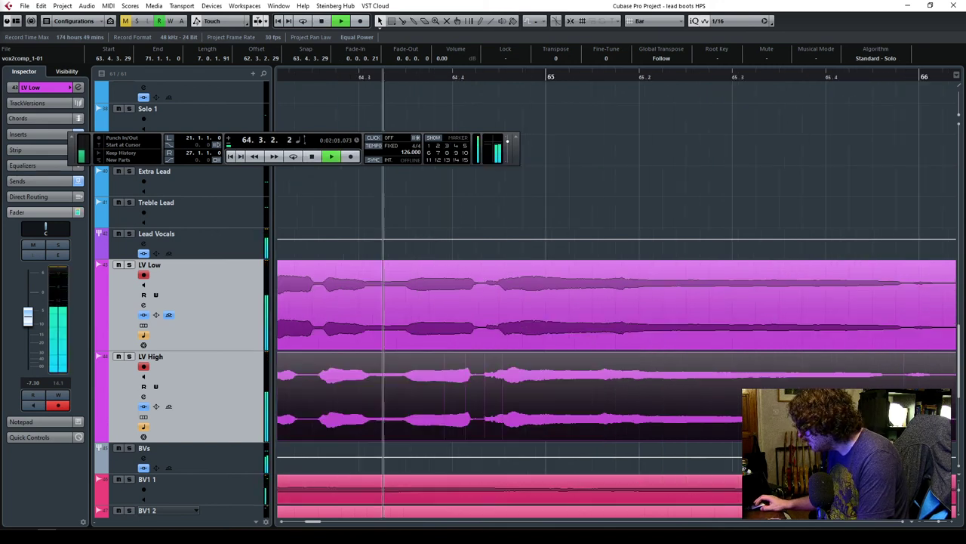
Split the last LV High event at 91.4.2.67, just before bar 92.
left_click_drag(946, 524, 927, 524)
key("space")
left_click(321, 523)
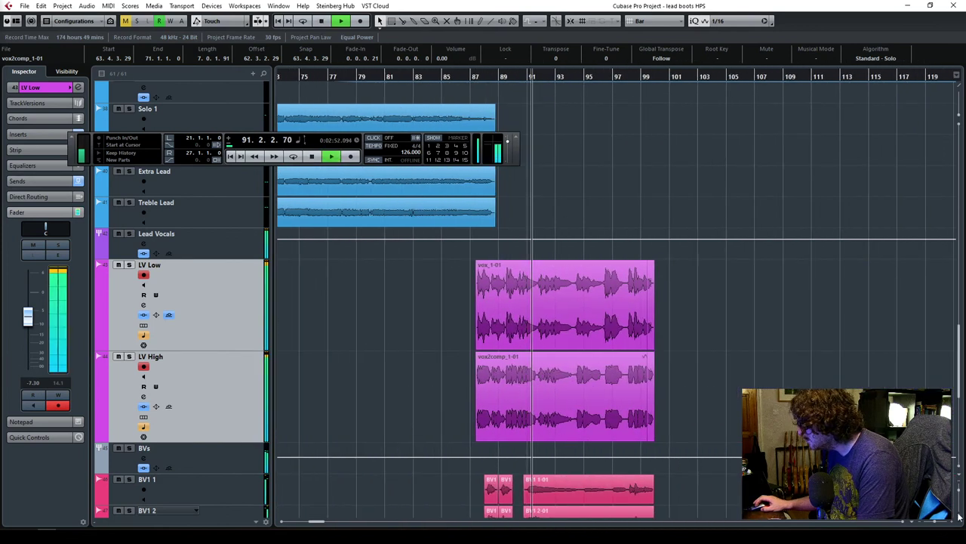
mouse_move(927, 523)
left_mouse_down()
mouse_move(940, 523)
mouse_move(929, 524)
left_mouse_up()
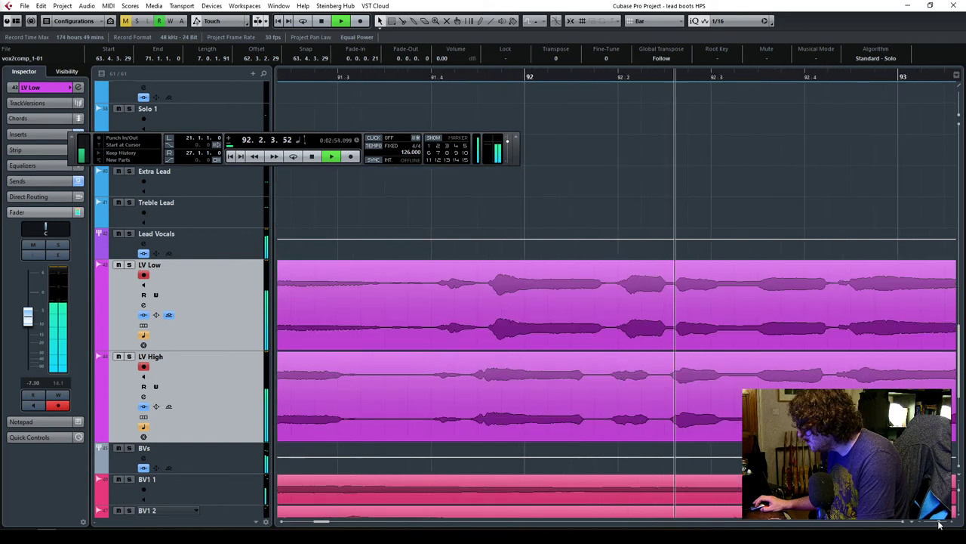
key("space")
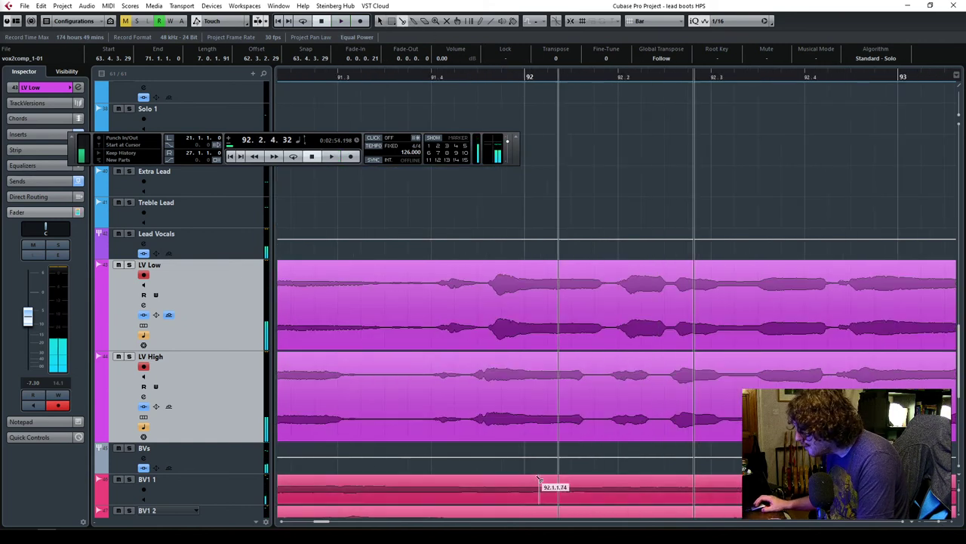
left_click(466, 451)
left_click(465, 385)
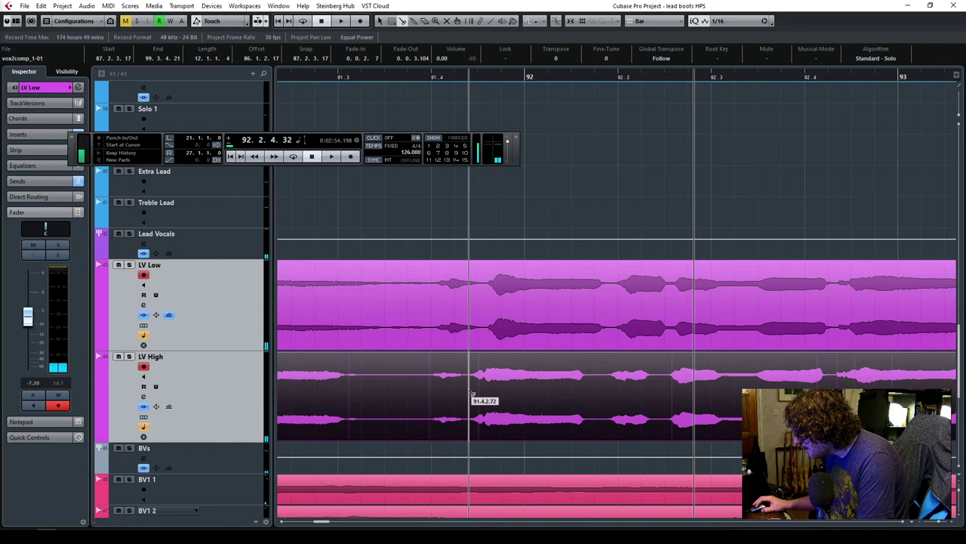
Trim the new LV High event's start to 91.4.3.32, fade out the preceding event by 0.0.0.23, and audition the transition.
left_click(381, 22)
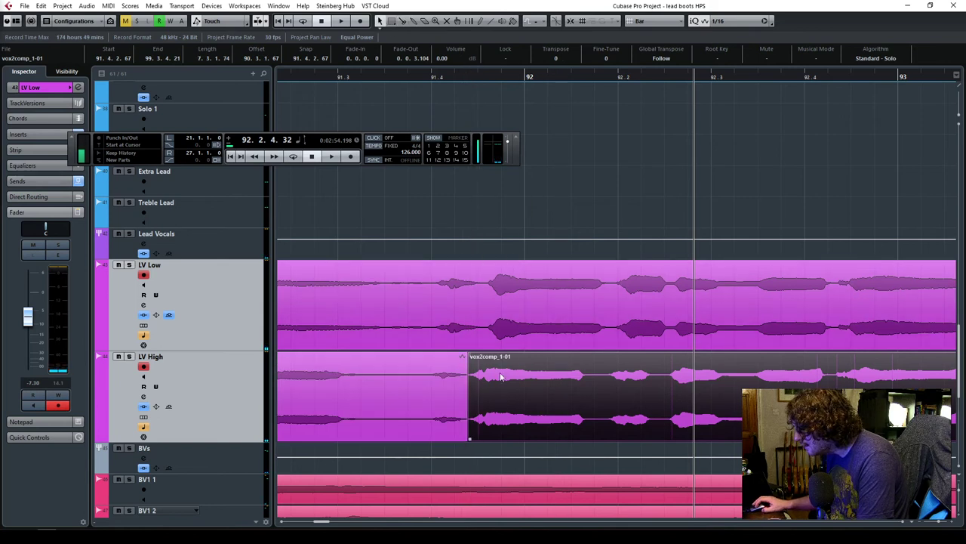
left_click_drag(473, 440, 487, 438)
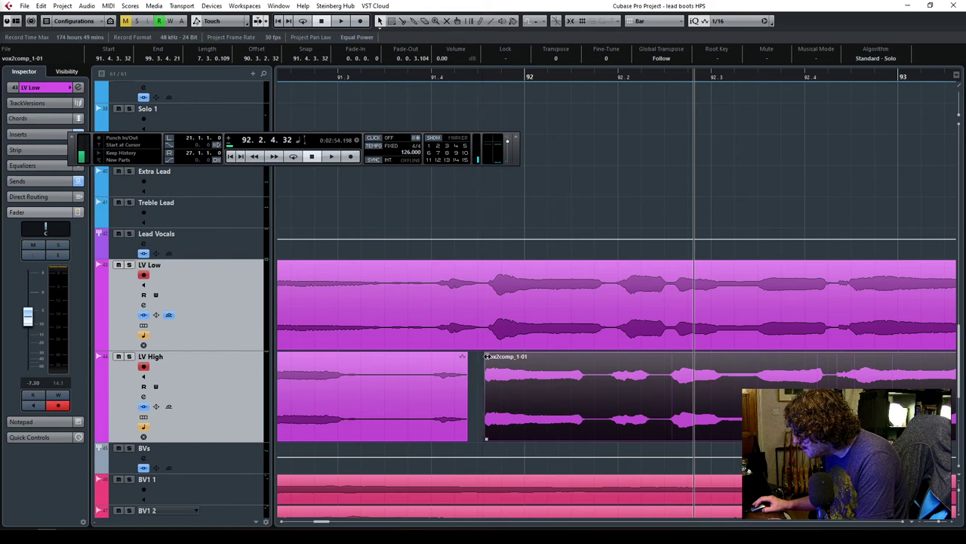
left_click(458, 390)
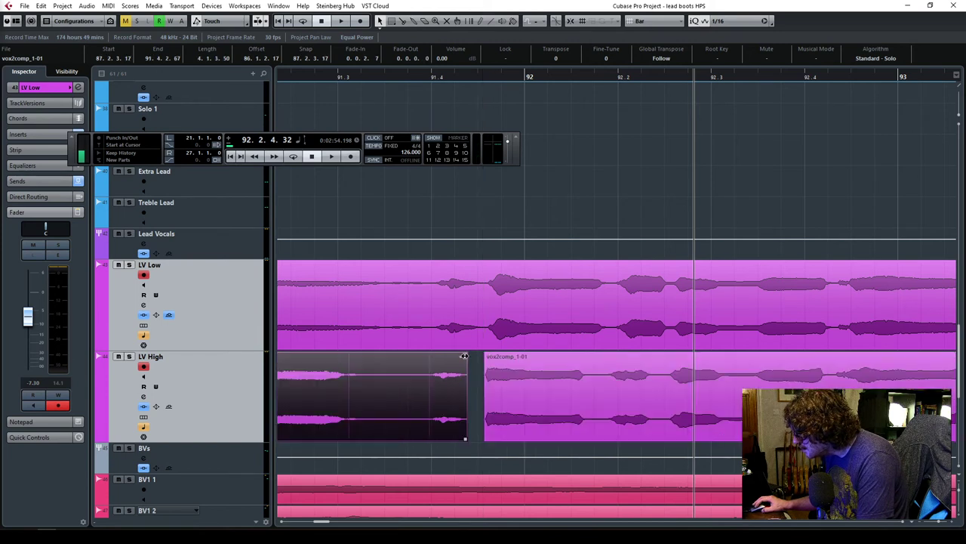
key("space")
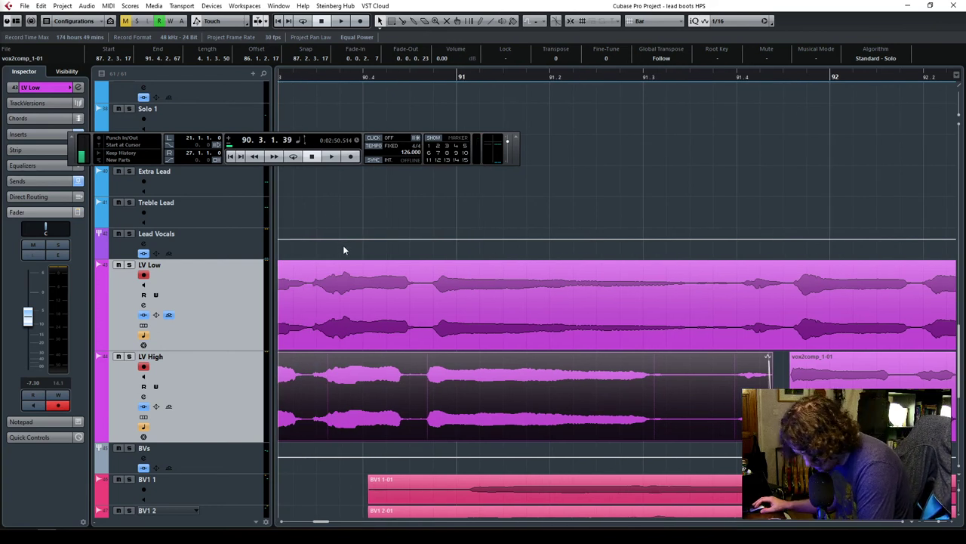
key("space")
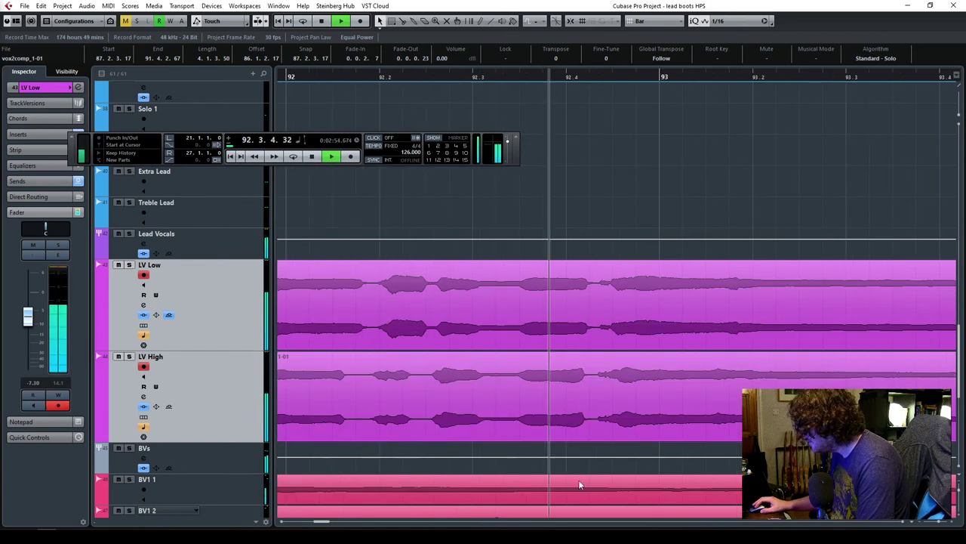
Solo the LV Low and LV High tracks and adjust the track heights so the vocal waveforms are easy to read.
left_click_drag(951, 525, 925, 526)
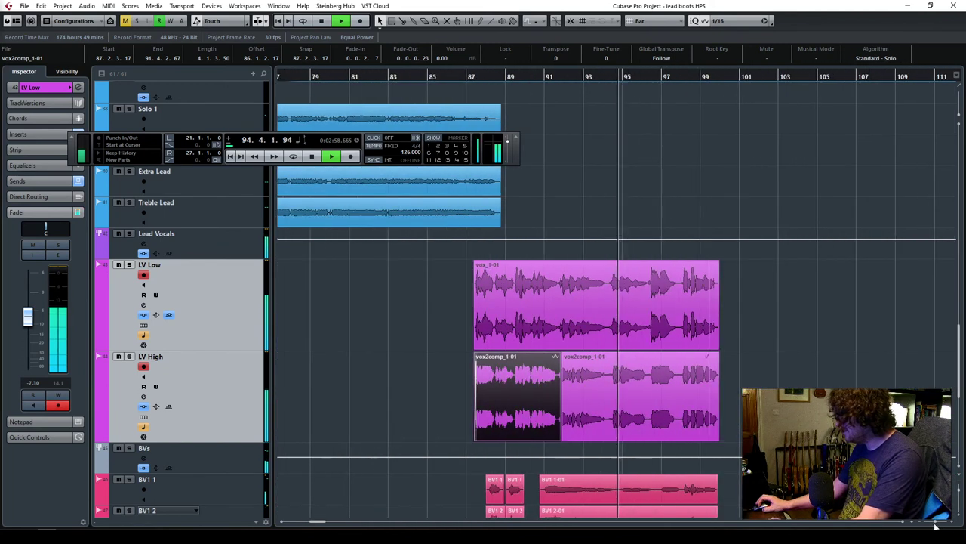
left_click_drag(960, 492, 959, 501)
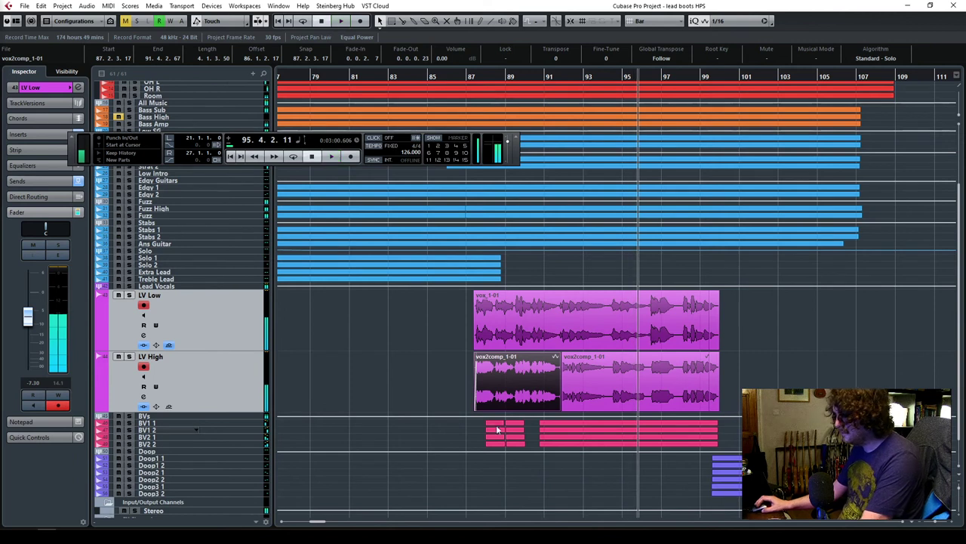
left_click(129, 294)
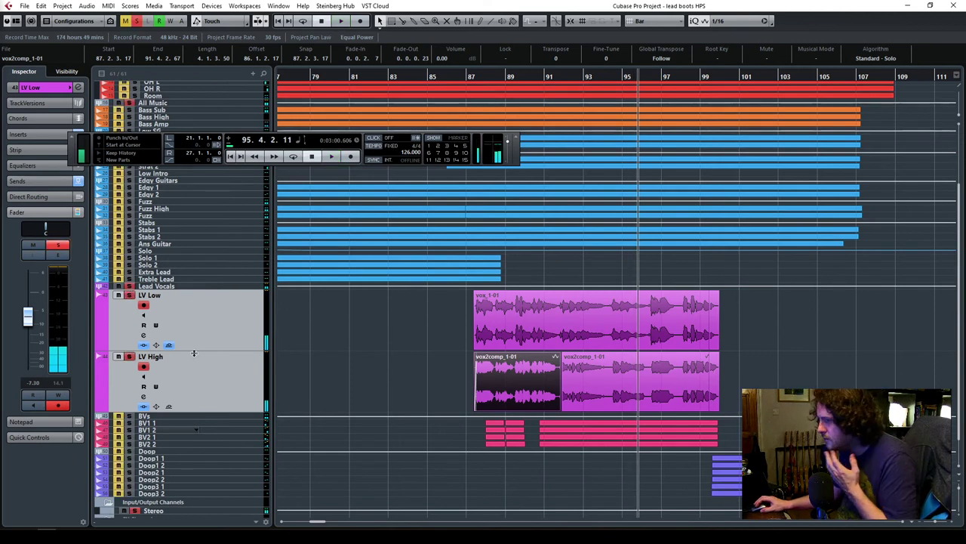
key("ctrl+Down")
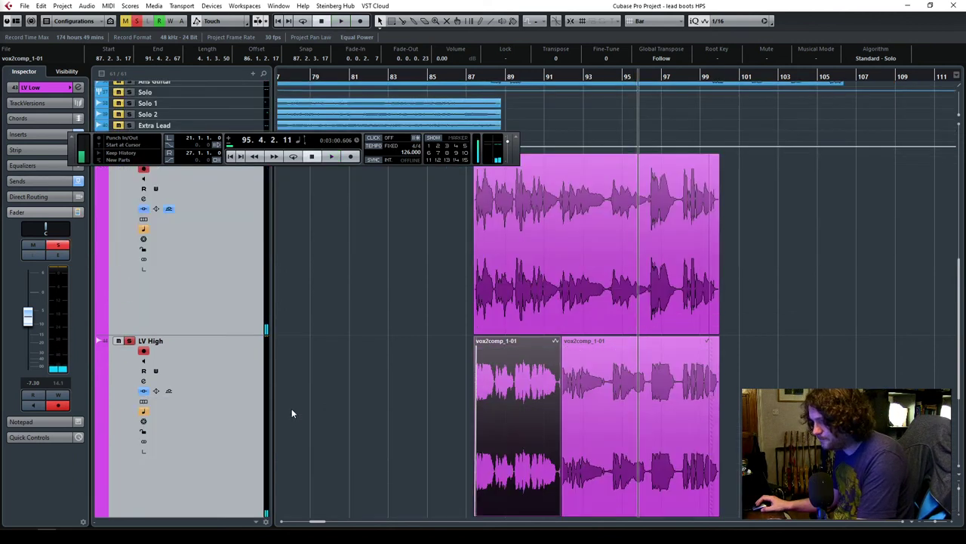
key("ctrl+Down")
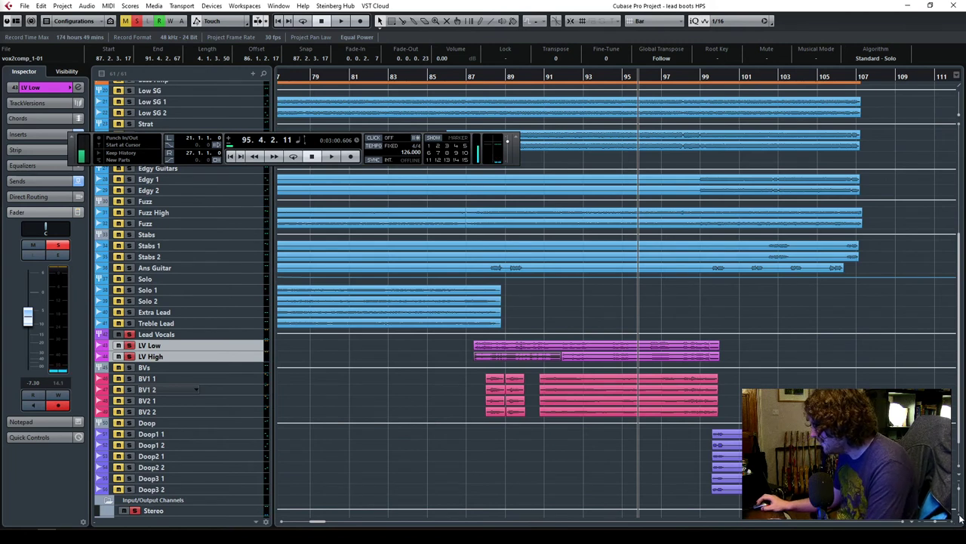
key("shift+h")
key("shift+h")
key("shift+h")
key("shift+h")
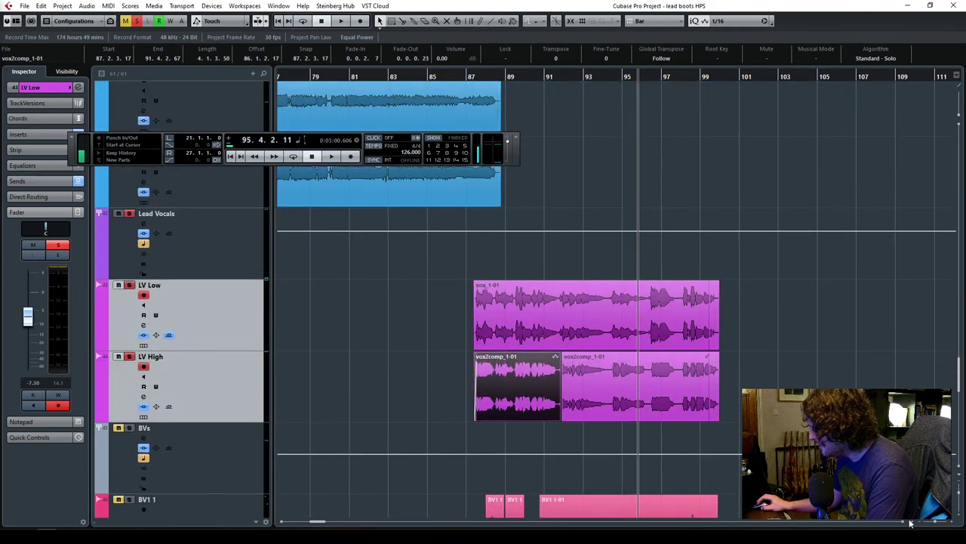
Set the locator range from 49.3.2.11 to 71.4.4.74 and play the soloed lead vocals from near its start.
left_click_drag(936, 526, 940, 525)
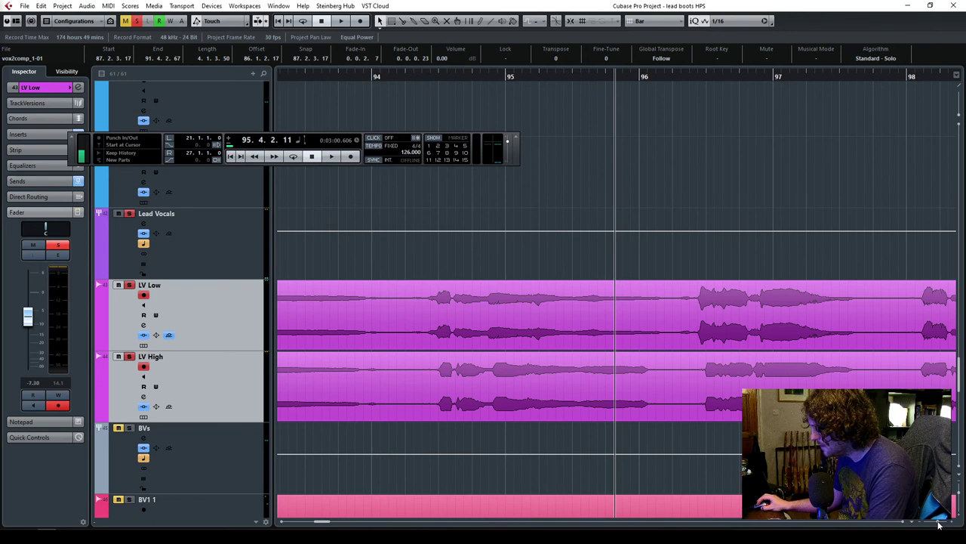
left_click_drag(322, 524, 293, 523)
left_click_drag(940, 526, 935, 523)
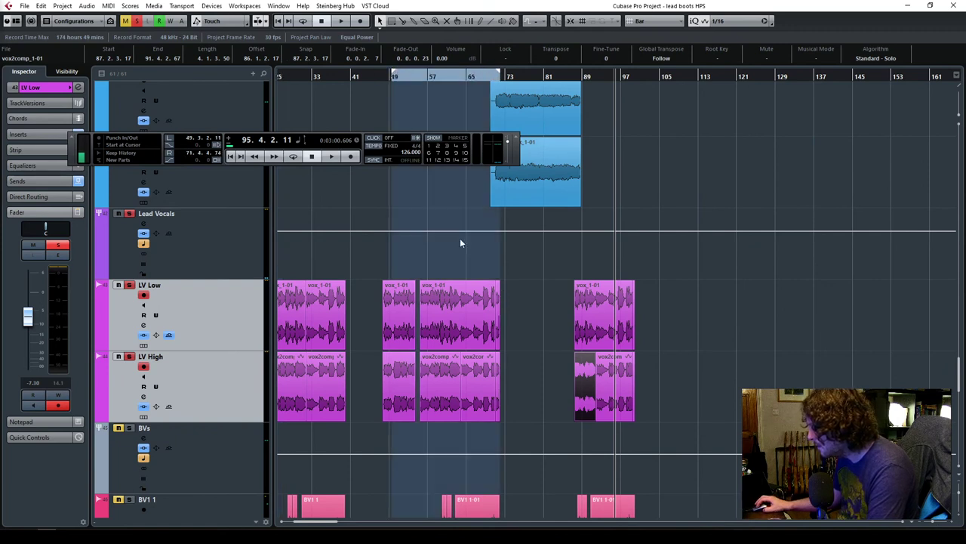
left_click(393, 80)
key("space")
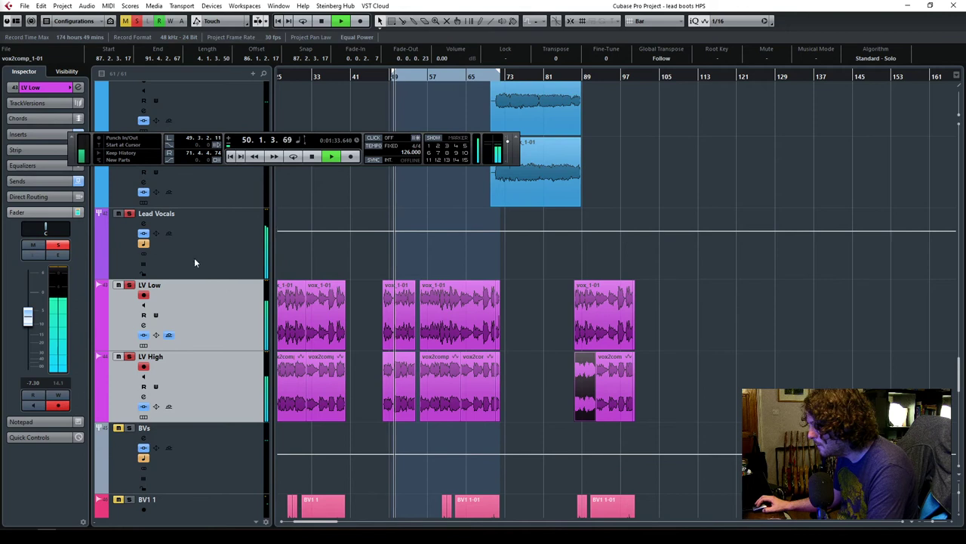
Move CLA-76 down one insert slot on the Lead Vocals group and insert RVerb Stereo between H-Delay and CLA-76.
left_click(216, 244)
left_click(34, 102)
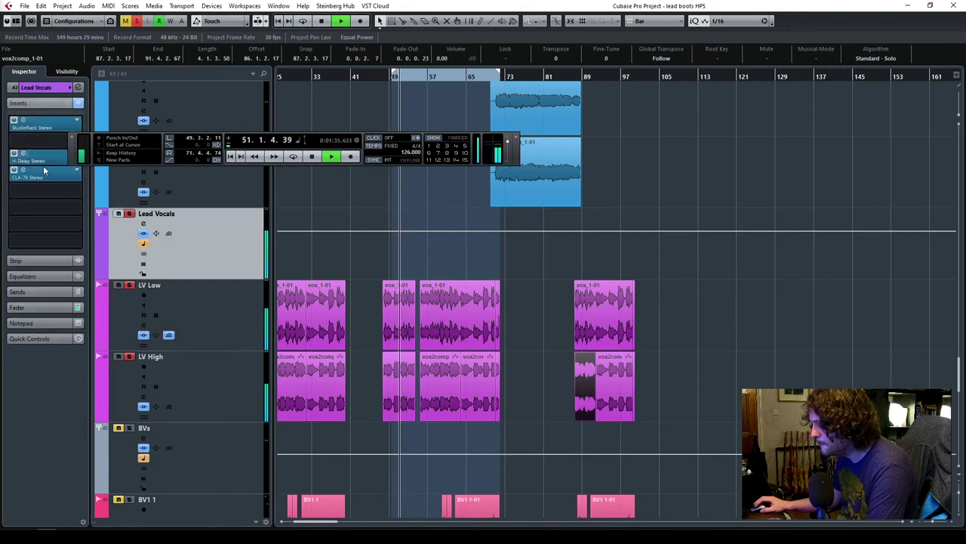
left_click_drag(52, 175, 57, 191)
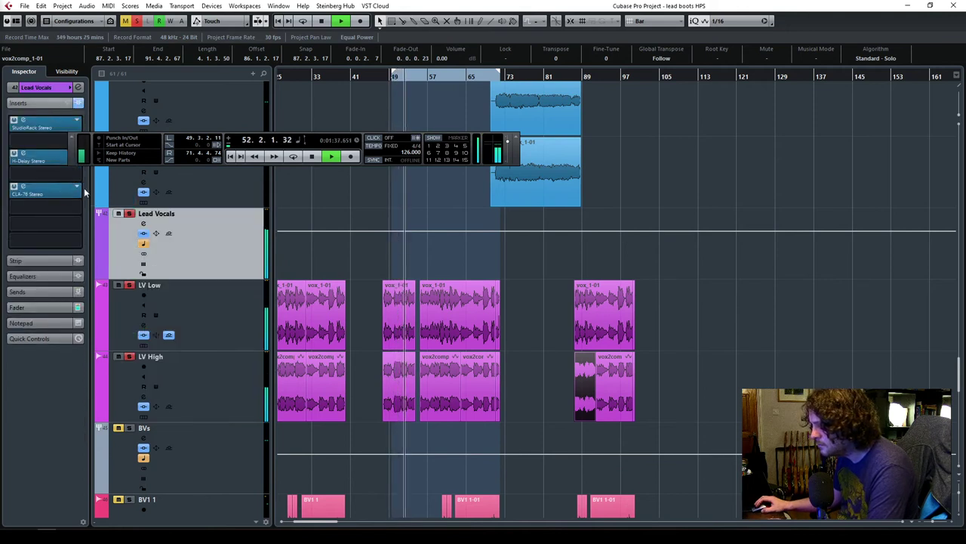
left_click(57, 173)
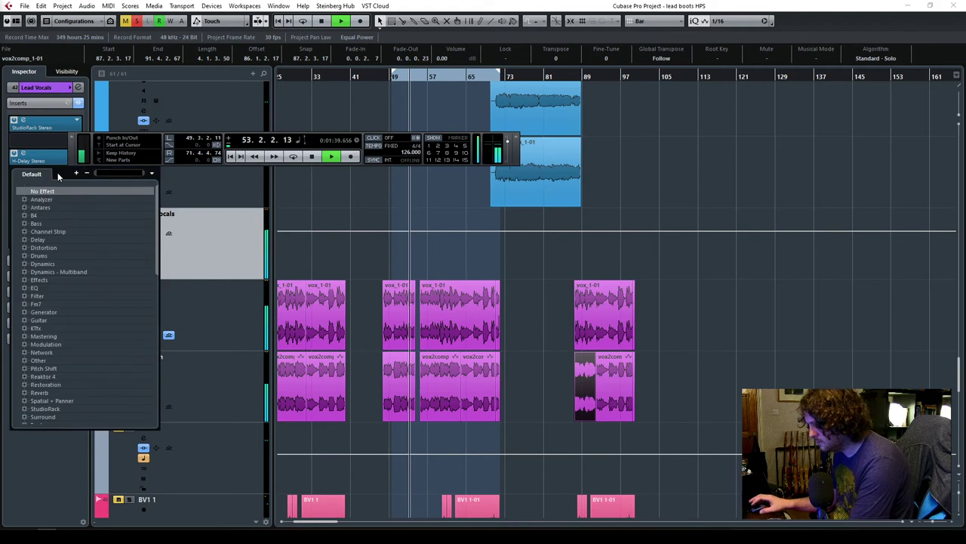
type("rverb")
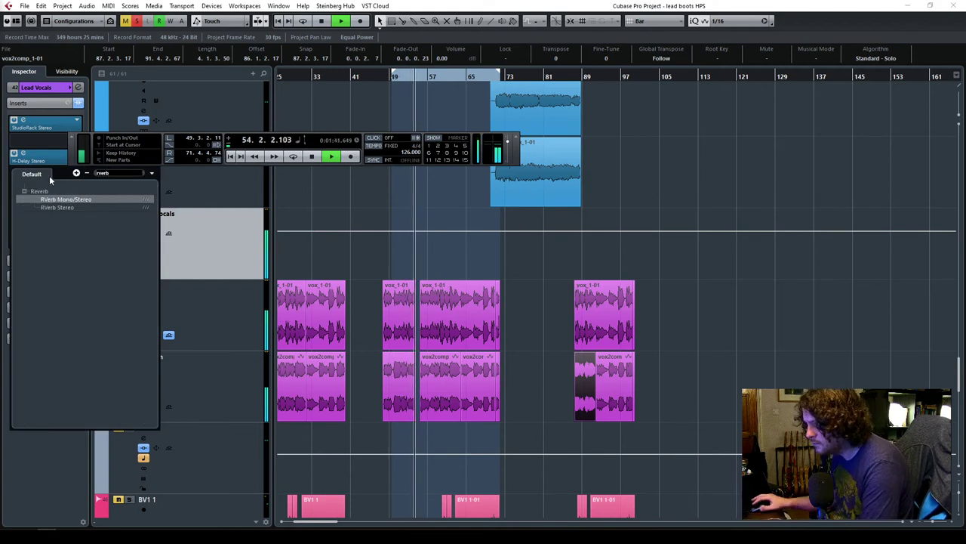
left_click(60, 209)
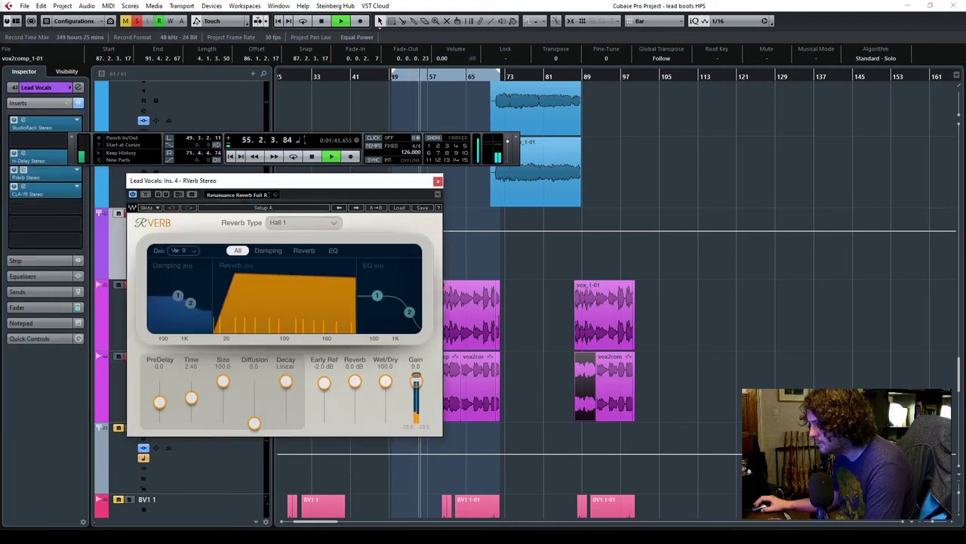
Load the factory preset Big Warm Plate from the Plates category in RVerb.
left_click(400, 208)
mouse_move(453, 281)
mouse_move(483, 293)
mouse_move(557, 362)
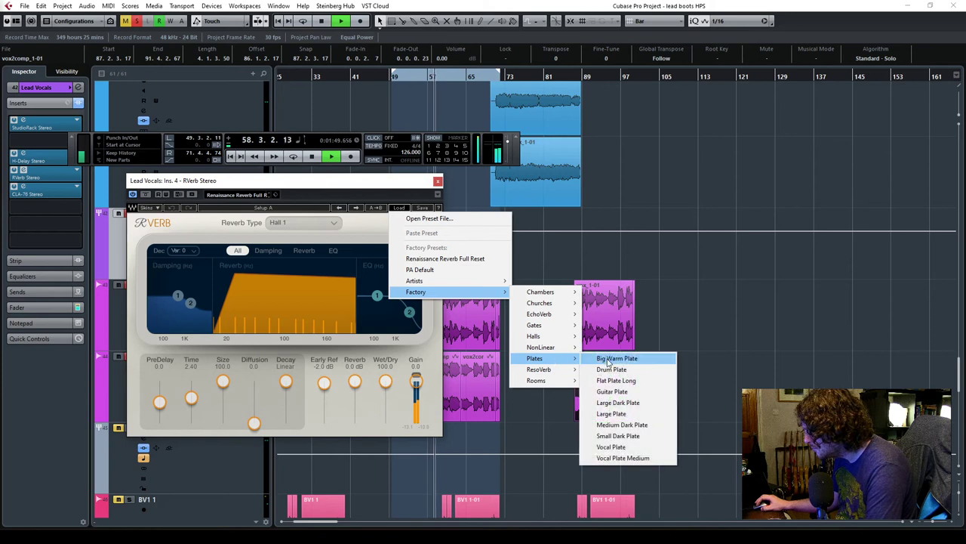
left_click(639, 358)
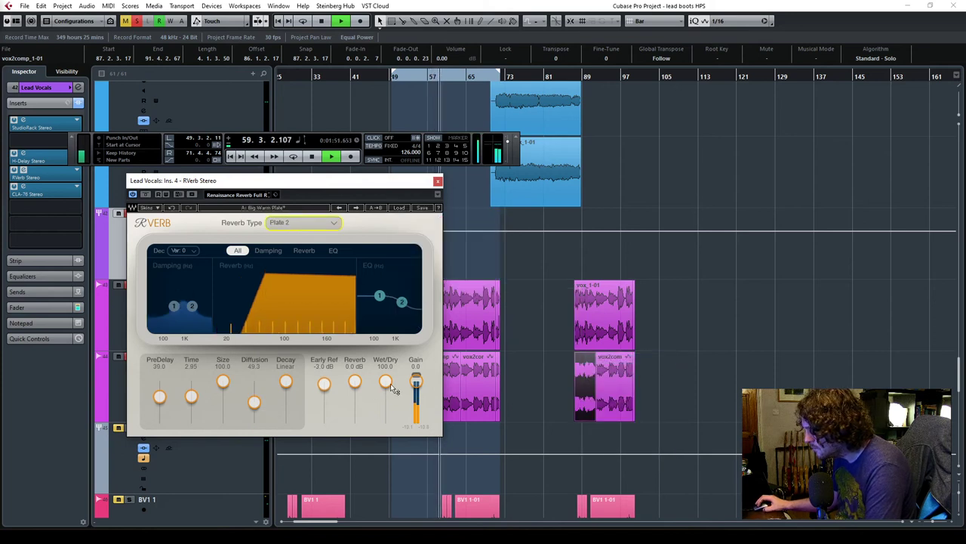
Set RVerb's Wet/Dry to 9.4, PreDelay to 80.0 and Time to 2.64, and lower the gain of EQ band 2.
left_click_drag(385, 415, 385, 419)
left_click_drag(159, 396, 193, 406)
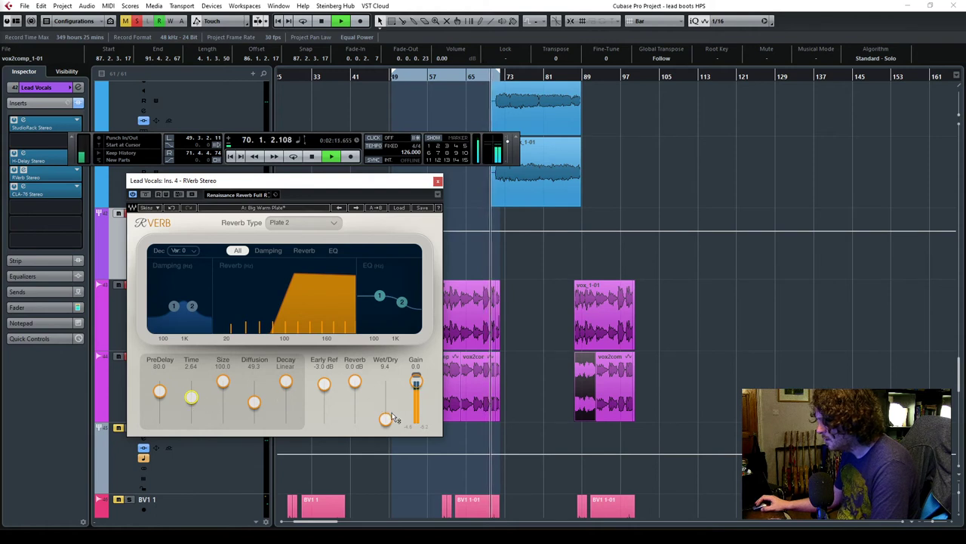
left_click_drag(402, 302, 400, 312)
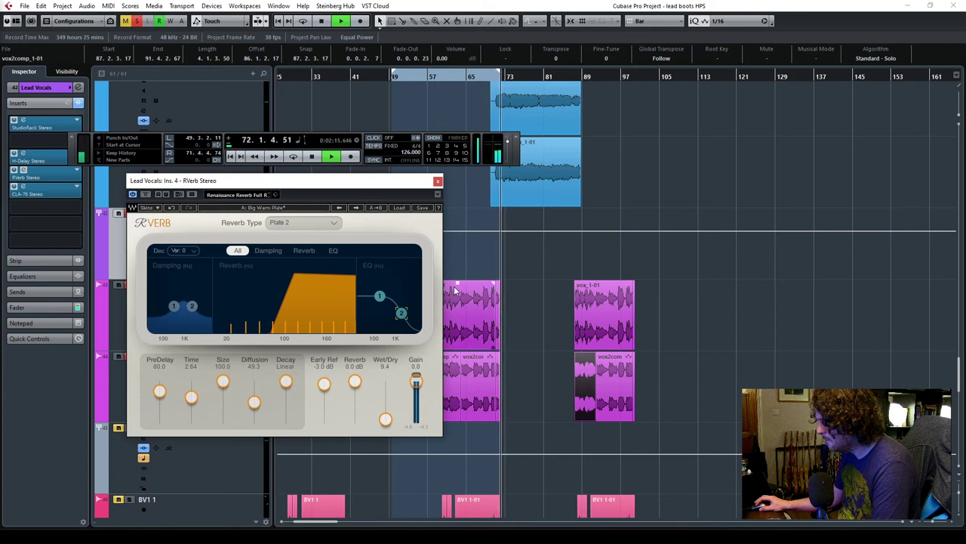
Move the RVerb window clear of the first verse's vocal events and play the soloed lead vocals from about bar 15.
left_click_drag(319, 523, 311, 524)
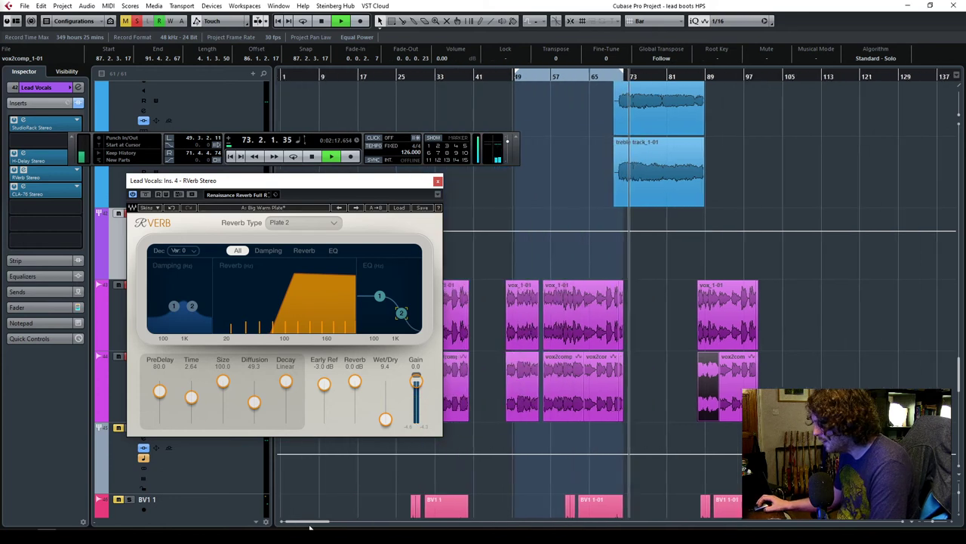
left_click_drag(326, 190, 705, 131)
left_click_drag(353, 77, 349, 79)
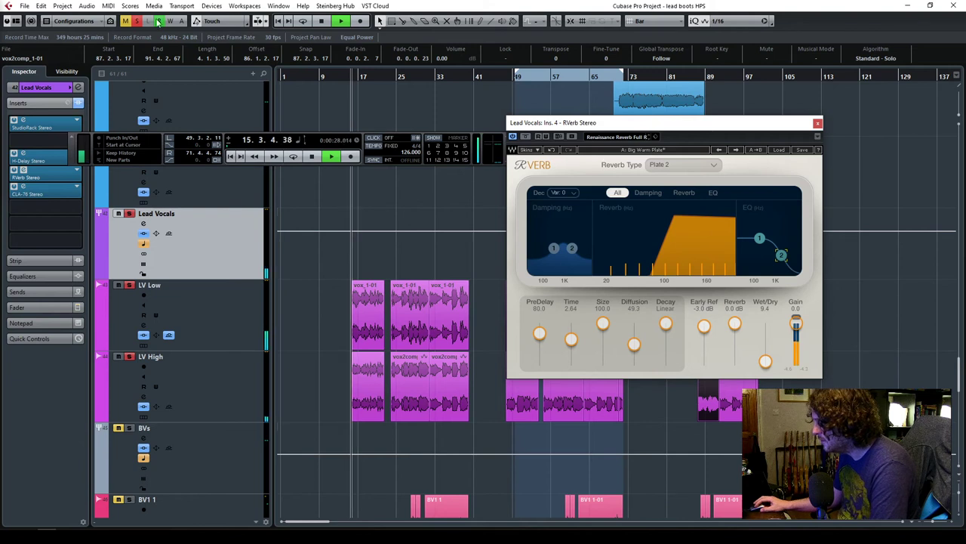
left_click(35, 7)
key("Escape")
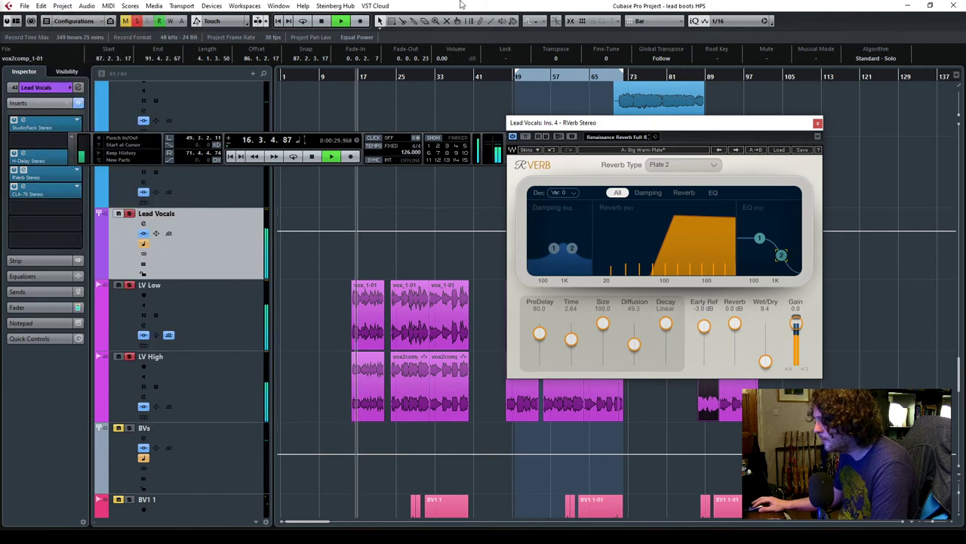
Set RVerb's PreDelay to 99.8 and Wet/Dry to 11.1, and lower the gain of EQ band 1.
left_click_drag(539, 333, 539, 326)
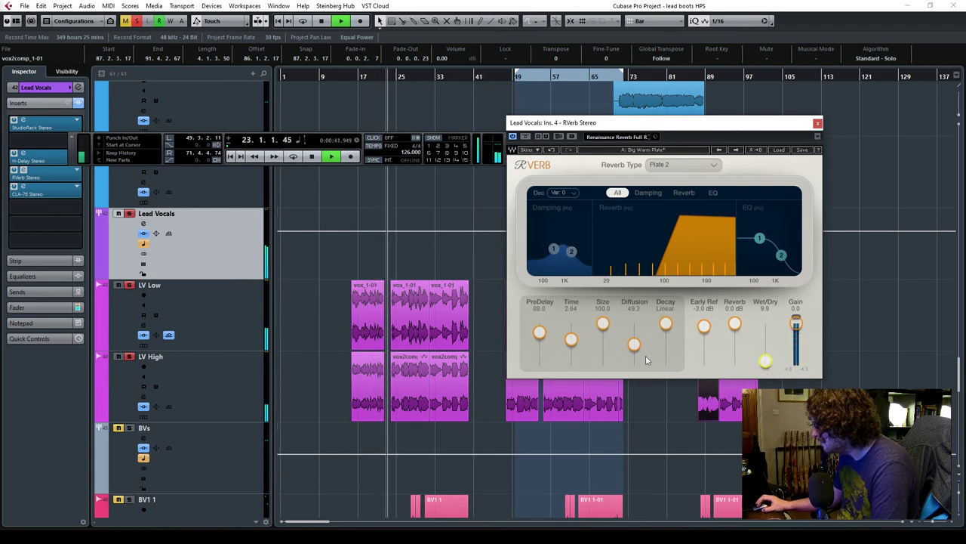
left_click_drag(539, 332, 580, 283)
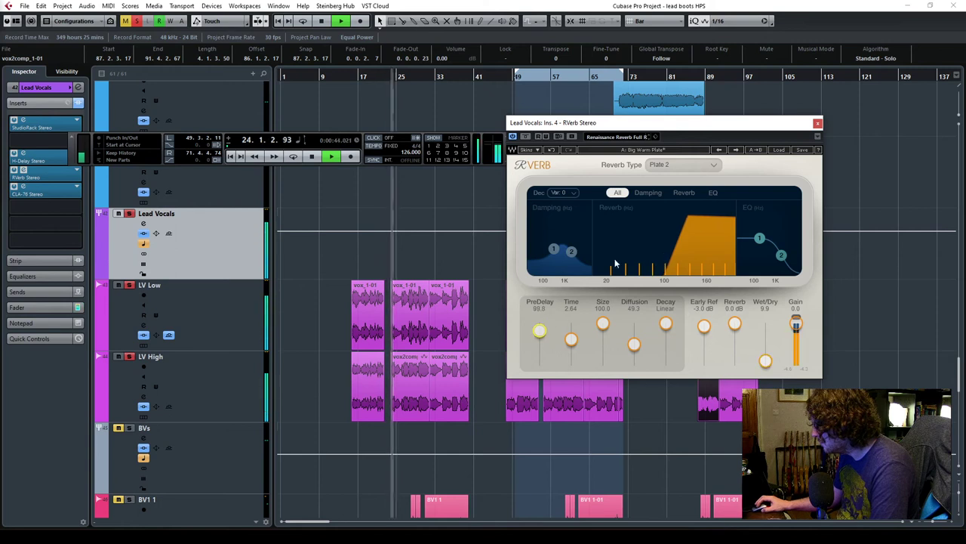
left_click_drag(758, 238, 758, 253)
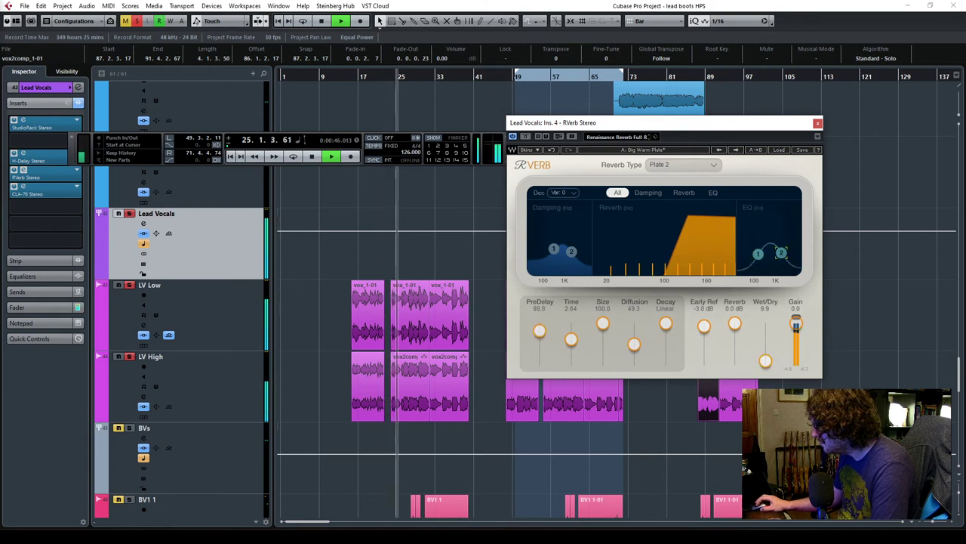
left_click_drag(766, 366, 765, 361)
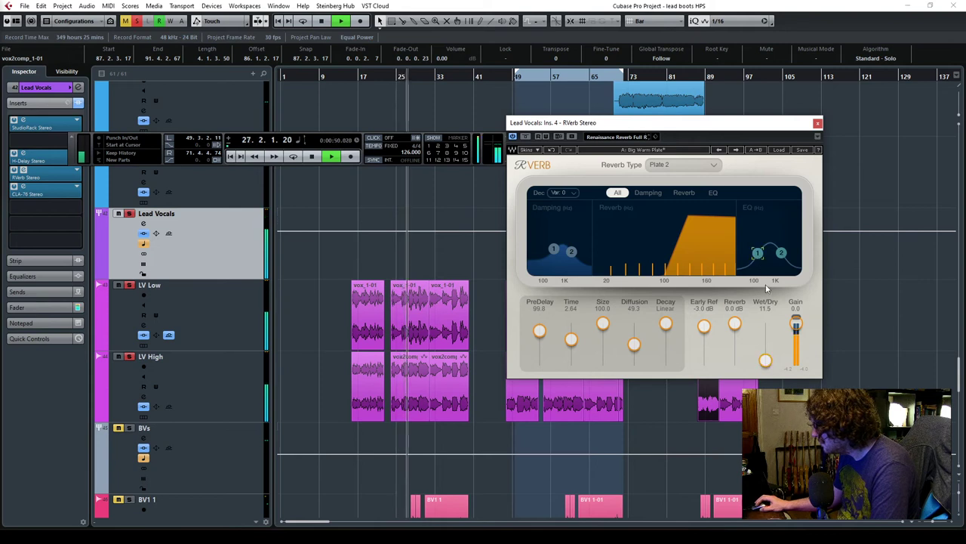
left_click_drag(766, 361, 766, 365)
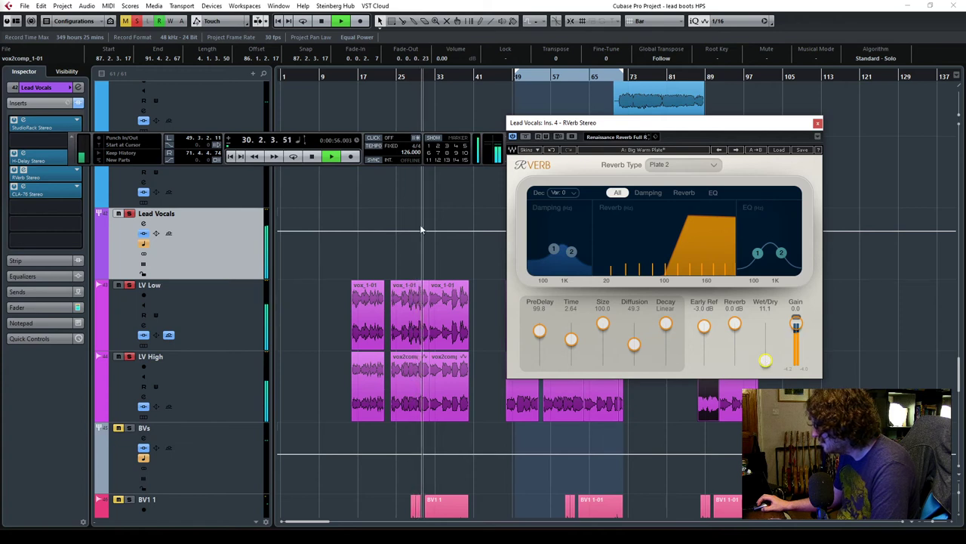
Unsolo the lead vocals, audition the full mix from about bar 12, and set RVerb's Wet/Dry to 12.6.
left_click(337, 80)
left_click(818, 122)
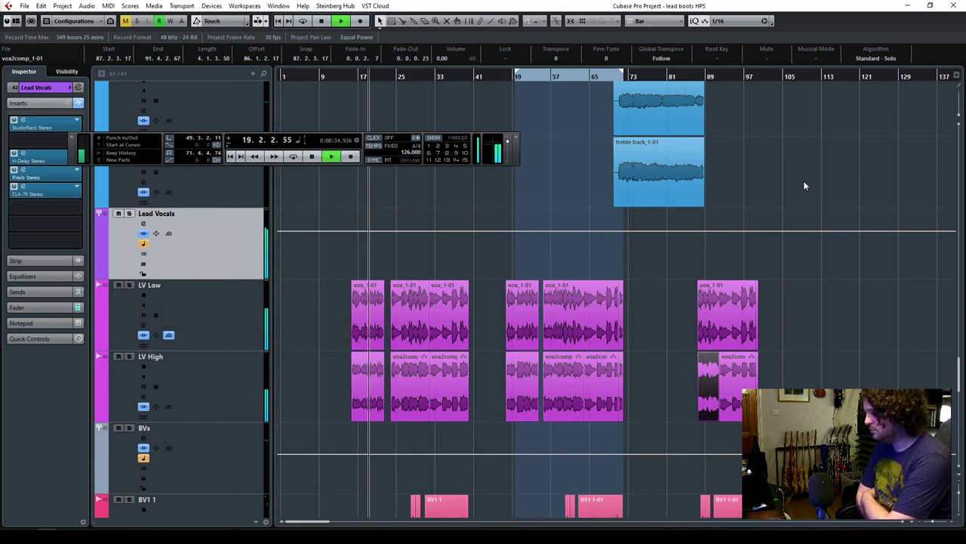
left_click(22, 171)
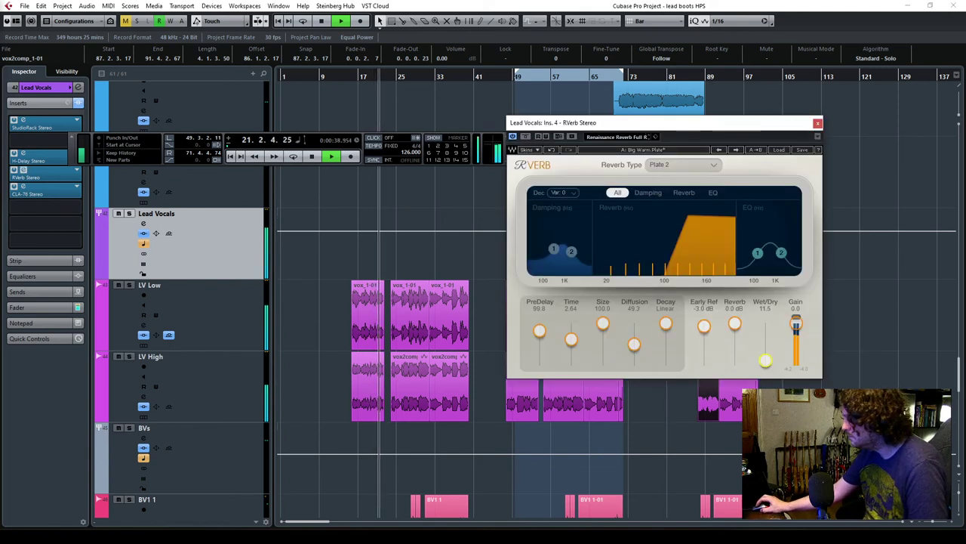
left_click_drag(767, 360, 766, 356)
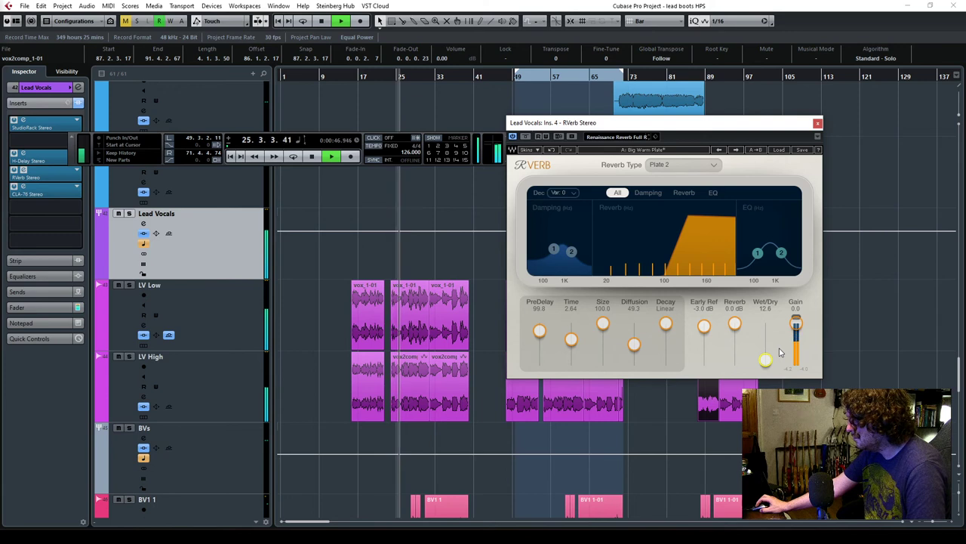
left_click(818, 123)
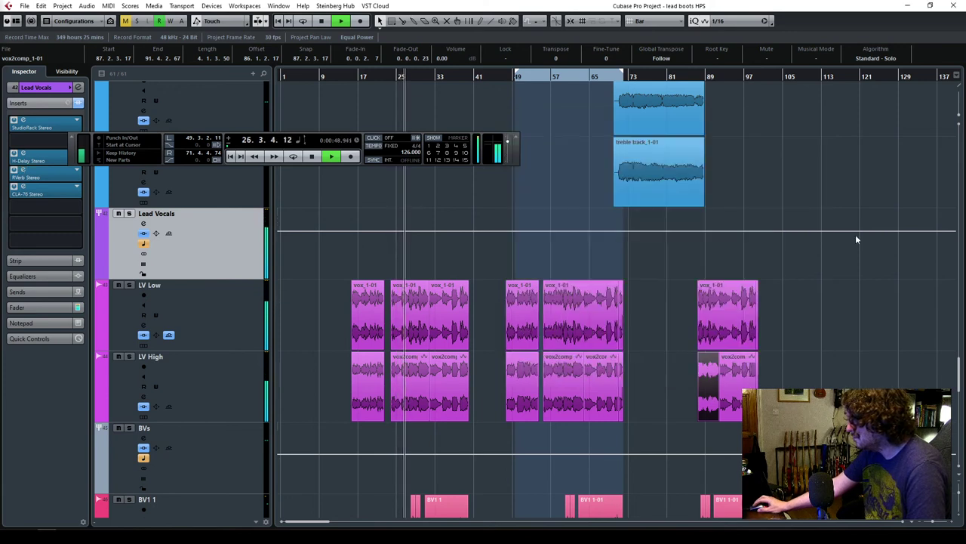
Solo LV Low and audition its phrase starting just before bar 24 up close.
left_click(934, 523)
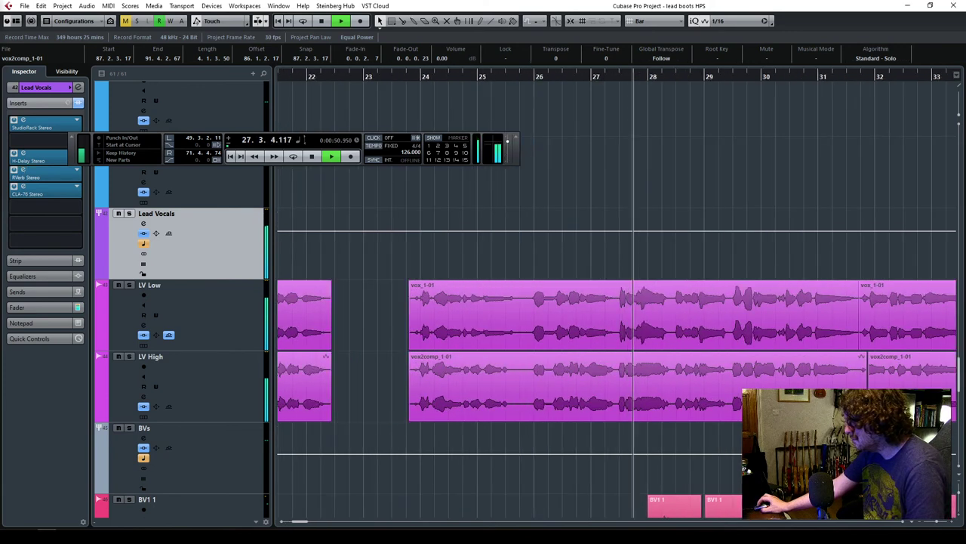
left_click(423, 78)
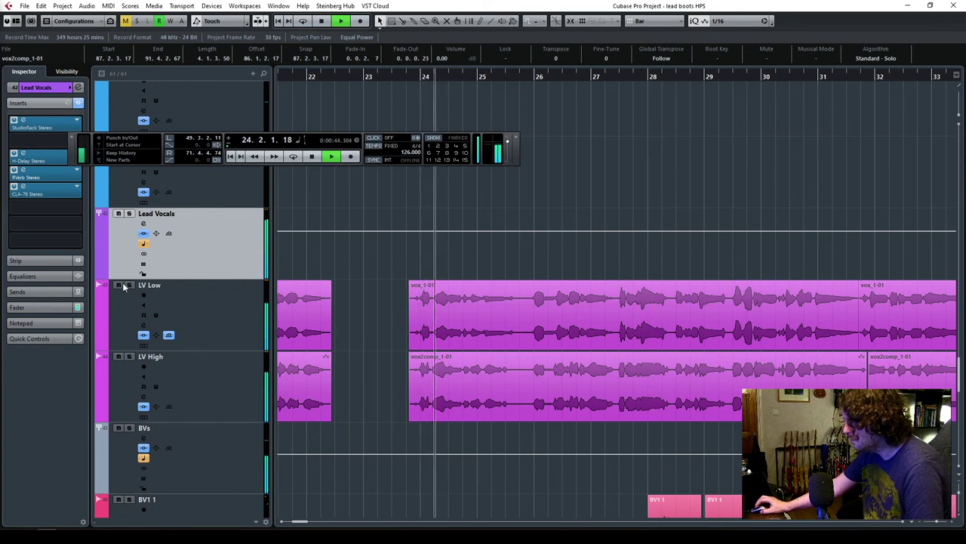
left_click(417, 78)
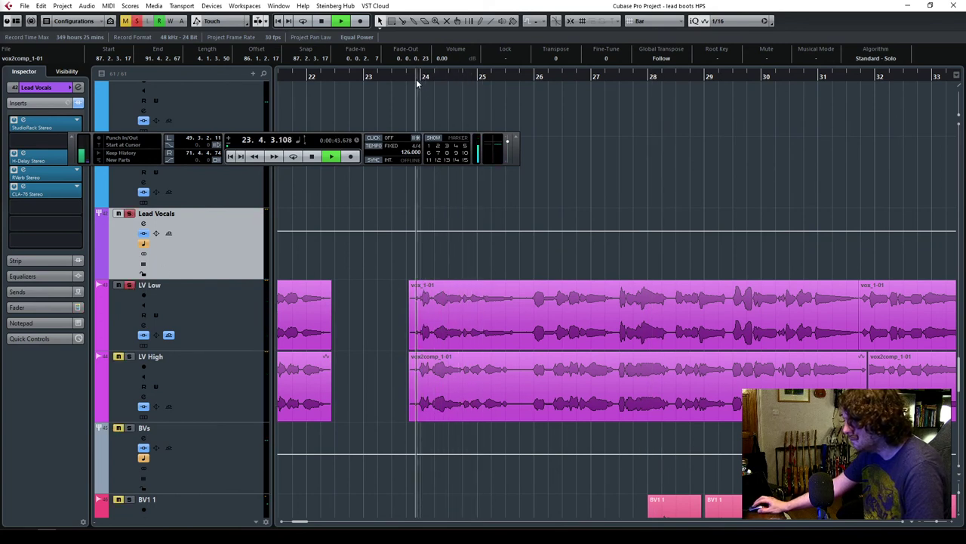
key("space")
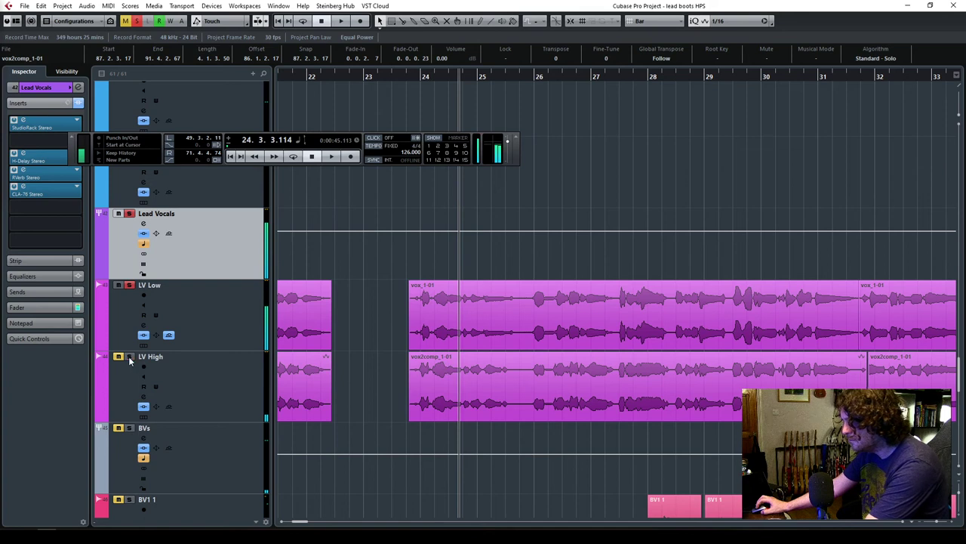
Solo LV High instead of LV Low and audition the same phrase from just before bar 24.
left_click(407, 79)
key("space")
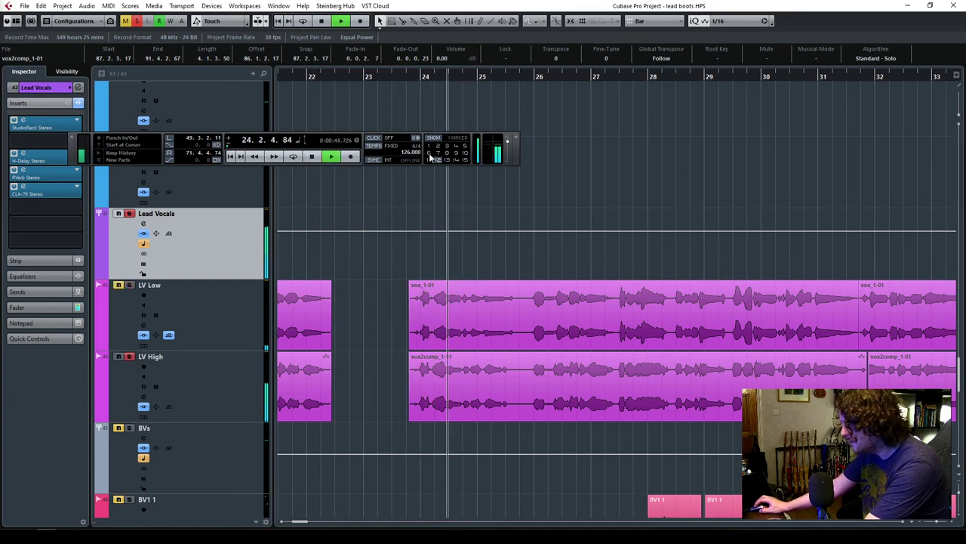
left_click(408, 77)
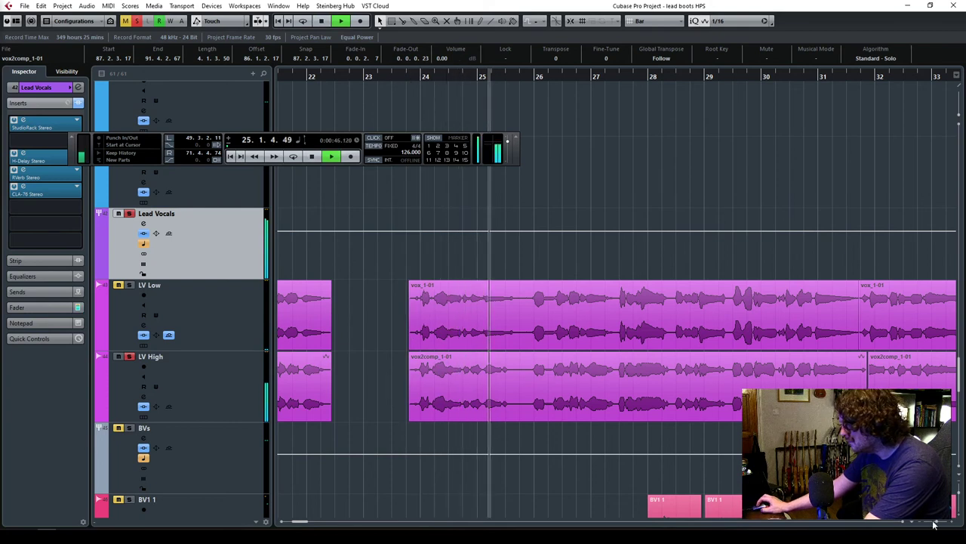
key("space")
Split the LV High event in the quiet gap after its first phrase, at 25.3.3.73.
left_click_drag(934, 524, 940, 526)
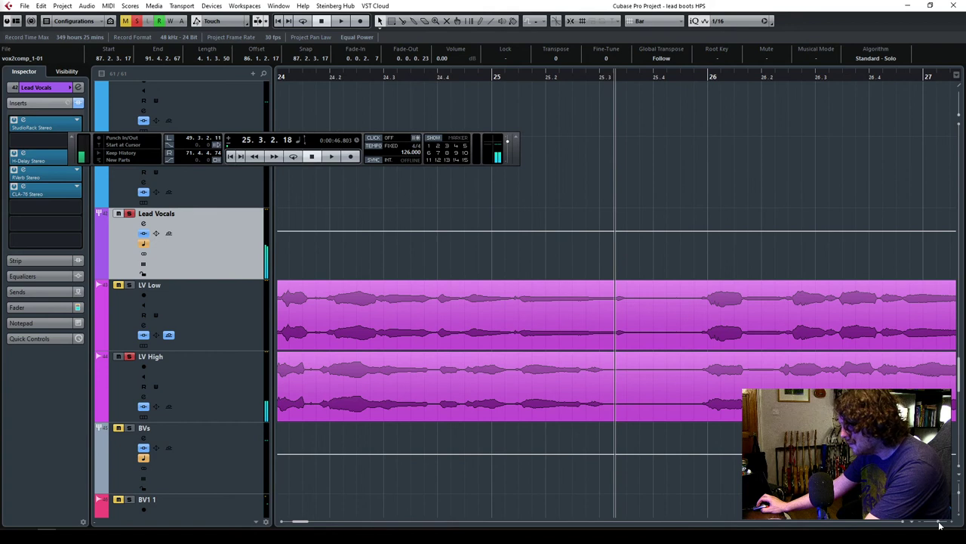
scroll(281, 520, "left", 4)
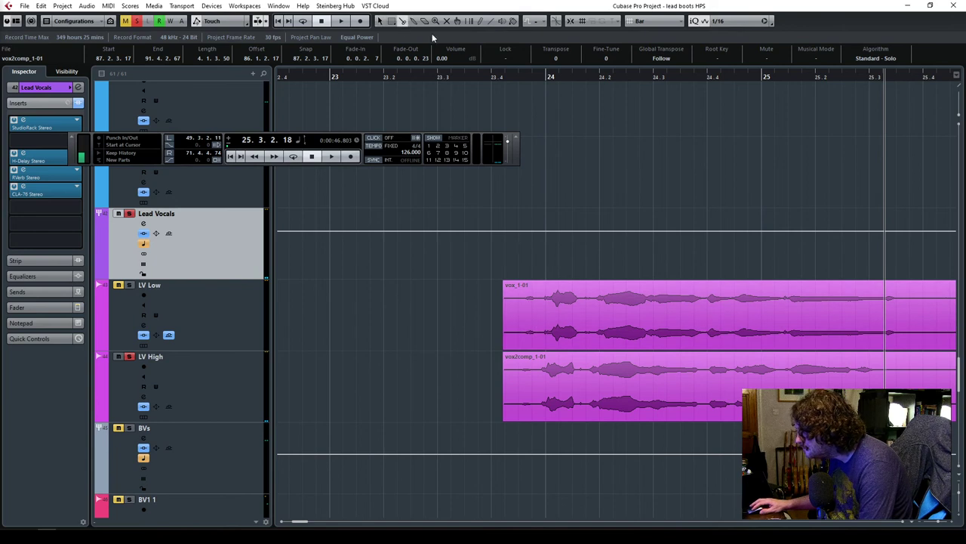
left_click(905, 378)
left_click(380, 21)
Shift the first part of the split LV High event to start at 23.4.2.25.
left_click(574, 387)
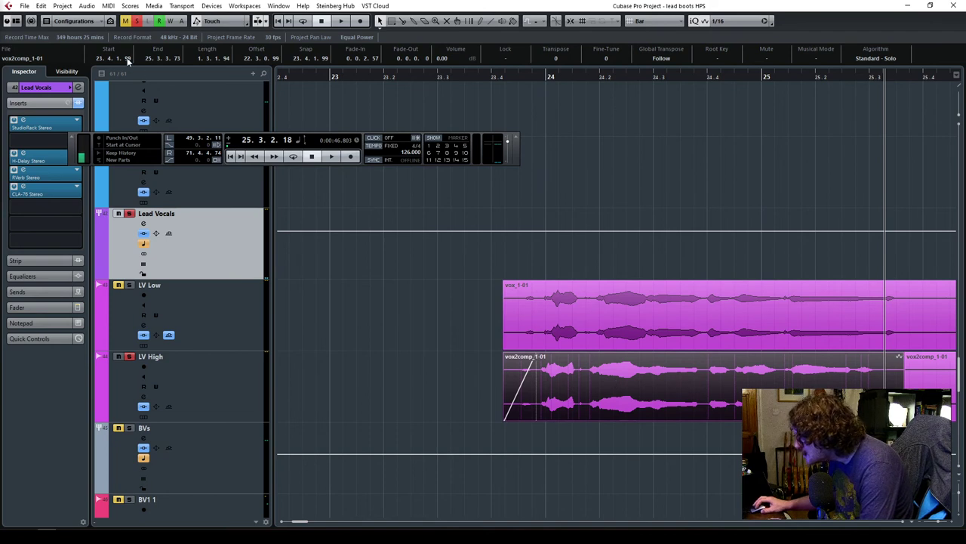
key("ctrl+Right")
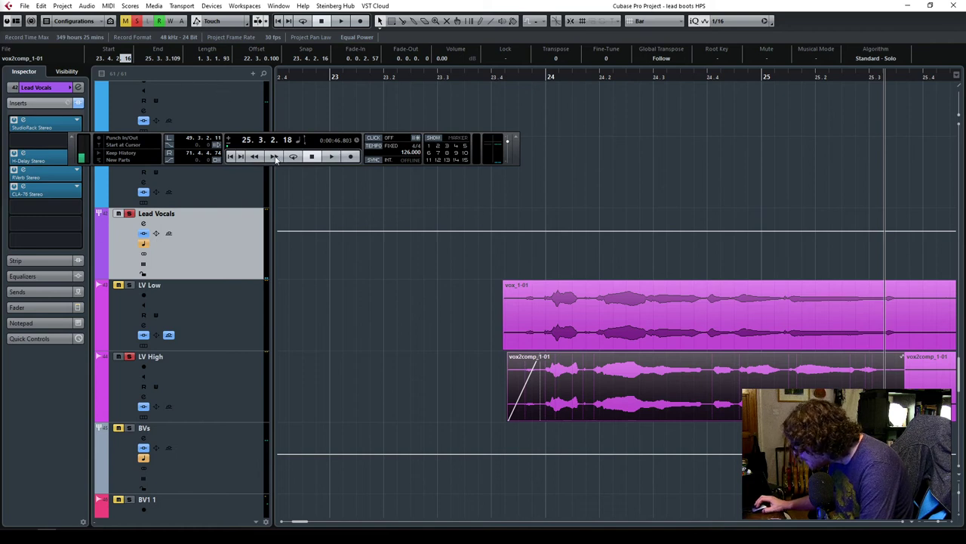
scroll(128, 58, "up", 5)
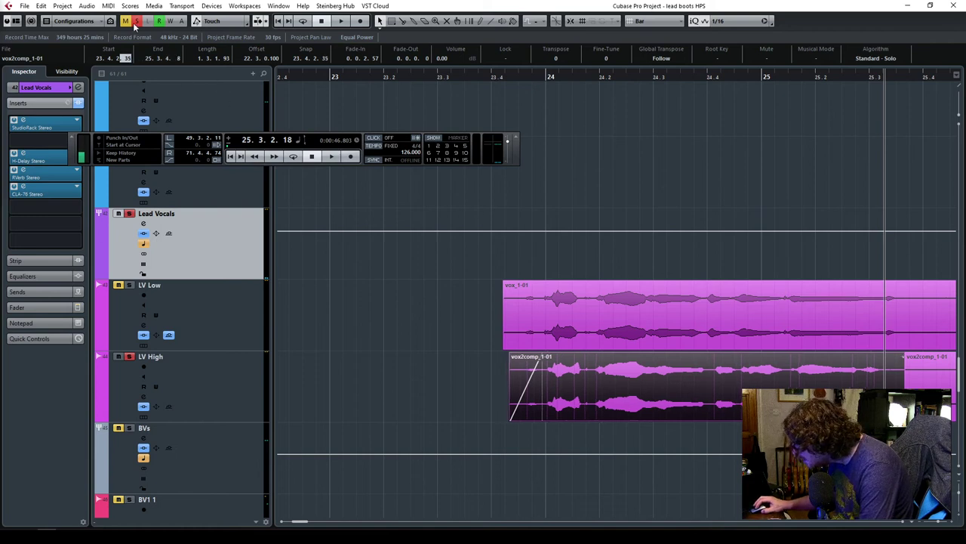
scroll(127, 58, "down", 5)
Audition the shifted LV High entry from about 23.2, first alone and again with LV Low soloed too.
left_click(396, 75)
key("space")
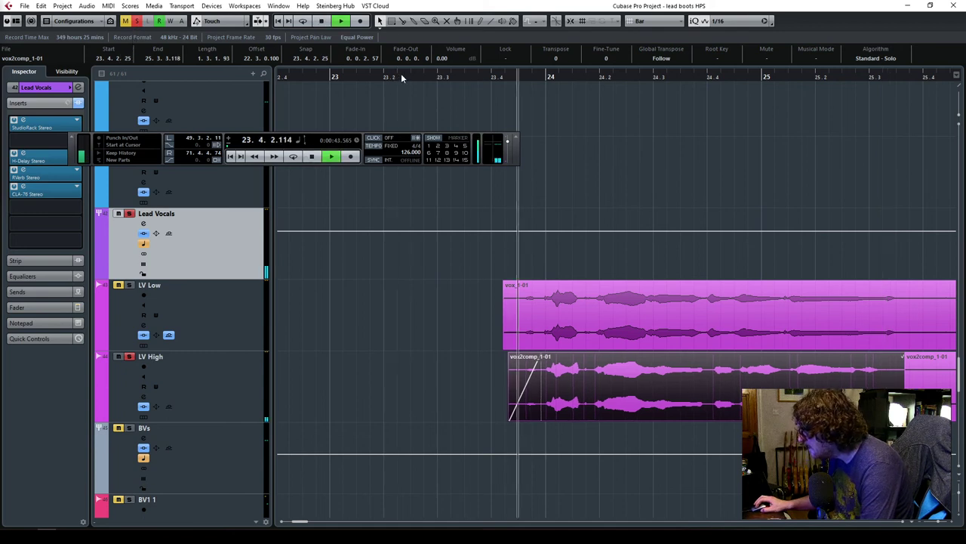
key("space")
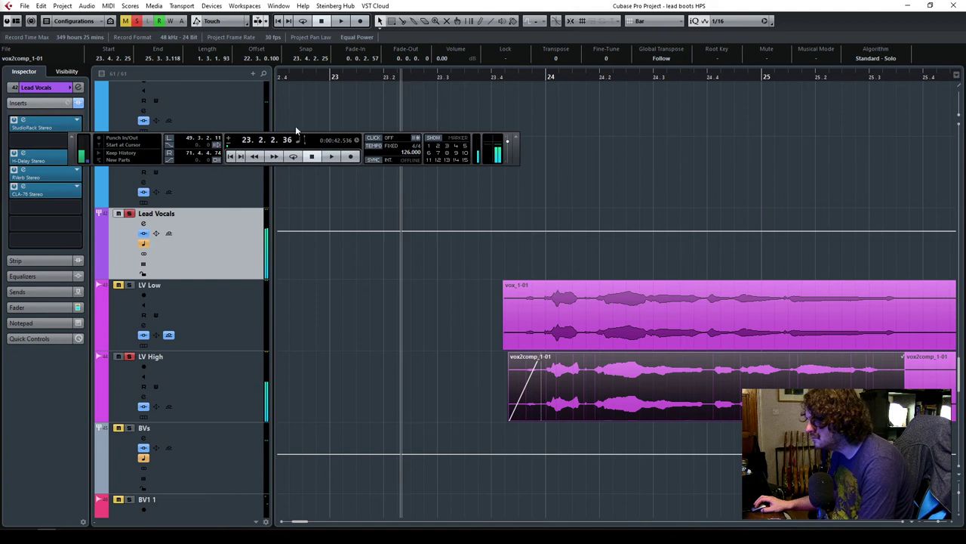
key("space")
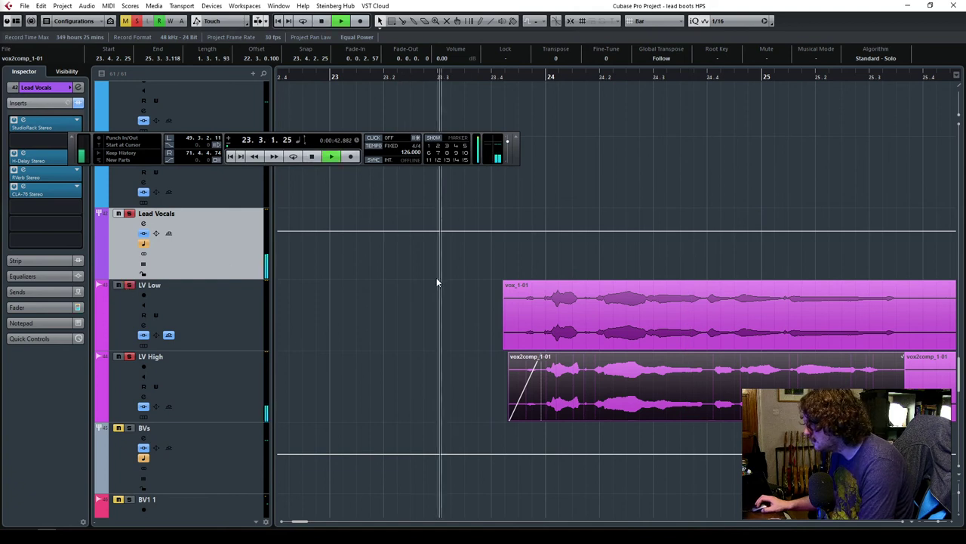
key("space")
Shorten the fade-in of the LV Low event near bar 24 to 0.0.1.7, audition its entry, and trim its start to 23.4.2.88.
left_click(520, 341)
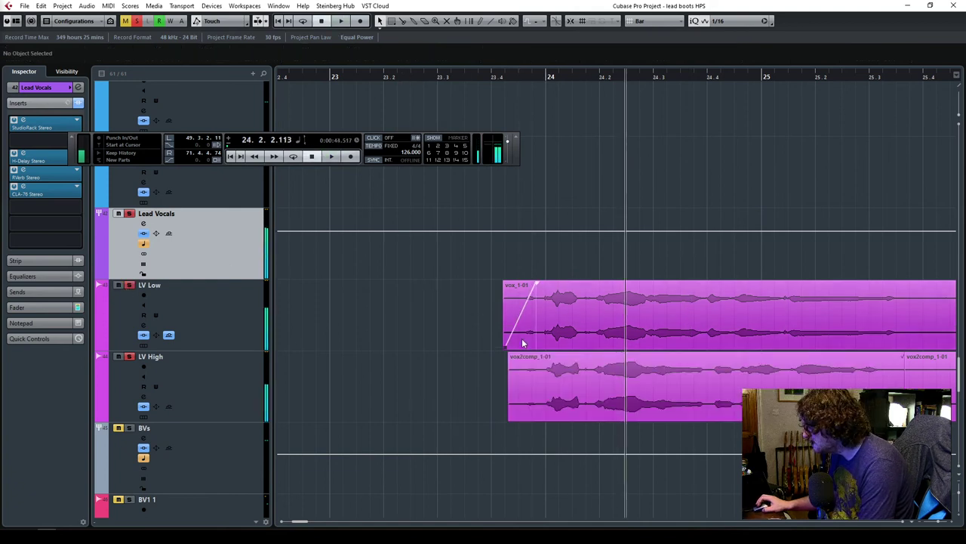
left_click_drag(536, 283, 519, 287)
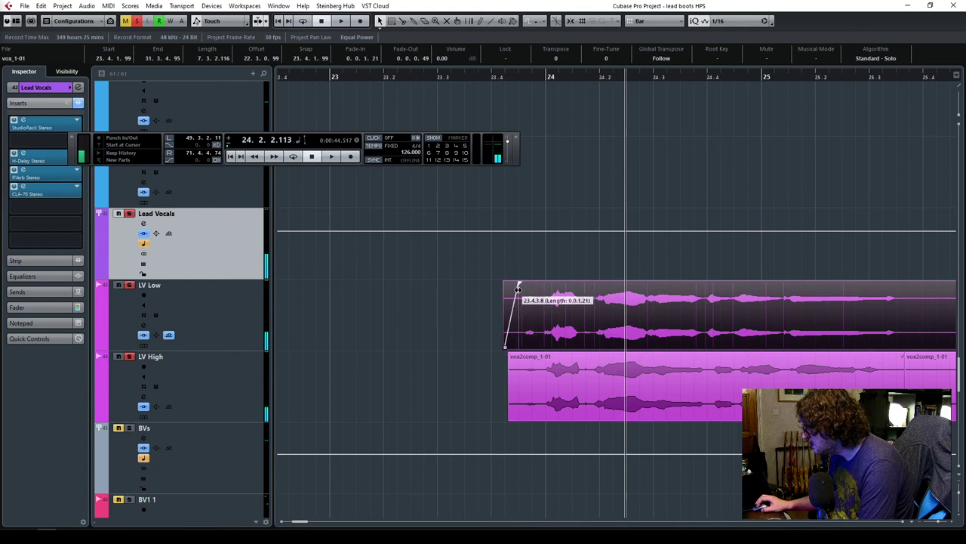
left_click_drag(506, 349, 531, 348)
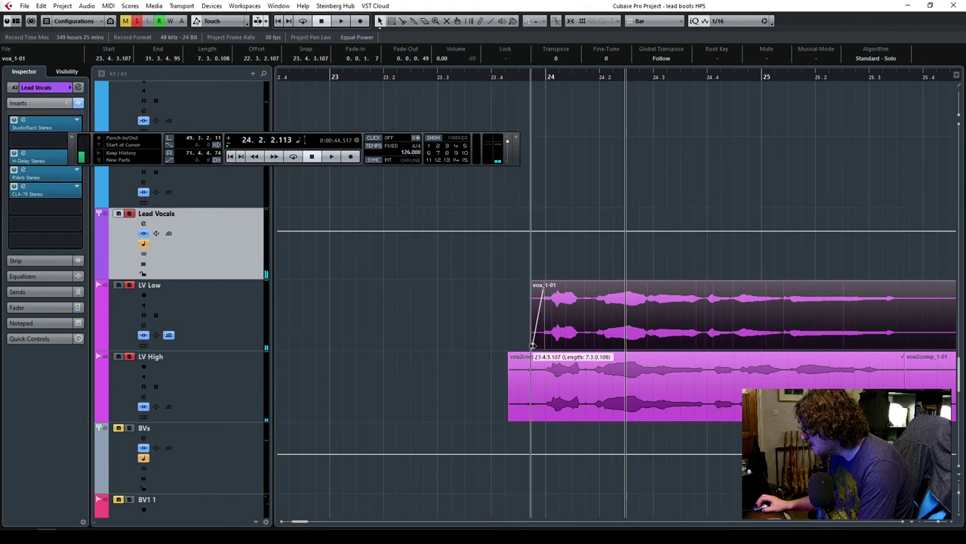
left_click(488, 76)
key("space")
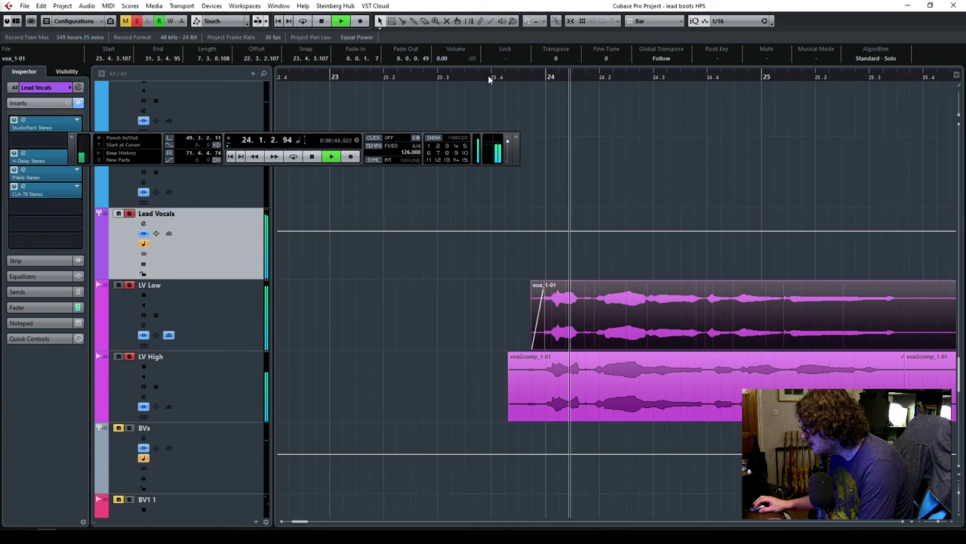
left_click_drag(532, 345, 517, 345)
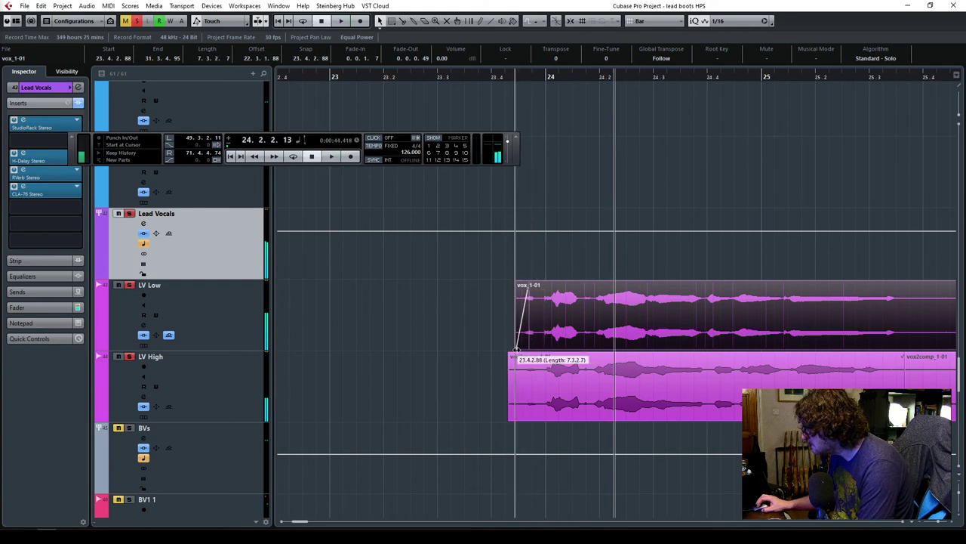
Audition the trimmed LV Low entry near bar 24 against LV High, soloed from about 23.4 and in the full mix from bar 23.
left_click(496, 77)
key("space")
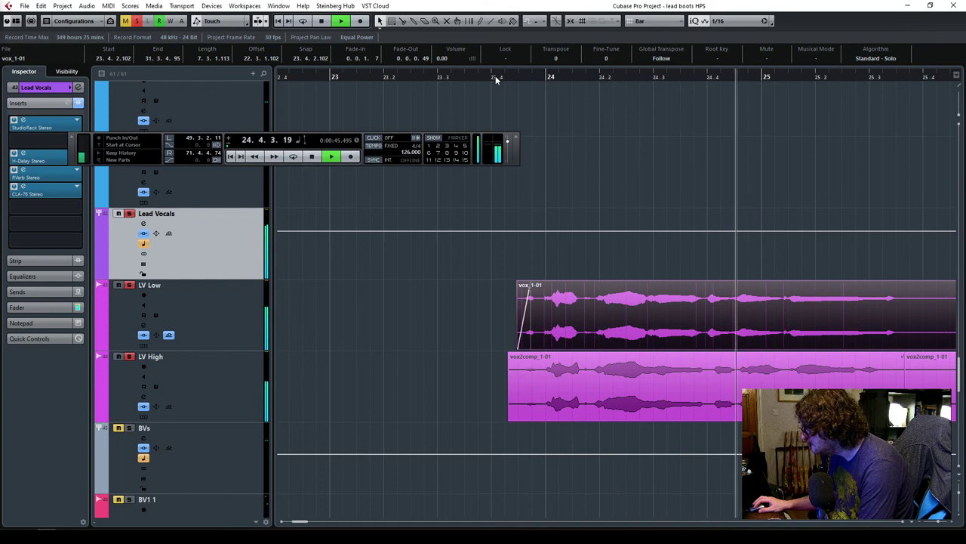
key("space")
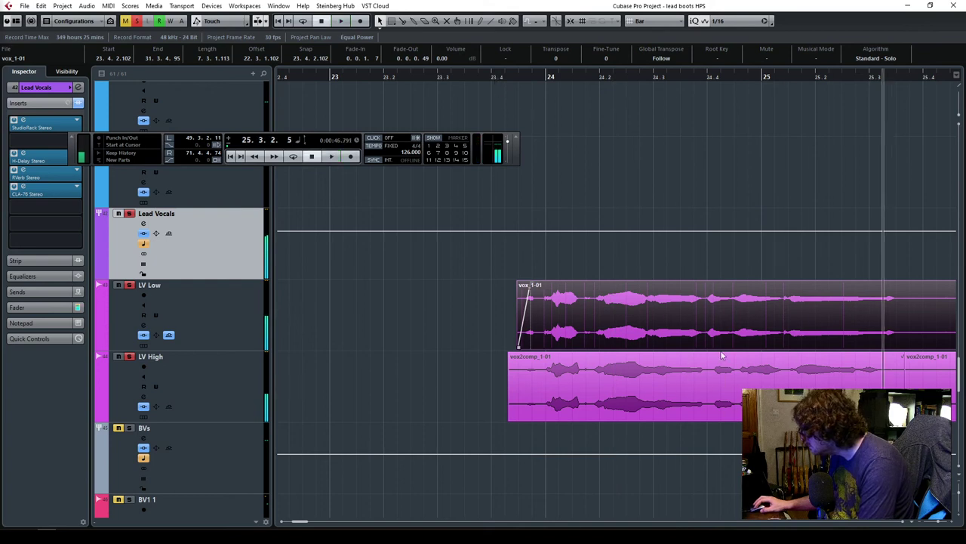
left_click(327, 76)
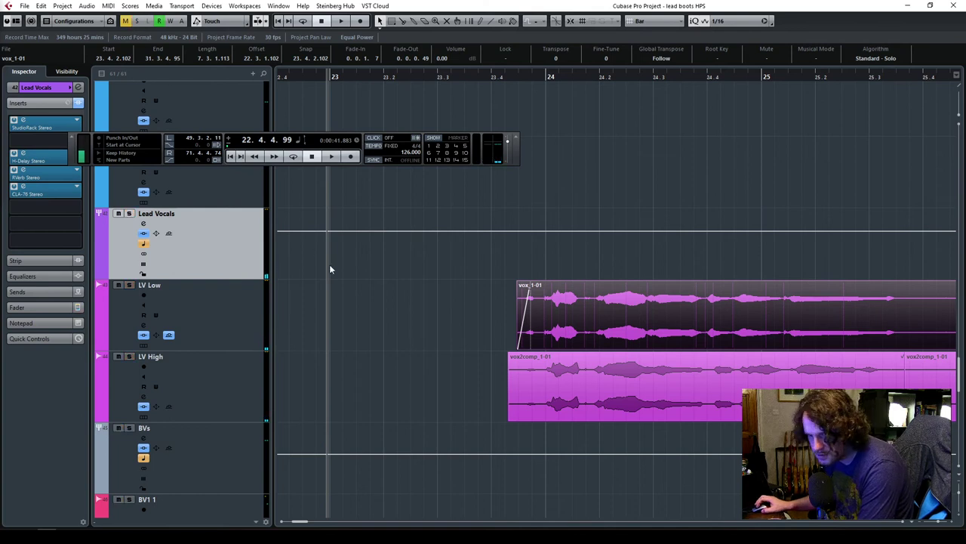
key("space")
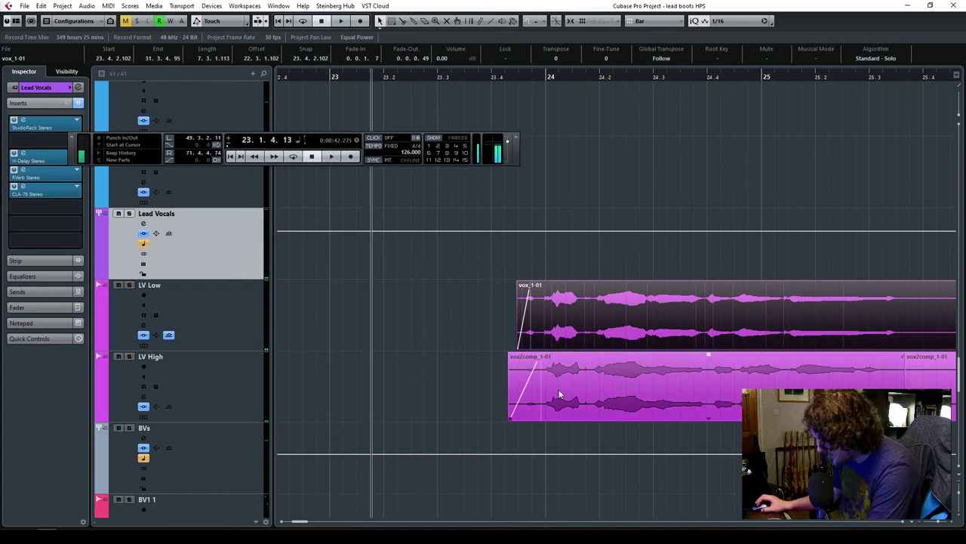
left_click_drag(939, 523, 937, 523)
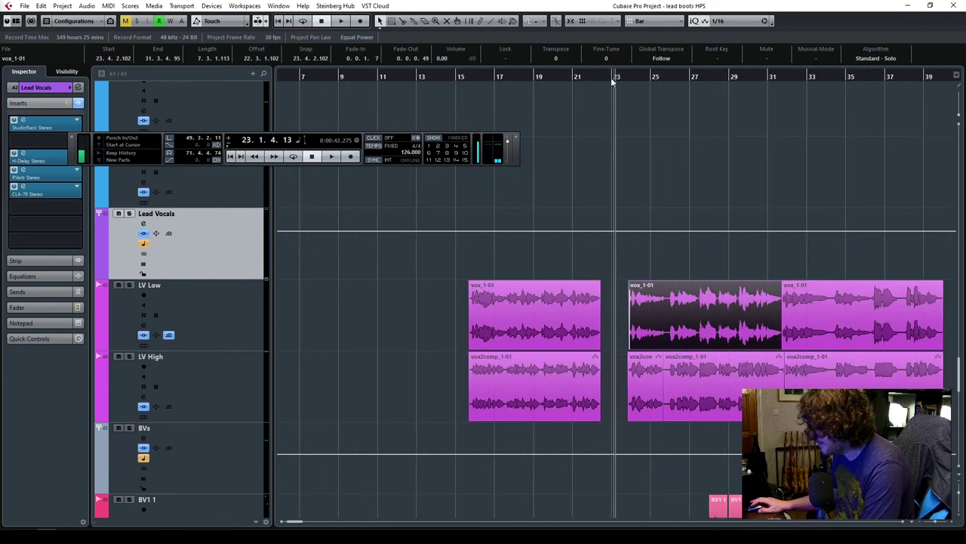
key("space")
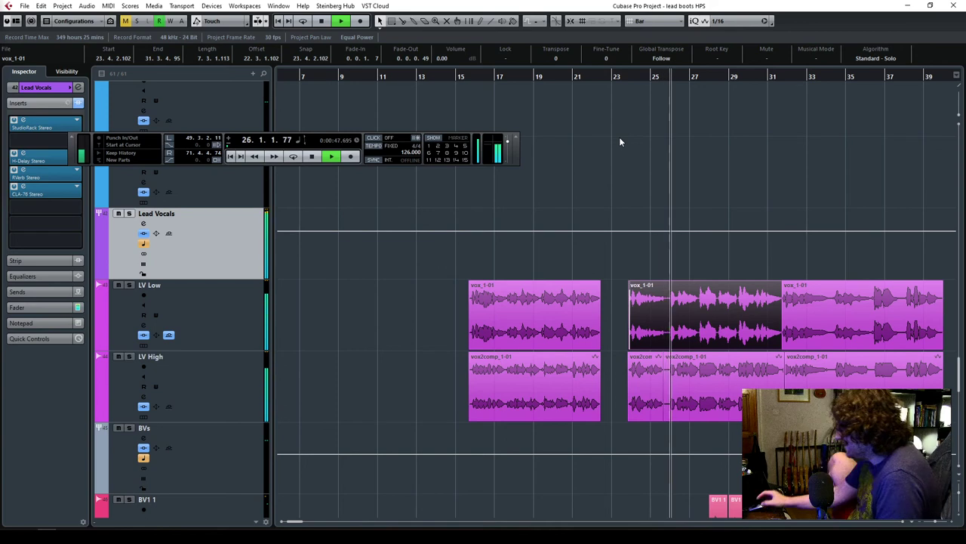
Play on through the full mix to about bar 41, examining the LV High events and the backing vocal and Doop tracks.
left_click(660, 423)
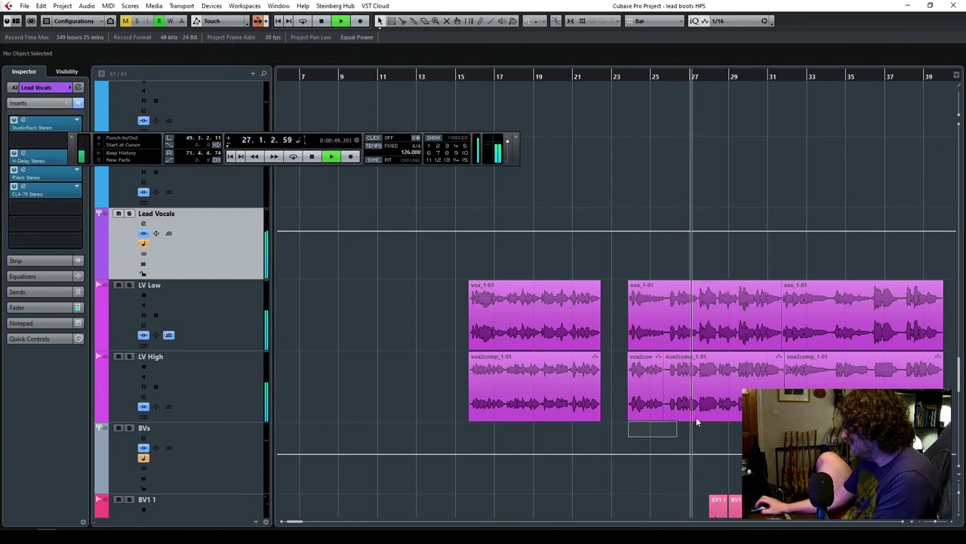
left_click(658, 400)
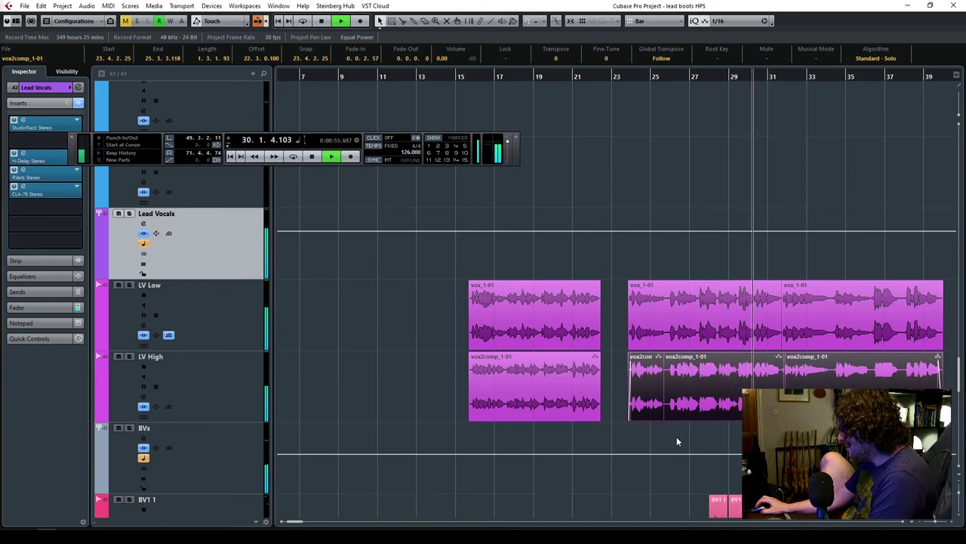
left_click(655, 423)
left_click(701, 412)
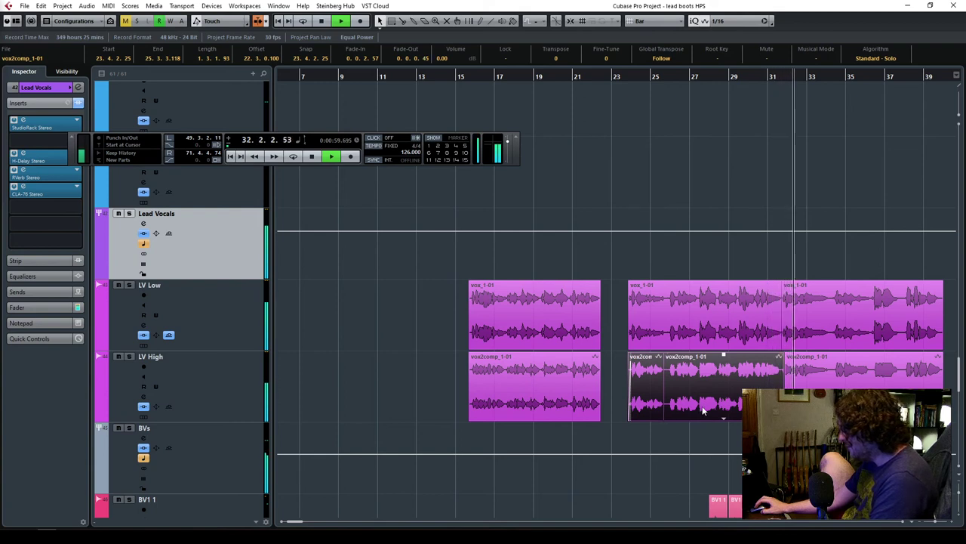
left_click(614, 384)
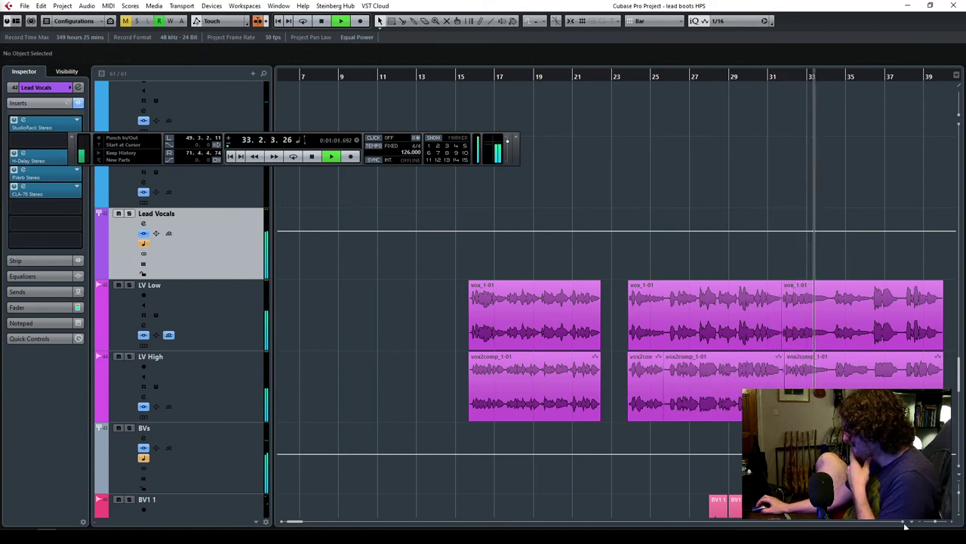
scroll(683, 463, "down", 4)
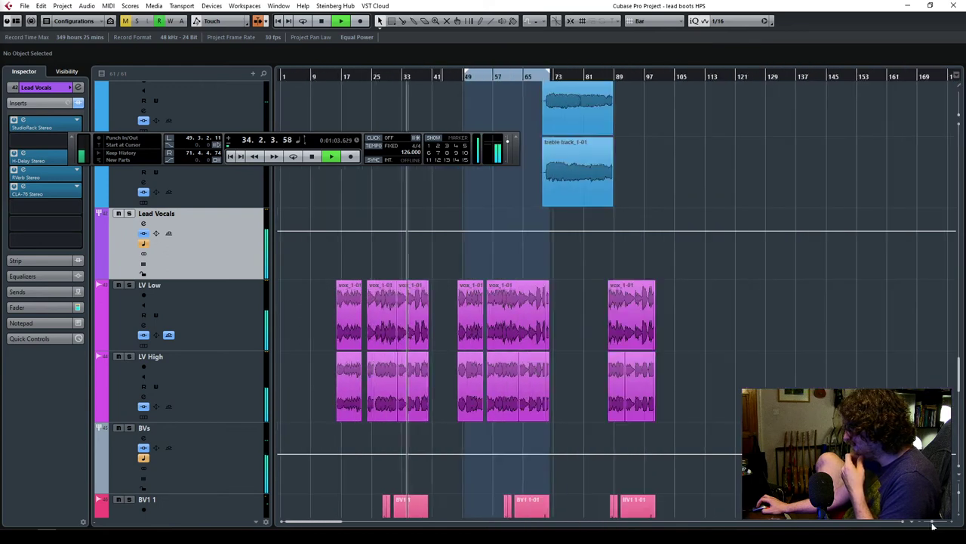
scroll(647, 416, "down", 8)
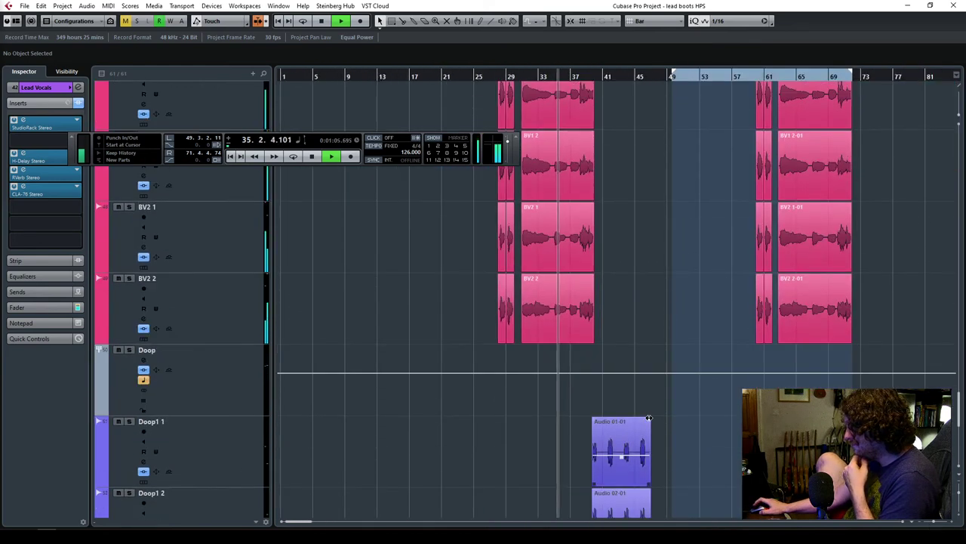
scroll(648, 422, "up", 6)
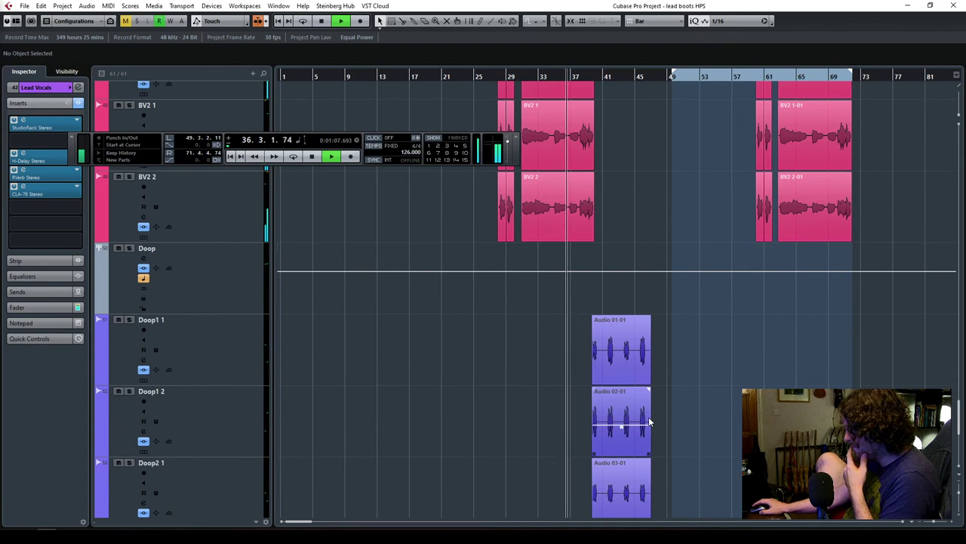
scroll(649, 421, "up", 2)
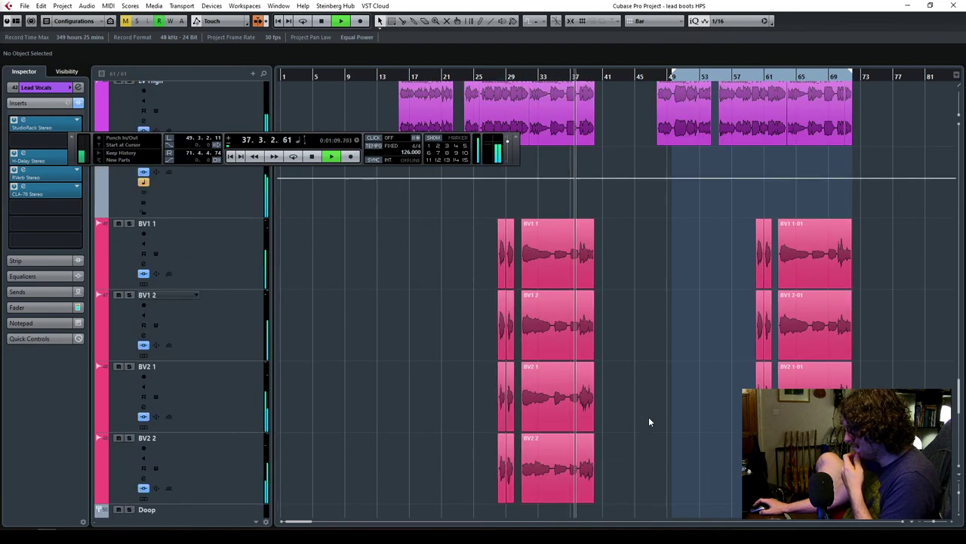
scroll(649, 420, "up", 2)
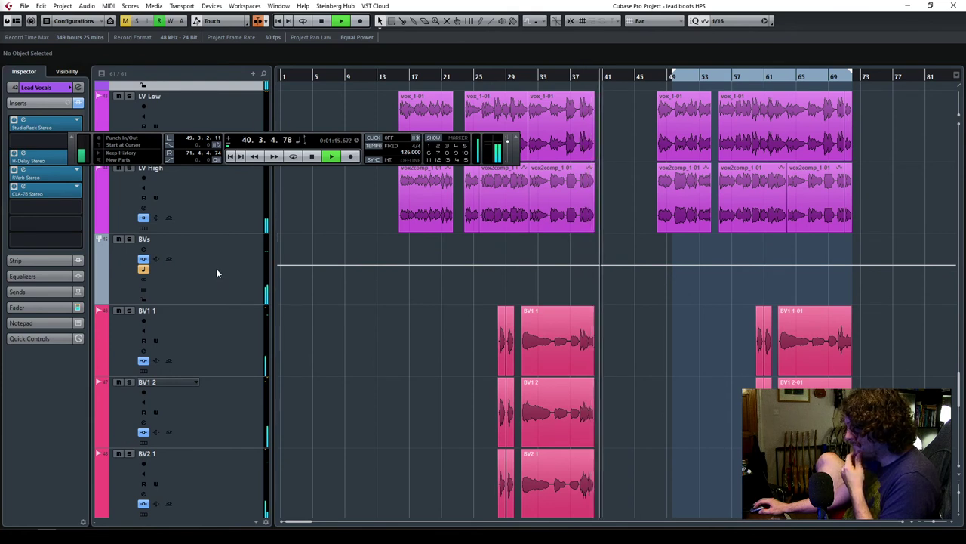
scroll(705, 409, "down", 2)
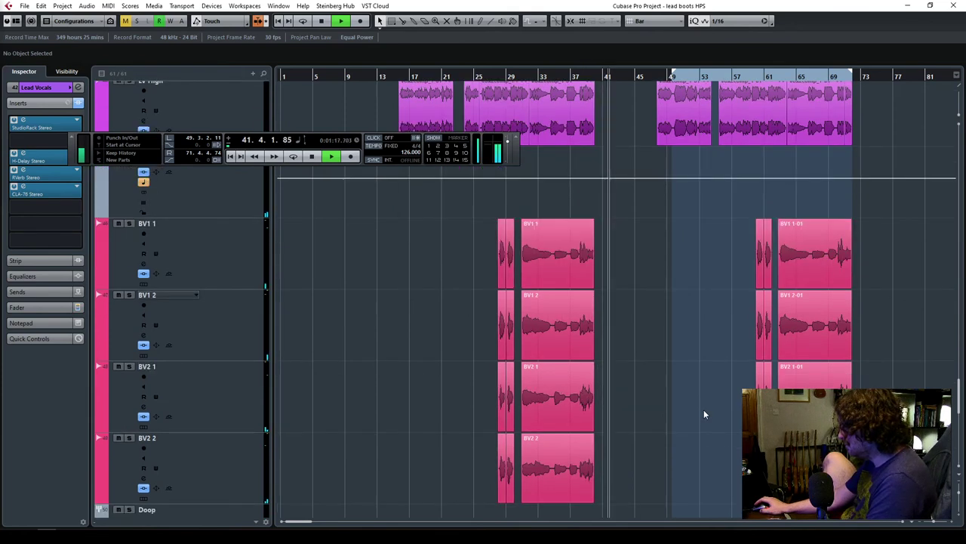
Raise the event volume of the long BV1 and BV2 phrases in all three sections, starting near bar 31, to 4.02 dB.
left_click_drag(933, 524, 930, 521)
key("space")
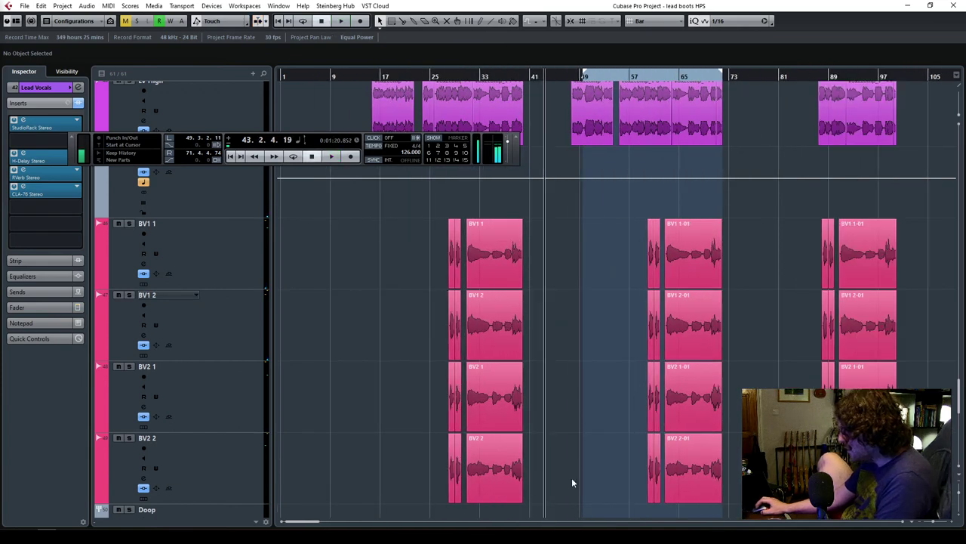
left_click_drag(579, 478, 465, 248)
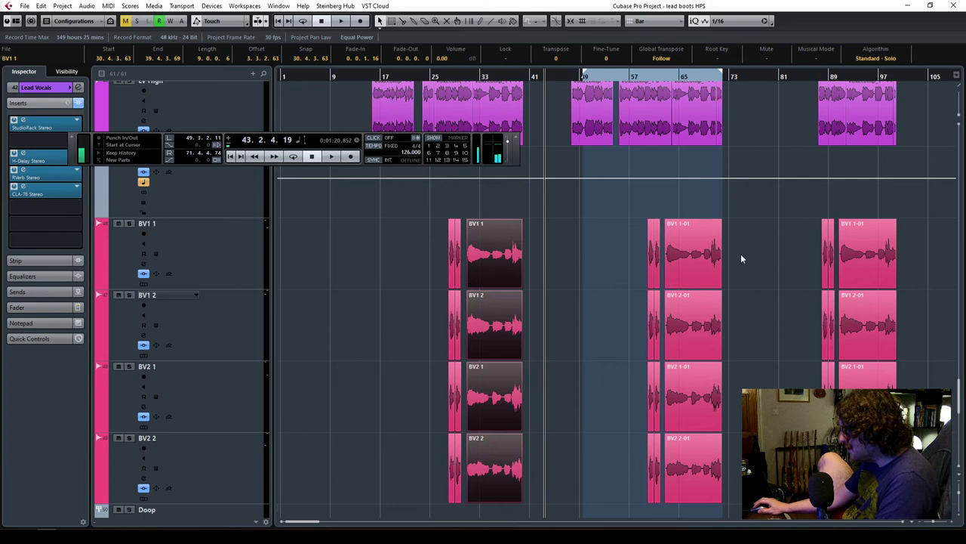
left_click_drag(709, 497, 709, 498)
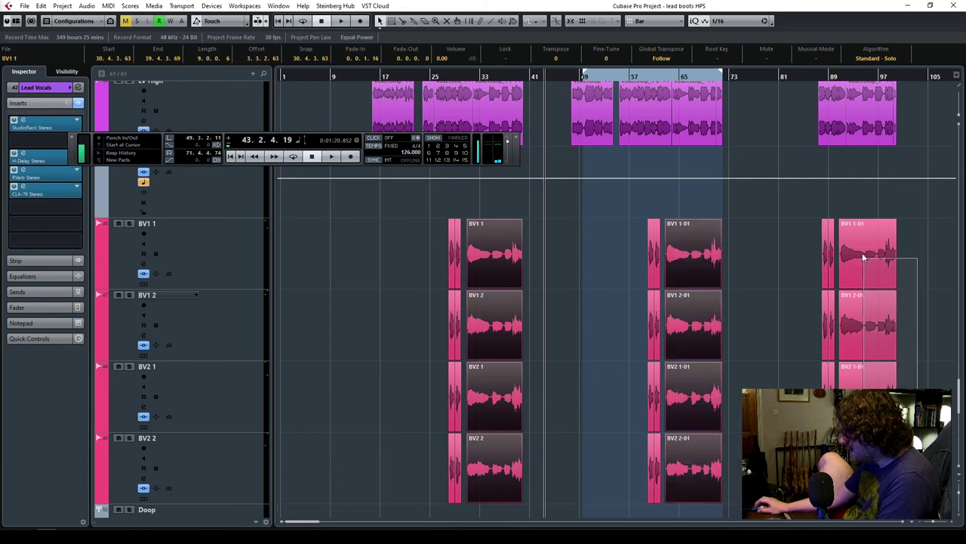
left_click_drag(864, 263, 864, 265)
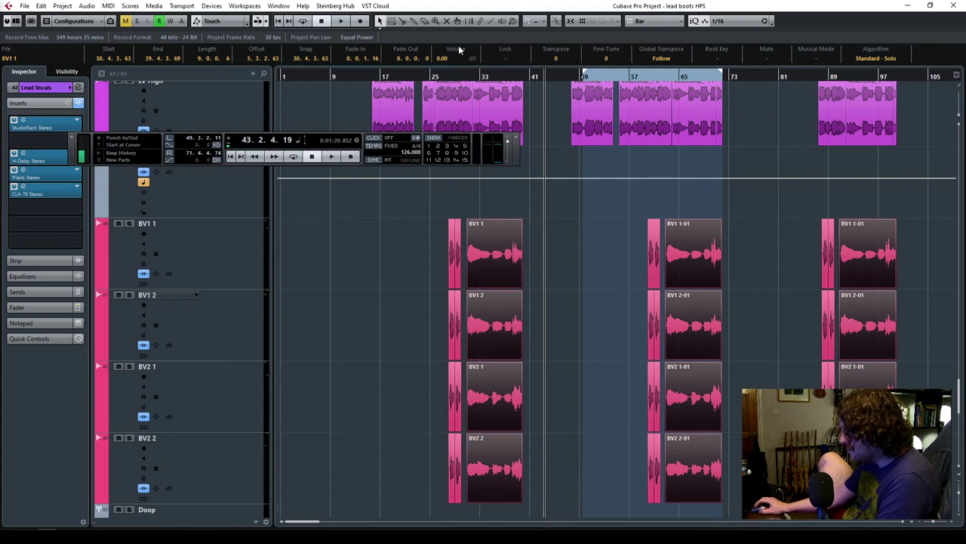
scroll(442, 57, "up", 4)
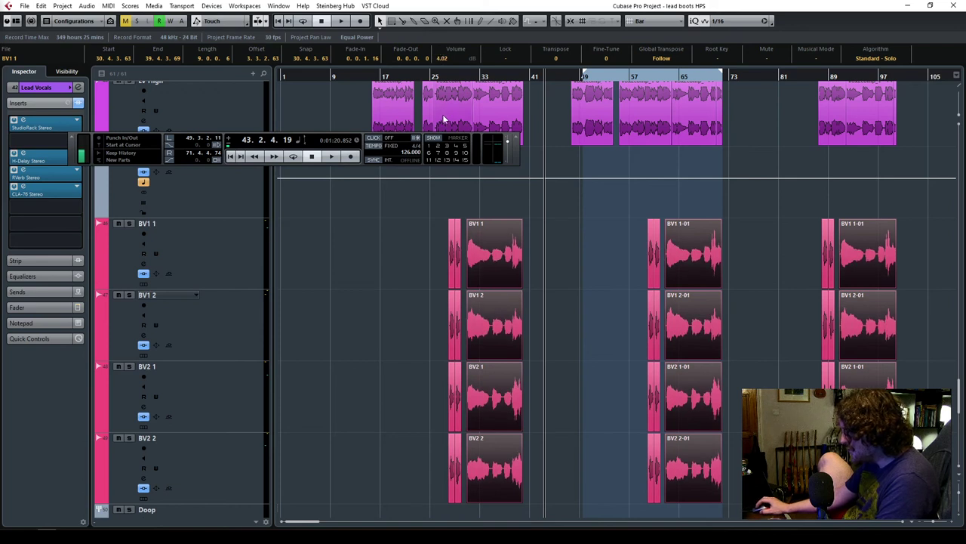
Audition the louder backing vocal phrases in the full mix up to about bar 40.
left_click(442, 77)
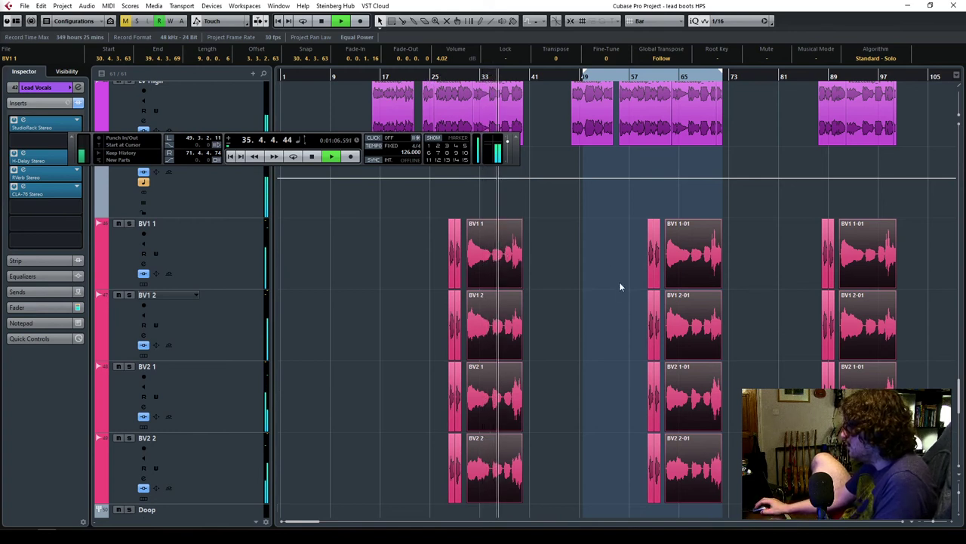
left_click(936, 523)
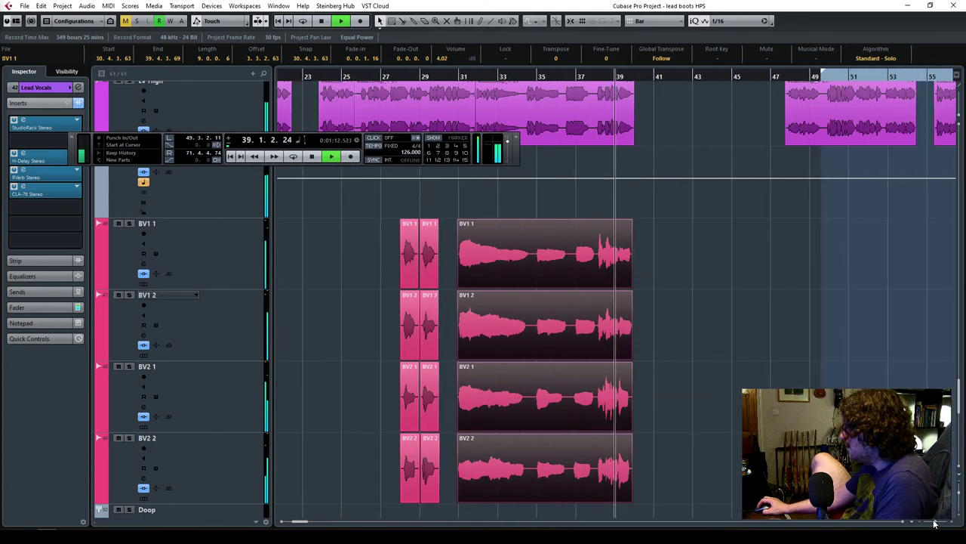
left_click(934, 523)
left_click(934, 523)
left_click(933, 523)
left_click(933, 523)
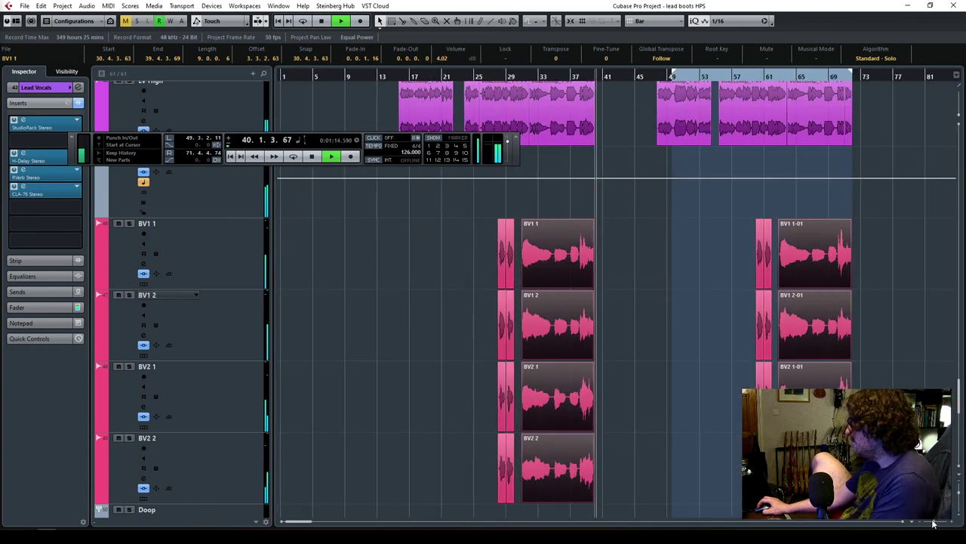
key("space")
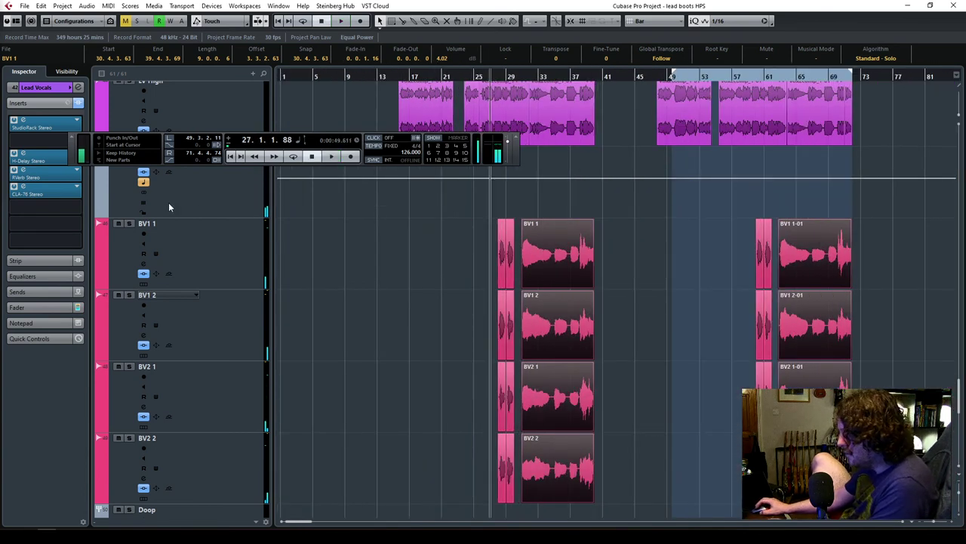
Raise the BVs group fader to -5.11 dB during playback from about bar 27 and briefly solo the group to compare.
left_click(169, 202)
left_click_drag(521, 155, 565, 112)
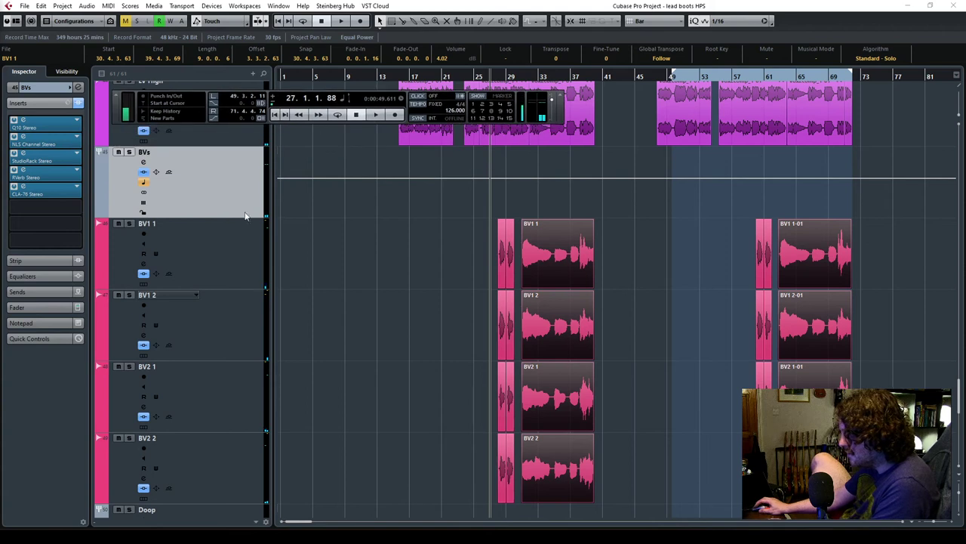
left_click(41, 310)
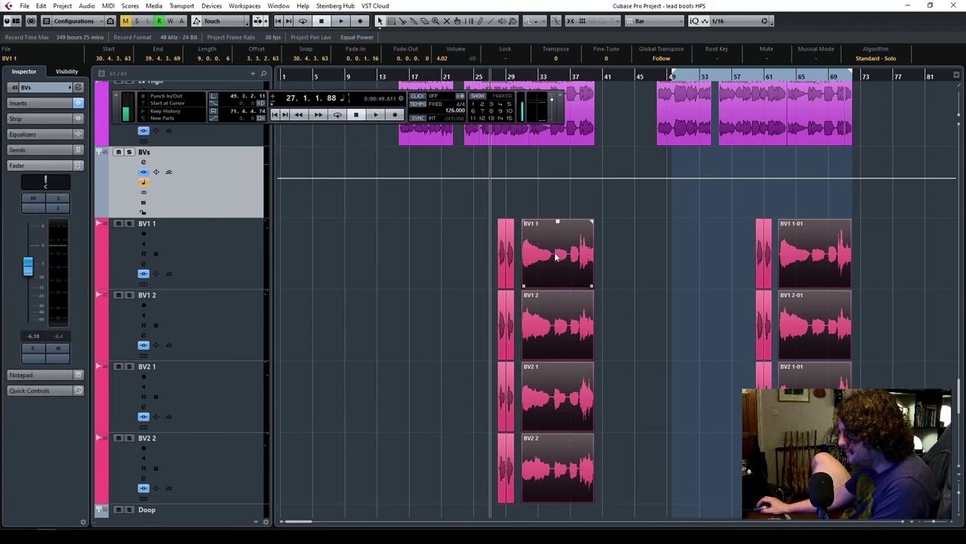
left_click_drag(27, 266, 27, 268)
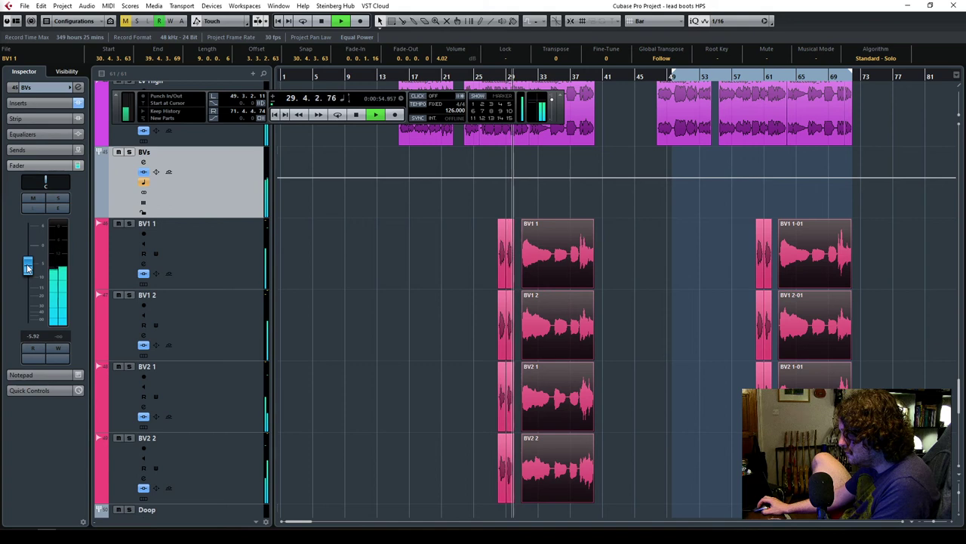
left_click_drag(27, 268, 27, 264)
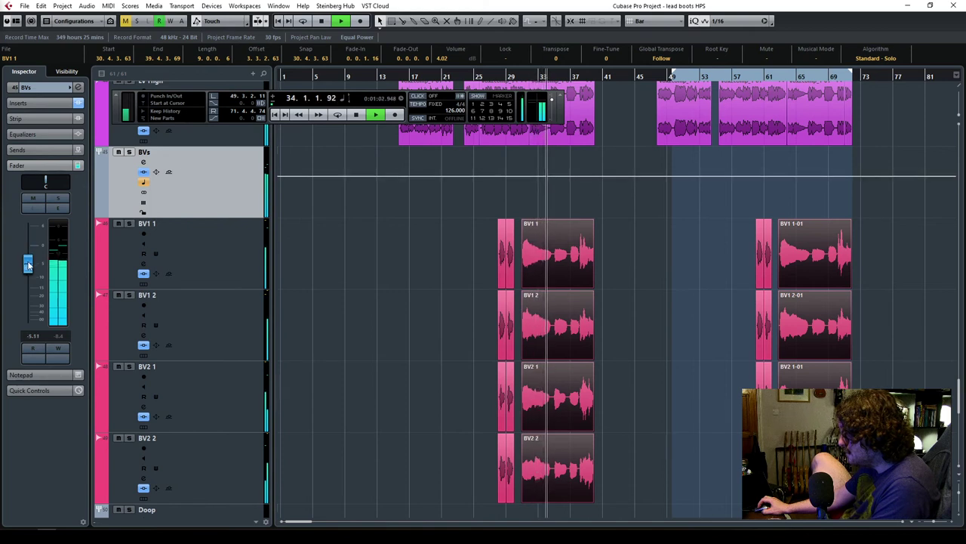
left_click(129, 152)
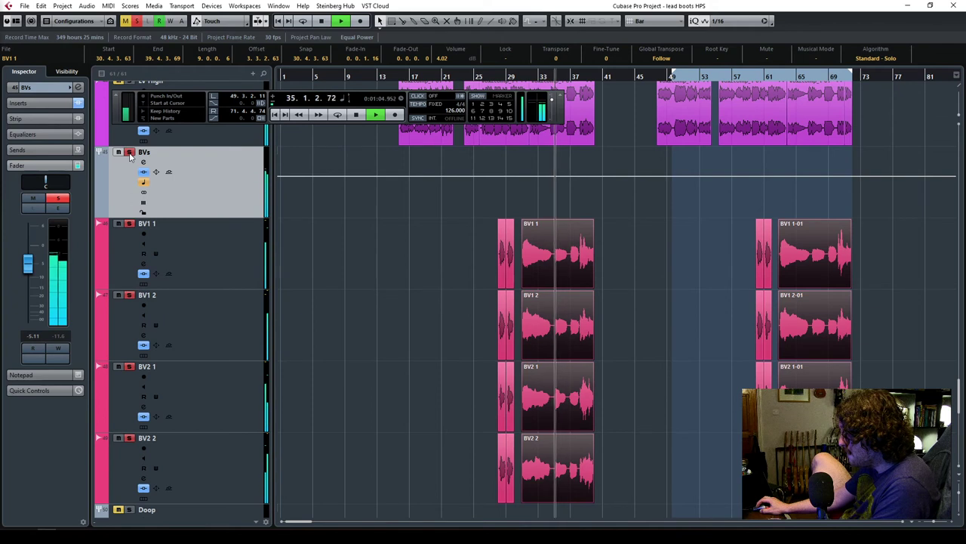
left_click(129, 152)
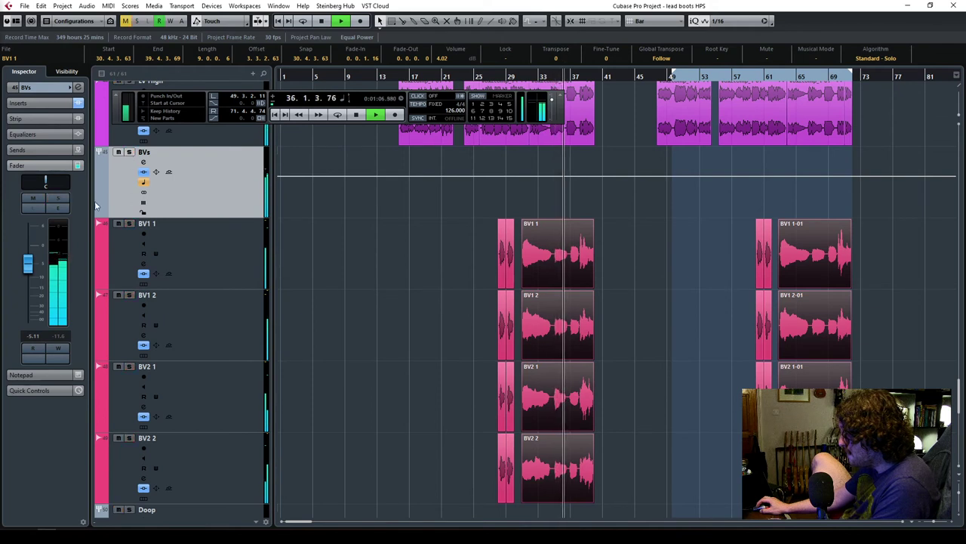
Restart playback from about bar 28 and set the BVs group fader to -5.58 dB.
key("space")
left_click_drag(515, 83, 502, 83)
left_click(501, 84)
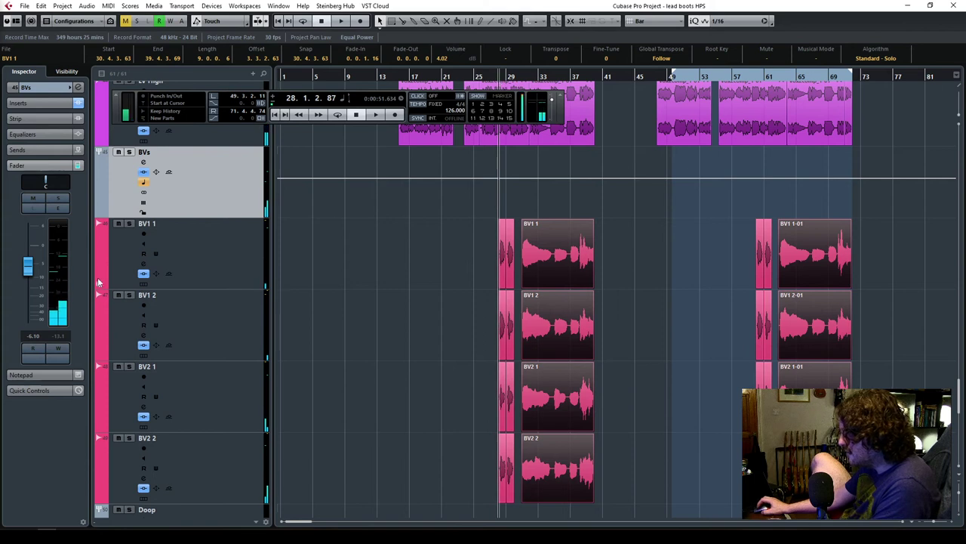
left_click_drag(28, 268, 28, 267)
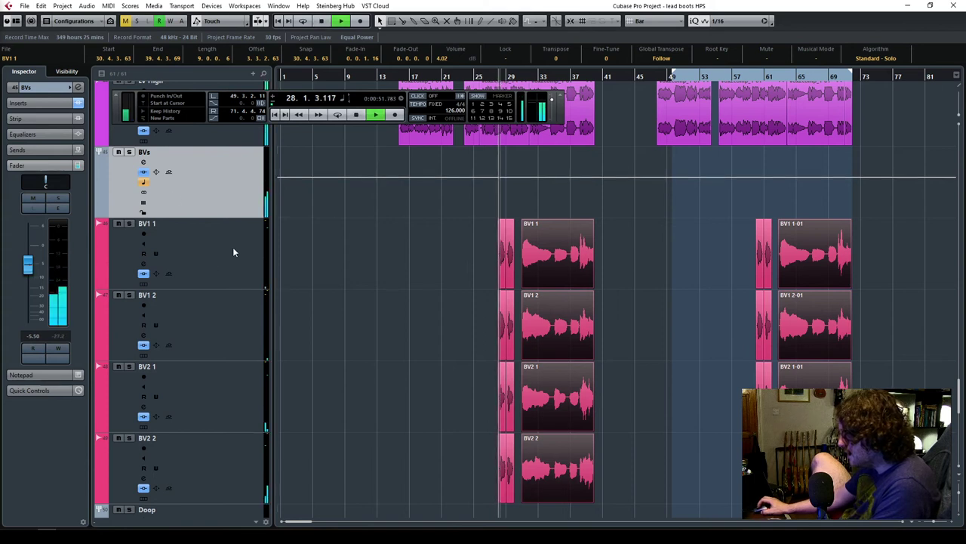
Adjust the Q10 EQ on the BVs group with the group soloed: boost band 7 by 5.3 dB at 1888 Hz and move band 5 to 571 Hz, -3.5 dB.
left_click(34, 103)
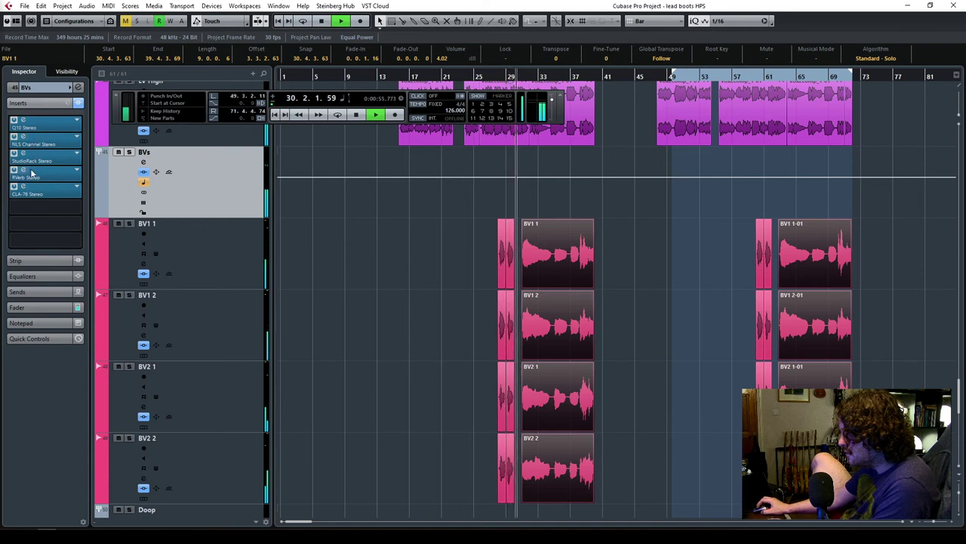
left_click(21, 126)
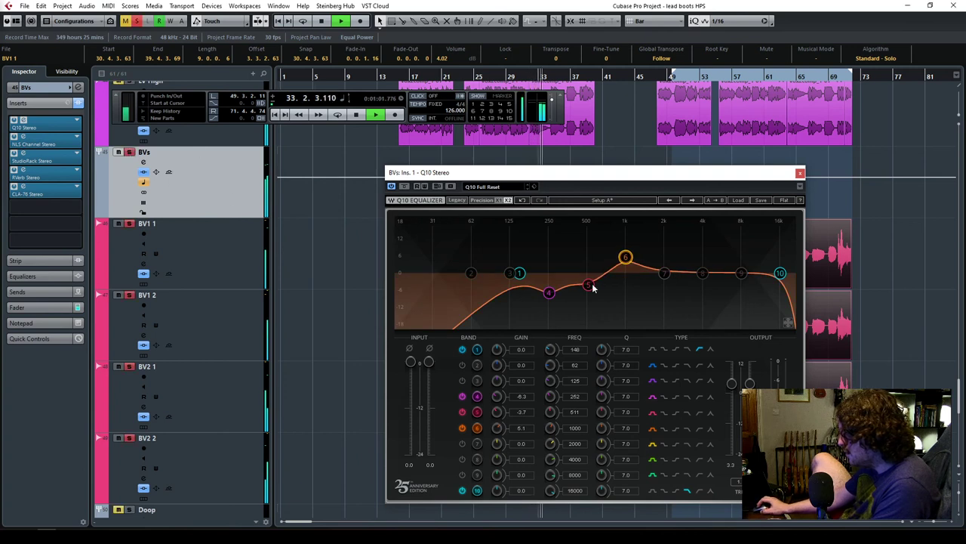
left_click_drag(665, 273, 662, 256)
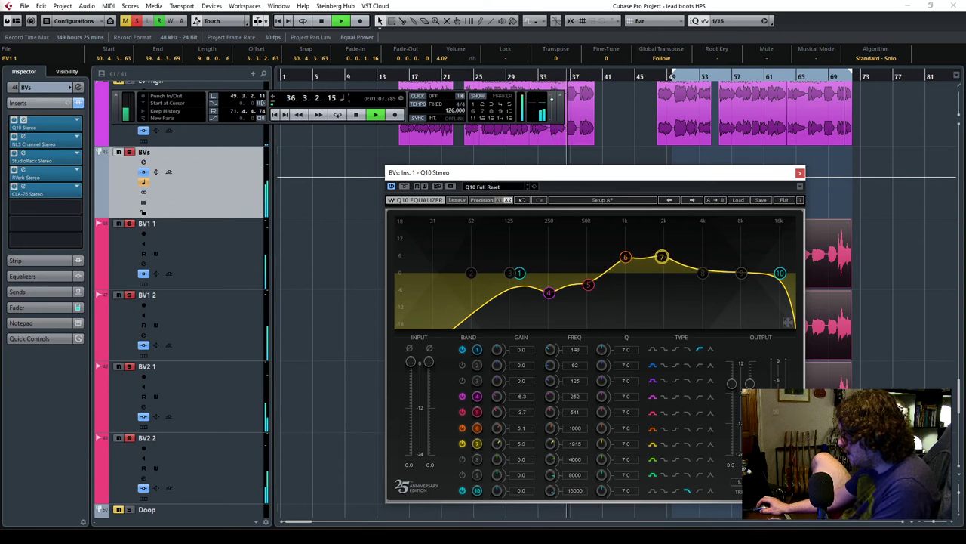
mouse_move(589, 286)
left_mouse_down()
mouse_move(597, 291)
mouse_move(594, 274)
left_mouse_up()
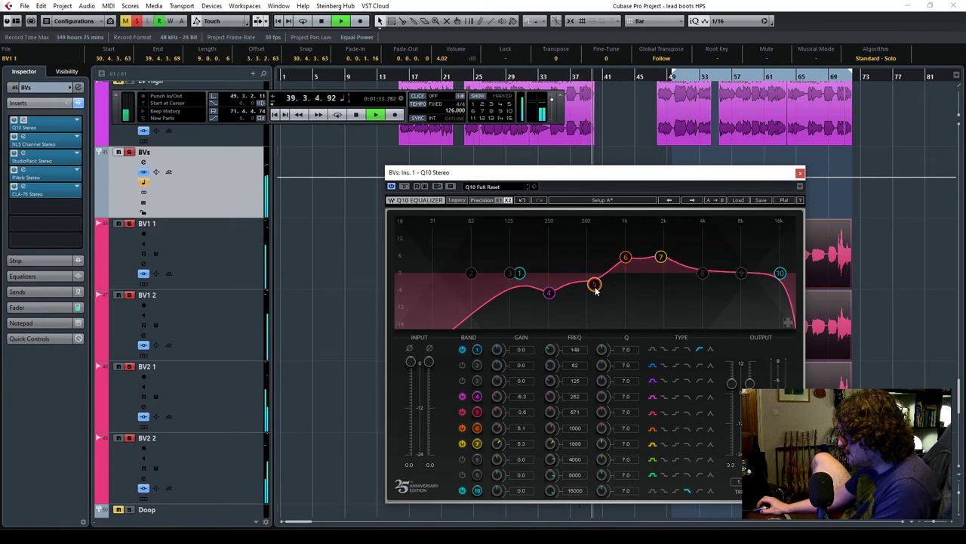
left_click(799, 174)
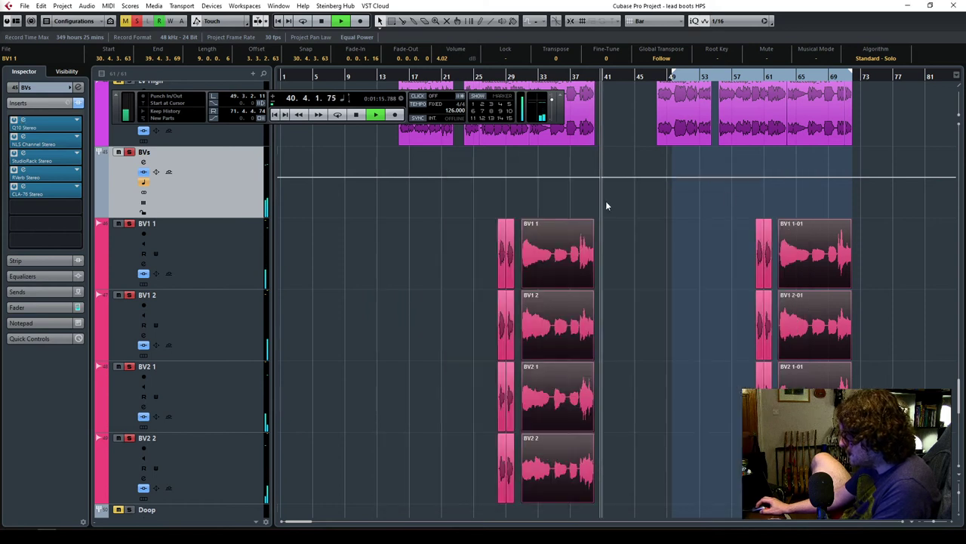
Unsolo the BVs group and audition the re-equalised backing vocals in the full mix from about bar 27.
key("space")
left_click_drag(518, 79, 498, 85)
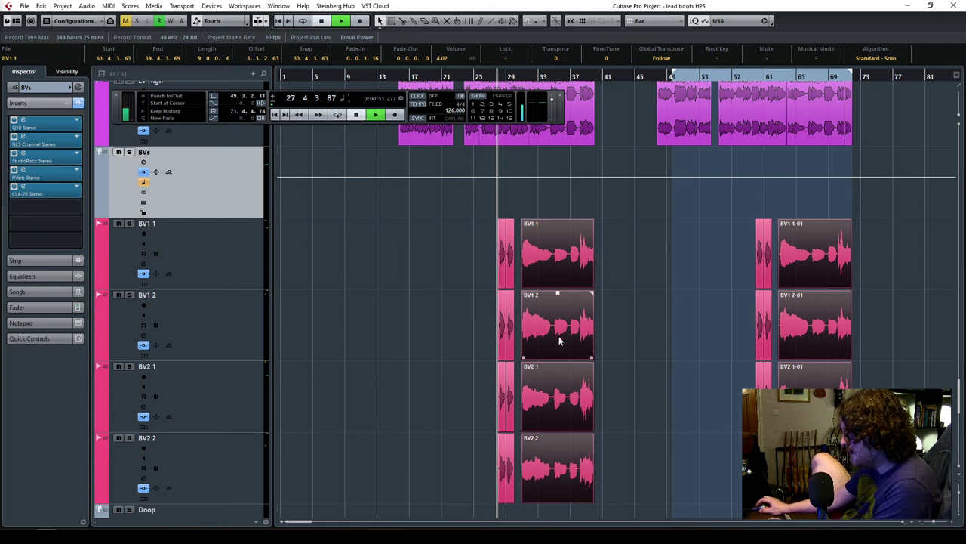
key("space")
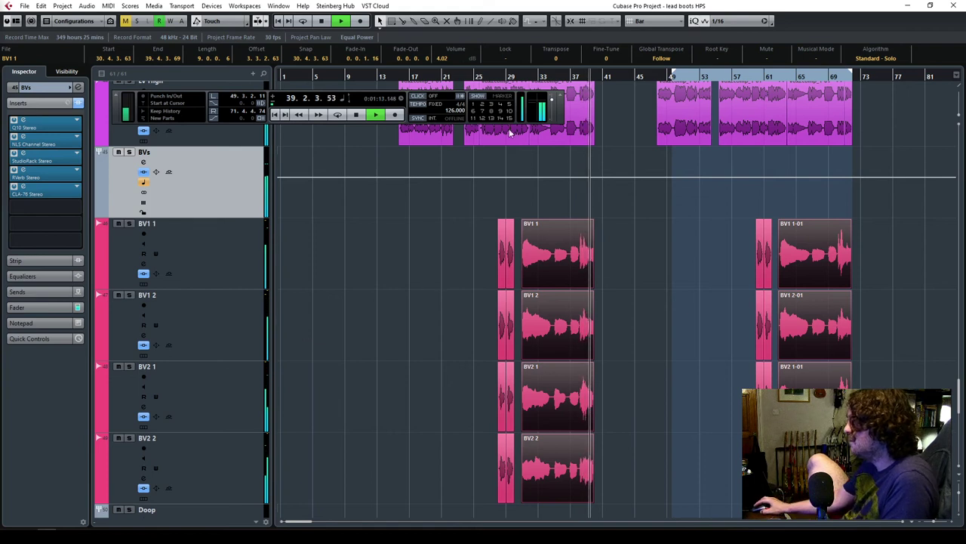
Replay from about bar 26 and boost band 8 of the BVs group's Q10 EQ by 3.8 dB at 3563 Hz.
left_click(484, 69)
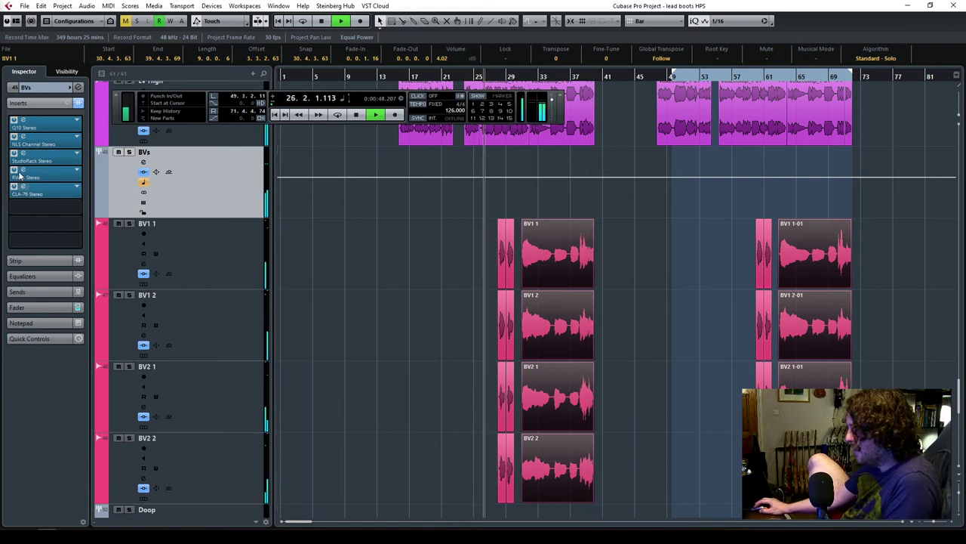
left_click(23, 121)
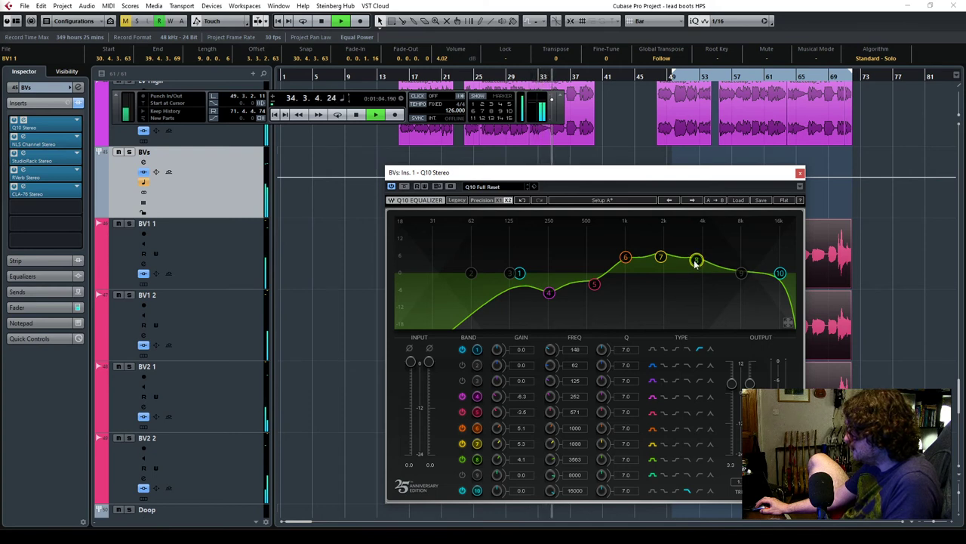
left_click_drag(696, 260, 696, 261)
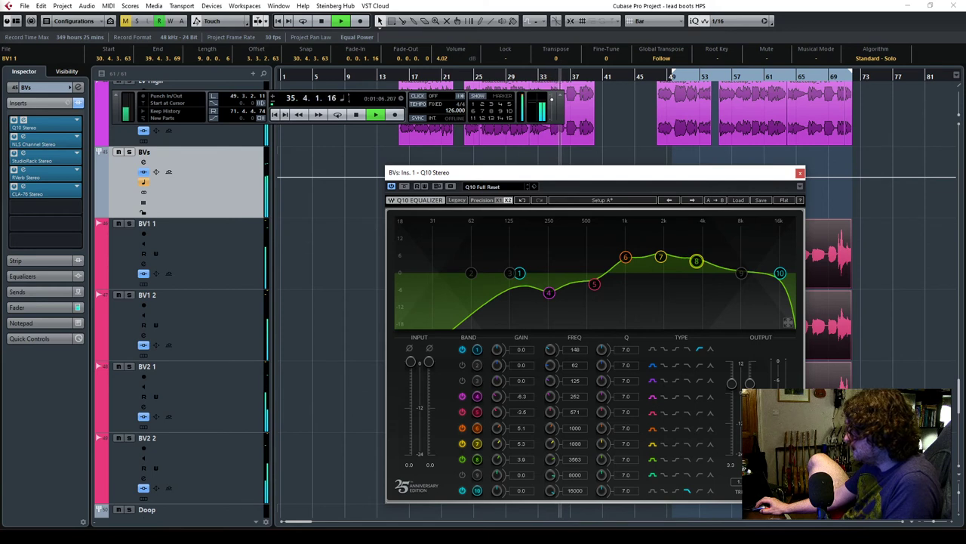
key("space")
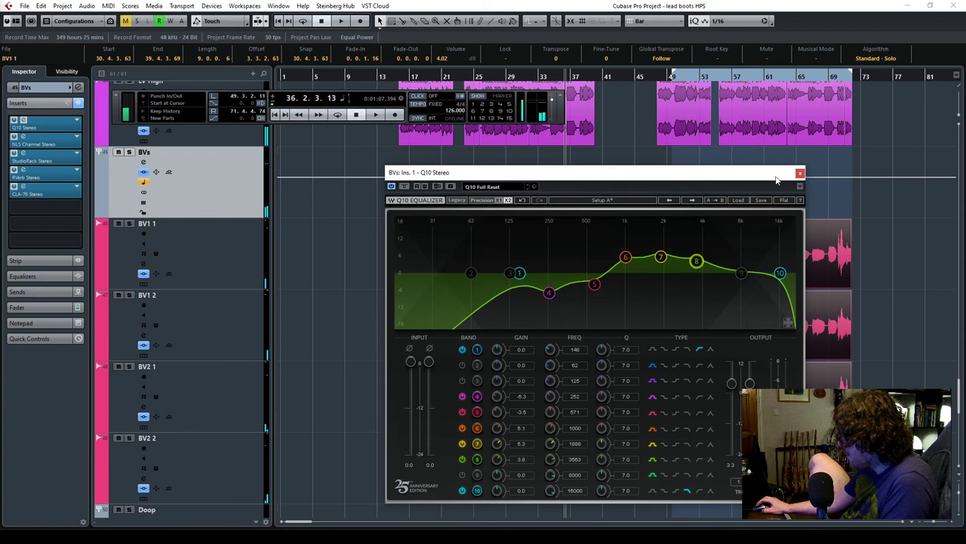
left_click(800, 173)
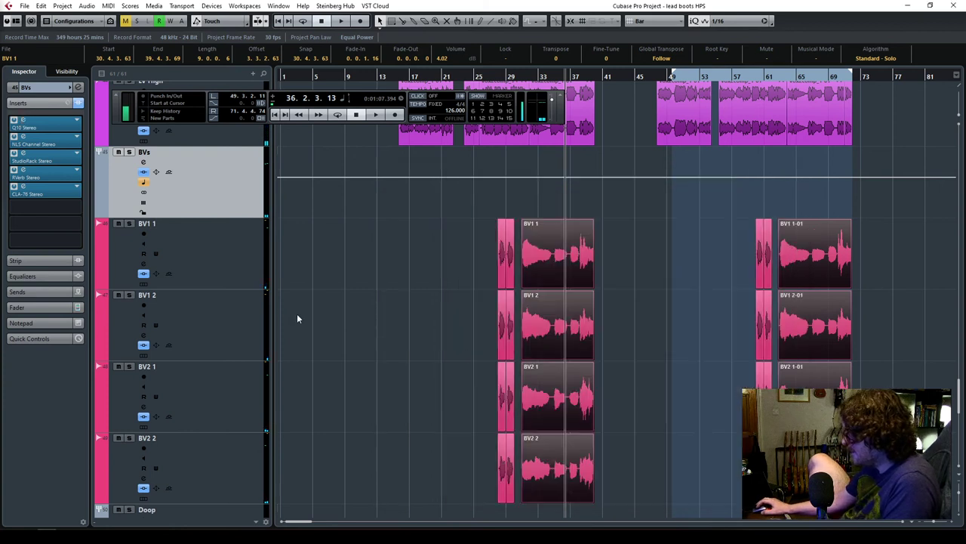
Zoom out to show the whole arrangement, return the project cursor to bar 1 and save the project.
left_click(499, 78)
left_click_drag(499, 79, 492, 78)
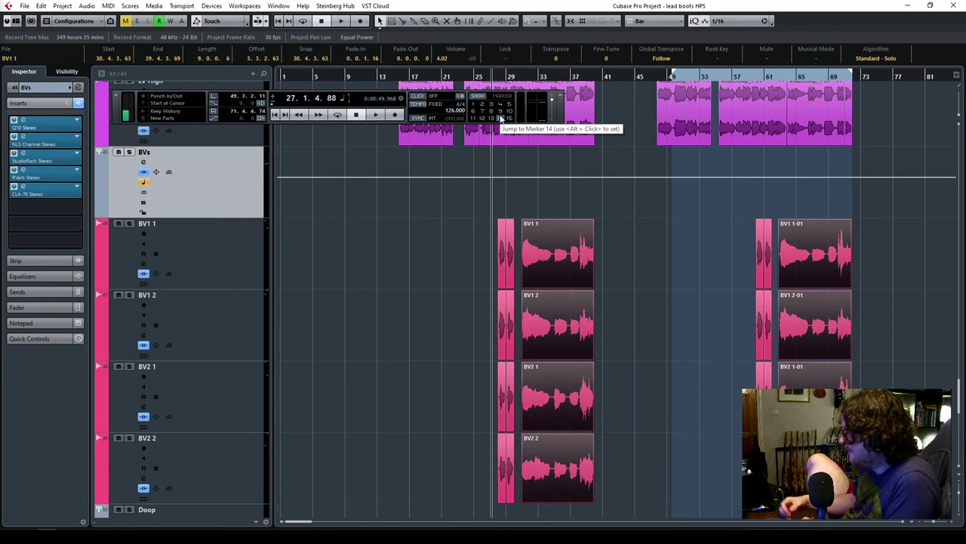
key("shift+g")
key("shift+g")
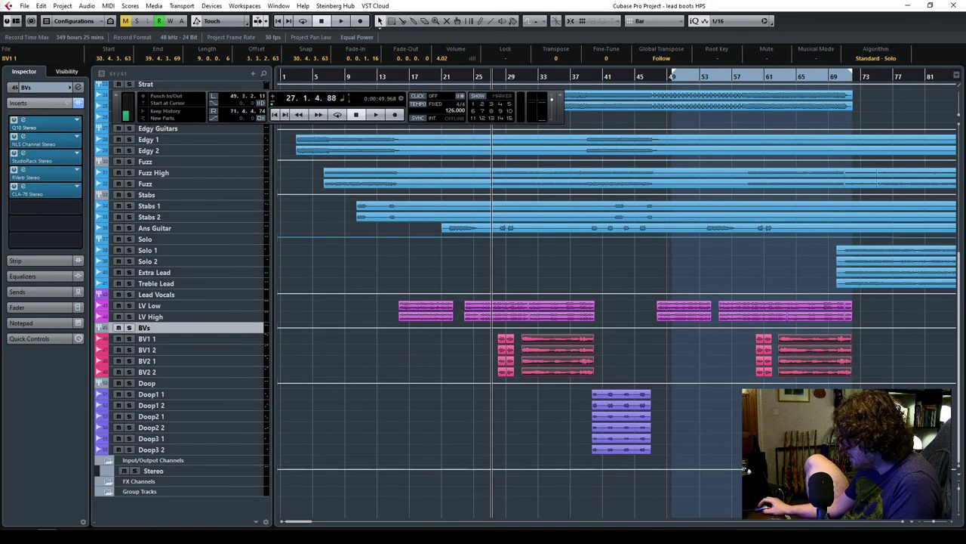
key("g")
key("g")
key("g")
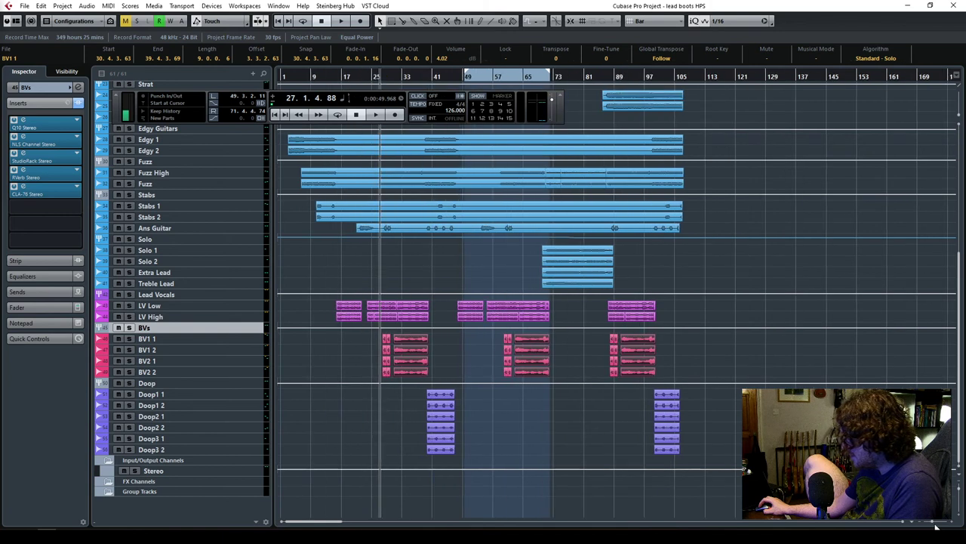
left_click(288, 78)
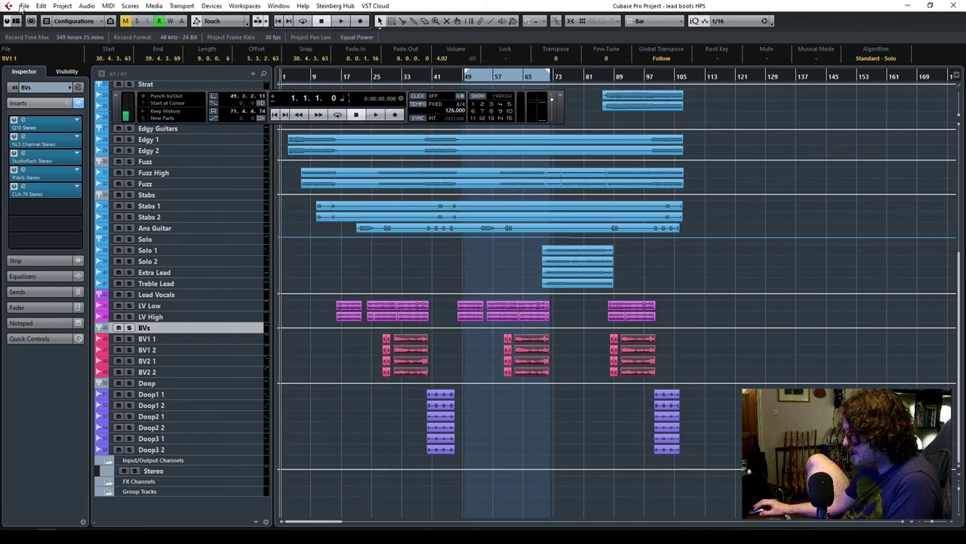
left_click(21, 6)
left_click(54, 79)
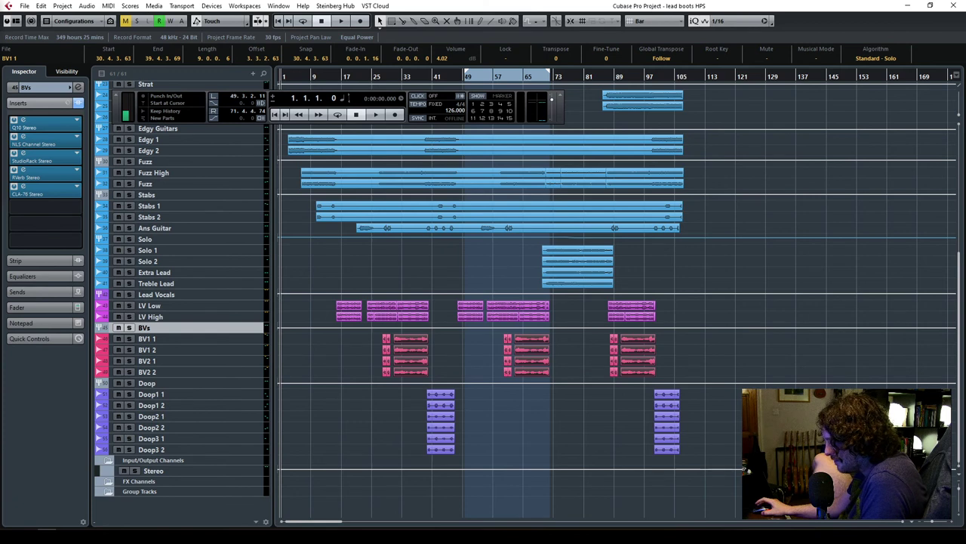
Play the full mix from the start of the song and show the All Music group's fader.
key("F2")
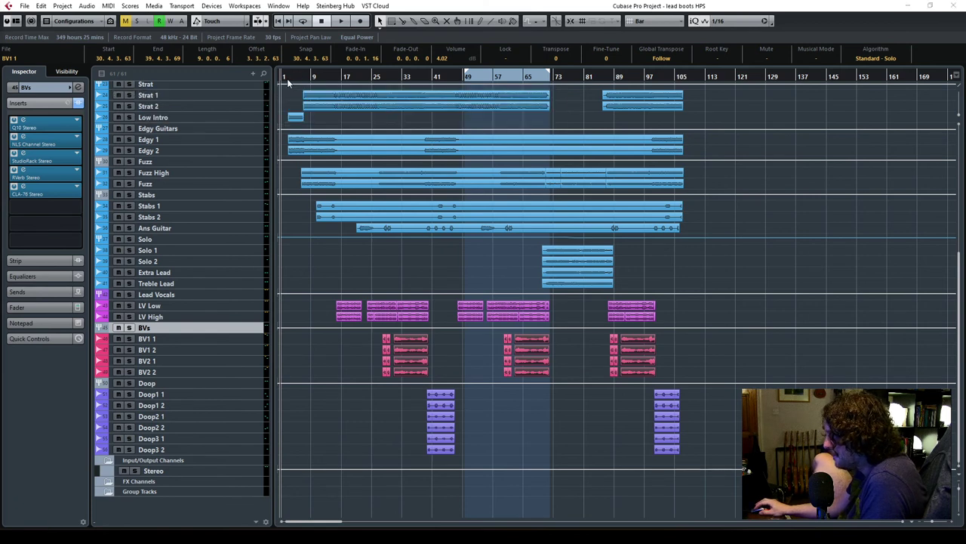
key("F2")
key("space")
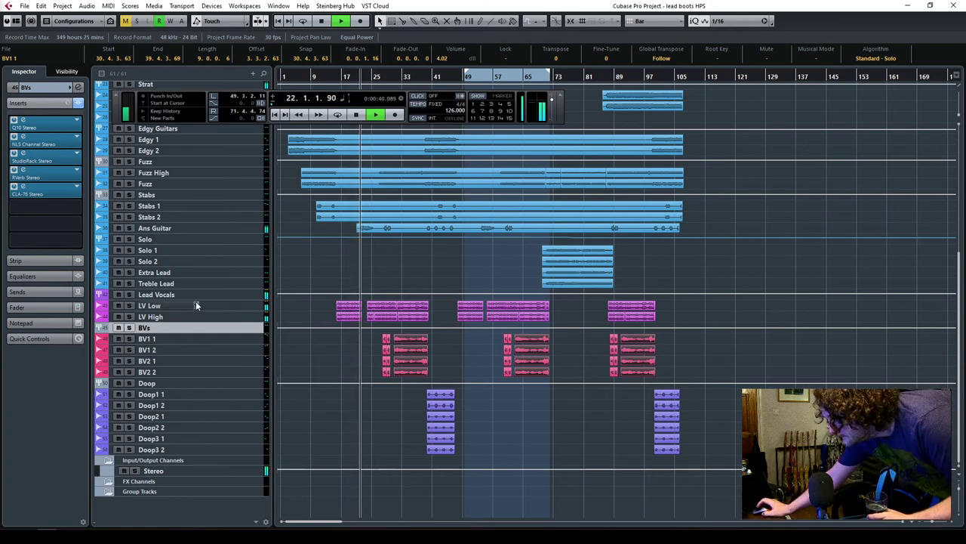
scroll(199, 297, "up", 6)
left_click(221, 264)
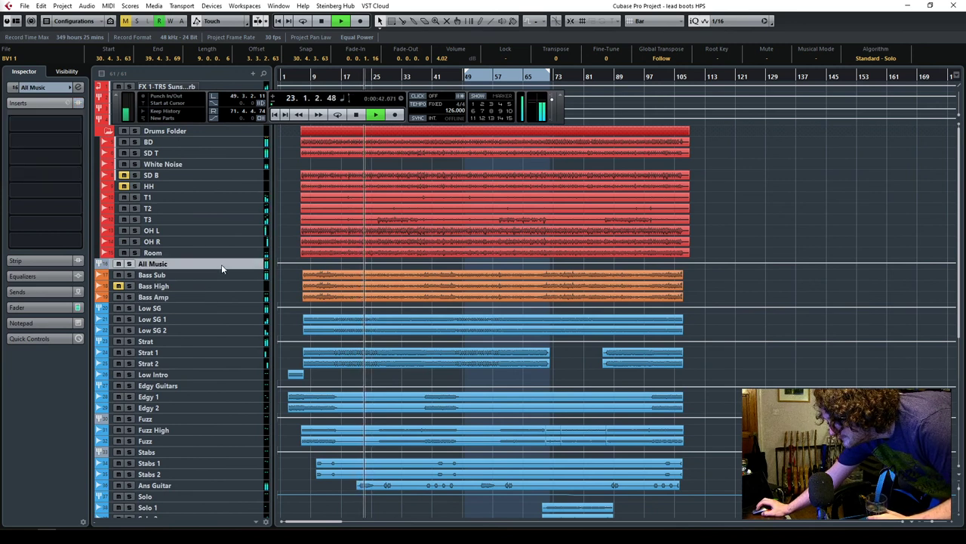
left_click(47, 307)
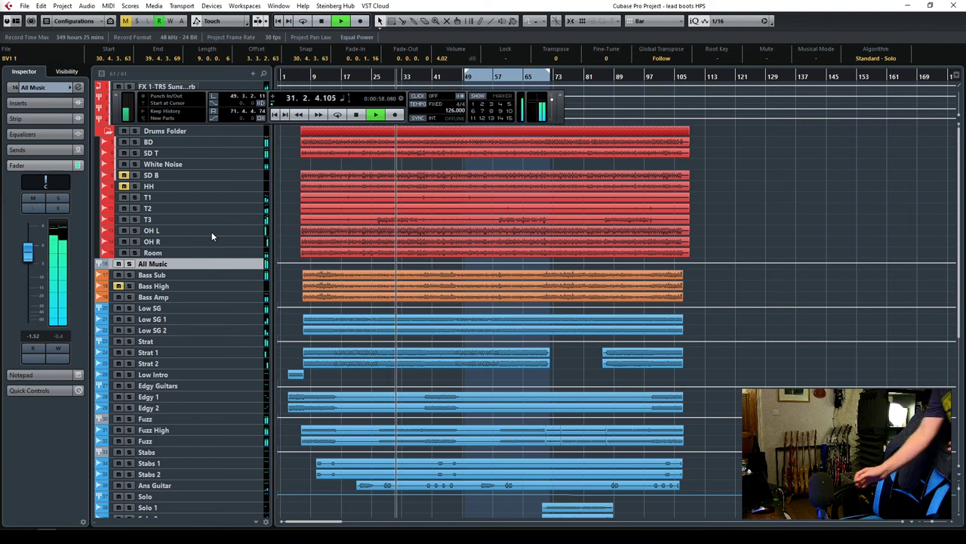
Show the Lead Vocals group's fader, listen to the mix through to the song's end and stop playback.
scroll(218, 249, "down", 5)
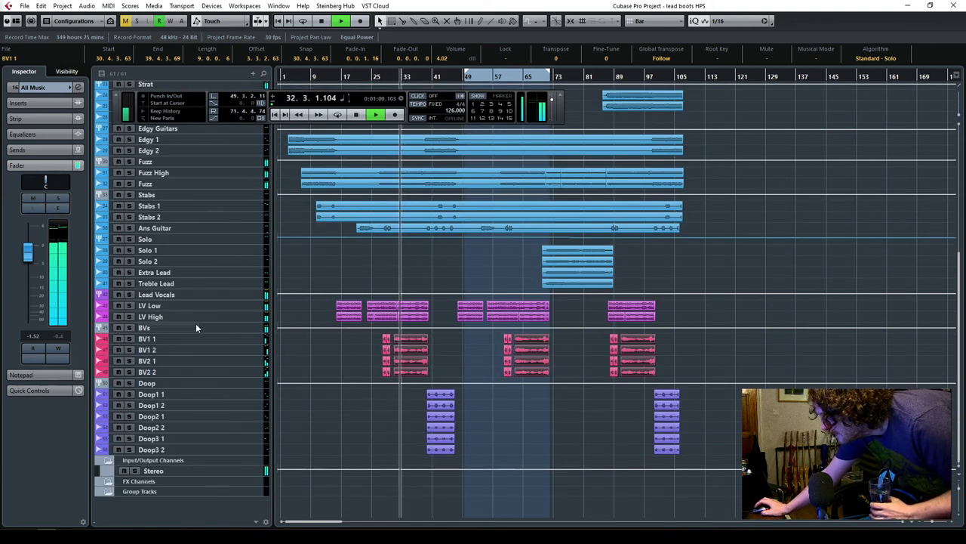
left_click(219, 295)
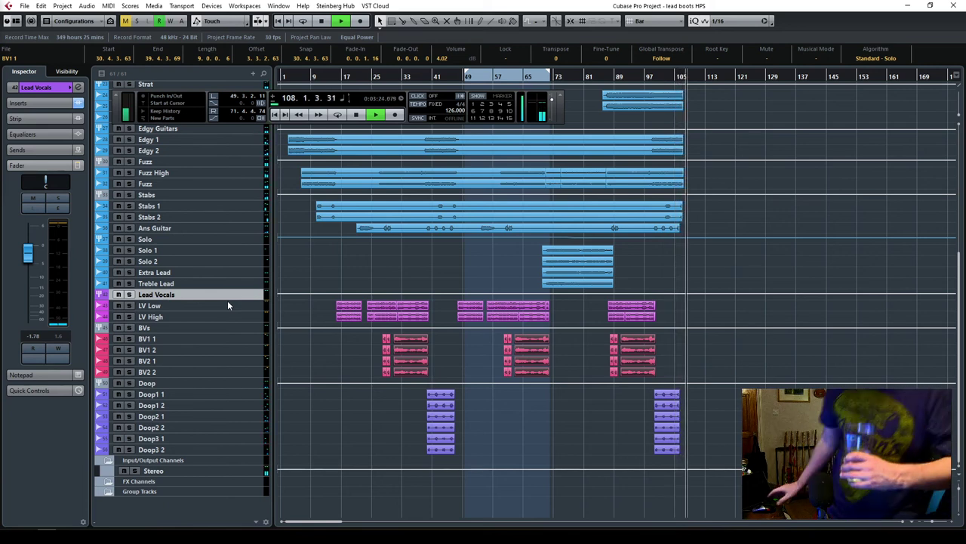
key("F2")
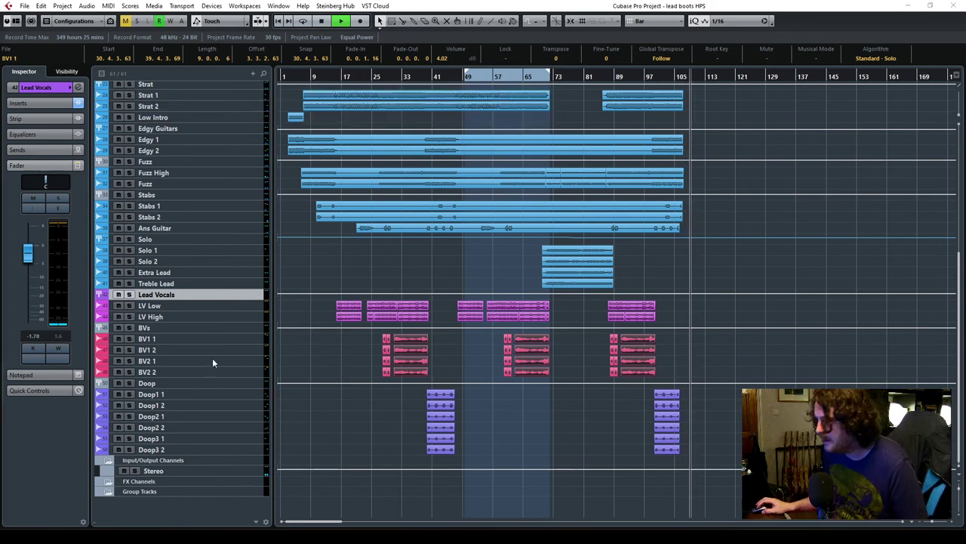
left_click(321, 21)
key("F2")
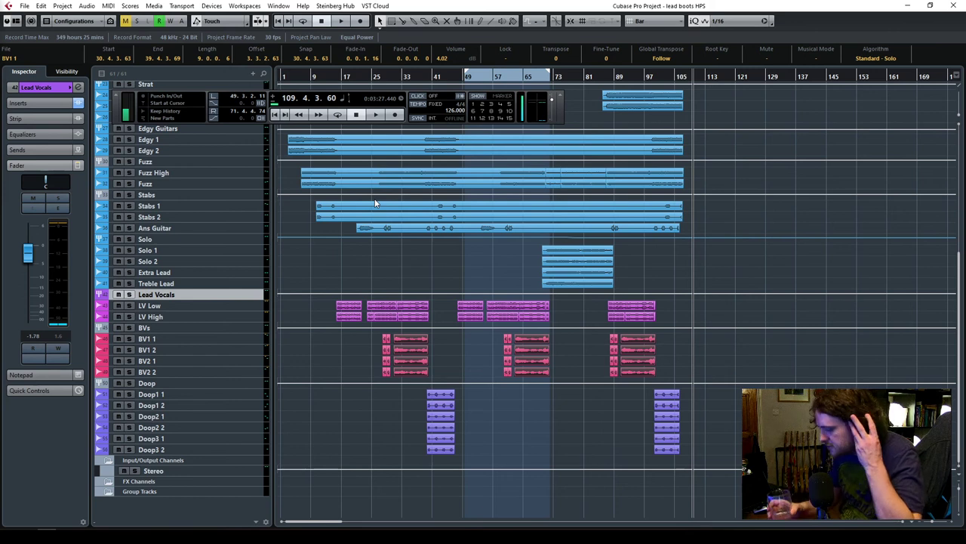
Select the All Music group and place the project cursor in the guitar solo at about bar 76.
scroll(291, 188, "up", 8)
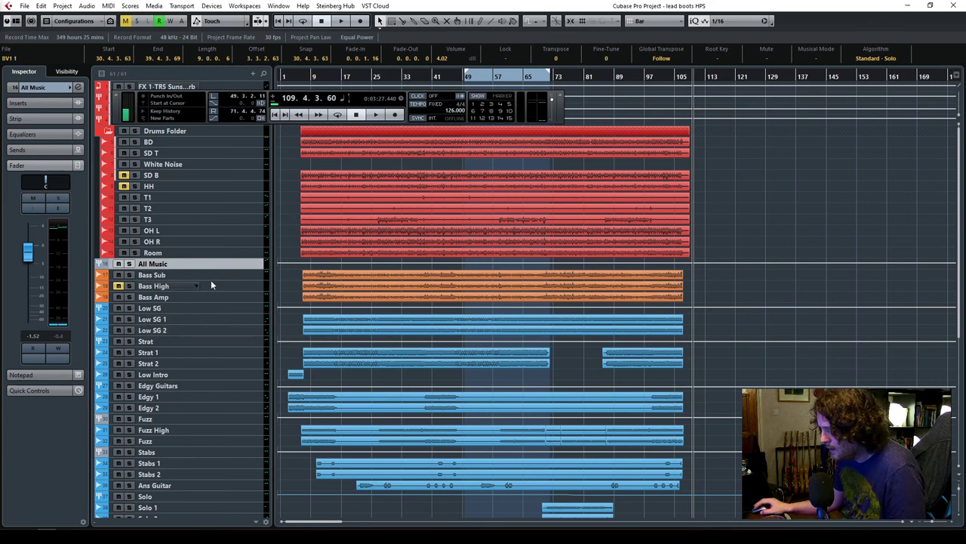
scroll(181, 266, "down", 8)
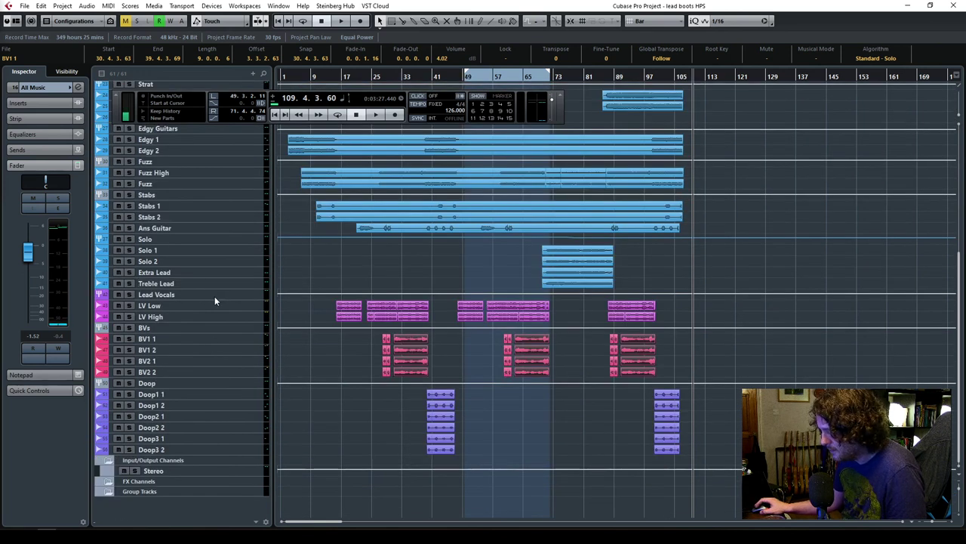
scroll(220, 304, "up", 8)
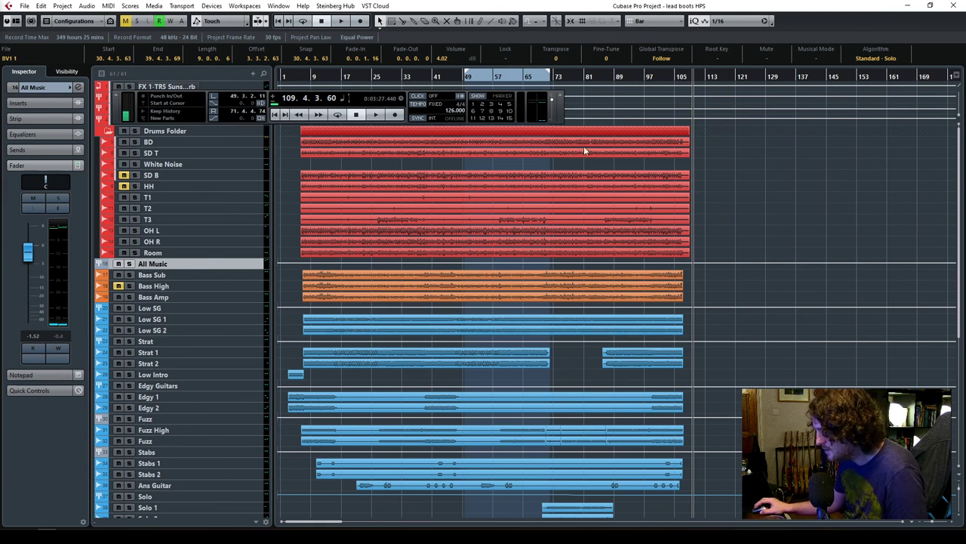
left_click(565, 76)
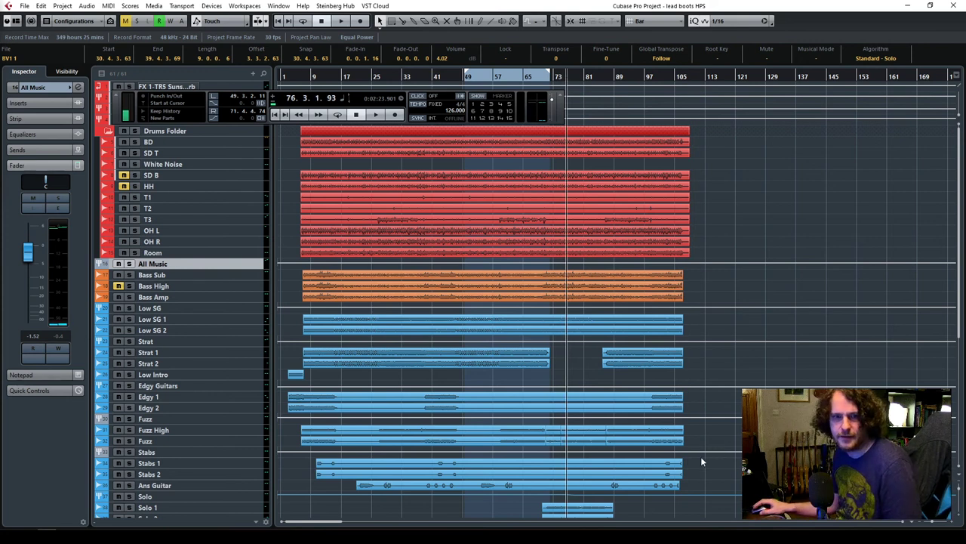
scroll(728, 464, "down", 5)
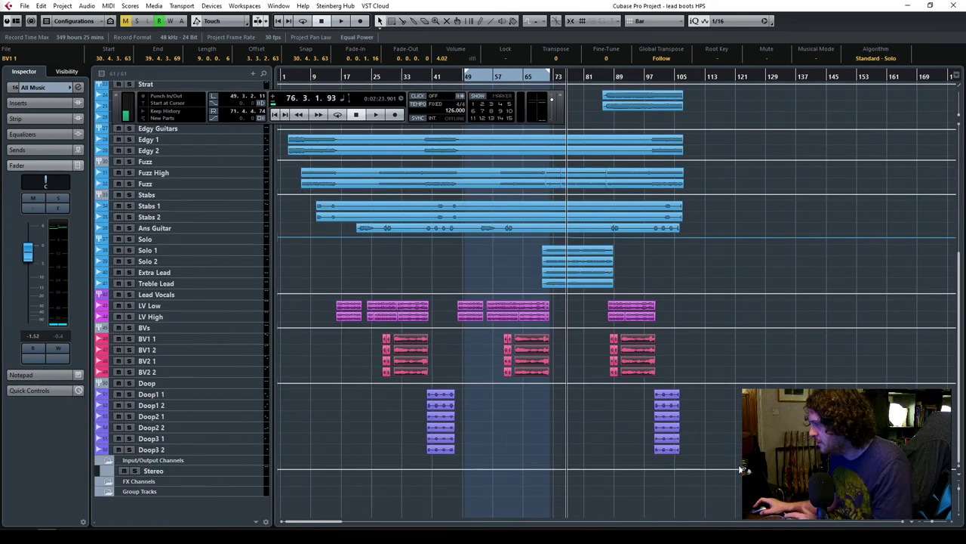
Listen to the guitar solo section in close-up, select the solo events and stop playback at about bar 84.
left_click_drag(933, 523, 935, 524)
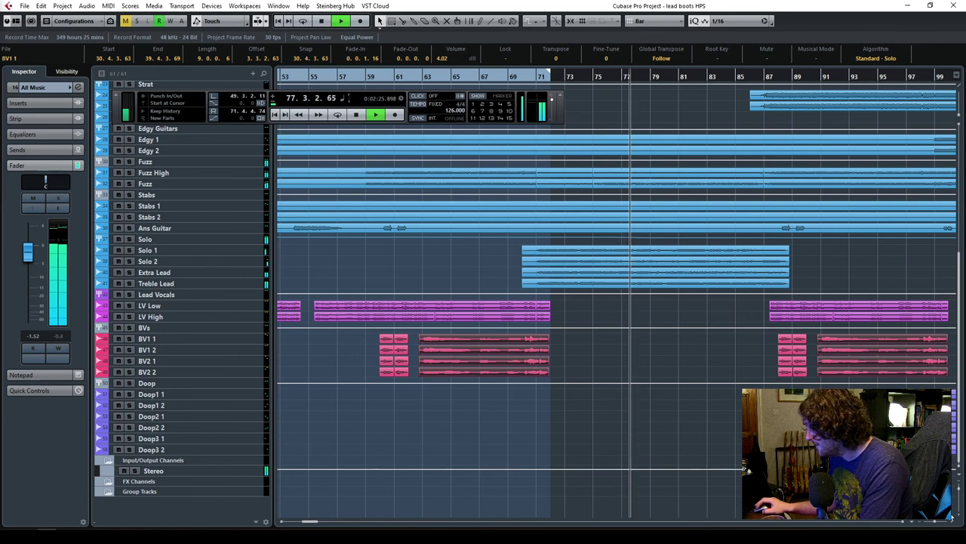
key("shift+h")
key("shift+h")
key("shift+h")
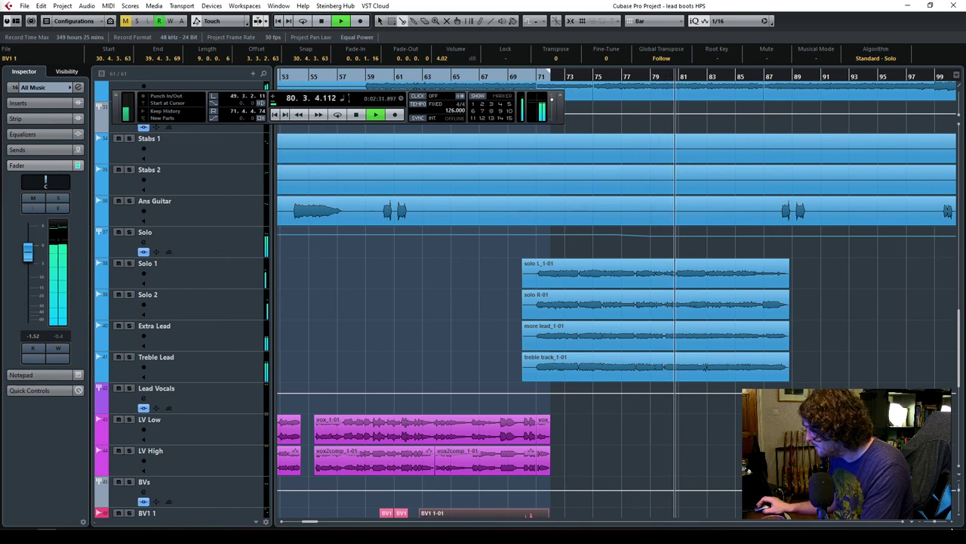
left_click(952, 523)
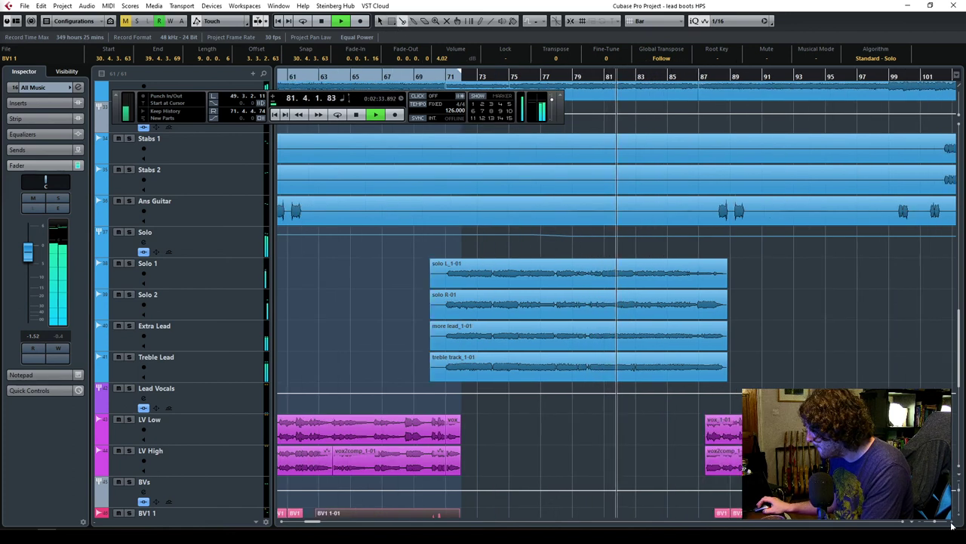
left_click(953, 523)
left_click(771, 322)
left_click(638, 279)
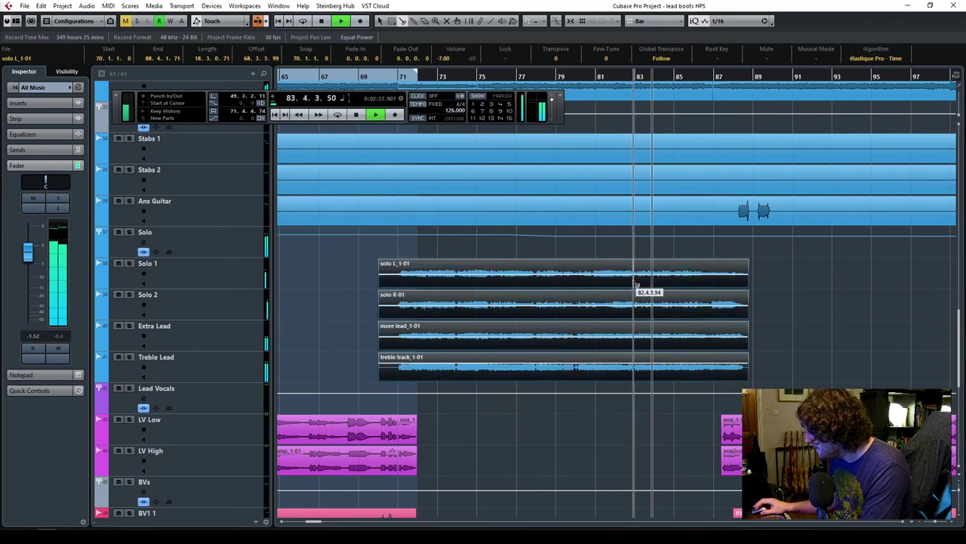
key("space")
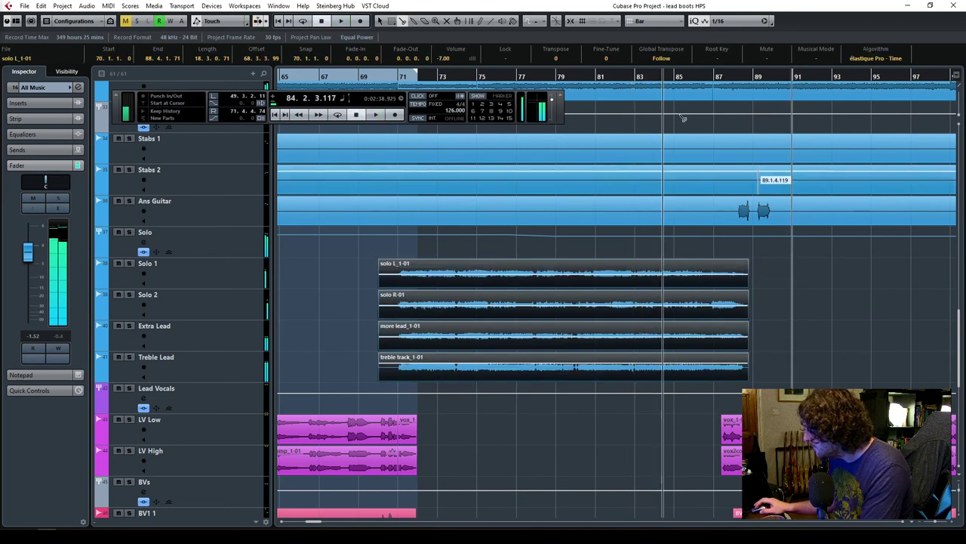
Place the project cursor at bar 83 and split the Solo 1 and Solo 2 events there.
left_click(637, 81)
left_click(636, 81)
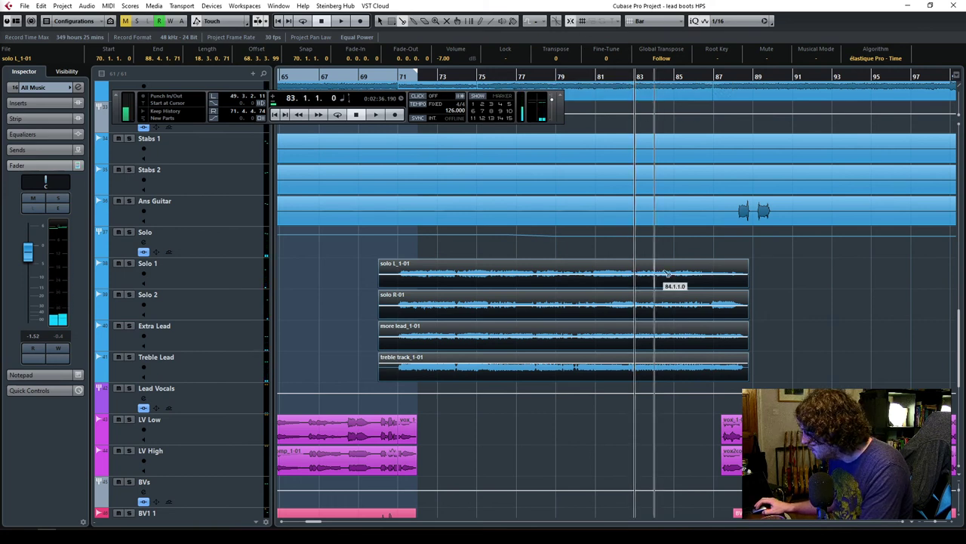
left_click(854, 323)
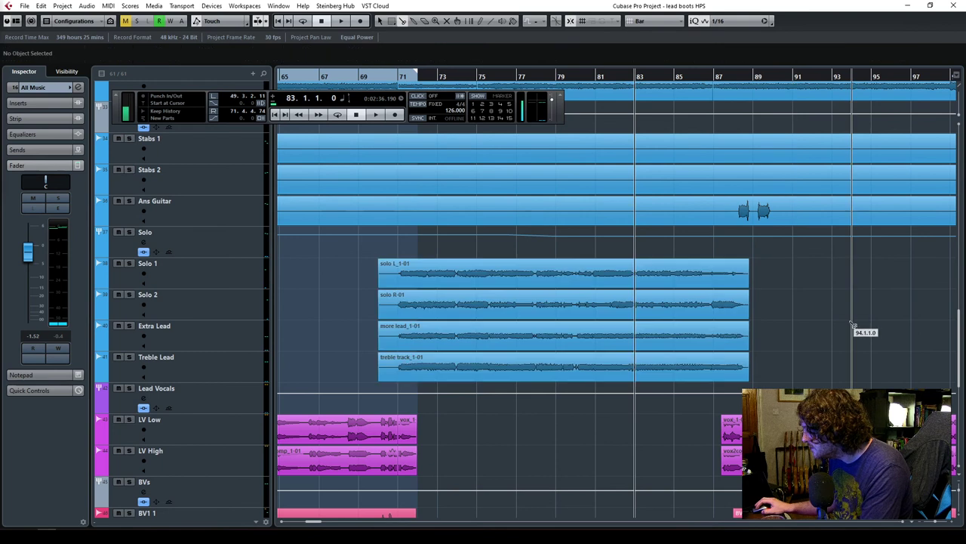
left_click(636, 279)
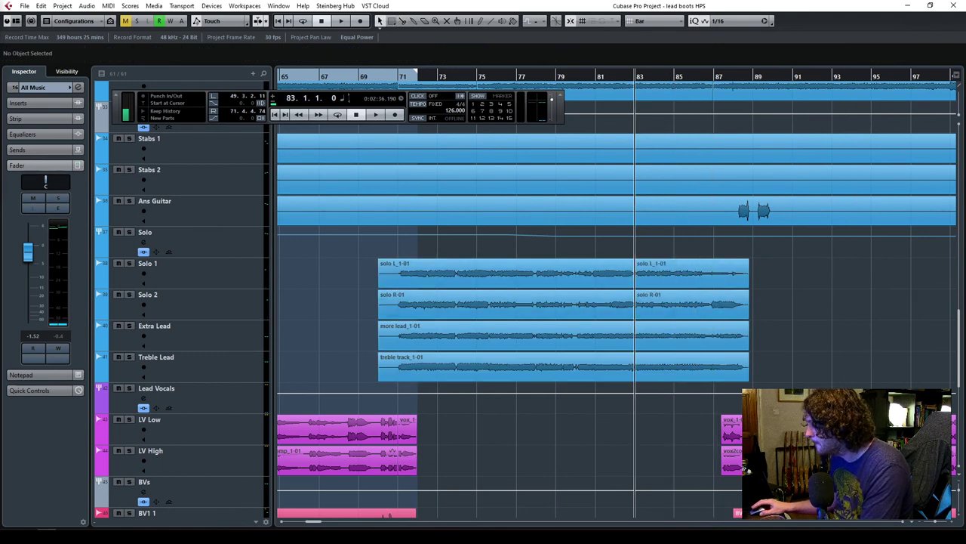
Copy the Solo 1 and Solo 2 events that start at bar 83 onto two new audio tracks below the last track.
left_click_drag(959, 353, 961, 472)
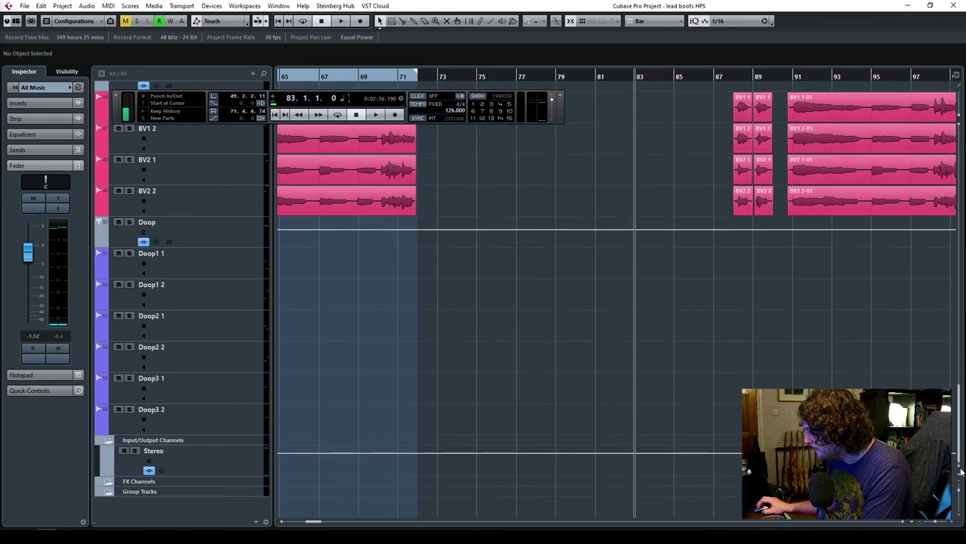
key("shift+g")
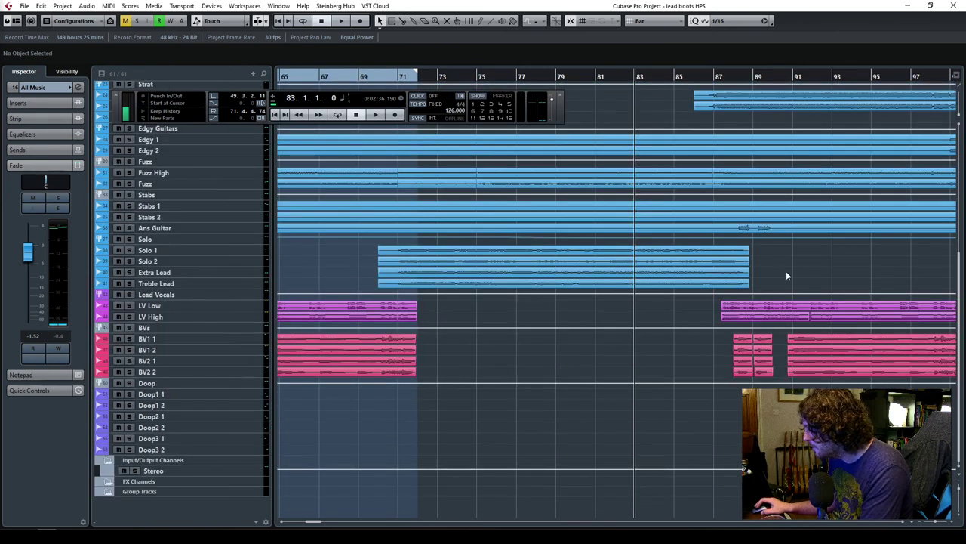
left_click_drag(659, 253, 666, 476)
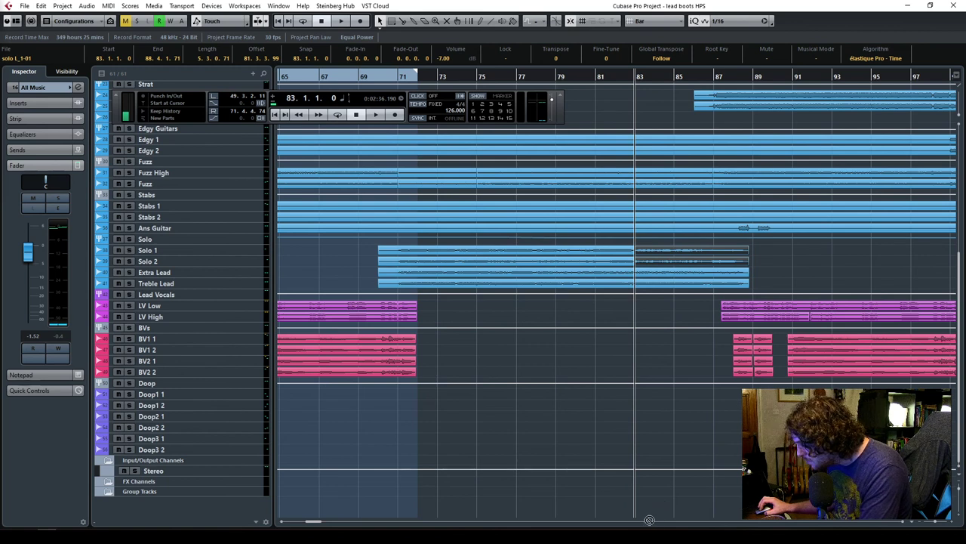
left_click_drag(690, 246, 733, 254)
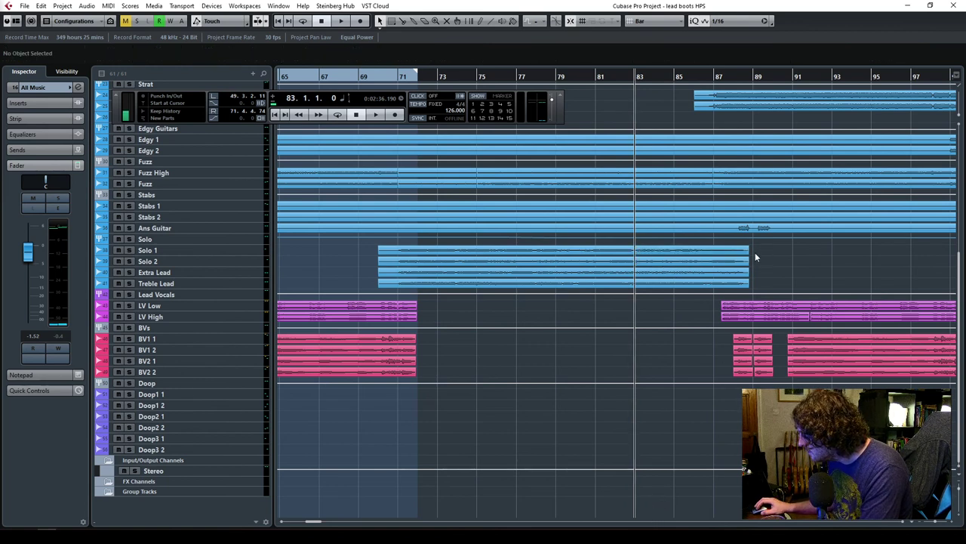
left_click(648, 263)
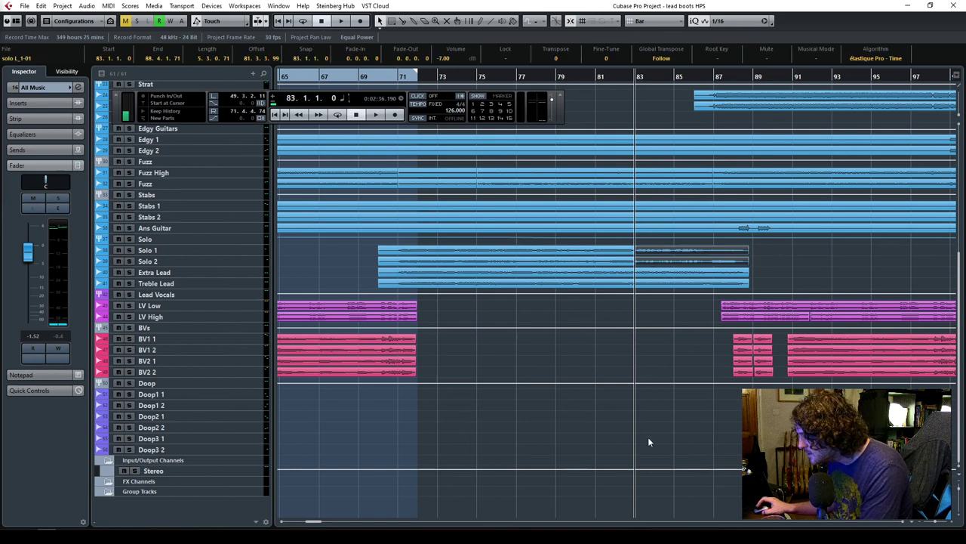
left_click_drag(646, 253, 647, 511)
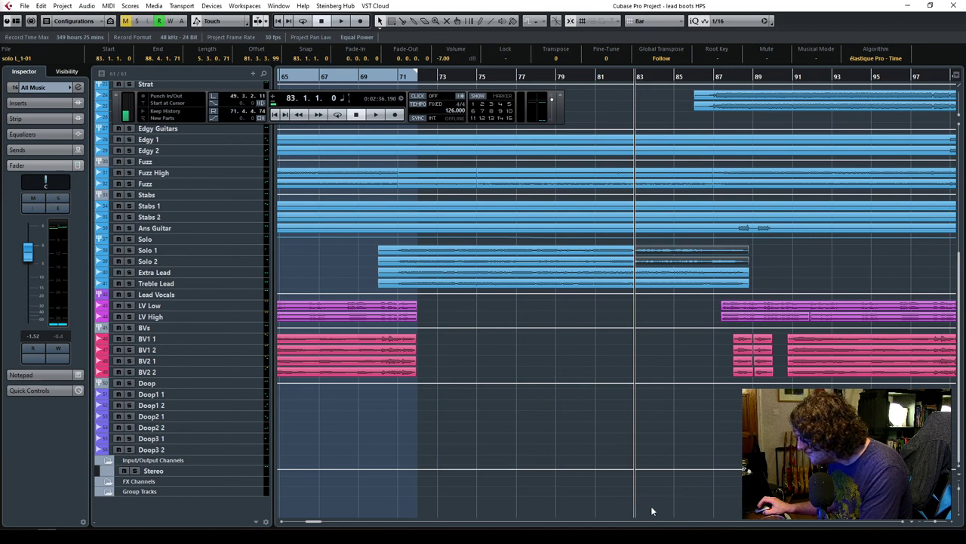
scroll(302, 483, "down", 2)
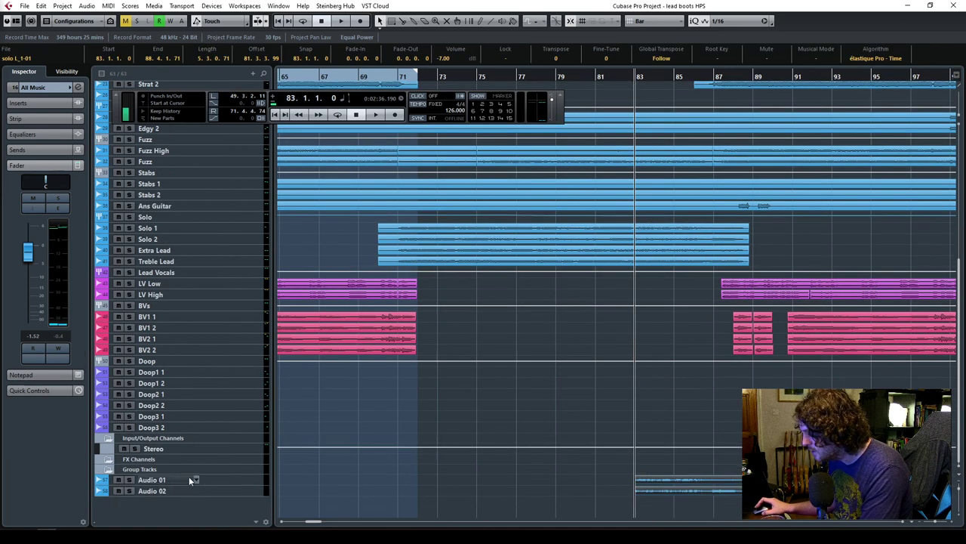
Move the Audio 01 and Audio 02 tracks directly beneath the Treble Lead track and deselect the events.
left_click(227, 492, "shift")
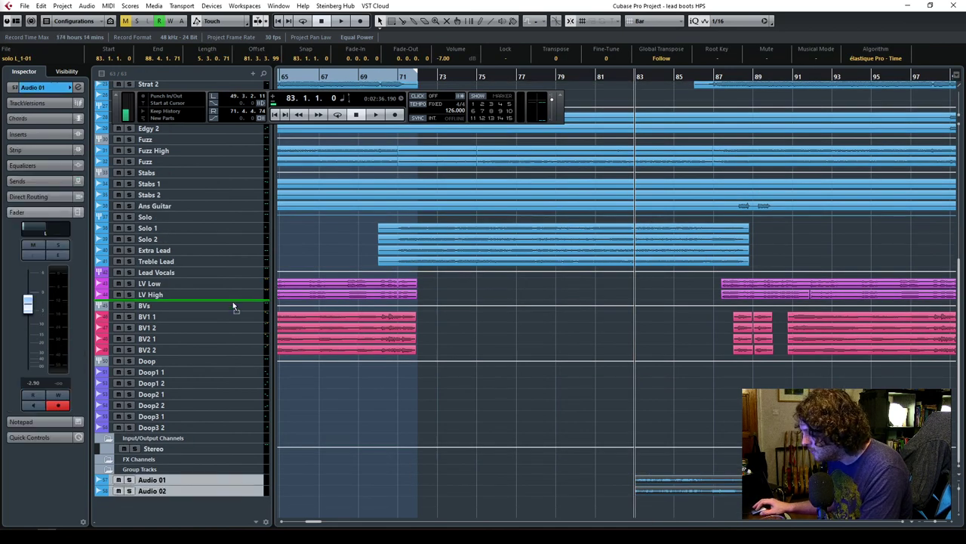
left_click_drag(225, 276, 228, 277)
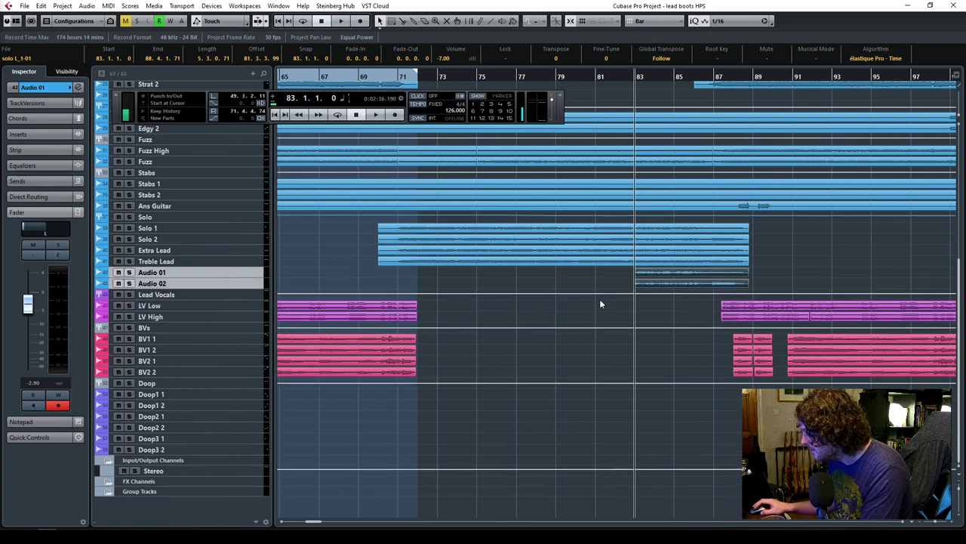
left_click(785, 266)
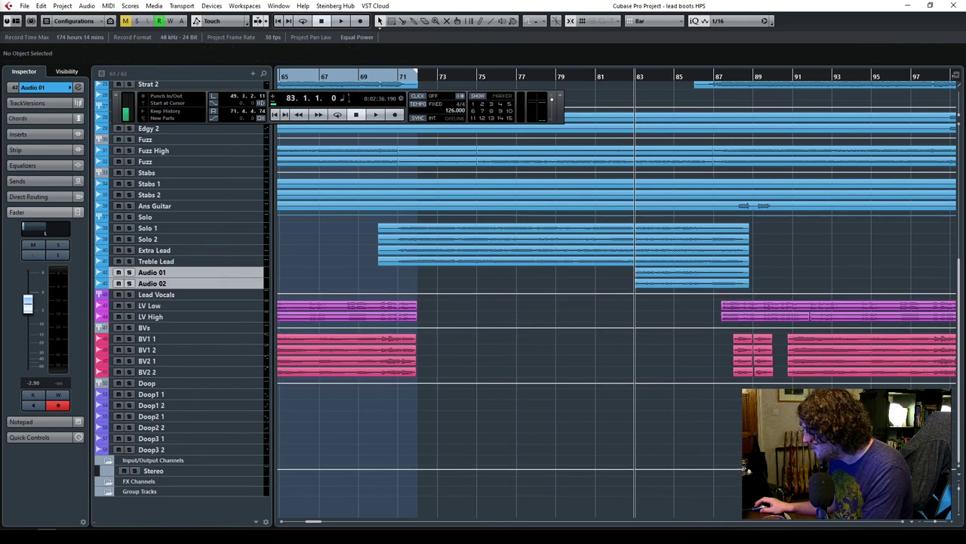
Rename the Audio 01 track as RM Solo 1 and the Audio 02 track as RM Solo 2.
left_click(957, 518)
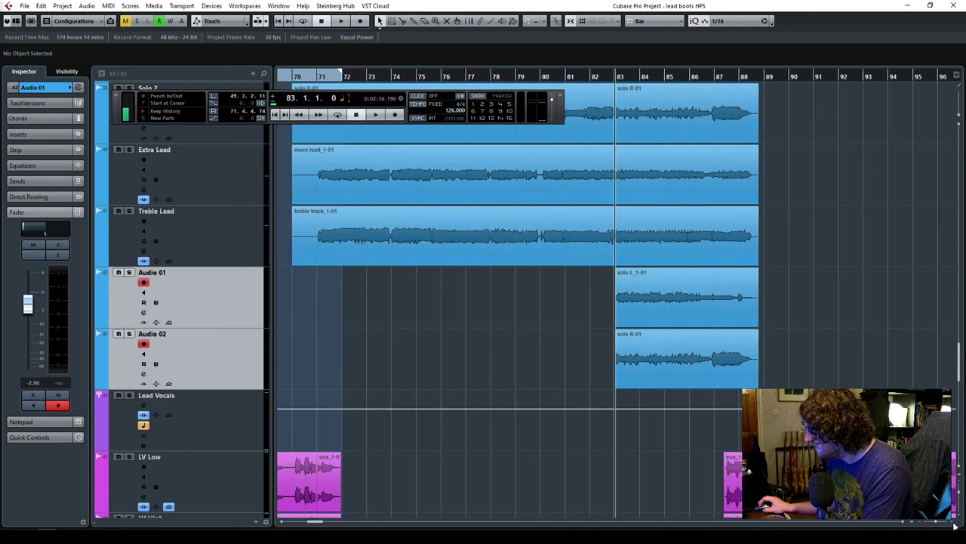
left_click(954, 525)
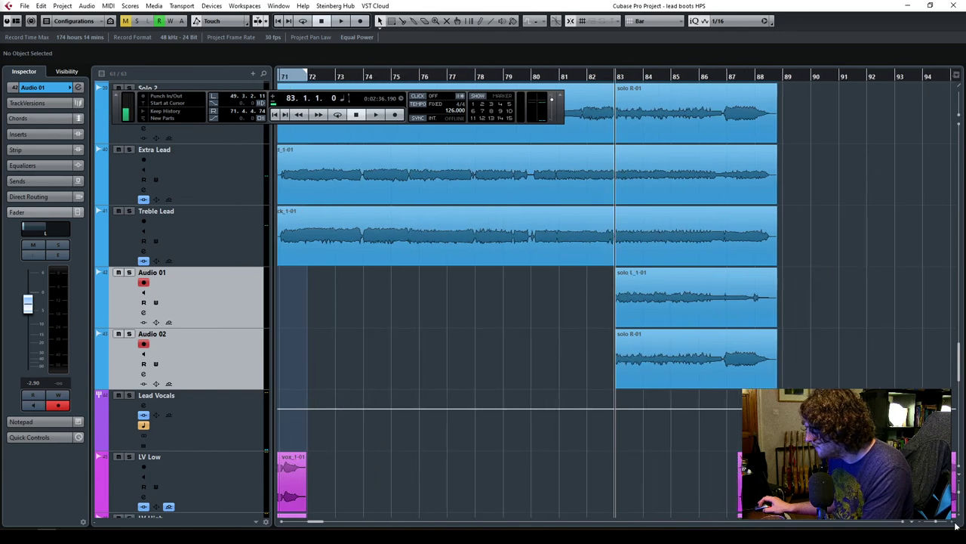
left_click(196, 304)
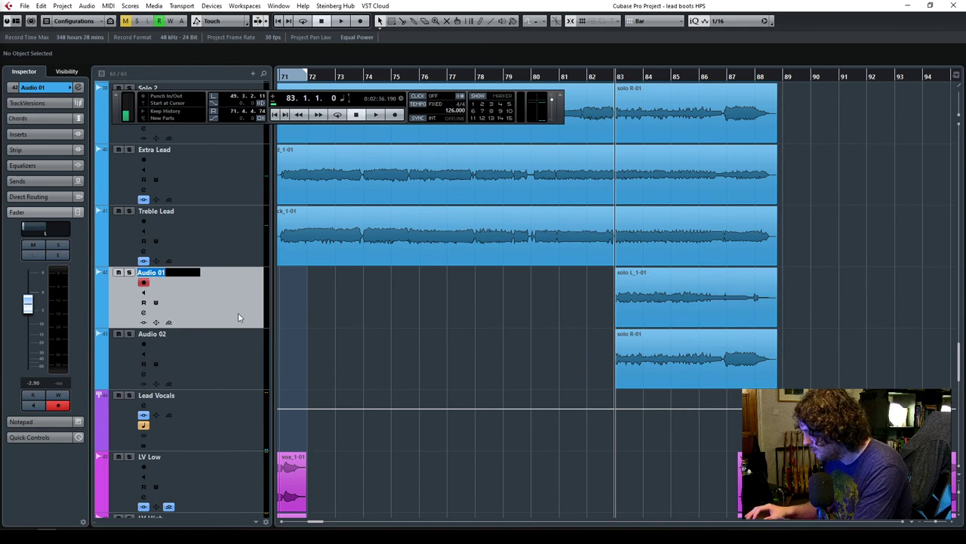
type("RM Solo 1")
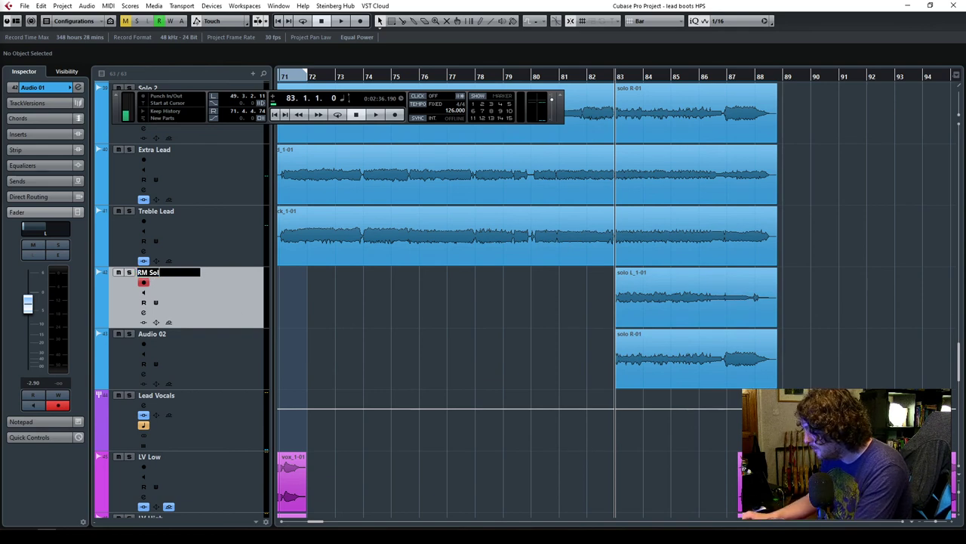
double_click(152, 334)
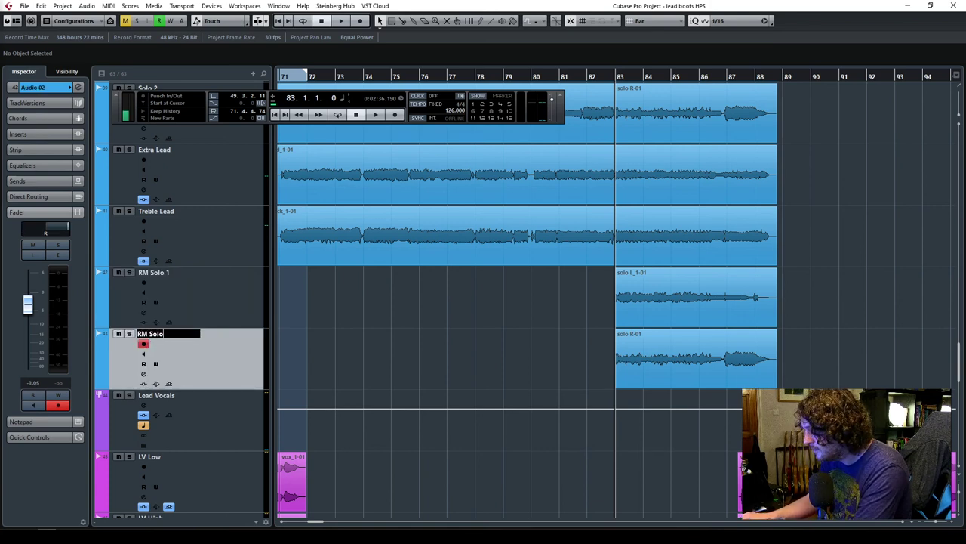
Solo the RM Solo 1 and RM Solo 2 tracks and play bars 83 to 87 in a loop.
left_click(144, 286)
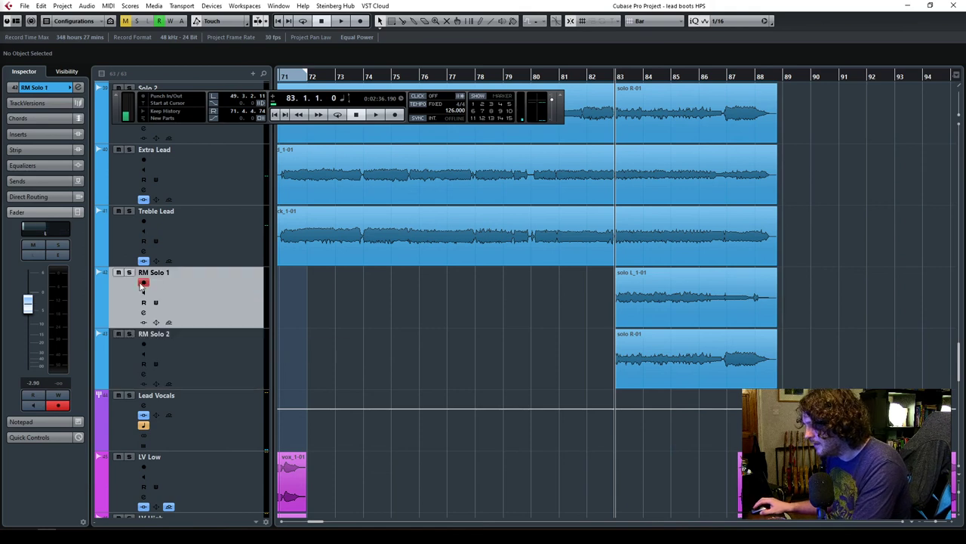
left_click(128, 341)
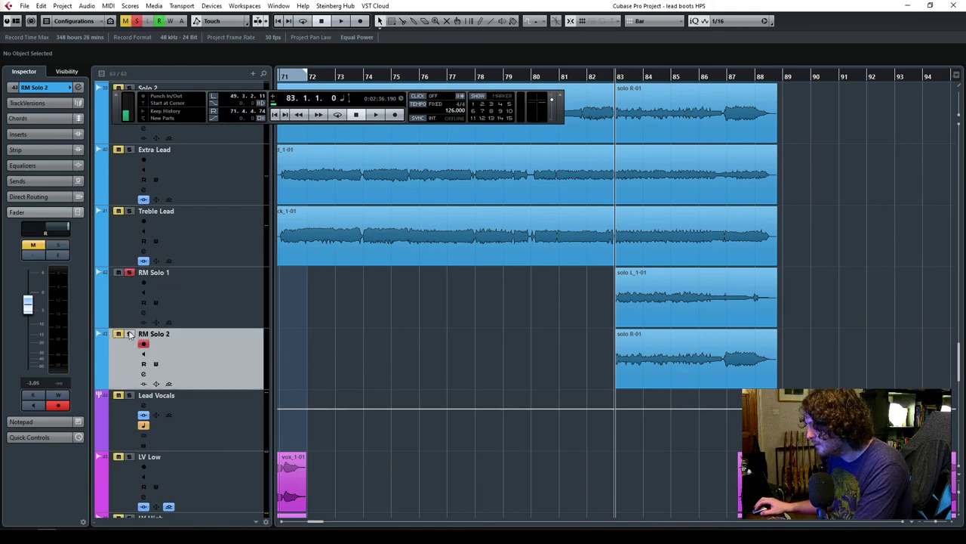
left_click_drag(621, 68, 728, 71)
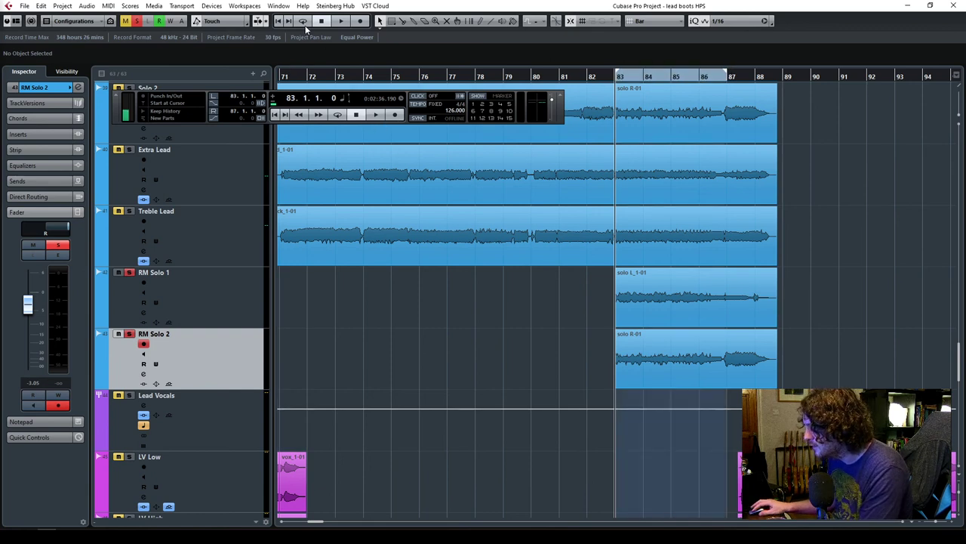
key("space")
Load the RingModulator effect into the first insert slot of the RM Solo 1 track.
left_click(217, 280)
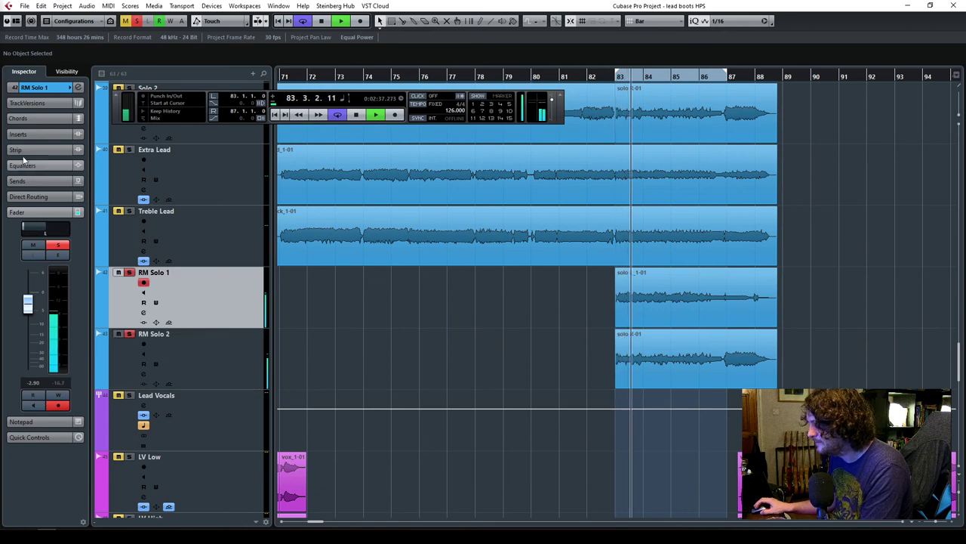
left_click(43, 136)
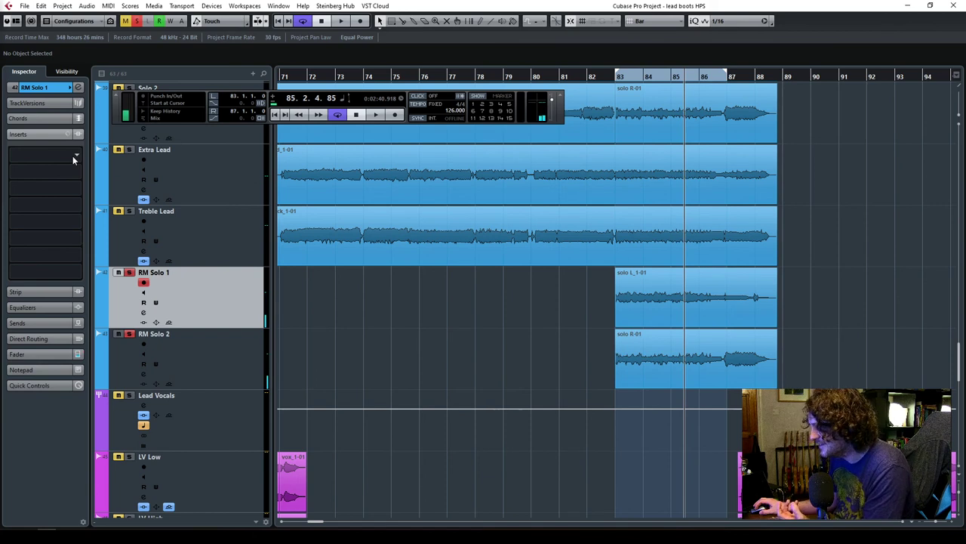
left_click(72, 156)
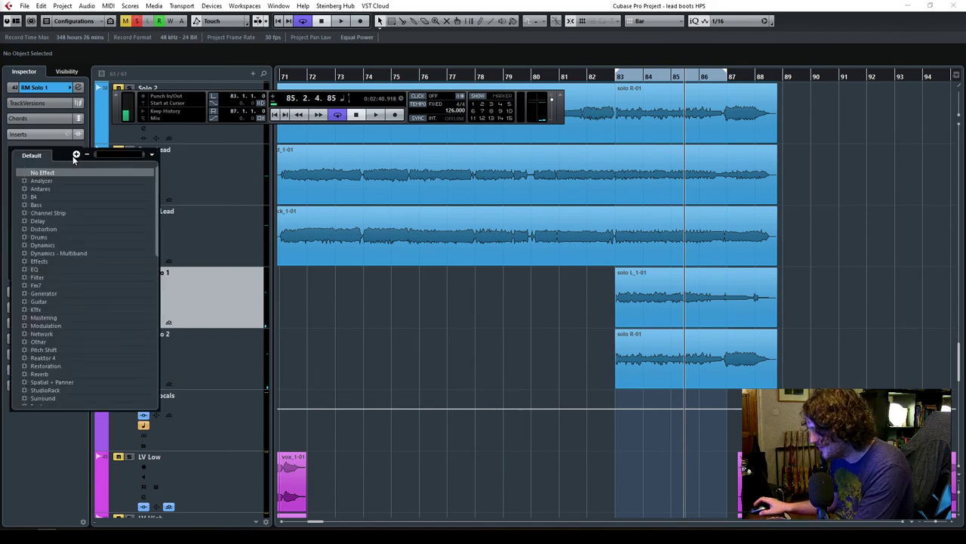
type("mi")
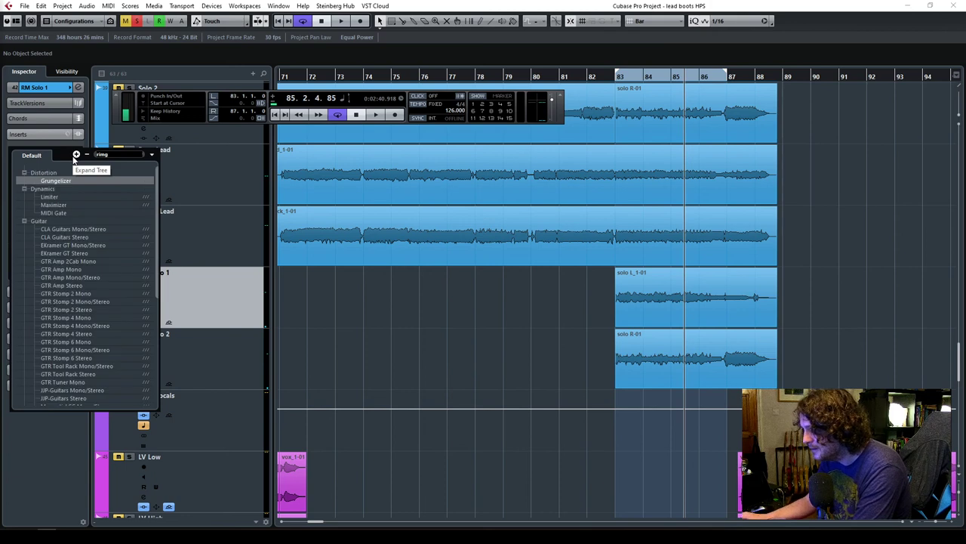
key("BackSpace")
key("BackSpace")
type("ring")
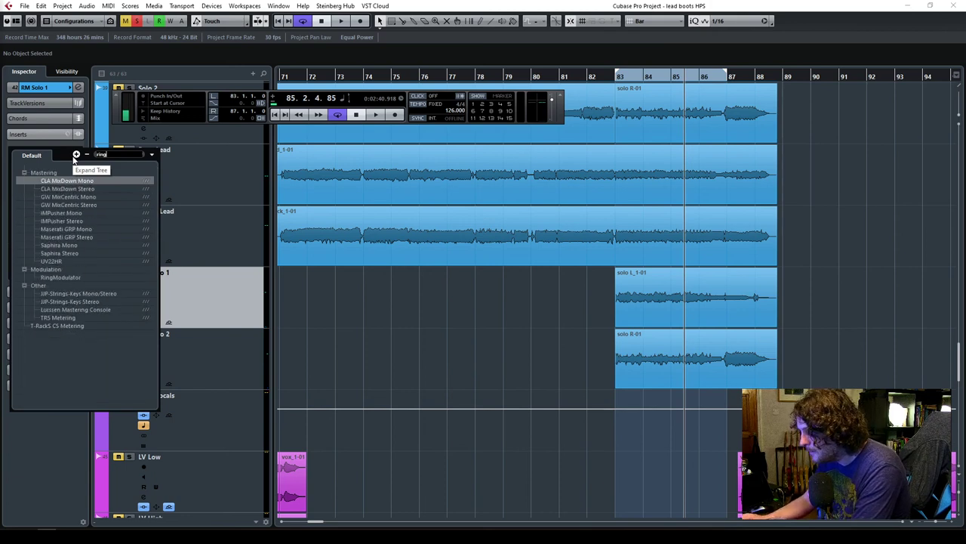
left_click(61, 277)
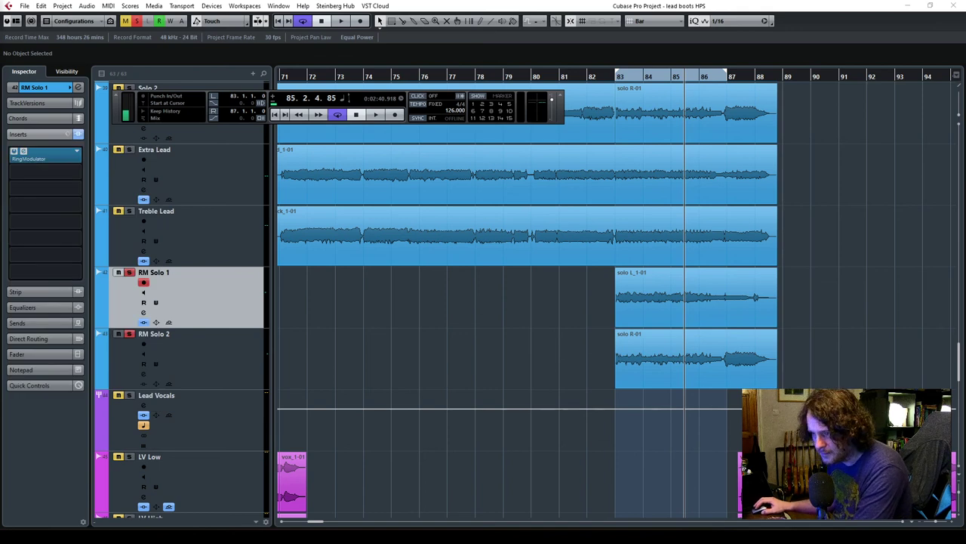
Move the RingModulator window clear of the solo events and load its Stereo Ring preset during playback.
left_click_drag(309, 192, 444, 159)
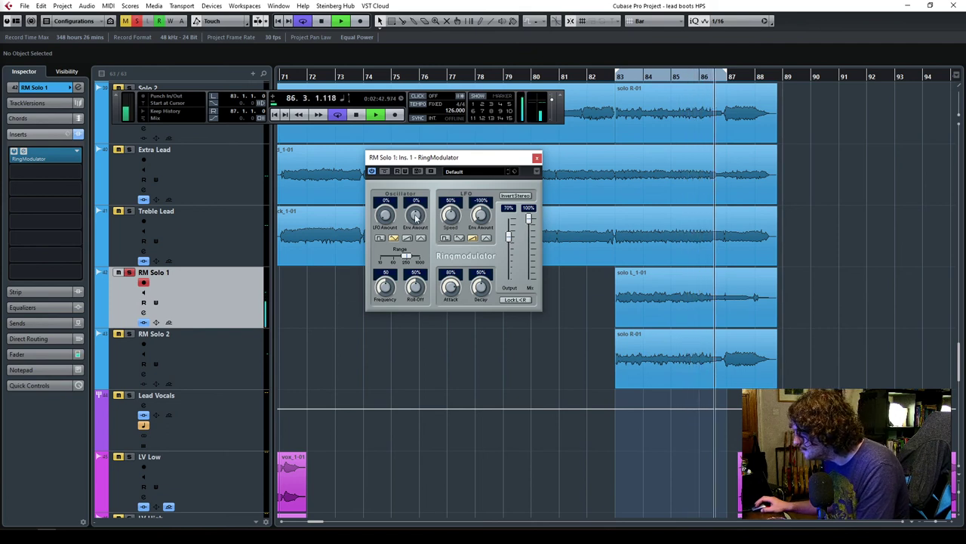
left_click(488, 172)
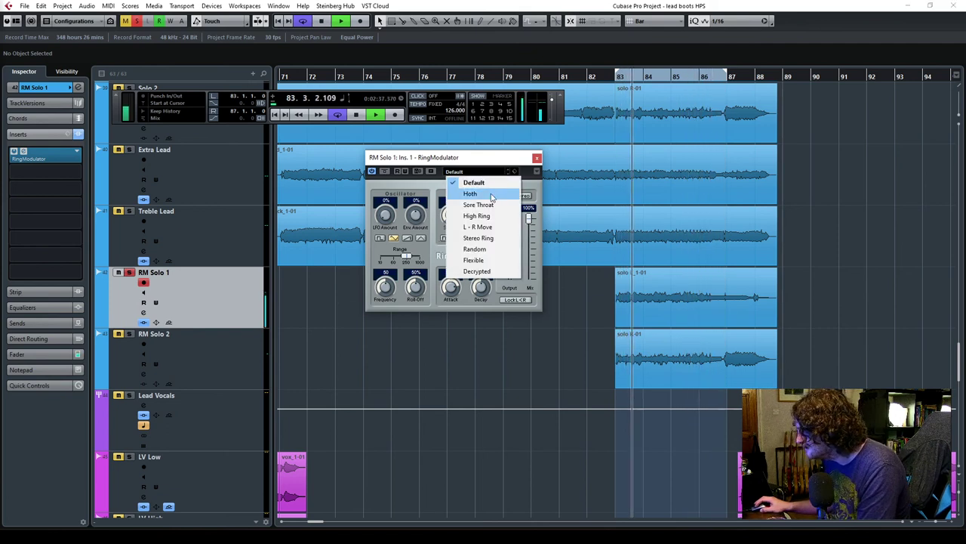
left_click(487, 238)
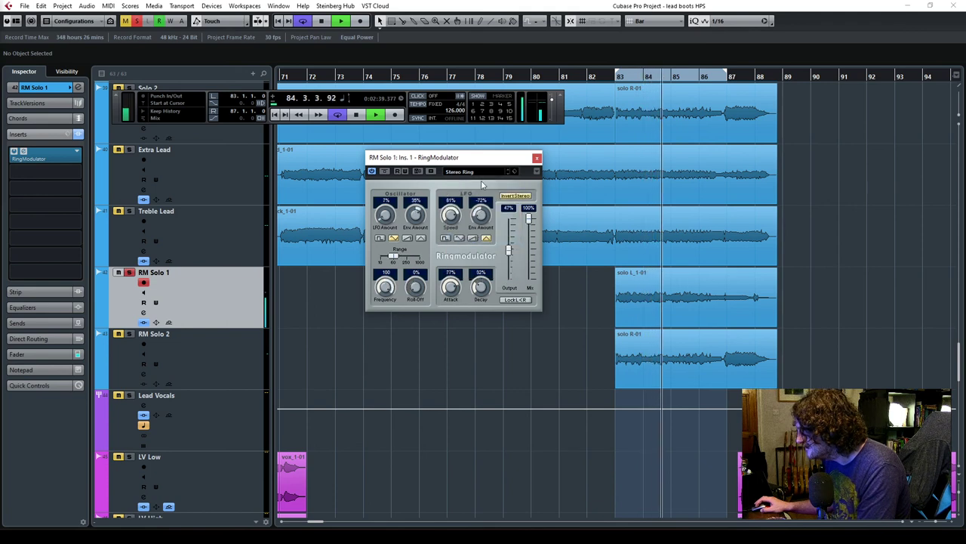
Audition the Random and Flexible presets in the RM Solo 1 RingModulator and load the Sore Throat preset.
left_click(489, 173)
left_click(491, 250)
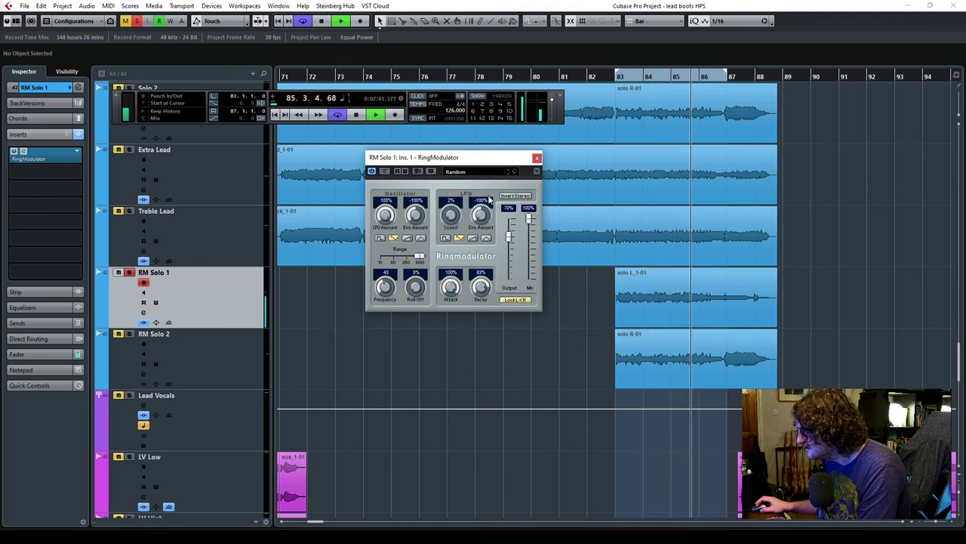
left_click(489, 174)
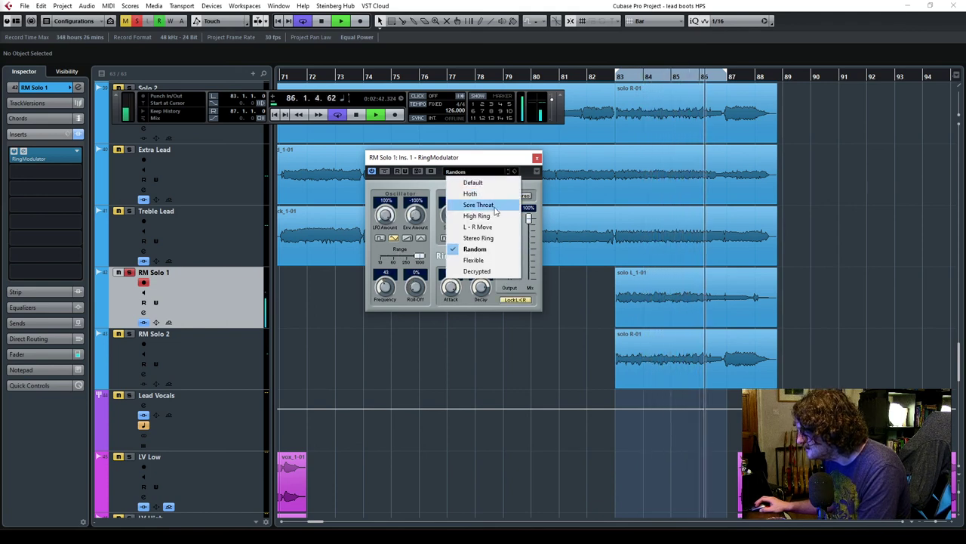
left_click(487, 262)
left_click(490, 175)
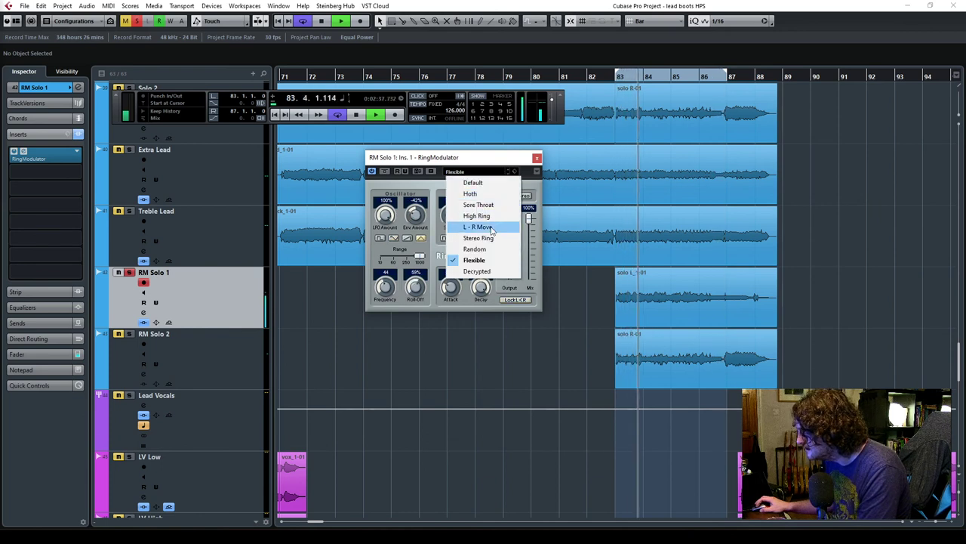
left_click(489, 205)
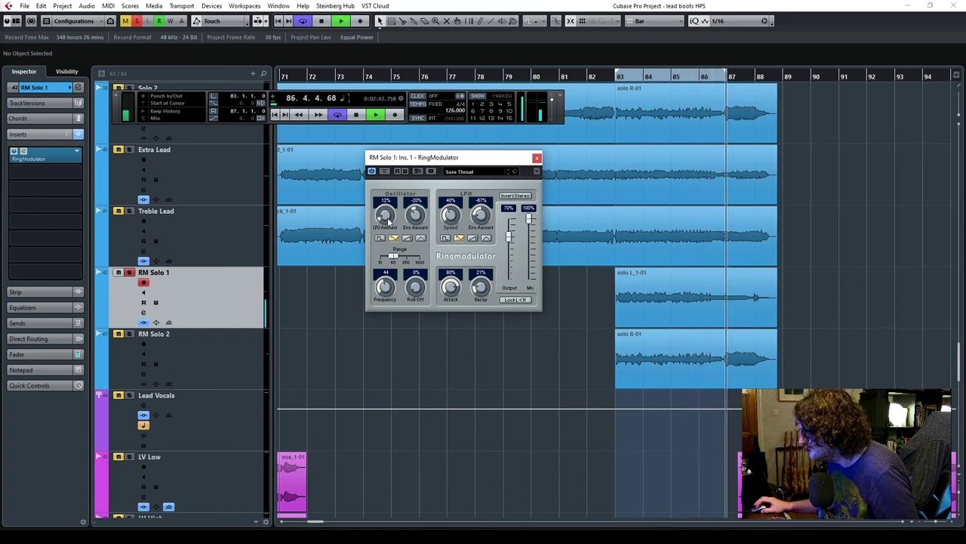
Set the oscillator range to 10, frequency to 85, LFO speed to 38%, LFO envelope amount to -33%, attack to 71% and decay to 18%.
left_click_drag(387, 219, 419, 224)
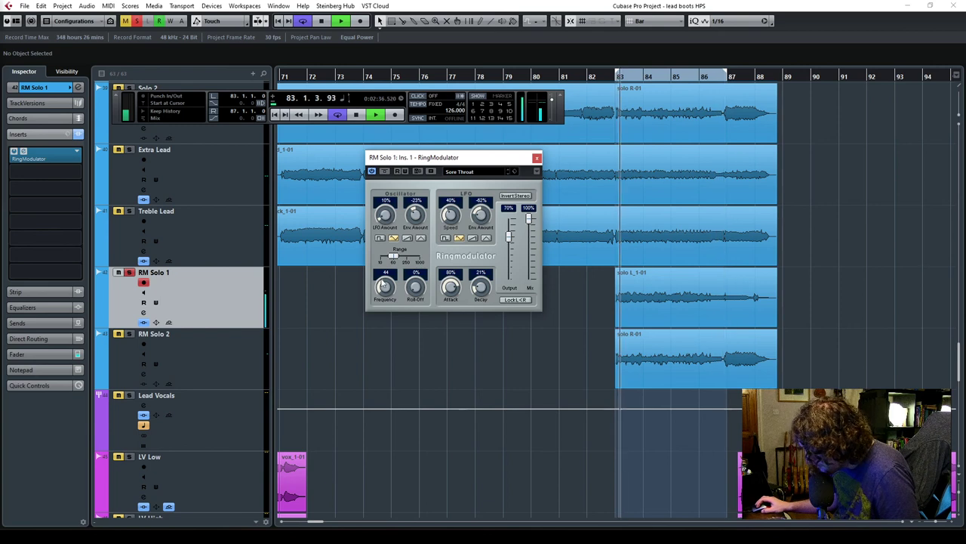
left_click_drag(387, 289, 380, 260)
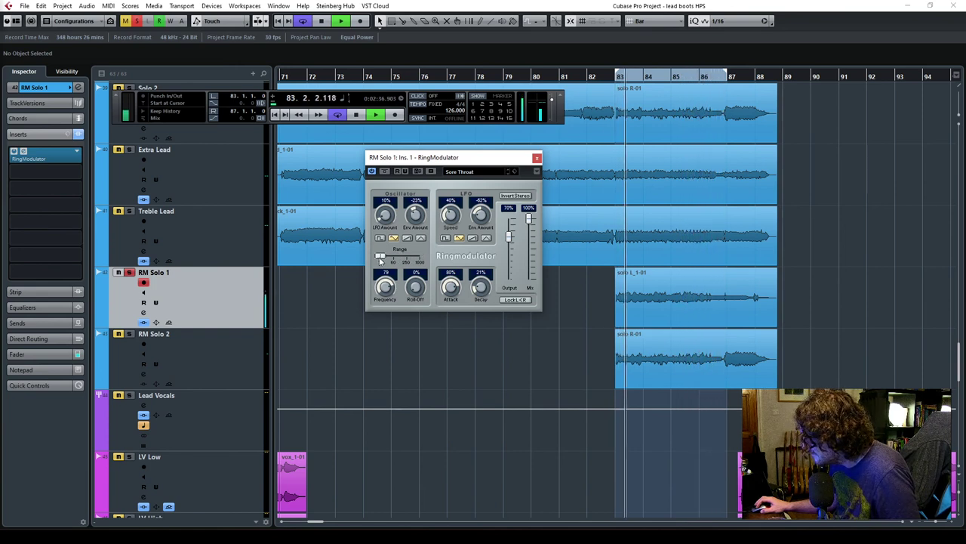
mouse_move(385, 293)
left_mouse_down()
mouse_move(388, 326)
mouse_move(384, 285)
left_mouse_up()
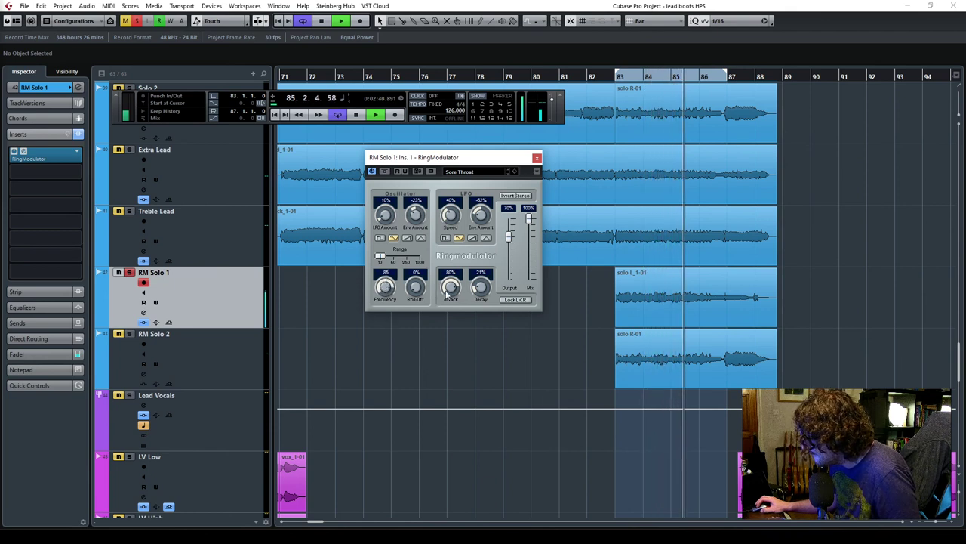
left_click_drag(476, 292, 453, 299)
mouse_move(451, 216)
left_mouse_down()
mouse_move(451, 199)
mouse_move(451, 219)
left_mouse_up()
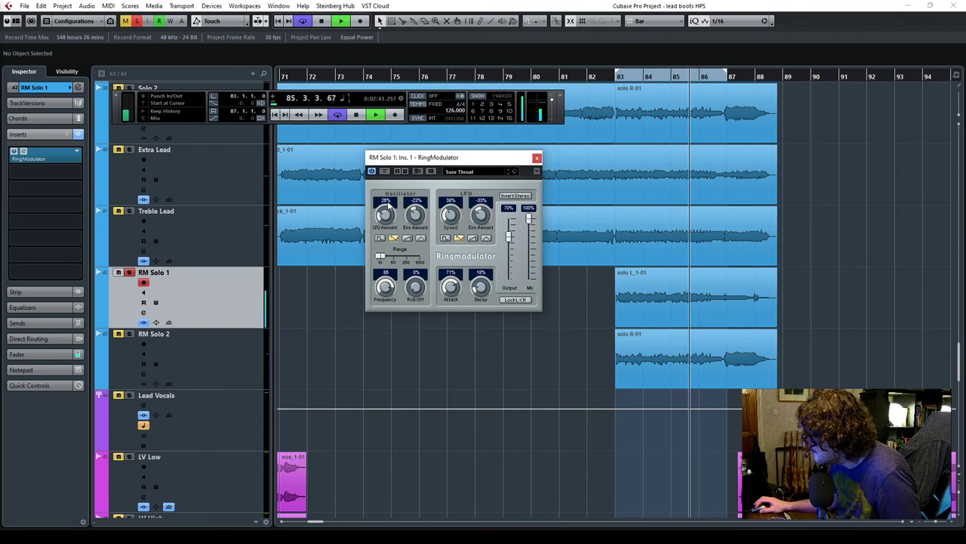
Give the oscillator a square waveform, 22% LFO amount, -32% envelope amount and a frequency of 84.
left_click_drag(386, 204, 409, 237)
left_click(407, 239)
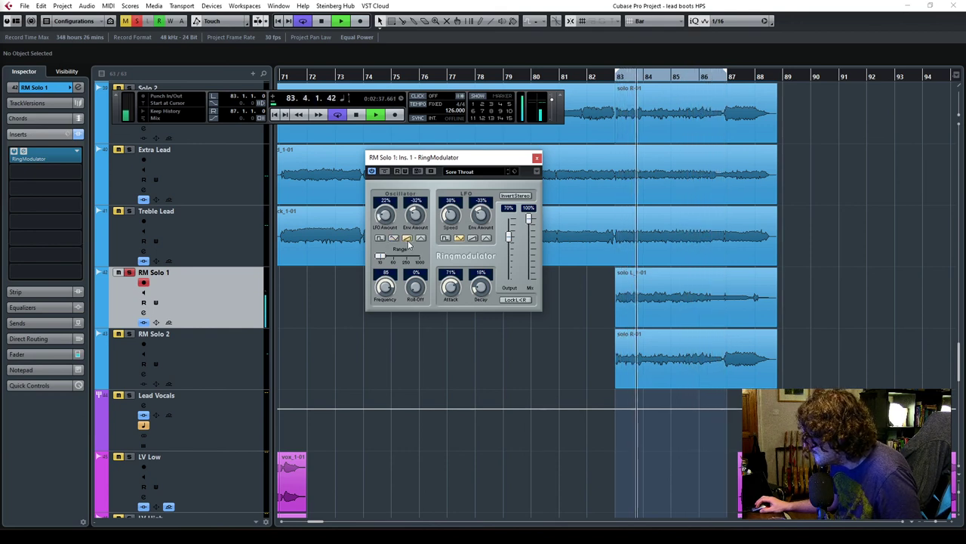
left_click(379, 238)
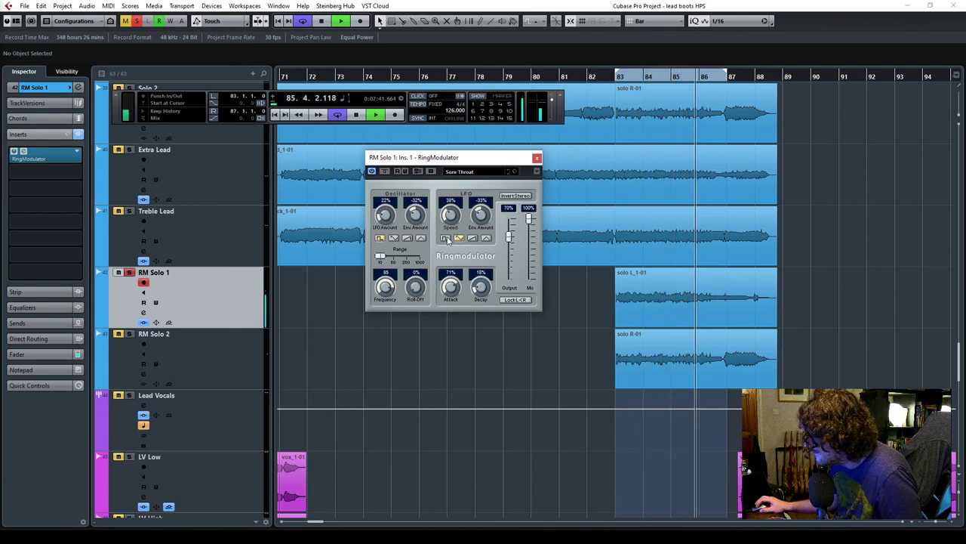
left_click_drag(381, 256, 389, 302)
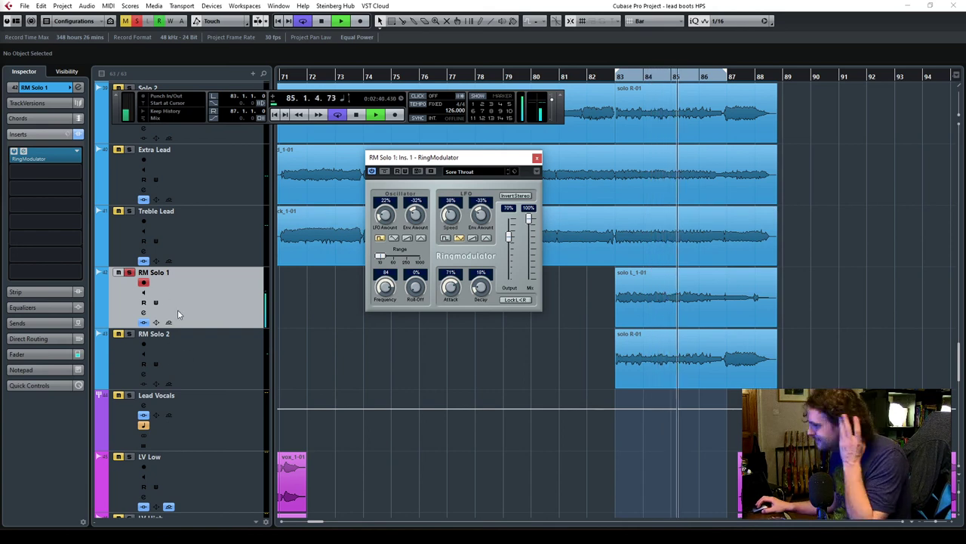
Solo the RM Solo 2 track and copy the RingModulator from RM Solo 1 into its first insert slot.
left_click(128, 333)
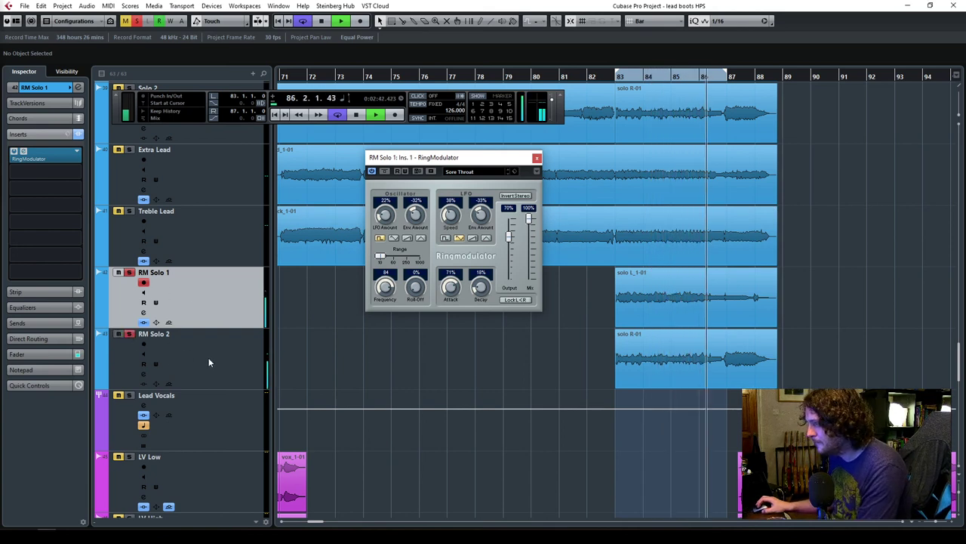
key("F3")
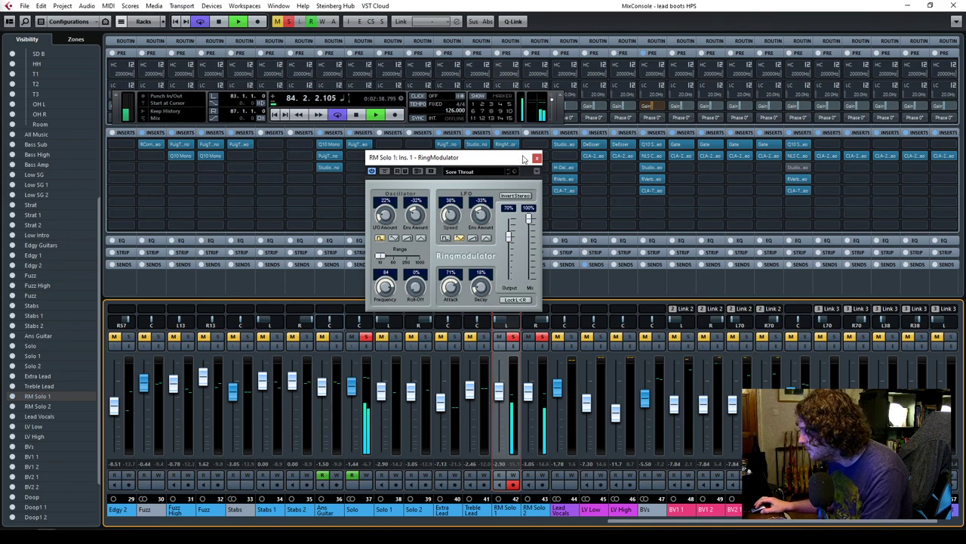
left_click_drag(526, 159, 419, 150)
left_click_drag(506, 148, 542, 148)
left_click(954, 6)
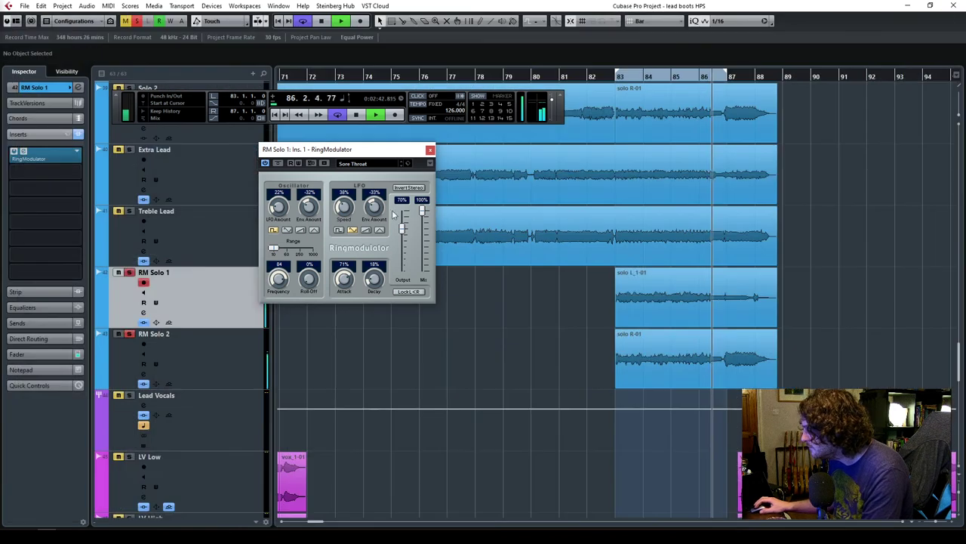
left_click(431, 149)
left_click(222, 350)
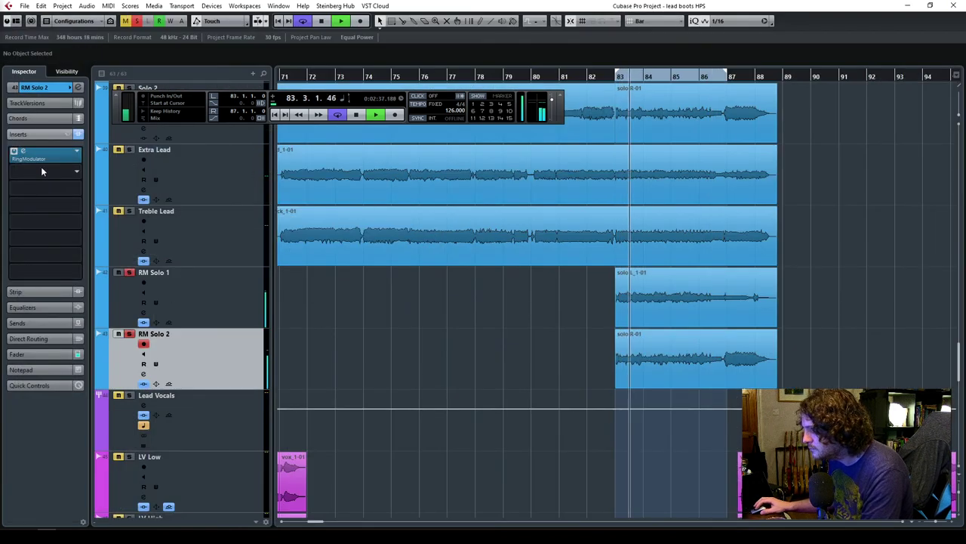
Set the RM Solo 2 RingModulator's frequency to 62, LFO speed to 51% and oscillator LFO amount to 30%.
left_click(23, 154)
left_click_drag(403, 280, 501, 242)
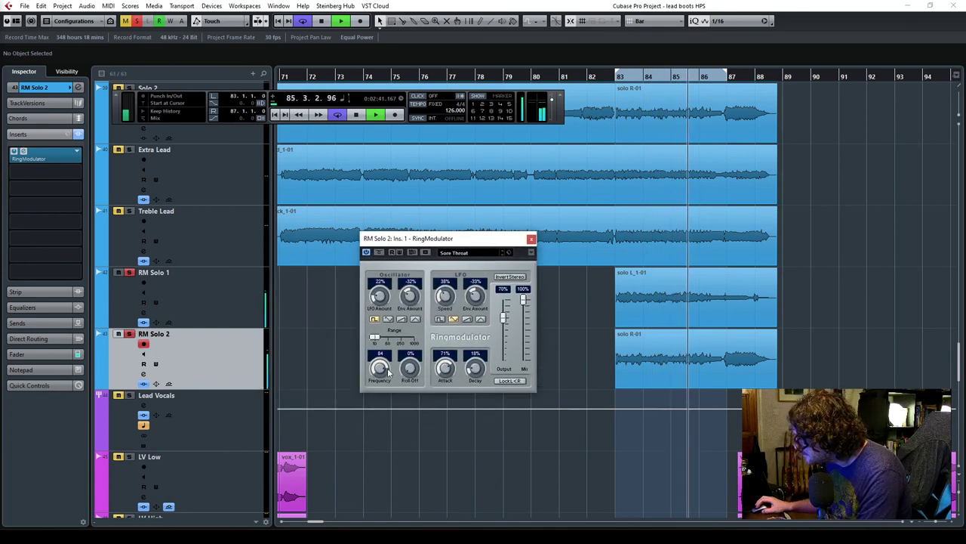
left_click_drag(381, 375, 381, 392)
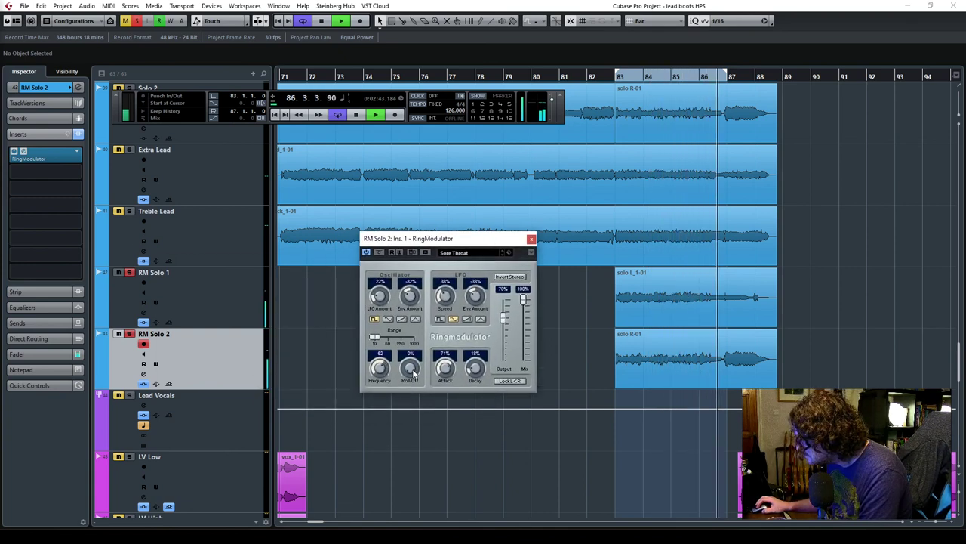
left_click_drag(446, 302, 445, 291)
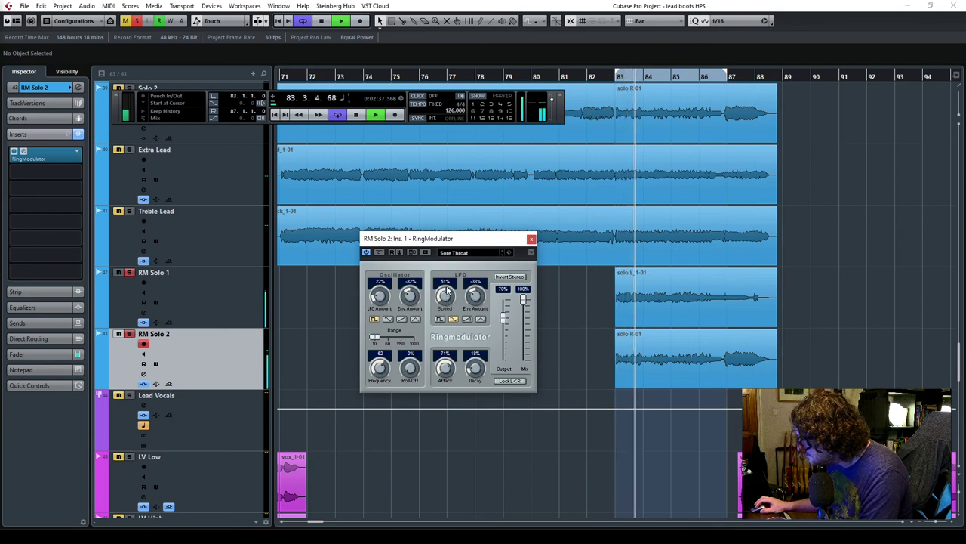
left_click_drag(380, 300, 380, 295)
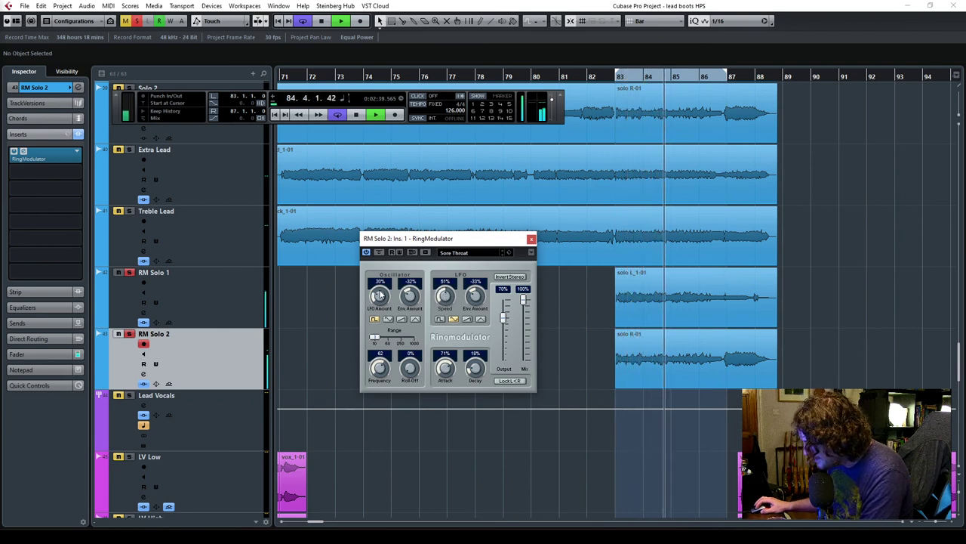
left_click(531, 238)
Load Q10 Mono into the second insert slot of RM Solo 1 and move its band 1 low cut to about 306 Hz.
left_click(216, 300)
left_click(216, 346)
left_click(216, 295)
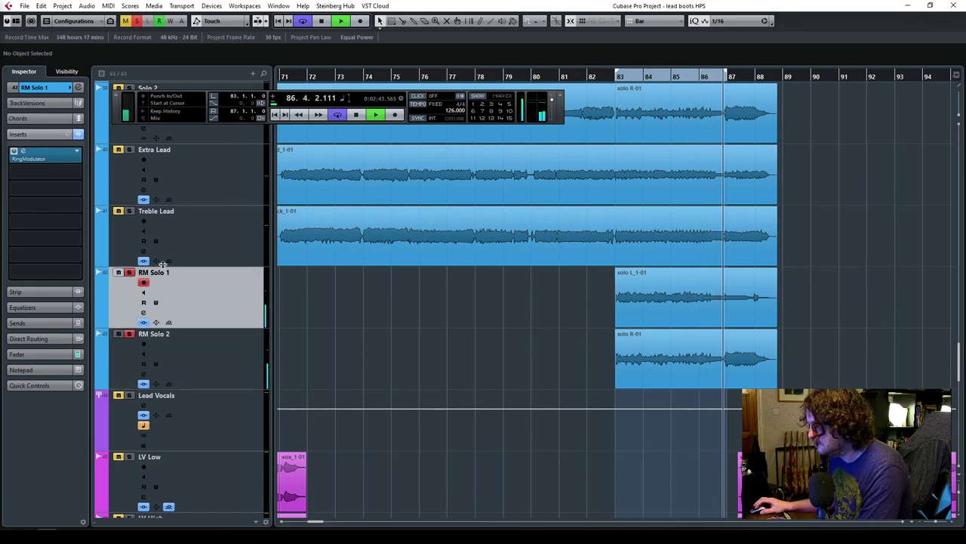
left_click(57, 174)
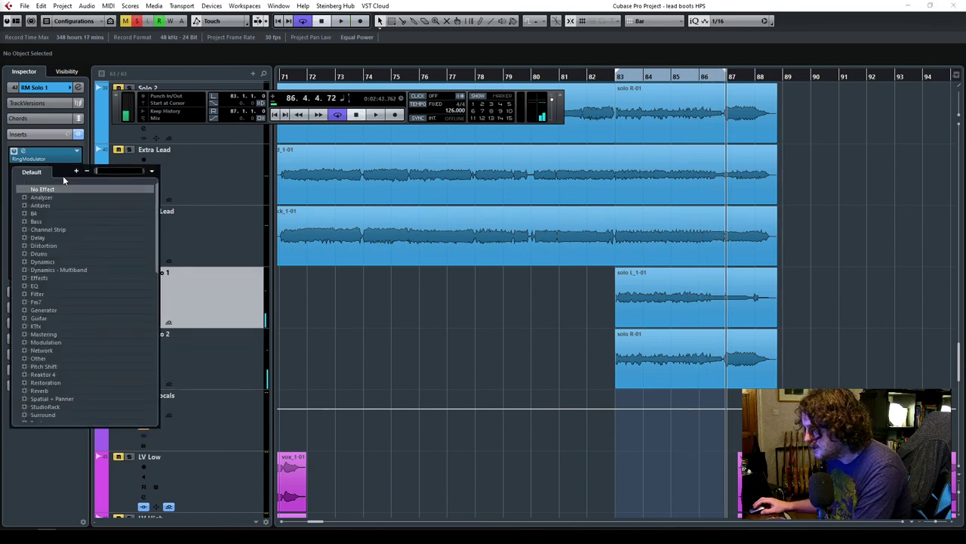
type("q10")
left_click(57, 198)
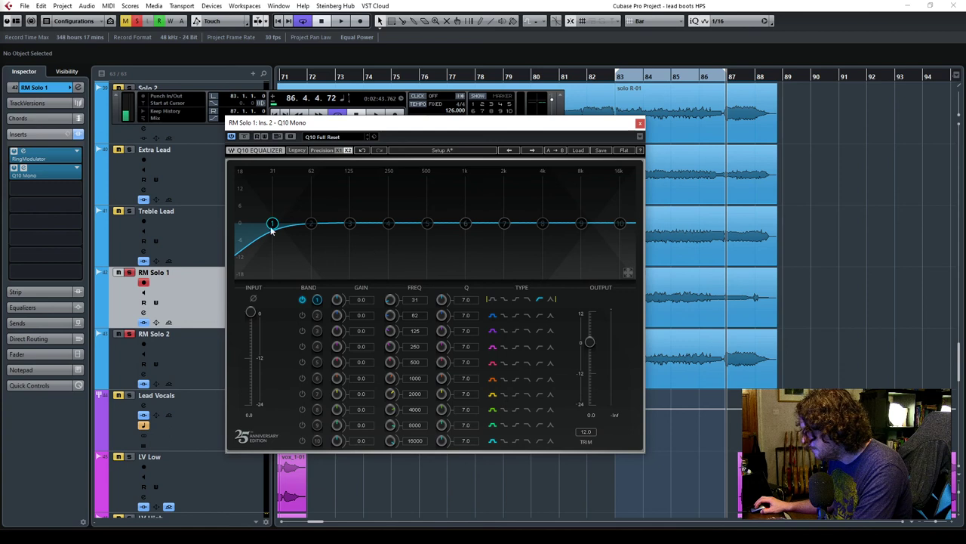
left_click_drag(270, 225, 412, 228)
left_click_drag(571, 133, 509, 163)
Copy the Q10 Mono insert from RM Solo 1 to the second insert slot of RM Solo 2.
key("F3")
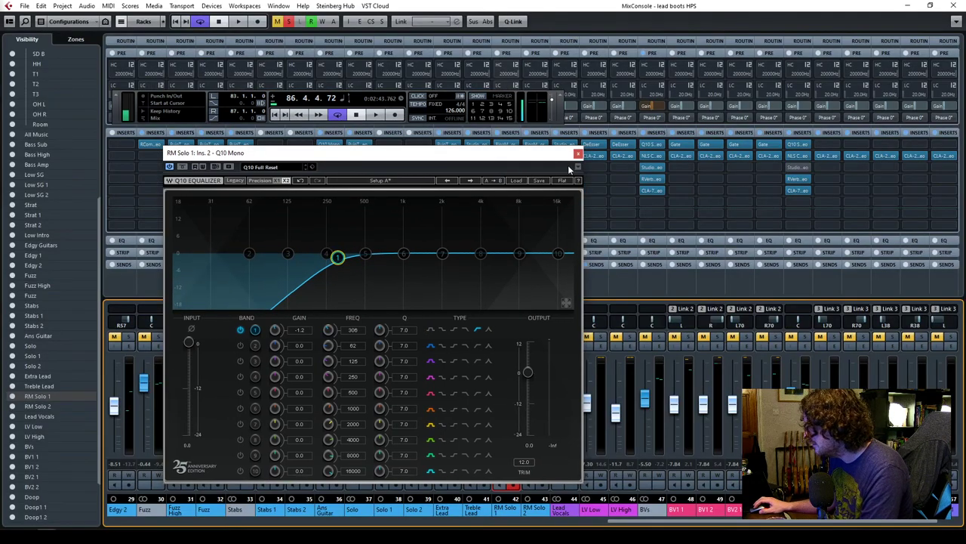
left_click(579, 154)
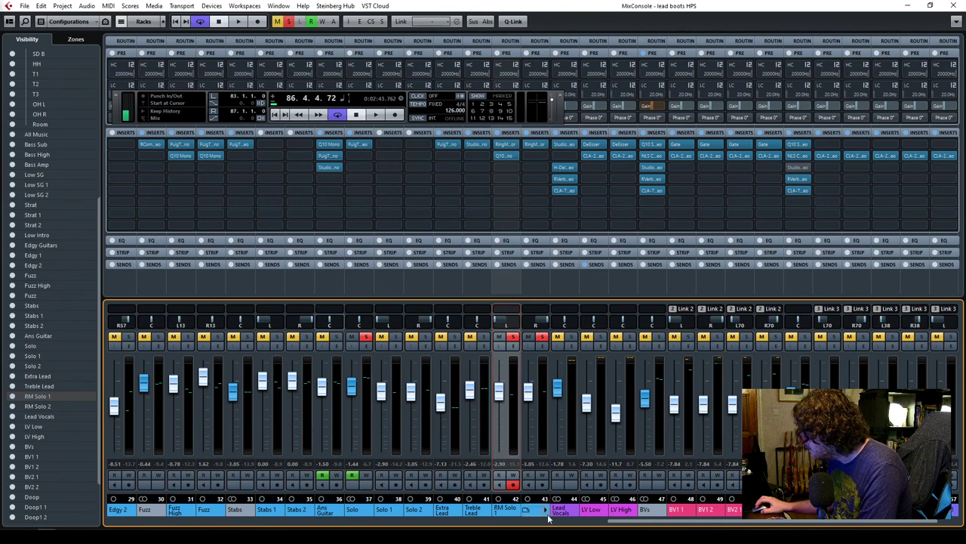
left_click_drag(505, 155, 541, 161)
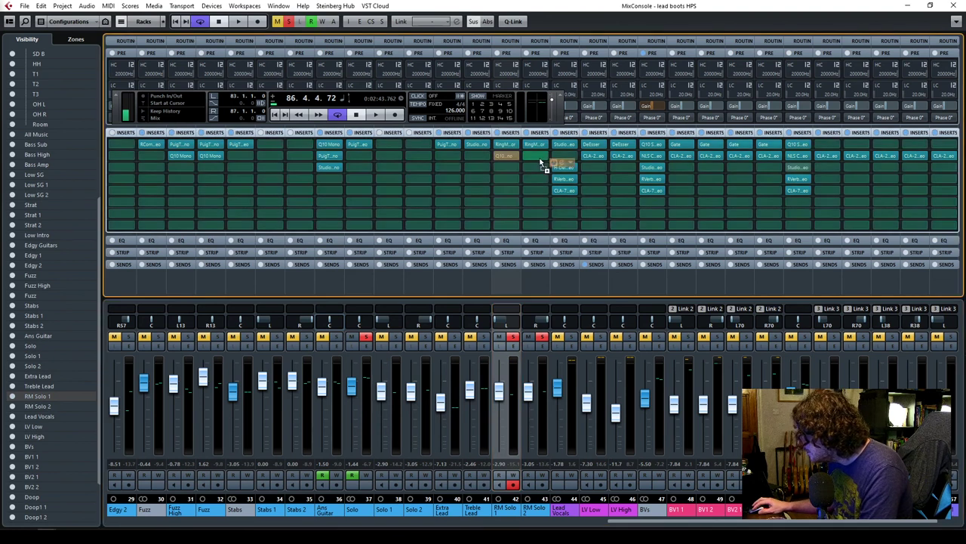
left_click(953, 6)
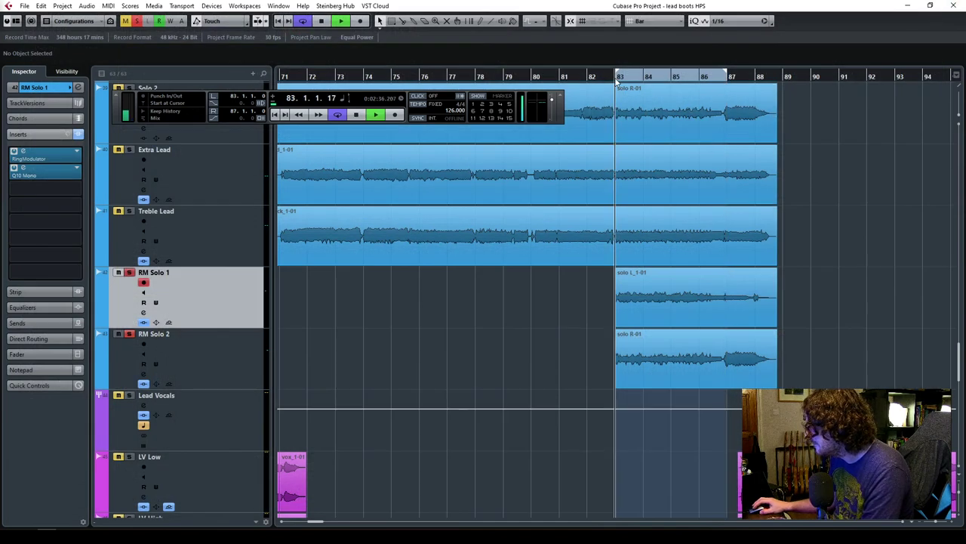
Select both RM Solo tracks and solo the original solo and lead guitar tracks alongside them during loop playback.
left_click(221, 363)
left_click(227, 313, "ctrl")
scroll(213, 243, "up", 2)
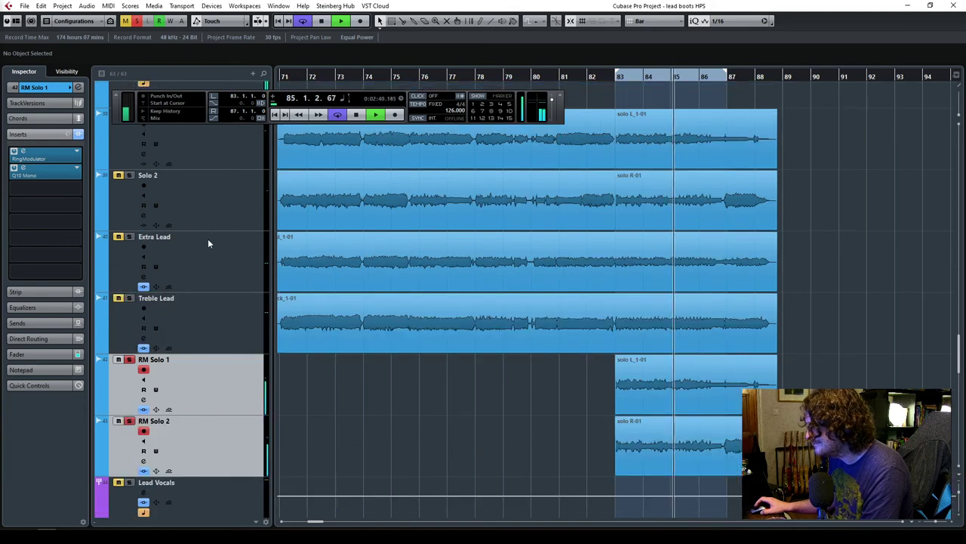
scroll(195, 205, "up", 2)
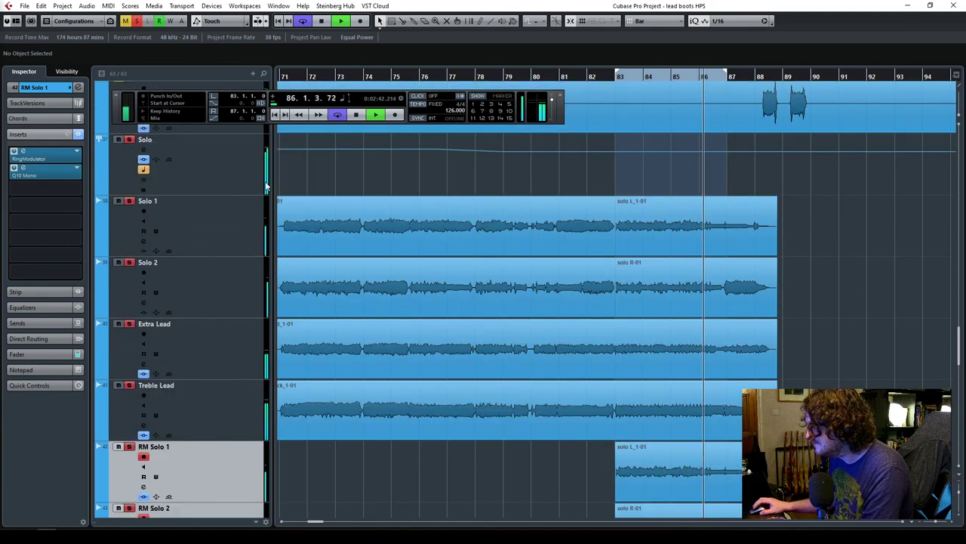
scroll(474, 277, "down", 6)
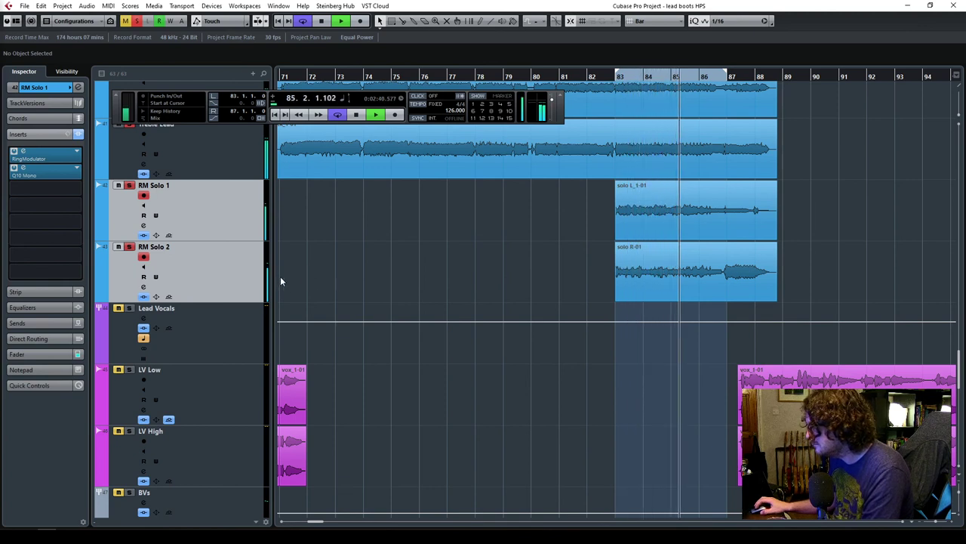
Delay the ring-modulated solo tracks, setting RM Solo 2's track delay to 80 ms, and replay the loop from bar 83.
left_click(640, 211)
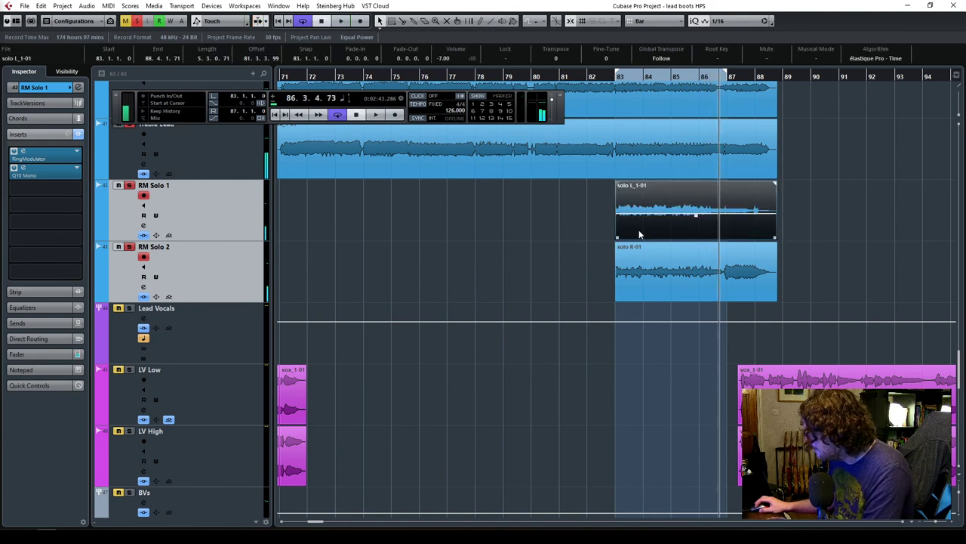
left_click(206, 218)
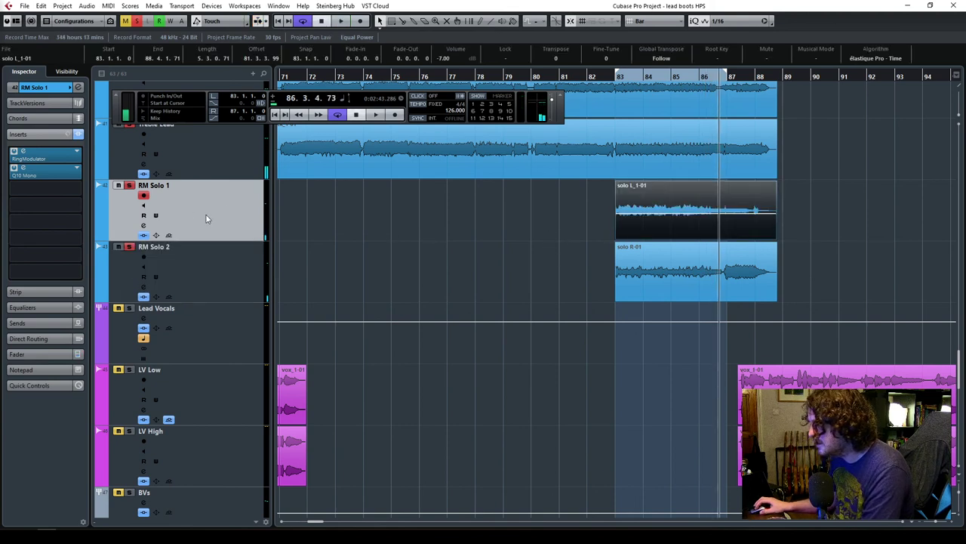
left_click(43, 89)
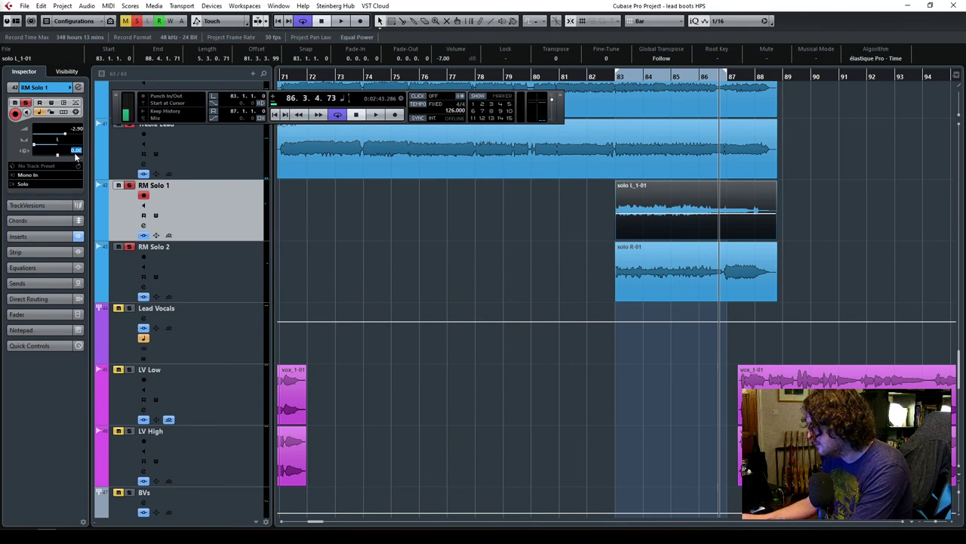
left_click(212, 259)
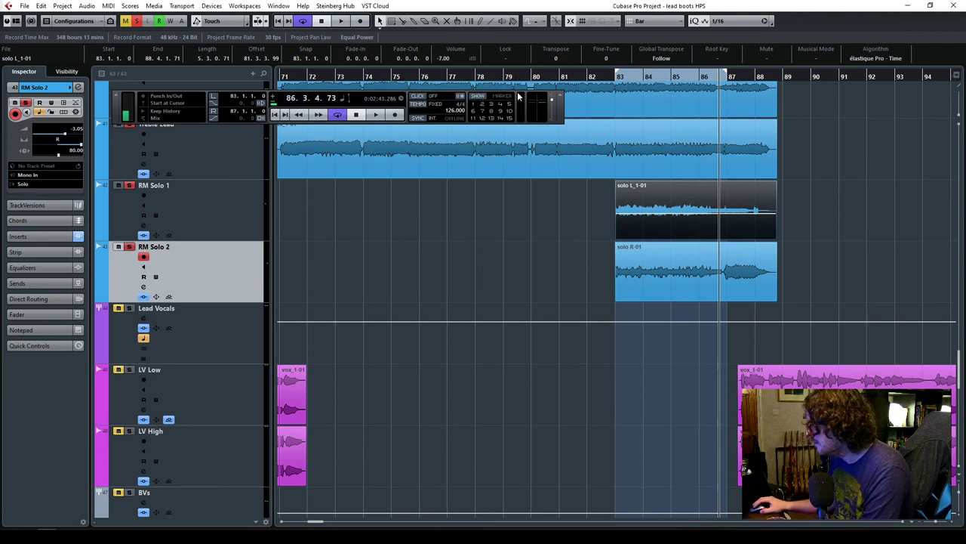
left_click(615, 84)
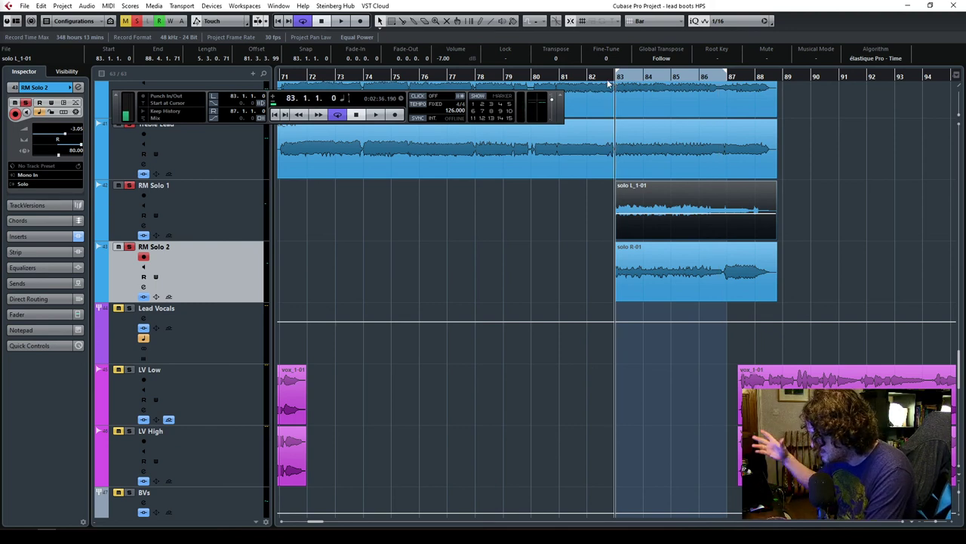
key("space")
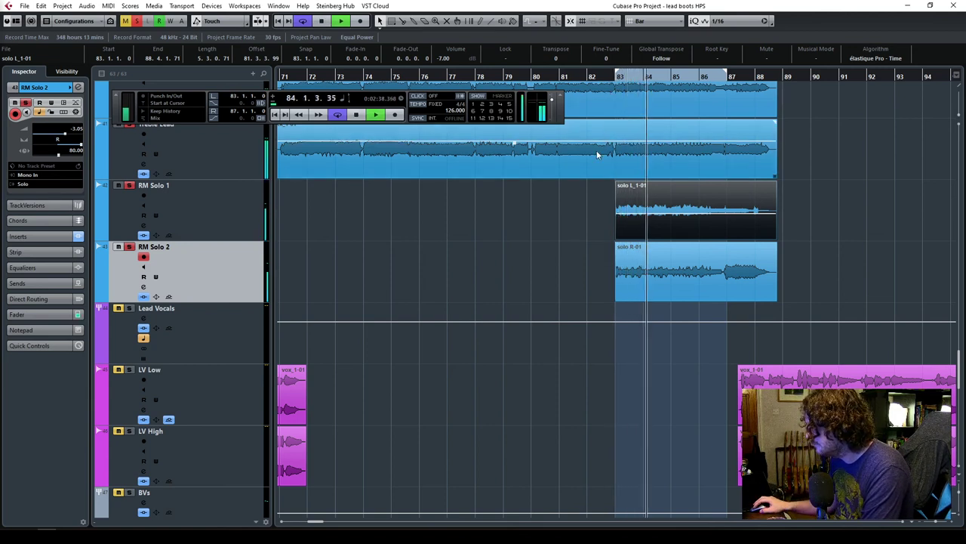
Clear all track solos, turn off looping and play the full mix from about bar 72 through the end of the guitar solo.
left_click(575, 80)
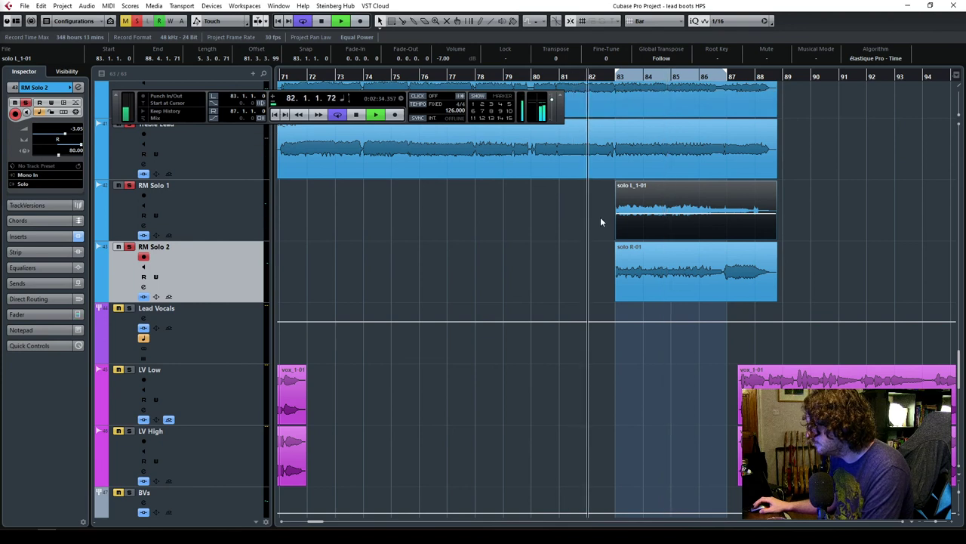
left_click_drag(571, 270, 637, 219)
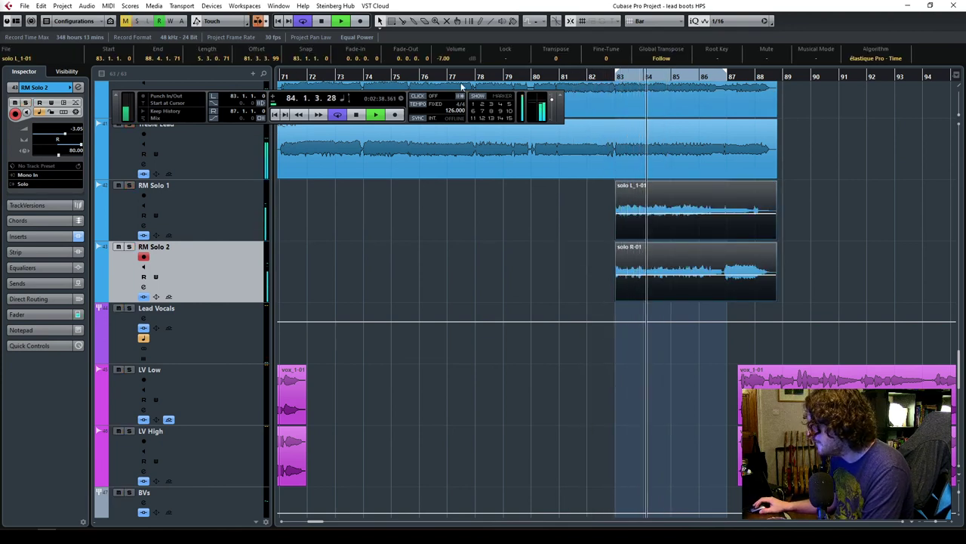
left_click(324, 79)
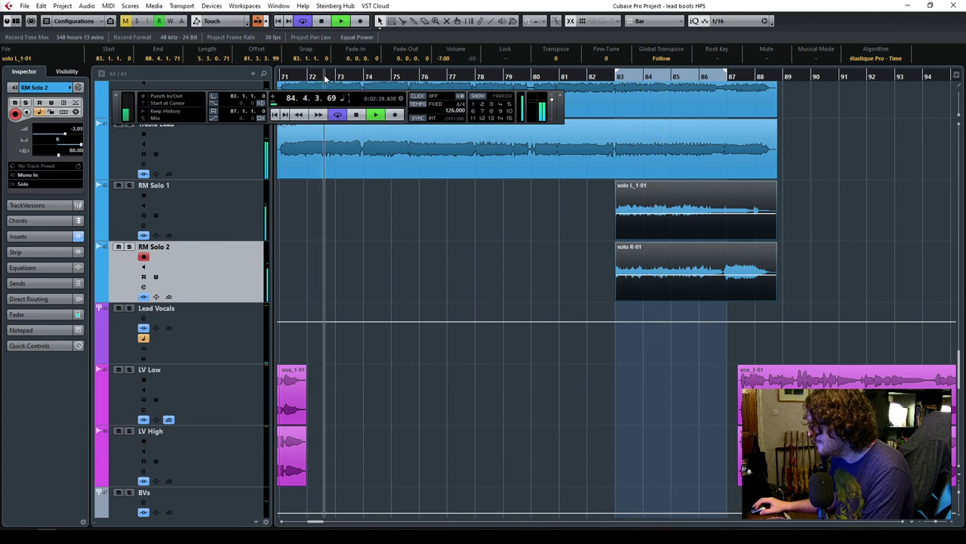
left_click(302, 21)
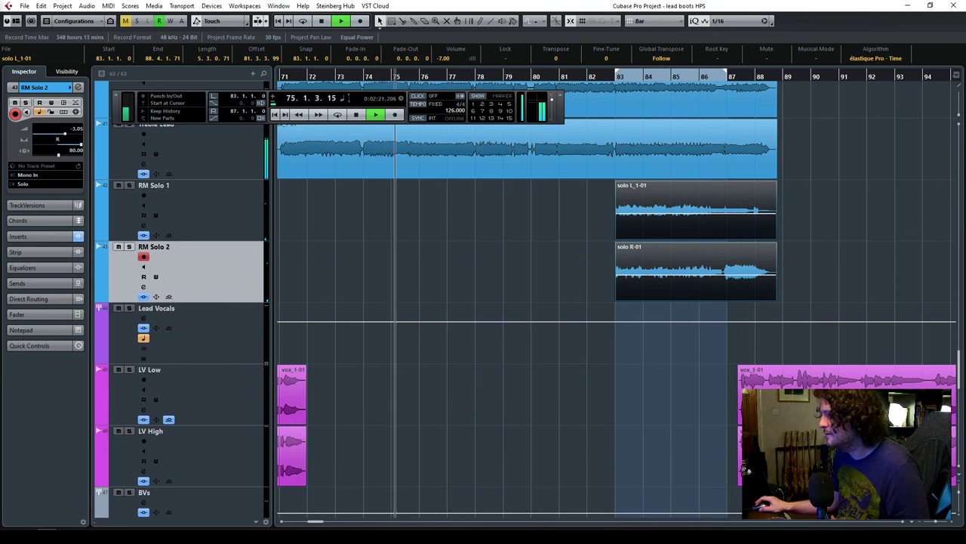
left_click(420, 270)
scroll(375, 278, "up", 3)
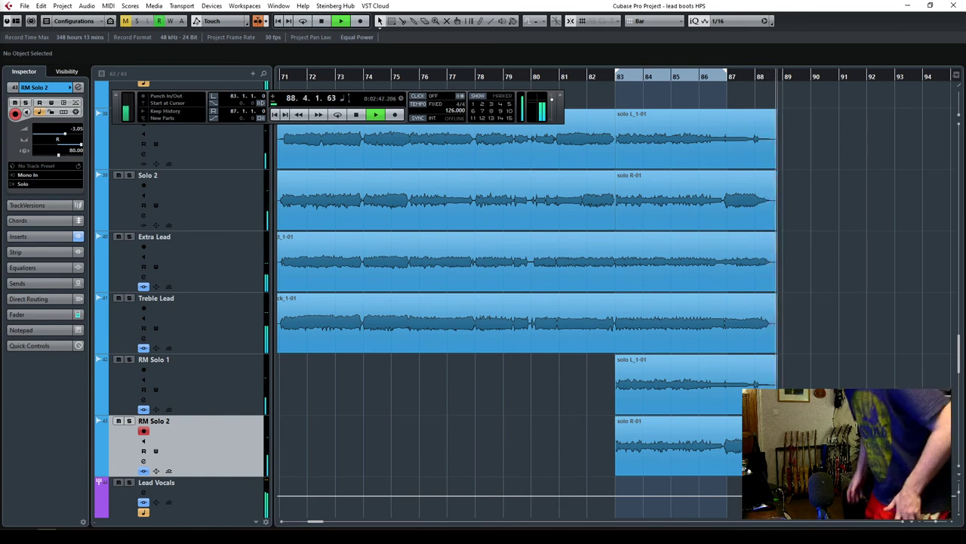
key("space")
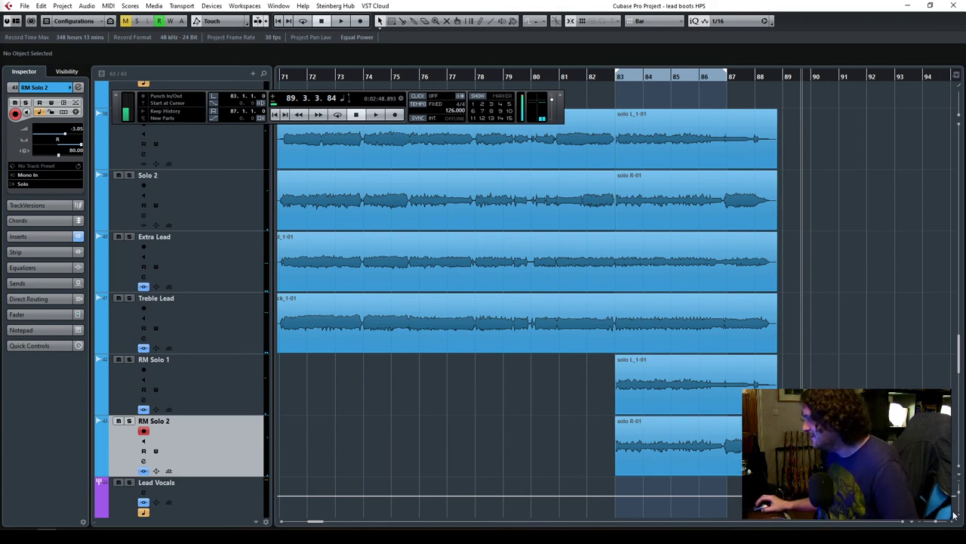
Return the playback position to bar 1 with the whole arrangement in view, and save the project.
key("g")
key("g")
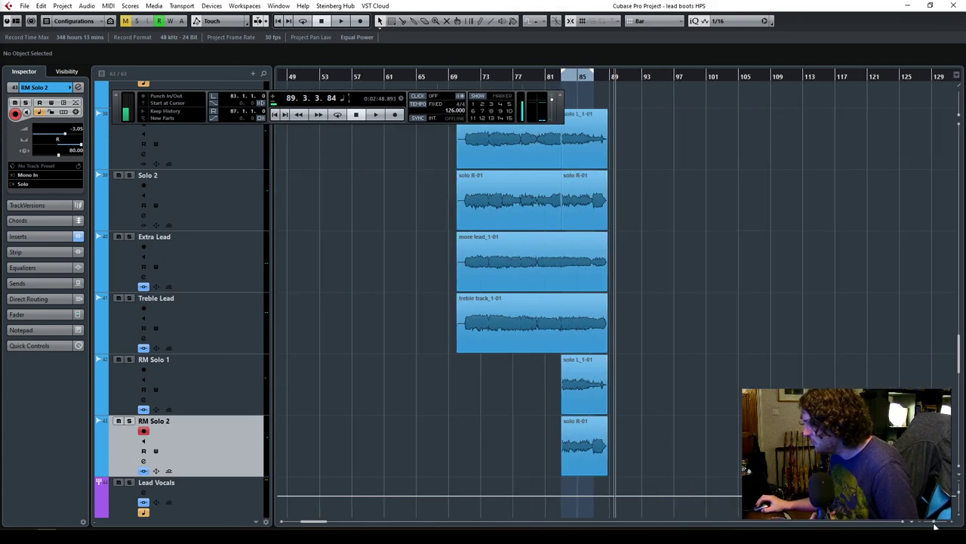
key("shift+g")
key("shift+g")
key("shift+h")
key("h")
key("h")
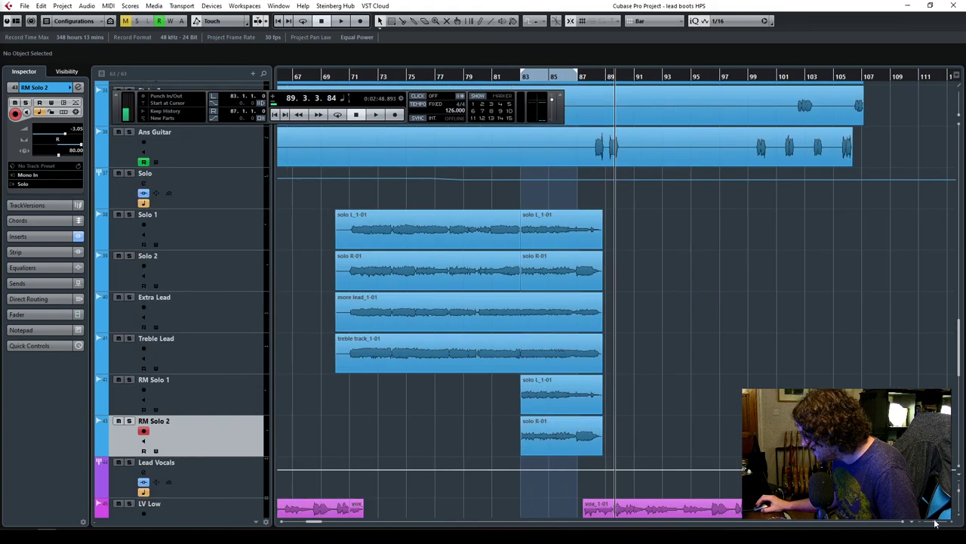
left_click_drag(389, 77, 362, 91)
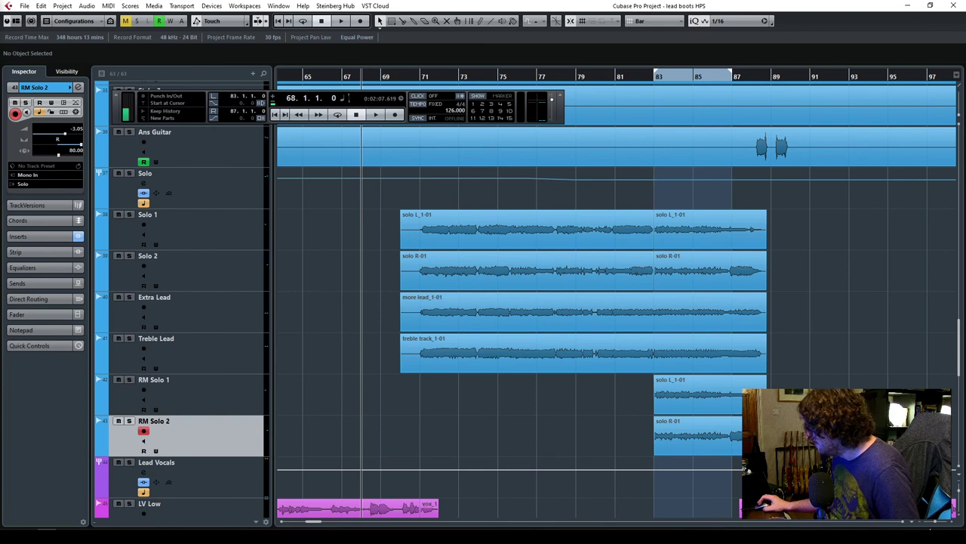
left_click_drag(936, 524, 912, 524)
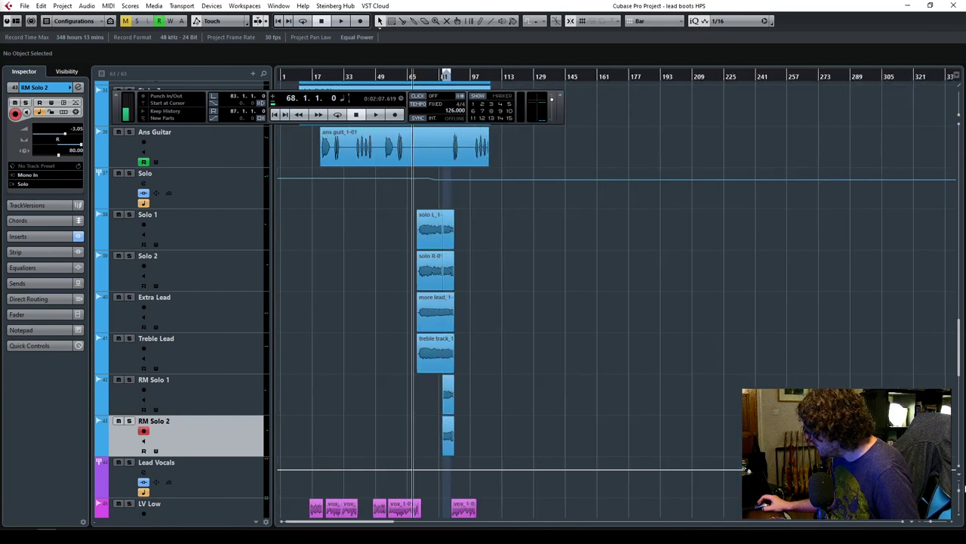
left_click_drag(958, 493, 959, 490)
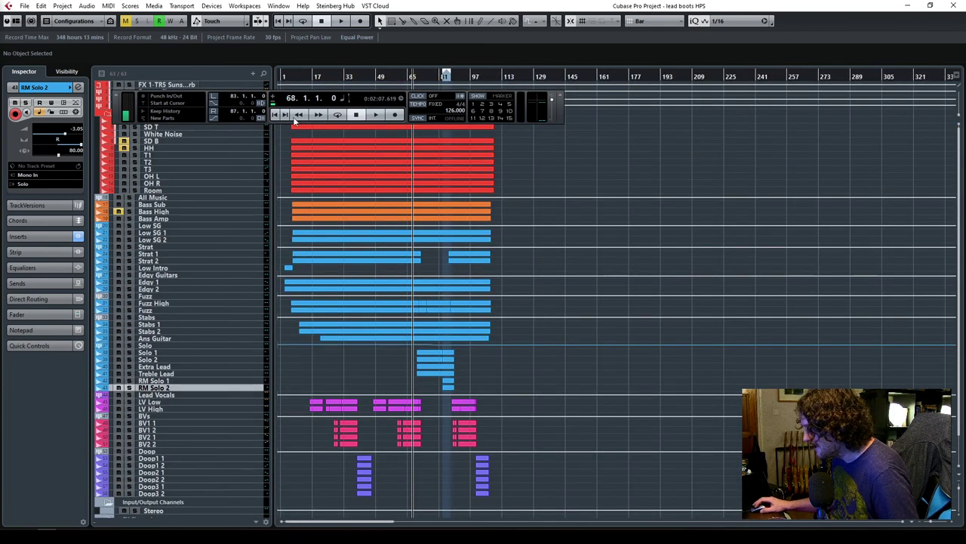
left_click(288, 78)
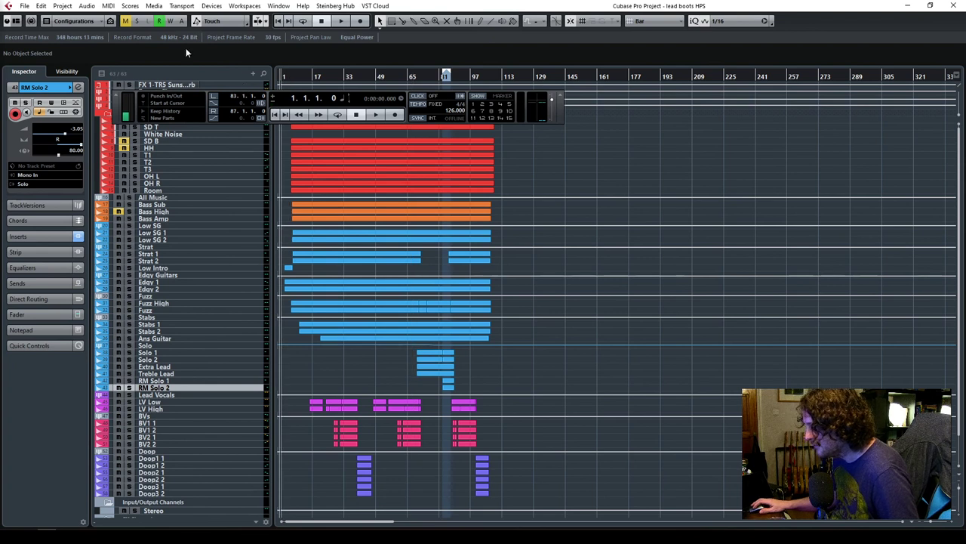
left_click(26, 7)
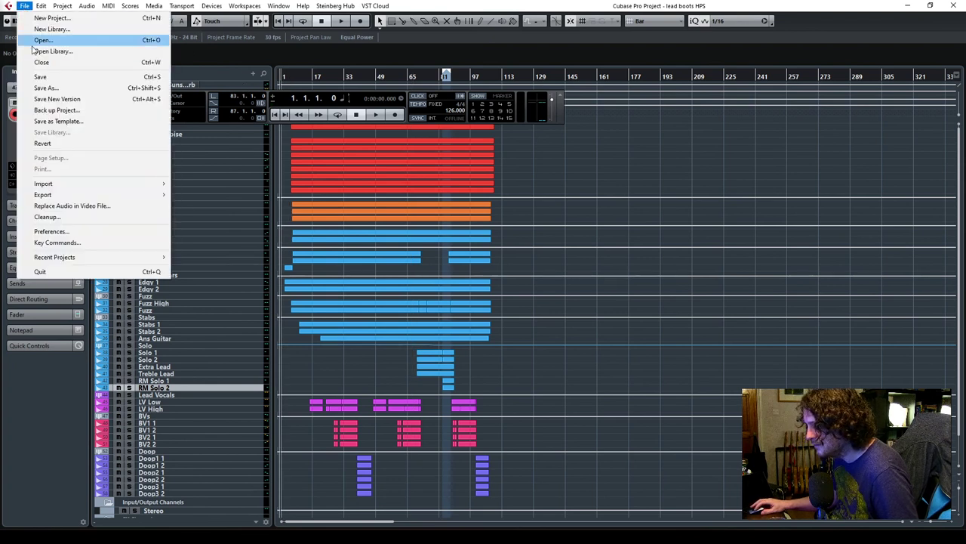
left_click(45, 76)
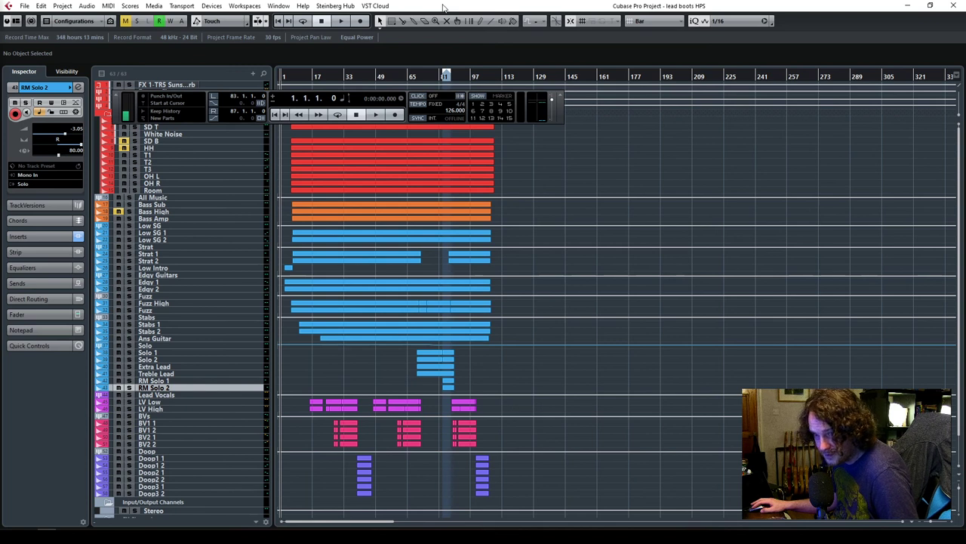
Play the whole song from the beginning past its final notes, hiding the transport during playback, and return to the project start.
left_click_drag(933, 522, 937, 521)
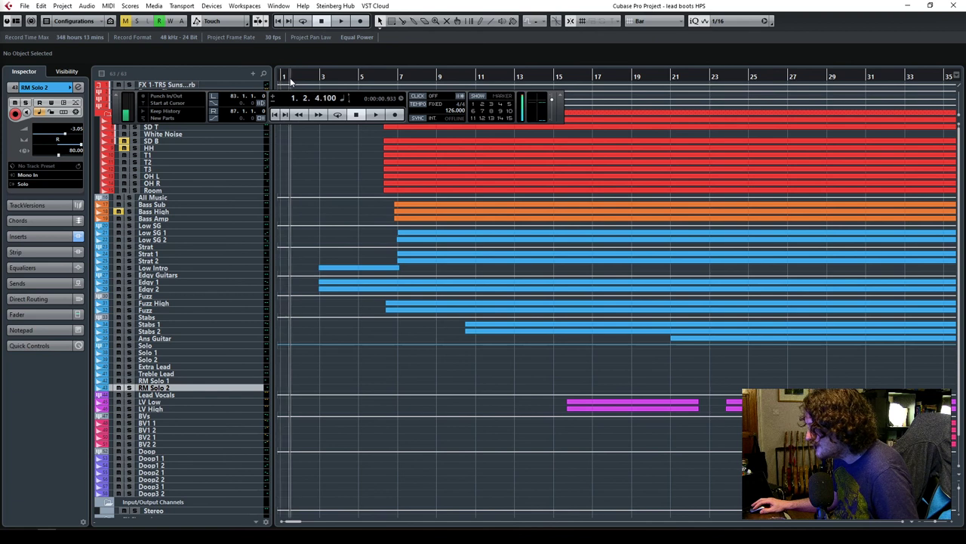
key("space")
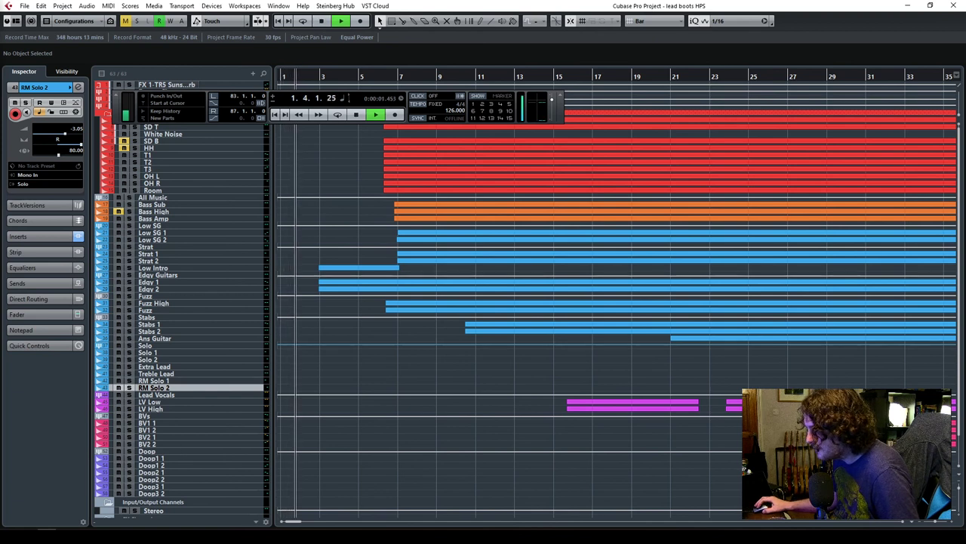
key("F2")
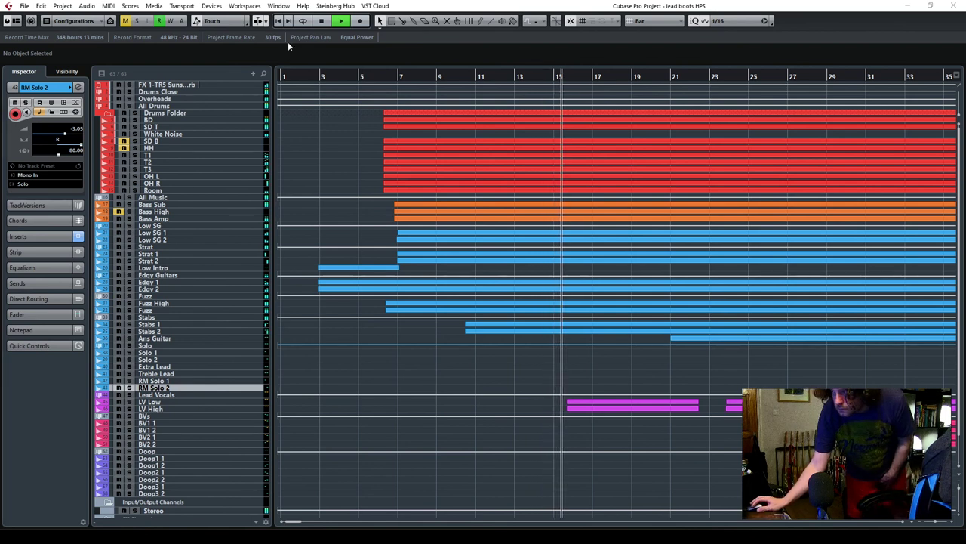
key("F2")
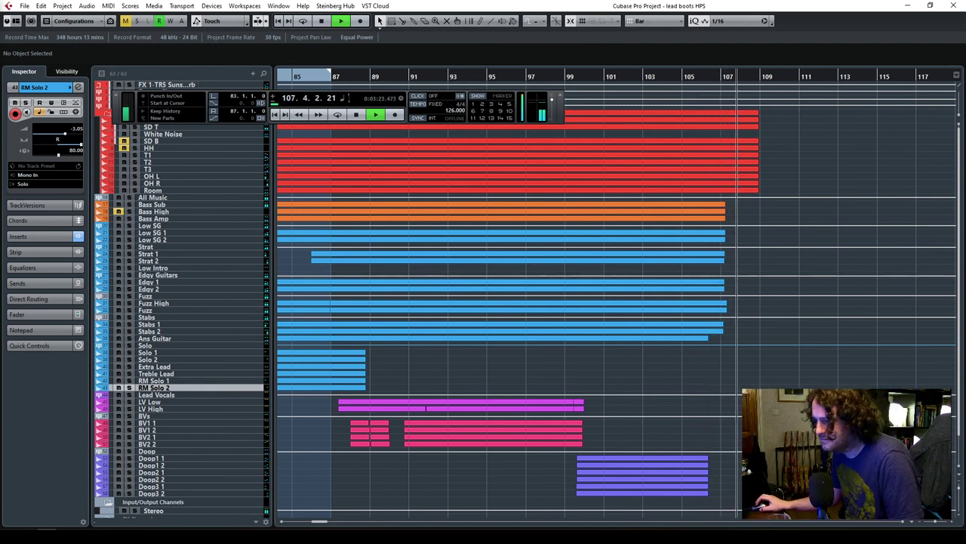
key("F2")
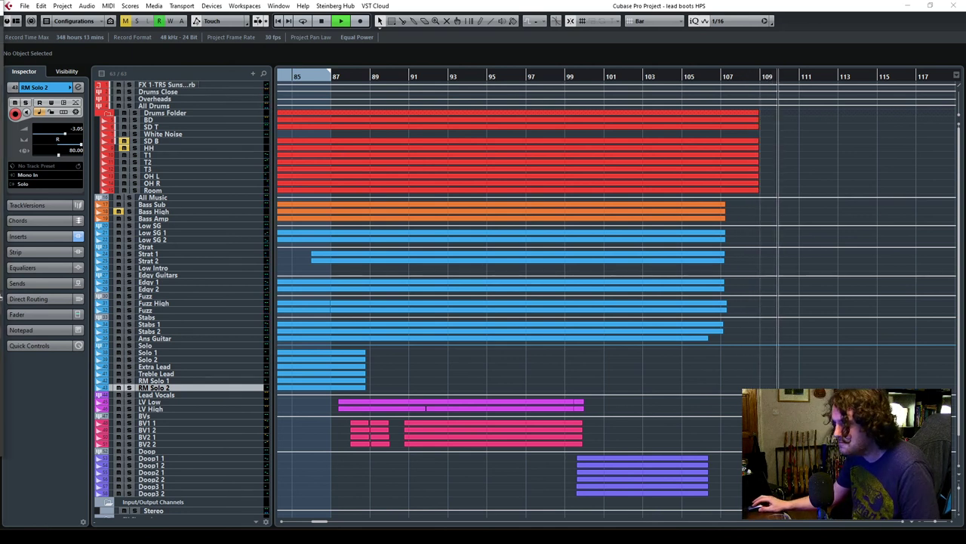
left_click(320, 20)
key("F2")
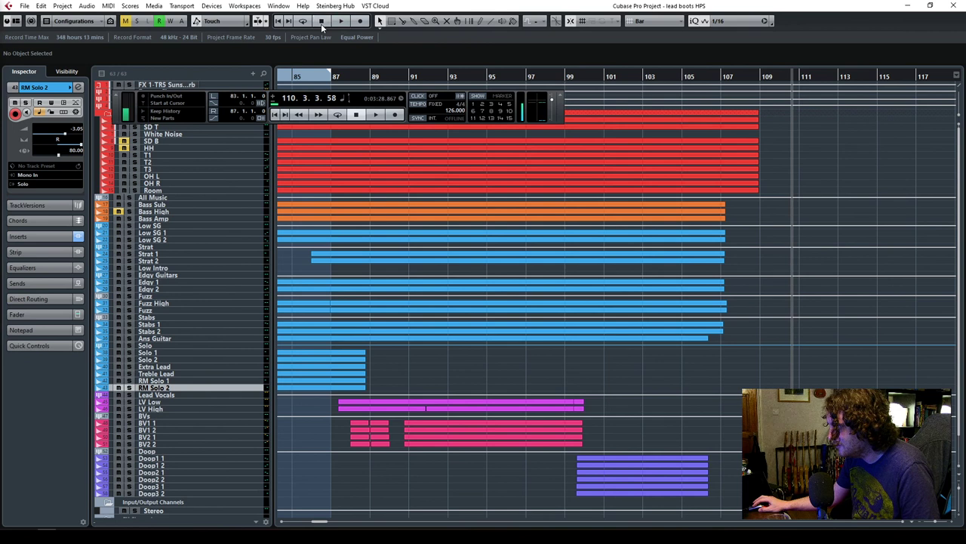
left_click(321, 24)
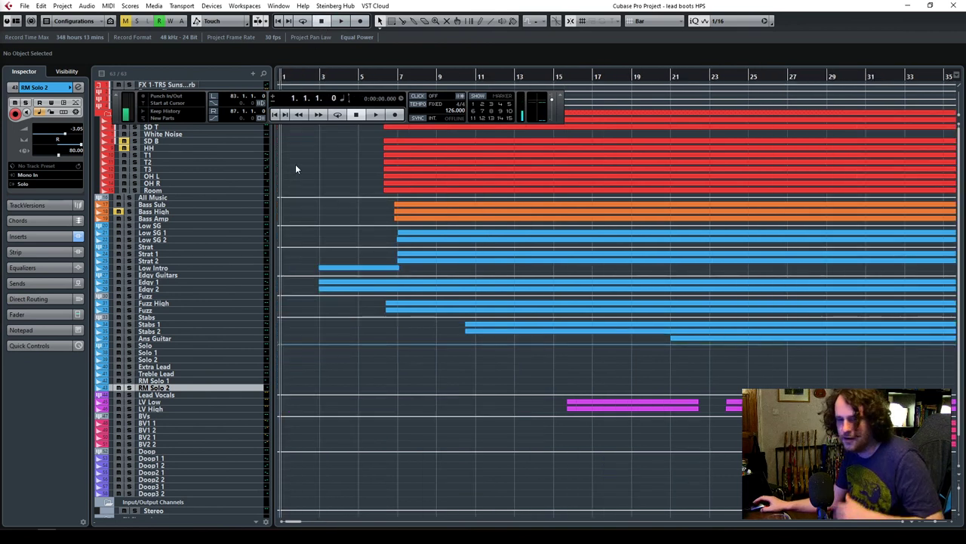